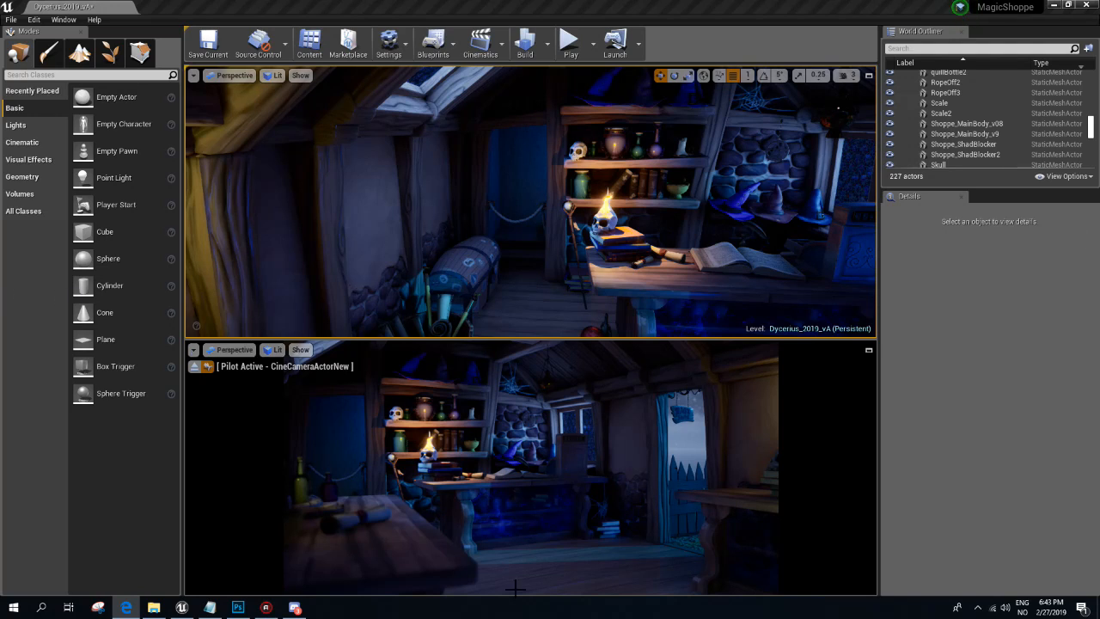
# - View the shop through CineCameraActorNew in the upper viewport, stop piloting it, and look around the rest of the room
pyautogui.moveTo(582, 330); pyautogui.dragTo(550, 273, button='right')
pyautogui.press('g')
pyautogui.press('g')
pyautogui.click(234, 76)
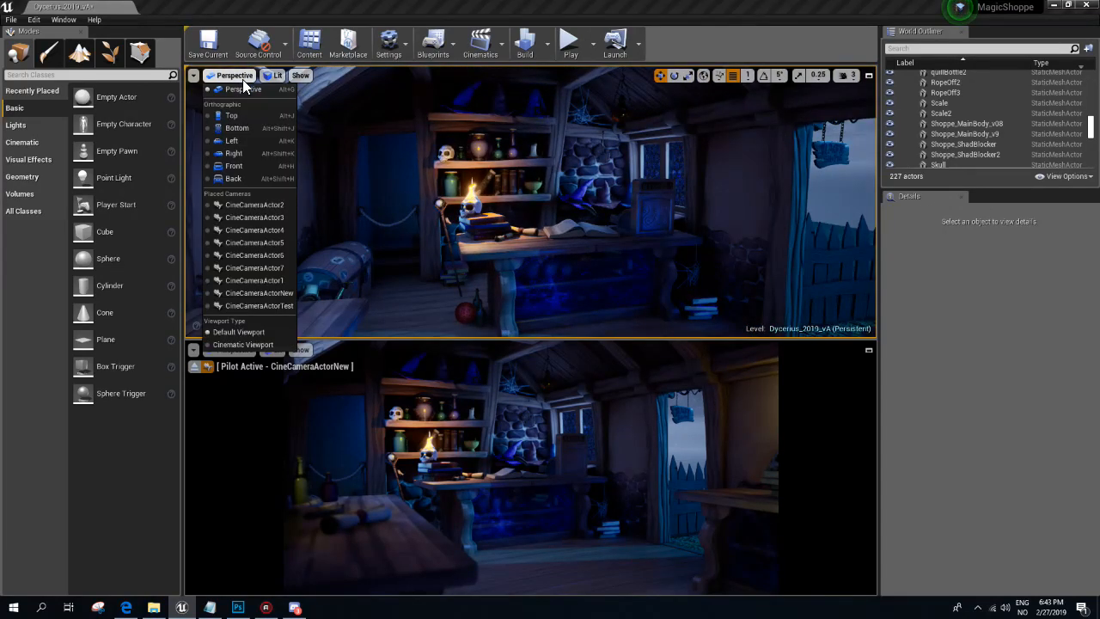
pyautogui.click(258, 293)
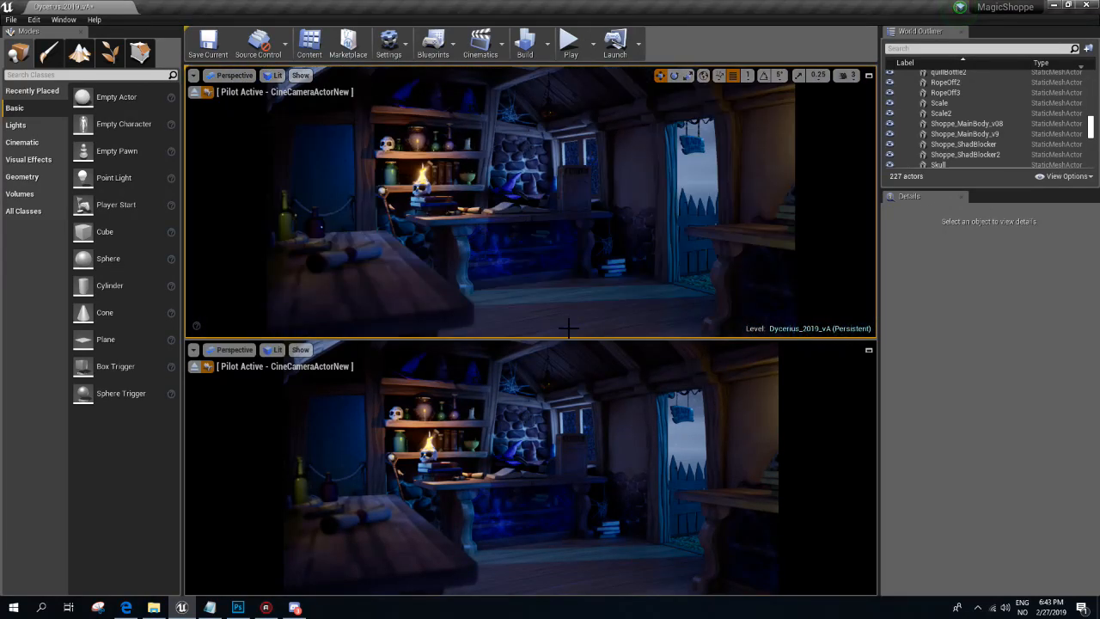
pyautogui.click(195, 91)
pyautogui.moveTo(531, 202); pyautogui.dragTo(479, 226, button='right')
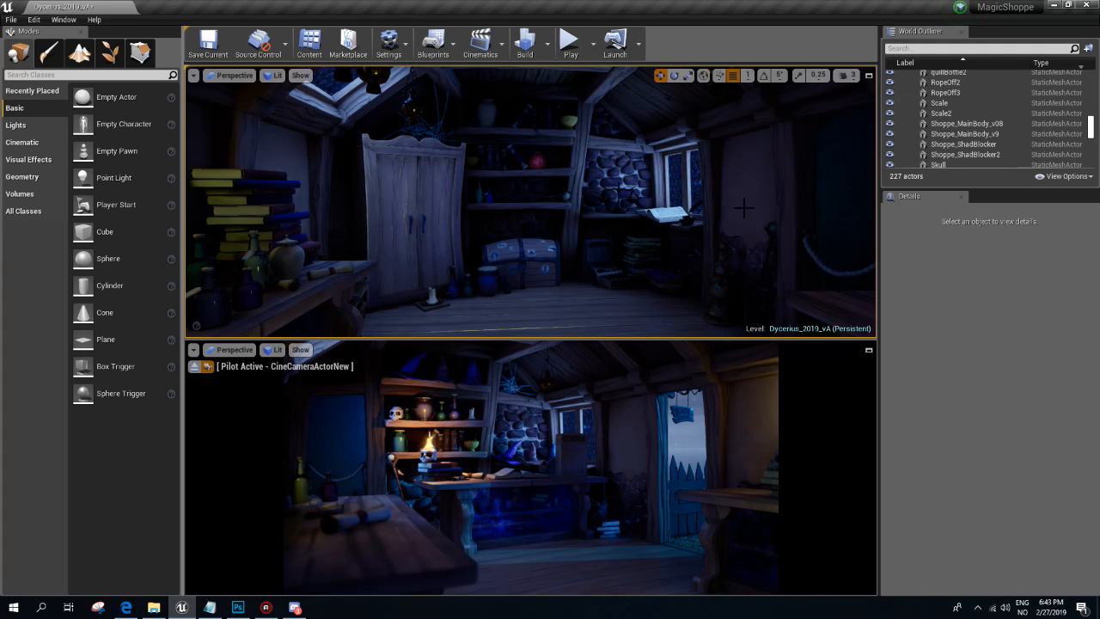
pyautogui.moveTo(530, 202)
pyautogui.mouseDown(button='right')
pyautogui.moveTo(534, 191)
pyautogui.moveTo(468, 198)
pyautogui.moveTo(533, 191)
pyautogui.mouseUp(button='right')
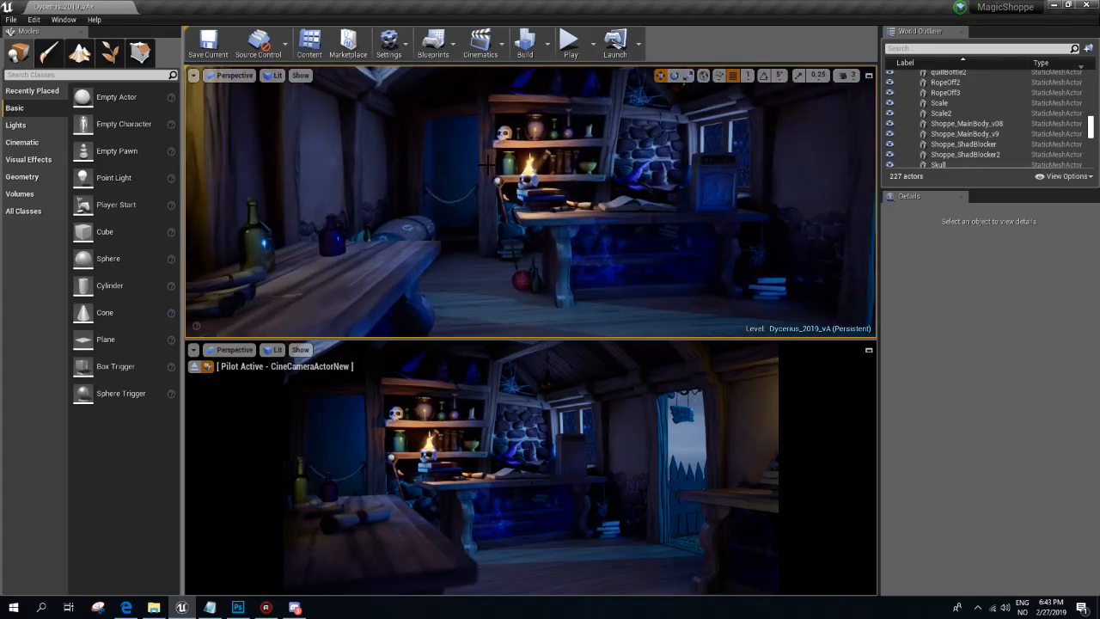
# - Look through CineCameraActorTest in the upper viewport, return to the free perspective view, and clear the selection
pyautogui.click(254, 68)
pyautogui.click(236, 77)
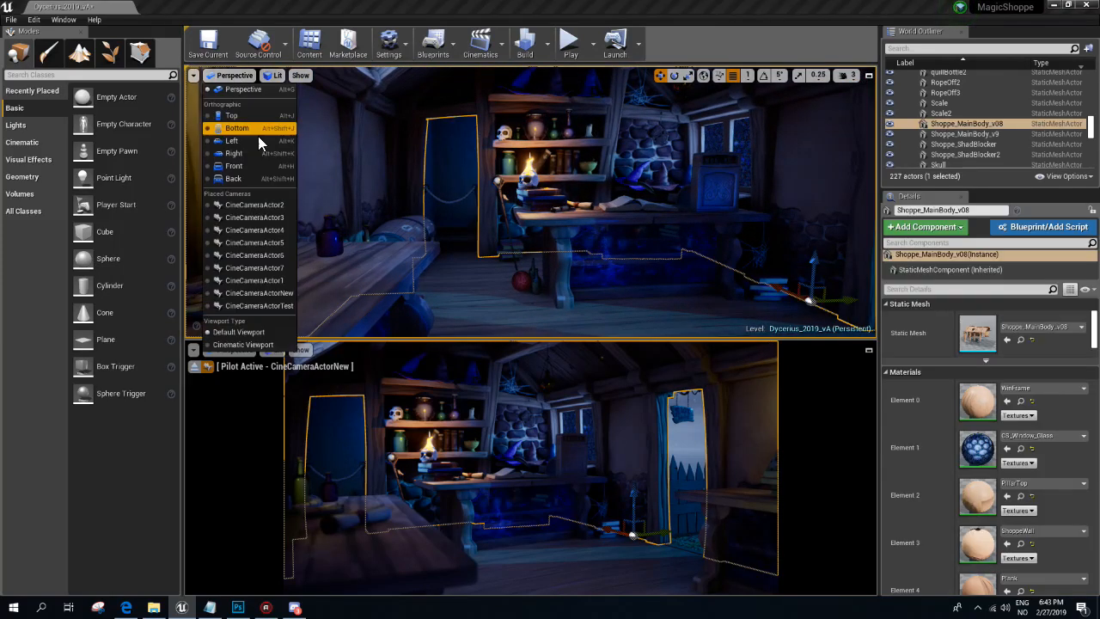
pyautogui.click(257, 305)
pyautogui.click(233, 75)
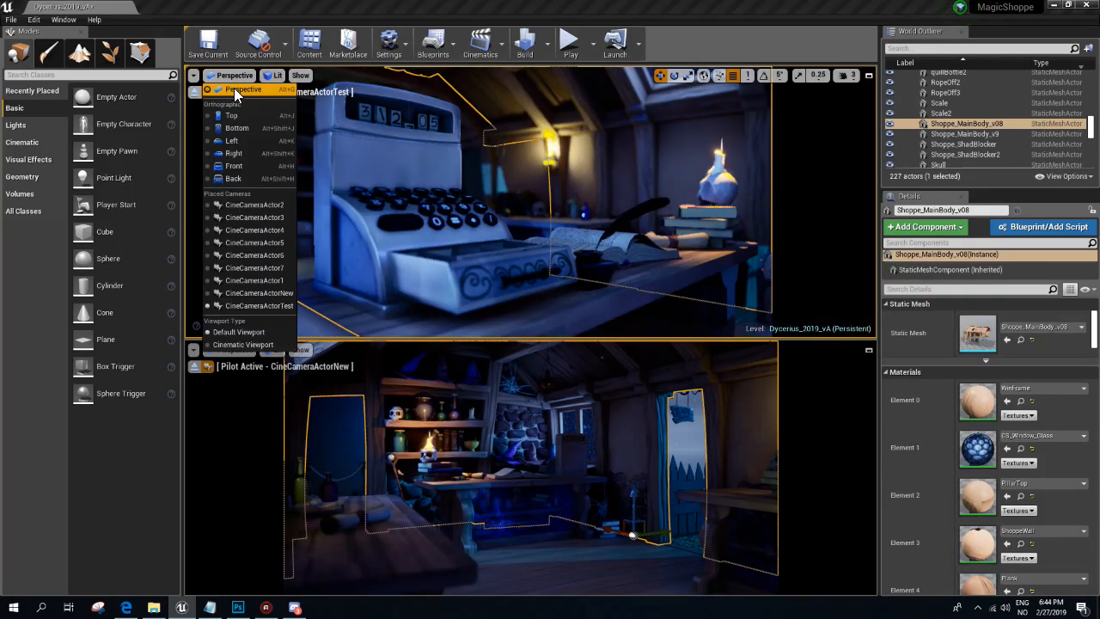
pyautogui.click(243, 89)
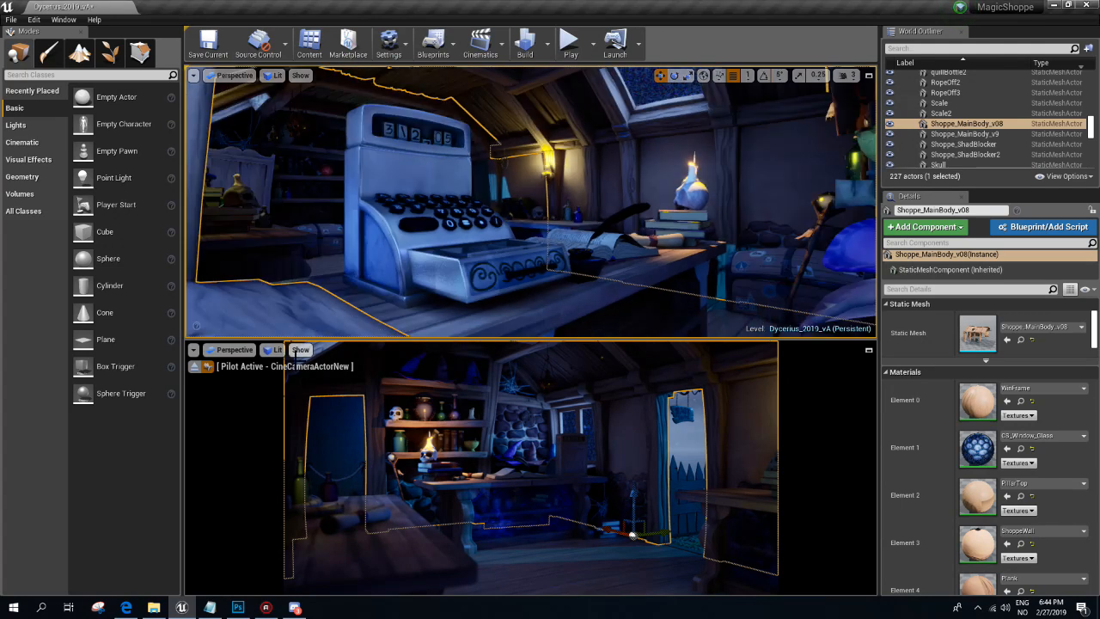
pyautogui.click(628, 417)
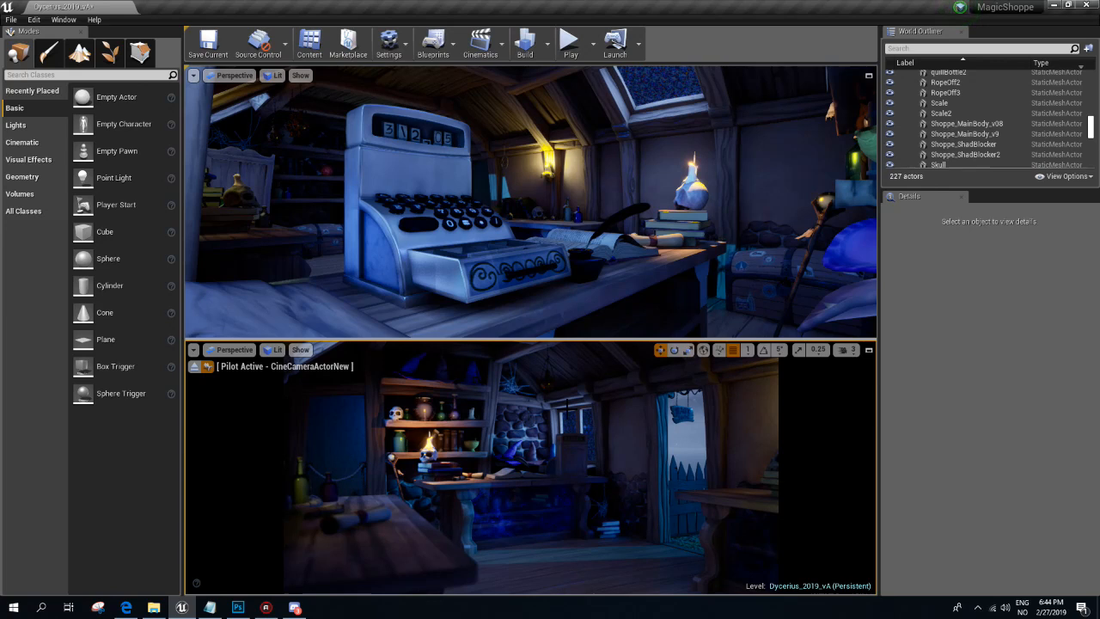
# - Examine the lighting around the flaming skull, desk and shelves in the perspective view
pyautogui.moveTo(592, 273); pyautogui.dragTo(524, 266, button='right')
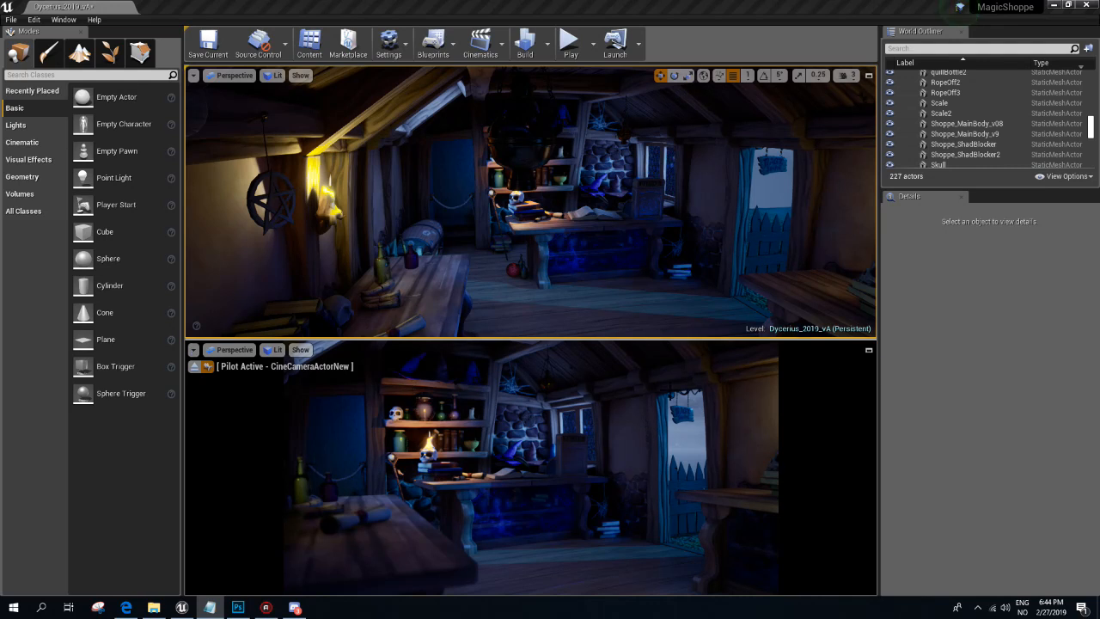
pyautogui.press('w')
pyautogui.moveTo(541, 232)
pyautogui.mouseDown(button='right')
pyautogui.moveTo(494, 230)
pyautogui.moveTo(457, 191)
pyautogui.moveTo(459, 142)
pyautogui.moveTo(483, 142)
pyautogui.moveTo(519, 216)
pyautogui.moveTo(547, 221)
pyautogui.mouseUp(button='right')
pyautogui.press('w')
pyautogui.press('s')
pyautogui.press('w')
pyautogui.press('s')
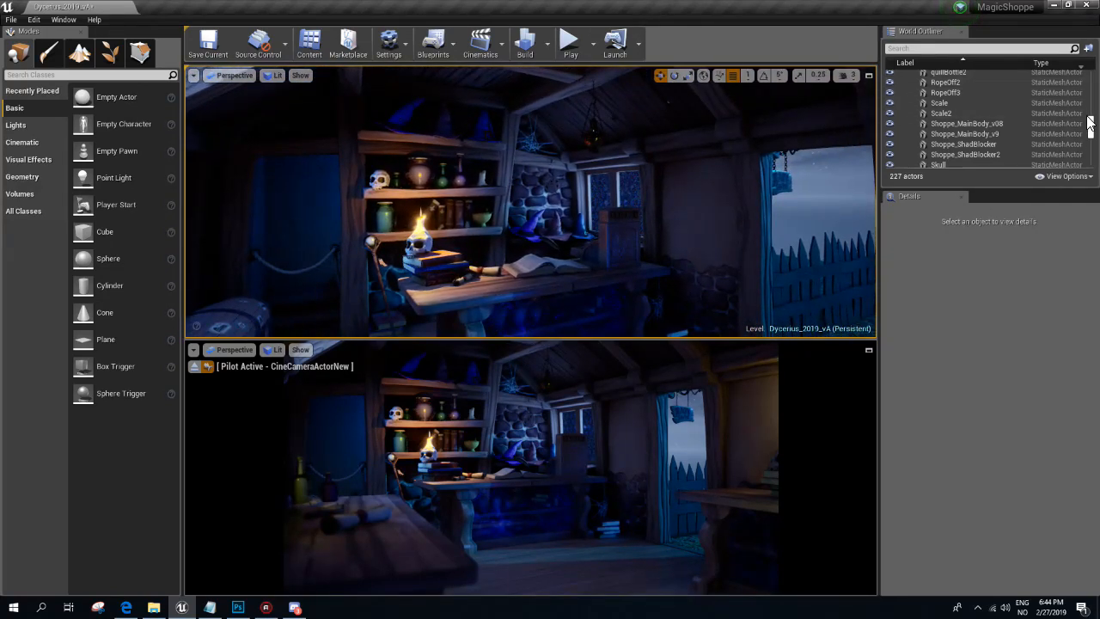
# - Collapse the Geometry folder in the World Outliner
pyautogui.moveTo(1089, 126); pyautogui.dragTo(1093, 59)
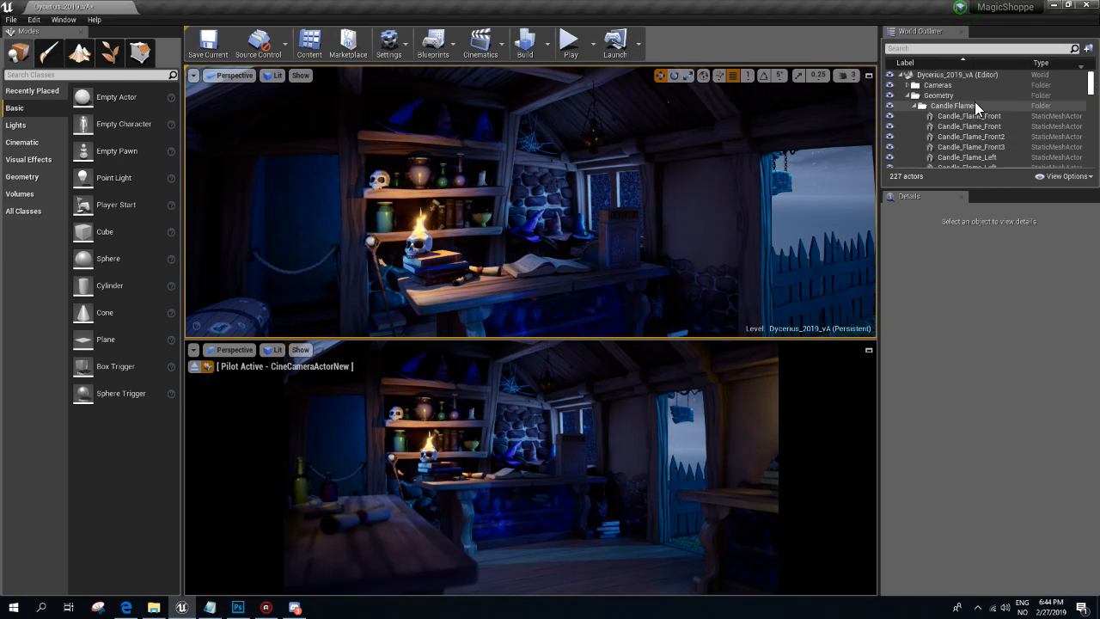
pyautogui.click(916, 95)
pyautogui.click(907, 95)
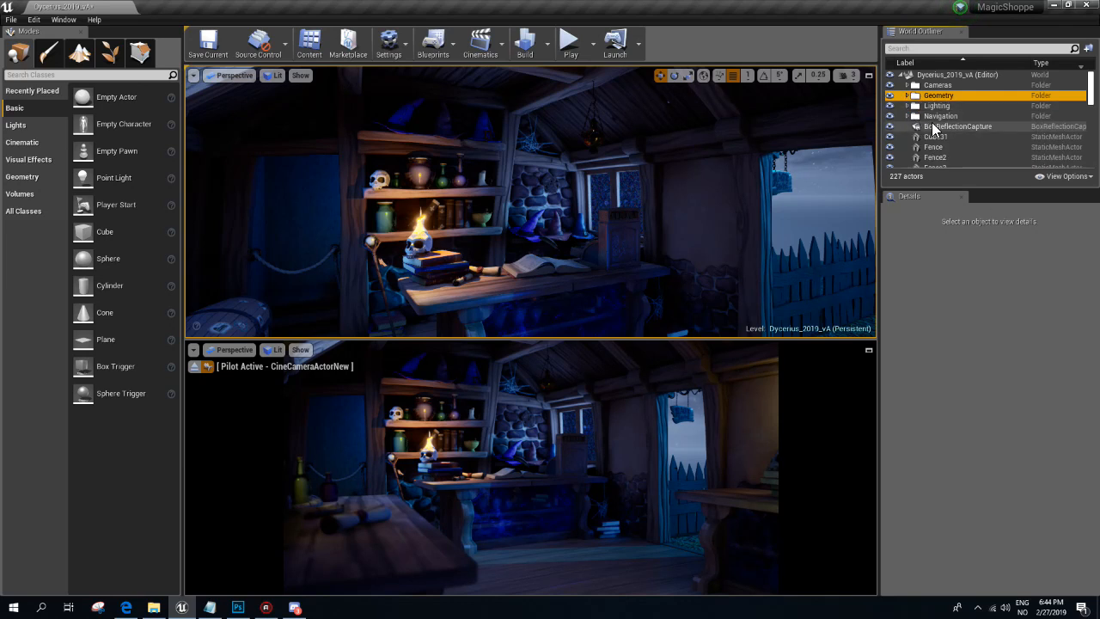
pyautogui.moveTo(1089, 89)
pyautogui.mouseDown()
pyautogui.moveTo(1090, 164)
pyautogui.moveTo(1089, 89)
pyautogui.mouseUp()
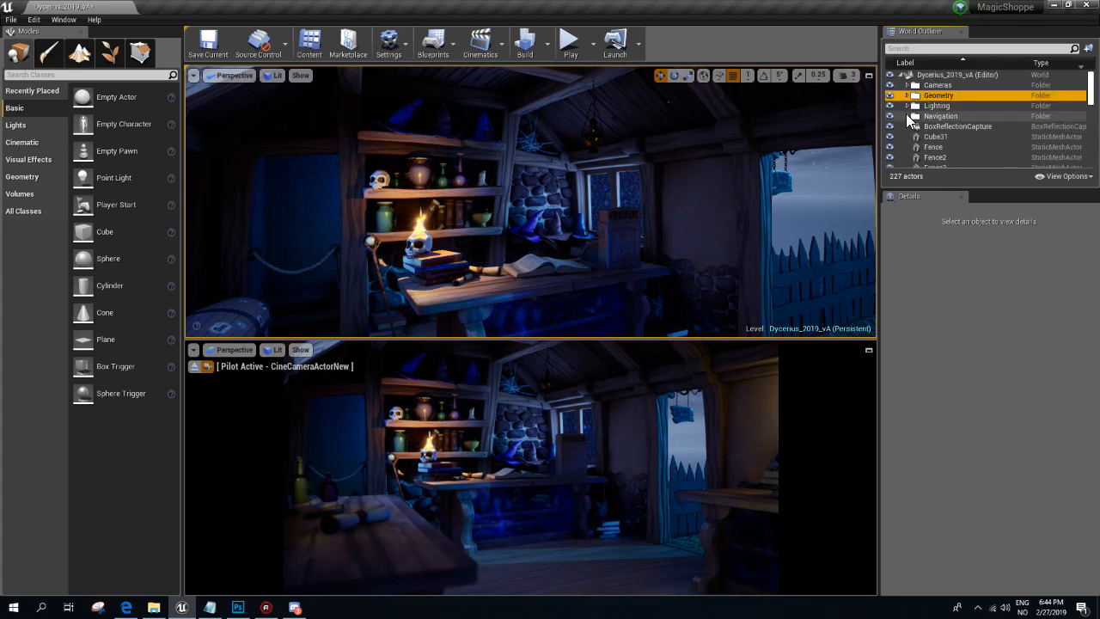
# - Select all spotlights from SpotLight to SpotLight23 and move them into the Lighting folder
pyautogui.moveTo(1089, 93); pyautogui.dragTo(1073, 151)
pyautogui.scroll(-5, 1033, 157)
pyautogui.click(1034, 159)
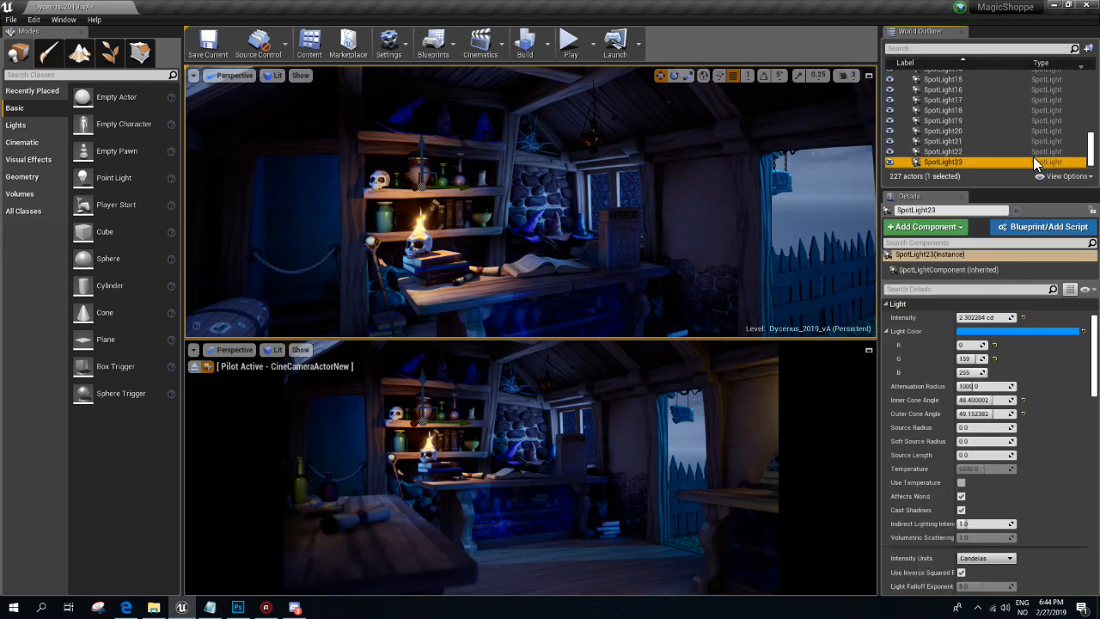
pyautogui.scroll(5, 1032, 157)
pyautogui.scroll(3, 1029, 151)
pyautogui.keyDown('shift'); pyautogui.click(979, 100); pyautogui.keyUp('shift')
pyautogui.scroll(3, 968, 133)
pyautogui.scroll(-3, 968, 136)
pyautogui.rightClick(968, 143)
pyautogui.moveTo(1010, 378)
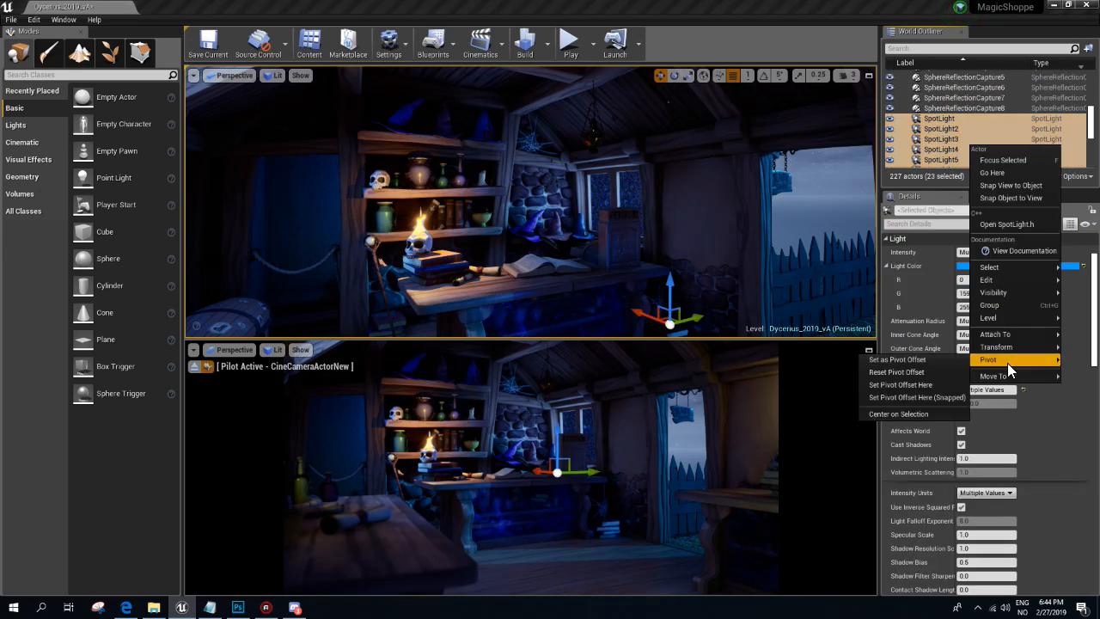
pyautogui.click(904, 447)
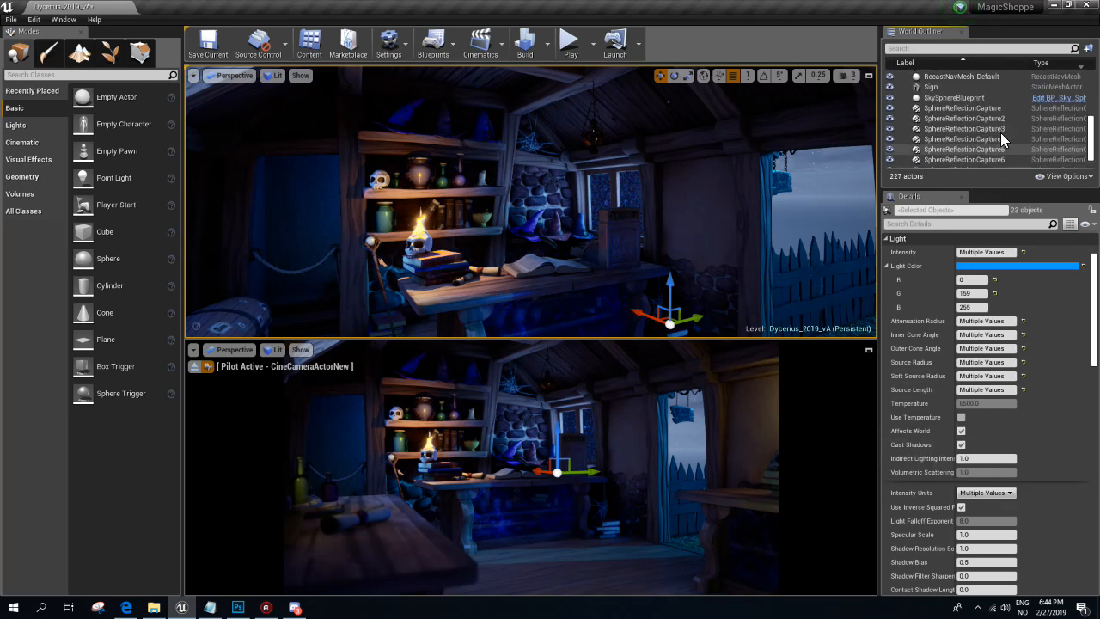
# - Move all SphereReflectionCapture actors into a new folder named Reflection, and add BoxReflectionCapture to that folder
pyautogui.click(993, 145)
pyautogui.scroll(-2, 994, 146)
pyautogui.keyDown('shift'); pyautogui.click(963, 161); pyautogui.keyUp('shift')
pyautogui.rightClick(965, 112)
pyautogui.moveTo(996, 342)
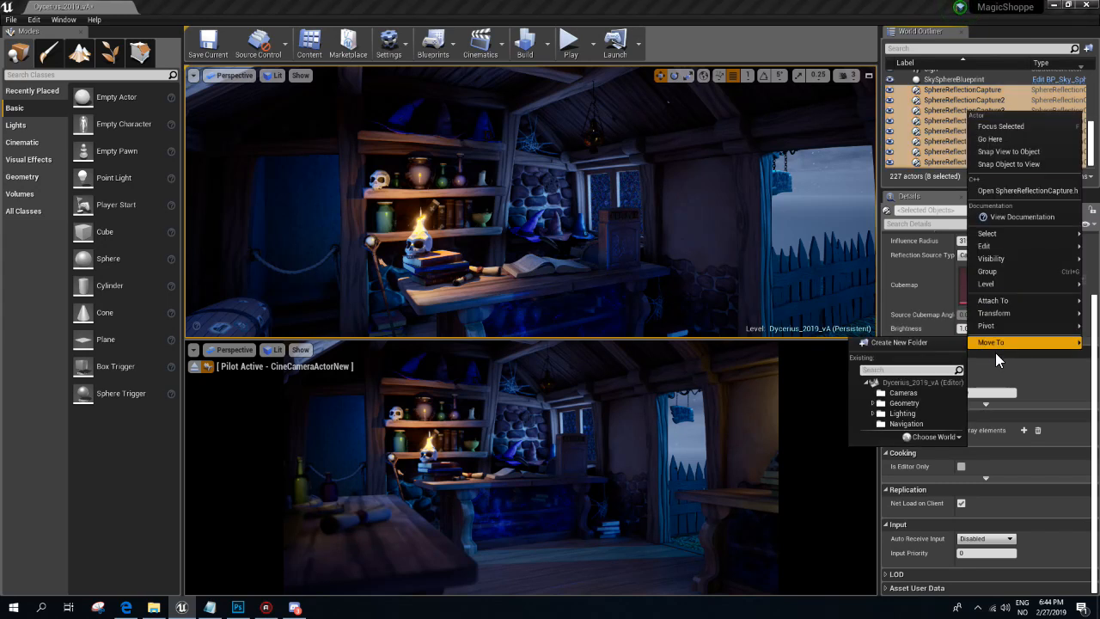
pyautogui.click(905, 344)
pyautogui.write('Reflection')
pyautogui.press('Return')
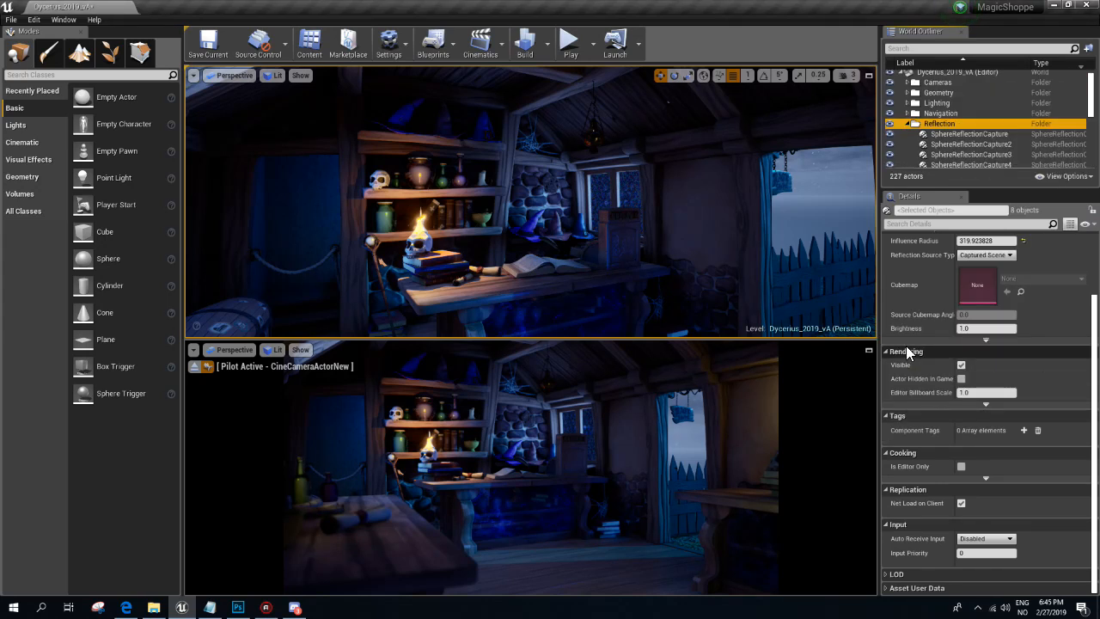
pyautogui.click(905, 123)
pyautogui.moveTo(942, 134); pyautogui.dragTo(944, 120)
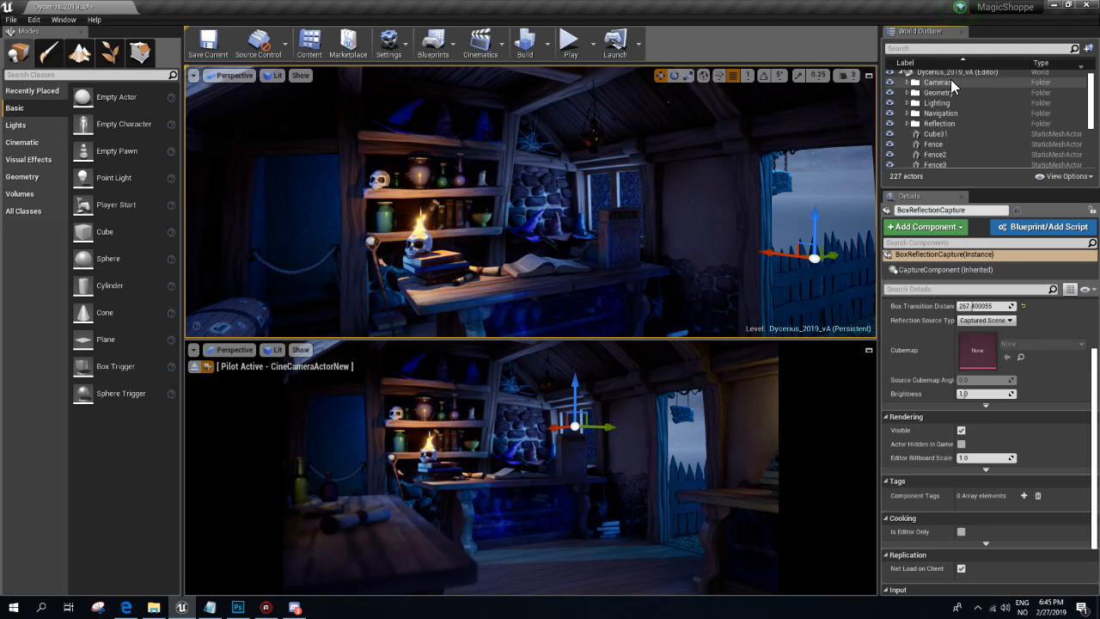
# - Expand the Lighting folder and select the PostProcessVolume, keeping the whole desk area in view
pyautogui.click(907, 103)
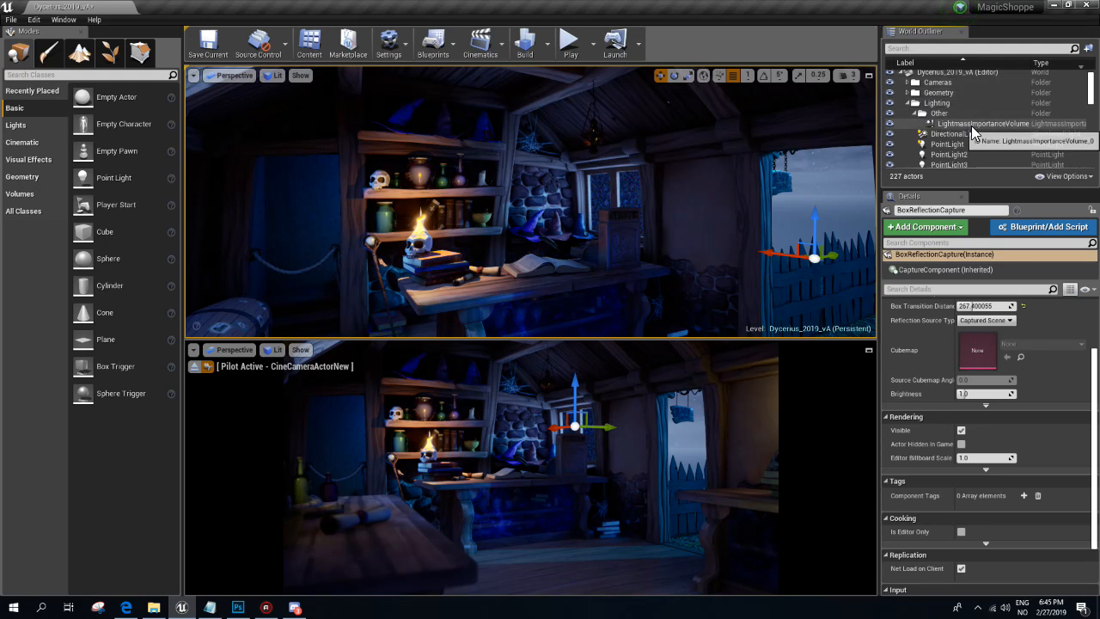
pyautogui.scroll(-1, 970, 125)
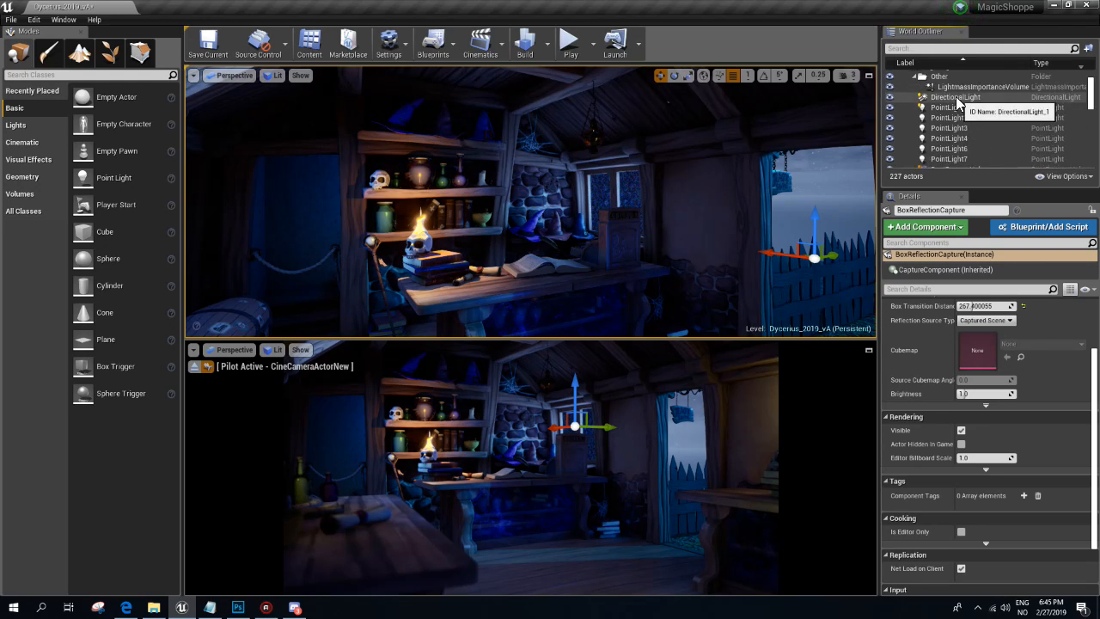
pyautogui.scroll(-2, 956, 96)
pyautogui.click(955, 97)
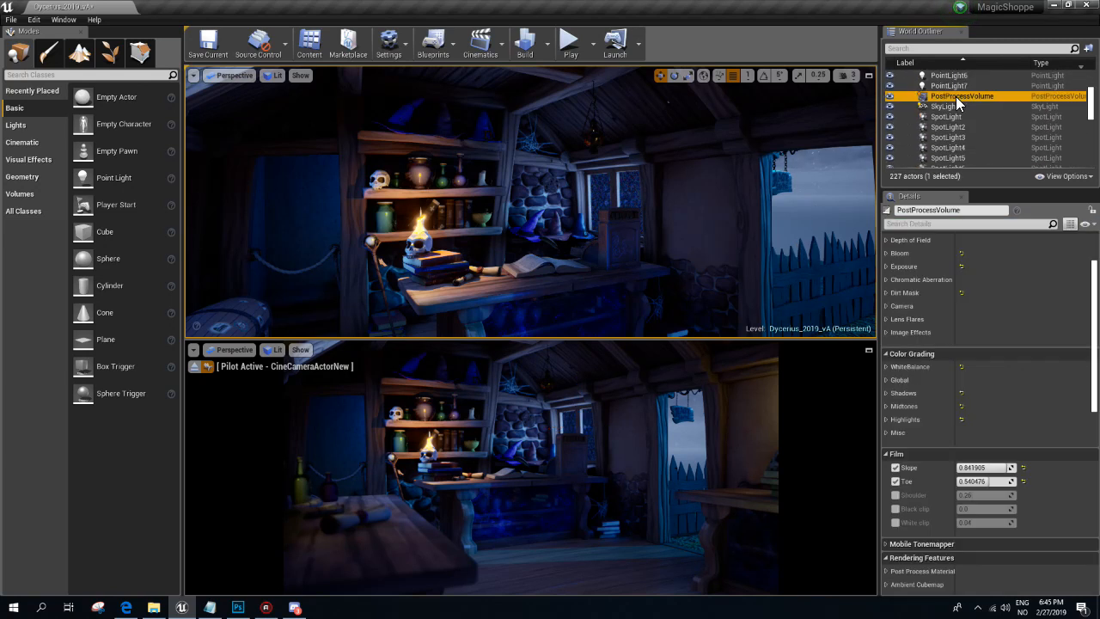
pyautogui.press('s')
pyautogui.moveTo(620, 202); pyautogui.dragTo(593, 202, button='right')
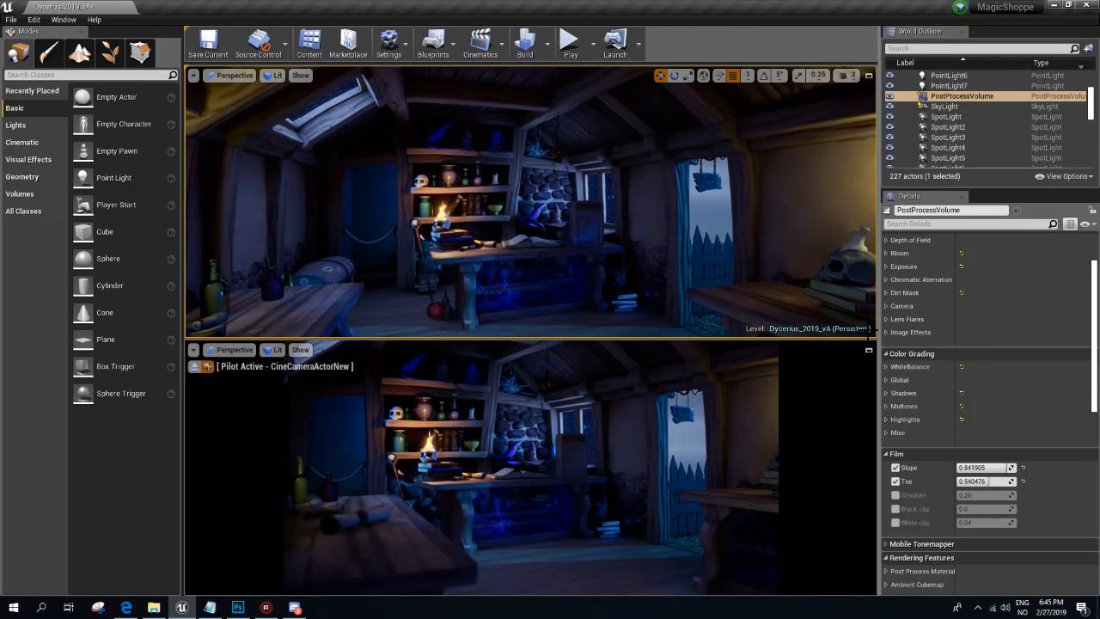
# - Expand the PostProcessVolume's Exposure settings and compare Max Brightness off and on, leaving both brightness overrides enabled
pyautogui.click(887, 266)
pyautogui.click(900, 309)
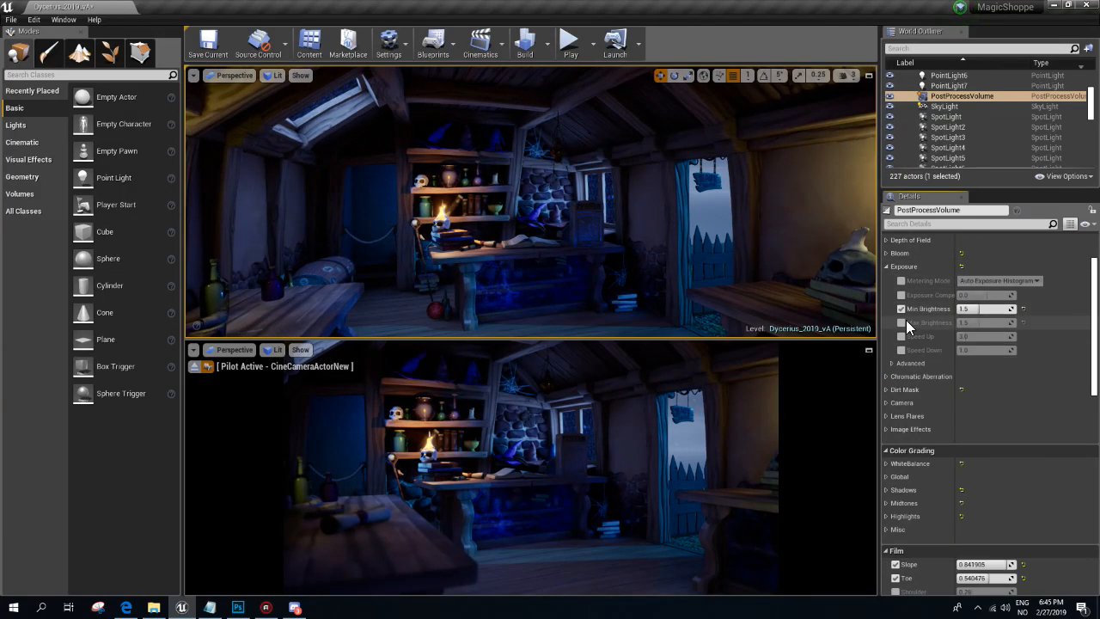
pyautogui.click(901, 323)
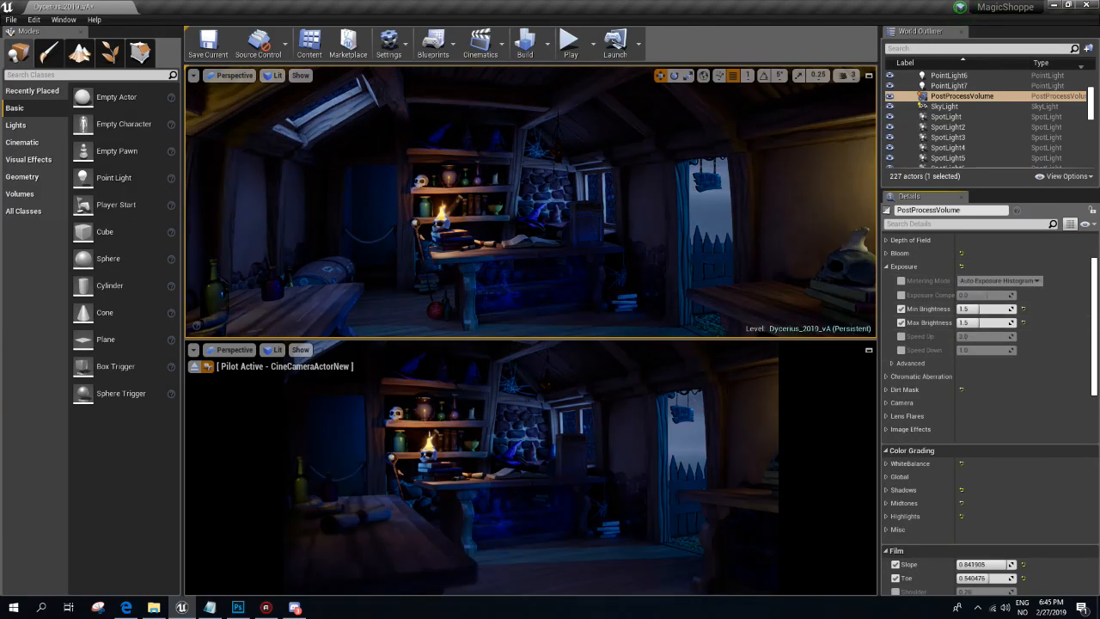
pyautogui.click(900, 322)
pyautogui.click(900, 322)
pyautogui.click(900, 321)
pyautogui.click(901, 321)
pyautogui.click(900, 321)
pyautogui.click(900, 321)
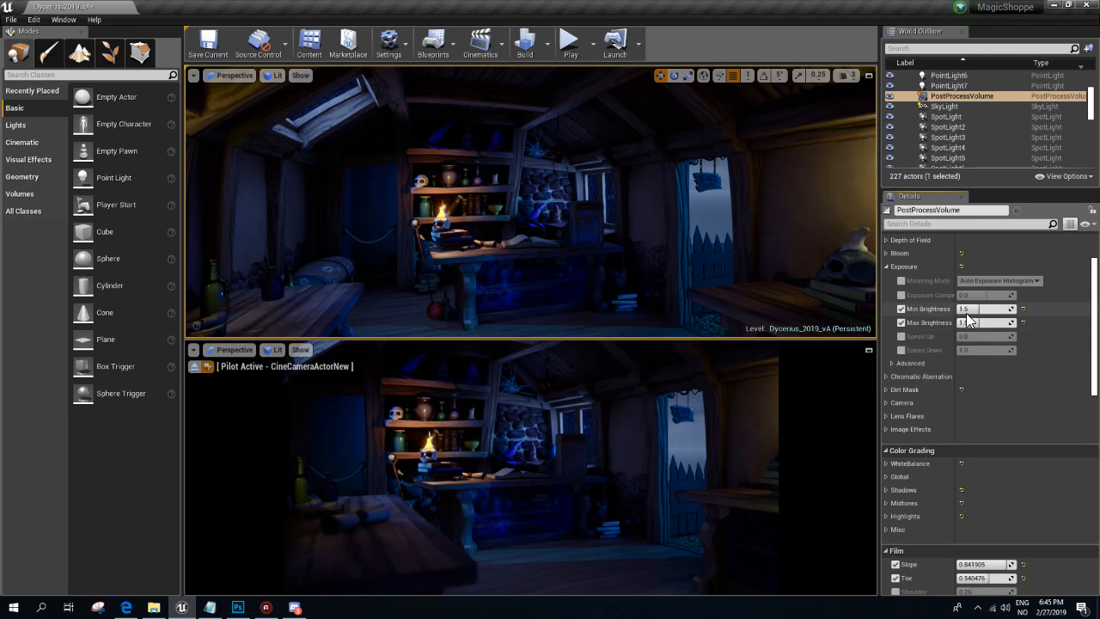
# - Try lowering Min Brightness to about -3.64, then reset Min and Max Brightness to their defaults
pyautogui.moveTo(972, 309); pyautogui.dragTo(977, 324)
pyautogui.click(1022, 322)
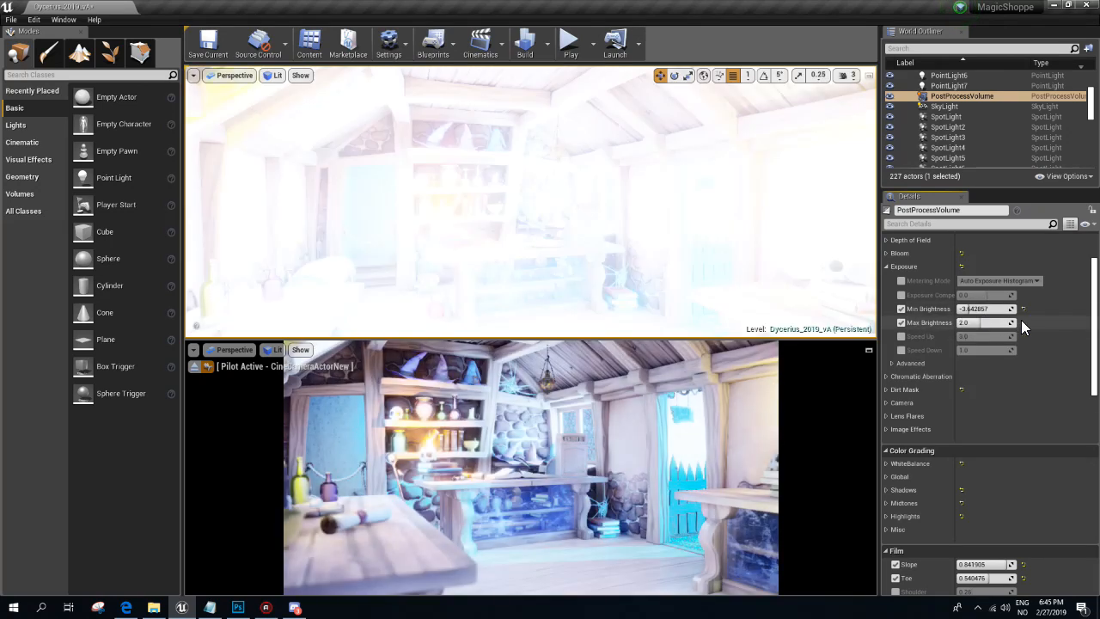
pyautogui.click(1022, 309)
# - Try raising Max Brightness to about 19.43, inspect the shelf up close, and reset the value to its default
pyautogui.moveTo(969, 323); pyautogui.dragTo(1011, 322)
pyautogui.moveTo(550, 207); pyautogui.dragTo(520, 184, button='right')
pyautogui.press('w')
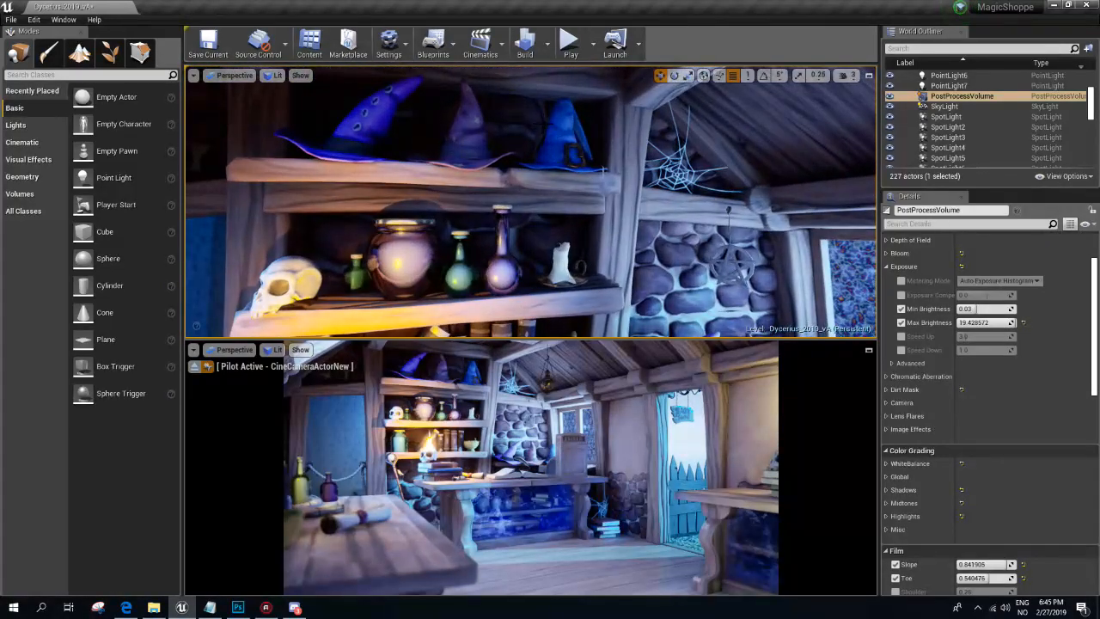
pyautogui.click(1023, 322)
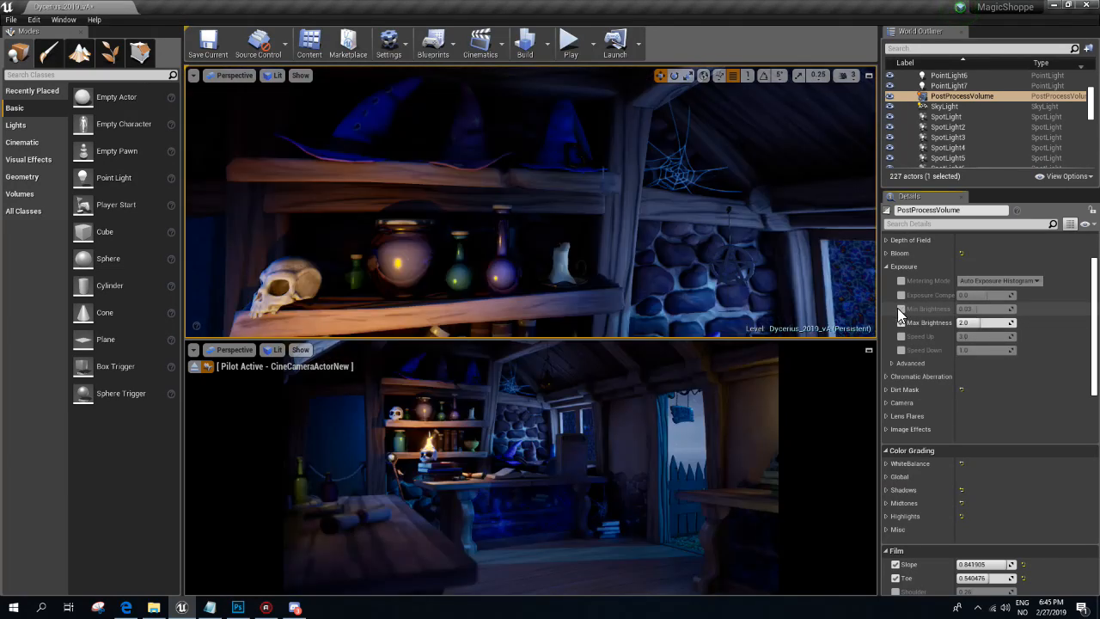
# - Disable the Min Brightness override and set Max Brightness to 0.5
pyautogui.click(901, 322)
pyautogui.moveTo(980, 322); pyautogui.dragTo(974, 323)
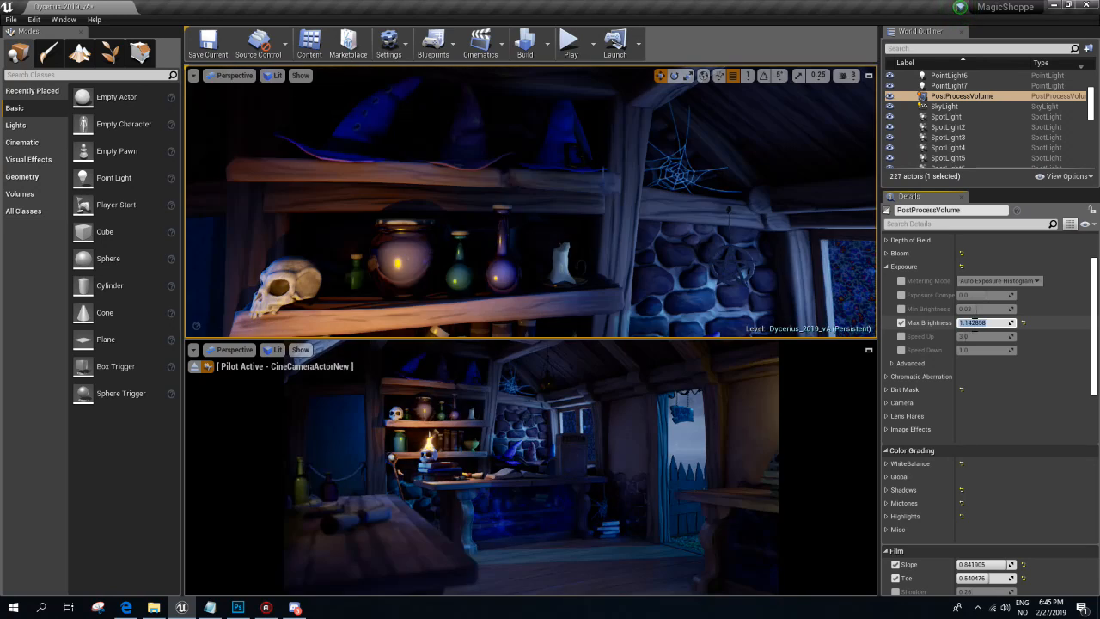
pyautogui.click(974, 325)
pyautogui.write('0.5')
pyautogui.press('Return')
# - Examine the desk area from further back and compare the shop with the Max Brightness override off and on
pyautogui.moveTo(653, 215); pyautogui.dragTo(649, 210, button='right')
pyautogui.press('s')
pyautogui.press('s')
pyautogui.moveTo(503, 222)
pyautogui.mouseDown(button='right')
pyautogui.moveTo(514, 224)
pyautogui.moveTo(504, 222)
pyautogui.mouseUp(button='right')
pyautogui.press('w')
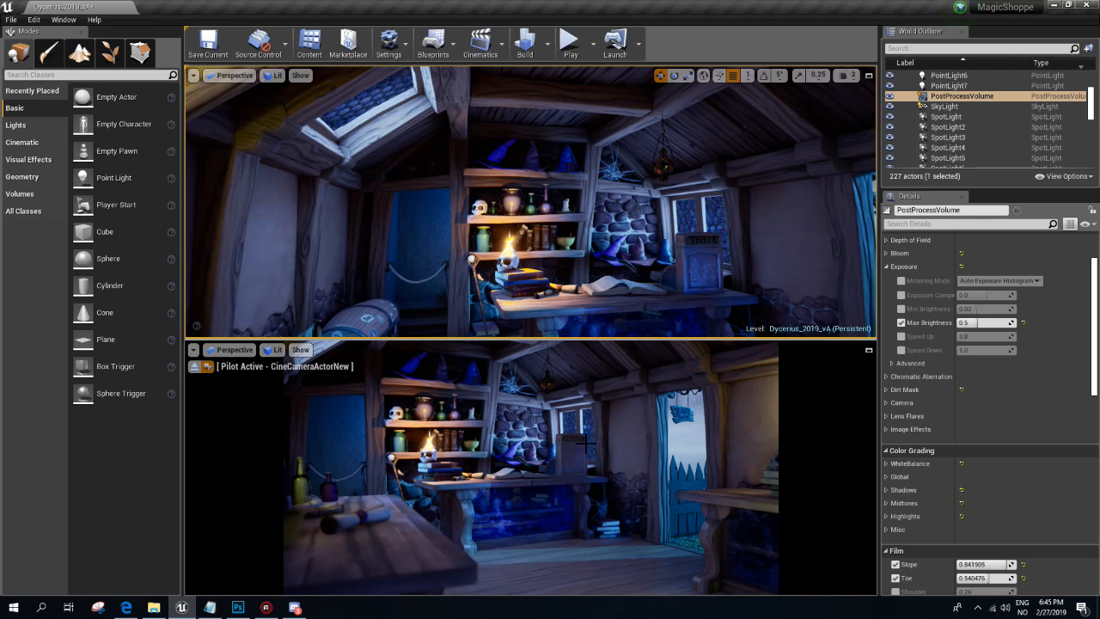
pyautogui.click(900, 322)
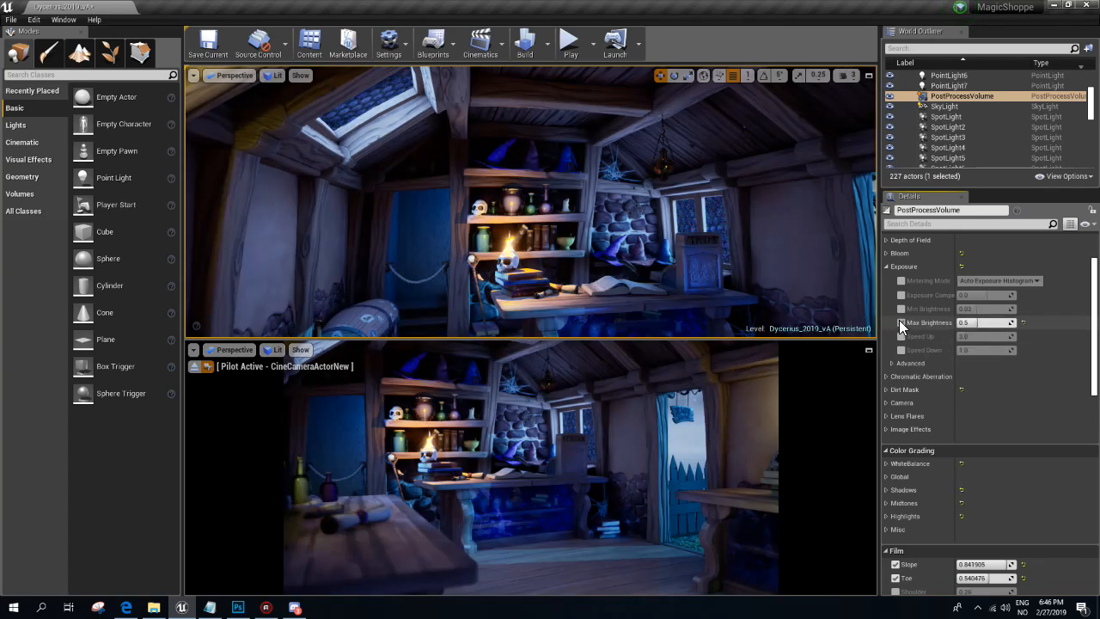
pyautogui.click(900, 322)
# - Enable the Min Brightness override, try it at 0.1, and set it to 1.0
pyautogui.click(899, 308)
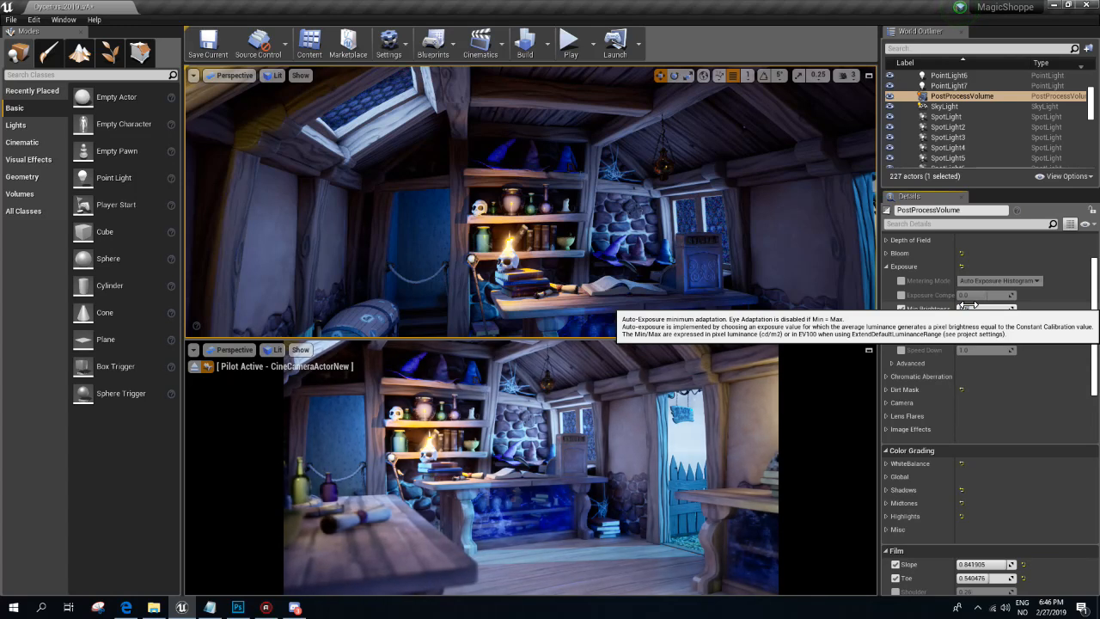
pyautogui.write('0.2')
pyautogui.press('Return')
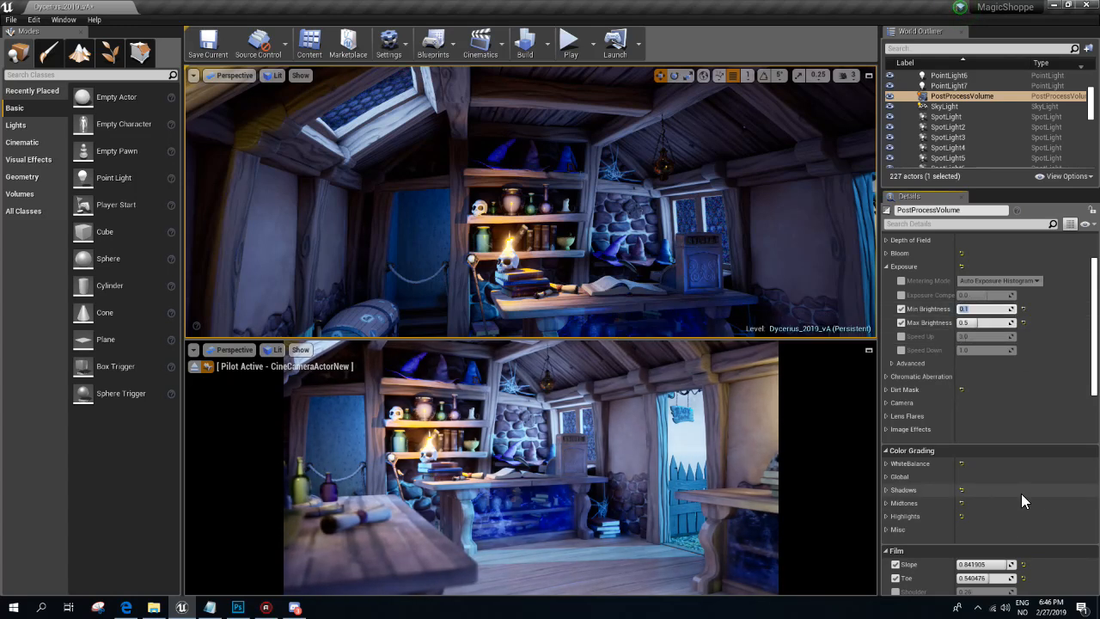
pyautogui.write('0.5')
pyautogui.press('Return')
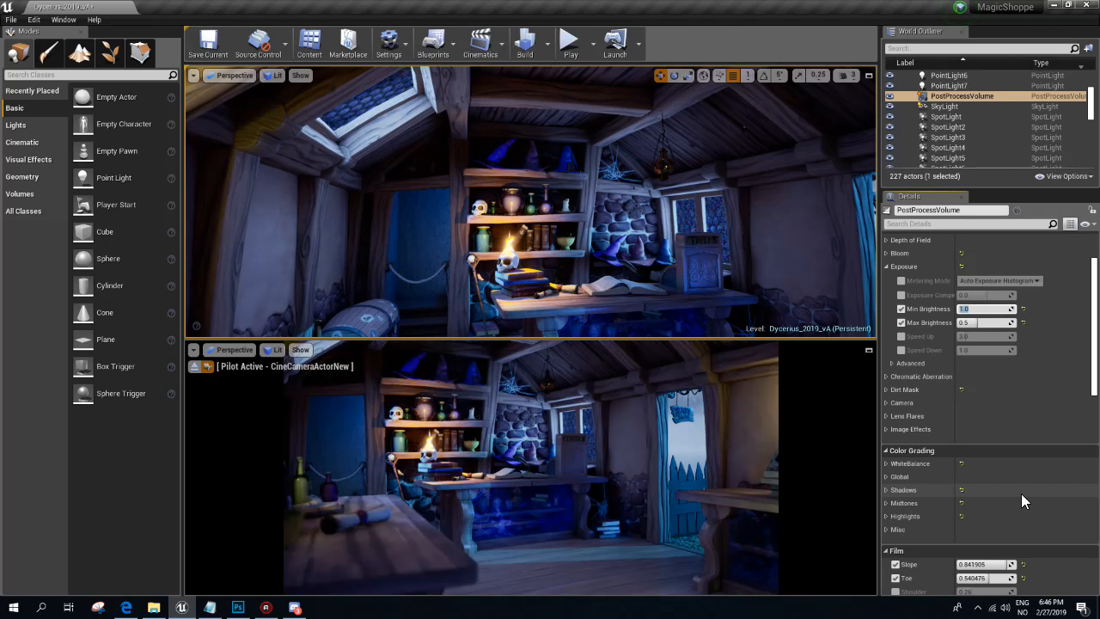
# - Set Max Brightness to 1.5 and compare the shop with the Min and Max Brightness overrides off and on
pyautogui.click(981, 322)
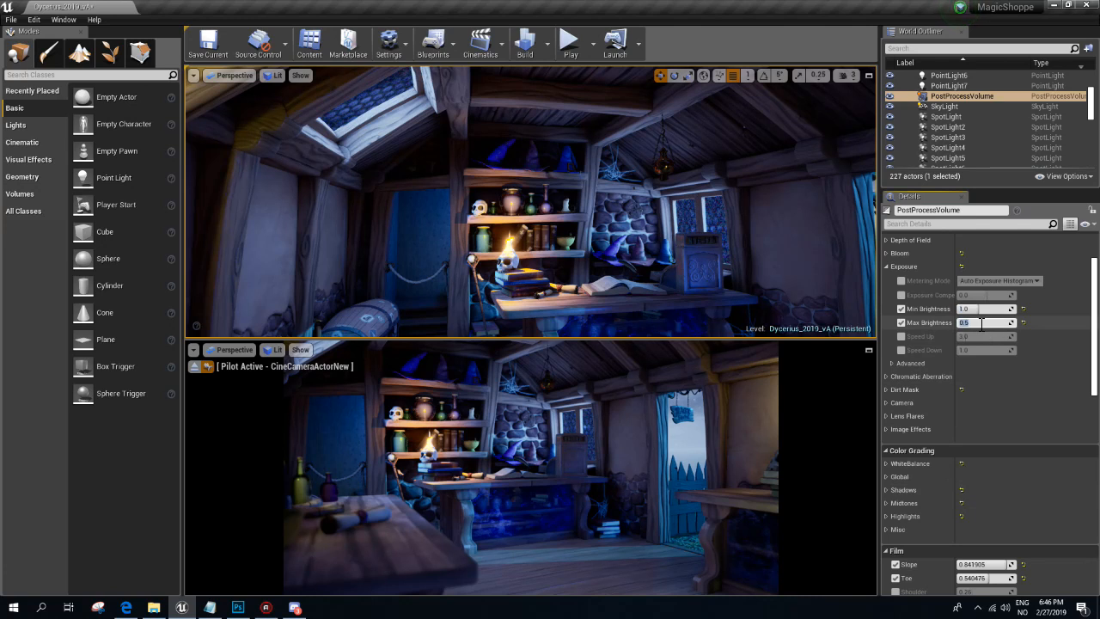
pyautogui.write('1')
pyautogui.press('Return')
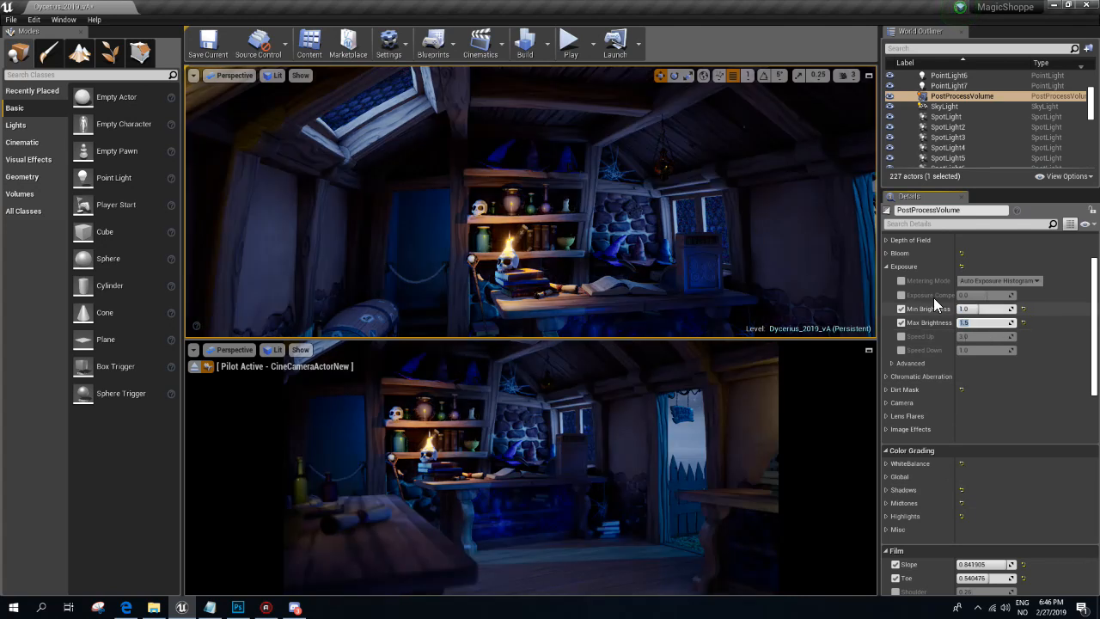
pyautogui.click(900, 309)
pyautogui.click(901, 309)
pyautogui.click(900, 322)
pyautogui.click(900, 323)
pyautogui.click(900, 308)
pyautogui.click(900, 307)
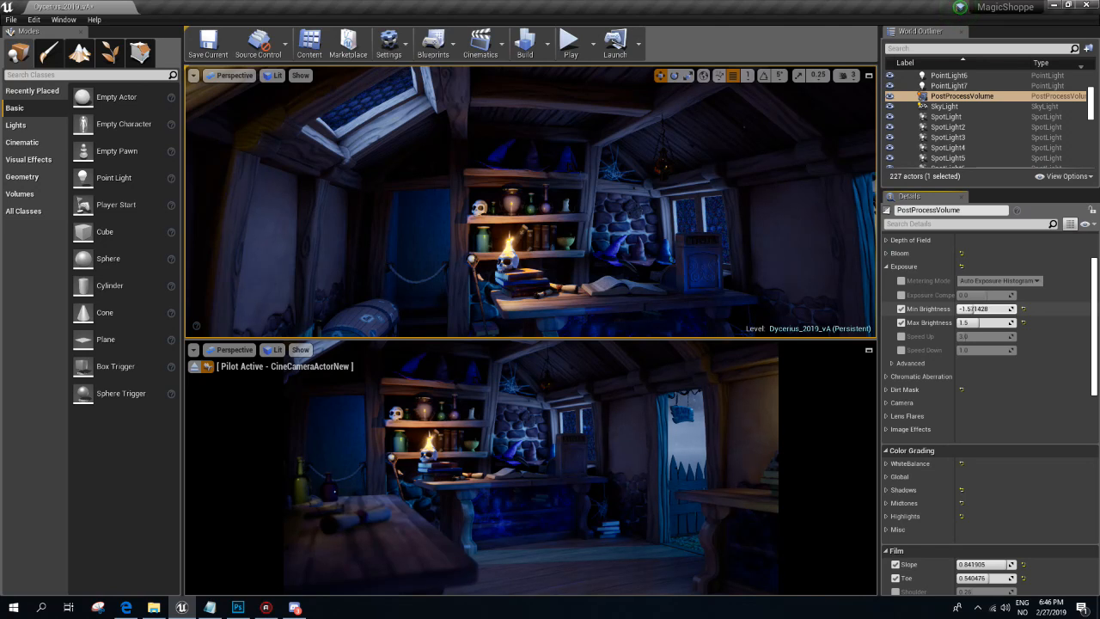
# - Try Min Brightness at 3.0, and reset both Min Brightness and Max Brightness to their defaults
pyautogui.moveTo(978, 309); pyautogui.dragTo(982, 309)
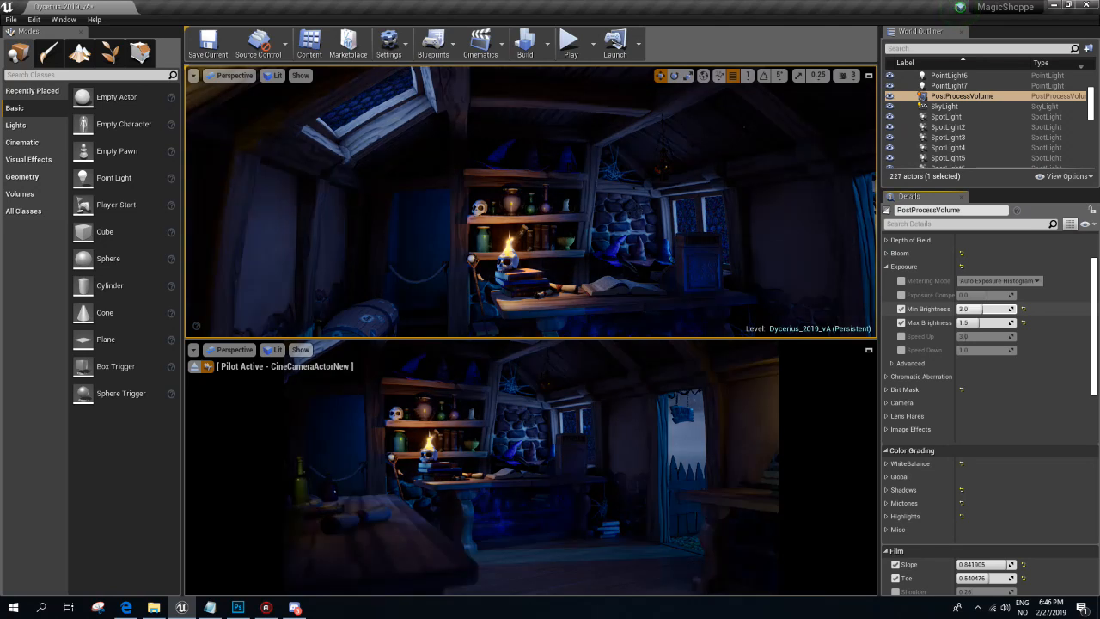
pyautogui.click(1022, 308)
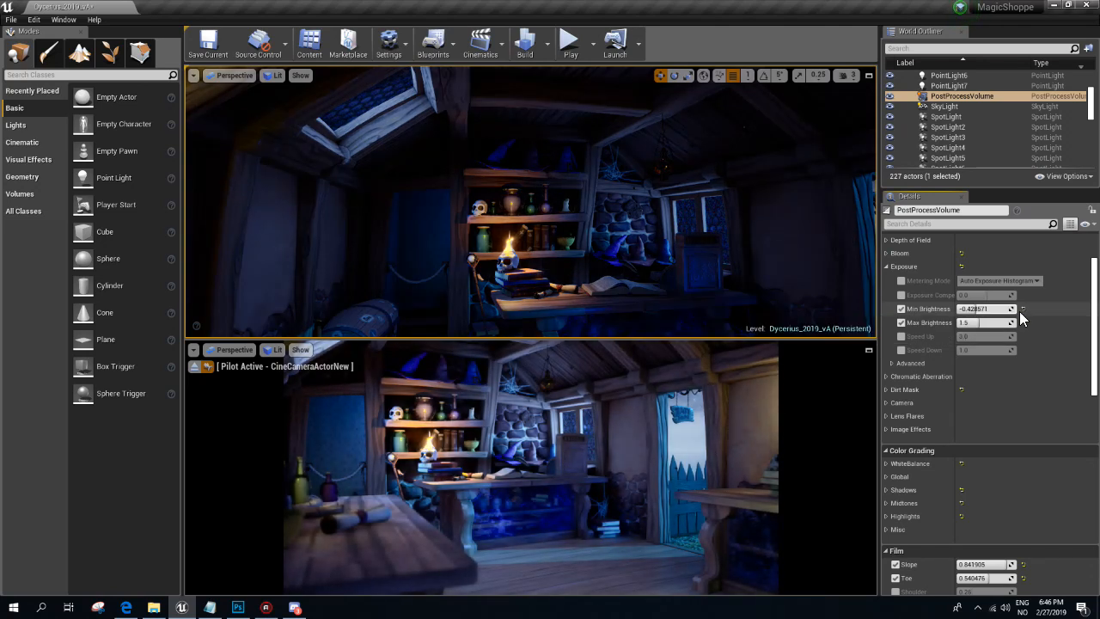
pyautogui.click(1022, 320)
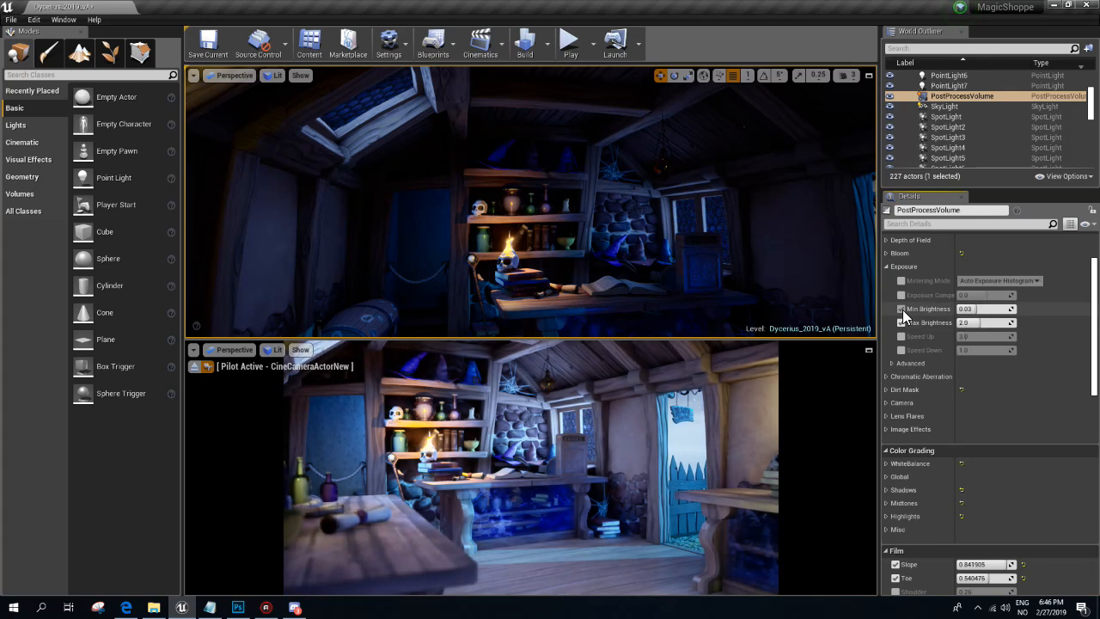
# - Compare the shop with the exposure overrides on and off, and leave both Min and Max Brightness disabled
pyautogui.click(901, 308)
pyautogui.click(899, 307)
pyautogui.click(898, 321)
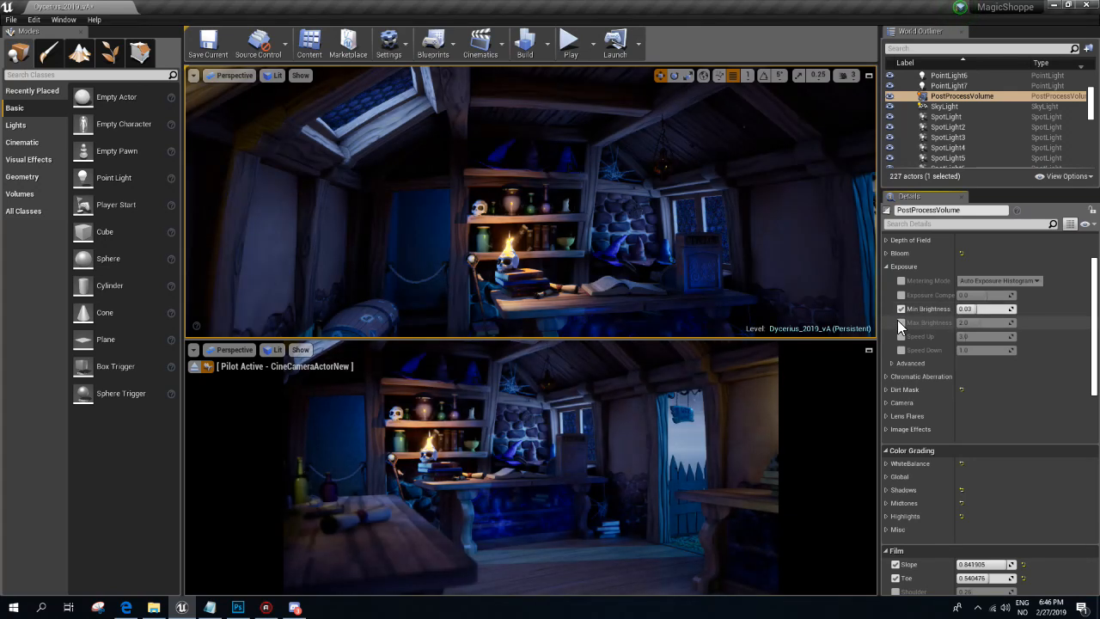
pyautogui.click(898, 320)
pyautogui.click(897, 309)
pyautogui.click(901, 322)
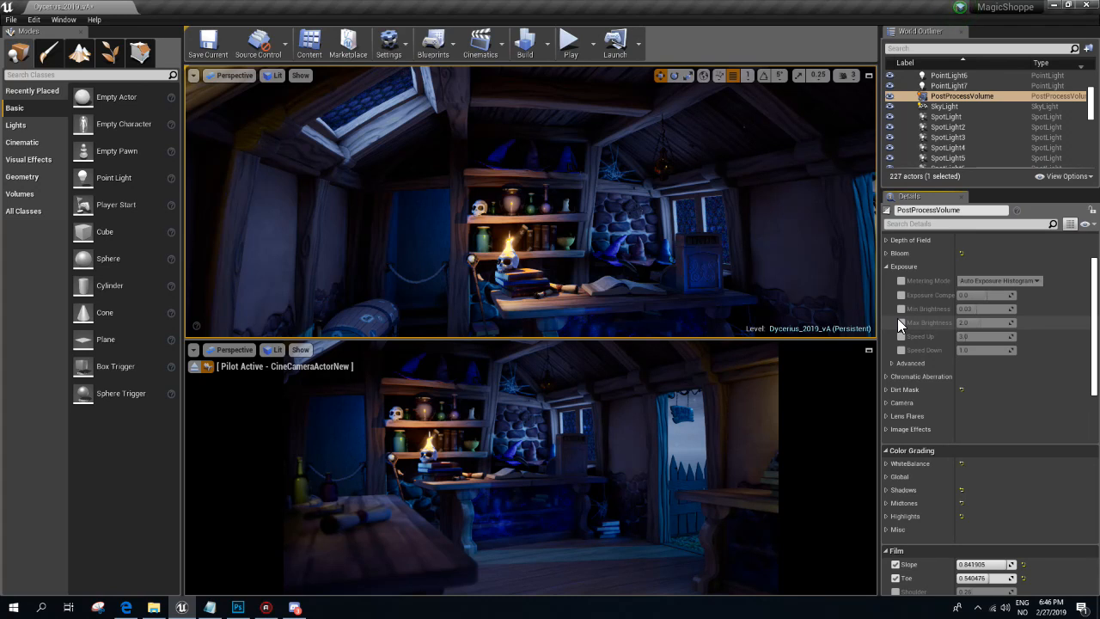
# - Try the Global Illumination indirect lighting intensity at 5.0 and 15.0, and restore it to 3.0
pyautogui.scroll(-3, 905, 392)
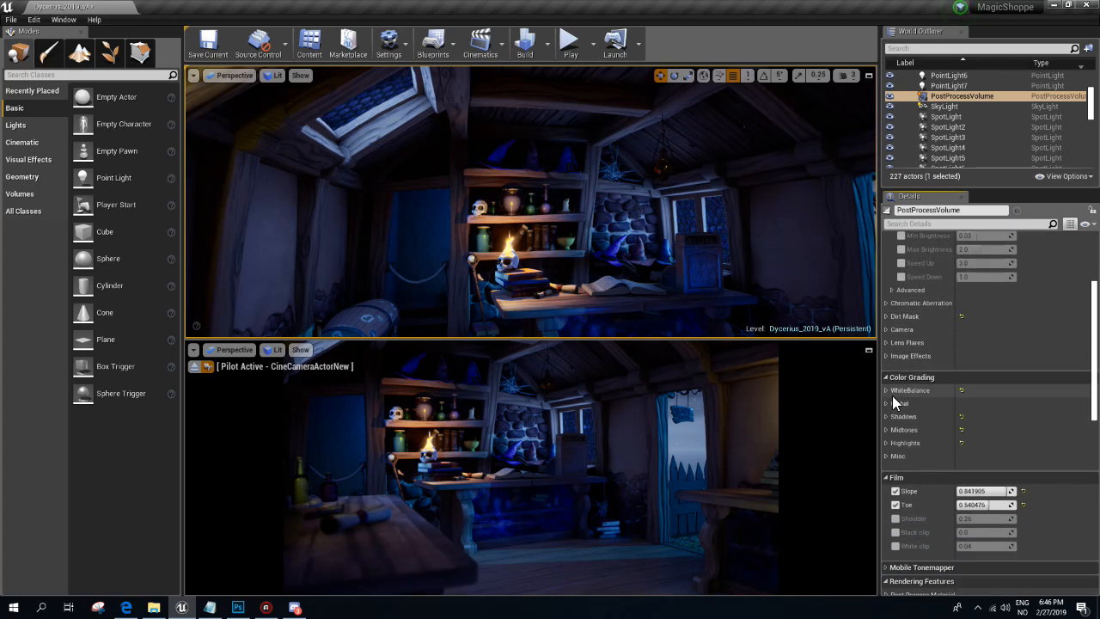
pyautogui.scroll(-9, 891, 398)
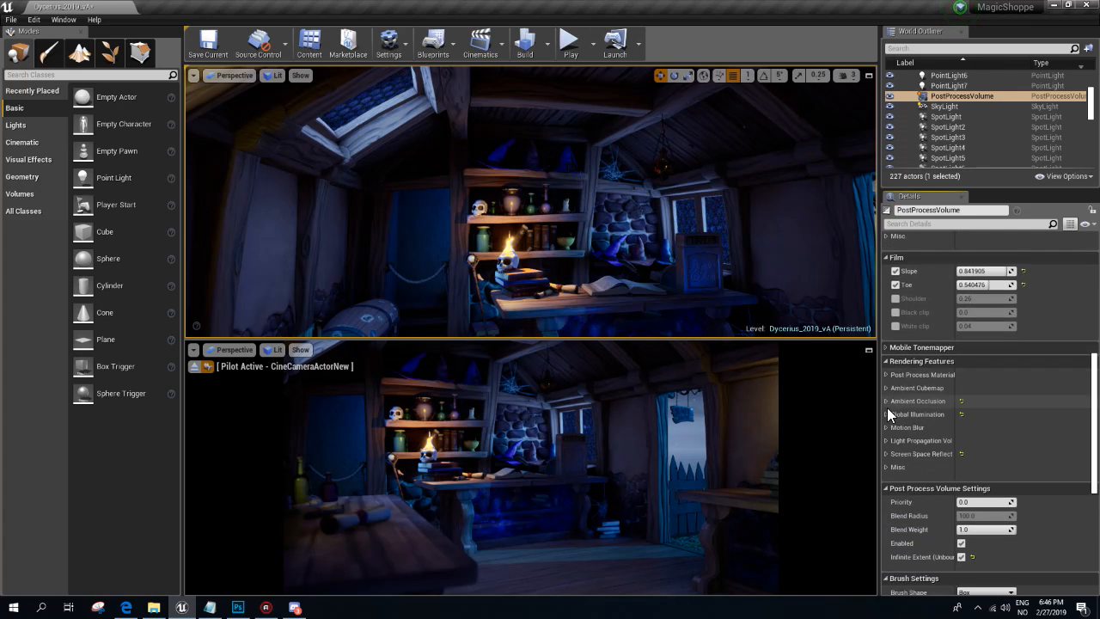
pyautogui.click(886, 414)
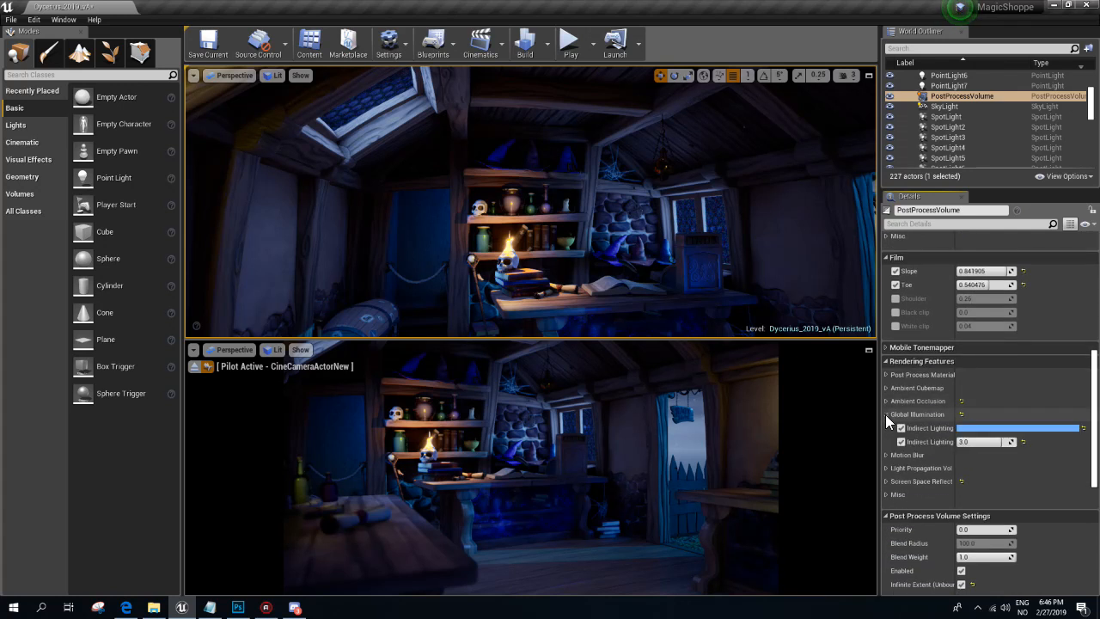
pyautogui.moveTo(1002, 442)
pyautogui.mouseDown()
pyautogui.moveTo(1018, 442)
pyautogui.moveTo(990, 442)
pyautogui.mouseUp()
pyautogui.click(991, 442)
pyautogui.write('5.0')
pyautogui.press('Return')
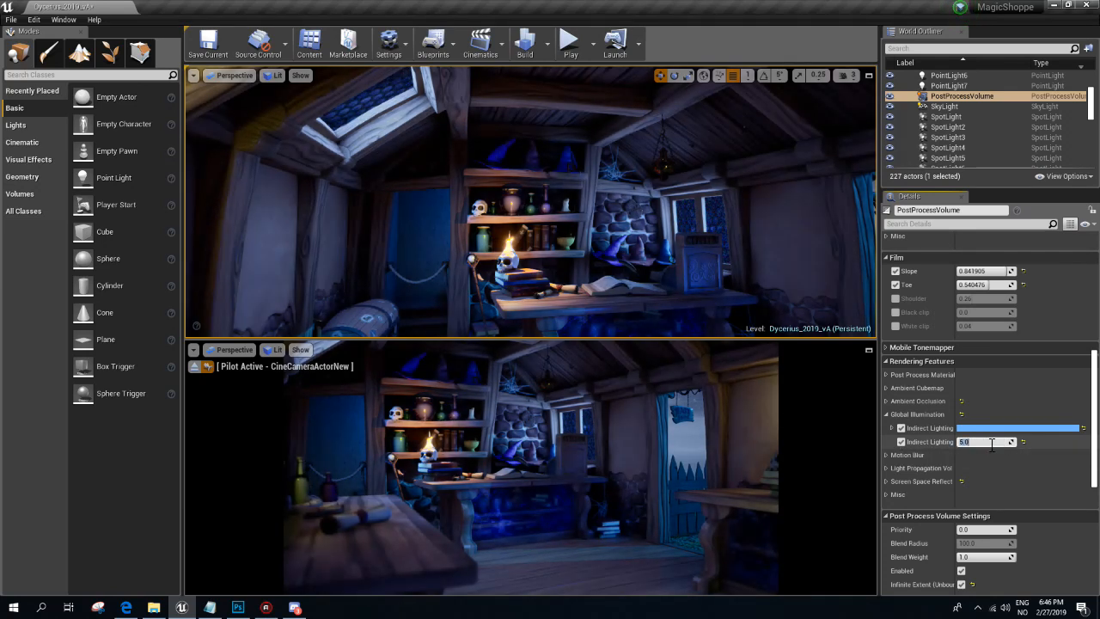
pyautogui.write('15')
pyautogui.press('Return')
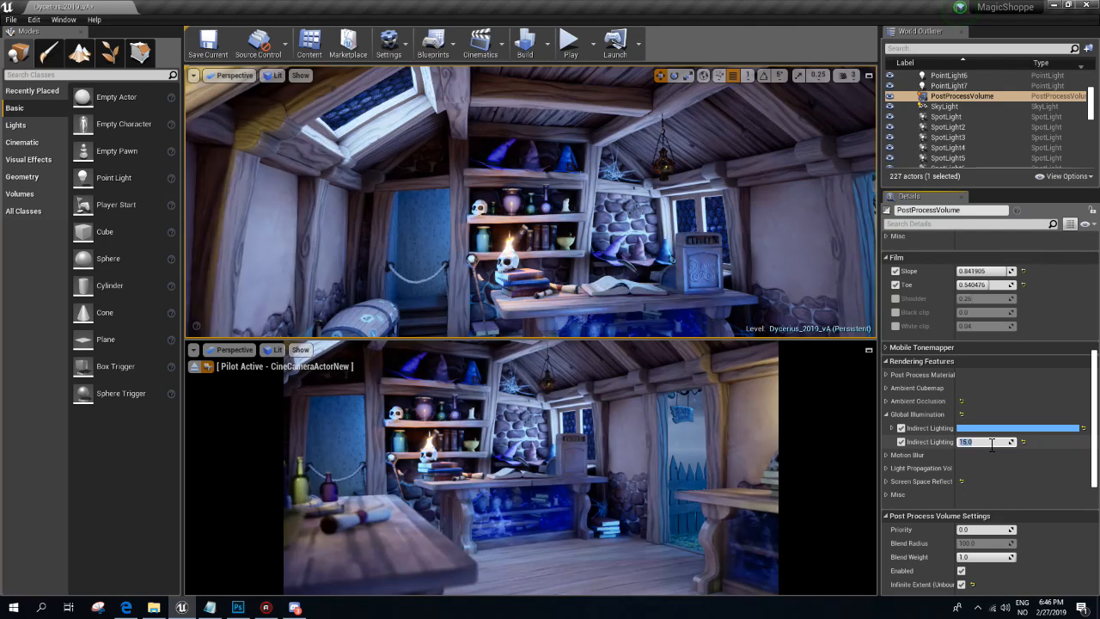
pyautogui.write('3')
pyautogui.press('Return')
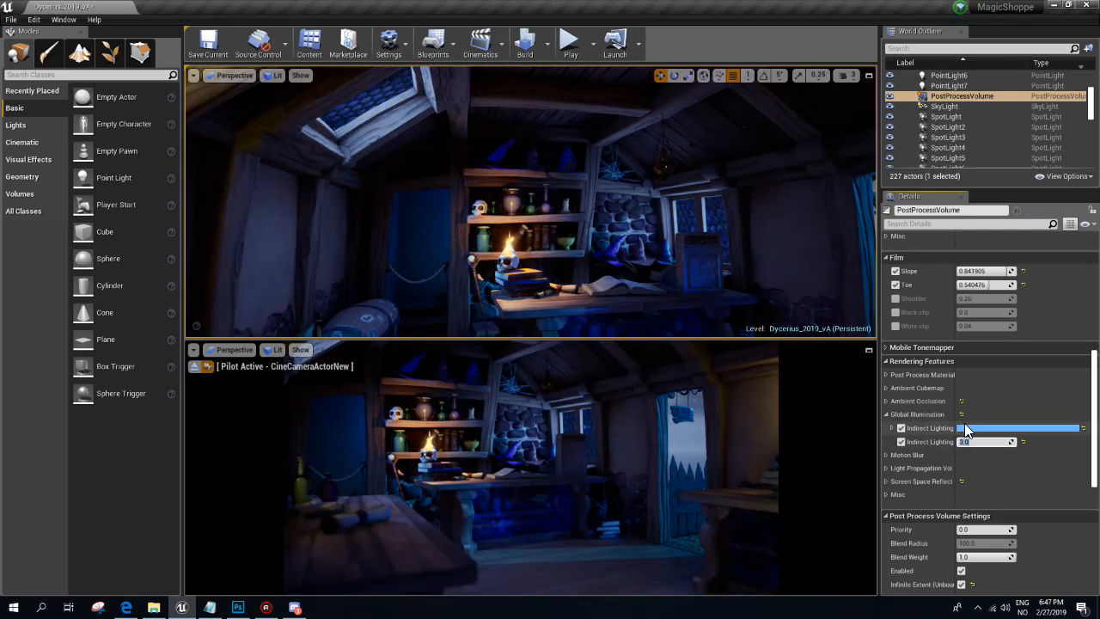
# - Try lowering the indirect lighting color's saturation to about 0.53, and discard the change
pyautogui.click(974, 427)
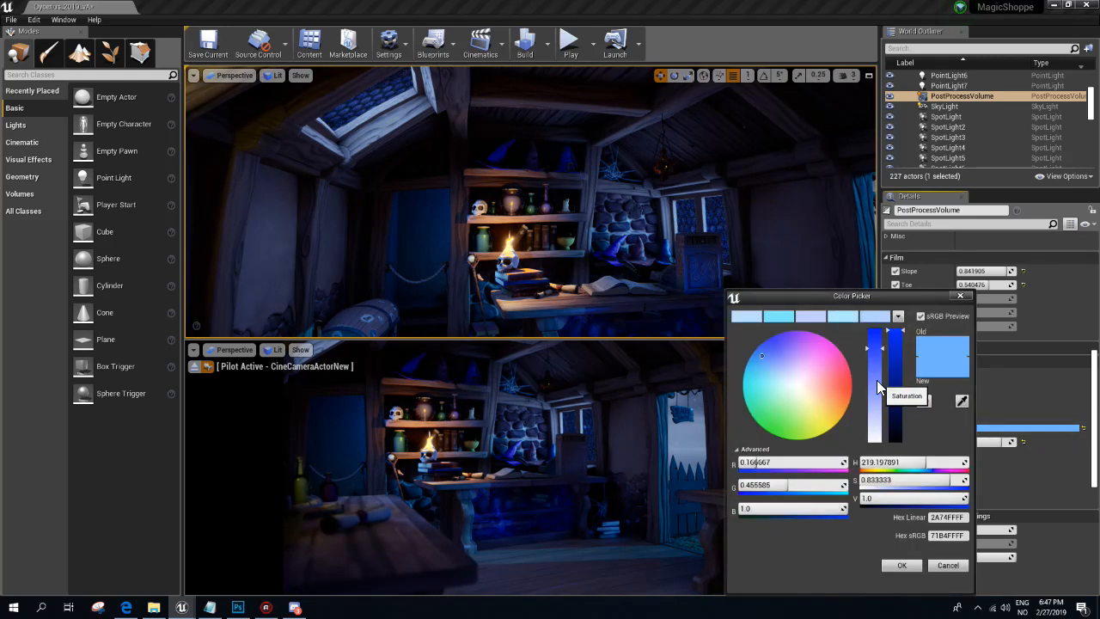
pyautogui.moveTo(872, 345); pyautogui.dragTo(869, 391)
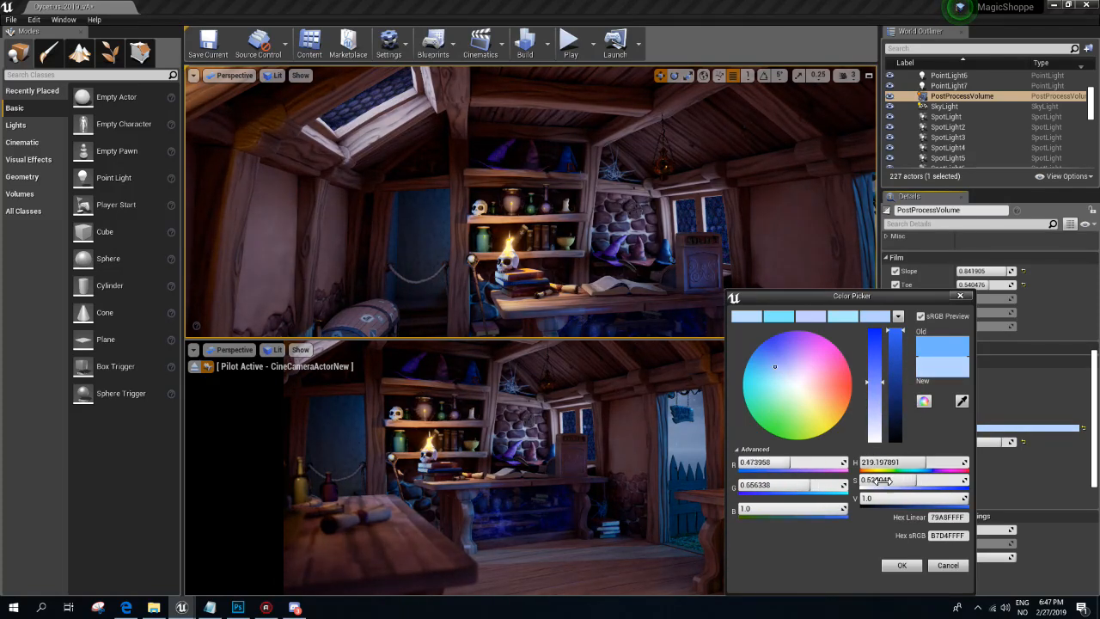
pyautogui.click(930, 565)
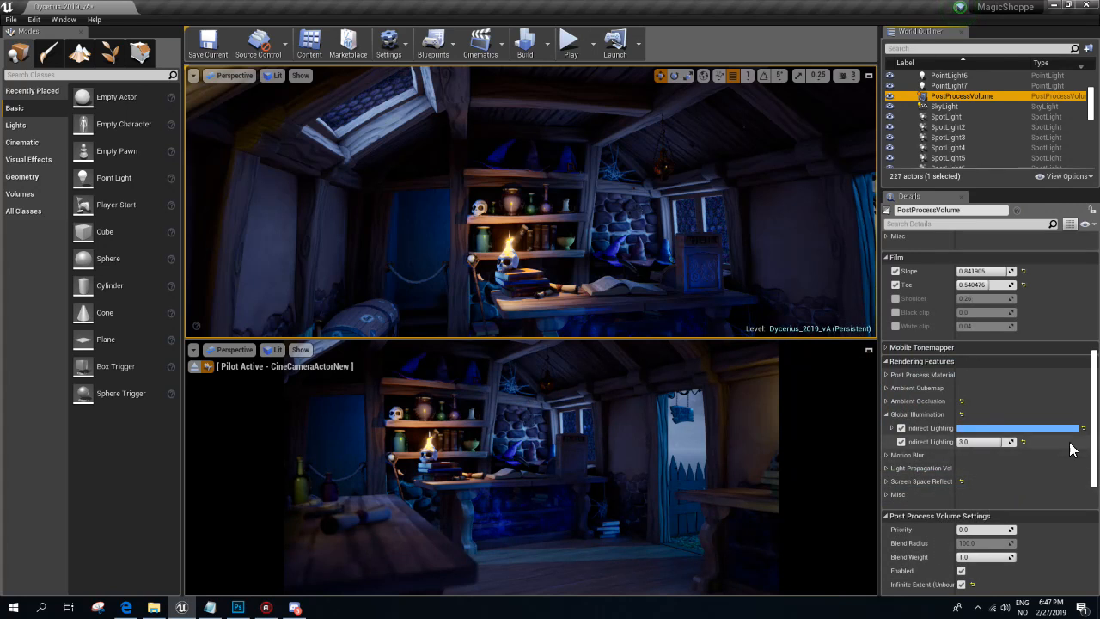
pyautogui.moveTo(1092, 430); pyautogui.dragTo(1084, 283)
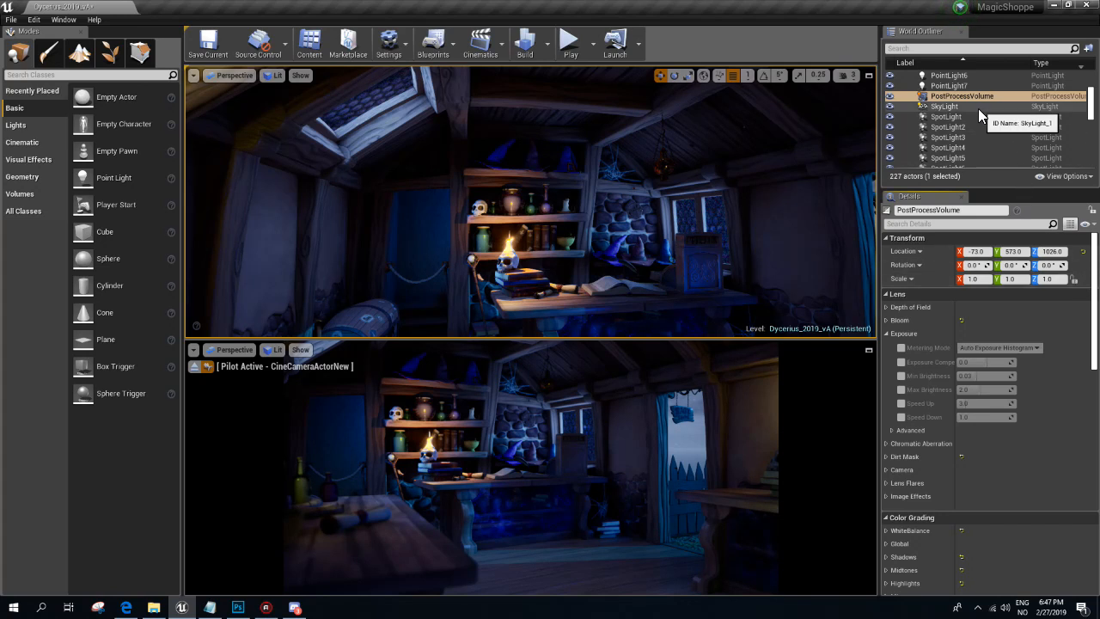
pyautogui.moveTo(1092, 108); pyautogui.dragTo(1092, 84)
pyautogui.scroll(-7, 959, 152)
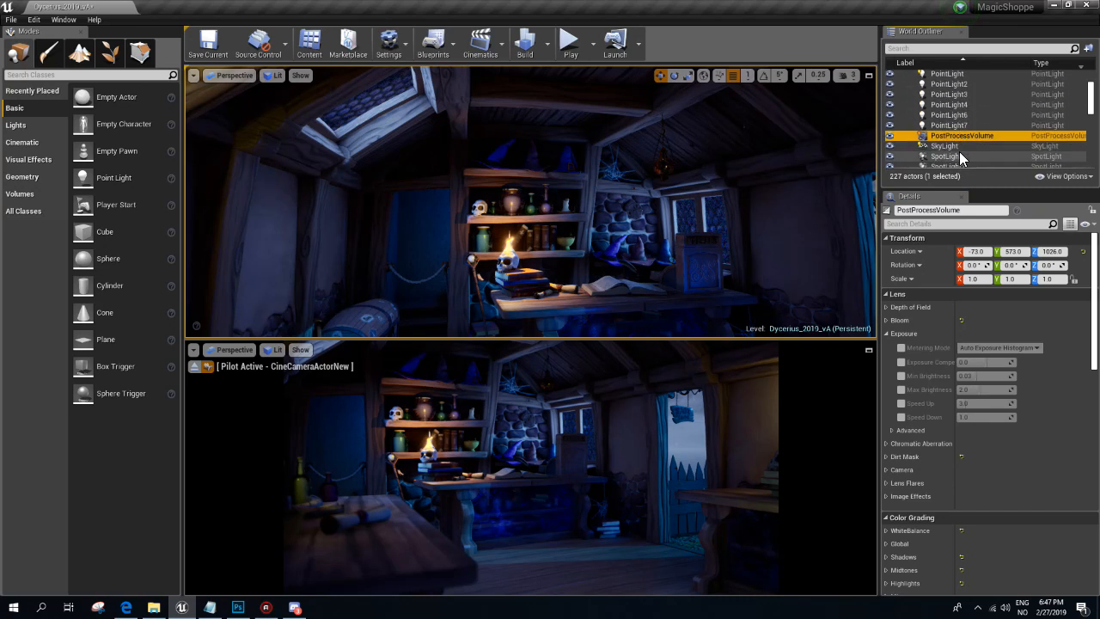
pyautogui.scroll(-3, 1019, 306)
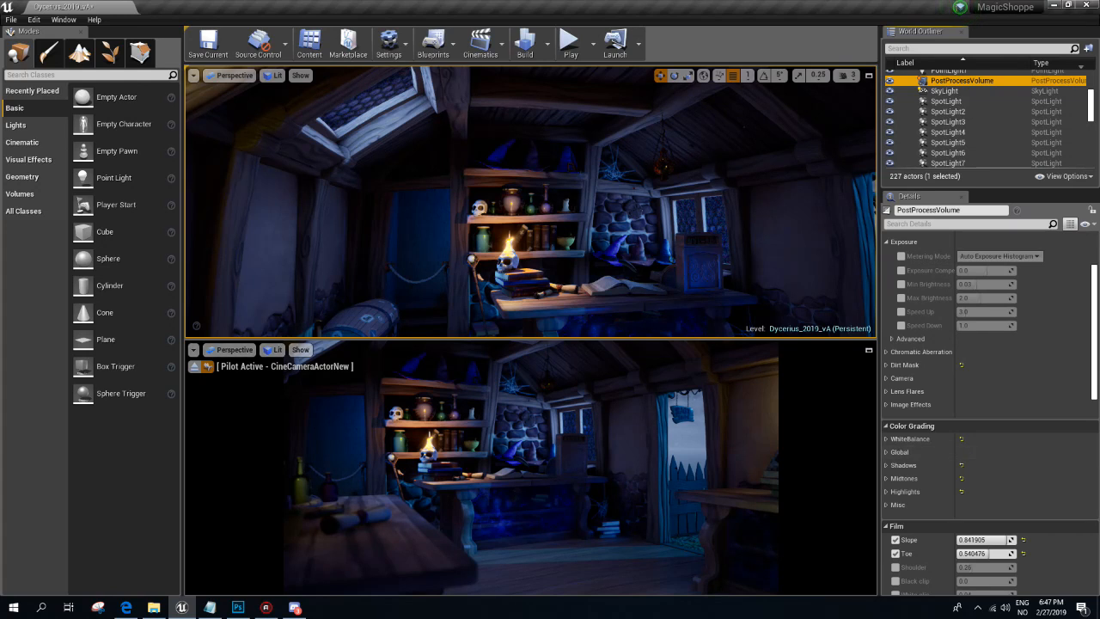
pyautogui.hotkey('alt', 'Tab')
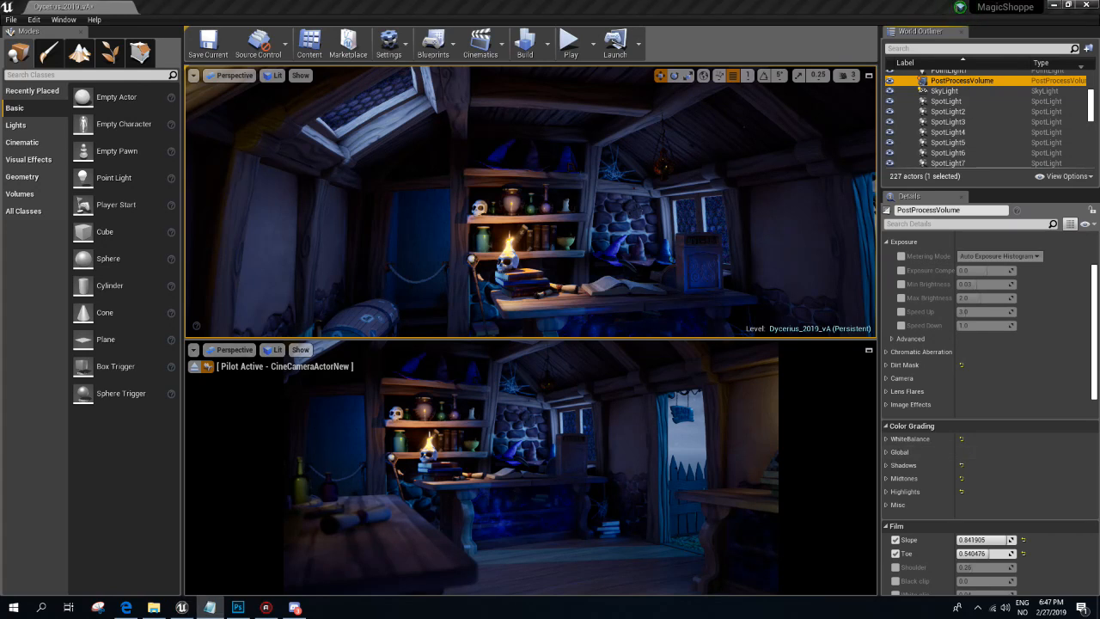
pyautogui.hotkey('alt', 'Tab')
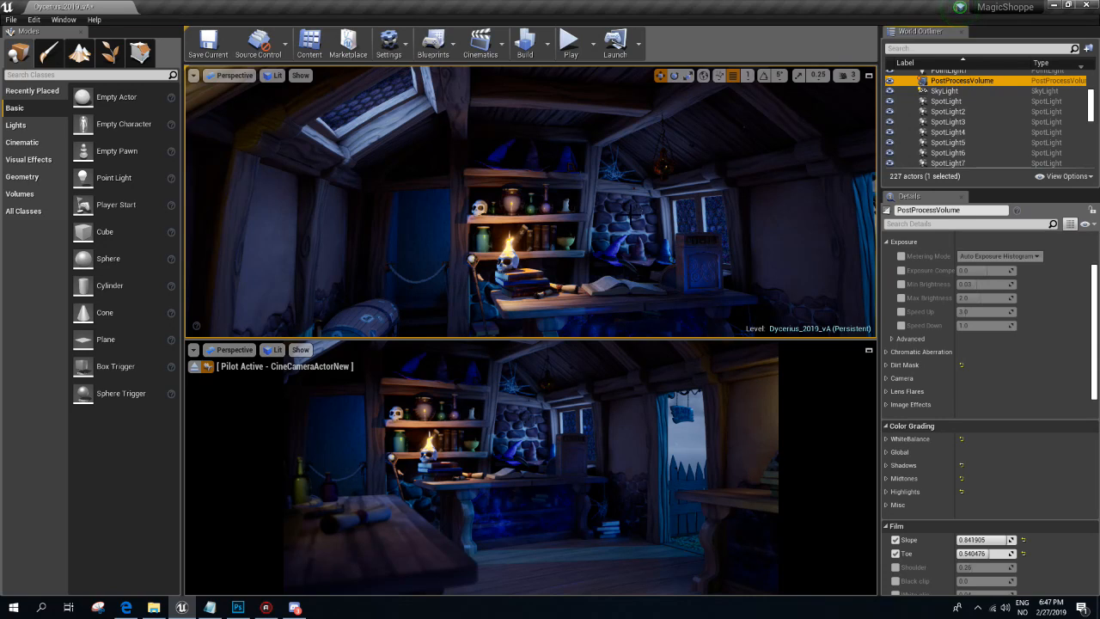
# - Examine the desk, shelves and doorway of the shop, and select SpotLight23 with the light icons shown
pyautogui.moveTo(631, 219); pyautogui.dragTo(773, 230, button='right')
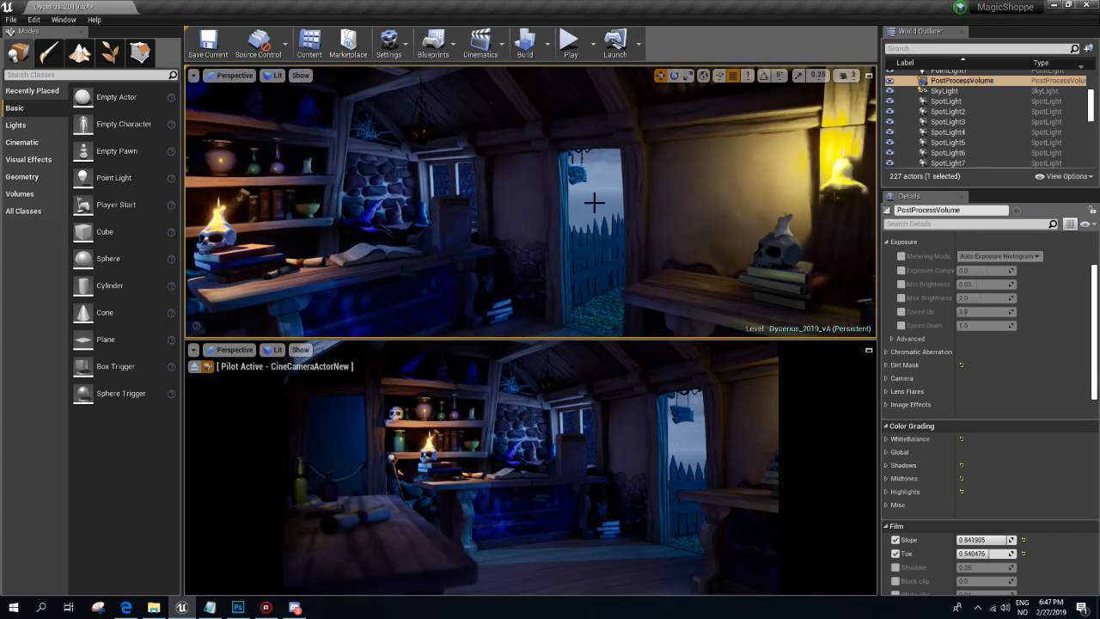
pyautogui.moveTo(582, 188); pyautogui.dragTo(516, 181, button='right')
pyautogui.press('w')
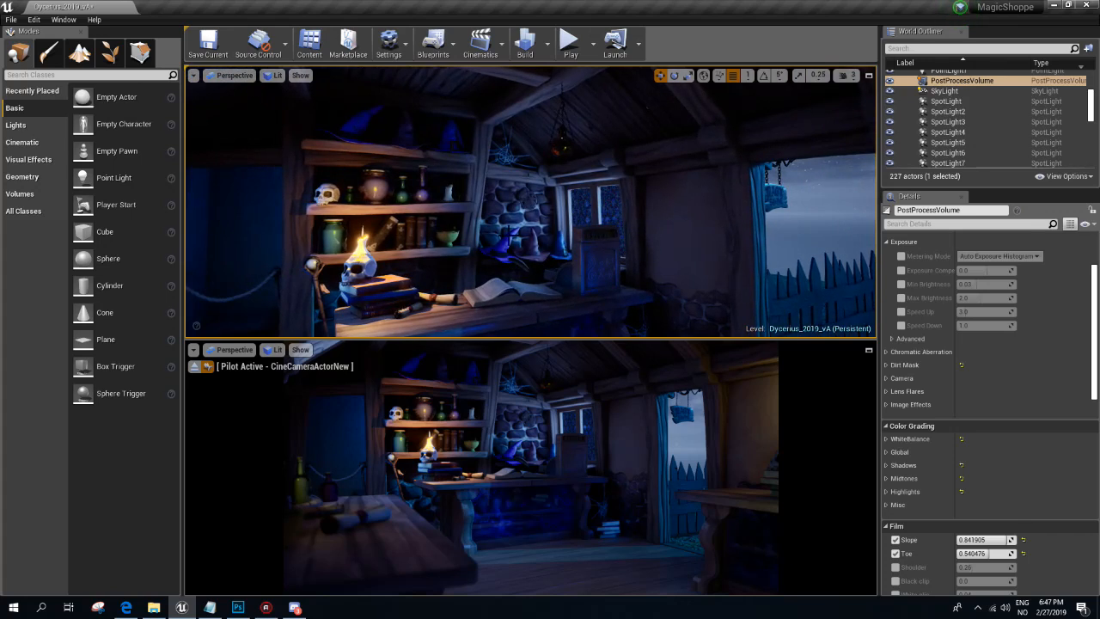
pyautogui.moveTo(600, 221)
pyautogui.mouseDown(button='right')
pyautogui.moveTo(468, 221)
pyautogui.moveTo(550, 225)
pyautogui.moveTo(490, 221)
pyautogui.moveTo(507, 214)
pyautogui.mouseUp(button='right')
pyautogui.press('w')
pyautogui.click(692, 145)
pyautogui.press('g')
pyautogui.moveTo(601, 202)
pyautogui.mouseDown(button='right')
pyautogui.moveTo(525, 225)
pyautogui.moveTo(545, 206)
pyautogui.moveTo(554, 219)
pyautogui.moveTo(516, 254)
pyautogui.moveTo(482, 225)
pyautogui.moveTo(451, 231)
pyautogui.moveTo(460, 228)
pyautogui.mouseUp(button='right')
pyautogui.press('s')
pyautogui.press('w')
pyautogui.press('s')
pyautogui.press('s')
pyautogui.press('g')
pyautogui.moveTo(658, 171); pyautogui.dragTo(615, 186, button='right')
pyautogui.press('s')
pyautogui.press('s')
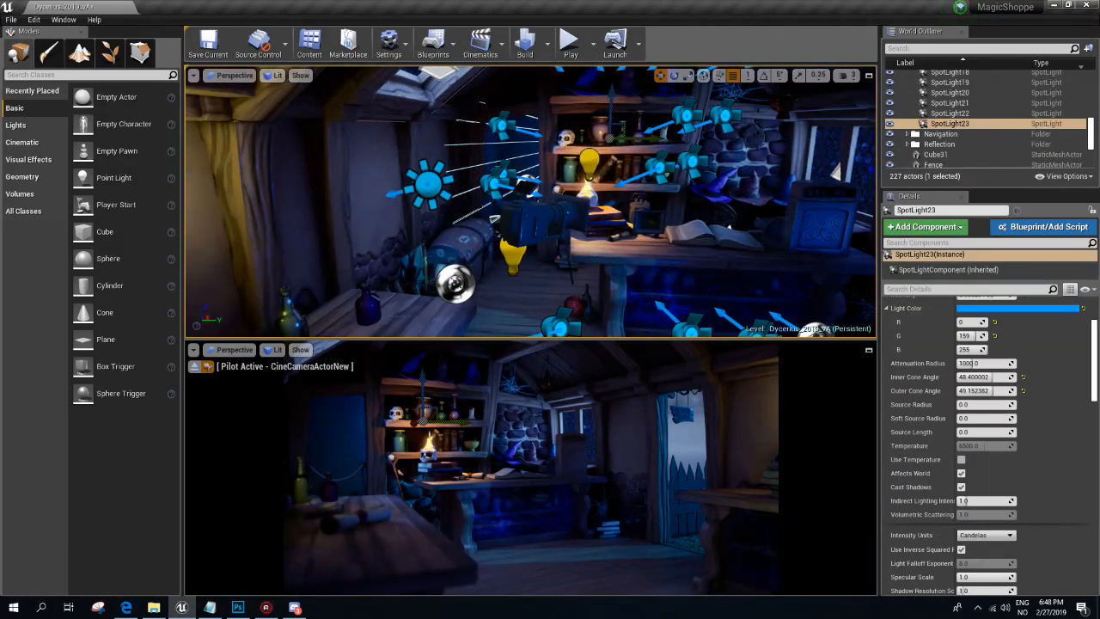
# - Examine the shelf and the flaming skull up close with the light icons hidden and shown
pyautogui.hotkey('alt', 'Tab')
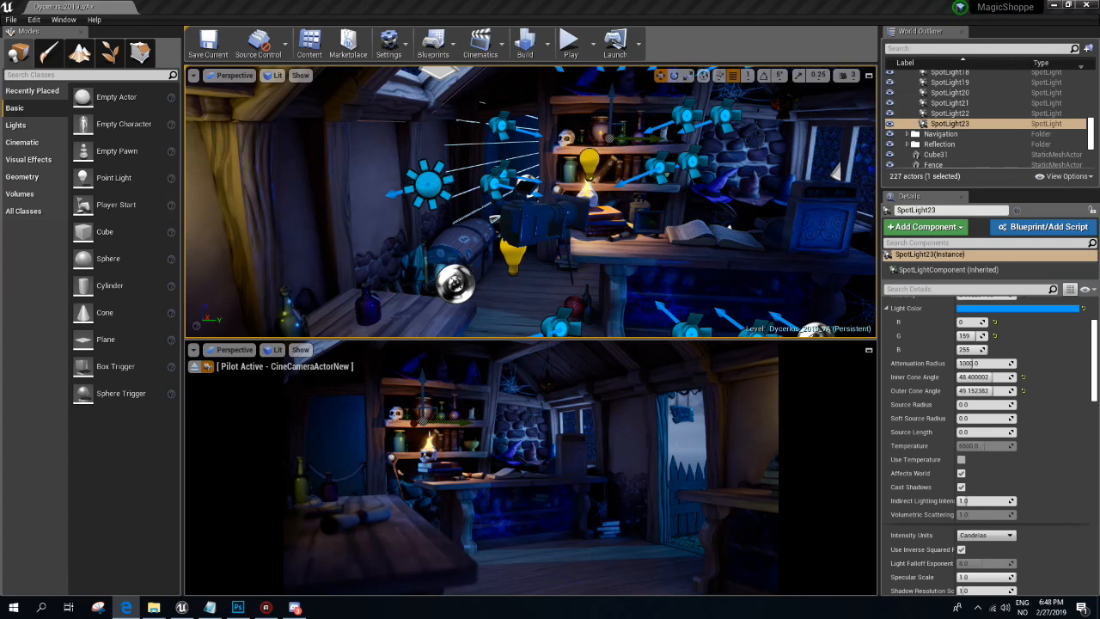
pyautogui.moveTo(543, 184); pyautogui.dragTo(587, 159, button='right')
pyautogui.press('g')
pyautogui.press('w')
pyautogui.moveTo(535, 193); pyautogui.dragTo(497, 198, button='right')
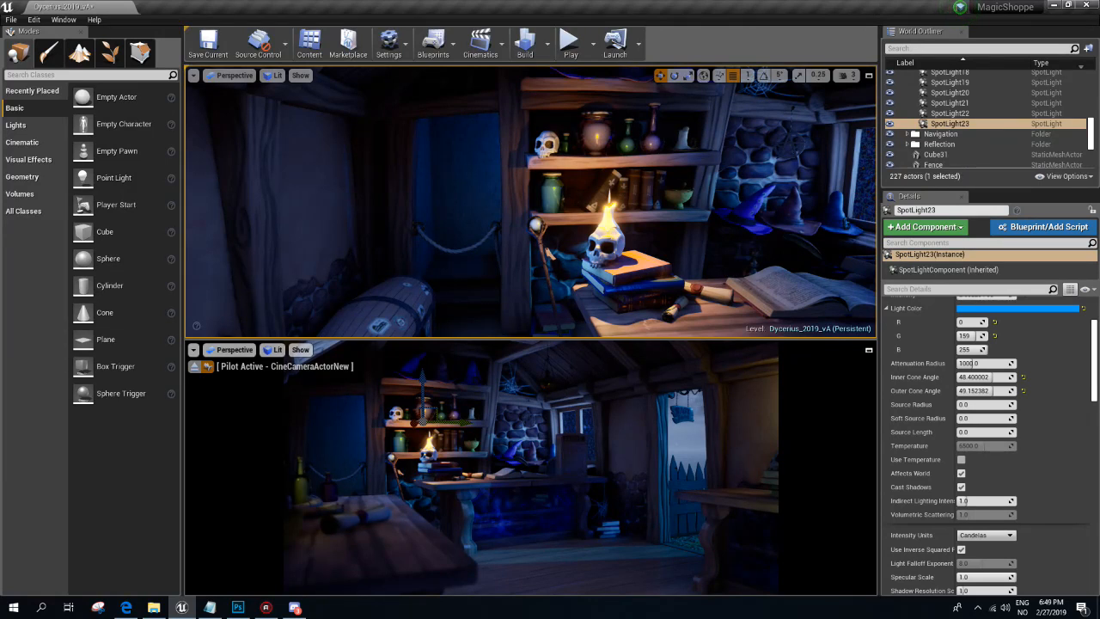
pyautogui.press('w')
pyautogui.moveTo(496, 198); pyautogui.dragTo(468, 200, button='right')
pyautogui.press('s')
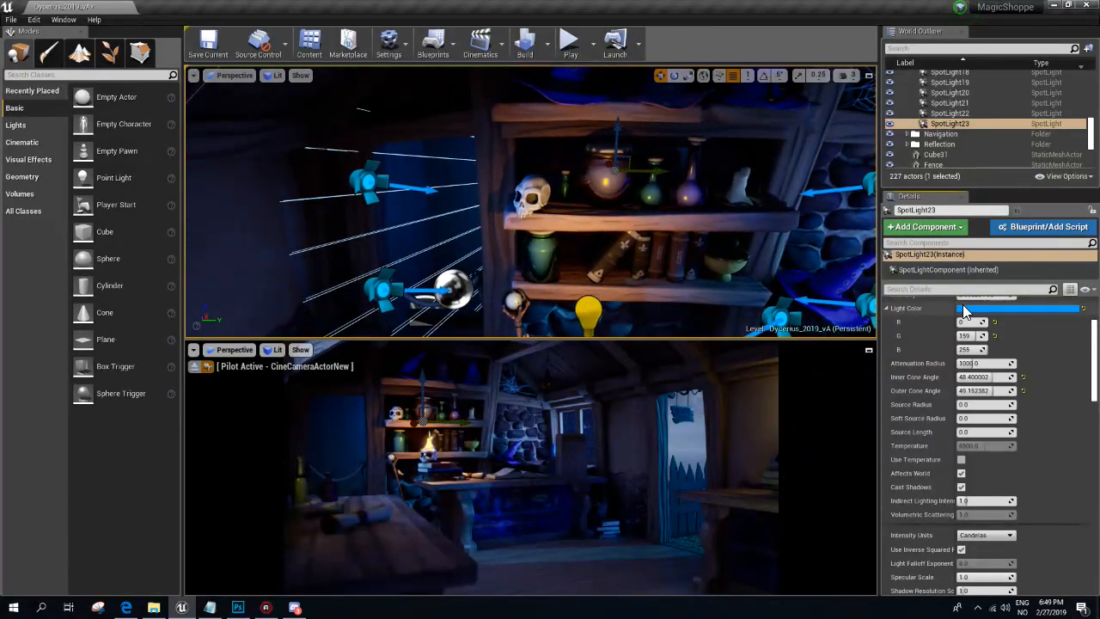
# - Change SpotLight23's light color to a warm orange with R 255, G 200 and B 117
pyautogui.click(960, 308)
pyautogui.click(797, 393)
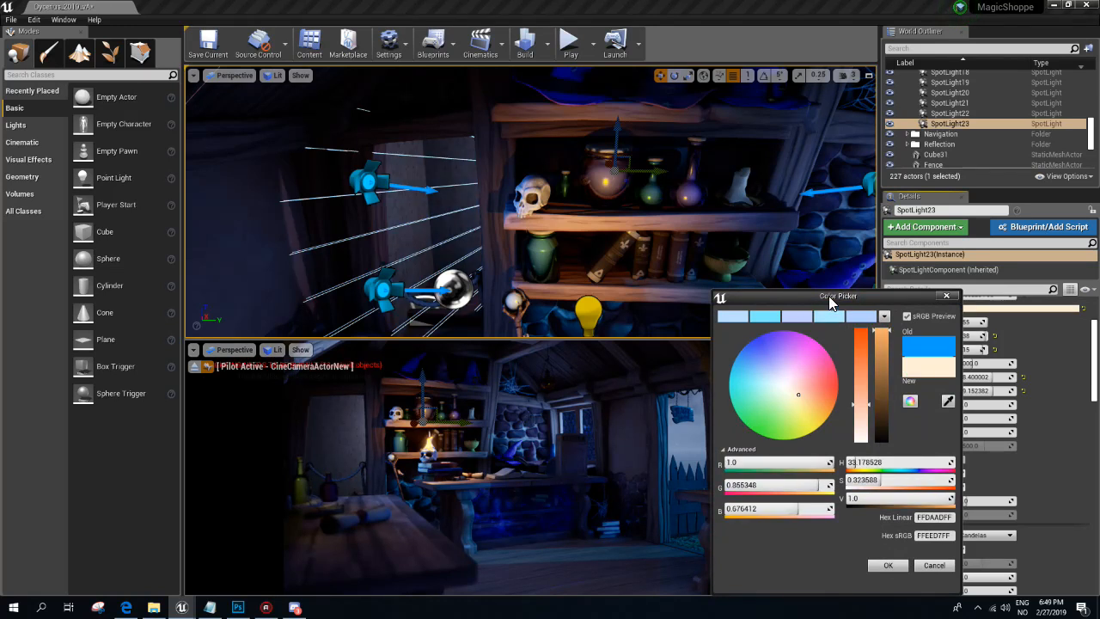
pyautogui.click(946, 296)
pyautogui.moveTo(854, 404); pyautogui.dragTo(826, 413)
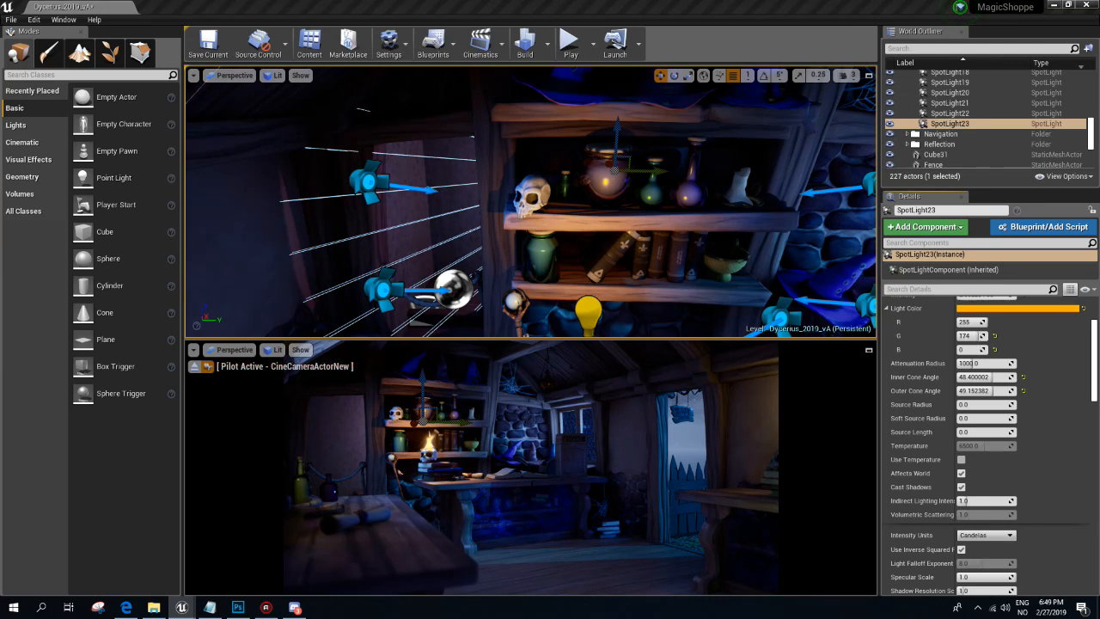
pyautogui.moveTo(827, 413); pyautogui.dragTo(811, 387)
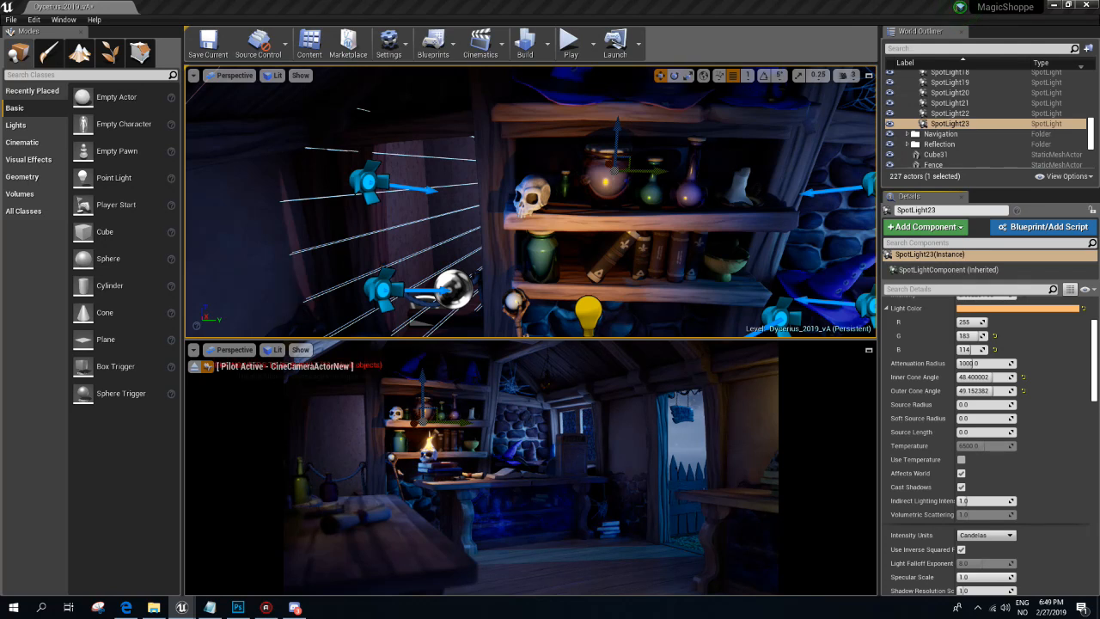
pyautogui.hotkey('ctrl', 'z')
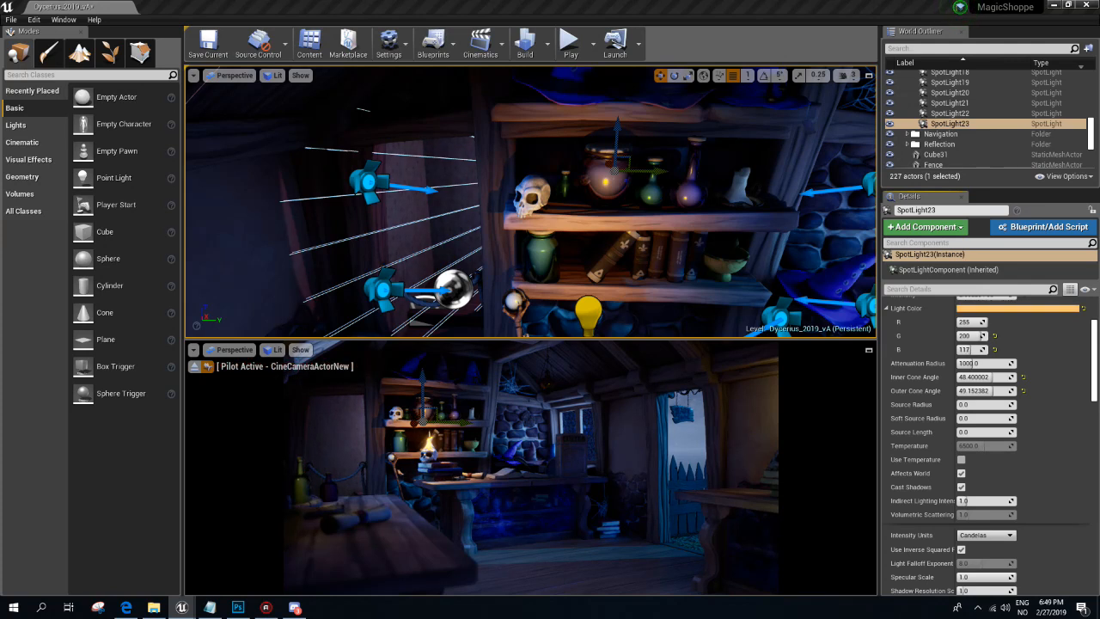
# - Raise SpotLight23's intensity to about 5.43 cd and reduce its attenuation radius to below 700
pyautogui.scroll(2, 984, 368)
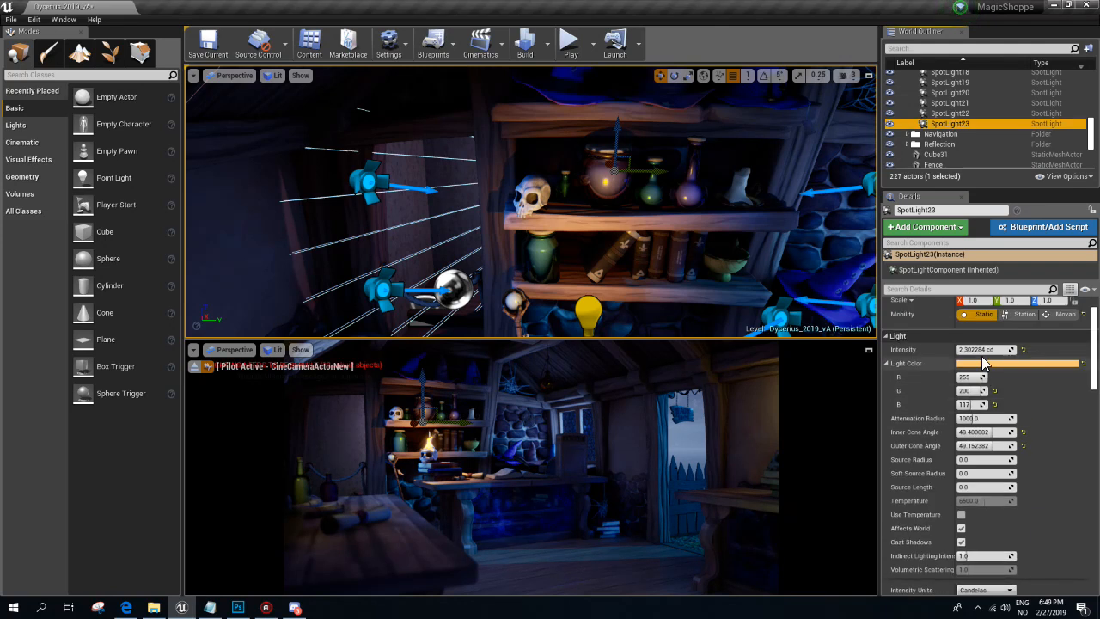
pyautogui.moveTo(984, 349); pyautogui.dragTo(1018, 350)
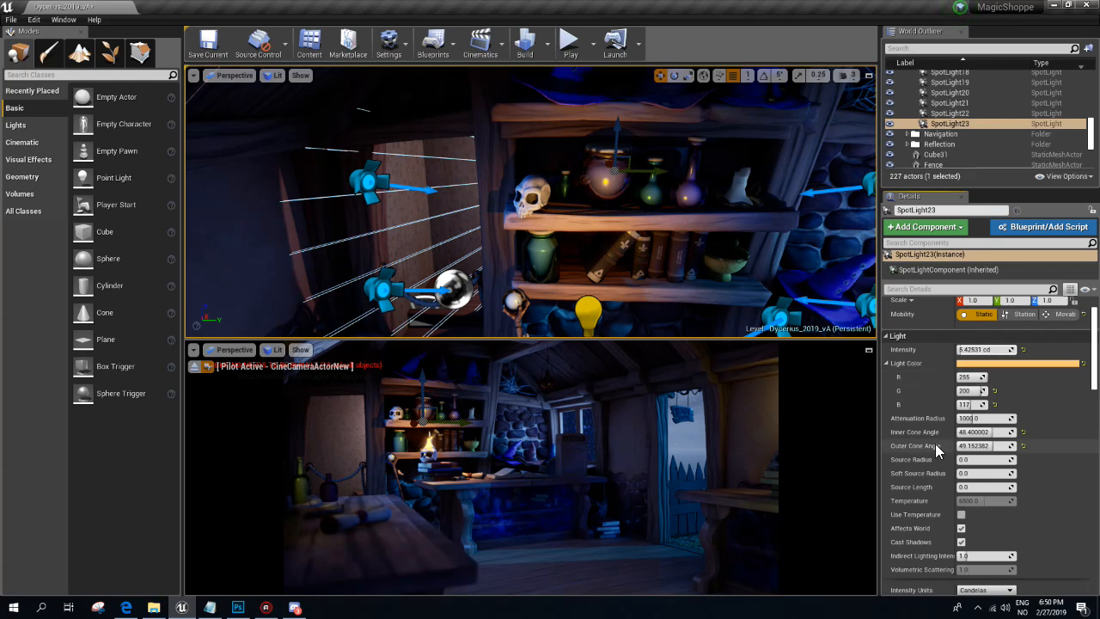
pyautogui.click(984, 418)
pyautogui.write('8')
pyautogui.press('Return')
pyautogui.moveTo(983, 417)
pyautogui.mouseDown()
pyautogui.moveTo(1031, 418)
pyautogui.moveTo(967, 417)
pyautogui.mouseUp()
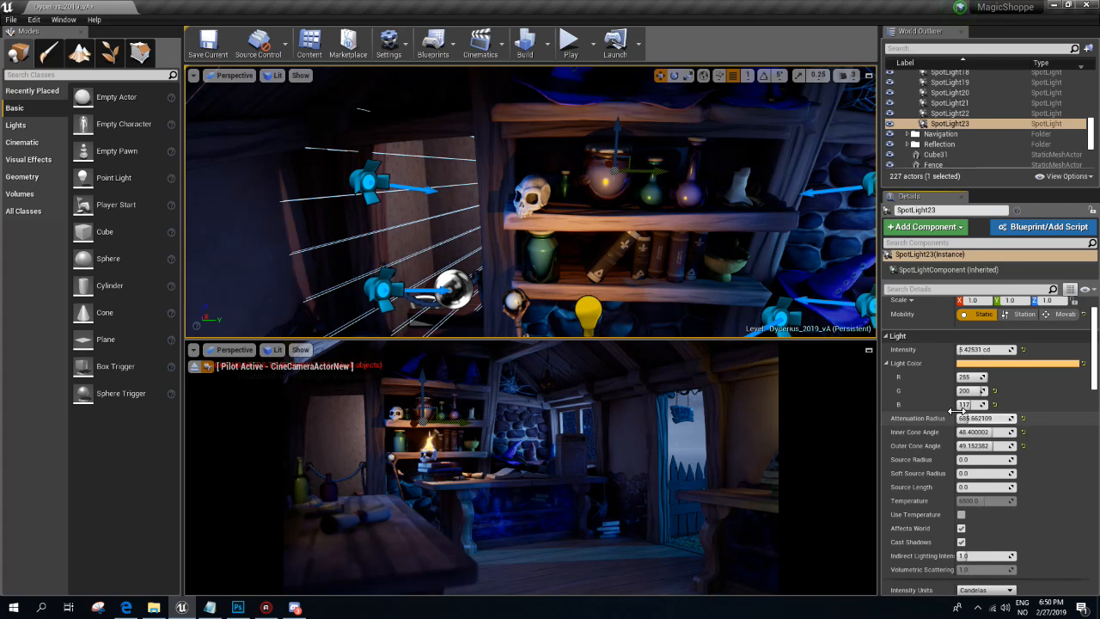
# - Select the six spotlights above the hat shelf, SpotLight13 through SpotLight18, and save the level
pyautogui.press('Escape')
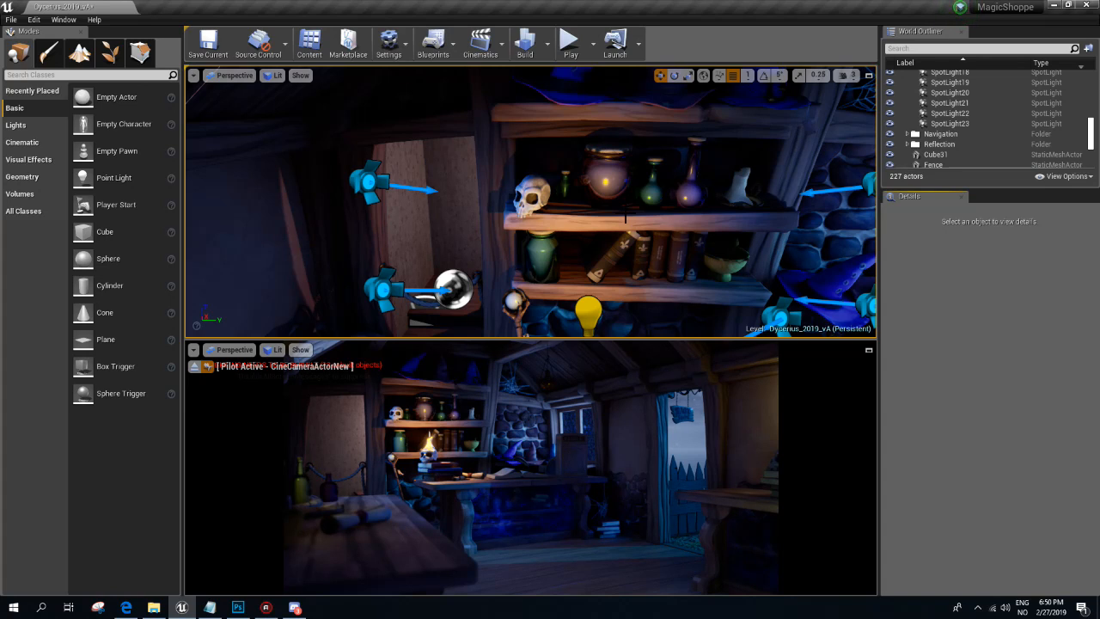
pyautogui.moveTo(626, 218); pyautogui.dragTo(683, 176, button='right')
pyautogui.press('s')
pyautogui.press('w')
pyautogui.click(710, 161)
pyautogui.keyDown('ctrl'); pyautogui.click(650, 149); pyautogui.keyUp('ctrl')
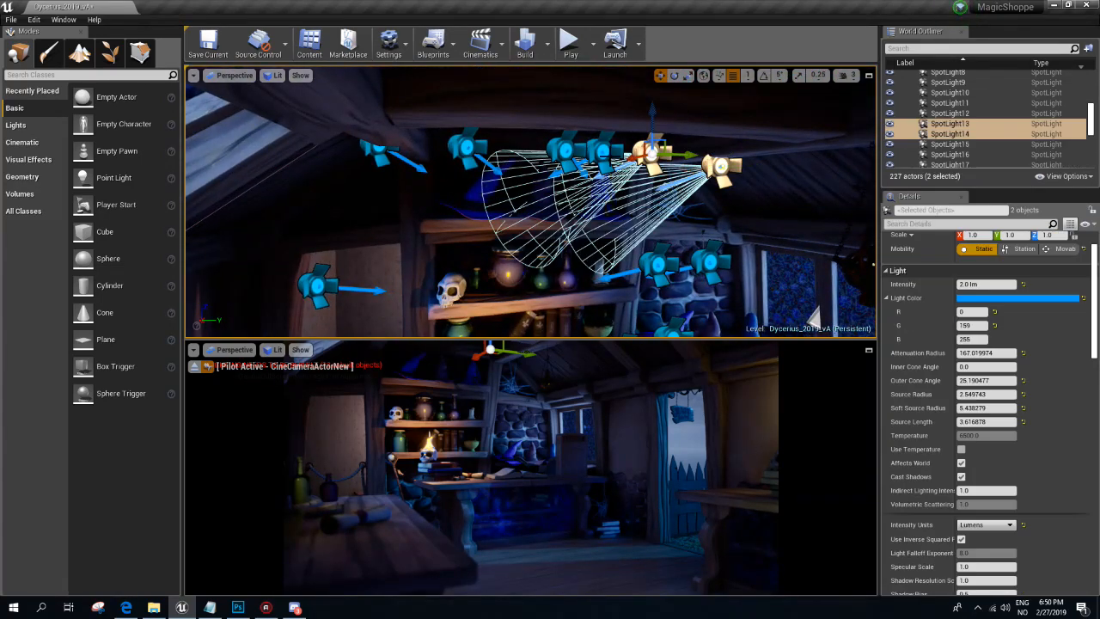
pyautogui.keyDown('ctrl'); pyautogui.click(563, 150); pyautogui.keyUp('ctrl')
pyautogui.keyDown('ctrl'); pyautogui.click(601, 153); pyautogui.keyUp('ctrl')
pyautogui.keyDown('ctrl'); pyautogui.click(464, 146); pyautogui.keyUp('ctrl')
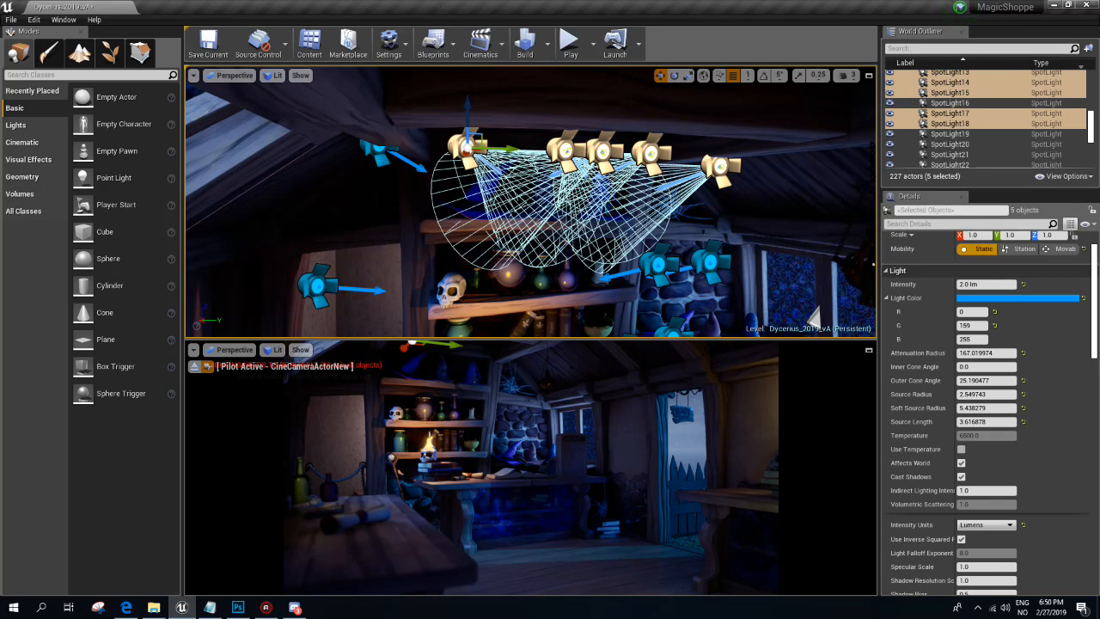
pyautogui.keyDown('ctrl'); pyautogui.click(385, 151); pyautogui.keyUp('ctrl')
pyautogui.click(207, 43)
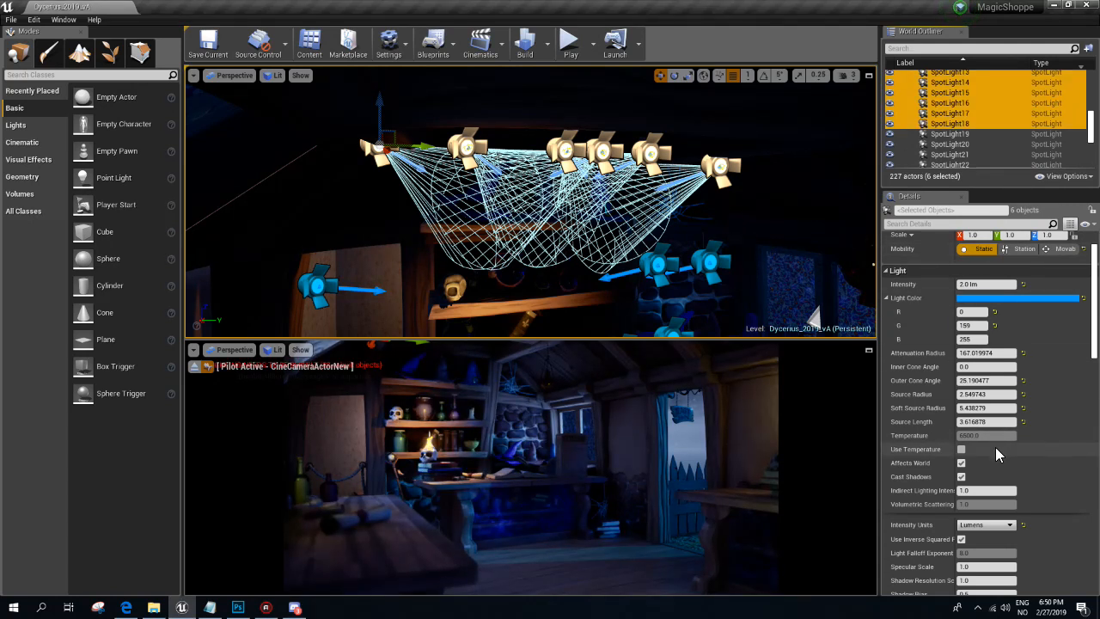
# - Switch Affects World off and back on for the six selected spotlights to compare the shelf lighting
pyautogui.click(961, 462)
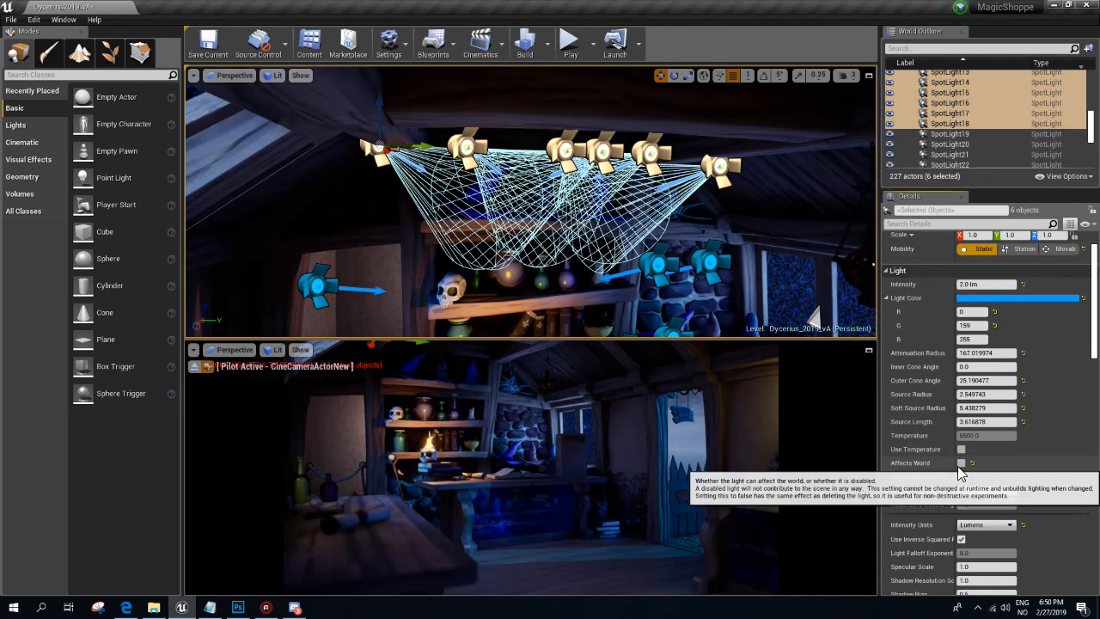
pyautogui.click(961, 464)
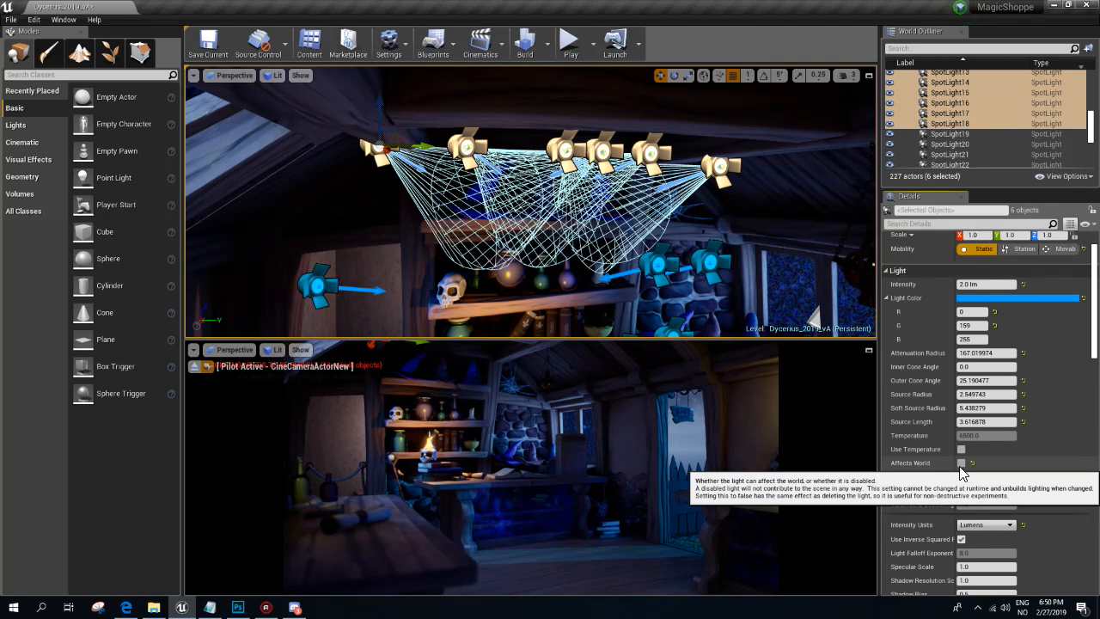
pyautogui.click(961, 464)
# - Enable Use Temperature for the six spotlights and examine the shelf up close with the light icons hidden and shown
pyautogui.moveTo(533, 206)
pyautogui.mouseDown(button='right')
pyautogui.moveTo(533, 240)
pyautogui.moveTo(532, 206)
pyautogui.mouseUp(button='right')
pyautogui.press('w')
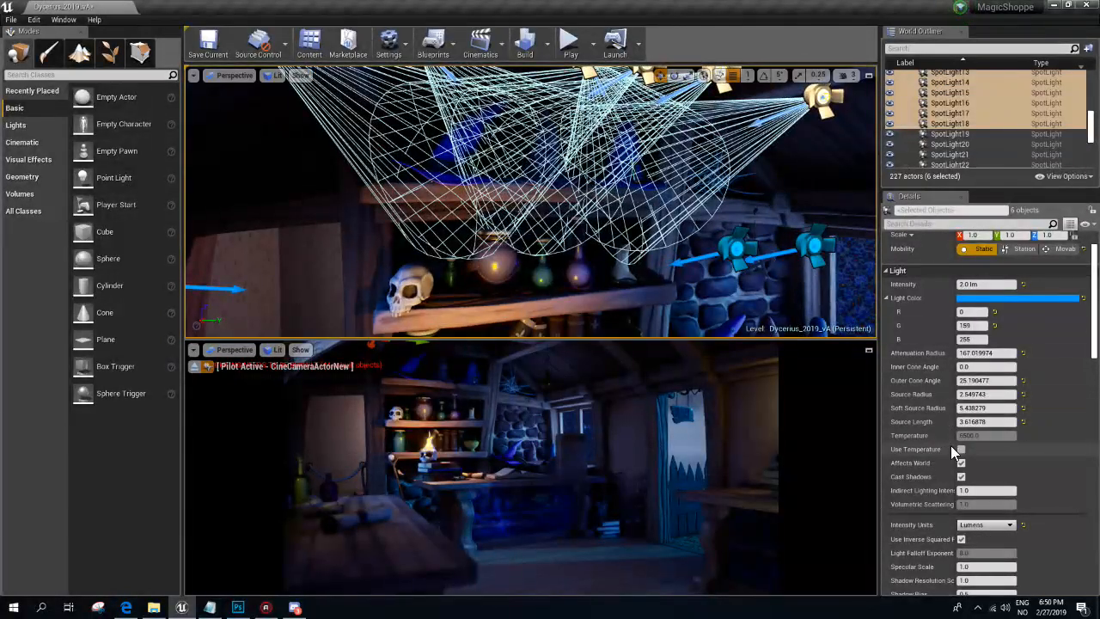
pyautogui.click(959, 449)
pyautogui.scroll(3, 971, 126)
pyautogui.scroll(-2, 971, 127)
pyautogui.press('s')
pyautogui.moveTo(533, 206); pyautogui.dragTo(516, 185, button='right')
pyautogui.press('w')
pyautogui.press('s')
pyautogui.press('w')
pyautogui.press('g')
pyautogui.moveTo(628, 208); pyautogui.dragTo(632, 208, button='right')
pyautogui.press('g')
# - Try attenuation radius values of 250, 350 and 510 on the six spotlights
pyautogui.click(982, 353)
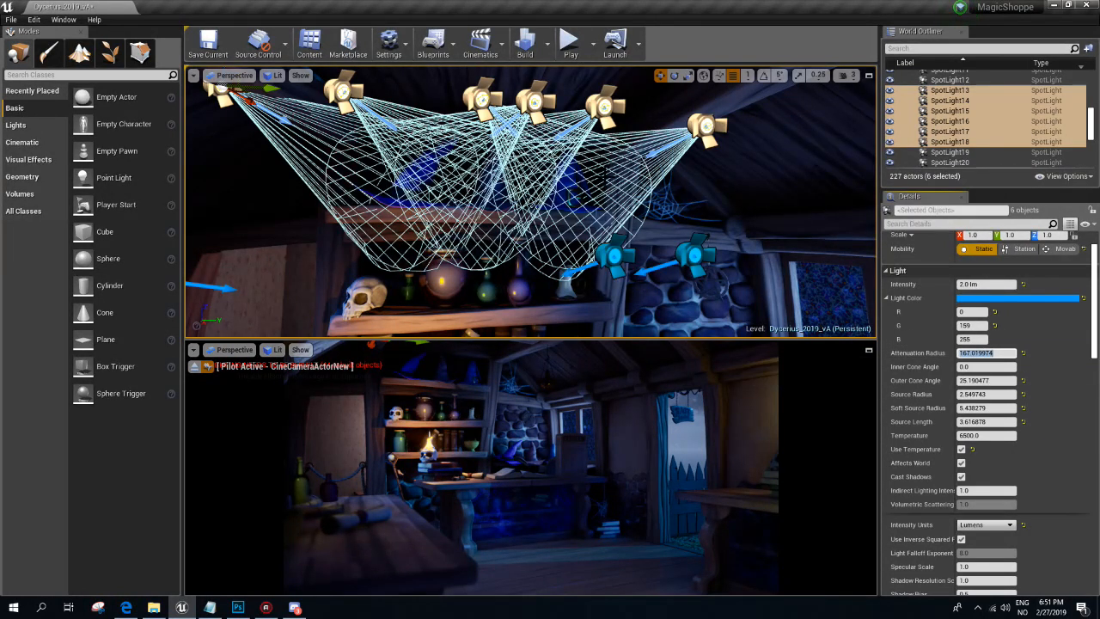
pyautogui.write('250')
pyautogui.press('Return')
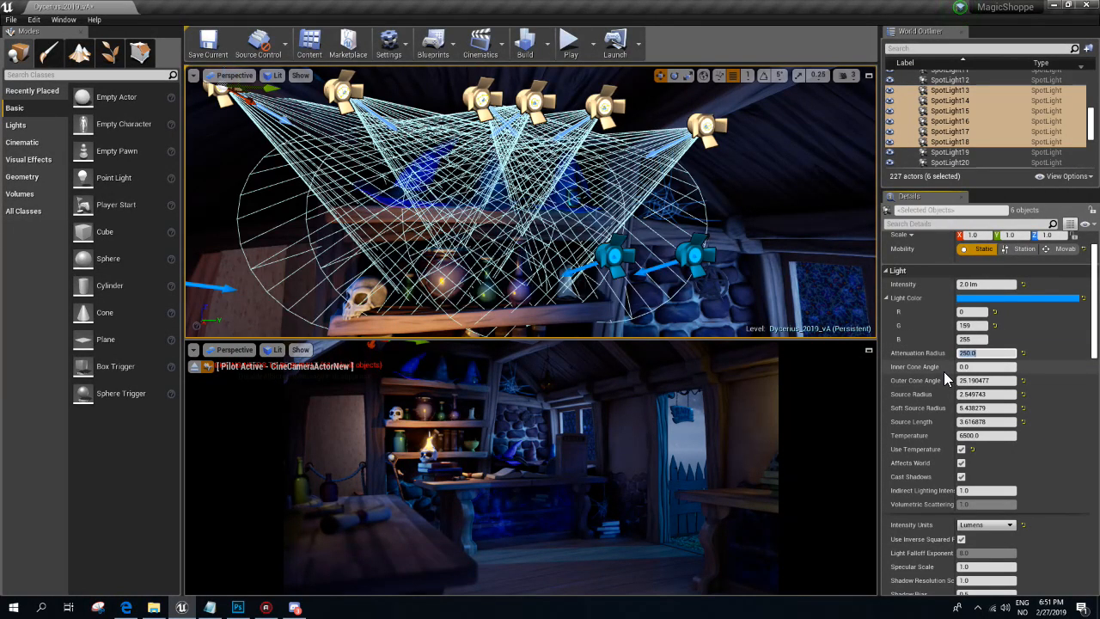
pyautogui.write('350')
pyautogui.press('Return')
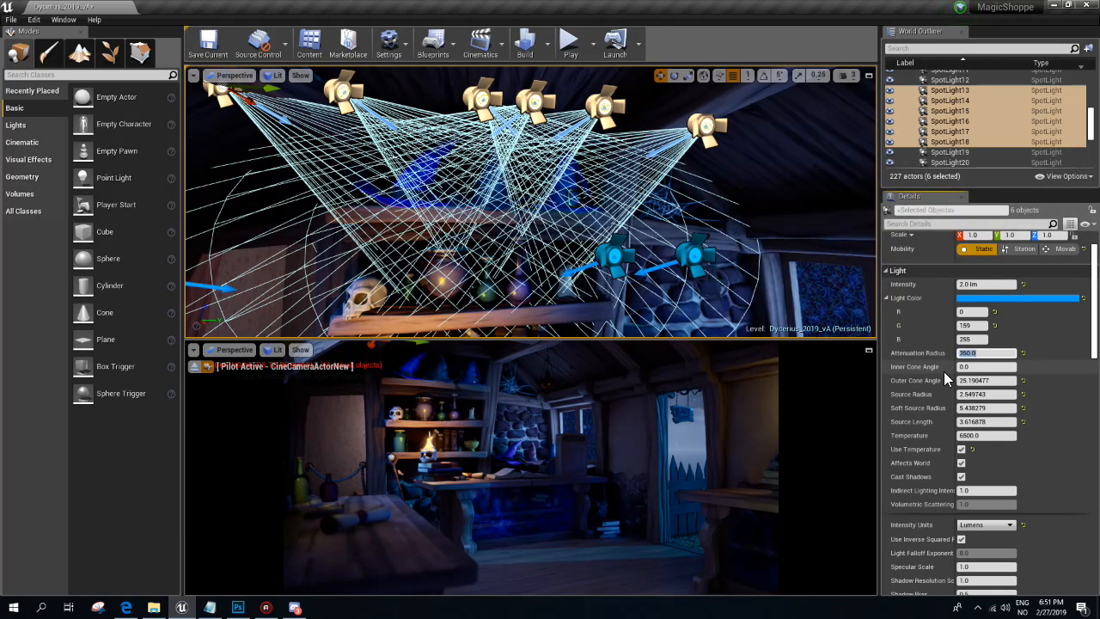
pyautogui.write('510')
pyautogui.press('Return')
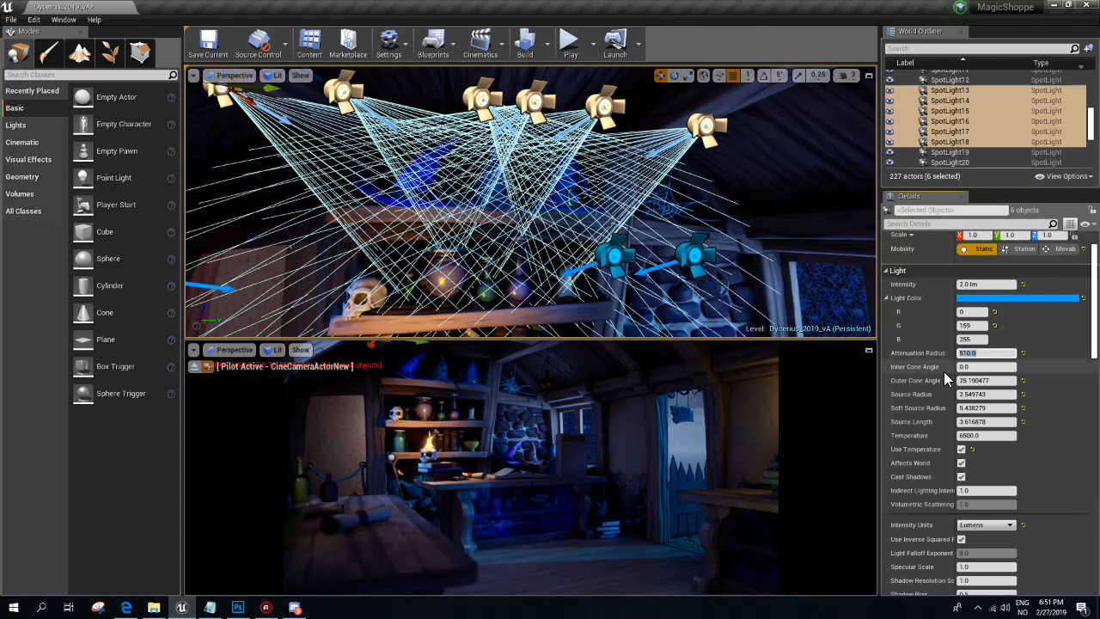
pyautogui.click(966, 298)
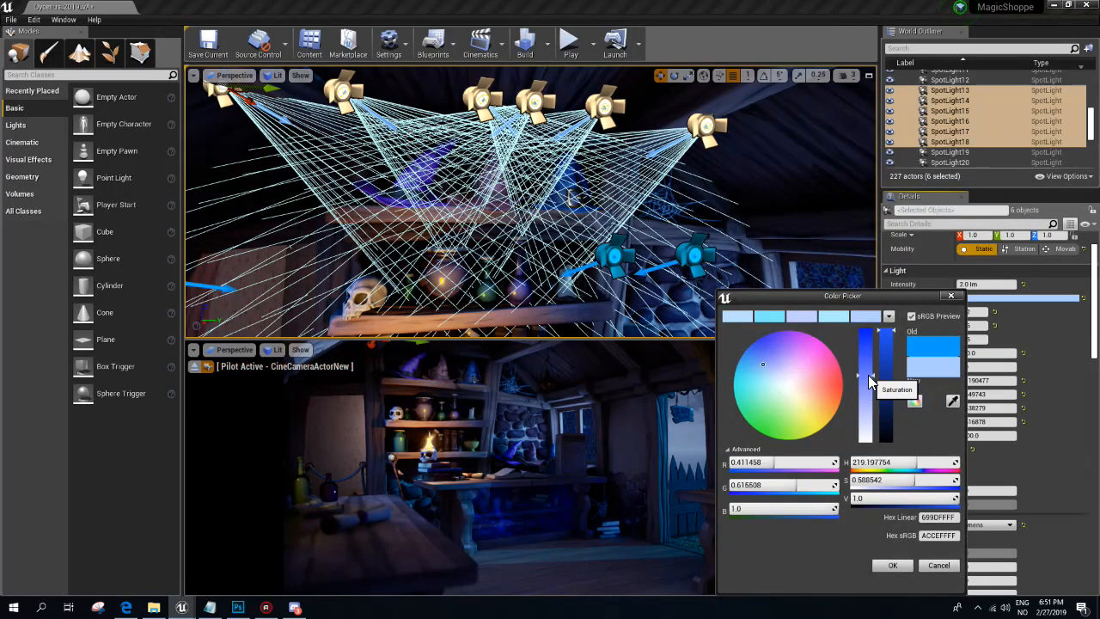
pyautogui.click(867, 374)
pyautogui.moveTo(867, 374); pyautogui.dragTo(866, 382)
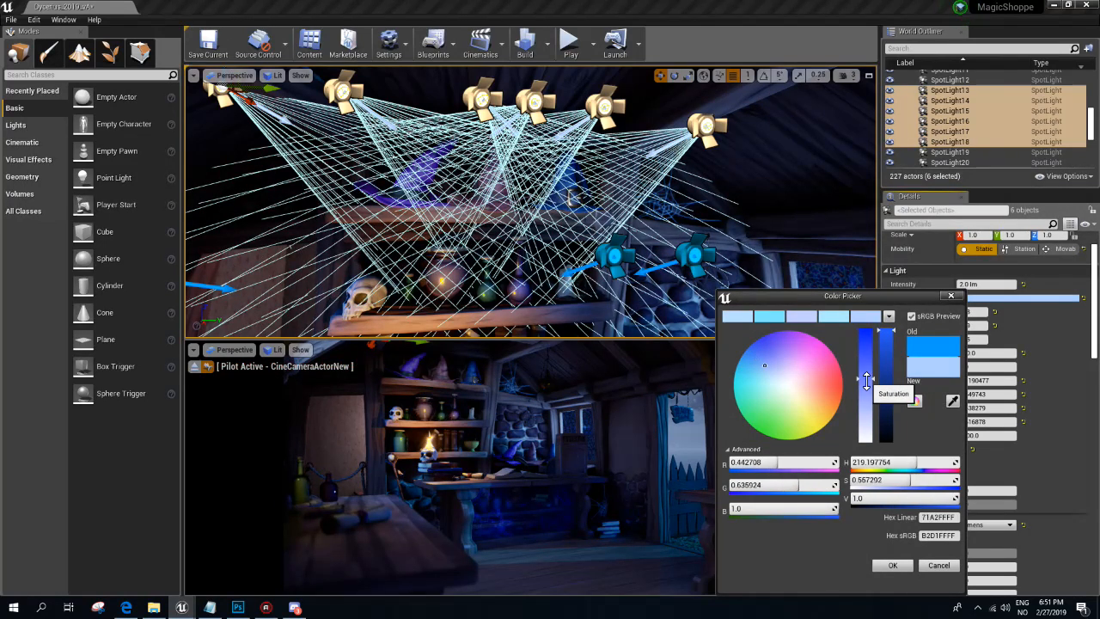
pyautogui.click(938, 565)
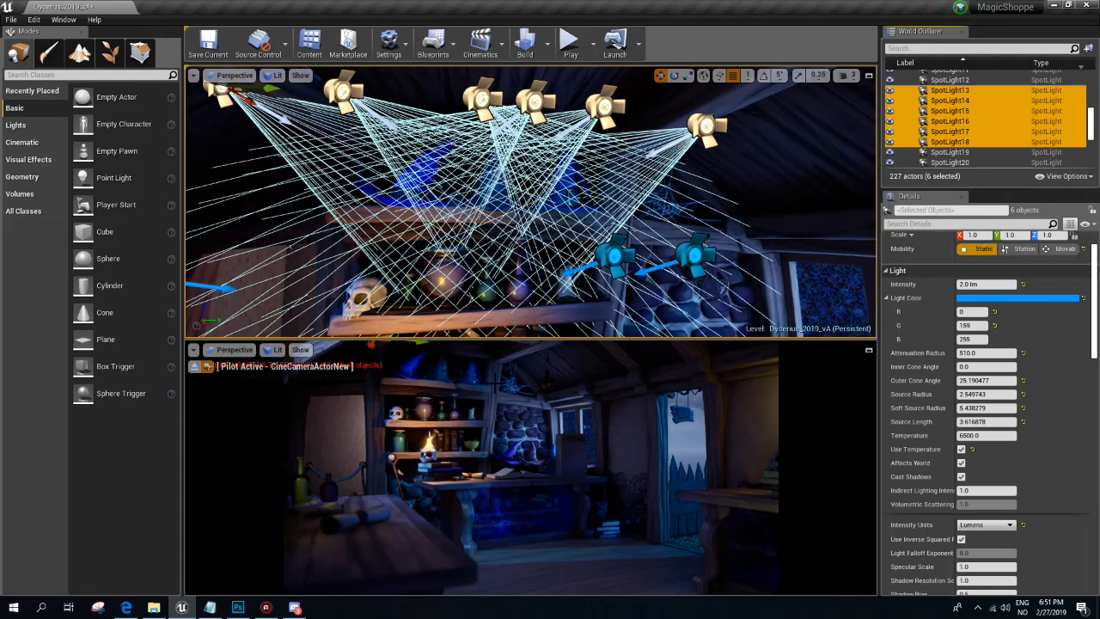
# - Change the six spotlights' light color to a near-white with R 245, G 255 and B 242
pyautogui.click(967, 299)
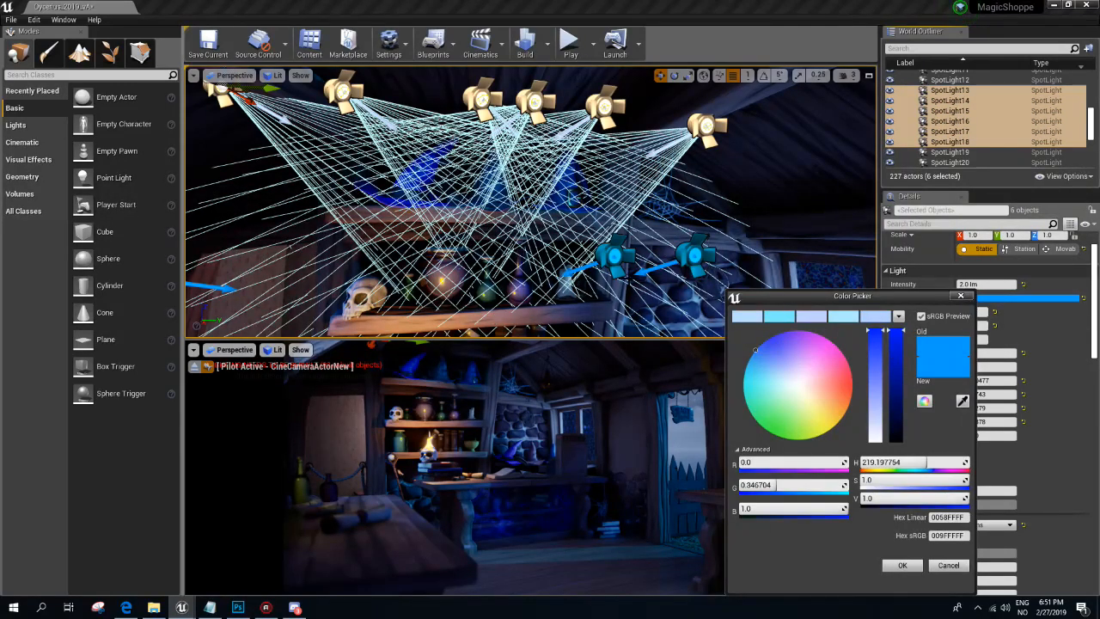
pyautogui.click(789, 386)
pyautogui.moveTo(786, 382); pyautogui.dragTo(796, 391)
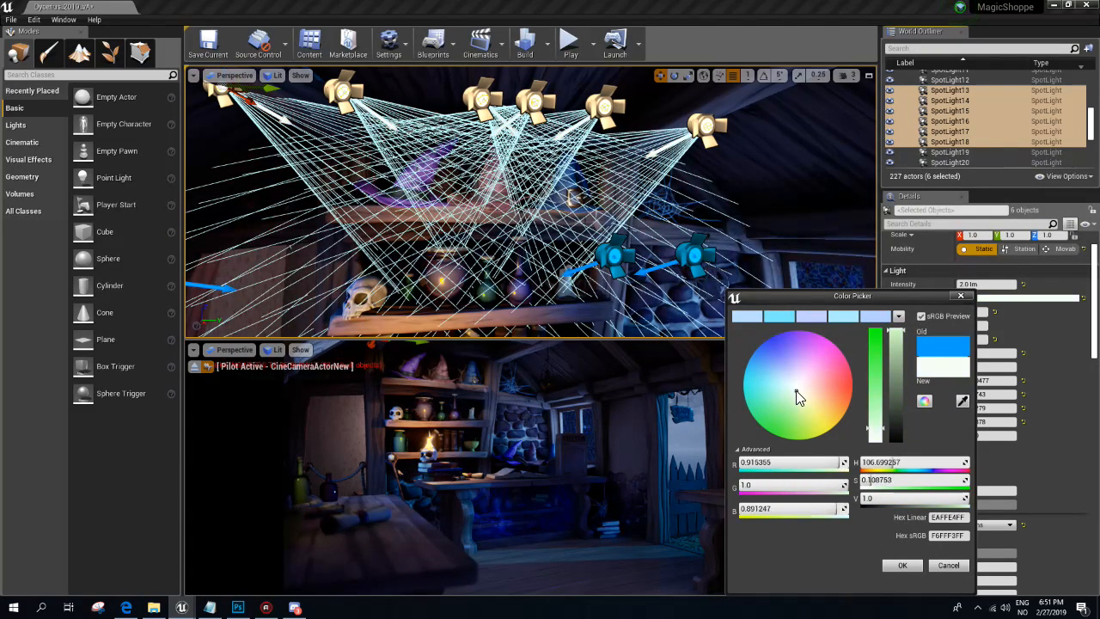
pyautogui.click(915, 564)
# - Try an attenuation radius of 150 on the six spotlights and settle on 180
pyautogui.click(983, 353)
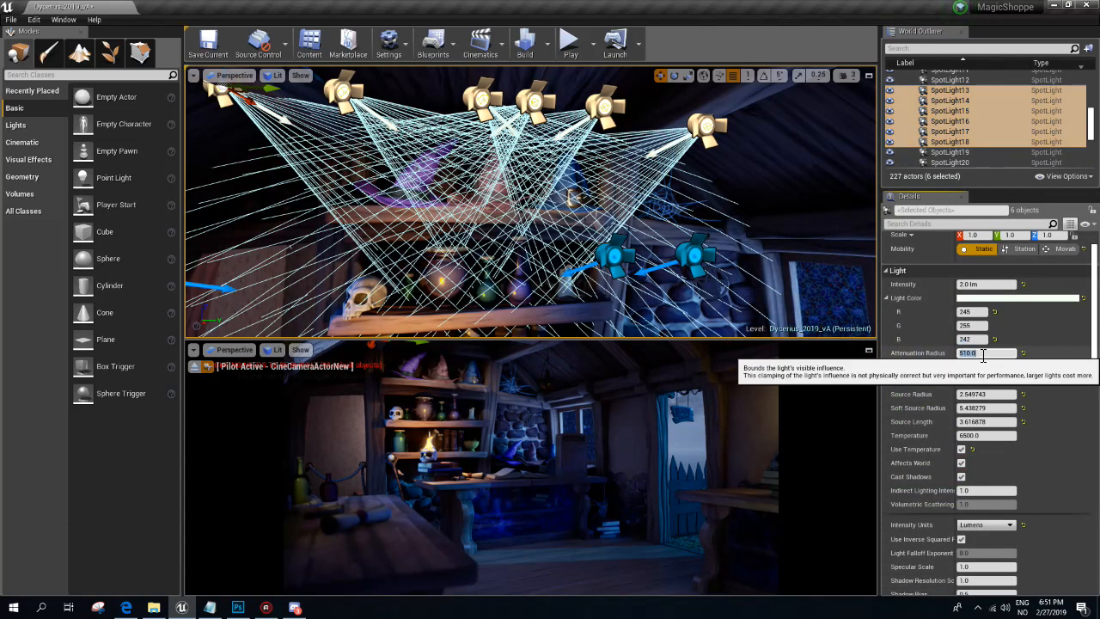
pyautogui.write('150')
pyautogui.press('Return')
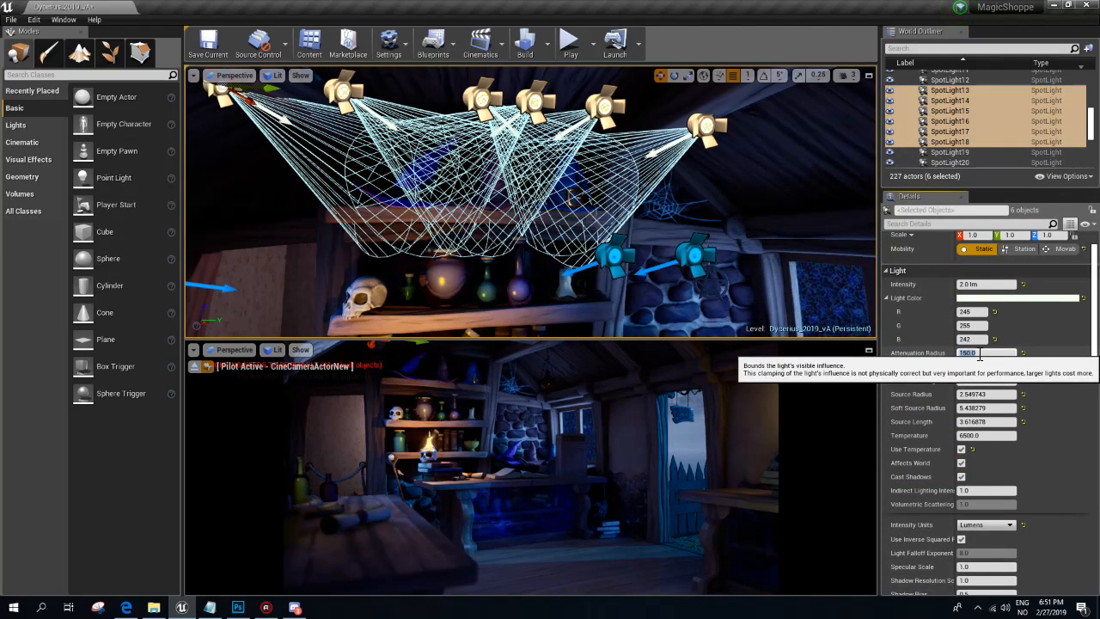
pyautogui.write('180')
pyautogui.press('Return')
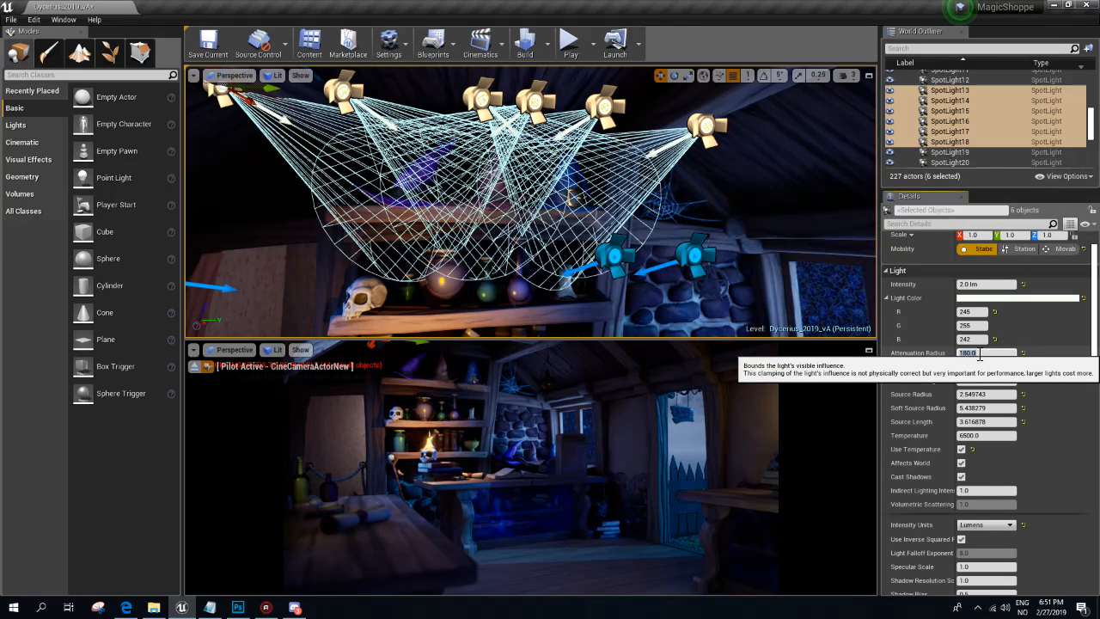
# - Set the six spotlights' intensity to 1.5 lm and turn off Use Temperature
pyautogui.click(994, 288)
pyautogui.write('1.5')
pyautogui.press('Return')
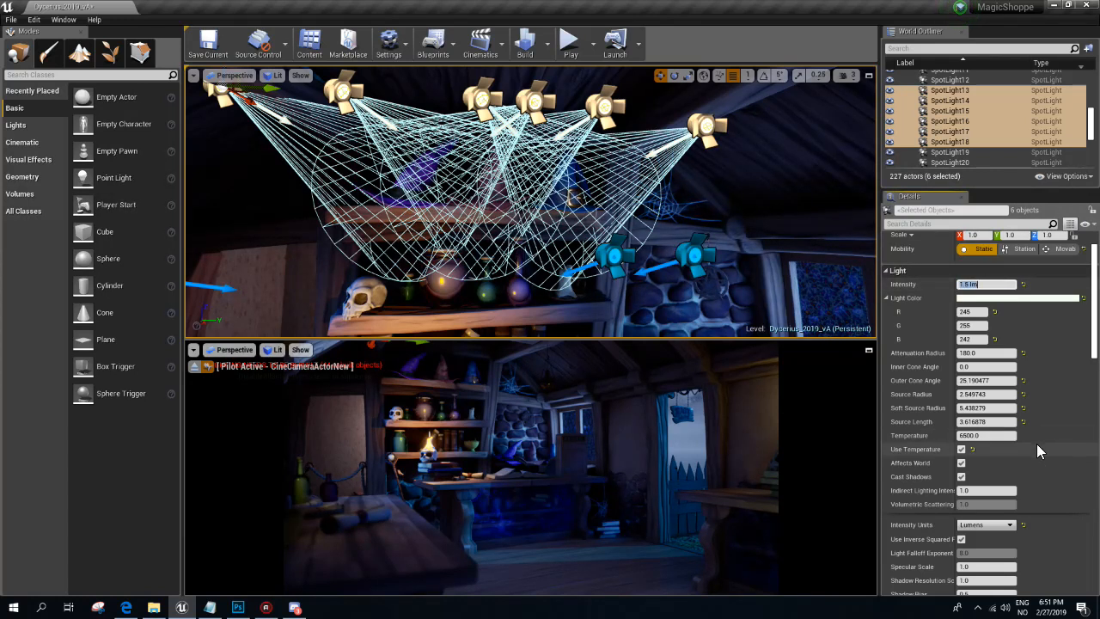
pyautogui.click(961, 450)
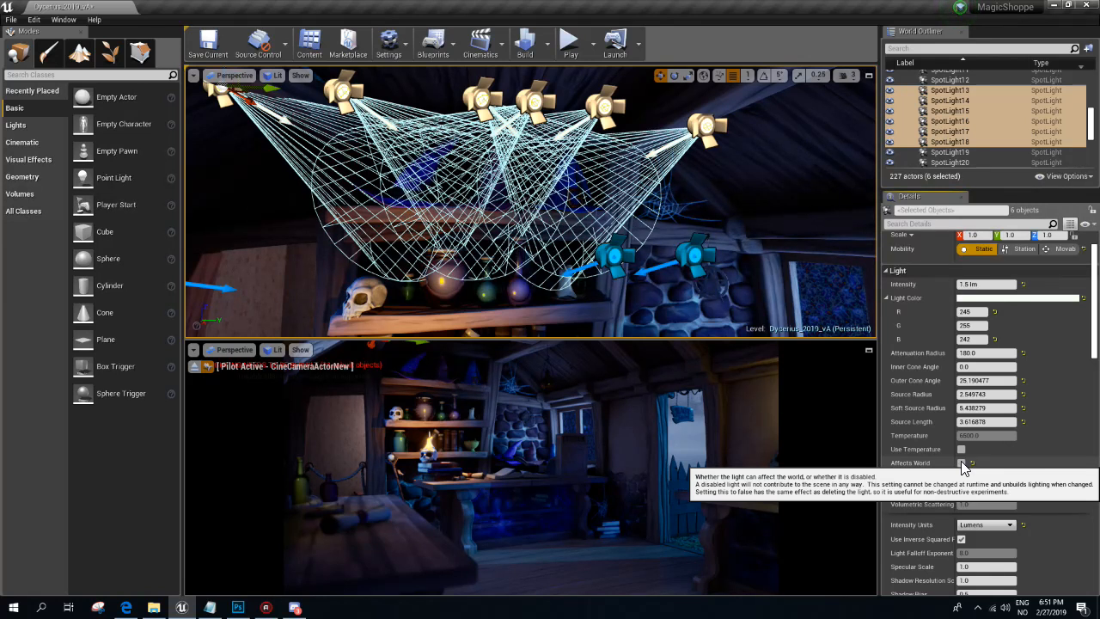
# - Change the six spotlights' light color to a pale blue with R 228, G 242 and B 255
pyautogui.click(1019, 298)
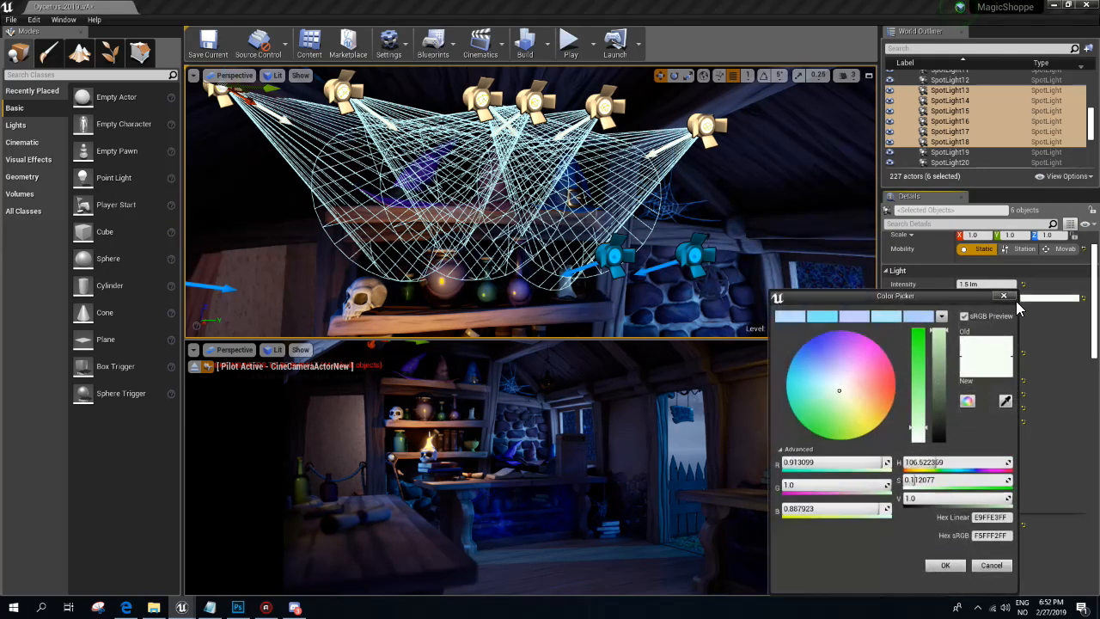
pyautogui.click(855, 398)
pyautogui.click(828, 378)
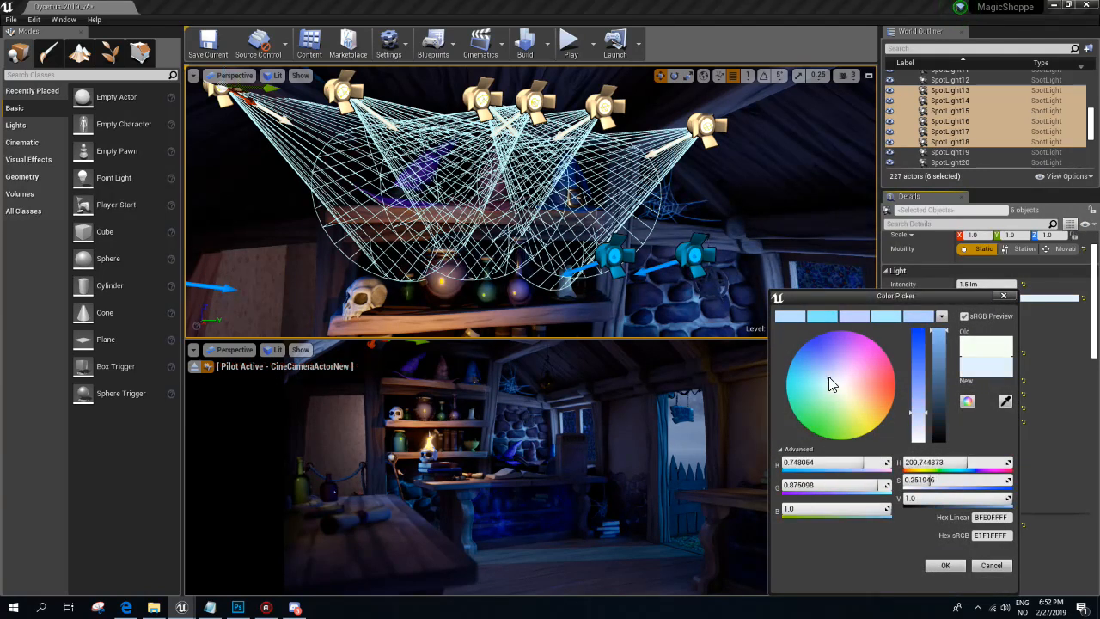
pyautogui.click(917, 415)
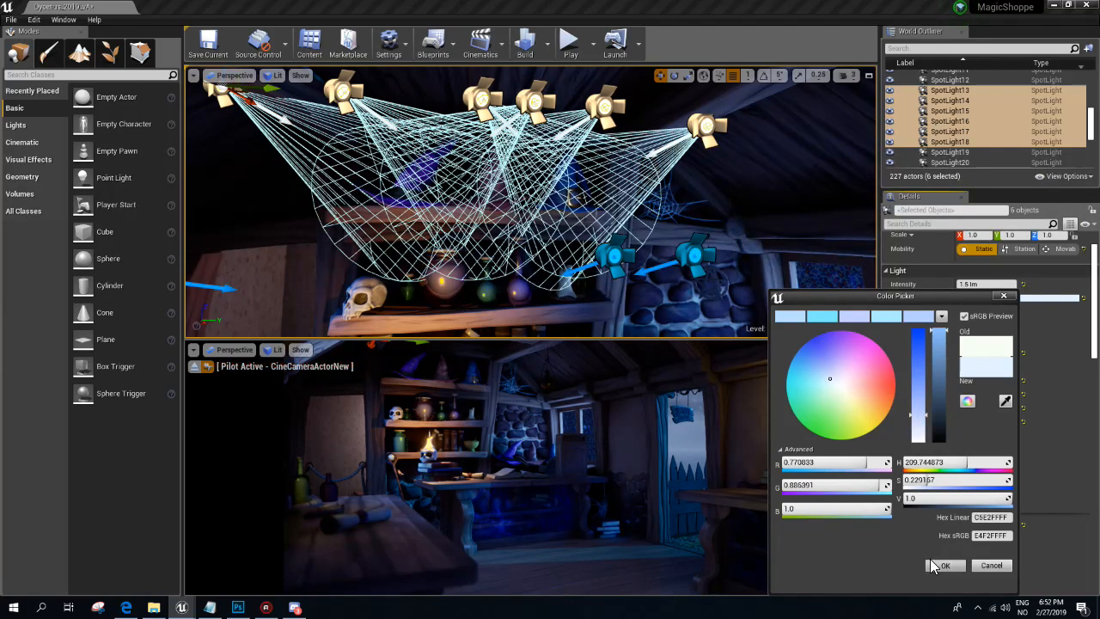
pyautogui.click(945, 564)
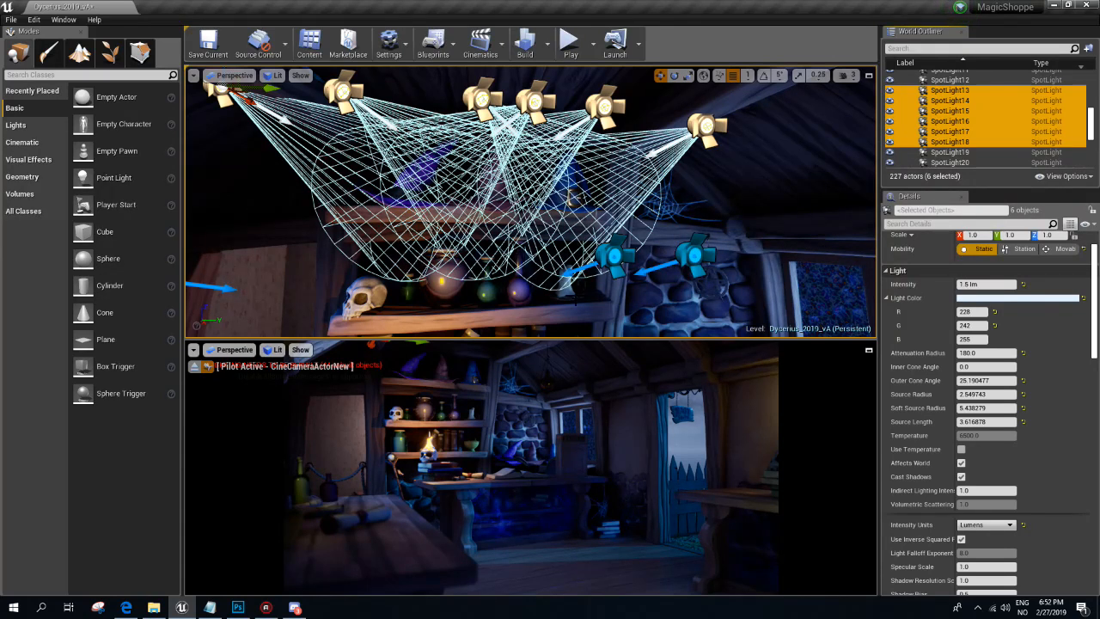
# - Compare saturated blue and near-white on the six spotlights and set their color to R 222, G 241 and B 255
pyautogui.click(976, 300)
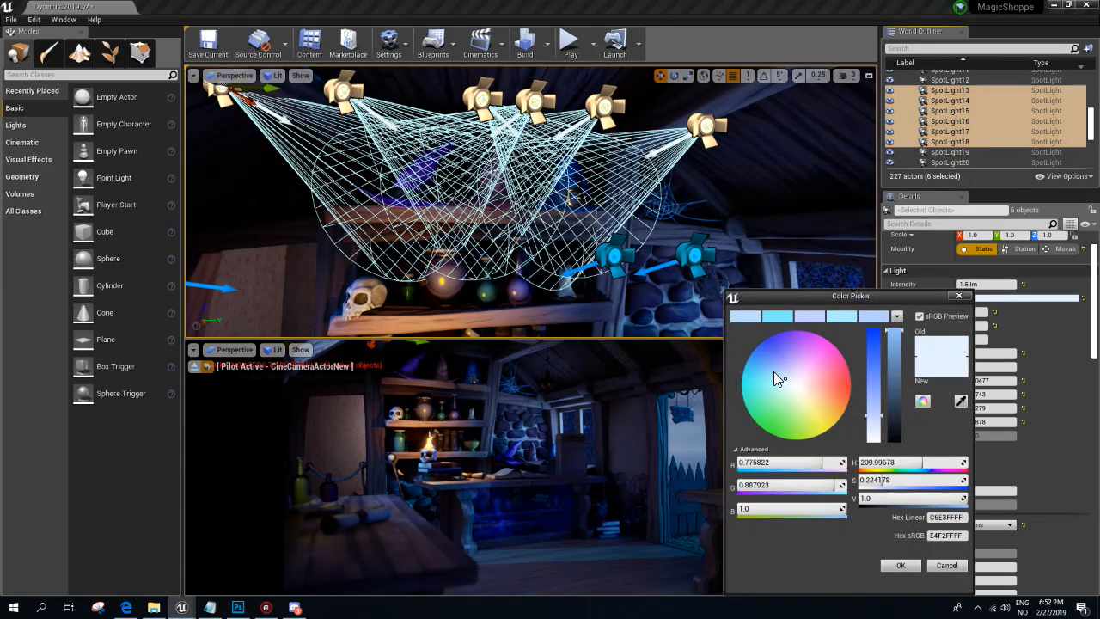
pyautogui.moveTo(777, 371); pyautogui.dragTo(732, 326)
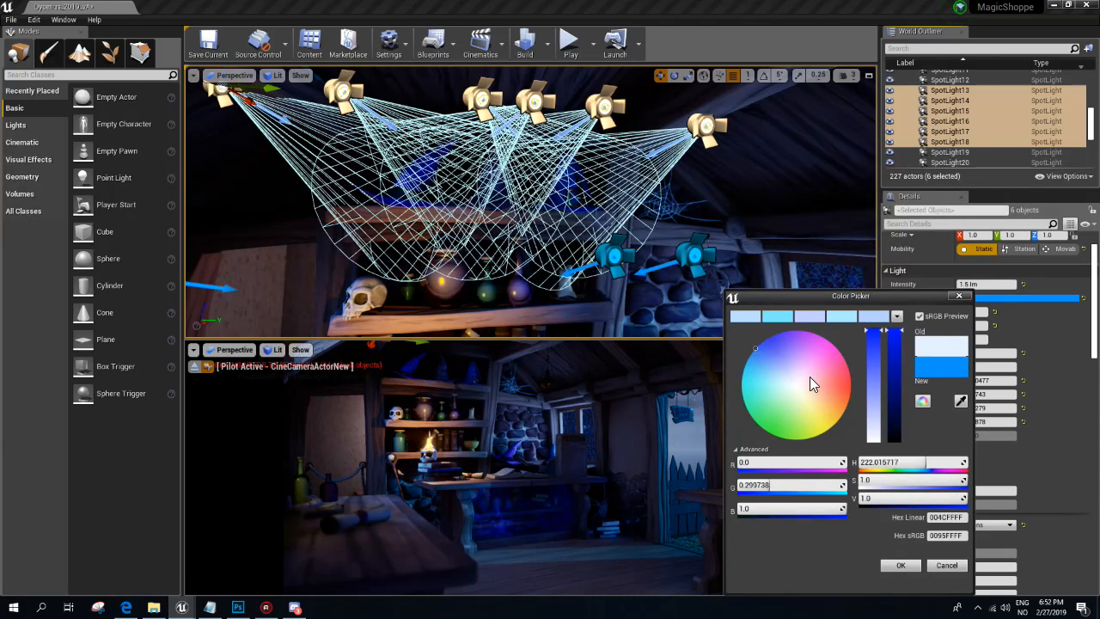
pyautogui.moveTo(785, 393); pyautogui.dragTo(795, 386)
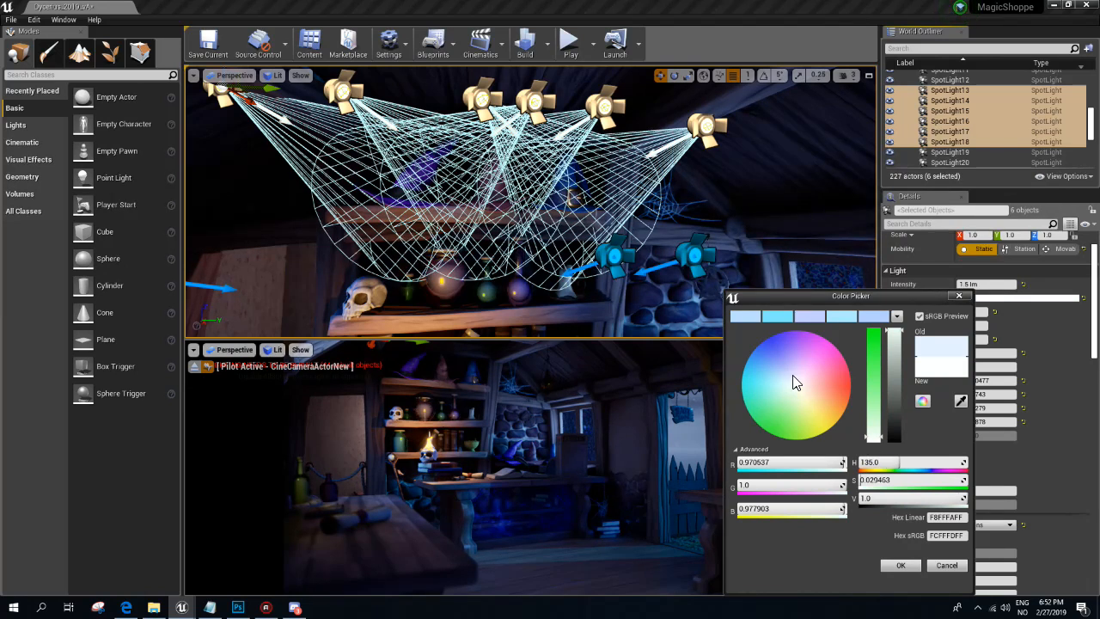
pyautogui.moveTo(791, 385); pyautogui.dragTo(782, 379)
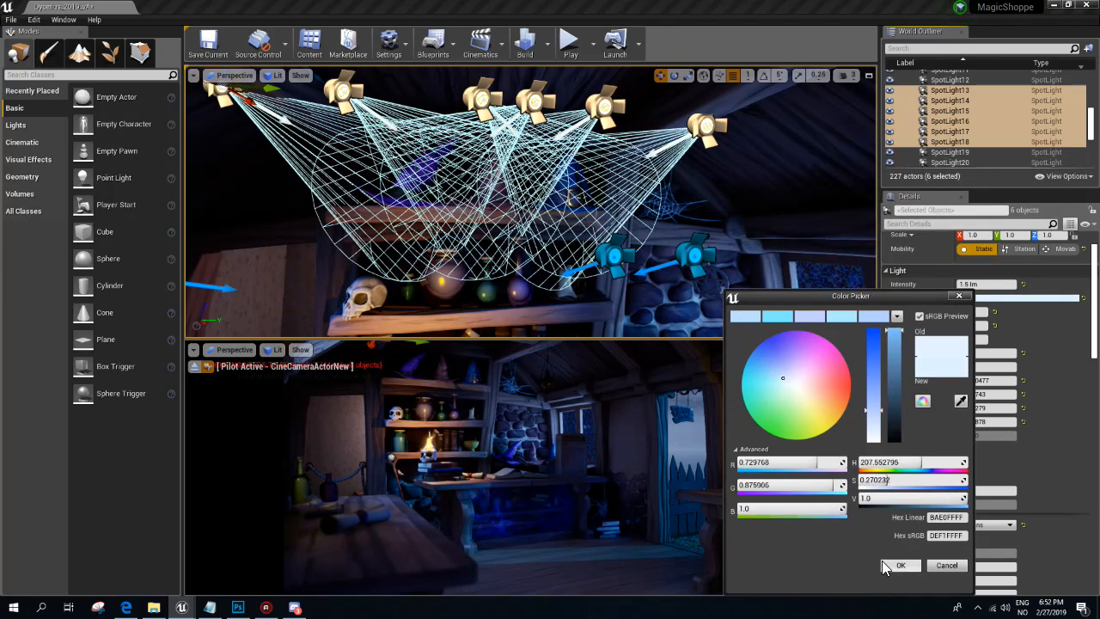
pyautogui.click(898, 564)
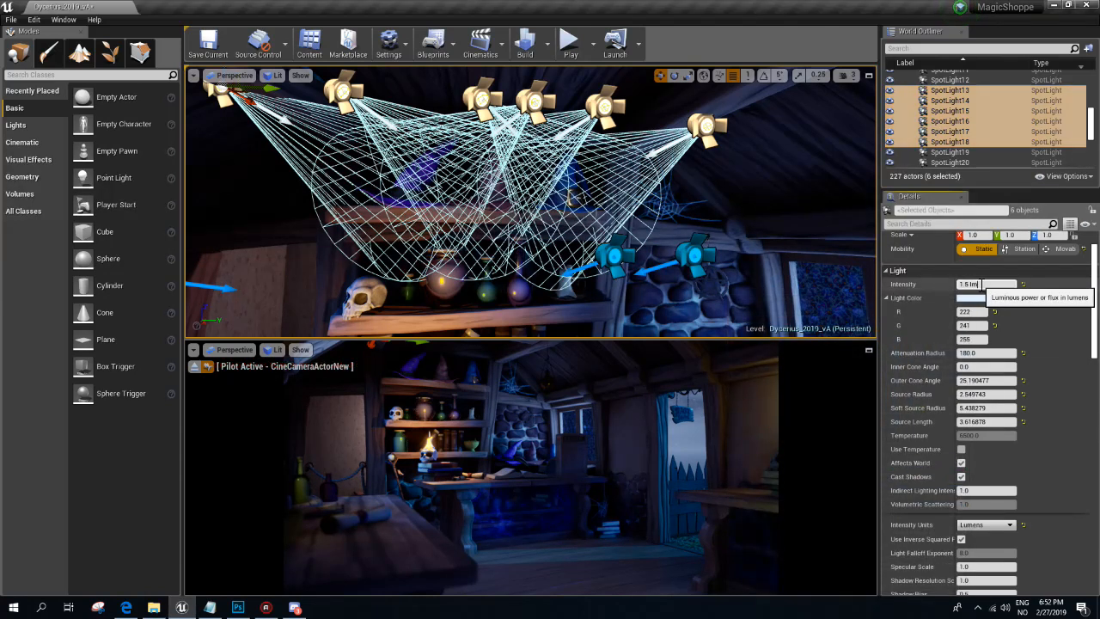
# - Test the six spotlights' intensity at 5 lm, 15 lm and 5 lm again
pyautogui.click(976, 283)
pyautogui.press('Return')
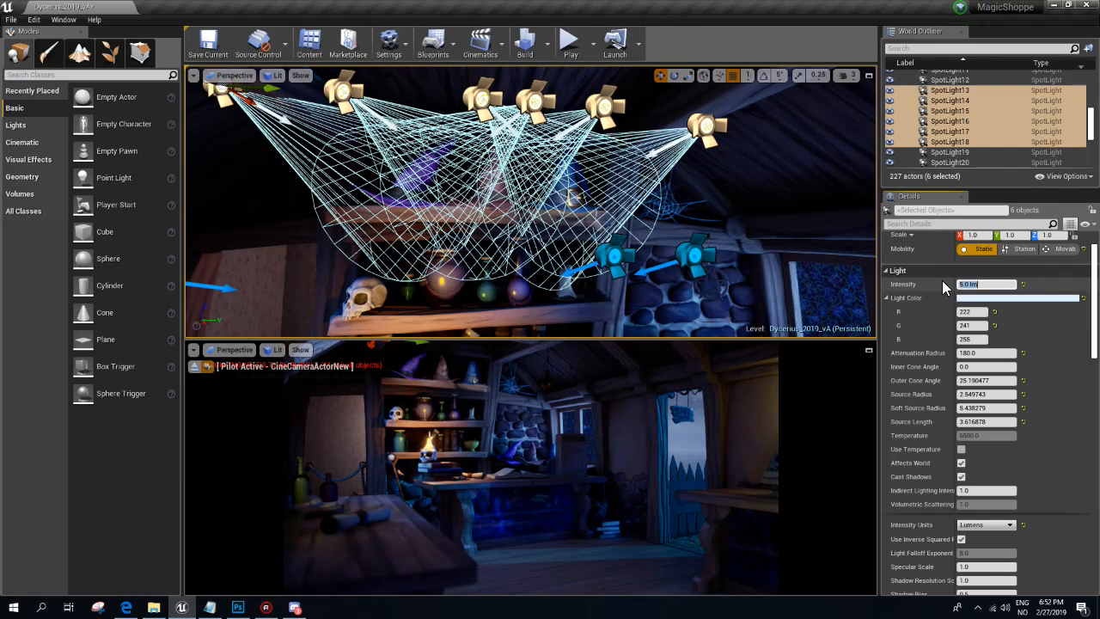
pyautogui.write('15')
pyautogui.press('Return')
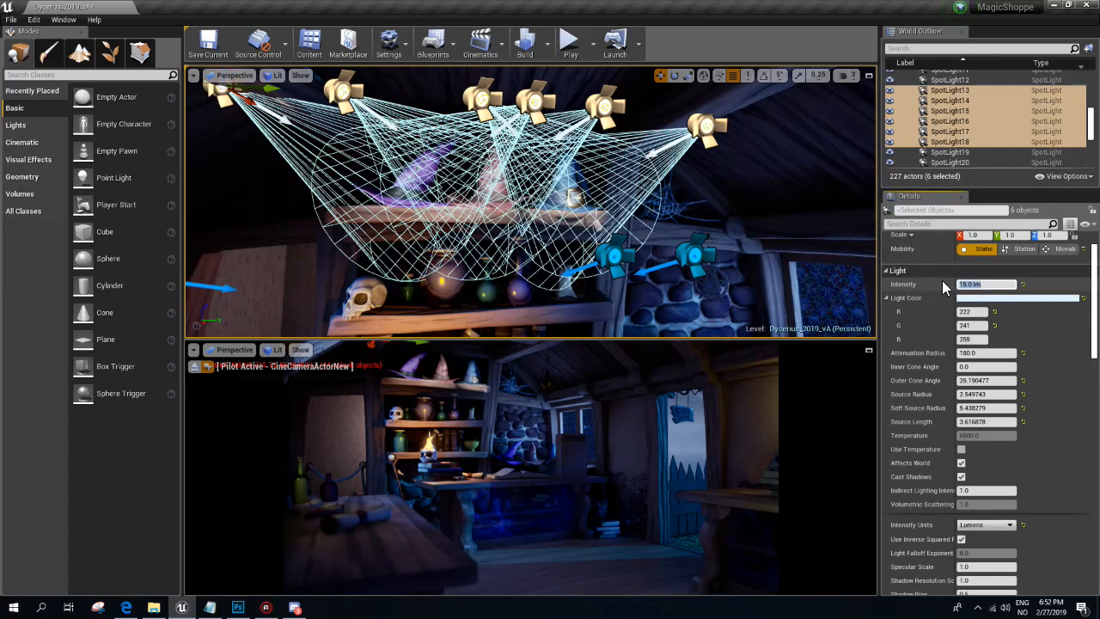
pyautogui.write('5')
pyautogui.press('Return')
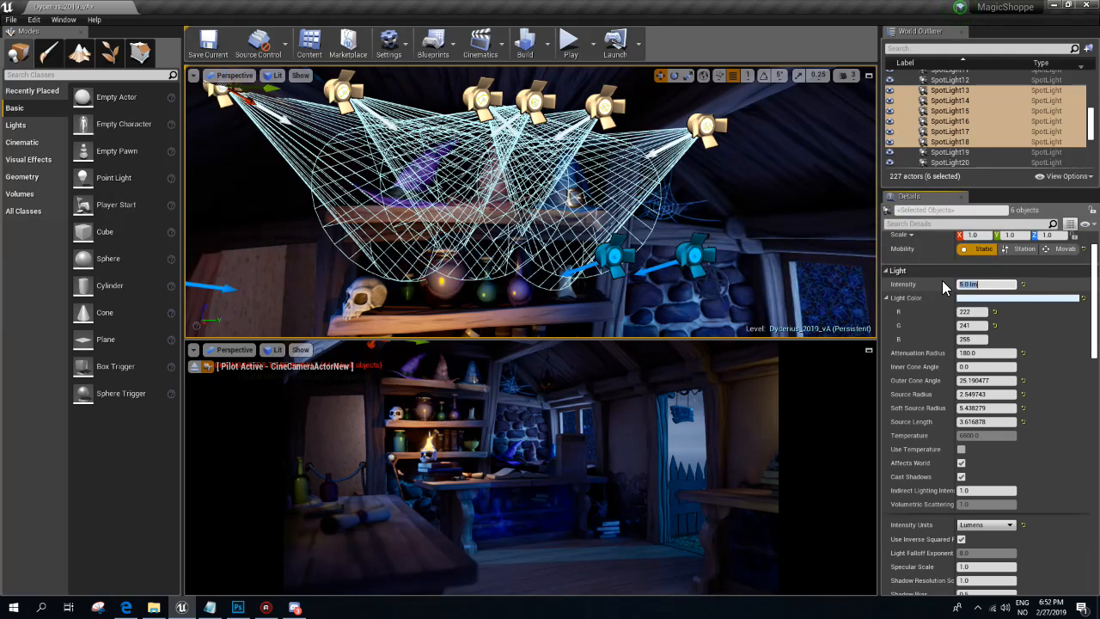
# - Lower the six spotlights' intensity through 3, 2, 1 and 0 lm and settle on 1 lm
pyautogui.write('3')
pyautogui.press('Return')
pyautogui.write('2')
pyautogui.press('Return')
pyautogui.write('1')
pyautogui.press('Return')
pyautogui.write('0')
pyautogui.press('Return')
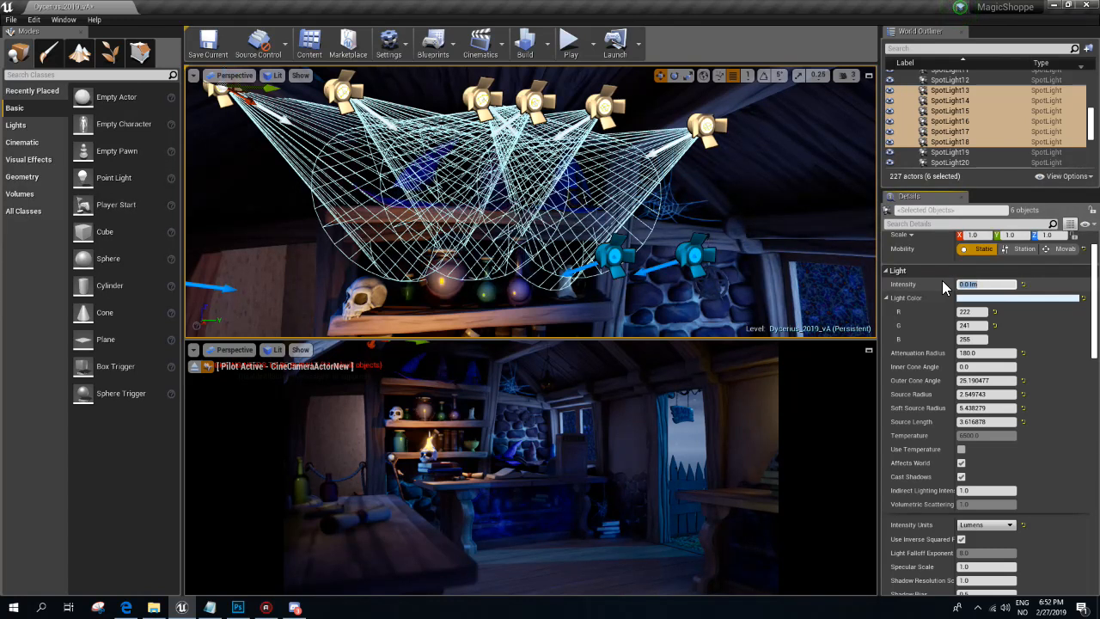
pyautogui.write('1')
pyautogui.press('Return')
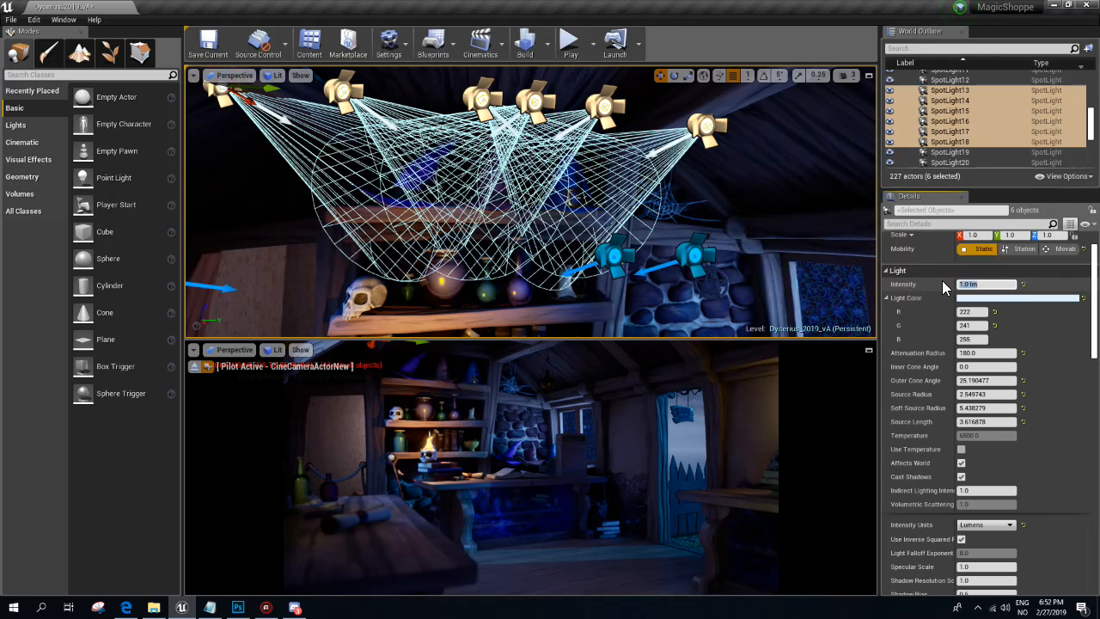
# - Try an attenuation radius of 800 on the six spotlights and inspect the hats on the shelf up close
pyautogui.click(993, 361)
pyautogui.click(995, 353)
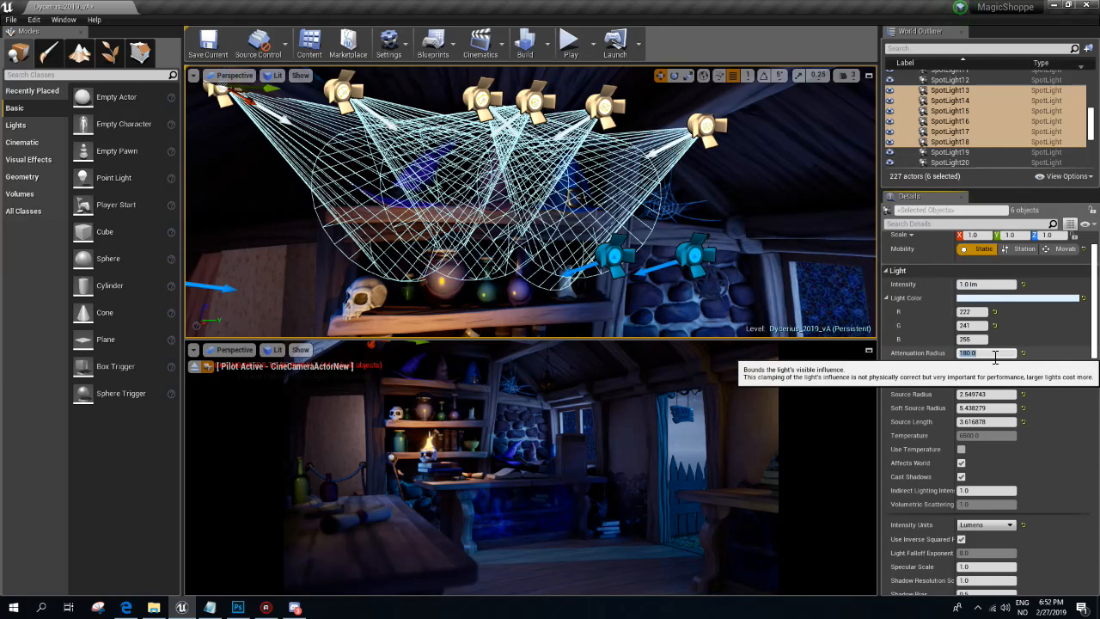
pyautogui.press('Return')
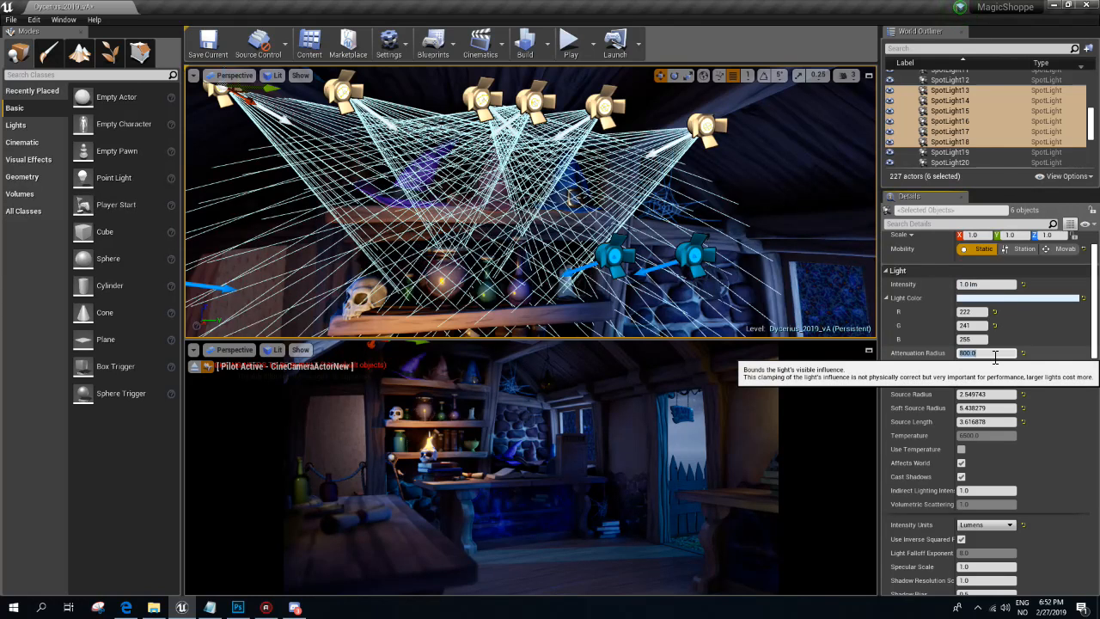
pyautogui.moveTo(531, 234); pyautogui.dragTo(490, 219, button='right')
pyautogui.press('w')
pyautogui.press('w')
pyautogui.moveTo(688, 296); pyautogui.dragTo(721, 301, button='right')
# - Test attenuation radii of 150, 250, 300, 350 and 450 on the six spotlights
pyautogui.click(994, 354)
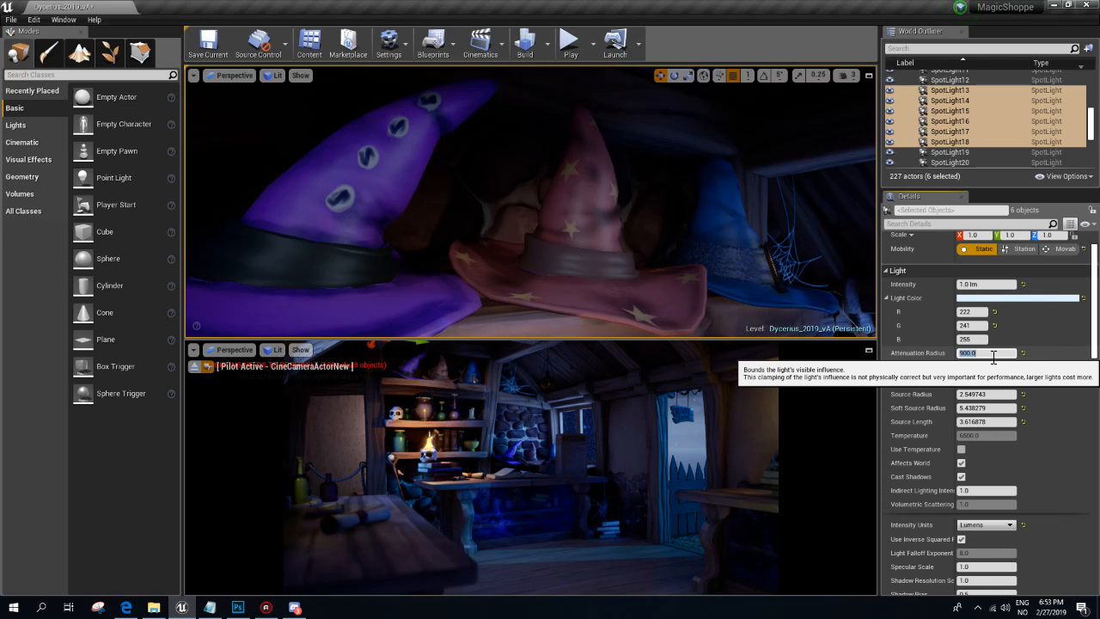
pyautogui.write('150')
pyautogui.press('Return')
pyautogui.write('250')
pyautogui.press('Return')
pyautogui.write('300')
pyautogui.press('Return')
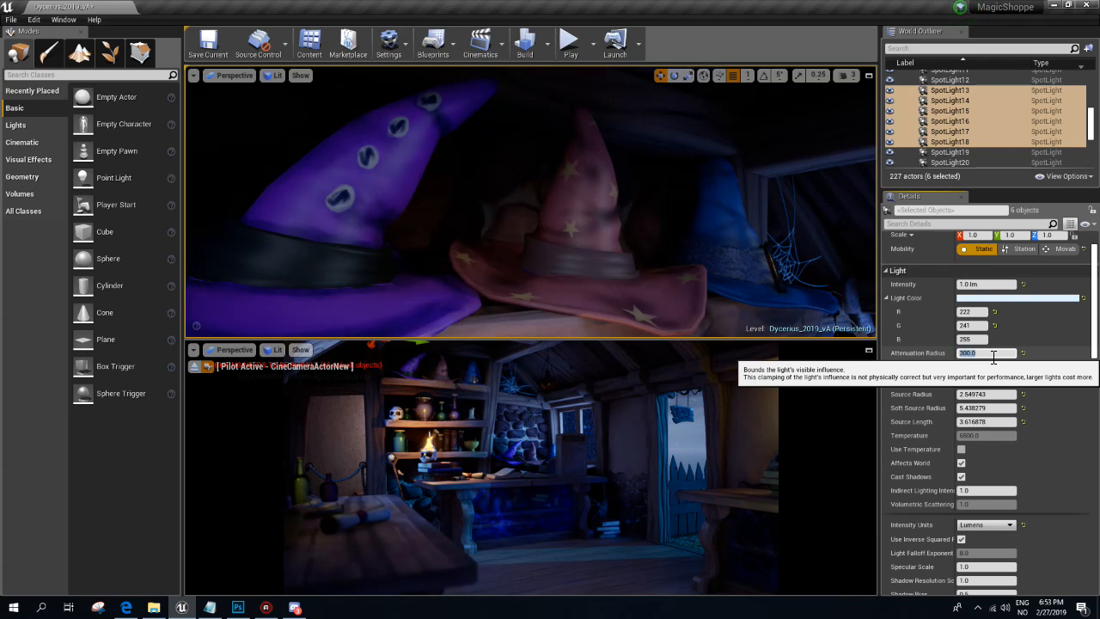
pyautogui.write('350')
pyautogui.press('Return')
pyautogui.press('Return')
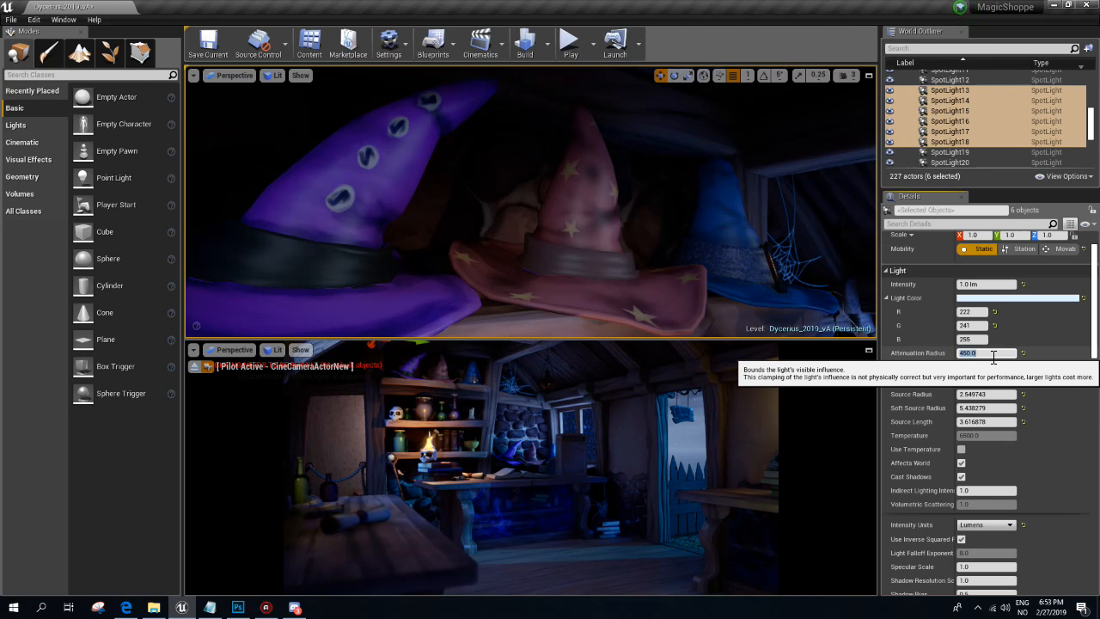
# - Review the spotlight cones around the shelves and set the six spotlights' attenuation radius to 150
pyautogui.moveTo(685, 272); pyautogui.dragTo(685, 271, button='right')
pyautogui.press('s')
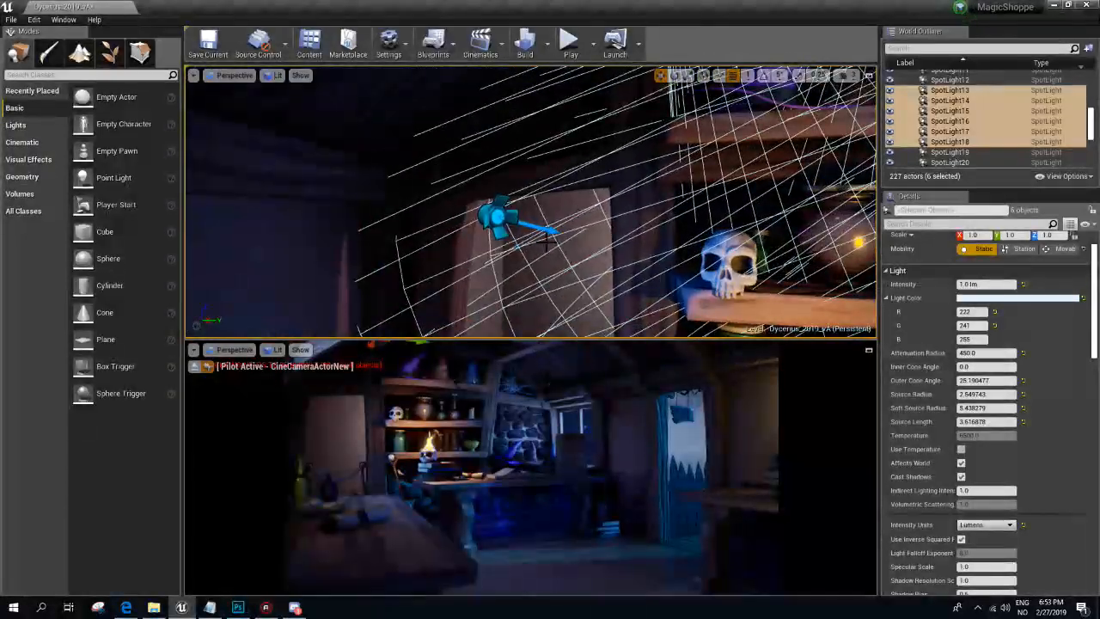
pyautogui.moveTo(685, 271); pyautogui.dragTo(685, 271, button='right')
pyautogui.click(975, 353)
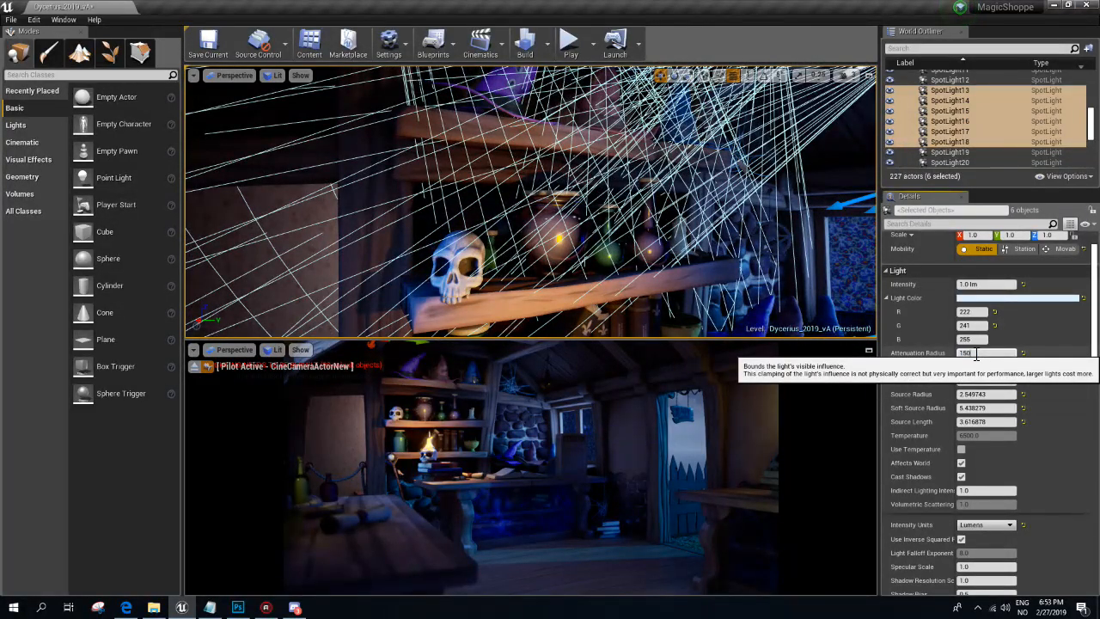
pyautogui.press('Return')
# - Hide the six spotlights to judge the hat shelf without them and undo the hiding
pyautogui.moveTo(739, 257); pyautogui.dragTo(739, 258, button='right')
pyautogui.press('g')
pyautogui.press('h')
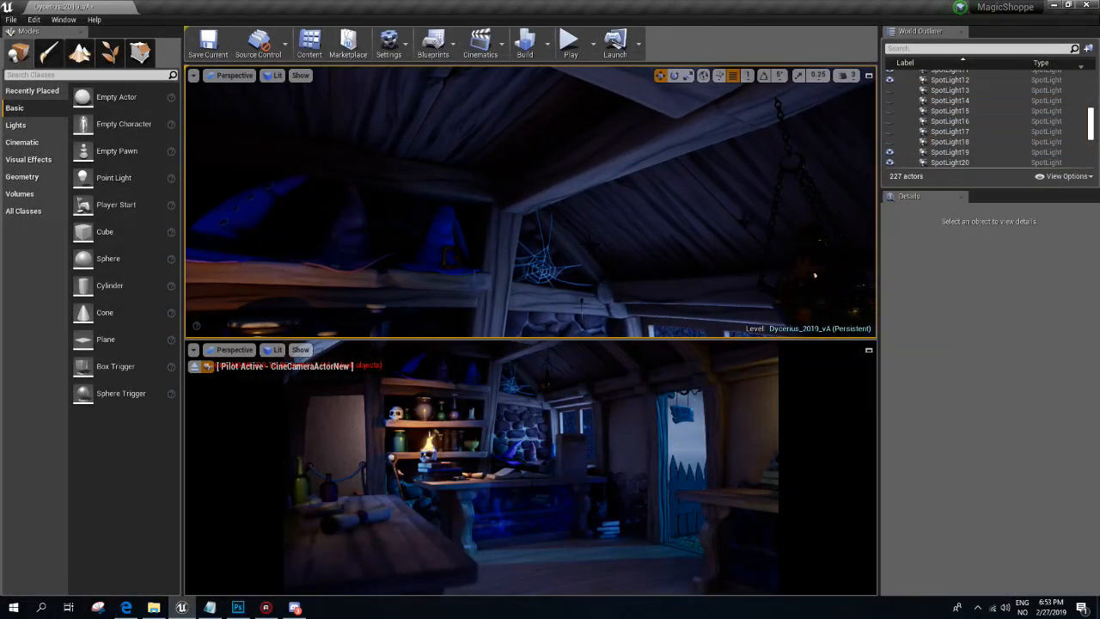
pyautogui.hotkey('ctrl', 'z')
pyautogui.moveTo(814, 275); pyautogui.dragTo(814, 275, button='right')
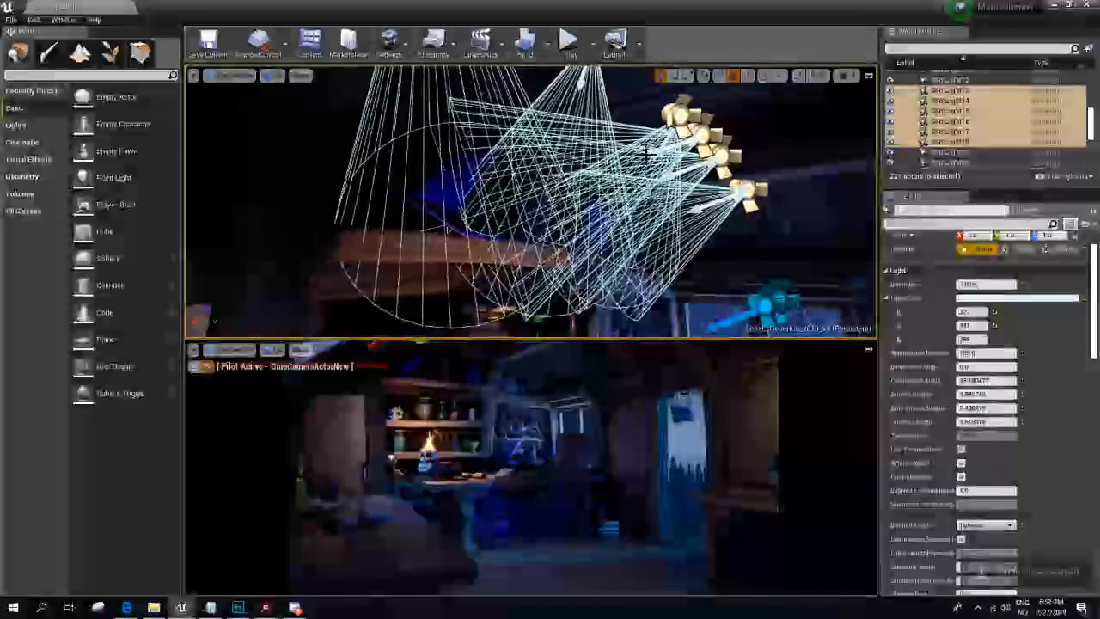
pyautogui.moveTo(674, 175); pyautogui.dragTo(660, 183, button='right')
pyautogui.click(653, 163)
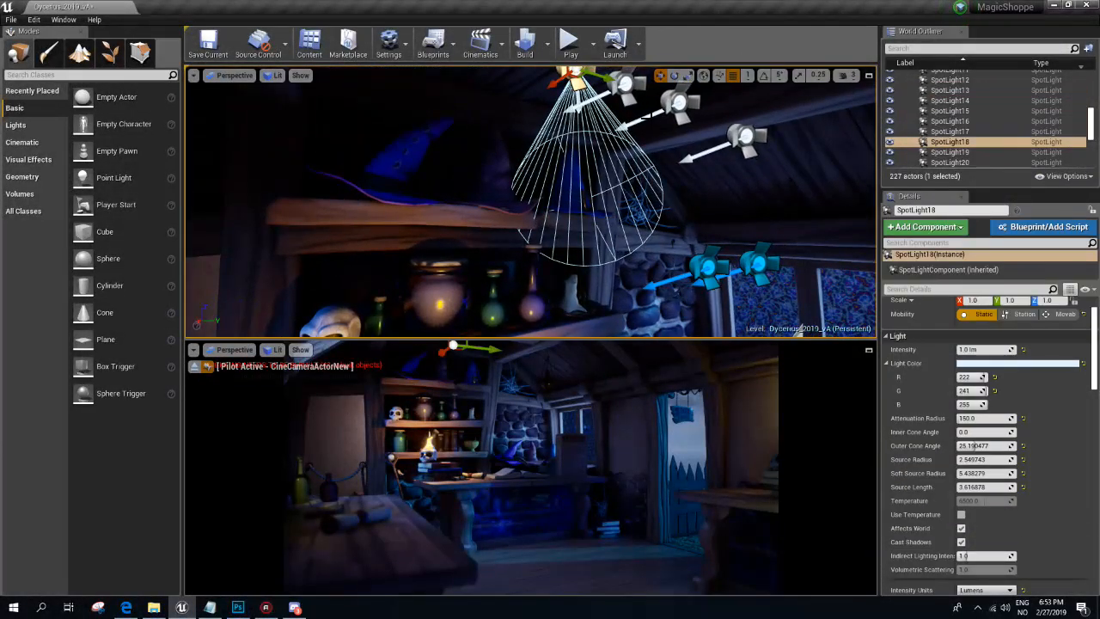
pyautogui.keyDown('ctrl'); pyautogui.click(681, 103); pyautogui.keyUp('ctrl')
pyautogui.keyDown('ctrl'); pyautogui.click(745, 136); pyautogui.keyUp('ctrl')
pyautogui.keyDown('ctrl'); pyautogui.click(626, 84); pyautogui.keyUp('ctrl')
pyautogui.moveTo(589, 151); pyautogui.dragTo(589, 151, button='right')
pyautogui.keyDown('ctrl'); pyautogui.click(589, 151); pyautogui.keyUp('ctrl')
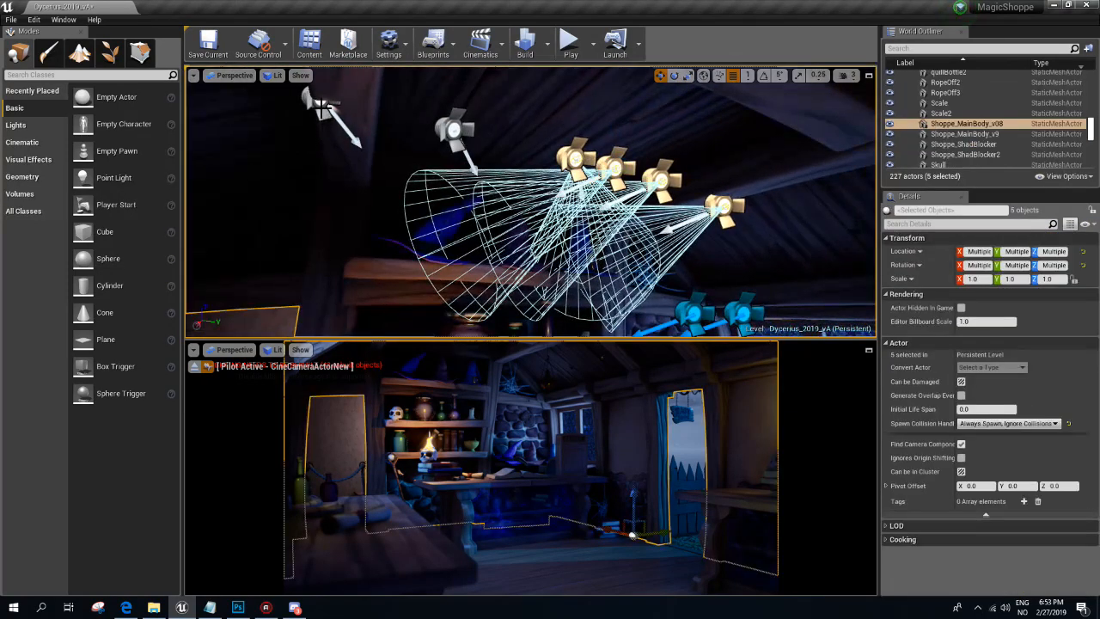
# - Select the six spotlights above the hat shelf and move them into a new folder named Disabled
pyautogui.click(322, 109)
pyautogui.keyDown('ctrl'); pyautogui.click(454, 129); pyautogui.keyUp('ctrl')
pyautogui.keyDown('ctrl'); pyautogui.click(591, 168); pyautogui.keyUp('ctrl')
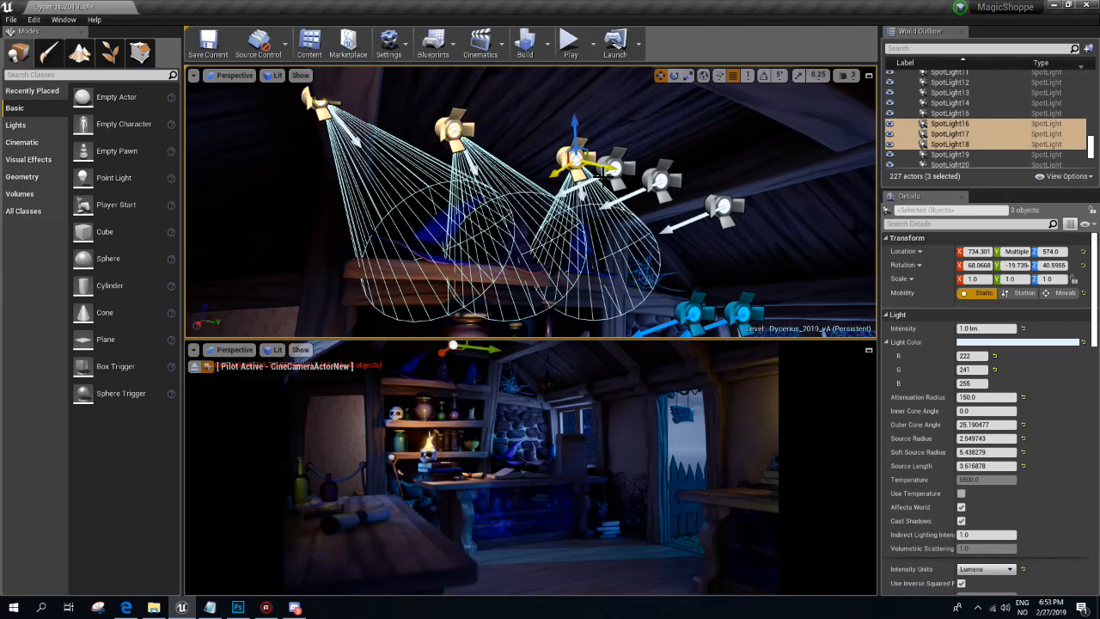
pyautogui.keyDown('ctrl'); pyautogui.click(616, 169); pyautogui.keyUp('ctrl')
pyautogui.keyDown('ctrl'); pyautogui.click(656, 178); pyautogui.keyUp('ctrl')
pyautogui.keyDown('ctrl'); pyautogui.click(726, 207); pyautogui.keyUp('ctrl')
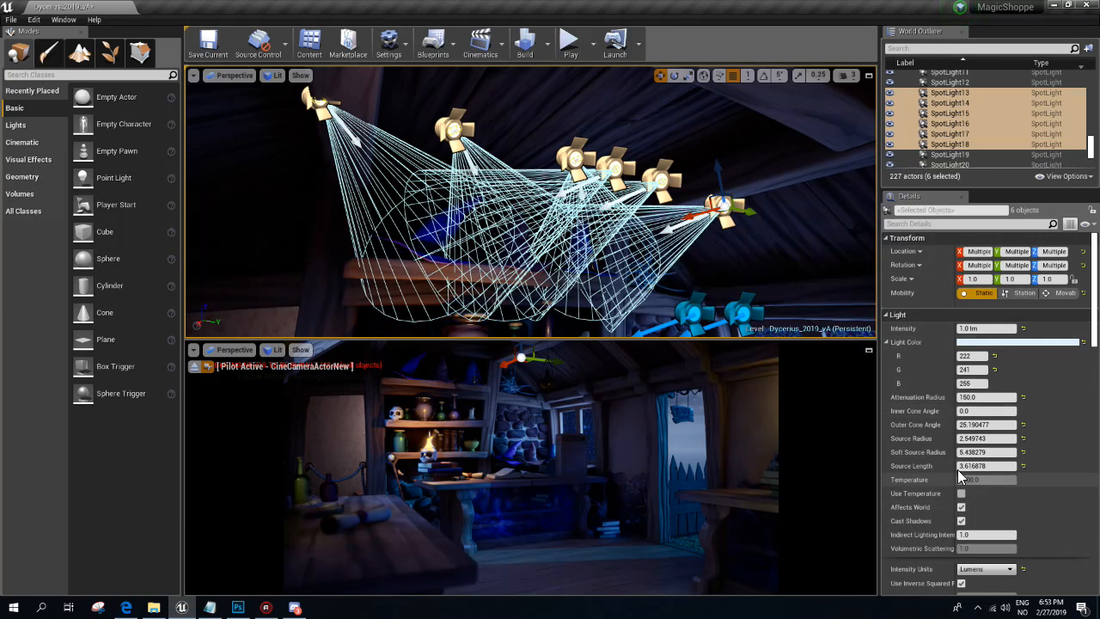
pyautogui.rightClick(954, 142)
pyautogui.moveTo(988, 370)
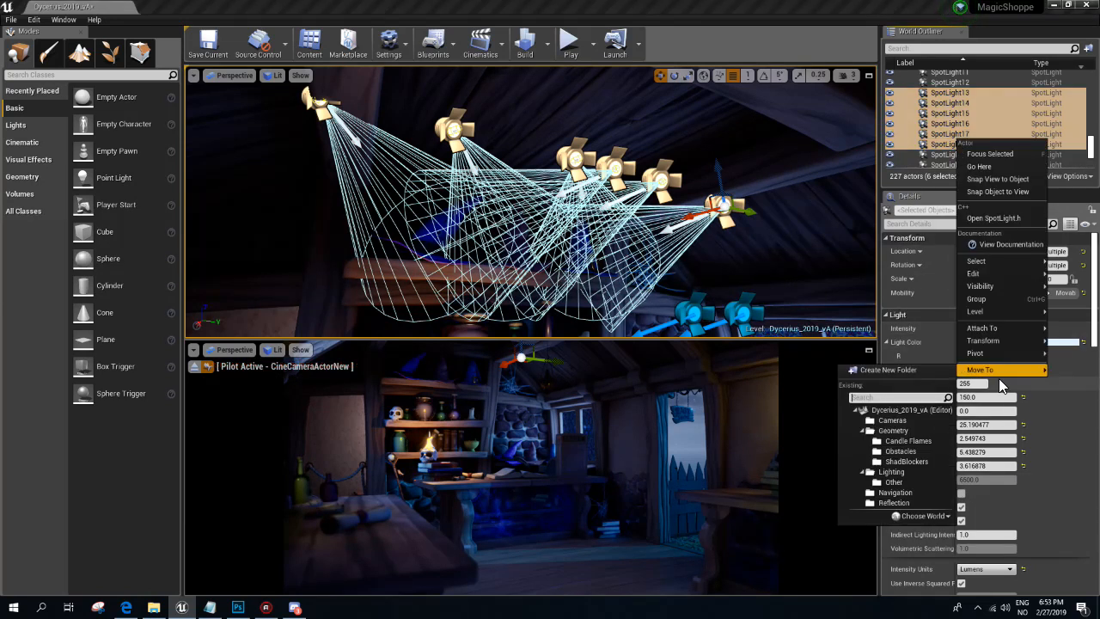
pyautogui.click(886, 370)
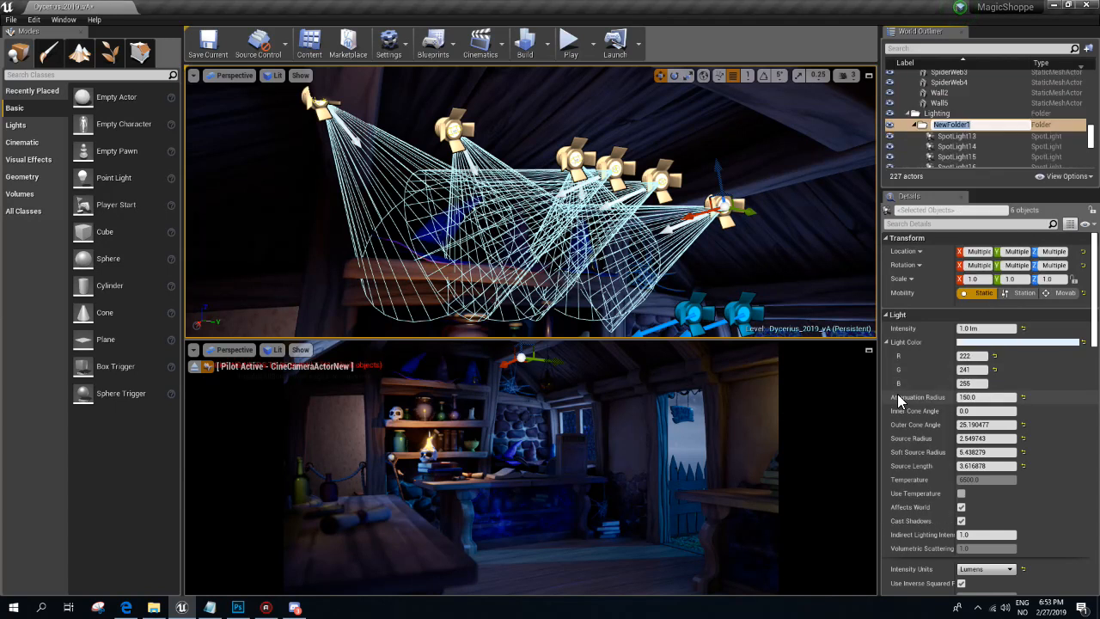
pyautogui.write('Disabled')
pyautogui.press('Return')
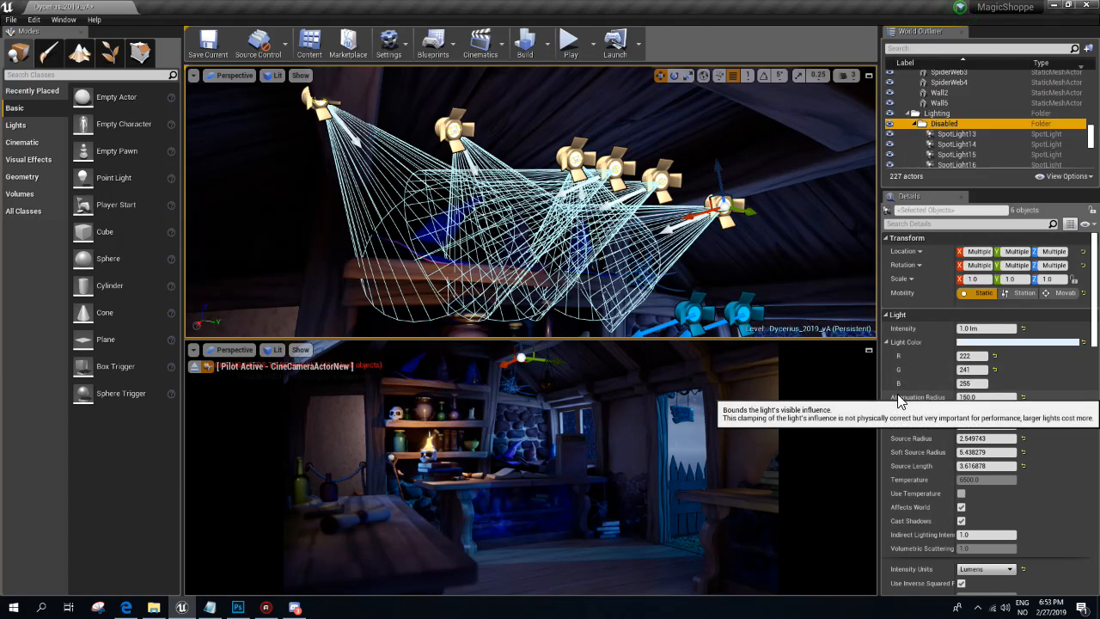
# - Collapse and hide the Disabled folder, and turn off Affects World for its six spotlights
pyautogui.click(913, 124)
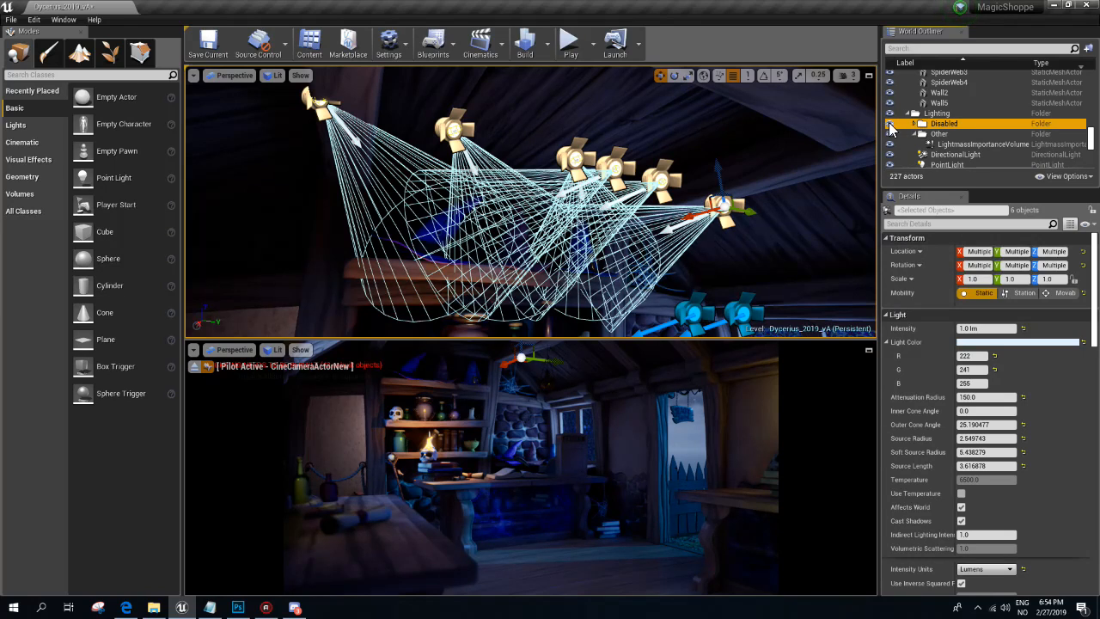
pyautogui.click(890, 125)
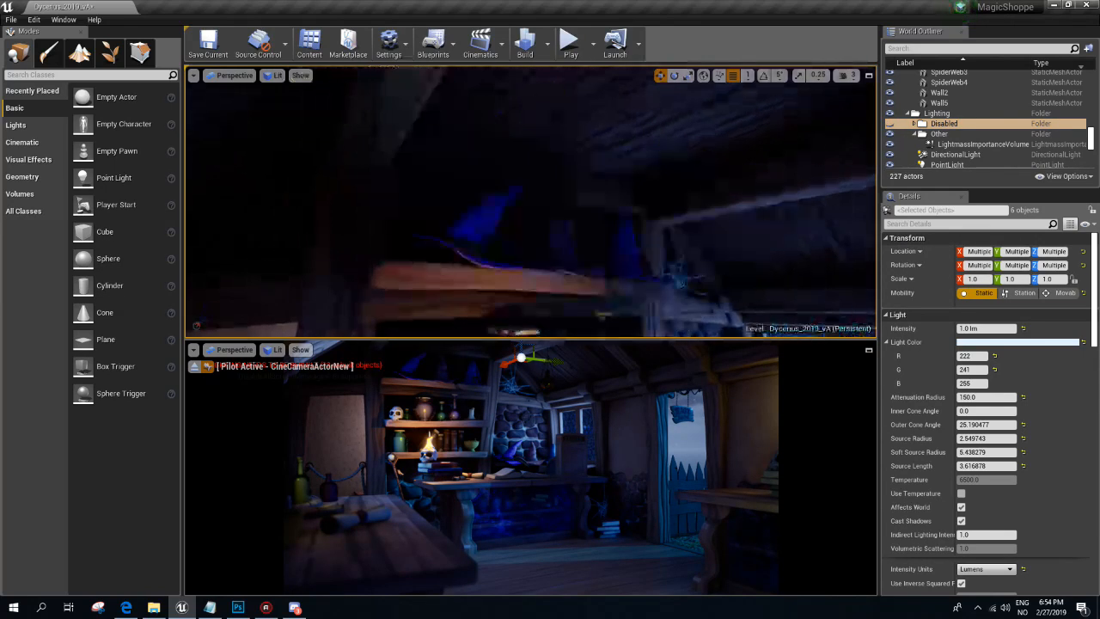
pyautogui.click(960, 506)
pyautogui.moveTo(601, 260); pyautogui.dragTo(631, 291, button='right')
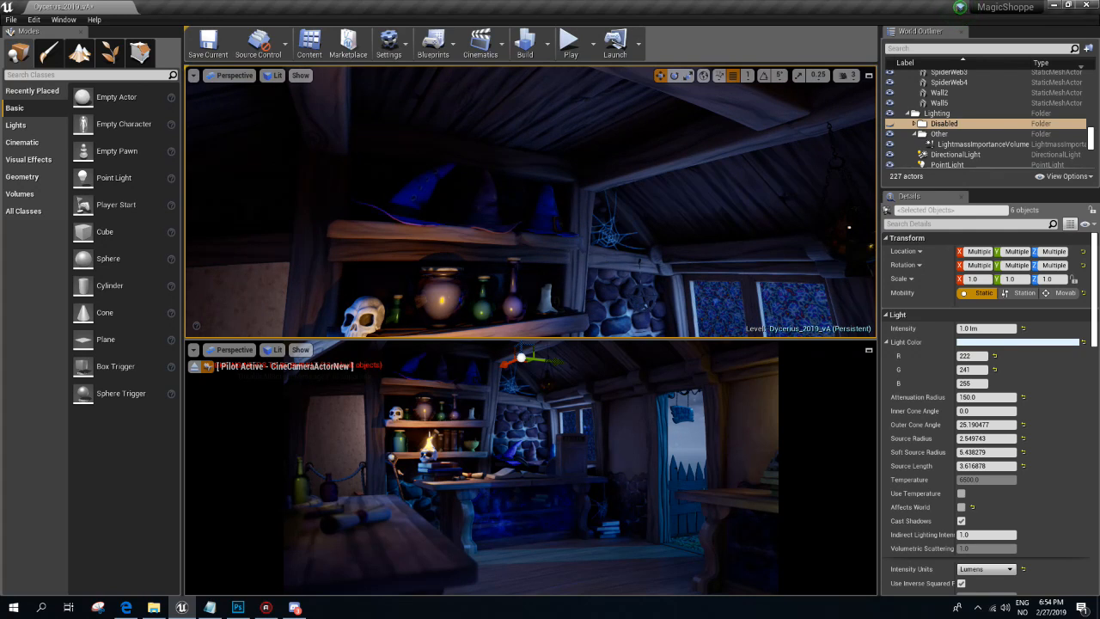
# - Show the Disabled folder again and turn Affects World back on for the six spotlights
pyautogui.click(889, 115)
pyautogui.click(888, 113)
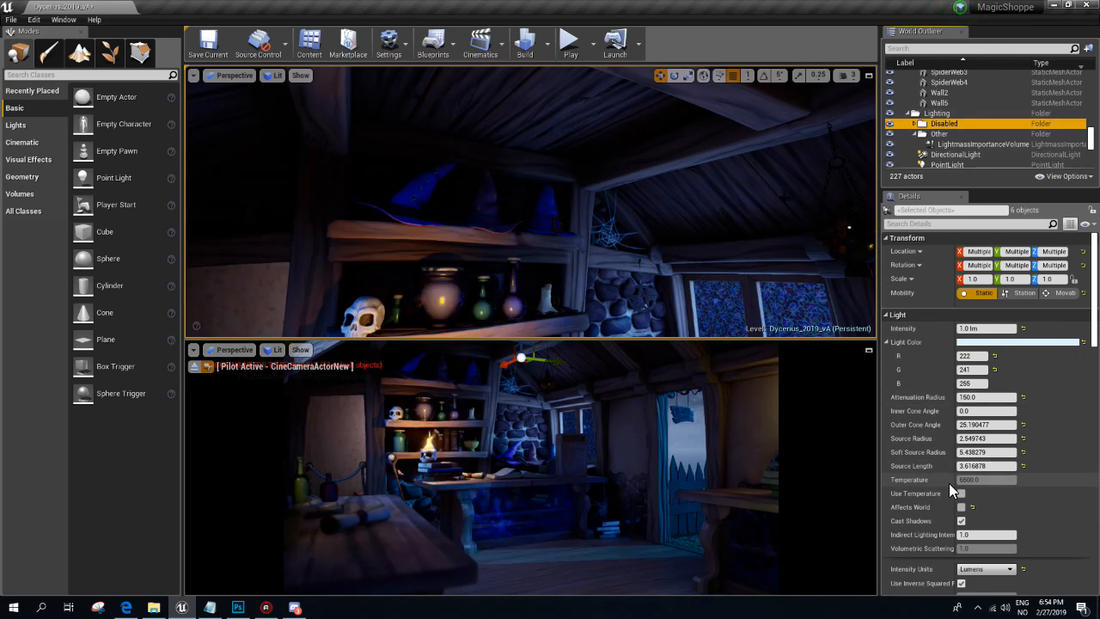
pyautogui.click(960, 508)
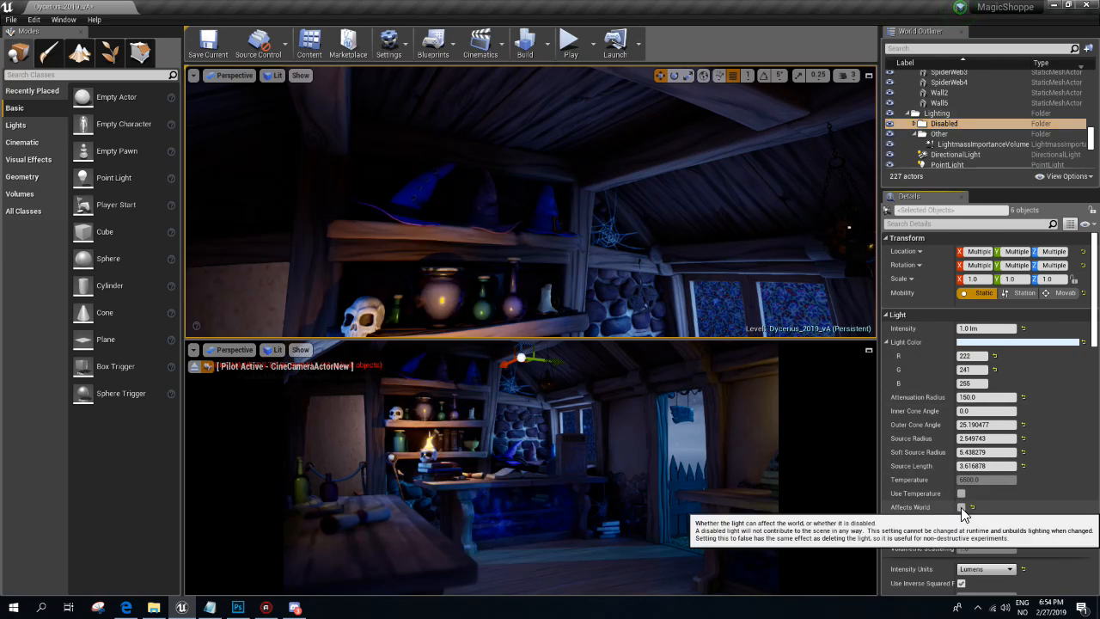
pyautogui.click(960, 507)
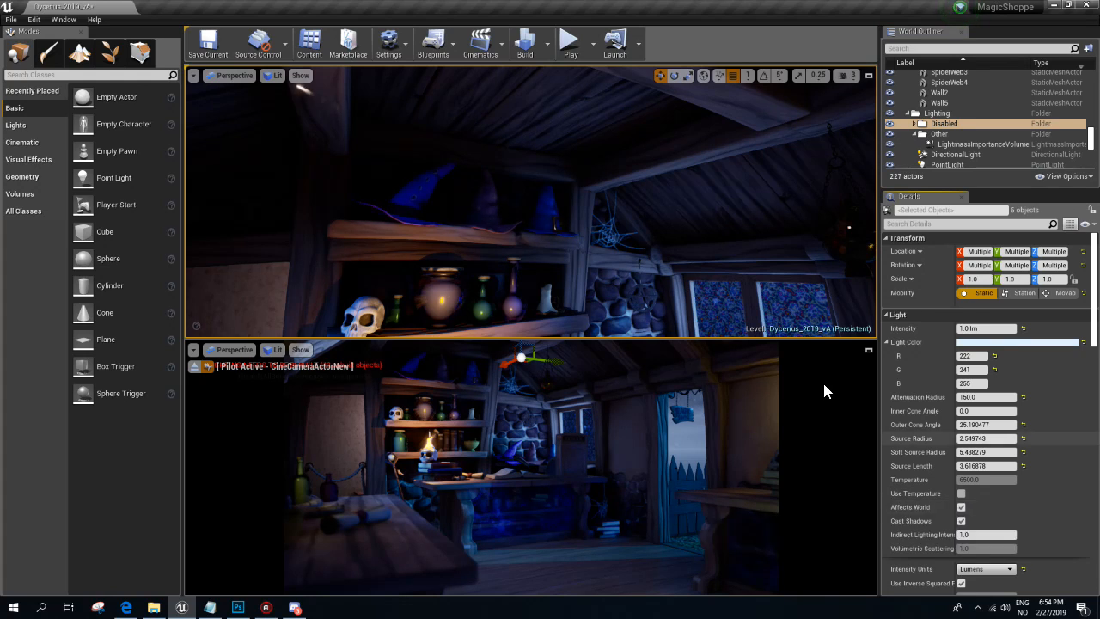
# - Lower SpotLight16, at the far end of the row above the hat shelf, to a Z location of 556
pyautogui.moveTo(653, 232); pyautogui.dragTo(533, 193, button='right')
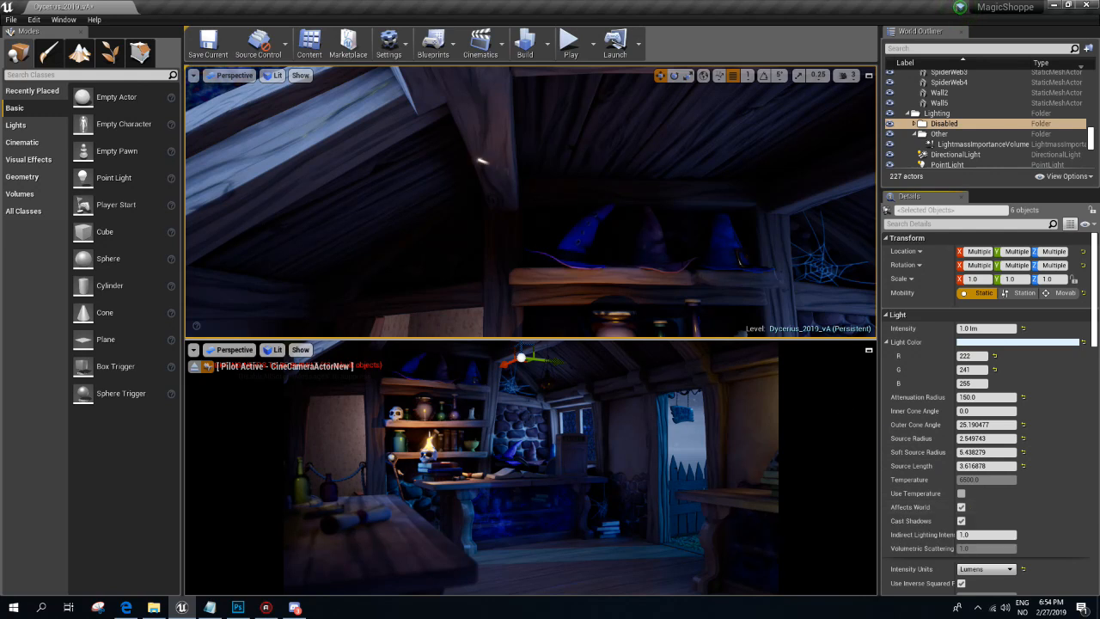
pyautogui.press('f')
pyautogui.click(475, 124)
pyautogui.moveTo(479, 92); pyautogui.dragTo(475, 113)
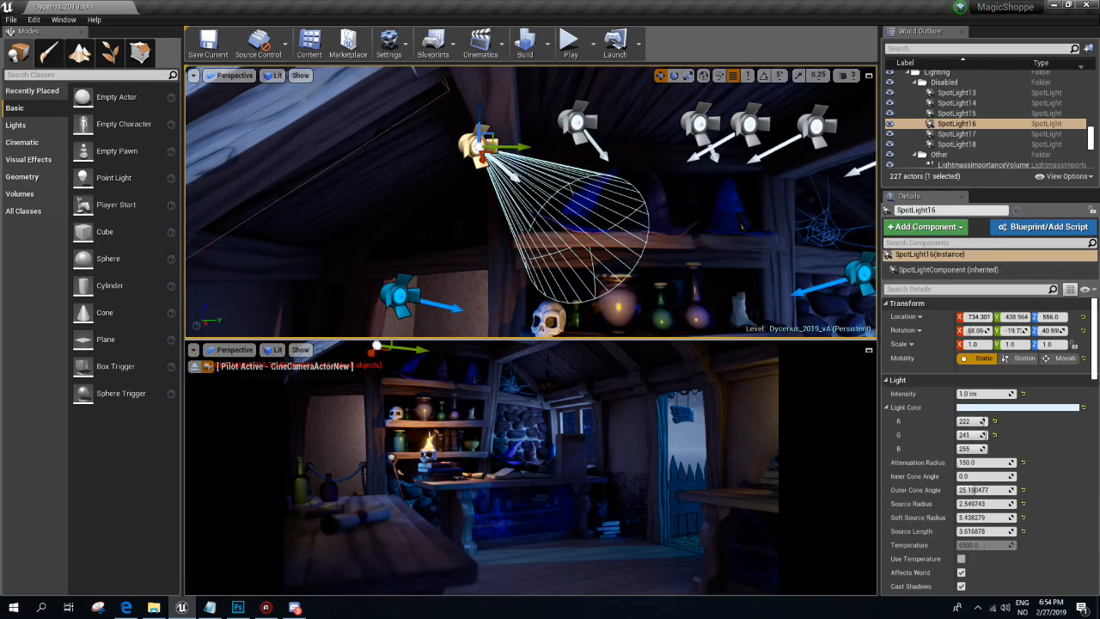
# - Select SpotLight13 through SpotLight18 in the Disabled folder and turn off Affects World for all six
pyautogui.click(943, 82)
pyautogui.click(945, 93)
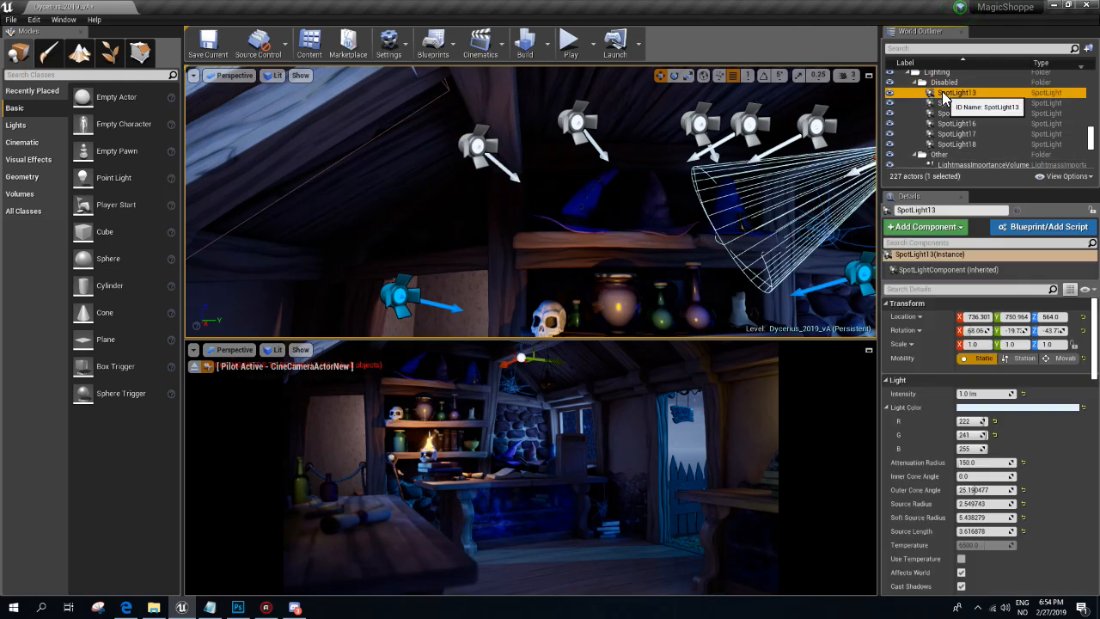
pyautogui.keyDown('shift'); pyautogui.click(971, 152); pyautogui.keyUp('shift')
pyautogui.click(971, 144)
pyautogui.keyDown('shift'); pyautogui.click(965, 95); pyautogui.keyUp('shift')
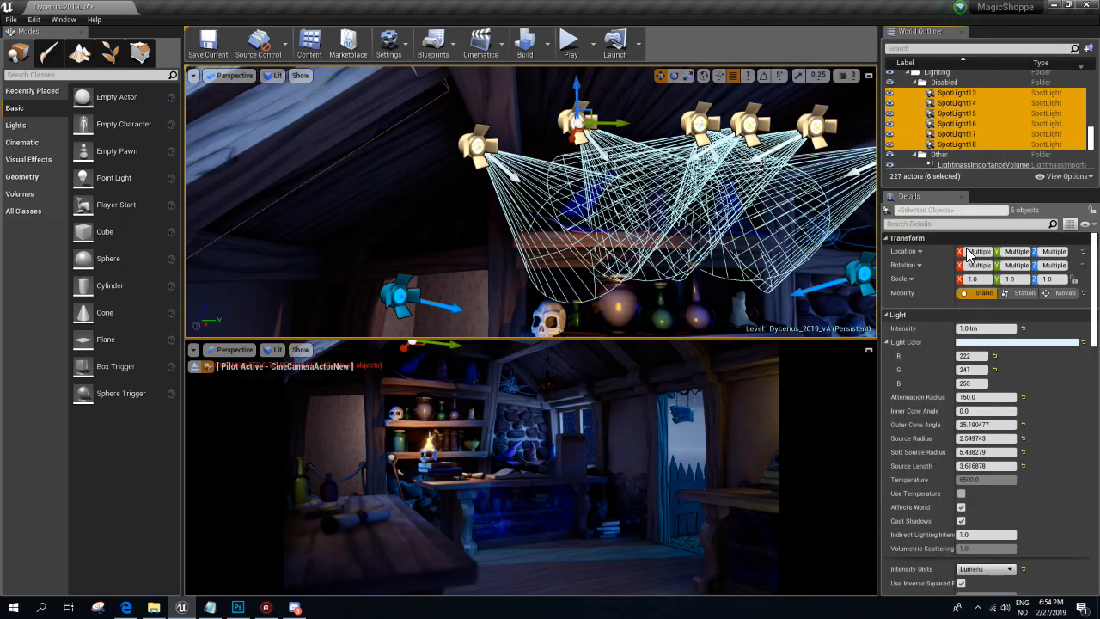
pyautogui.click(960, 507)
pyautogui.press('f')
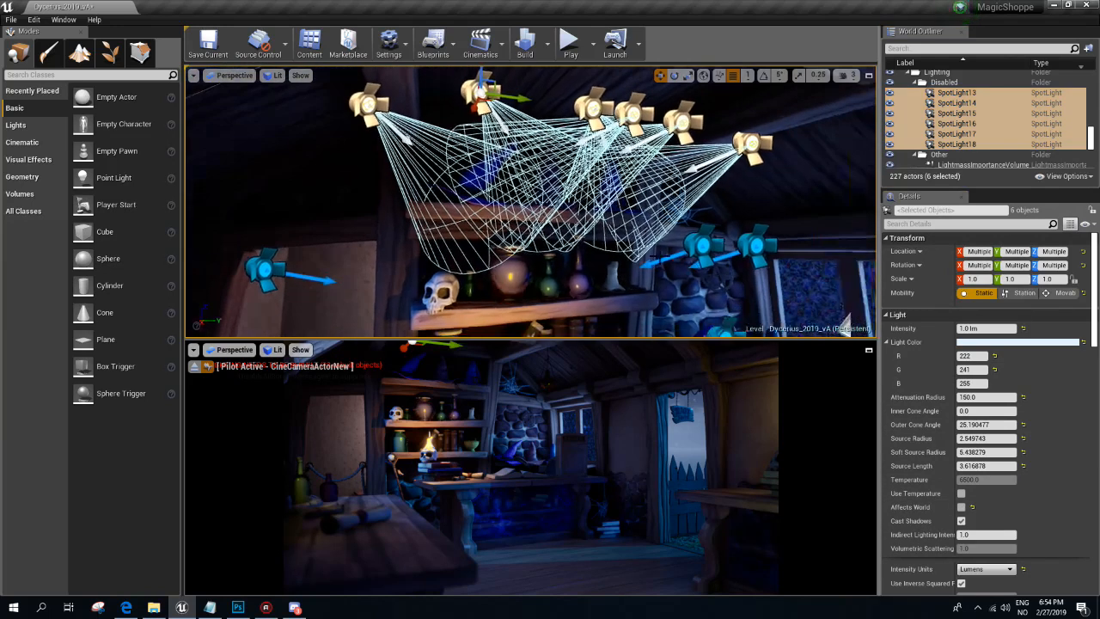
# - Switch the upper viewport to game view and choose a lighting quality level for the build
pyautogui.press('g')
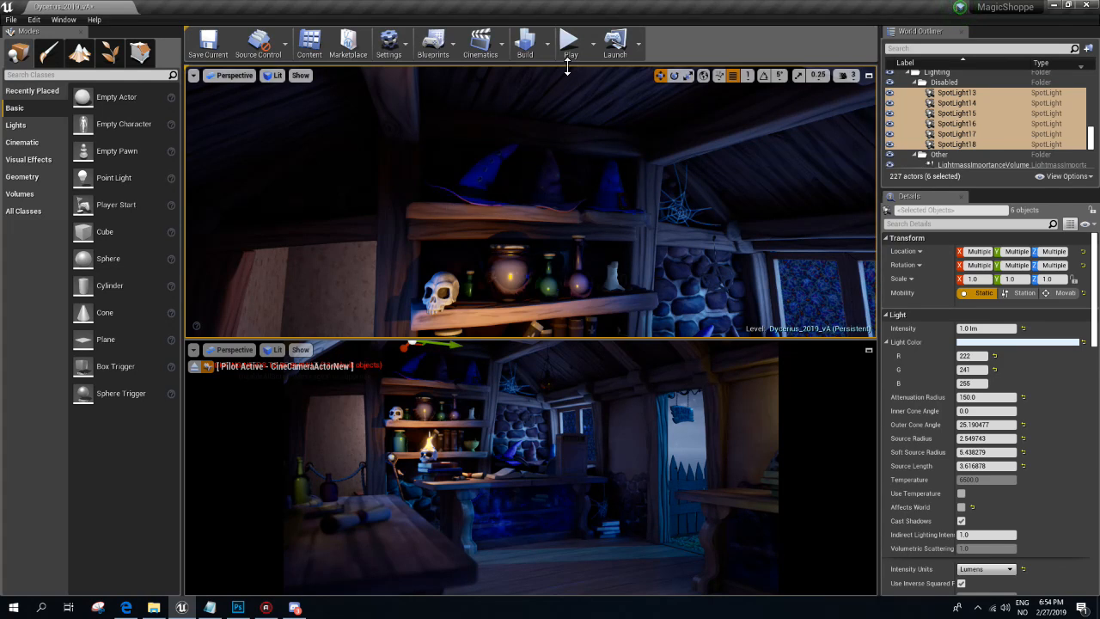
pyautogui.click(547, 42)
pyautogui.moveTo(567, 101)
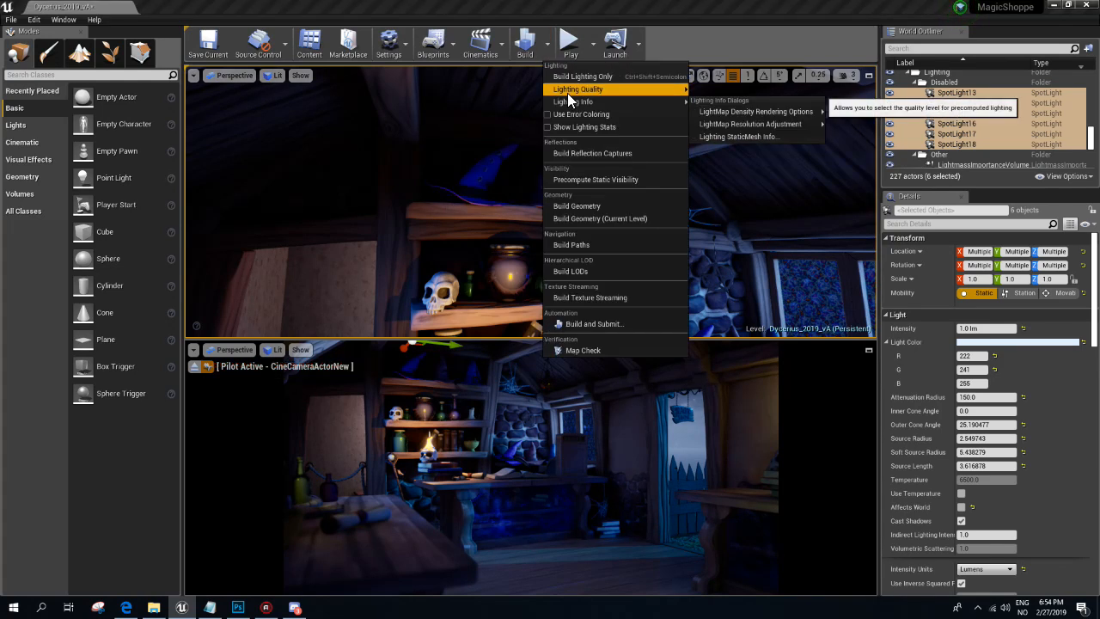
pyautogui.moveTo(673, 89)
pyautogui.click(713, 136)
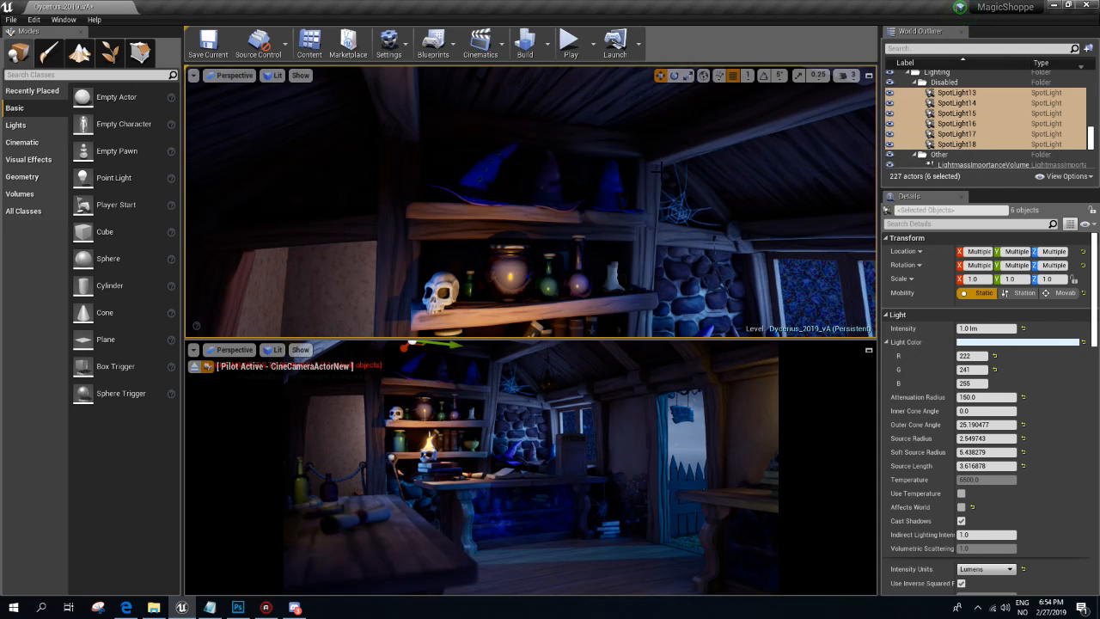
# - Place a Rect Light in front of the shelves, just below the hat shelf
pyautogui.moveTo(531, 202); pyautogui.dragTo(526, 152, button='right')
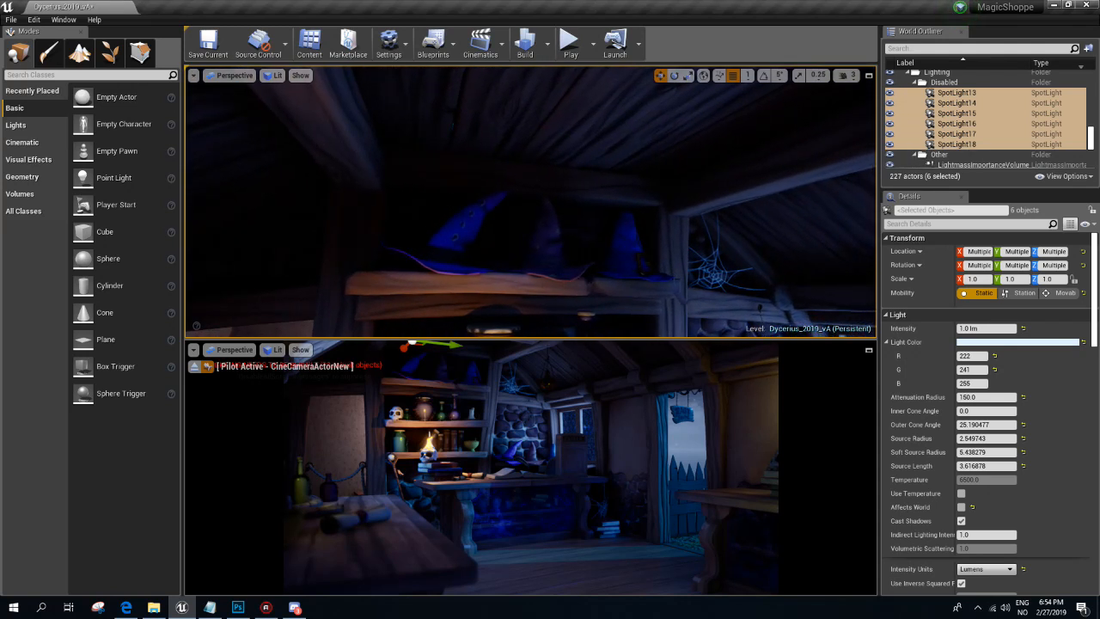
pyautogui.click(38, 130)
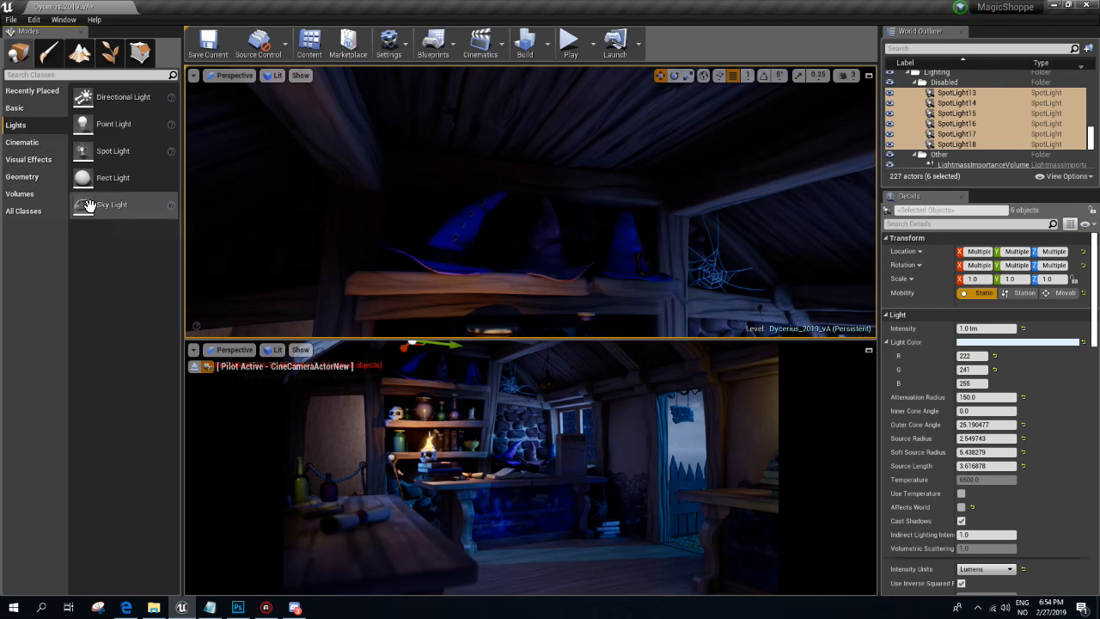
pyautogui.moveTo(107, 177); pyautogui.dragTo(361, 225)
pyautogui.moveTo(508, 228); pyautogui.dragTo(538, 238, button='right')
# - Try rotating the rect light to about -59 degrees on its Y axis and undo the rotation
pyautogui.press('e')
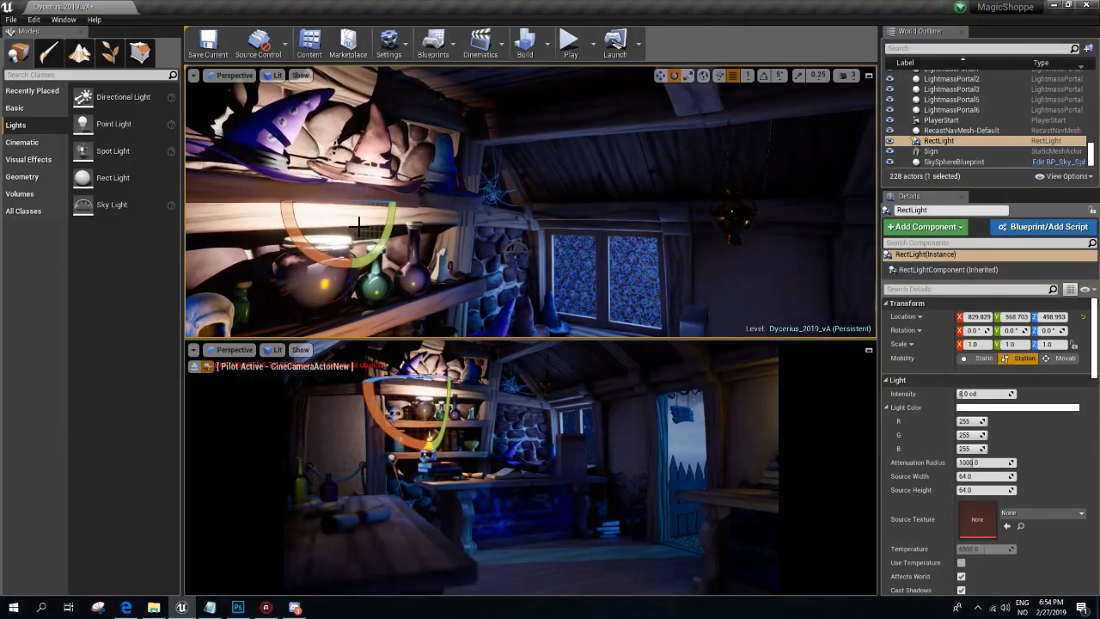
pyautogui.moveTo(360, 225); pyautogui.dragTo(495, 224)
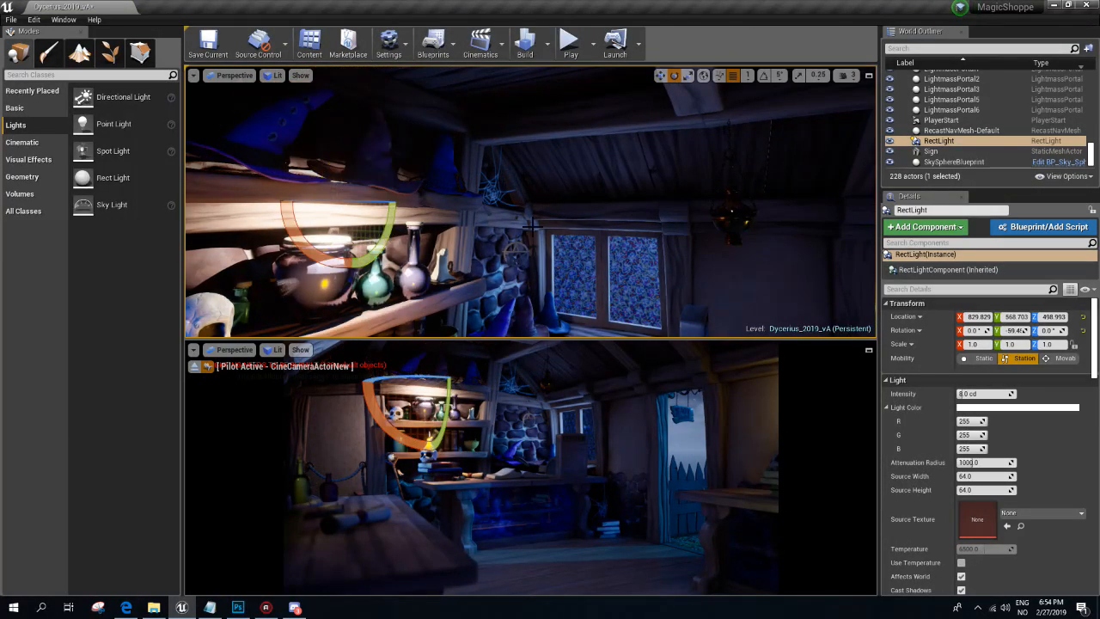
pyautogui.hotkey('ctrl', 'z')
pyautogui.moveTo(496, 222); pyautogui.dragTo(516, 225, button='right')
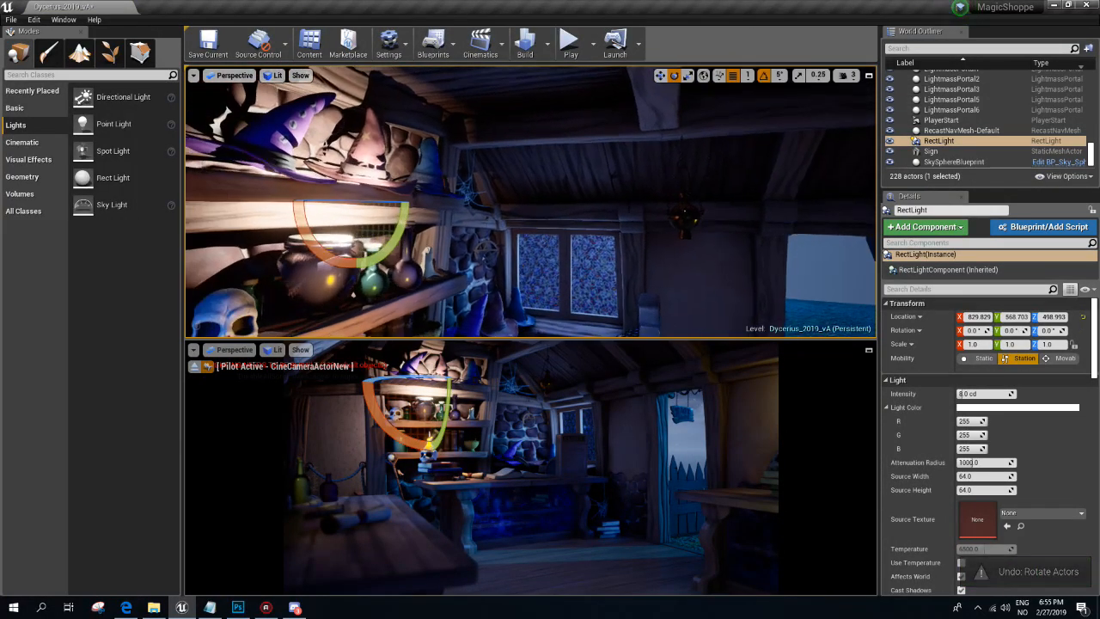
# - Rotate the rect light to -70 degrees on its Y axis and turn off game view in the upper viewport
pyautogui.moveTo(396, 232); pyautogui.dragTo(554, 232)
pyautogui.press('w')
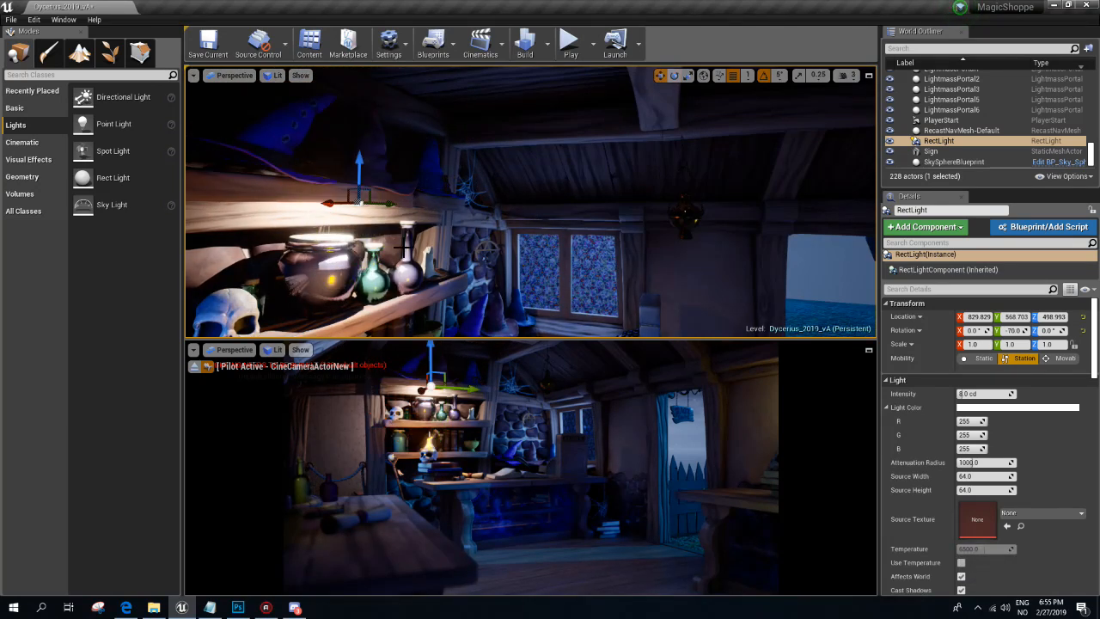
pyautogui.press('g')
pyautogui.moveTo(402, 243); pyautogui.dragTo(432, 249, button='right')
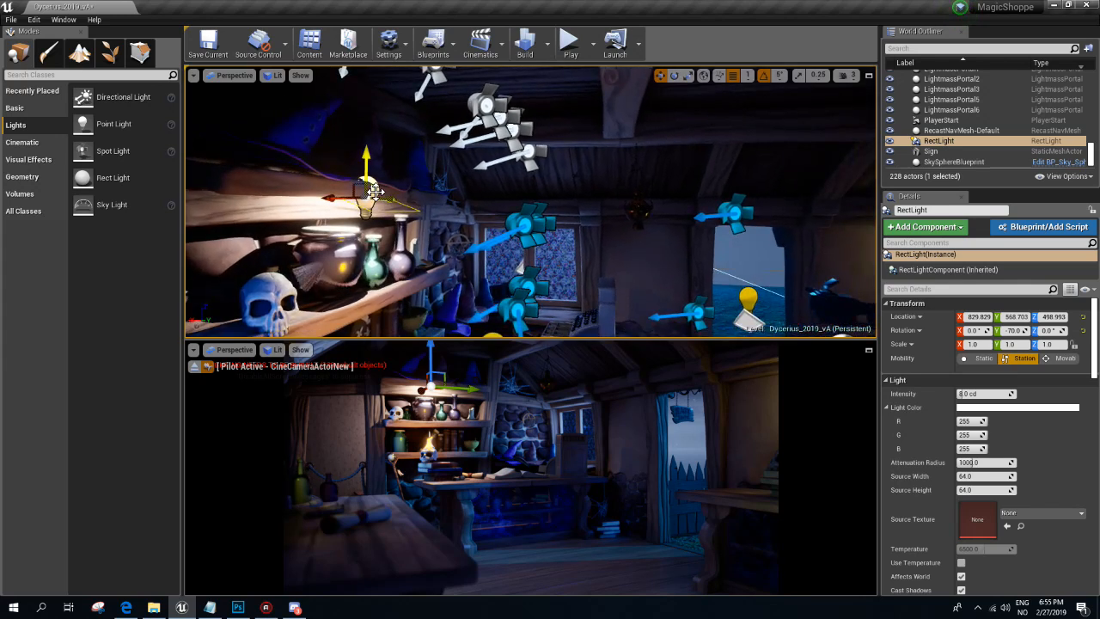
# - Rotate the rect light to about -5 degrees on Y and move it to about X 681, Z 507 near the hat shelf
pyautogui.moveTo(368, 187); pyautogui.dragTo(560, 190)
pyautogui.moveTo(603, 189); pyautogui.dragTo(608, 161, button='right')
pyautogui.moveTo(594, 199); pyautogui.dragTo(599, 137)
pyautogui.press('w')
pyautogui.moveTo(538, 203)
pyautogui.mouseDown(button='right')
pyautogui.moveTo(455, 225)
pyautogui.moveTo(538, 202)
pyautogui.mouseUp(button='right')
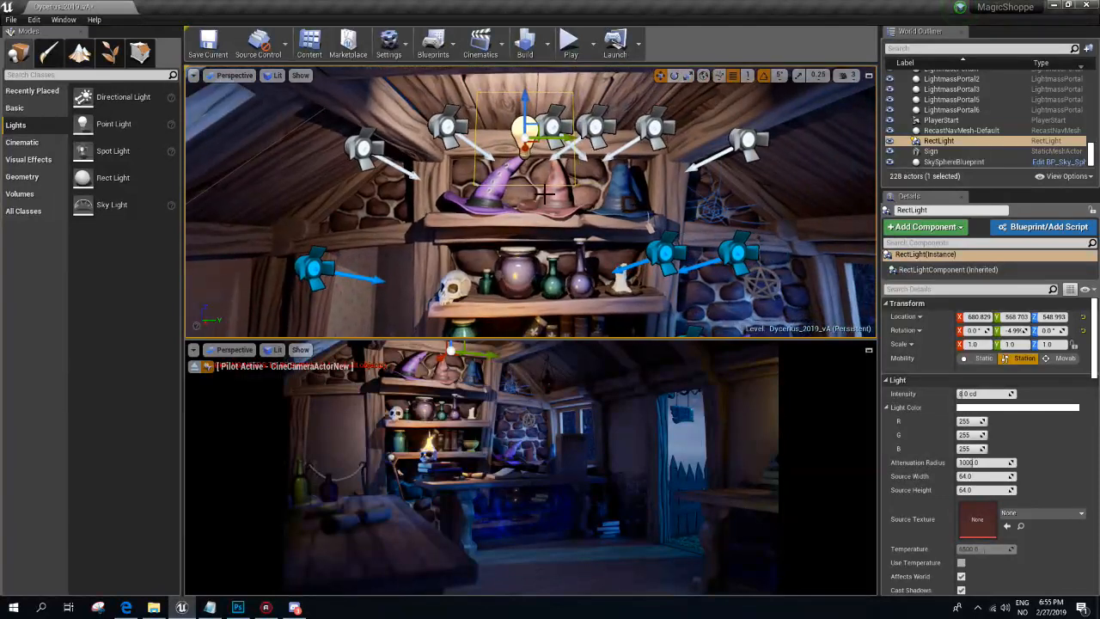
pyautogui.moveTo(549, 249); pyautogui.dragTo(589, 206, button='right')
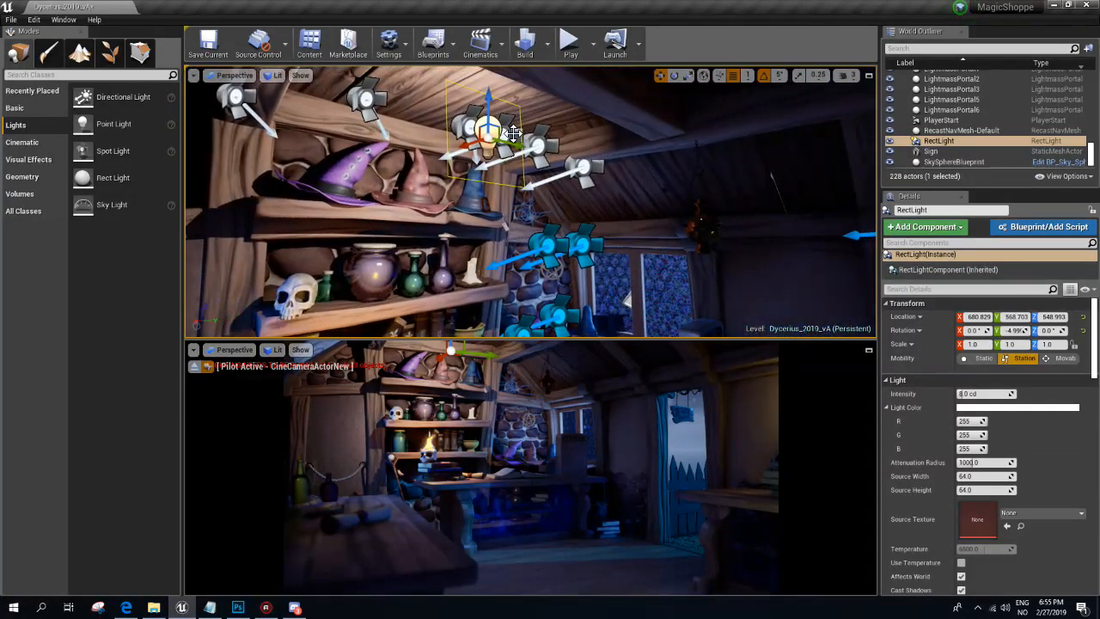
pyautogui.moveTo(496, 102); pyautogui.dragTo(496, 161)
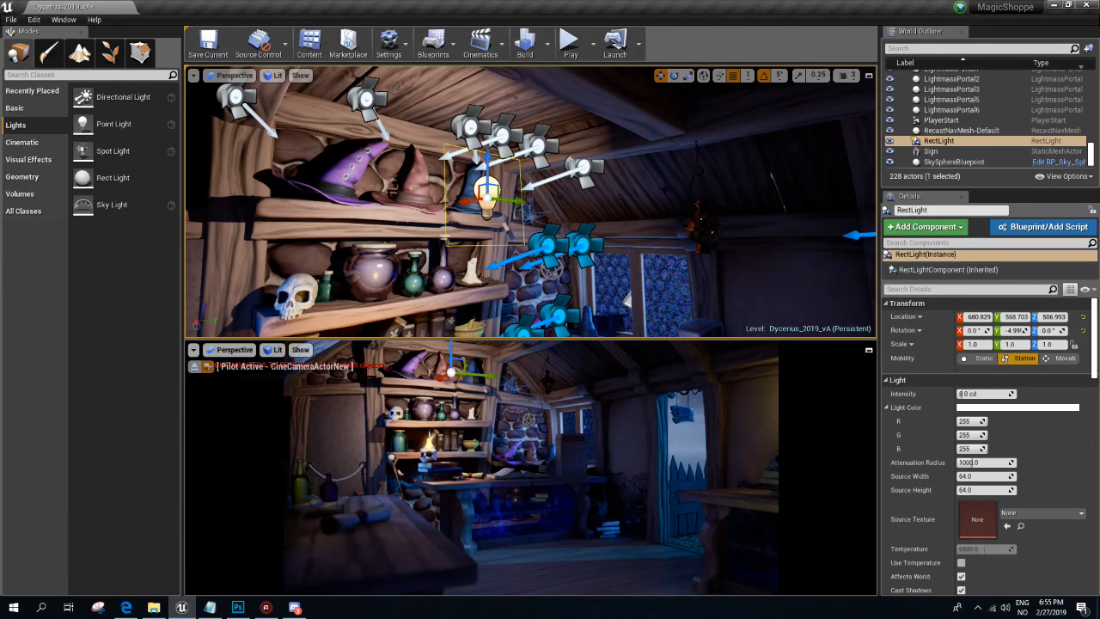
# - Set the rect light's intensity to 0.5 cd
pyautogui.click(969, 394)
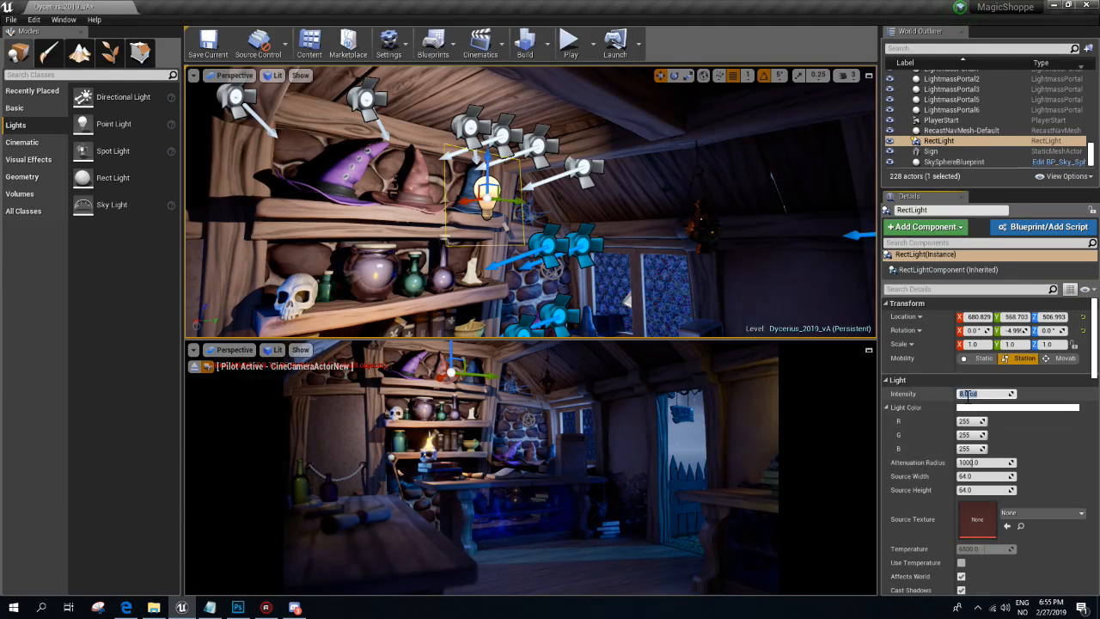
pyautogui.write('1')
pyautogui.press('Return')
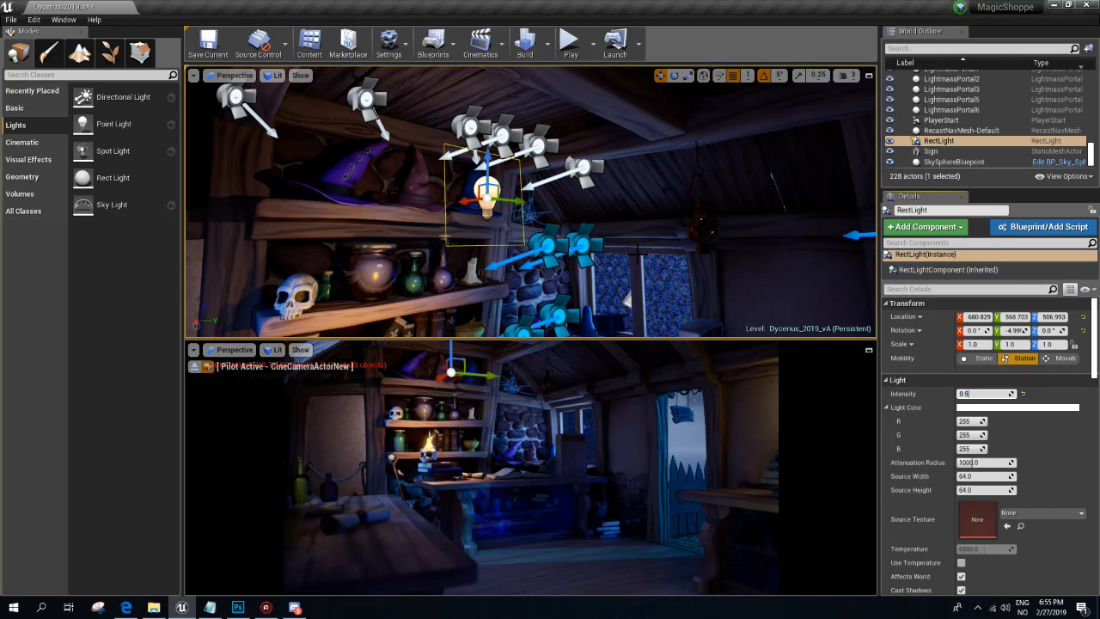
pyautogui.write('5')
pyautogui.press('Return')
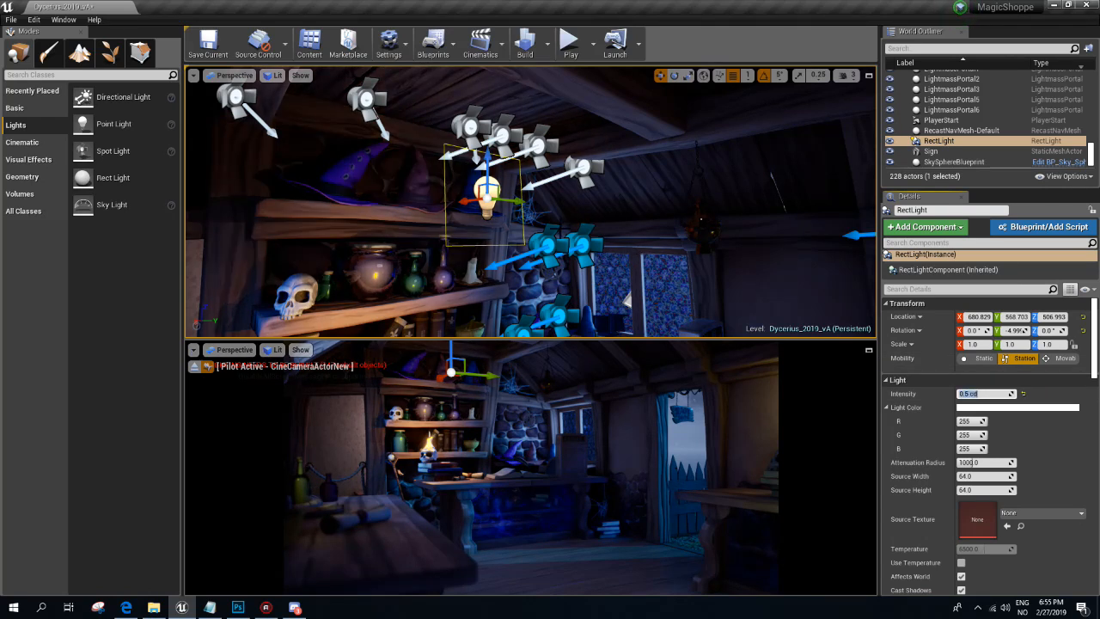
# - Move the rect light away from the shelves to about X 639 and set its source width and height to 256
pyautogui.moveTo(483, 204); pyautogui.dragTo(514, 171)
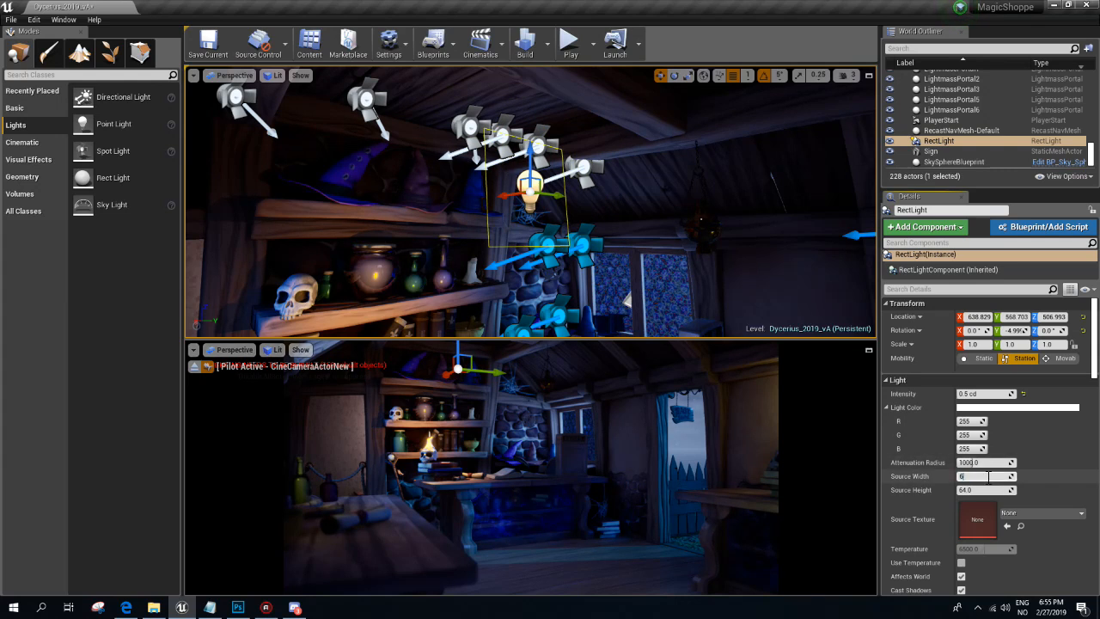
pyautogui.press('Return')
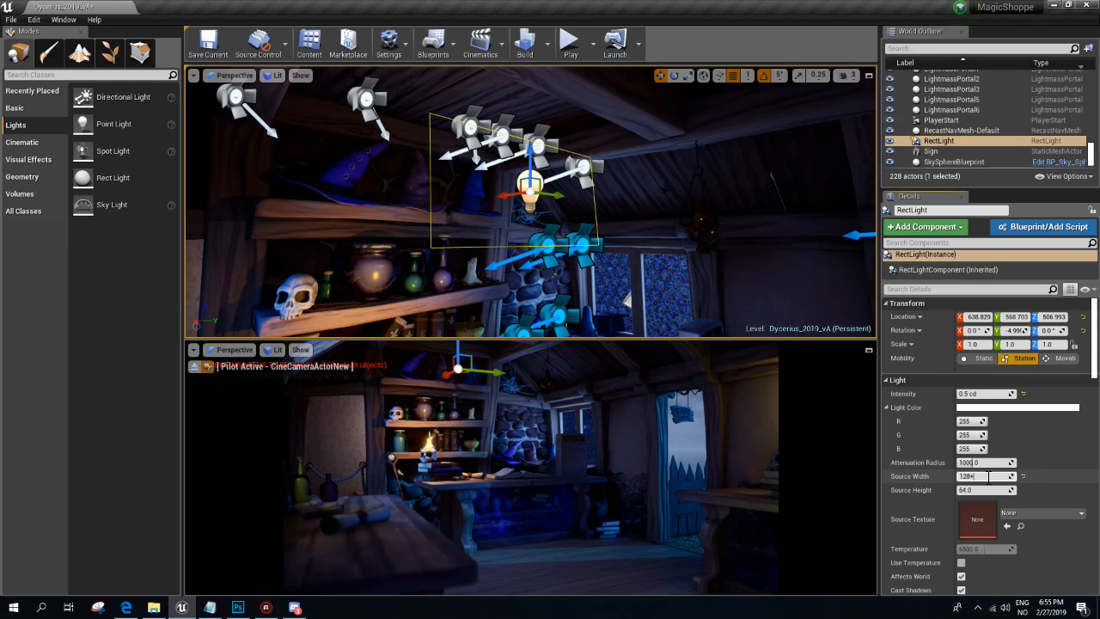
pyautogui.write('128+128')
pyautogui.press('Return')
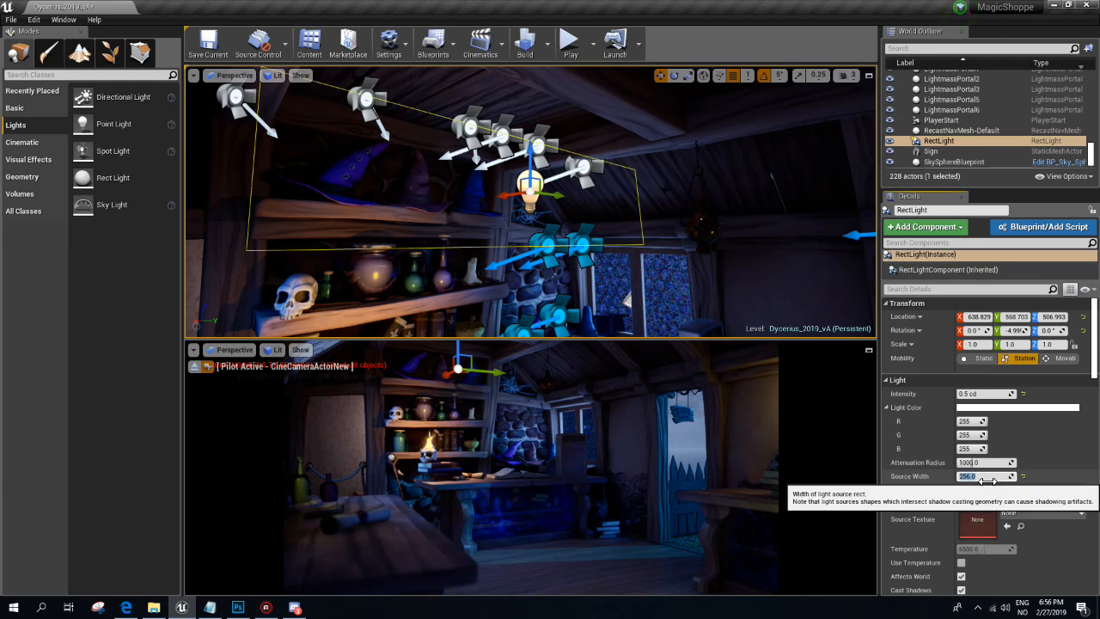
pyautogui.click(989, 488)
pyautogui.write('256')
pyautogui.press('Return')
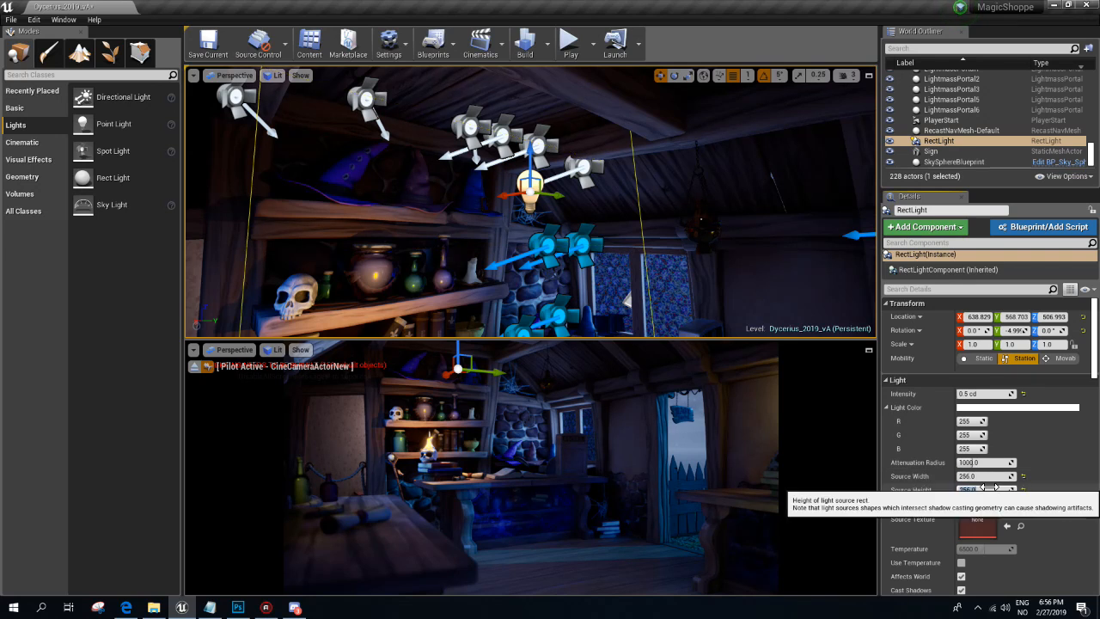
# - Lower the rect light to about Z 436 and set its source width and height to 128
pyautogui.moveTo(550, 206); pyautogui.dragTo(506, 206, button='right')
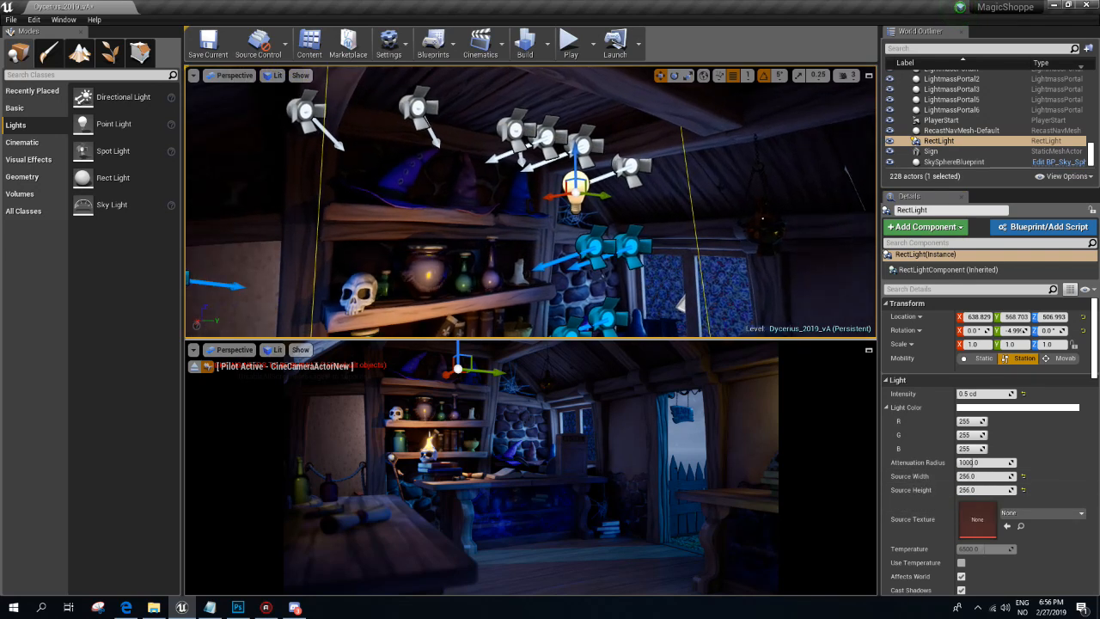
pyautogui.moveTo(577, 161); pyautogui.dragTo(577, 312)
pyautogui.press('f')
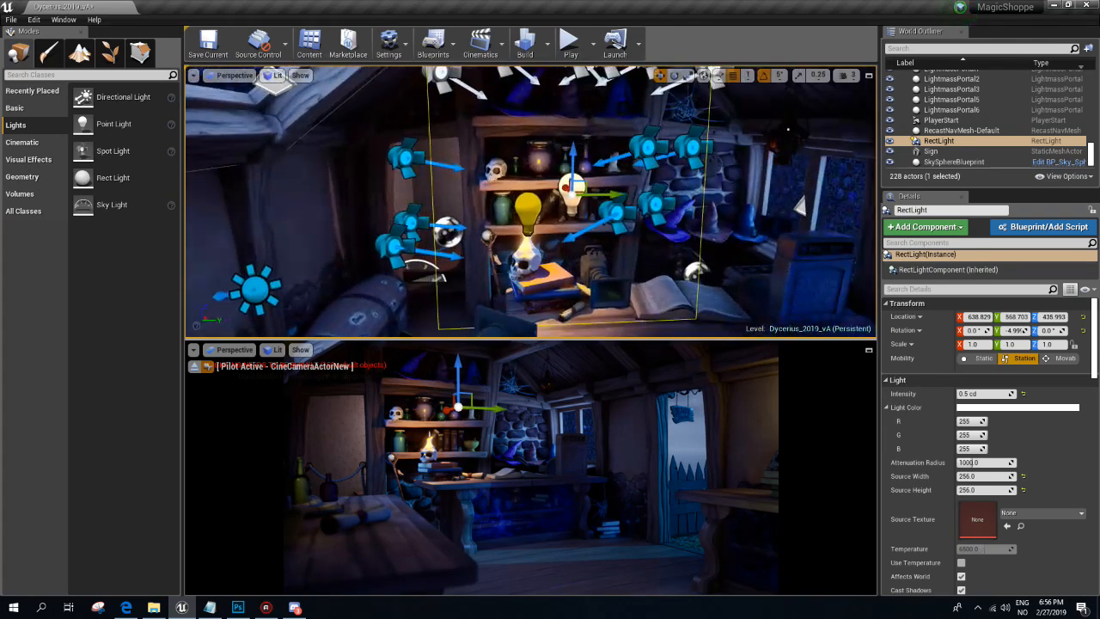
pyautogui.click(971, 476)
pyautogui.write('128')
pyautogui.press('Tab')
pyautogui.press('Return')
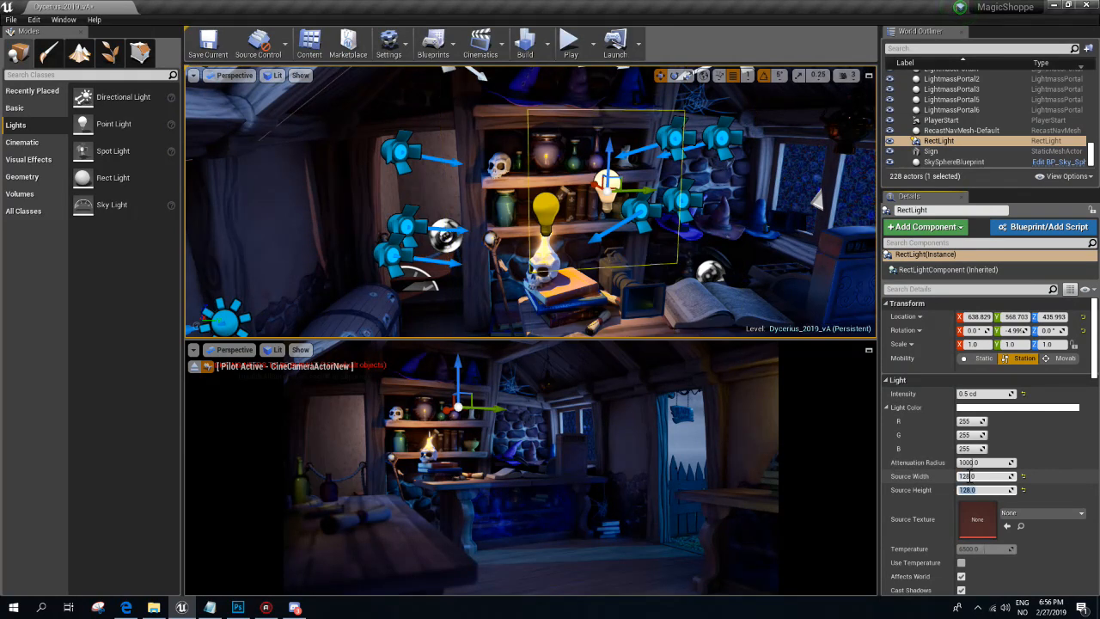
# - Raise the rect light to about Z 472 and shift it sideways to about Y 652
pyautogui.moveTo(629, 261); pyautogui.dragTo(666, 250, button='right')
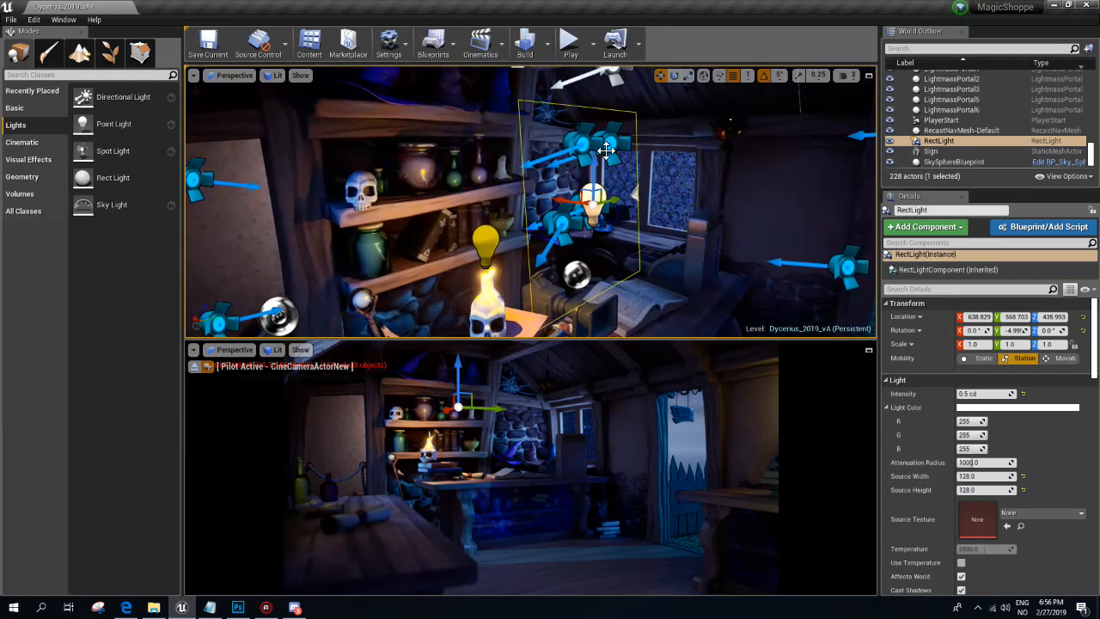
pyautogui.moveTo(597, 166); pyautogui.dragTo(597, 108)
pyautogui.moveTo(597, 108); pyautogui.dragTo(563, 81, button='right')
pyautogui.moveTo(503, 230); pyautogui.dragTo(638, 208)
pyautogui.moveTo(638, 208); pyautogui.dragTo(609, 213, button='right')
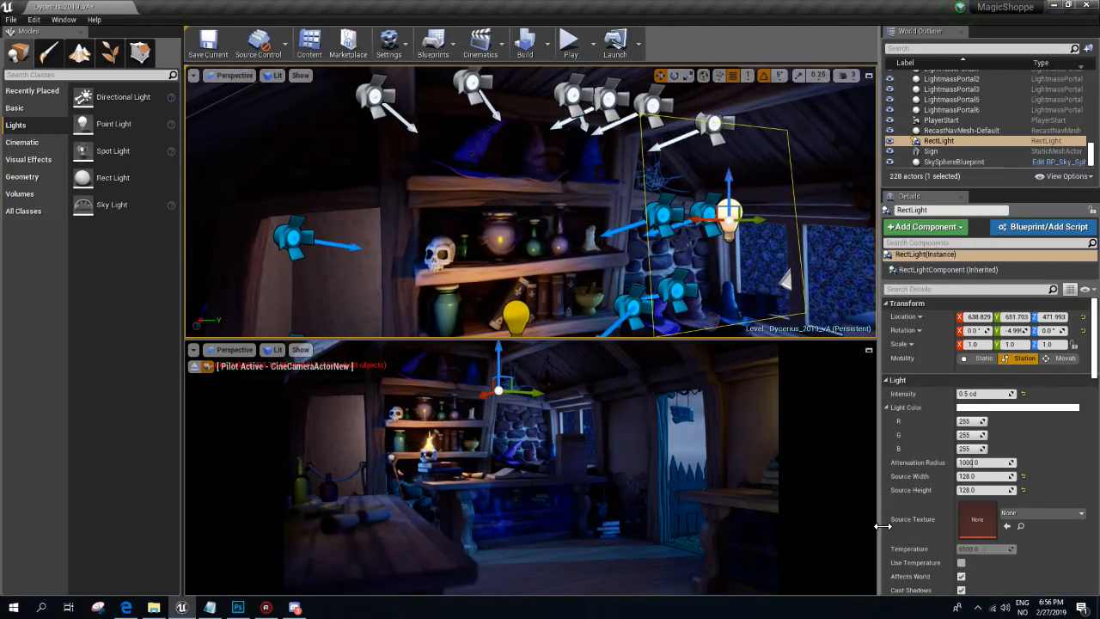
# - Set the rect light's volumetric scattering intensity to 0
pyautogui.scroll(-4, 965, 562)
pyautogui.click(965, 545)
pyautogui.write('0')
pyautogui.press('Return')
# - Shift the rect light back along Y in front of the shelves and pull it slightly away from them along X
pyautogui.moveTo(642, 206); pyautogui.dragTo(643, 206, button='right')
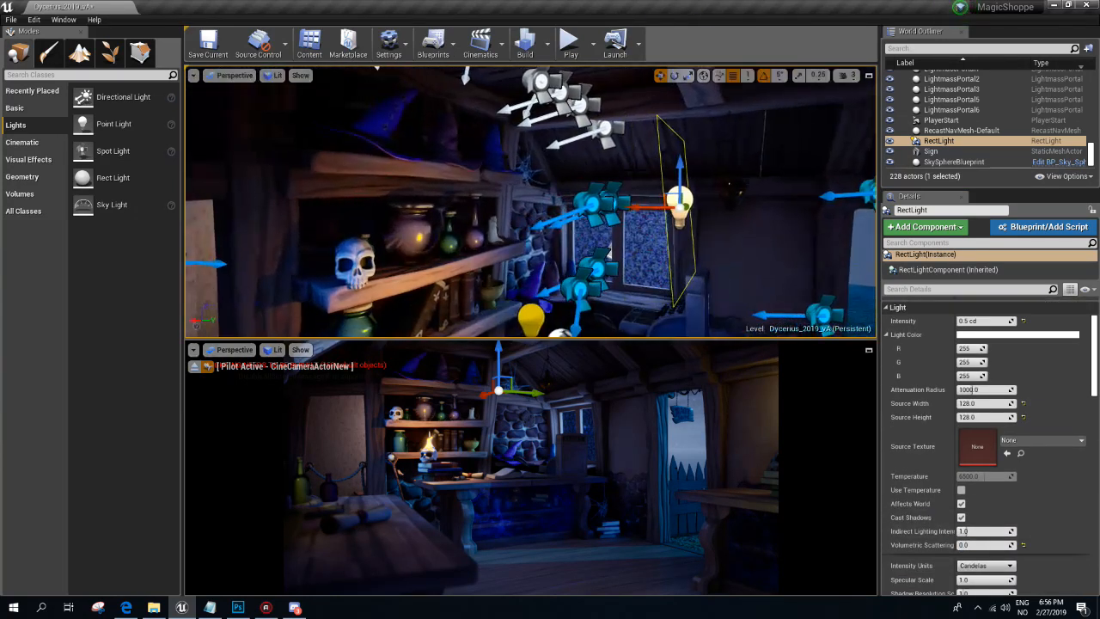
pyautogui.moveTo(642, 206)
pyautogui.mouseDown()
pyautogui.moveTo(488, 206)
pyautogui.moveTo(677, 206)
pyautogui.moveTo(482, 206)
pyautogui.moveTo(681, 206)
pyautogui.moveTo(631, 207)
pyautogui.mouseUp()
pyautogui.moveTo(526, 169)
pyautogui.mouseDown(button='right')
pyautogui.moveTo(472, 154)
pyautogui.moveTo(526, 147)
pyautogui.mouseUp(button='right')
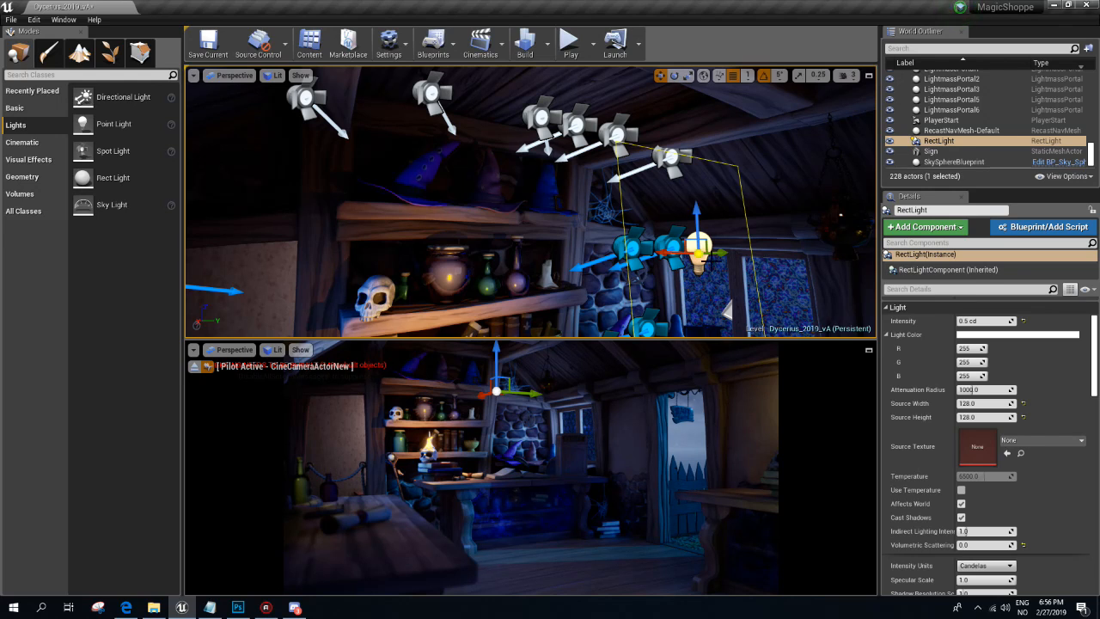
pyautogui.moveTo(719, 257); pyautogui.dragTo(647, 256)
pyautogui.moveTo(647, 256)
pyautogui.mouseDown(button='right')
pyautogui.moveTo(634, 275)
pyautogui.moveTo(653, 273)
pyautogui.moveTo(629, 268)
pyautogui.mouseUp(button='right')
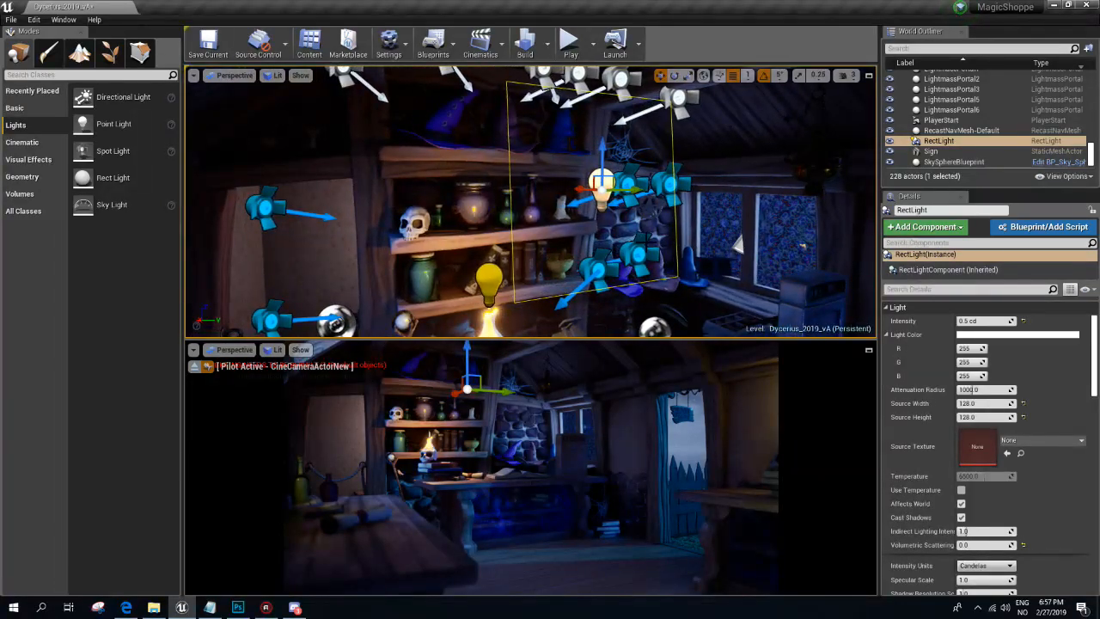
pyautogui.moveTo(533, 214); pyautogui.dragTo(579, 211, button='right')
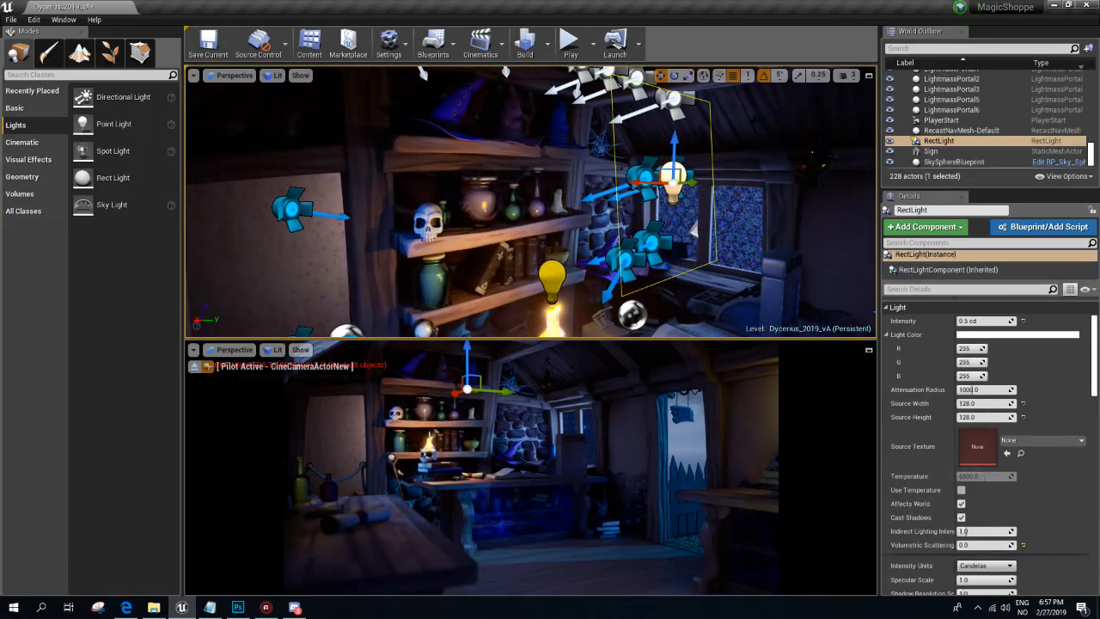
pyautogui.moveTo(640, 183); pyautogui.dragTo(660, 200)
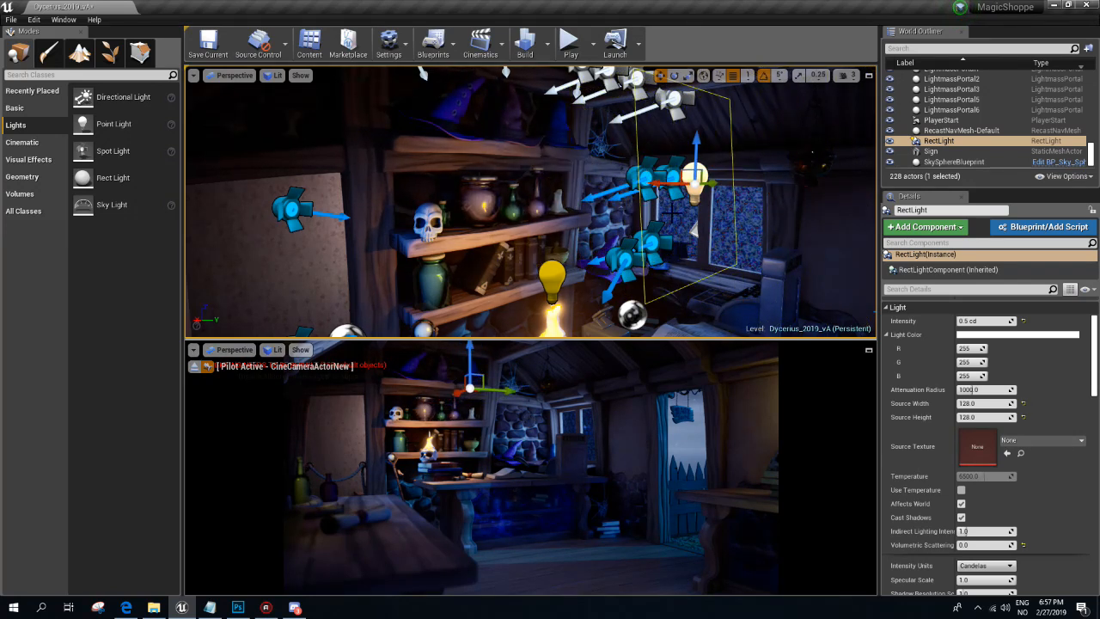
# - Reduce the rect light's attenuation radius to about 366 and set its intensity to 2 cd
pyautogui.moveTo(984, 389)
pyautogui.mouseDown()
pyautogui.moveTo(962, 389)
pyautogui.moveTo(980, 389)
pyautogui.mouseUp()
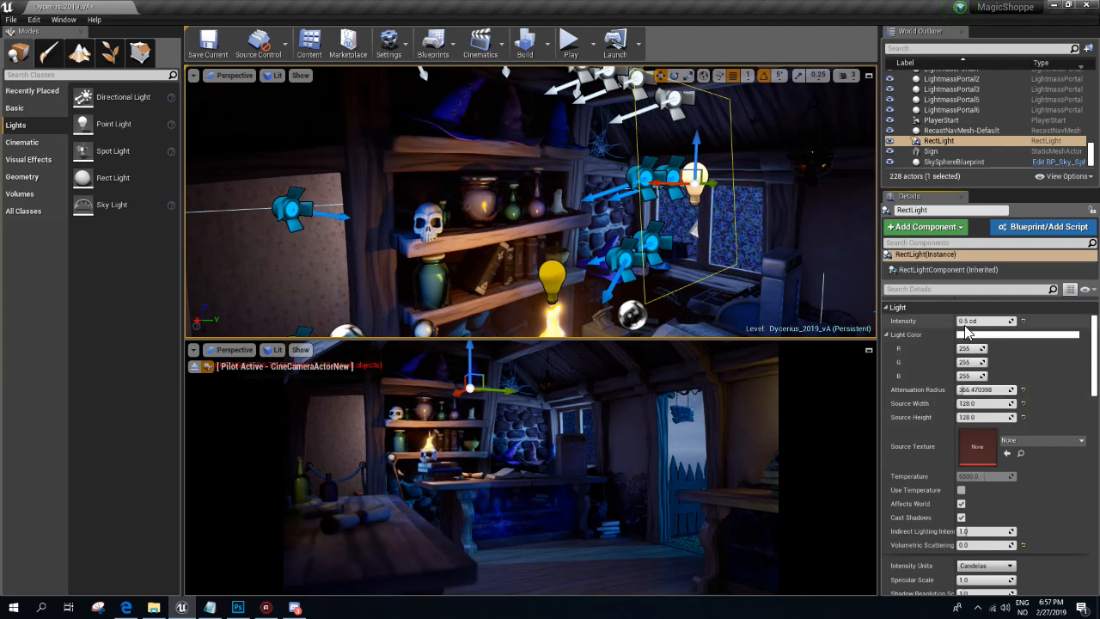
pyautogui.write('1')
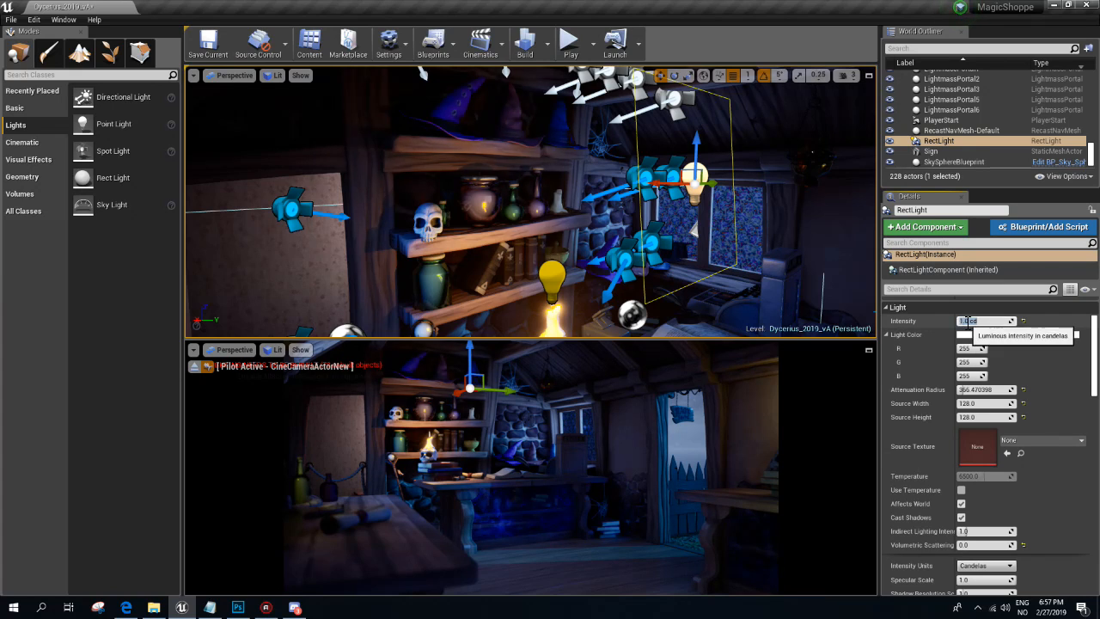
pyautogui.write('2')
pyautogui.press('Return')
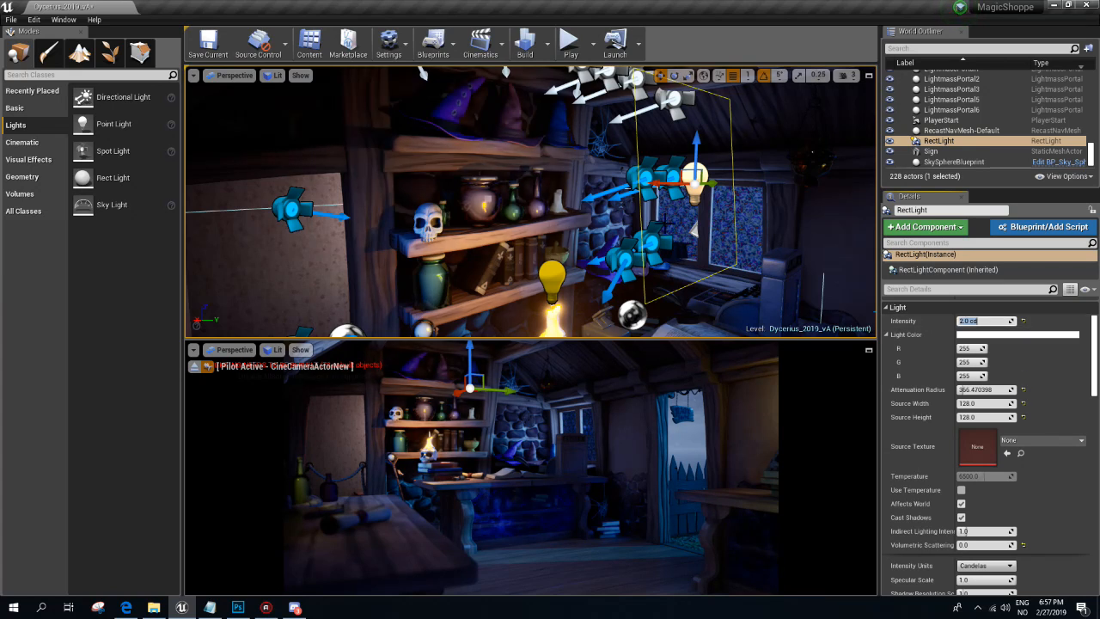
# - Move the rect light farther from the shelves and up toward the ceiling, and set its intensity to 5 cd
pyautogui.moveTo(657, 183); pyautogui.dragTo(764, 178)
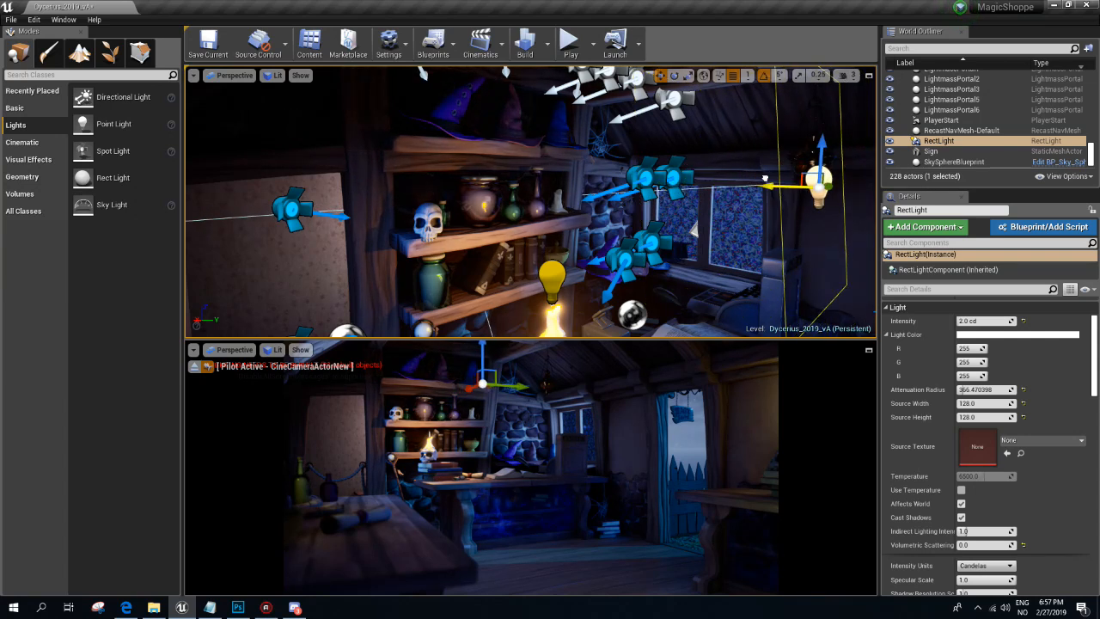
pyautogui.moveTo(820, 150); pyautogui.dragTo(828, 46)
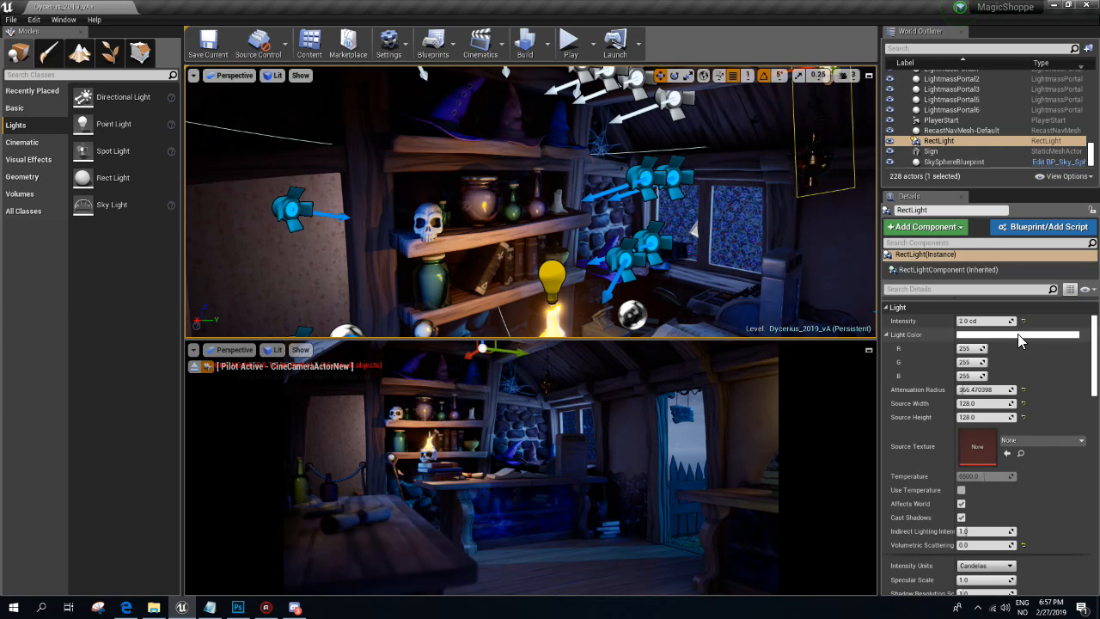
pyautogui.click(998, 320)
pyautogui.write('5')
pyautogui.press('Return')
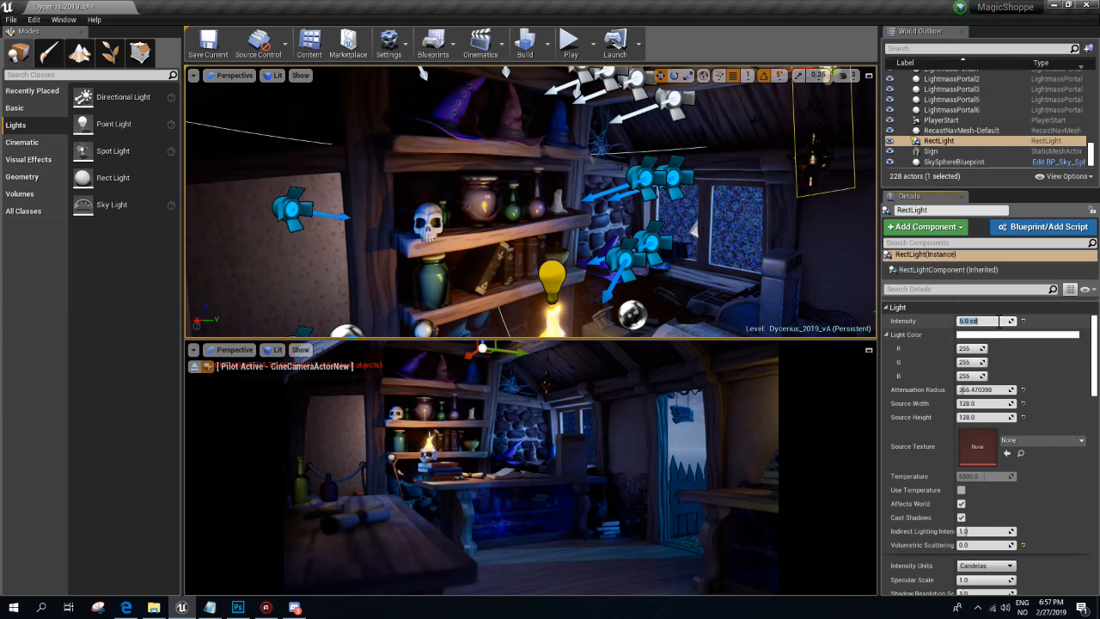
# - Bring the rect light back down in front of the shelves at potion-shelf height and turn off its shadow casting
pyautogui.moveTo(664, 100); pyautogui.dragTo(711, 77, button='right')
pyautogui.moveTo(602, 96); pyautogui.dragTo(503, 269)
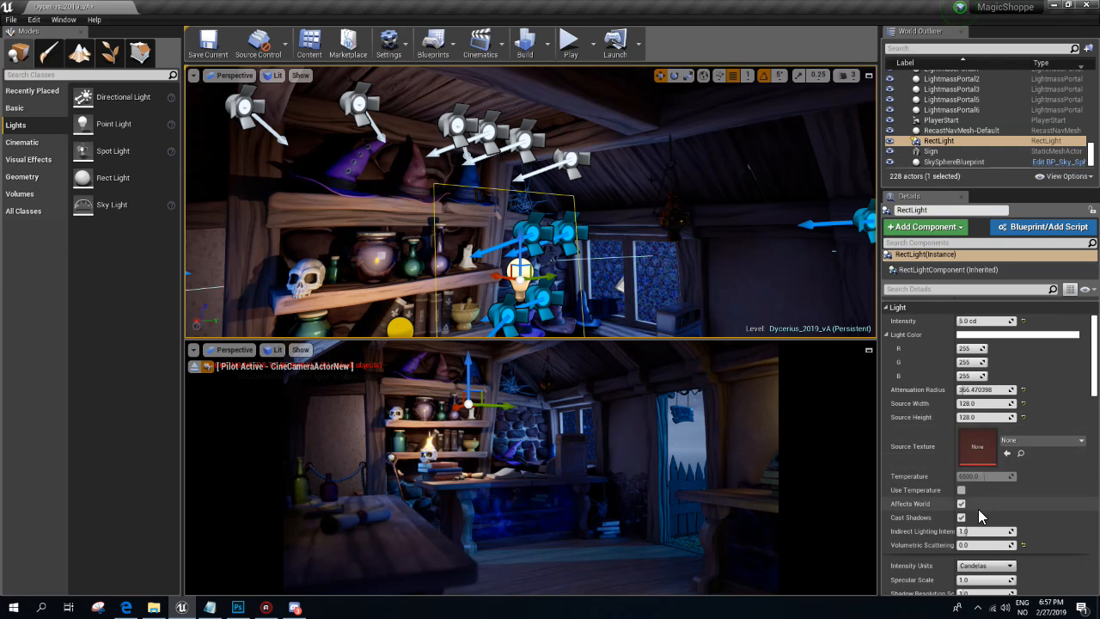
pyautogui.click(960, 517)
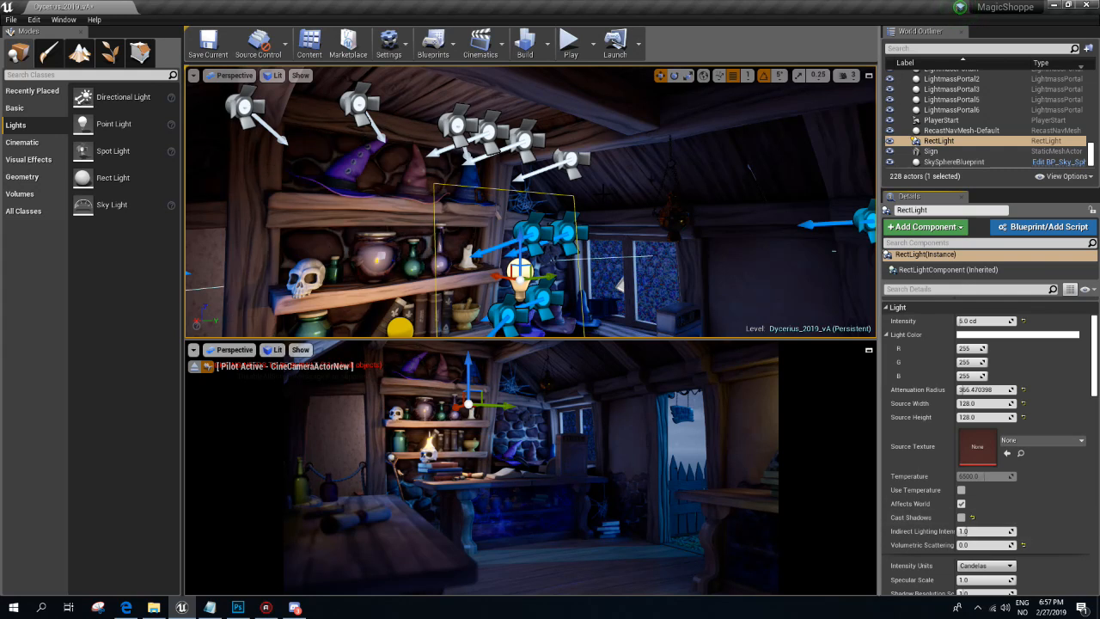
pyautogui.moveTo(520, 247); pyautogui.dragTo(519, 203)
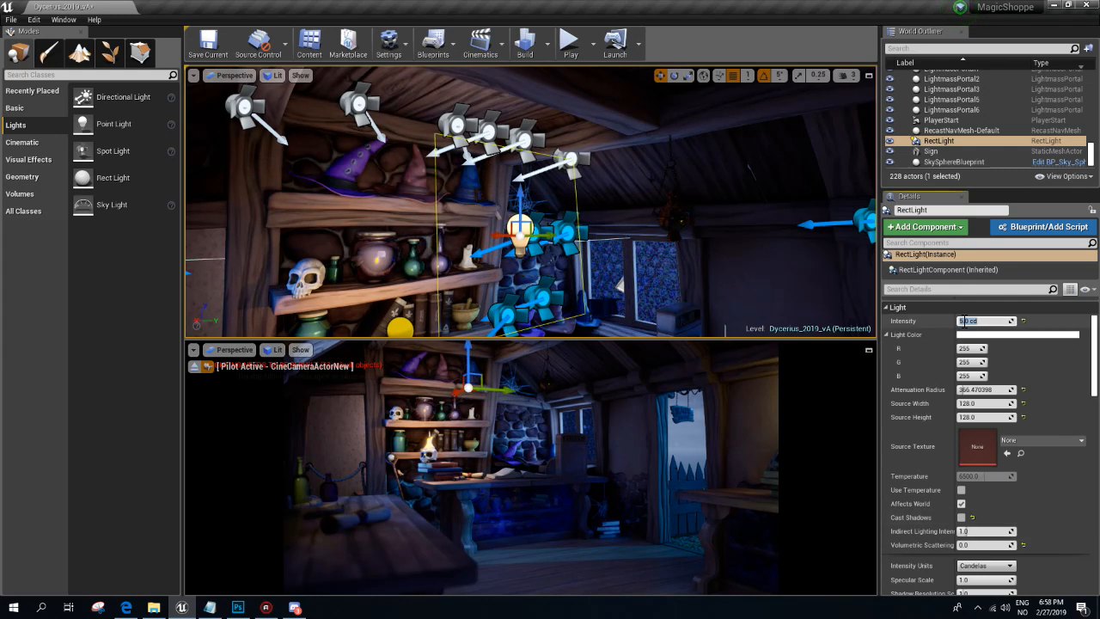
# - Set the rect light's intensity to 3 cd and its light color to pale cyan (RGB 213, 249, 255)
pyautogui.press('Return')
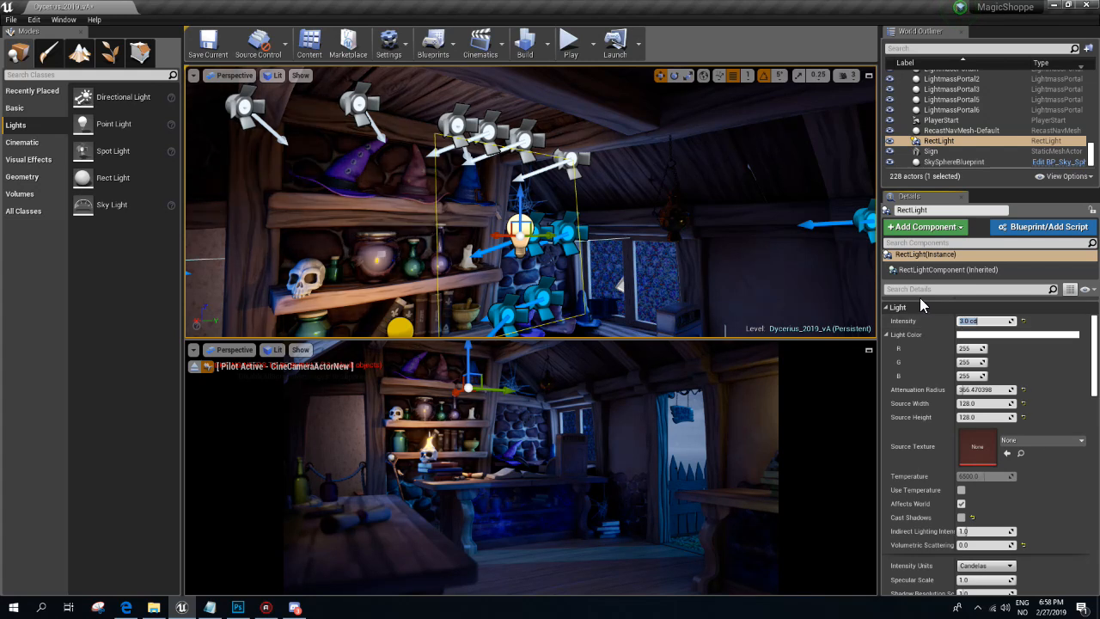
pyautogui.click(1000, 335)
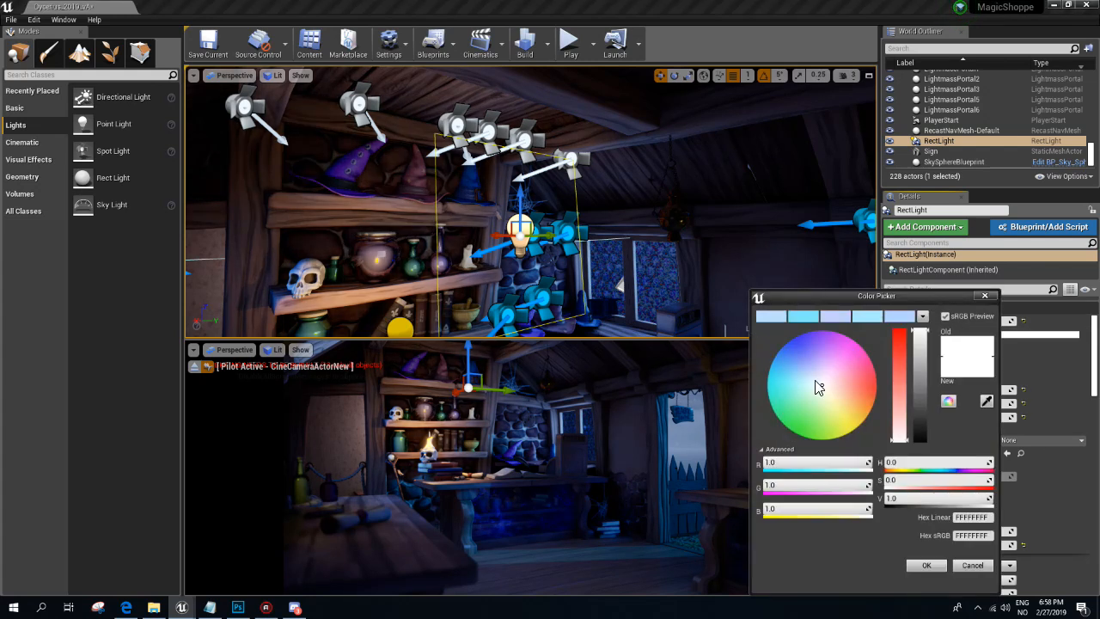
pyautogui.click(803, 381)
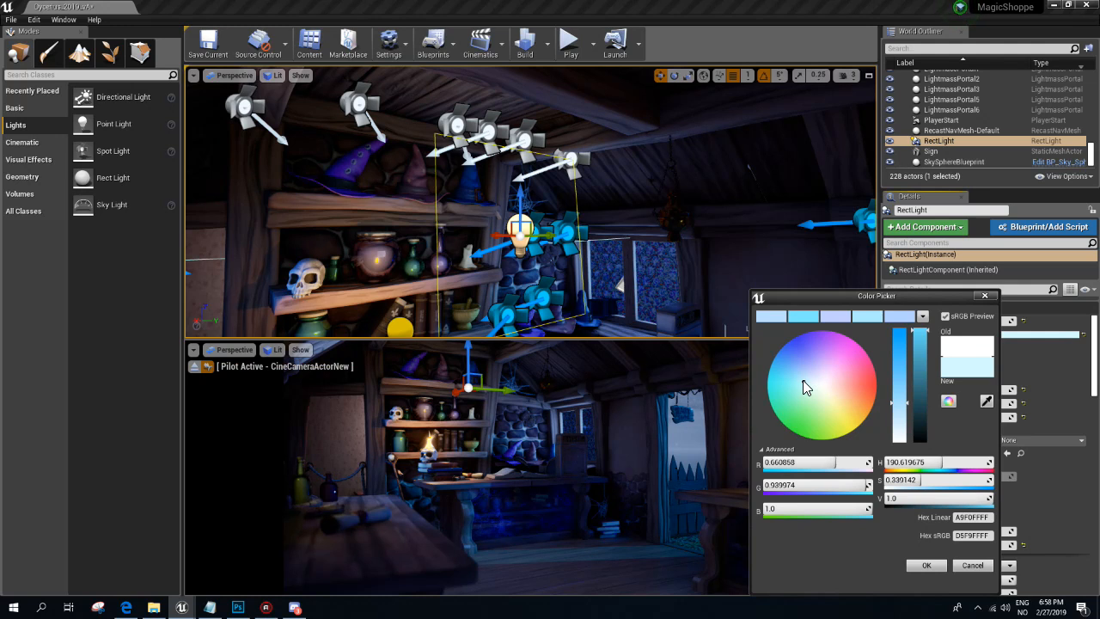
pyautogui.click(927, 565)
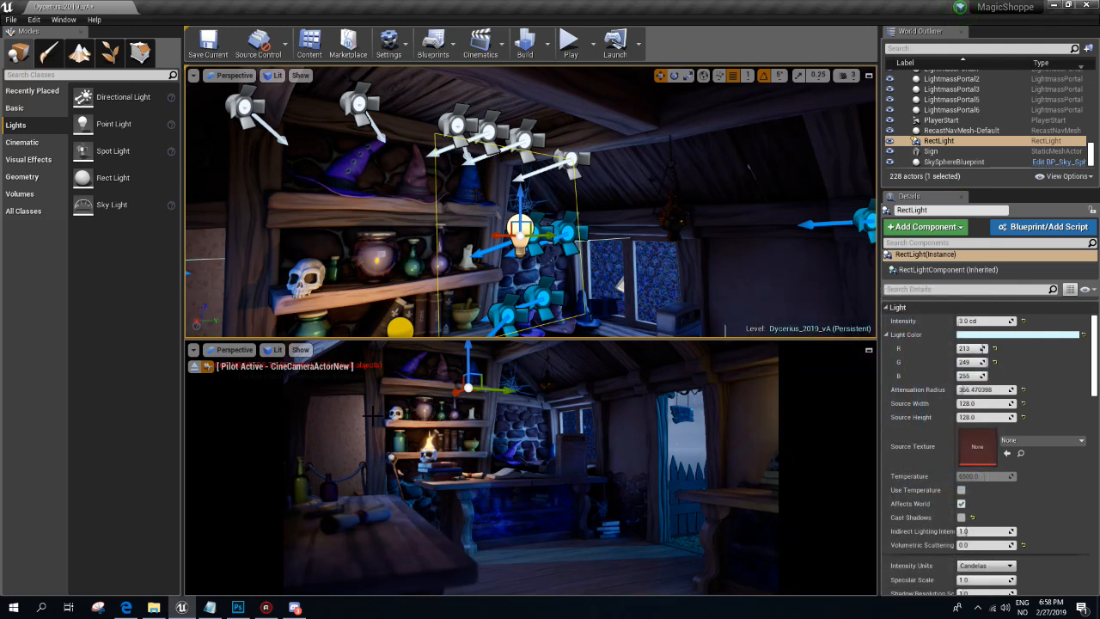
# - Set the rect light's color to a warm cream (RGB 255, 247, 222)
pyautogui.click(999, 336)
pyautogui.moveTo(852, 397); pyautogui.dragTo(830, 393)
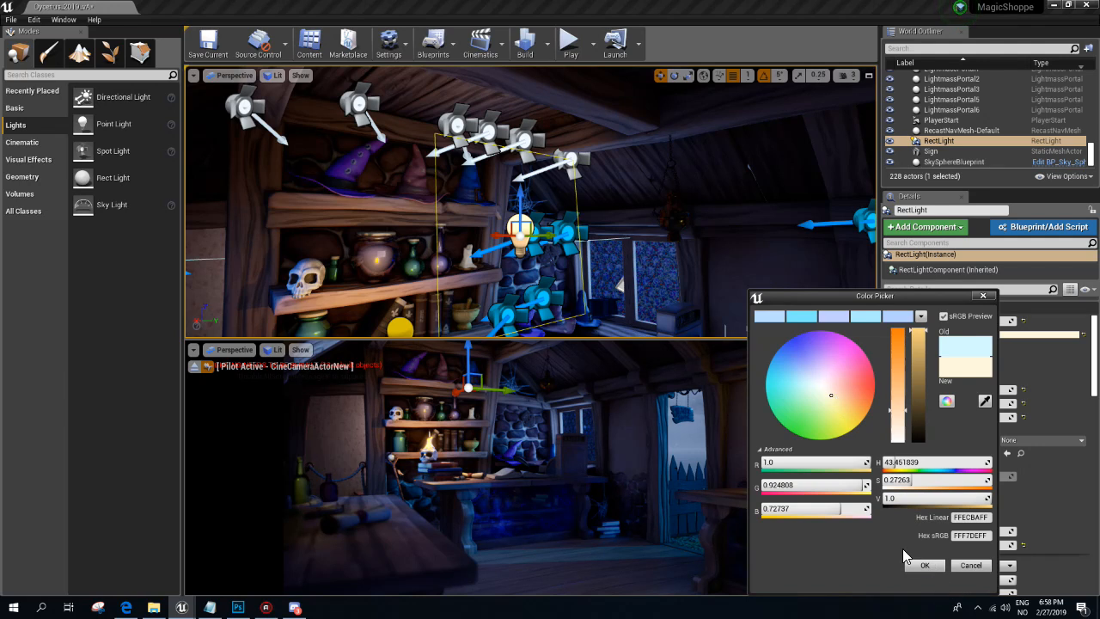
pyautogui.click(924, 564)
pyautogui.moveTo(530, 228); pyautogui.dragTo(675, 230, button='right')
pyautogui.moveTo(515, 209)
pyautogui.mouseDown()
pyautogui.moveTo(491, 211)
pyautogui.moveTo(618, 204)
pyautogui.moveTo(526, 204)
pyautogui.moveTo(501, 217)
pyautogui.moveTo(564, 215)
pyautogui.moveTo(514, 221)
pyautogui.mouseUp()
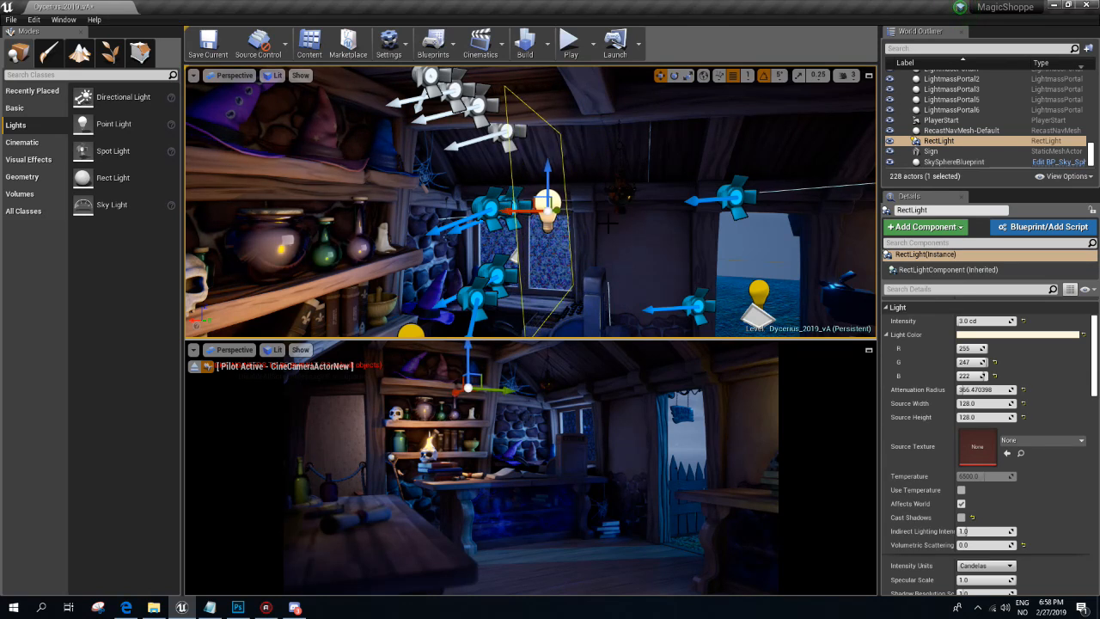
pyautogui.moveTo(830, 333); pyautogui.dragTo(816, 309, button='right')
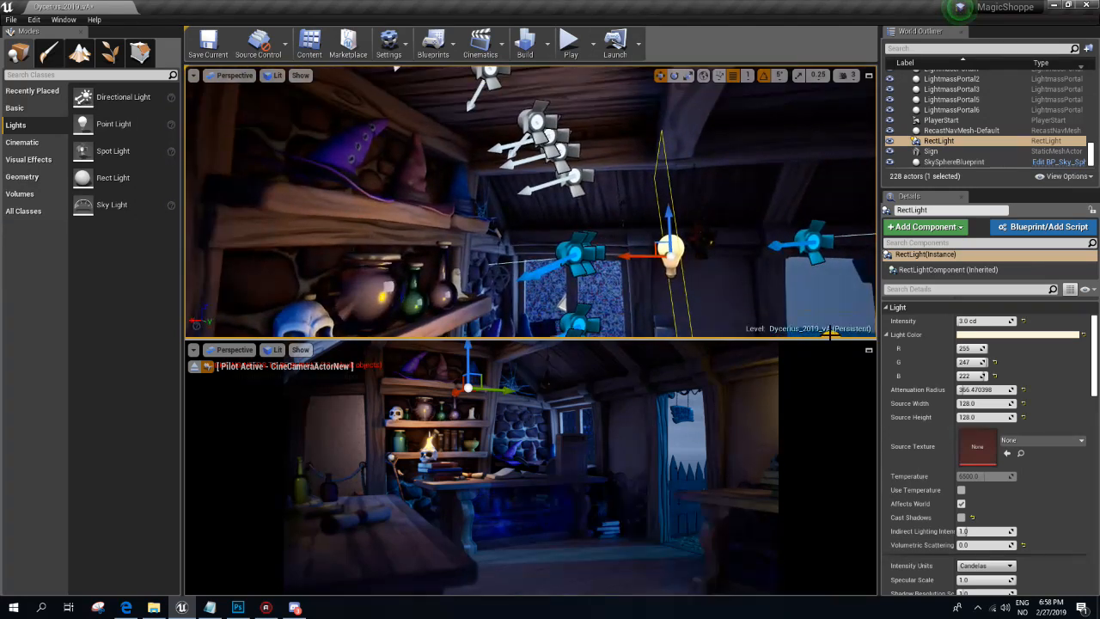
# - Toggle the rect light's Affects World setting repeatedly to compare its contribution to the shelves, leaving it disabled
pyautogui.click(962, 503)
pyautogui.click(962, 504)
pyautogui.click(961, 504)
pyautogui.click(961, 503)
pyautogui.click(961, 504)
pyautogui.click(961, 503)
pyautogui.click(961, 503)
pyautogui.click(962, 503)
pyautogui.click(961, 504)
pyautogui.click(962, 504)
pyautogui.click(962, 503)
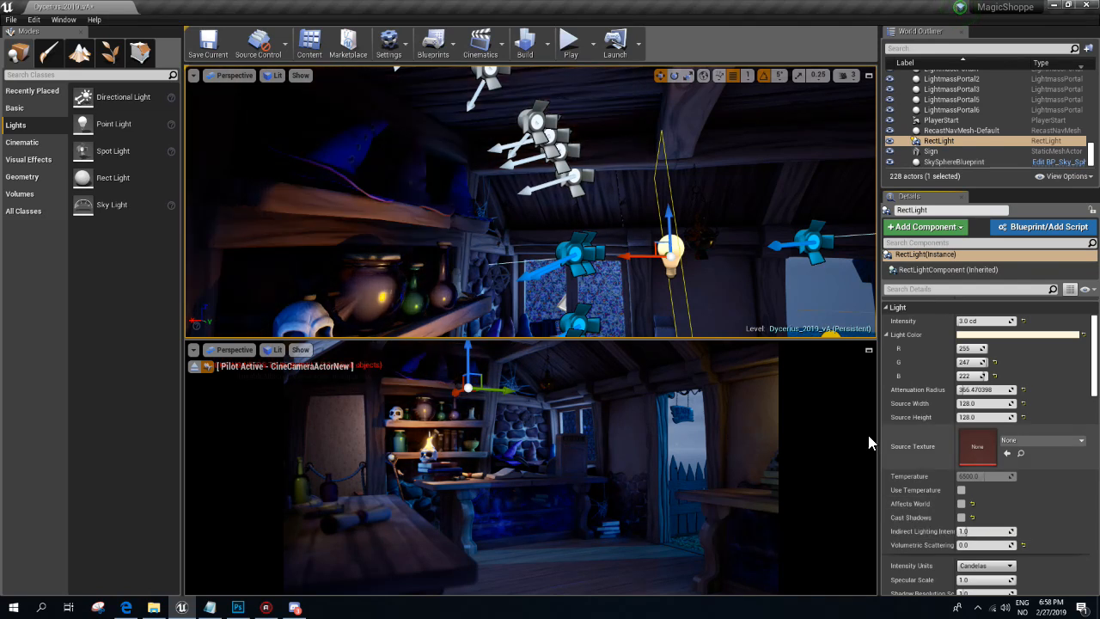
# - Compare SpotLight13 to SpotLight18 from the Disabled folder with Affects World on and off, and delete all six spotlights
pyautogui.click(574, 176)
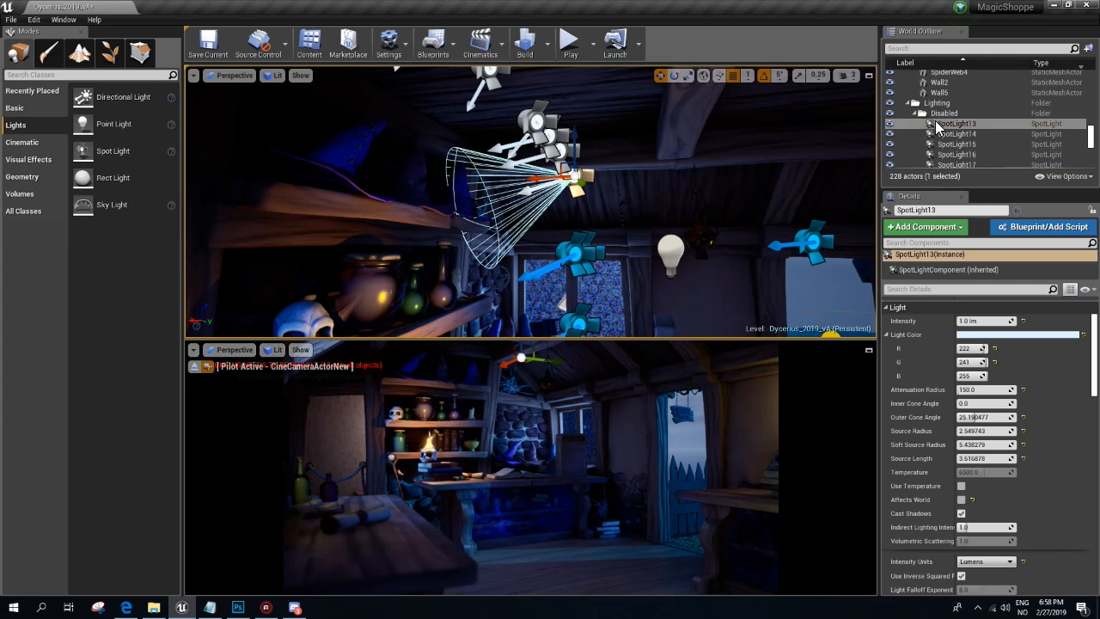
pyautogui.scroll(-2, 945, 138)
pyautogui.keyDown('shift'); pyautogui.click(956, 139); pyautogui.keyUp('shift')
pyautogui.click(960, 130)
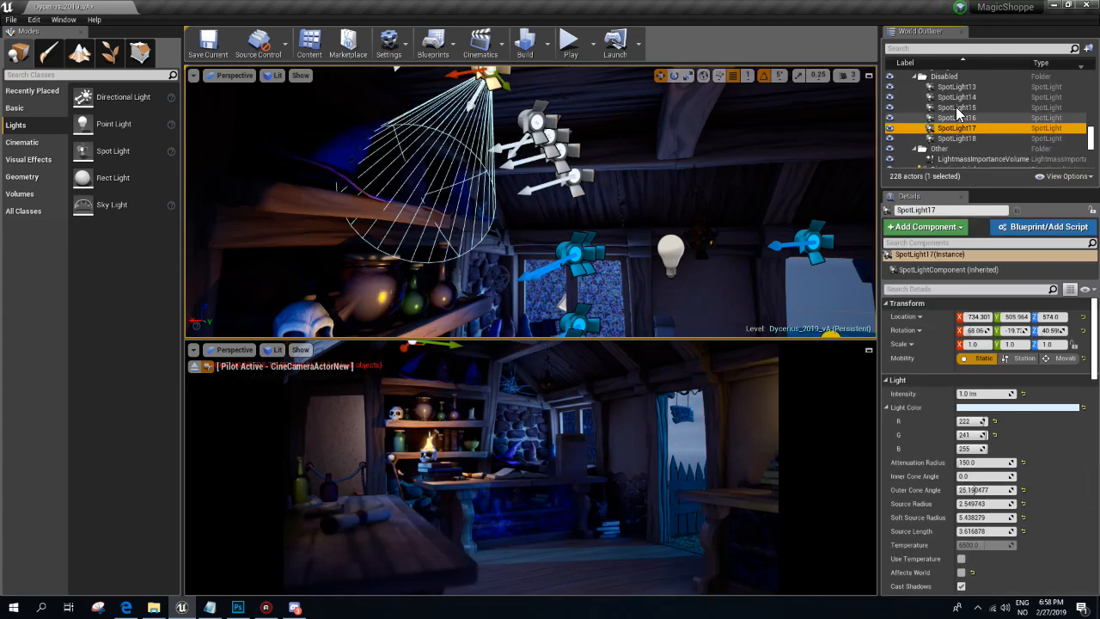
pyautogui.click(959, 87)
pyautogui.keyDown('shift'); pyautogui.click(969, 137); pyautogui.keyUp('shift')
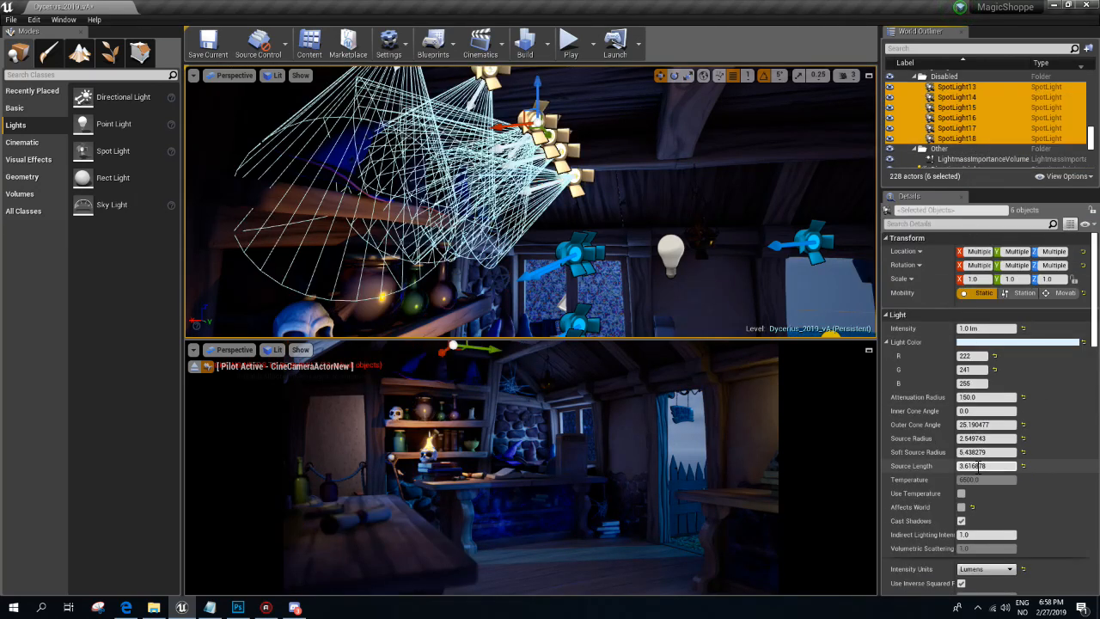
pyautogui.click(960, 507)
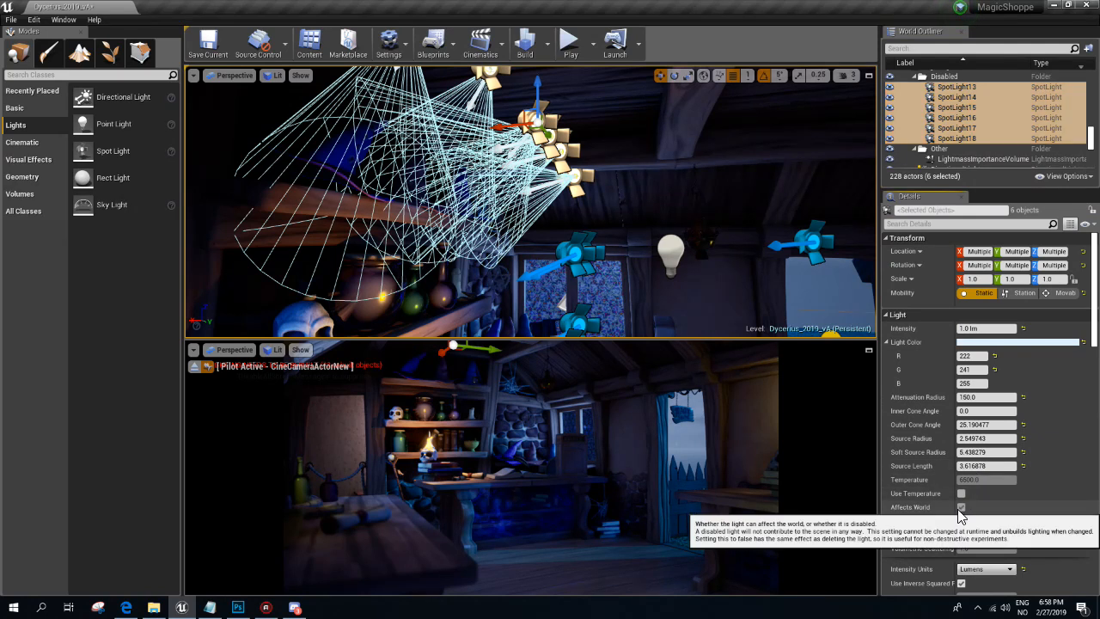
pyautogui.click(959, 509)
pyautogui.click(959, 509)
pyautogui.moveTo(662, 223); pyautogui.dragTo(631, 162, button='right')
pyautogui.press('Delete')
# - Select the rect light in front of the shelves and start a full build of the level
pyautogui.moveTo(662, 223); pyautogui.dragTo(706, 296, button='right')
pyautogui.click(548, 224)
pyautogui.moveTo(592, 69)
pyautogui.mouseDown(button='right')
pyautogui.moveTo(554, 83)
pyautogui.moveTo(592, 67)
pyautogui.mouseUp(button='right')
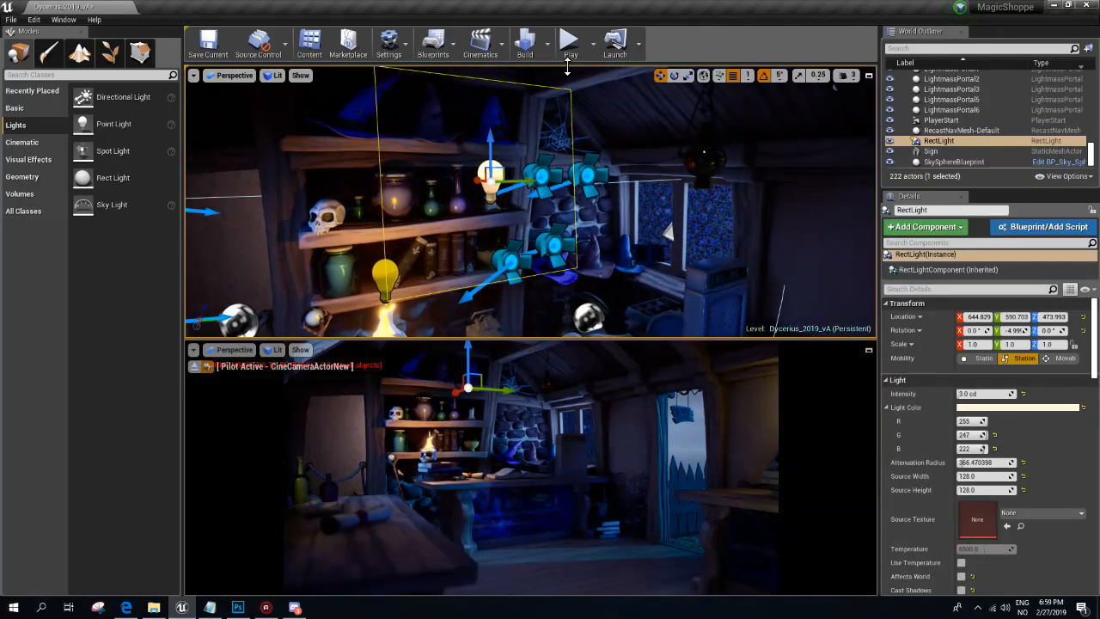
pyautogui.click(525, 43)
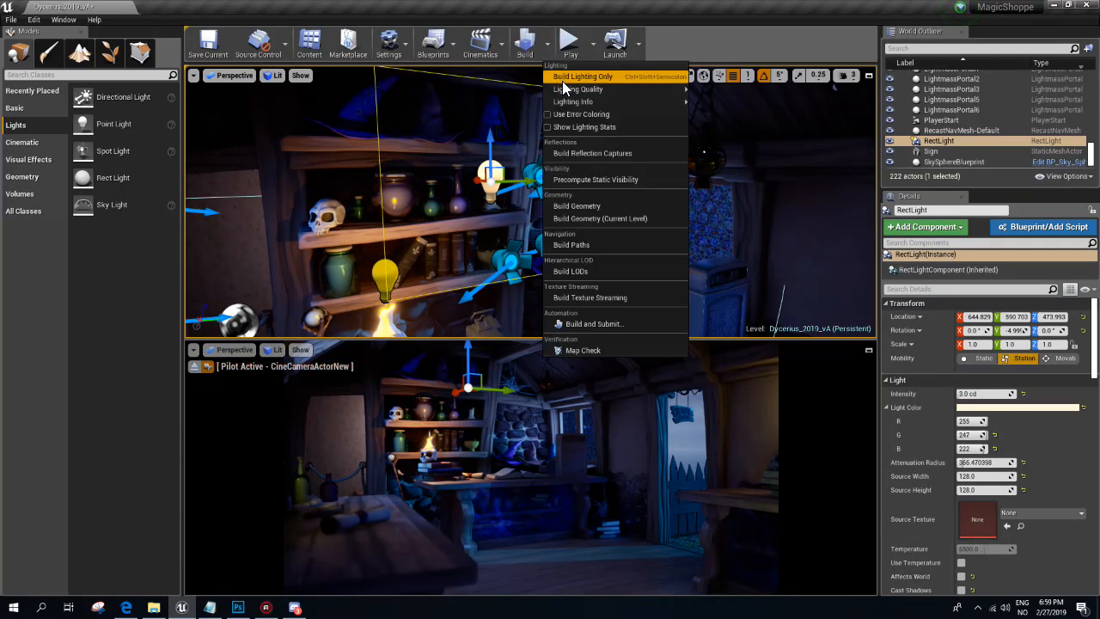
pyautogui.click(525, 55)
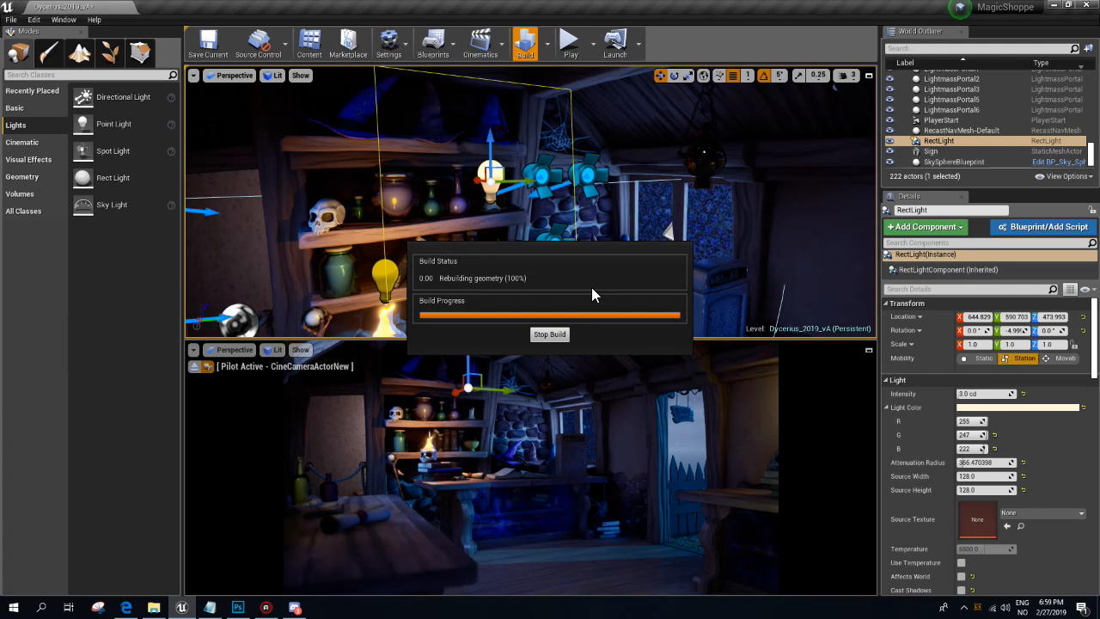
pyautogui.click(823, 132)
# - Move the rect light into the existing Lighting folder of the outliner
pyautogui.moveTo(562, 191); pyautogui.dragTo(587, 191, button='right')
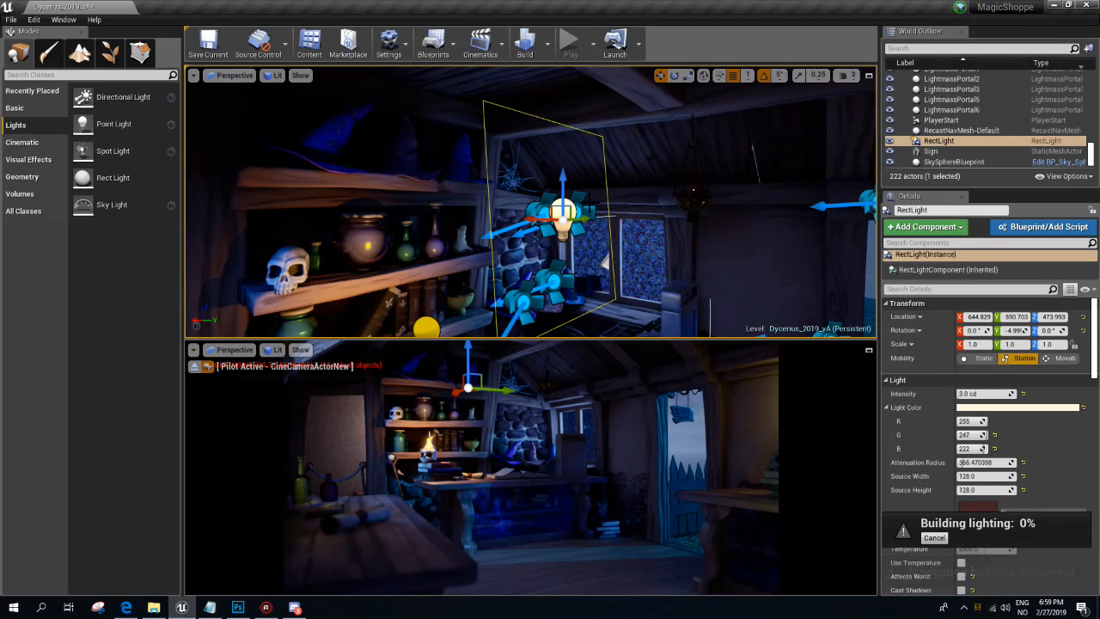
pyautogui.rightClick(975, 139)
pyautogui.moveTo(1017, 369)
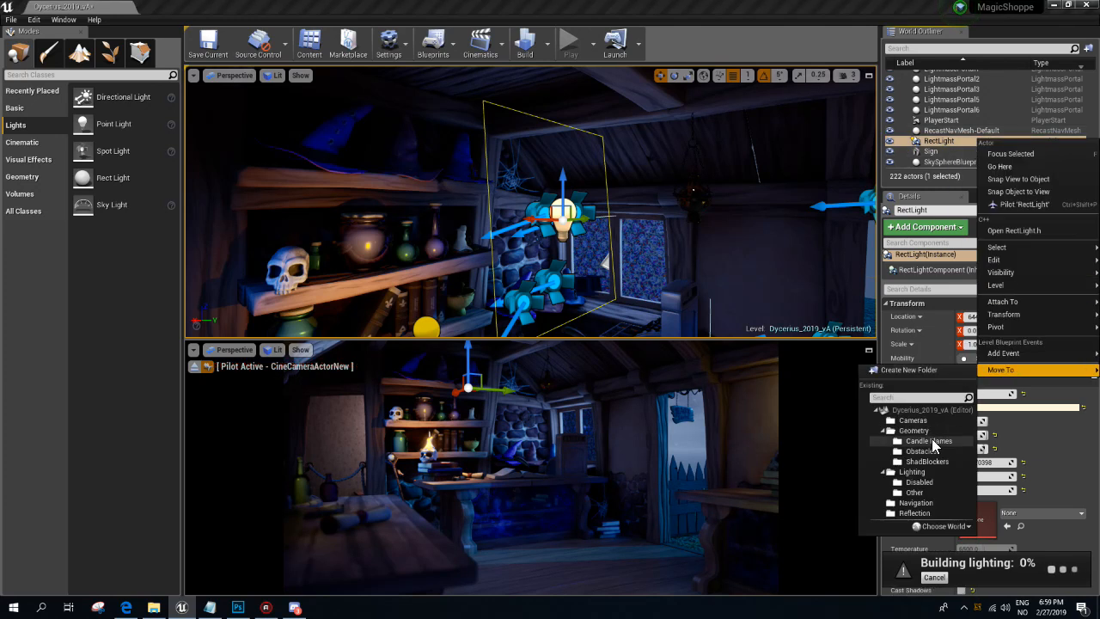
pyautogui.click(919, 482)
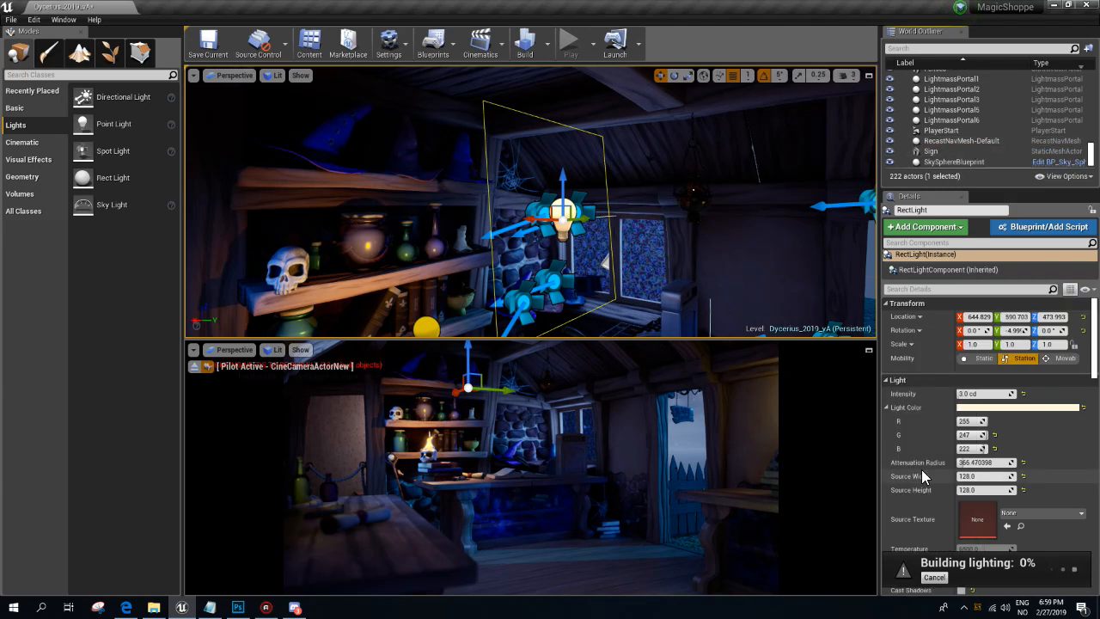
pyautogui.moveTo(1084, 150)
pyautogui.mouseDown()
pyautogui.moveTo(1088, 120)
pyautogui.moveTo(1083, 142)
pyautogui.moveTo(1080, 131)
pyautogui.mouseUp()
# - Select the PostProcessVolume and compare the scene with its film Slope and Toe overrides off and on
pyautogui.moveTo(730, 180); pyautogui.dragTo(621, 191, button='right')
pyautogui.press('s')
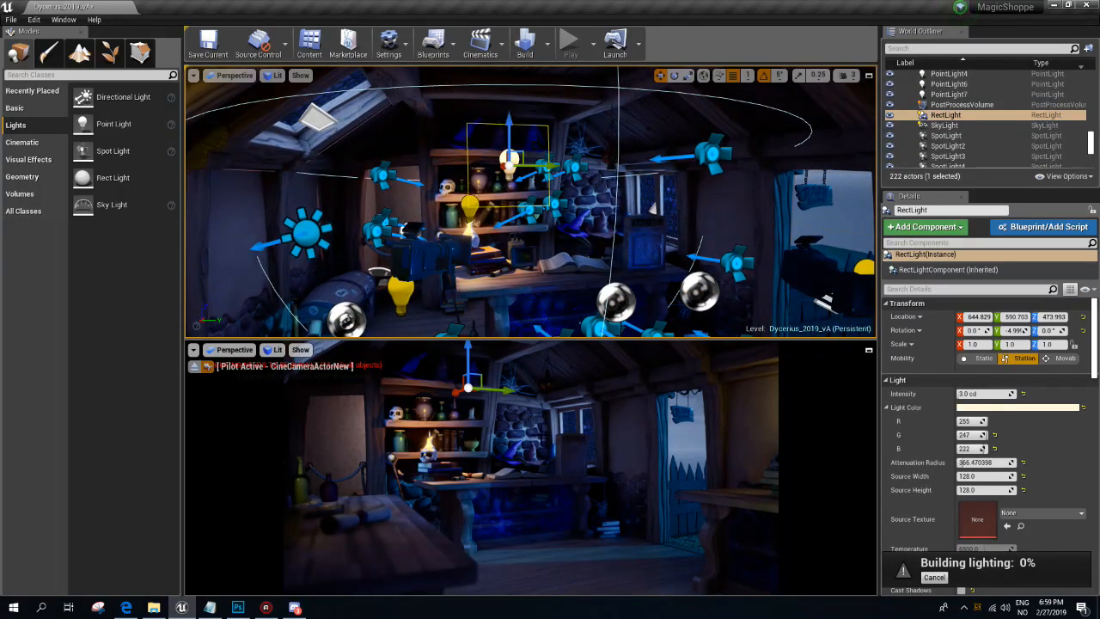
pyautogui.click(952, 104)
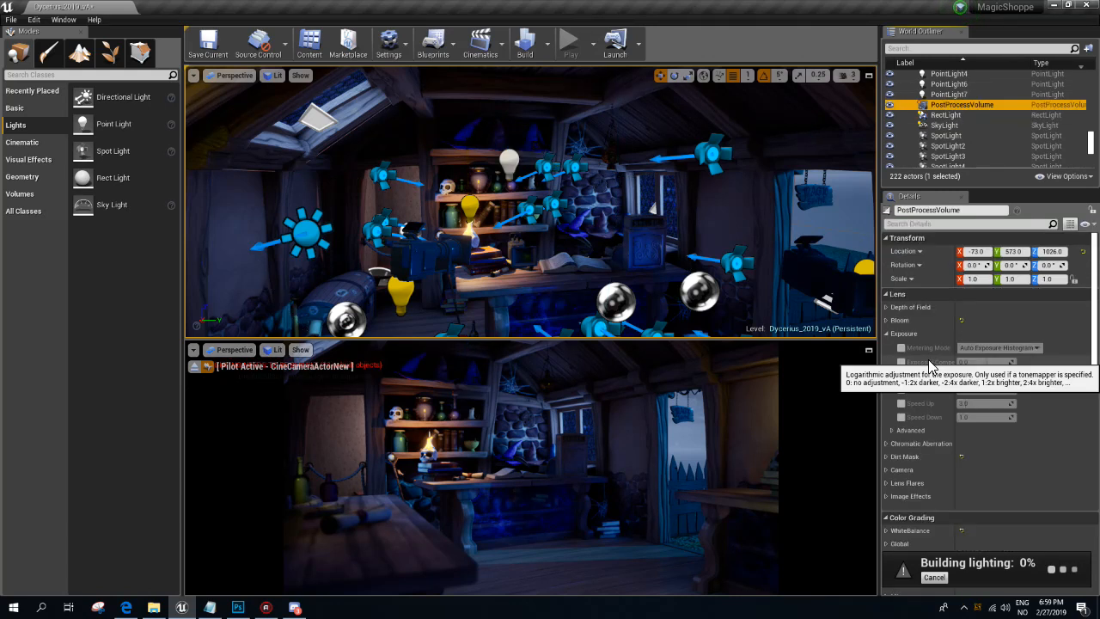
pyautogui.scroll(-5, 888, 383)
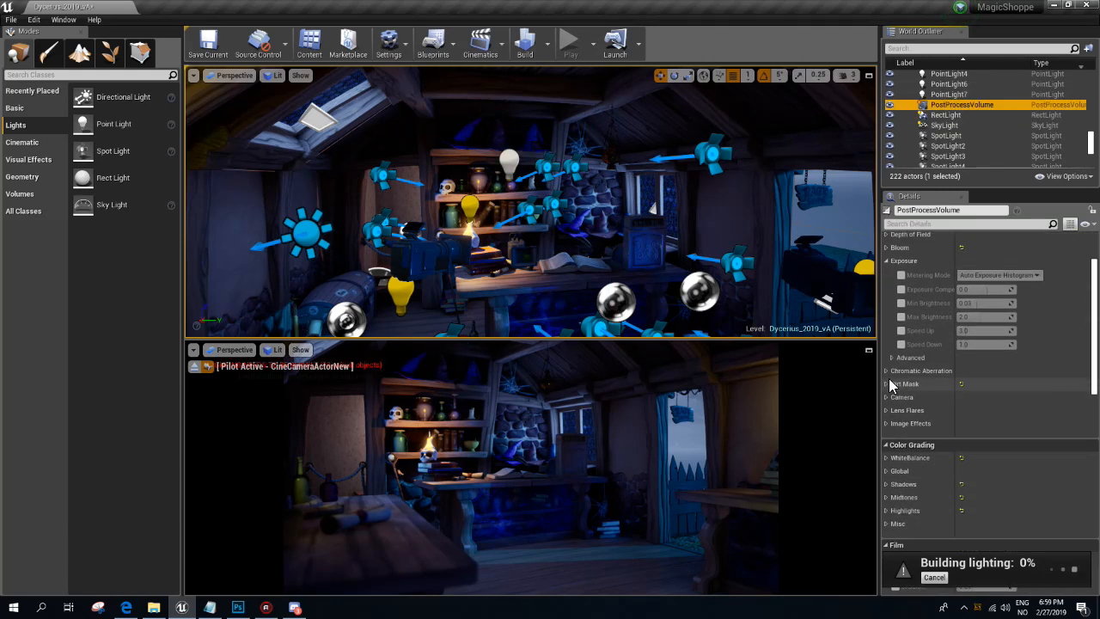
pyautogui.scroll(-5, 888, 378)
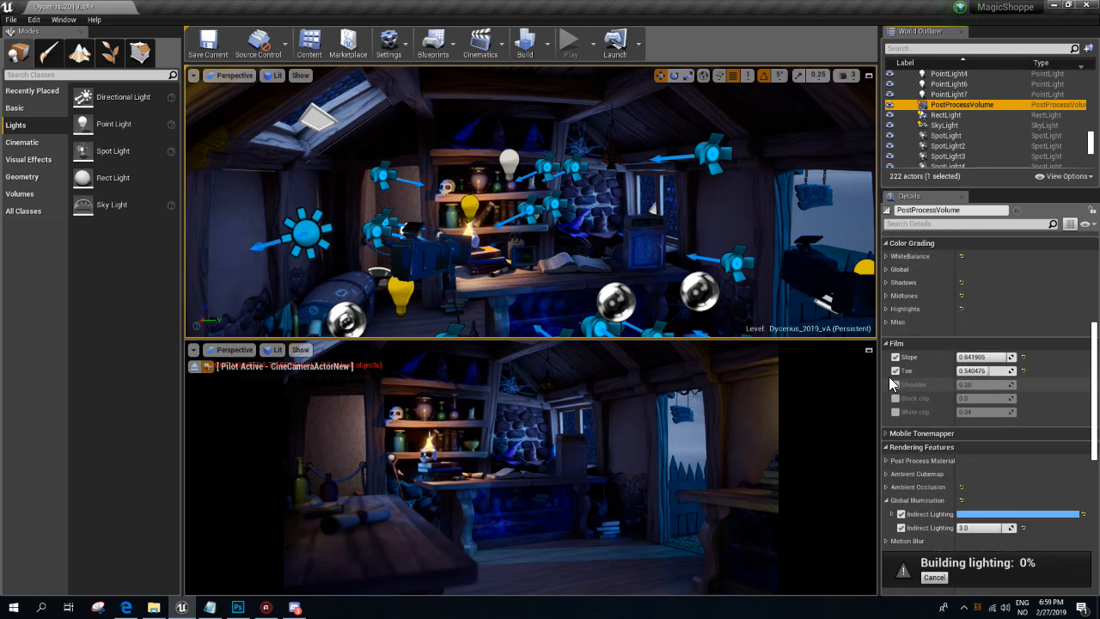
pyautogui.click(894, 370)
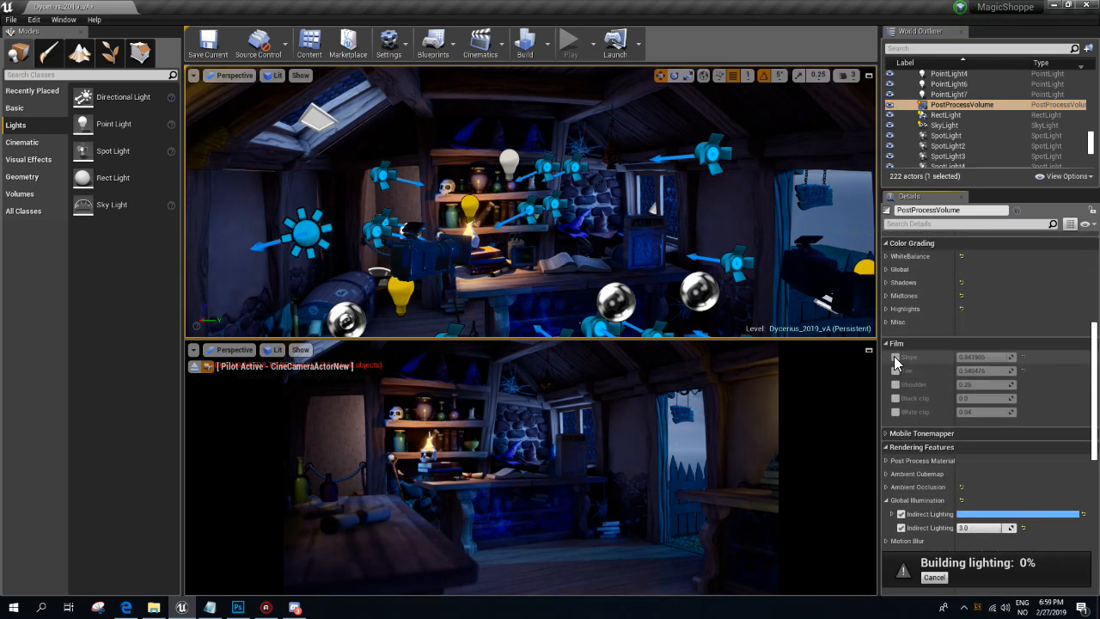
pyautogui.click(894, 370)
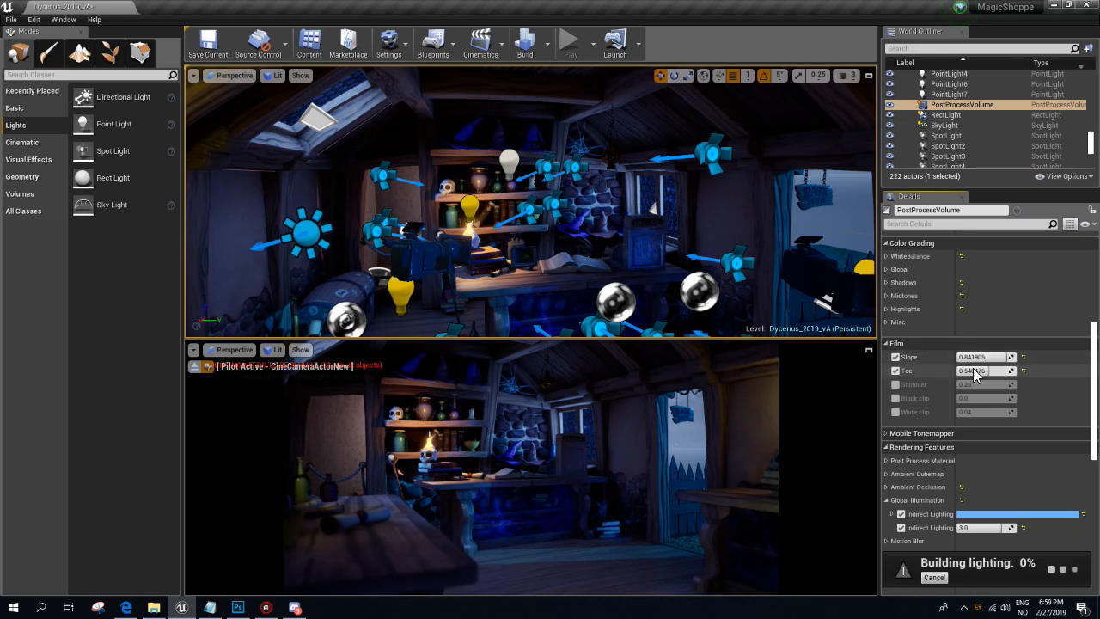
pyautogui.click(894, 371)
pyautogui.click(894, 371)
pyautogui.click(895, 371)
pyautogui.click(896, 371)
# - Try a film Toe of 0.0 and a Slope of about 0.49, undo each change, and turn the Toe override back on
pyautogui.moveTo(983, 371); pyautogui.dragTo(982, 370)
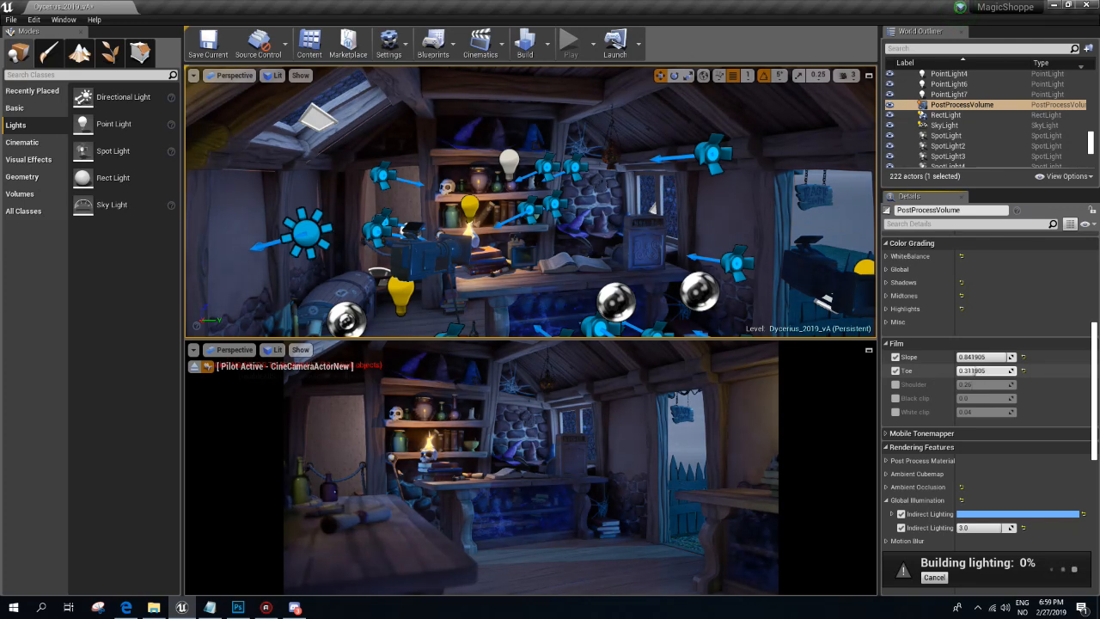
pyautogui.moveTo(983, 372); pyautogui.dragTo(957, 371)
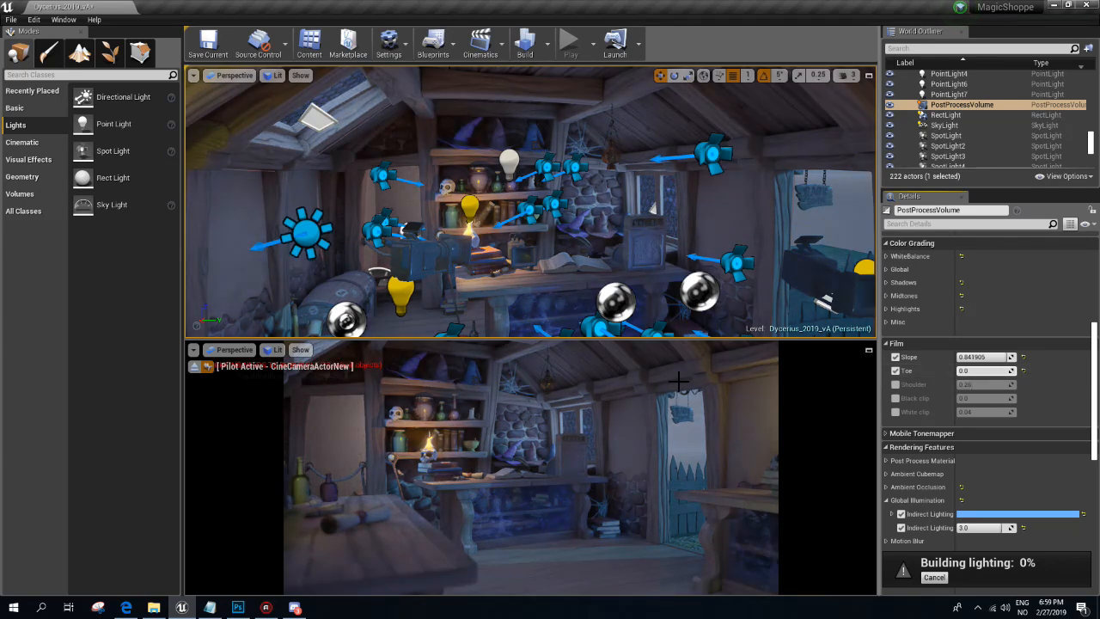
pyautogui.hotkey('ctrl', 'z')
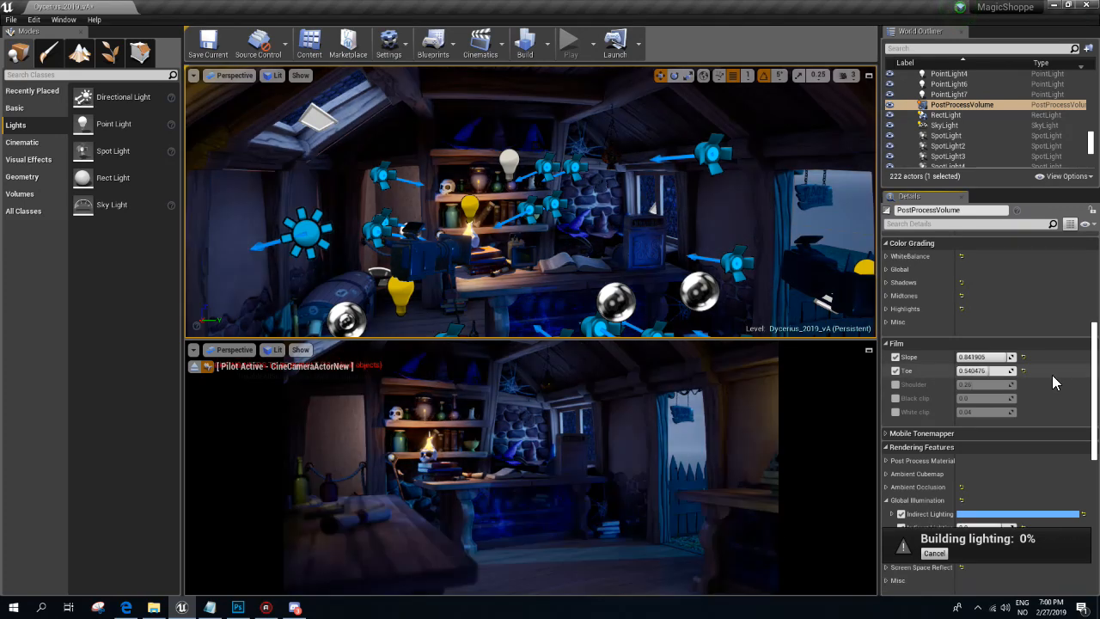
pyautogui.moveTo(982, 356)
pyautogui.mouseDown()
pyautogui.moveTo(949, 357)
pyautogui.moveTo(966, 357)
pyautogui.mouseUp()
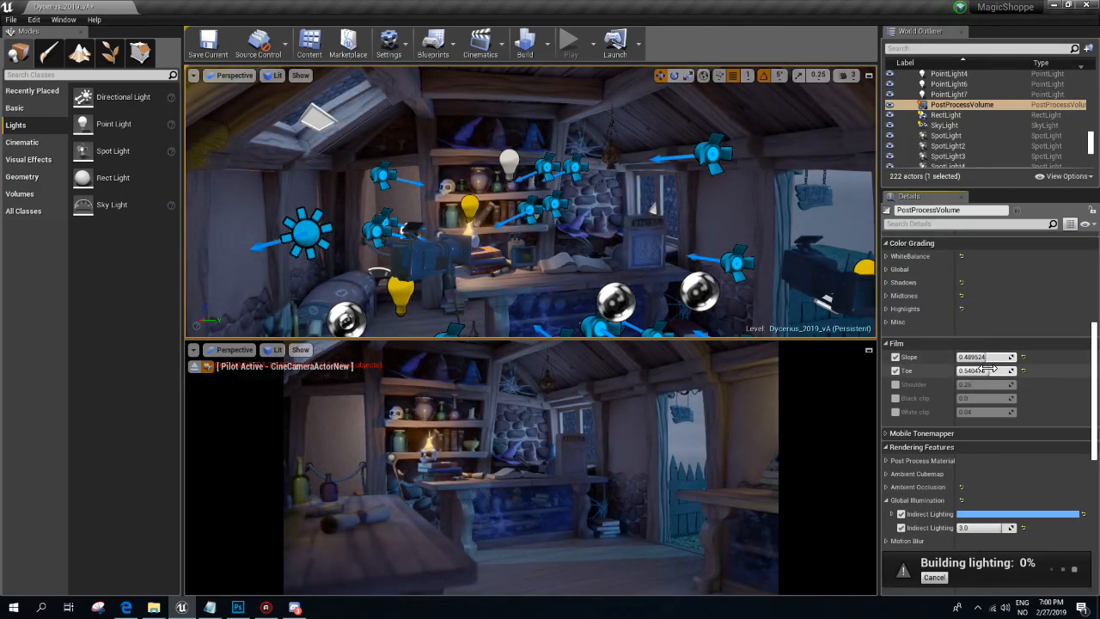
pyautogui.hotkey('ctrl', 'z')
pyautogui.hotkey('ctrl', 'z')
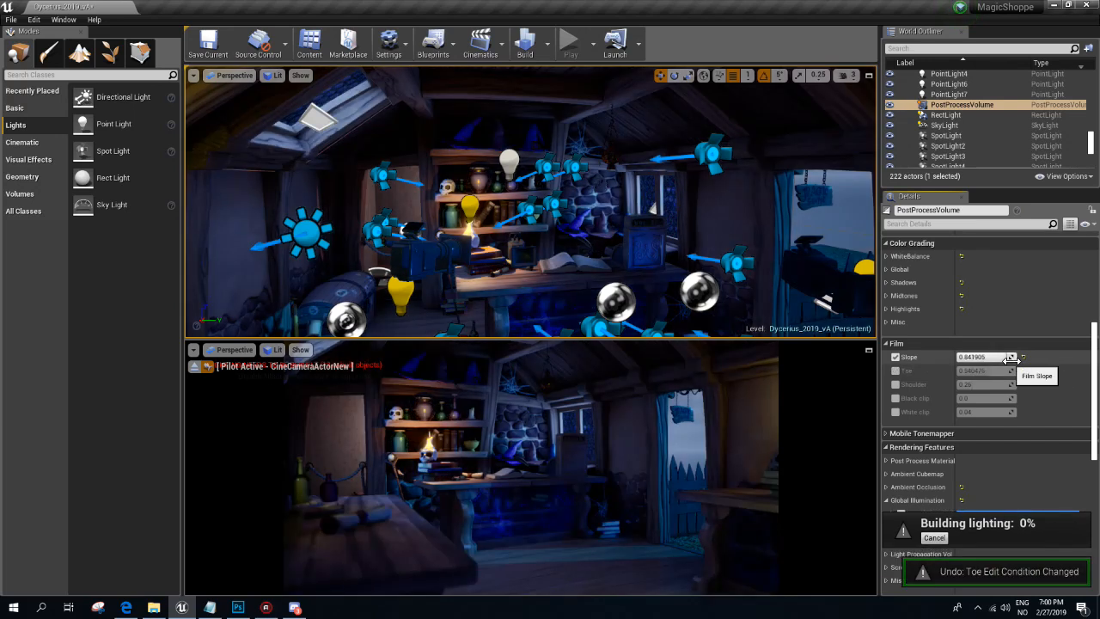
pyautogui.click(894, 370)
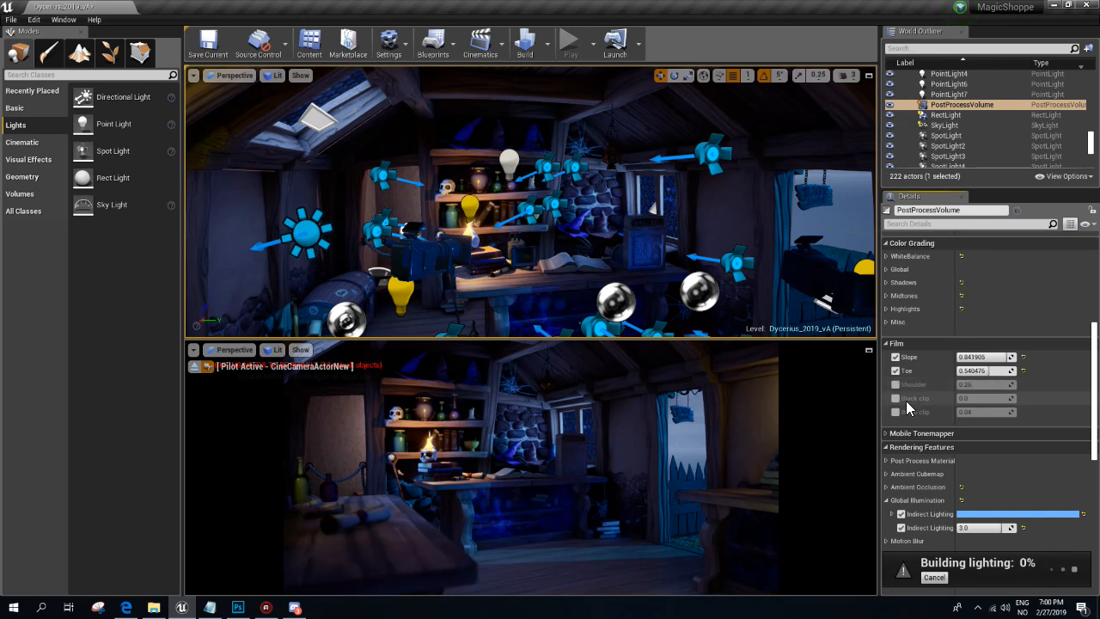
# - Toggle the Global Illumination indirect lighting color and intensity overrides to compare their effect on the room
pyautogui.scroll(-3, 904, 400)
pyautogui.click(899, 441)
pyautogui.click(902, 454)
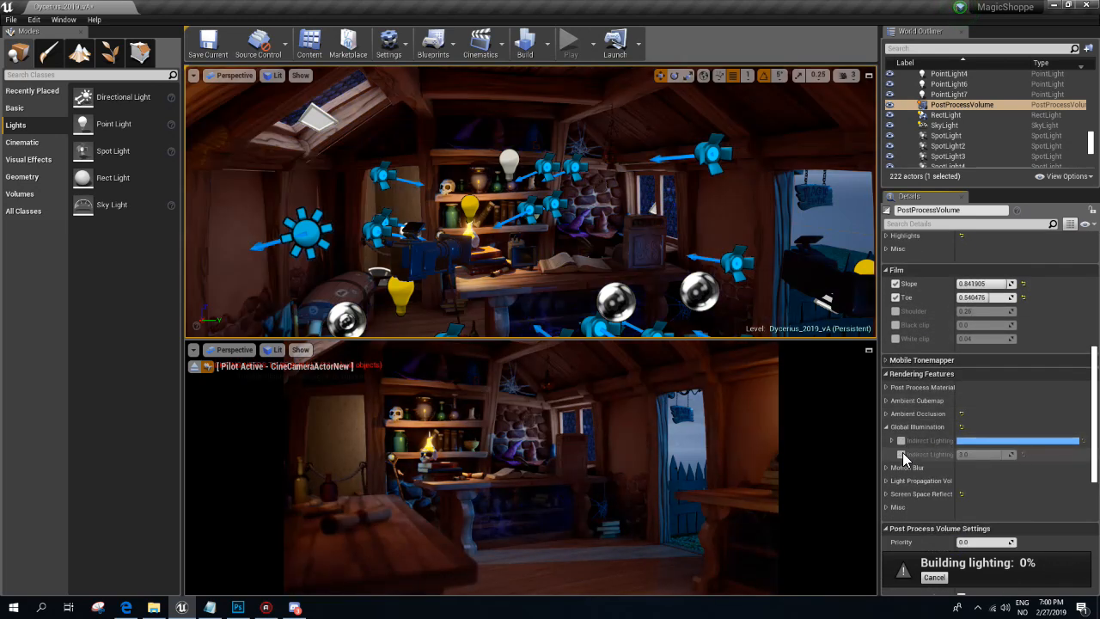
pyautogui.click(900, 454)
pyautogui.click(900, 453)
pyautogui.click(901, 454)
pyautogui.click(899, 441)
pyautogui.click(898, 442)
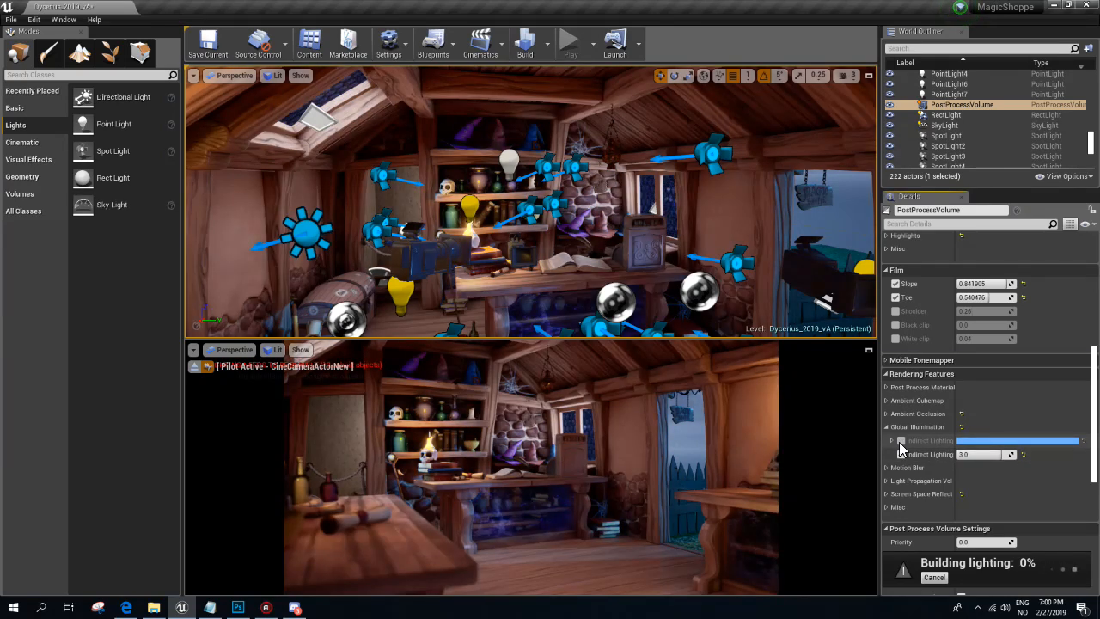
# - Compare the room with the indirect lighting intensity override of 3.0 on and off while the color override stays disabled
pyautogui.click(900, 454)
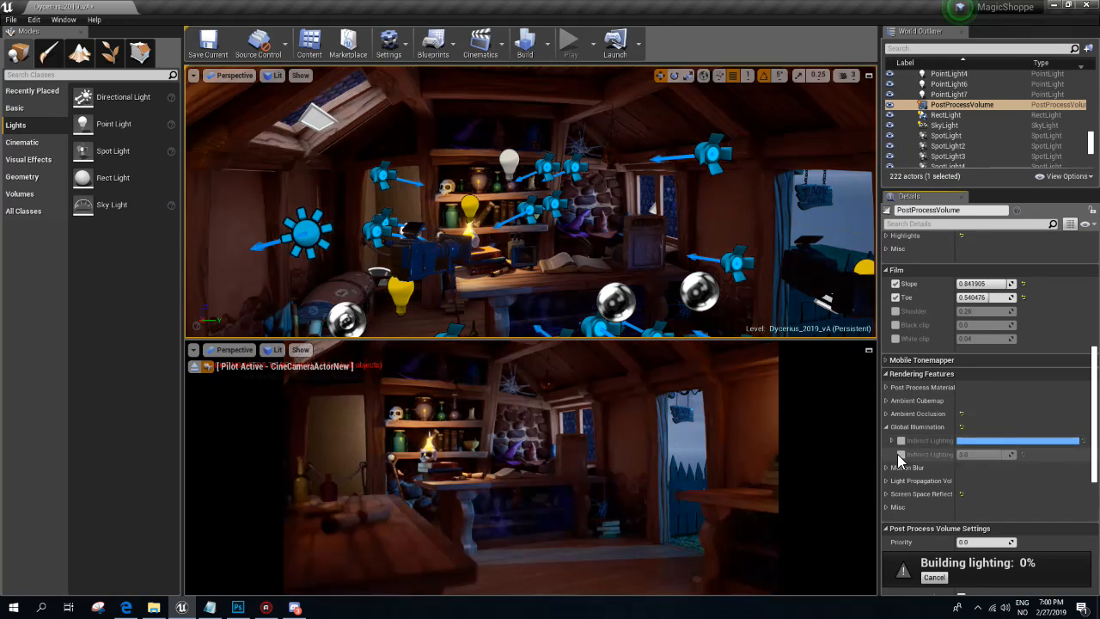
pyautogui.click(900, 454)
pyautogui.click(901, 455)
pyautogui.click(900, 455)
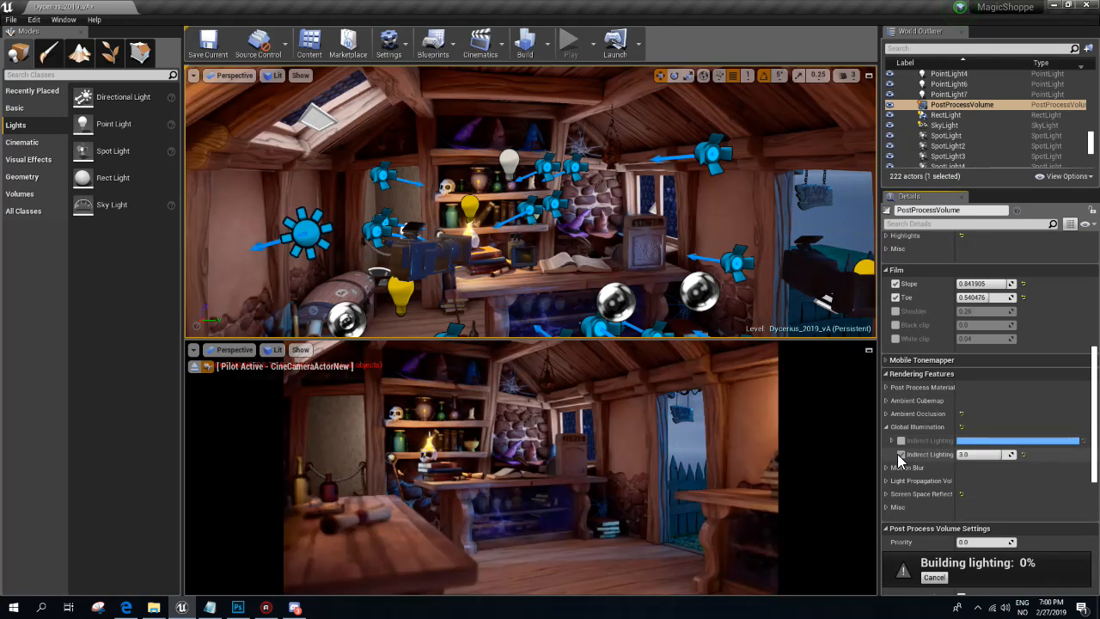
pyautogui.click(900, 455)
pyautogui.click(900, 456)
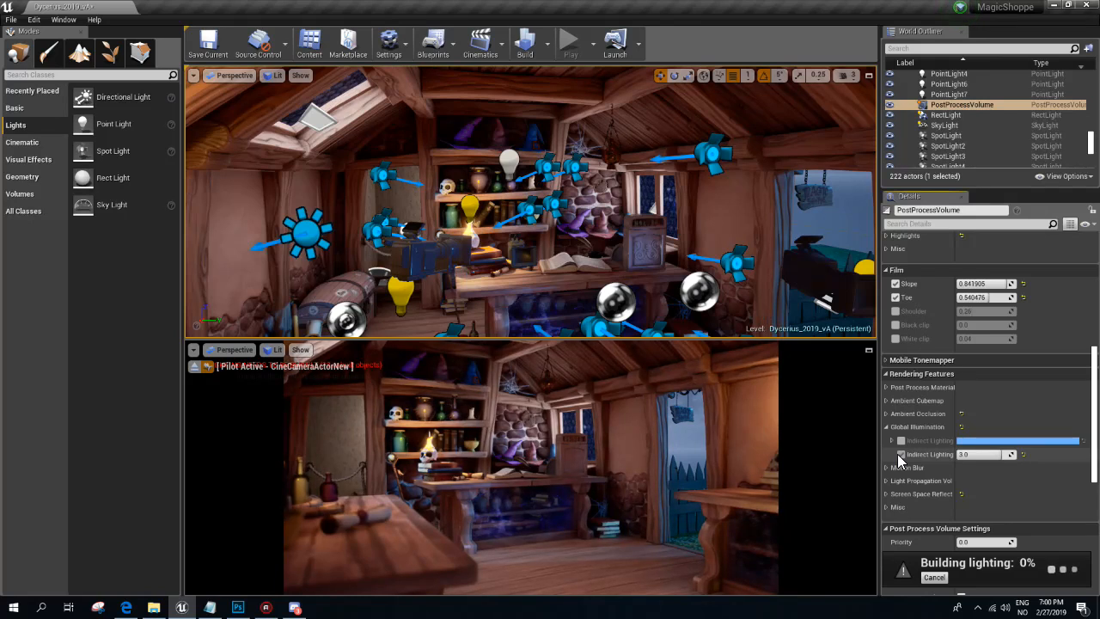
pyautogui.click(899, 456)
pyautogui.click(900, 456)
# - Turn the indirect lighting color override back on and soften its blue to a saturation of about 0.72
pyautogui.click(900, 440)
pyautogui.click(901, 439)
pyautogui.click(900, 440)
pyautogui.click(982, 438)
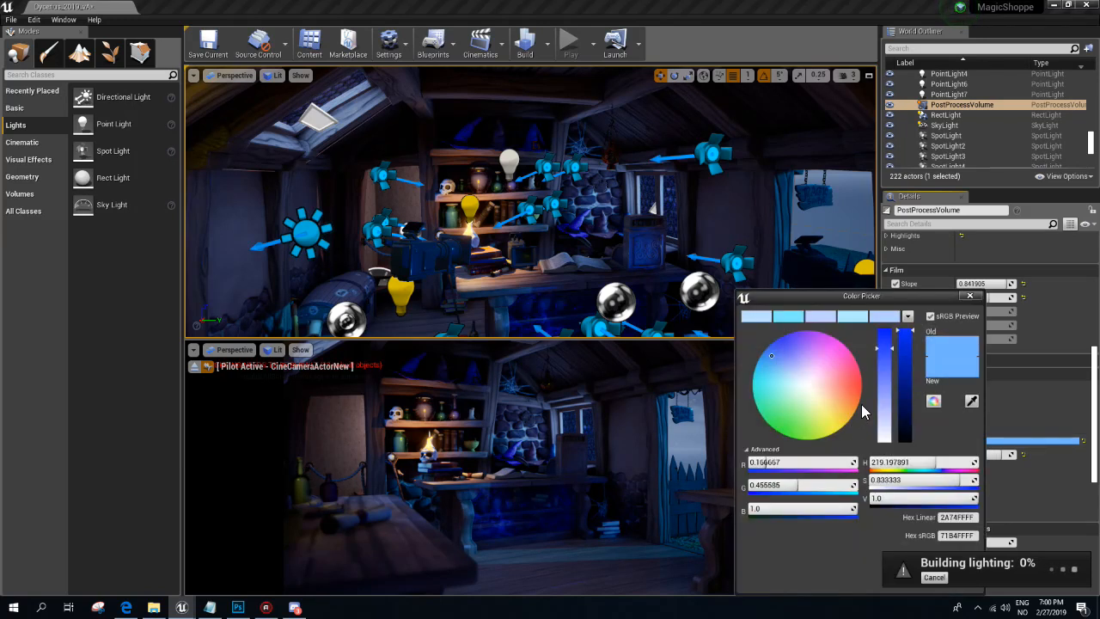
pyautogui.moveTo(886, 371); pyautogui.dragTo(888, 366)
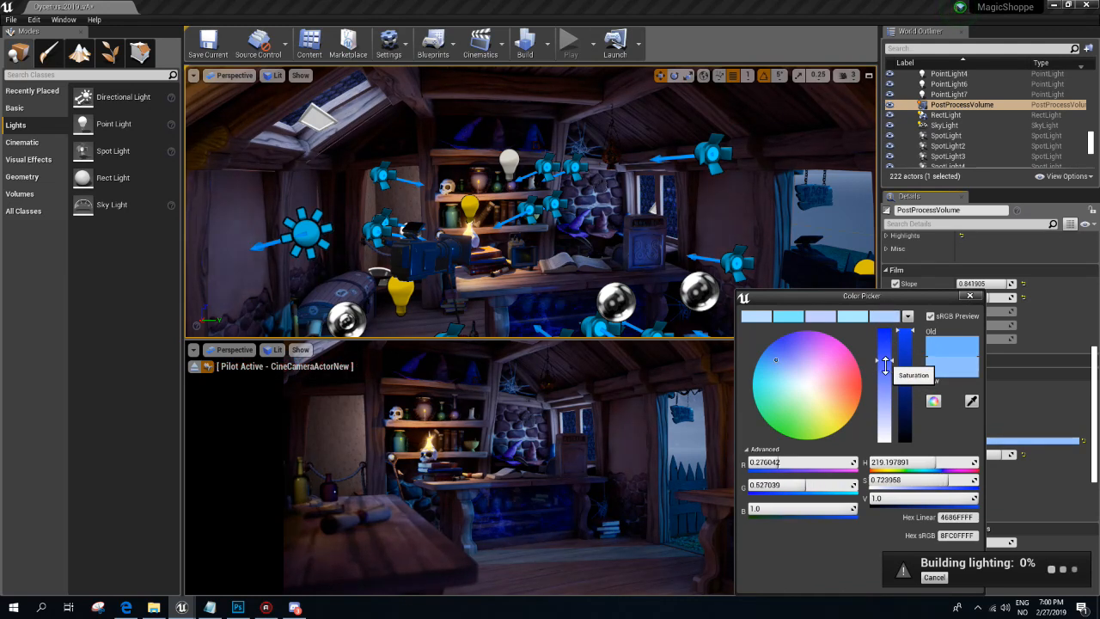
pyautogui.moveTo(848, 295); pyautogui.dragTo(769, 226)
pyautogui.click(830, 497)
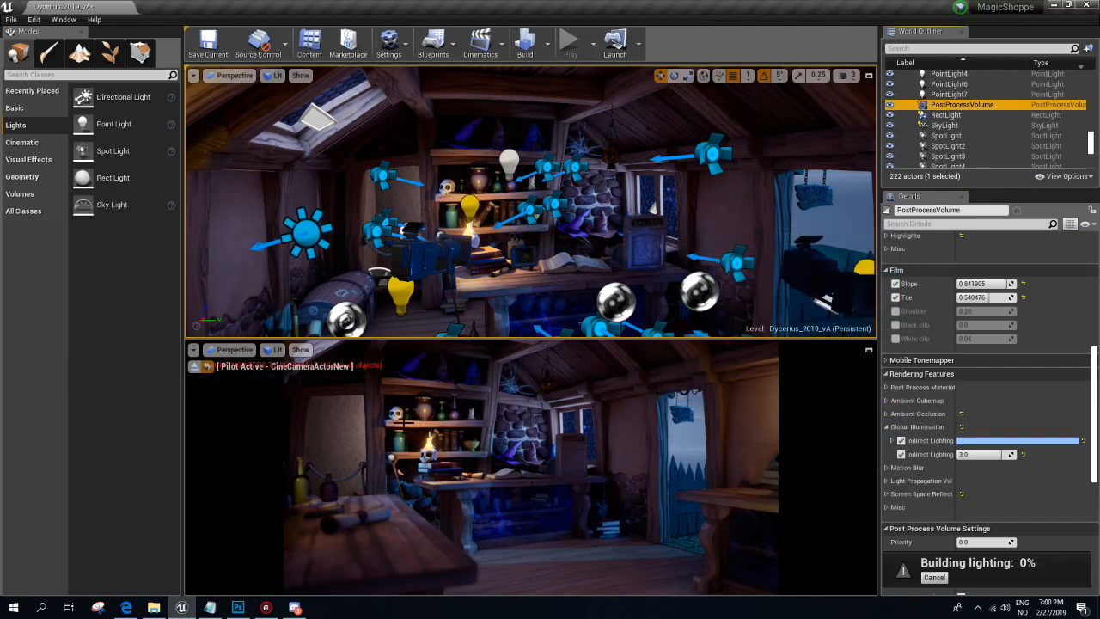
pyautogui.scroll(5, 960, 447)
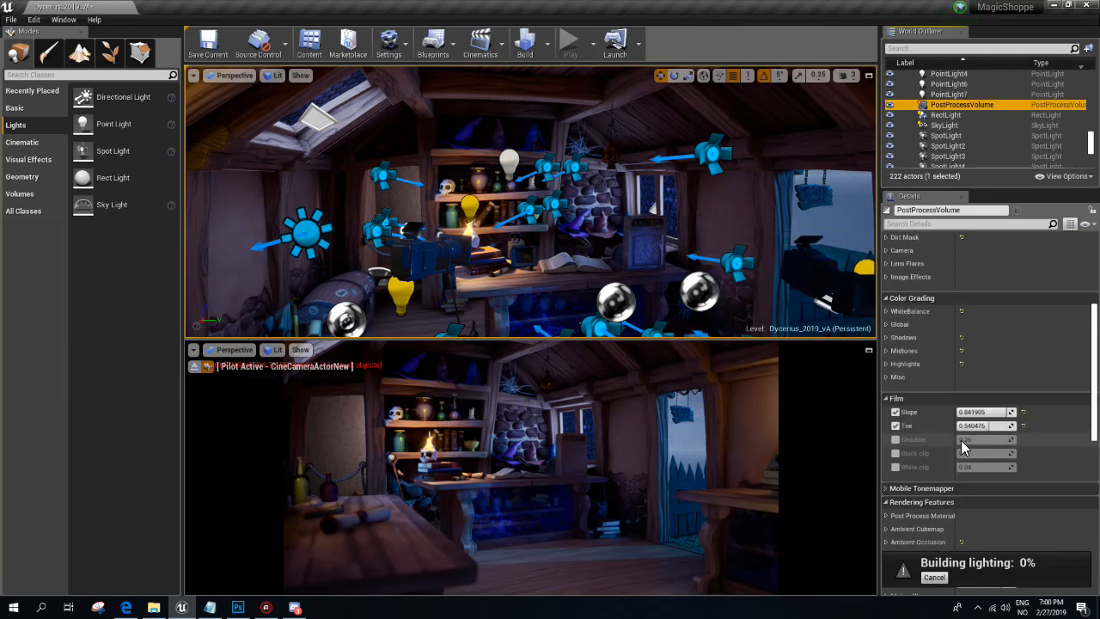
# - Enable the Min Brightness and Max Brightness exposure overrides on the post process volume and set Min Brightness to 1.0
pyautogui.scroll(3, 888, 335)
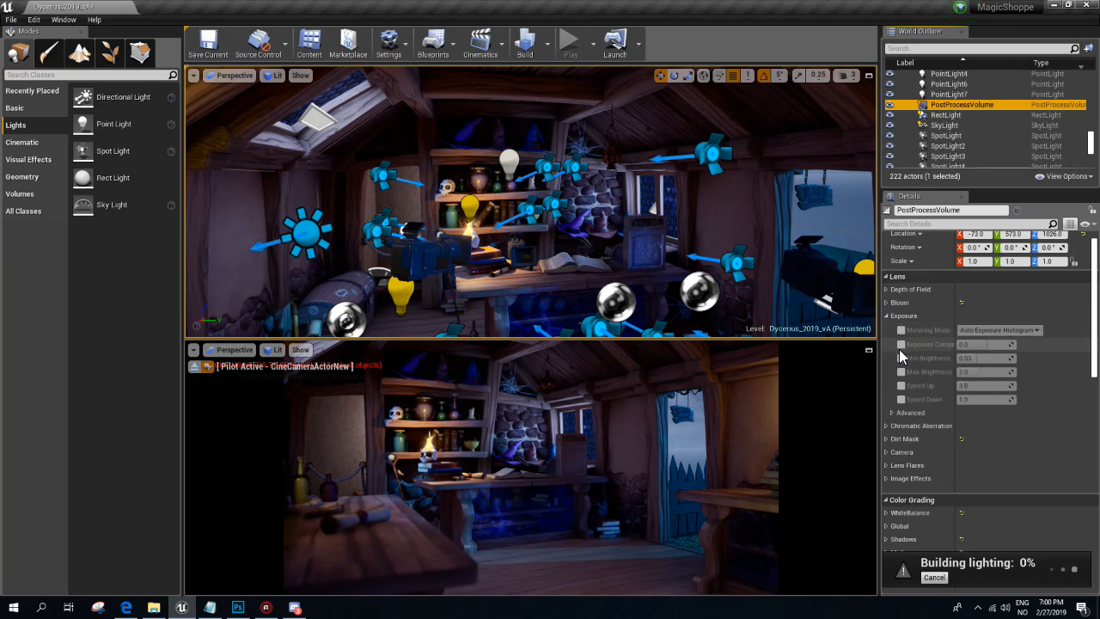
pyautogui.click(900, 357)
pyautogui.click(901, 371)
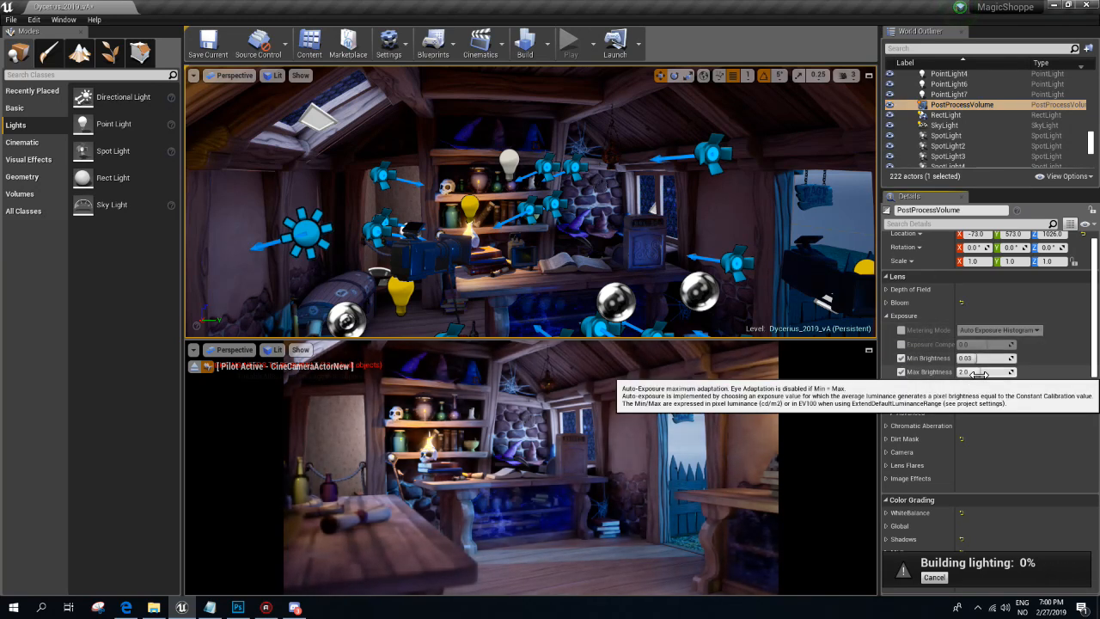
pyautogui.write('1')
pyautogui.press('Return')
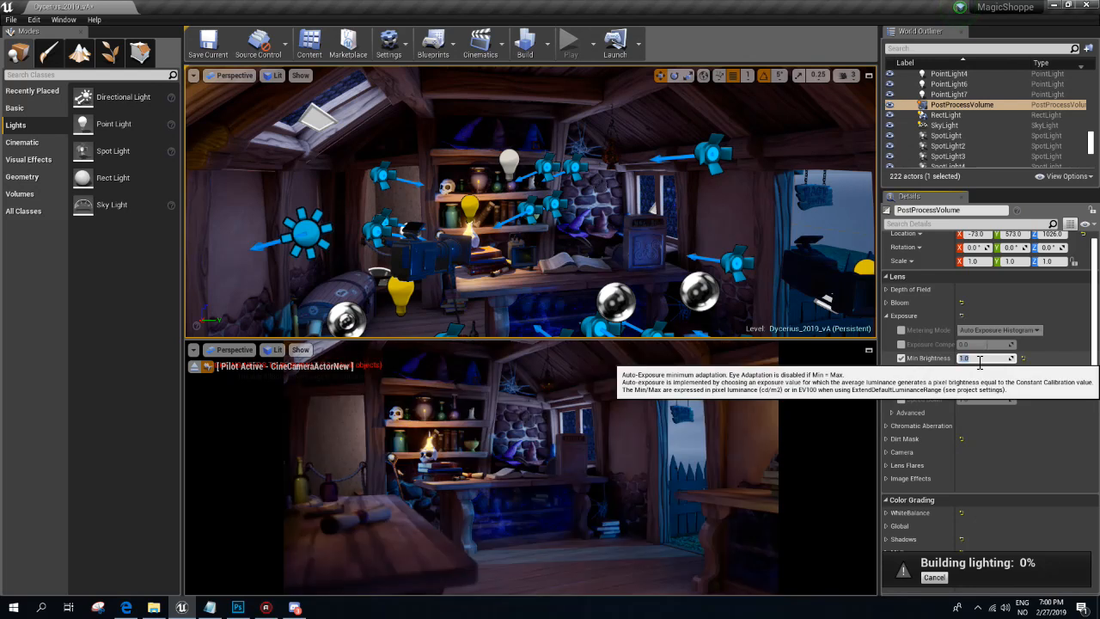
# - Toggle the Min Brightness override off and on, then set Min Brightness to 0.5 and Max Brightness to 1.0
pyautogui.click(899, 357)
pyautogui.click(899, 357)
pyautogui.click(984, 358)
pyautogui.write('2')
pyautogui.press('Return')
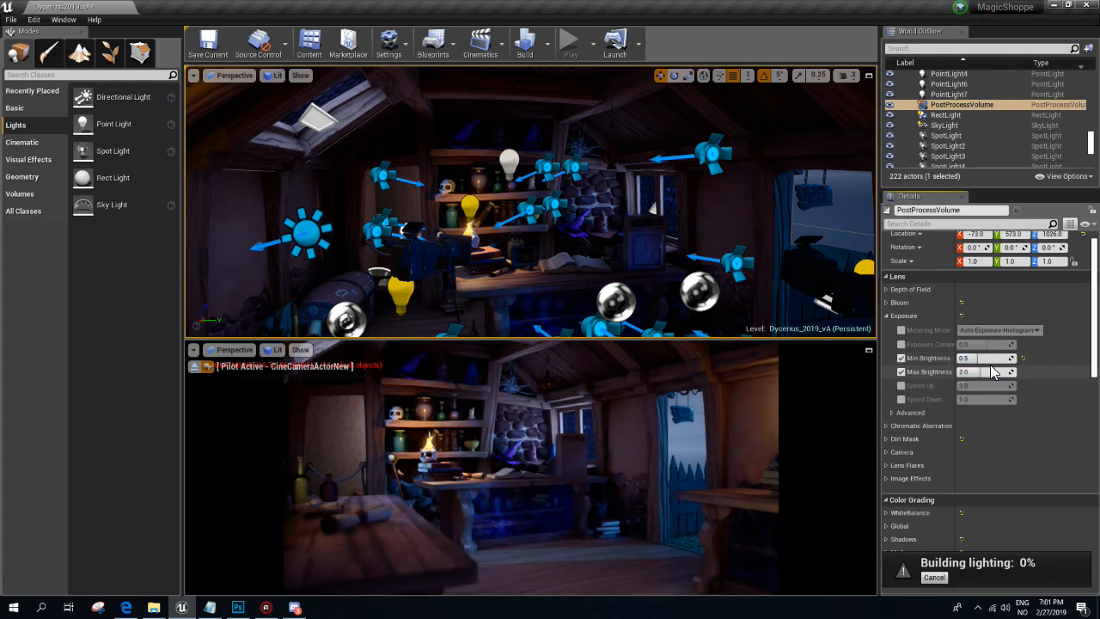
pyautogui.click(994, 372)
pyautogui.write('1')
pyautogui.press('Return')
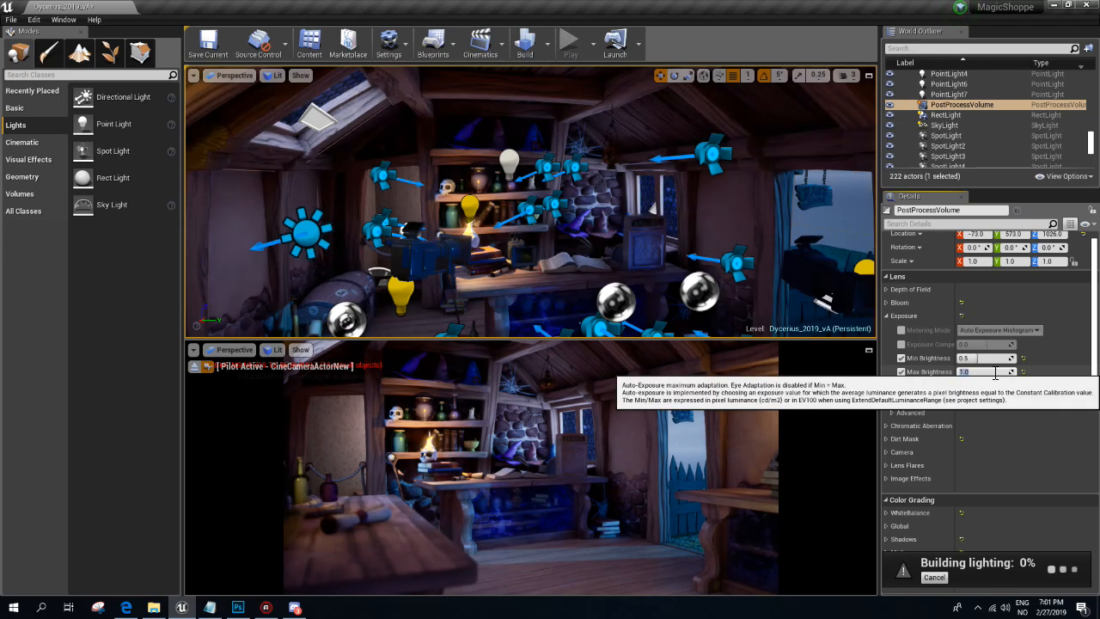
# - Set Min Brightness to 1.0 to match the maximum and toggle both brightness overrides to compare the exposure
pyautogui.click(989, 358)
pyautogui.write('1')
pyautogui.press('Return')
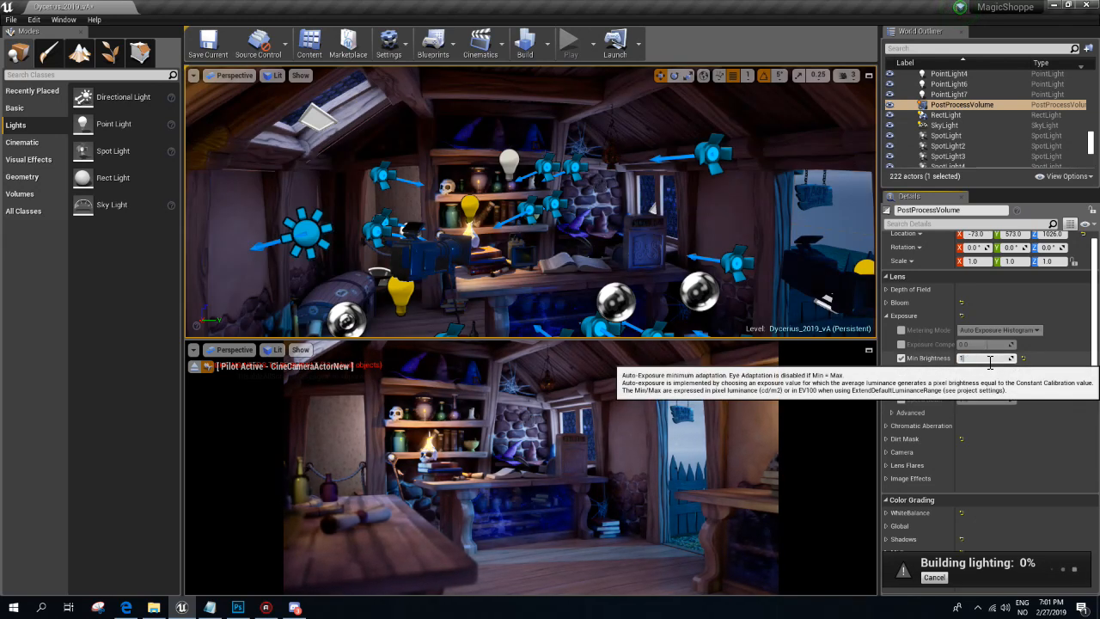
pyautogui.click(900, 358)
pyautogui.click(901, 371)
pyautogui.click(900, 358)
# - Set both the Min Brightness and Max Brightness exposure values to 0.8
pyautogui.click(981, 358)
pyautogui.write('0')
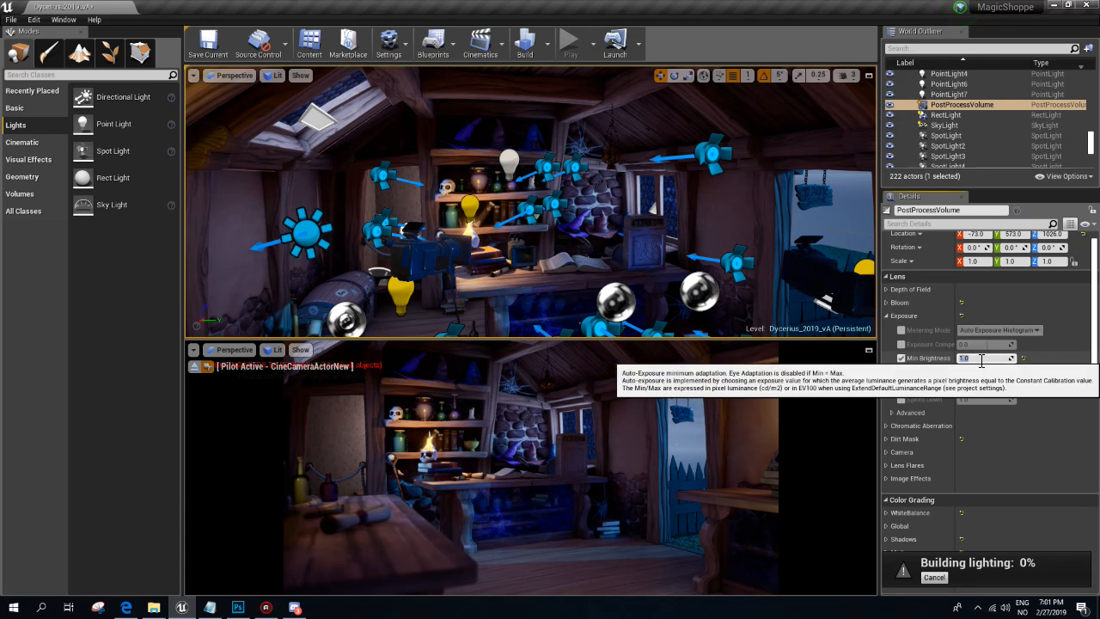
pyautogui.click(1034, 443)
pyautogui.click(987, 372)
pyautogui.write('0')
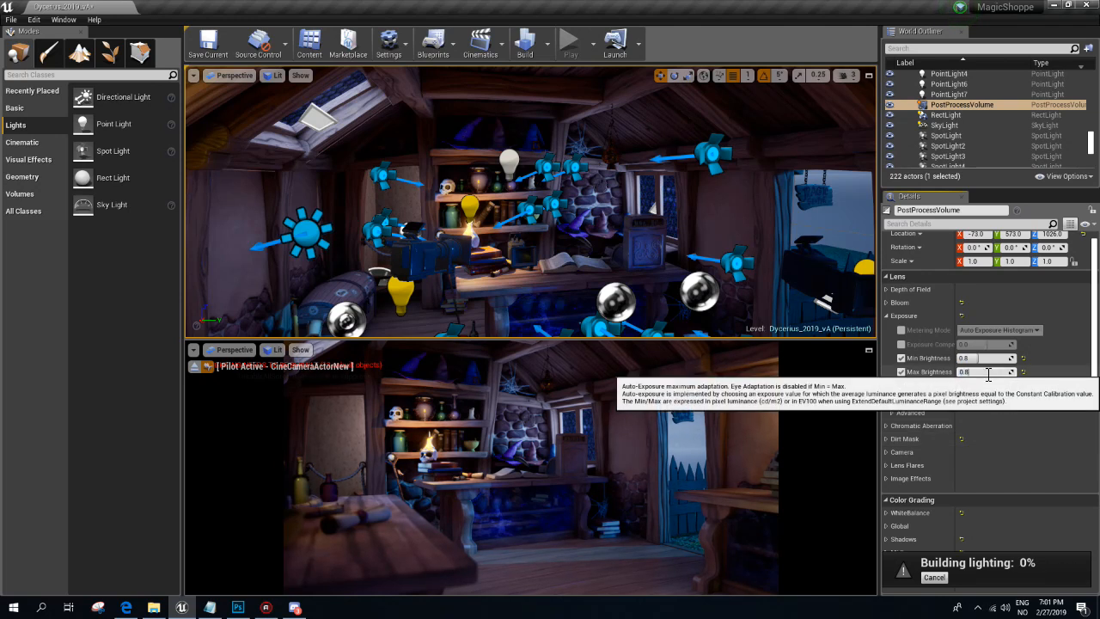
pyautogui.write('.8')
pyautogui.press('Return')
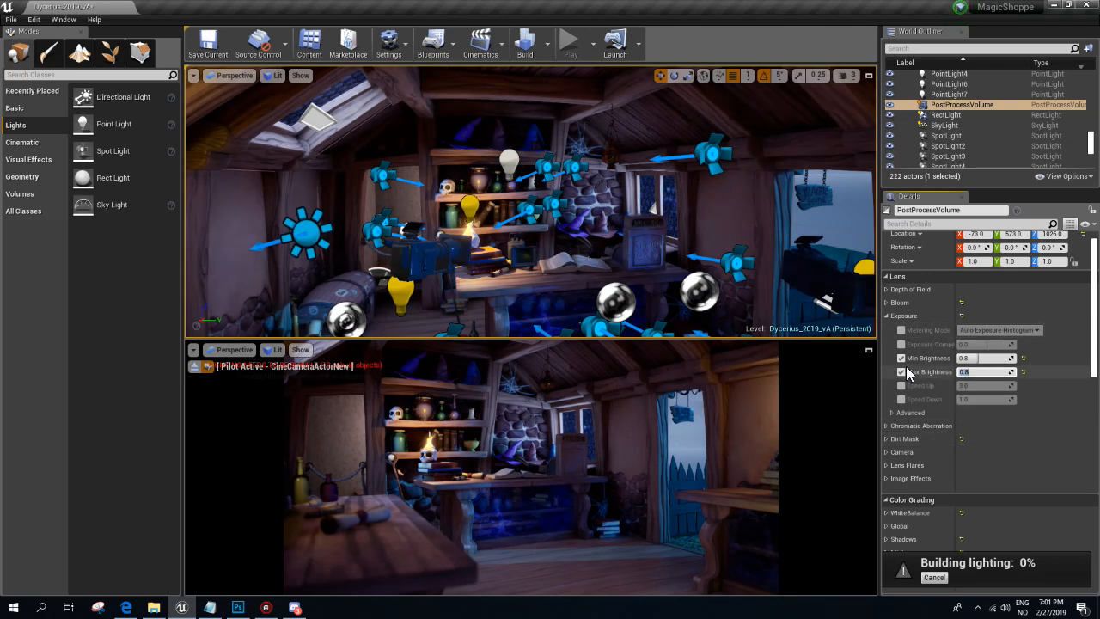
# - Toggle the two brightness overrides and hide the light and camera icons in the upper viewport with Game View
pyautogui.click(904, 361)
pyautogui.click(901, 371)
pyautogui.moveTo(485, 241)
pyautogui.mouseDown(button='right')
pyautogui.moveTo(493, 247)
pyautogui.moveTo(485, 237)
pyautogui.mouseUp(button='right')
pyautogui.press('g')
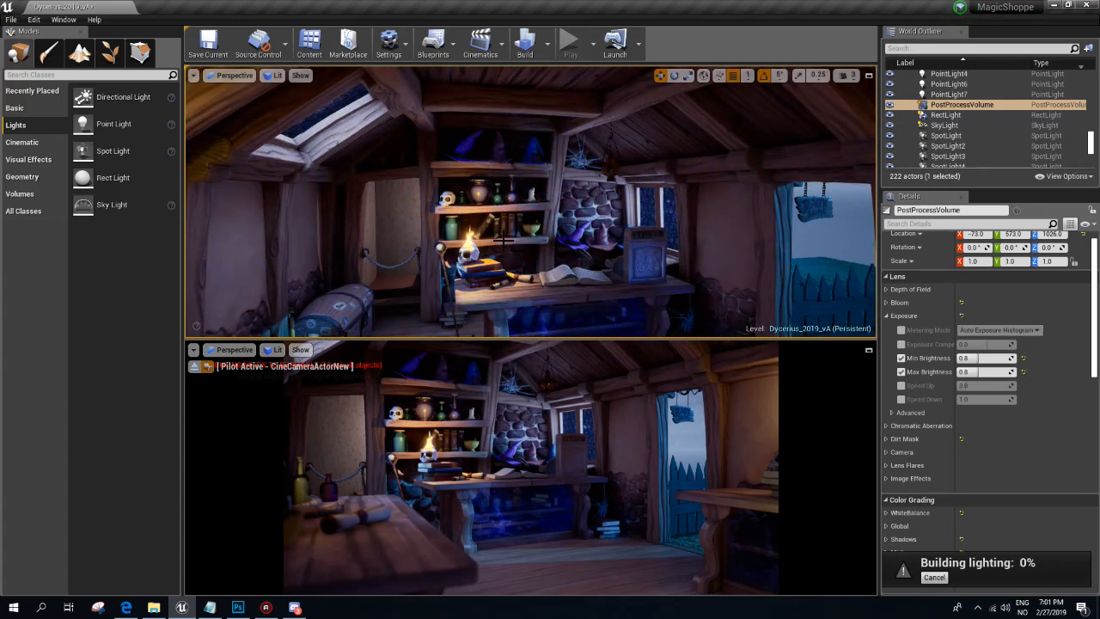
# - Compare the room with the 0.8 Min Brightness and Max Brightness overrides switched on and off individually
pyautogui.click(900, 371)
pyautogui.click(900, 372)
pyautogui.click(901, 356)
pyautogui.click(900, 356)
pyautogui.click(898, 358)
pyautogui.click(899, 360)
pyautogui.click(899, 371)
pyautogui.click(898, 371)
pyautogui.click(899, 359)
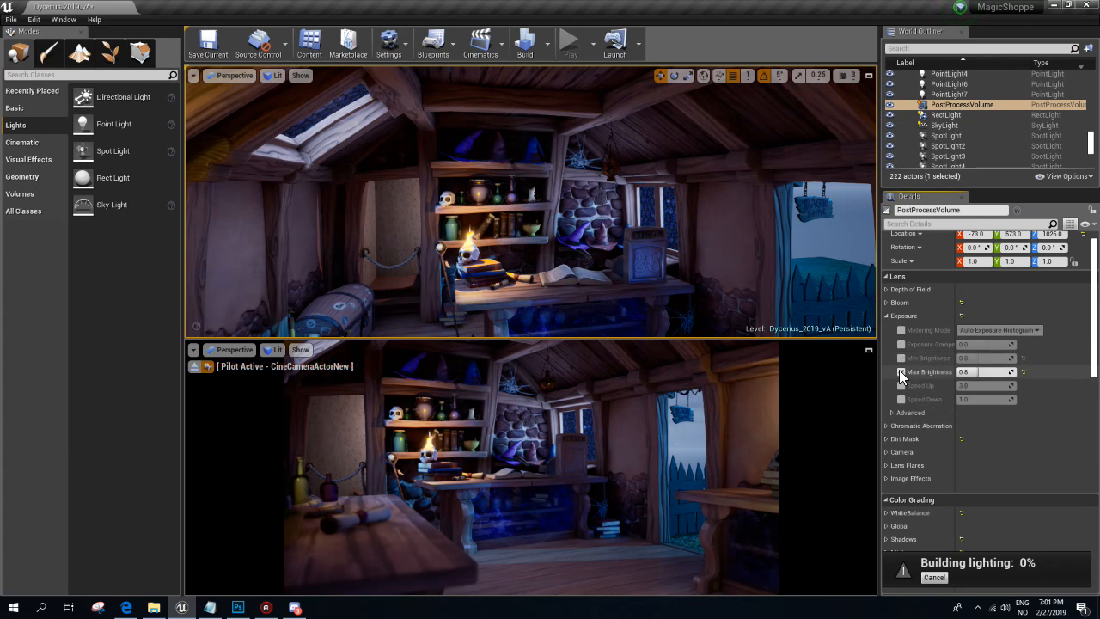
pyautogui.click(900, 371)
pyautogui.click(900, 371)
# - Try a Max Brightness of 0.2 while the Min Brightness override is off
pyautogui.moveTo(974, 372)
pyautogui.mouseDown()
pyautogui.moveTo(1005, 371)
pyautogui.moveTo(974, 372)
pyautogui.mouseUp()
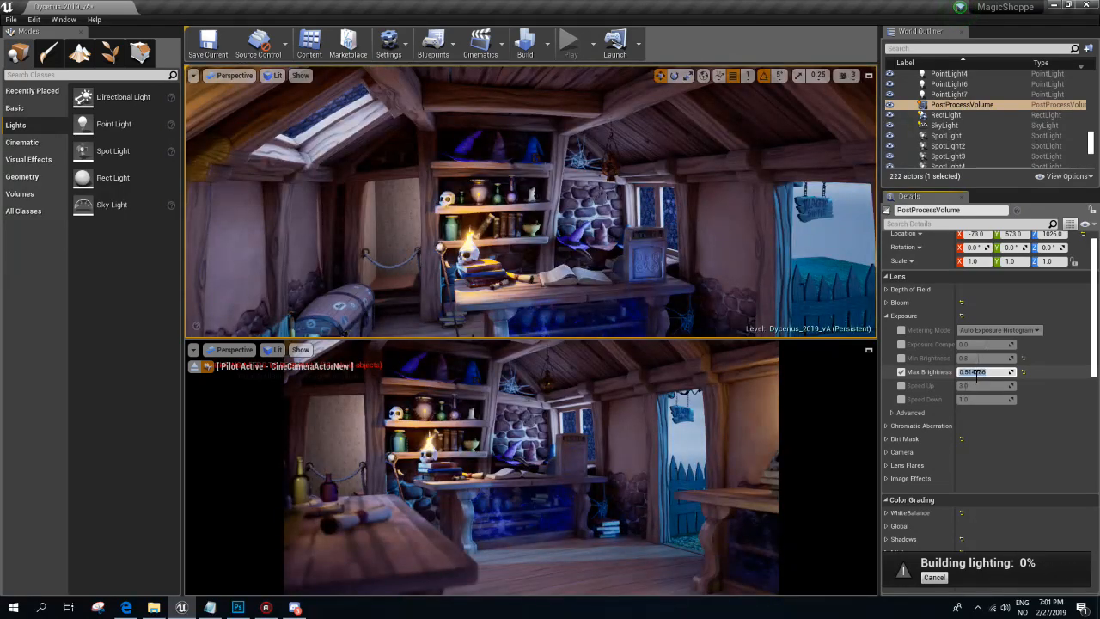
pyautogui.write('.2')
pyautogui.press('Return')
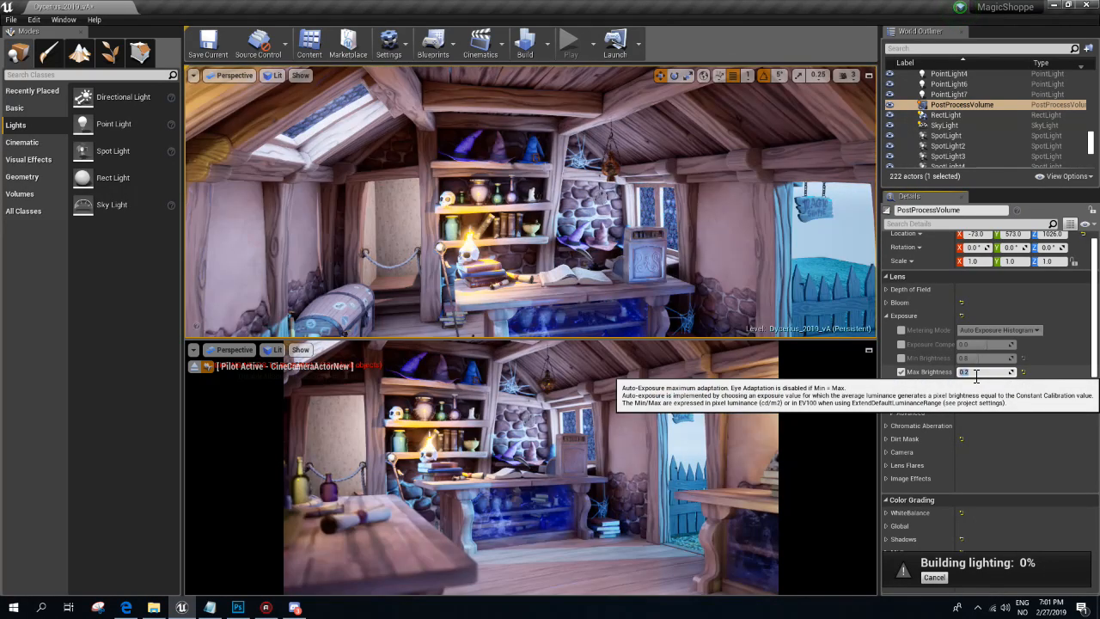
# - Set Max Brightness to 0.5, turn the Min Brightness override back on and set it to 0.5 as well
pyautogui.click(970, 376)
pyautogui.write('0.5')
pyautogui.press('Return')
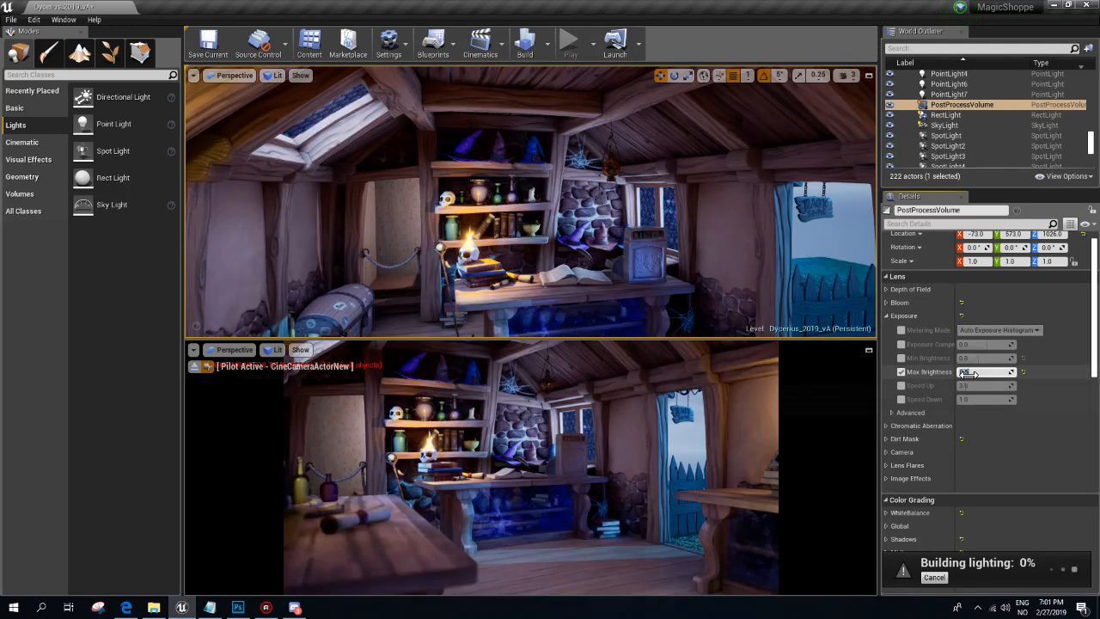
pyautogui.click(901, 357)
pyautogui.click(971, 360)
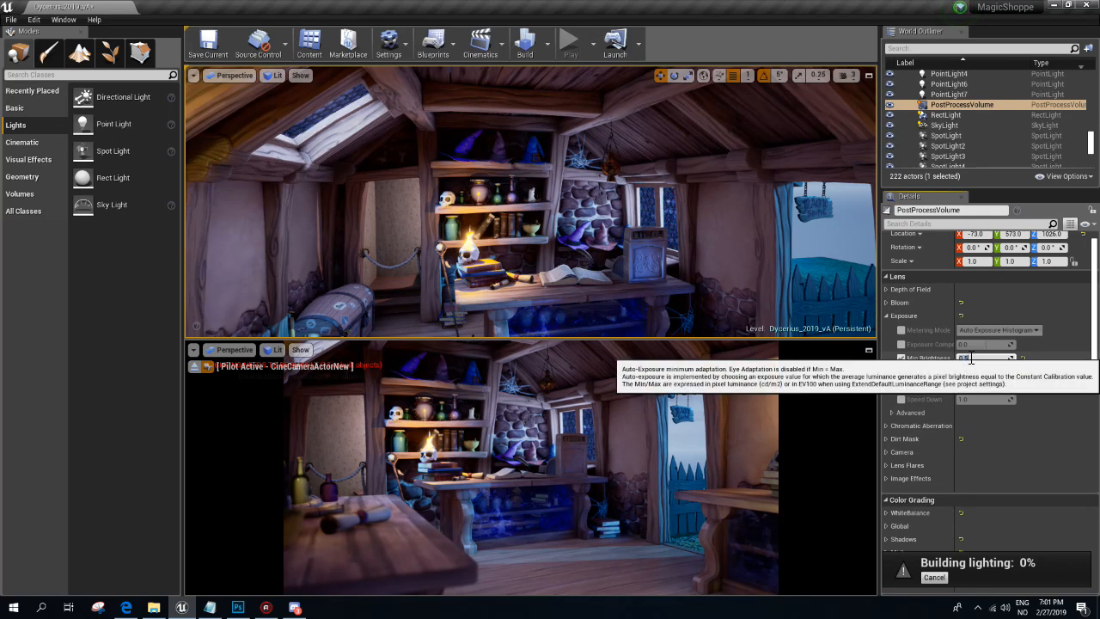
# - Try a stronger blue with a saturation of about 0.78 for the Global Illumination indirect lighting color and cancel the change
pyautogui.scroll(-10, 967, 354)
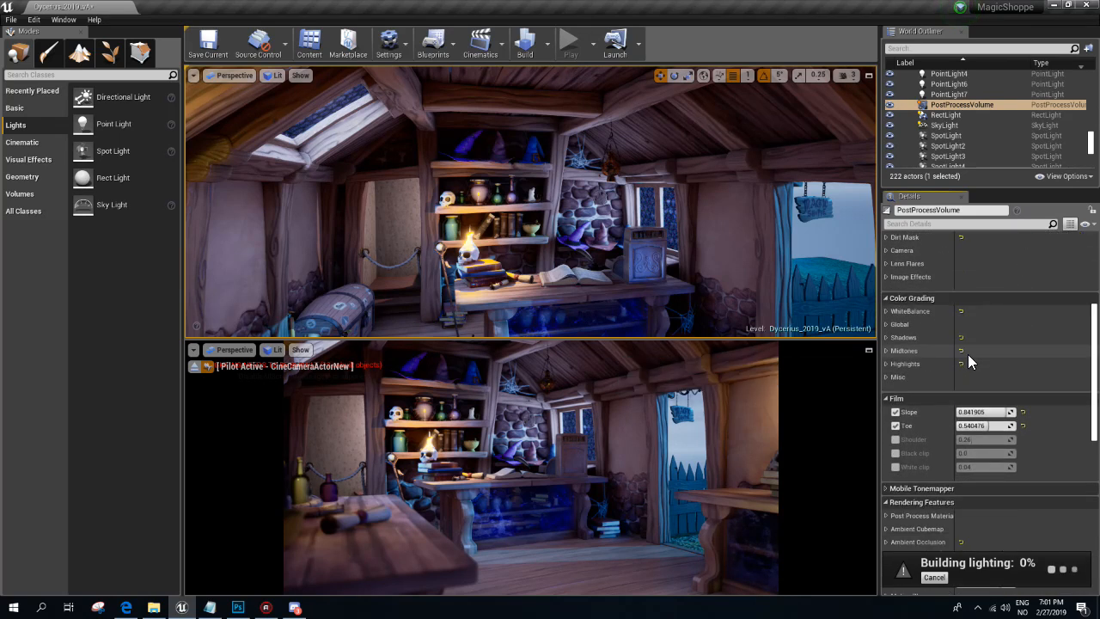
pyautogui.click(965, 497)
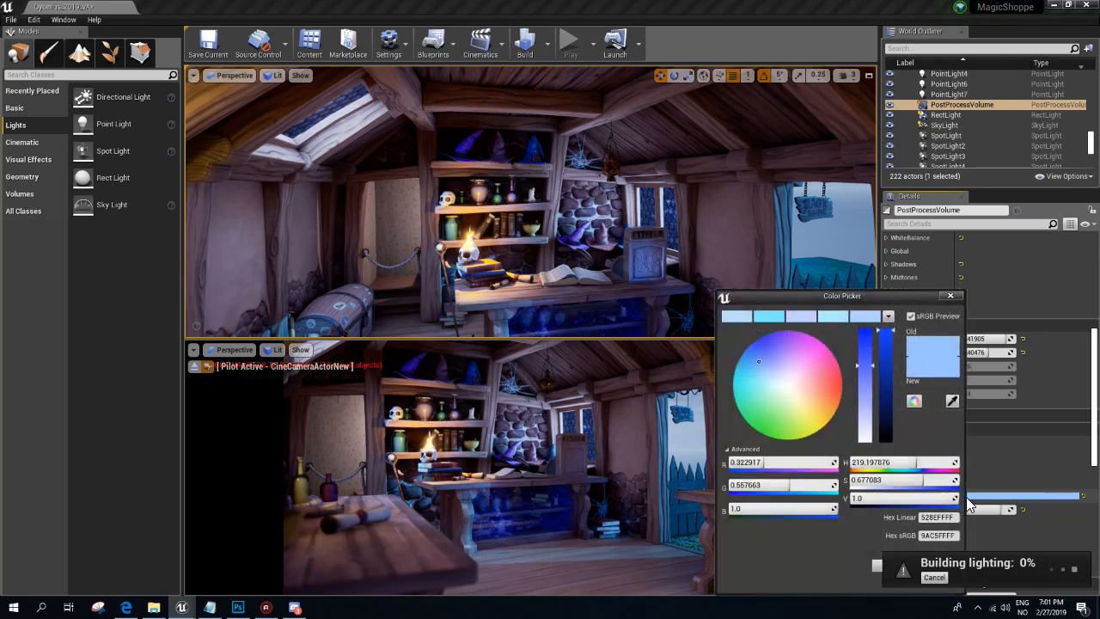
pyautogui.moveTo(873, 378); pyautogui.dragTo(866, 355)
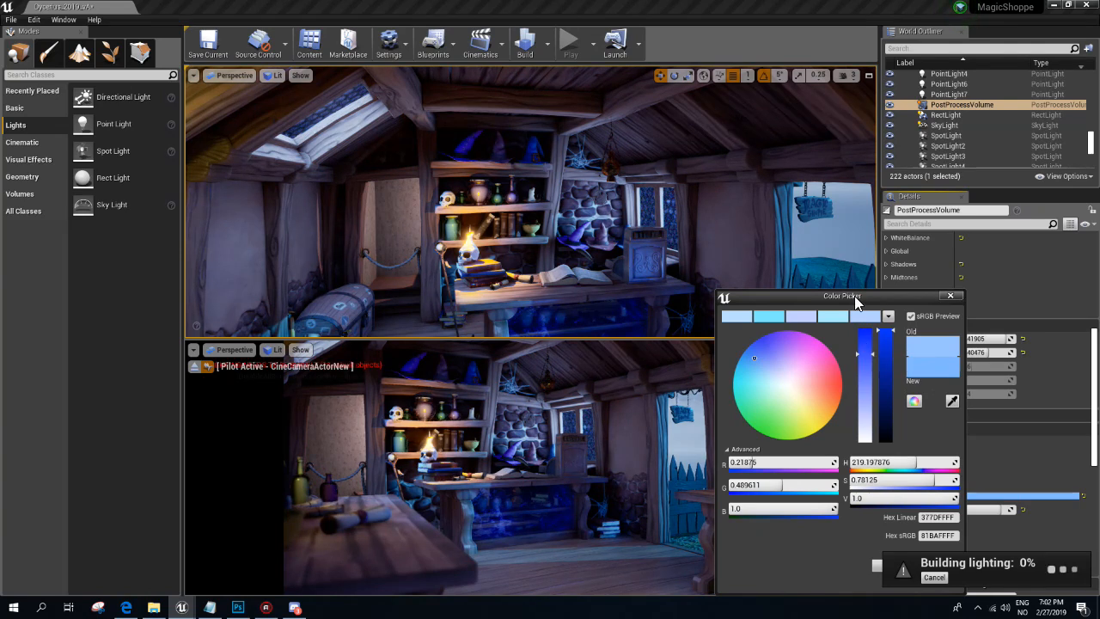
pyautogui.moveTo(856, 296); pyautogui.dragTo(744, 212)
pyautogui.click(824, 481)
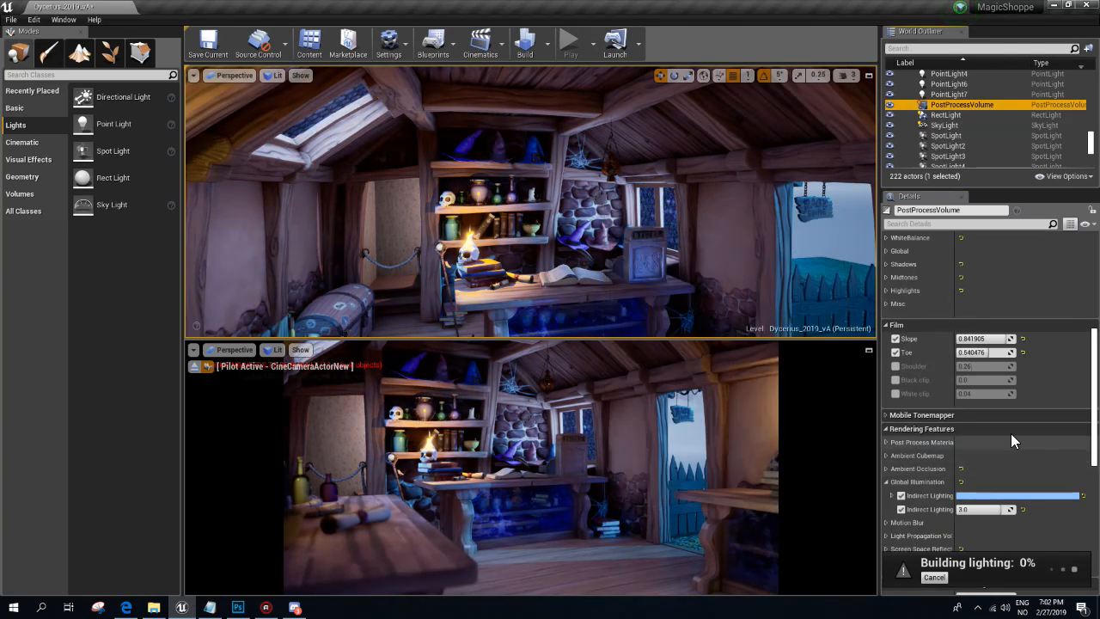
# - Turn off the Min Brightness and Max Brightness overrides and collapse the Exposure settings
pyautogui.scroll(6, 1011, 438)
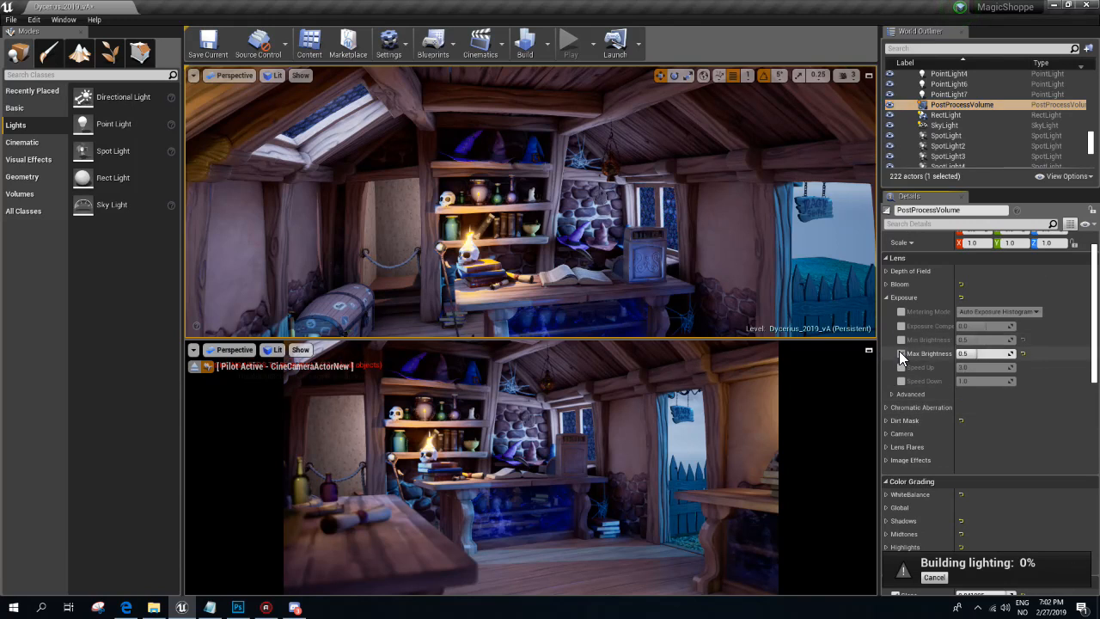
pyautogui.click(899, 352)
pyautogui.click(886, 298)
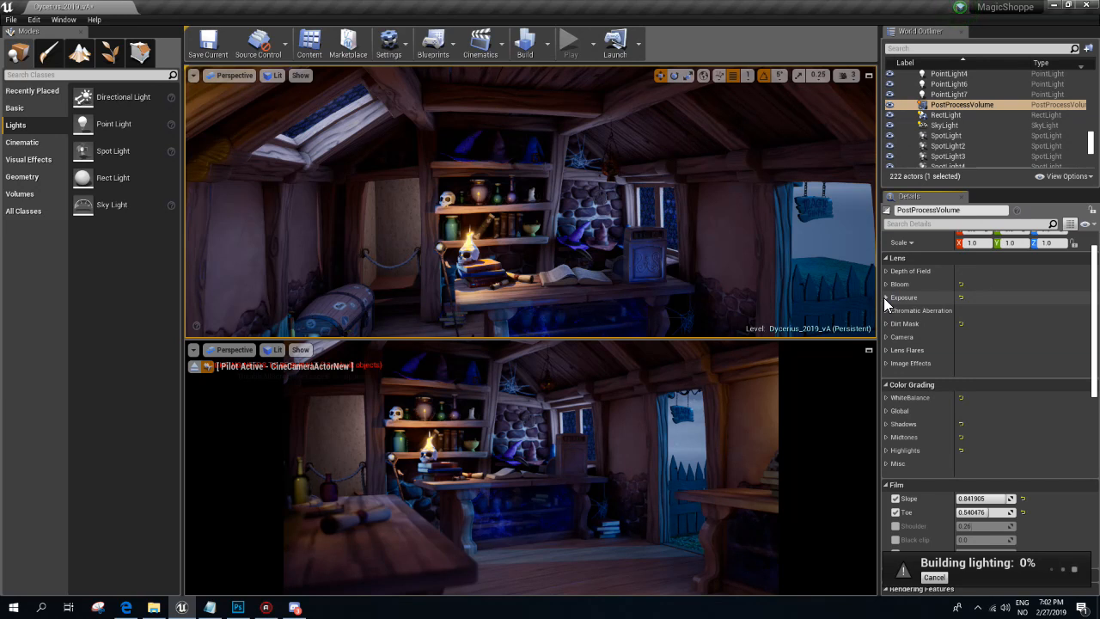
# - Open Swarm Agent to check the lighting build's status and log, and close it again
pyautogui.click(973, 608)
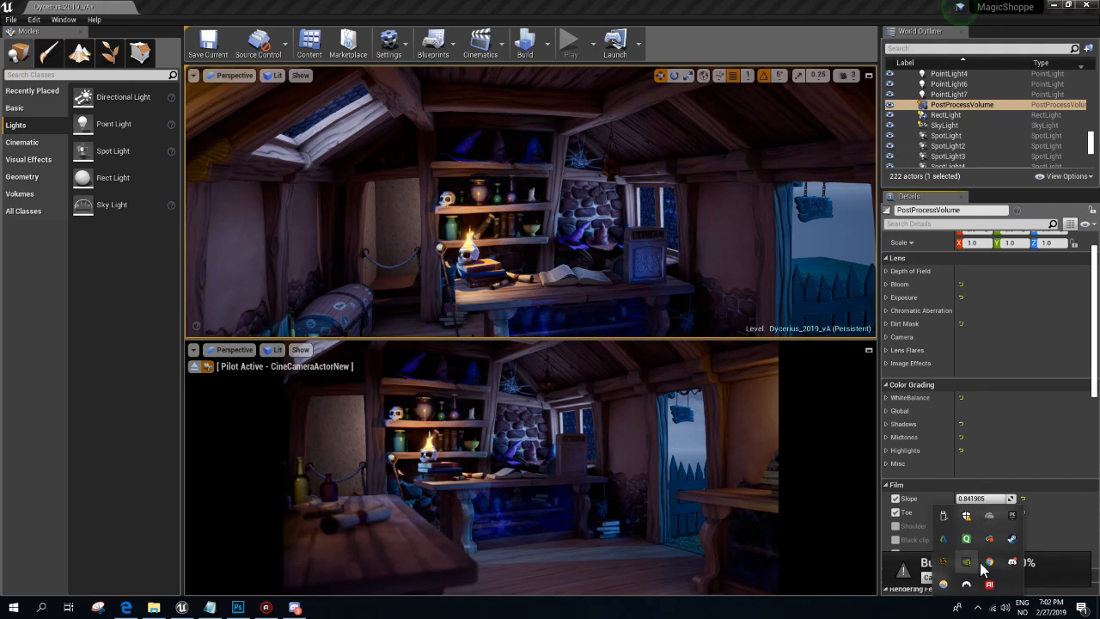
pyautogui.click(943, 564)
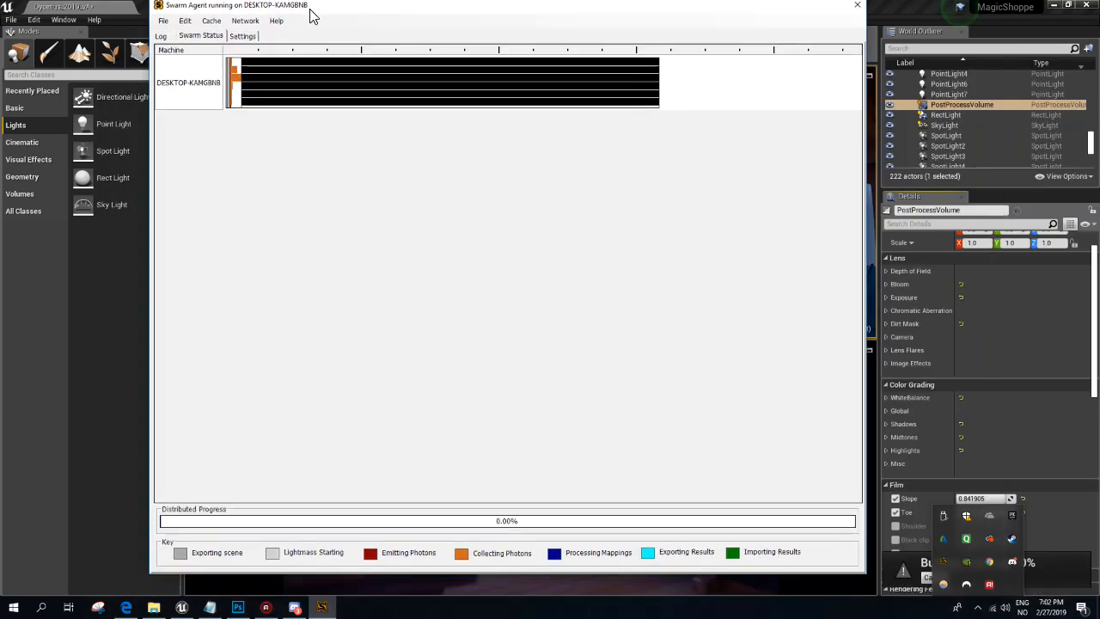
pyautogui.click(162, 41)
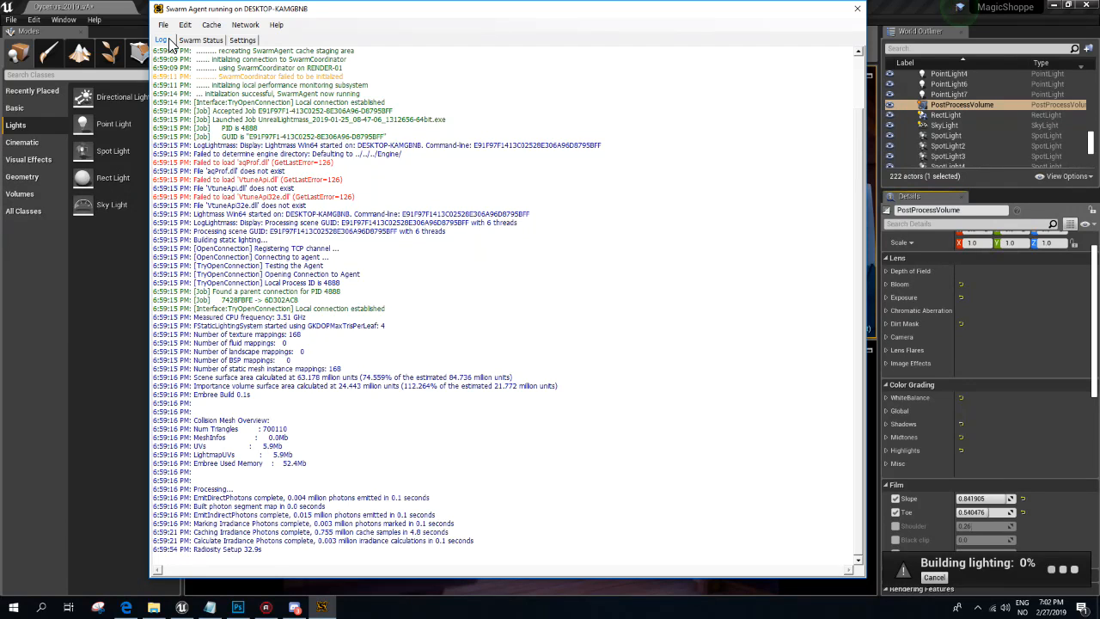
pyautogui.click(856, 12)
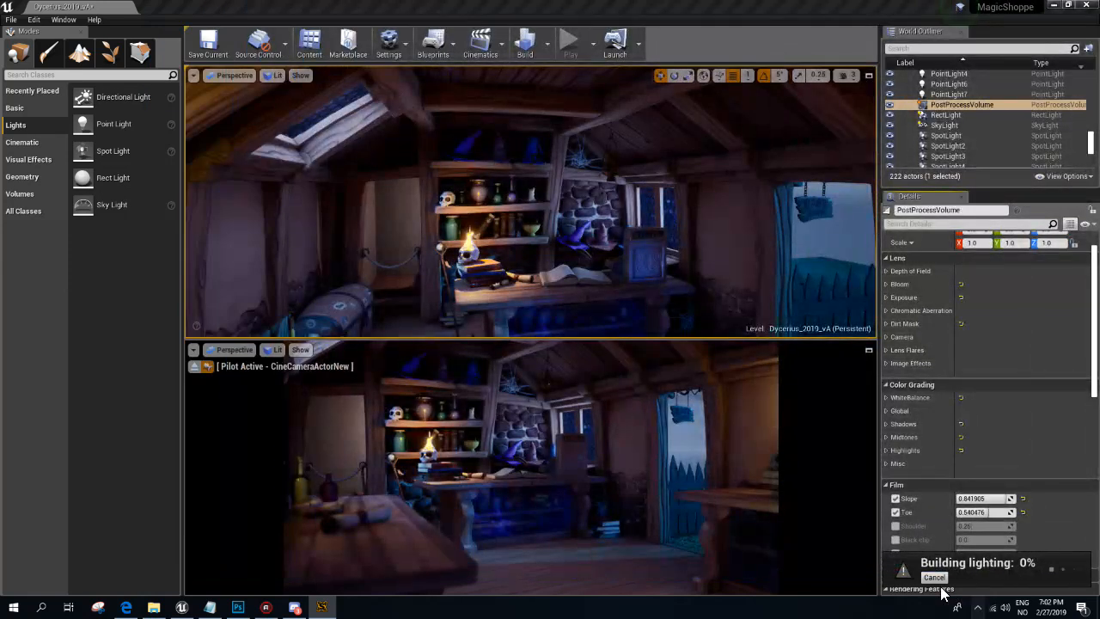
# - Cancel the running lighting build and show the upper viewport in Lightmap Density mode, looking towards the wardrobe side
pyautogui.click(933, 576)
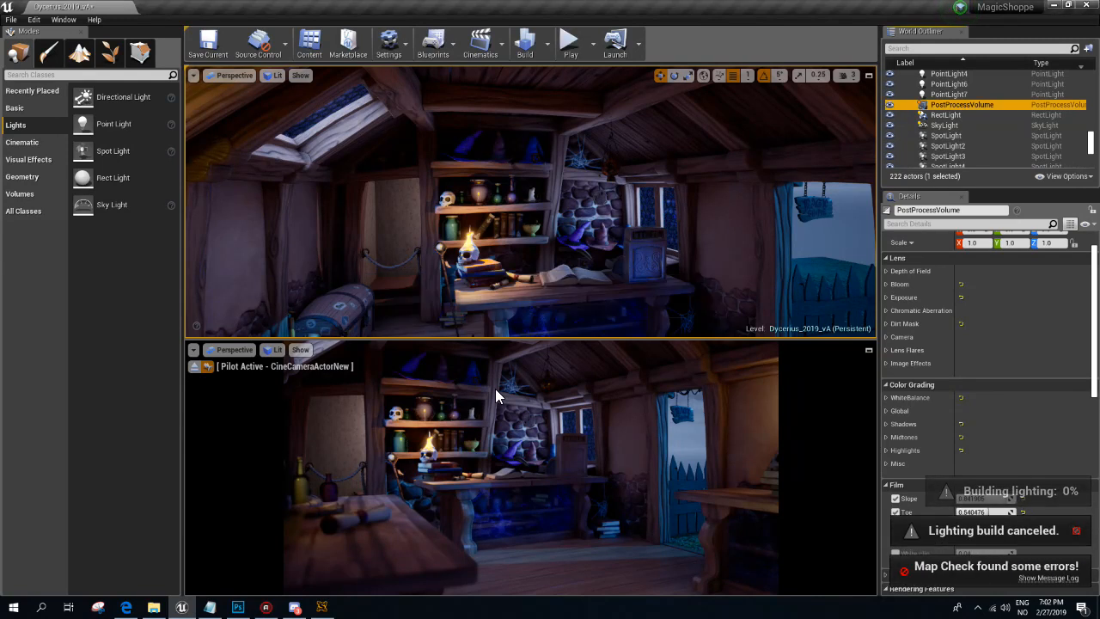
pyautogui.click(273, 75)
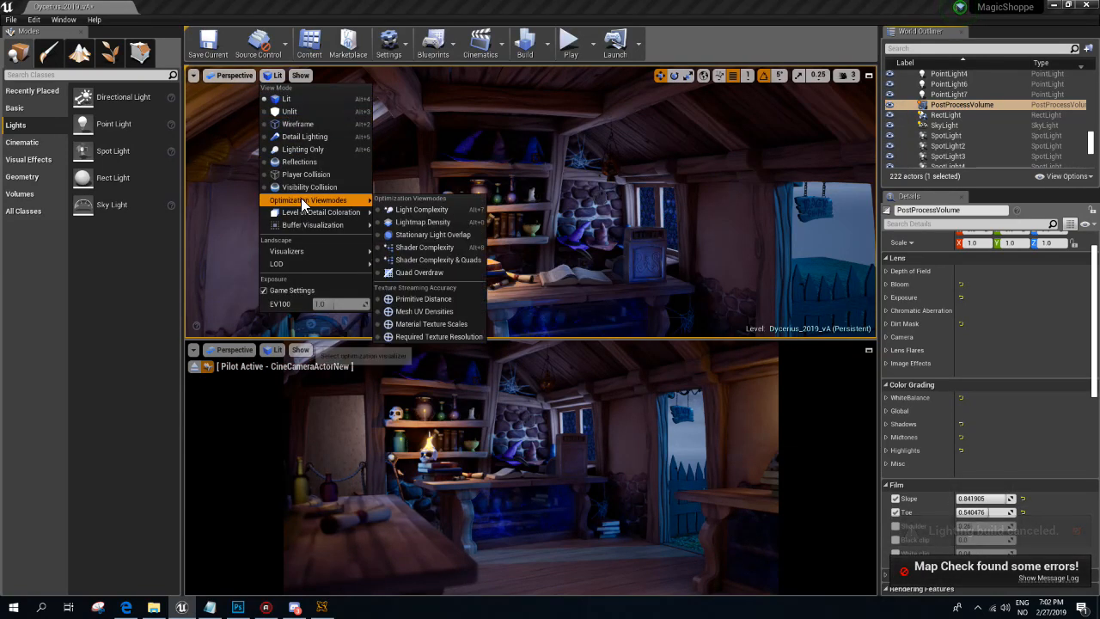
pyautogui.click(430, 221)
pyautogui.moveTo(446, 201); pyautogui.dragTo(450, 197, button='right')
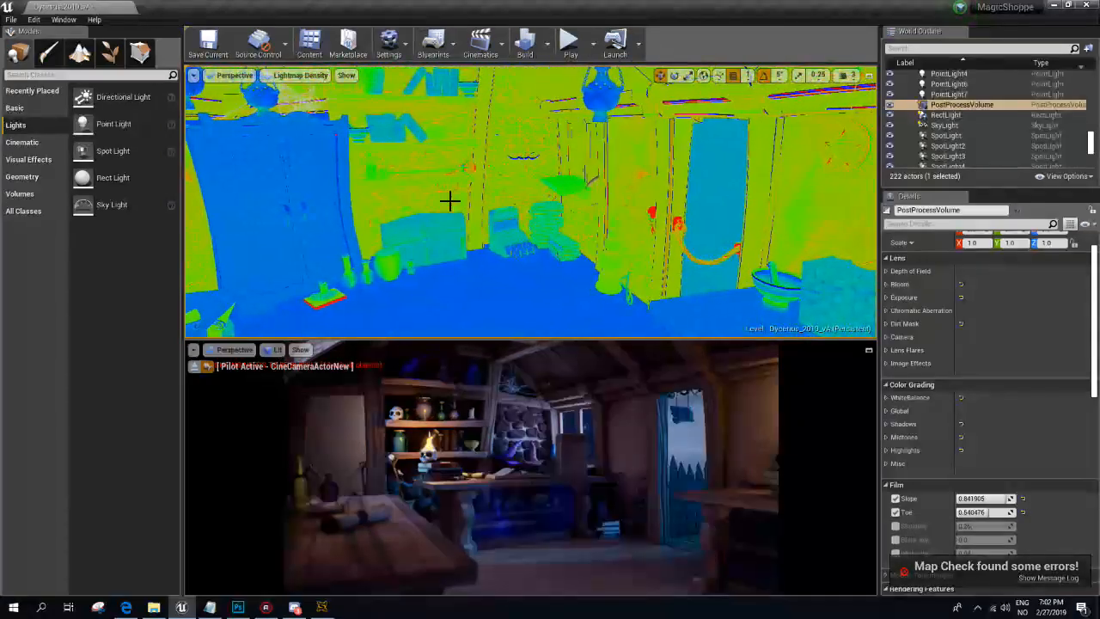
# - Set the overridden light map resolution of the Shoppe_MainBody_v9 mesh to 512
pyautogui.click(647, 153)
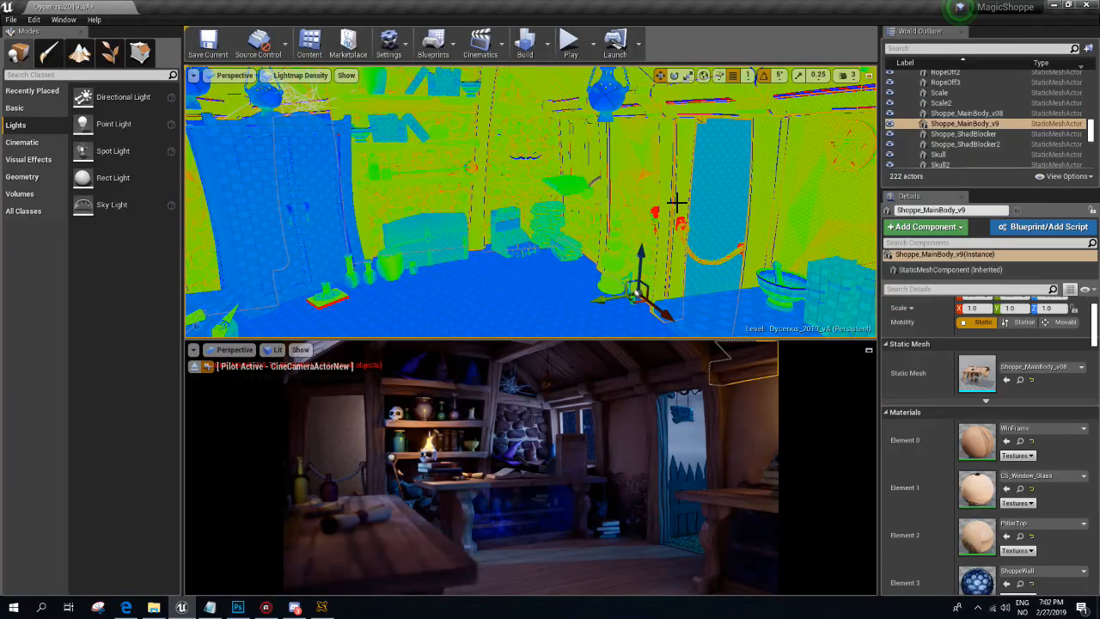
pyautogui.scroll(-3, 1003, 393)
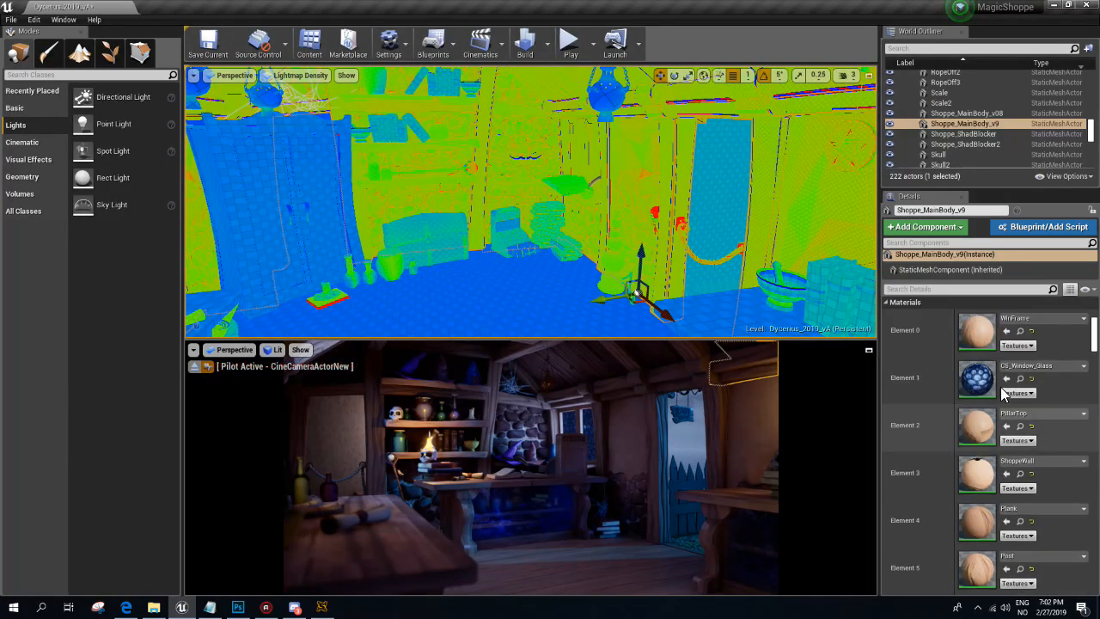
pyautogui.scroll(-10, 1001, 393)
pyautogui.scroll(-8, 1000, 387)
pyautogui.click(989, 330)
pyautogui.write('51')
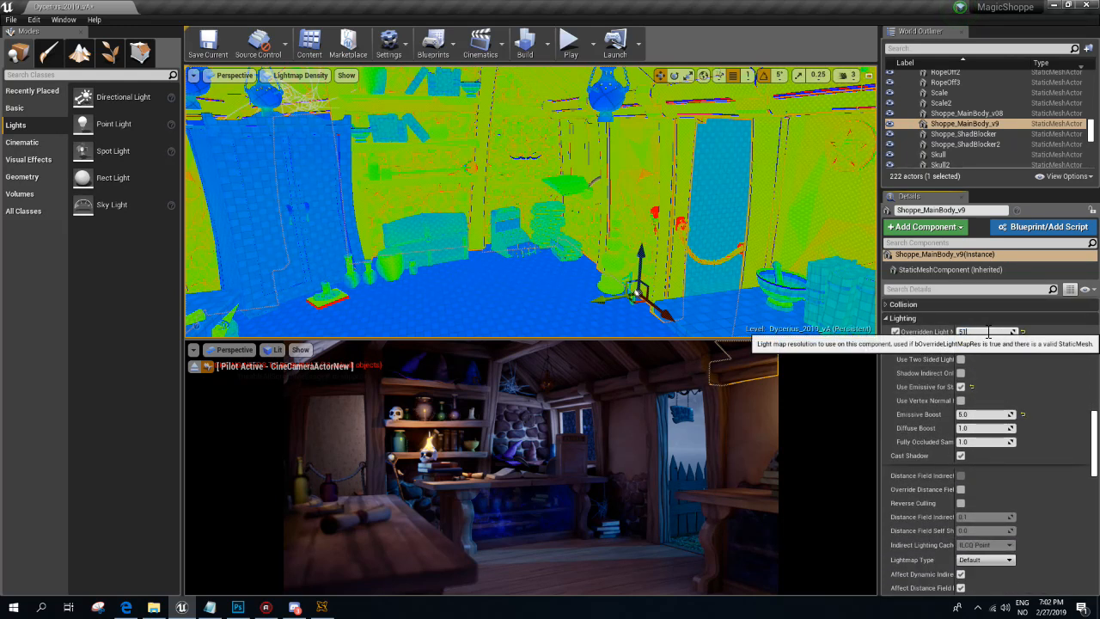
pyautogui.write('2')
pyautogui.press('Return')
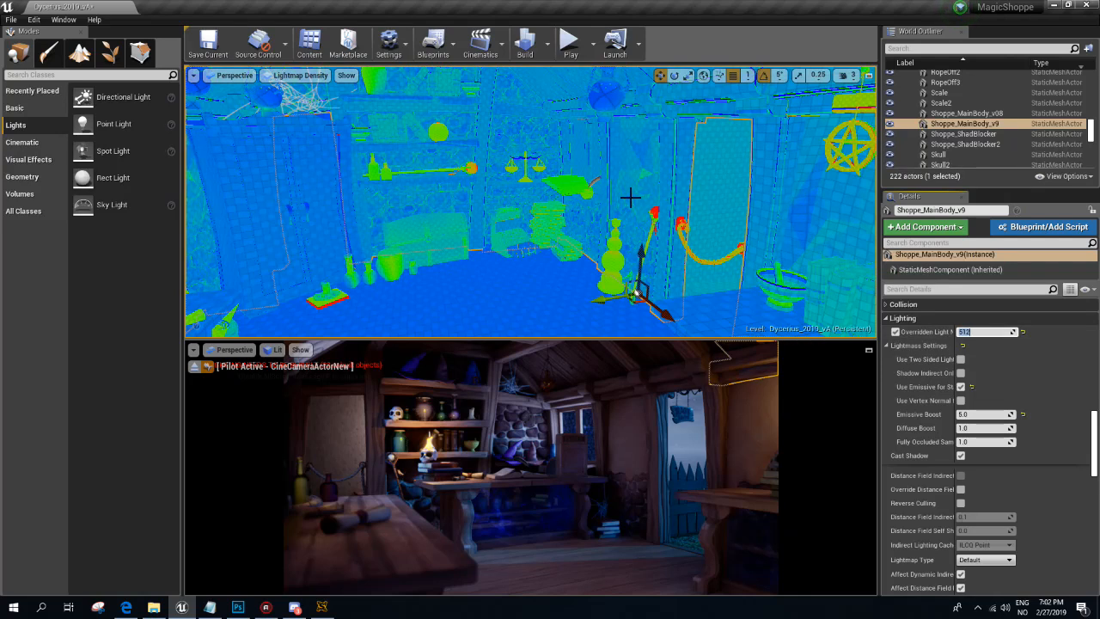
# - Set the overridden light map resolution of the Shoppe_MainBody_v08 mesh to 512
pyautogui.moveTo(630, 198); pyautogui.dragTo(578, 199, button='right')
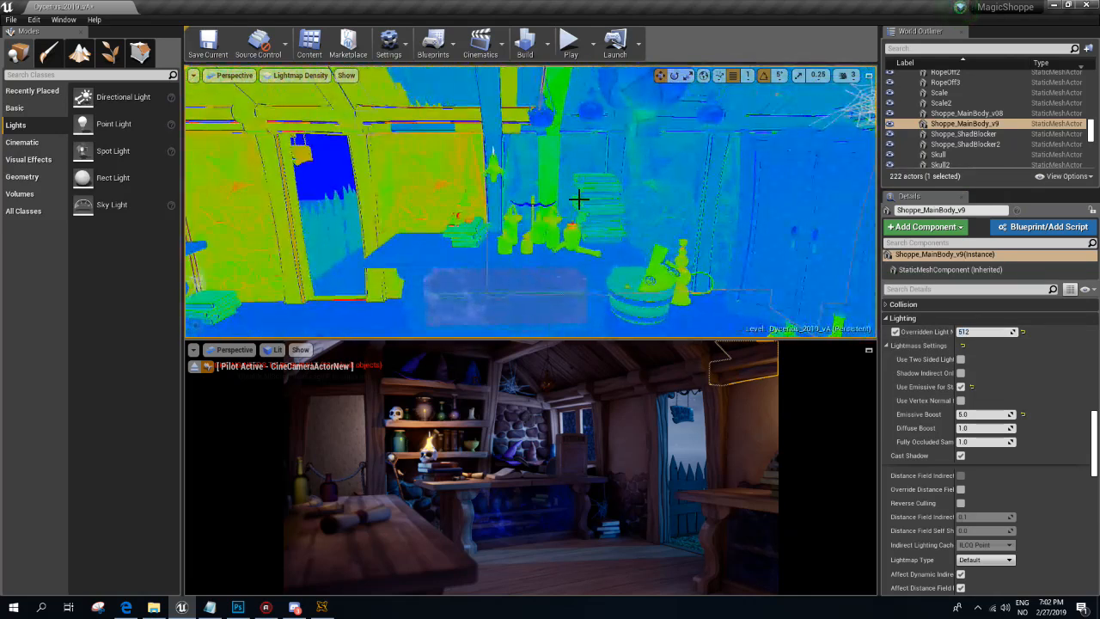
pyautogui.click(457, 179)
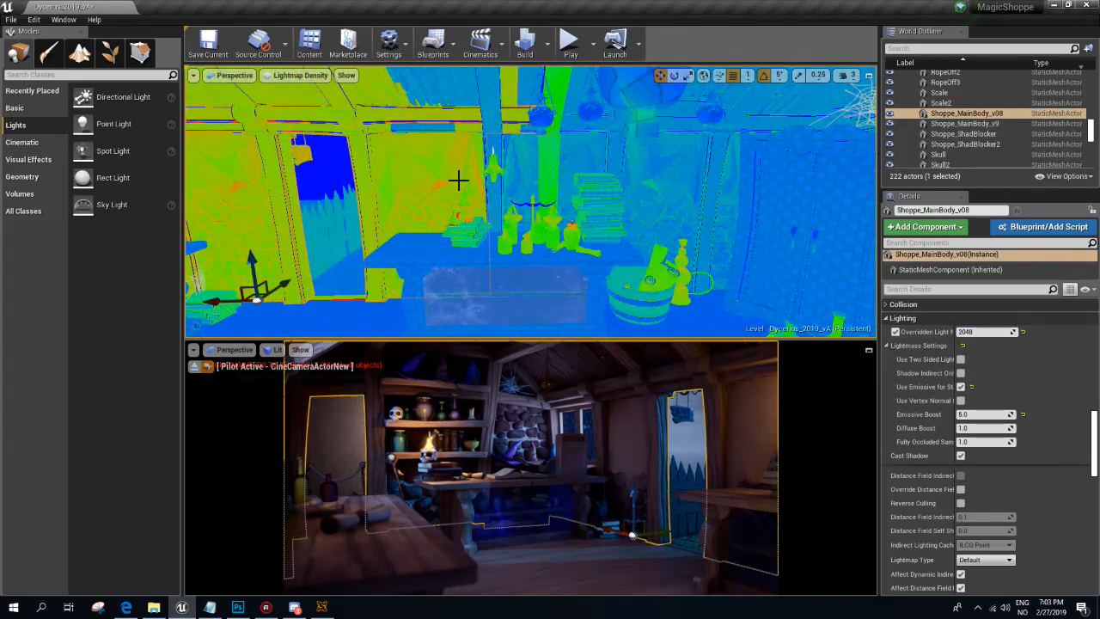
pyautogui.click(993, 330)
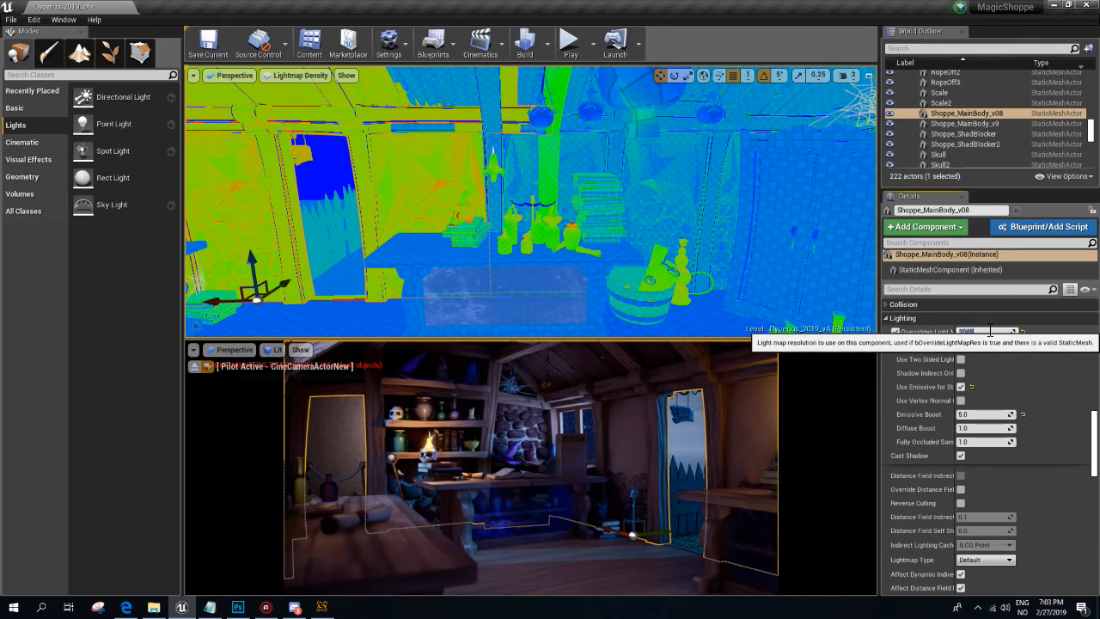
pyautogui.write('512')
pyautogui.press('Return')
# - Set the overridden light map resolution of the FrontPost mesh beside the counter to 32
pyautogui.click(548, 154)
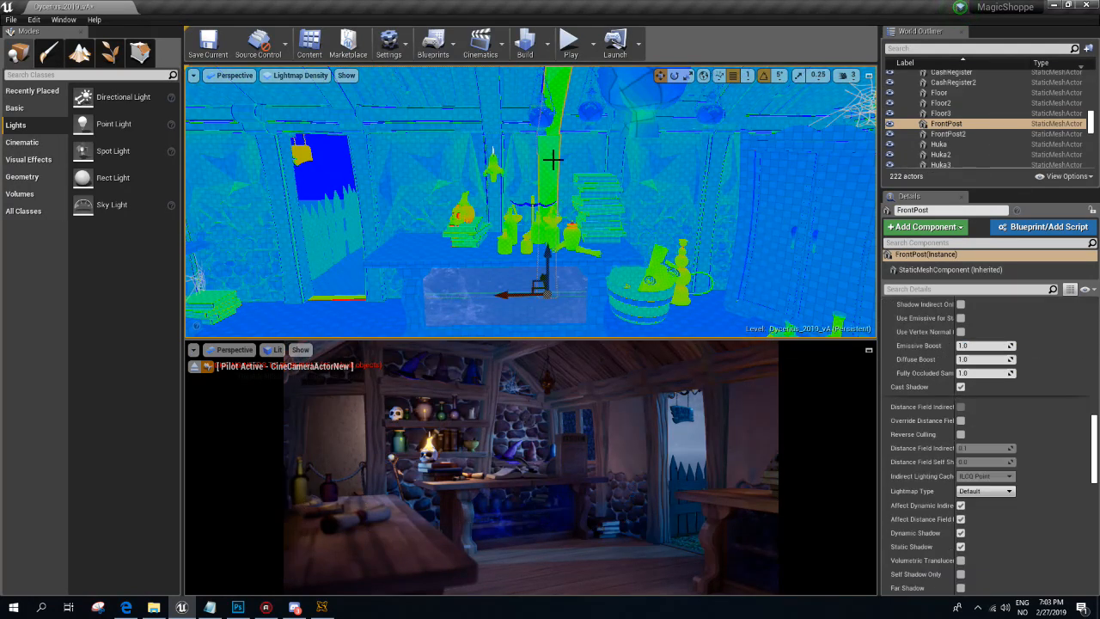
pyautogui.scroll(4, 988, 451)
pyautogui.scroll(-3, 988, 453)
pyautogui.scroll(5, 989, 453)
pyautogui.moveTo(675, 273); pyautogui.dragTo(655, 255, button='right')
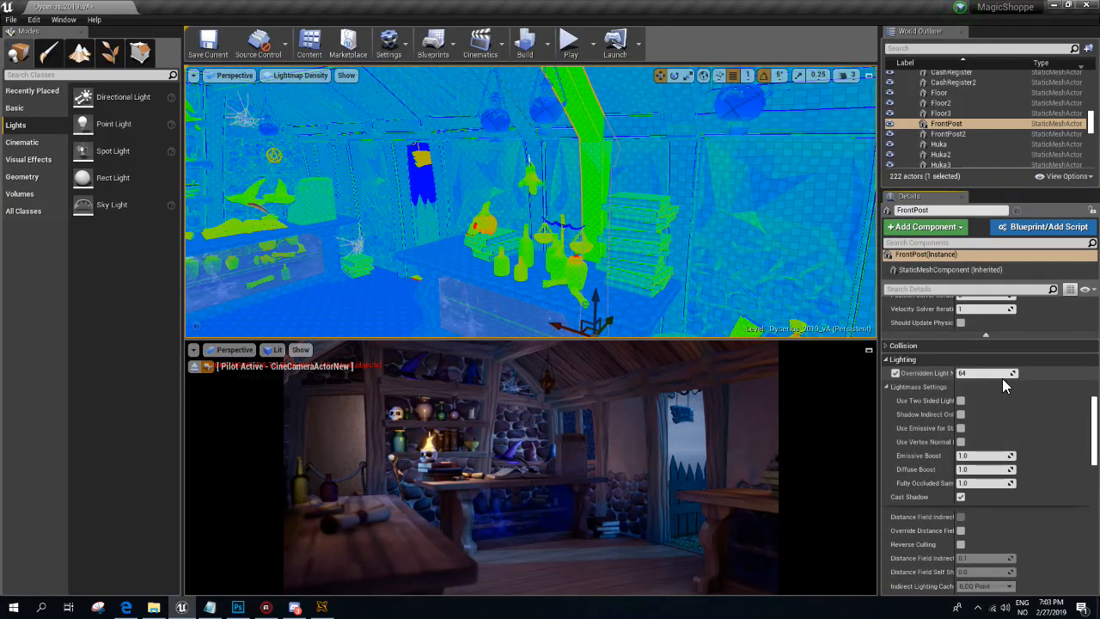
pyautogui.write('32')
pyautogui.press('Return')
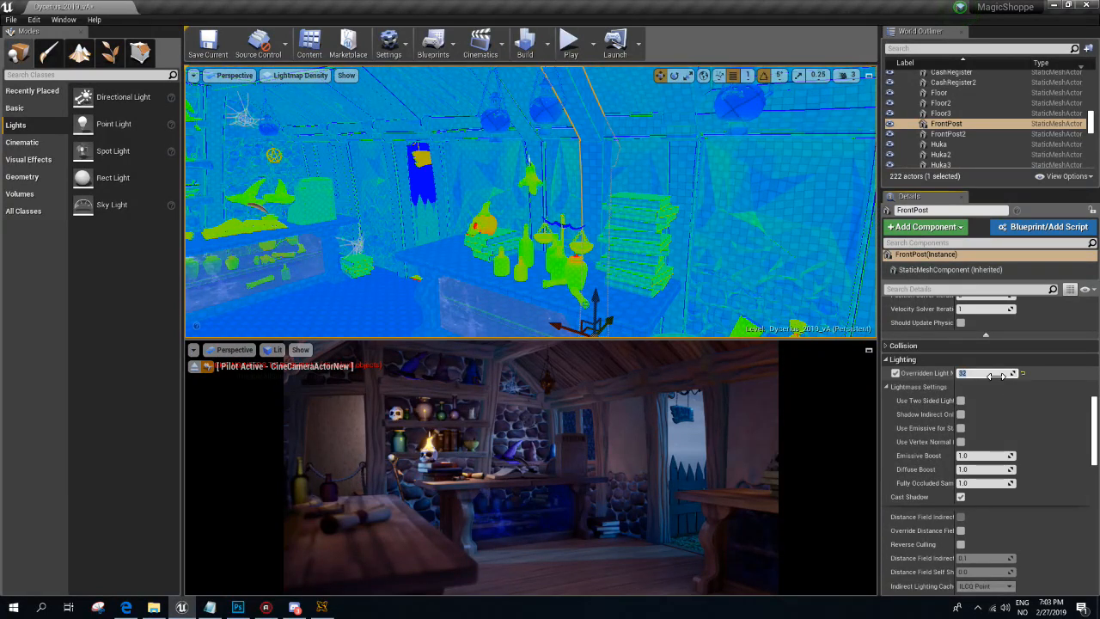
# - Select all meshes matching "bottle" and override their light map resolution with 16
pyautogui.click(527, 249)
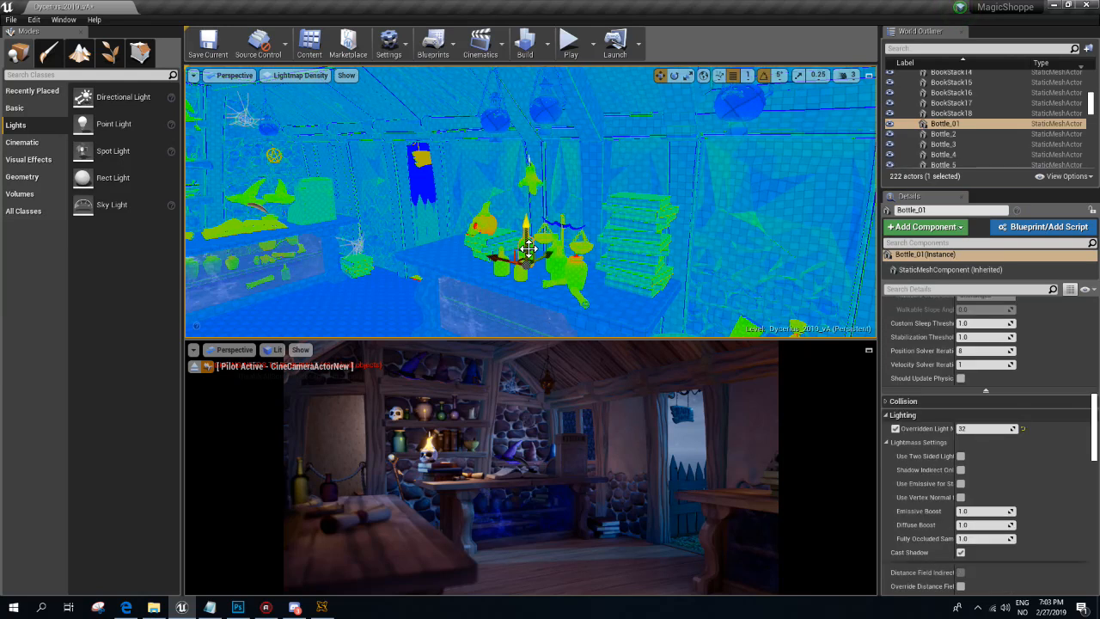
pyautogui.click(924, 49)
pyautogui.write('bottle')
pyautogui.press('Return')
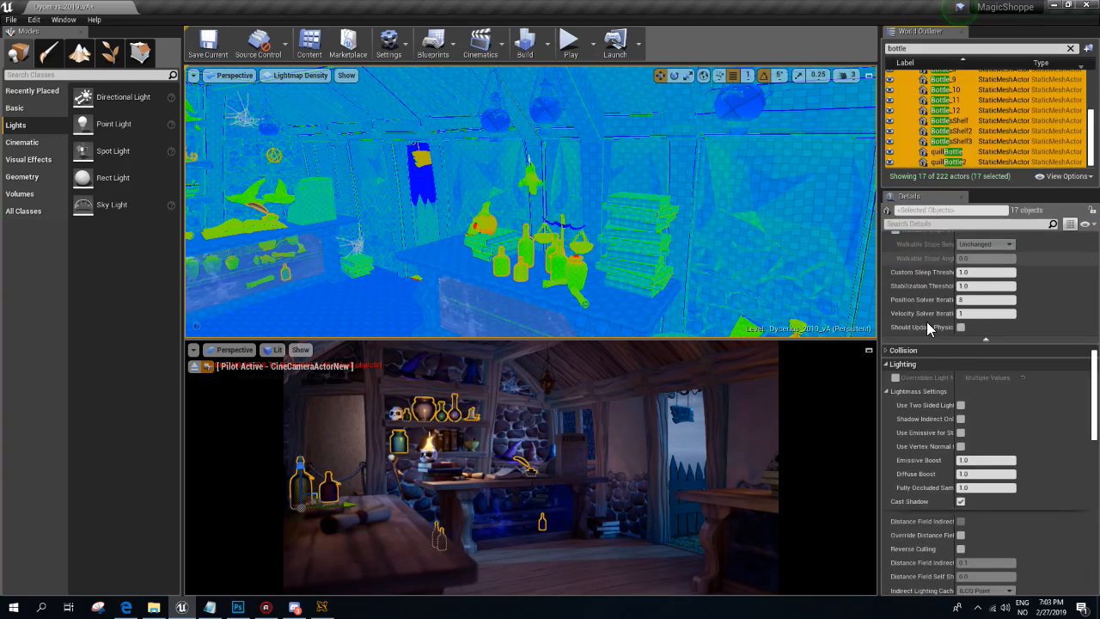
pyautogui.click(896, 377)
pyautogui.click(986, 378)
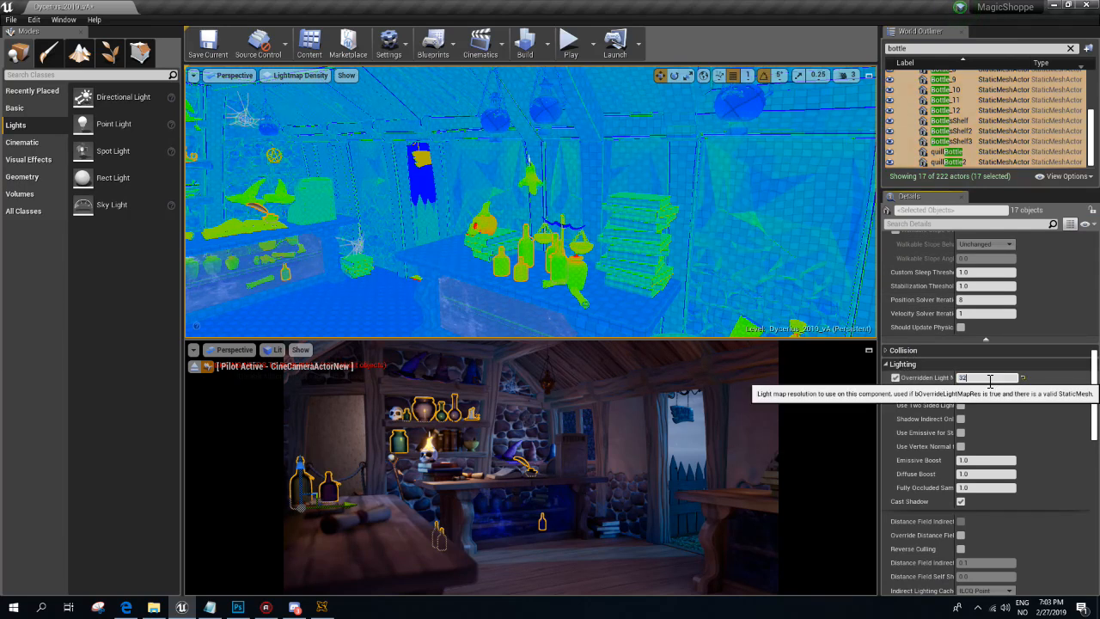
pyautogui.write('5')
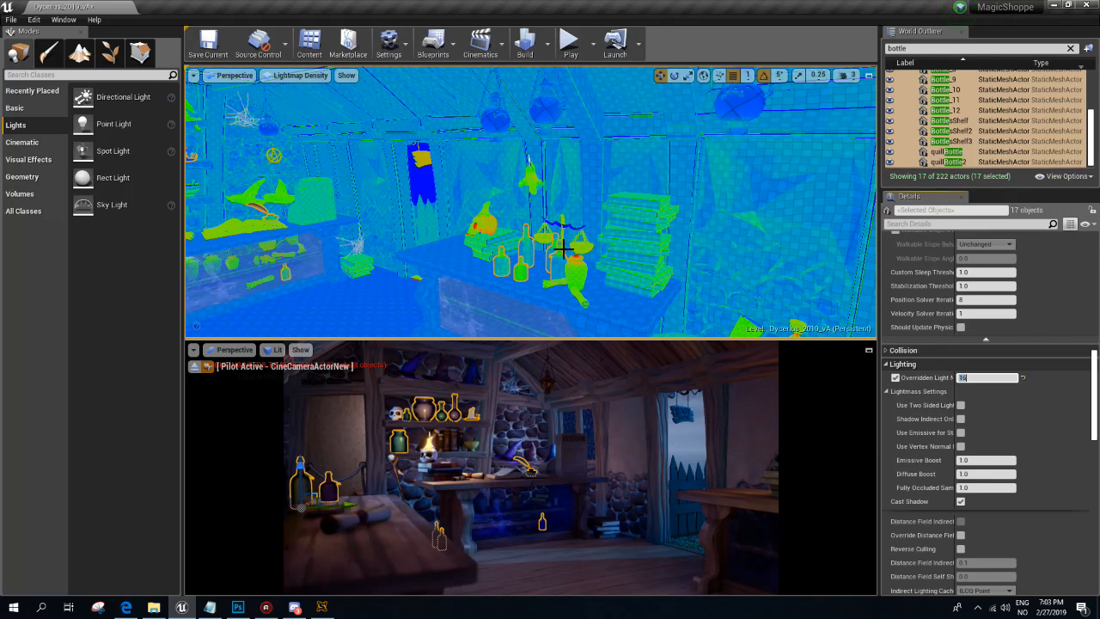
# - Select all meshes matching "urn" and set their overridden light map resolution to 16
pyautogui.click(583, 274)
pyautogui.click(923, 48)
pyautogui.write('urn')
pyautogui.press('Return')
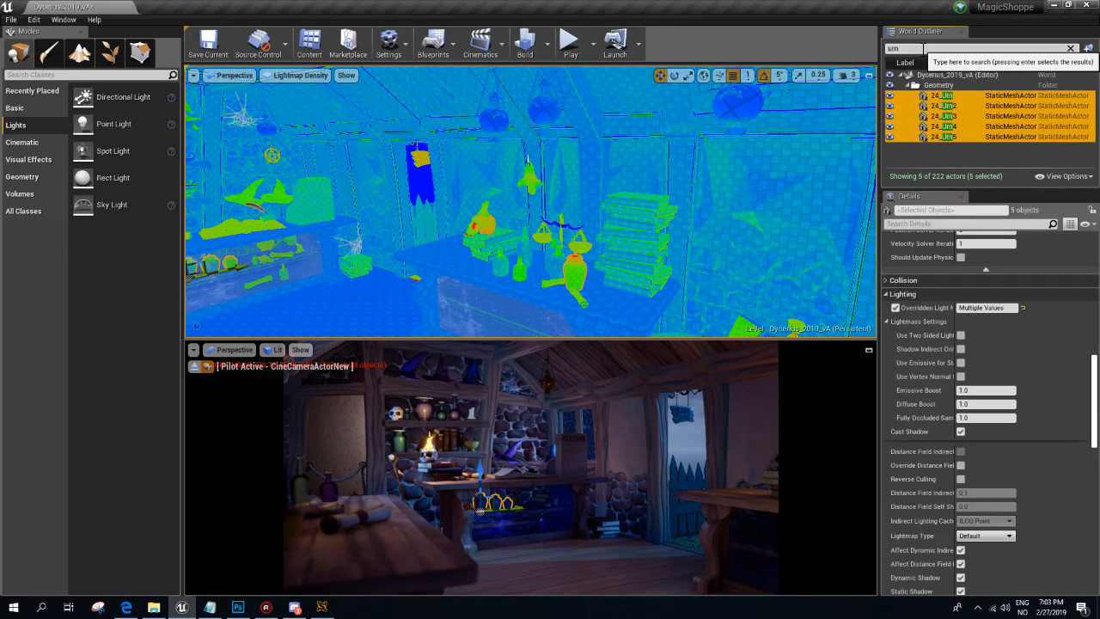
pyautogui.click(974, 294)
pyautogui.click(976, 281)
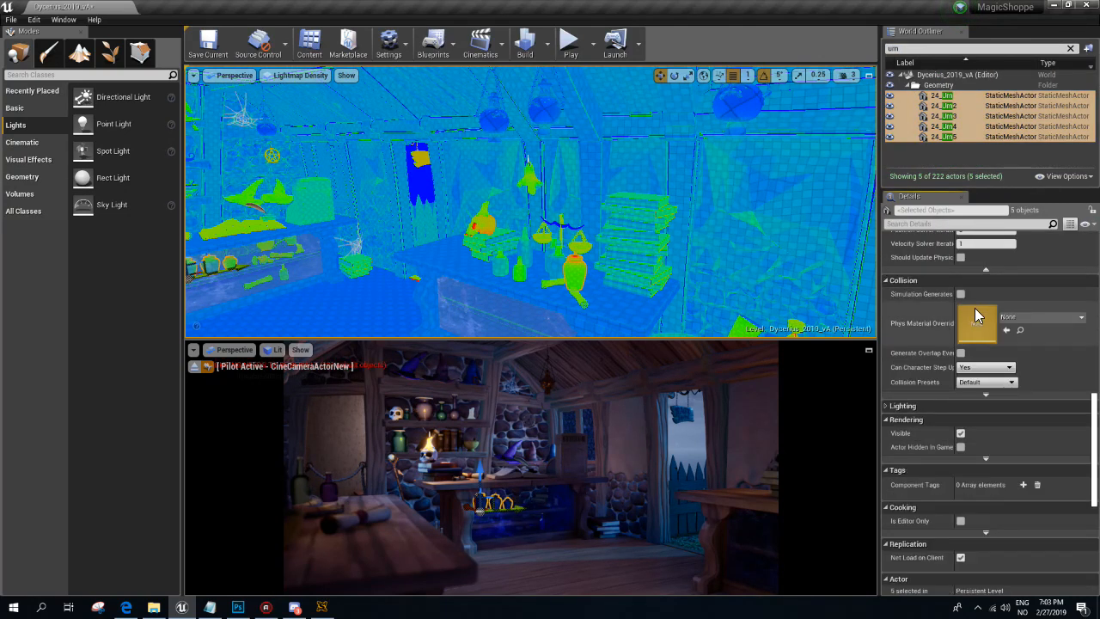
pyautogui.click(947, 406)
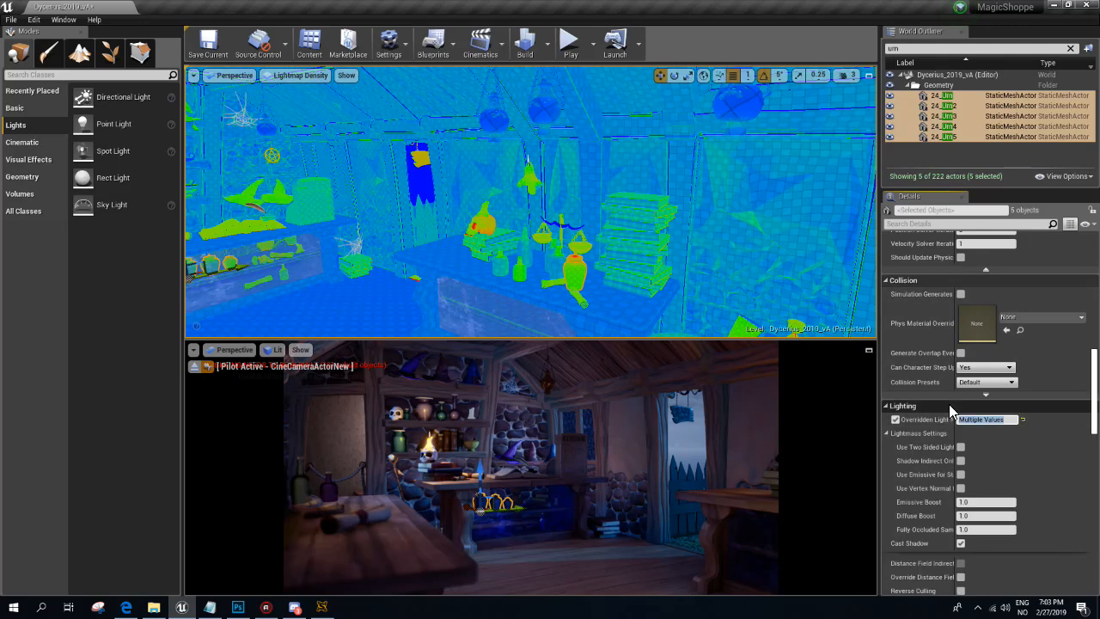
pyautogui.write('1')
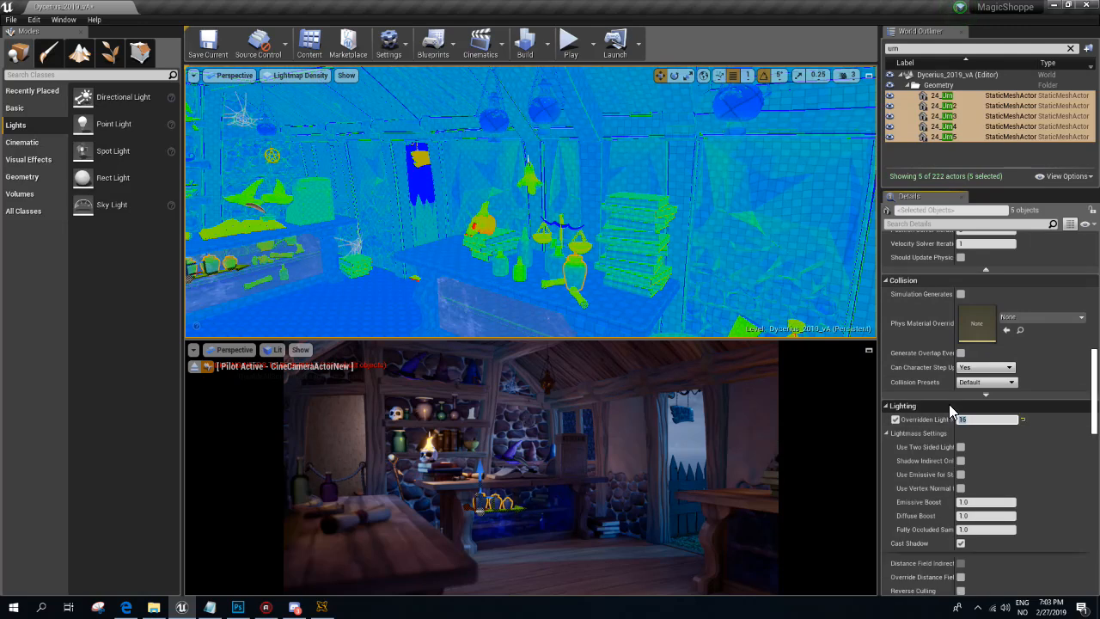
pyautogui.write('6')
pyautogui.press('Return')
# - Override the light map resolution of the MagicHats2 mesh above the counter with 32
pyautogui.press('w')
pyautogui.moveTo(596, 275); pyautogui.dragTo(515, 263, button='right')
pyautogui.click(620, 254)
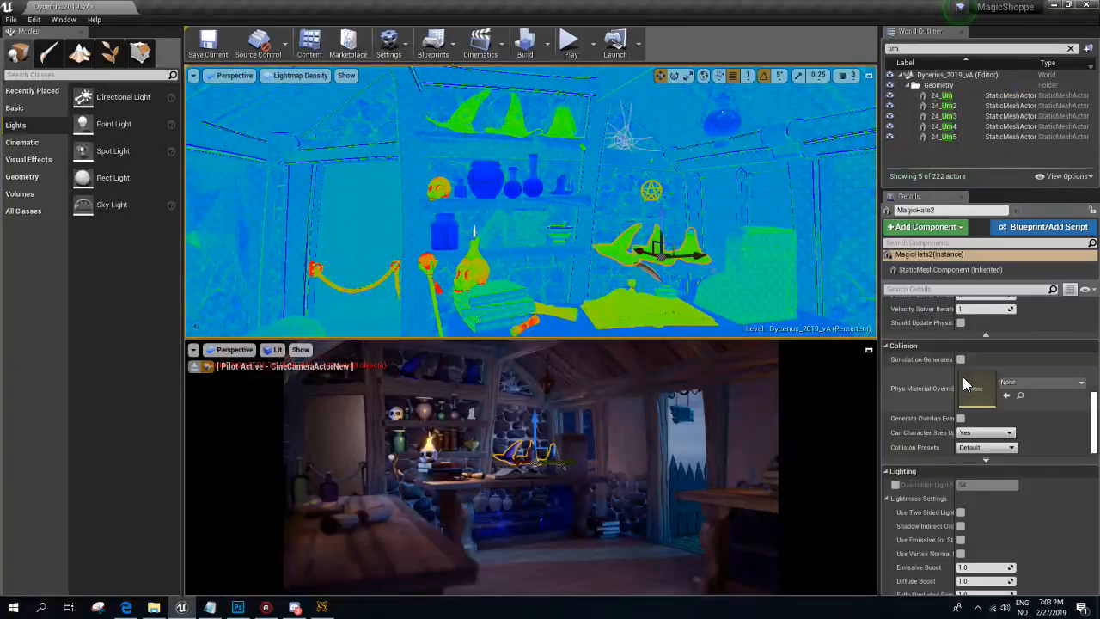
pyautogui.scroll(1, 962, 378)
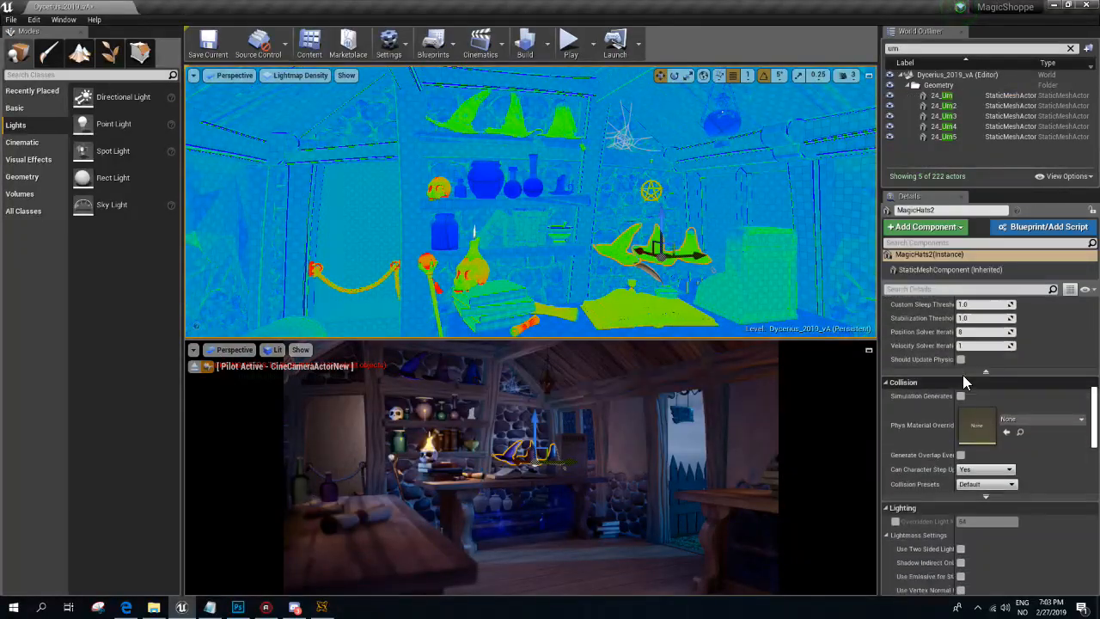
pyautogui.click(895, 521)
pyautogui.write('32')
pyautogui.press('Return')
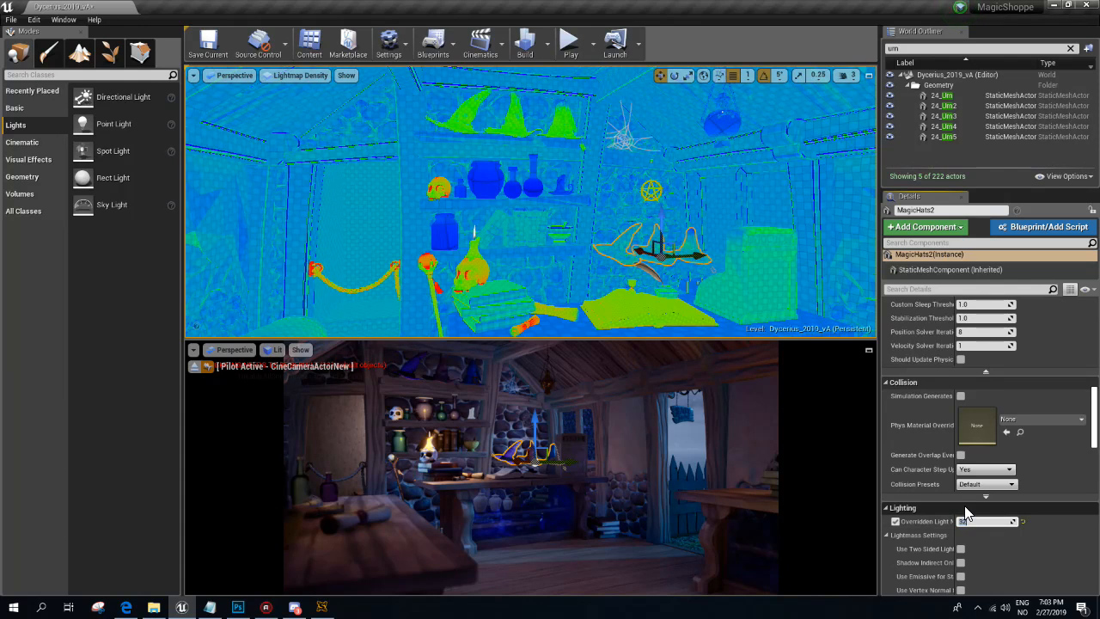
# - Override the light map resolution of the MagicHats mesh on the upper shelf with 32
pyautogui.click(524, 118)
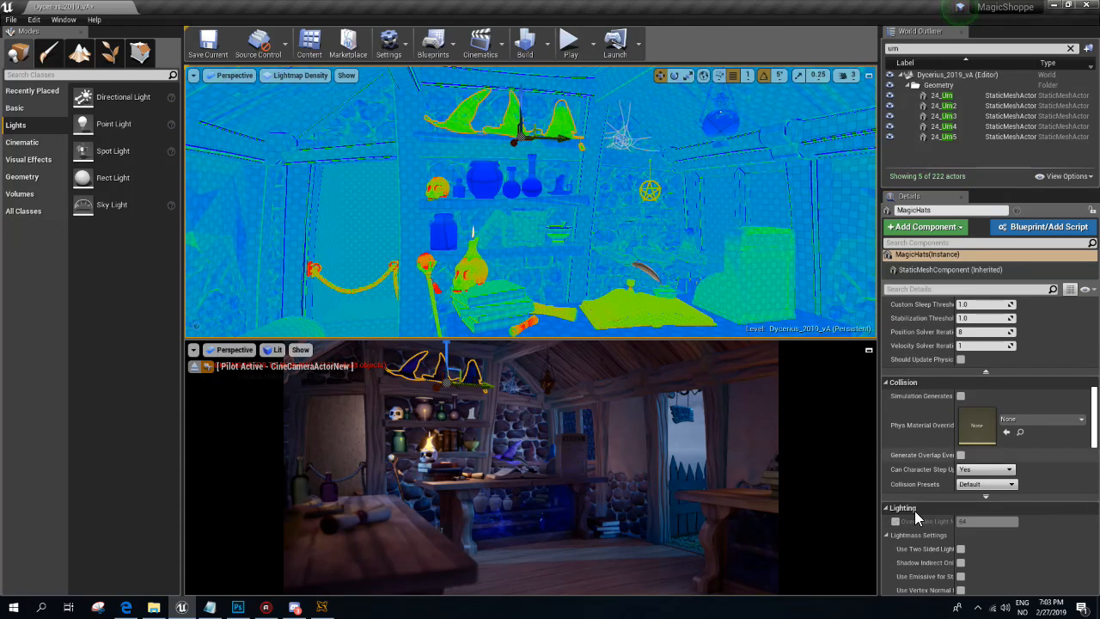
pyautogui.click(895, 521)
pyautogui.click(969, 522)
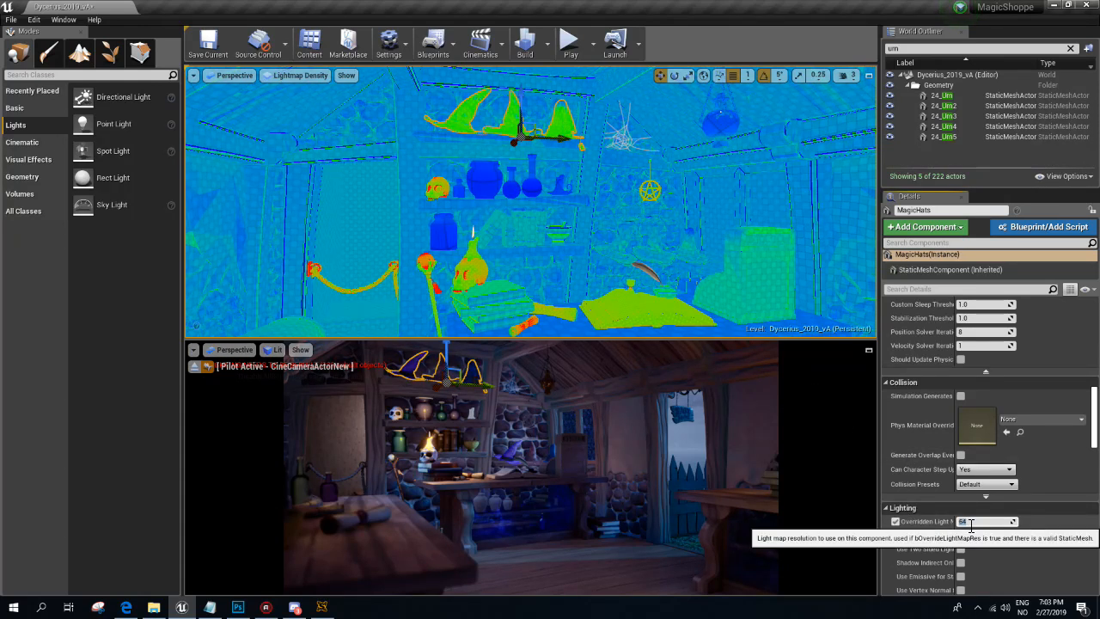
pyautogui.write('32')
pyautogui.press('Return')
# - Set the overridden light map resolution of the BookOpen mesh on the counter to 32
pyautogui.moveTo(574, 198); pyautogui.dragTo(601, 258, button='right')
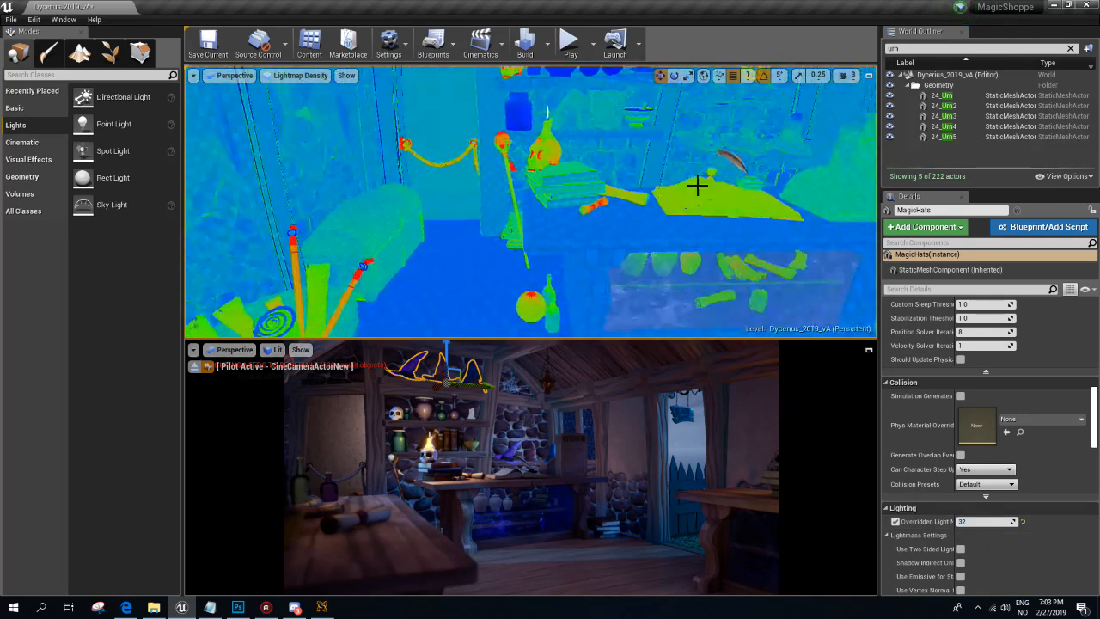
pyautogui.click(726, 201)
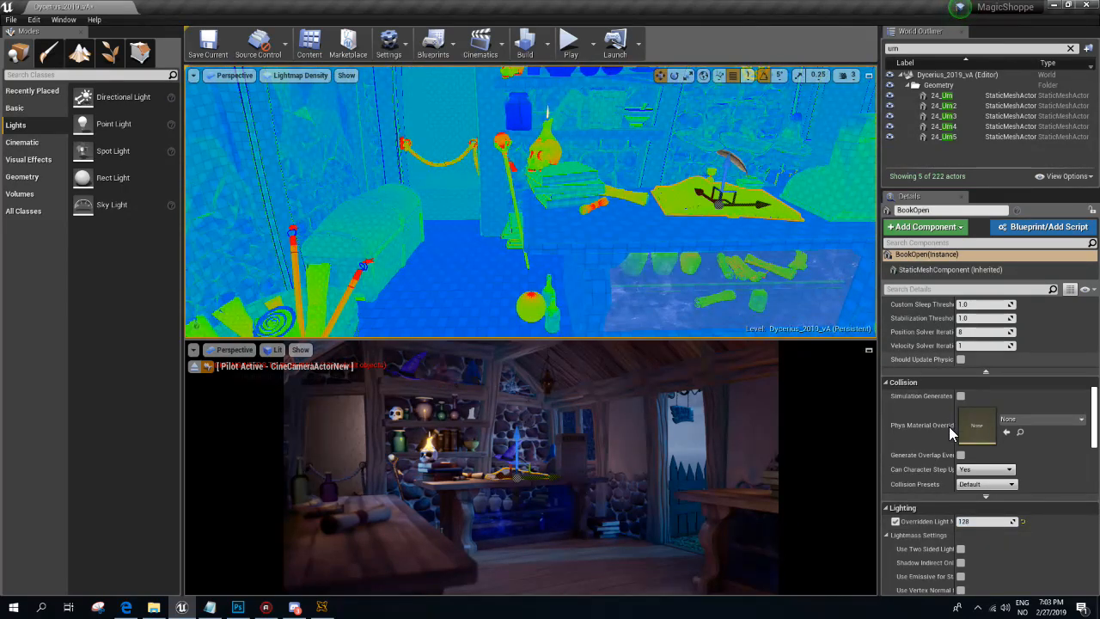
pyautogui.click(966, 520)
pyautogui.write('32')
pyautogui.press('Return')
# - Select all meshes matching "scroll" and override their light map resolution with 16
pyautogui.moveTo(497, 178); pyautogui.dragTo(378, 211, button='right')
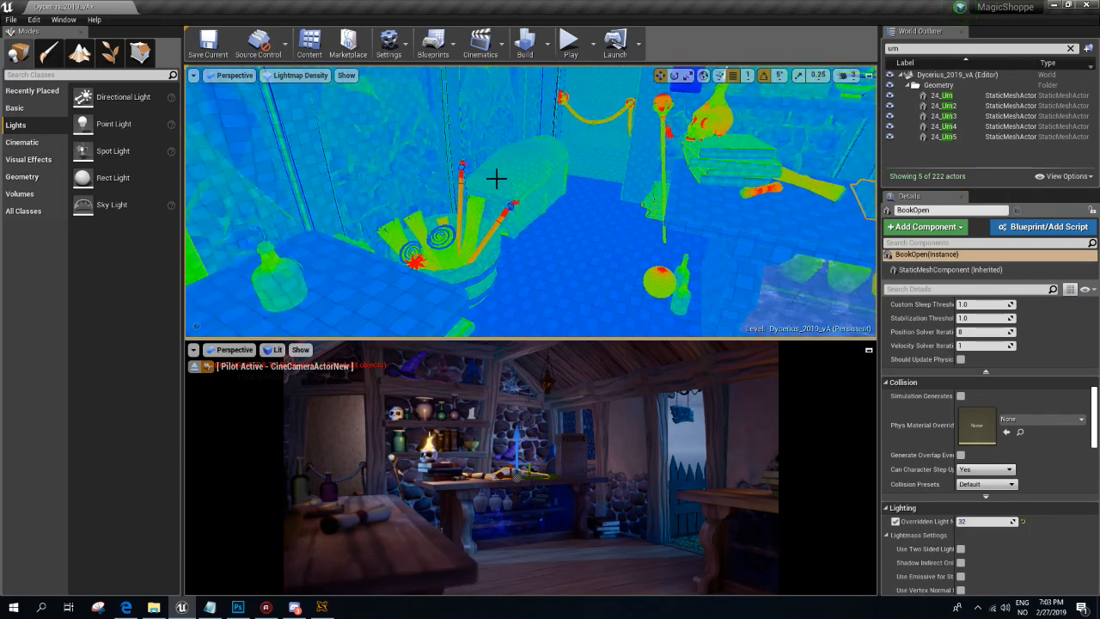
pyautogui.click(465, 217)
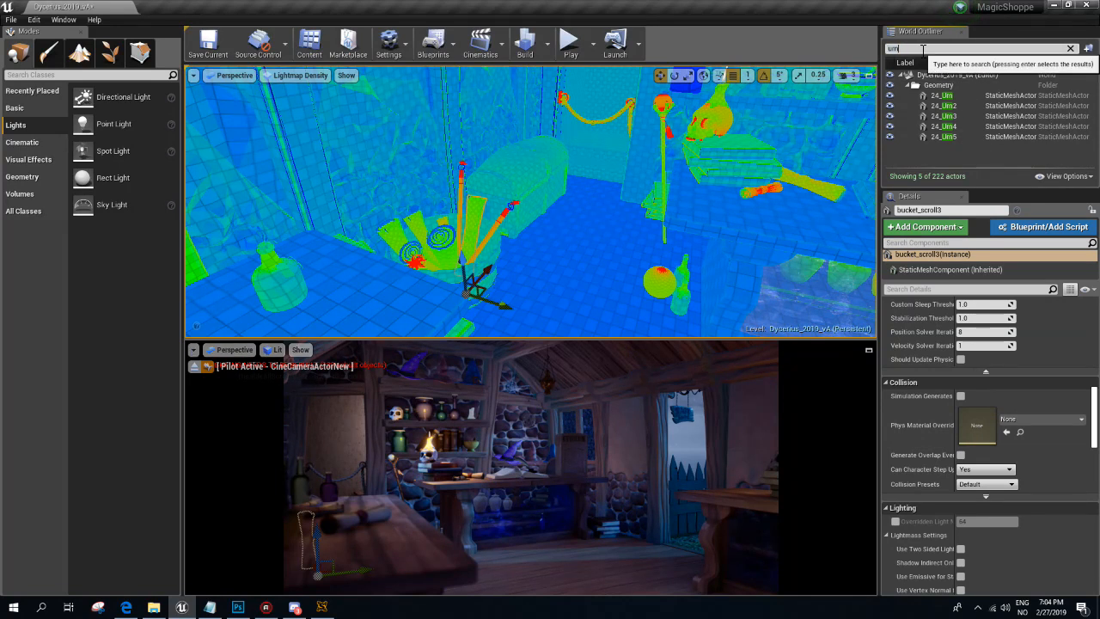
pyautogui.write('scroll')
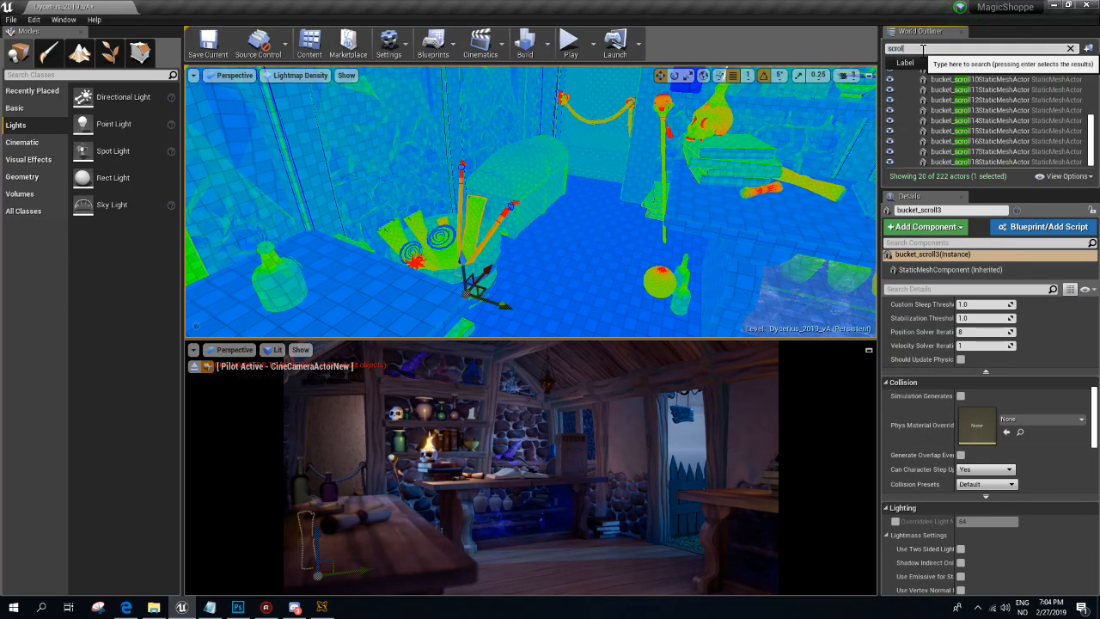
pyautogui.press('Return')
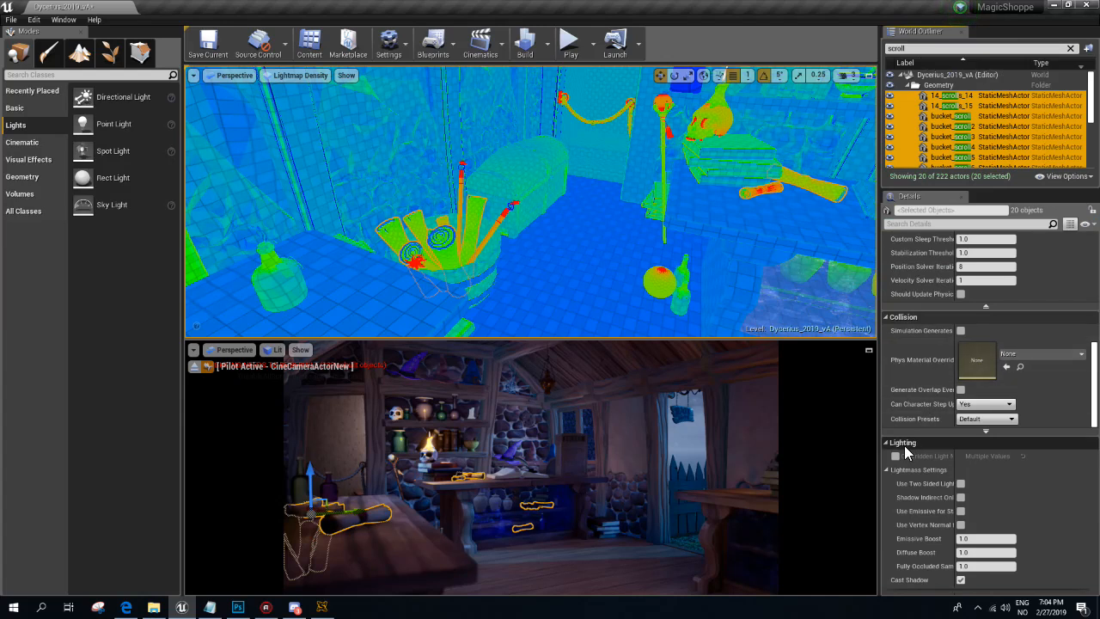
pyautogui.click(988, 456)
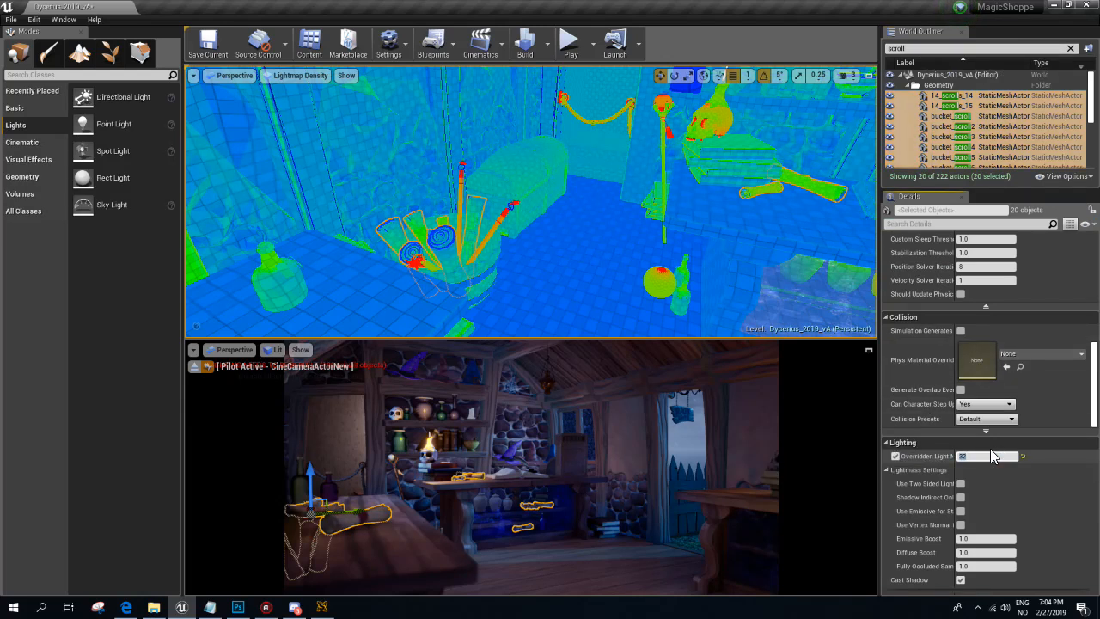
pyautogui.write('16')
pyautogui.press('Return')
pyautogui.click(553, 312)
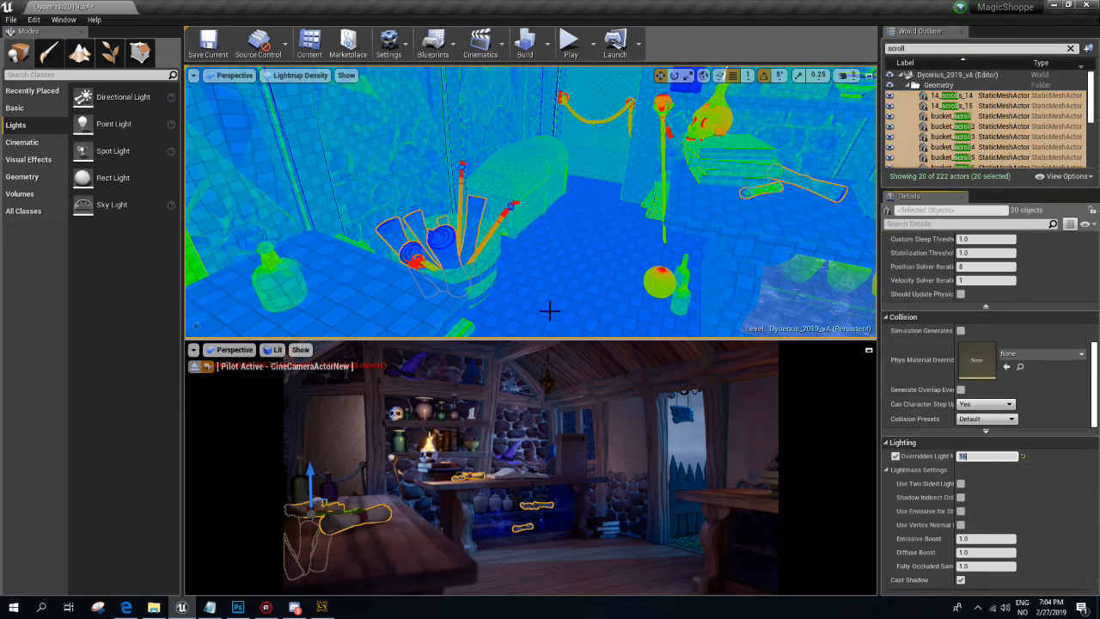
# - Select all meshes matching "wand" and override their light map resolution
pyautogui.moveTo(545, 155); pyautogui.dragTo(538, 177, button='right')
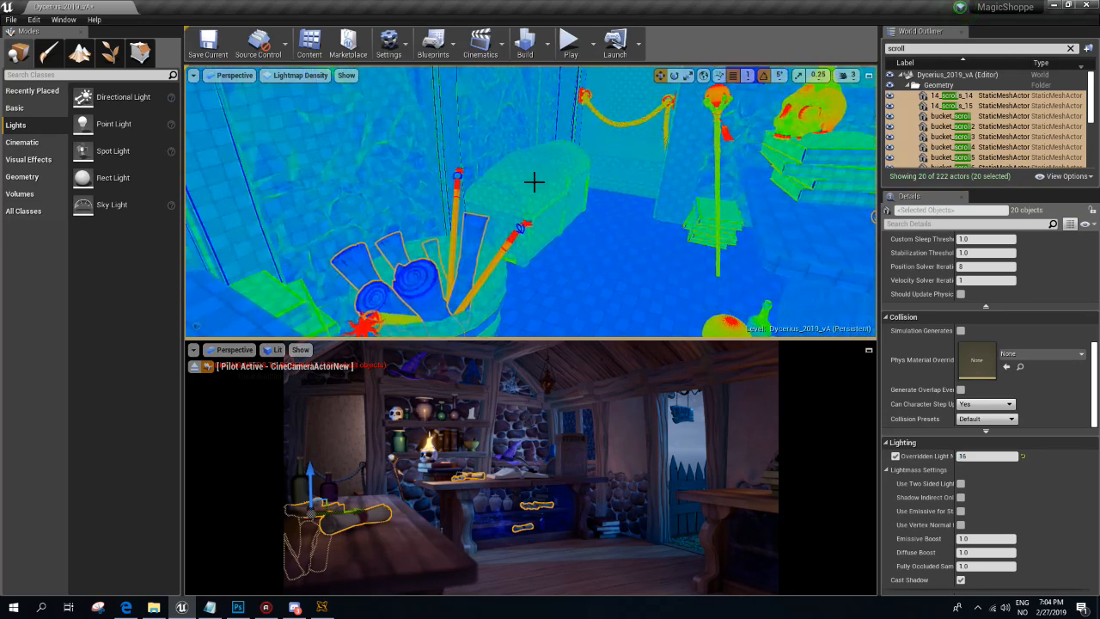
pyautogui.click(518, 238)
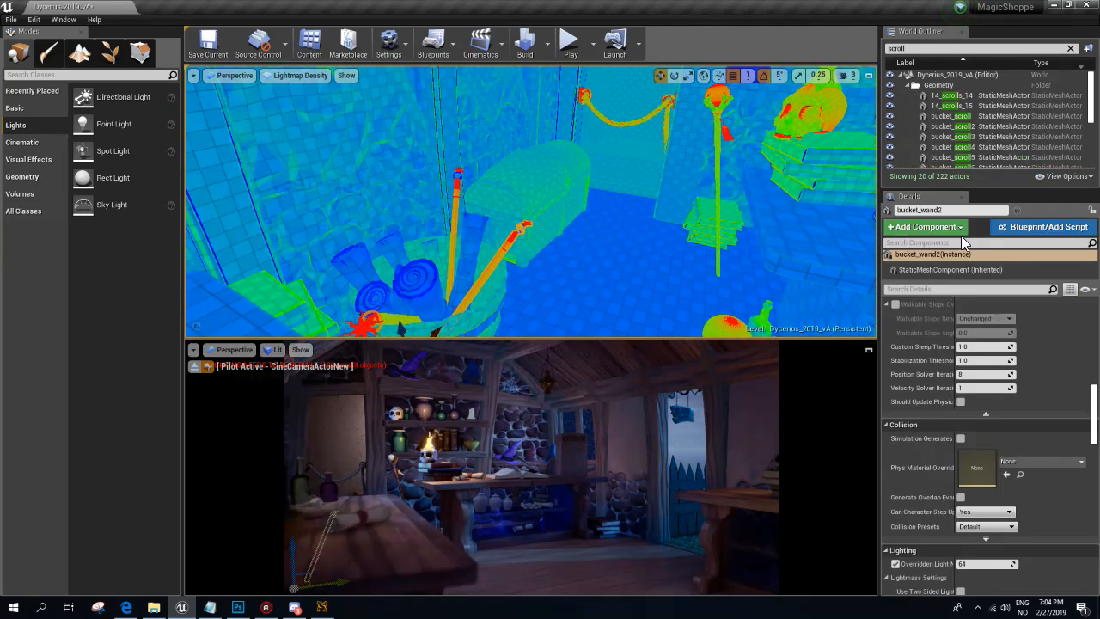
pyautogui.click(923, 48)
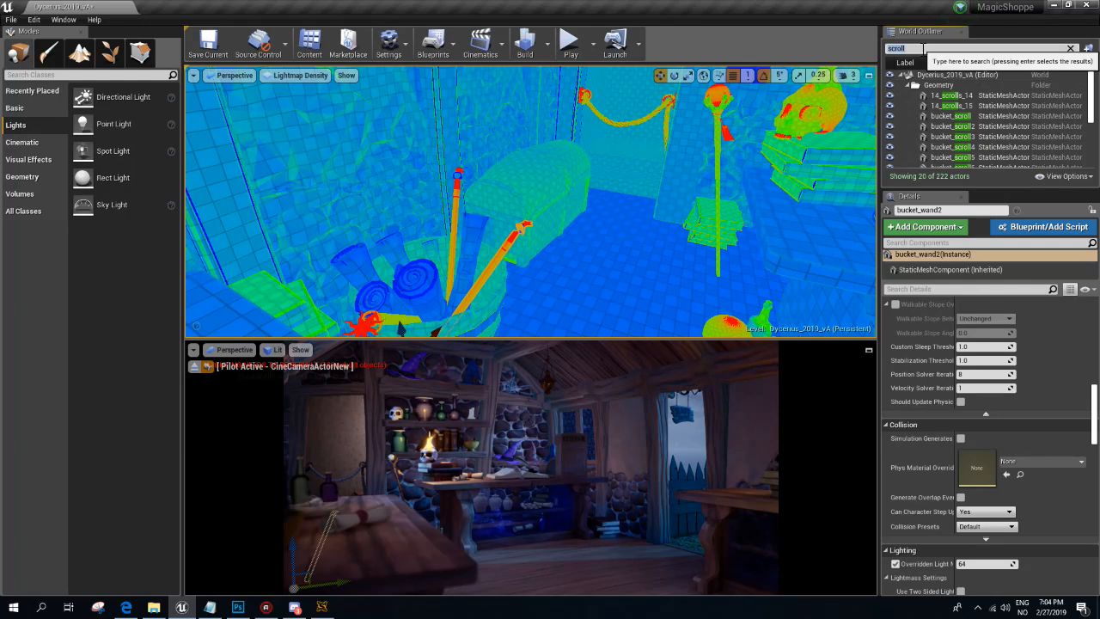
pyautogui.write('wand')
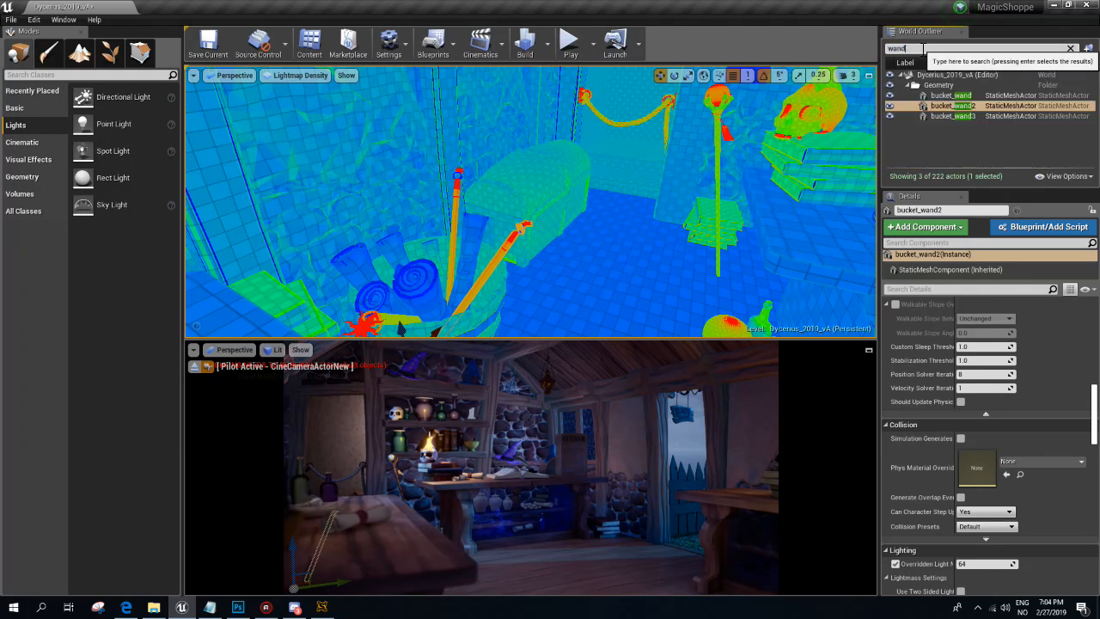
pyautogui.press('Return')
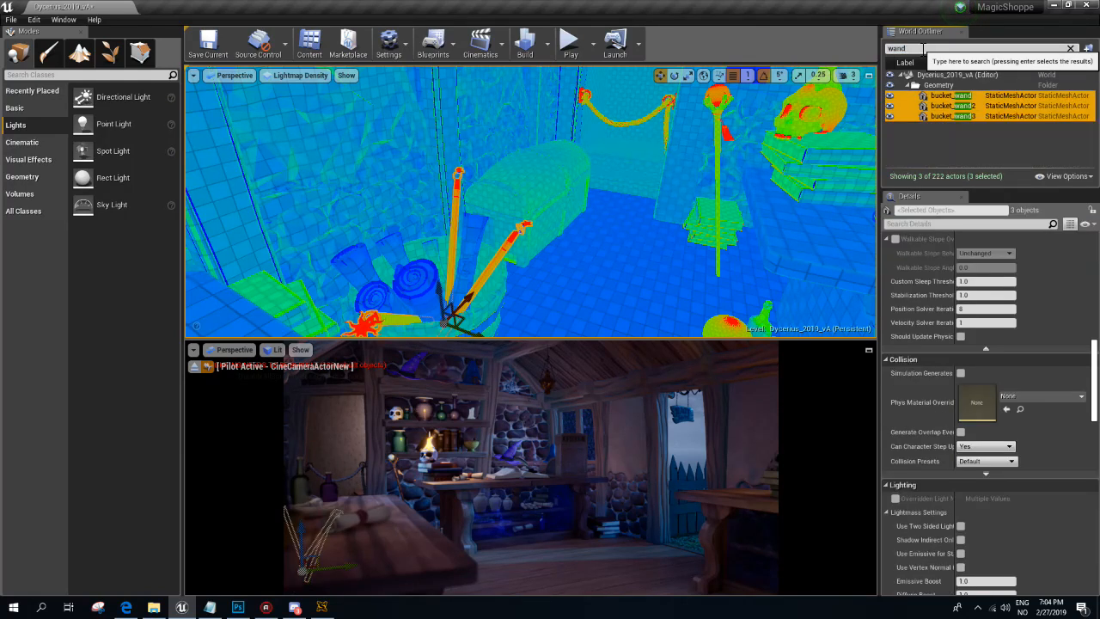
pyautogui.click(895, 498)
pyautogui.click(988, 502)
# - Override the light map resolution of the BookOpen2 mesh next to the scales with 32
pyautogui.moveTo(589, 164)
pyautogui.mouseDown(button='right')
pyautogui.moveTo(605, 158)
pyautogui.moveTo(591, 164)
pyautogui.mouseUp(button='right')
pyautogui.moveTo(559, 200); pyautogui.dragTo(479, 206, button='right')
pyautogui.click(553, 209)
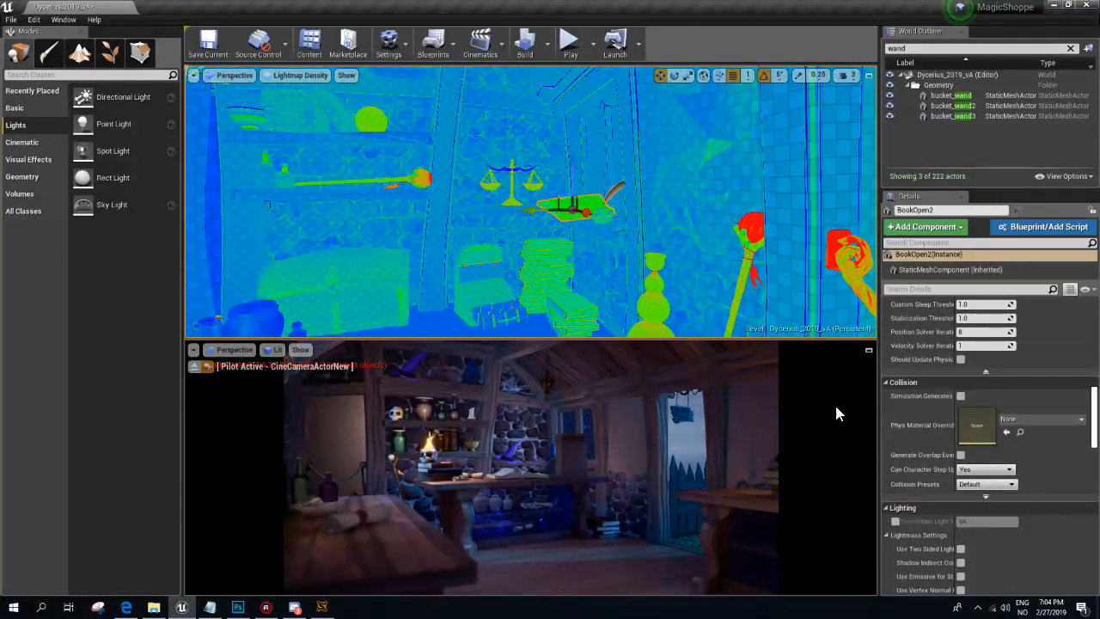
pyautogui.click(896, 520)
pyautogui.click(980, 521)
pyautogui.write('32')
pyautogui.press('Return')
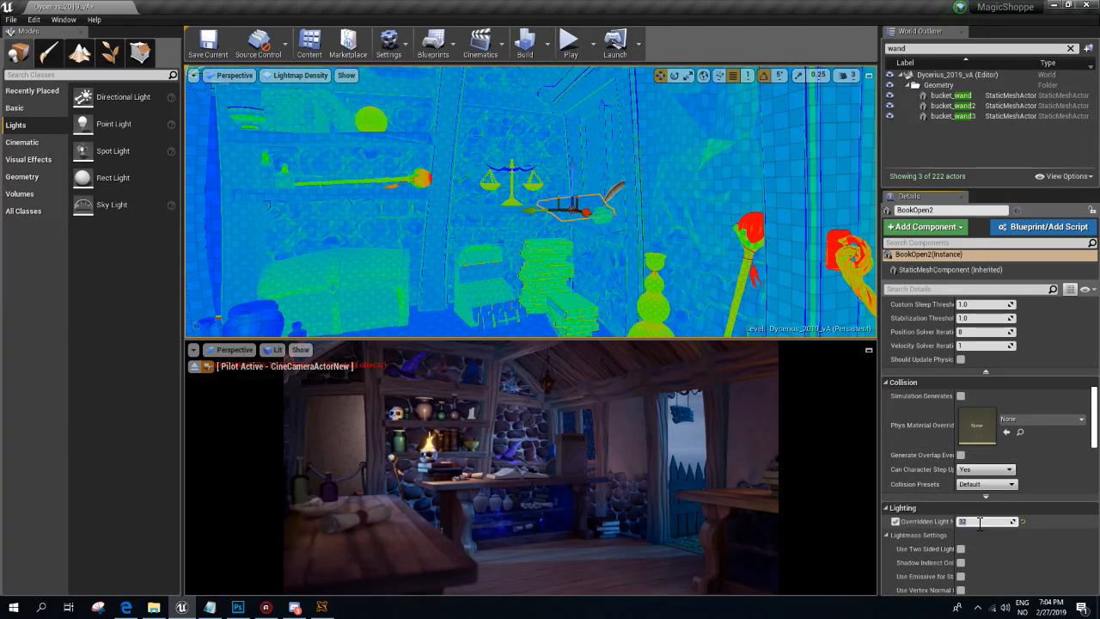
# - Override the light map resolution of the Huka3 mesh on the floor with 32
pyautogui.click(658, 316)
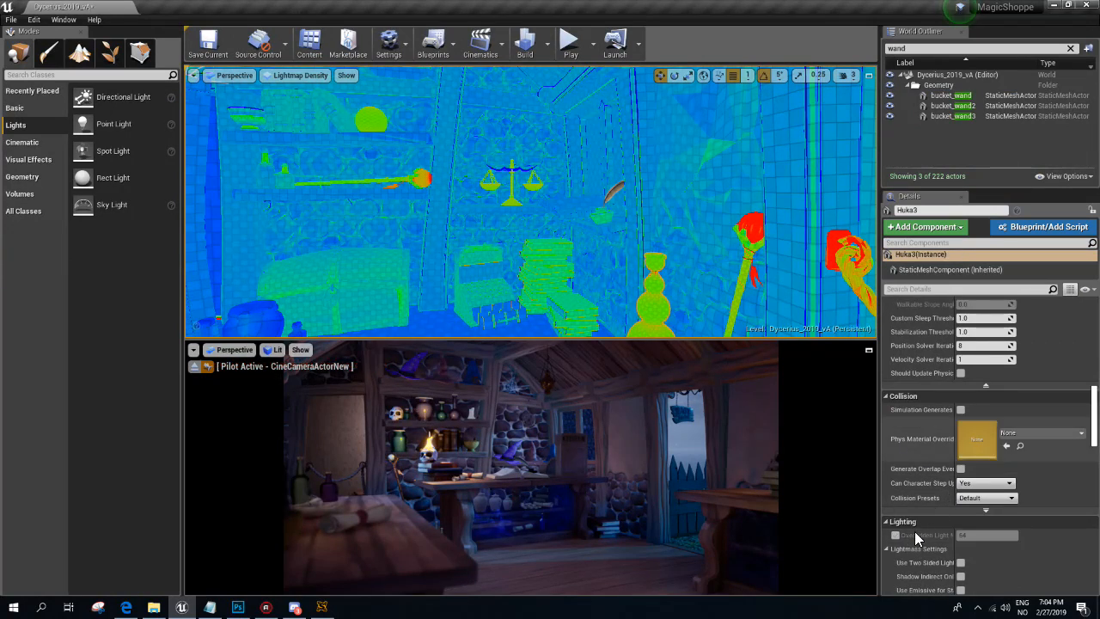
pyautogui.click(896, 534)
pyautogui.click(983, 535)
pyautogui.write('16')
pyautogui.press('Return')
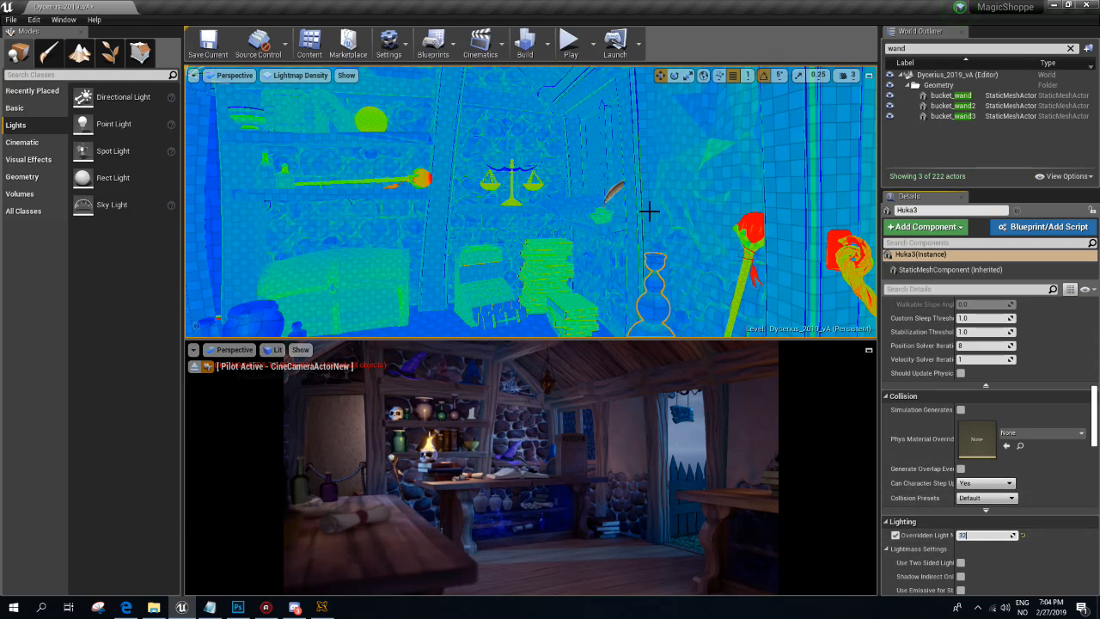
# - Select the four book stack meshes on the floor beside the chair and override their light map resolution with 32
pyautogui.click(544, 276)
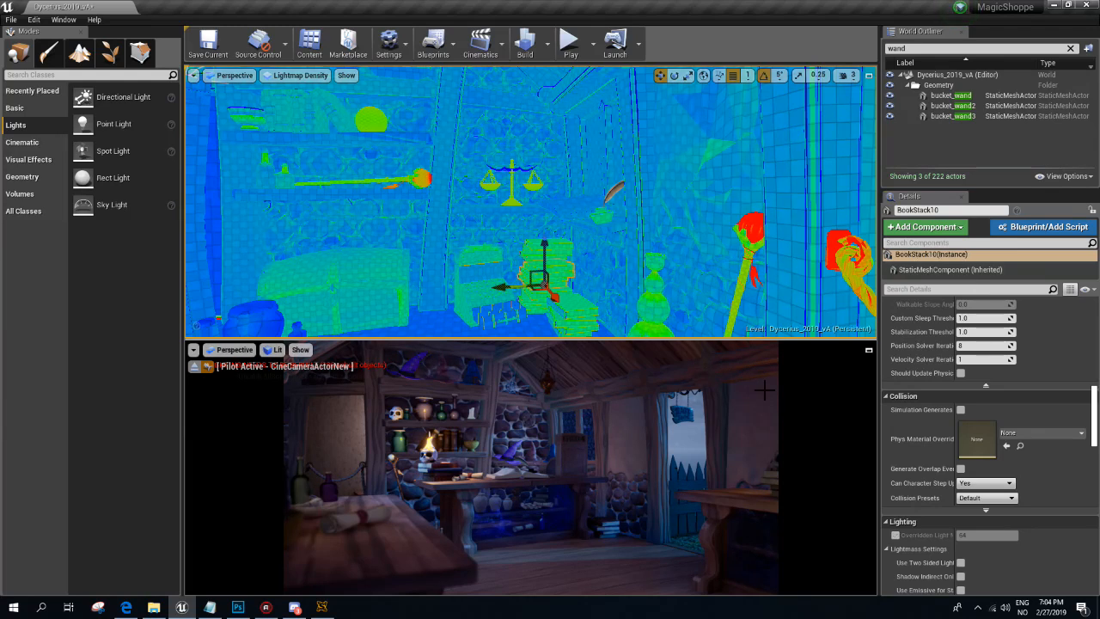
pyautogui.click(569, 302)
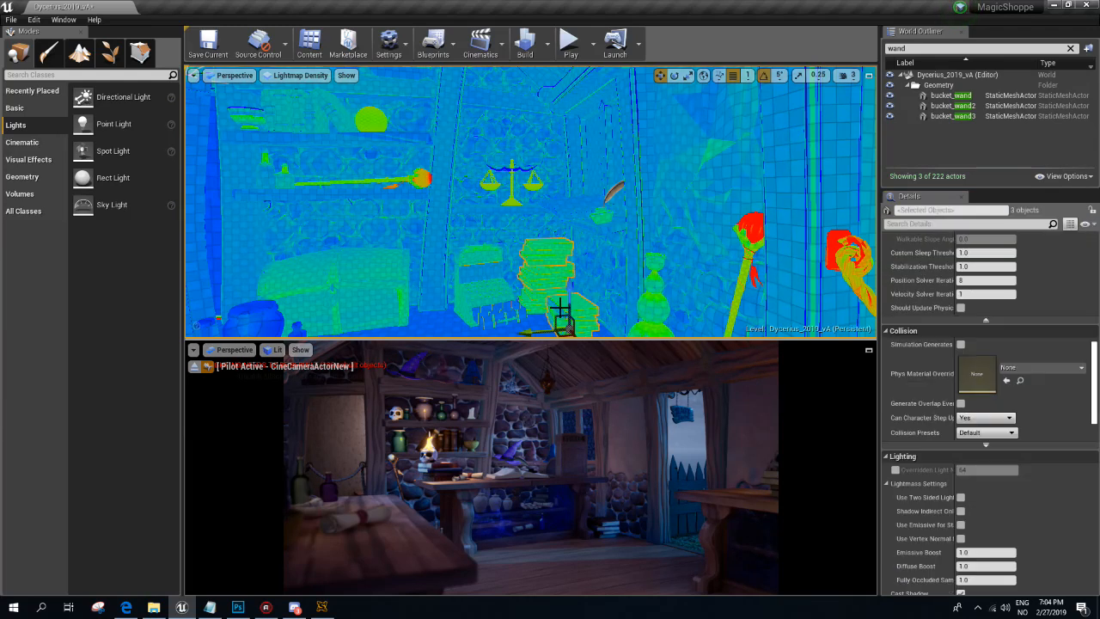
pyautogui.keyDown('ctrl'); pyautogui.click(536, 302); pyautogui.keyUp('ctrl')
pyautogui.click(894, 469)
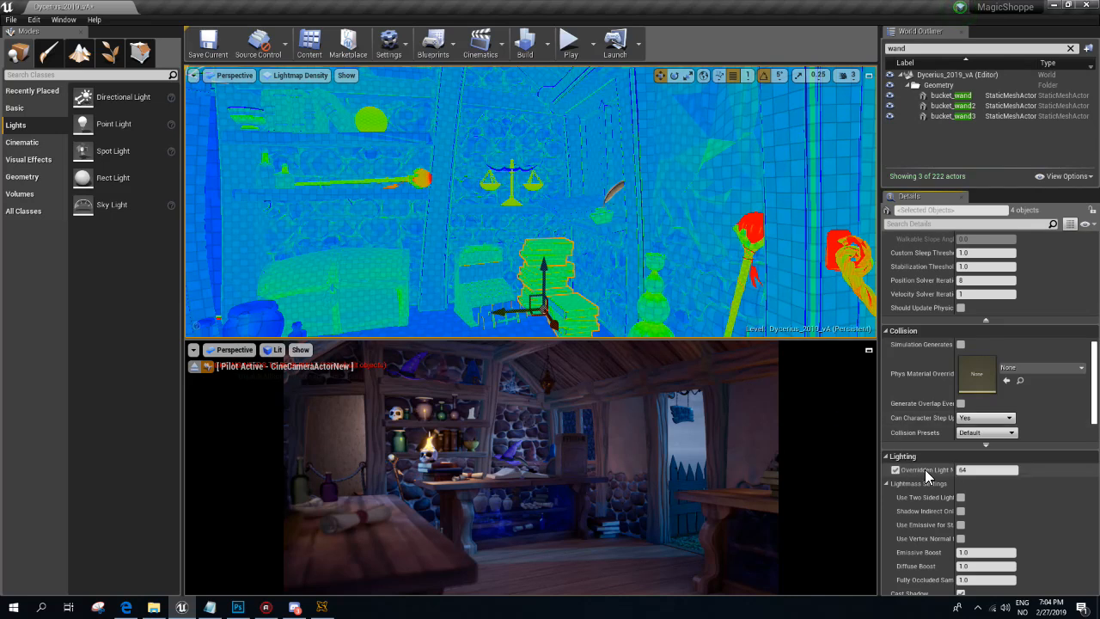
pyautogui.click(966, 471)
pyautogui.write('32')
pyautogui.press('Return')
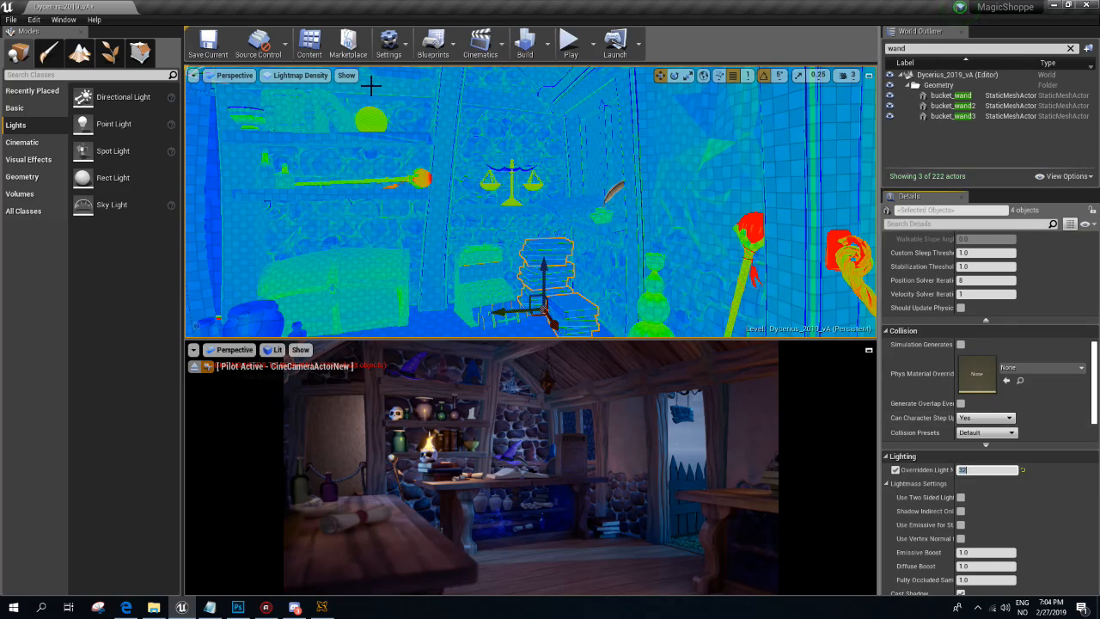
# - Override the light map resolution of the Sphere2 mesh on the shelf and the Huka2 mesh behind the bucket with 16
pyautogui.click(365, 122)
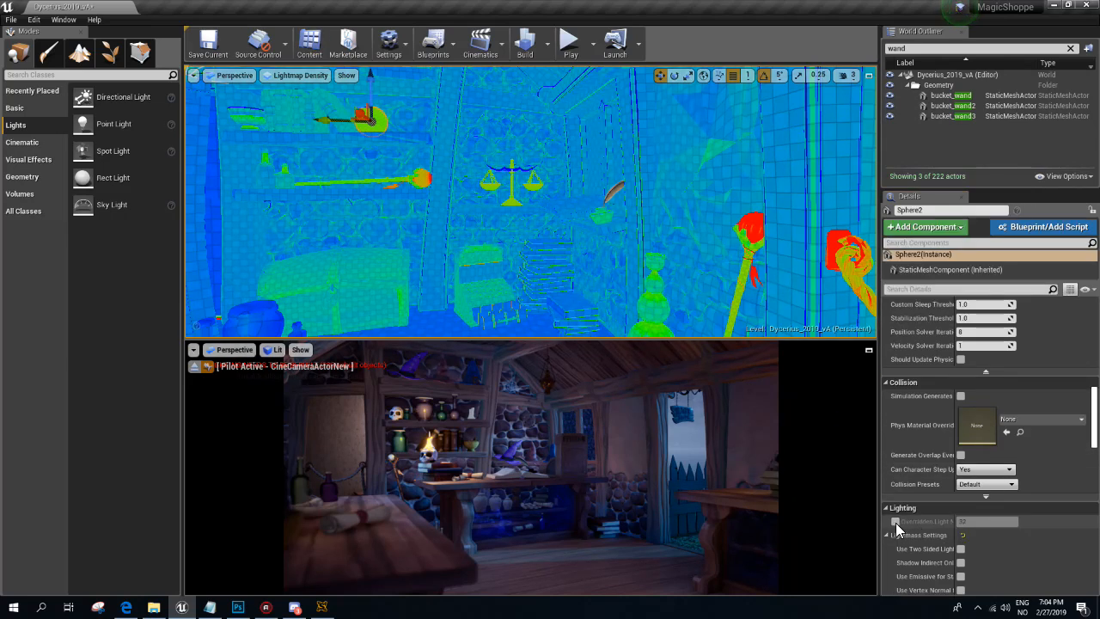
pyautogui.click(976, 520)
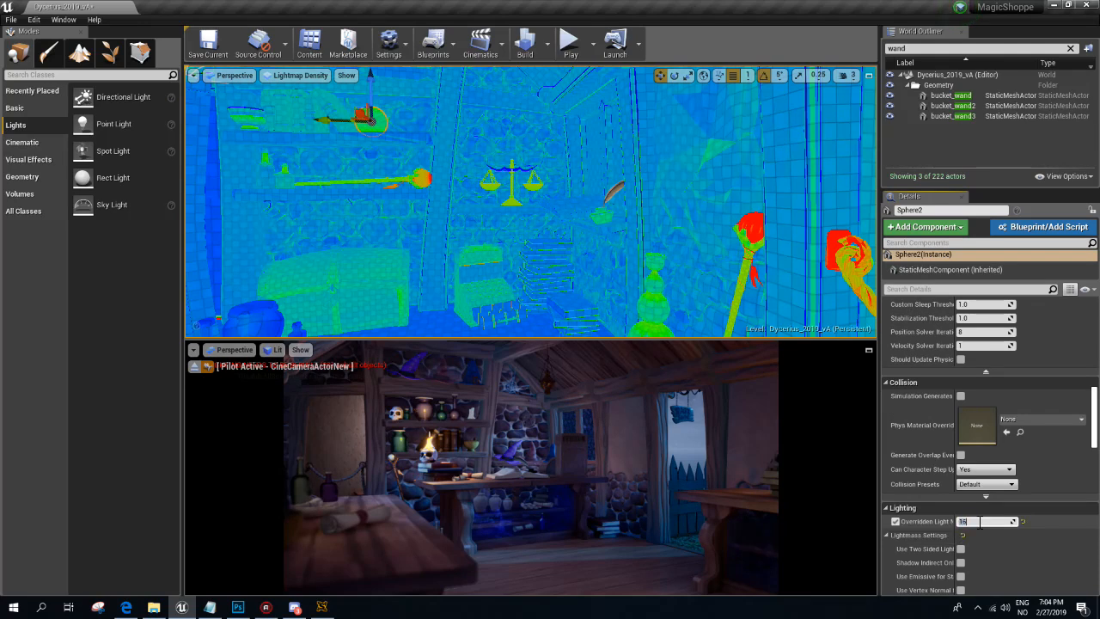
pyautogui.moveTo(459, 278); pyautogui.dragTo(301, 300, button='right')
pyautogui.click(513, 246)
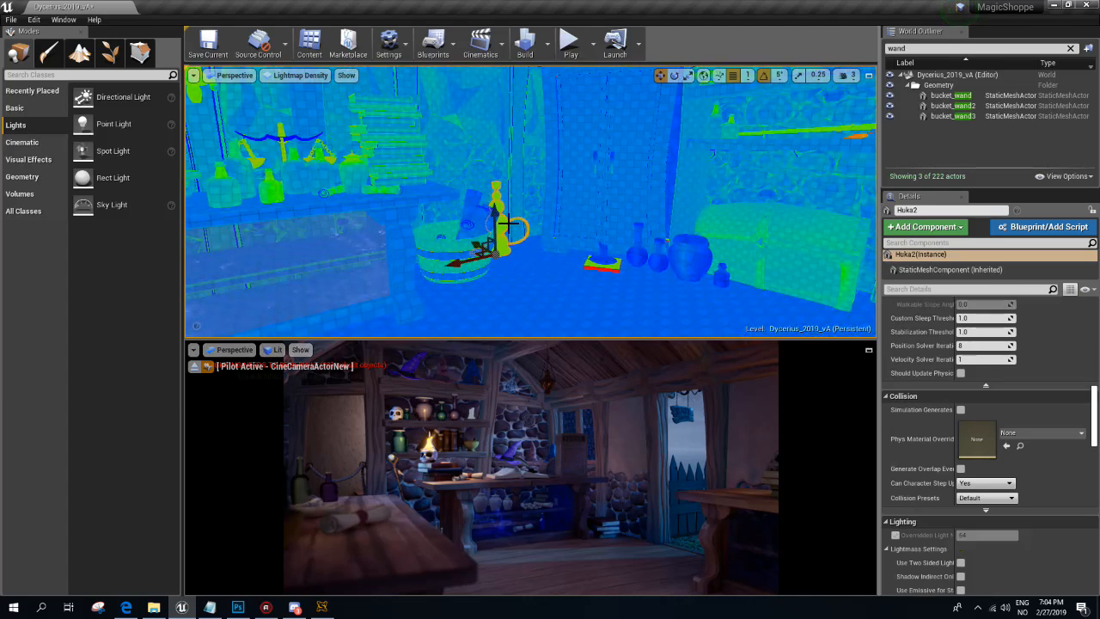
pyautogui.click(894, 535)
pyautogui.click(984, 534)
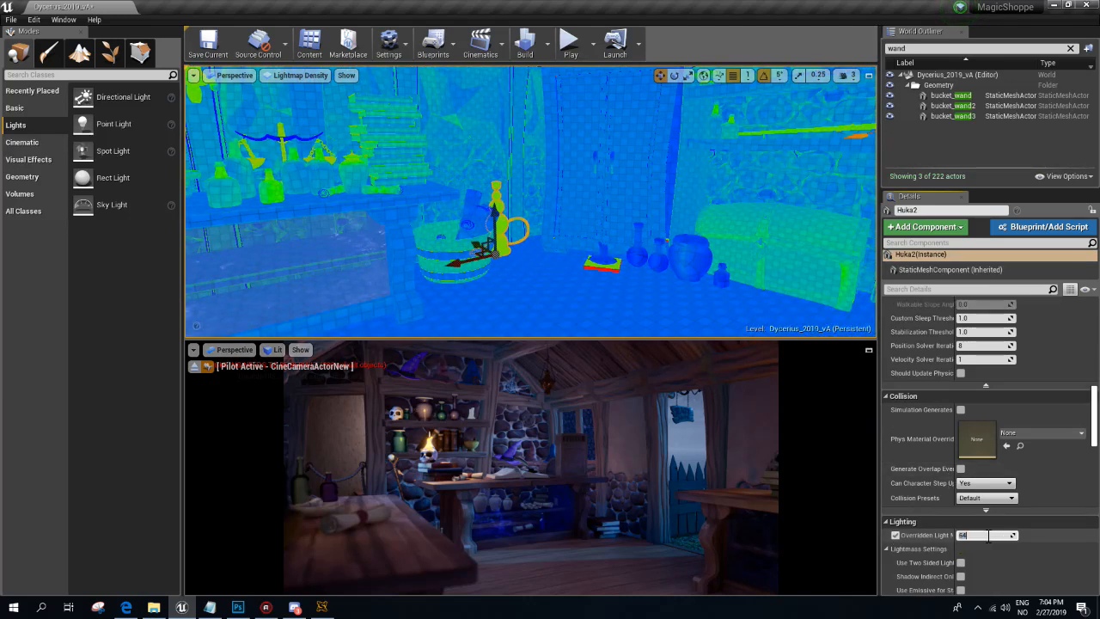
pyautogui.write('8')
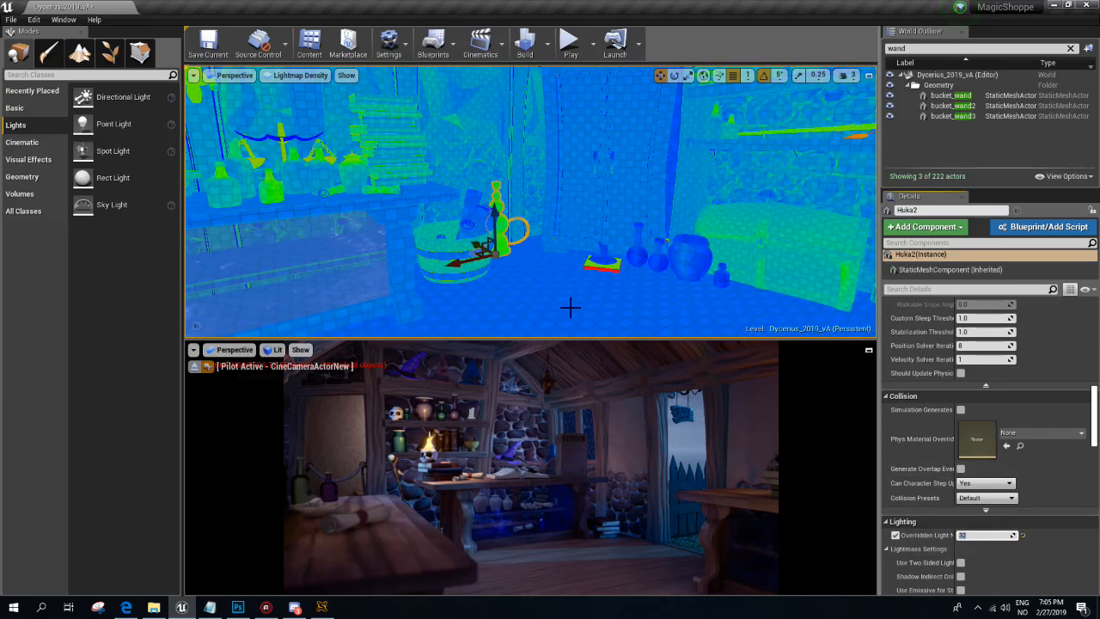
pyautogui.write('1616')
pyautogui.press('Return')
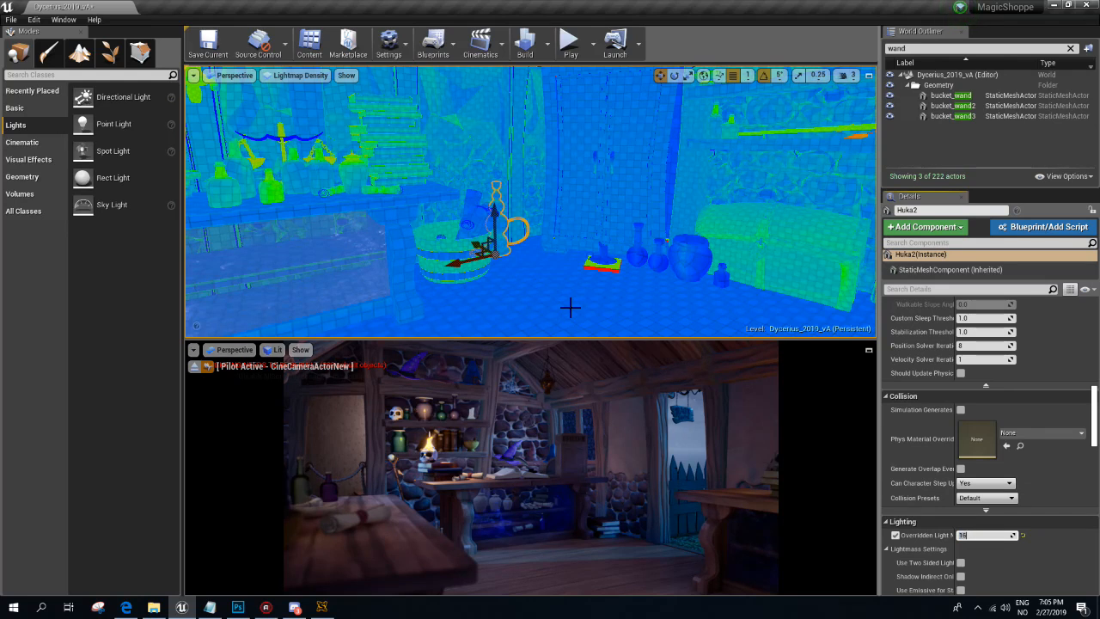
# - Override the light map resolution of the Cube31 mesh on the floor near the vases with 16
pyautogui.click(594, 268)
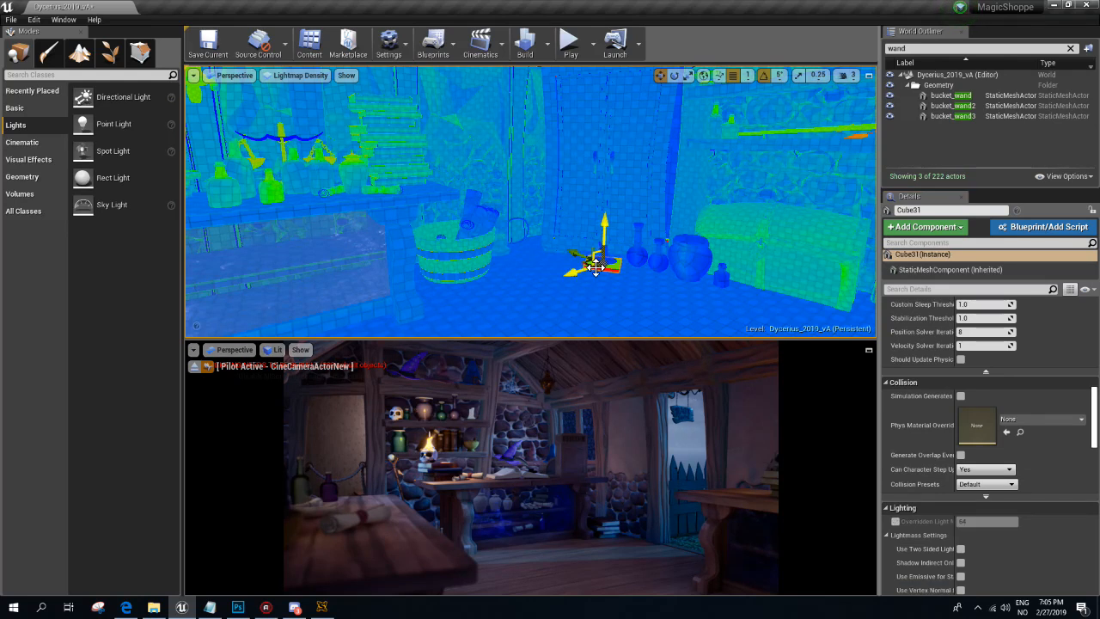
pyautogui.click(895, 521)
pyautogui.click(985, 521)
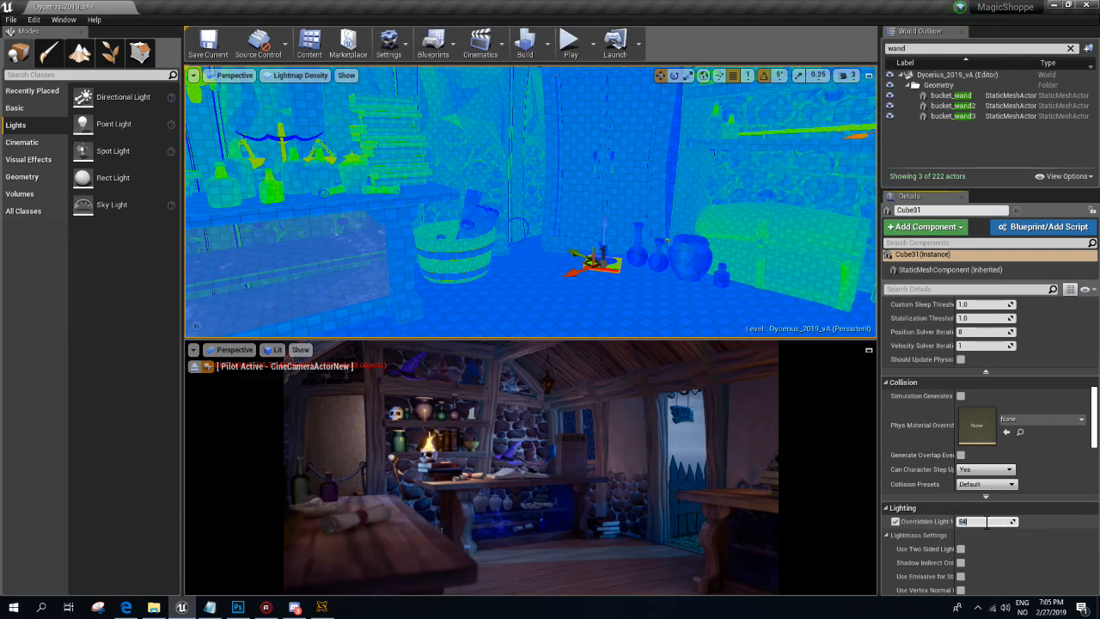
pyautogui.write('16')
pyautogui.press('Return')
# - Override the light map resolution of the BookStack mesh under the skull with 32
pyautogui.moveTo(572, 302); pyautogui.dragTo(435, 225)
pyautogui.click(404, 275)
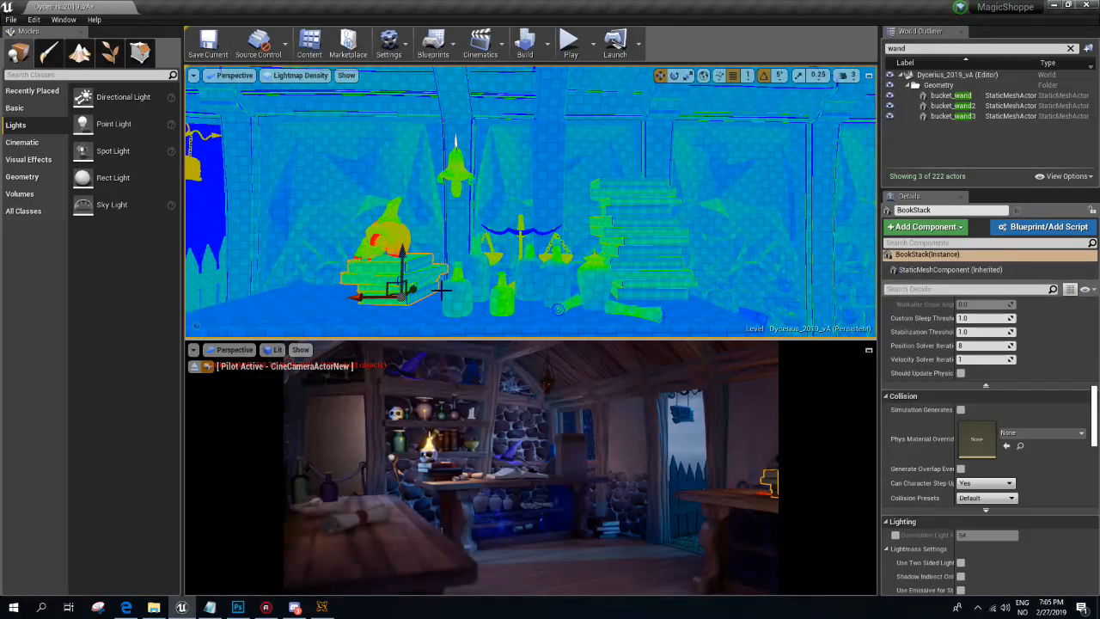
pyautogui.click(895, 534)
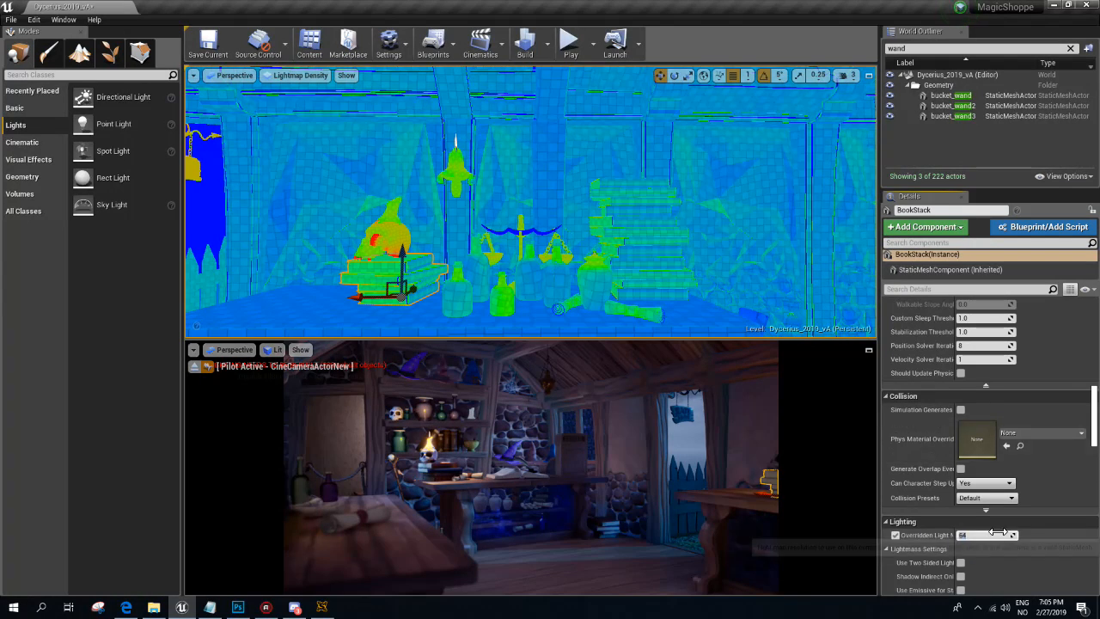
pyautogui.write('32')
pyautogui.press('Return')
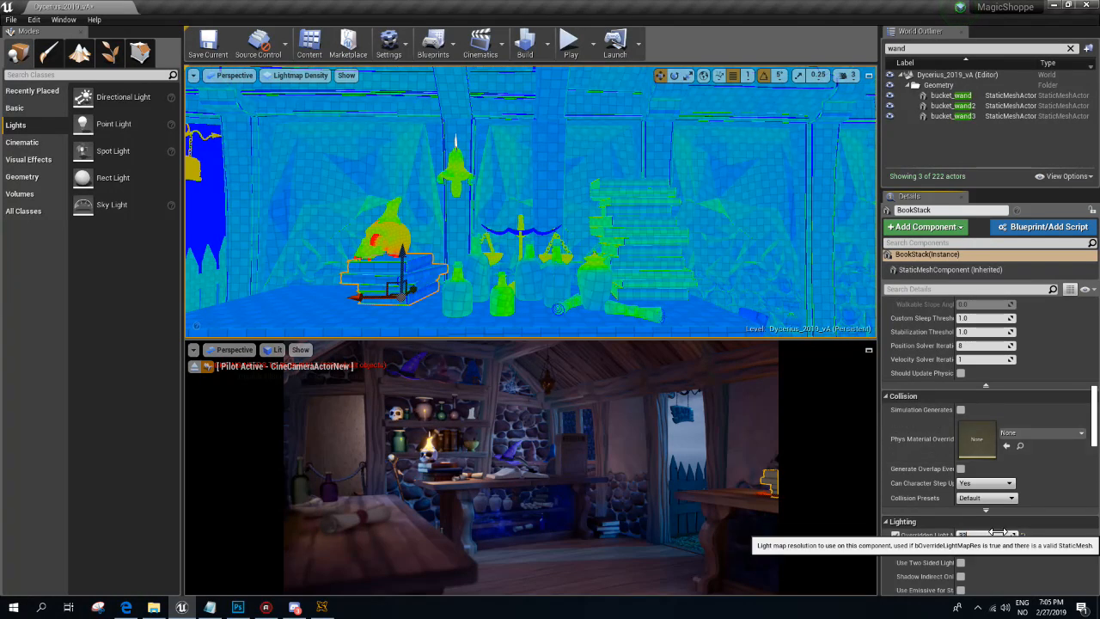
# - Set the overridden light map resolution of the Bottle_5 mesh on the table to 8
pyautogui.click(501, 297)
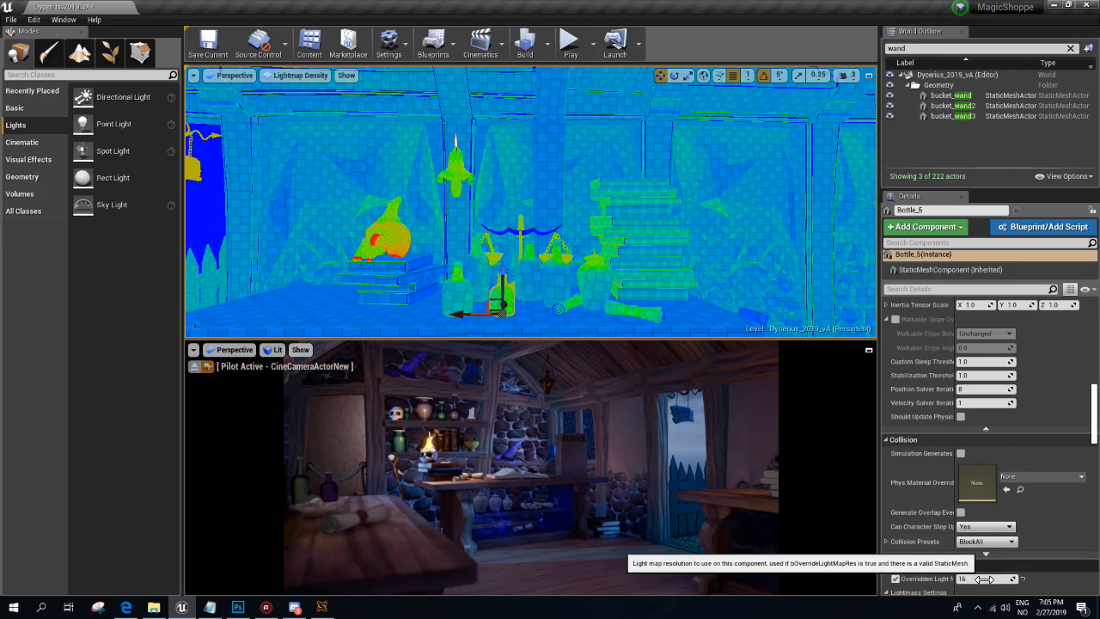
pyautogui.click(987, 580)
pyautogui.write('8')
pyautogui.press('Return')
# - Set the overridden light map resolution of the CandleStick2 mesh above the table to 16
pyautogui.click(654, 247)
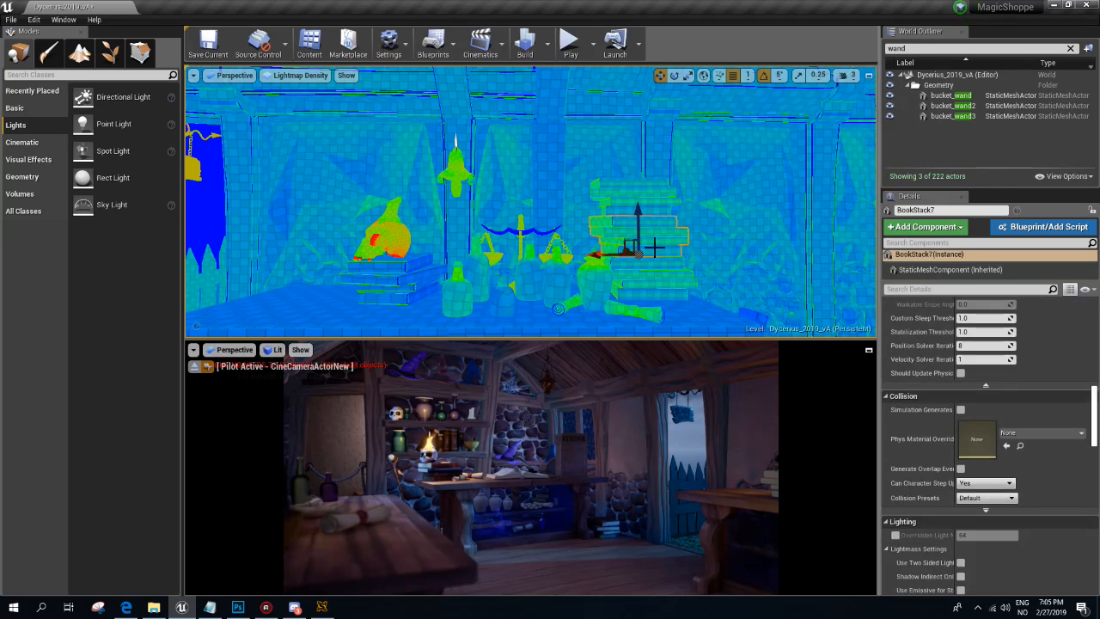
pyautogui.click(634, 188)
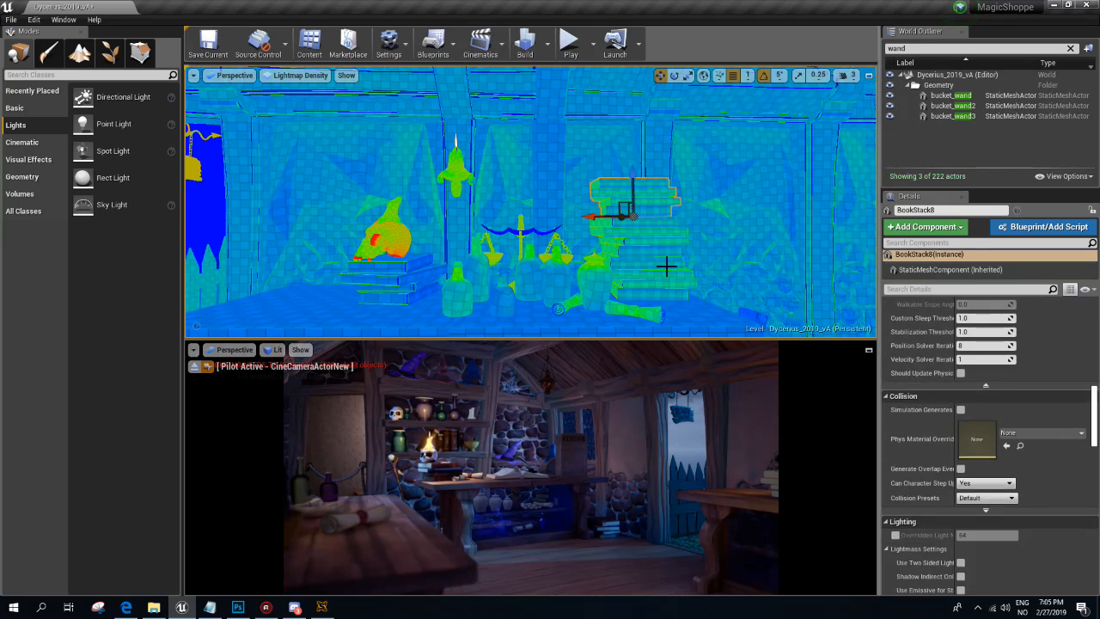
pyautogui.click(455, 182)
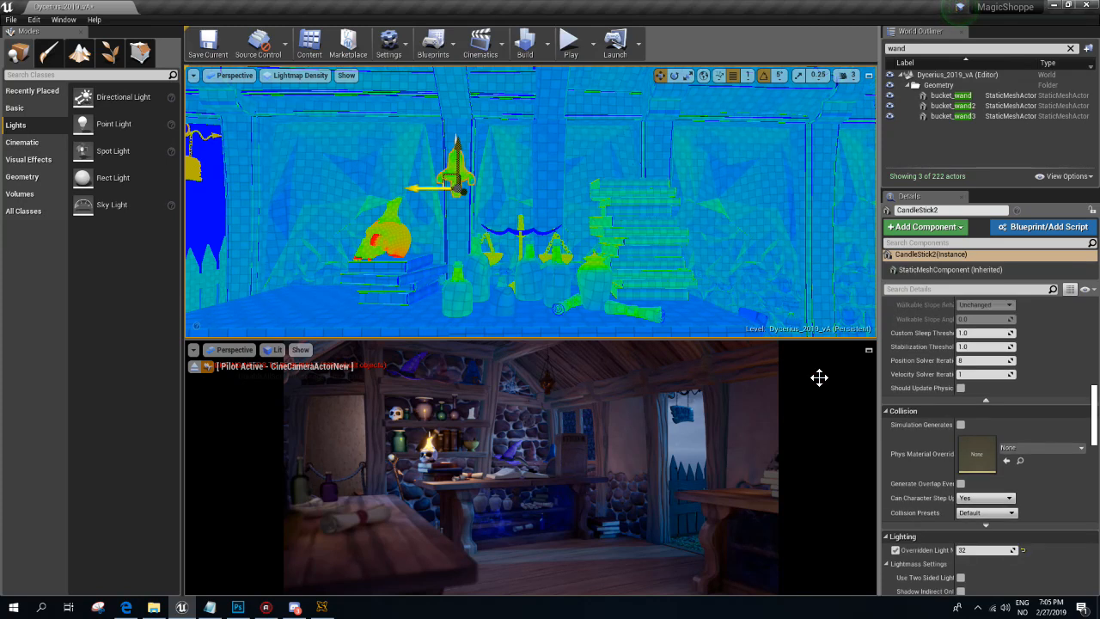
pyautogui.click(977, 551)
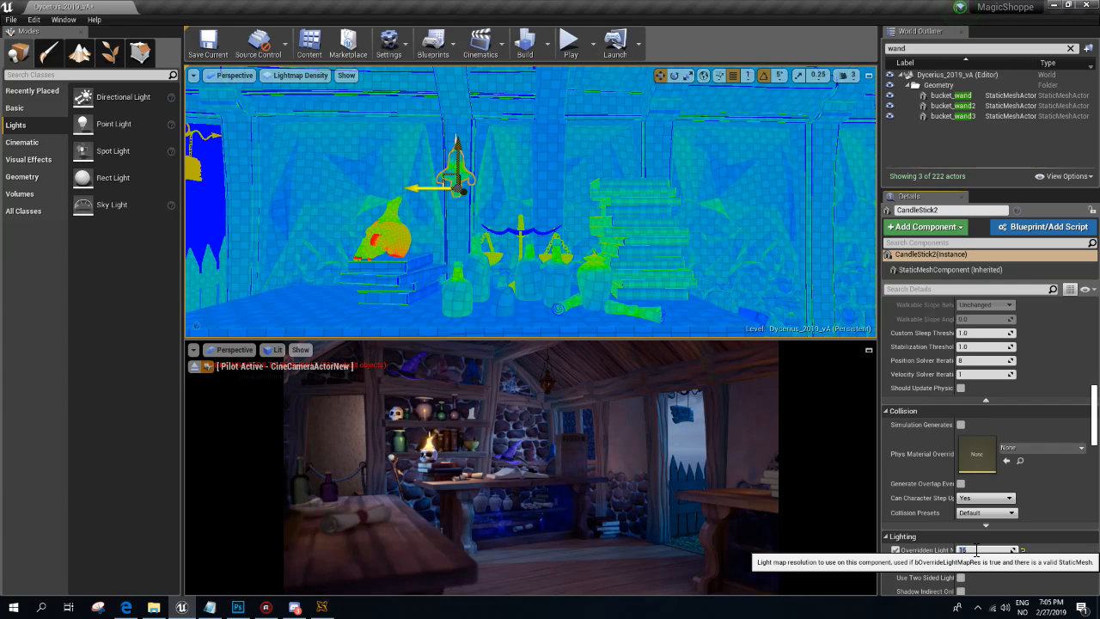
# - Override the light map resolution of the BookStack2 mesh on the floor beside the counter with 32
pyautogui.press('s')
pyautogui.moveTo(353, 172); pyautogui.dragTo(288, 177, button='right')
pyautogui.press('w')
pyautogui.click(601, 526)
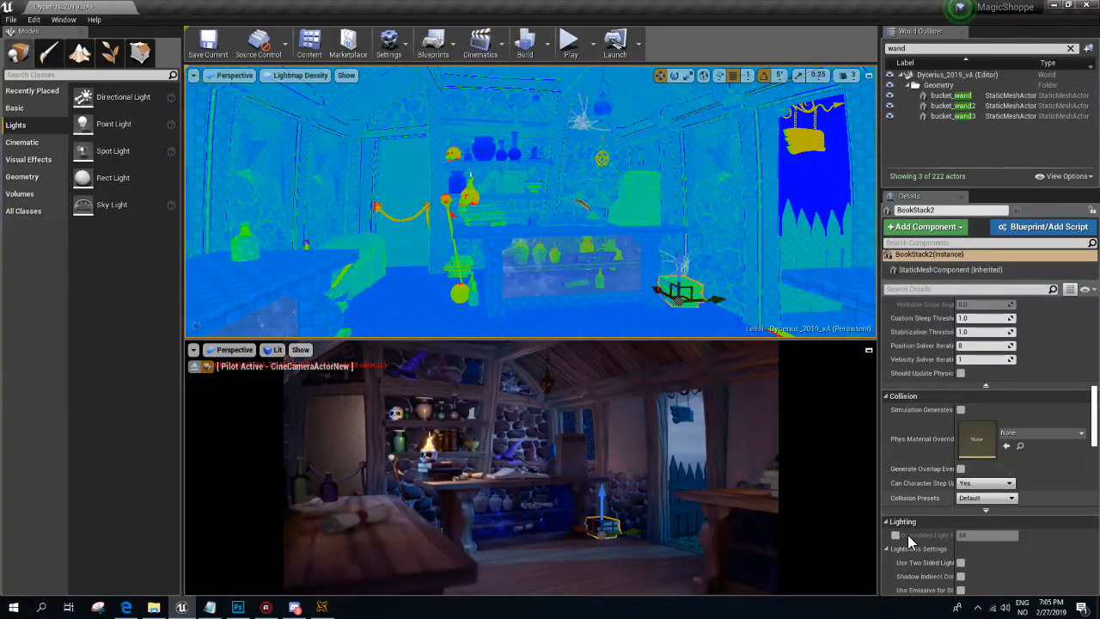
pyautogui.click(966, 534)
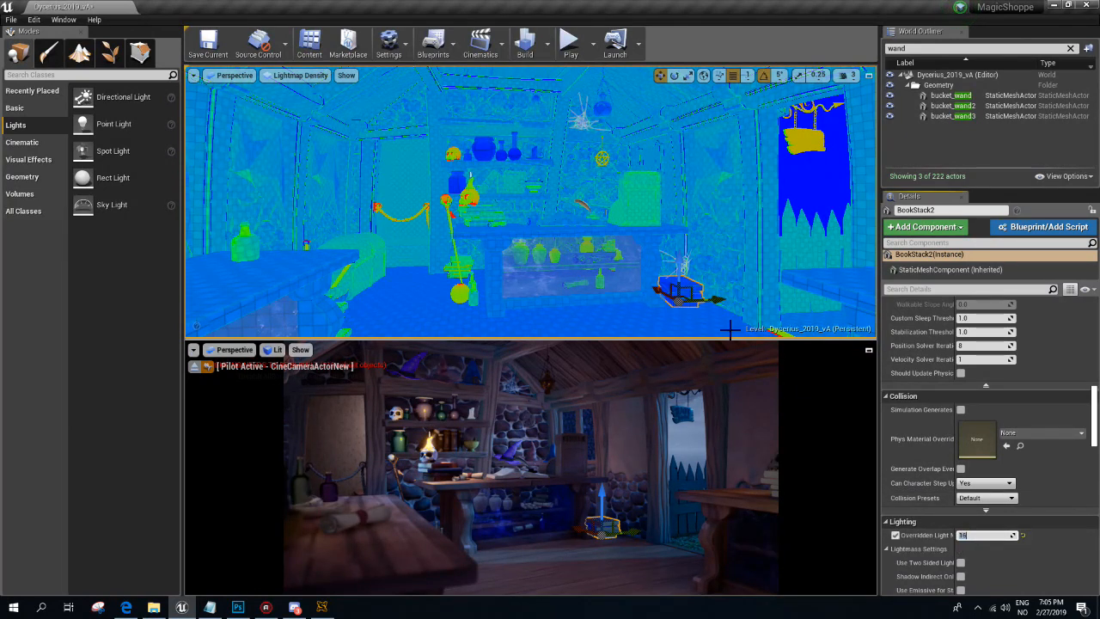
pyautogui.write('32')
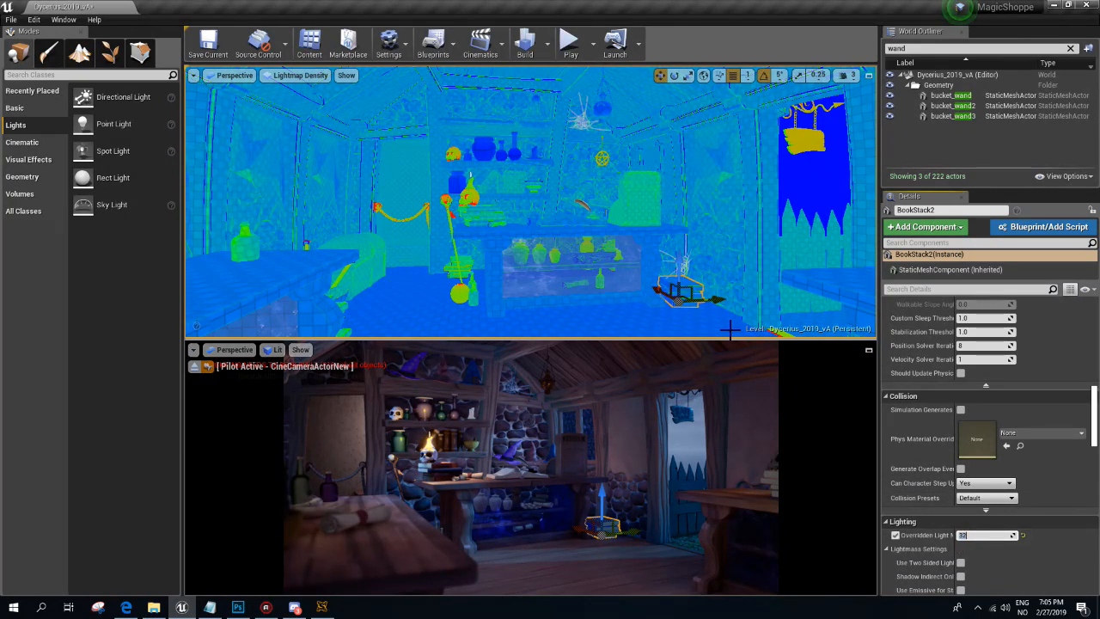
# - Enable the light map resolution override on the BookStack3 mesh beside the staff and open its value for editing
pyautogui.click(470, 260)
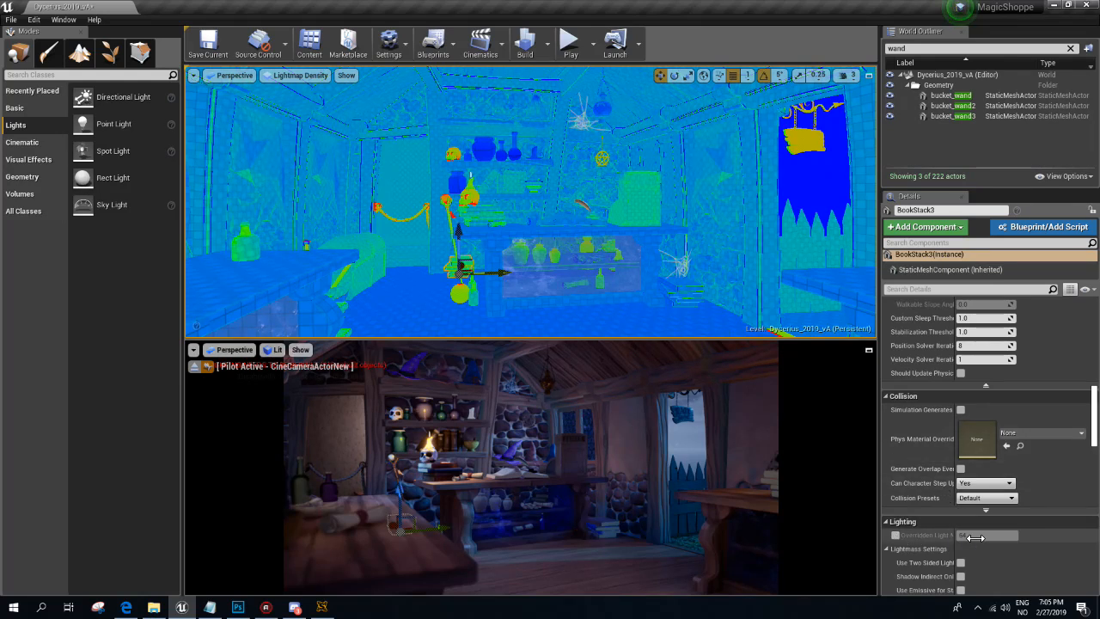
pyautogui.click(896, 535)
pyautogui.click(981, 536)
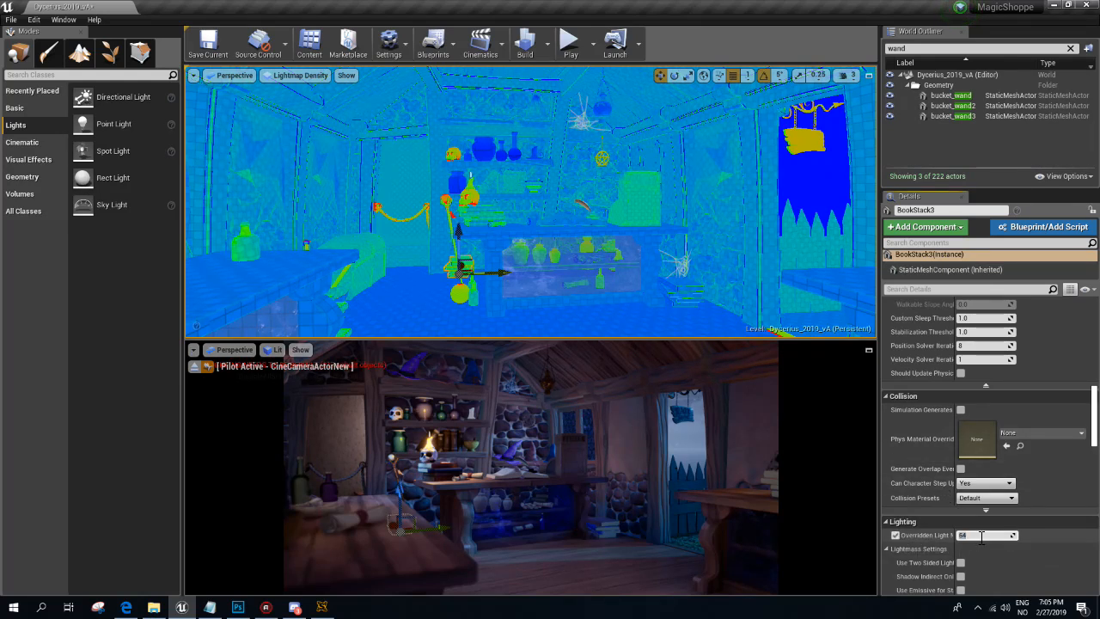
# - Override the light map resolution of the FrontPost2 mesh with 32
pyautogui.moveTo(434, 211); pyautogui.dragTo(339, 189, button='right')
pyautogui.click(478, 176)
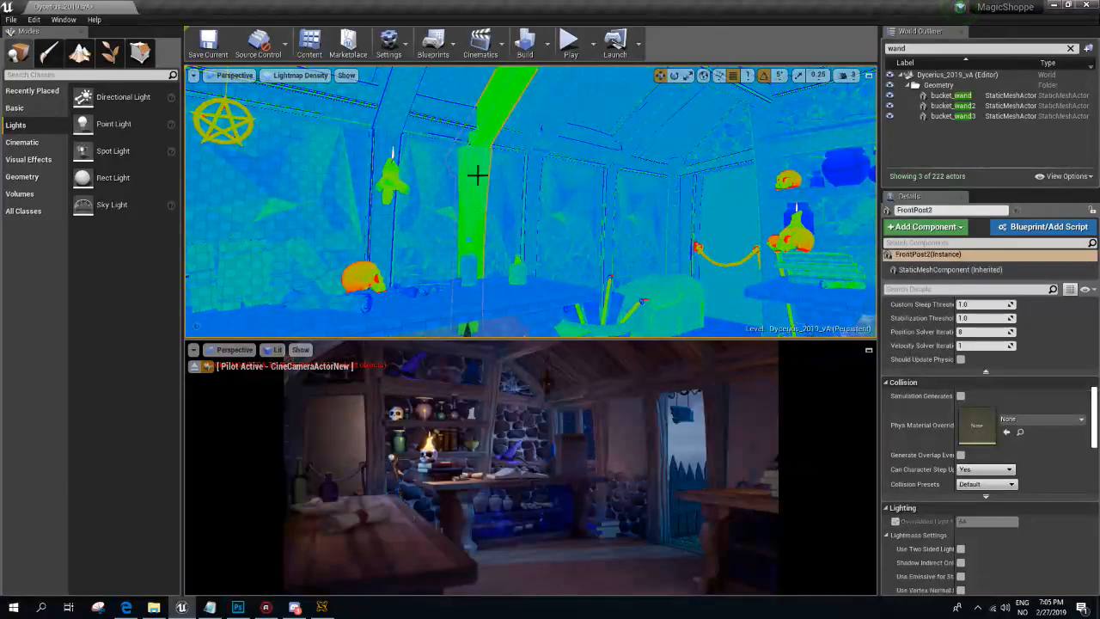
pyautogui.click(895, 522)
pyautogui.click(986, 520)
pyautogui.press('Return')
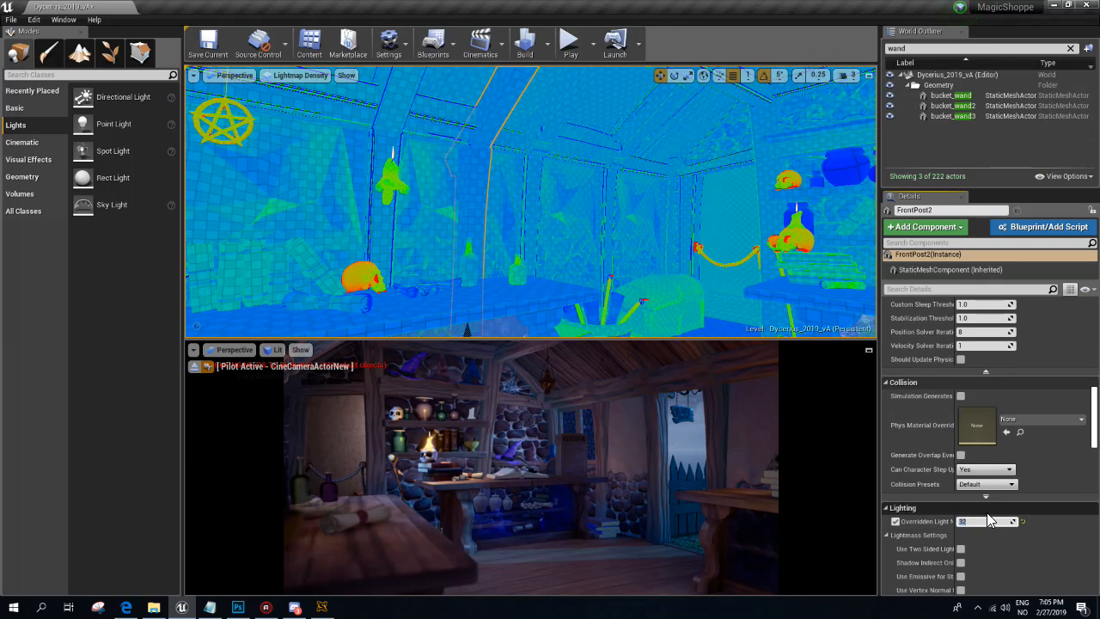
# - Override the light map resolution of the 26_Chest mesh with 32
pyautogui.click(639, 299)
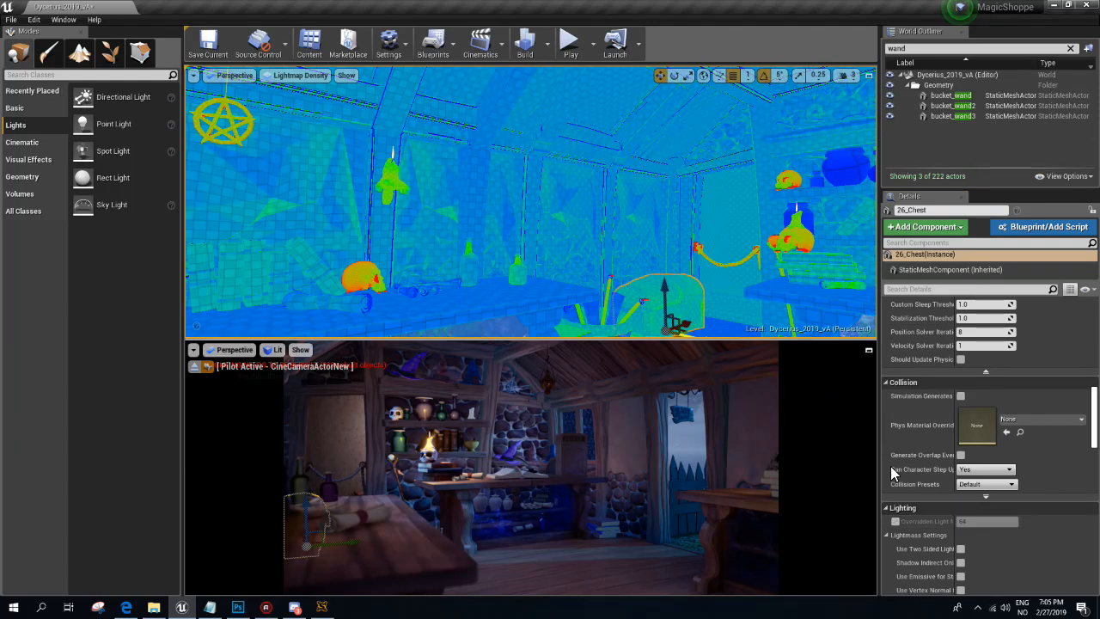
pyautogui.click(895, 522)
pyautogui.click(969, 521)
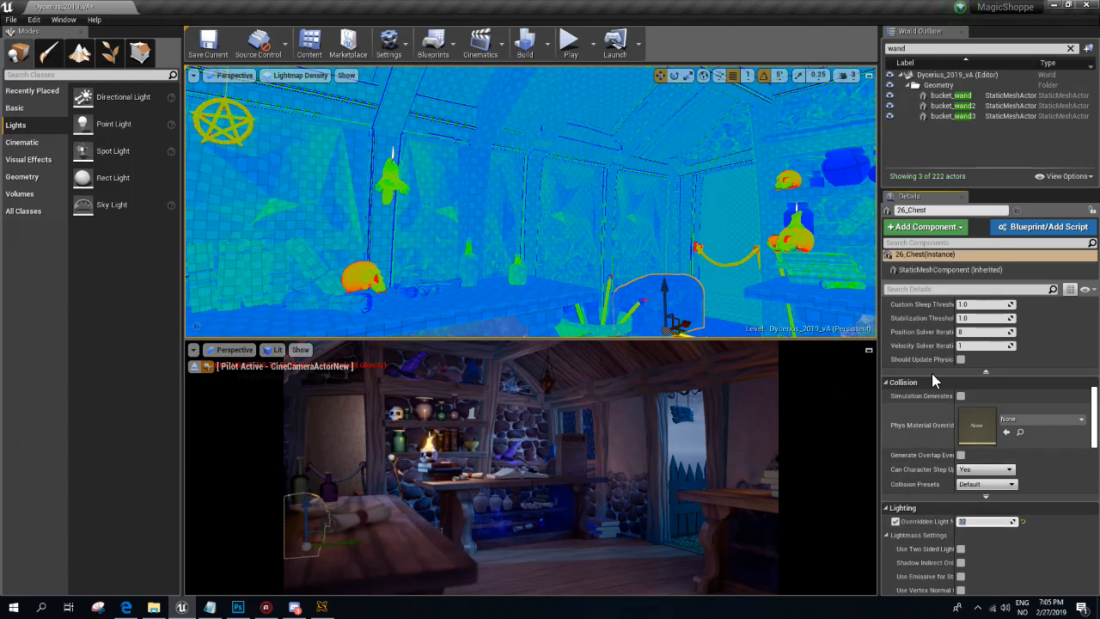
# - Override the light map resolution of the 26_Chest2 mesh against the back wall with 32
pyautogui.moveTo(757, 227)
pyautogui.mouseDown(button='right')
pyautogui.moveTo(730, 232)
pyautogui.moveTo(758, 226)
pyautogui.mouseUp(button='right')
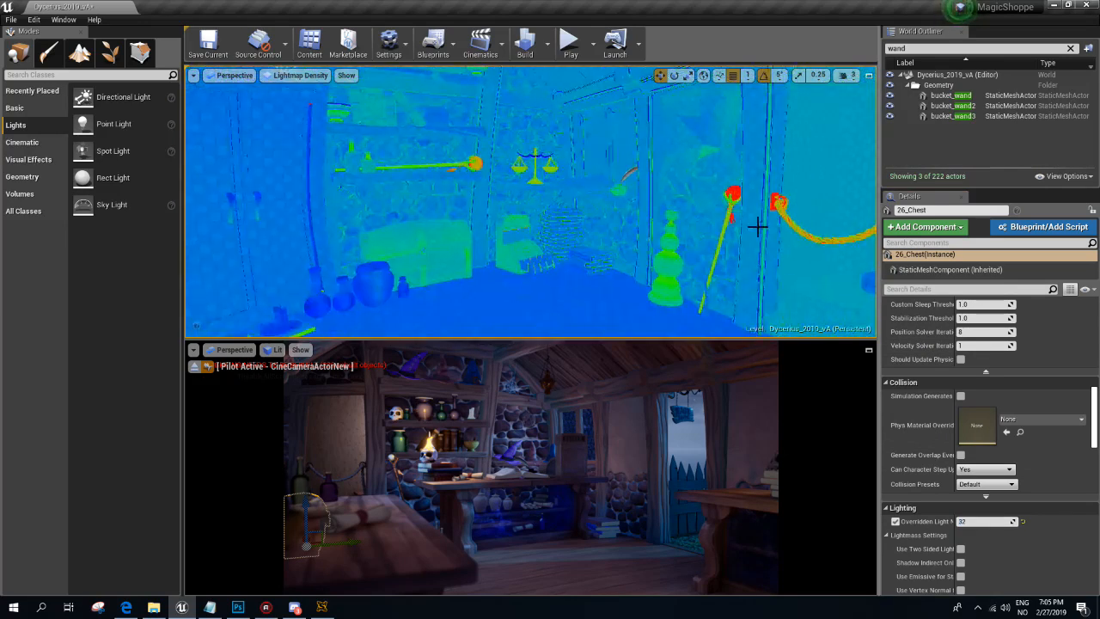
pyautogui.click(672, 255)
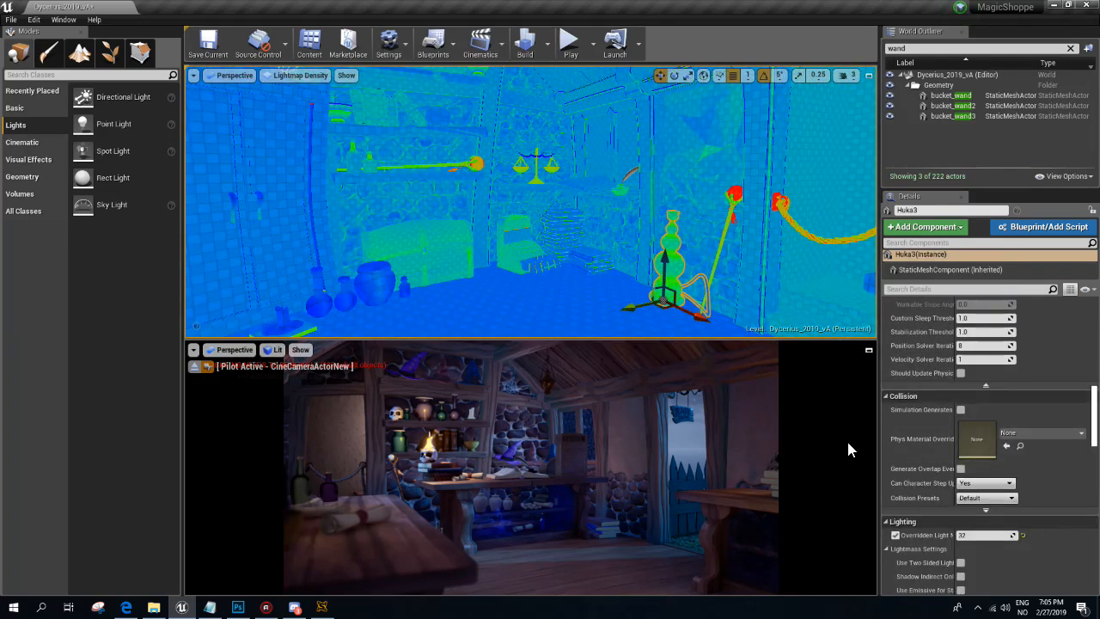
pyautogui.click(419, 251)
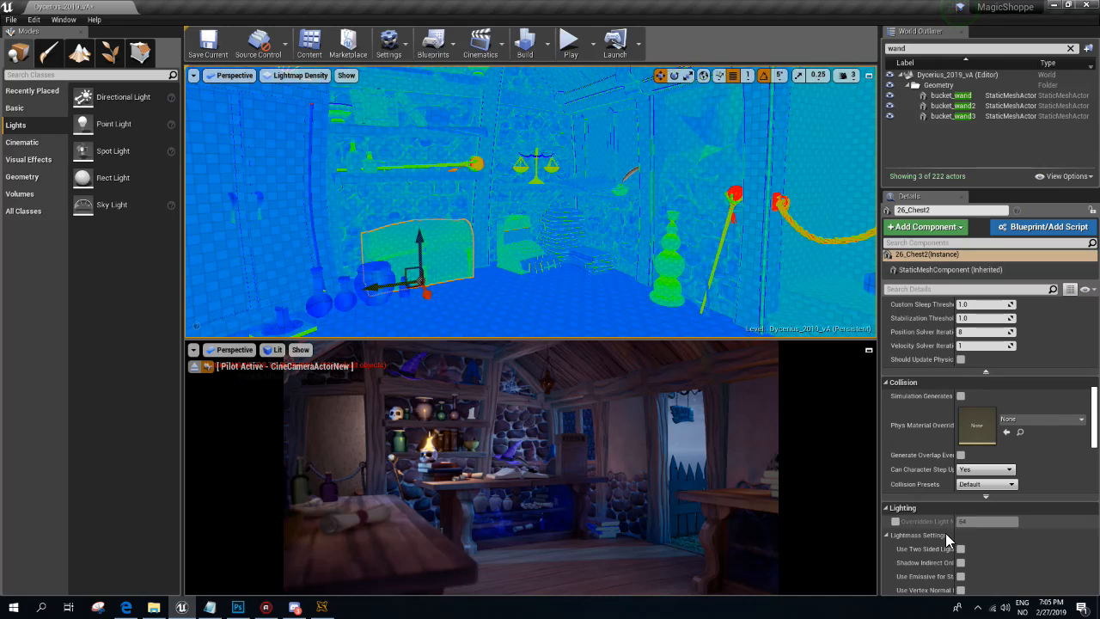
pyautogui.click(895, 521)
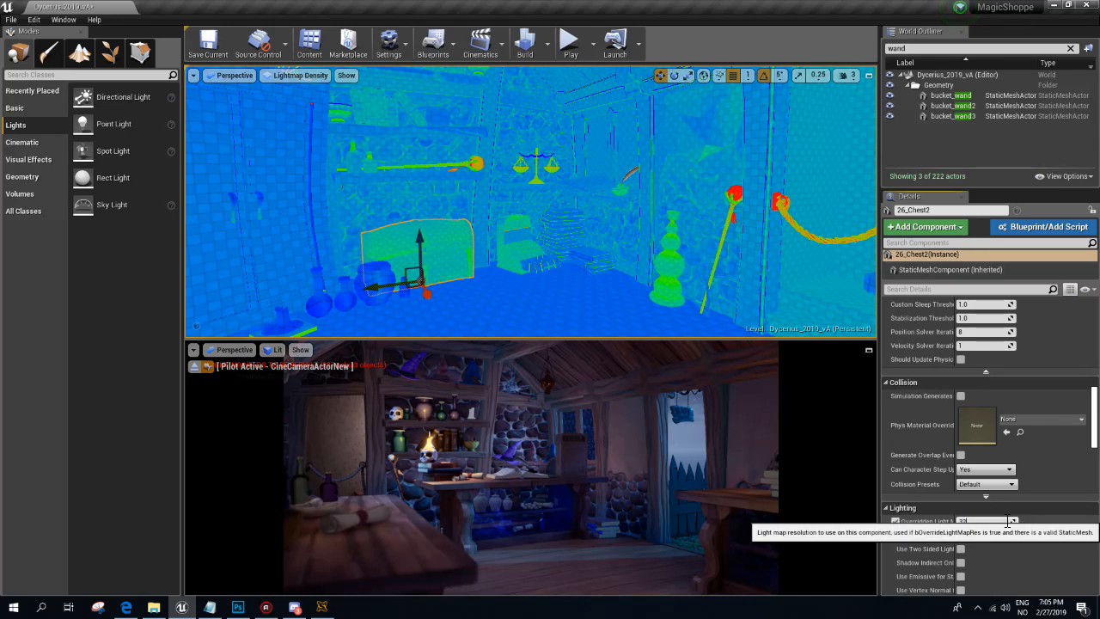
pyautogui.write('32')
pyautogui.press('Return')
# - Set the overridden light map resolution of the Huka3 mesh on the floor to 16
pyautogui.click(663, 288)
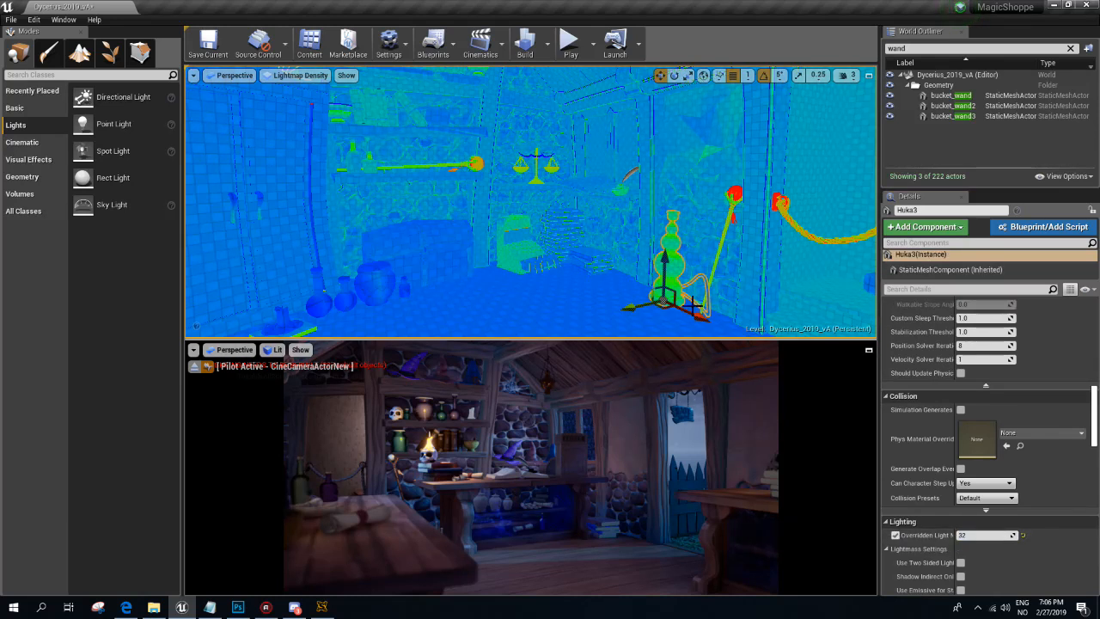
pyautogui.click(994, 535)
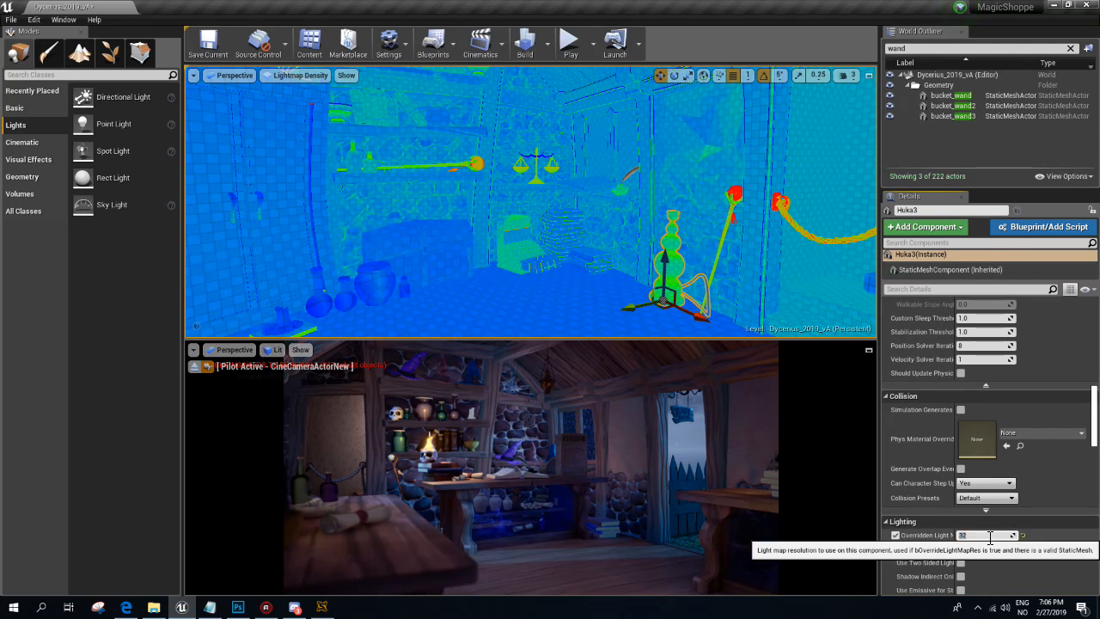
pyautogui.write('16')
pyautogui.press('Return')
# - Override the light map resolution of the Scale mesh above the stacked books with 16
pyautogui.press('w')
pyautogui.moveTo(490, 267)
pyautogui.mouseDown(button='right')
pyautogui.moveTo(491, 171)
pyautogui.moveTo(490, 267)
pyautogui.mouseUp(button='right')
pyautogui.moveTo(542, 175); pyautogui.dragTo(542, 175, button='right')
pyautogui.click(561, 178)
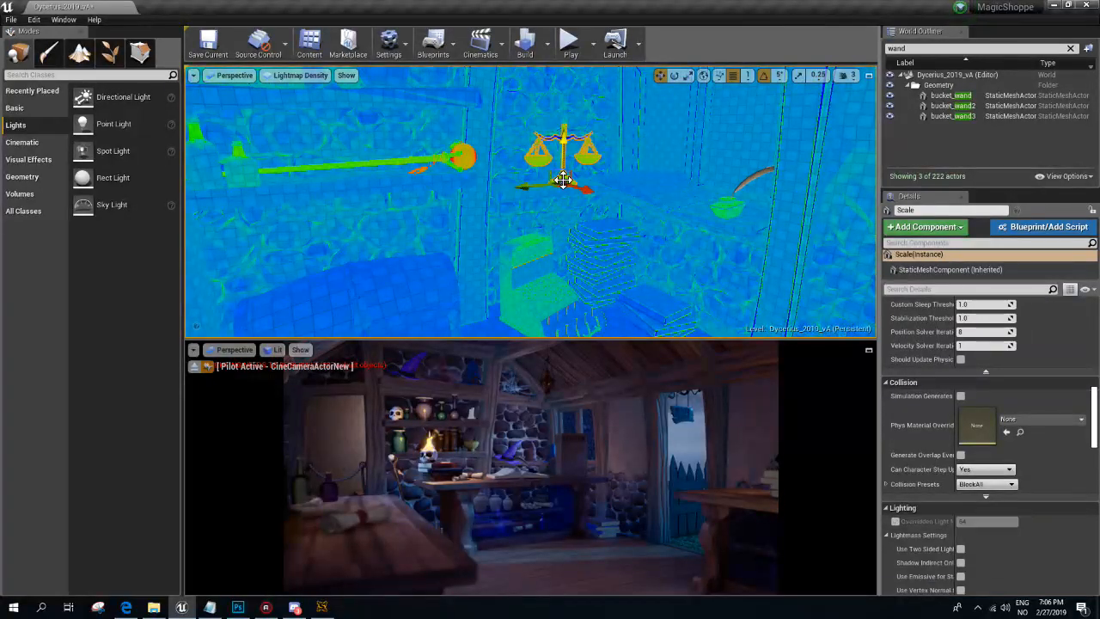
pyautogui.click(896, 522)
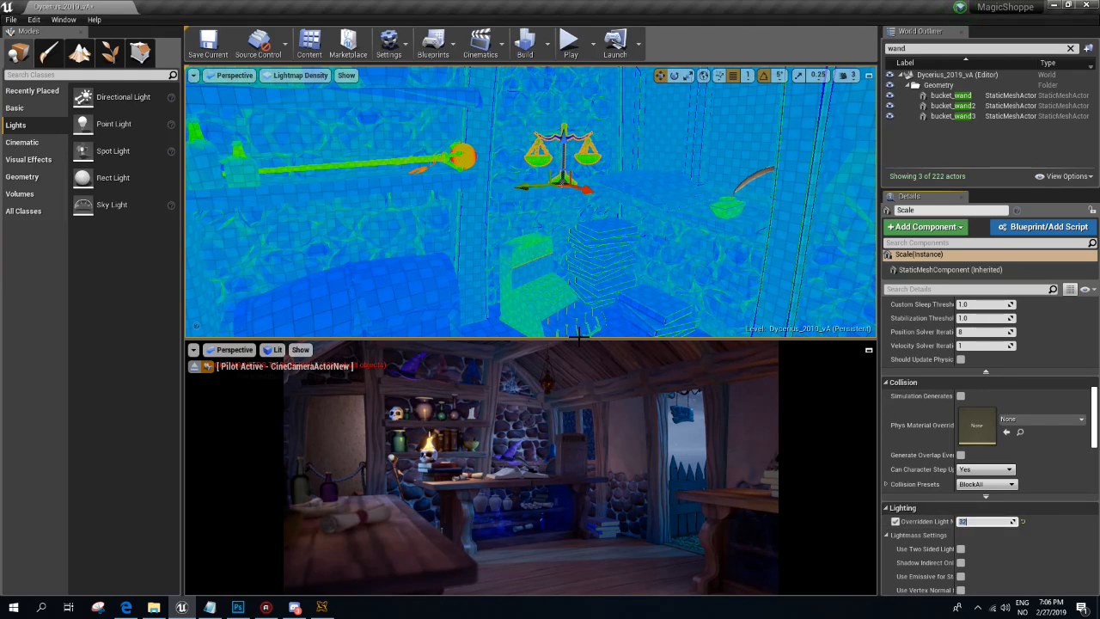
pyautogui.moveTo(552, 253); pyautogui.dragTo(464, 193, button='right')
pyautogui.moveTo(644, 174); pyautogui.dragTo(601, 215, button='right')
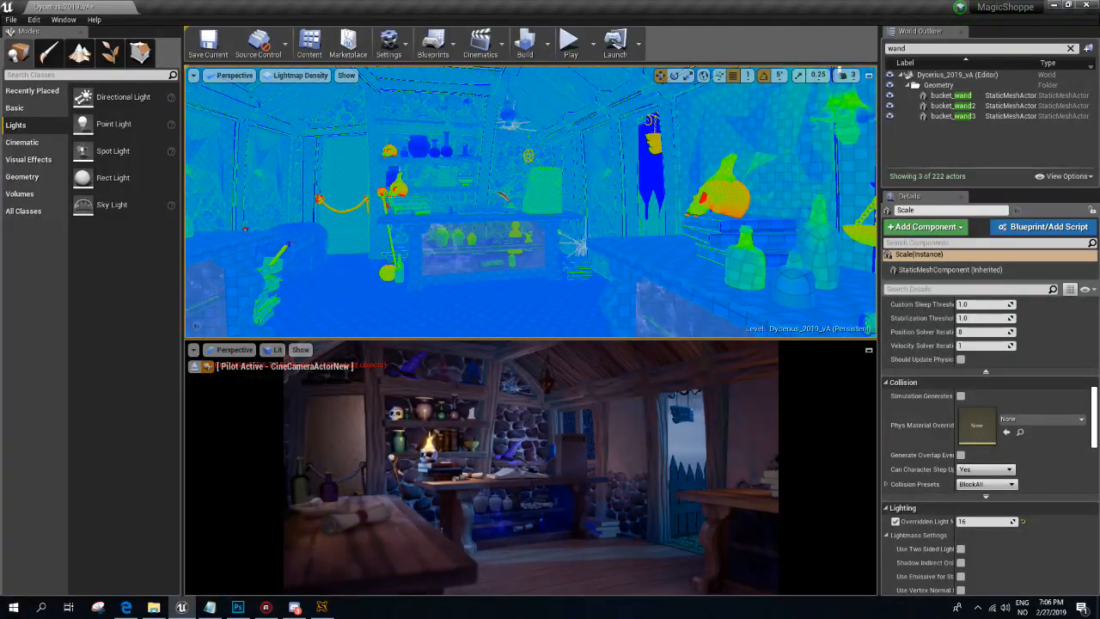
pyautogui.hotkey('alt', 'Tab')
pyautogui.hotkey('alt', 'Tab')
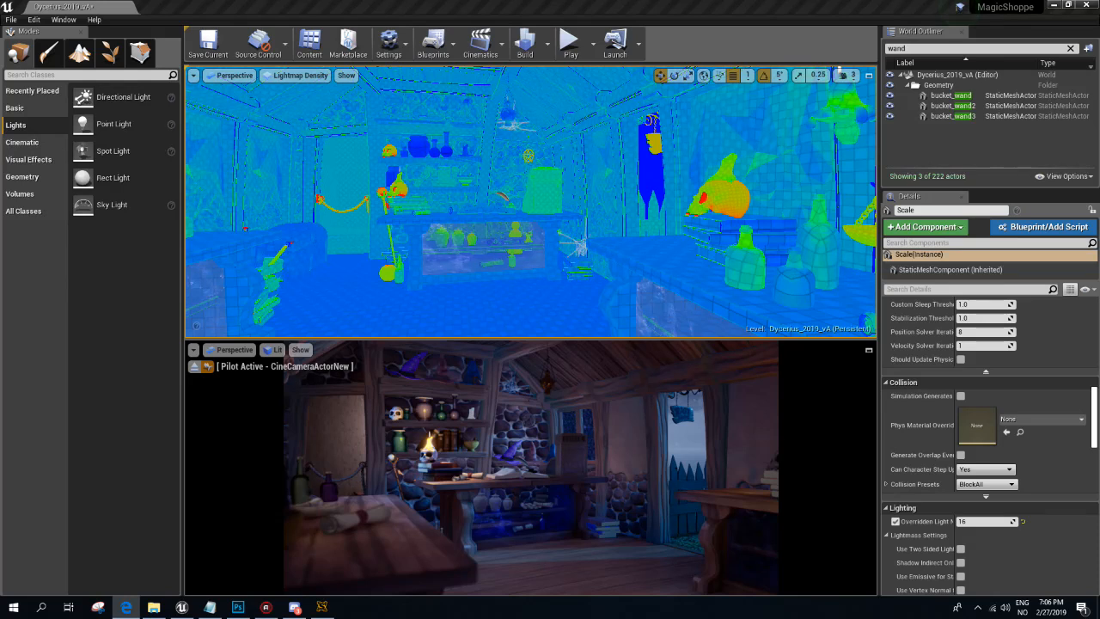
# - Override the light map resolution of the Skull4 mesh on the table with 16
pyautogui.moveTo(521, 241); pyautogui.dragTo(451, 224, button='right')
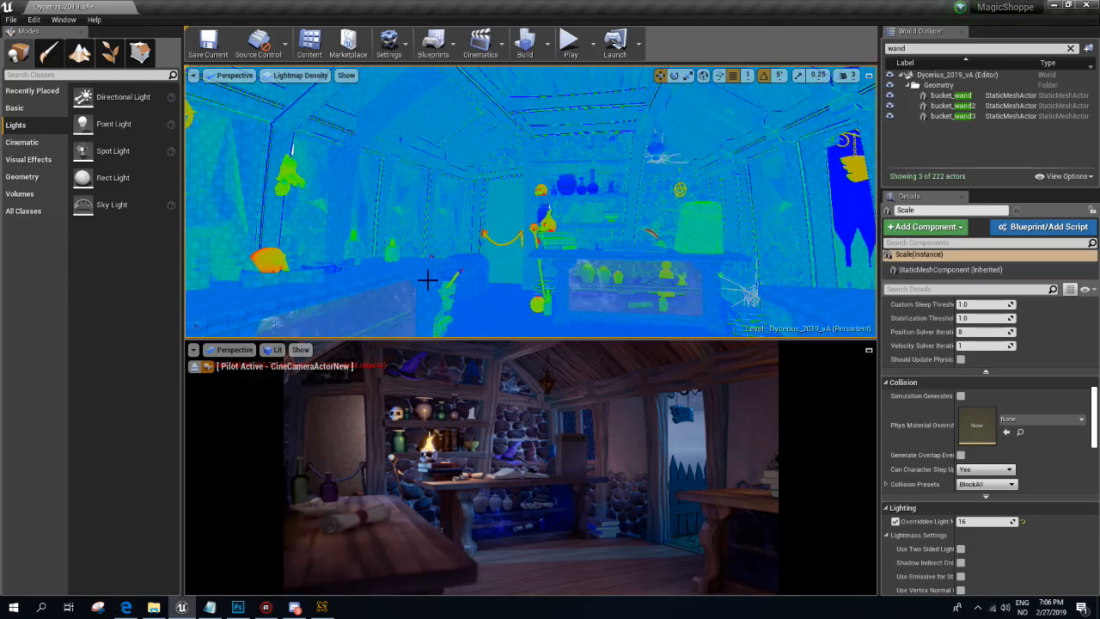
pyautogui.moveTo(427, 278); pyautogui.dragTo(373, 231, button='right')
pyautogui.press('w')
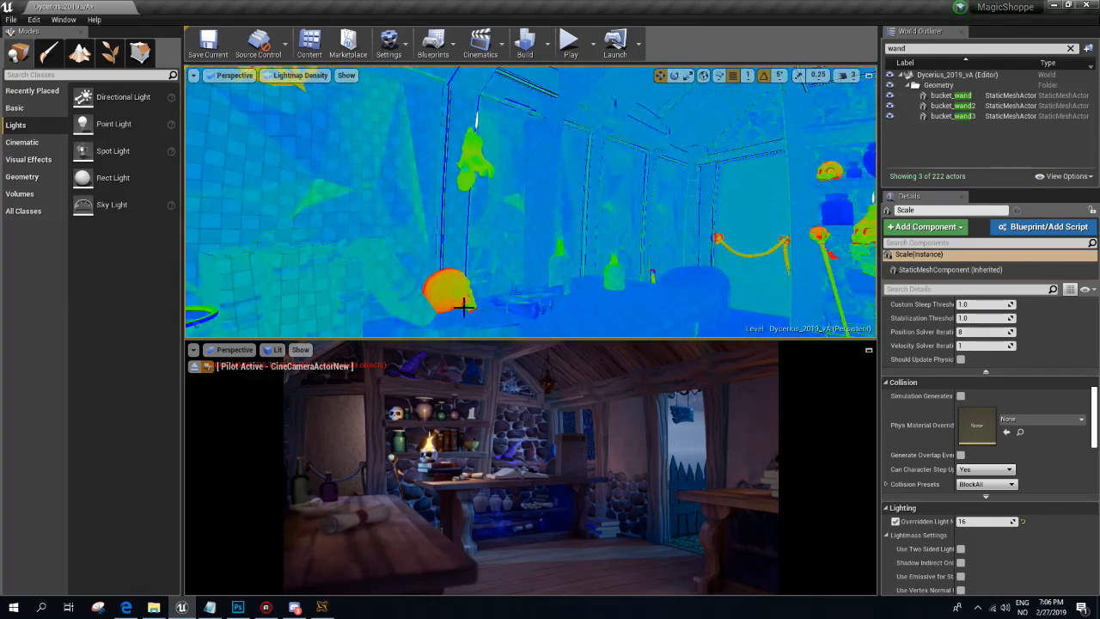
pyautogui.click(454, 295)
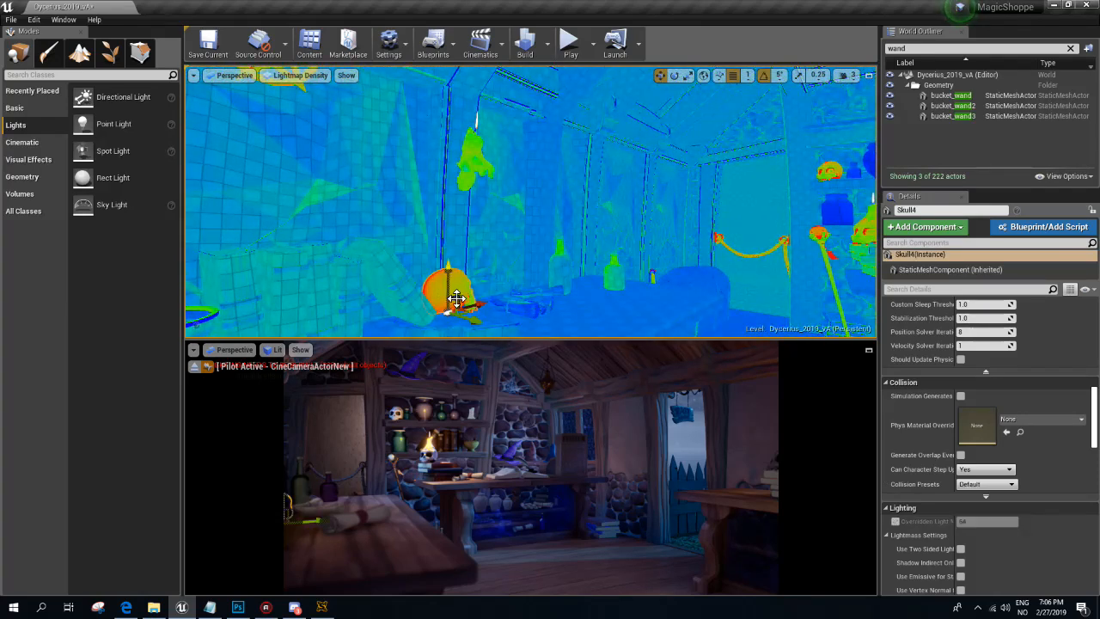
pyautogui.click(896, 521)
pyautogui.click(969, 521)
pyautogui.write('32')
pyautogui.press('Return')
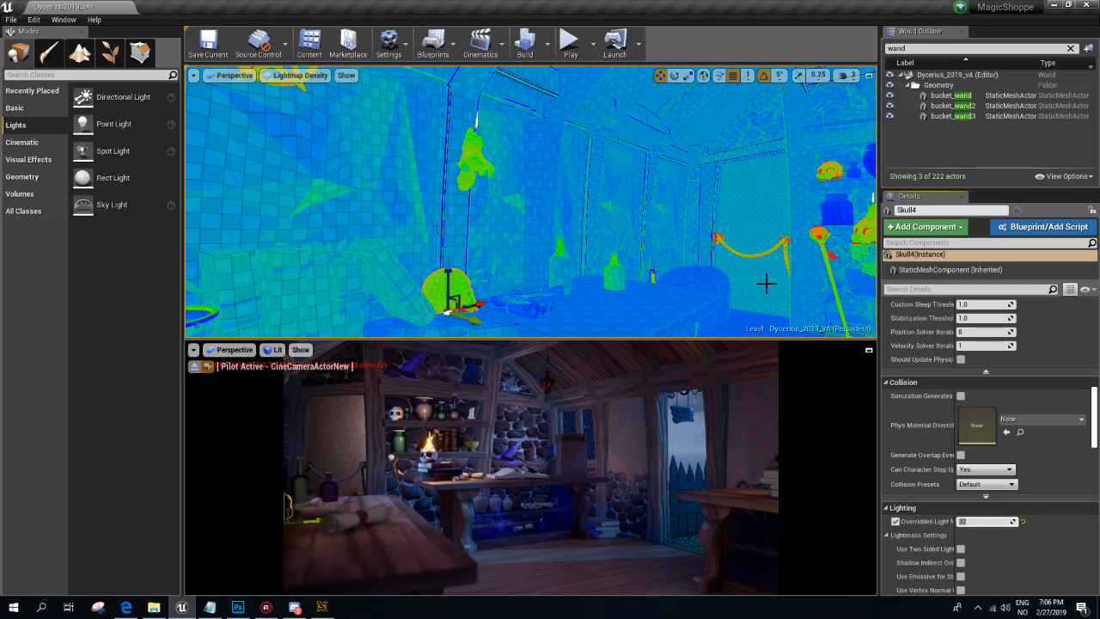
pyautogui.write('16')
pyautogui.press('Return')
# - Set the overridden light map resolution of the CandleStick mesh on the wall post to 16
pyautogui.moveTo(770, 283); pyautogui.dragTo(584, 152, button='right')
pyautogui.click(559, 195)
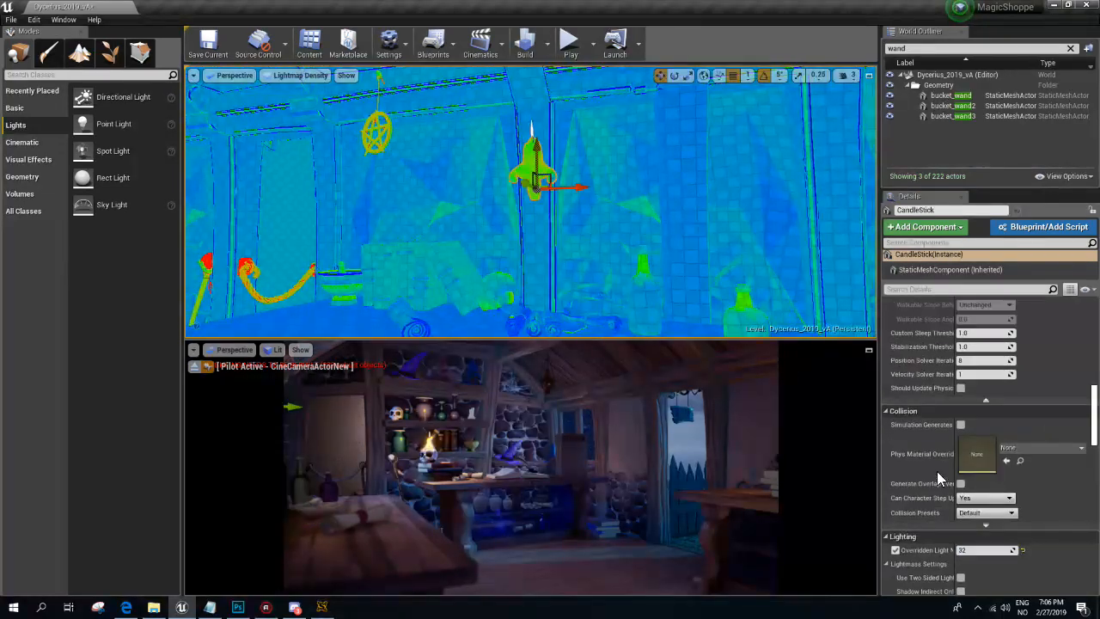
pyautogui.click(964, 551)
pyautogui.press('Return')
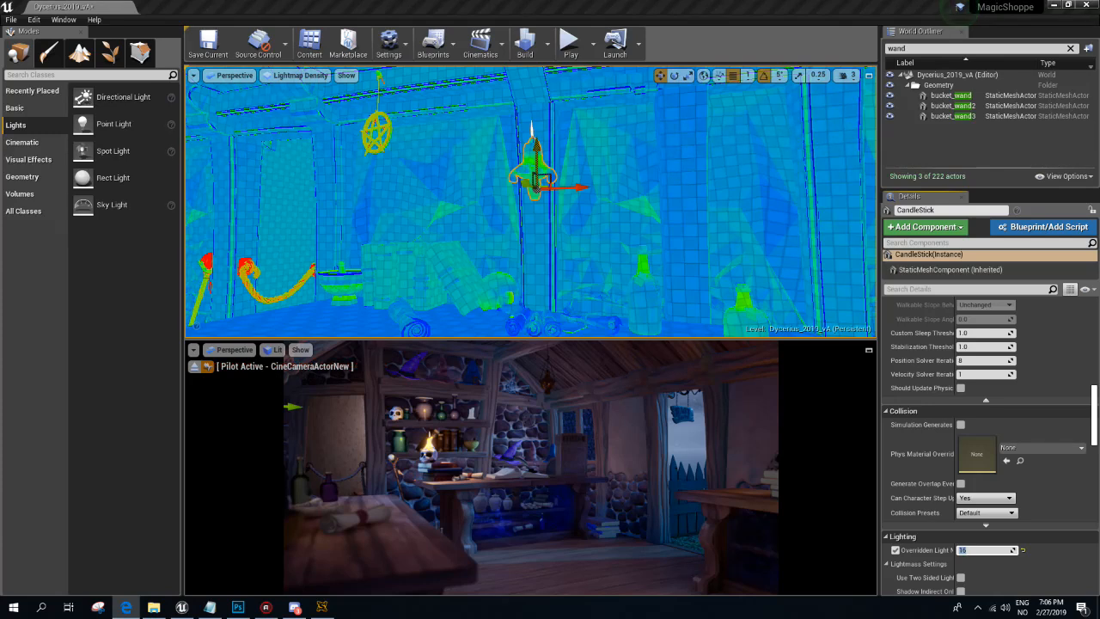
# - Undo the accidental move of the book stacks beside the scales and select the BookStack8 mesh
pyautogui.moveTo(561, 171); pyautogui.dragTo(301, 197, button='right')
pyautogui.click(315, 164)
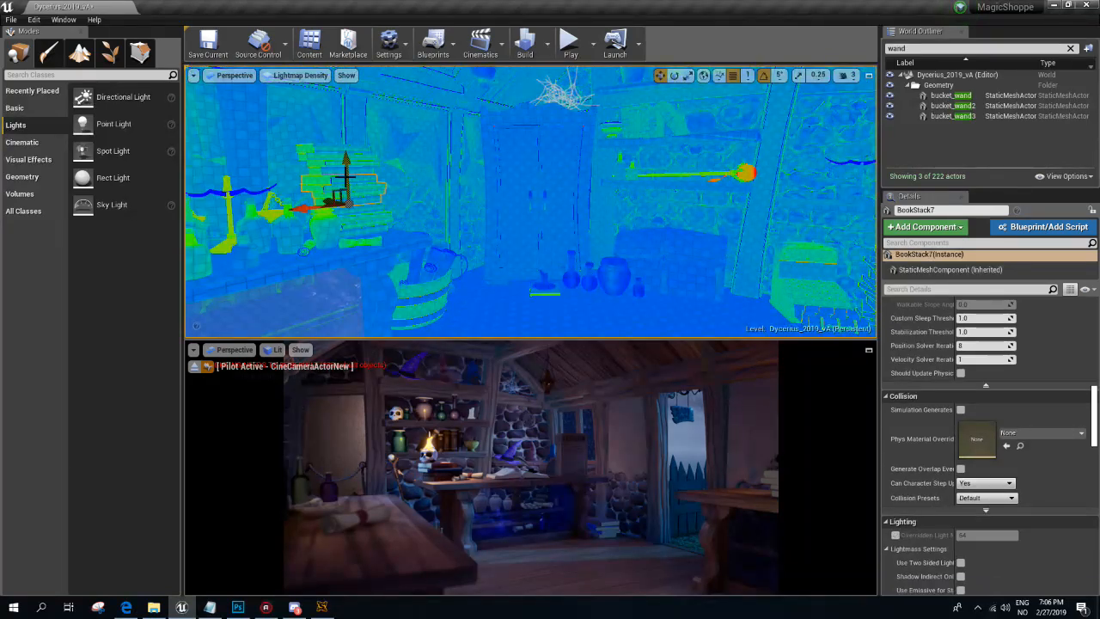
pyautogui.keyDown('ctrl'); pyautogui.click(315, 164); pyautogui.keyUp('ctrl')
pyautogui.keyDown('ctrl'); pyautogui.click(355, 220); pyautogui.keyUp('ctrl')
pyautogui.moveTo(484, 191); pyautogui.dragTo(505, 184, button='right')
pyautogui.hotkey('ctrl', 'z')
pyautogui.click(391, 176)
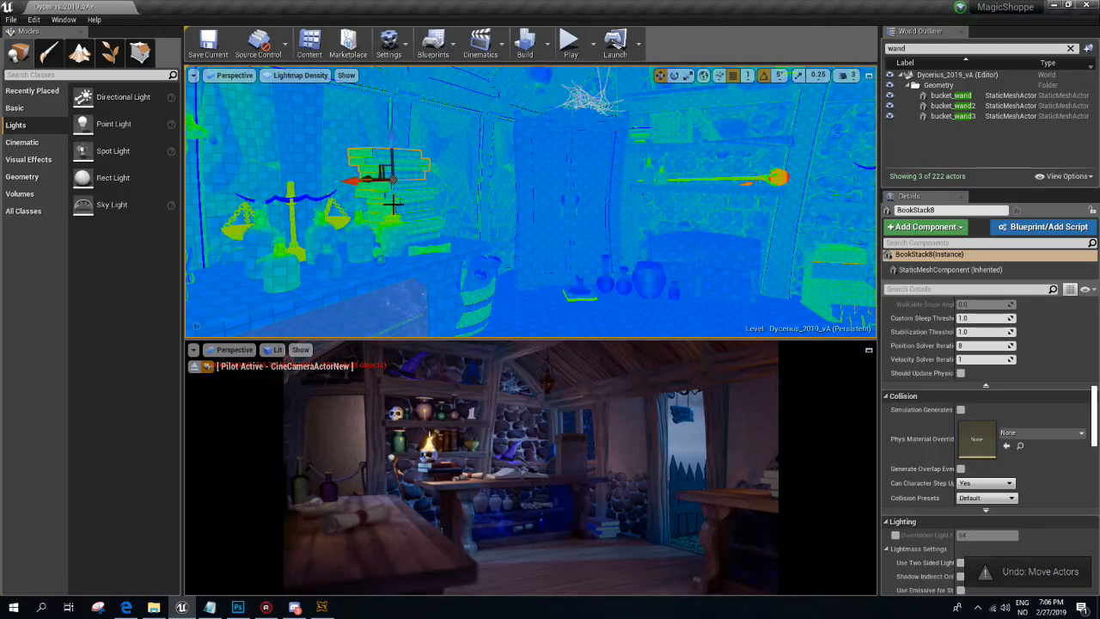
# - Override the lightmap resolution of the three stacked book piles on the counter, trying 32 and settling on 64
pyautogui.keyDown('ctrl'); pyautogui.click(417, 228); pyautogui.keyUp('ctrl')
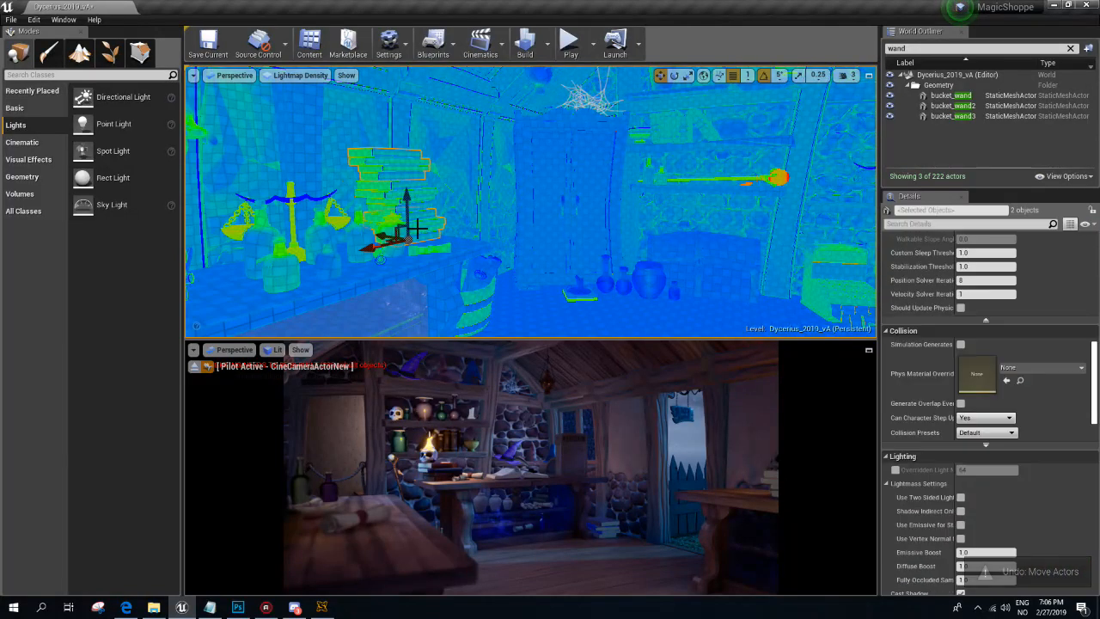
pyautogui.click(387, 176)
pyautogui.keyDown('ctrl'); pyautogui.click(404, 219); pyautogui.keyUp('ctrl')
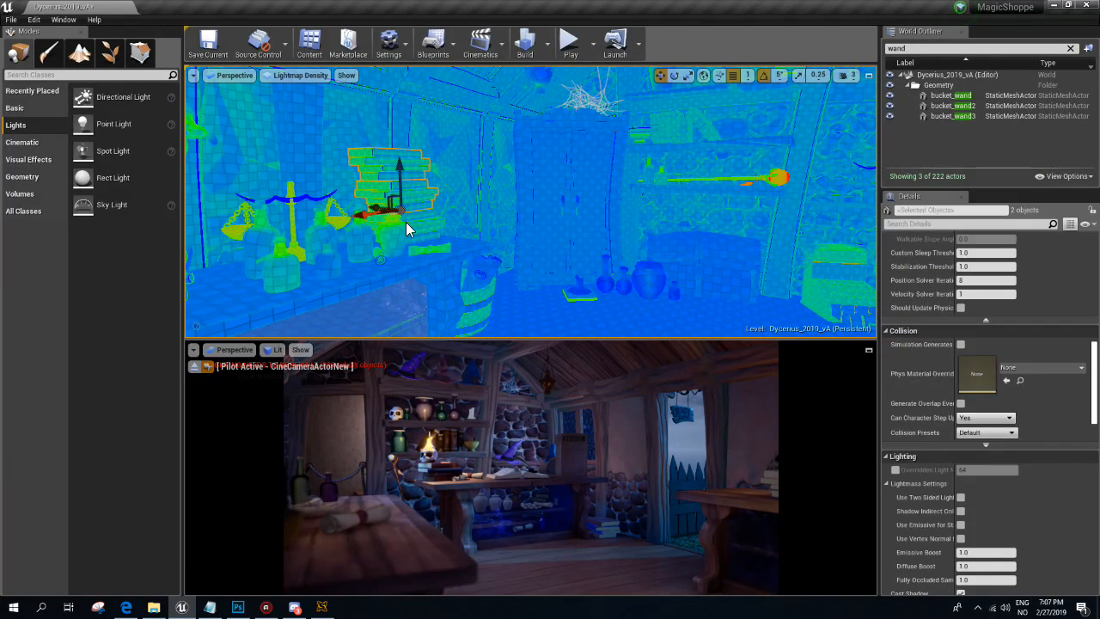
pyautogui.click(896, 470)
pyautogui.click(1003, 470)
pyautogui.write('32')
pyautogui.press('Return')
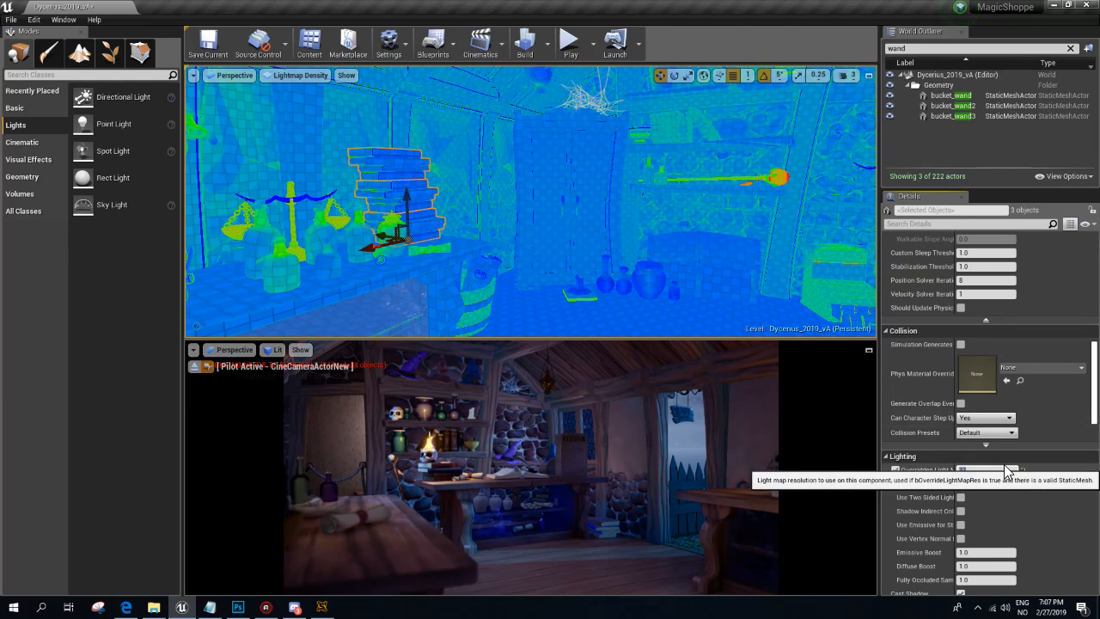
pyautogui.write('64')
pyautogui.press('Return')
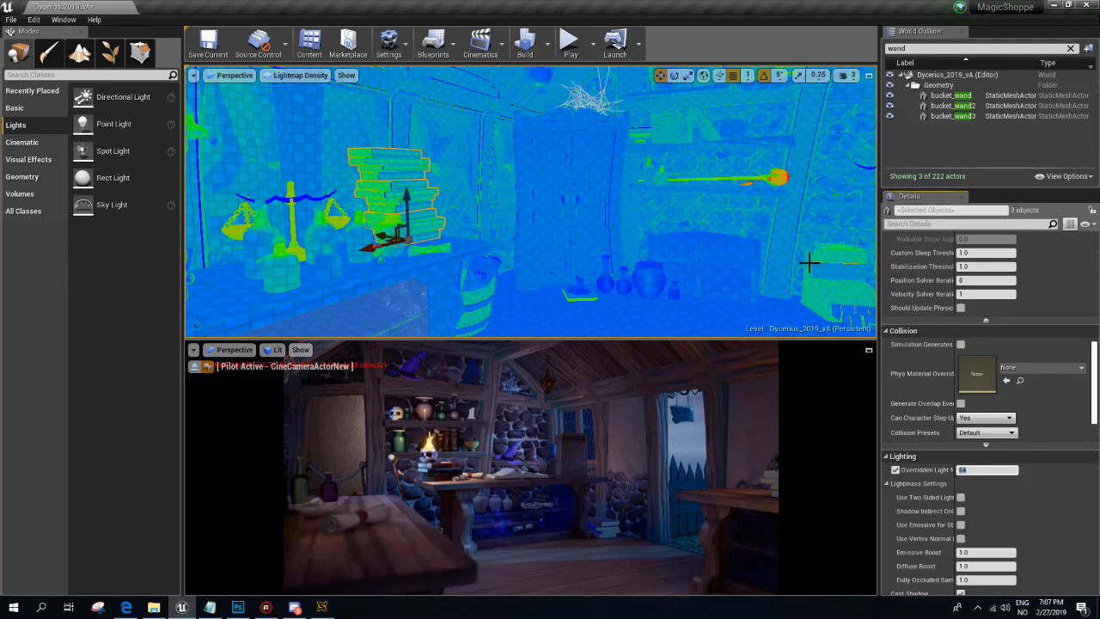
# - Override the lightmap resolution of the skull on the book stack beside the doorway, comparing 32 and 16 and settling on 32
pyautogui.moveTo(529, 163); pyautogui.dragTo(198, 156, button='right')
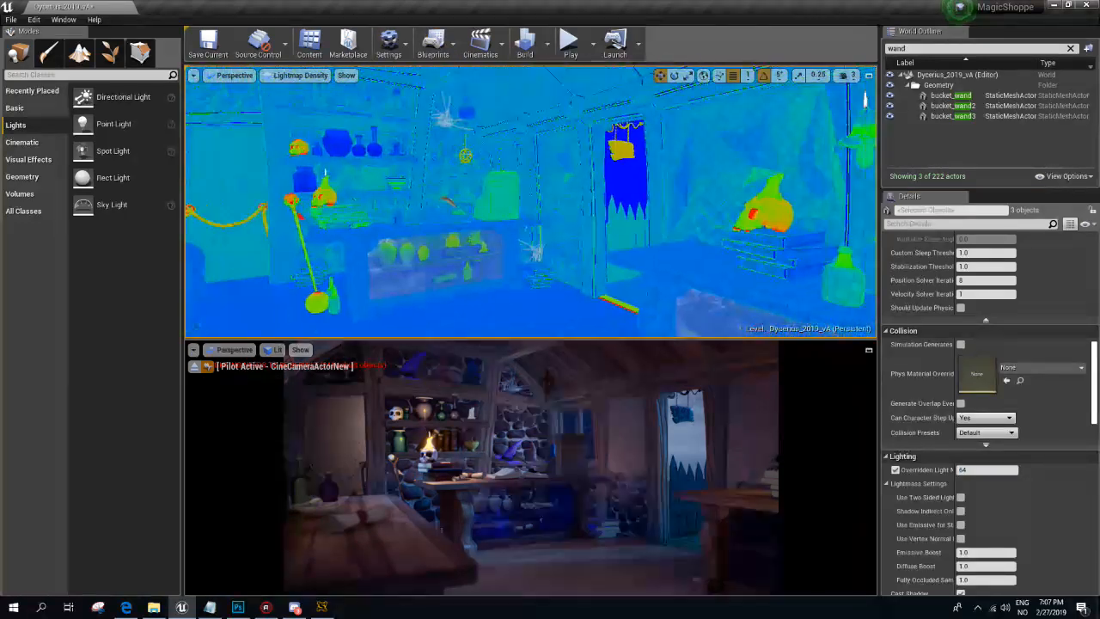
pyautogui.click(767, 221)
pyautogui.click(895, 521)
pyautogui.click(972, 521)
pyautogui.write('32')
pyautogui.press('Return')
pyautogui.write('16')
pyautogui.press('Return')
pyautogui.moveTo(582, 232); pyautogui.dragTo(770, 265, button='right')
pyautogui.click(980, 521)
pyautogui.write('32')
pyautogui.press('Return')
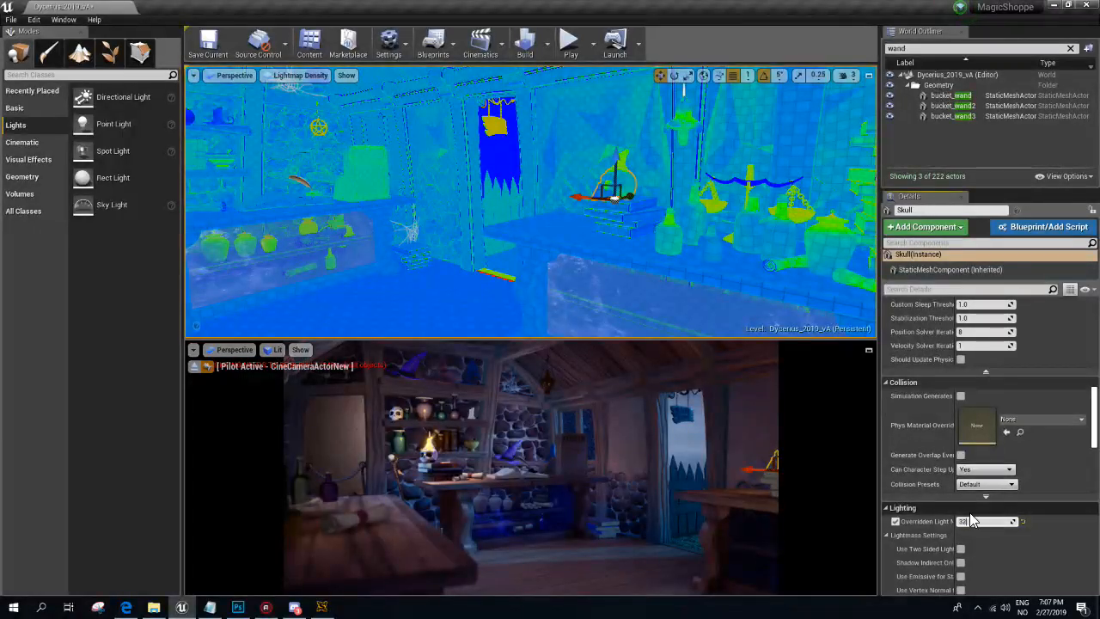
# - Override the lightmap resolution to 32 on the candle skull near the rope barrier and on the book stack beneath it
pyautogui.moveTo(660, 275); pyautogui.dragTo(361, 284, button='right')
pyautogui.press('w')
pyautogui.click(589, 193)
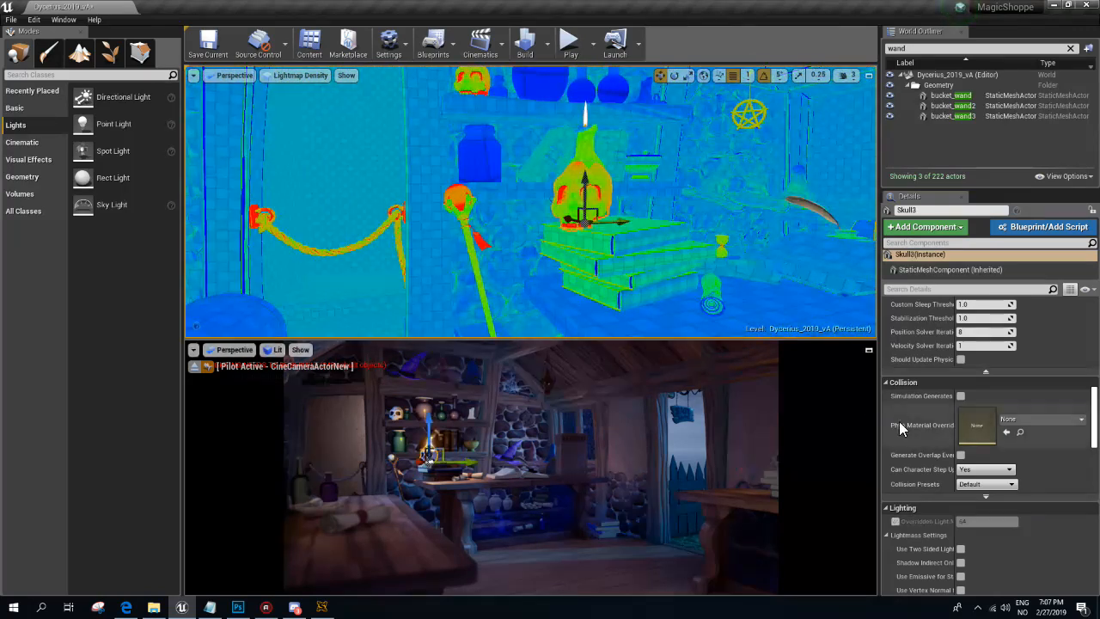
pyautogui.click(895, 521)
pyautogui.click(986, 521)
pyautogui.write('364')
pyautogui.press('Return')
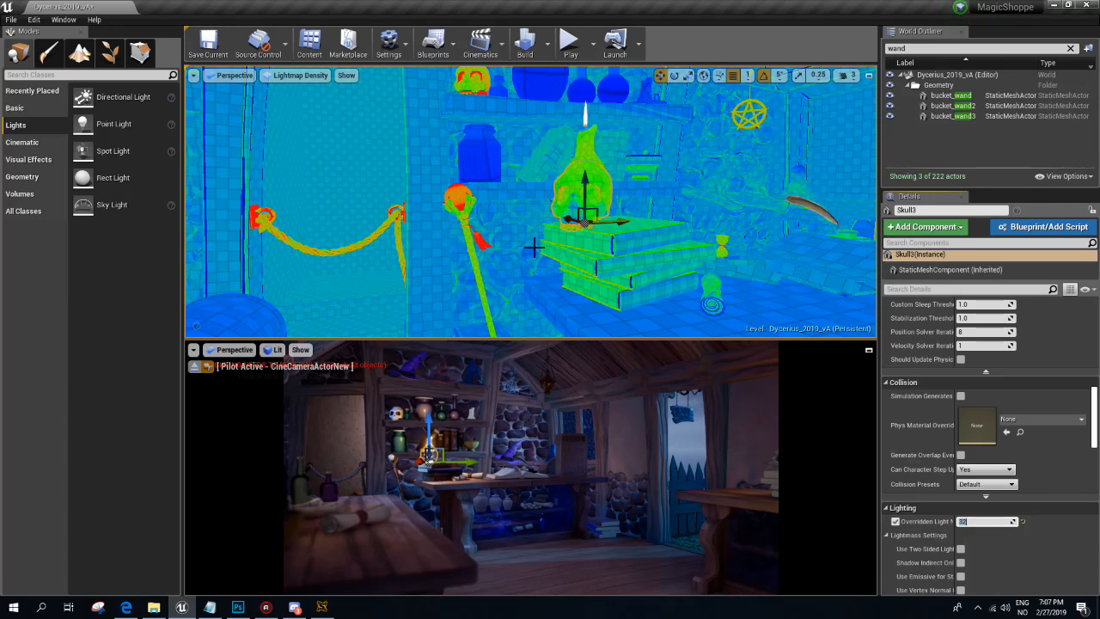
pyautogui.click(569, 258)
pyautogui.click(895, 535)
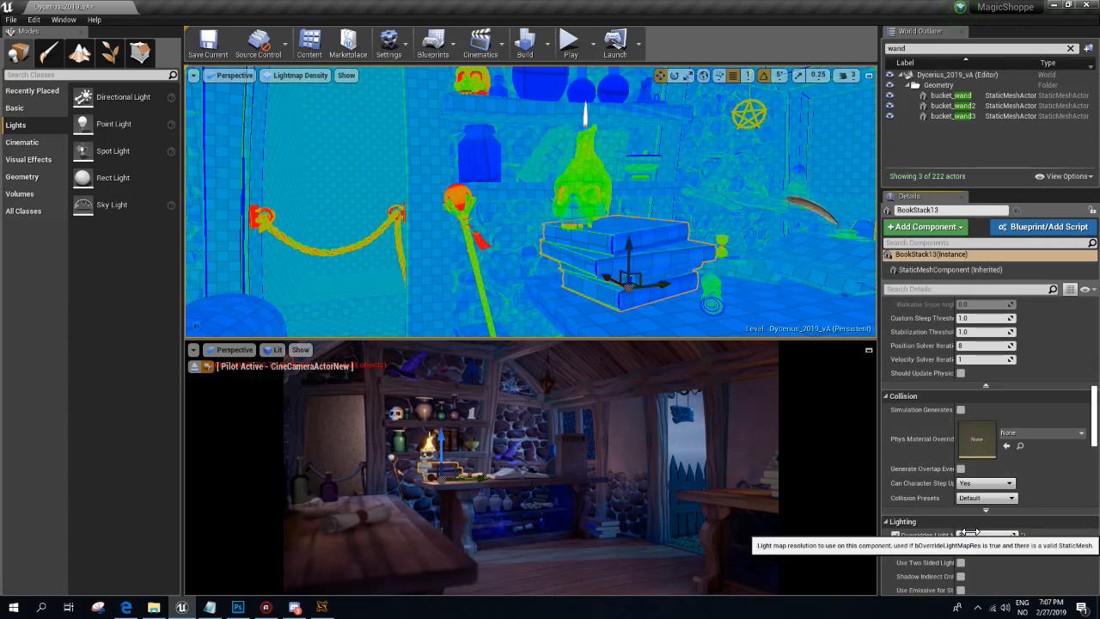
# - Override the lightmap resolution of the skull on the wall shelf to 32 and save the map
pyautogui.moveTo(622, 260); pyautogui.dragTo(623, 261, button='right')
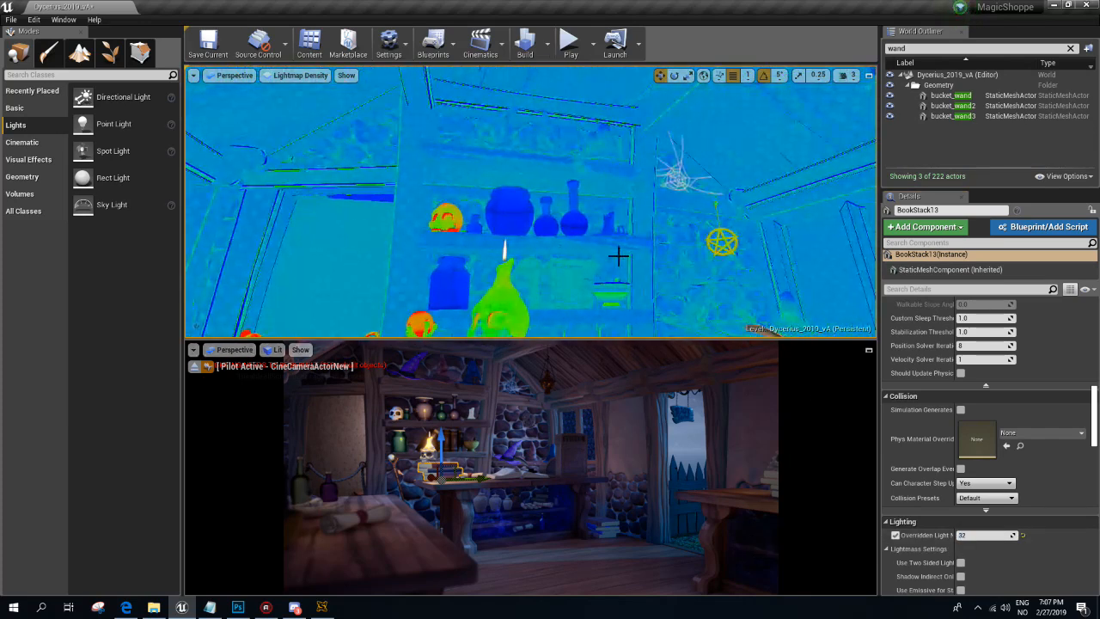
pyautogui.click(446, 217)
pyautogui.click(895, 522)
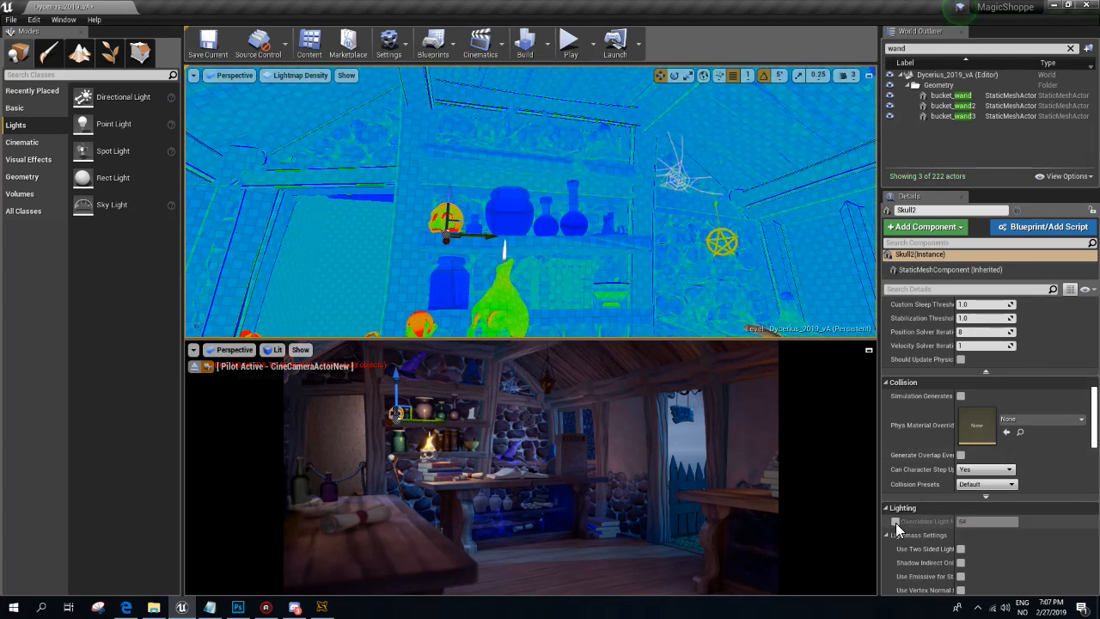
pyautogui.click(895, 522)
pyautogui.moveTo(997, 521); pyautogui.dragTo(1056, 522)
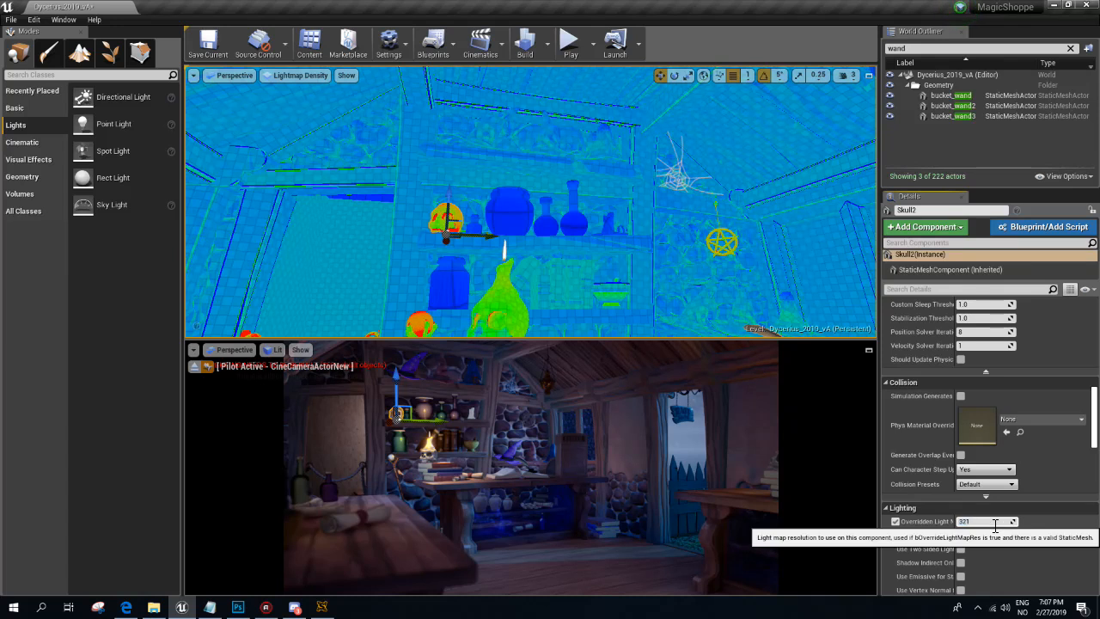
pyautogui.click(994, 522)
pyautogui.write('32')
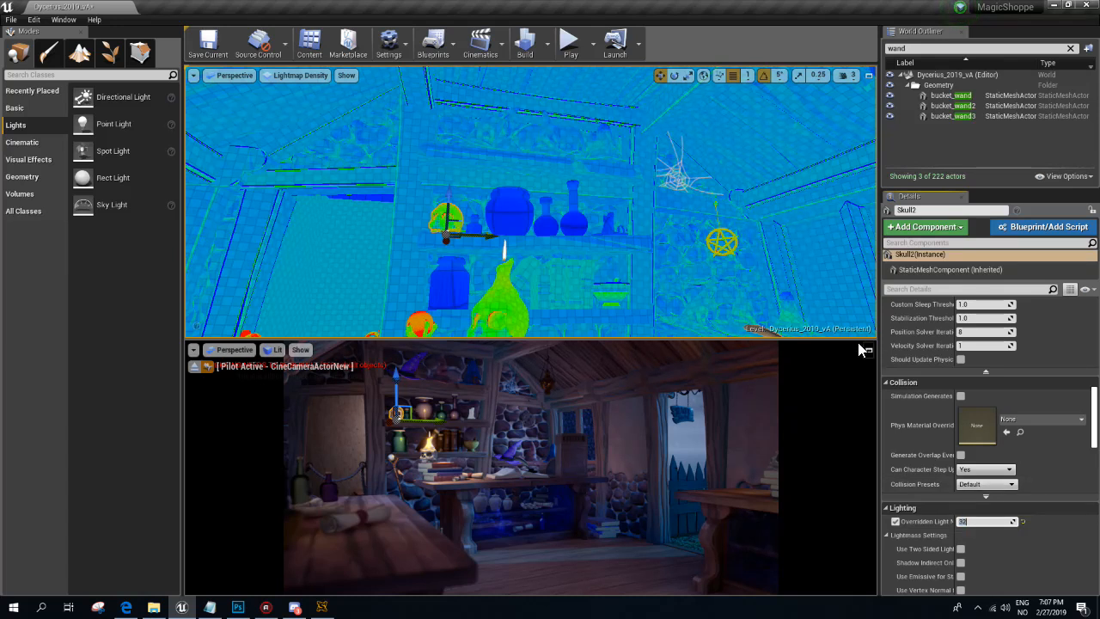
pyautogui.click(210, 45)
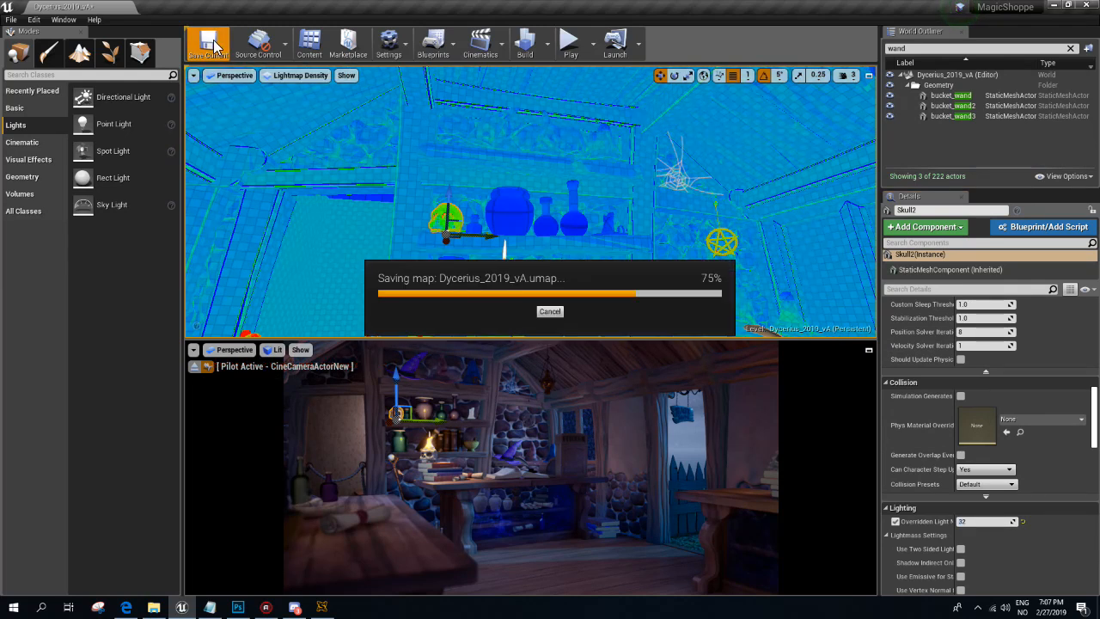
pyautogui.moveTo(335, 119); pyautogui.dragTo(43, 137, button='right')
pyautogui.press('s')
pyautogui.press('s')
pyautogui.press('w')
pyautogui.moveTo(684, 251); pyautogui.dragTo(773, 296, button='right')
pyautogui.press('s')
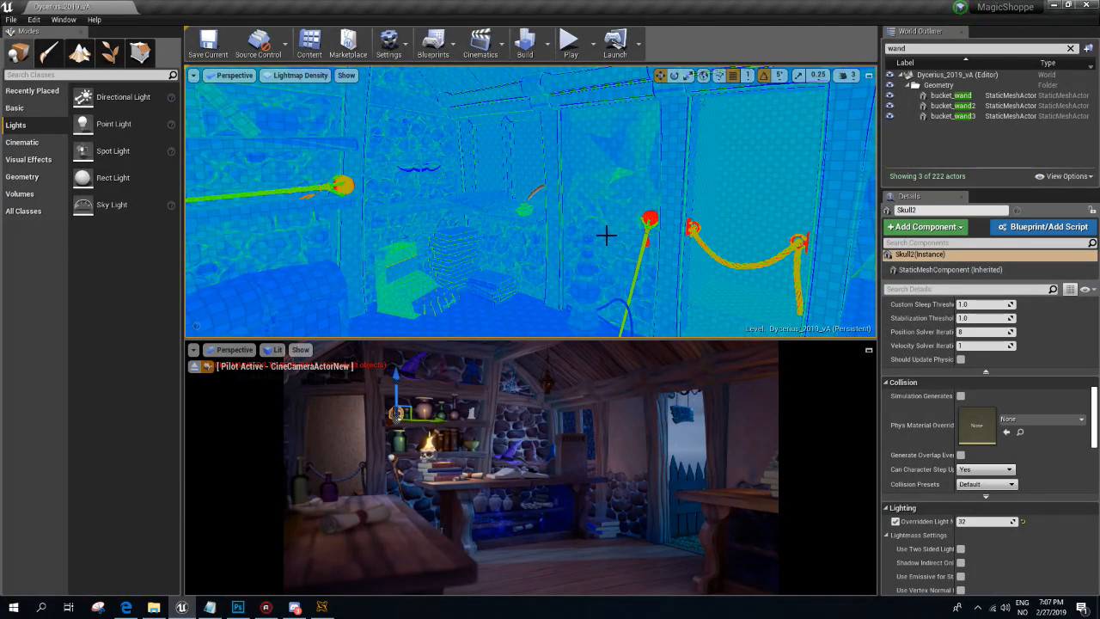
# - Switch to File Explorer with the UE_4.21 Engine Config folder and bring its window over the editor
pyautogui.click(153, 607)
pyautogui.click(913, 75)
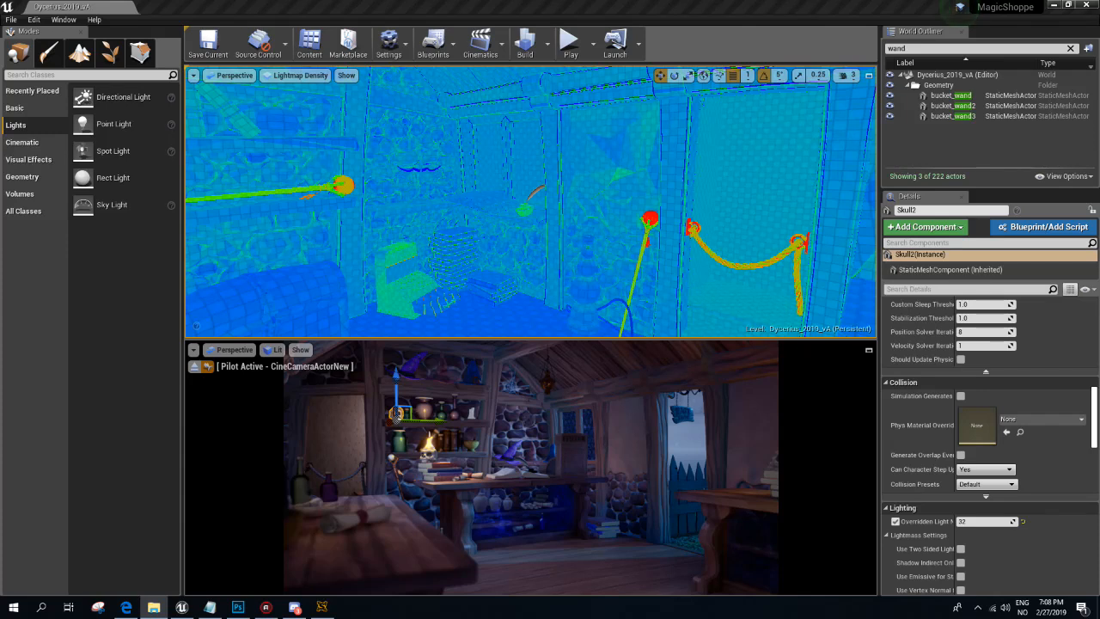
pyautogui.moveTo(1099, 159); pyautogui.dragTo(479, 76)
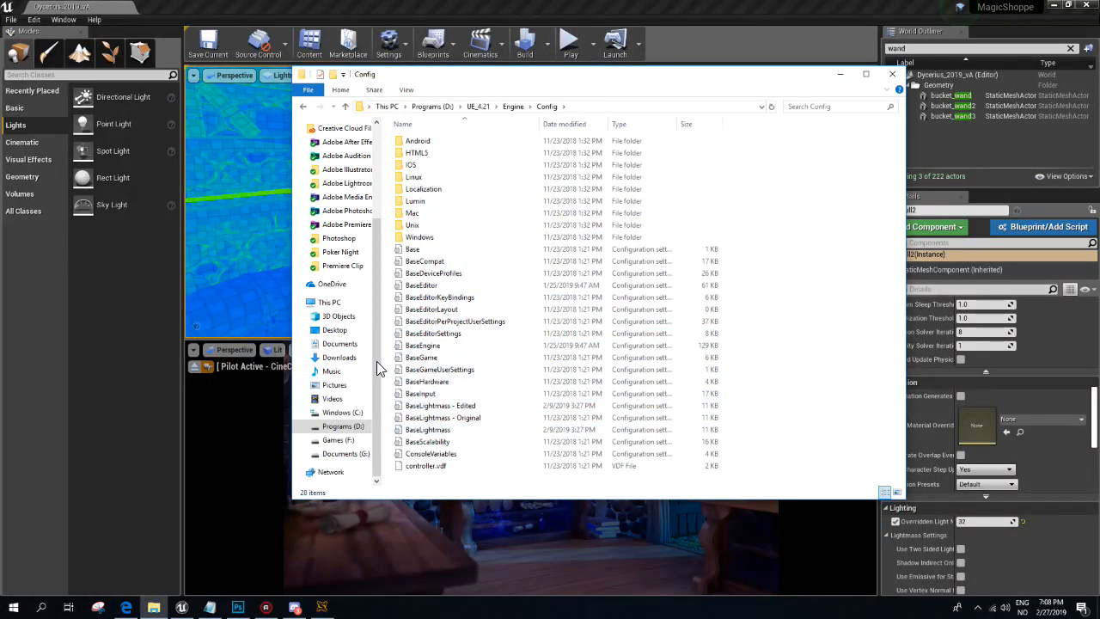
# - Save the current map again and close Unreal Editor
pyautogui.click(211, 45)
pyautogui.click(219, 50)
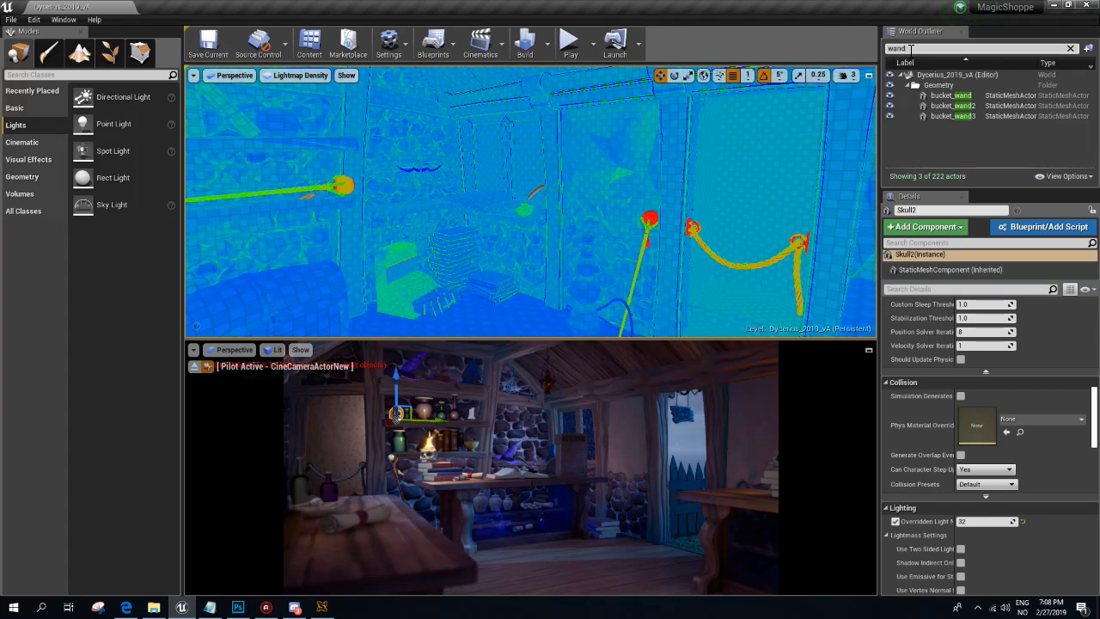
pyautogui.click(1083, 7)
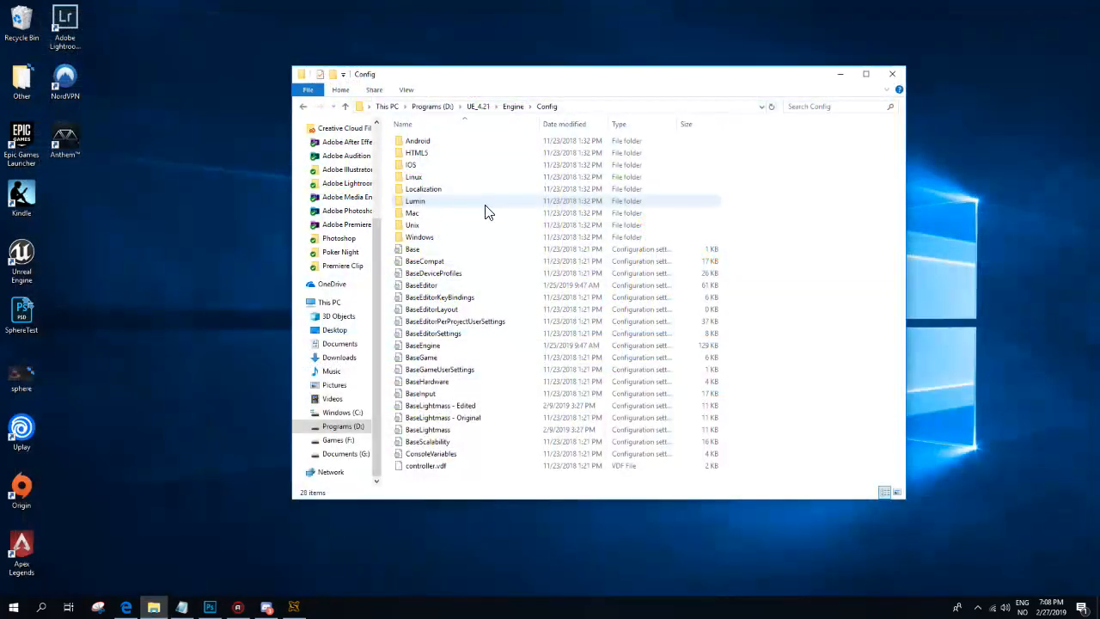
# - Replace the BaseLightmass configuration file with a copy of BaseLightmass - Original renamed to BaseLightmass
pyautogui.click(446, 431)
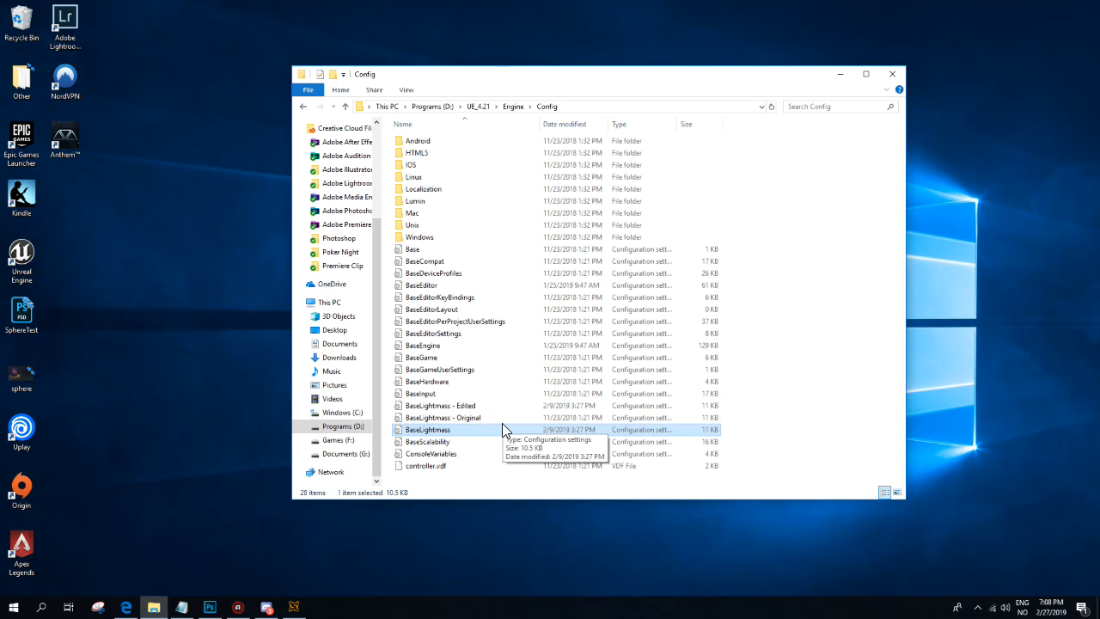
pyautogui.press('Delete')
pyautogui.click(495, 419)
pyautogui.hotkey('ctrl', 'c')
pyautogui.hotkey('ctrl', 'v')
pyautogui.press('F2')
pyautogui.click(498, 418)
pyautogui.moveTo(514, 422); pyautogui.dragTo(464, 423)
pyautogui.press('BackSpace')
pyautogui.press('Return')
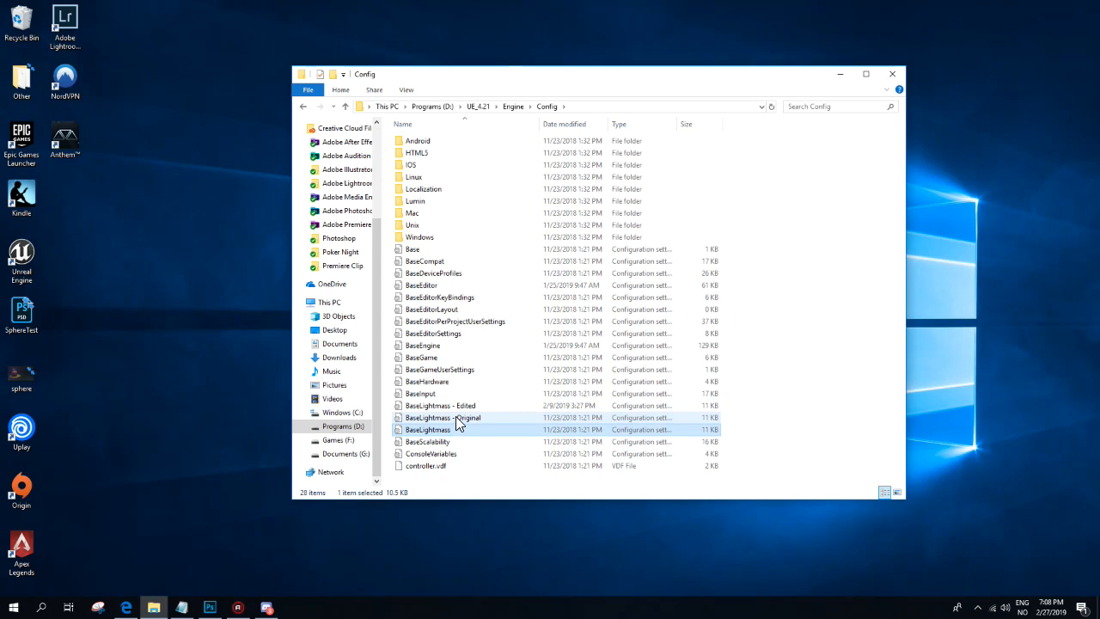
# - Examine the StaticLightingProductionQuality section of BaseLightmass - Original in Notepad and close the file
pyautogui.doubleClick(456, 417)
pyautogui.scroll(-5, 503, 333)
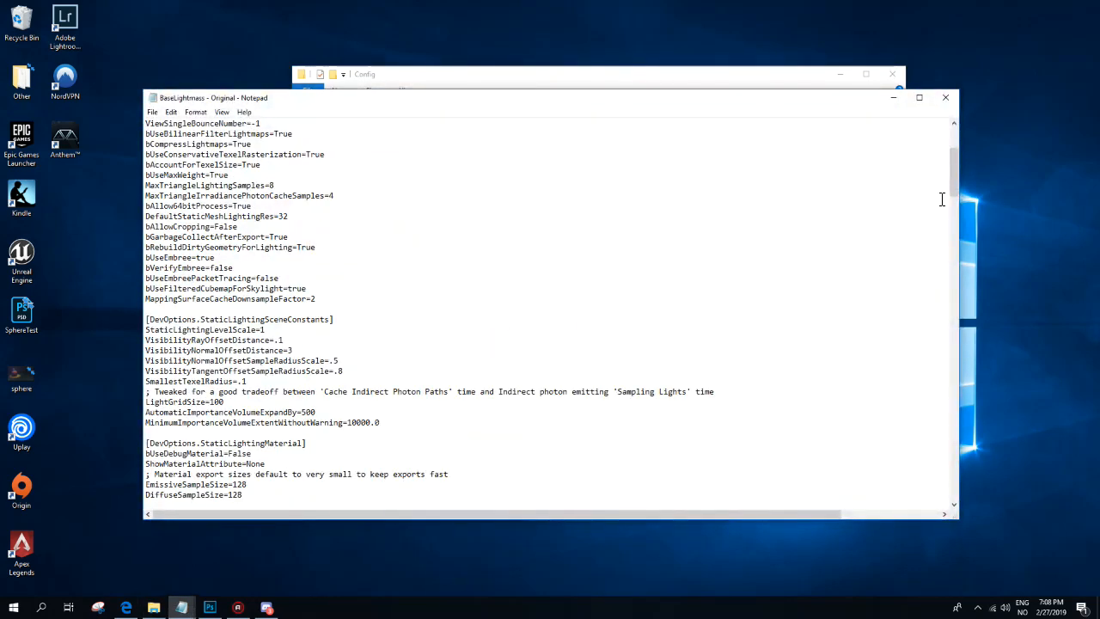
pyautogui.moveTo(952, 187); pyautogui.dragTo(941, 511)
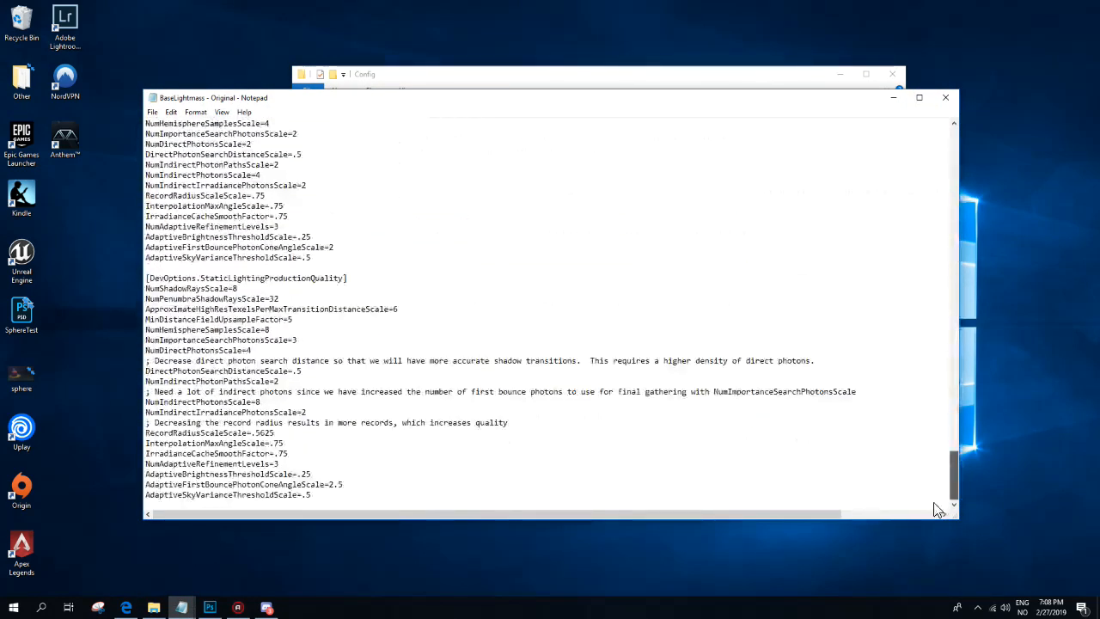
pyautogui.keyDown('shift'); pyautogui.click(496, 500); pyautogui.keyUp('shift')
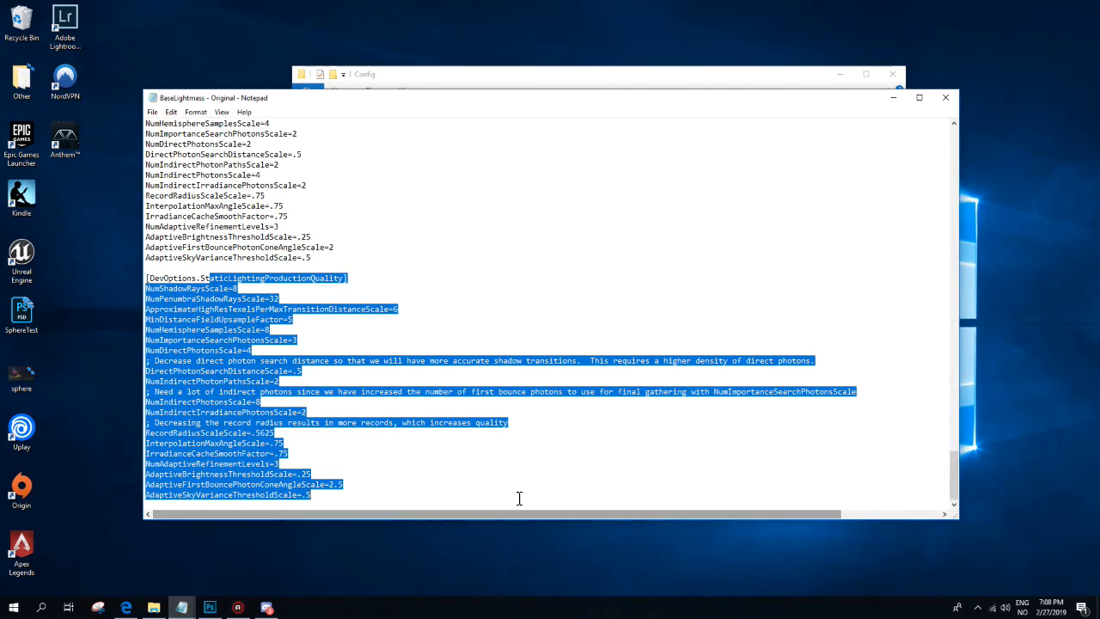
pyautogui.click(945, 97)
# - Examine the production quality values in BaseLightmass - Edited for comparison and close the file
pyautogui.doubleClick(494, 408)
pyautogui.moveTo(951, 155); pyautogui.dragTo(940, 516)
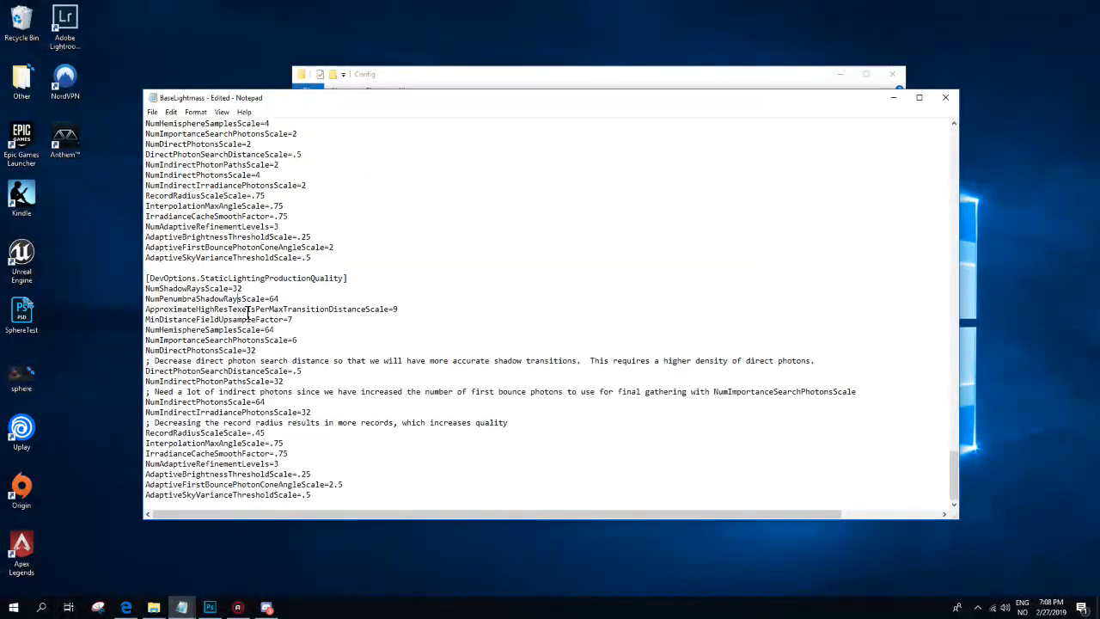
pyautogui.moveTo(241, 297); pyautogui.dragTo(479, 496)
pyautogui.click(482, 473)
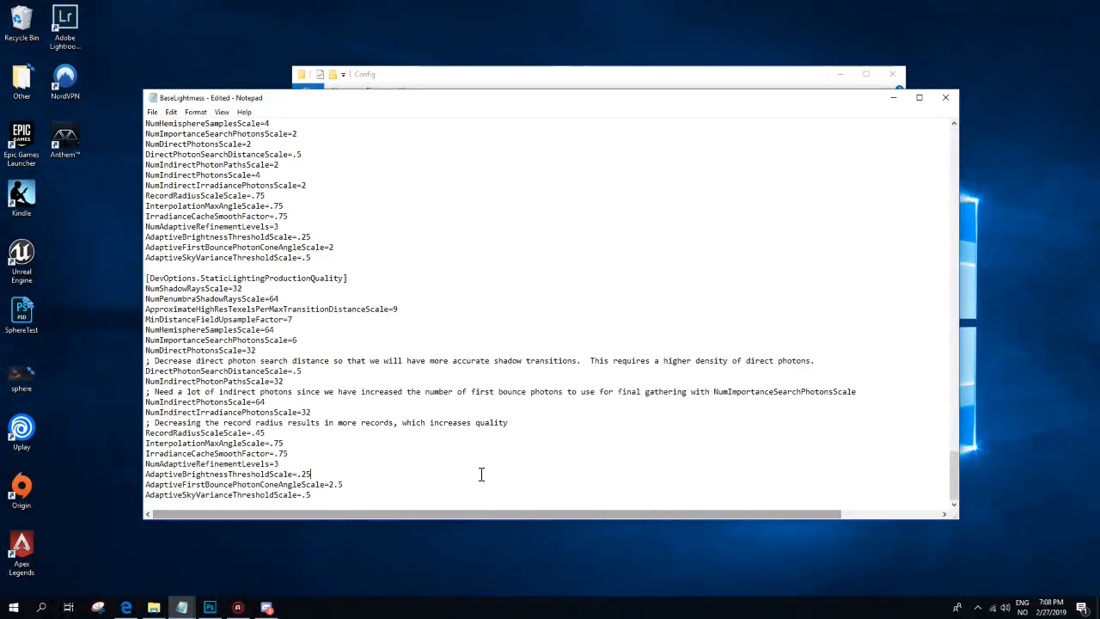
pyautogui.click(945, 97)
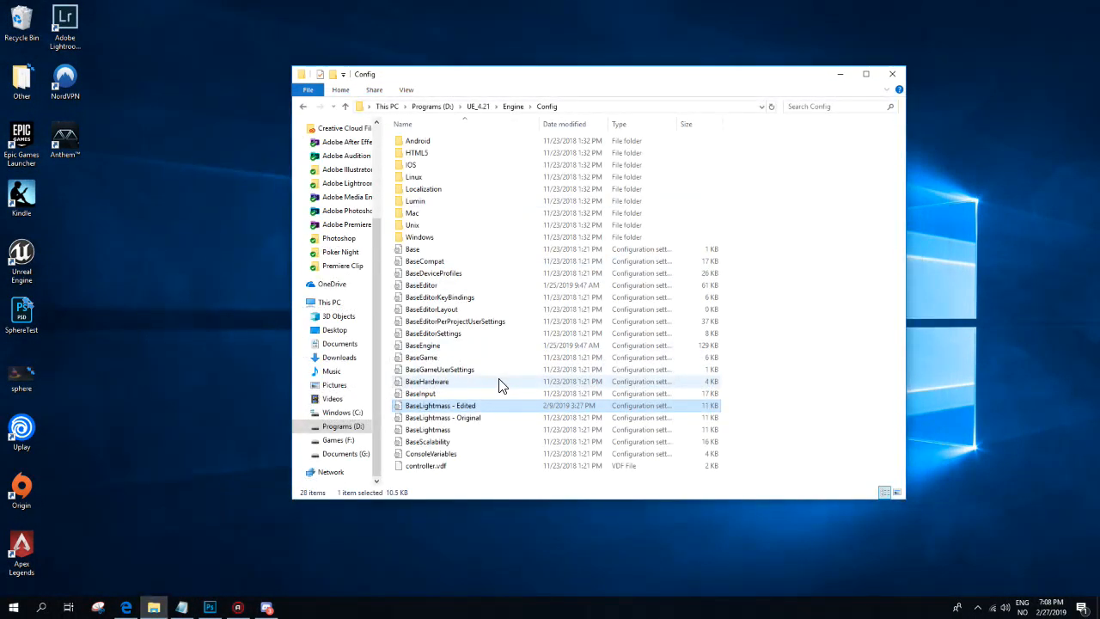
# - Start the MagicShoppe project from the Epic Games Launcher library and minimise the launcher and Config folder windows
pyautogui.doubleClick(22, 142)
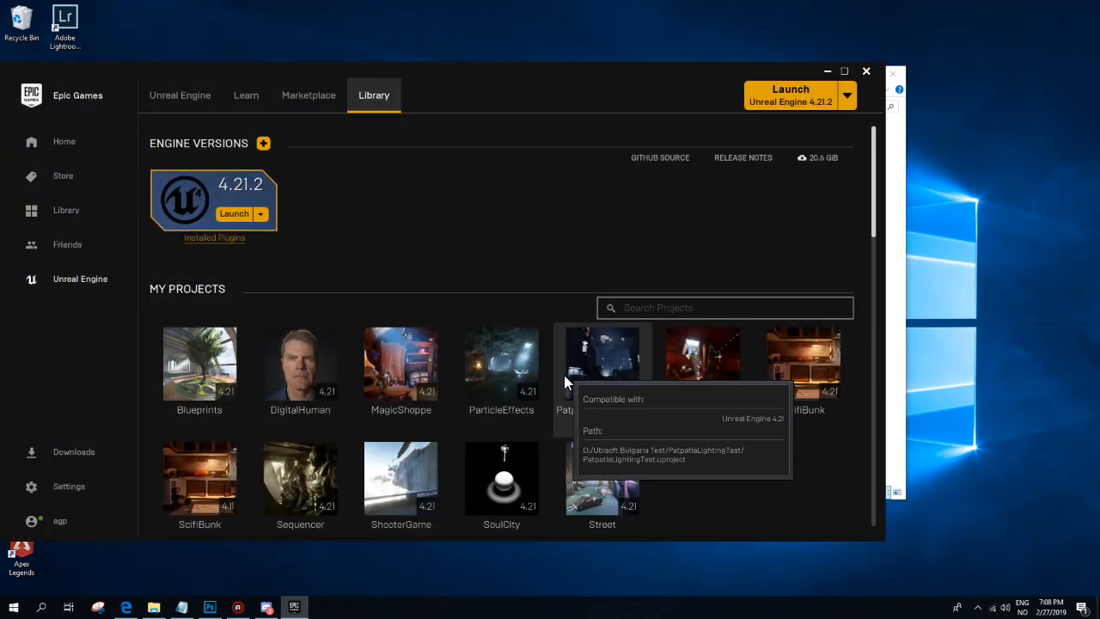
pyautogui.doubleClick(414, 372)
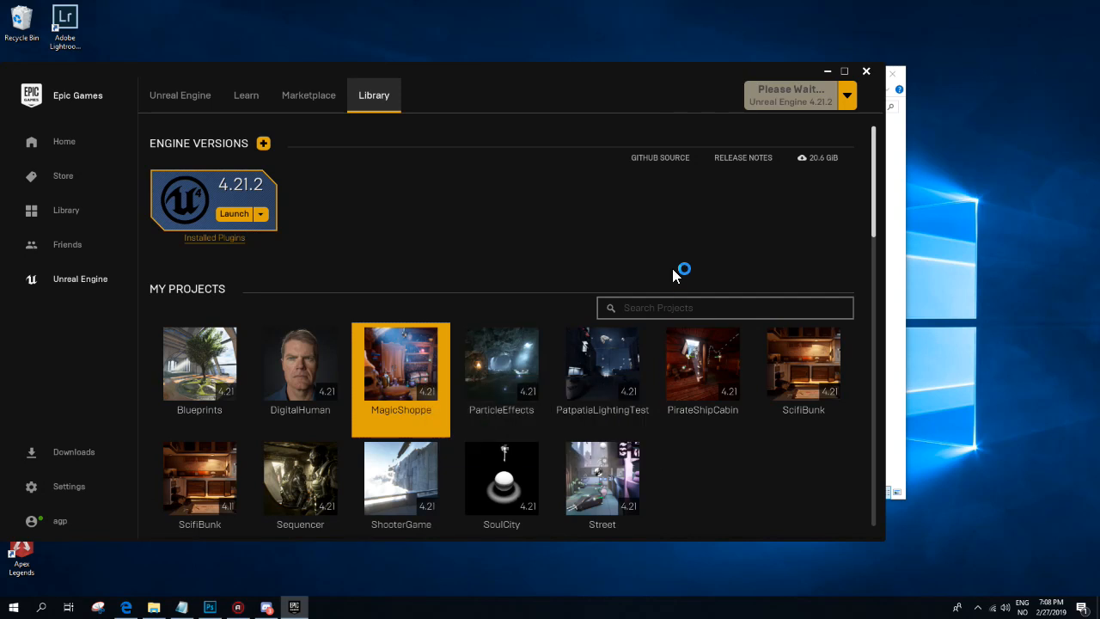
pyautogui.click(826, 71)
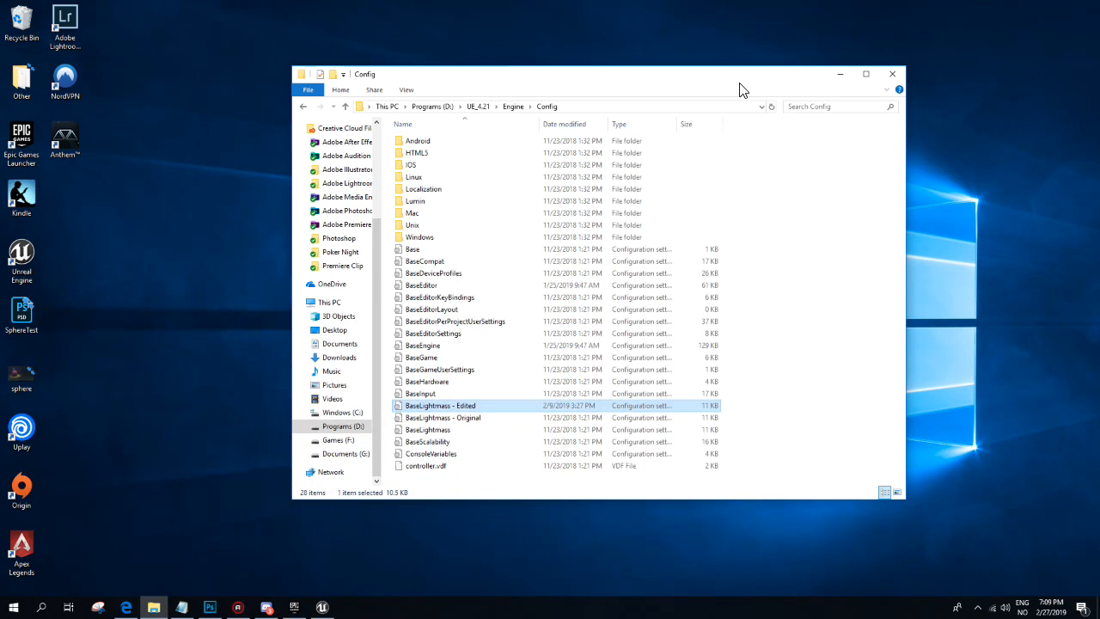
pyautogui.click(841, 74)
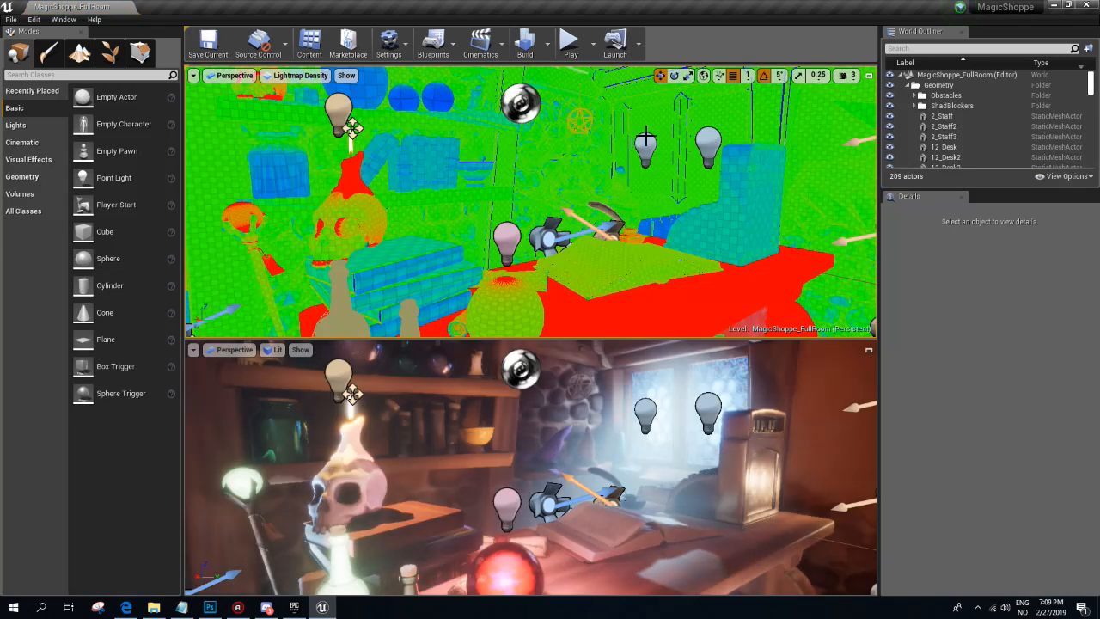
# - Open the Dycerius_2019_vA map from the project's Maps folder
pyautogui.moveTo(498, 181)
pyautogui.mouseDown(button='right')
pyautogui.moveTo(627, 156)
pyautogui.moveTo(477, 163)
pyautogui.moveTo(498, 163)
pyautogui.mouseUp(button='right')
pyautogui.click(310, 45)
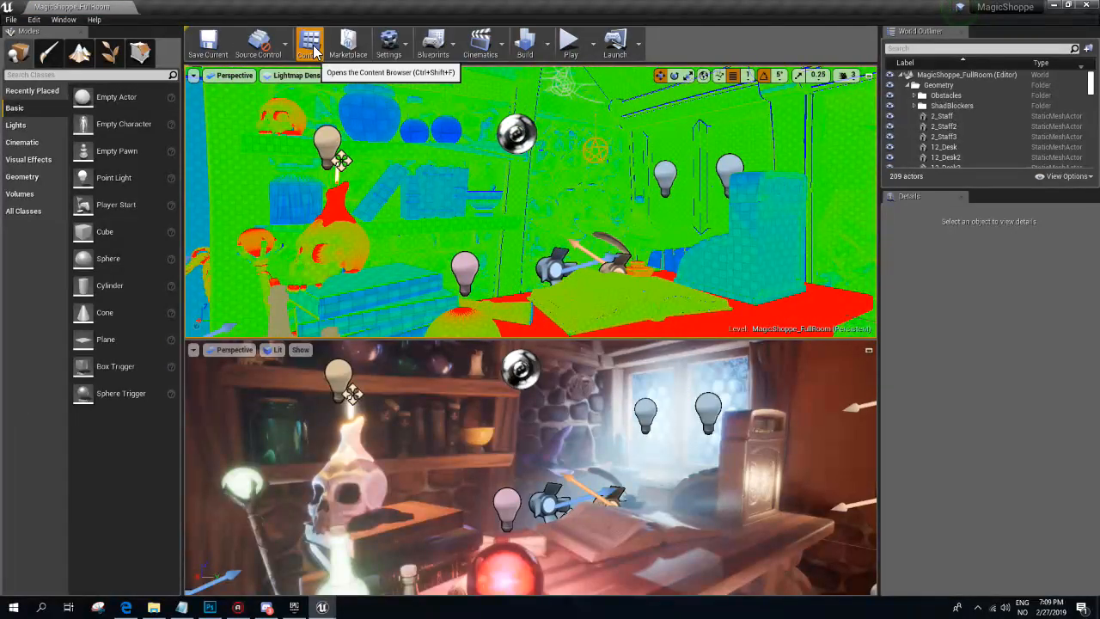
pyautogui.doubleClick(618, 289)
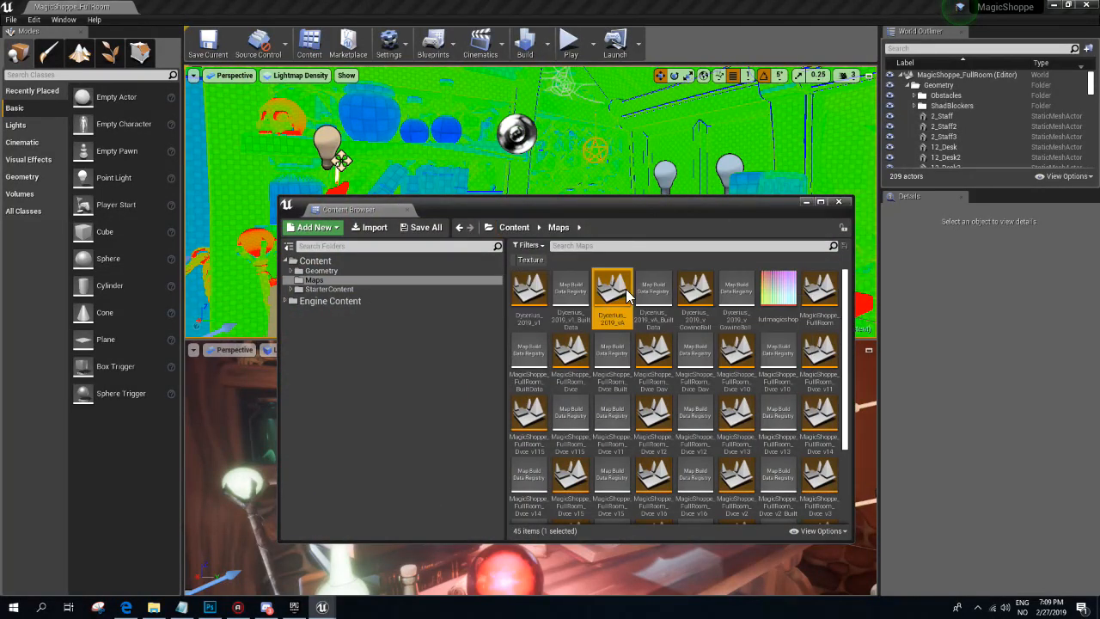
pyautogui.doubleClick(534, 291)
pyautogui.click(571, 291)
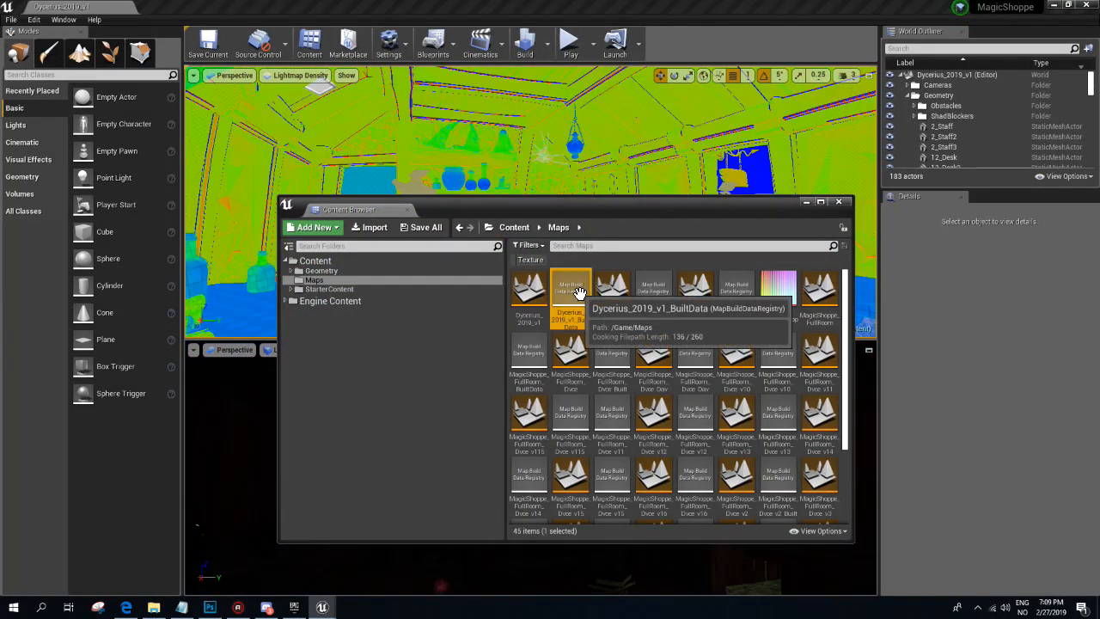
pyautogui.doubleClick(626, 290)
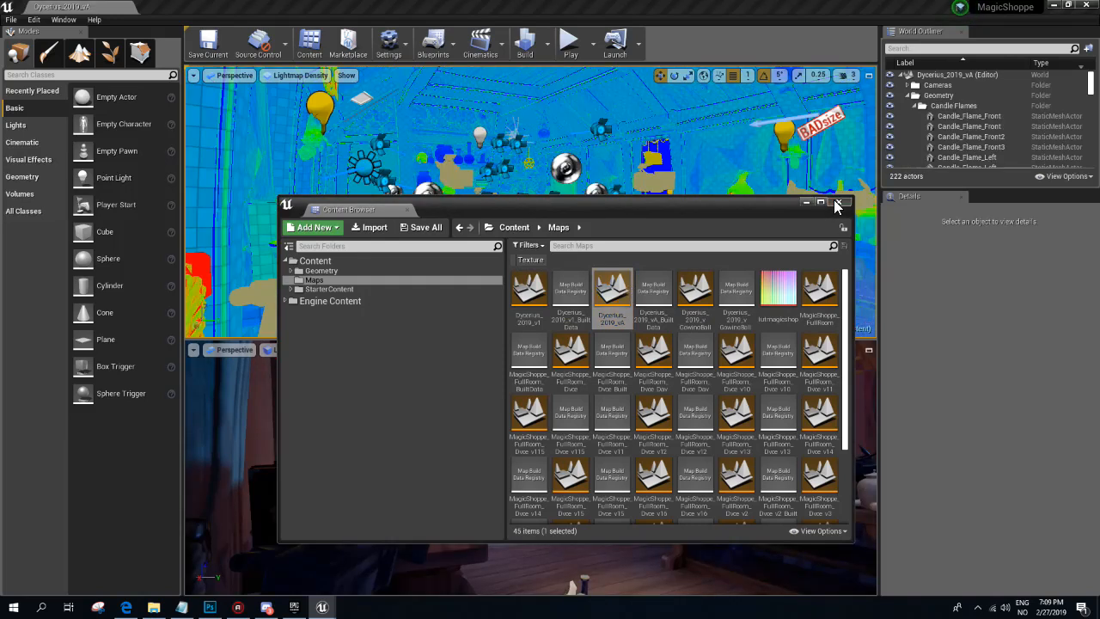
# - Close the Content Browser and hide the editor icons in both viewports with game view
pyautogui.click(837, 202)
pyautogui.moveTo(627, 199)
pyautogui.mouseDown(button='right')
pyautogui.moveTo(608, 194)
pyautogui.moveTo(627, 218)
pyautogui.mouseUp(button='right')
pyautogui.press('g')
pyautogui.click(595, 461)
pyautogui.press('g')
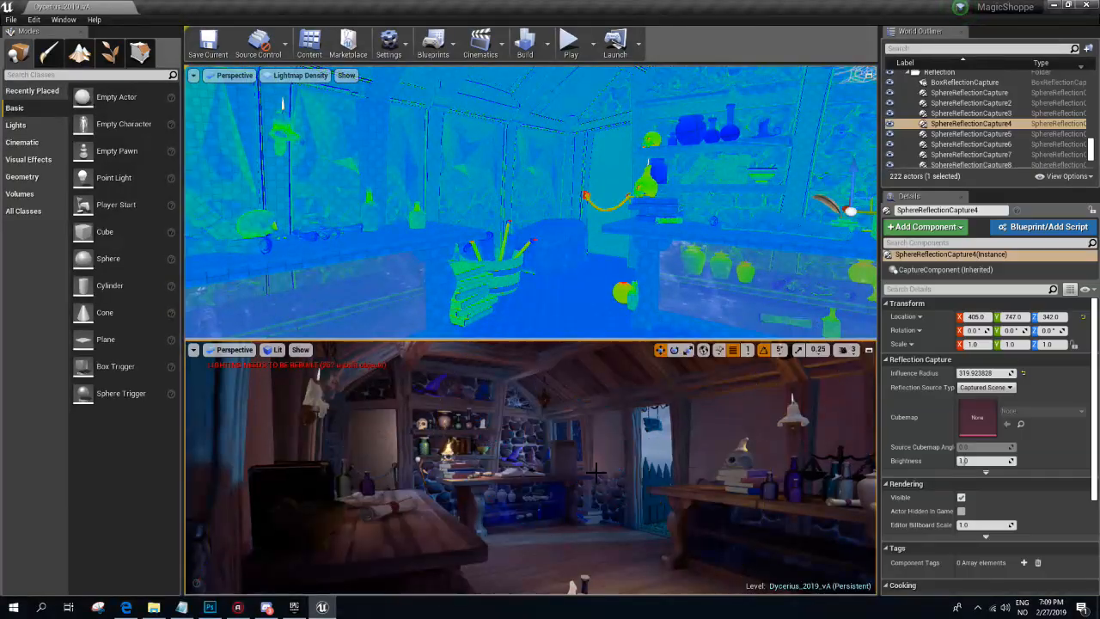
# - Find the PostProcessVolume by searching the World Outliner for "post" and reset its Exposure settings to default
pyautogui.click(930, 49)
pyautogui.write('post')
pyautogui.click(957, 127)
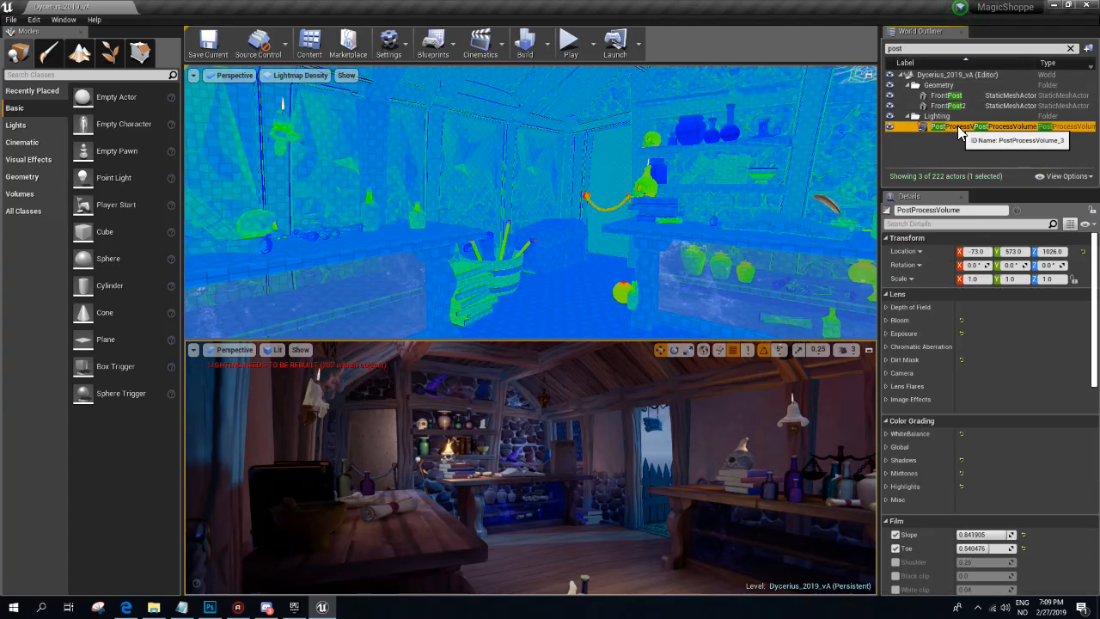
pyautogui.scroll(-2, 969, 349)
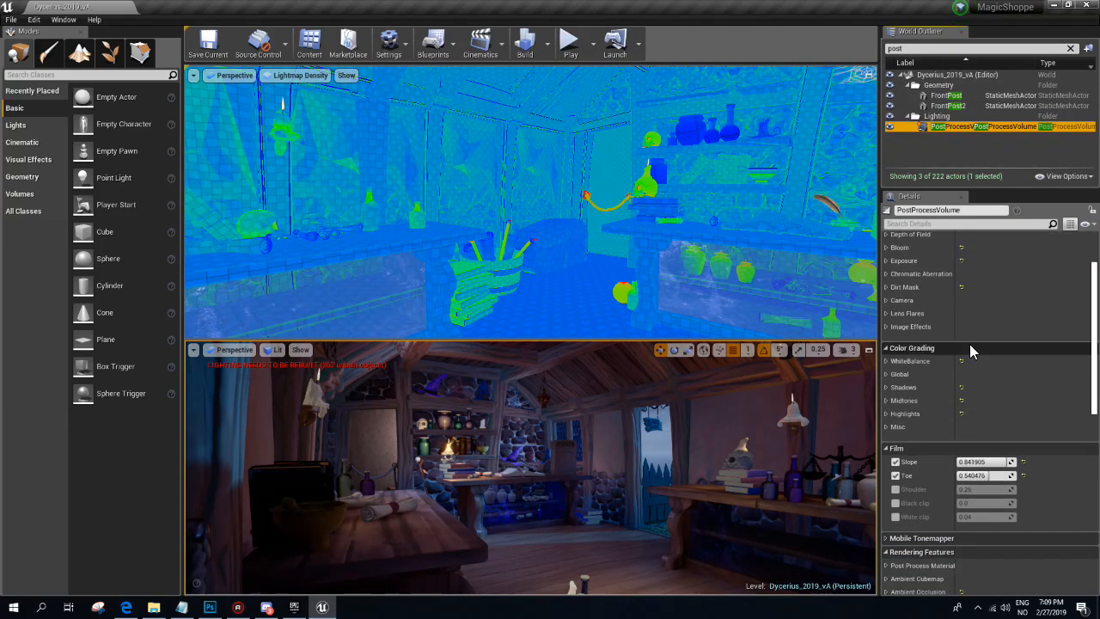
pyautogui.click(885, 260)
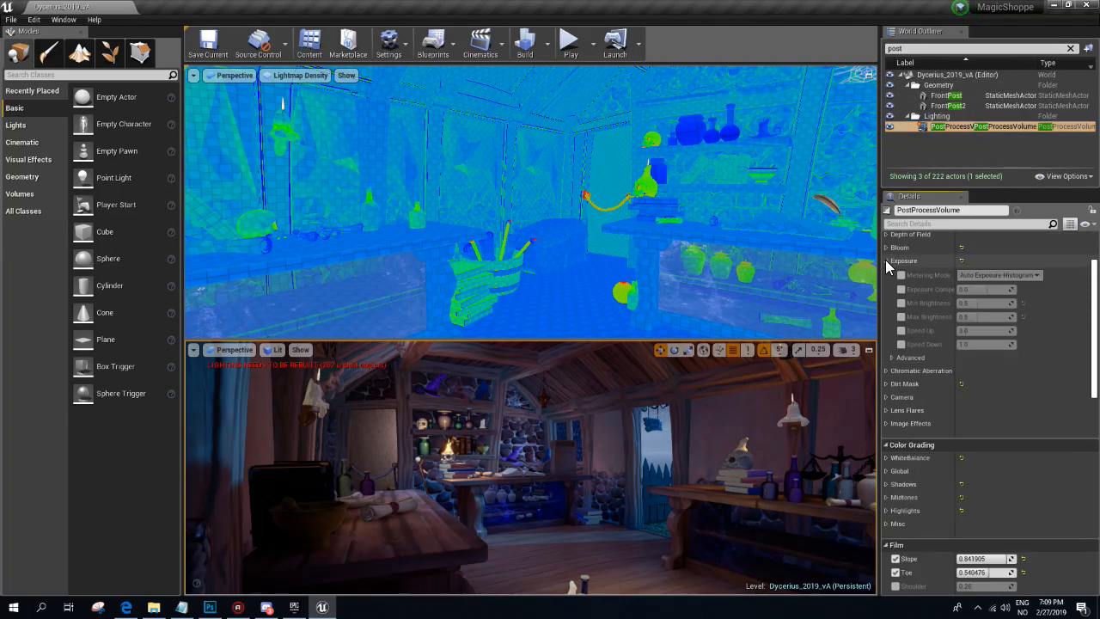
# - Examine the PostProcessVolume's Global Illumination settings and clear the World Outliner search
pyautogui.scroll(-8, 900, 391)
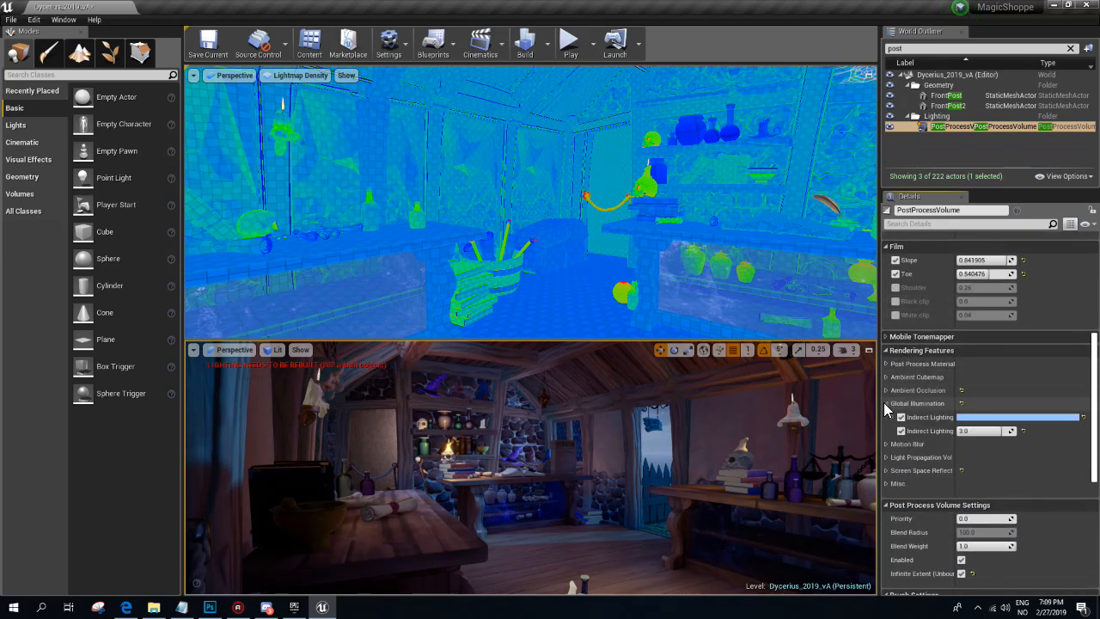
pyautogui.scroll(7, 911, 379)
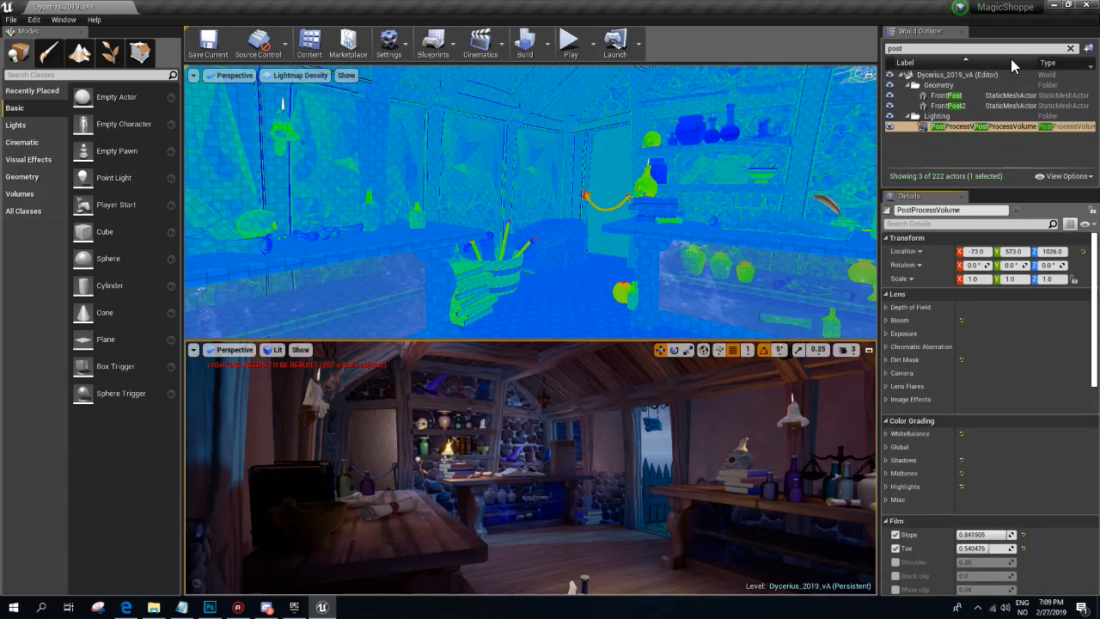
pyautogui.click(1070, 49)
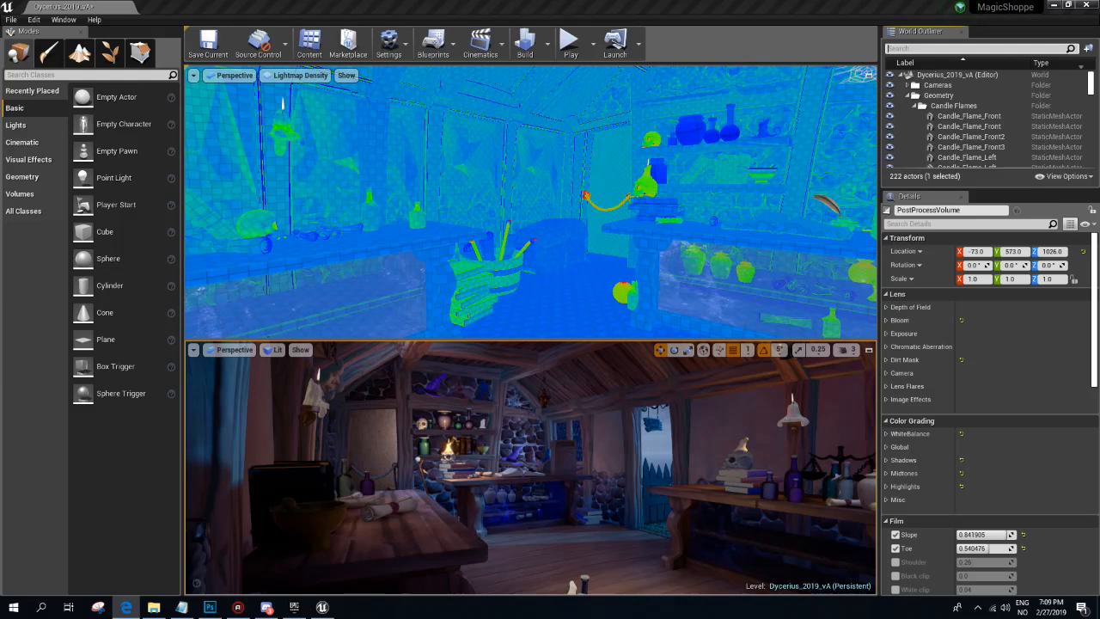
# - Switch the upper viewport from Lightmap Density to Lit view mode, facing across the shop interior
pyautogui.moveTo(742, 142); pyautogui.dragTo(649, 139, button='right')
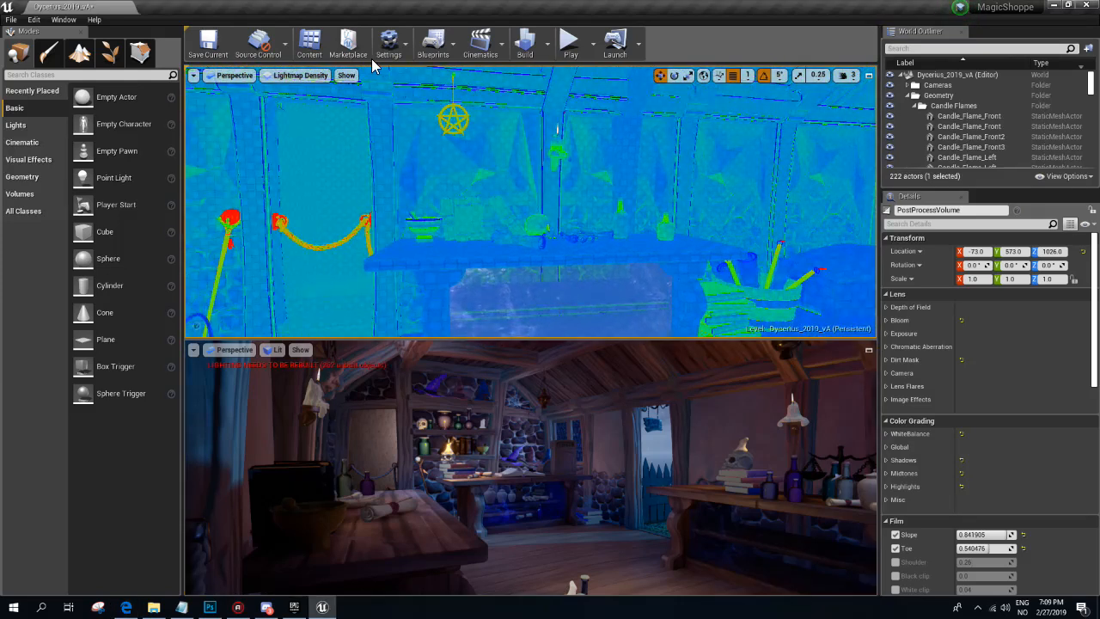
pyautogui.click(296, 76)
pyautogui.click(301, 99)
pyautogui.moveTo(399, 178)
pyautogui.mouseDown(button='right')
pyautogui.moveTo(207, 189)
pyautogui.moveTo(395, 189)
pyautogui.moveTo(343, 191)
pyautogui.mouseUp(button='right')
# - Start a full level build at Preview lighting quality and close the Message Log
pyautogui.click(545, 43)
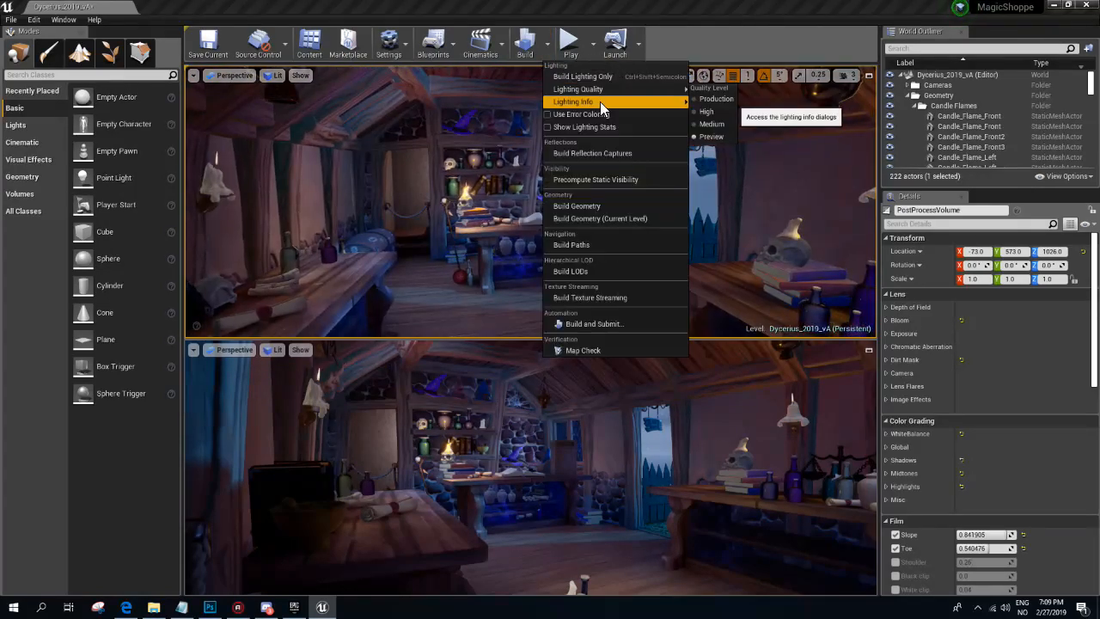
pyautogui.click(523, 43)
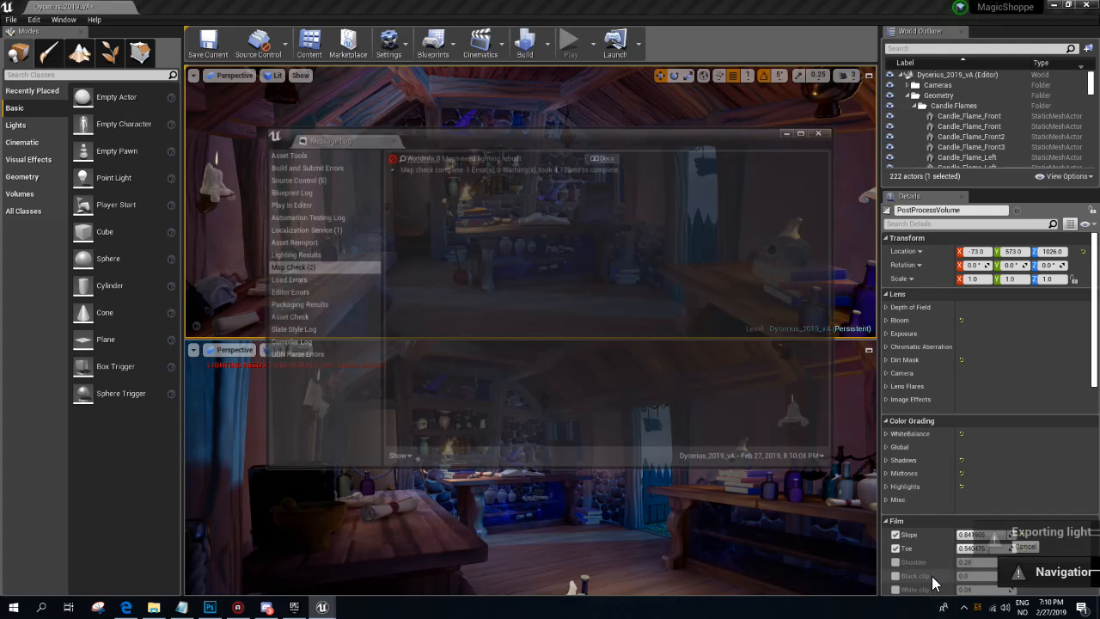
pyautogui.click(823, 131)
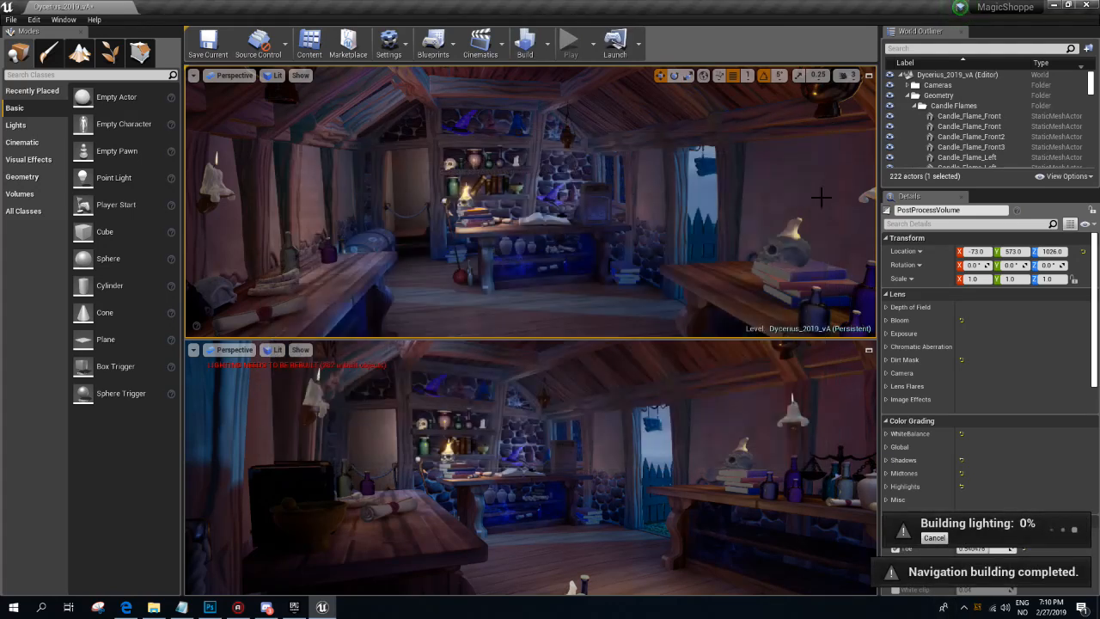
# - Open Swarm Agent, examine the lighting build's log and Swarm Status, and close its window
pyautogui.doubleClick(980, 607)
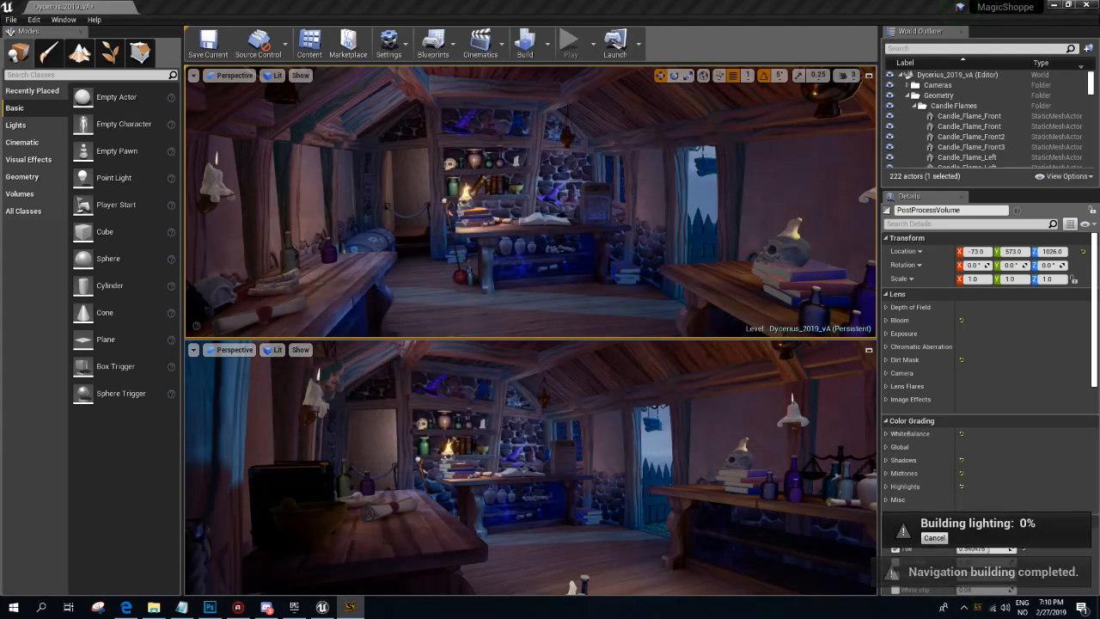
pyautogui.moveTo(639, 81); pyautogui.dragTo(396, 29)
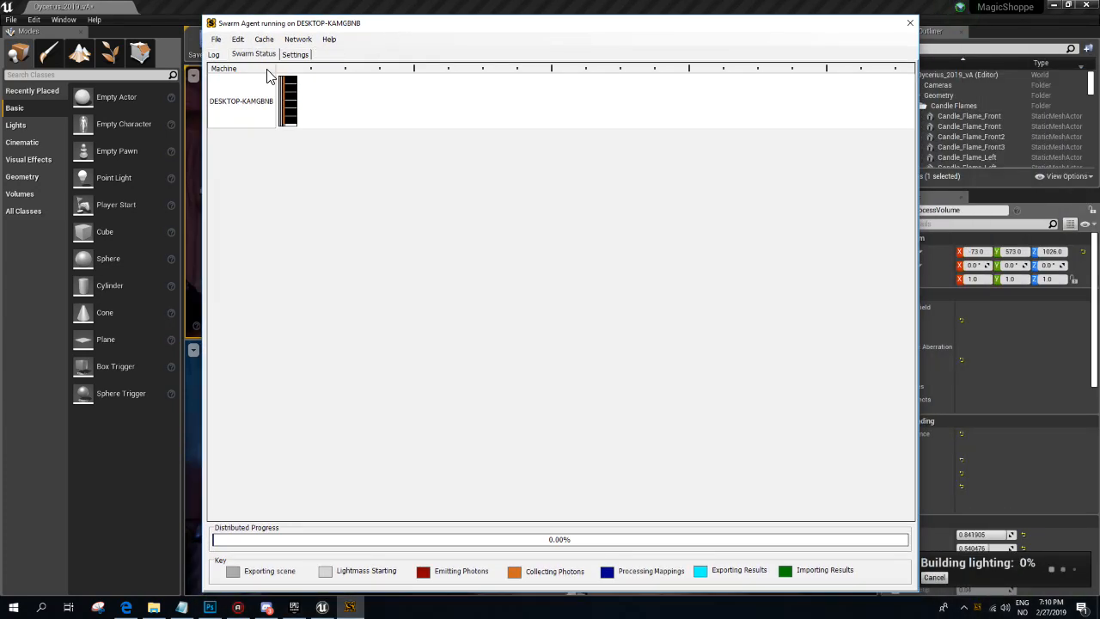
pyautogui.click(214, 55)
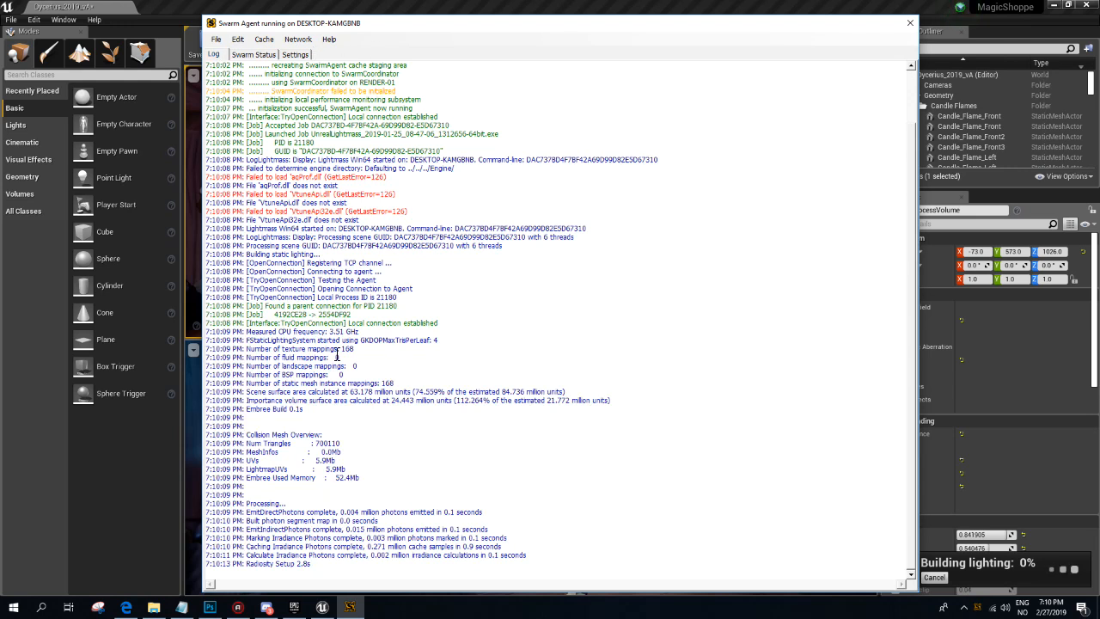
pyautogui.click(253, 55)
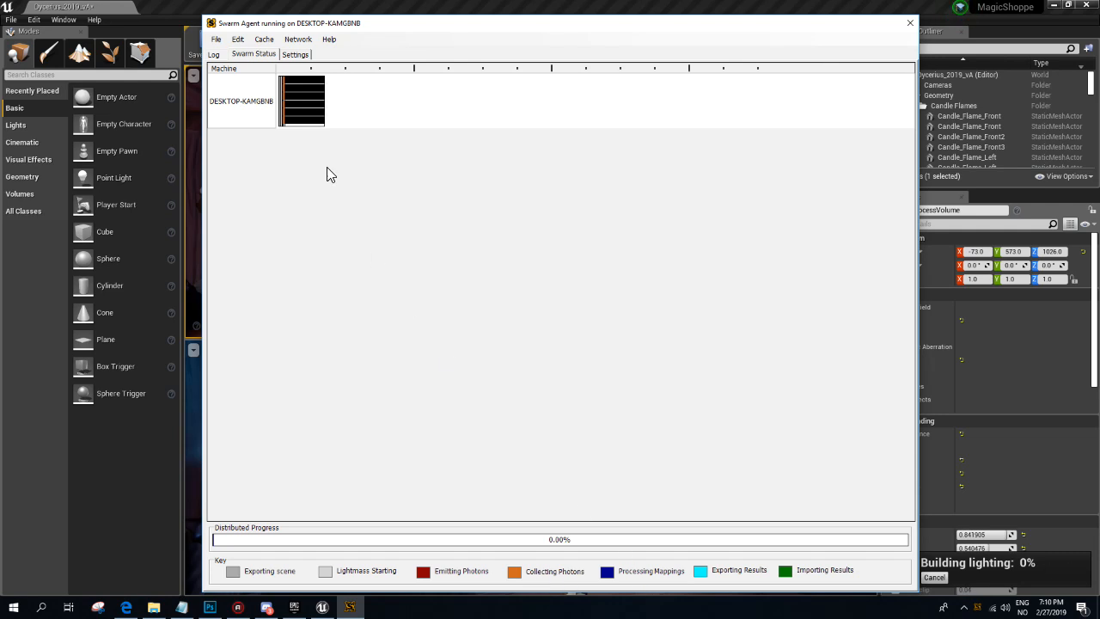
pyautogui.click(215, 54)
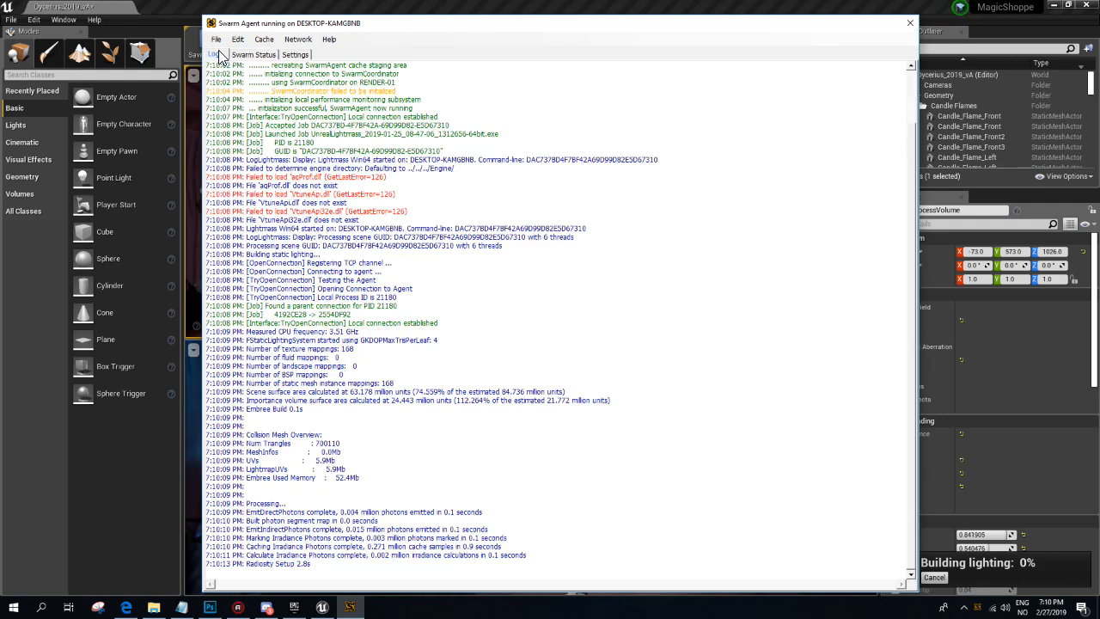
pyautogui.click(252, 55)
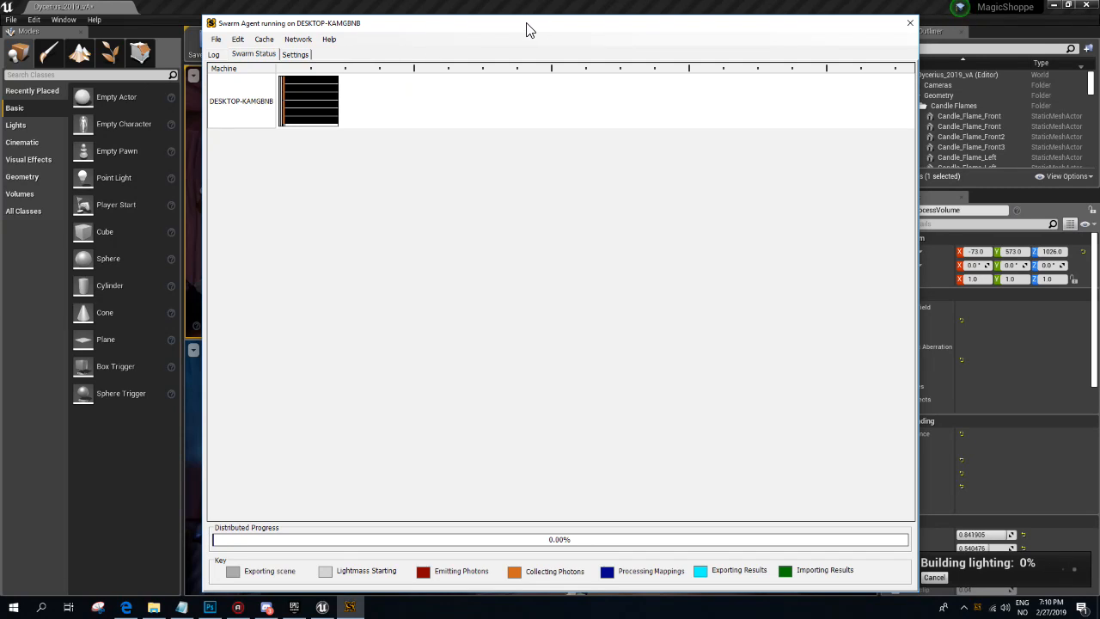
pyautogui.click(910, 23)
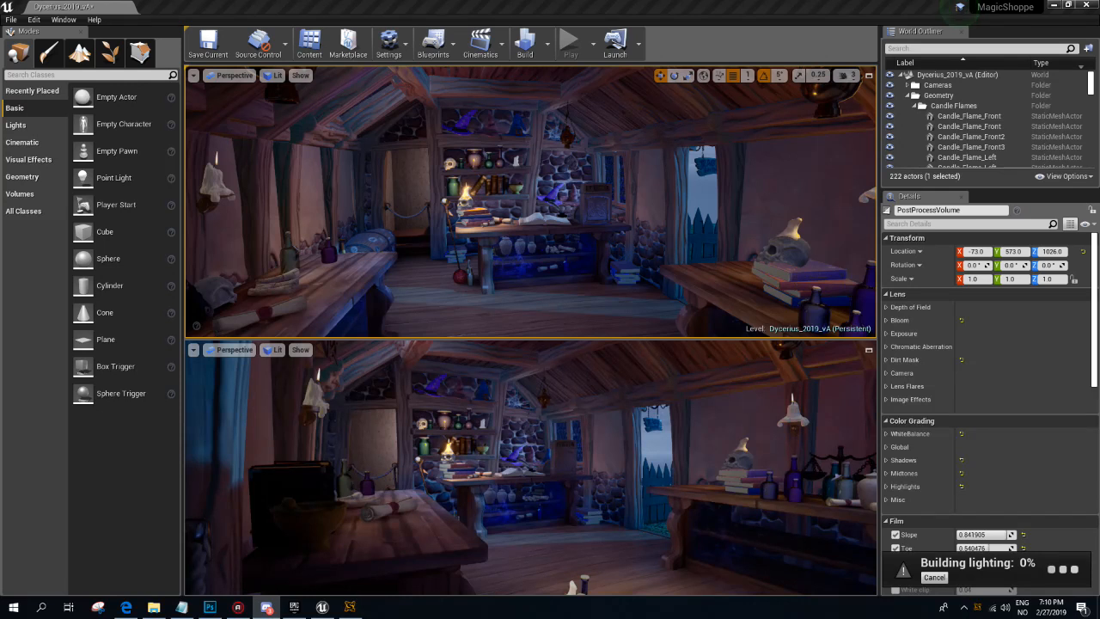
# - Monitor the lighting build's progress and log in Swarm Agent until completion, and dismiss the lighting results
pyautogui.moveTo(580, 219)
pyautogui.mouseDown(button='right')
pyautogui.moveTo(613, 220)
pyautogui.moveTo(567, 212)
pyautogui.moveTo(580, 208)
pyautogui.mouseUp(button='right')
pyautogui.press('w')
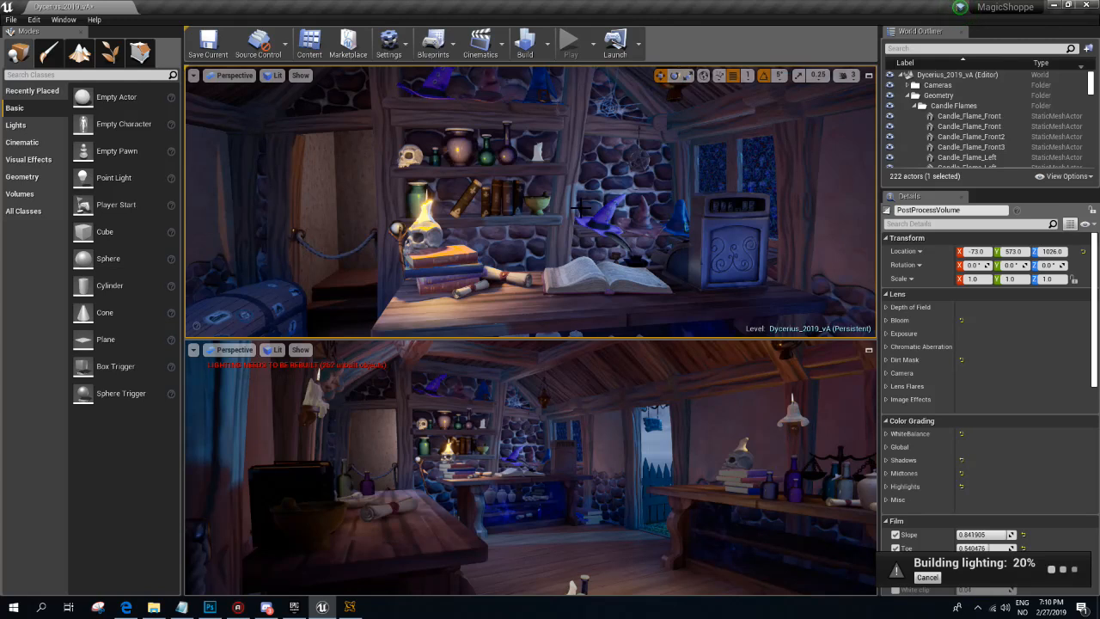
pyautogui.moveTo(1098, 28); pyautogui.dragTo(431, 19)
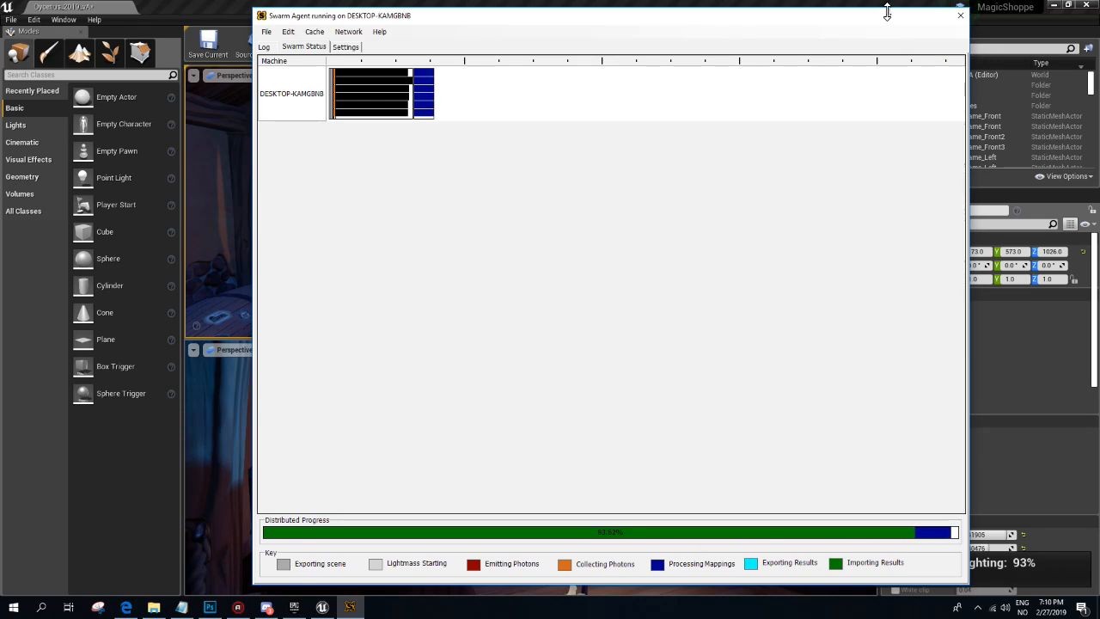
pyautogui.moveTo(747, 22)
pyautogui.mouseDown()
pyautogui.moveTo(830, 20)
pyautogui.moveTo(751, 16)
pyautogui.mouseUp()
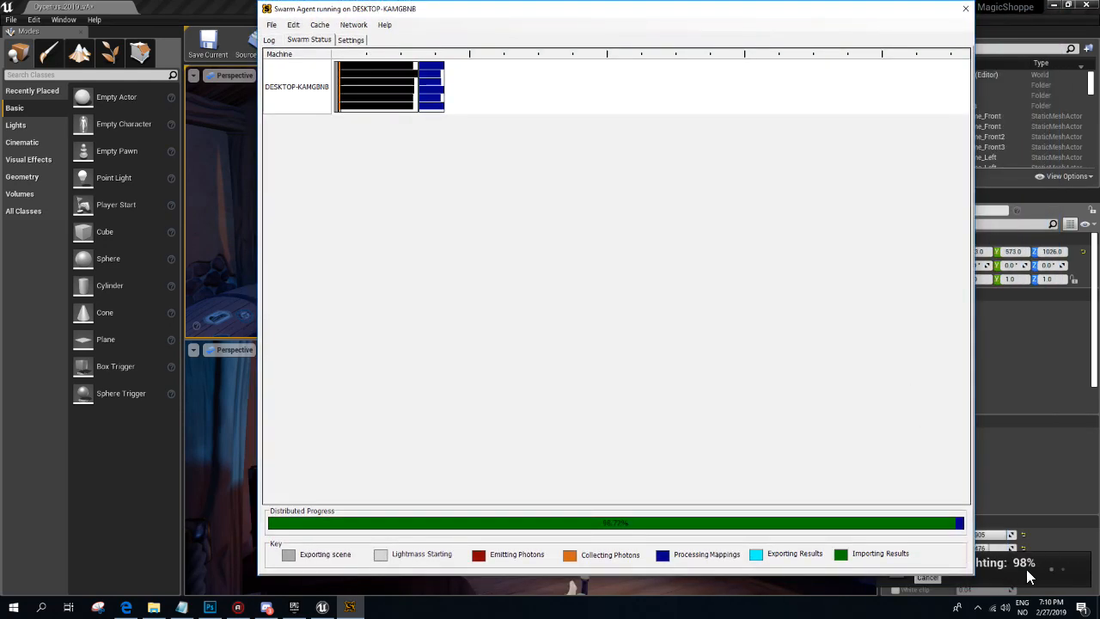
pyautogui.click(268, 41)
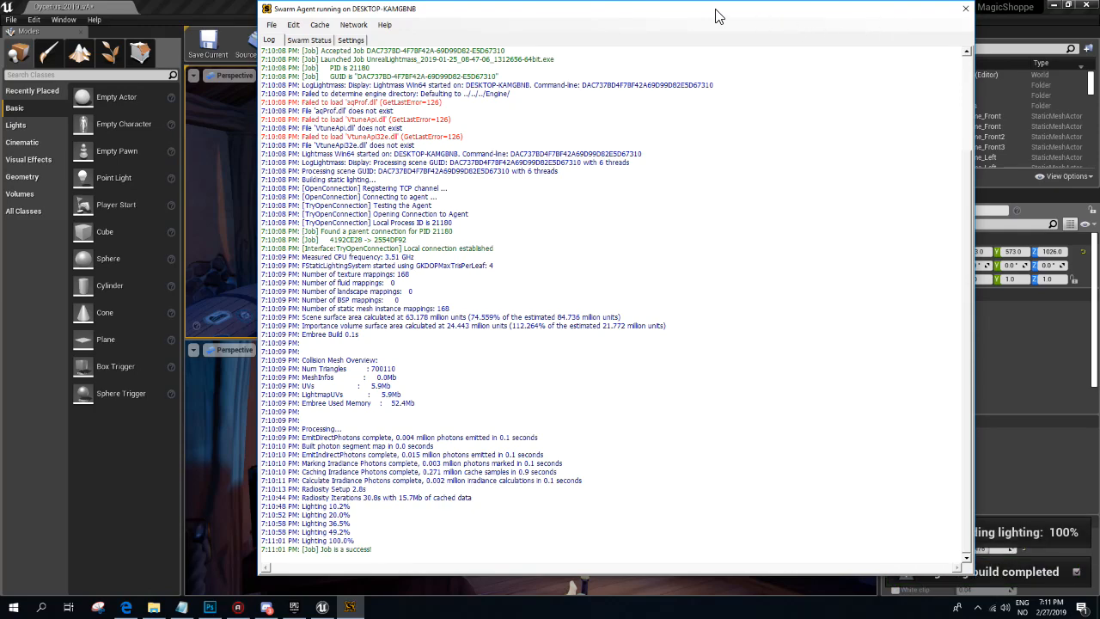
pyautogui.moveTo(716, 12); pyautogui.dragTo(1041, 44)
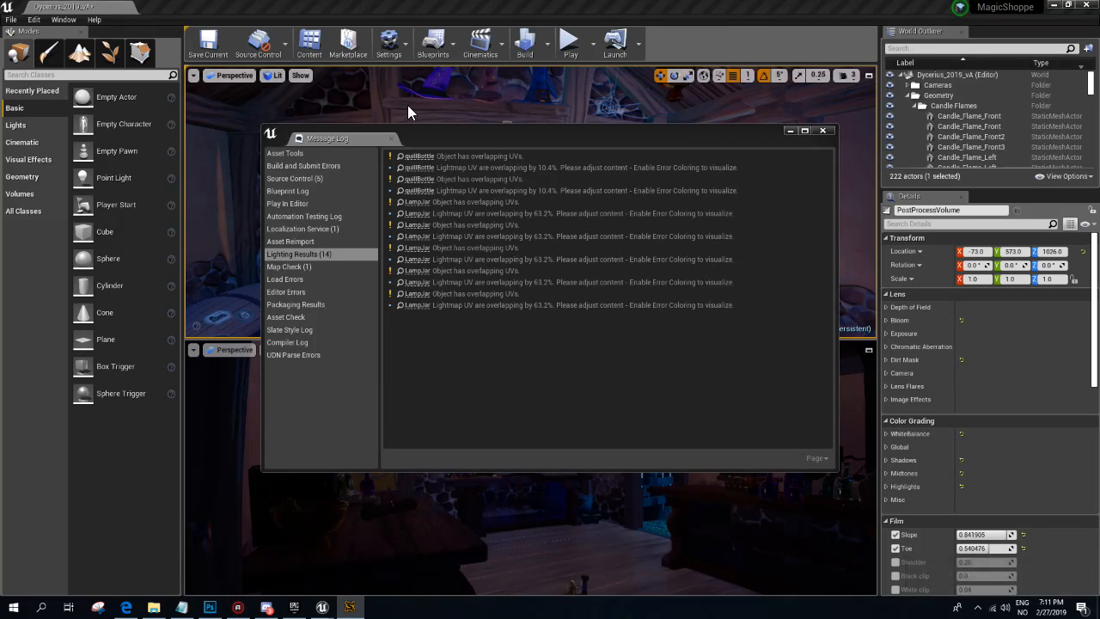
pyautogui.click(821, 131)
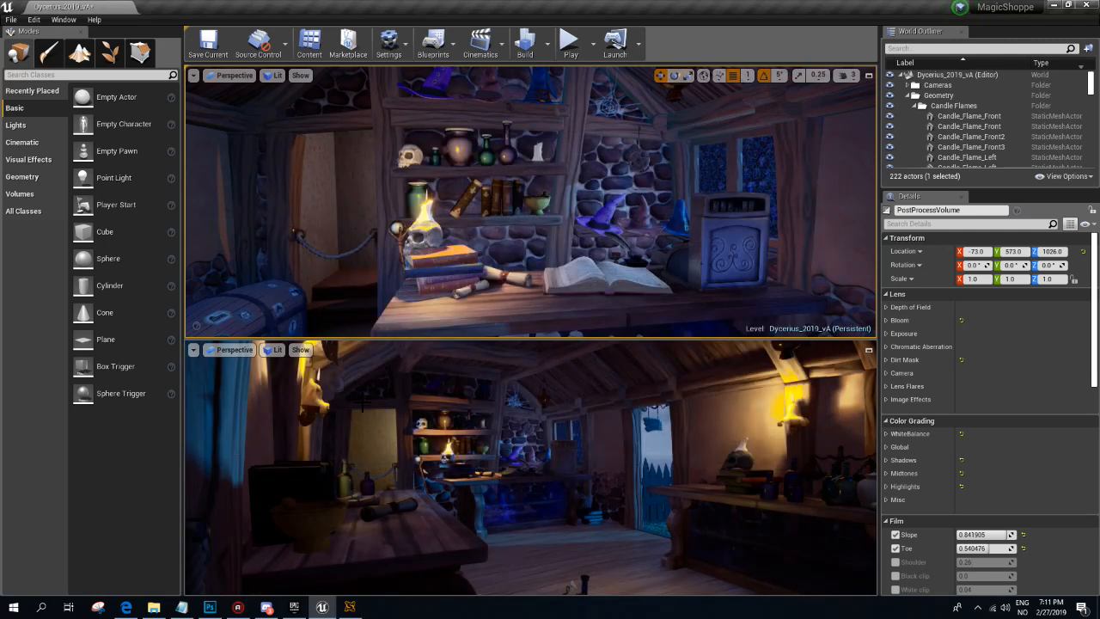
# - Set the lower viewport to the CineCameraActorNew camera and clear the actor selection
pyautogui.click(219, 348)
pyautogui.click(227, 350)
pyautogui.click(229, 351)
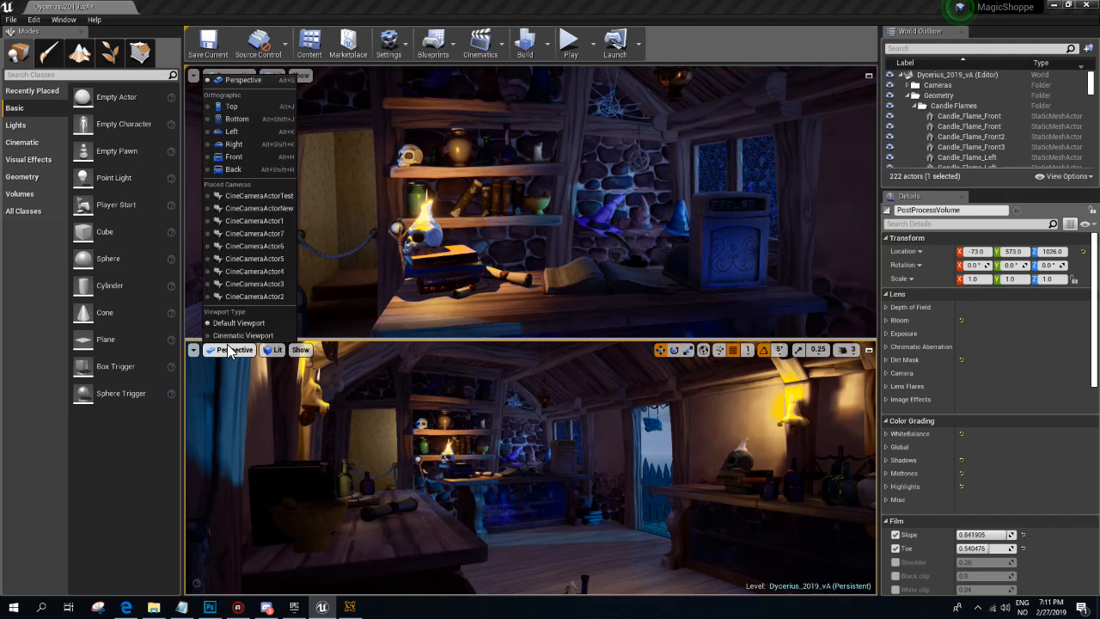
pyautogui.click(275, 208)
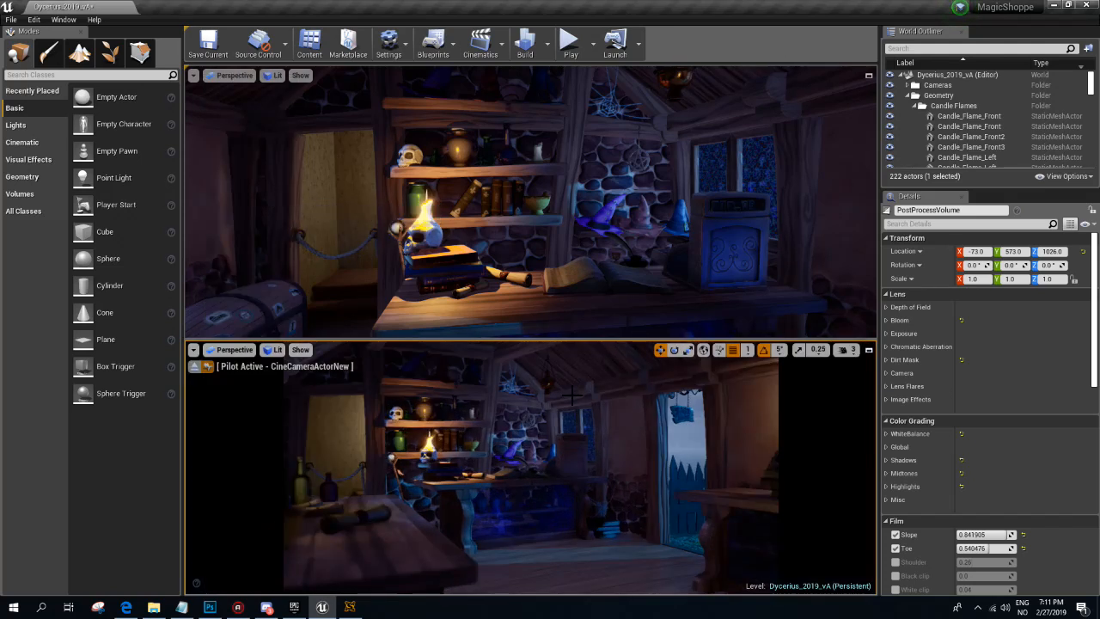
pyautogui.press('Escape')
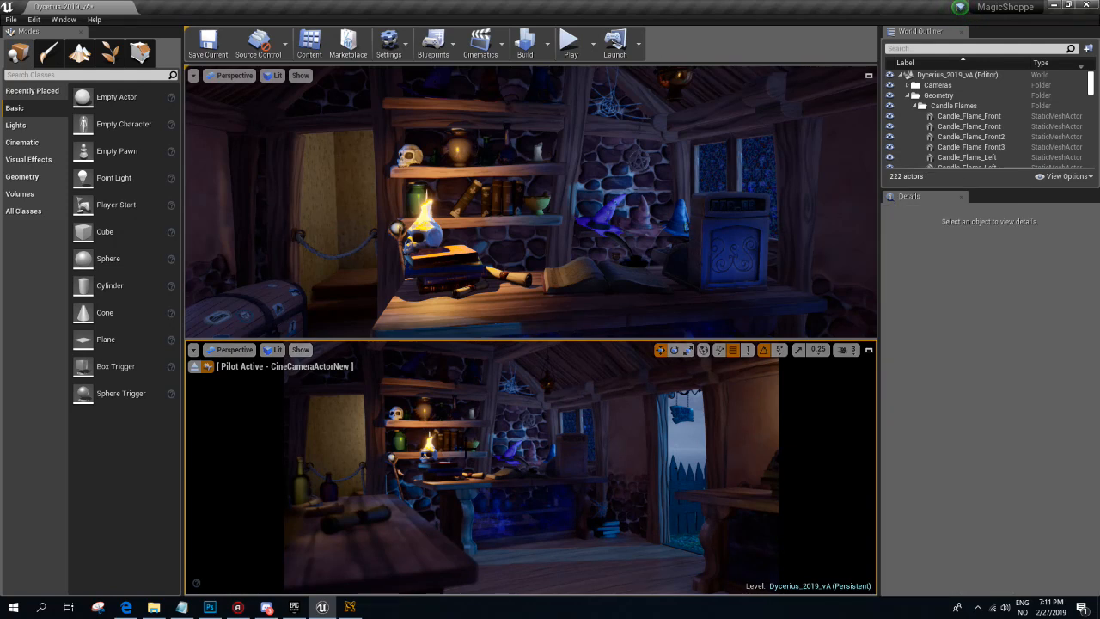
# - Open HighresScreenshot00128.png in Photos, compare it with the CineCameraActorNew view of the built level, and close it
pyautogui.click(152, 607)
pyautogui.moveTo(545, 78); pyautogui.dragTo(1099, 70)
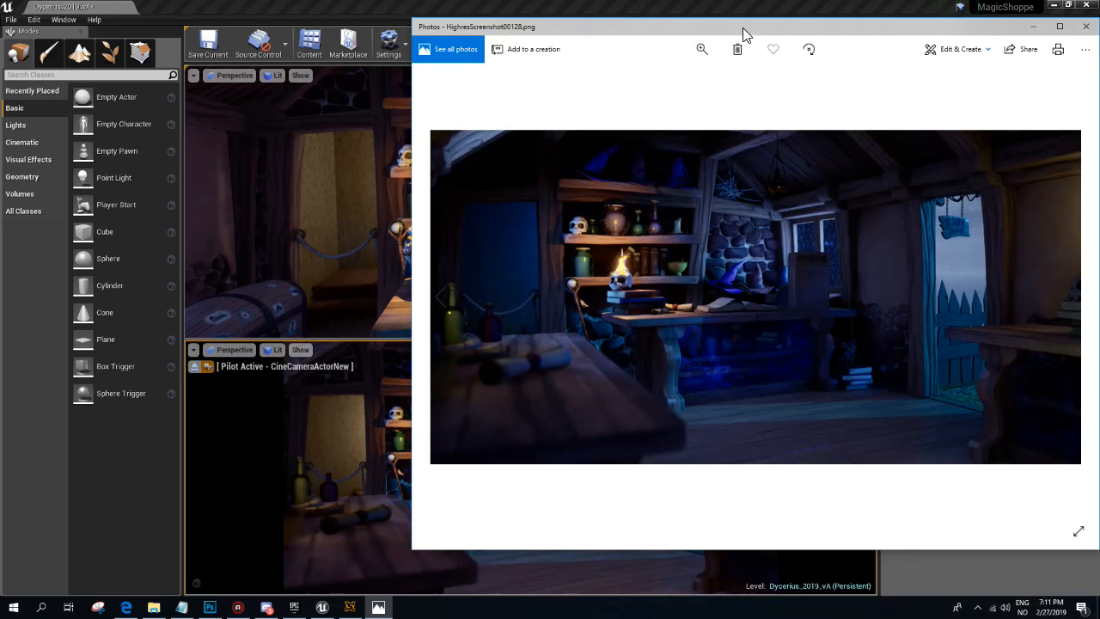
pyautogui.moveTo(743, 28); pyautogui.dragTo(584, 11)
pyautogui.moveTo(577, 533); pyautogui.dragTo(581, 364)
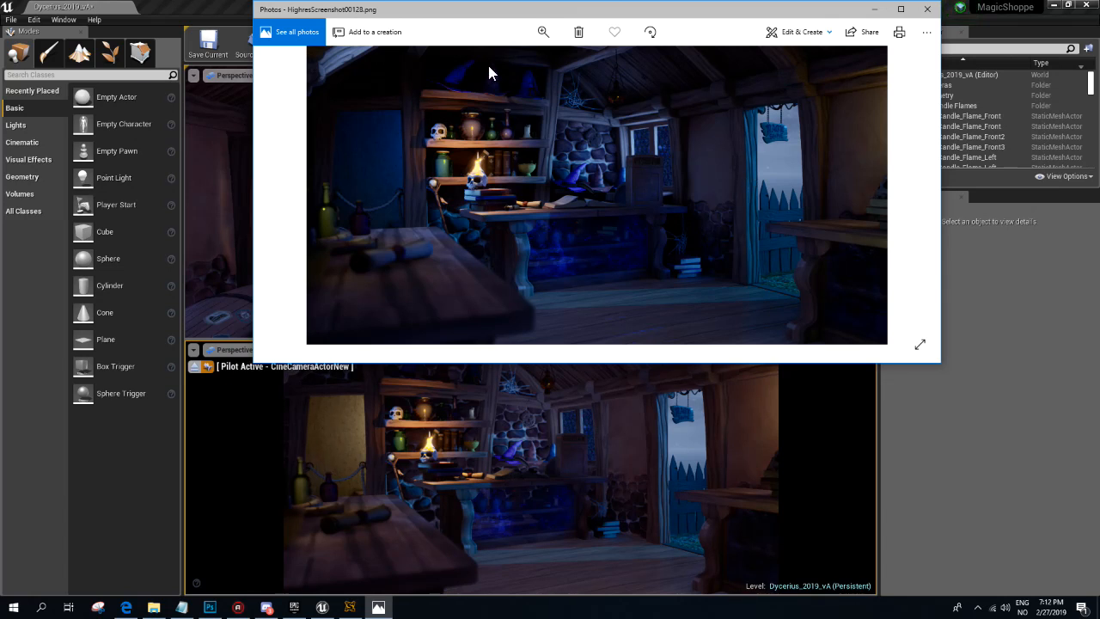
pyautogui.moveTo(495, 16); pyautogui.dragTo(778, 15)
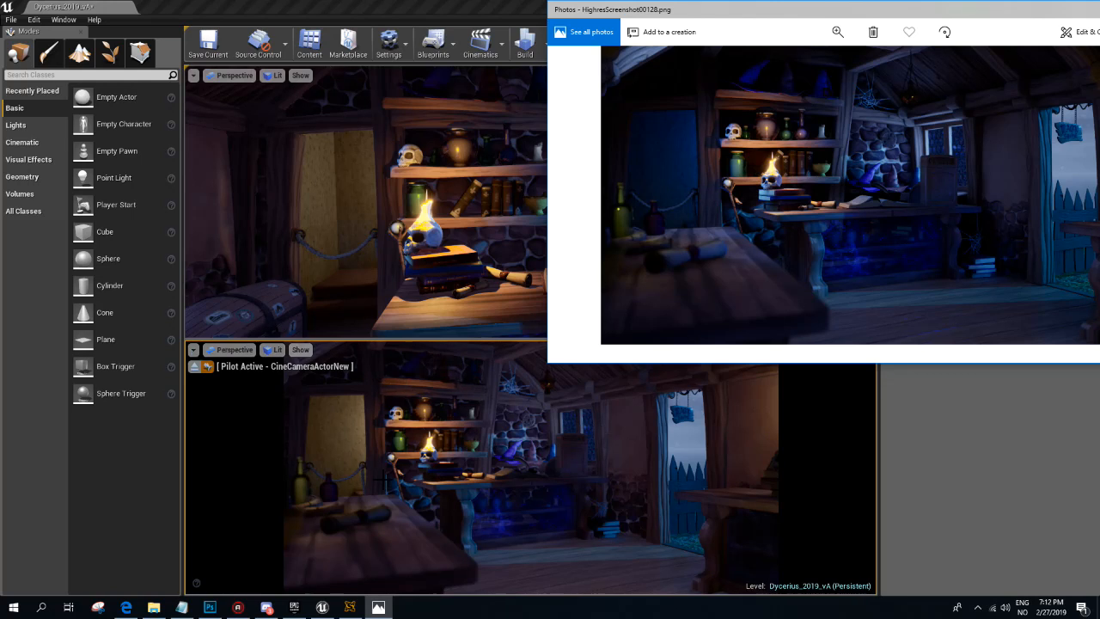
pyautogui.moveTo(726, 9); pyautogui.dragTo(275, 49)
pyautogui.click(766, 48)
# - Show the editor icons in the upper viewport and select and focus the RectLight in front of the bottle shelf
pyautogui.click(507, 151)
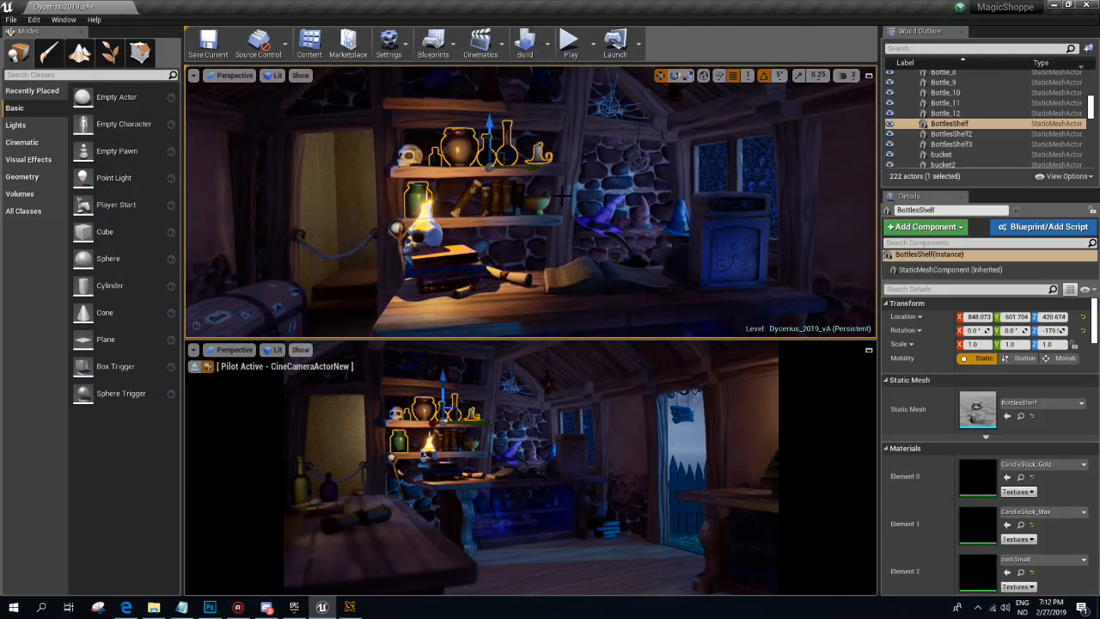
pyautogui.press('g')
pyautogui.press('g')
pyautogui.press('g')
pyautogui.click(483, 94)
pyautogui.moveTo(484, 94); pyautogui.dragTo(436, 246, button='right')
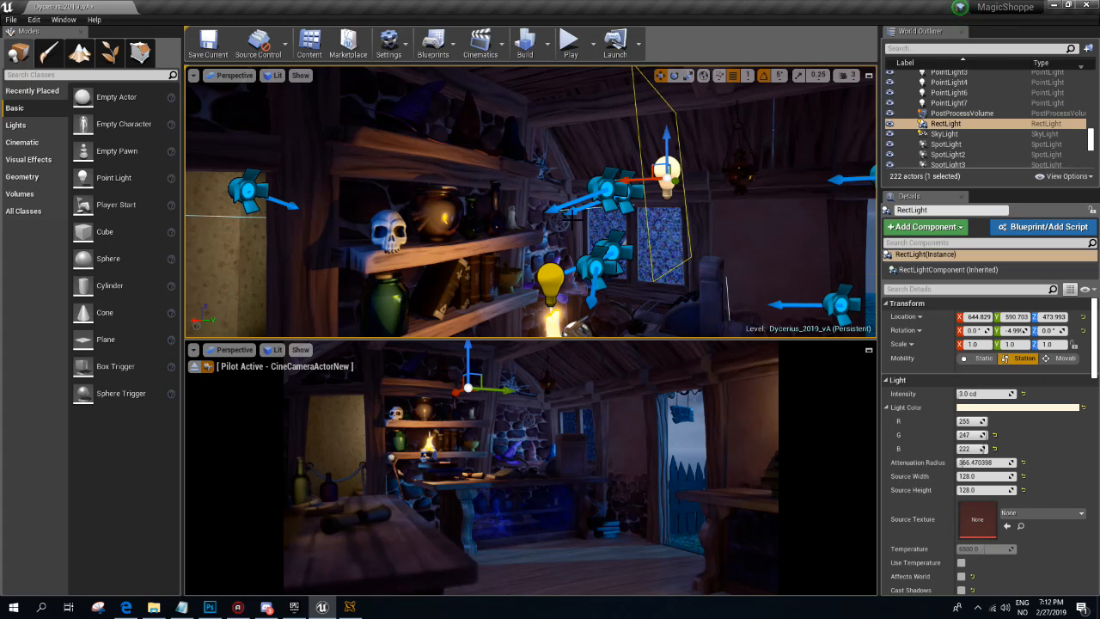
pyautogui.press('f')
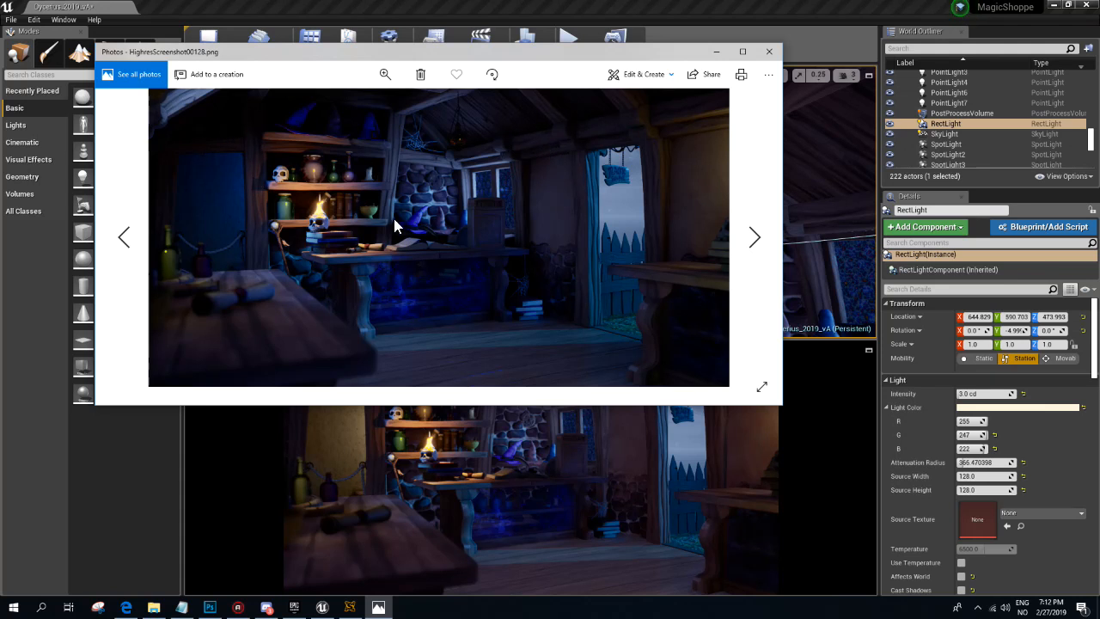
# - Compare the lighting in HighresScreenshot00128.png with the current camera view again
pyautogui.moveTo(363, 51); pyautogui.dragTo(581, 49)
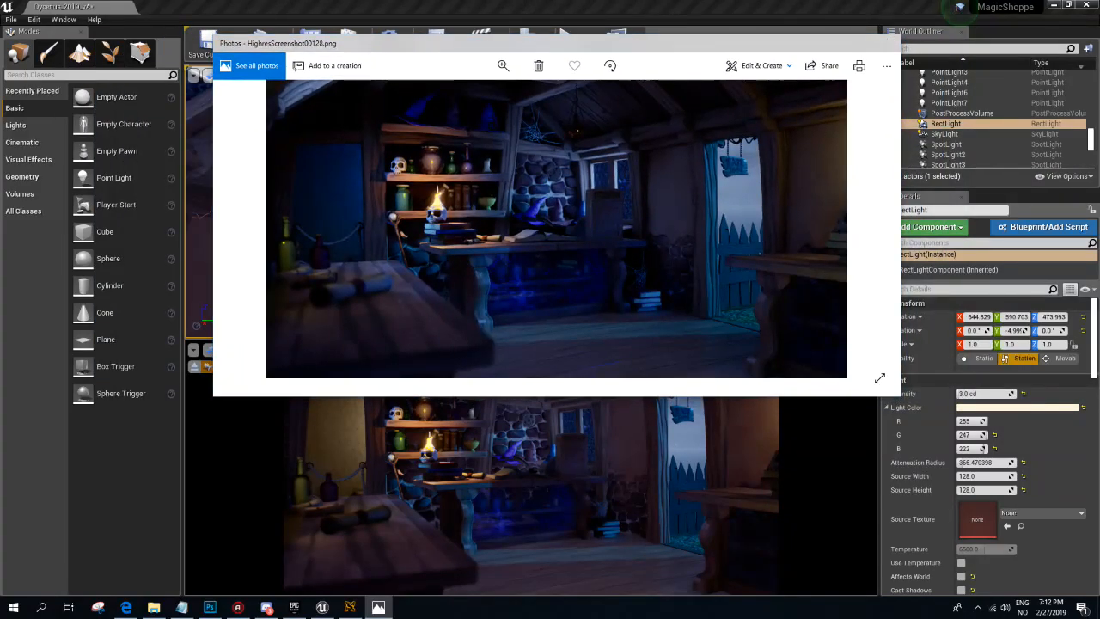
pyautogui.moveTo(467, 43); pyautogui.dragTo(544, 69)
pyautogui.moveTo(592, 417); pyautogui.dragTo(609, 339)
pyautogui.moveTo(978, 170); pyautogui.dragTo(710, 184)
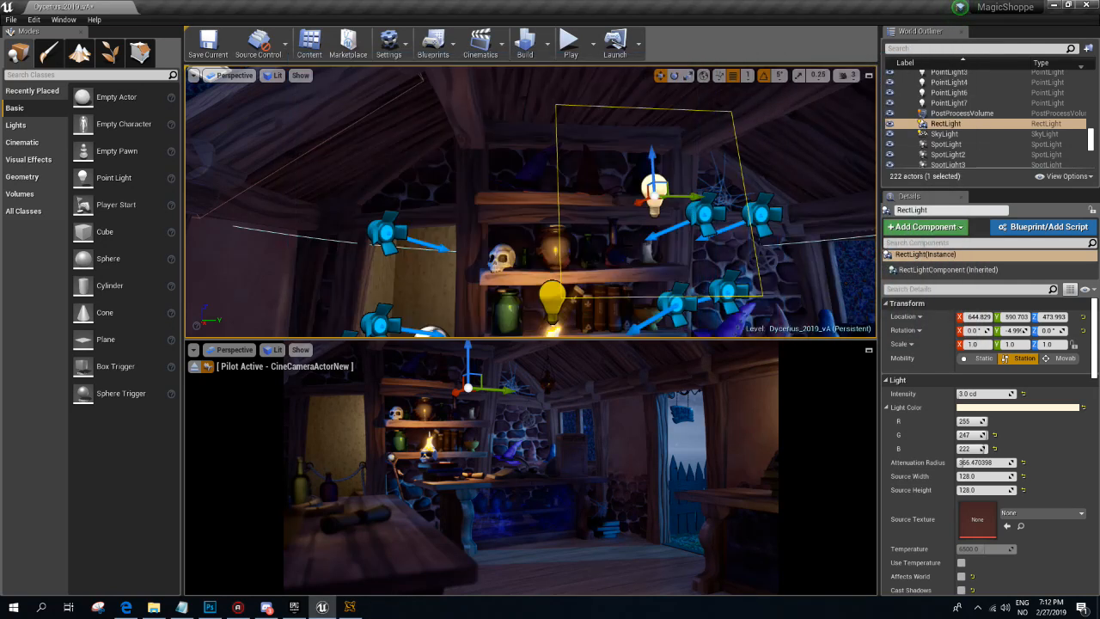
# - Clear the actor selection, inspect the CineCameraActorNew view in immersive mode, and return to the two-viewport layout
pyautogui.moveTo(560, 246); pyautogui.dragTo(550, 297, button='right')
pyautogui.press('Escape')
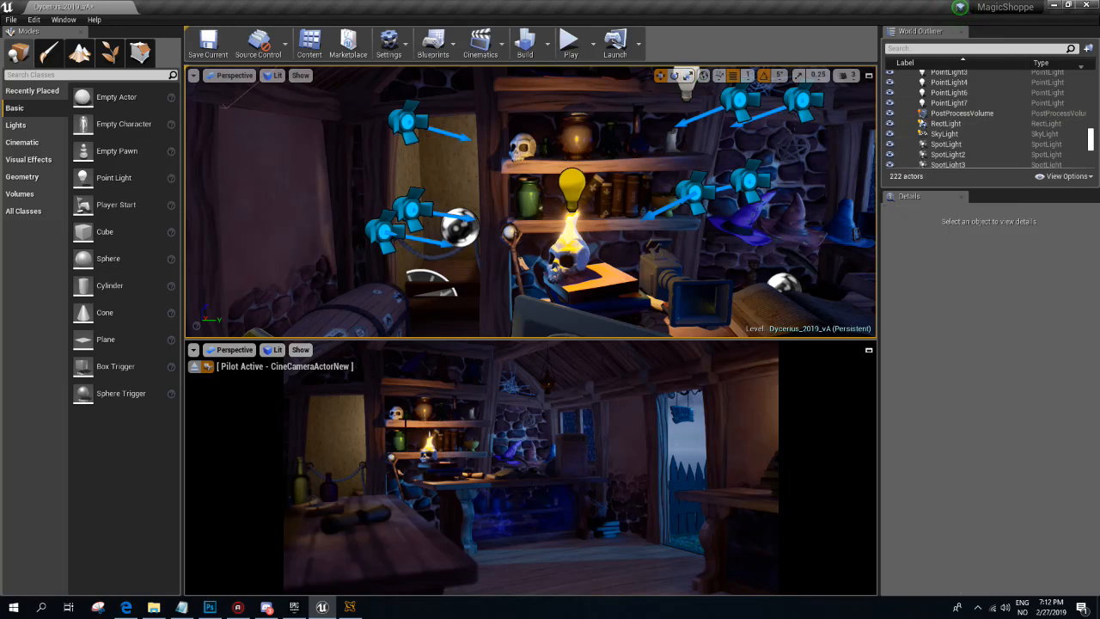
pyautogui.click(193, 350)
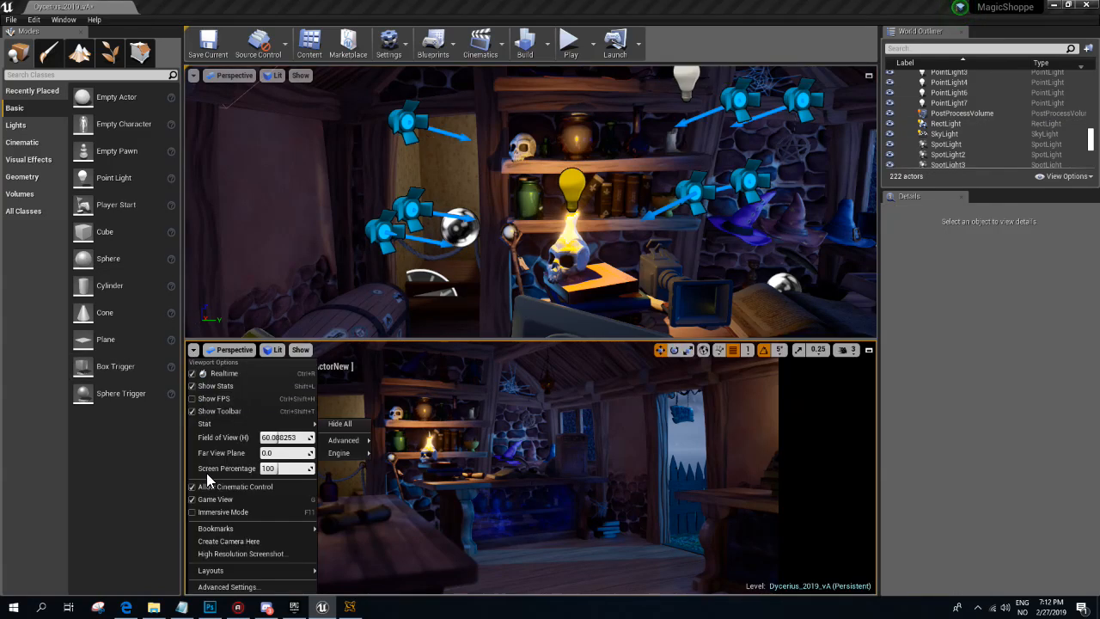
pyautogui.click(215, 513)
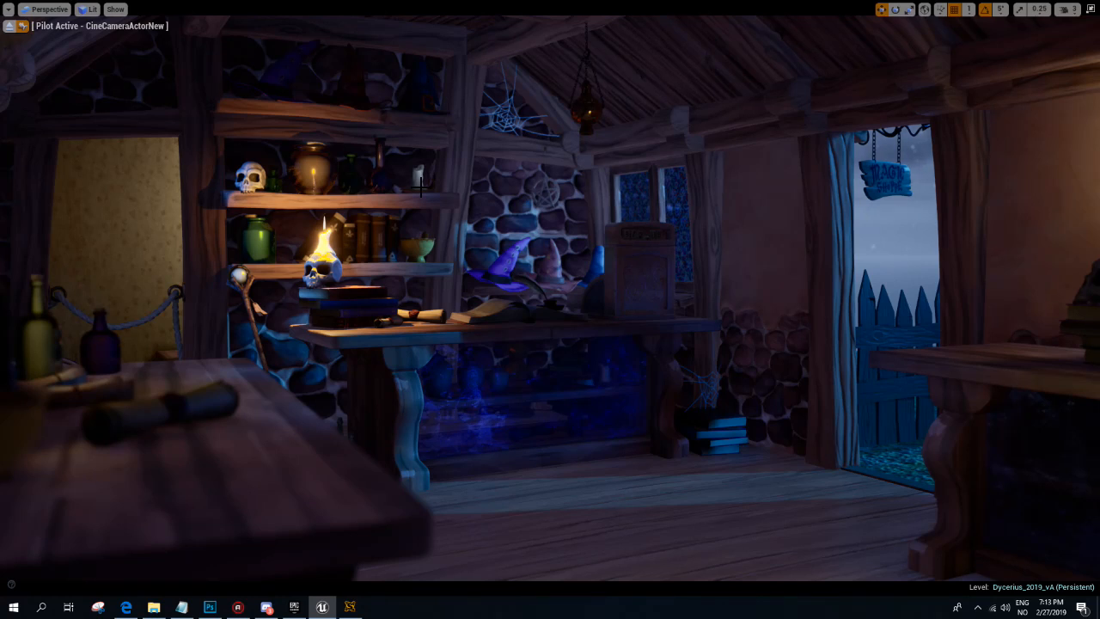
pyautogui.click(7, 31)
pyautogui.click(7, 9)
pyautogui.click(94, 172)
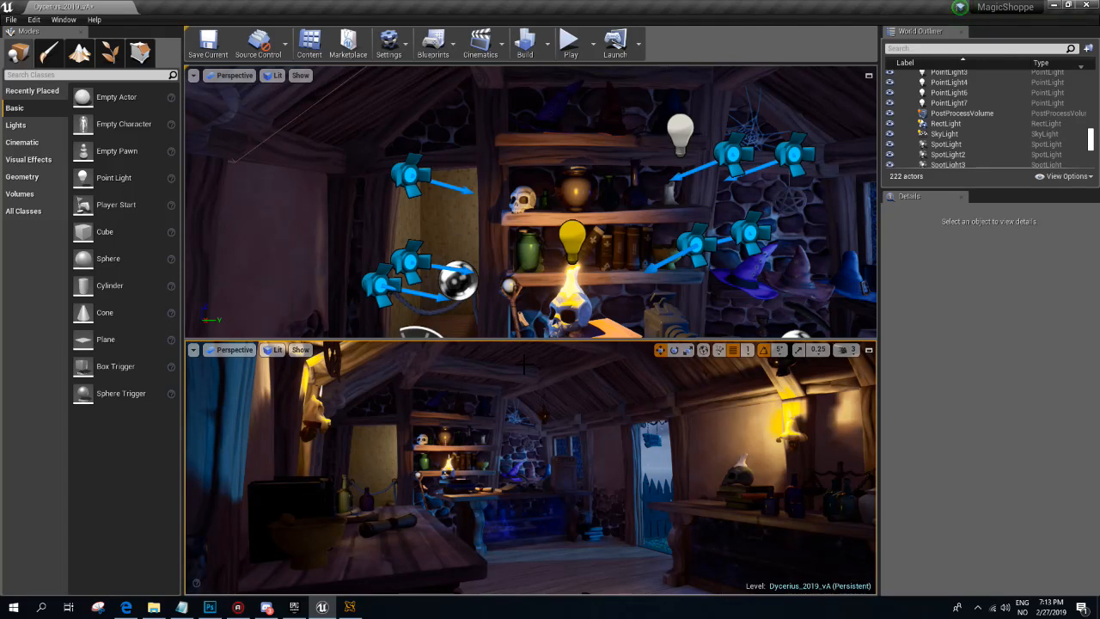
# - Return the lower viewport to the CineCameraActorNew camera and compare the scene with HighresScreenshot00128.png in Photos
pyautogui.click(225, 350)
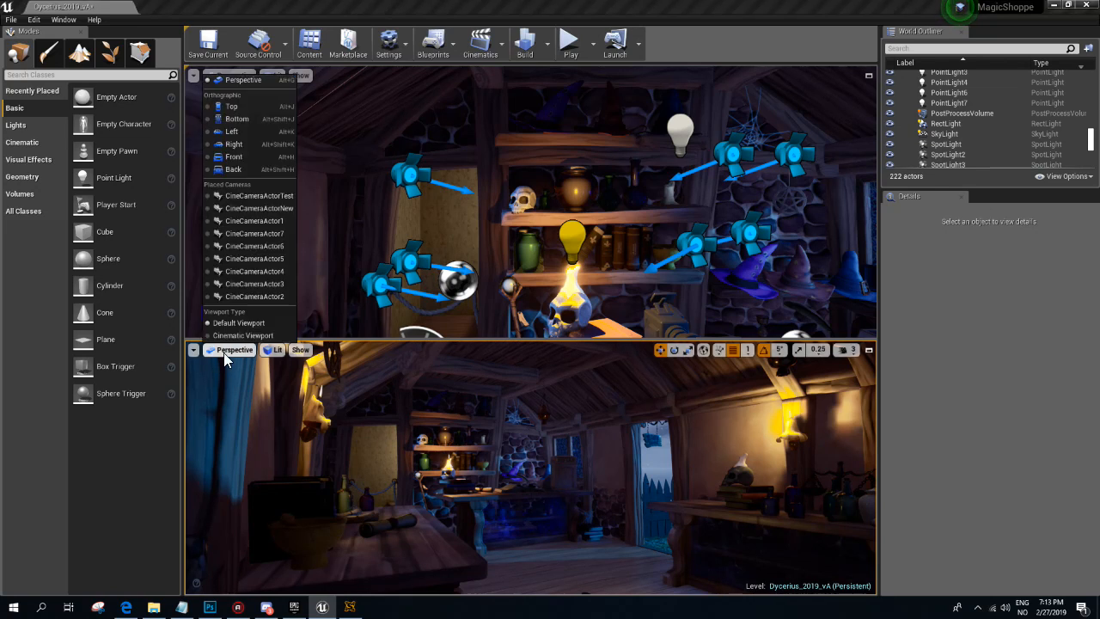
pyautogui.click(260, 200)
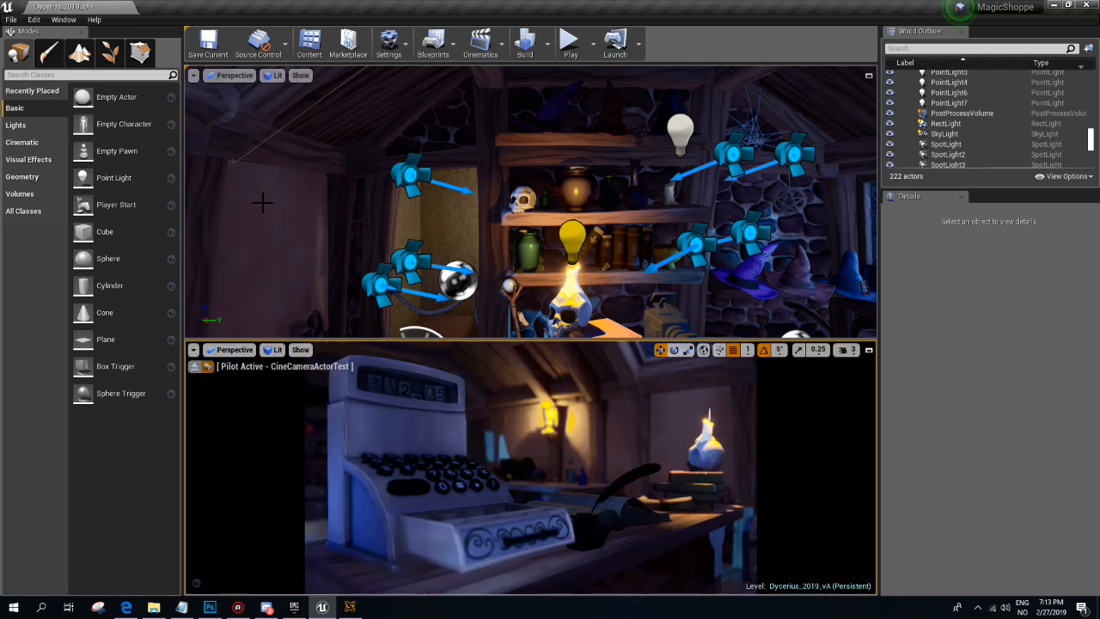
pyautogui.click(228, 350)
pyautogui.click(256, 208)
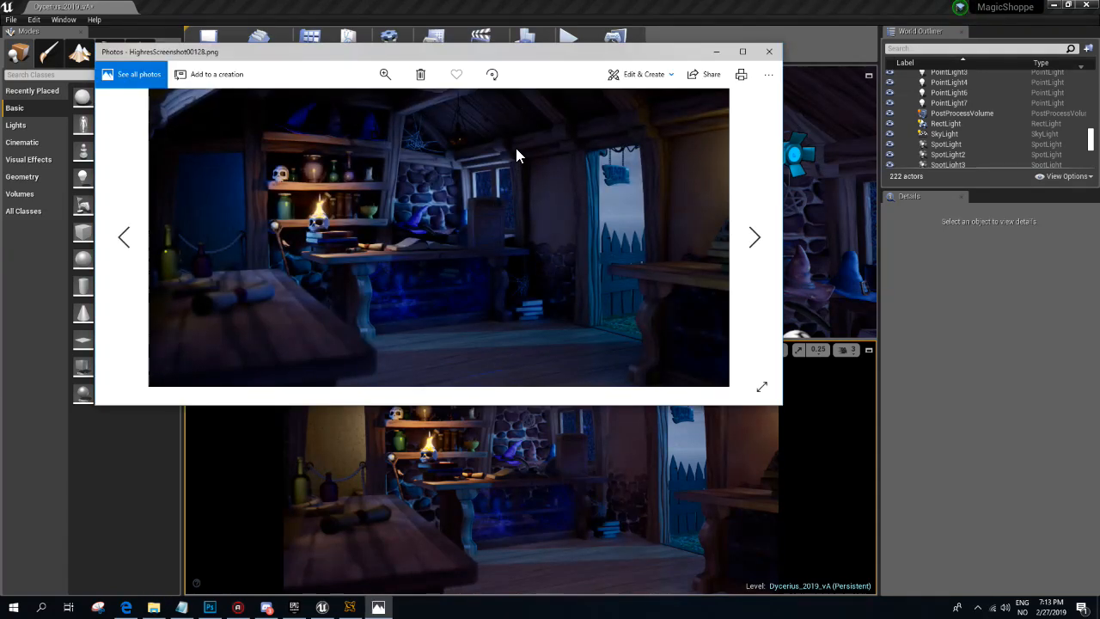
pyautogui.moveTo(513, 52); pyautogui.dragTo(487, 225)
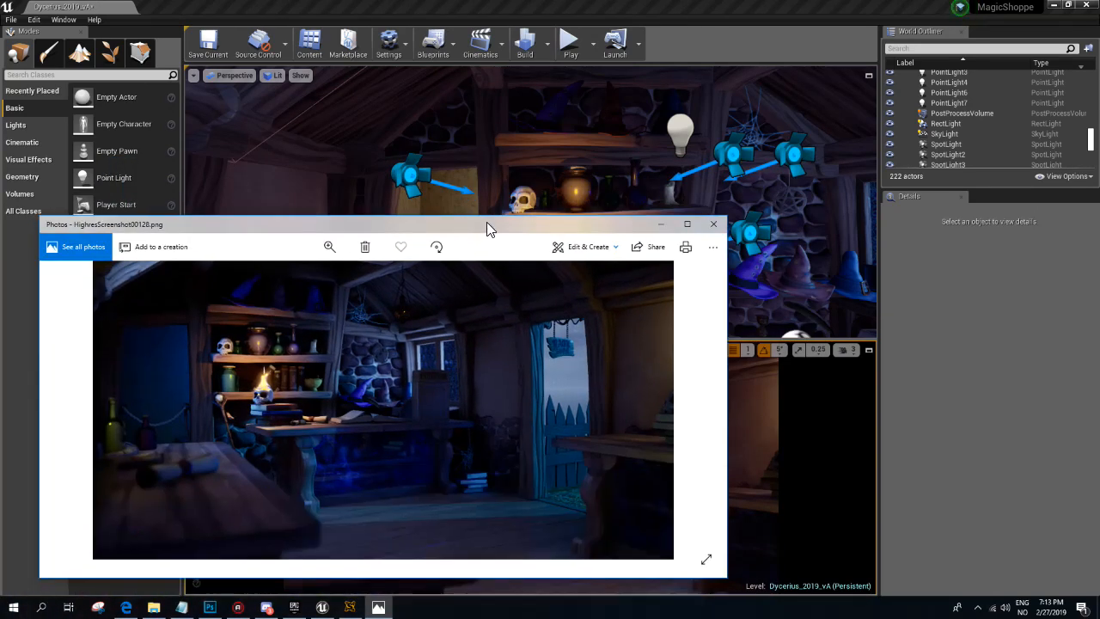
pyautogui.click(656, 229)
# - Select the PostProcessVolume and expand its Global Illumination rendering settings
pyautogui.click(958, 116)
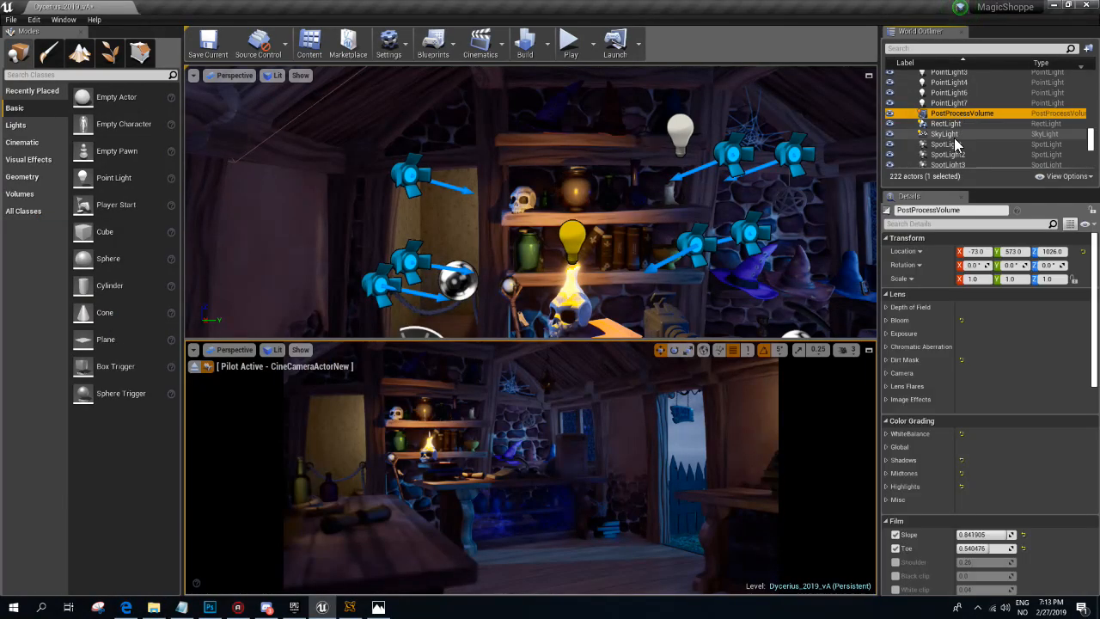
pyautogui.scroll(-15, 933, 359)
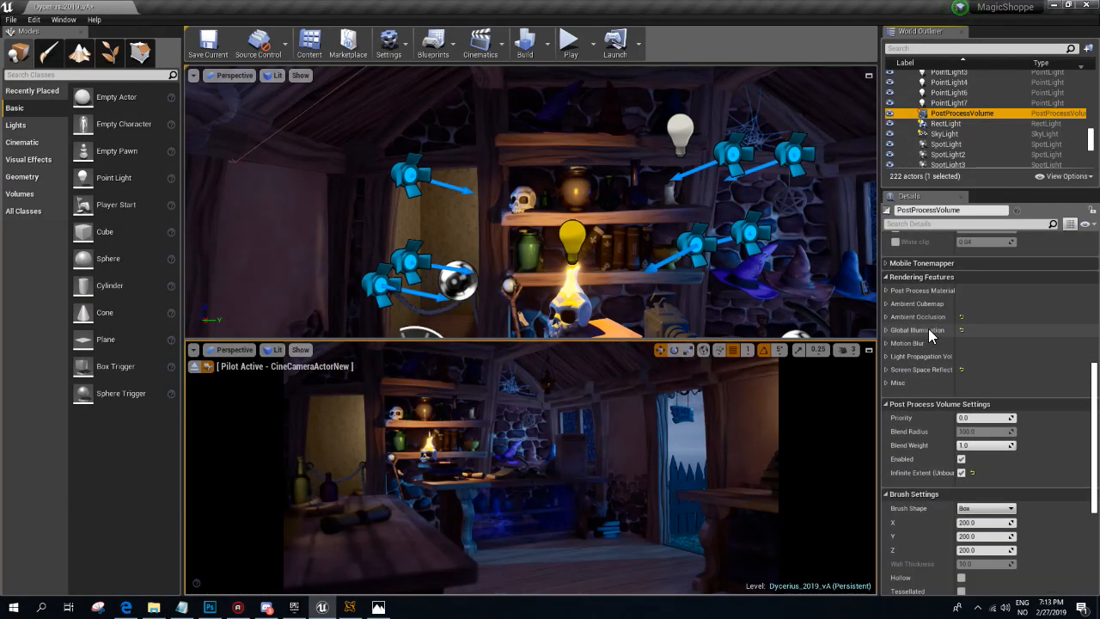
pyautogui.scroll(3, 928, 343)
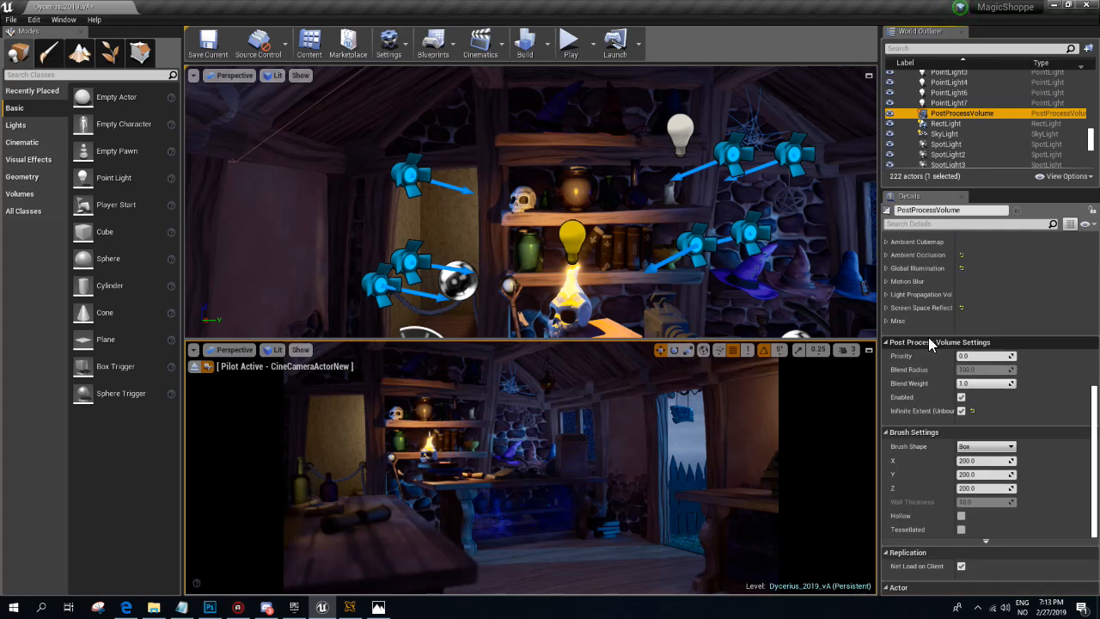
pyautogui.click(886, 341)
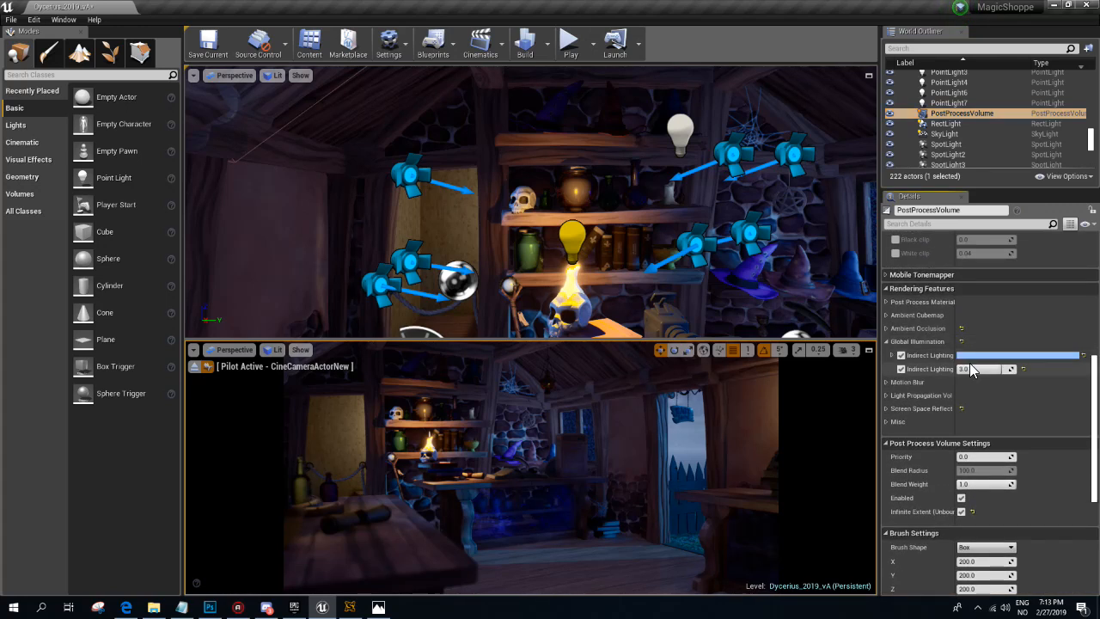
# - Try different Indirect Lighting Intensity values on the PostProcessVolume, including 2.5, and reset the setting to its default
pyautogui.press('Return')
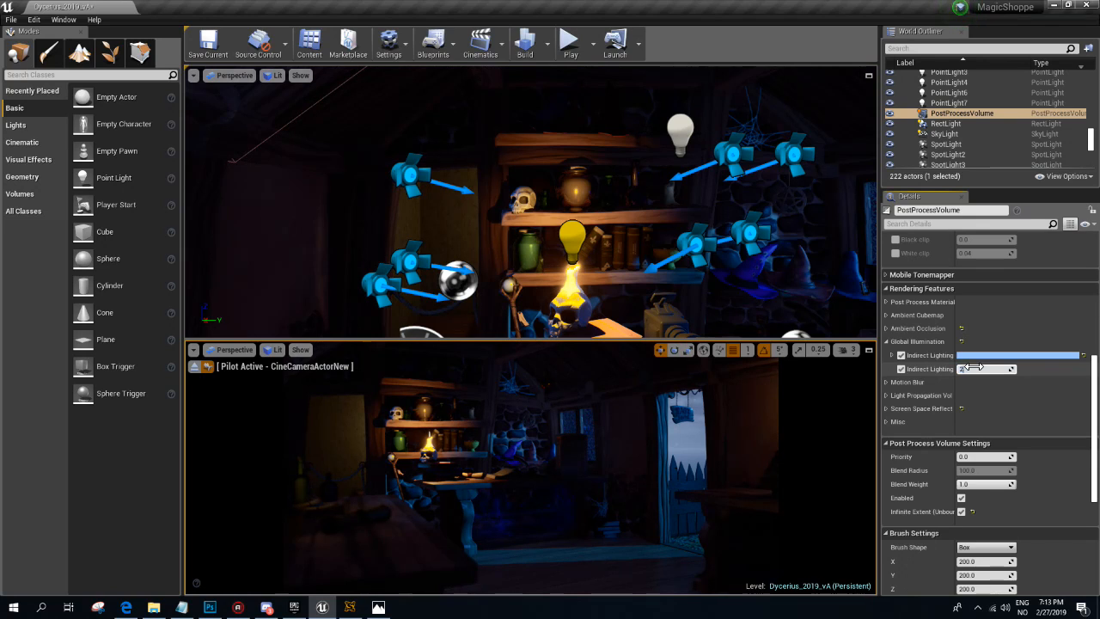
pyautogui.press('Return')
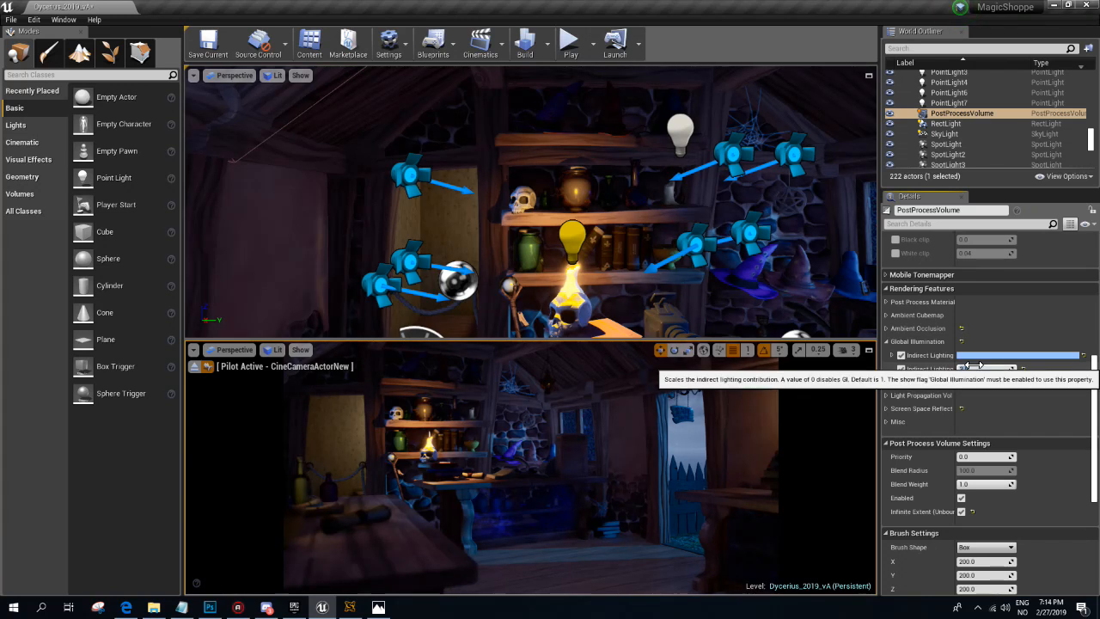
pyautogui.click(973, 365)
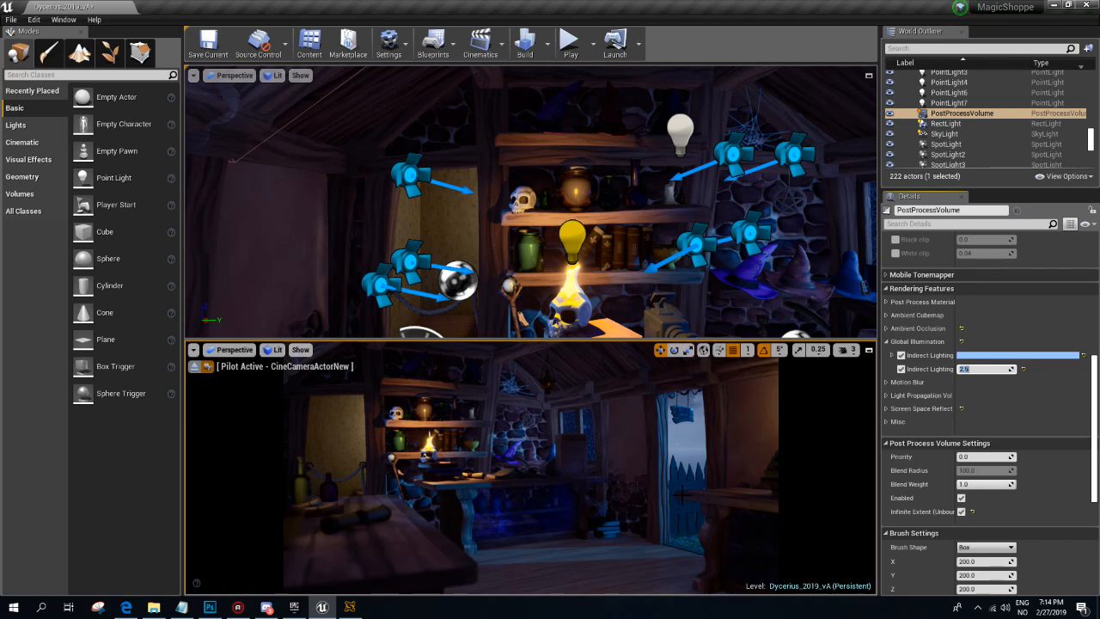
pyautogui.click(969, 370)
pyautogui.click(1023, 369)
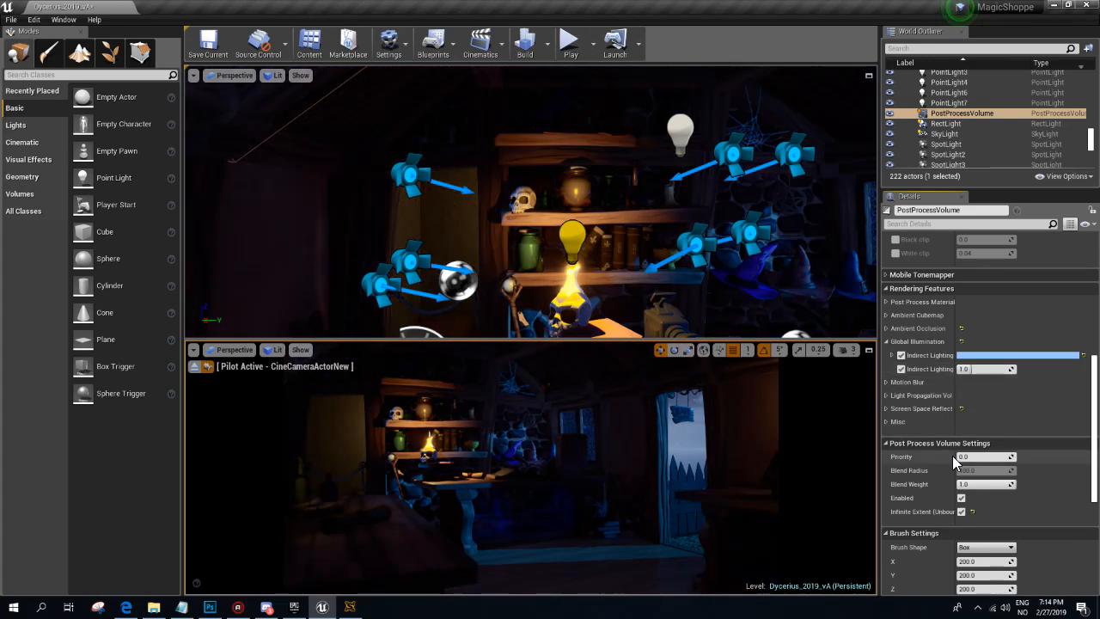
# - Set the PostProcessVolume's Indirect Lighting Intensity to 2.5
pyautogui.click(973, 369)
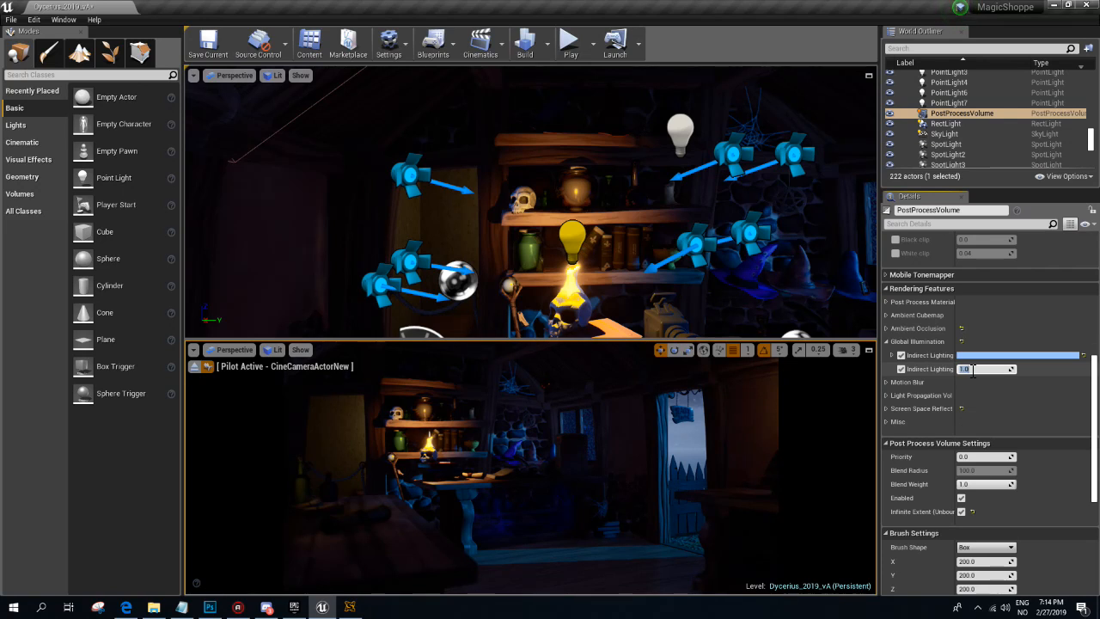
pyautogui.write('2.5')
pyautogui.press('Return')
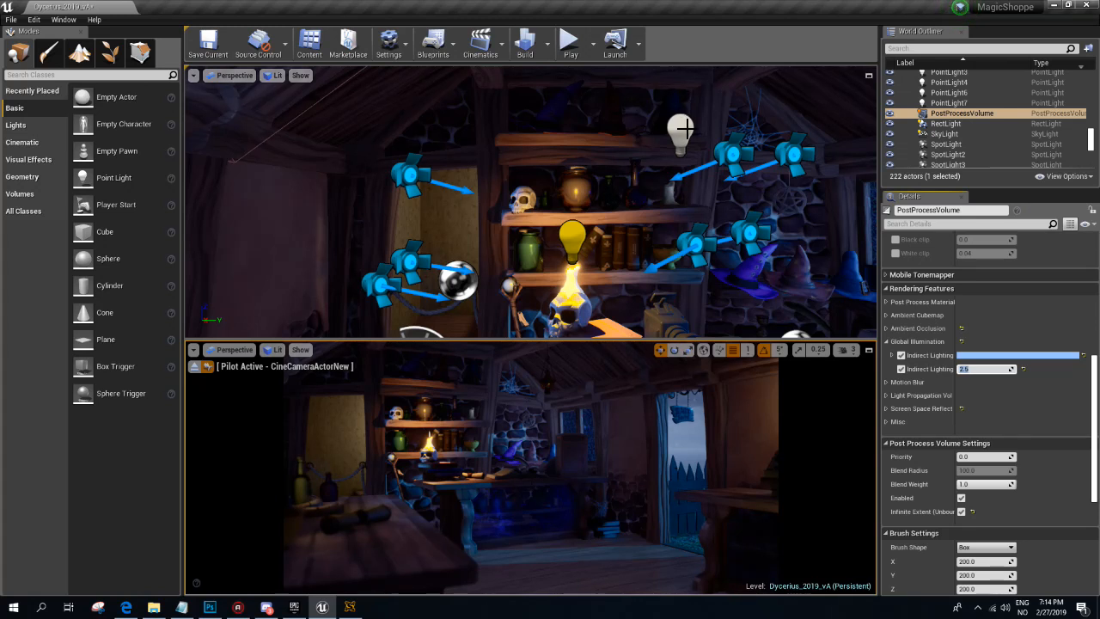
# - Test the Indirect Lighting Intensity at 29 and 3, and return it to 2.5
pyautogui.write('.89')
pyautogui.press('Return')
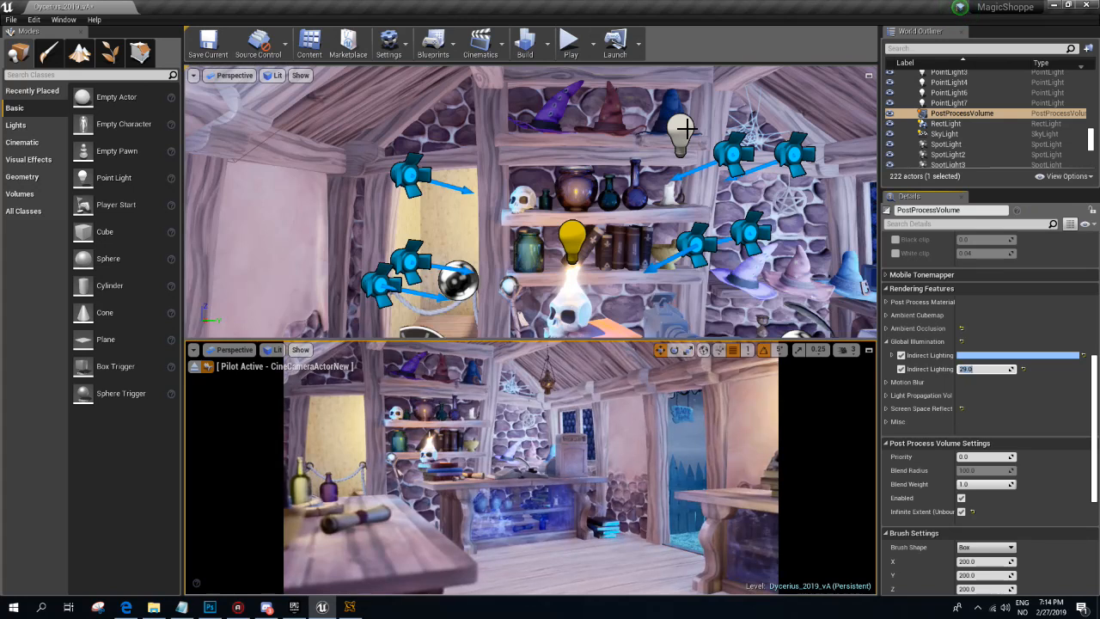
pyautogui.write('1')
pyautogui.press('Return')
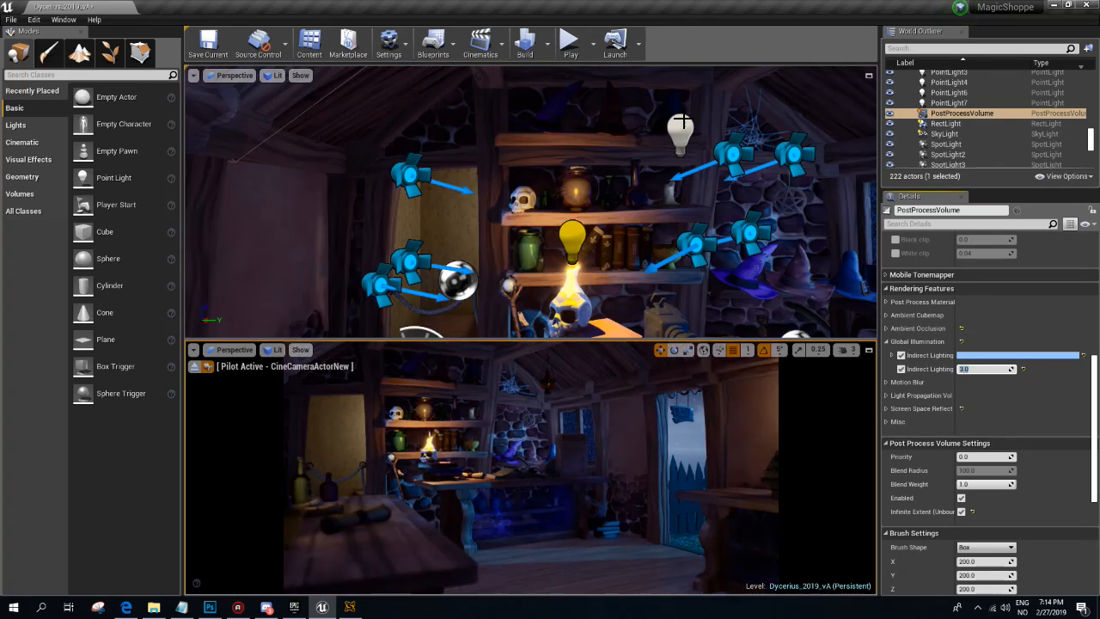
pyautogui.write('2.5')
pyautogui.press('Return')
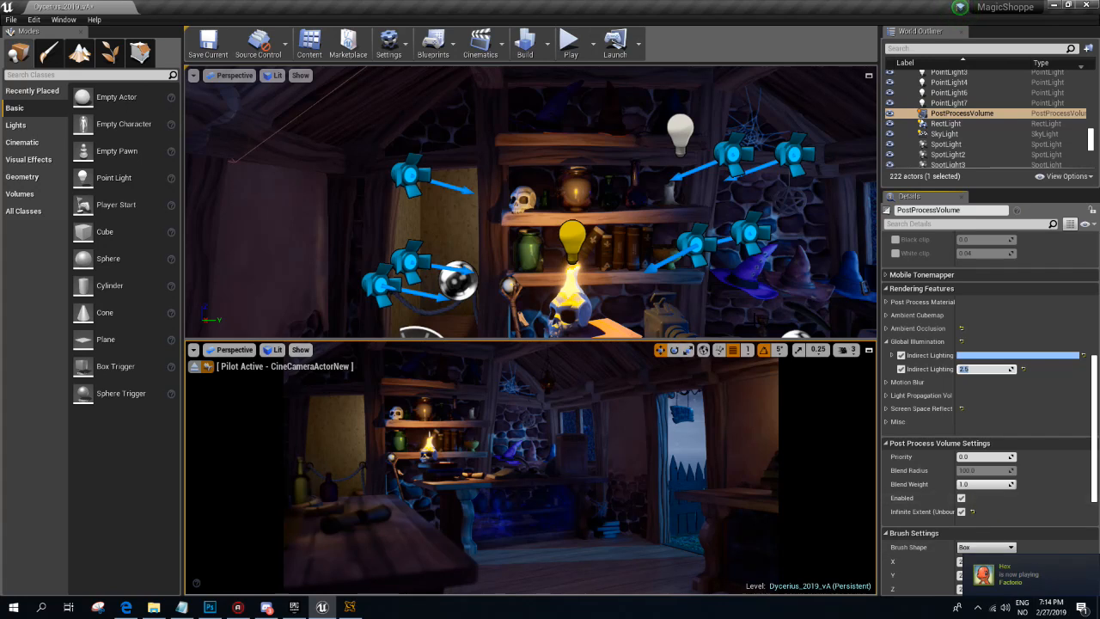
# - Open the Steam friends list and close it again
pyautogui.click(978, 607)
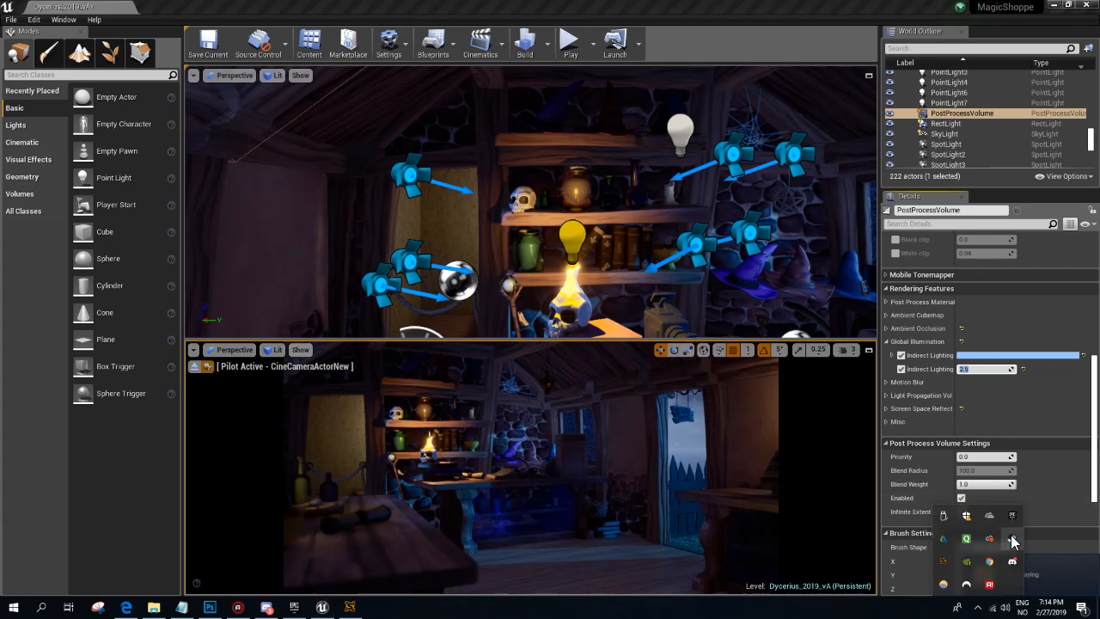
pyautogui.rightClick(968, 567)
pyautogui.click(939, 476)
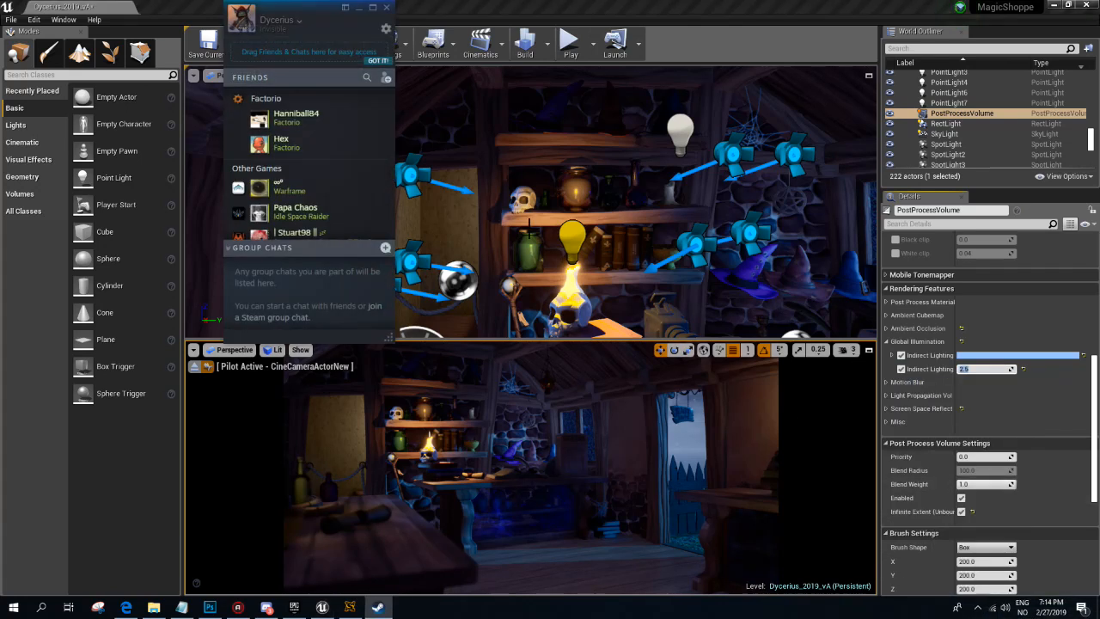
pyautogui.click(386, 8)
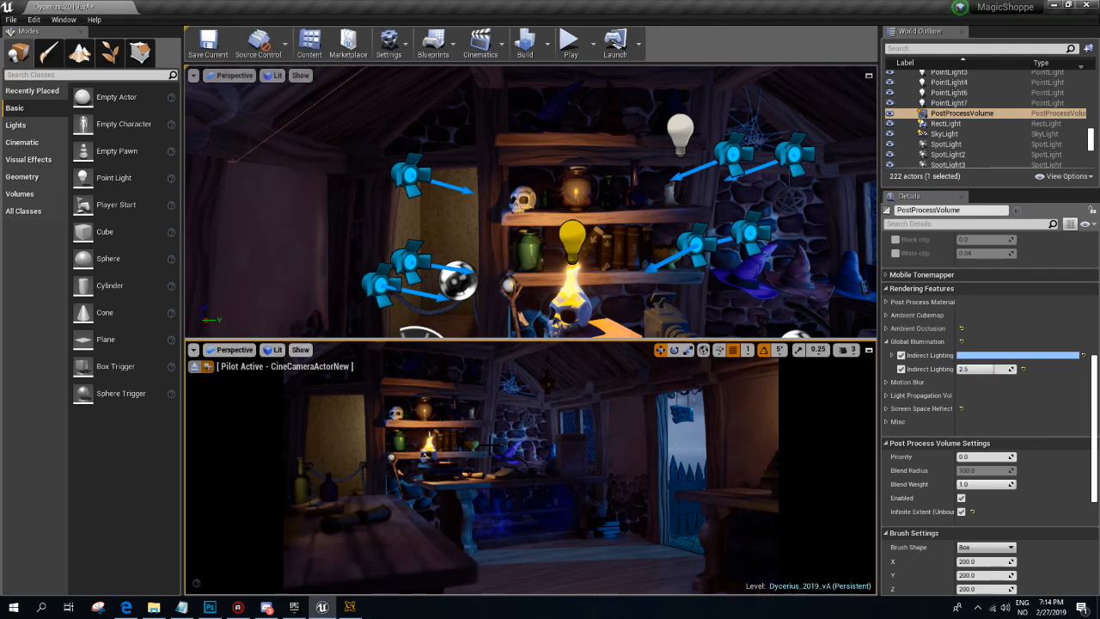
# - Hide the editor icons in the upper viewport and examine the lighting around the bottle shelf
pyautogui.moveTo(569, 158); pyautogui.dragTo(612, 126, button='right')
pyautogui.press('g')
pyautogui.press('s')
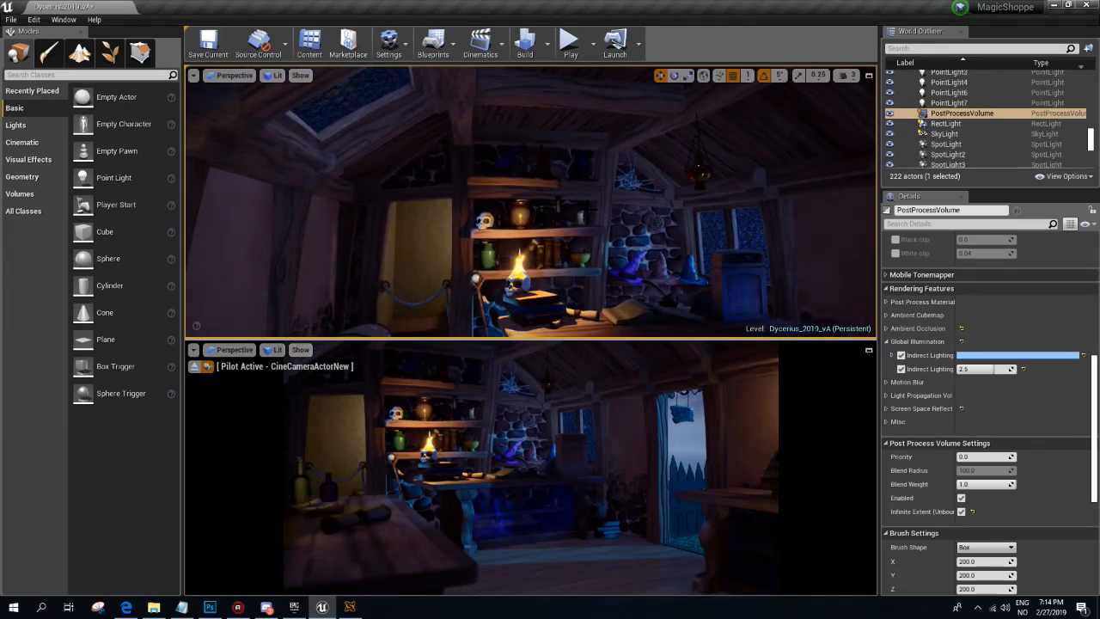
pyautogui.press('w')
pyautogui.moveTo(447, 273); pyautogui.dragTo(516, 268, button='right')
pyautogui.press('g')
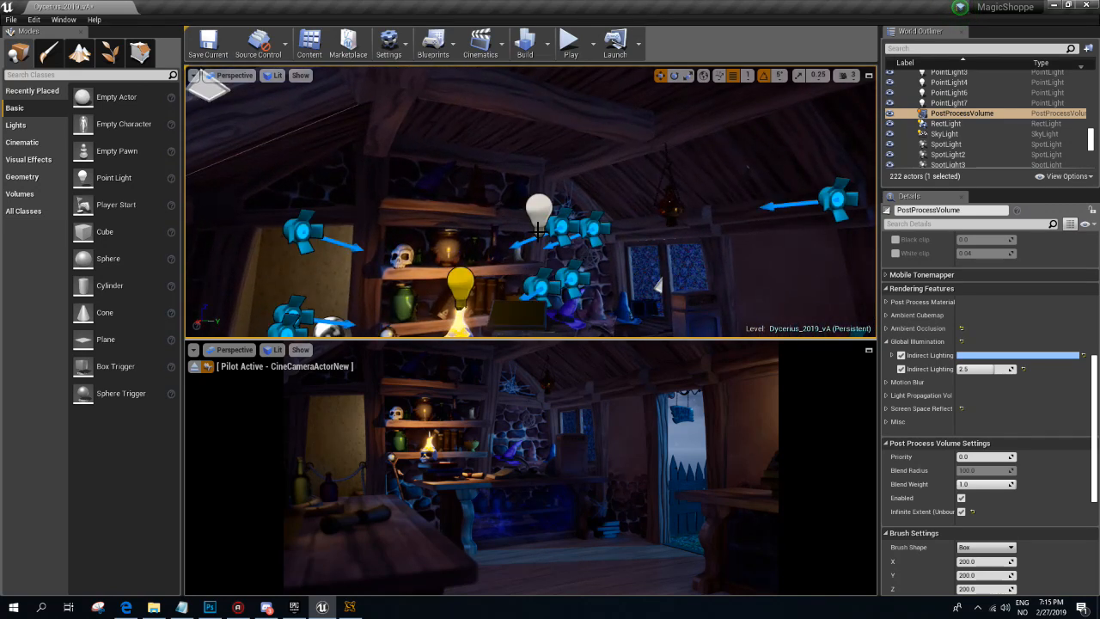
pyautogui.press('g')
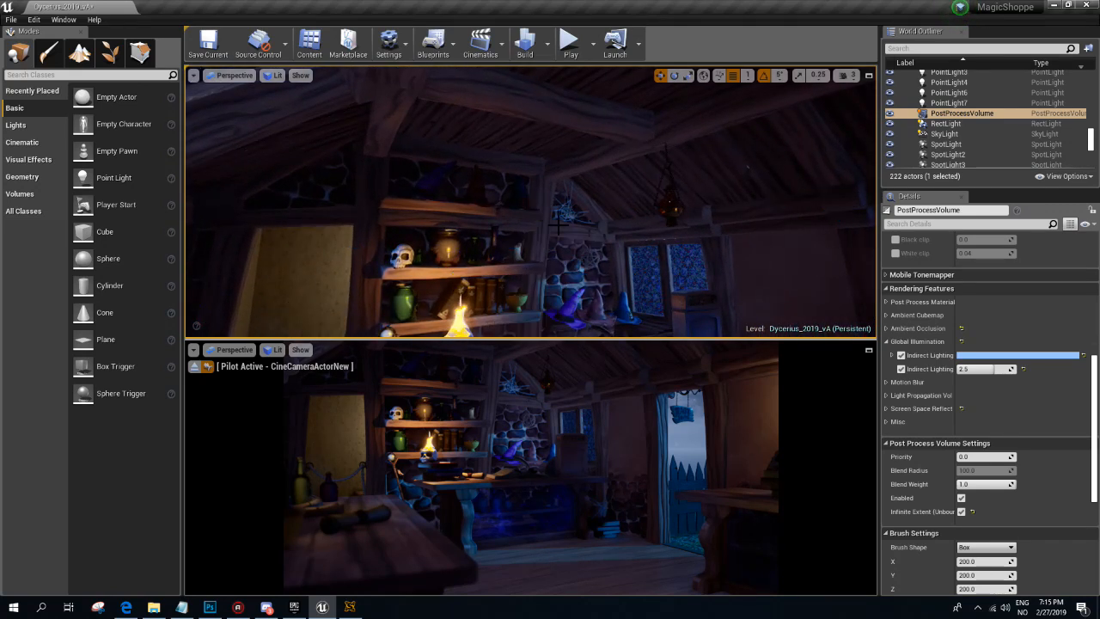
pyautogui.click(184, 606)
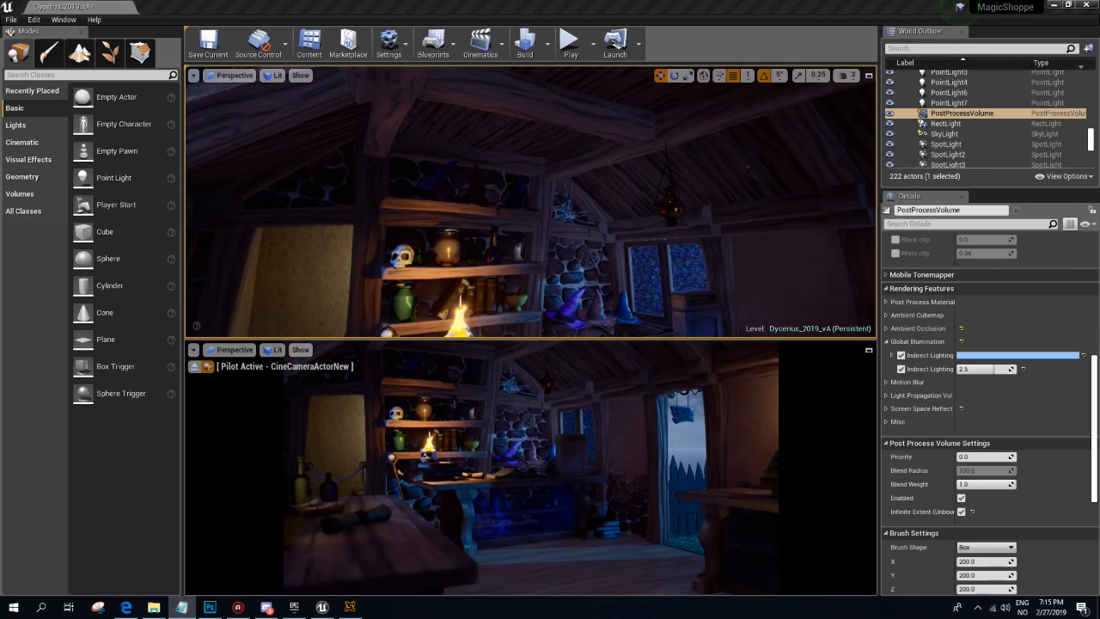
# - Select the 12_Desk mesh and open its Glass_desk material for editing
pyautogui.moveTo(571, 179); pyautogui.dragTo(587, 283, button='right')
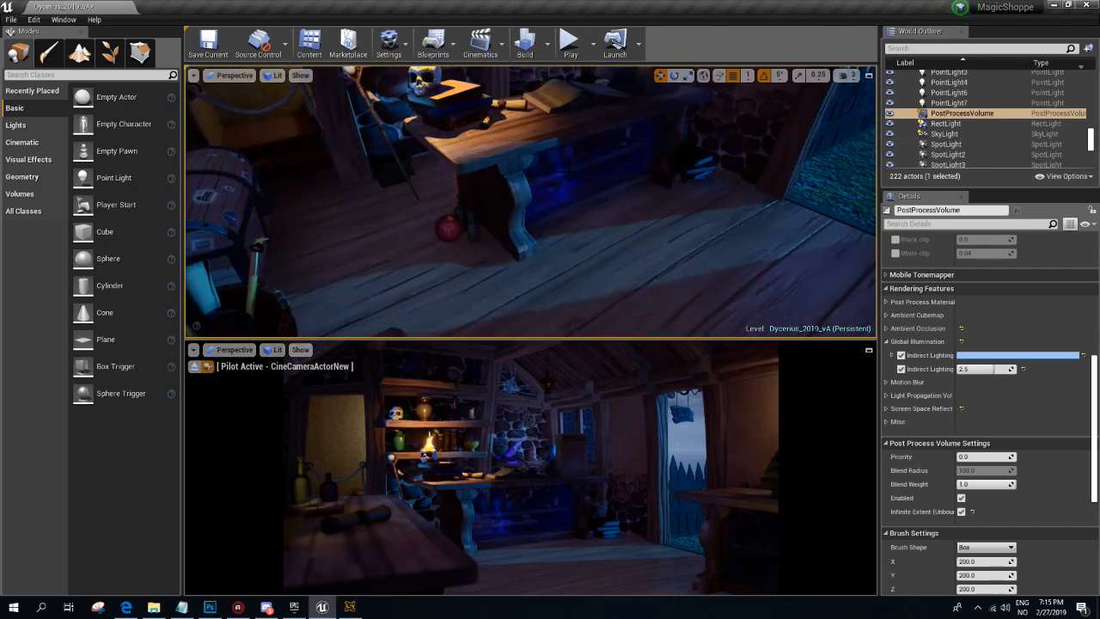
pyautogui.click(592, 180)
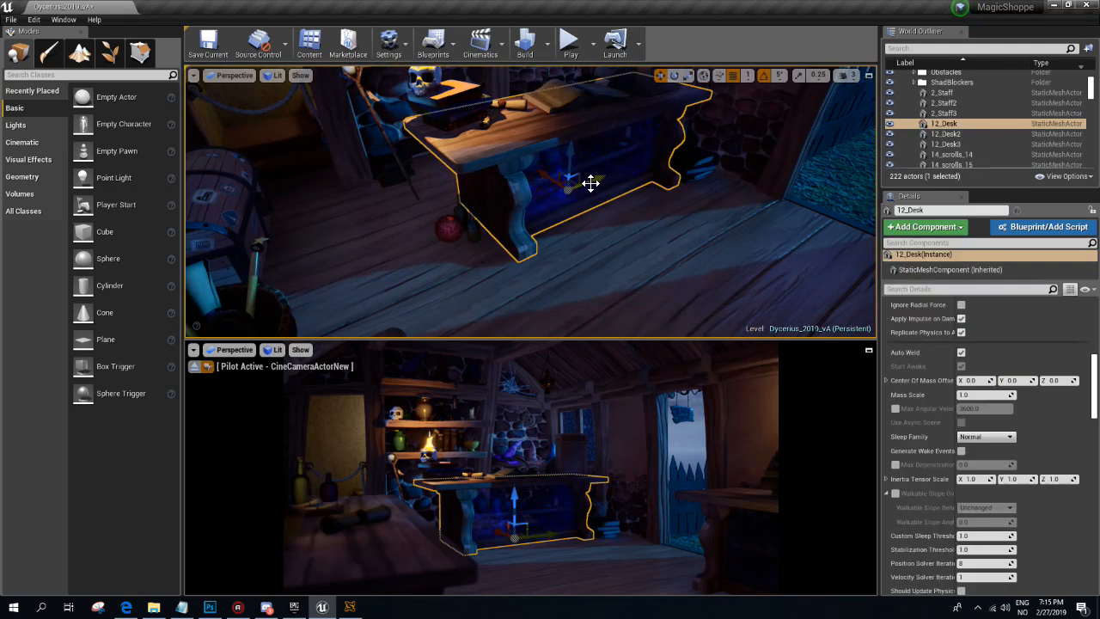
pyautogui.scroll(5, 1057, 369)
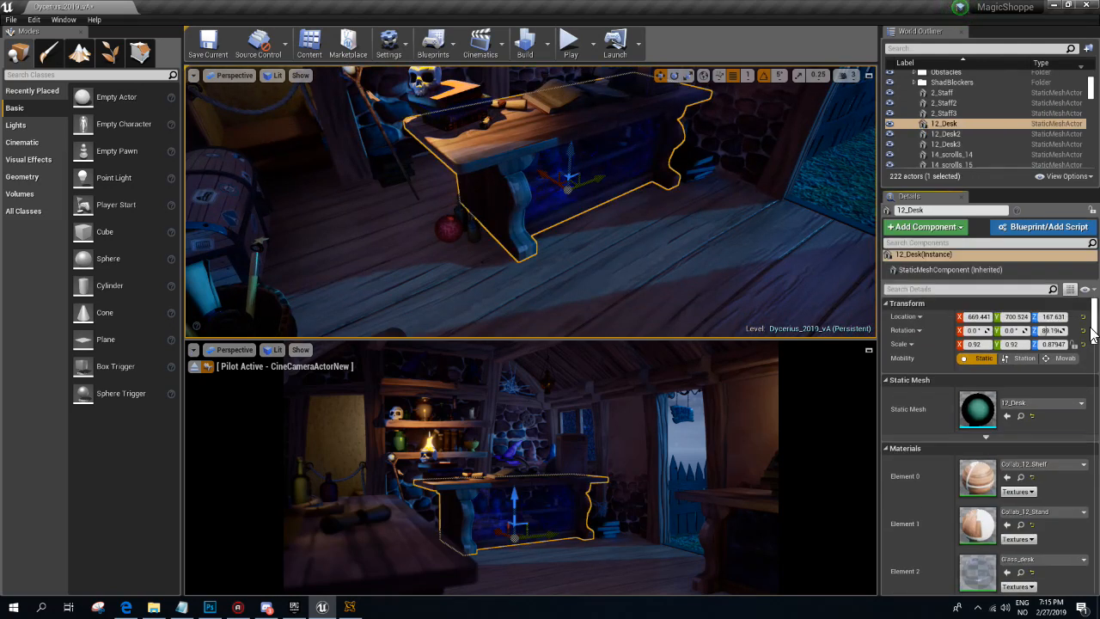
pyautogui.scroll(3, 1085, 360)
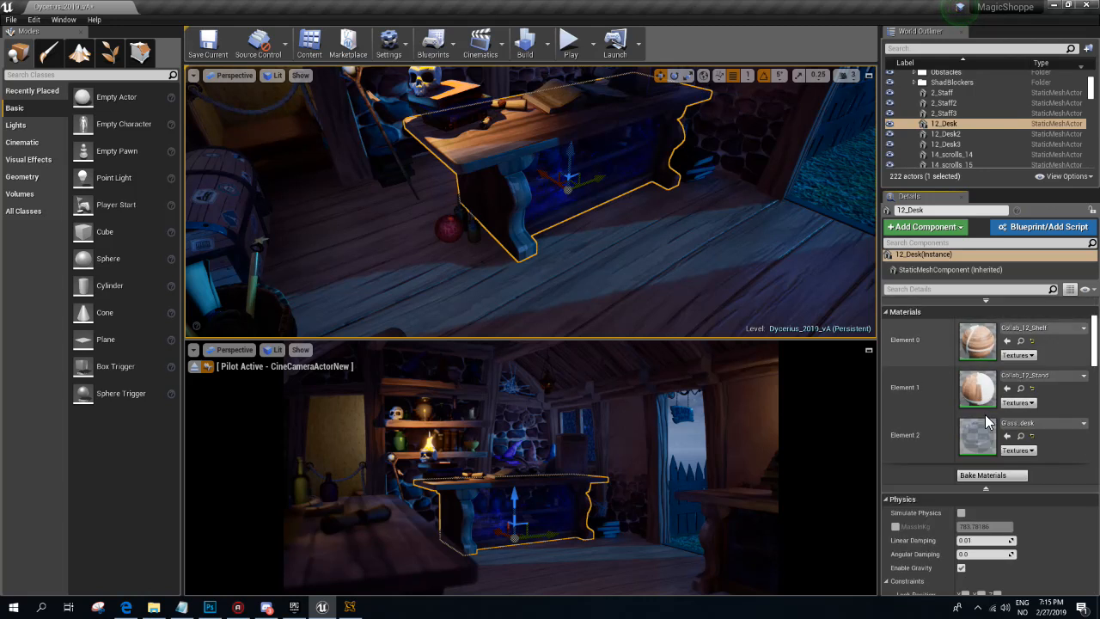
pyautogui.doubleClick(973, 438)
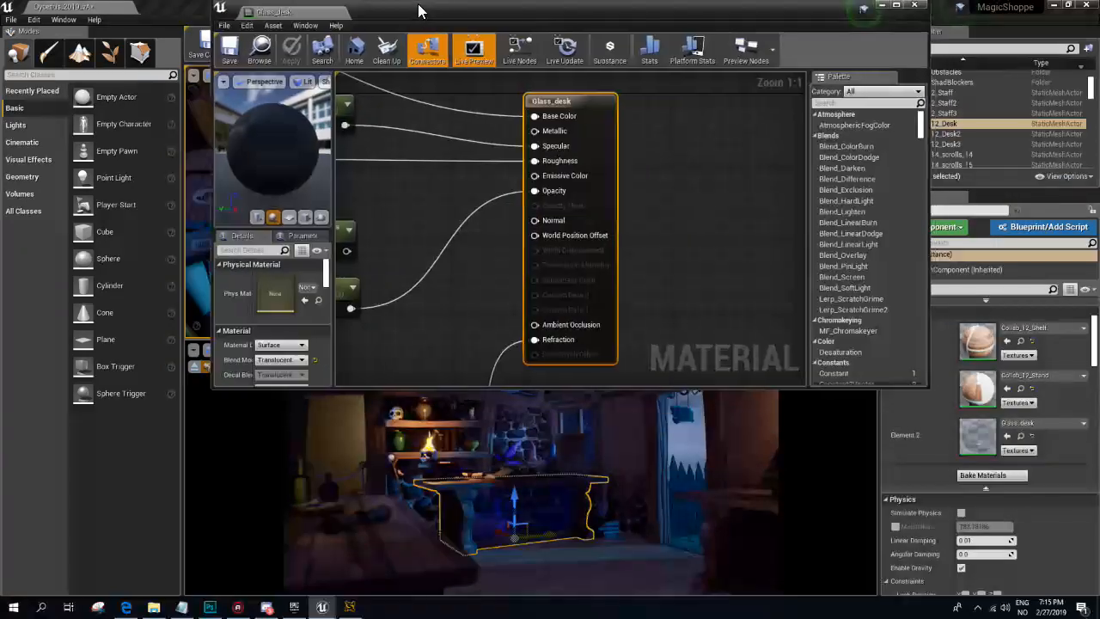
# - Examine the Glass_desk graph and the Texture Sample node that feeds Roughness
pyautogui.moveTo(410, 238); pyautogui.dragTo(744, 268, button='right')
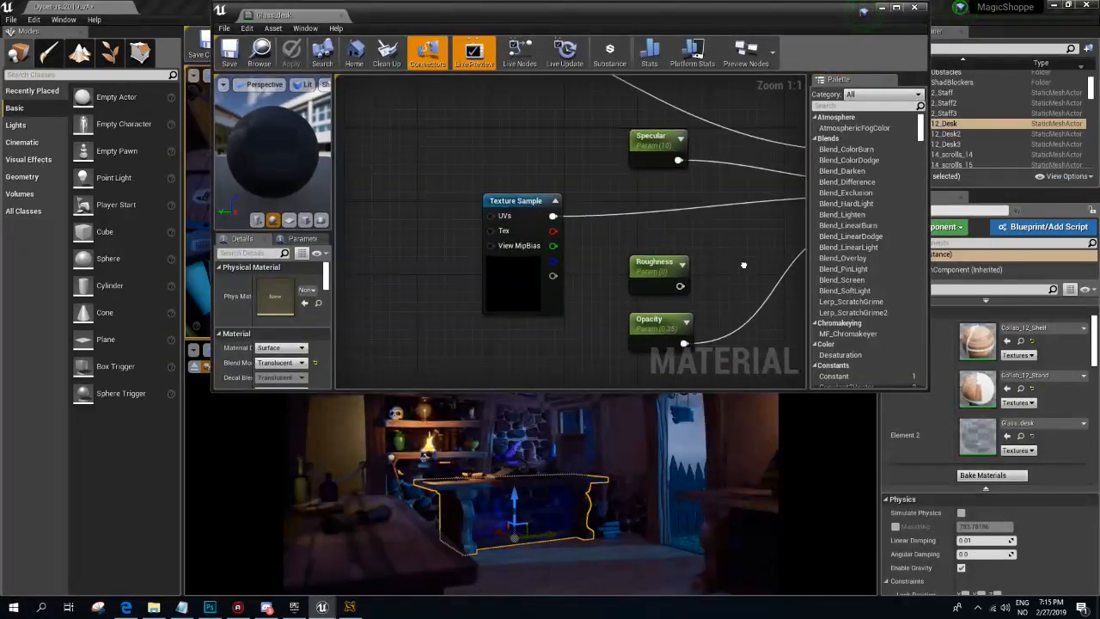
pyautogui.moveTo(634, 245); pyautogui.dragTo(488, 173, button='right')
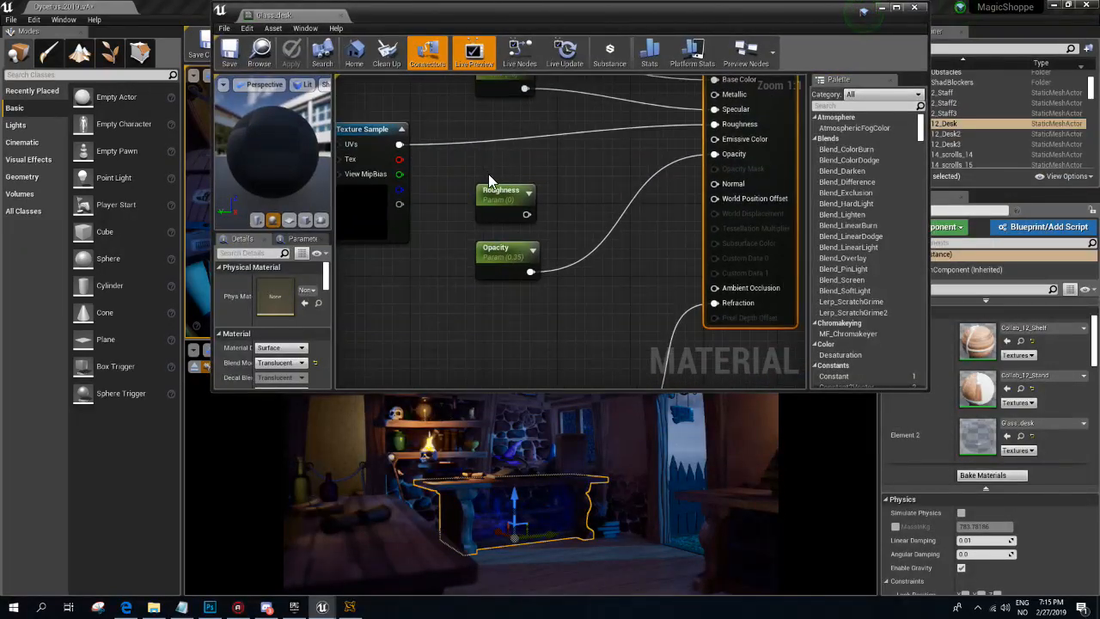
pyautogui.moveTo(361, 123); pyautogui.dragTo(494, 129, button='right')
pyautogui.click(494, 129)
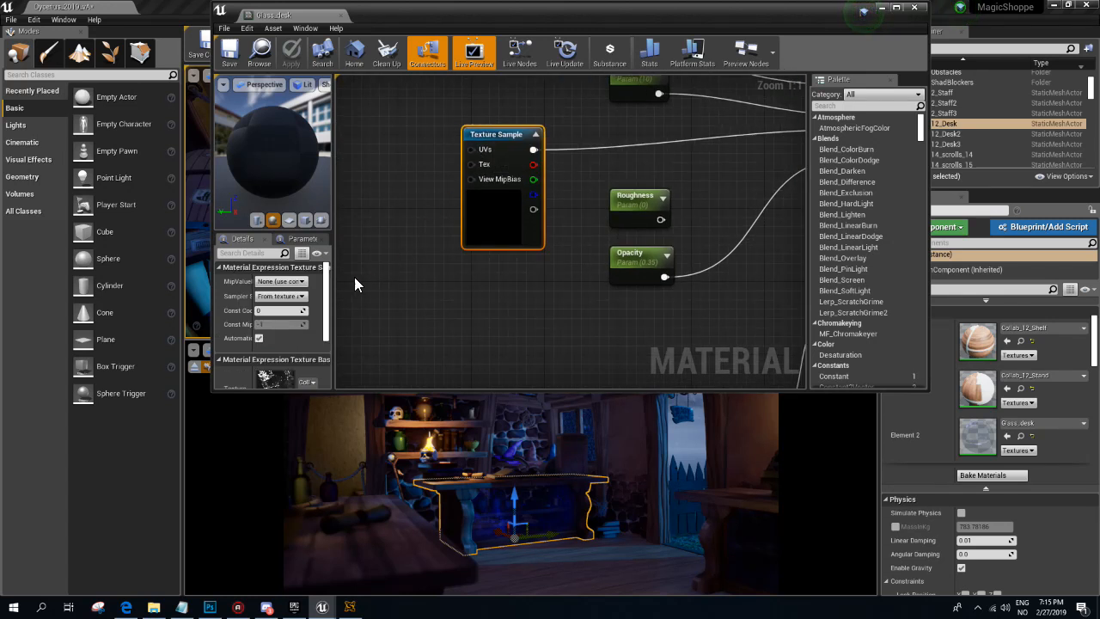
pyautogui.moveTo(326, 279); pyautogui.dragTo(328, 301)
# - Connect the ColorGlass parameter to the Base Color of Glass_desk and apply the material
pyautogui.moveTo(367, 256); pyautogui.dragTo(534, 338, button='right')
pyautogui.moveTo(588, 148)
pyautogui.mouseDown(button='right')
pyautogui.moveTo(541, 200)
pyautogui.moveTo(404, 251)
pyautogui.moveTo(524, 244)
pyautogui.moveTo(428, 131)
pyautogui.moveTo(559, 167)
pyautogui.moveTo(532, 210)
pyautogui.moveTo(449, 185)
pyautogui.mouseUp(button='right')
pyautogui.scroll(-2, 404, 255)
pyautogui.moveTo(370, 139)
pyautogui.mouseDown()
pyautogui.moveTo(710, 348)
pyautogui.moveTo(700, 325)
pyautogui.mouseUp()
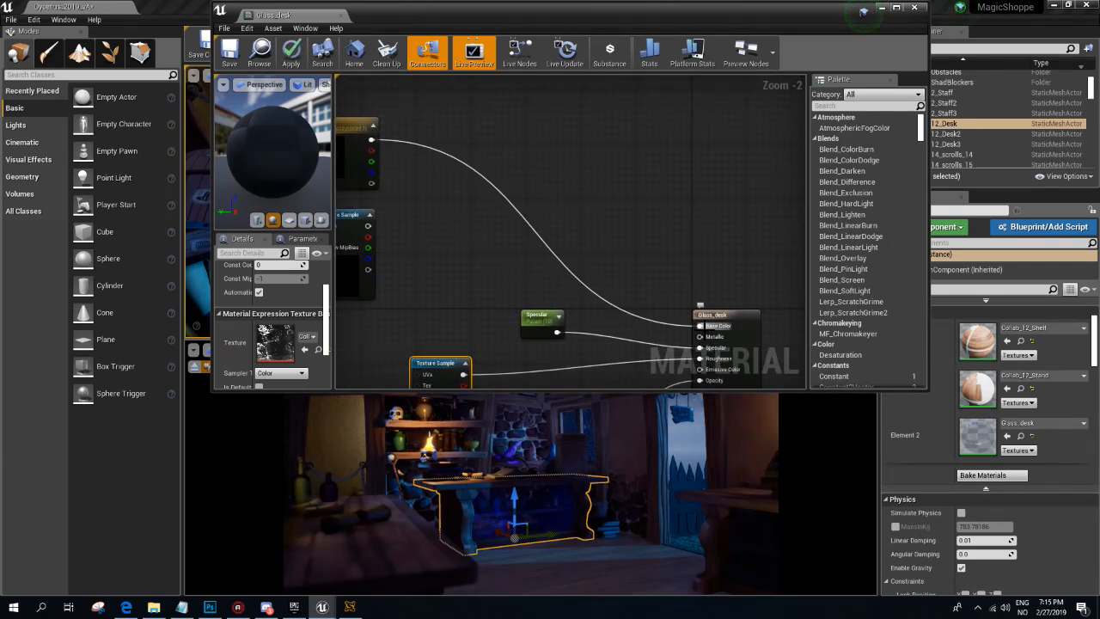
pyautogui.click(291, 57)
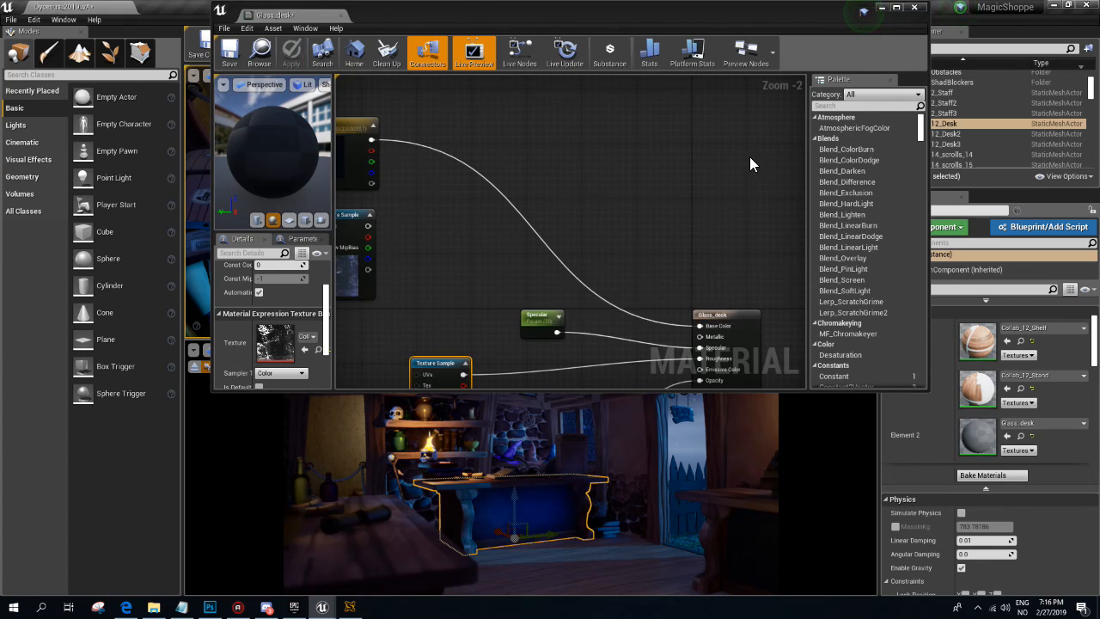
# - Reconnect the blue Texture Sample node below ColorGlass to Base Color, replacing the ColorGlass connection
pyautogui.moveTo(417, 292); pyautogui.dragTo(504, 313, button='right')
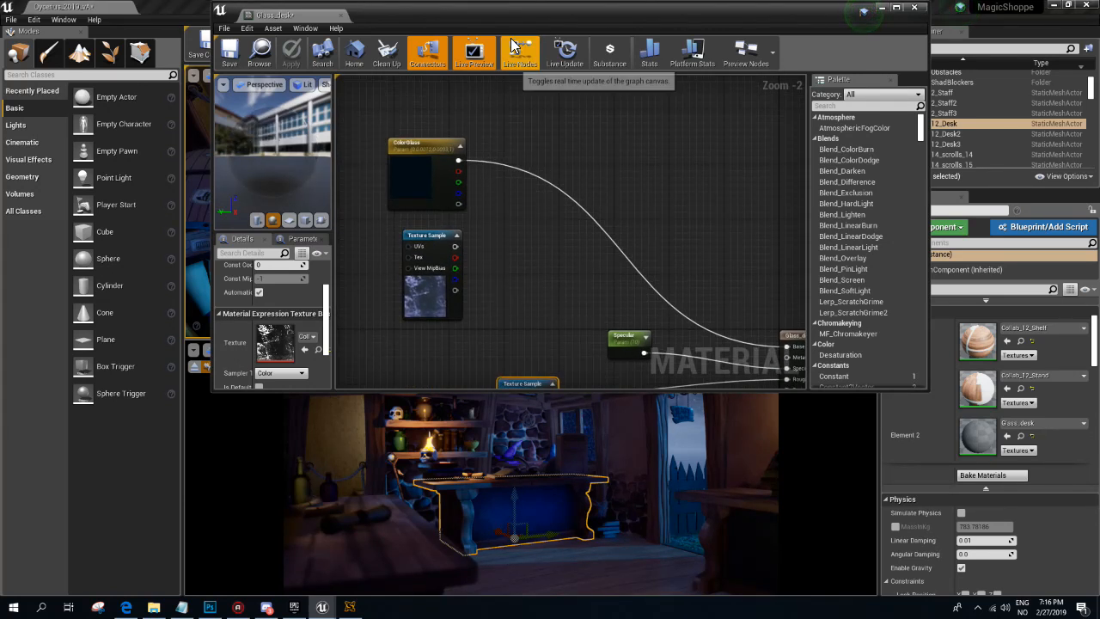
pyautogui.moveTo(508, 245); pyautogui.dragTo(457, 228, button='right')
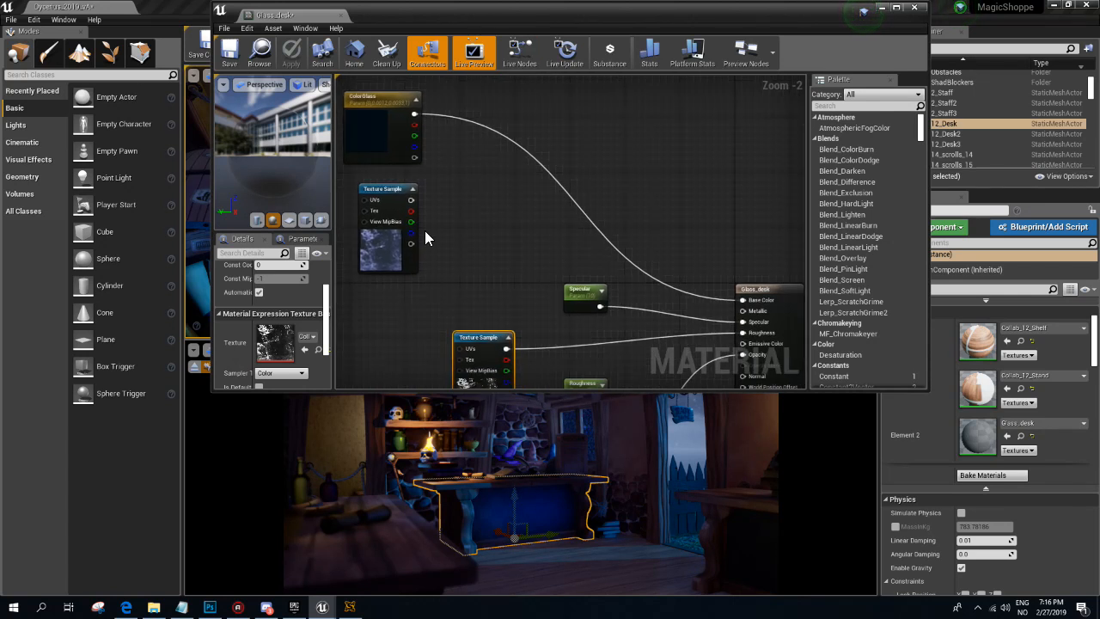
pyautogui.moveTo(410, 199); pyautogui.dragTo(760, 301)
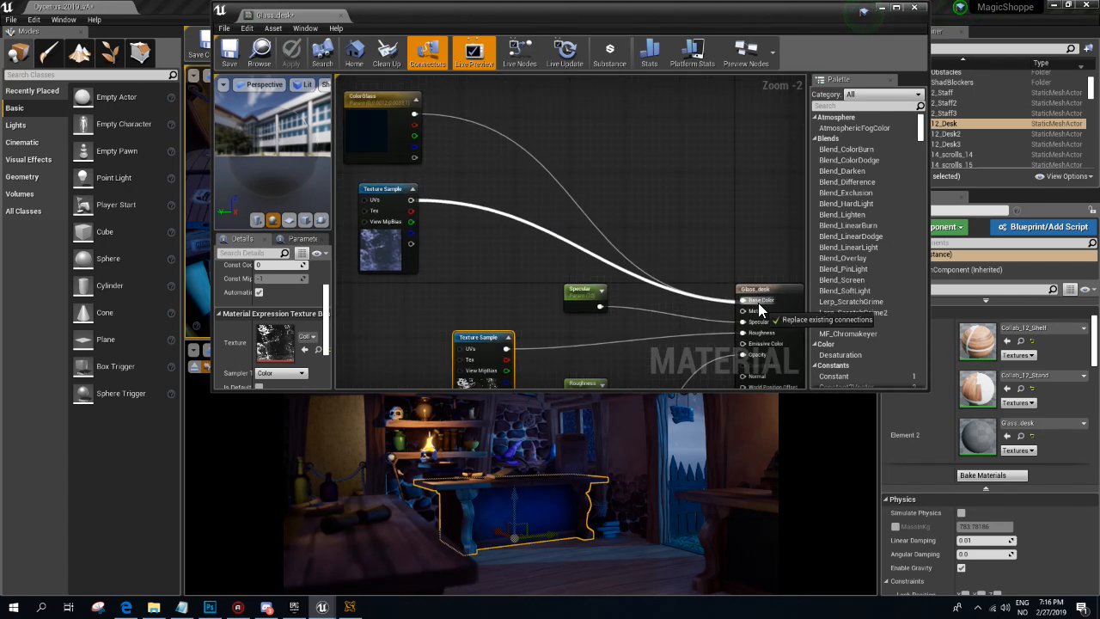
pyautogui.click(516, 257)
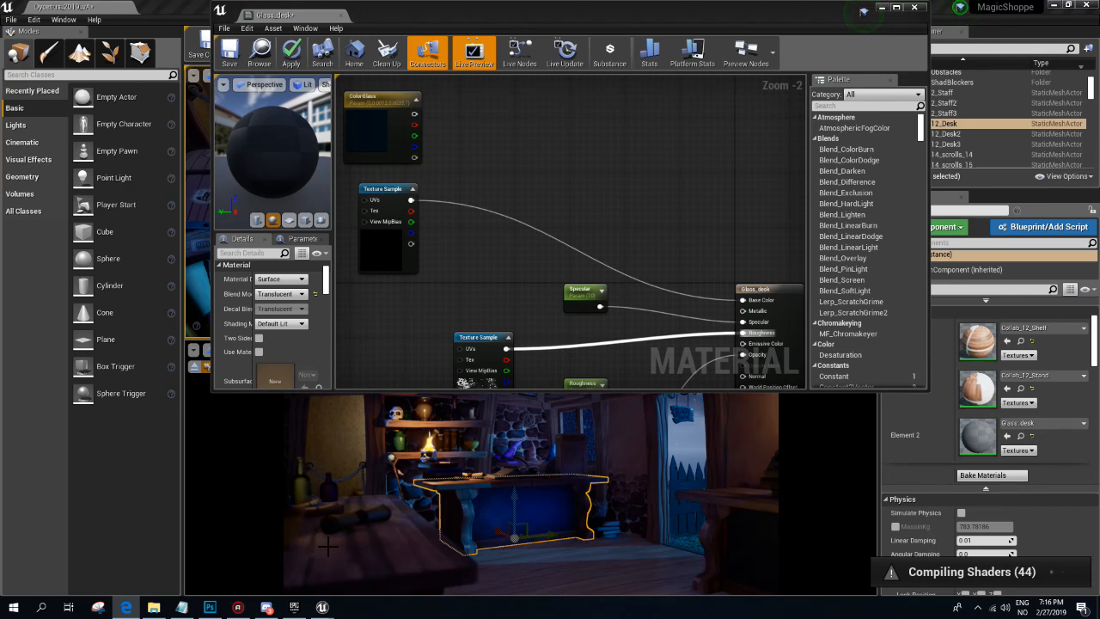
# - Check the Specular parameter and move the roughness Texture Sample node farther from the Glass_desk output node
pyautogui.moveTo(544, 197); pyautogui.dragTo(485, 172, button='right')
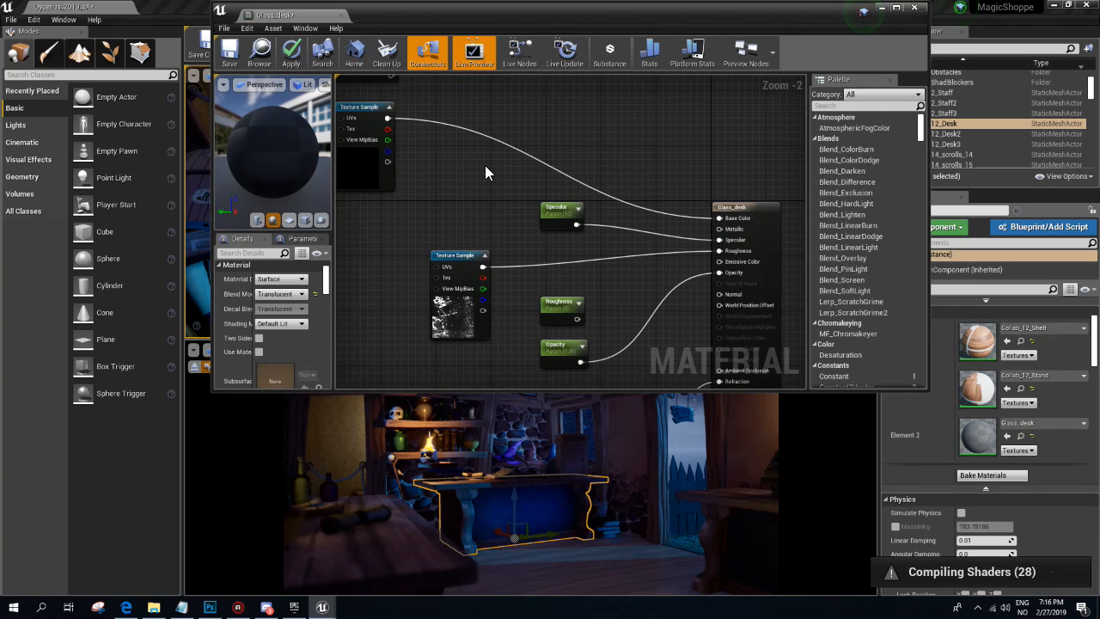
pyautogui.click(548, 209)
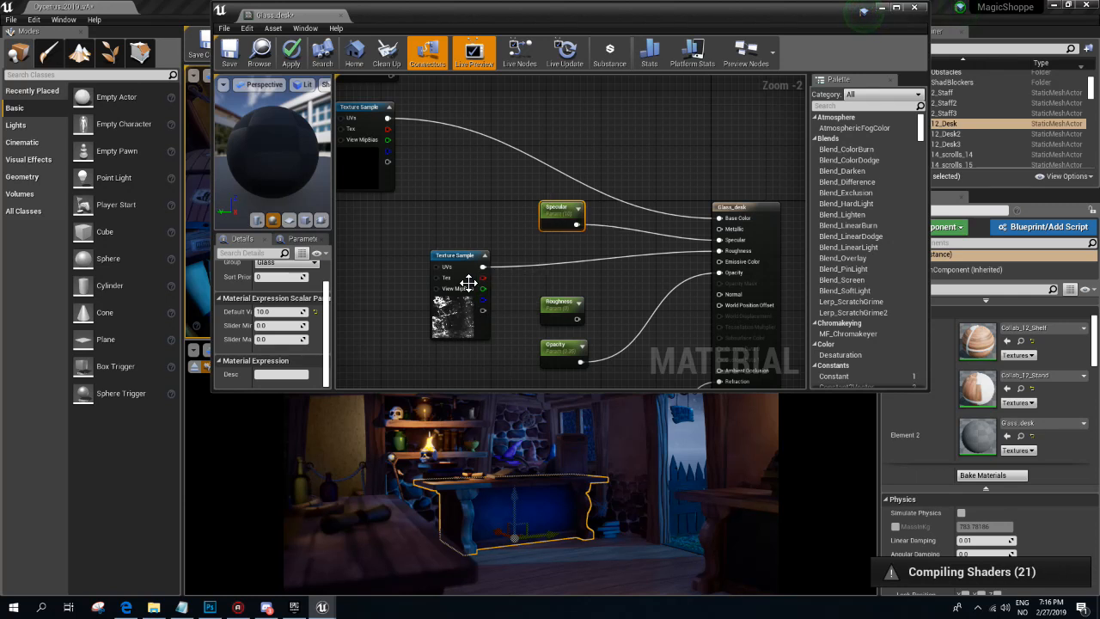
pyautogui.click(466, 253)
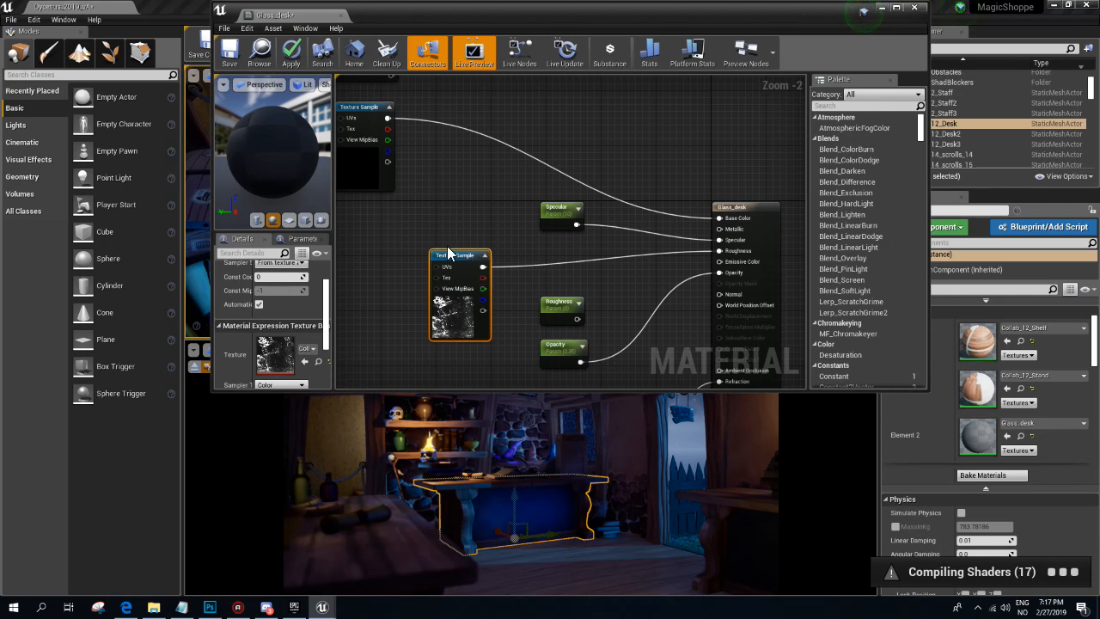
pyautogui.moveTo(458, 257); pyautogui.dragTo(416, 251)
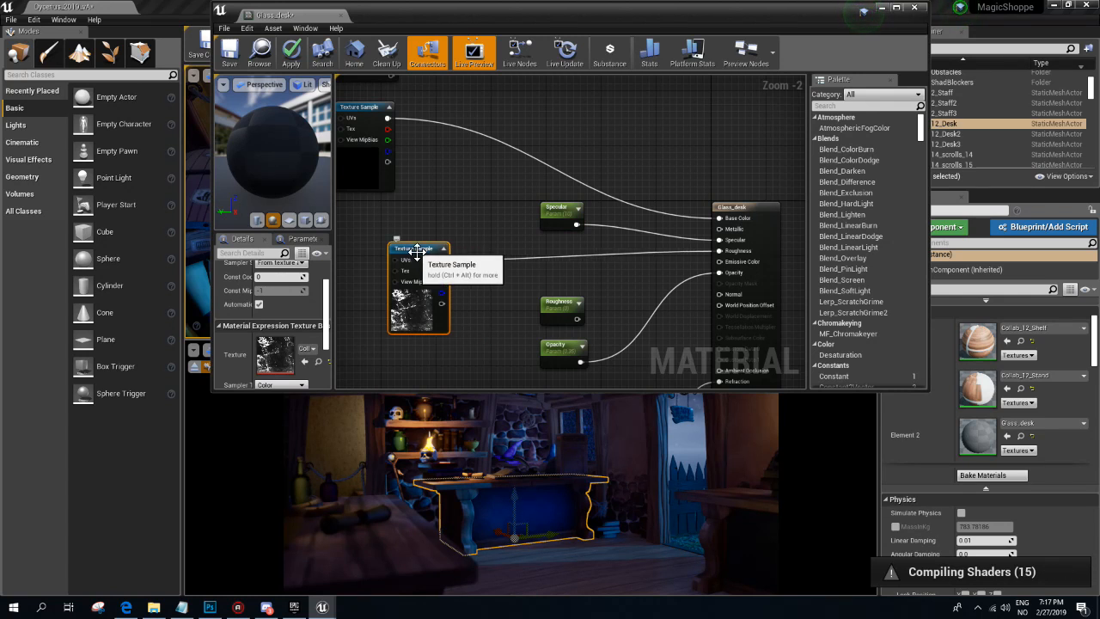
# - Add a Constant node and a Multiply node between the roughness Texture Sample and the material output
pyautogui.click(501, 304)
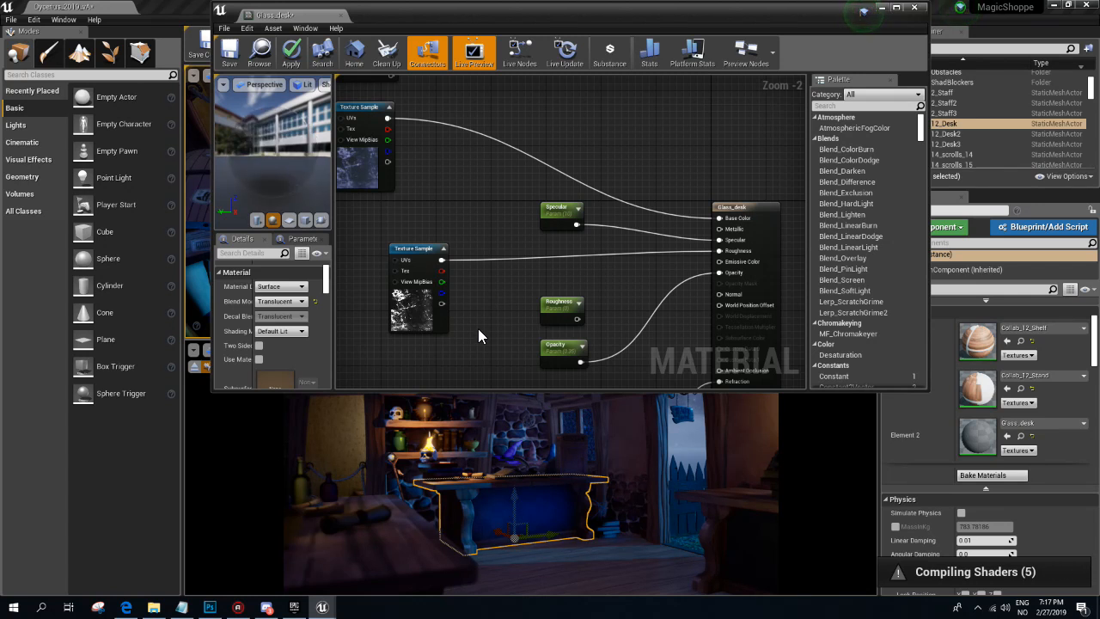
pyautogui.click(493, 299)
pyautogui.click(495, 269)
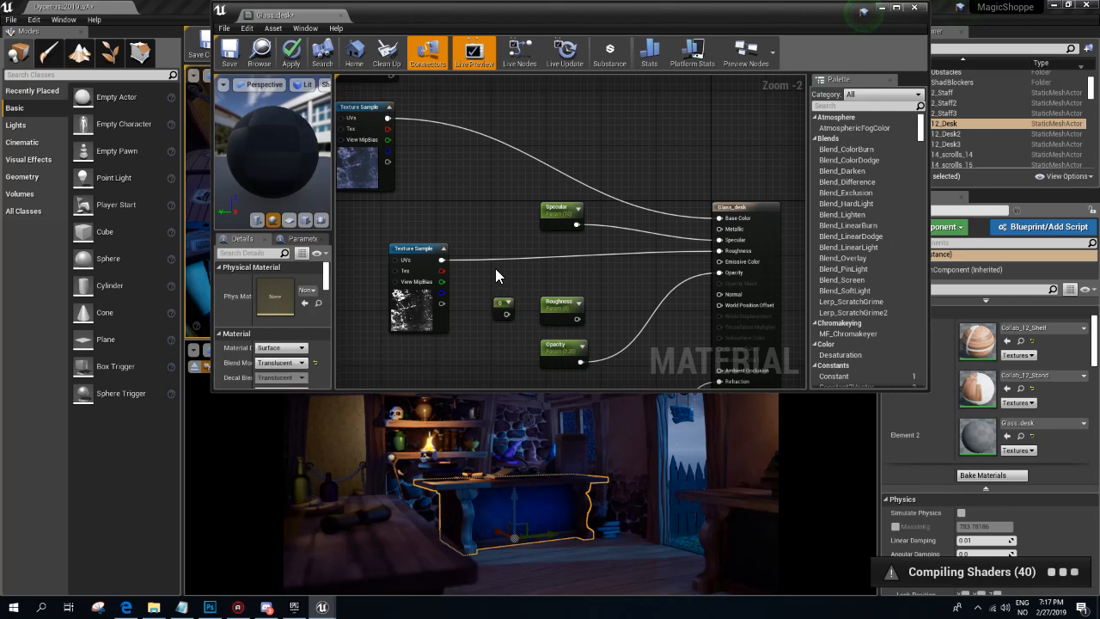
pyautogui.click(494, 268)
pyautogui.click(494, 265)
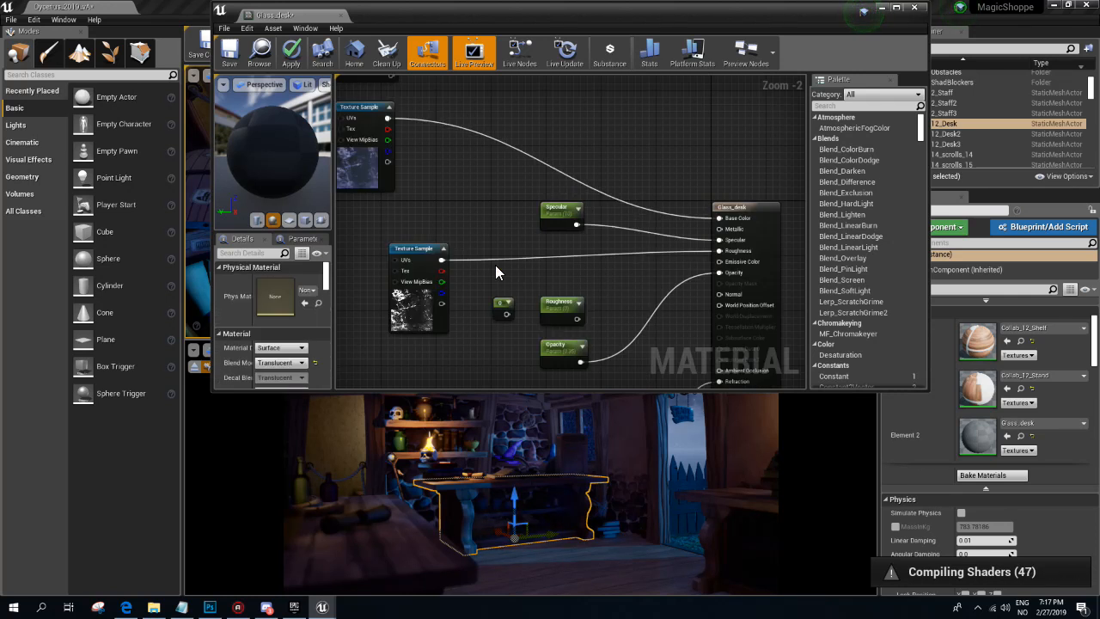
pyautogui.click(494, 265)
pyautogui.moveTo(518, 275); pyautogui.dragTo(580, 272)
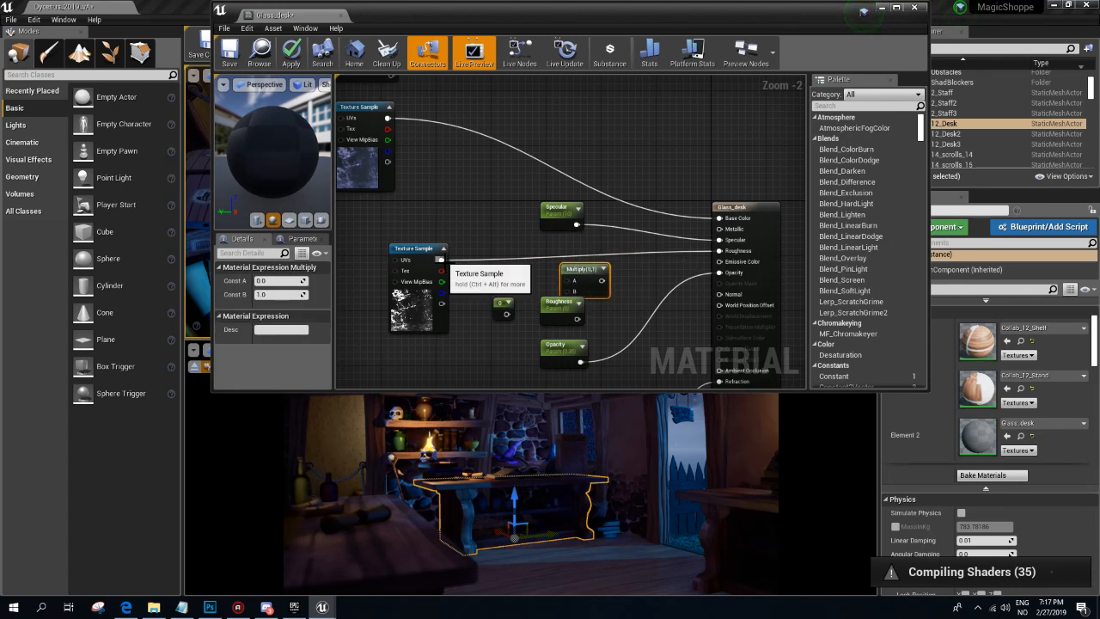
# - Wire the roughness texture into Multiply A and the constant into B, and feed the product into Roughness
pyautogui.moveTo(440, 258); pyautogui.dragTo(567, 280)
pyautogui.moveTo(507, 313); pyautogui.dragTo(565, 290)
pyautogui.moveTo(569, 292); pyautogui.dragTo(720, 251)
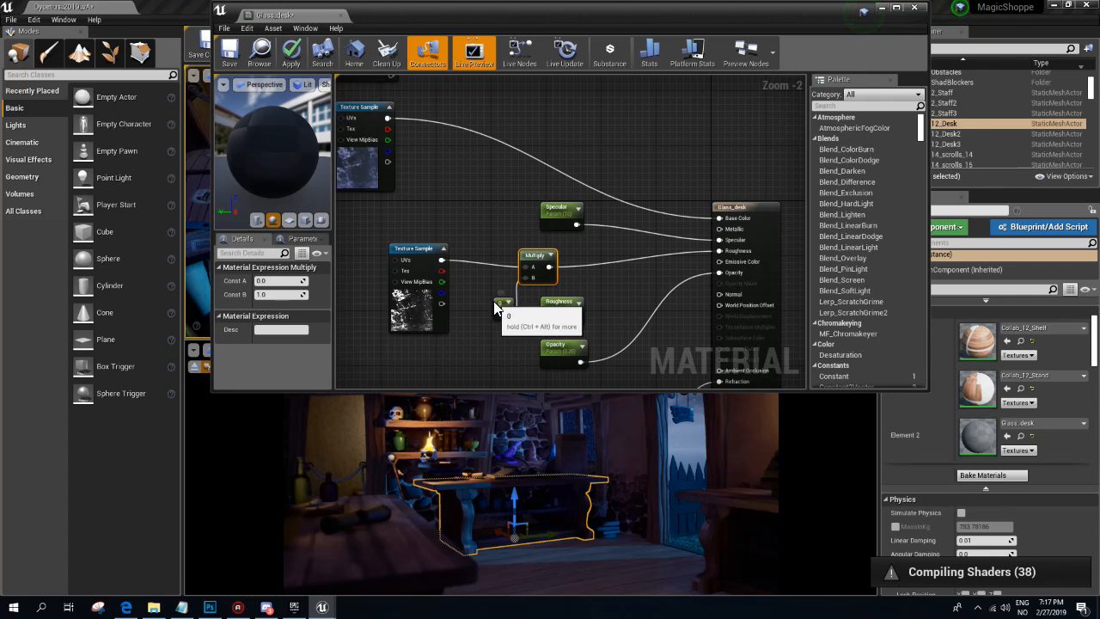
# - Set the multiplying constant to -1.0 and apply the Glass_desk material
pyautogui.moveTo(509, 305); pyautogui.dragTo(501, 307)
pyautogui.click(276, 282)
pyautogui.write('1')
pyautogui.press('Return')
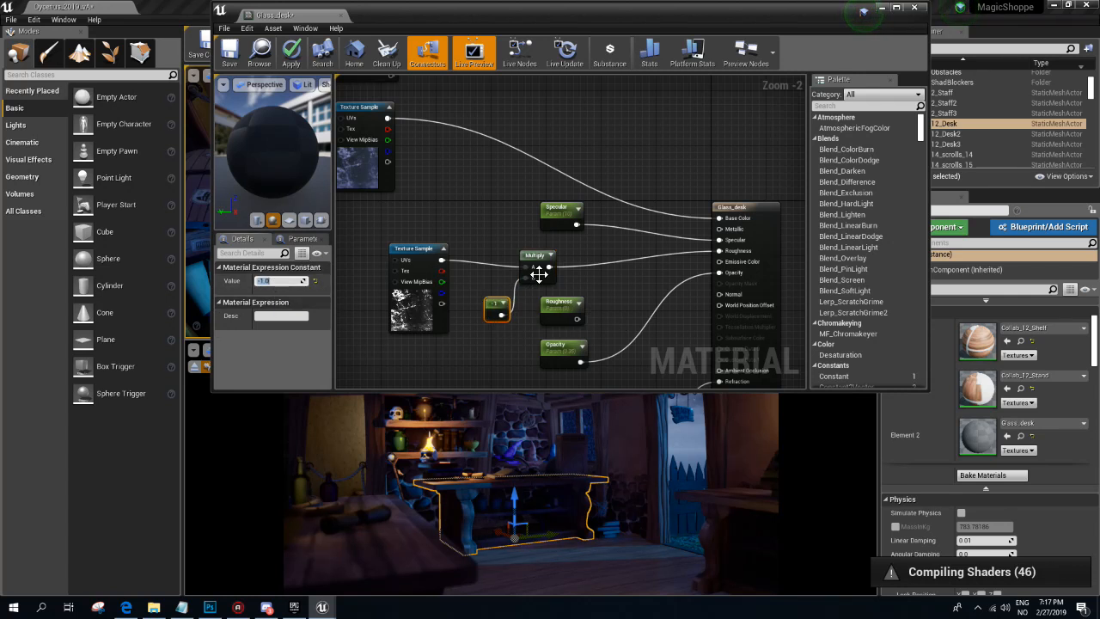
pyautogui.click(292, 51)
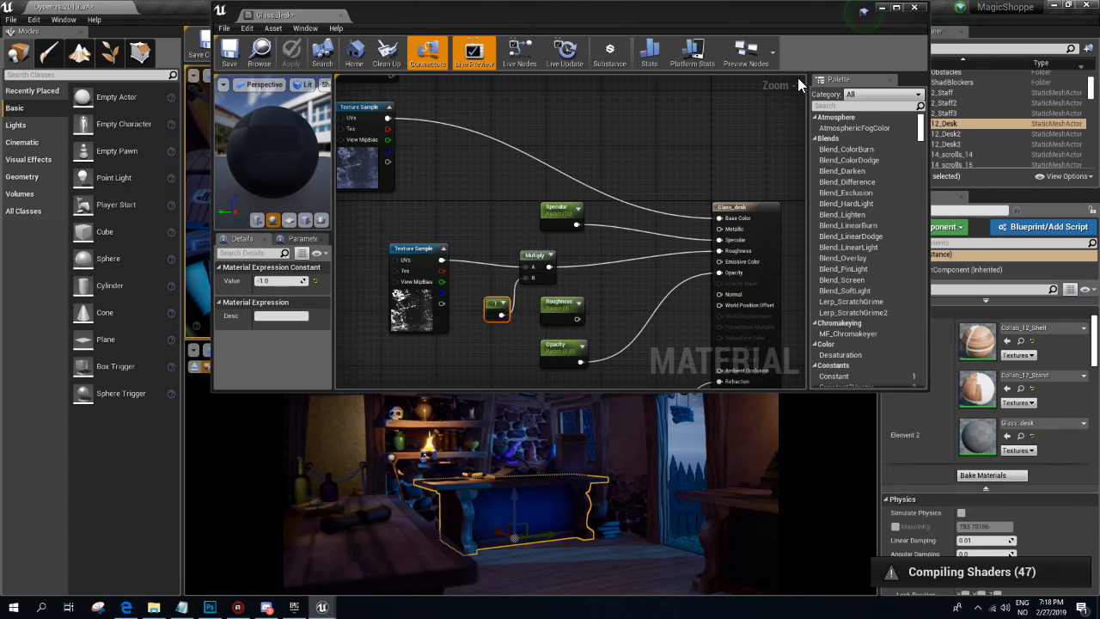
# - Return to the level, select the Shoppe_MainBody_v08 mesh and open its CS_Window_Glass material
pyautogui.click(879, 7)
pyautogui.scroll(-5, 530, 202)
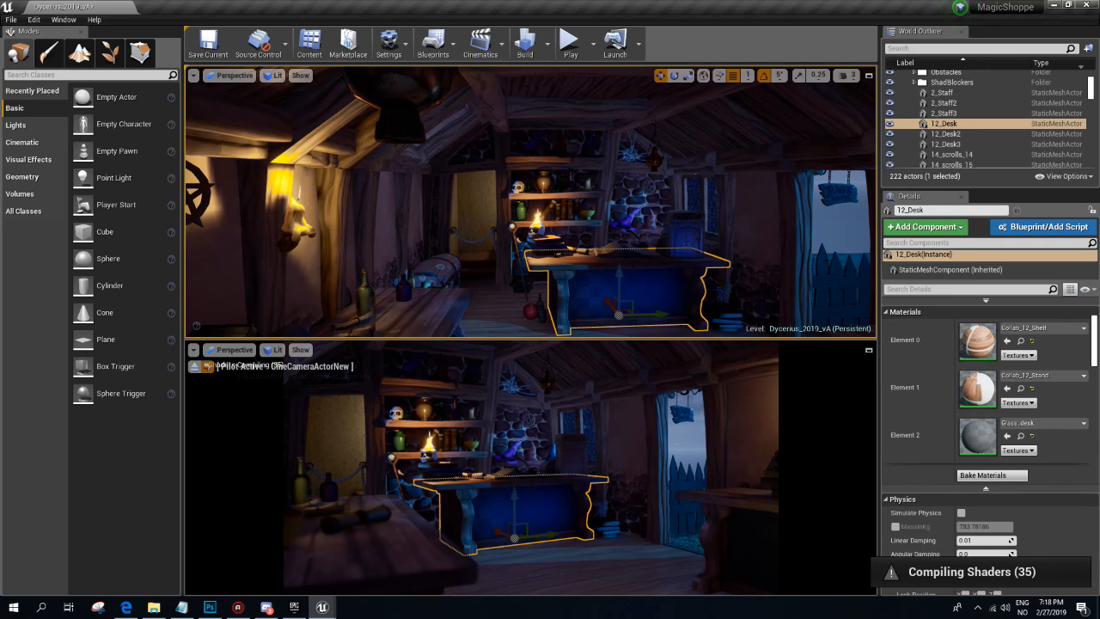
pyautogui.click(760, 331)
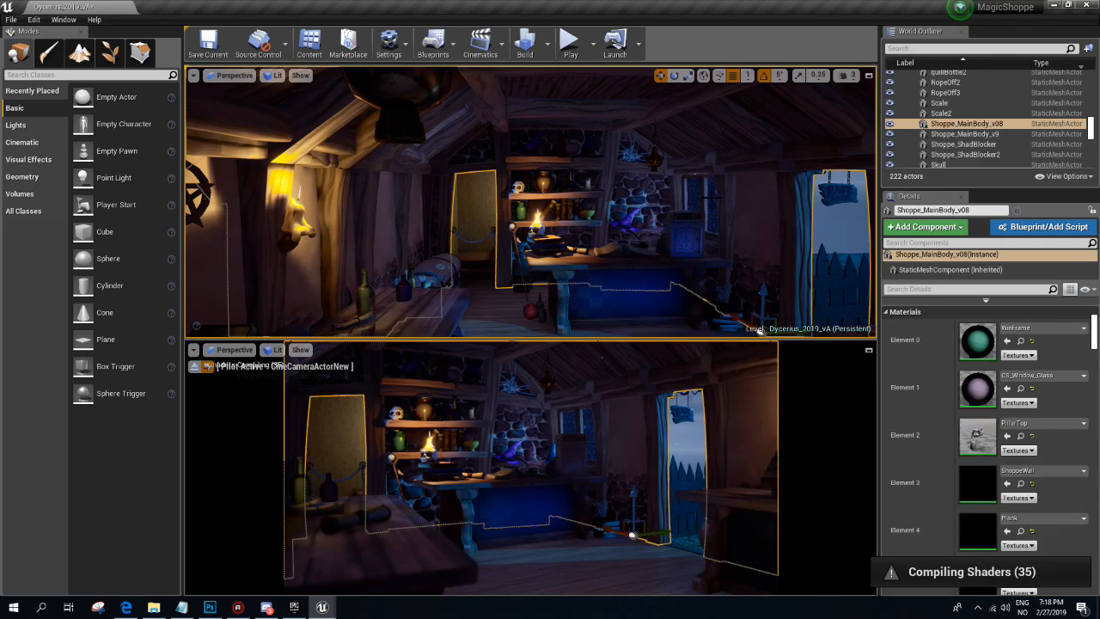
pyautogui.doubleClick(988, 394)
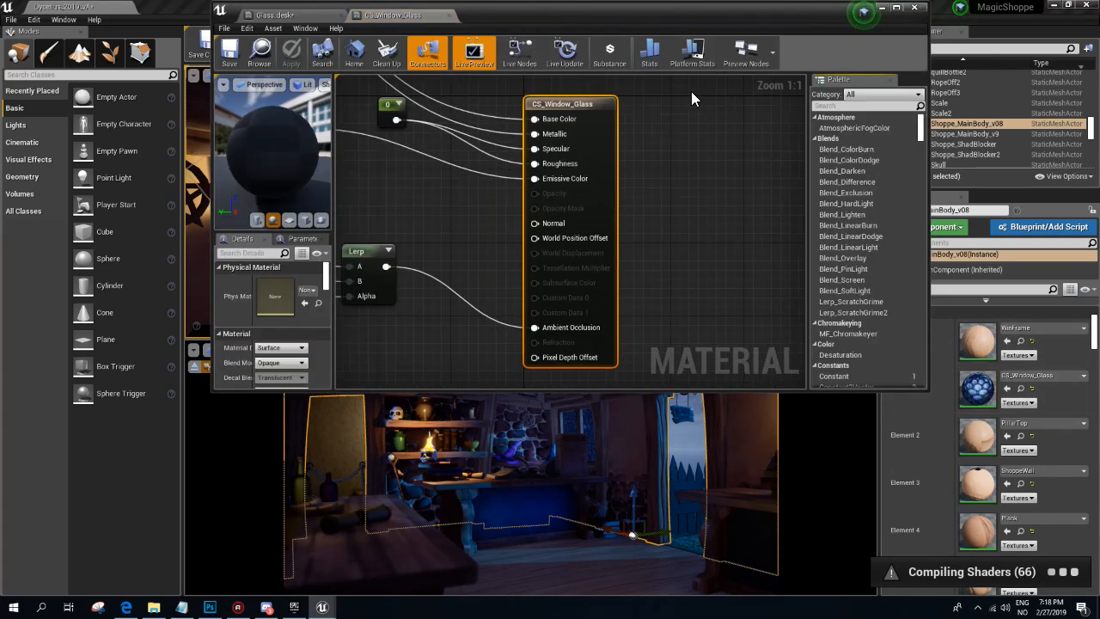
# - Save the Glass_desk material and close Photoshop
pyautogui.moveTo(581, 11); pyautogui.dragTo(721, 38)
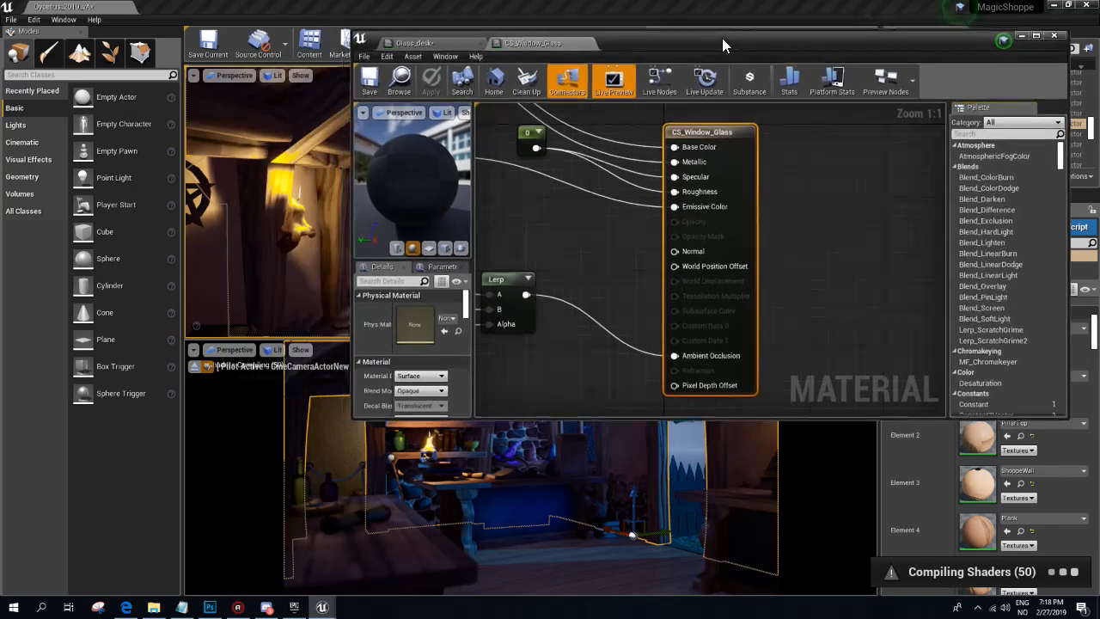
pyautogui.click(414, 43)
pyautogui.hotkey('ctrl', 's')
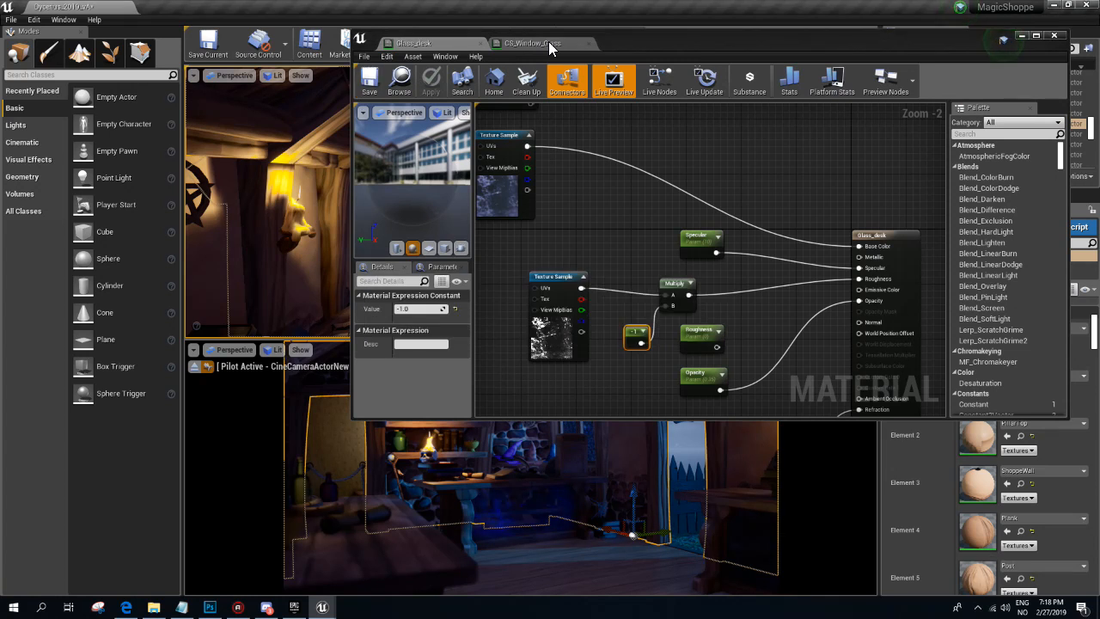
pyautogui.rightClick(210, 607)
pyautogui.click(210, 583)
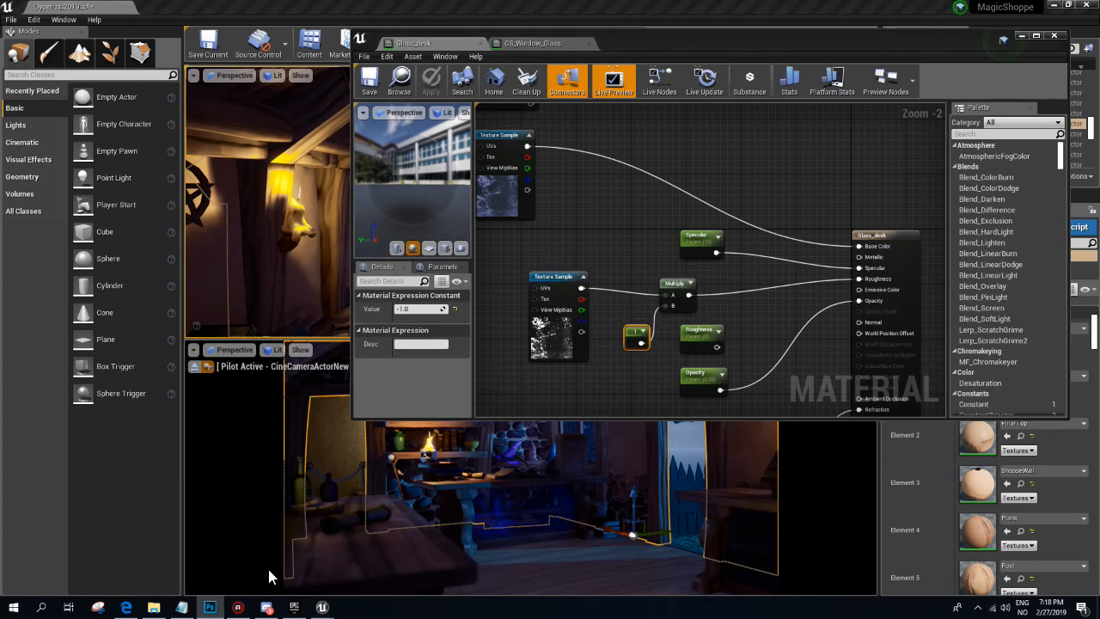
# - Examine the CS_Window_Glass graph, including its Lerp, Fresnel_Function and Blend_Difference nodes
pyautogui.moveTo(651, 266); pyautogui.dragTo(699, 280, button='right')
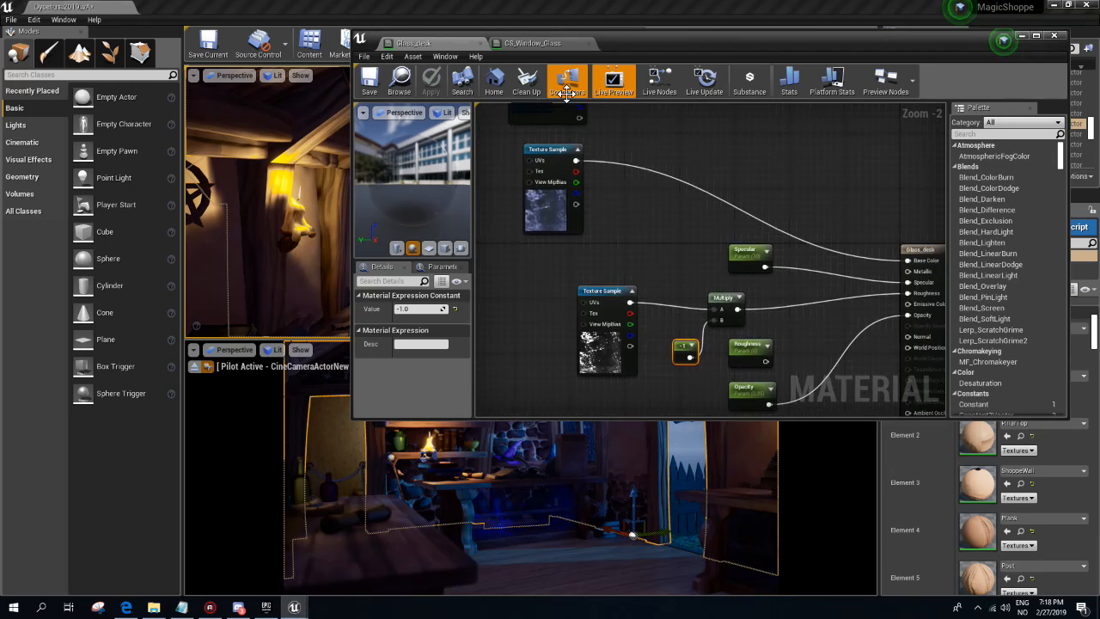
pyautogui.click(533, 48)
pyautogui.moveTo(577, 219); pyautogui.dragTo(761, 255, button='right')
pyautogui.moveTo(651, 283); pyautogui.dragTo(679, 249, button='right')
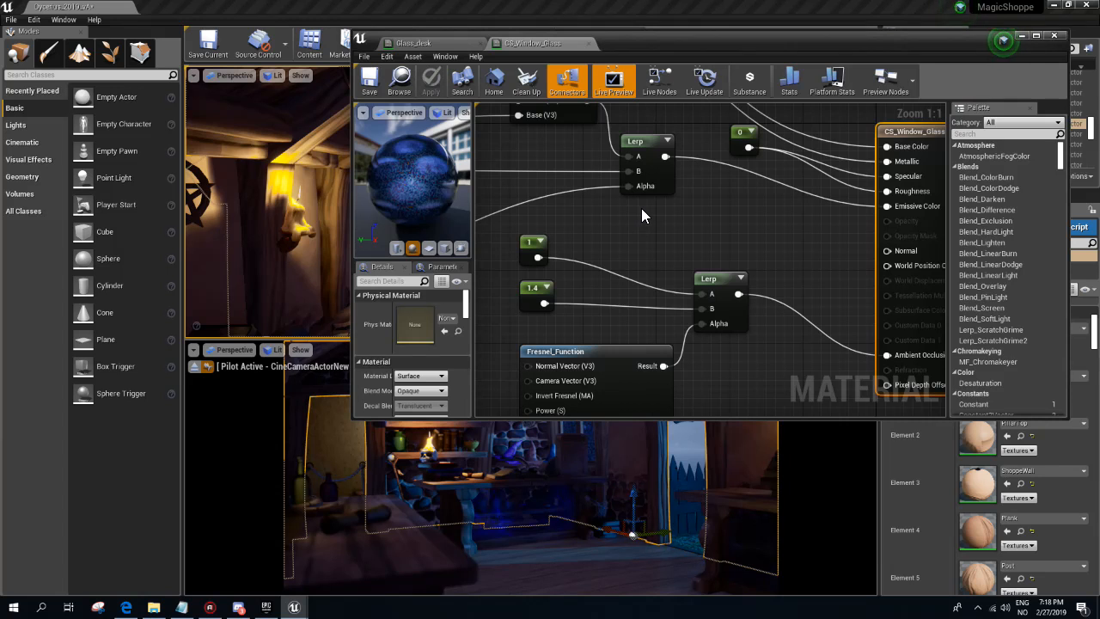
pyautogui.moveTo(641, 208); pyautogui.dragTo(859, 235, button='right')
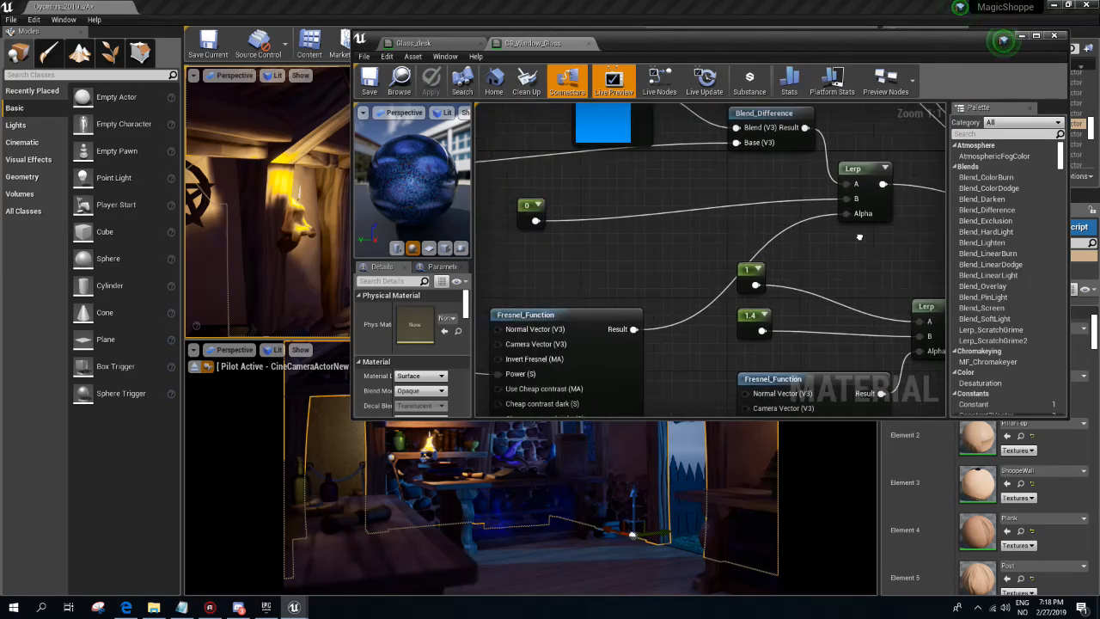
pyautogui.moveTo(598, 247); pyautogui.dragTo(474, 290, button='right')
pyautogui.moveTo(740, 278); pyautogui.dragTo(811, 264, button='right')
pyautogui.moveTo(641, 261); pyautogui.dragTo(749, 281, button='right')
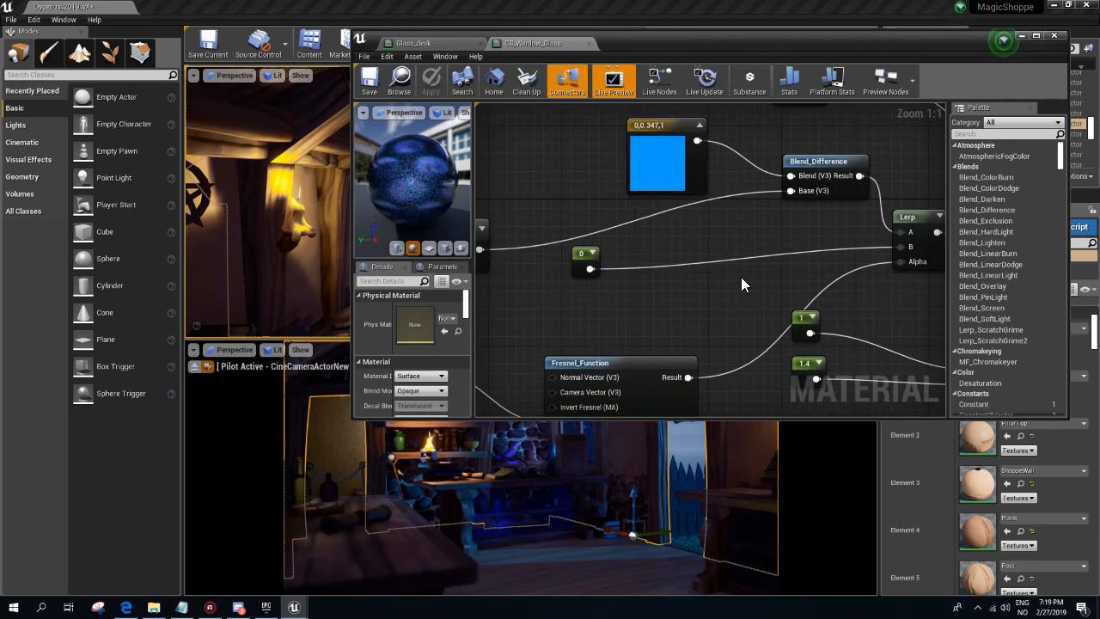
# - Set the constant feeding the Lerp's B input in CS_Window_Glass to 1 and apply the material
pyautogui.click(664, 178)
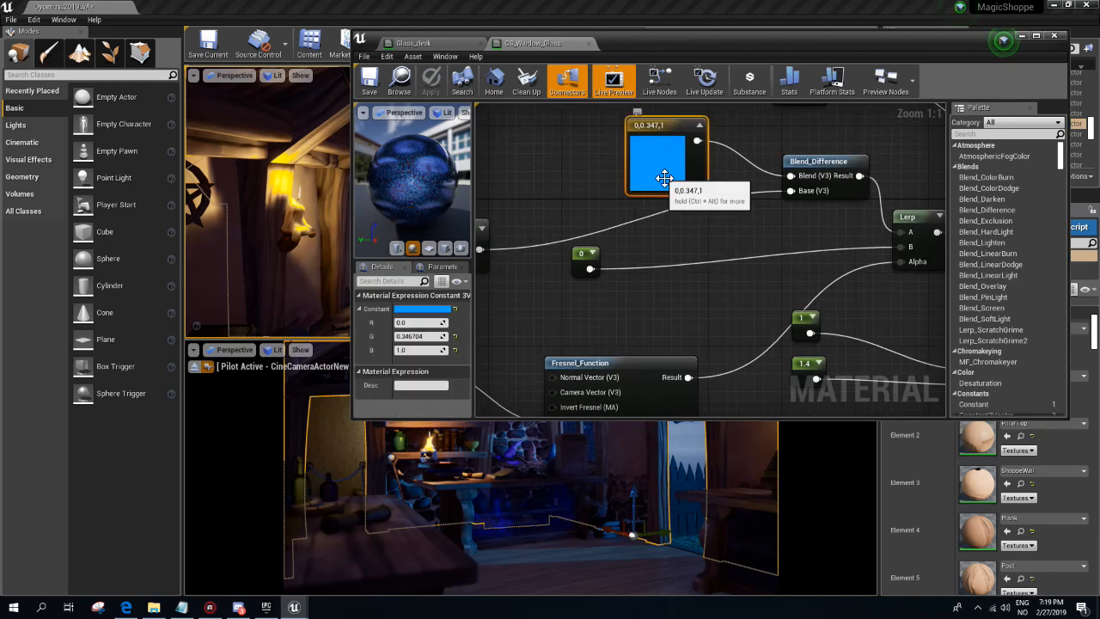
pyautogui.click(584, 256)
pyautogui.click(416, 309)
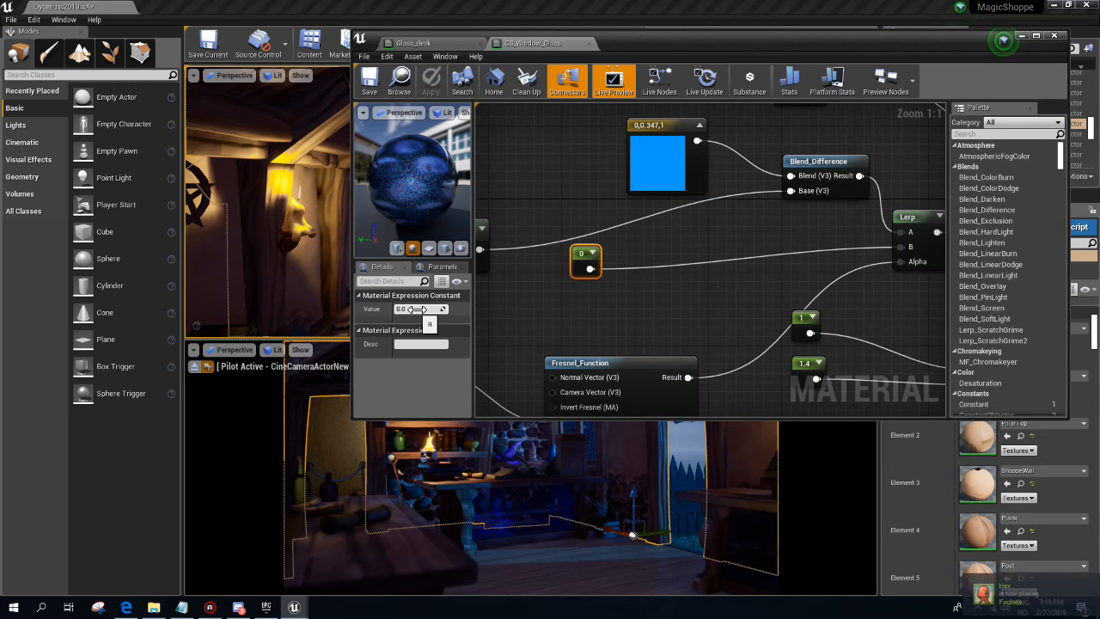
pyautogui.write('1')
pyautogui.press('Return')
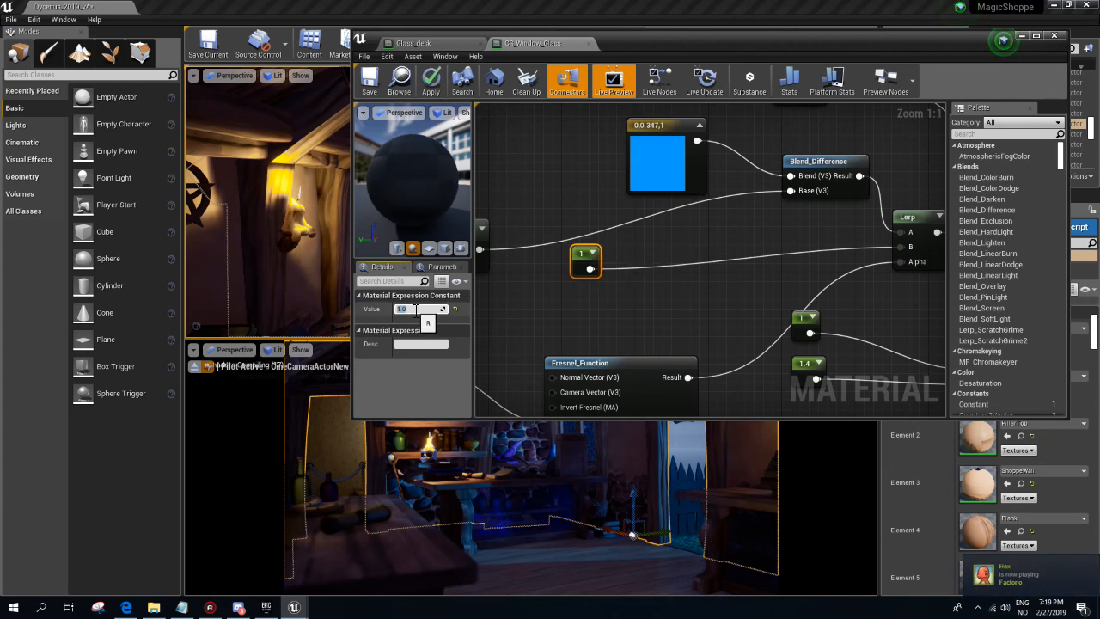
pyautogui.click(431, 83)
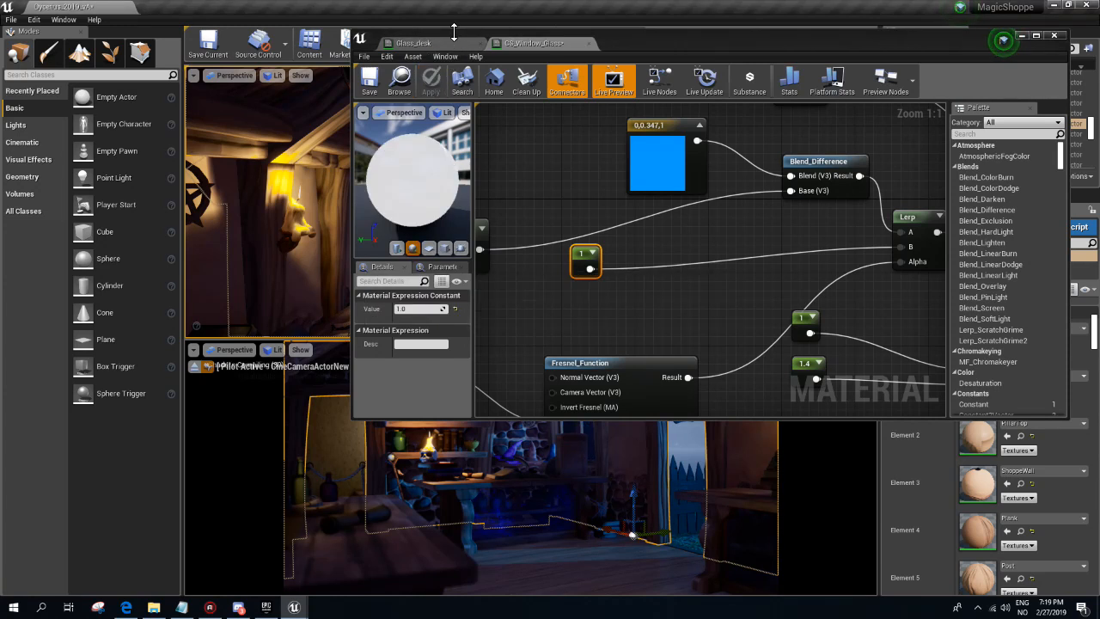
# - Set the Lerp's B constant to 0.1, apply the material, and move the material editor aside to uncover the level
pyautogui.moveTo(697, 38); pyautogui.dragTo(605, 11)
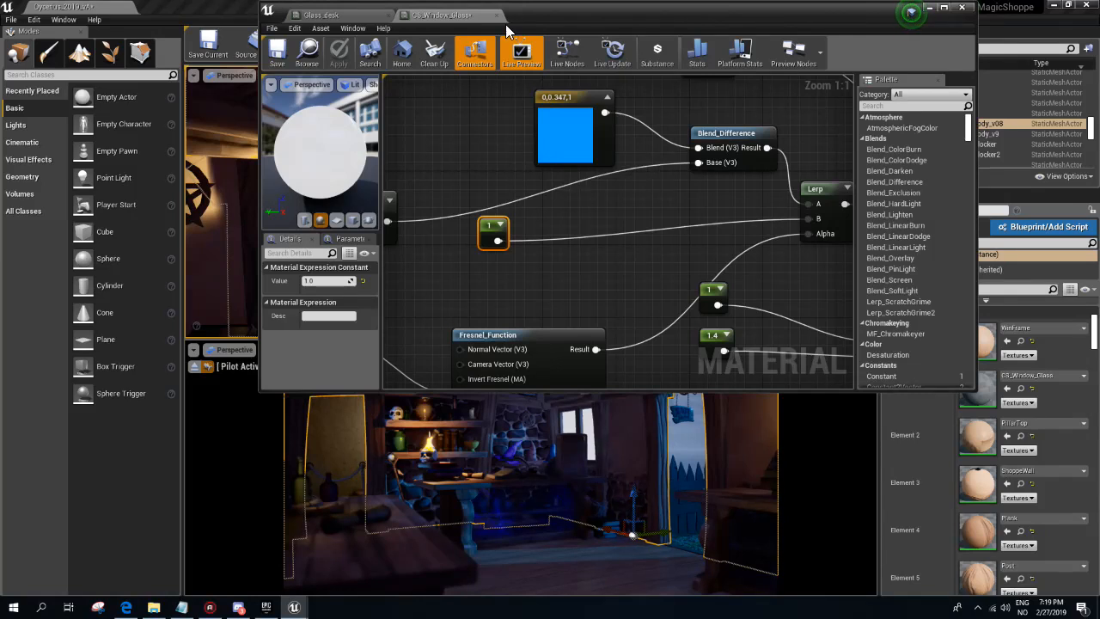
pyautogui.moveTo(541, 12); pyautogui.dragTo(541, 43)
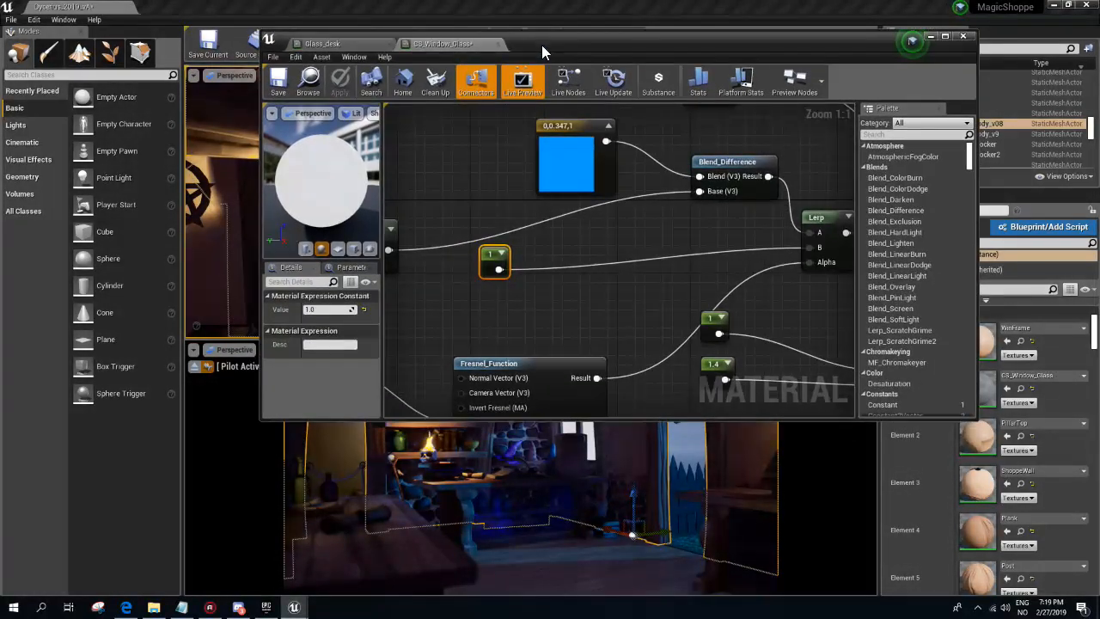
pyautogui.click(325, 309)
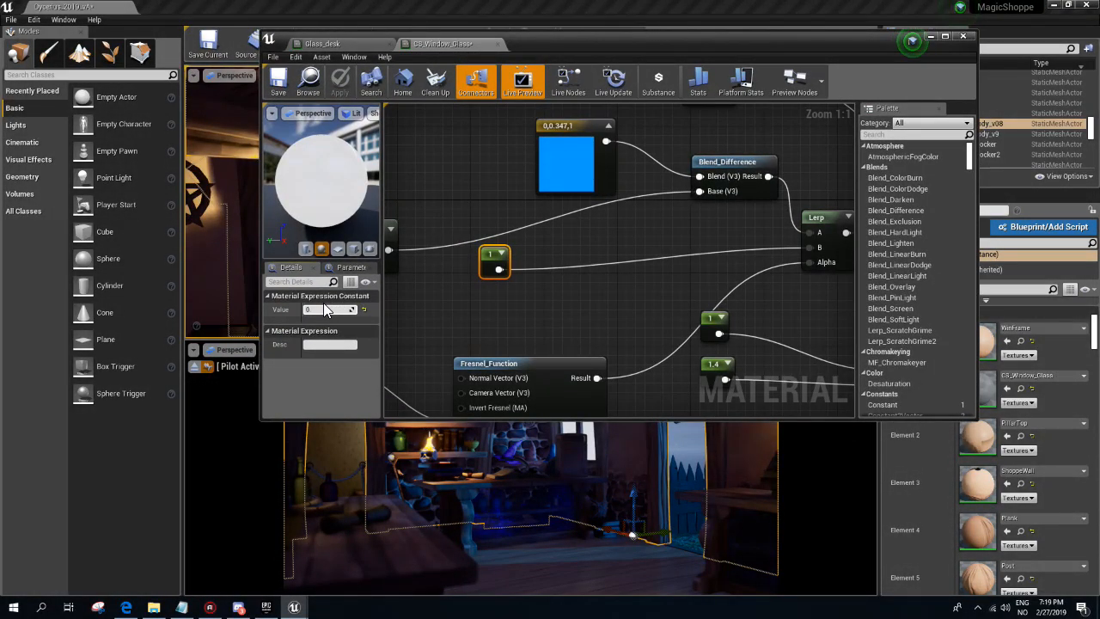
pyautogui.press('Return')
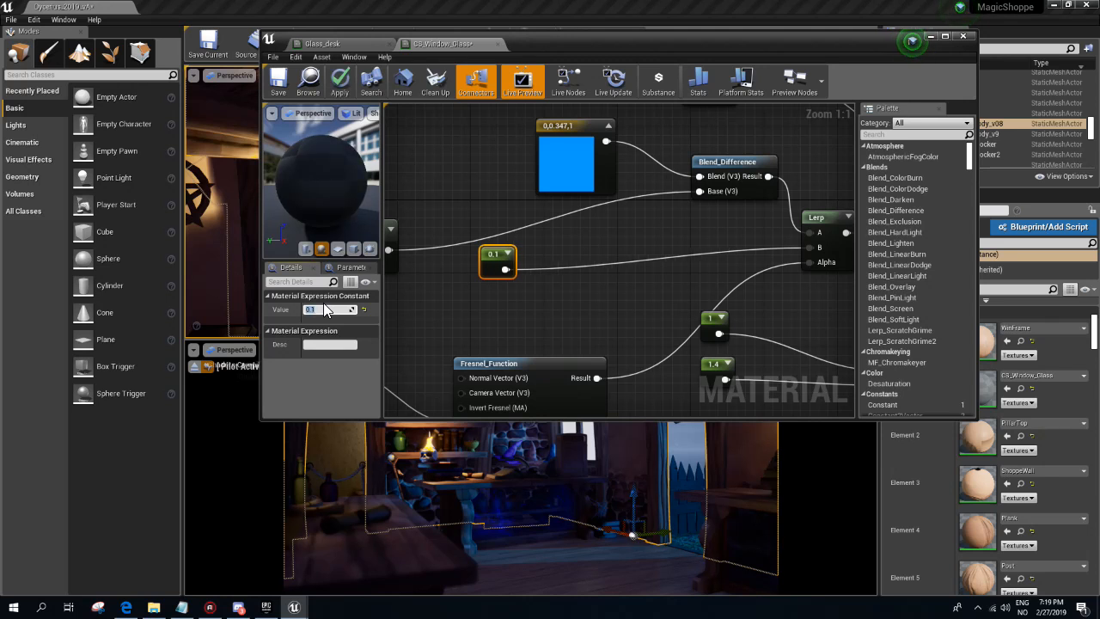
pyautogui.click(339, 84)
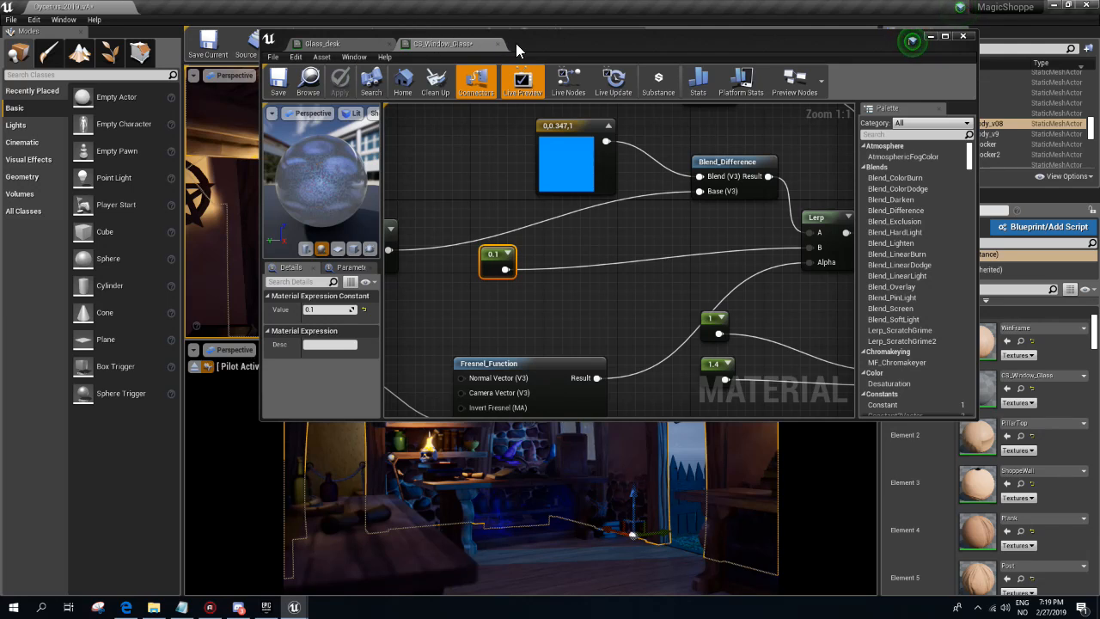
pyautogui.moveTo(570, 45); pyautogui.dragTo(1099, 69)
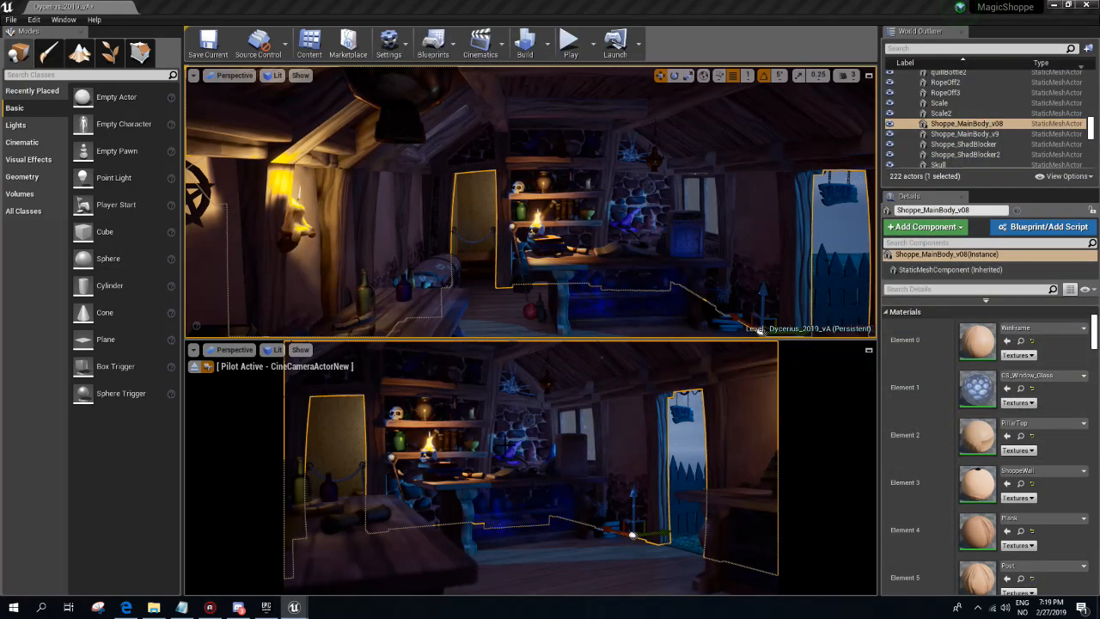
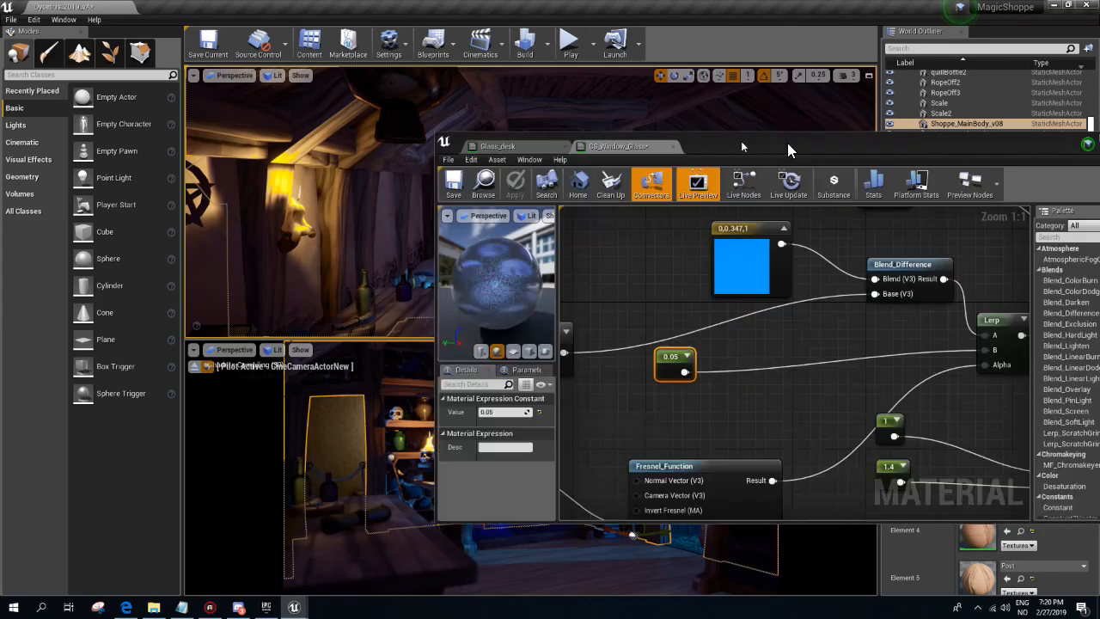
# - Shrink the material editor window and place it above the piloted camera view so the scene stays uncovered
pyautogui.moveTo(787, 144); pyautogui.dragTo(358, 64)
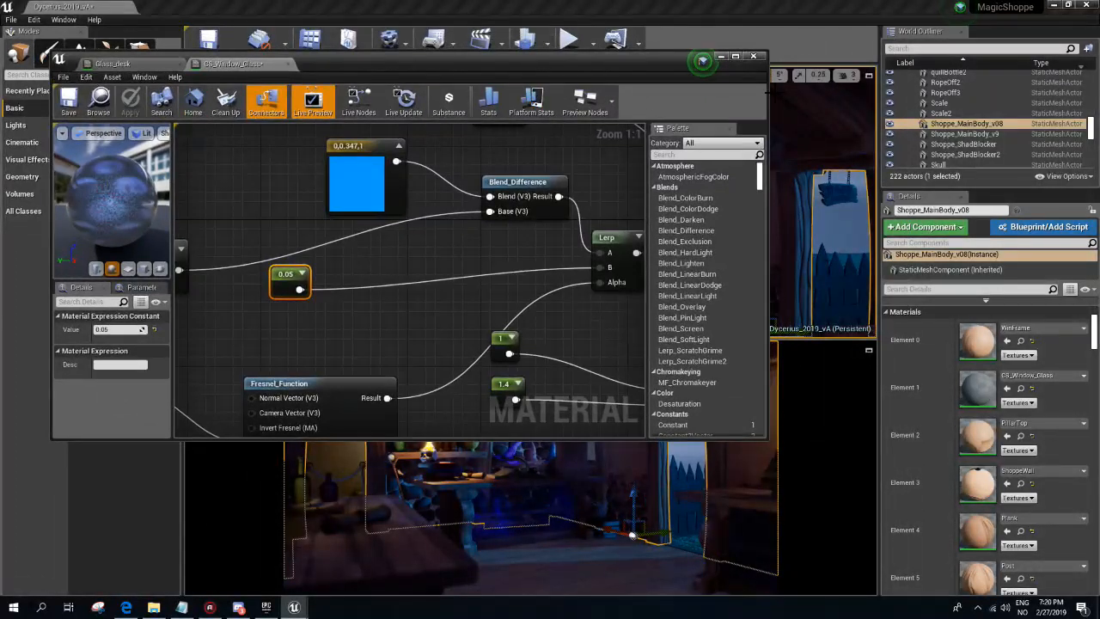
pyautogui.moveTo(765, 87); pyautogui.dragTo(652, 101)
pyautogui.moveTo(613, 436); pyautogui.dragTo(607, 355)
pyautogui.moveTo(343, 67); pyautogui.dragTo(581, 66)
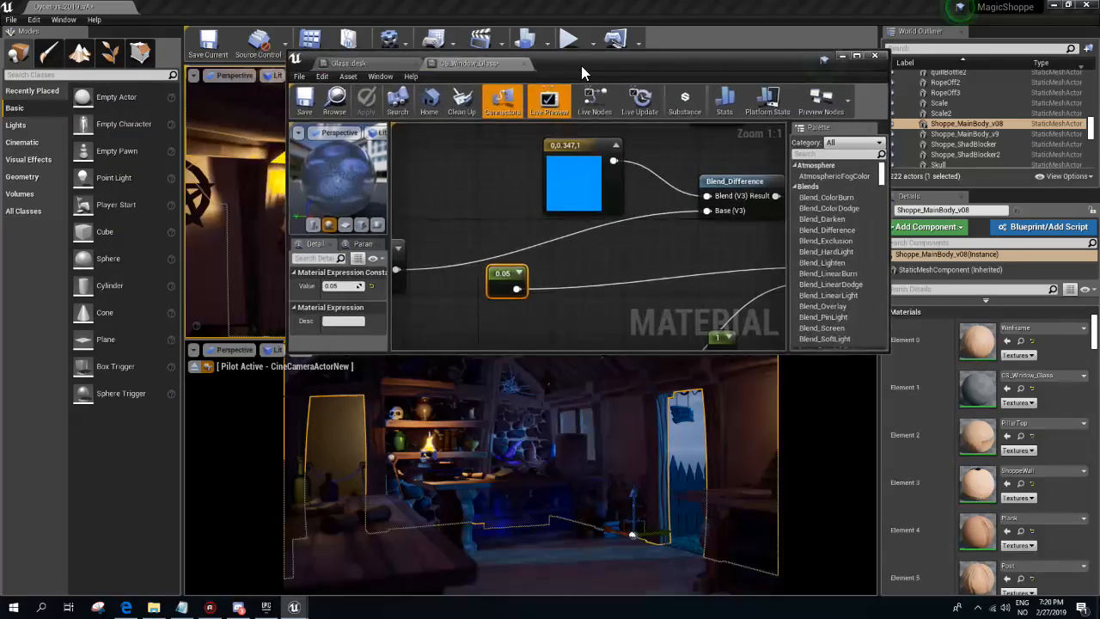
# - Select the constant feeding the Fresnel_Function's Power input, set it to 0.1, and apply the material
pyautogui.moveTo(463, 229); pyautogui.dragTo(648, 145, button='right')
pyautogui.moveTo(629, 262); pyautogui.dragTo(508, 238, button='right')
pyautogui.moveTo(445, 259); pyautogui.dragTo(591, 180, button='right')
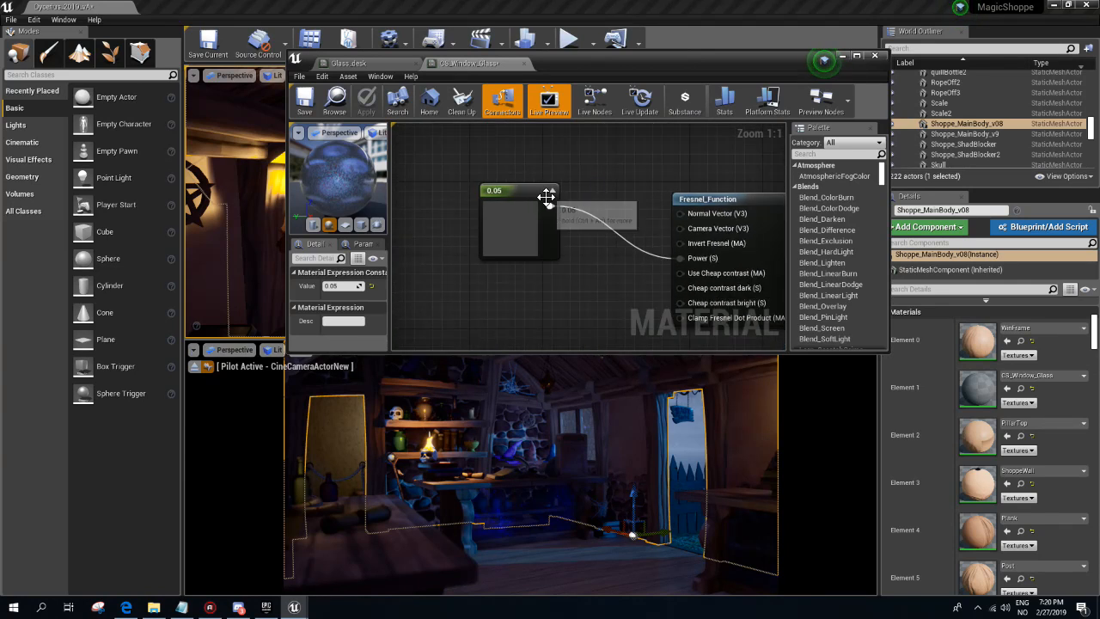
pyautogui.moveTo(613, 170); pyautogui.dragTo(639, 179, button='right')
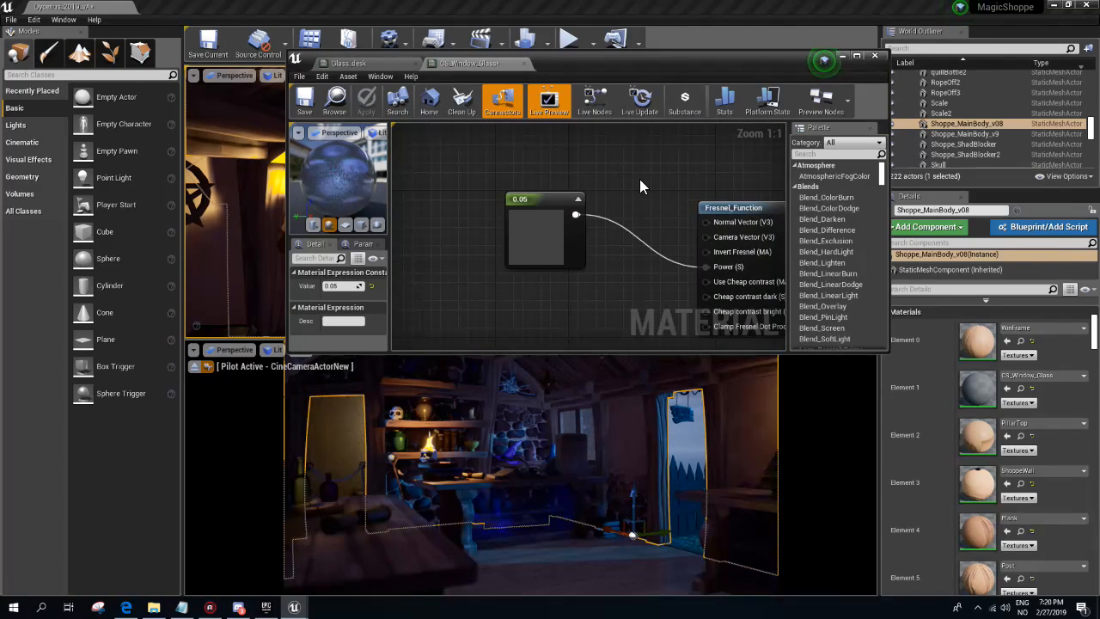
pyautogui.click(533, 204)
pyautogui.click(337, 285)
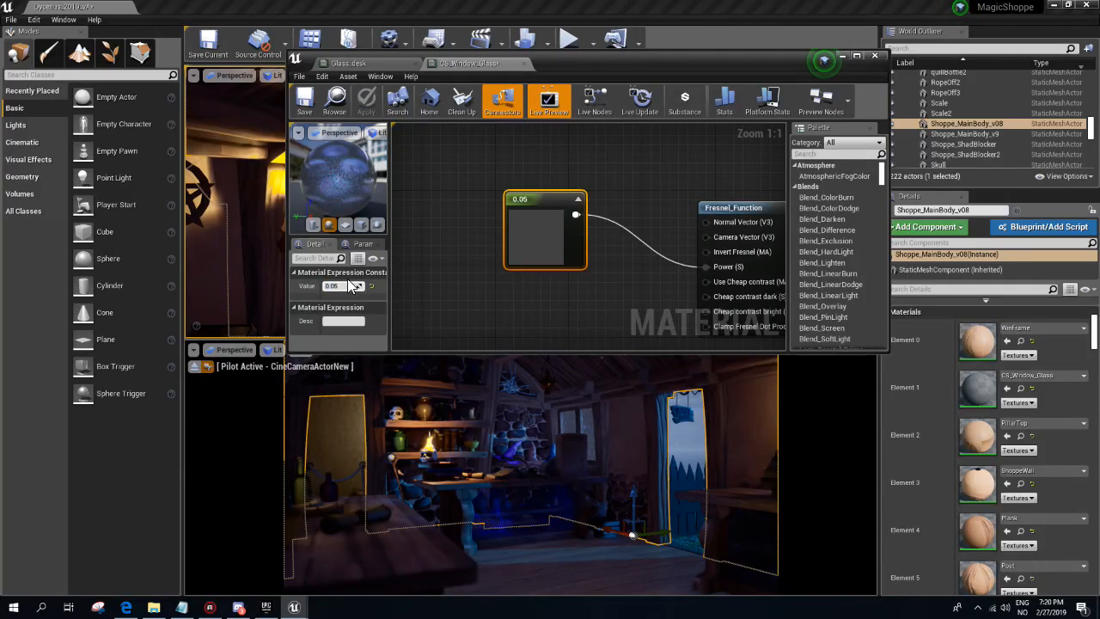
pyautogui.moveTo(551, 161); pyautogui.dragTo(512, 332, button='right')
pyautogui.moveTo(467, 301); pyautogui.dragTo(457, 160, button='right')
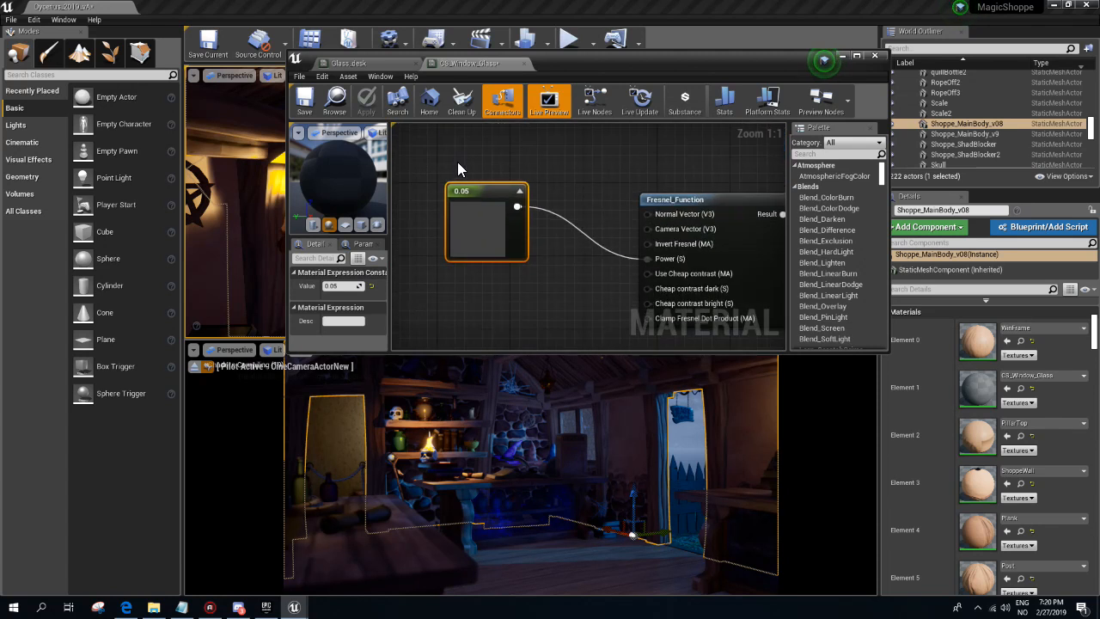
pyautogui.click(342, 287)
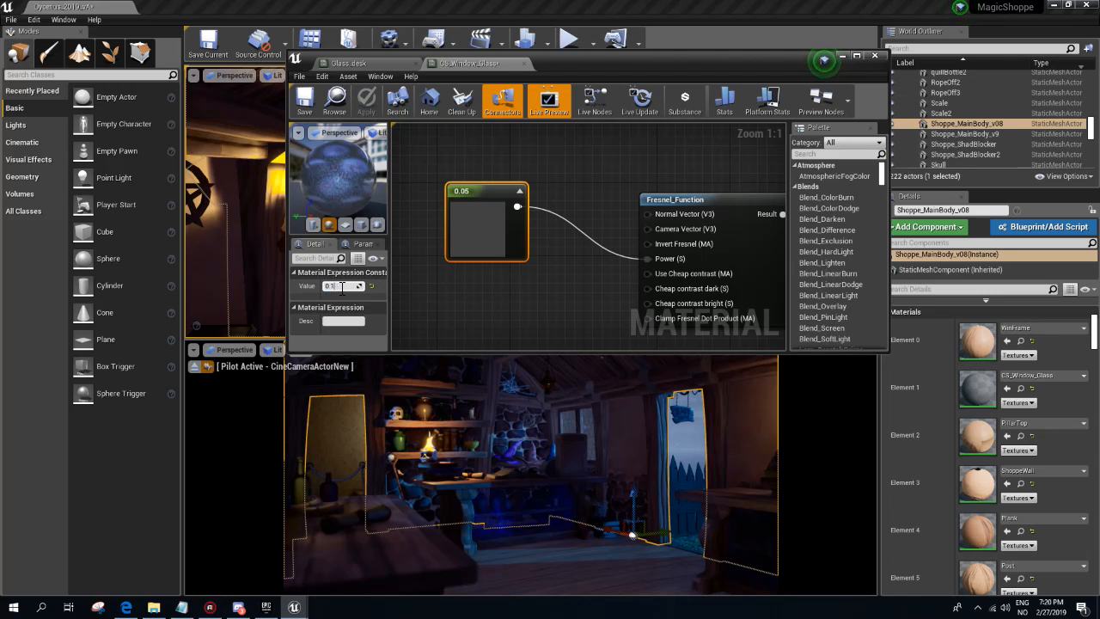
pyautogui.press('Return')
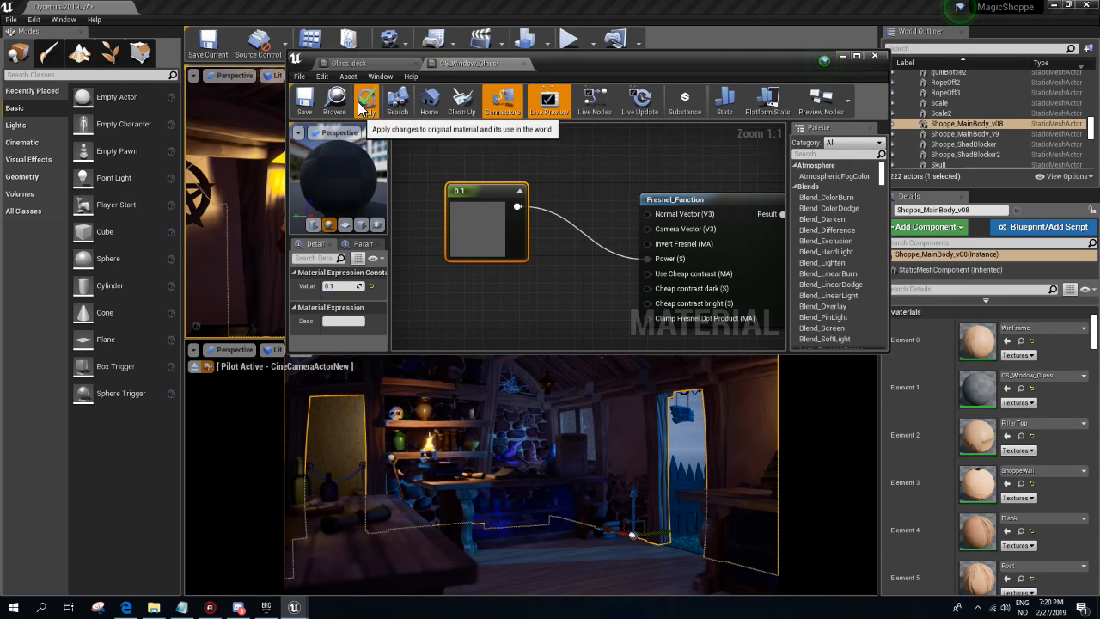
pyautogui.click(361, 106)
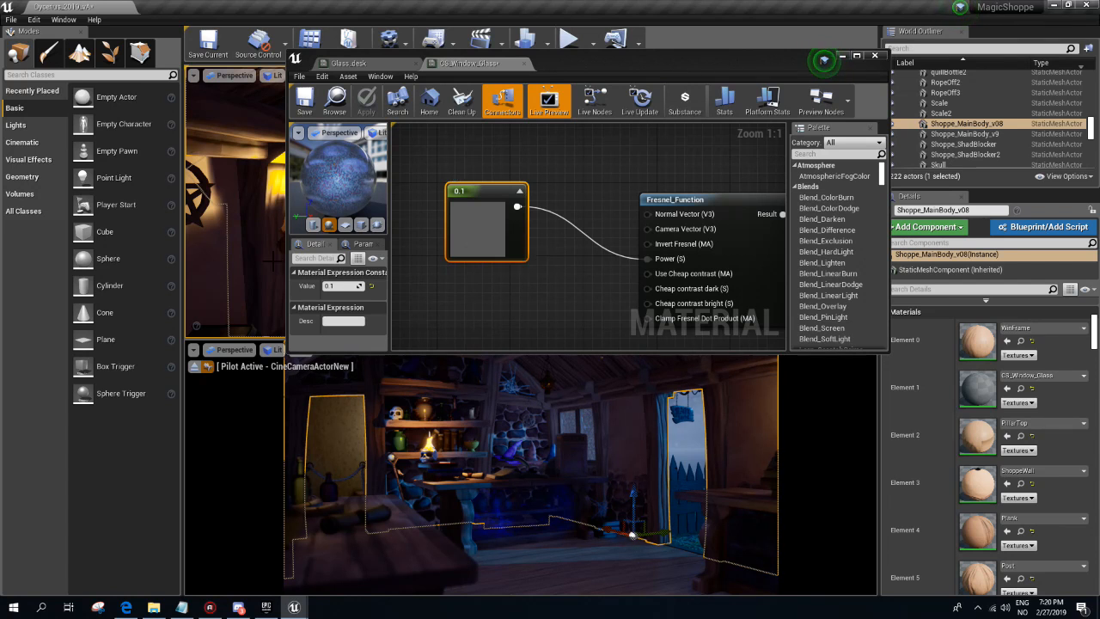
# - Turn the perspective view towards the shop windows, set the Fresnel_Function's Power constant to 1, and apply the material
pyautogui.moveTo(214, 210); pyautogui.dragTo(262, 203, button='right')
pyautogui.click(340, 285)
pyautogui.write('1')
pyautogui.press('Return')
pyautogui.click(368, 102)
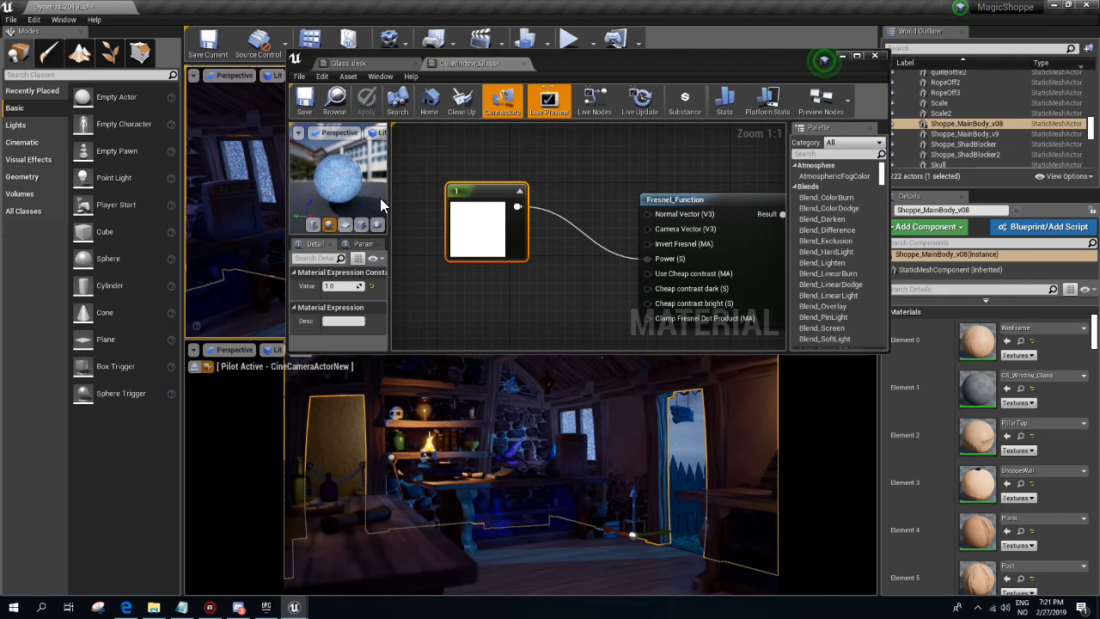
# - Widen the material's preview and details area, set the Fresnel_Function's Power constant to 0.5, and apply the material
pyautogui.moveTo(390, 223); pyautogui.dragTo(450, 224)
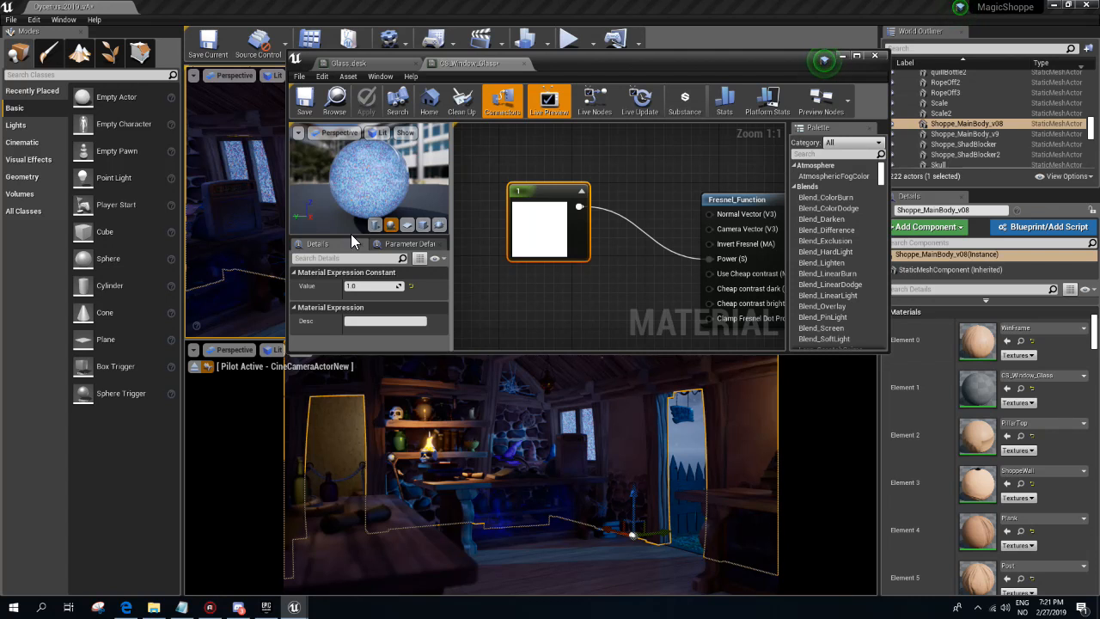
pyautogui.click(373, 286)
pyautogui.write('0')
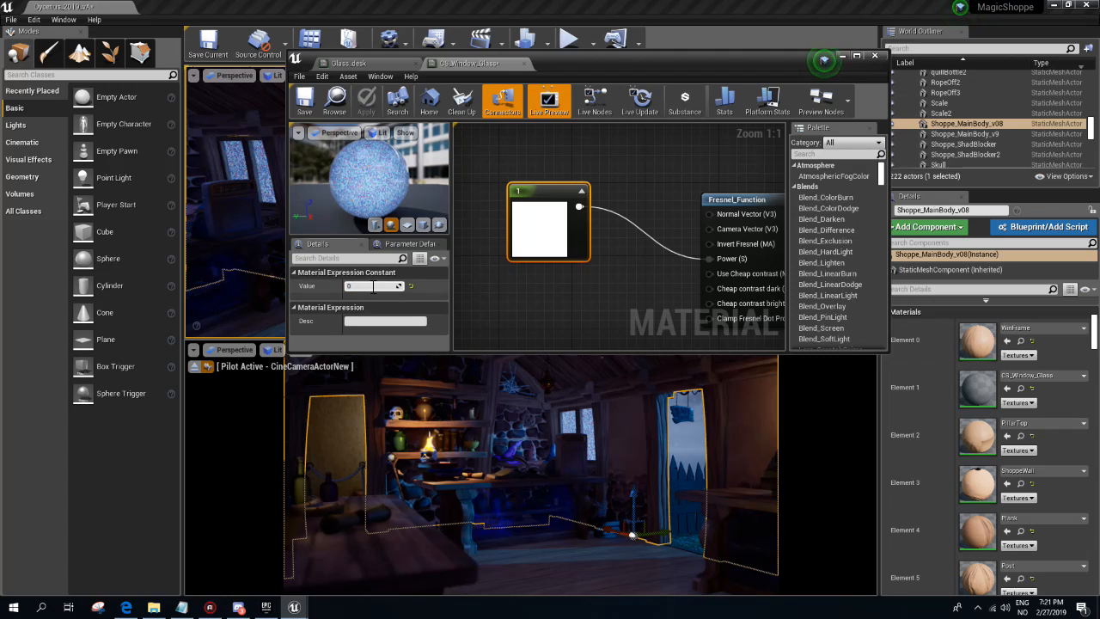
pyautogui.write('.5')
pyautogui.press('Return')
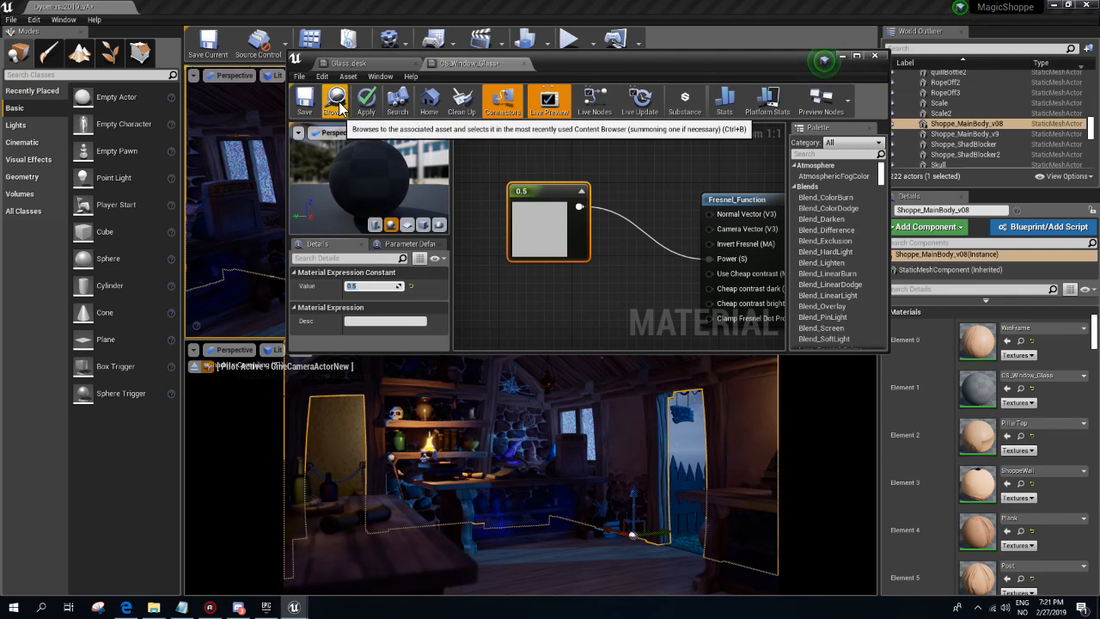
pyautogui.click(374, 103)
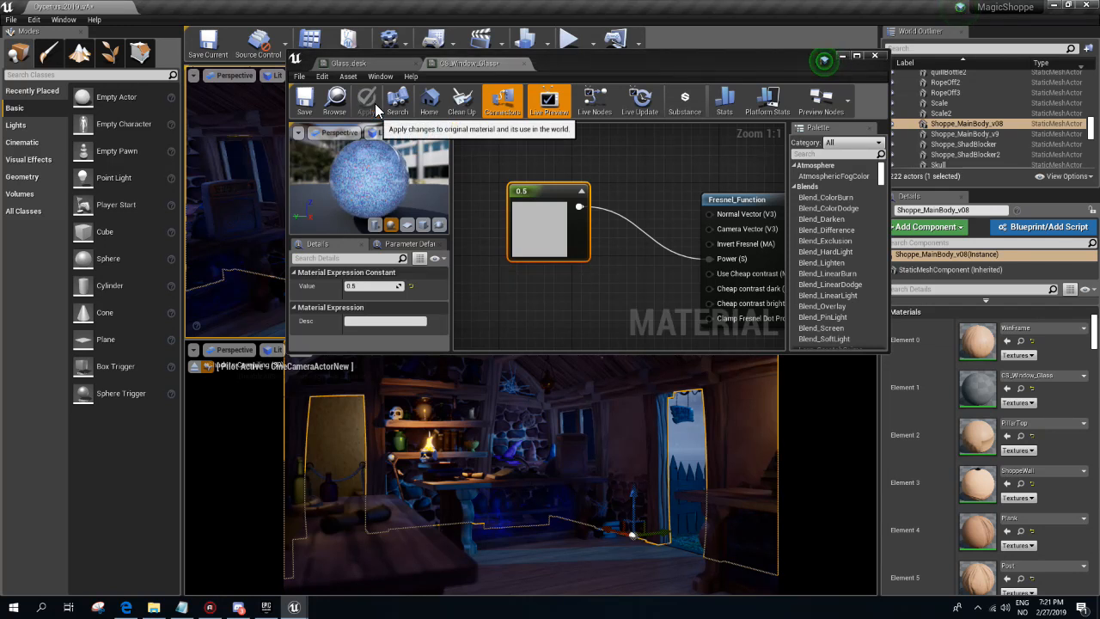
pyautogui.moveTo(671, 163); pyautogui.dragTo(570, 331, button='right')
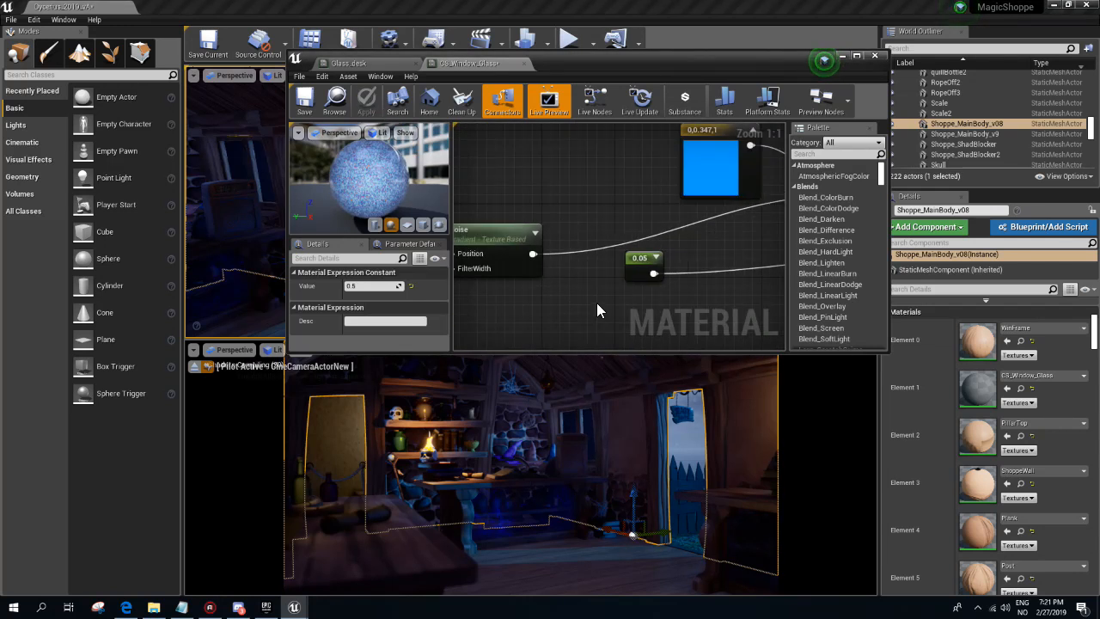
pyautogui.moveTo(618, 269); pyautogui.dragTo(526, 244, button='right')
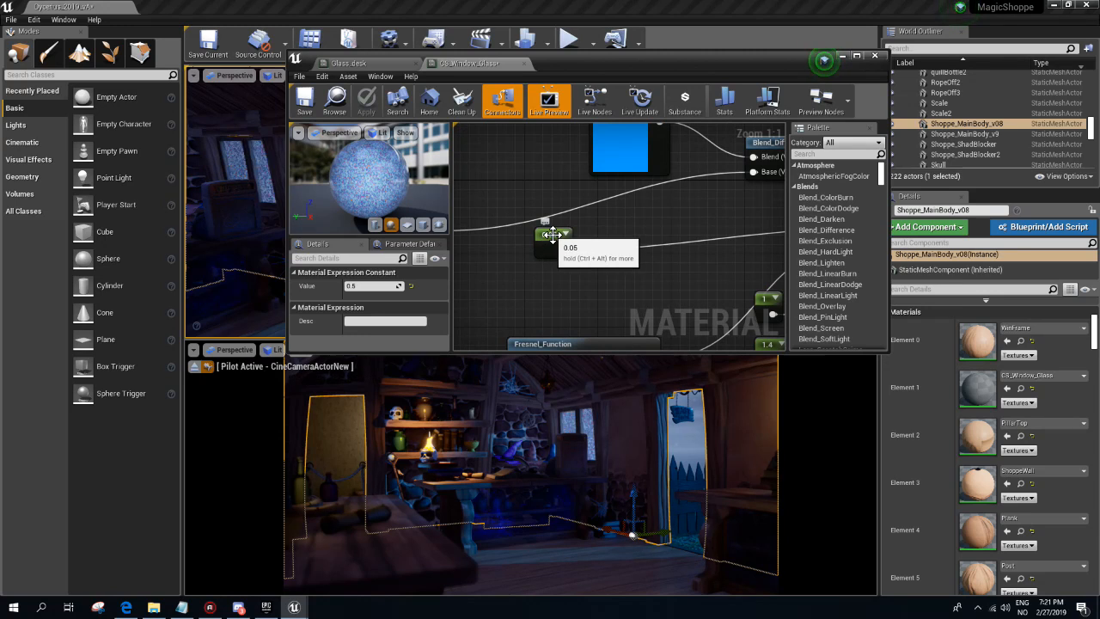
pyautogui.moveTo(532, 253); pyautogui.dragTo(707, 201, button='right')
pyautogui.moveTo(629, 243); pyautogui.dragTo(617, 179, button='right')
# - Disable the f.lux screen colour adjustment until sunrise
pyautogui.click(974, 611)
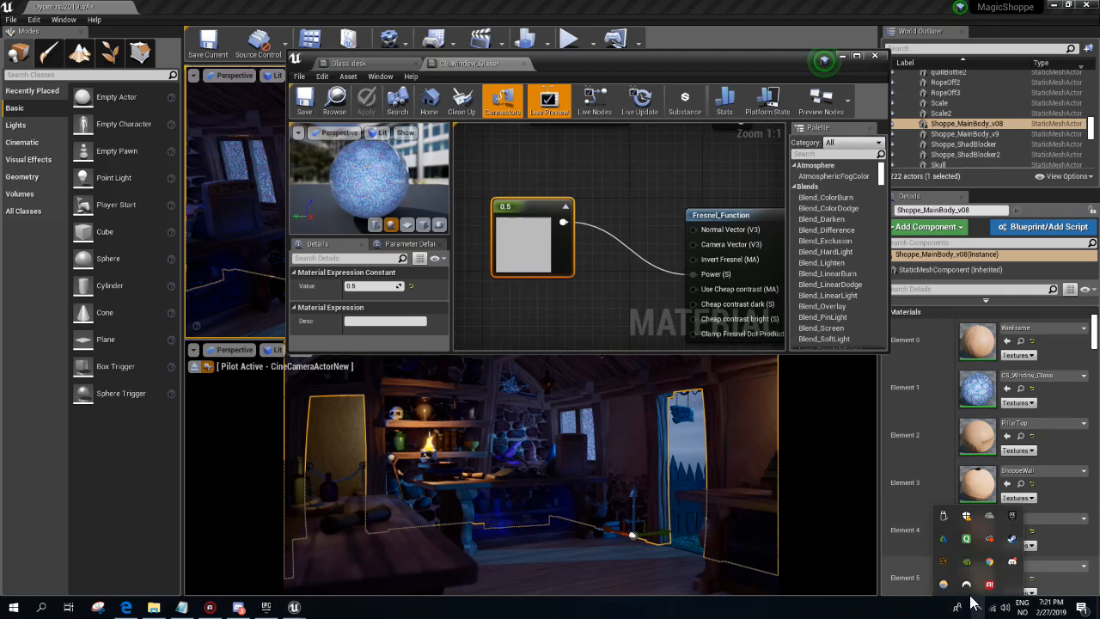
pyautogui.rightClick(989, 539)
pyautogui.moveTo(892, 562)
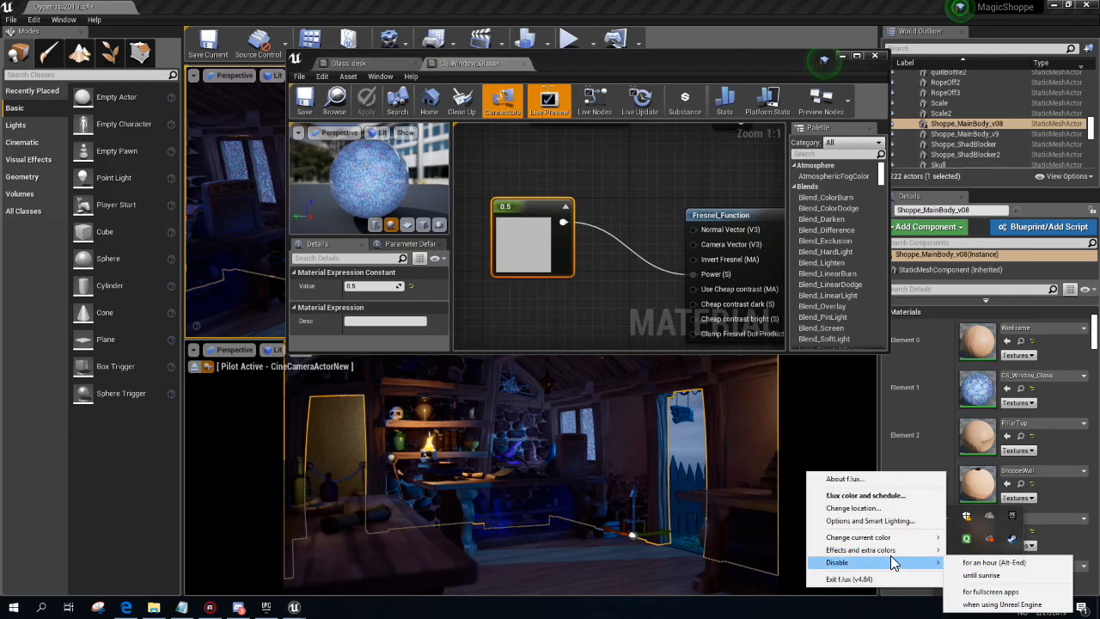
pyautogui.click(981, 574)
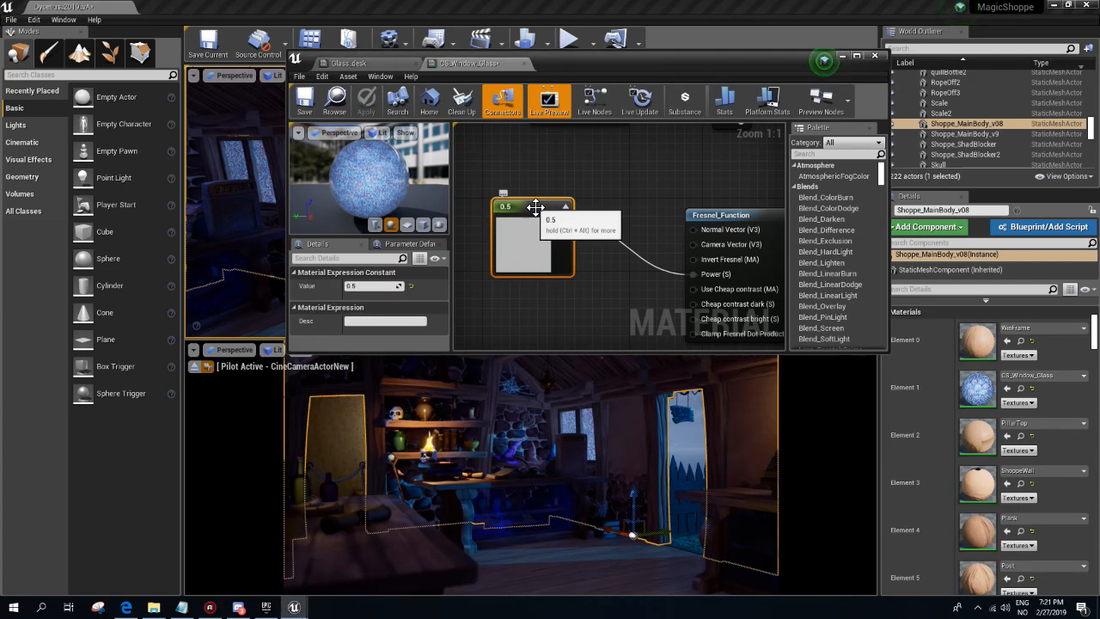
# - Try 0.1 as the Fresnel_Function's Power constant, replace it with 0.3, and apply the material
pyautogui.click(381, 286)
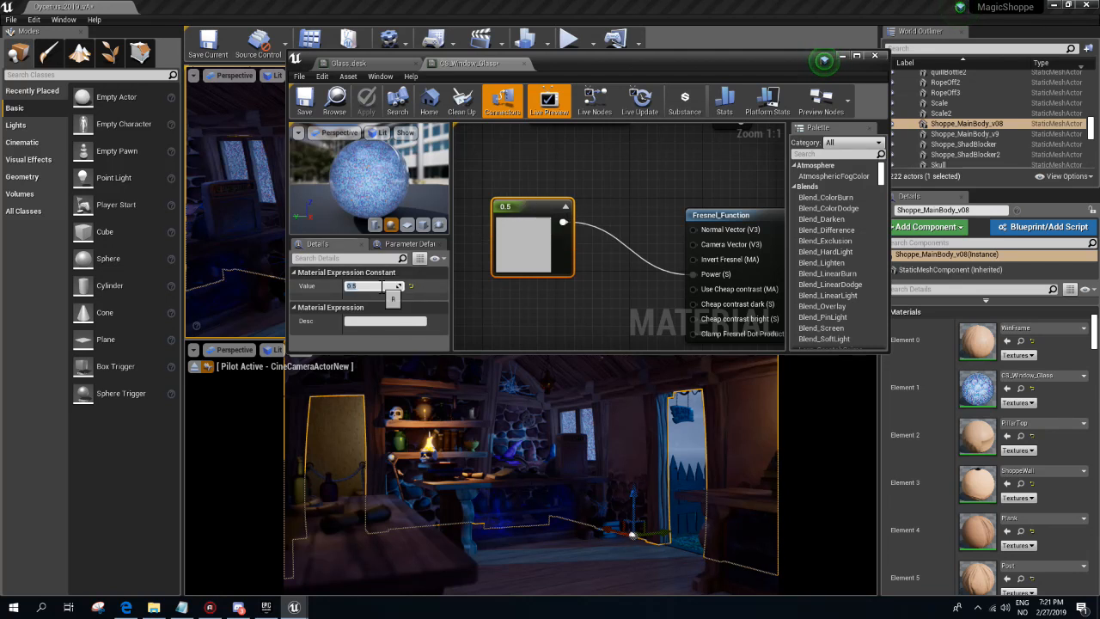
pyautogui.write('0.1')
pyautogui.press('Return')
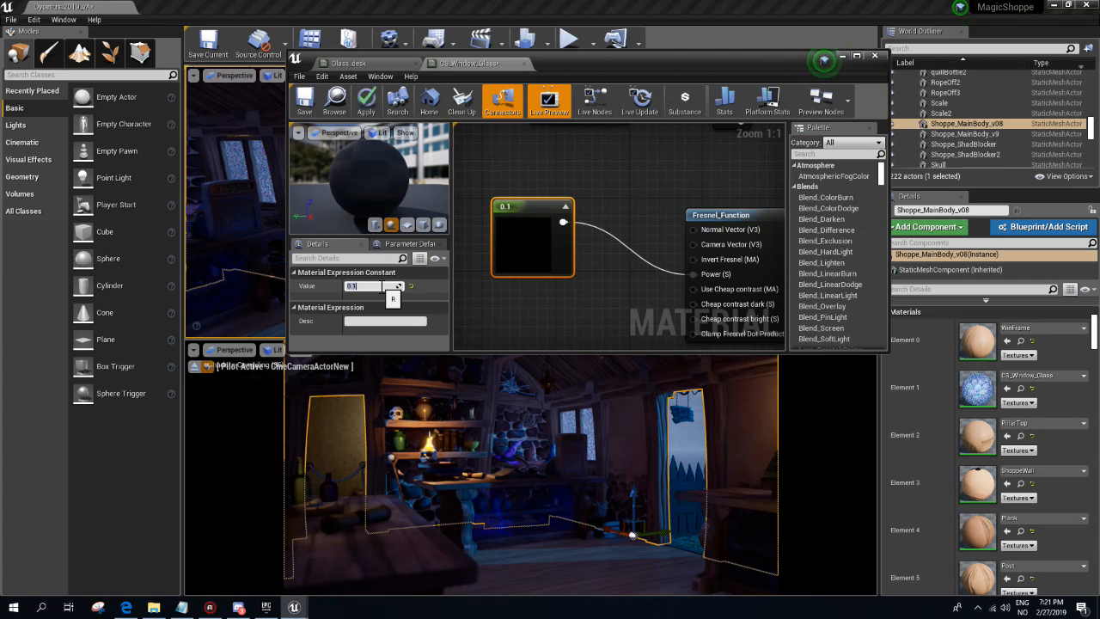
pyautogui.write('0')
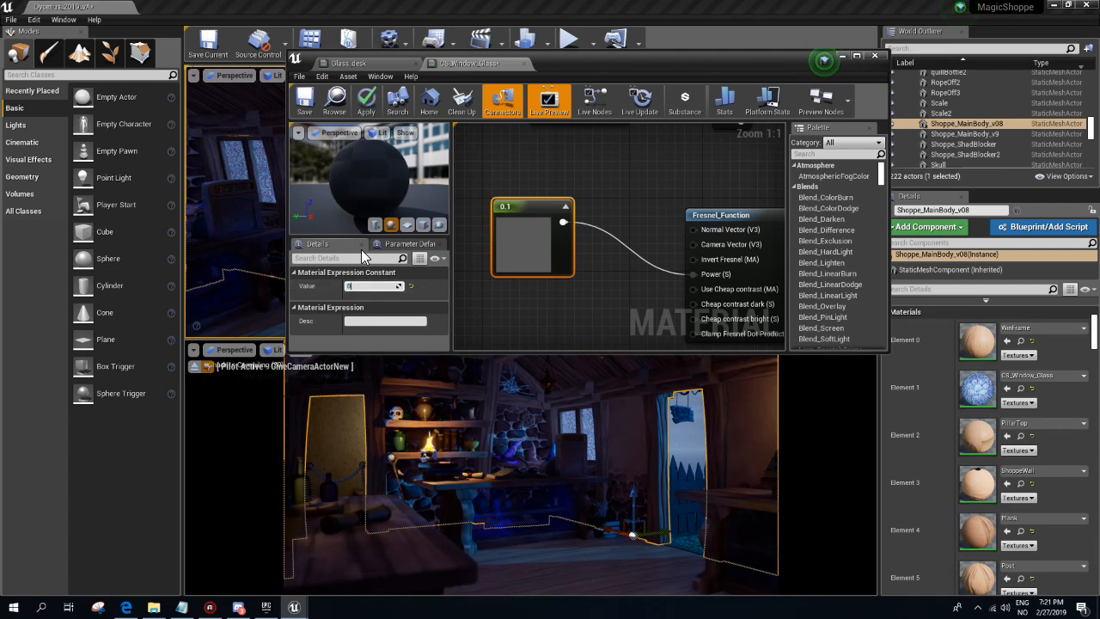
pyautogui.press('Return')
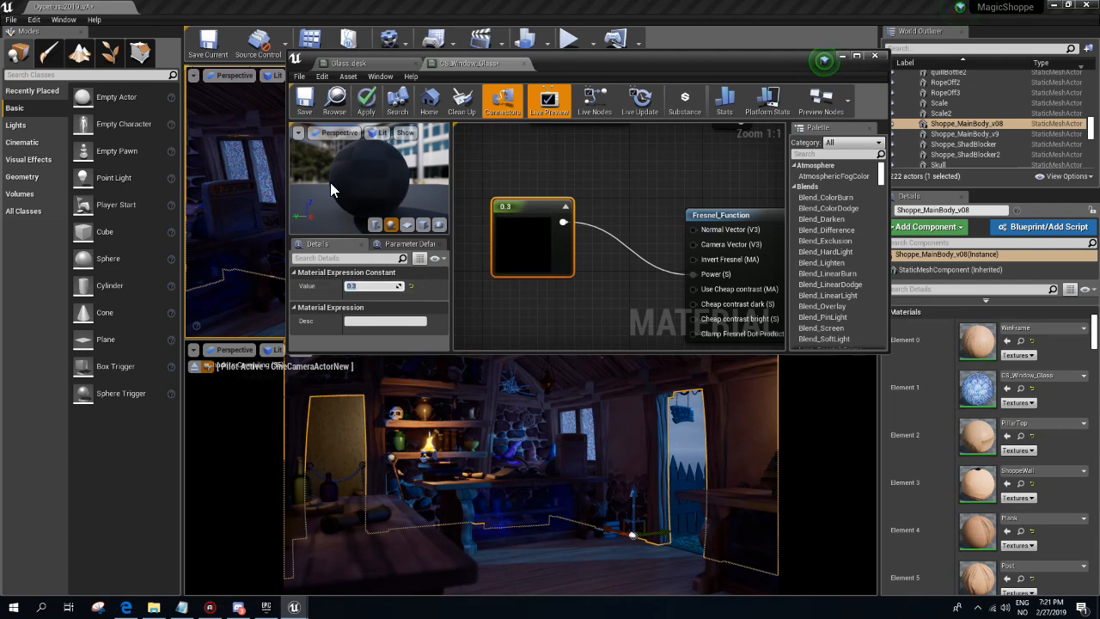
pyautogui.click(366, 103)
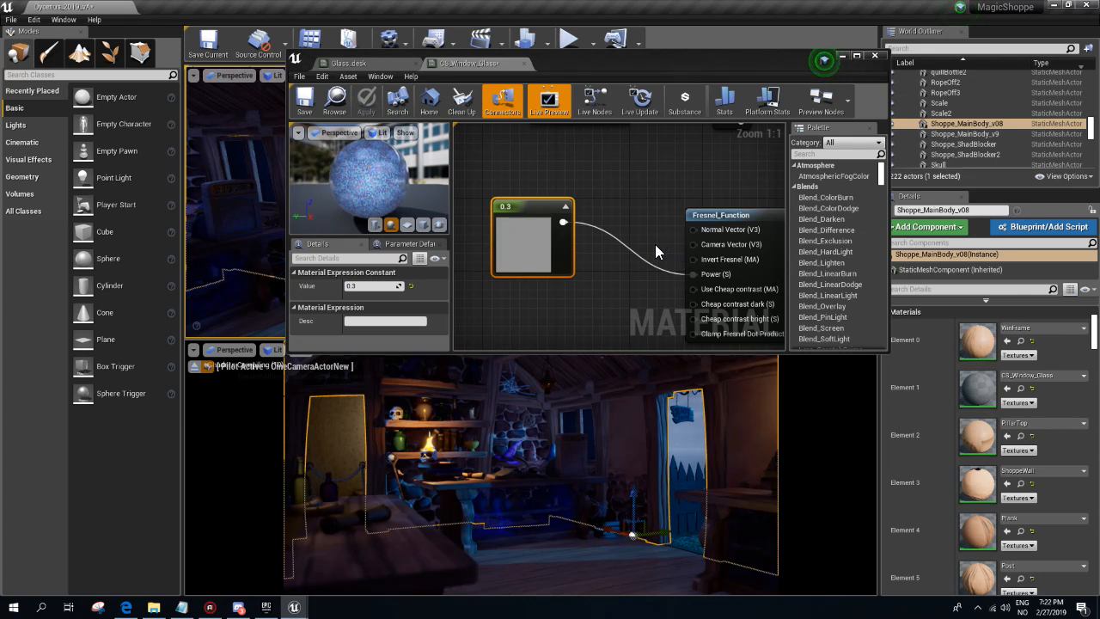
# - Change the blue colour constant feeding Blend_Difference to 0, 0.611, 1 and apply the material
pyautogui.moveTo(662, 155); pyautogui.dragTo(487, 295, button='right')
pyautogui.moveTo(621, 239); pyautogui.dragTo(748, 243, button='right')
pyautogui.moveTo(665, 235); pyautogui.dragTo(625, 247, button='right')
pyautogui.moveTo(738, 250); pyautogui.dragTo(612, 192, button='right')
pyautogui.click(612, 192)
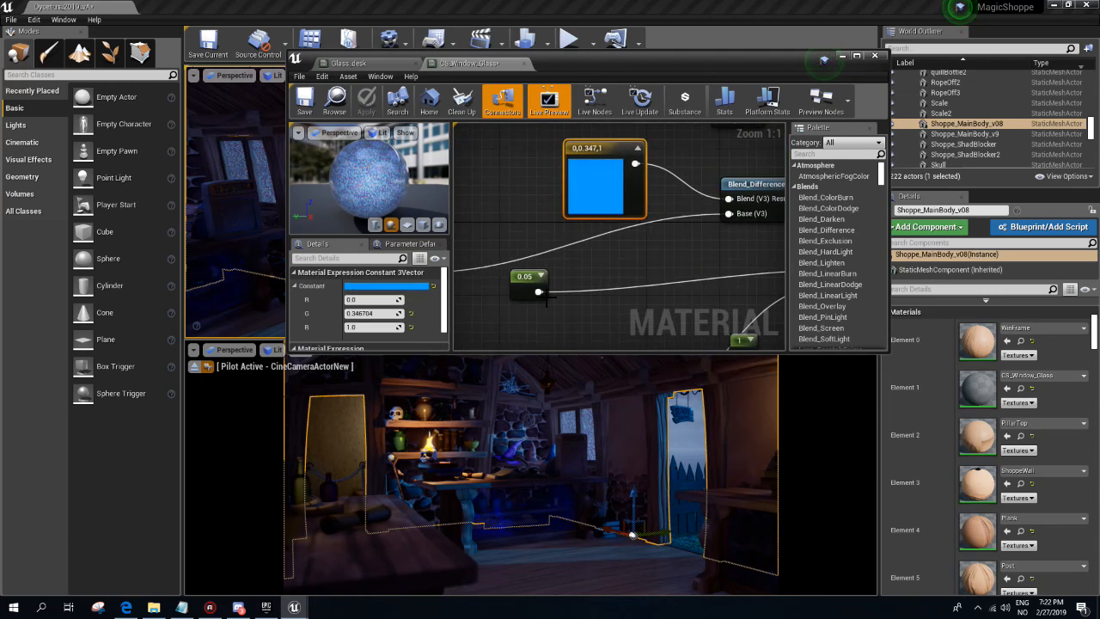
pyautogui.click(398, 283)
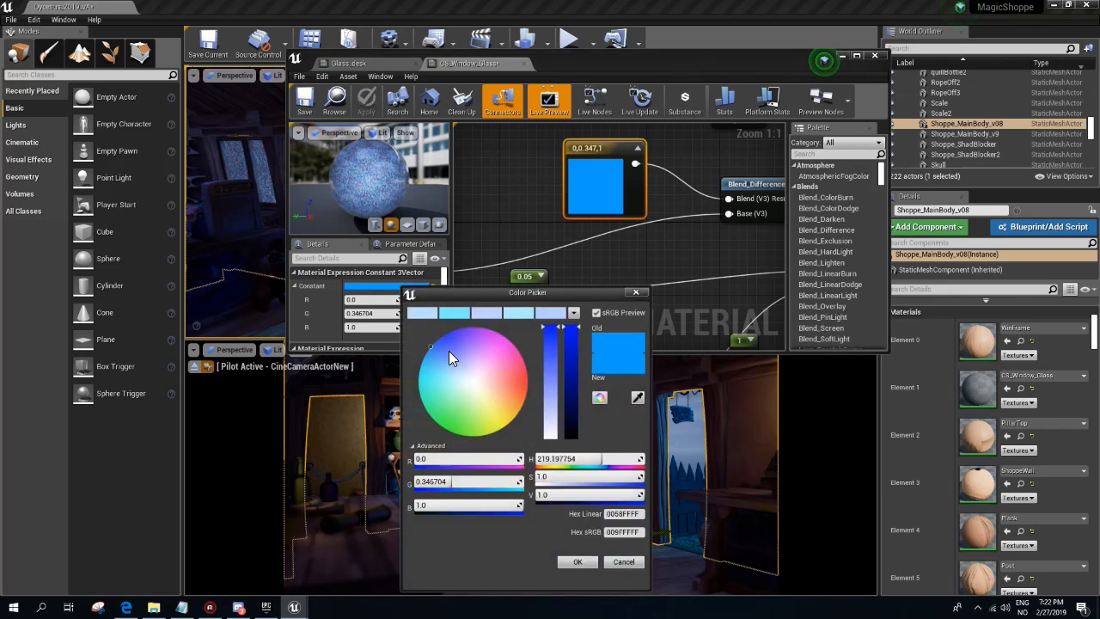
pyautogui.moveTo(425, 352); pyautogui.dragTo(417, 357)
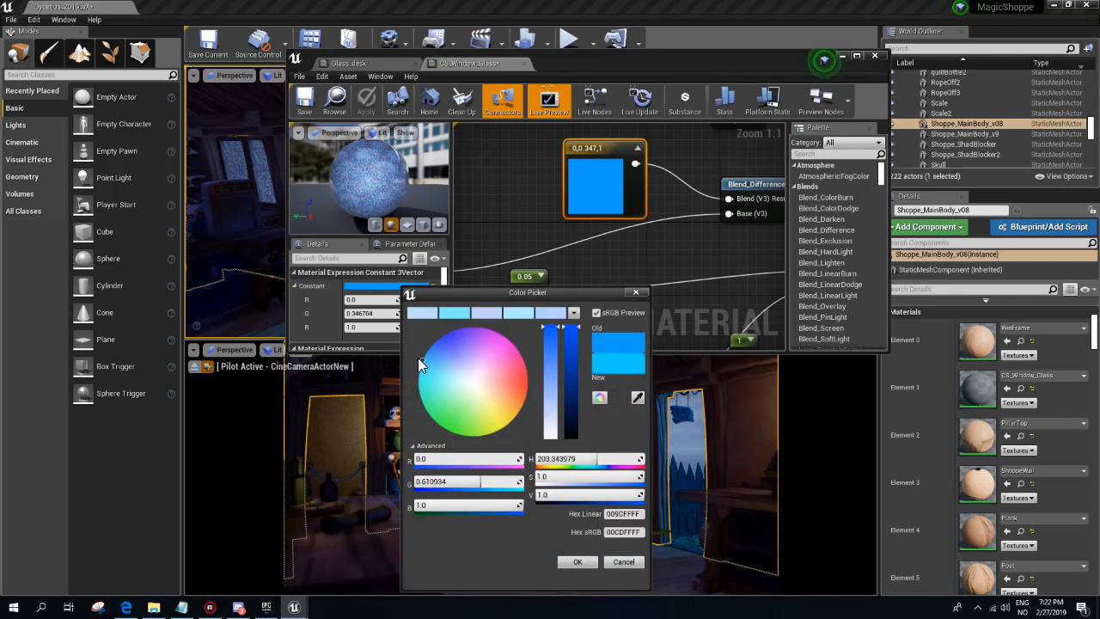
pyautogui.click(576, 562)
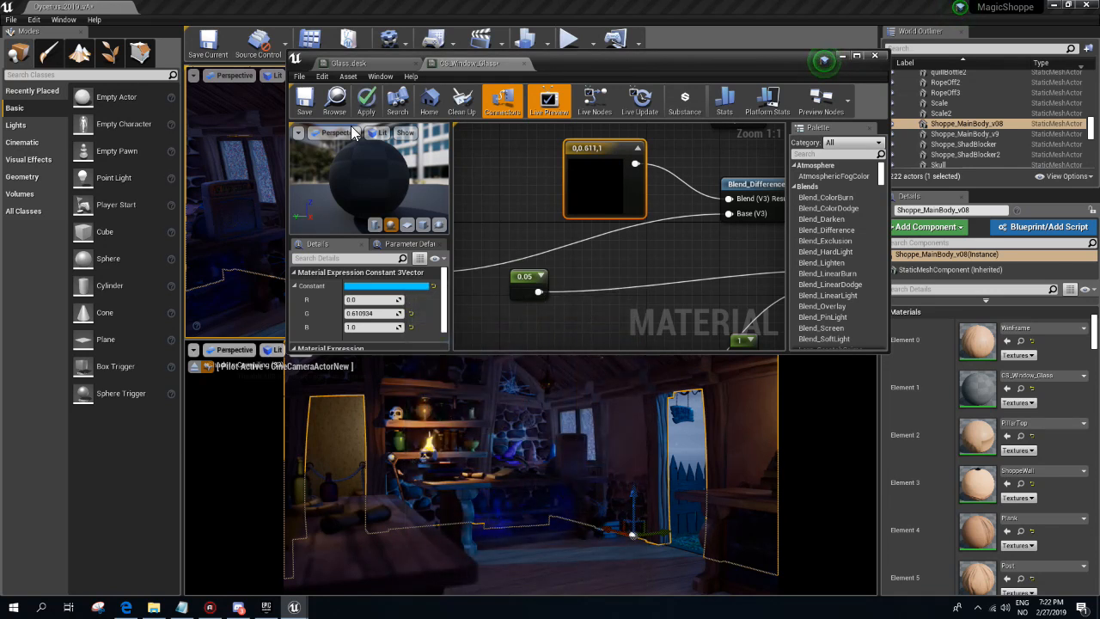
pyautogui.click(364, 105)
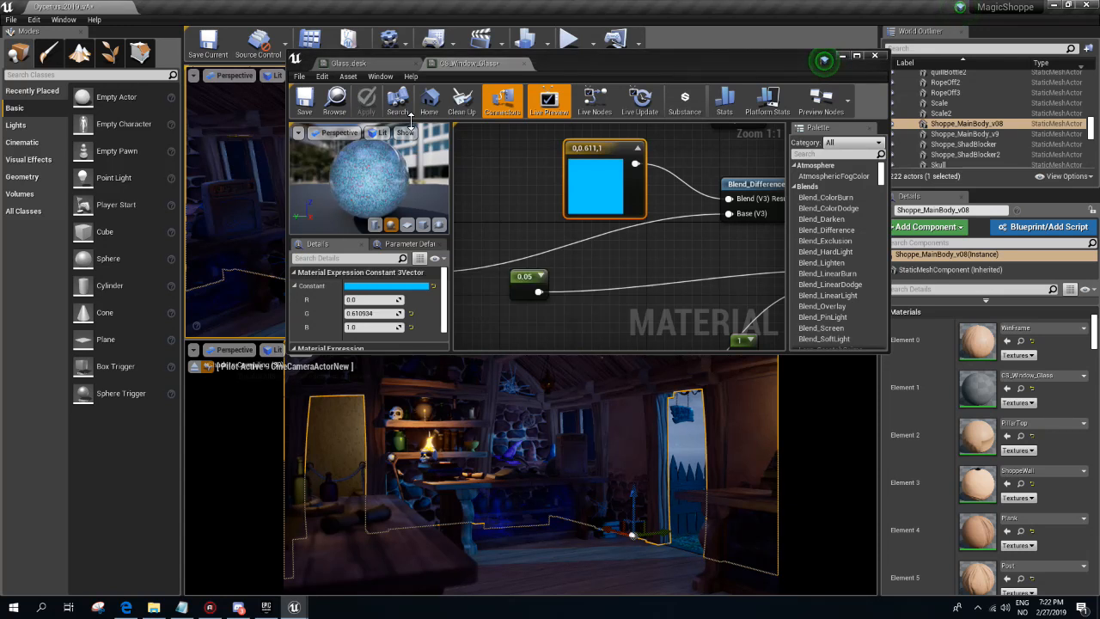
# - Filter the level's actors by "direct", select DirectionalLight and copy its light colour's sRGB hex value
pyautogui.click(959, 54)
pyautogui.write('direct')
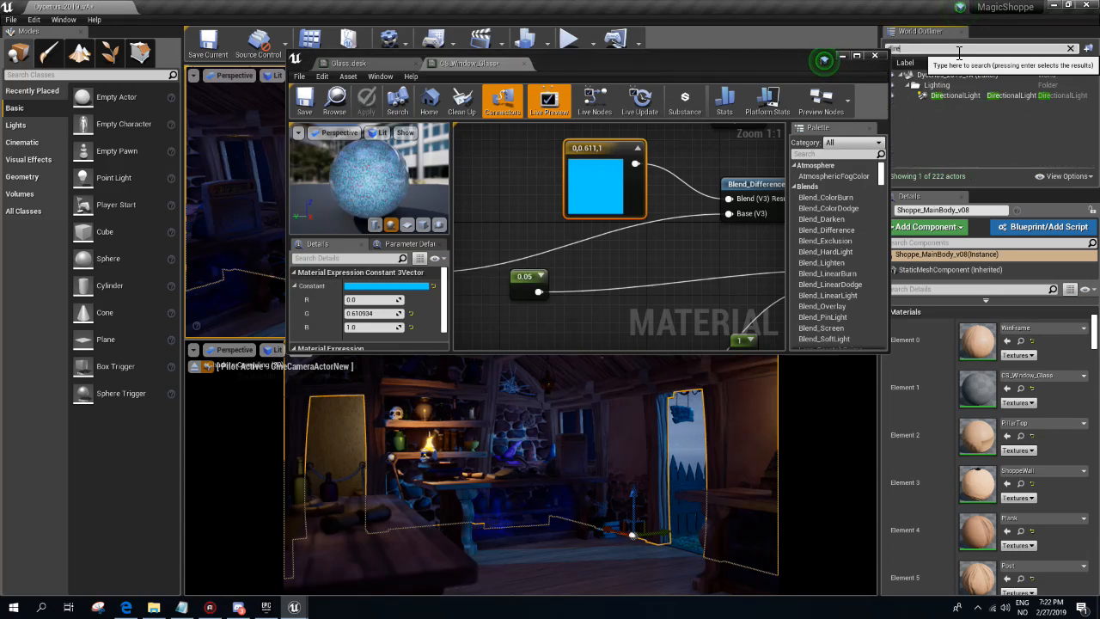
pyautogui.click(995, 94)
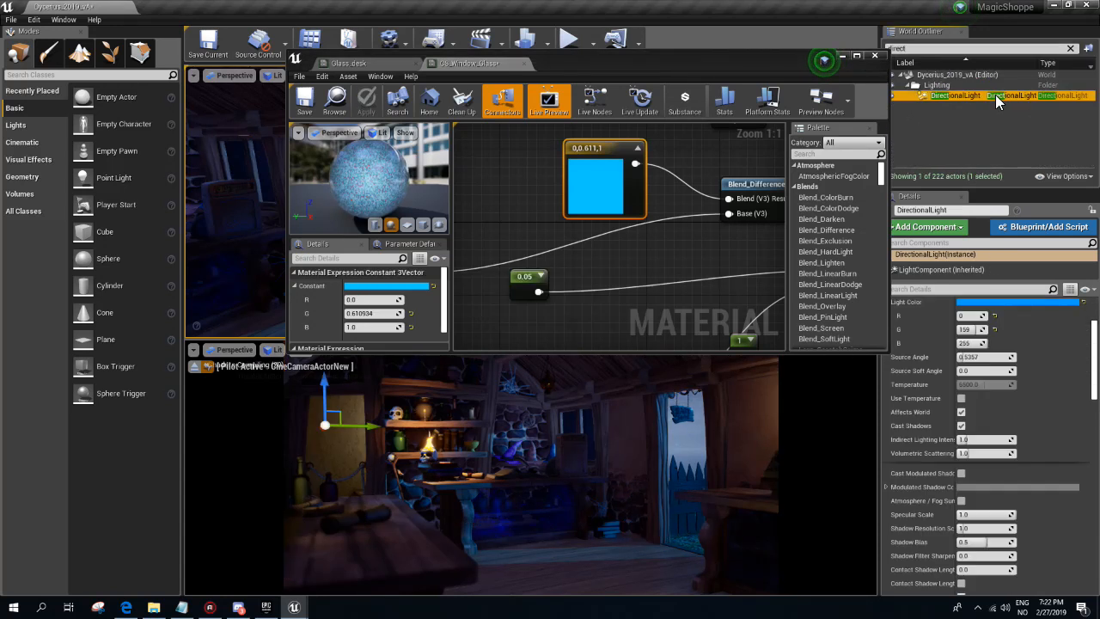
pyautogui.click(1000, 301)
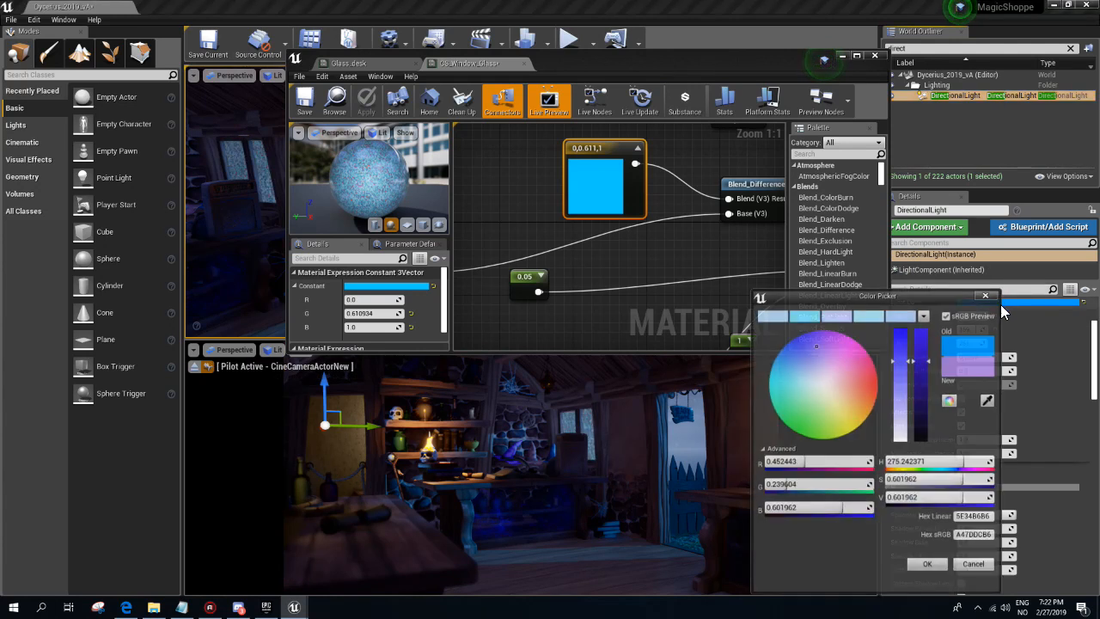
pyautogui.click(974, 535)
pyautogui.click(927, 564)
# - Set the colour constant feeding Blend_Difference to the DirectionalLight's colour, 0, 0.347, 1
pyautogui.click(595, 172)
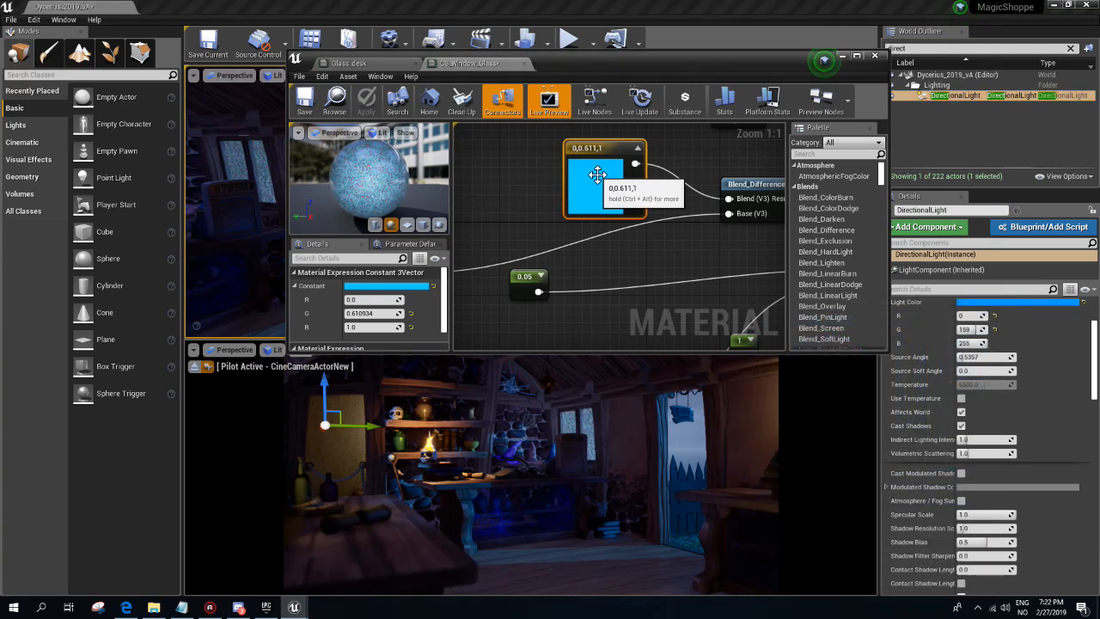
pyautogui.click(379, 282)
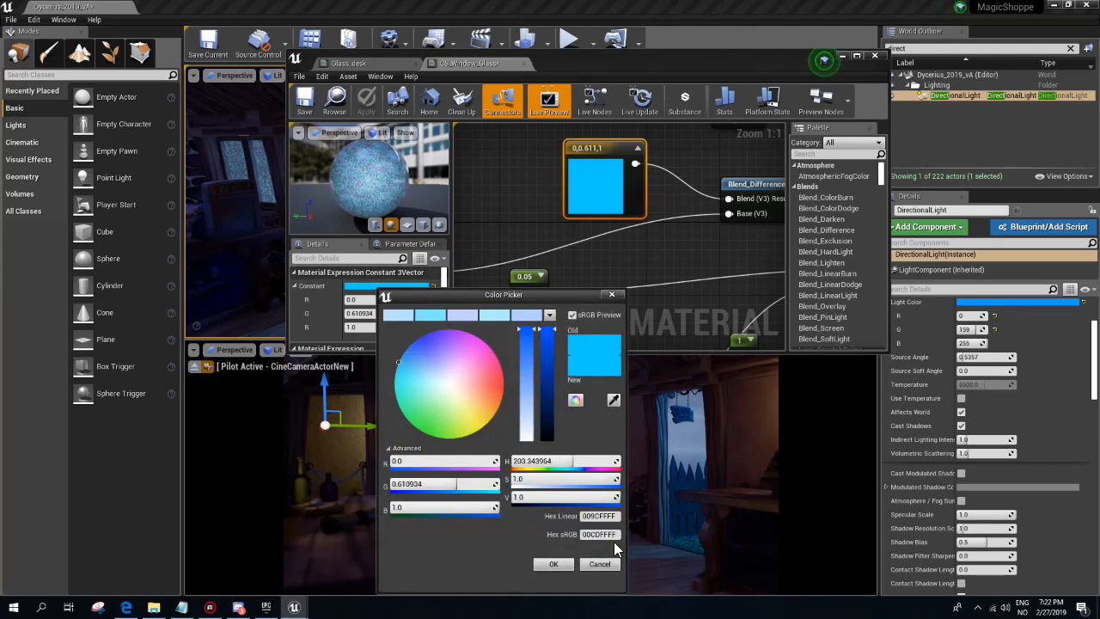
pyautogui.click(555, 565)
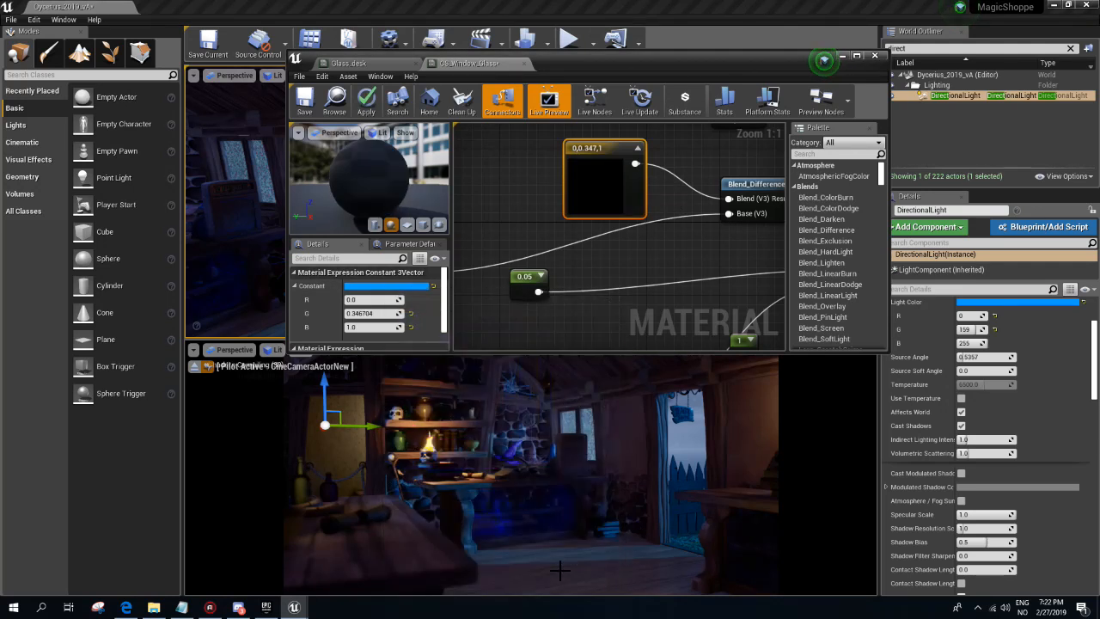
# - Set both the 0.05 constant below the Noise node and the Fresnel_Function's Power constant to 0, and apply the material
pyautogui.moveTo(495, 213); pyautogui.dragTo(641, 266, button='right')
pyautogui.click(706, 234)
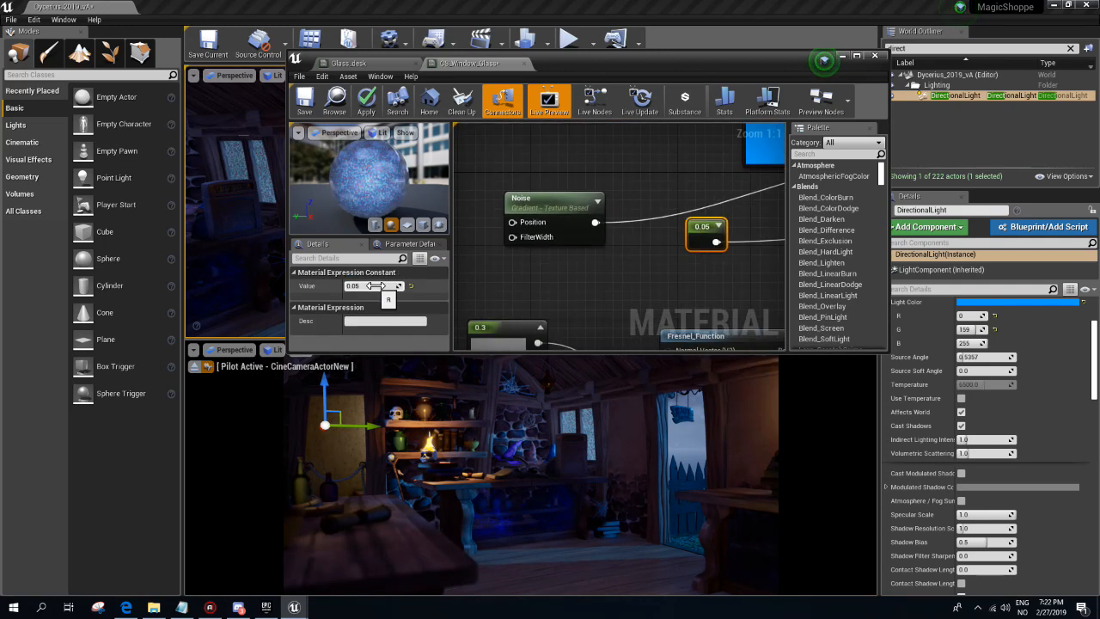
pyautogui.moveTo(376, 286); pyautogui.dragTo(353, 285)
pyautogui.moveTo(502, 325); pyautogui.dragTo(503, 248, button='right')
pyautogui.click(502, 247)
pyautogui.moveTo(395, 285); pyautogui.dragTo(365, 285)
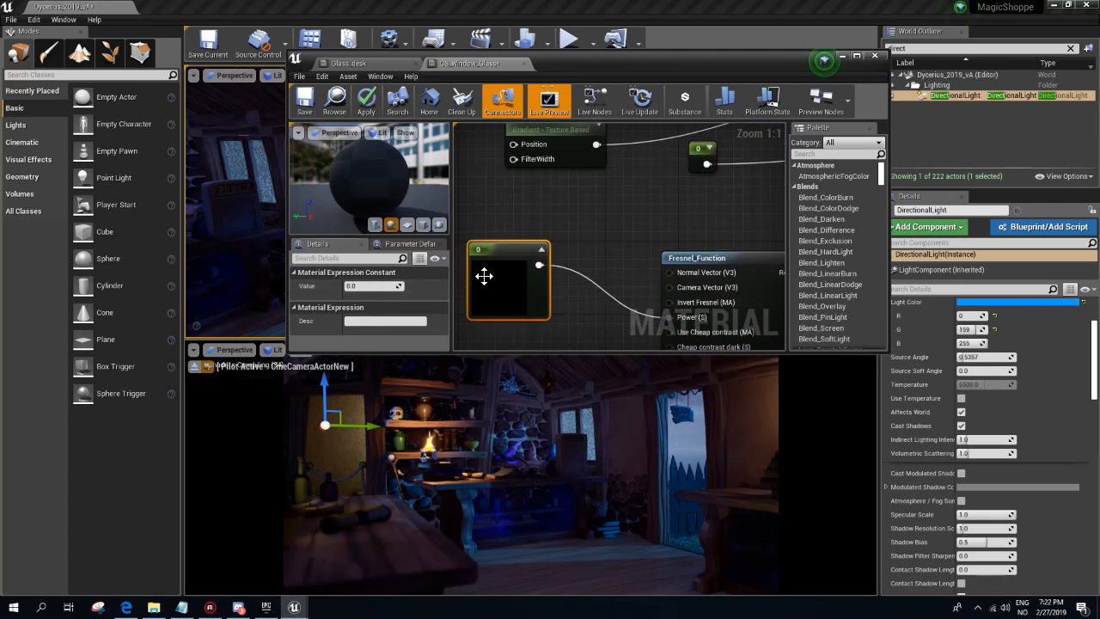
pyautogui.click(363, 96)
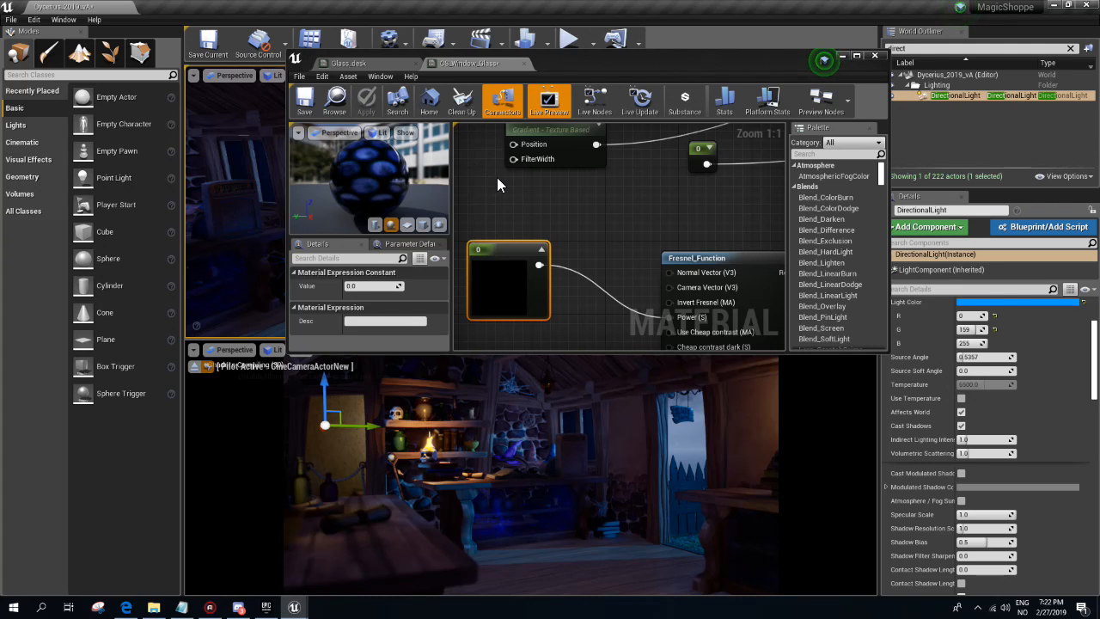
# - Try 0.5 as the Fresnel_Function's Power constant, apply the material, and reset the constant to its default
pyautogui.click(340, 283)
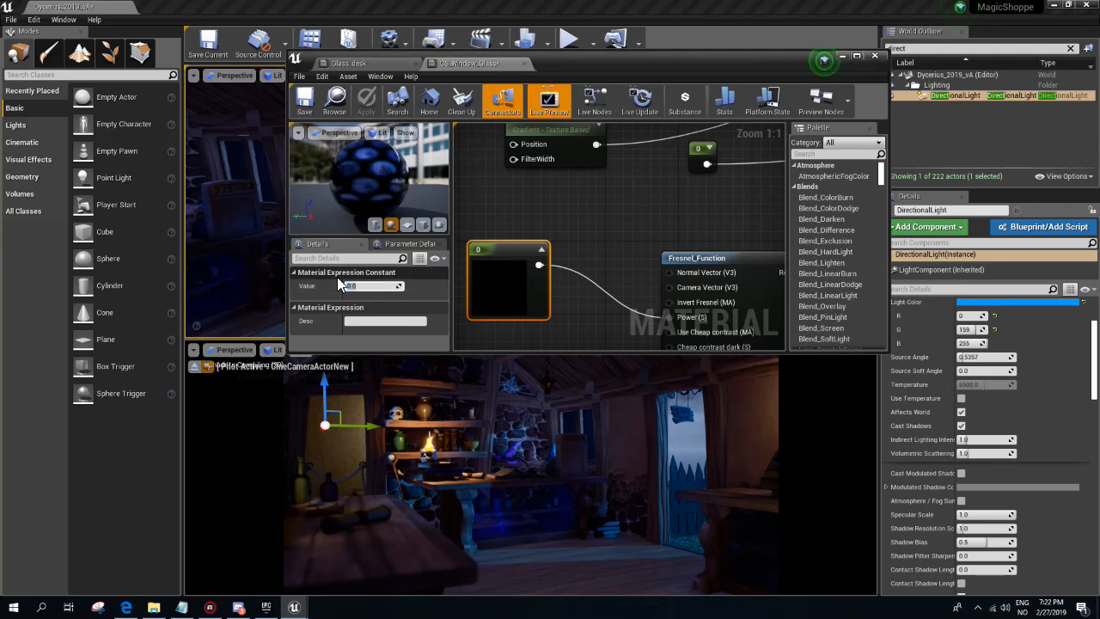
pyautogui.write('0.5')
pyautogui.press('Return')
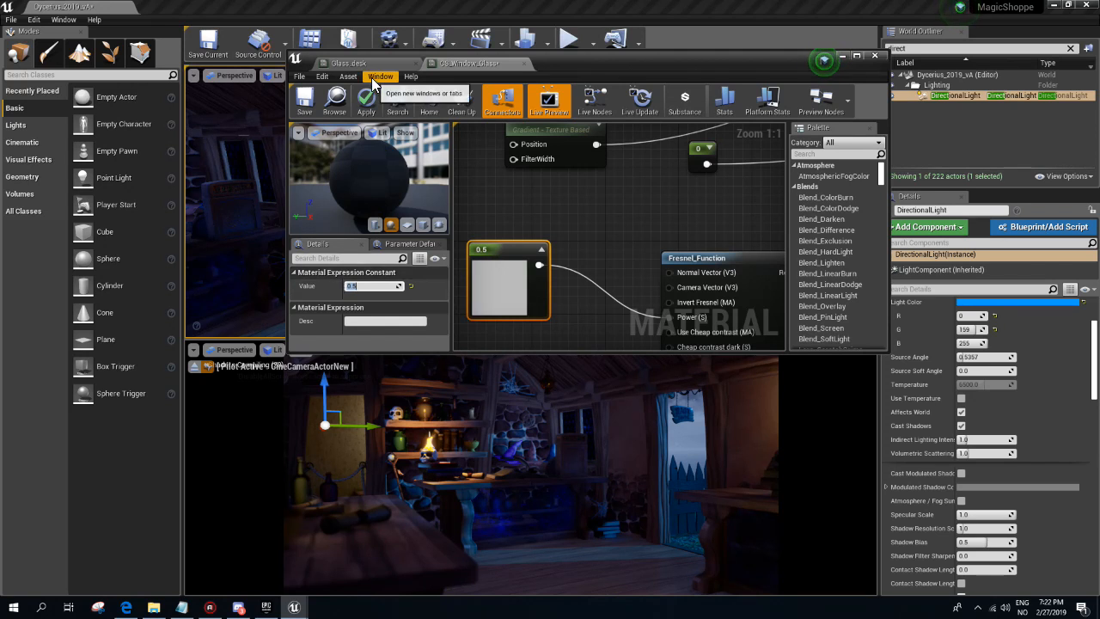
pyautogui.click(367, 105)
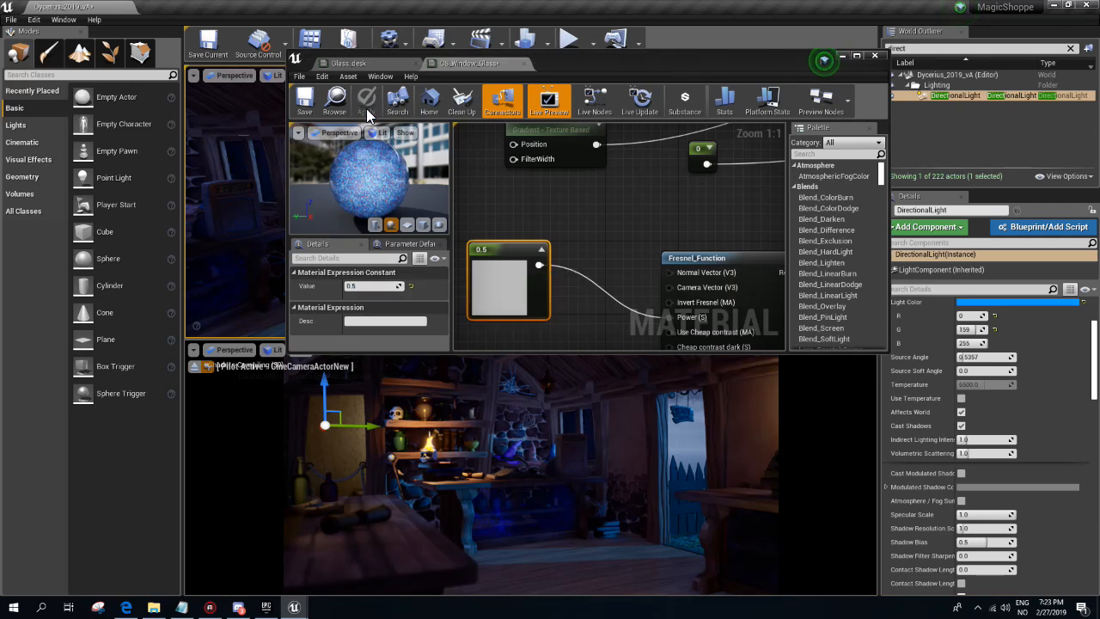
pyautogui.click(411, 285)
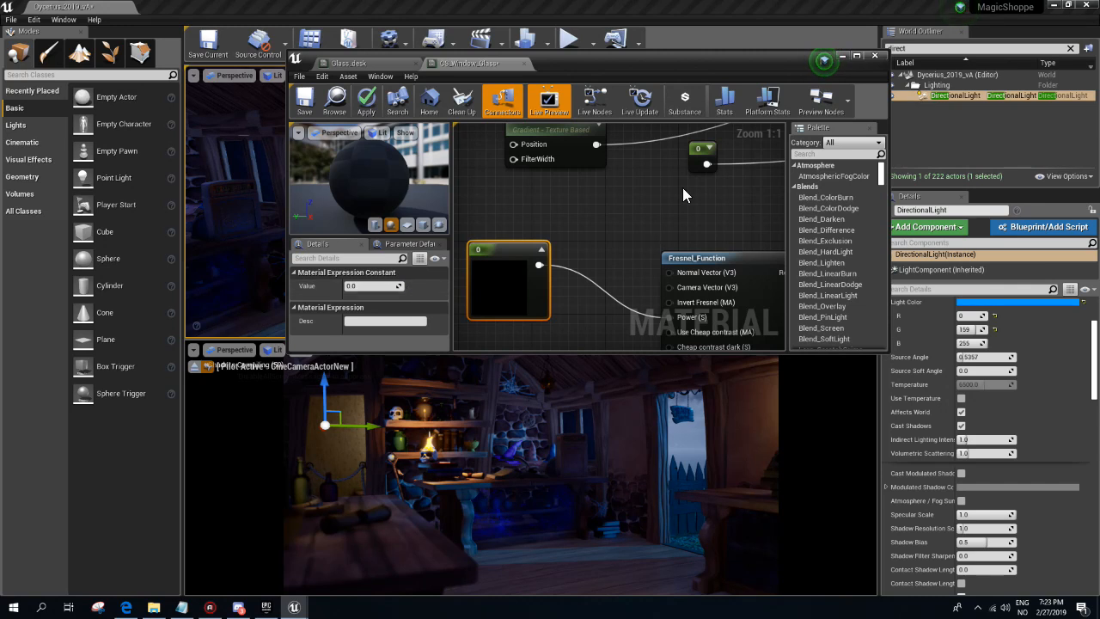
# - Clear the actor filter, select Shoppe_MainBody_v08 in the scene, and locate its CS_Window_Glass material in the project content
pyautogui.moveTo(801, 57); pyautogui.dragTo(699, 121)
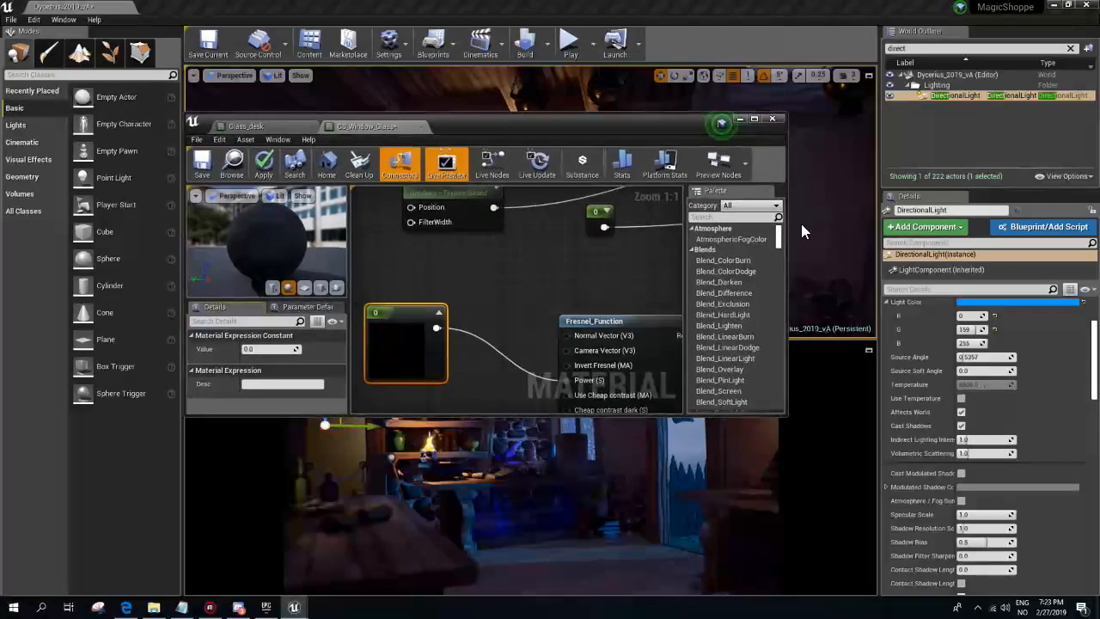
pyautogui.scroll(2, 1051, 387)
pyautogui.click(1069, 48)
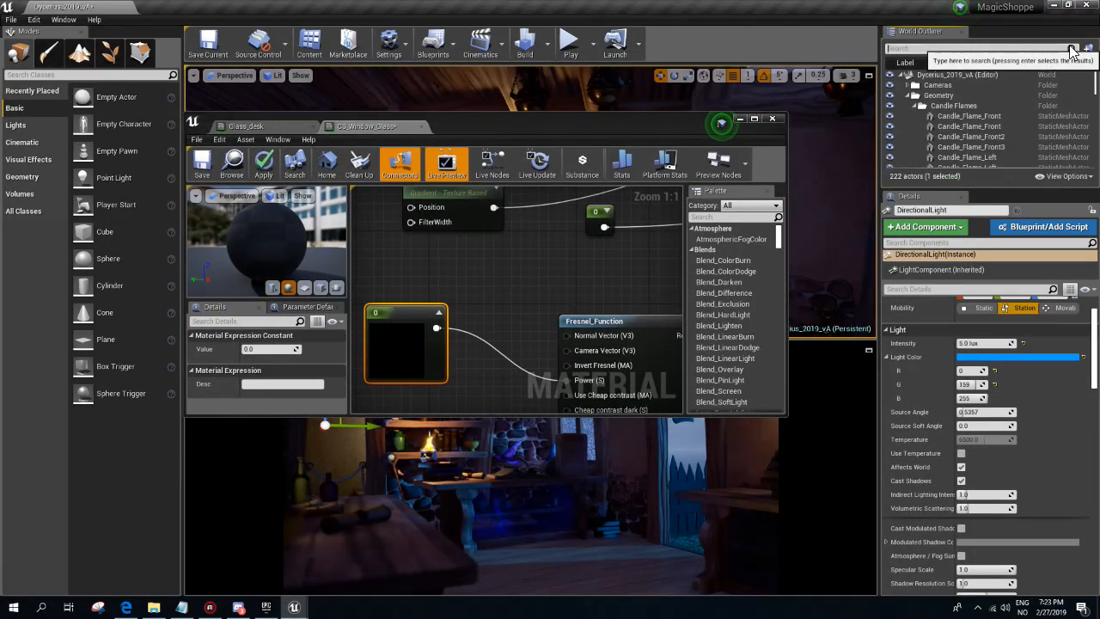
pyautogui.click(613, 455)
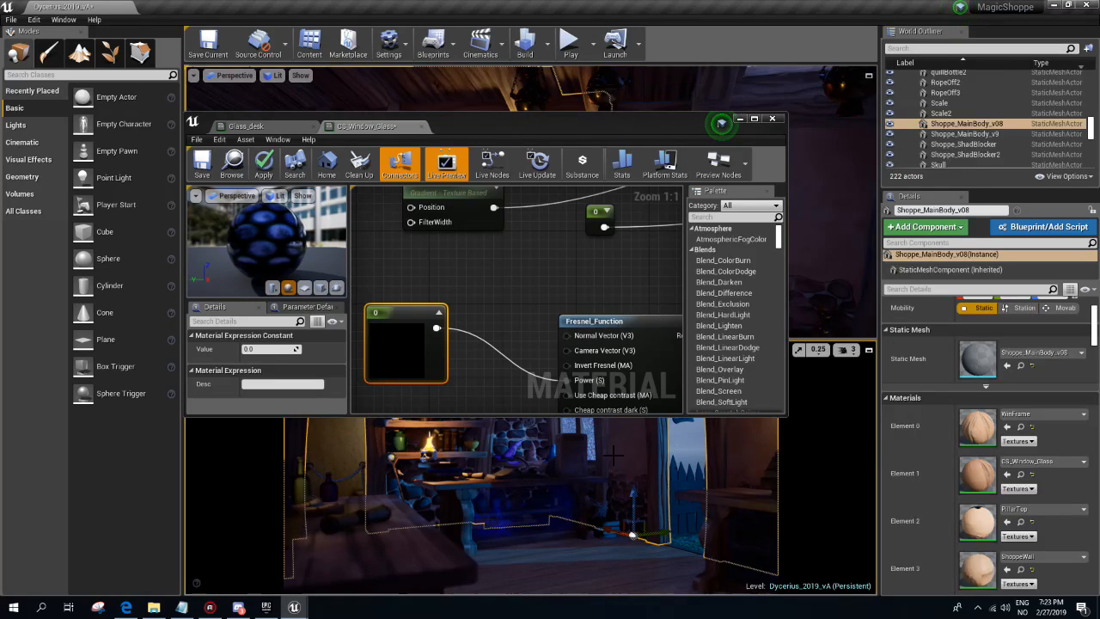
pyautogui.click(1018, 475)
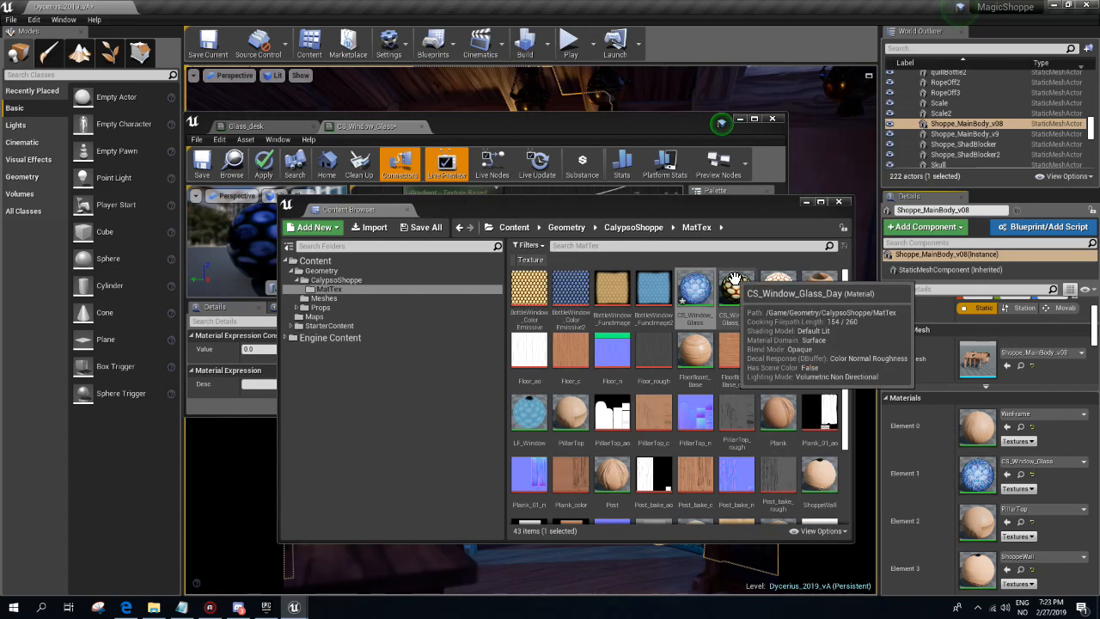
# - Duplicate the CS_WindowEmis material in the MatTex folder, keeping the default name for the copy
pyautogui.scroll(-1, 735, 278)
pyautogui.scroll(1, 733, 305)
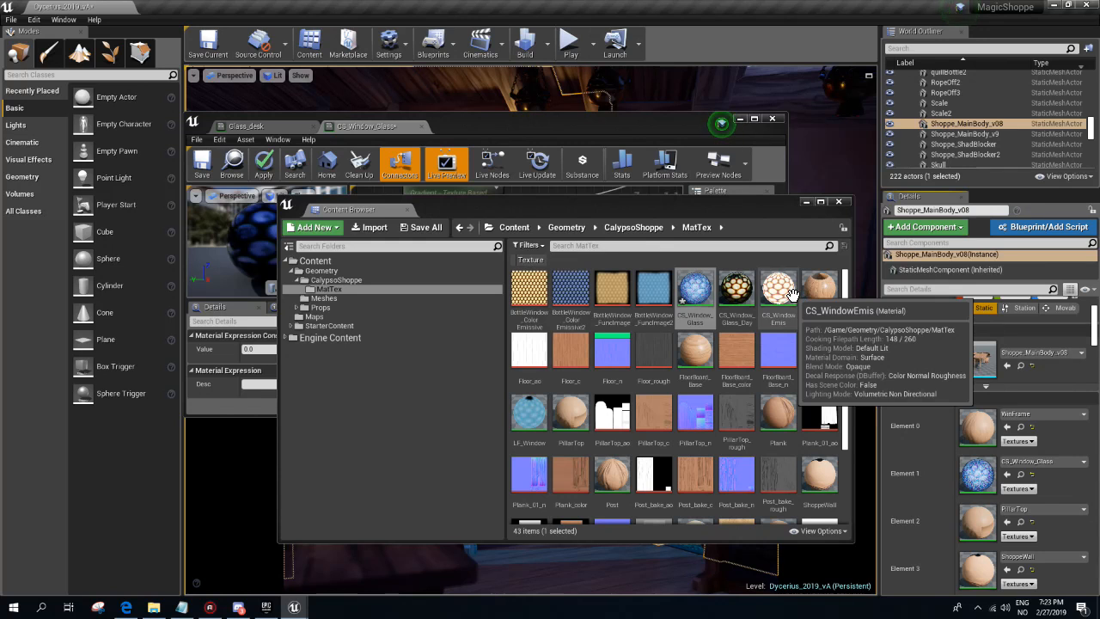
pyautogui.scroll(-1, 820, 356)
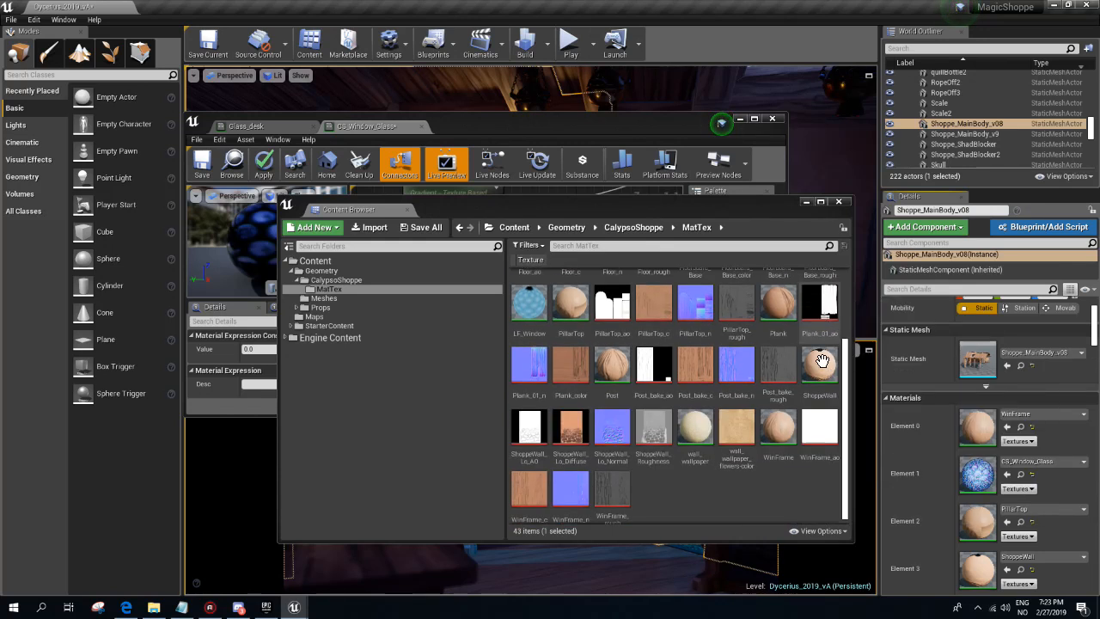
pyautogui.scroll(1, 816, 365)
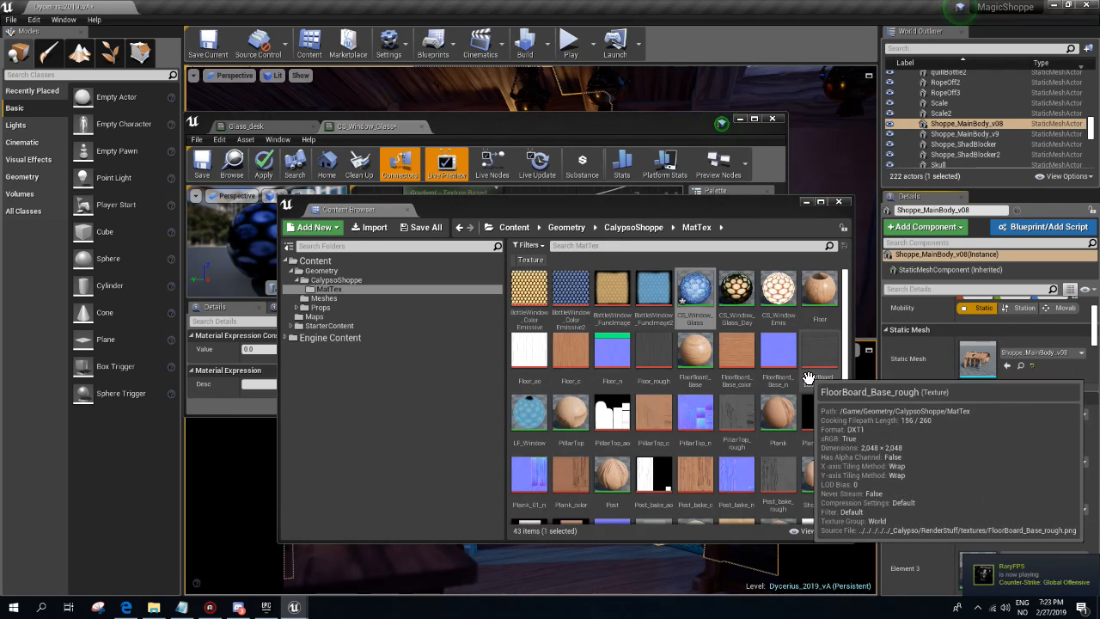
pyautogui.rightClick(782, 289)
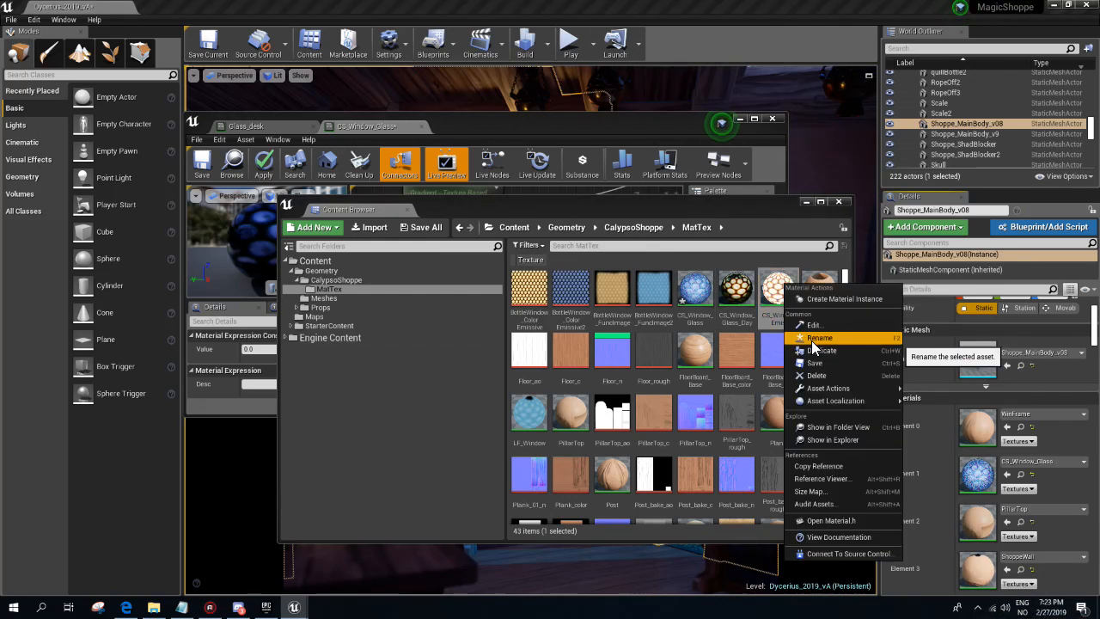
pyautogui.click(817, 353)
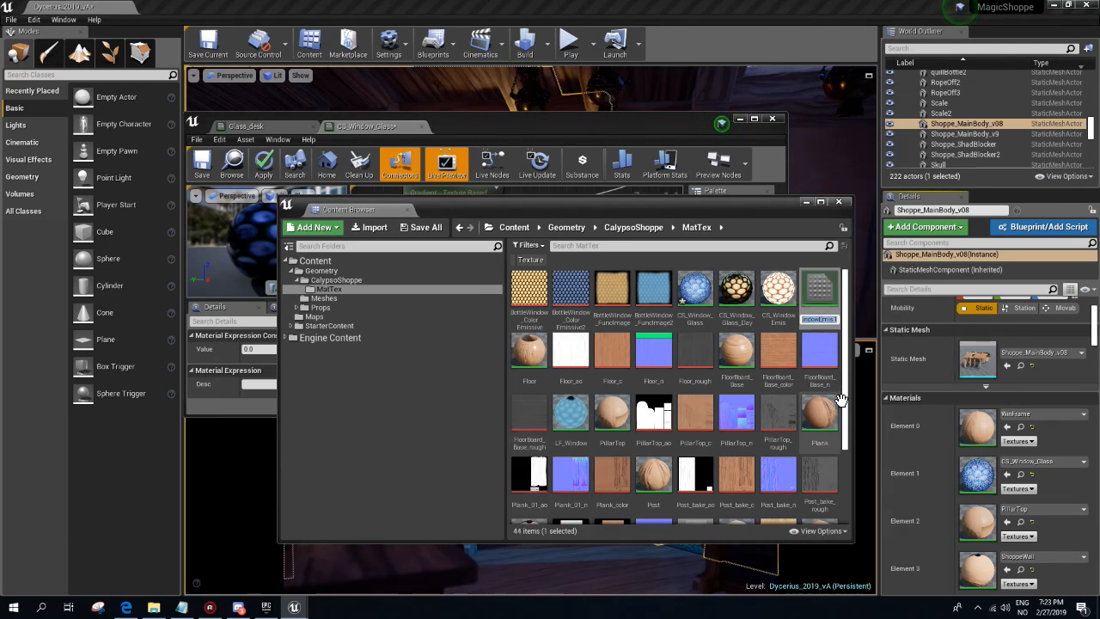
pyautogui.press('Return')
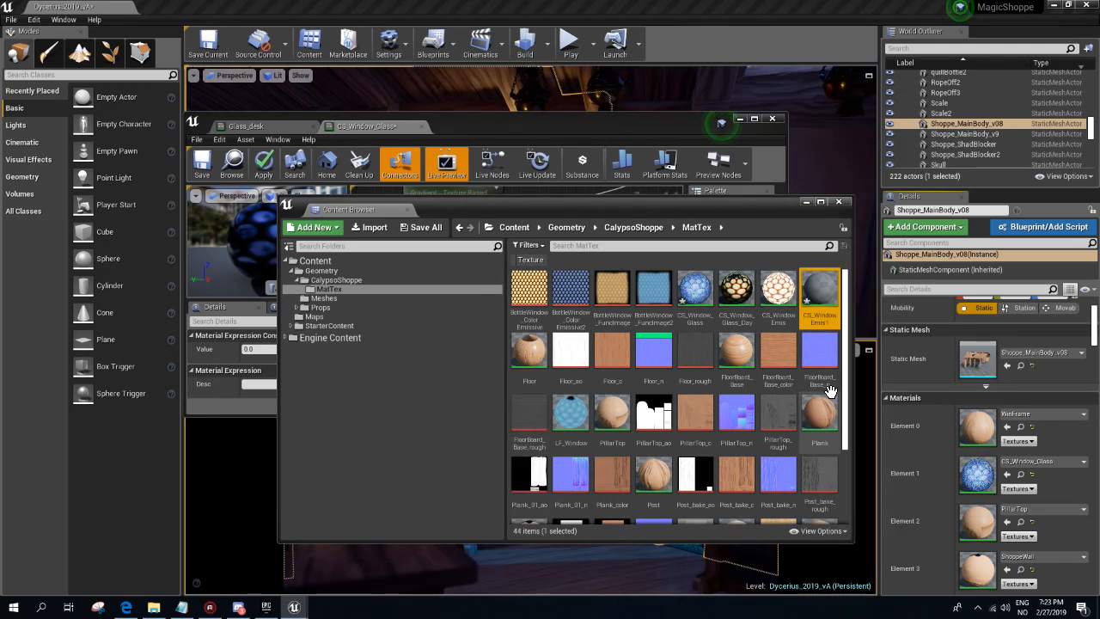
# - Open the duplicated CS_WindowEmis material and show the texture setting of its Texture Sample node
pyautogui.doubleClick(819, 292)
pyautogui.moveTo(594, 128); pyautogui.dragTo(766, 115)
pyautogui.moveTo(495, 239); pyautogui.dragTo(827, 234, button='right')
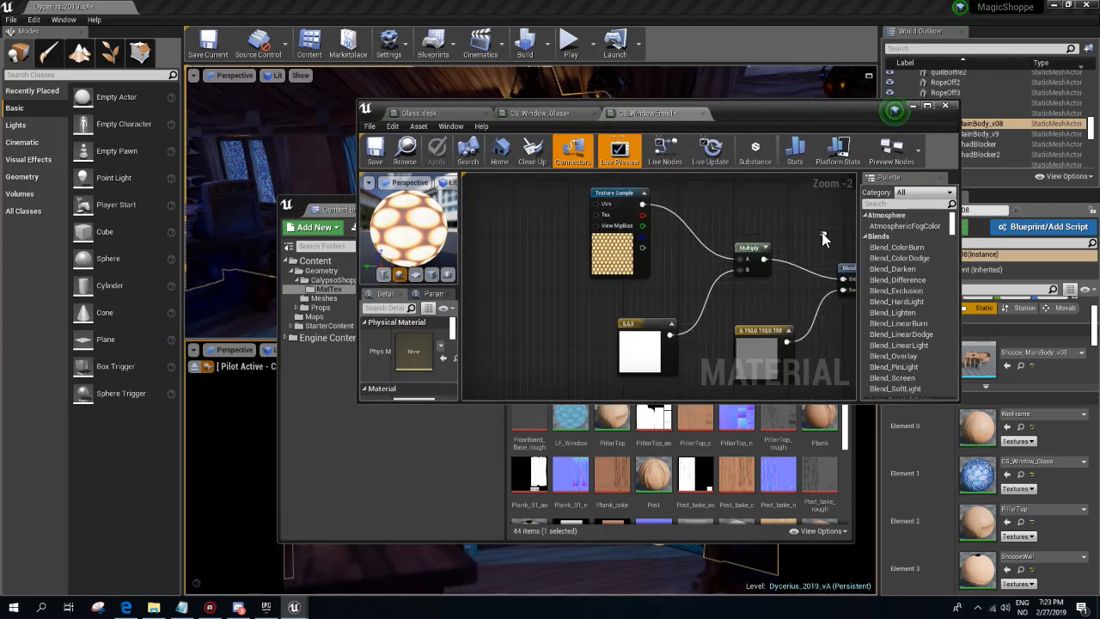
pyautogui.click(612, 253)
pyautogui.moveTo(451, 344); pyautogui.dragTo(451, 374)
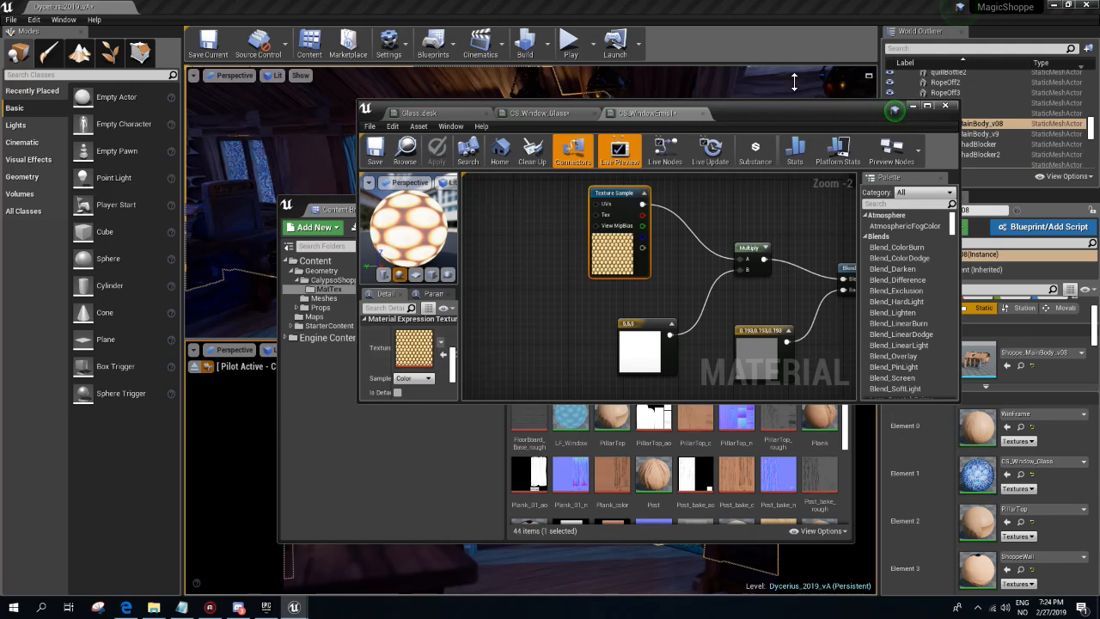
# - Replace the Texture Sample's texture with BottleWindow_ColorEmissive2 and apply the duplicated material
pyautogui.moveTo(739, 108); pyautogui.dragTo(1000, 64)
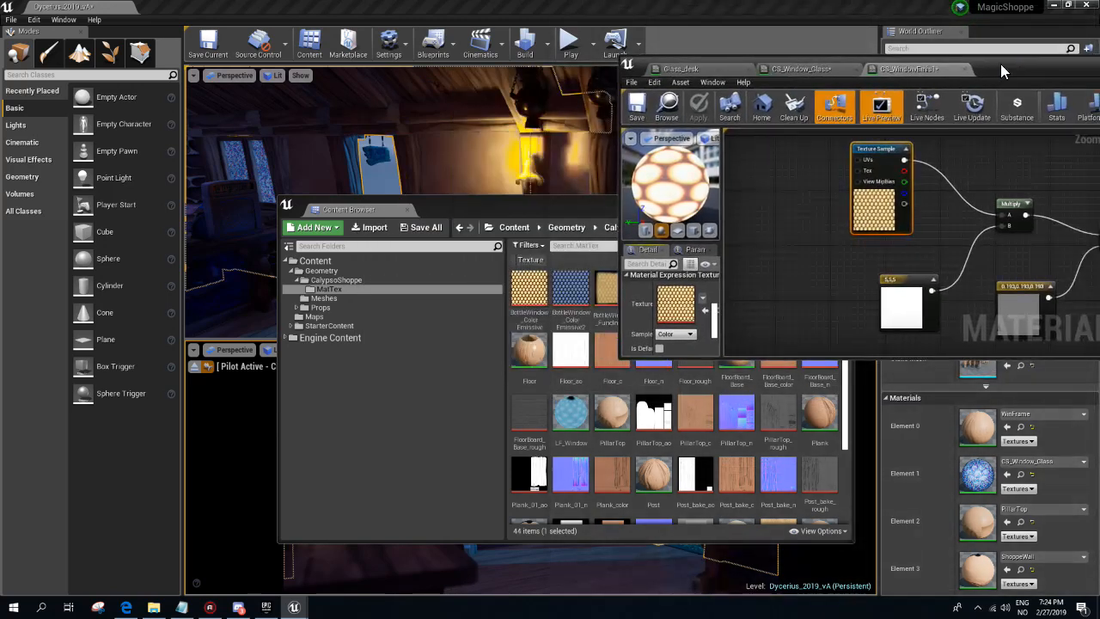
pyautogui.click(571, 292)
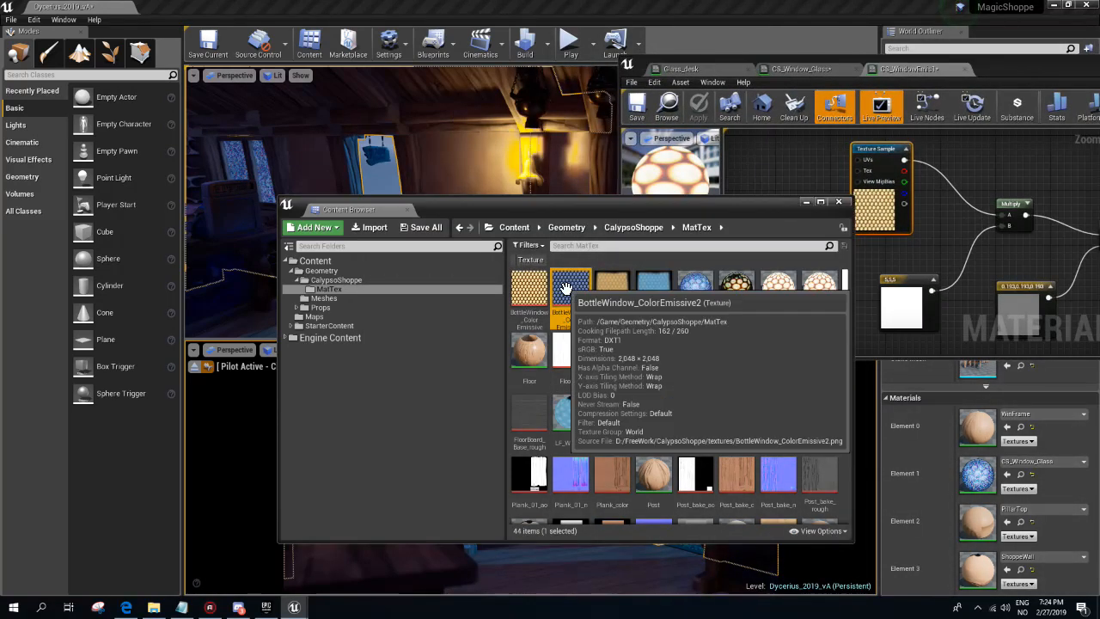
pyautogui.click(872, 151)
pyautogui.click(701, 298)
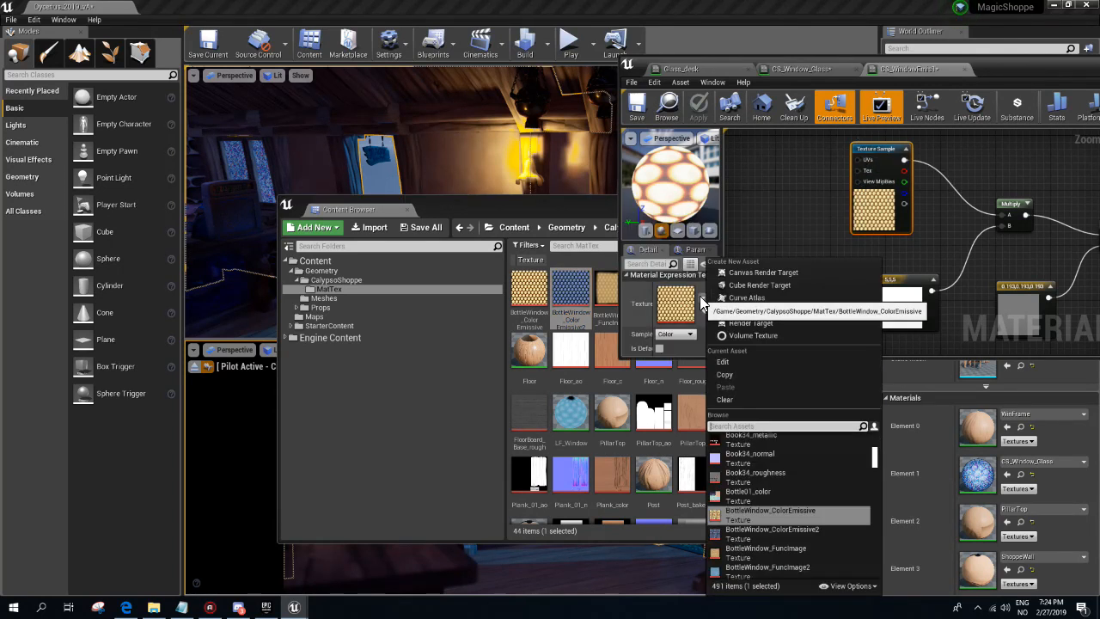
pyautogui.click(702, 312)
pyautogui.click(702, 313)
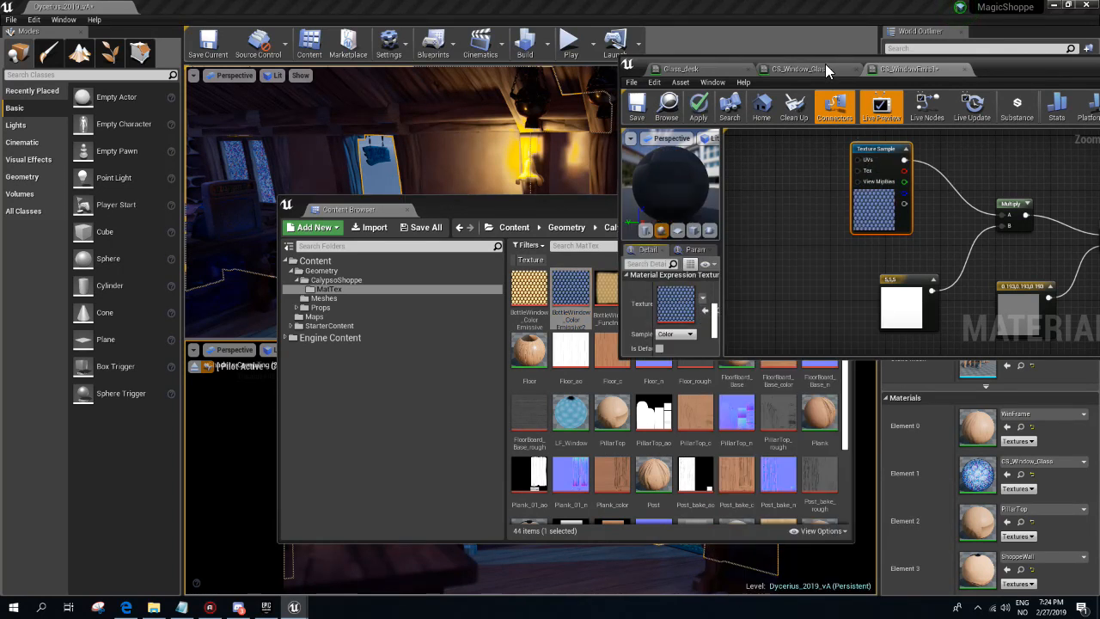
pyautogui.click(700, 110)
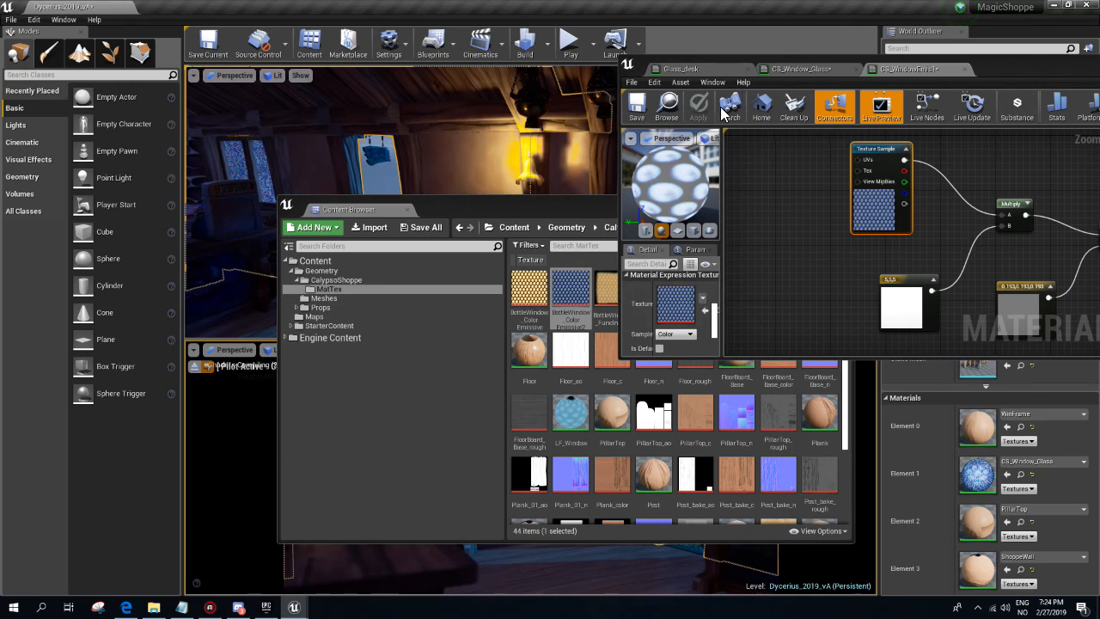
# - Assign the duplicated CS_WindowEmis1 material to Element 1 of Shoppe_MainBody_v08 and close the content browser
pyautogui.moveTo(489, 202); pyautogui.dragTo(235, 62)
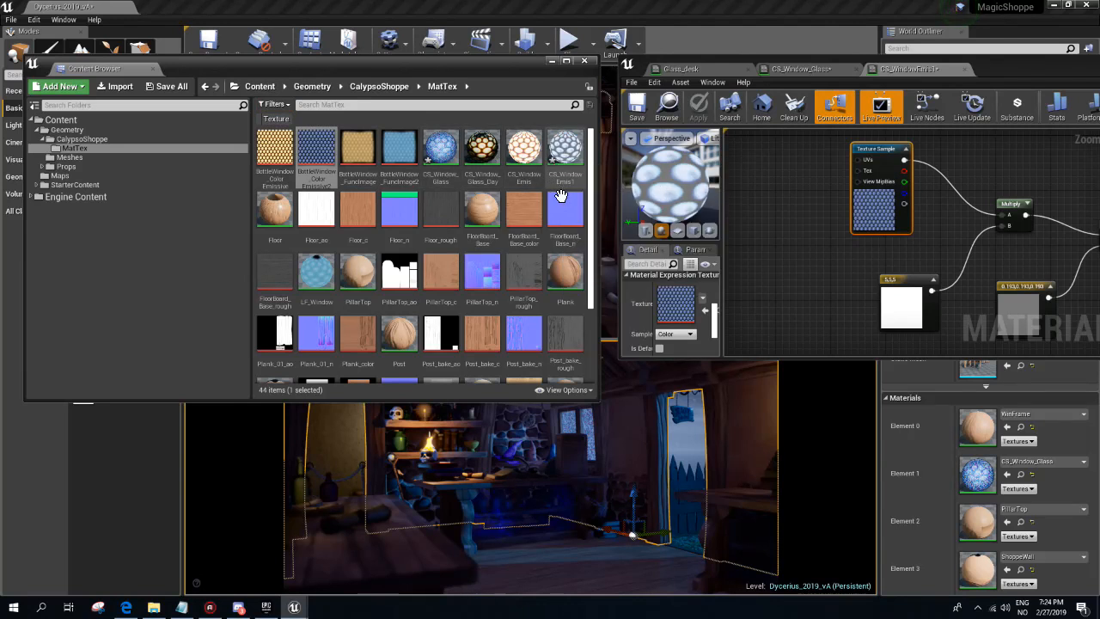
pyautogui.moveTo(565, 151); pyautogui.dragTo(977, 474)
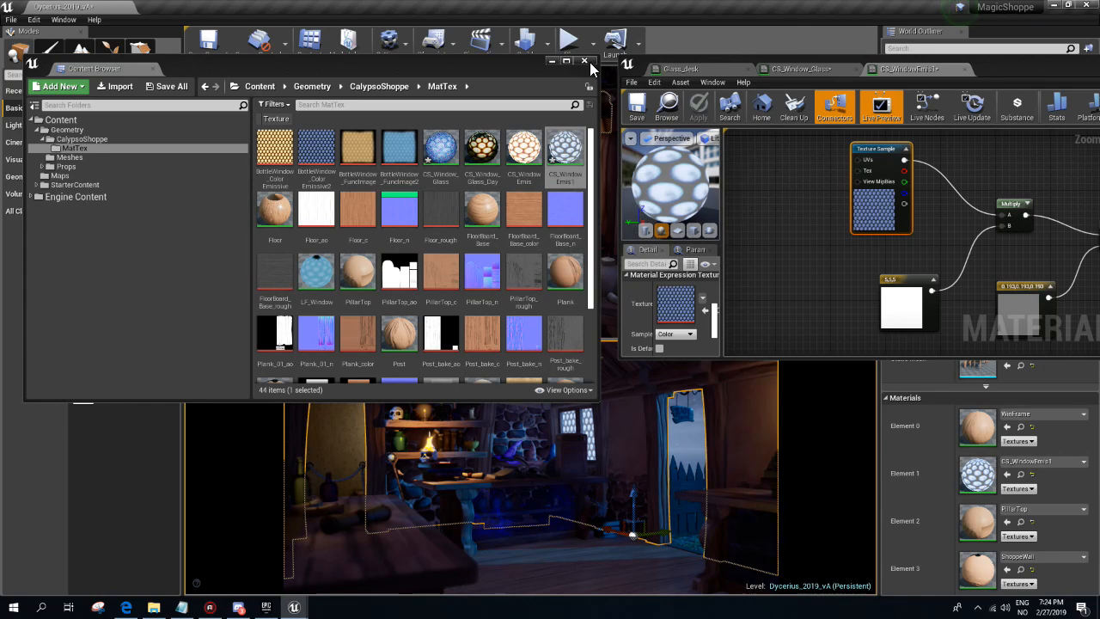
pyautogui.click(585, 61)
# - Duplicate the 0.193 grey constant in the CS_WindowEmis1 graph and place the copy below the 5,5,5 constant
pyautogui.moveTo(822, 266); pyautogui.dragTo(726, 183, button='right')
pyautogui.moveTo(960, 227); pyautogui.dragTo(929, 330, button='right')
pyautogui.moveTo(817, 181); pyautogui.dragTo(853, 239, button='right')
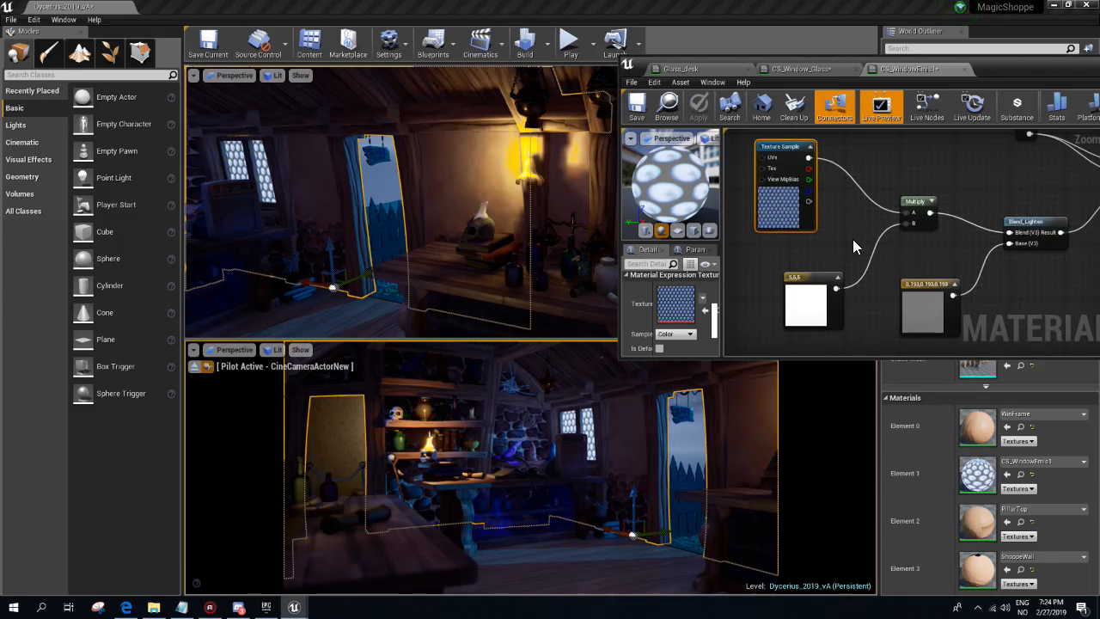
pyautogui.click(814, 280)
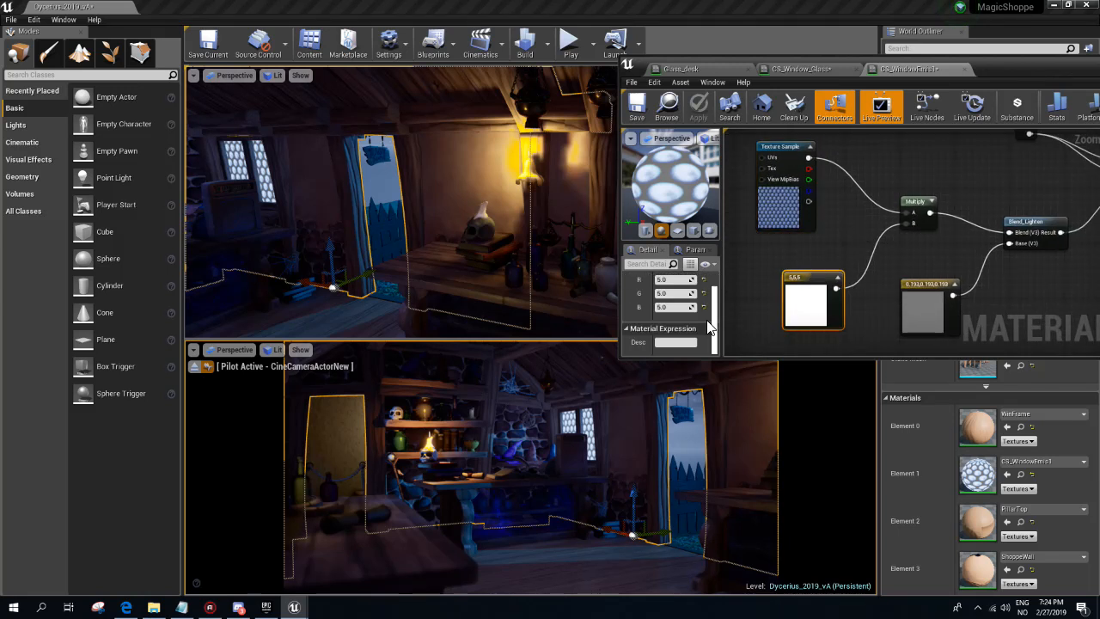
pyautogui.moveTo(891, 232); pyautogui.dragTo(921, 173, button='right')
pyautogui.click(898, 223)
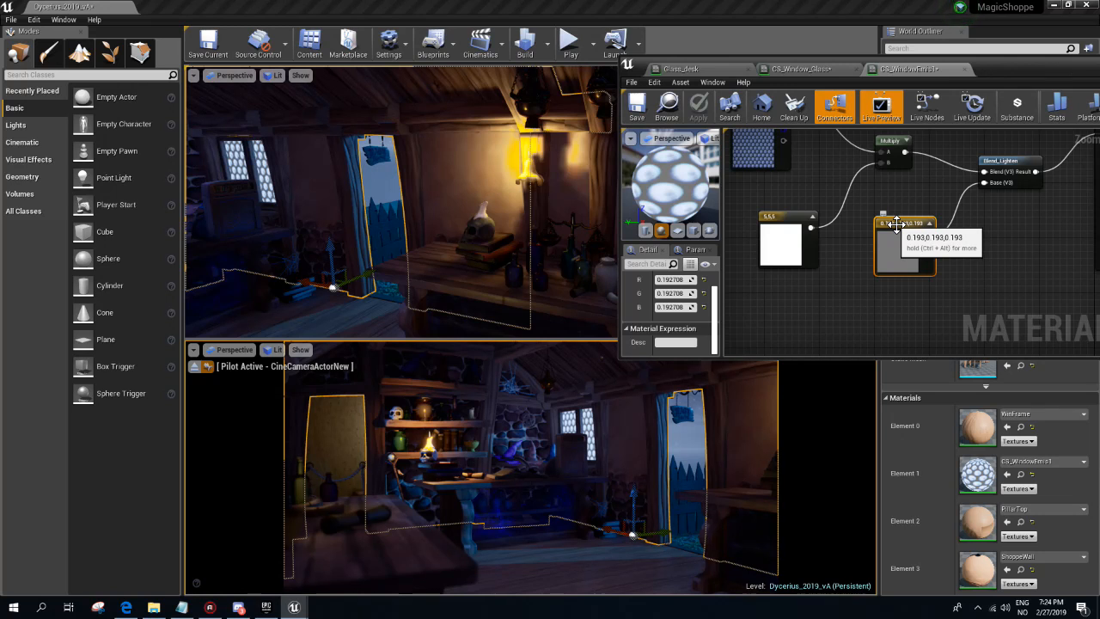
pyautogui.hotkey('ctrl', 'v')
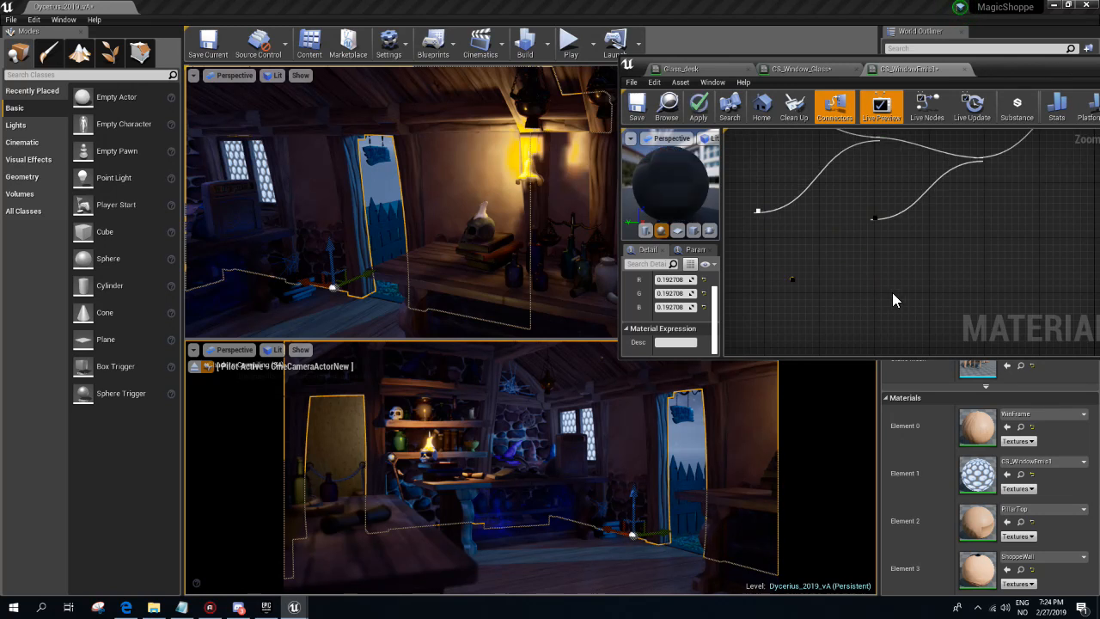
pyautogui.moveTo(811, 287); pyautogui.dragTo(791, 303)
# - Set the R, G and B values of the constant feeding Blend_Lighten's Base to 0.5 and apply the material
pyautogui.click(903, 250)
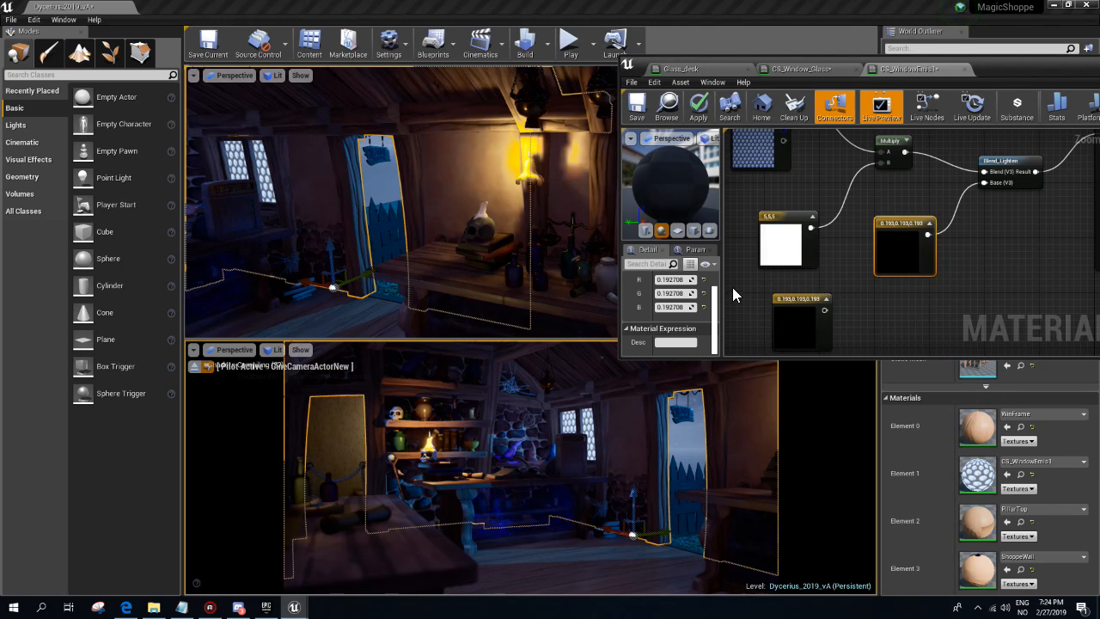
pyautogui.moveTo(674, 281); pyautogui.dragTo(686, 280)
pyautogui.click(670, 279)
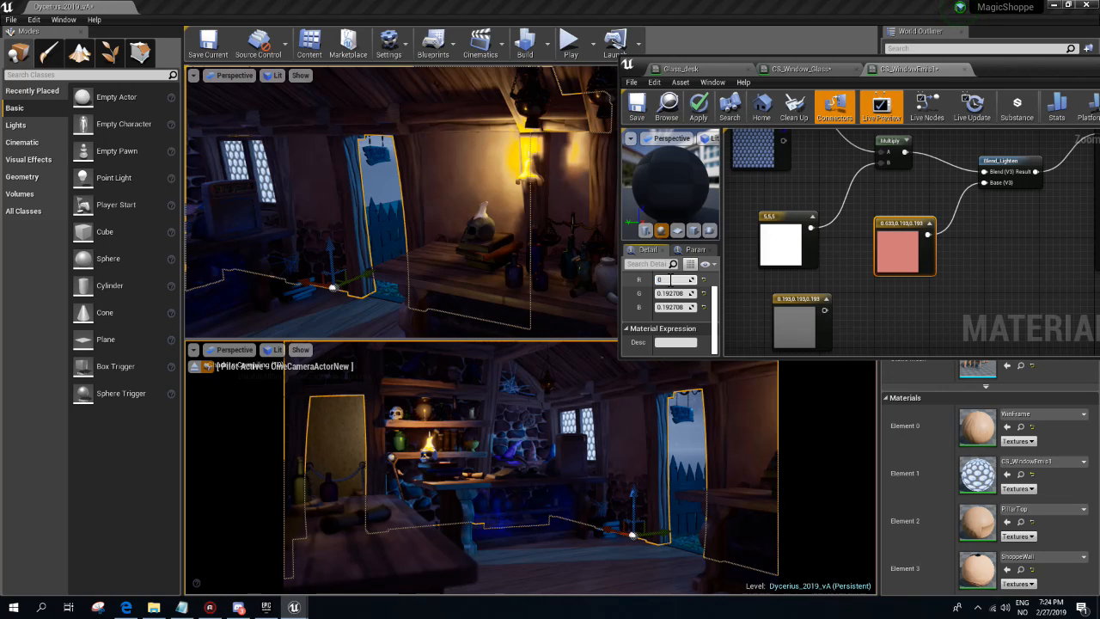
pyautogui.press('Return')
pyautogui.click(672, 293)
pyautogui.write('0.5')
pyautogui.press('Return')
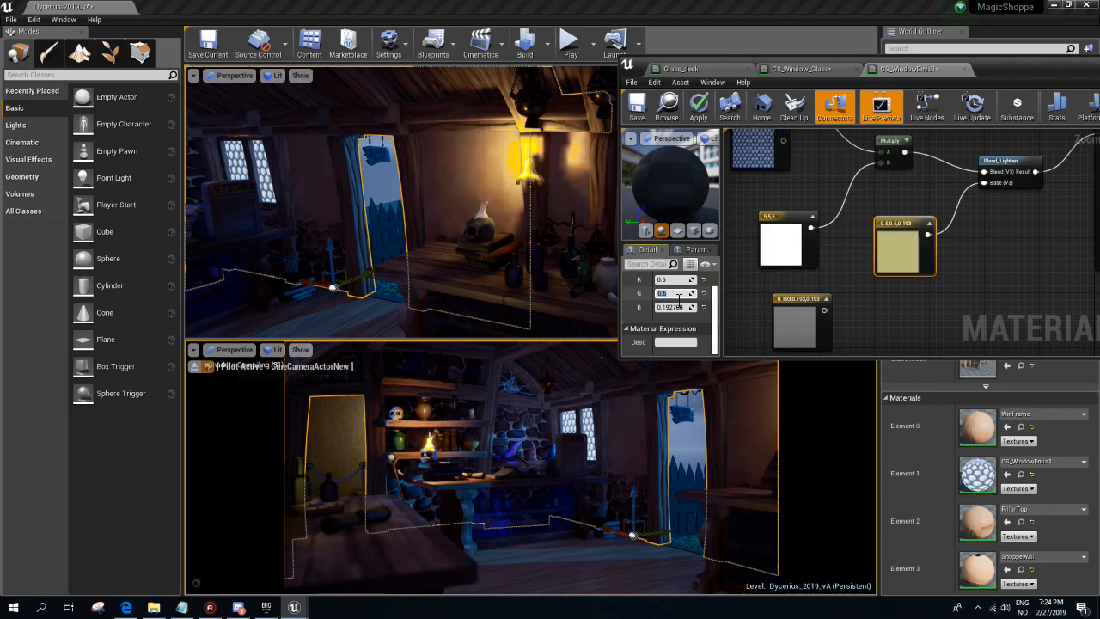
pyautogui.click(673, 307)
pyautogui.write('0.5')
pyautogui.press('Return')
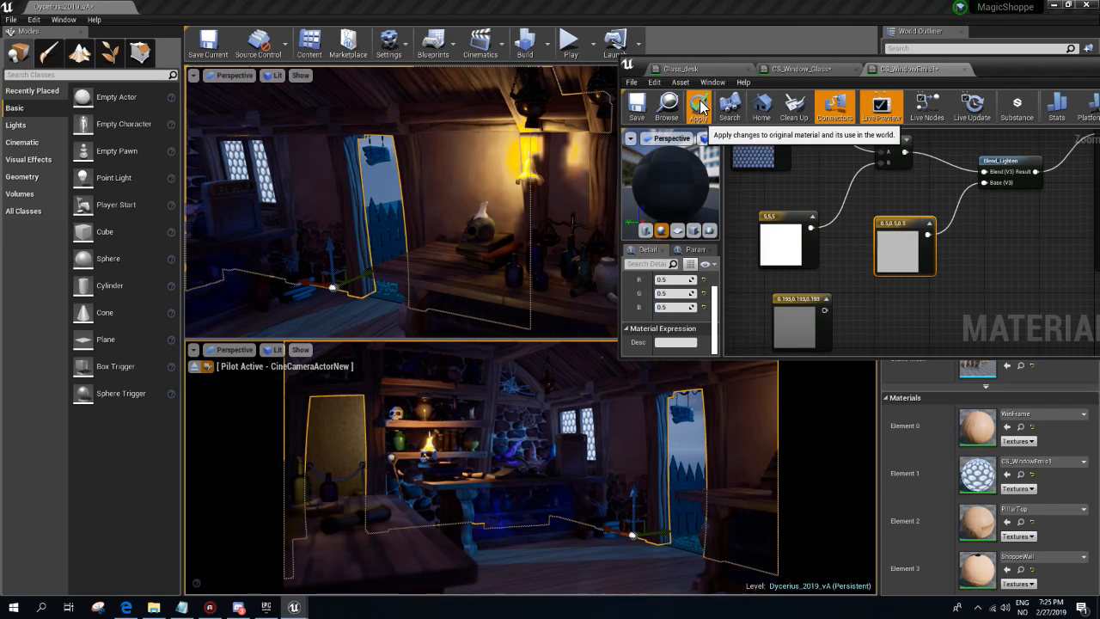
pyautogui.click(699, 106)
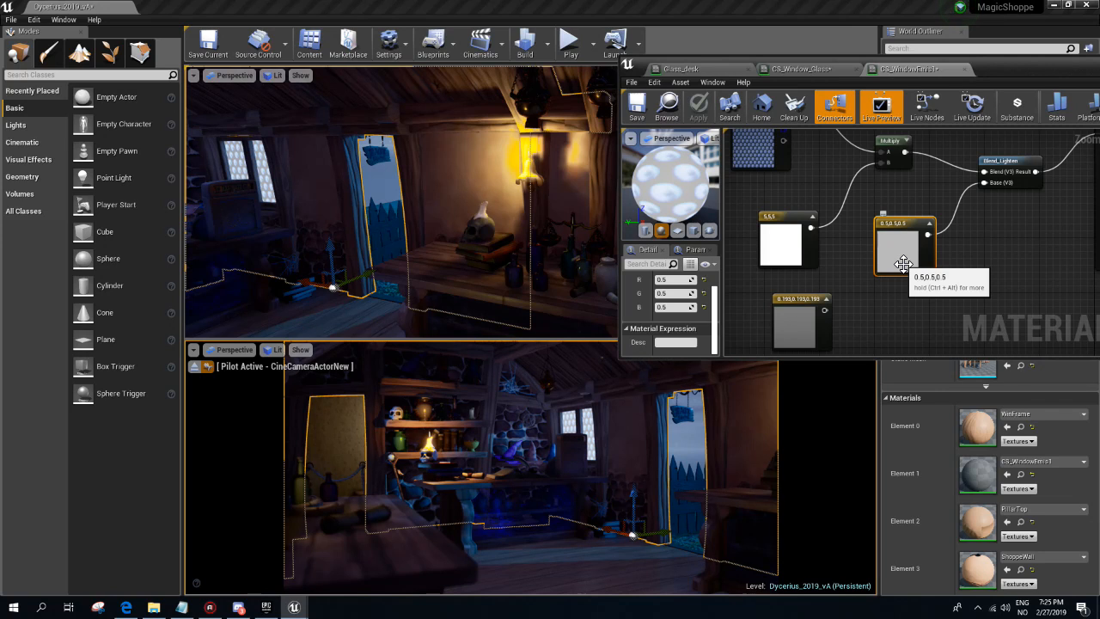
# - Delete the 0.5 constant feeding Blend_Lighten, try a new black Constant3Vector in its place, and discard that too
pyautogui.press('Delete')
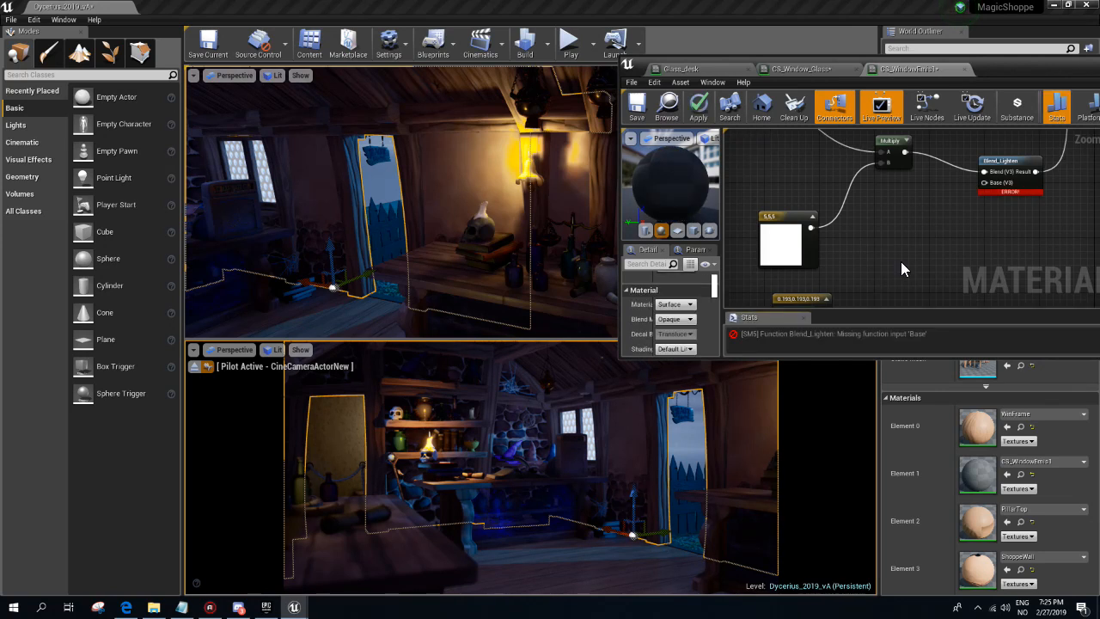
pyautogui.click(897, 262)
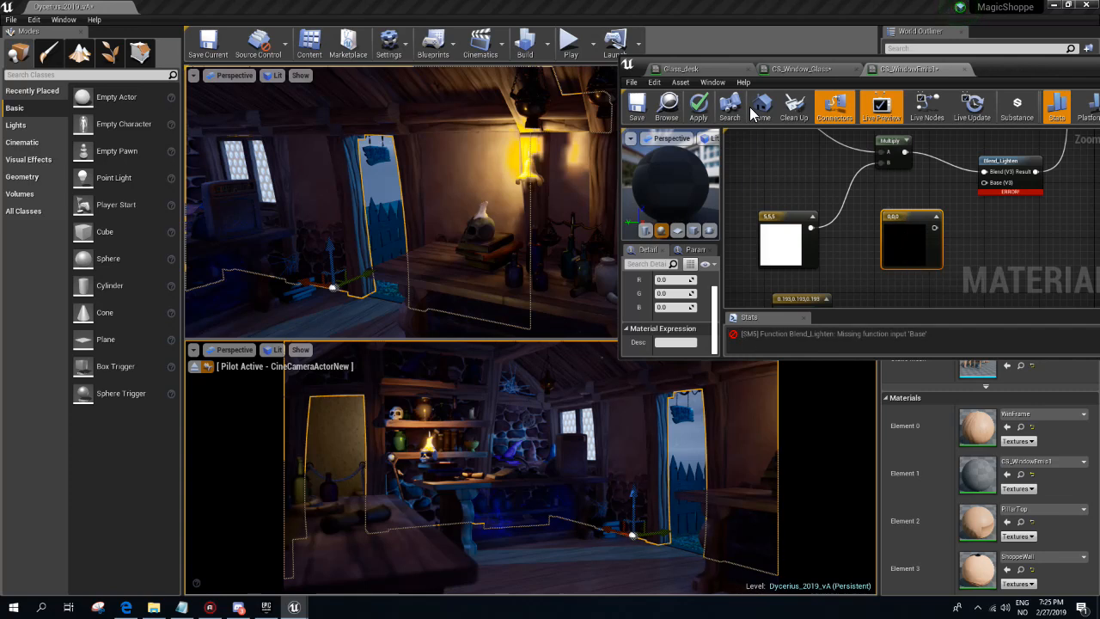
pyautogui.doubleClick(894, 69)
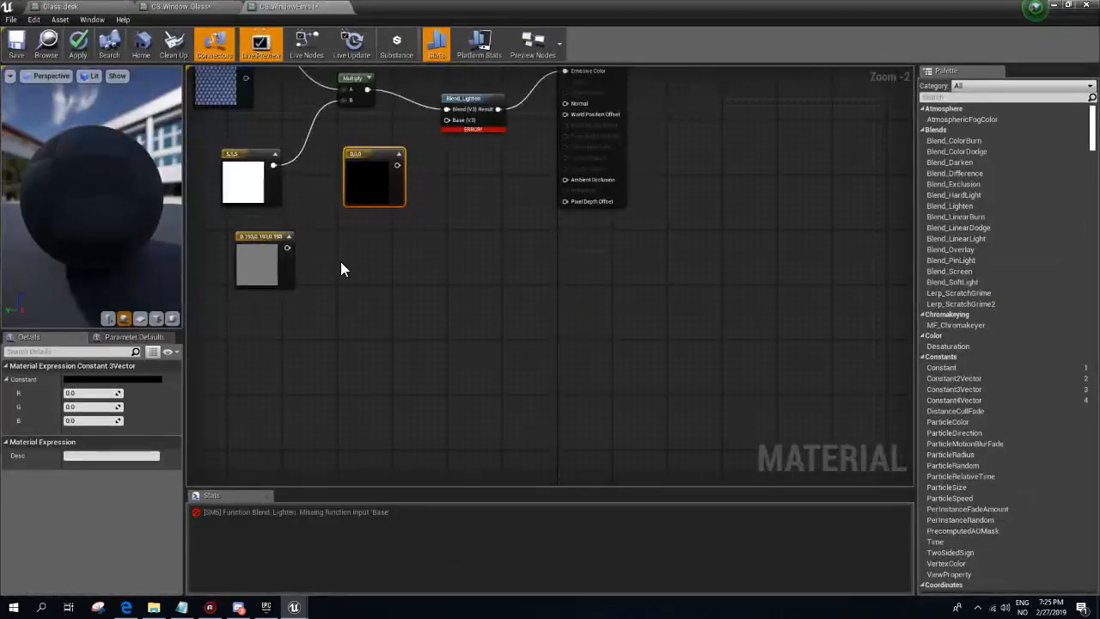
pyautogui.press('Delete')
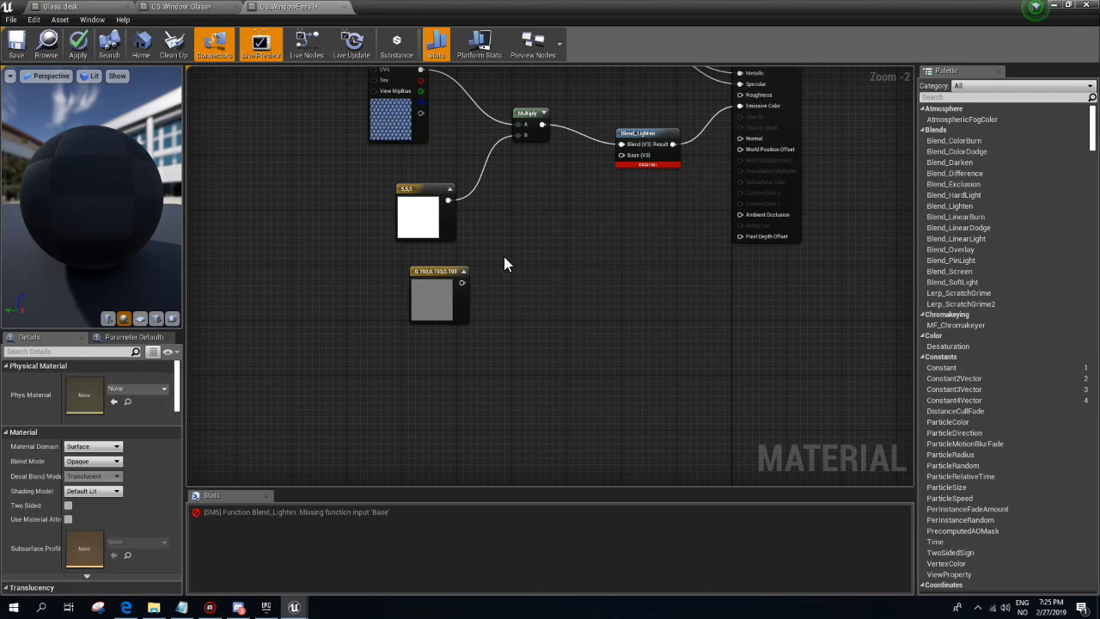
# - Duplicate the remaining 0.193 grey constant and place the copy to its upper right in the graph
pyautogui.click(428, 303)
pyautogui.hotkey('ctrl', 'c')
pyautogui.hotkey('ctrl', 'v')
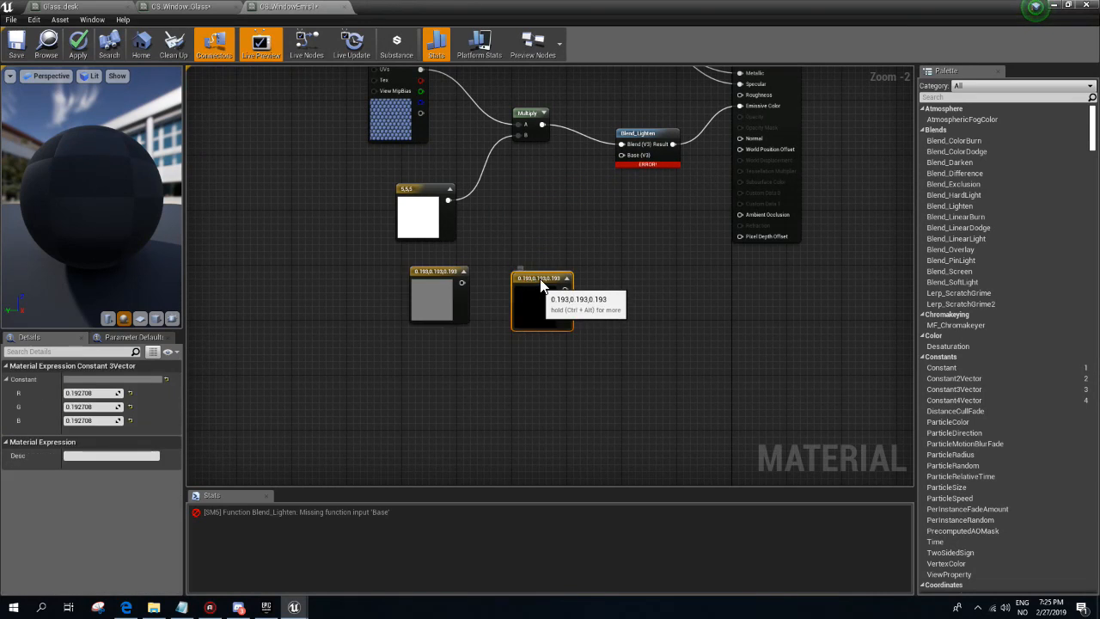
pyautogui.moveTo(535, 301); pyautogui.dragTo(550, 264)
# - Recolour the copied constant to dark blue (0.0722, 0.132, 0.193) and connect it to Blend_Lighten's Base input
pyautogui.click(103, 380)
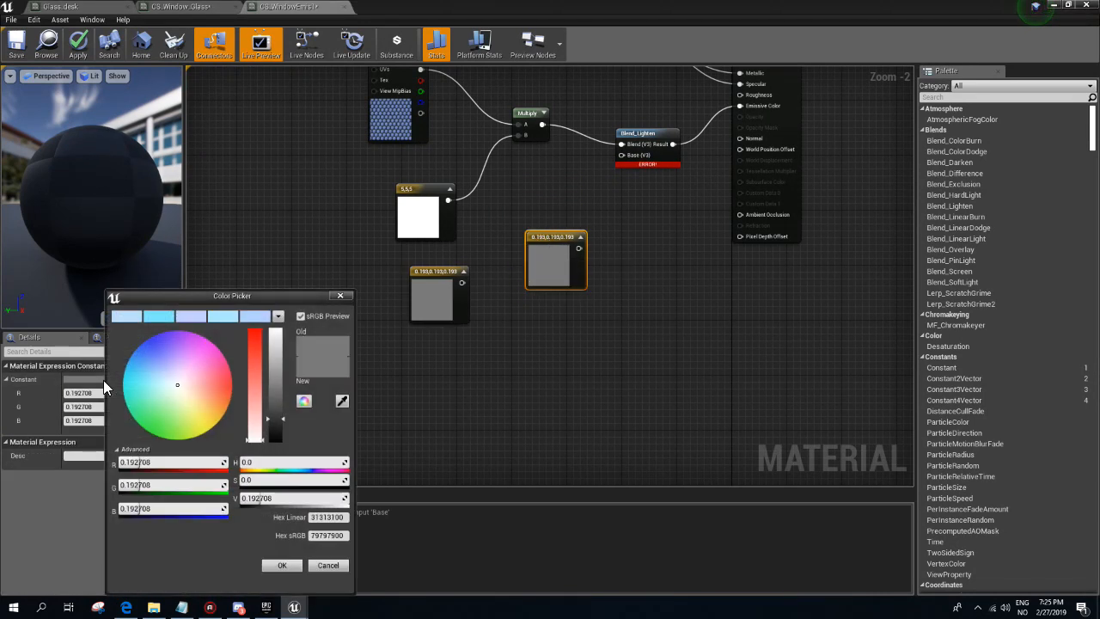
pyautogui.click(148, 368)
pyautogui.click(282, 564)
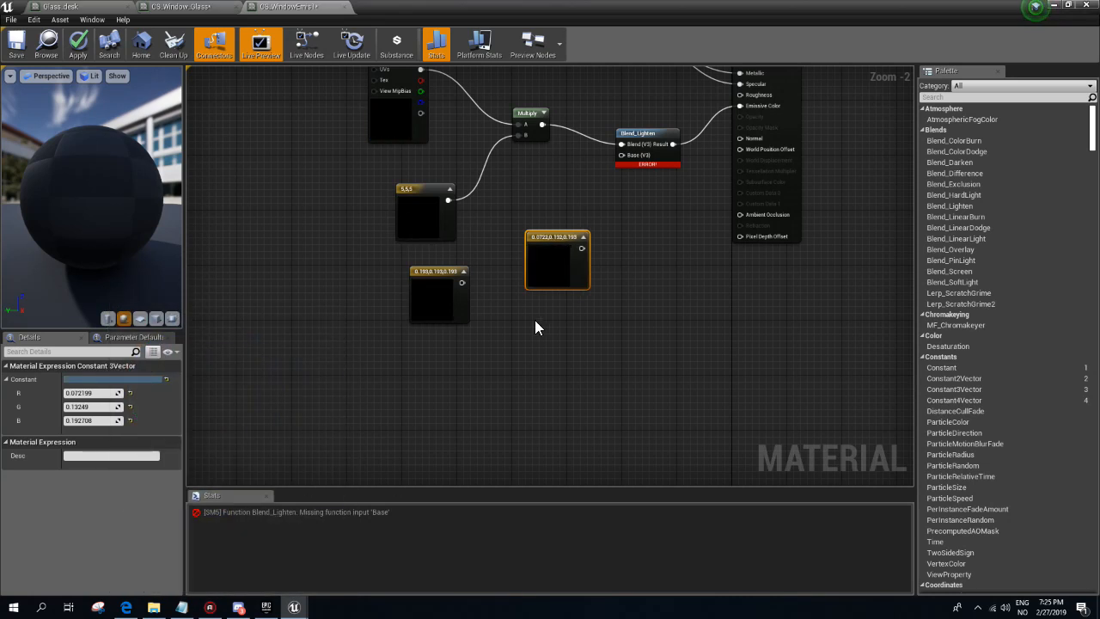
pyautogui.moveTo(580, 255); pyautogui.dragTo(621, 155)
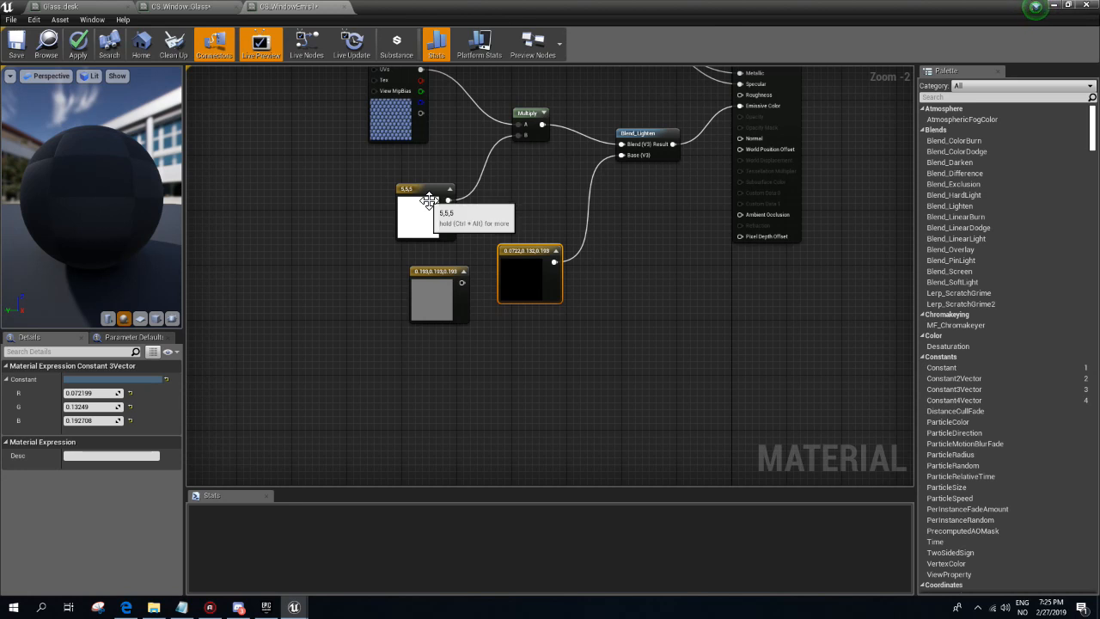
# - Set the R, G and B values of the white constant feeding the Multiply node to 3
pyautogui.click(430, 197)
pyautogui.click(91, 395)
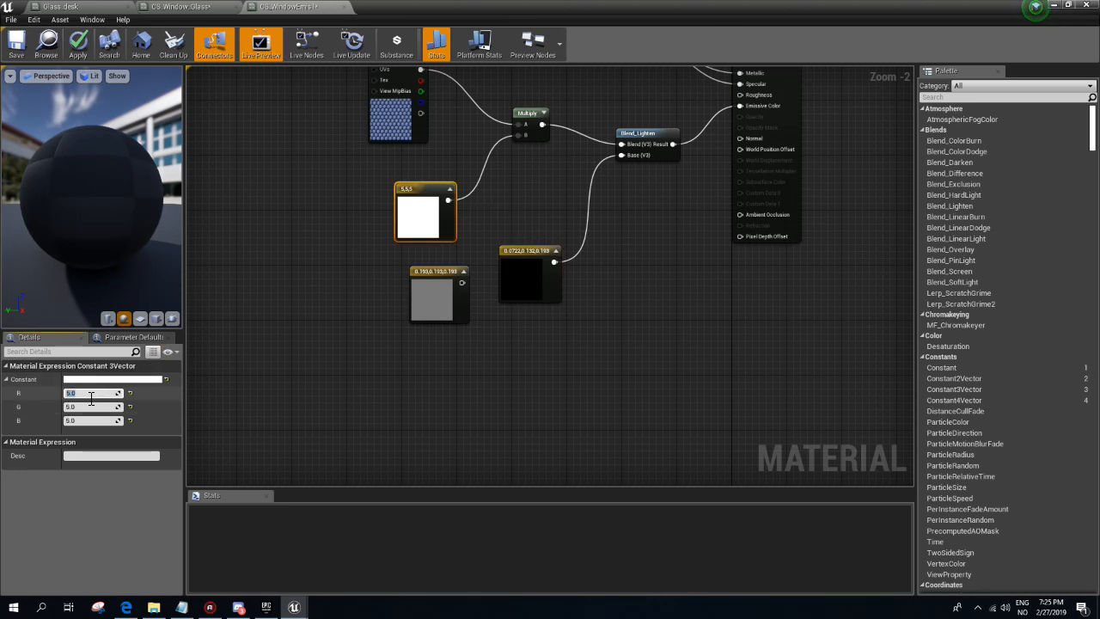
pyautogui.write('3')
pyautogui.press('Tab')
pyautogui.write('3')
pyautogui.press('Tab')
pyautogui.write('3')
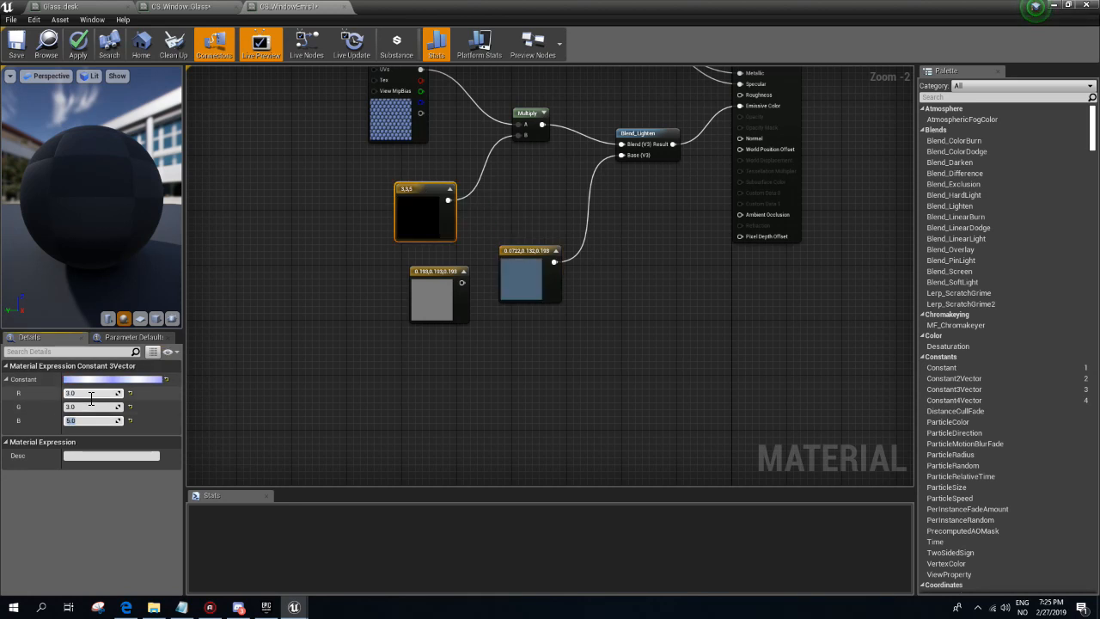
pyautogui.press('Return')
pyautogui.click(315, 452)
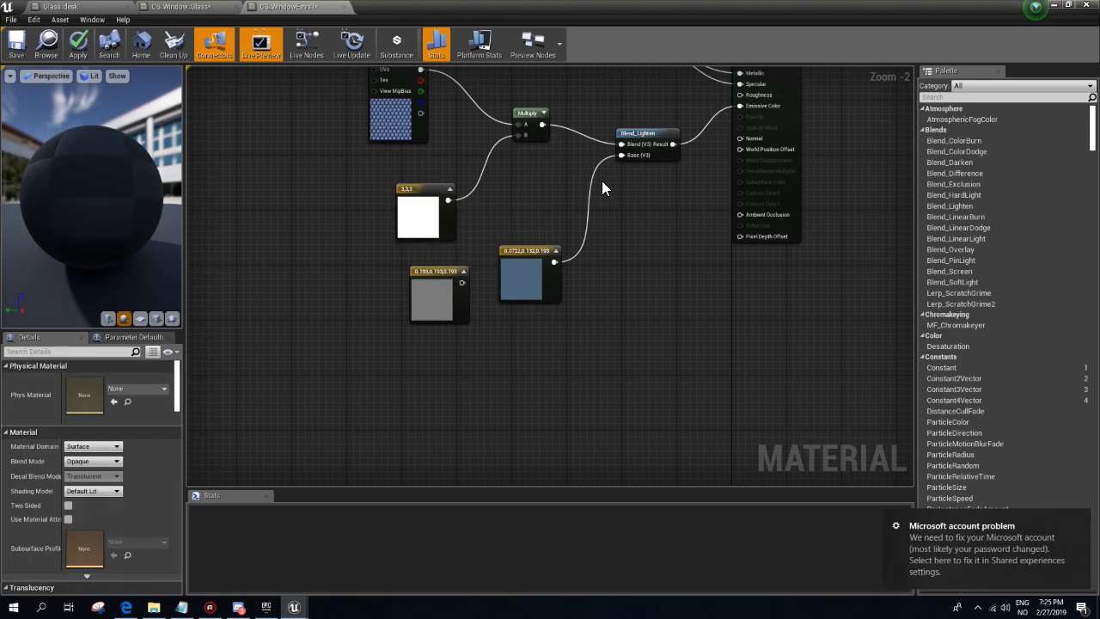
# - Apply and save the CS_WindowEmis1 material, and shrink and move its editor clear of the camera viewport
pyautogui.click(85, 41)
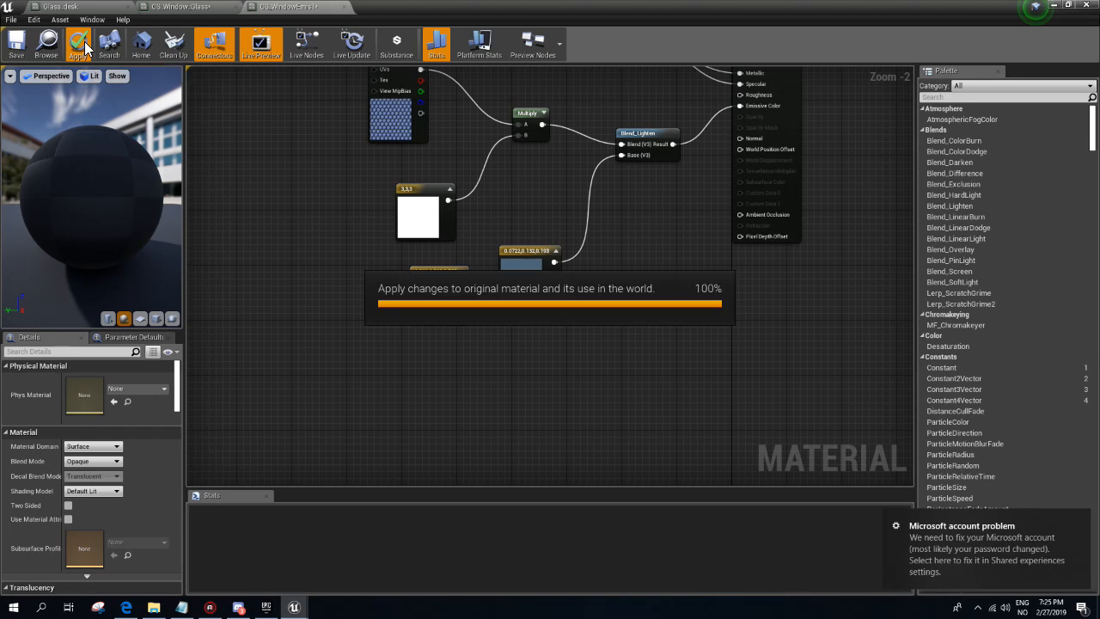
pyautogui.click(16, 42)
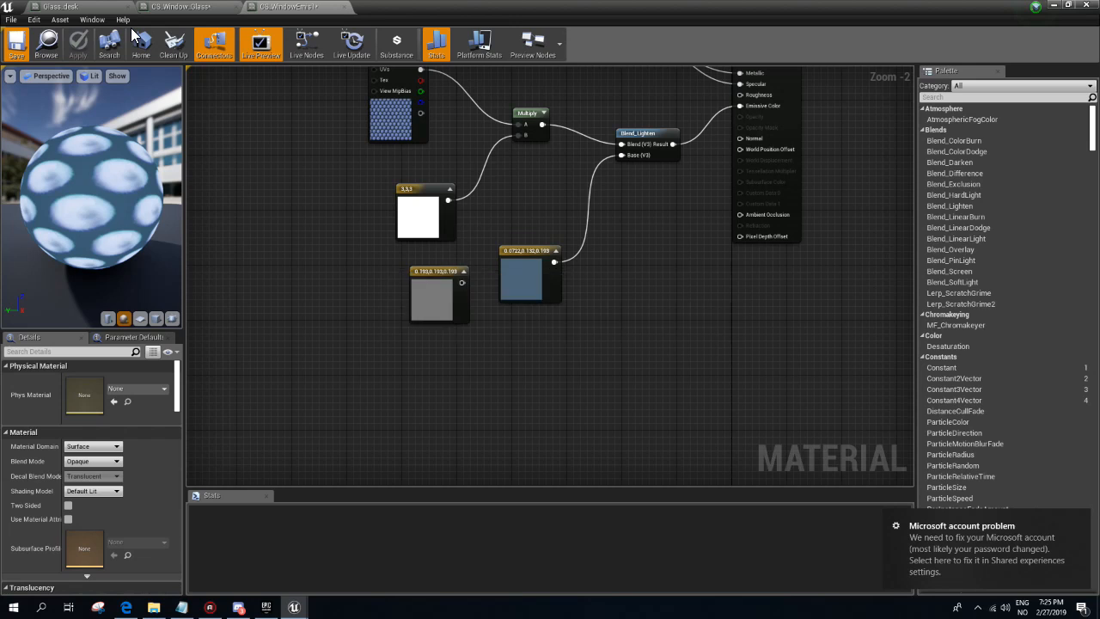
pyautogui.doubleClick(615, 3)
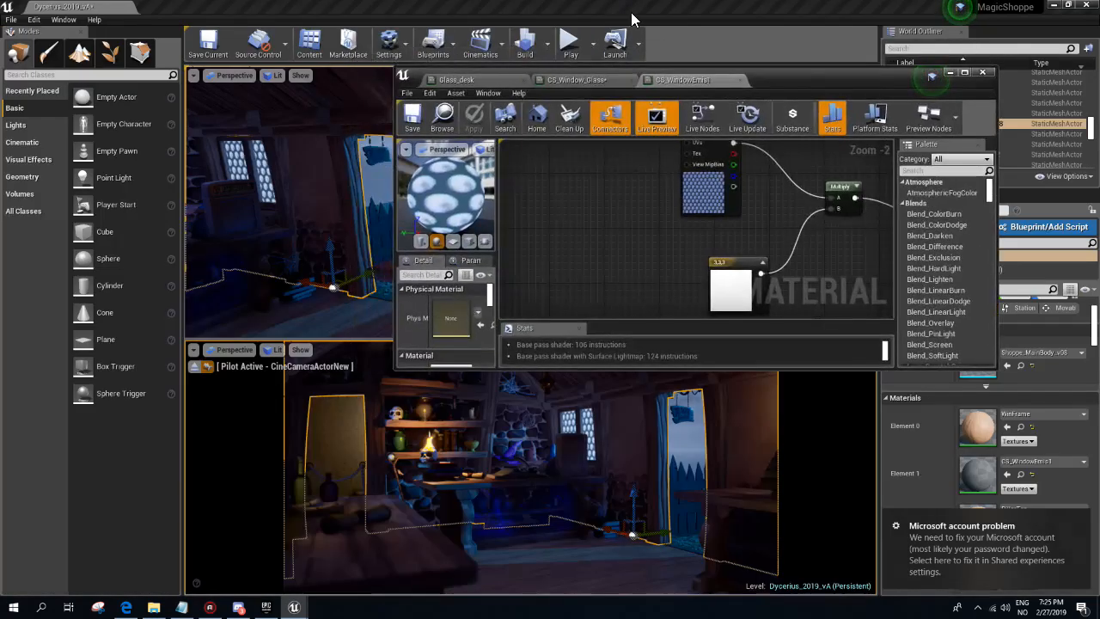
pyautogui.click(723, 15)
pyautogui.moveTo(798, 80); pyautogui.dragTo(529, 29)
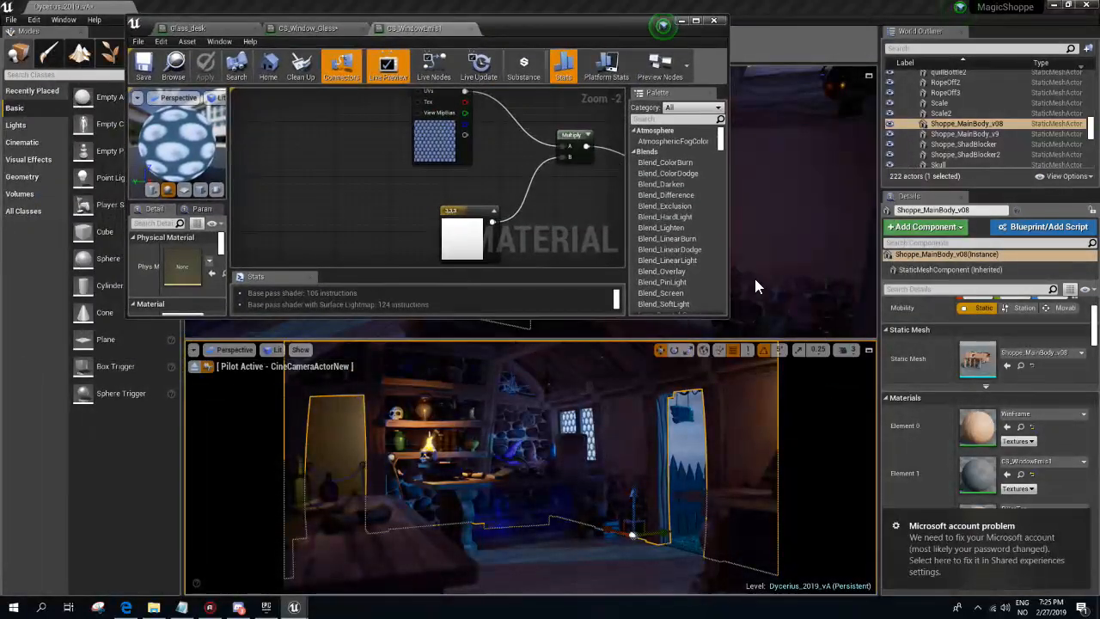
# - Set the R, G and B values of the constant feeding the Multiply node to 1 and apply the material
pyautogui.moveTo(426, 176); pyautogui.dragTo(344, 97, button='right')
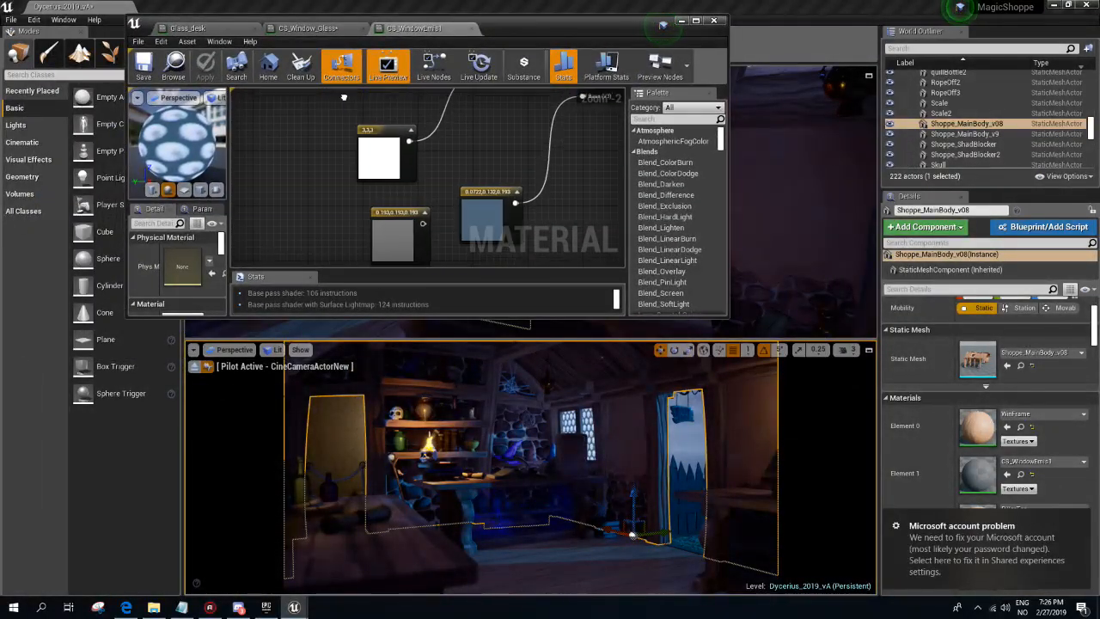
pyautogui.click(375, 153)
pyautogui.write('1')
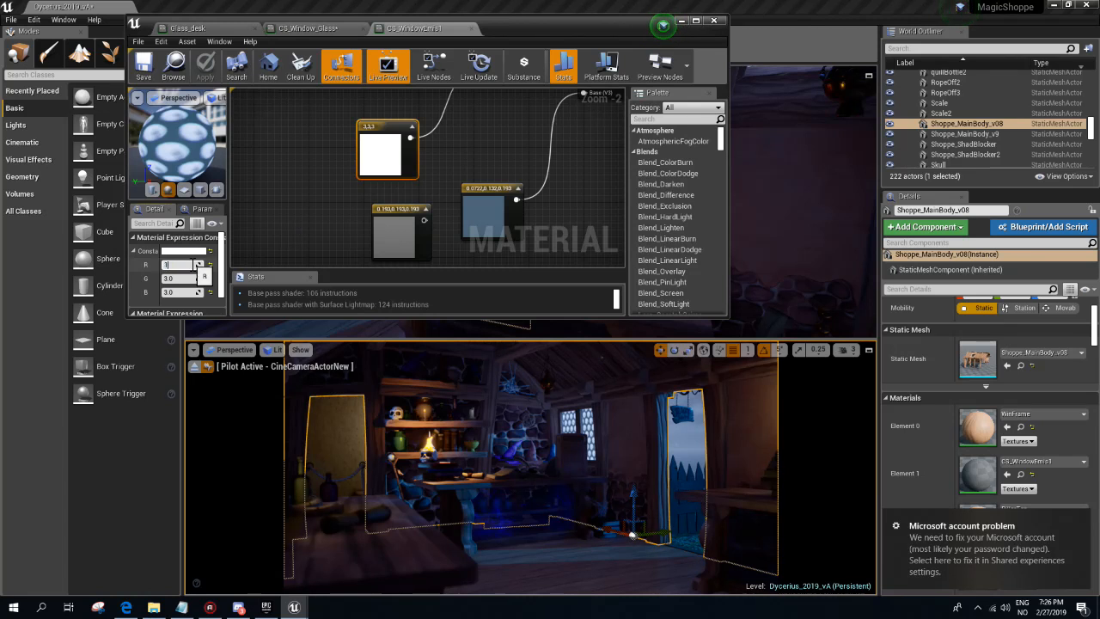
pyautogui.press('Tab')
pyautogui.write('1')
pyautogui.press('Tab')
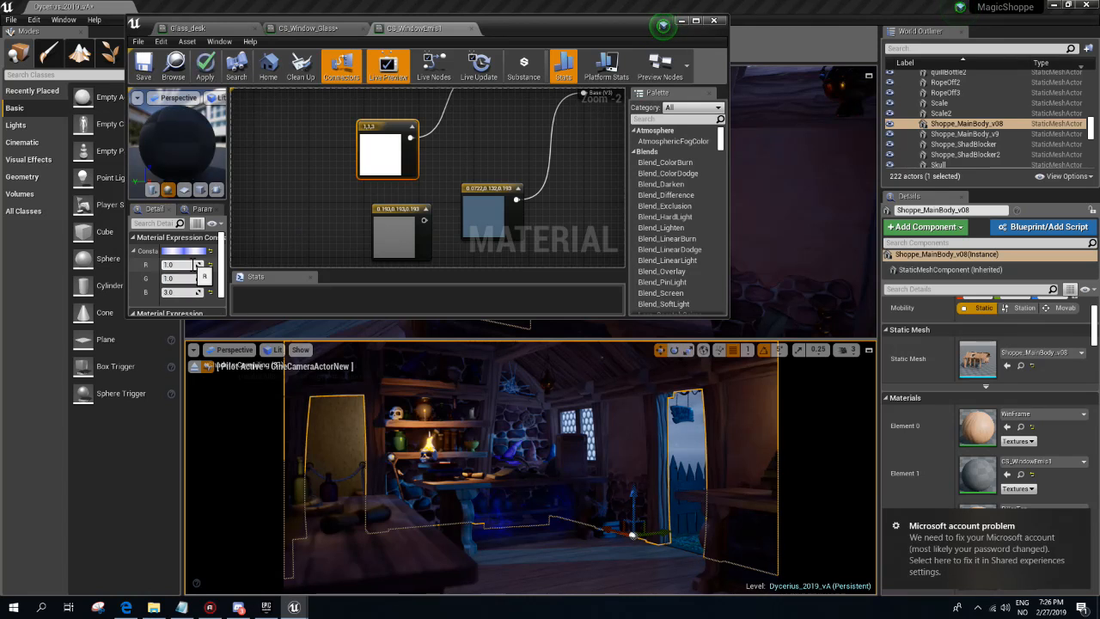
pyautogui.write('1')
pyautogui.press('Return')
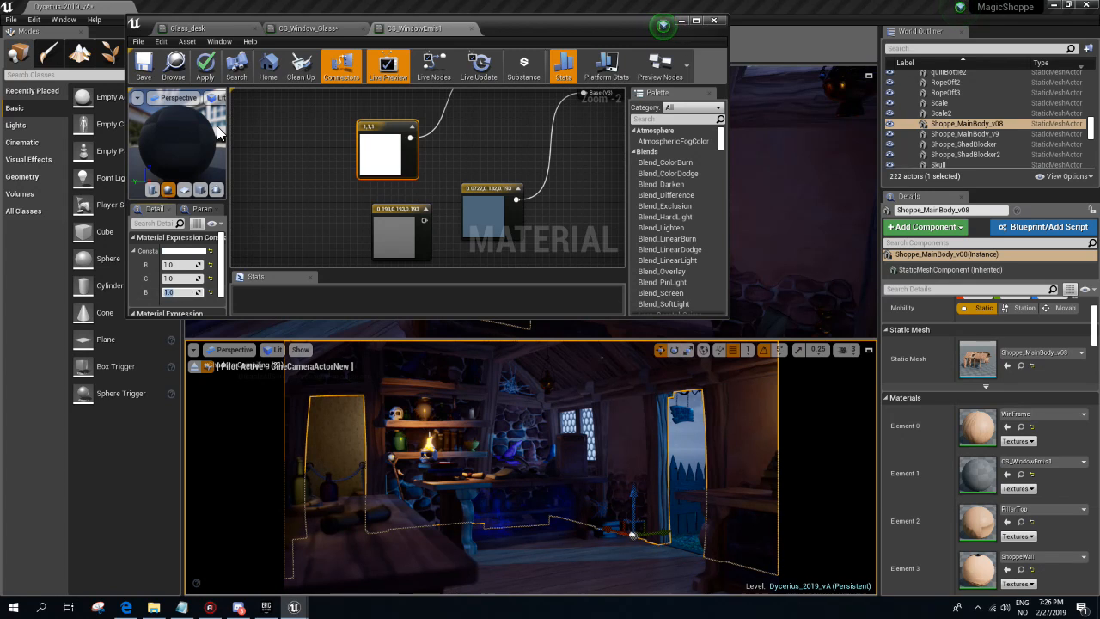
pyautogui.moveTo(469, 139); pyautogui.dragTo(400, 116, button='right')
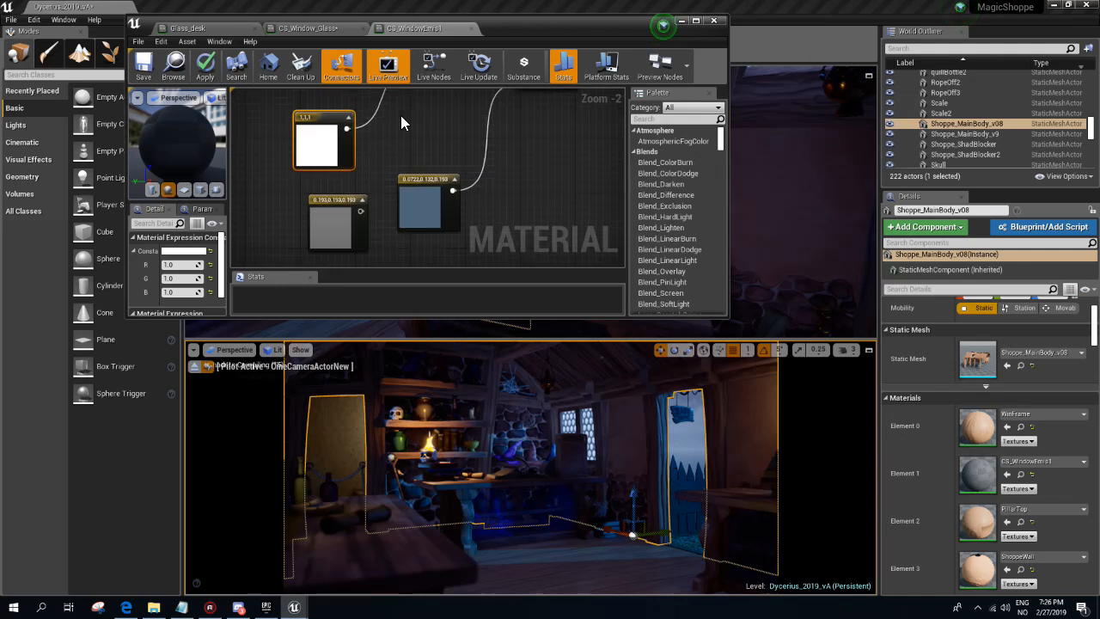
pyautogui.click(200, 65)
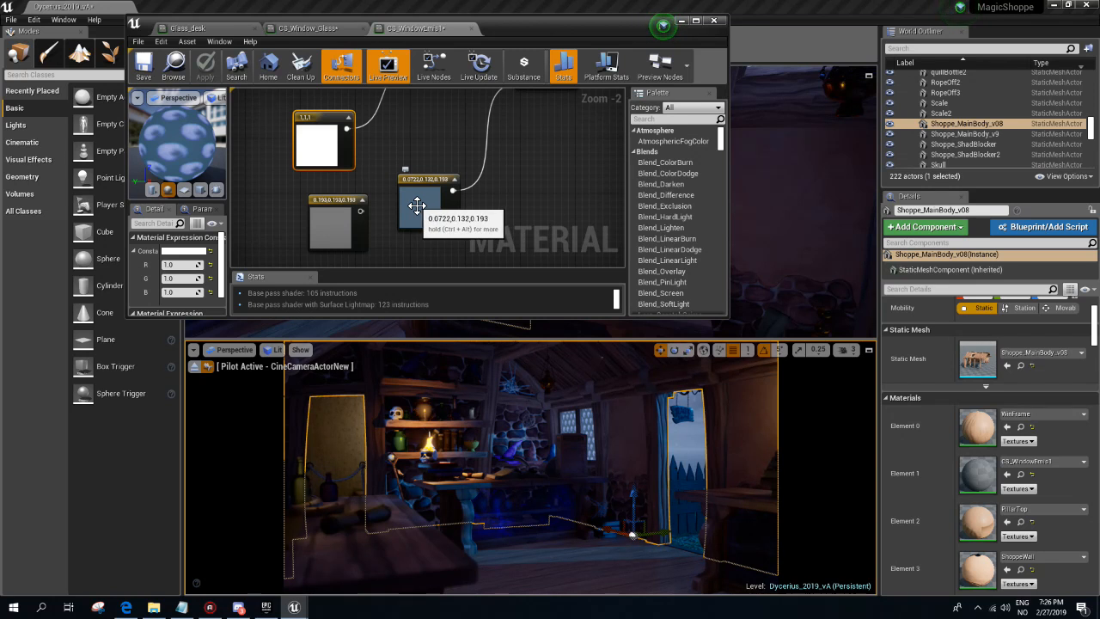
# - Enlarge the material editor slightly, recolour the constant feeding the Multiply node to saturated blue (0, 0.64, 1) and apply the material
pyautogui.moveTo(256, 316)
pyautogui.mouseDown()
pyautogui.moveTo(258, 348)
pyautogui.moveTo(259, 334)
pyautogui.mouseUp()
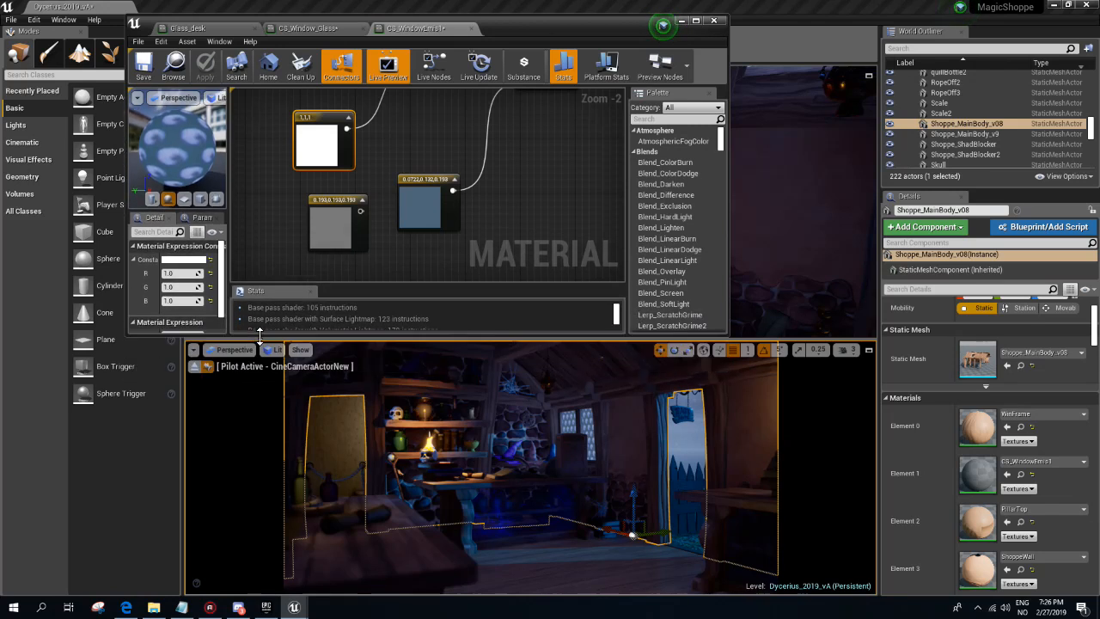
pyautogui.click(170, 260)
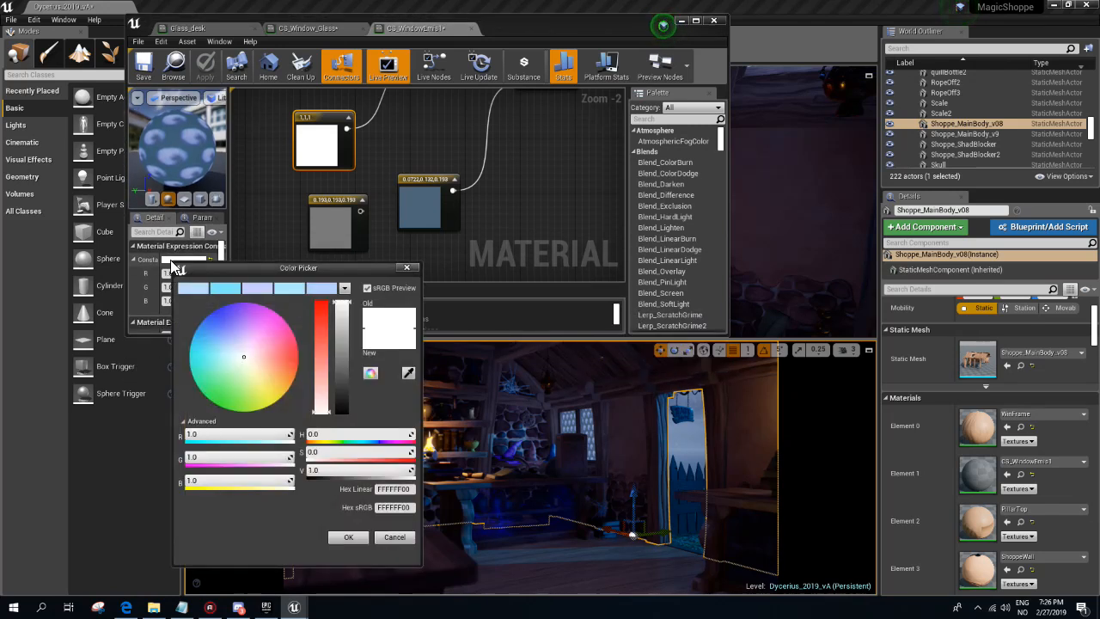
pyautogui.click(218, 345)
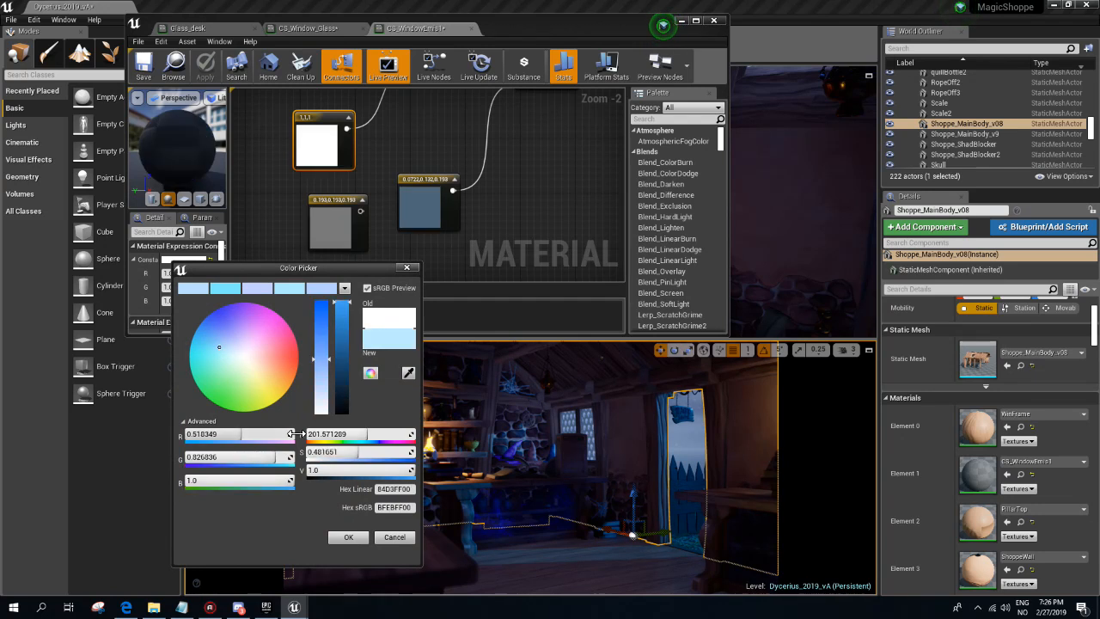
pyautogui.moveTo(322, 357); pyautogui.dragTo(321, 301)
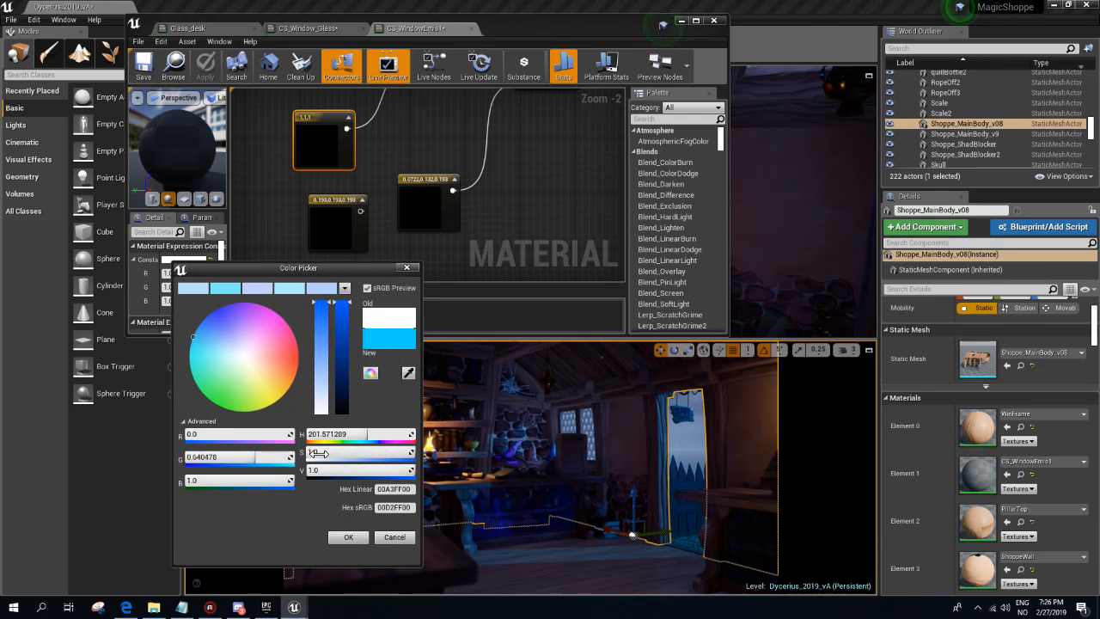
pyautogui.click(340, 538)
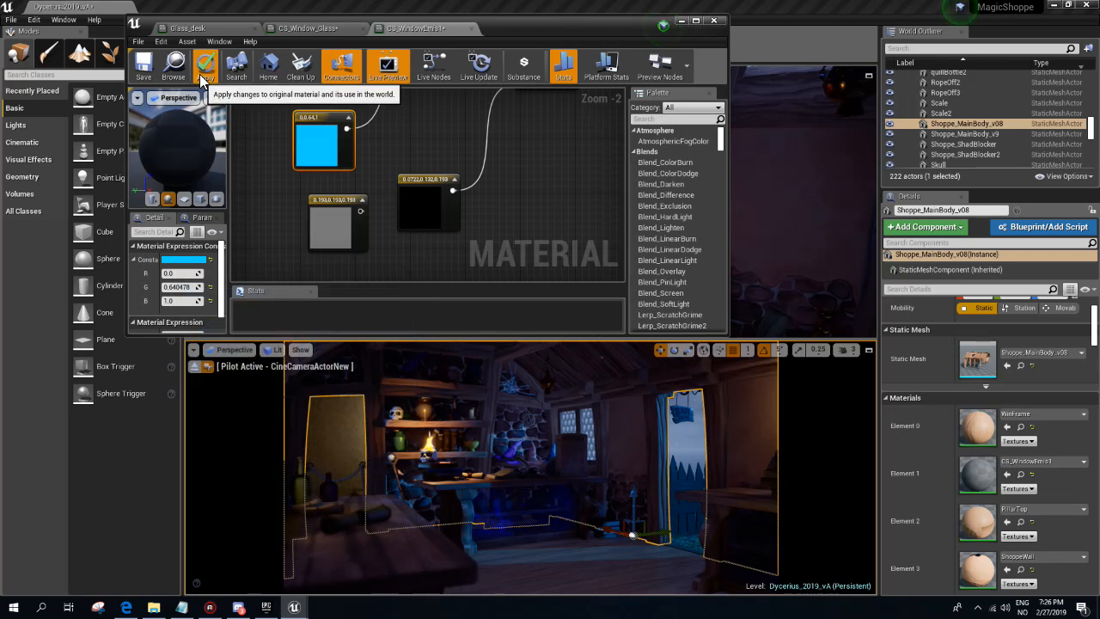
pyautogui.click(204, 77)
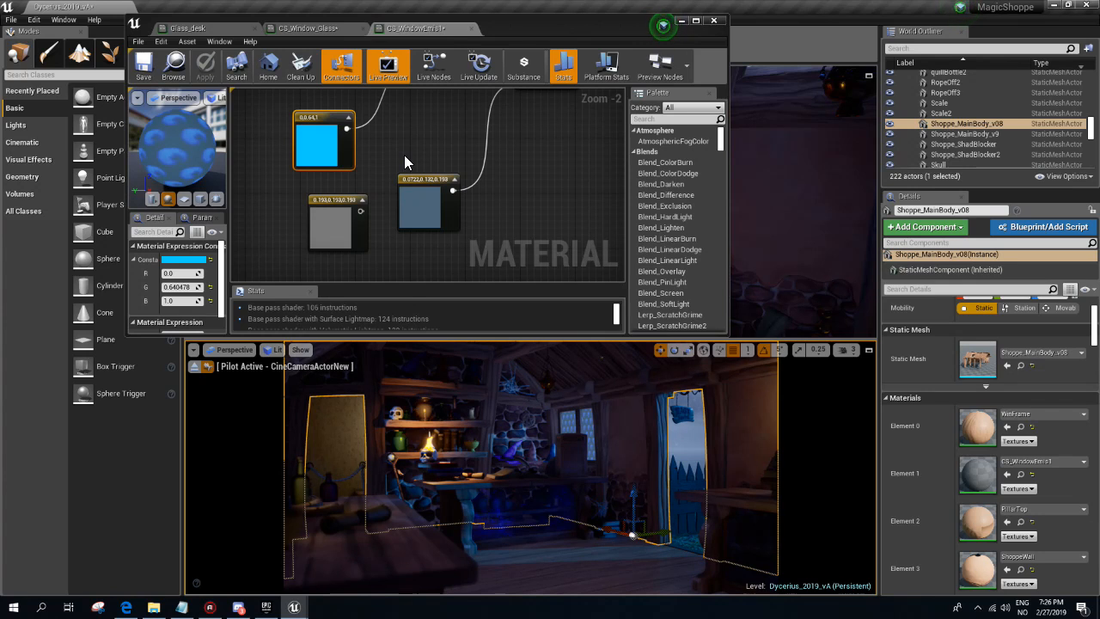
# - Reset the constant feeding the Multiply node, set its R, G and B values to 2 and apply the material
pyautogui.moveTo(424, 118); pyautogui.dragTo(469, 225, button='right')
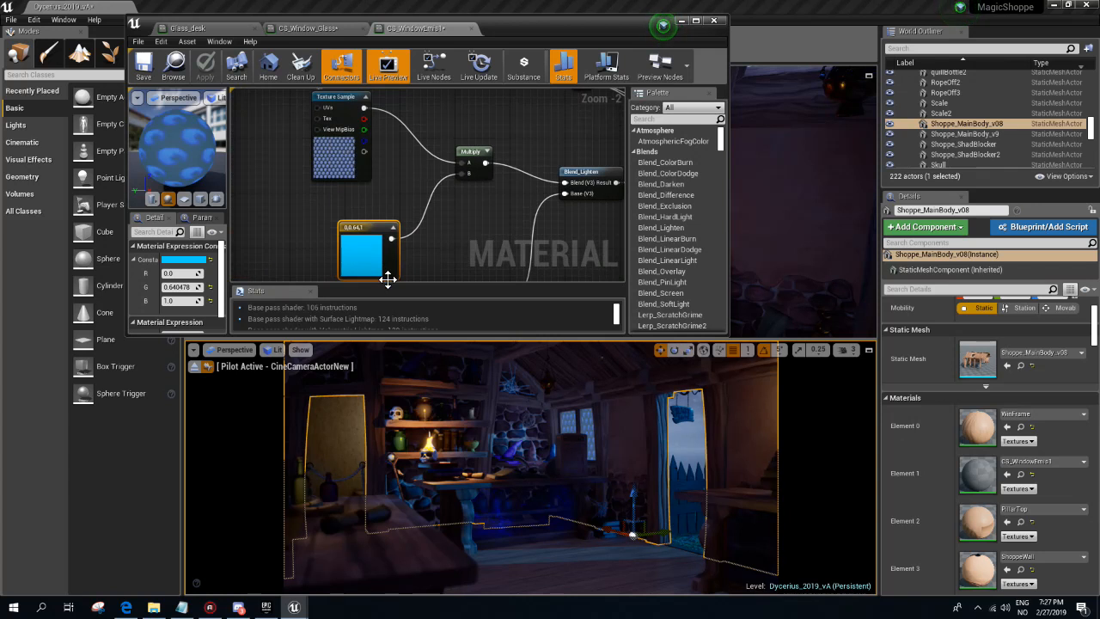
pyautogui.click(210, 259)
pyautogui.click(196, 273)
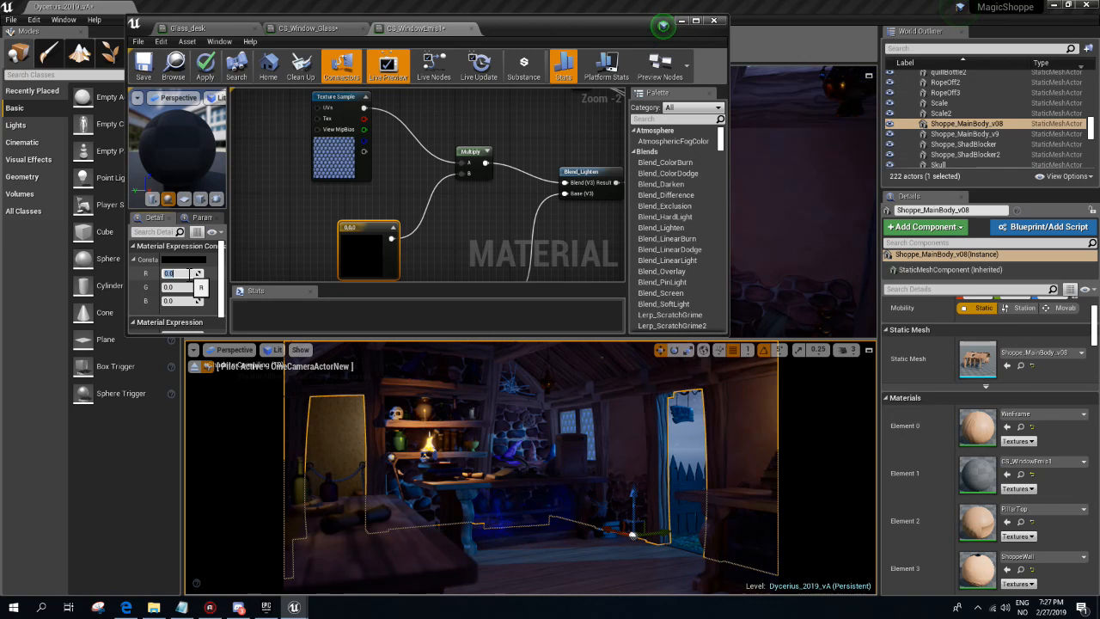
pyautogui.write('2')
pyautogui.press('Tab')
pyautogui.write('2')
pyautogui.press('Tab')
pyautogui.write('2')
pyautogui.press('Return')
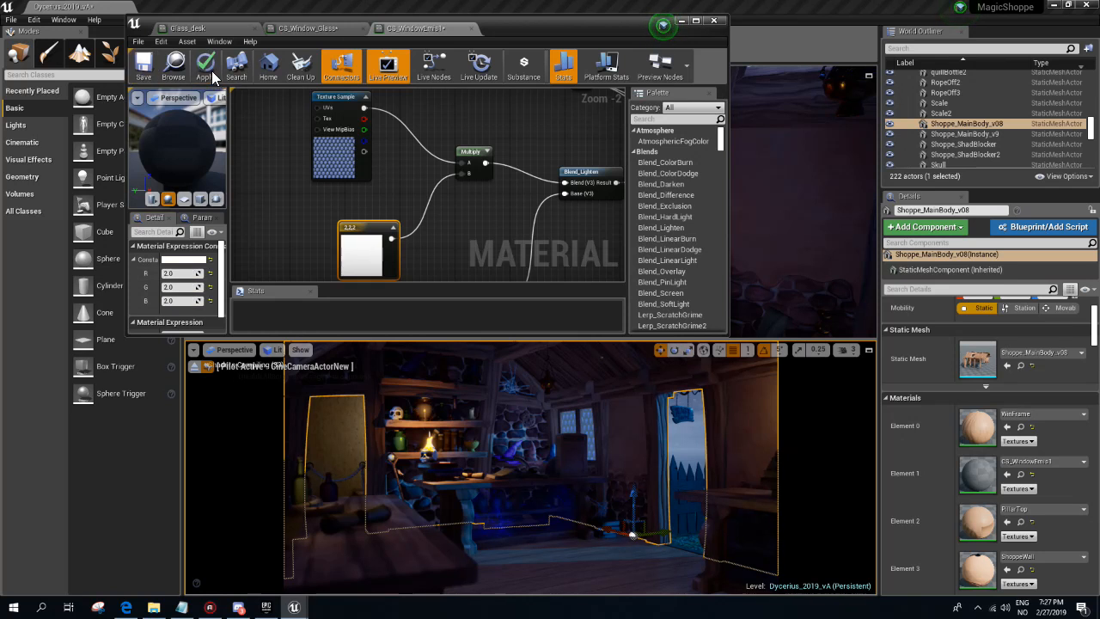
pyautogui.click(212, 70)
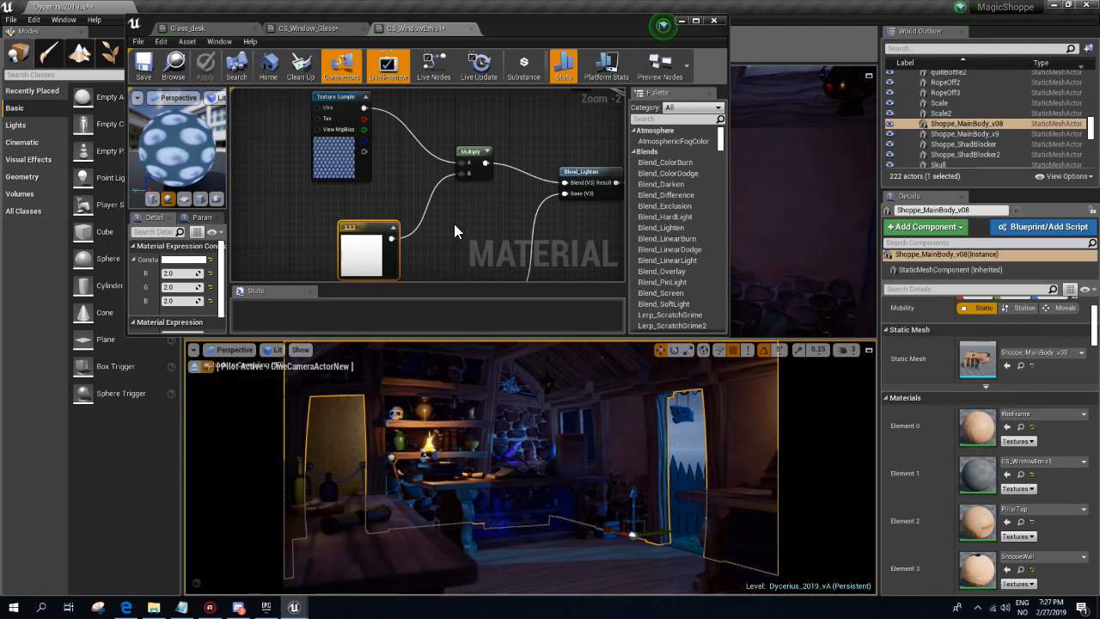
# - Reset the dark blue constant feeding Blend_Lighten's Base input to its default black
pyautogui.moveTo(459, 242); pyautogui.dragTo(367, 170, button='right')
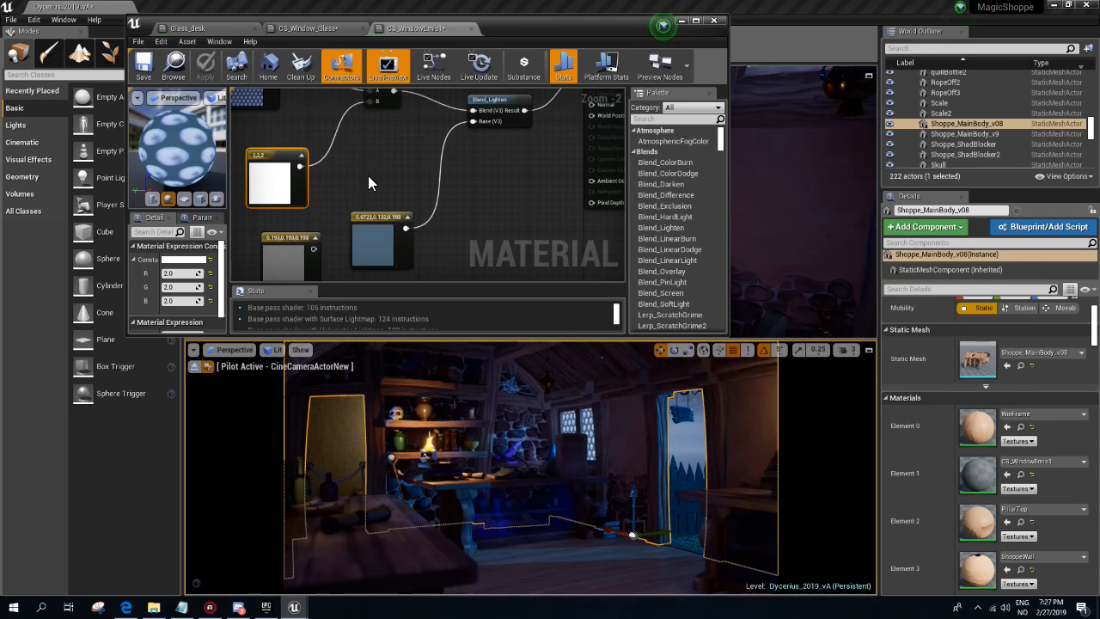
pyautogui.click(378, 222)
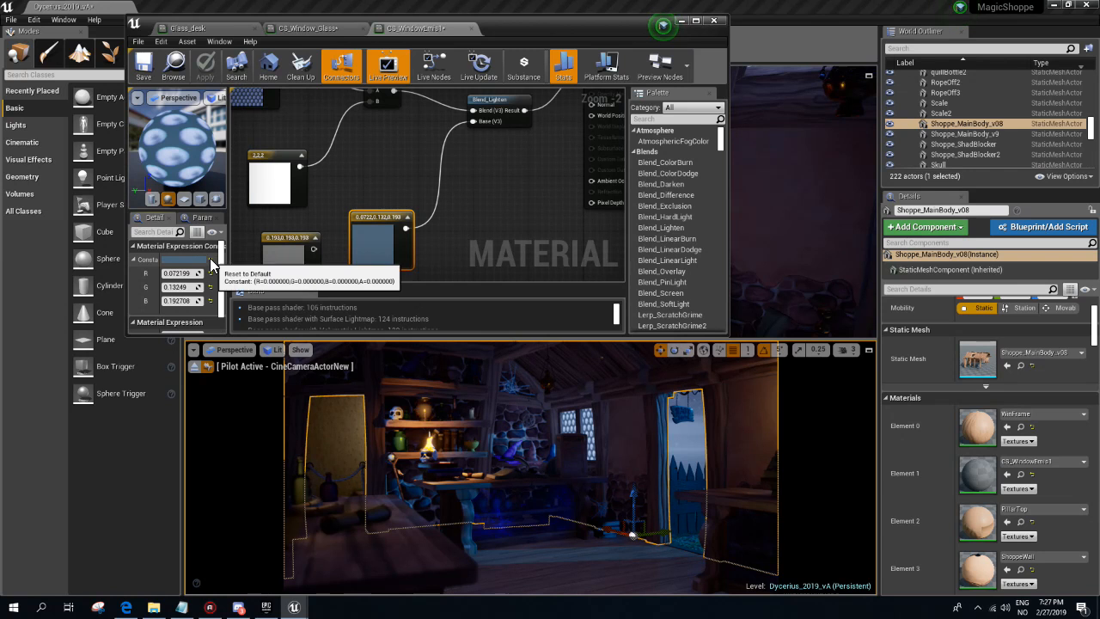
pyautogui.click(210, 259)
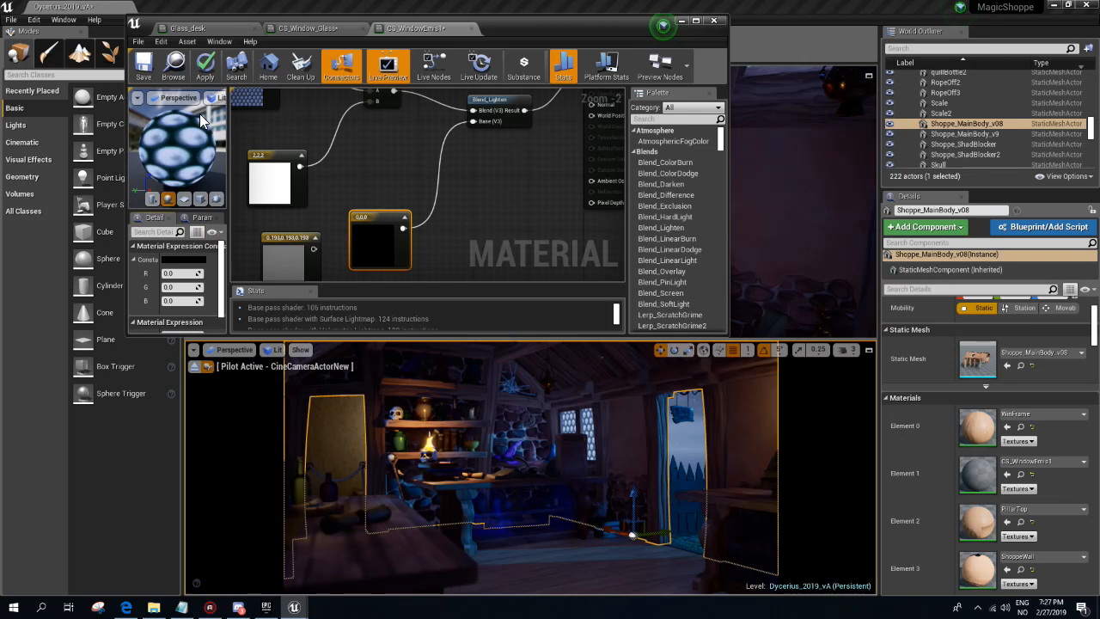
pyautogui.click(189, 260)
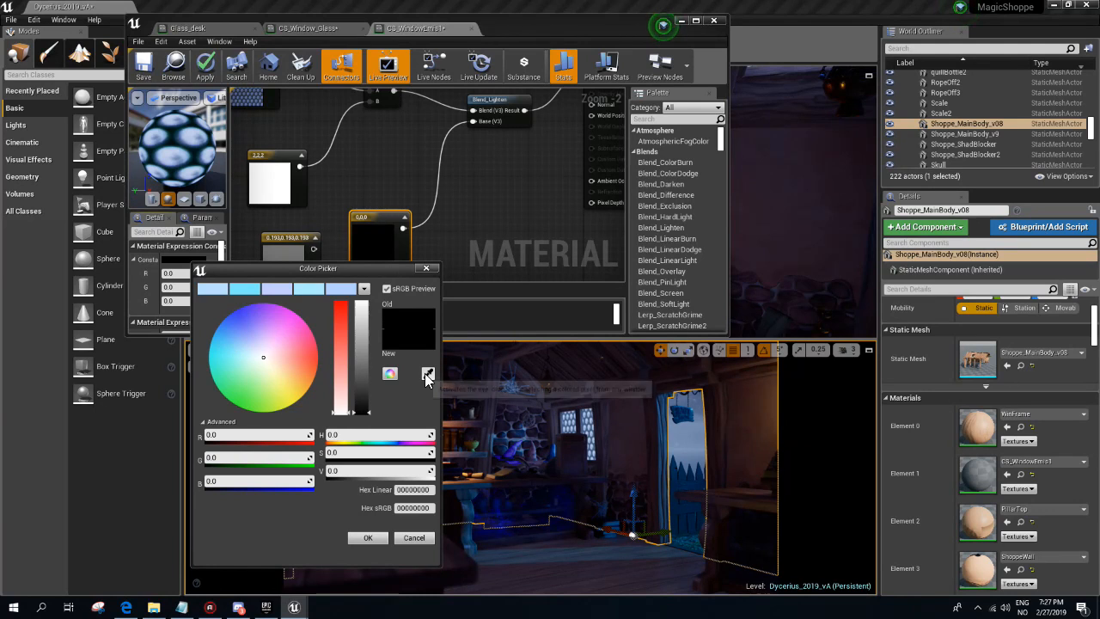
pyautogui.click(425, 267)
# - Find the DirectionalLight with the search term "directi", select it and copy the Hex sRGB value of its light colour
pyautogui.click(945, 47)
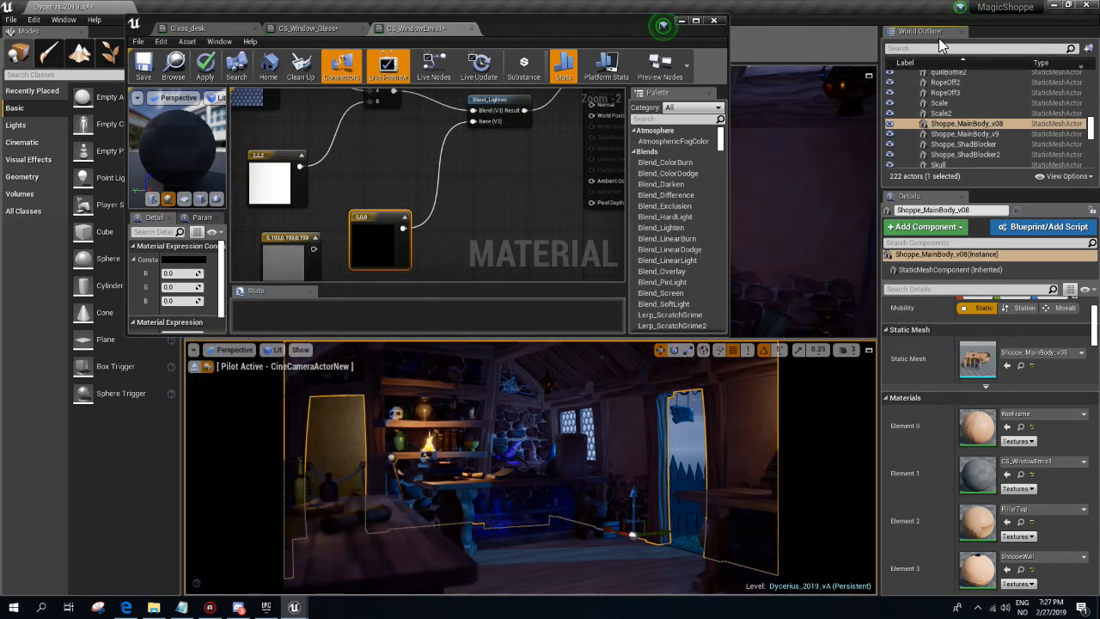
pyautogui.write('directi')
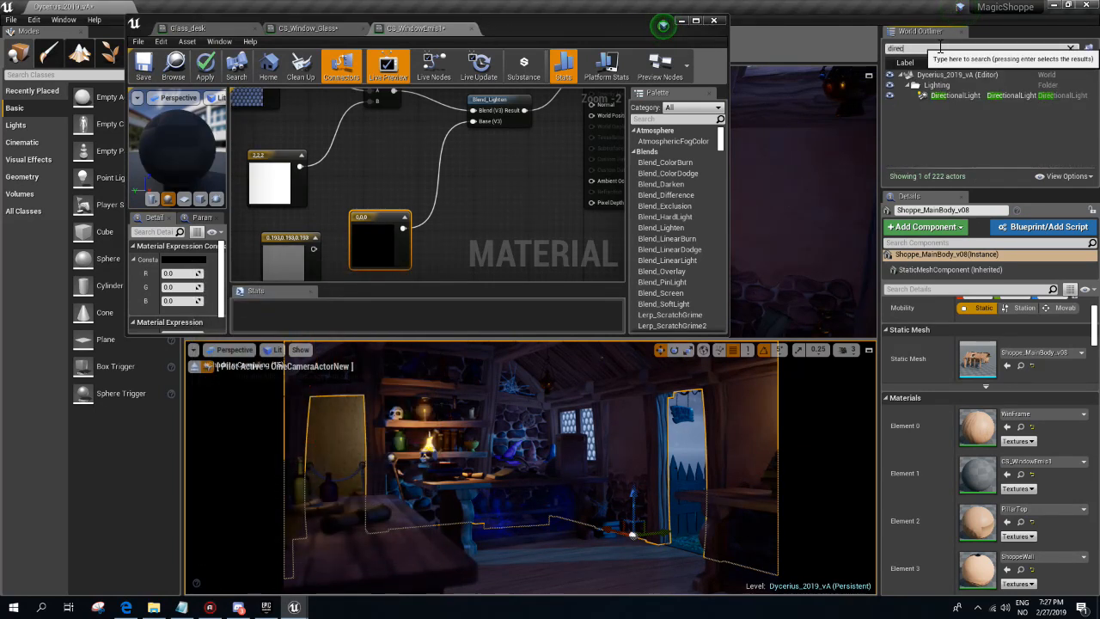
pyautogui.click(982, 97)
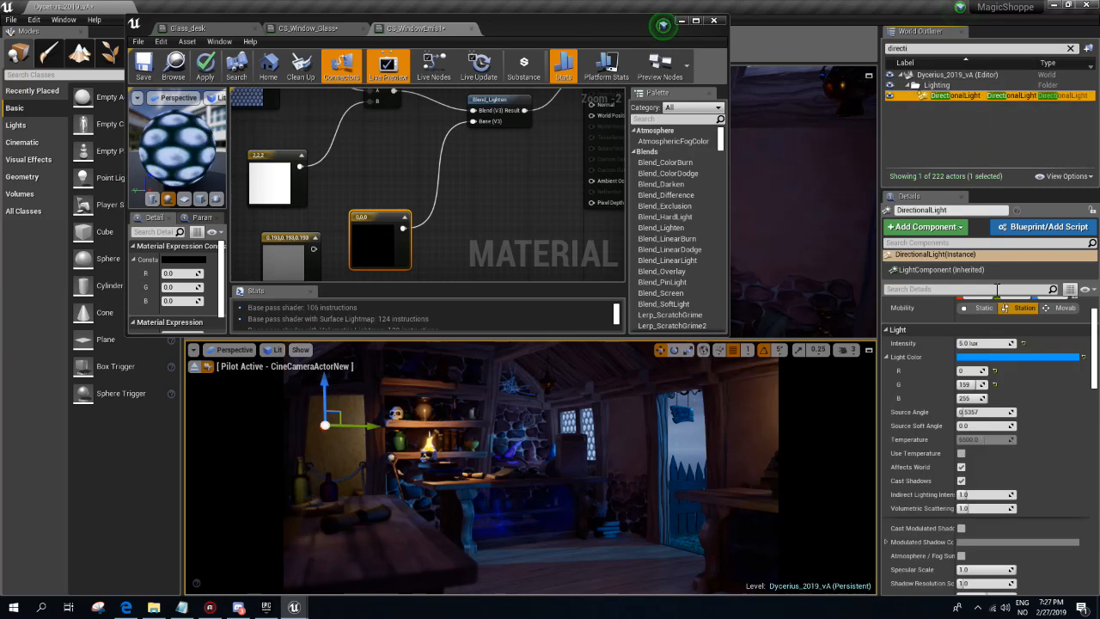
pyautogui.click(1040, 356)
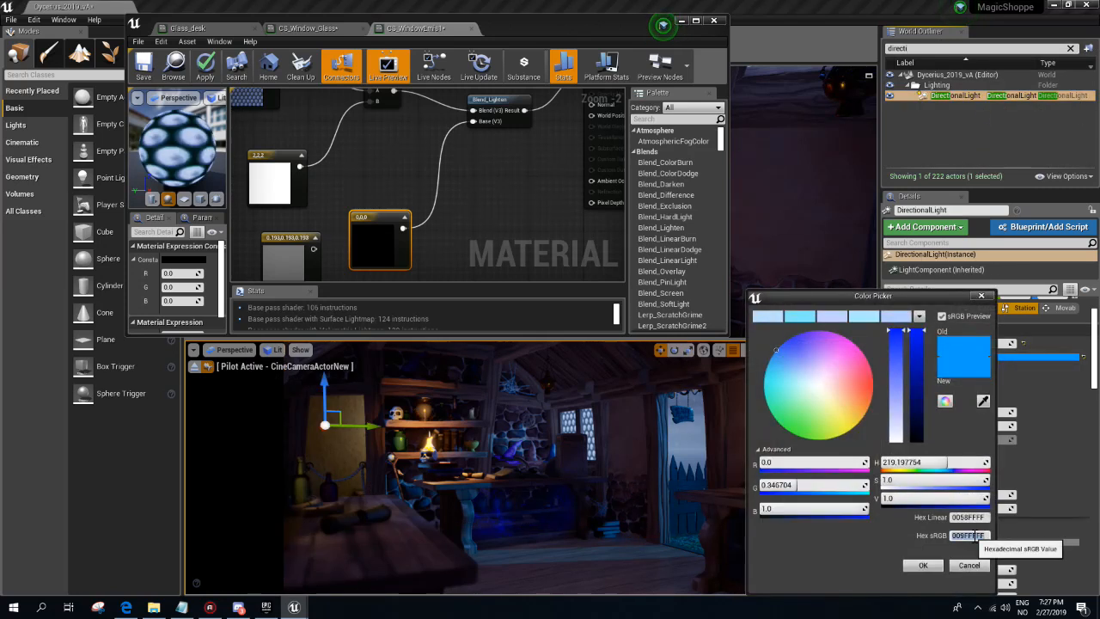
pyautogui.click(922, 564)
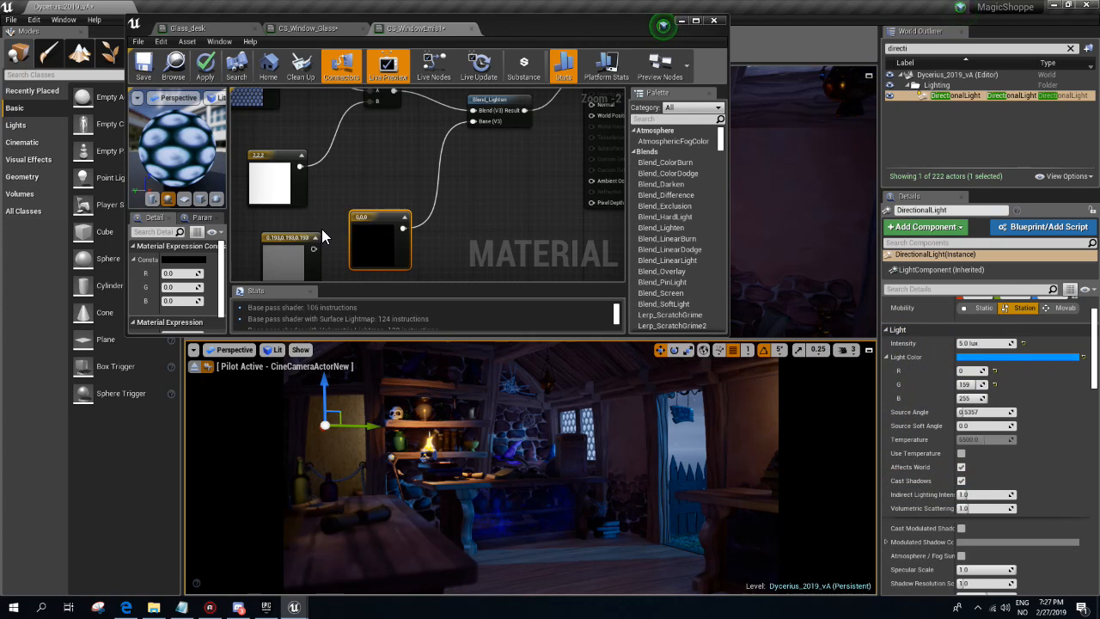
# - Set the constant feeding Blend_Lighten's Base input to Hex sRGB 009FFFFF and apply the material
pyautogui.click(178, 260)
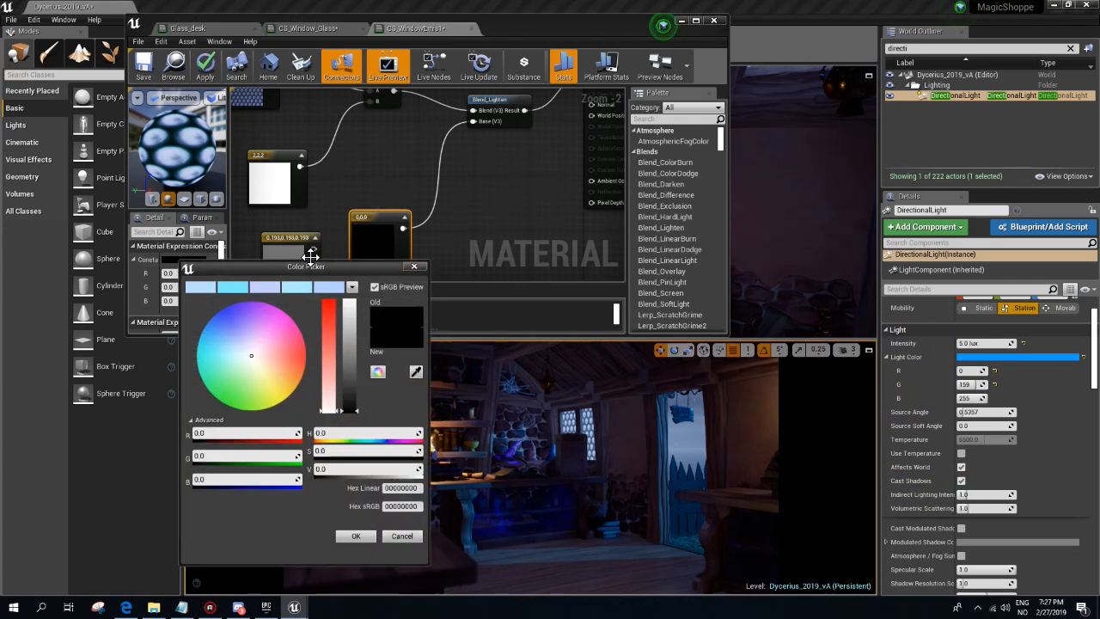
pyautogui.click(401, 505)
pyautogui.write('009FFFFF')
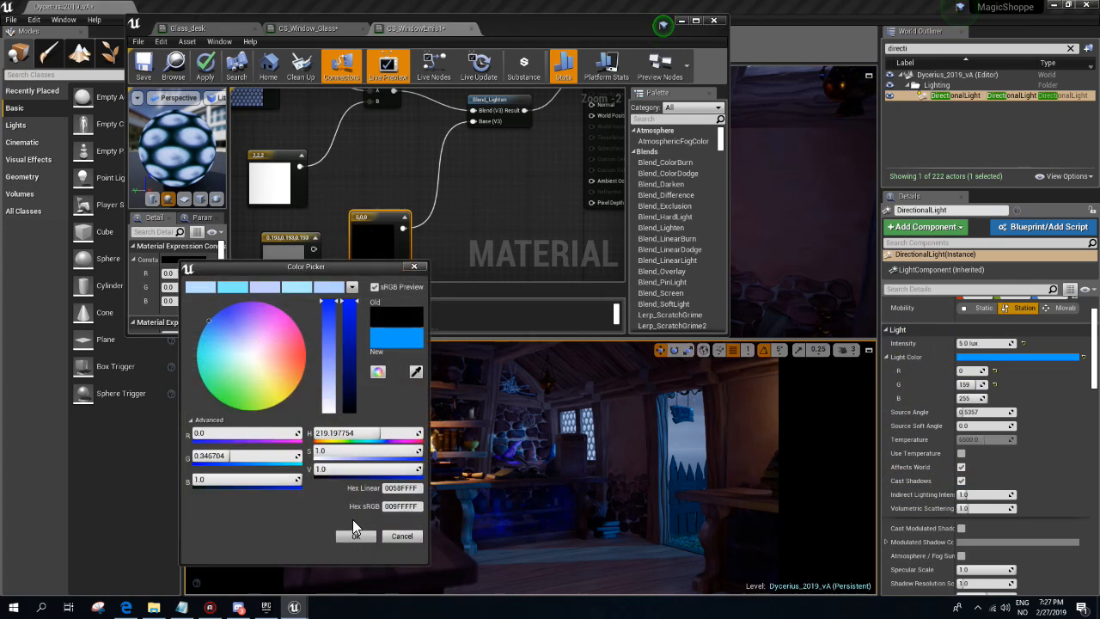
pyautogui.click(354, 535)
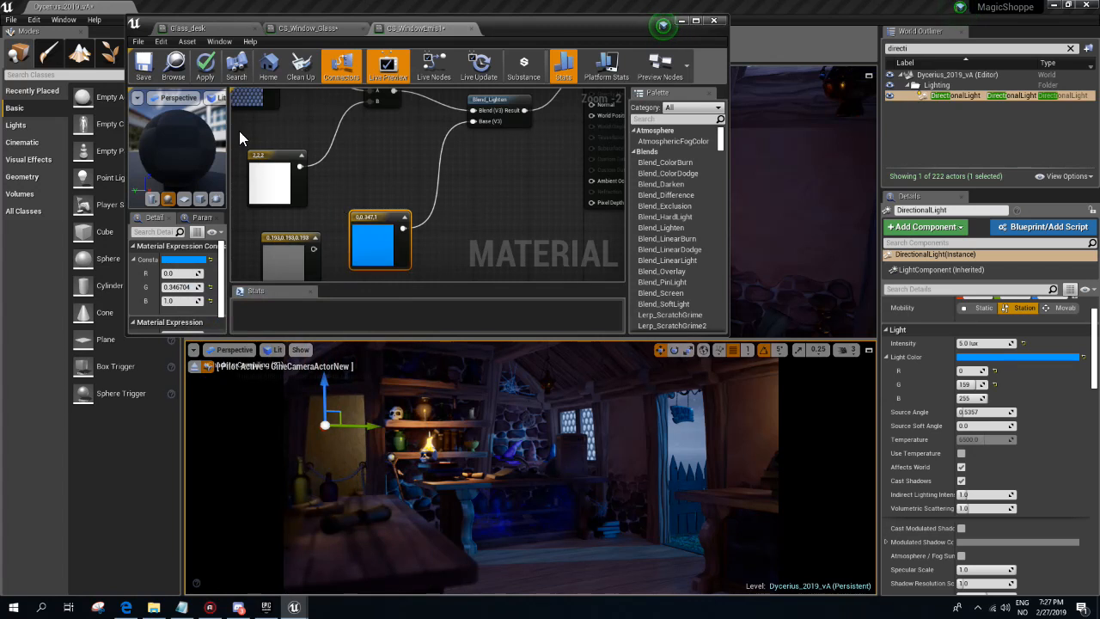
pyautogui.click(206, 69)
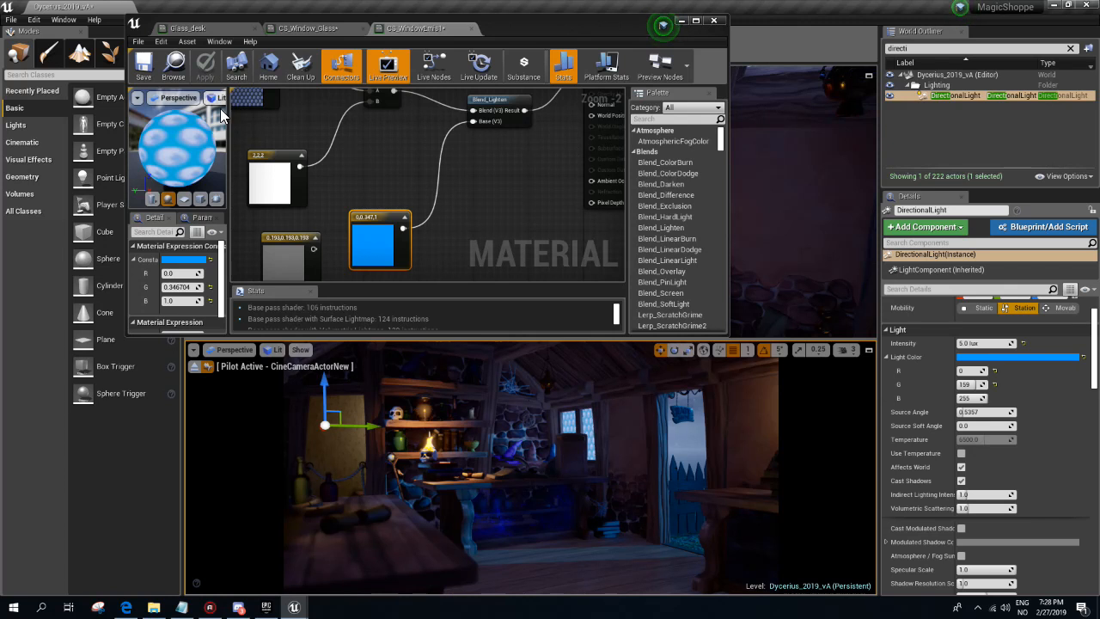
# - Desaturate the Base constant to pale blue, about (0.484, 0.663, 1), and apply the material
pyautogui.click(188, 260)
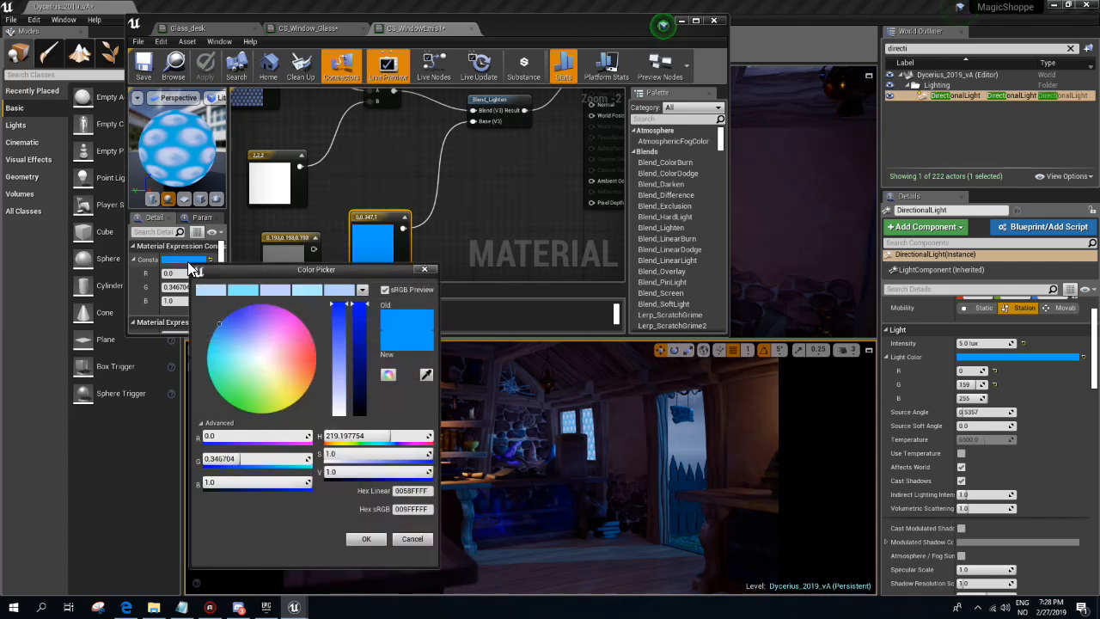
pyautogui.click(339, 355)
pyautogui.click(362, 539)
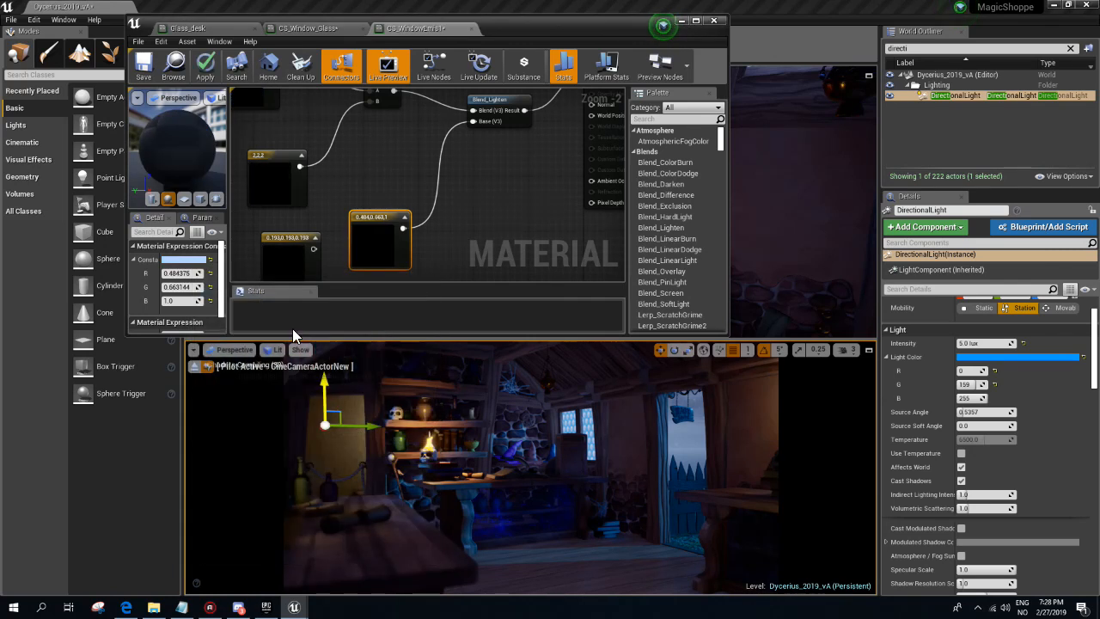
pyautogui.click(204, 73)
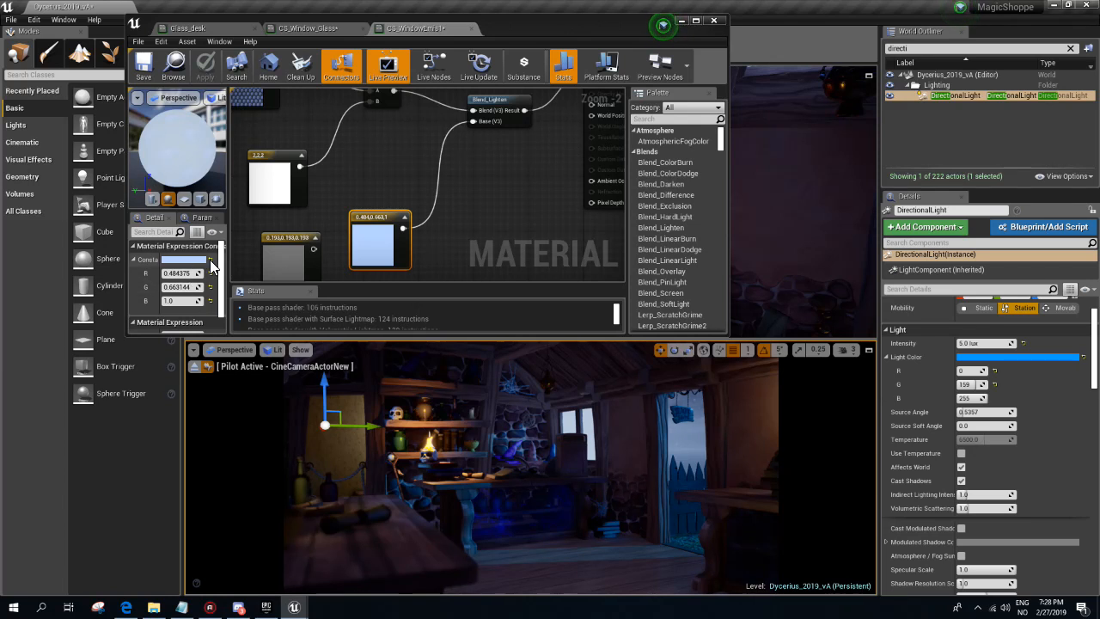
# - Duplicate the grey 0.193 constant, connect the copy to Blend_Lighten's Base input, place it above the pale blue constant and apply the material
pyautogui.moveTo(330, 163); pyautogui.dragTo(380, 205, button='right')
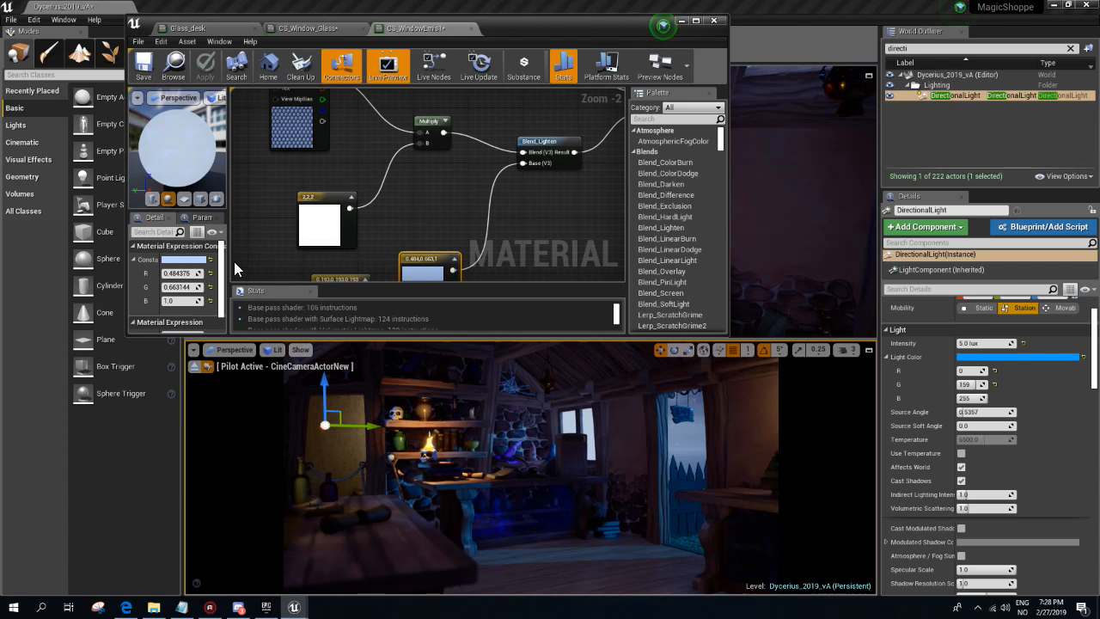
pyautogui.moveTo(431, 258); pyautogui.dragTo(448, 196, button='right')
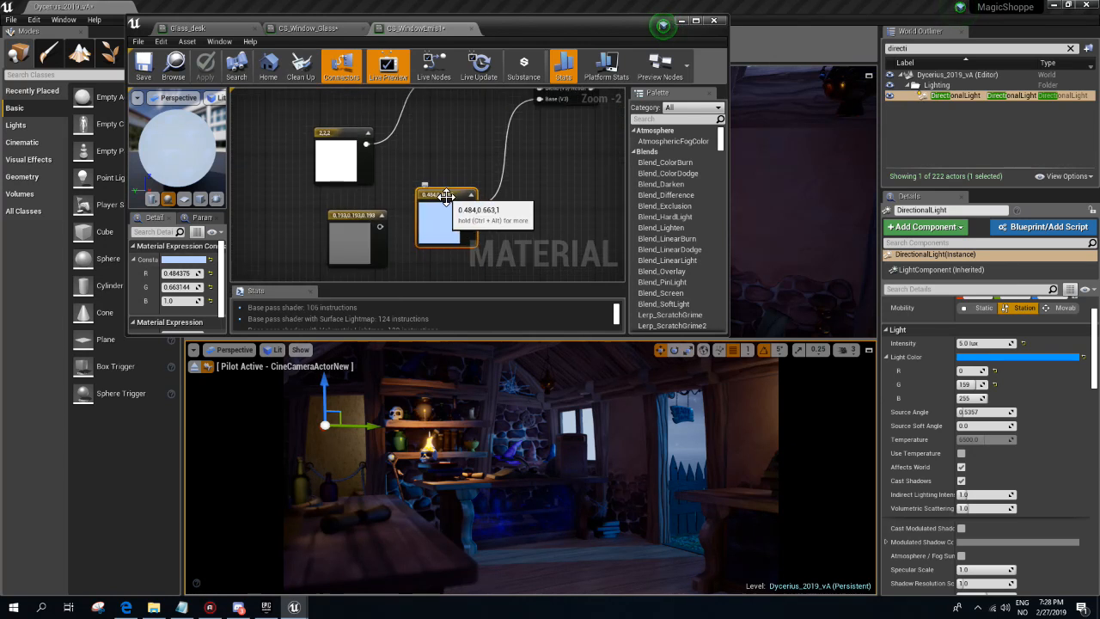
pyautogui.click(452, 138)
pyautogui.moveTo(452, 138); pyautogui.dragTo(461, 166, button='right')
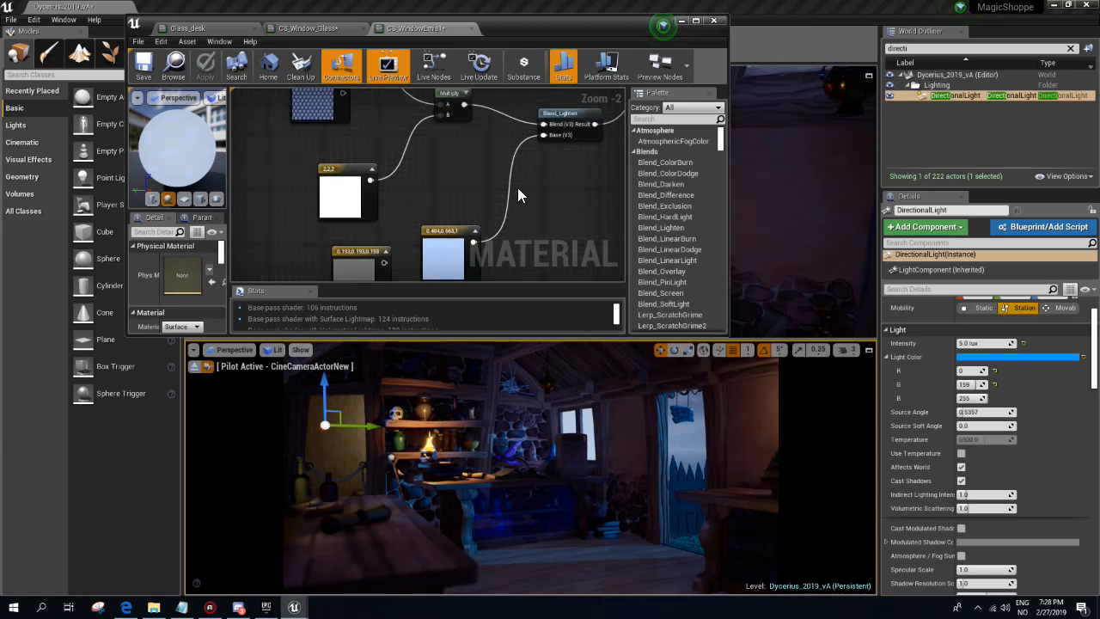
pyautogui.click(383, 252)
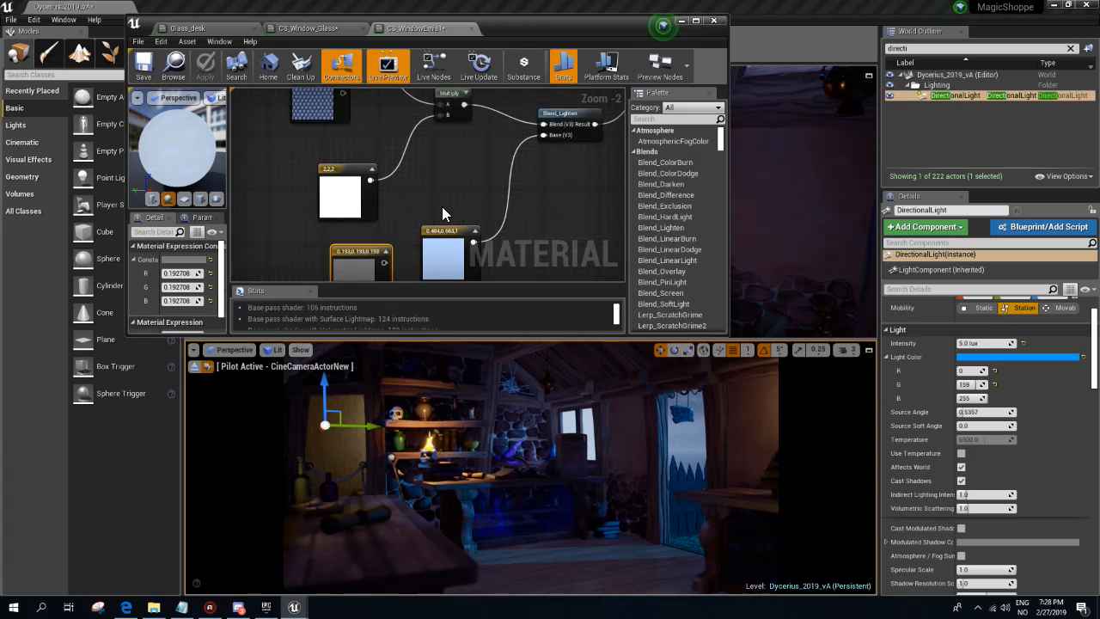
pyautogui.hotkey('ctrl', 'v')
pyautogui.moveTo(514, 214); pyautogui.dragTo(555, 131)
pyautogui.click(529, 176)
pyautogui.moveTo(516, 214); pyautogui.dragTo(461, 169)
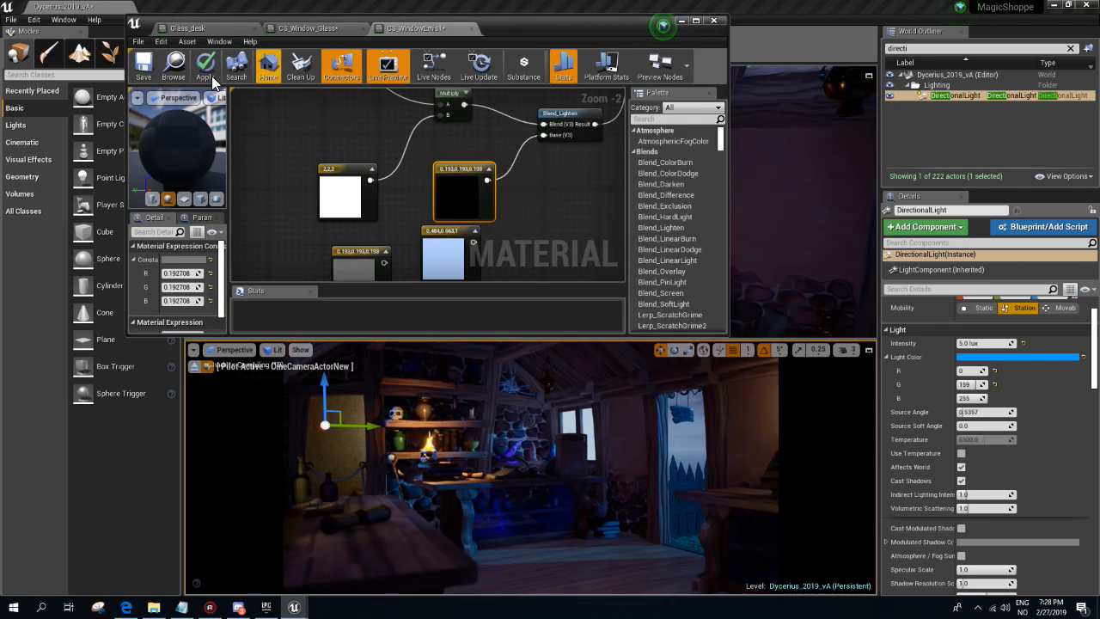
pyautogui.click(206, 78)
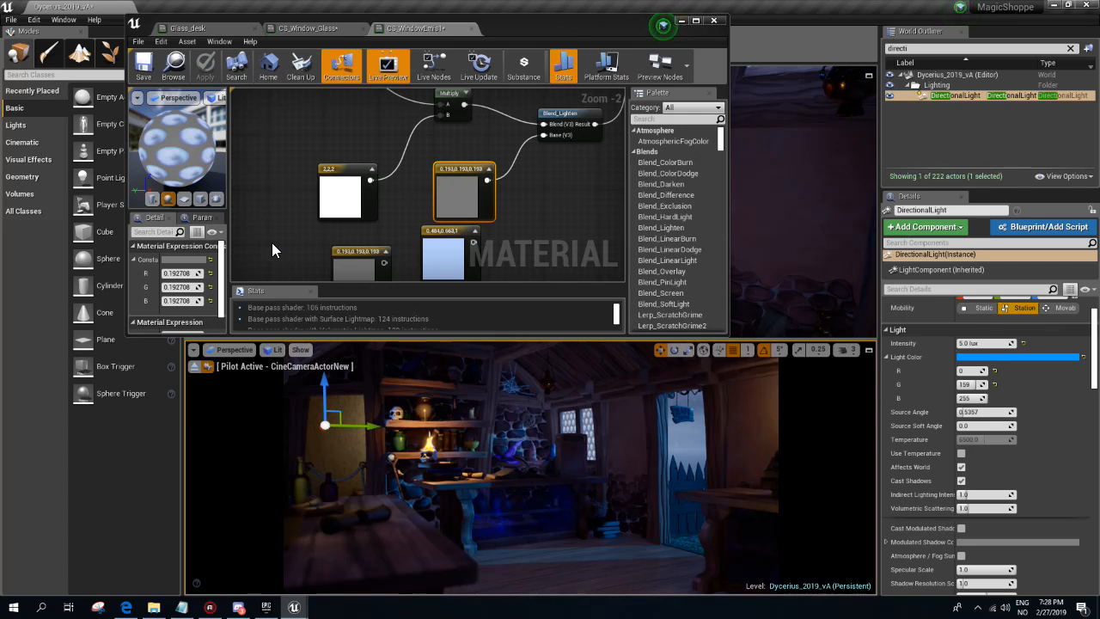
# - Tint the grey constant feeding Blend_Lighten's Base input dark blue, about (0.0437, 0.125, 0.193), and apply the material
pyautogui.click(179, 256)
pyautogui.click(234, 345)
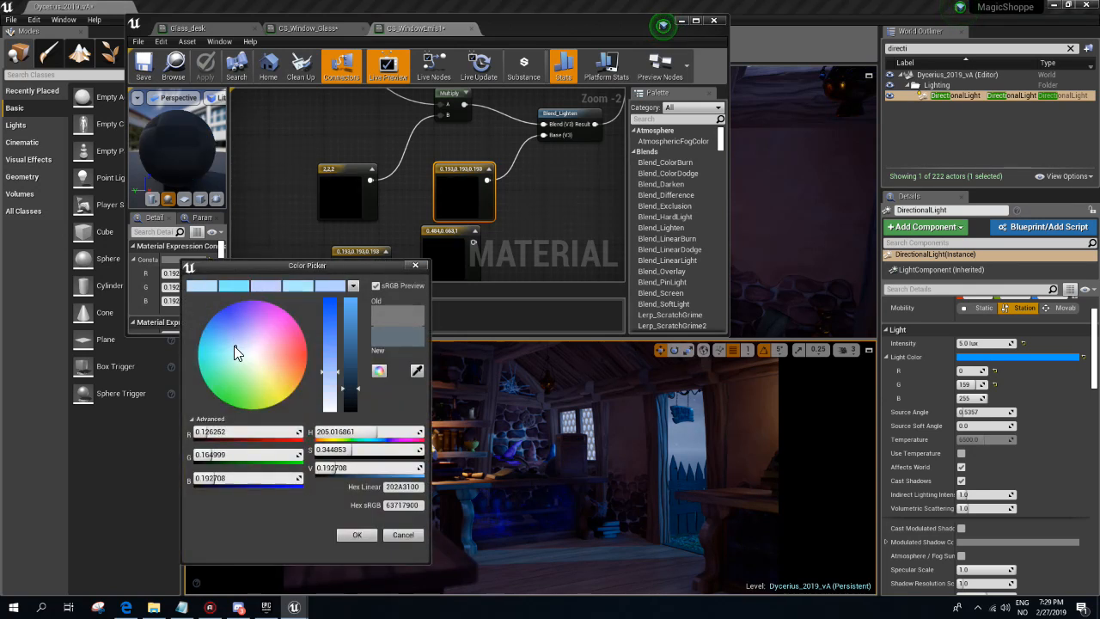
pyautogui.moveTo(330, 370); pyautogui.dragTo(330, 357)
pyautogui.click(218, 347)
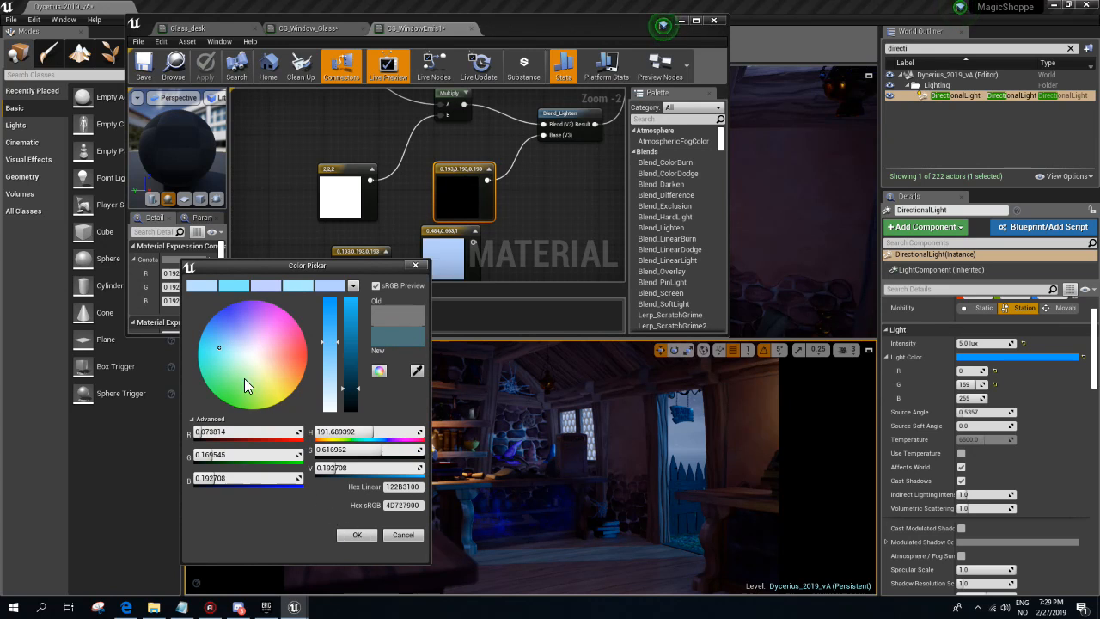
pyautogui.click(214, 334)
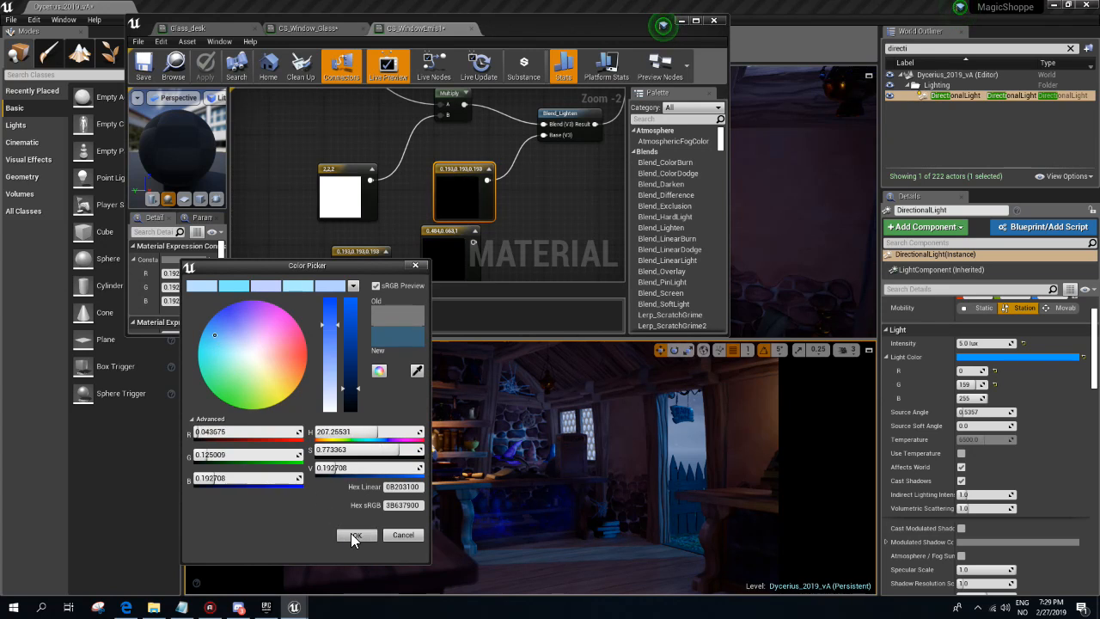
pyautogui.click(357, 534)
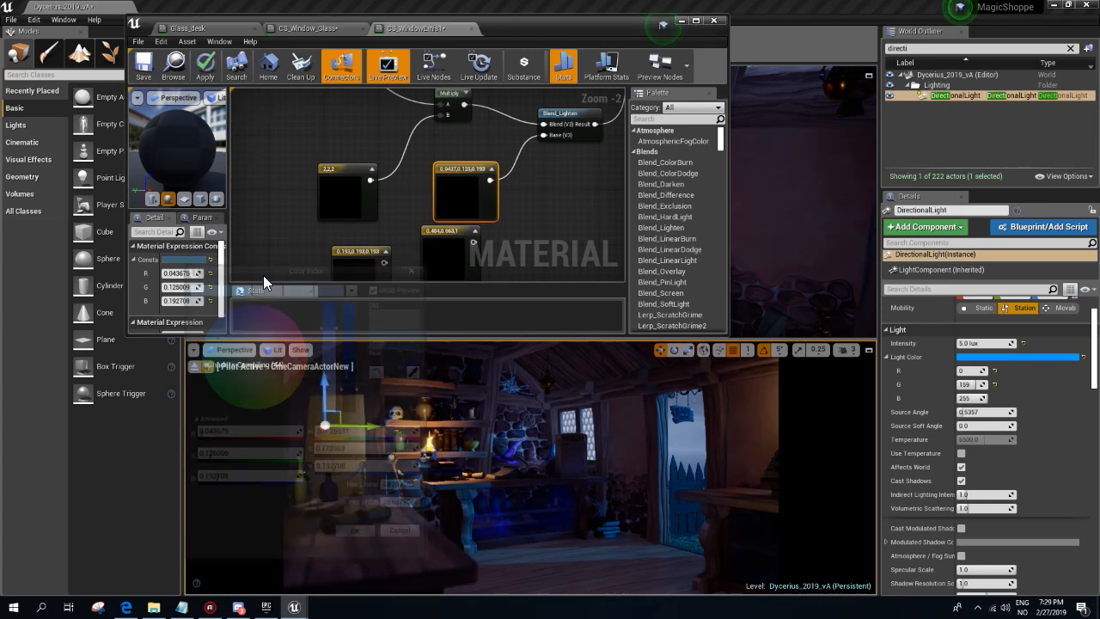
pyautogui.click(213, 70)
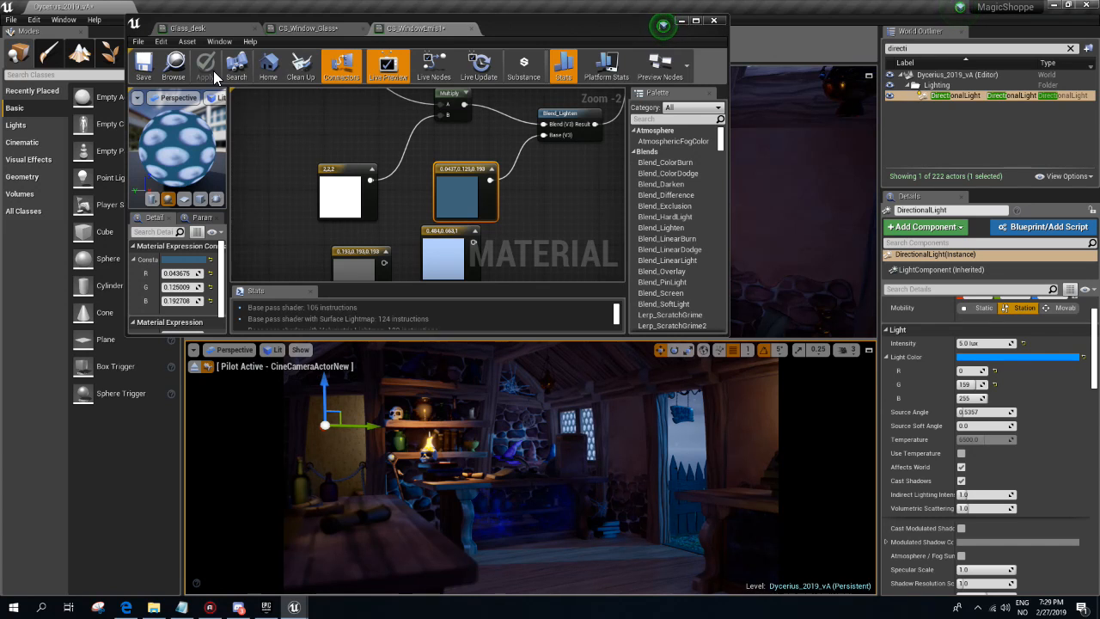
# - Brighten the Base constant to light blue, about (0.164, 0.47, 0.724), and apply the material
pyautogui.click(176, 260)
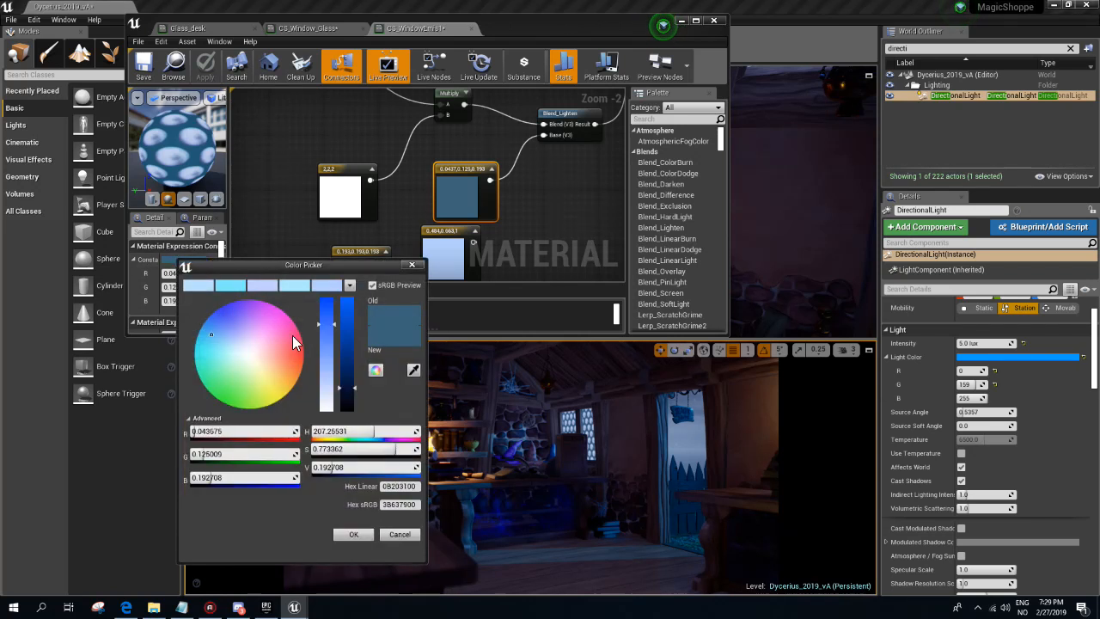
pyautogui.moveTo(351, 356); pyautogui.dragTo(347, 334)
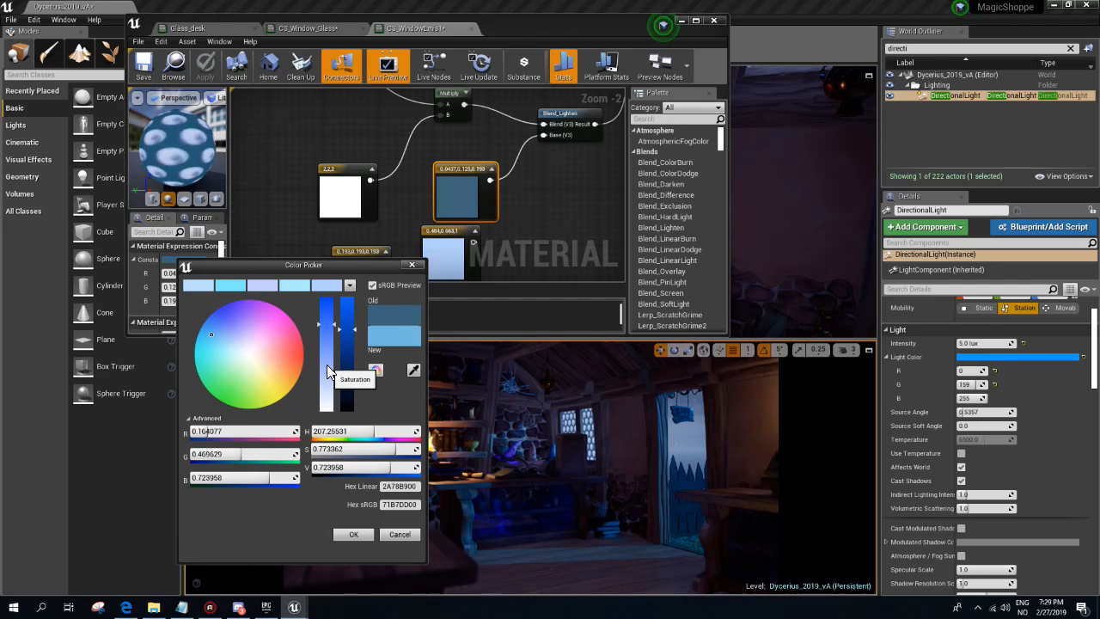
pyautogui.press('Return')
pyautogui.click(204, 67)
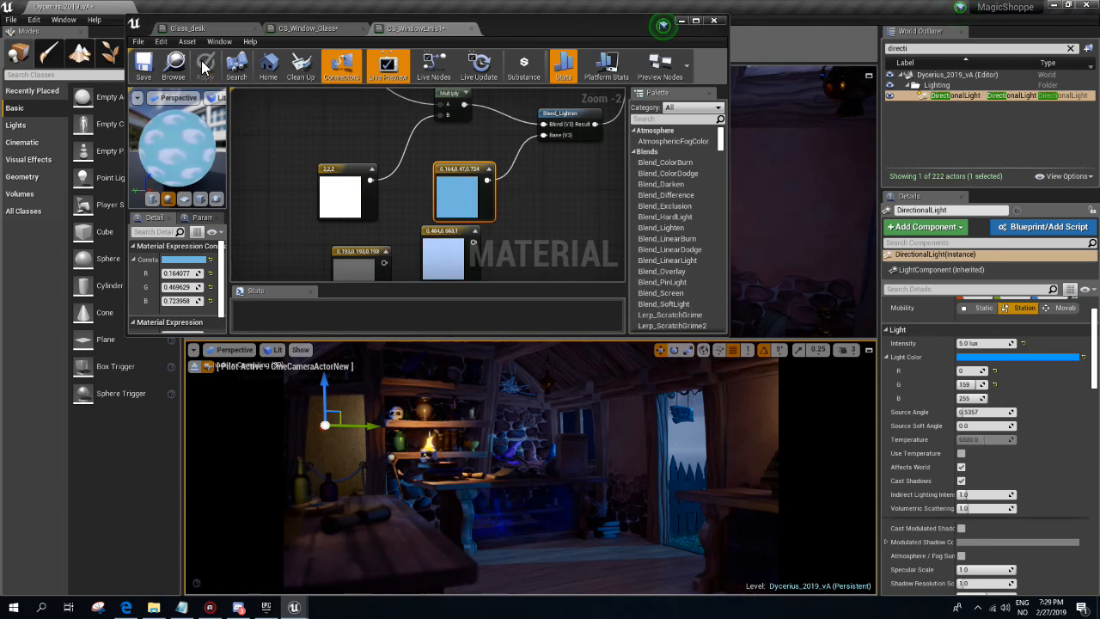
# - Lower the Base constant's value to 0.5, desaturate it to about (0.255, 0.389, 0.5), and apply the material
pyautogui.moveTo(392, 222); pyautogui.dragTo(401, 200, button='right')
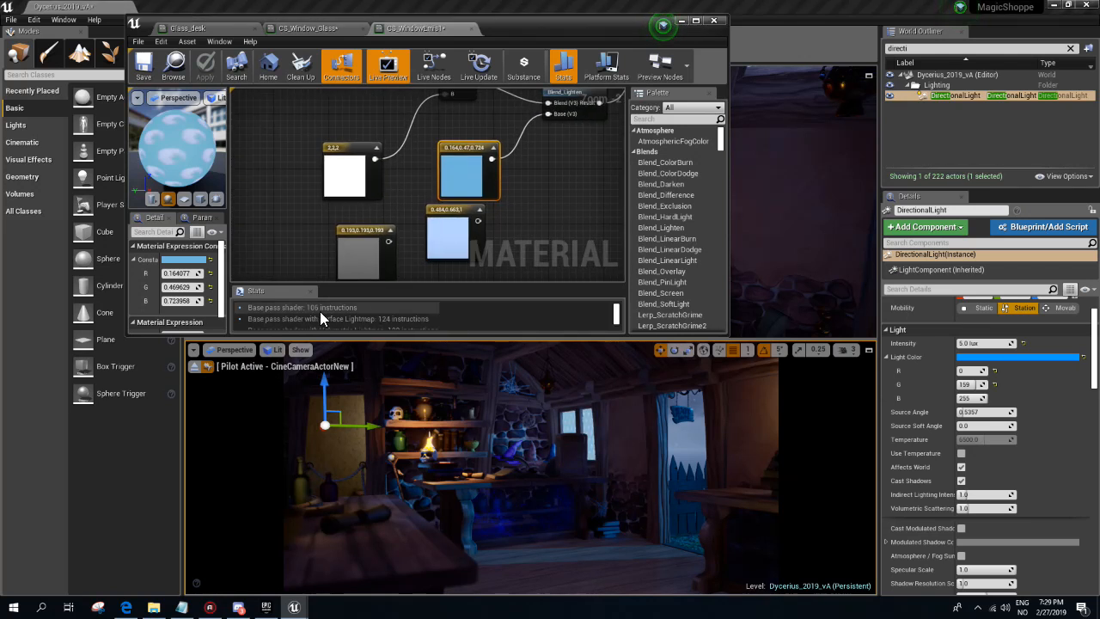
pyautogui.click(175, 258)
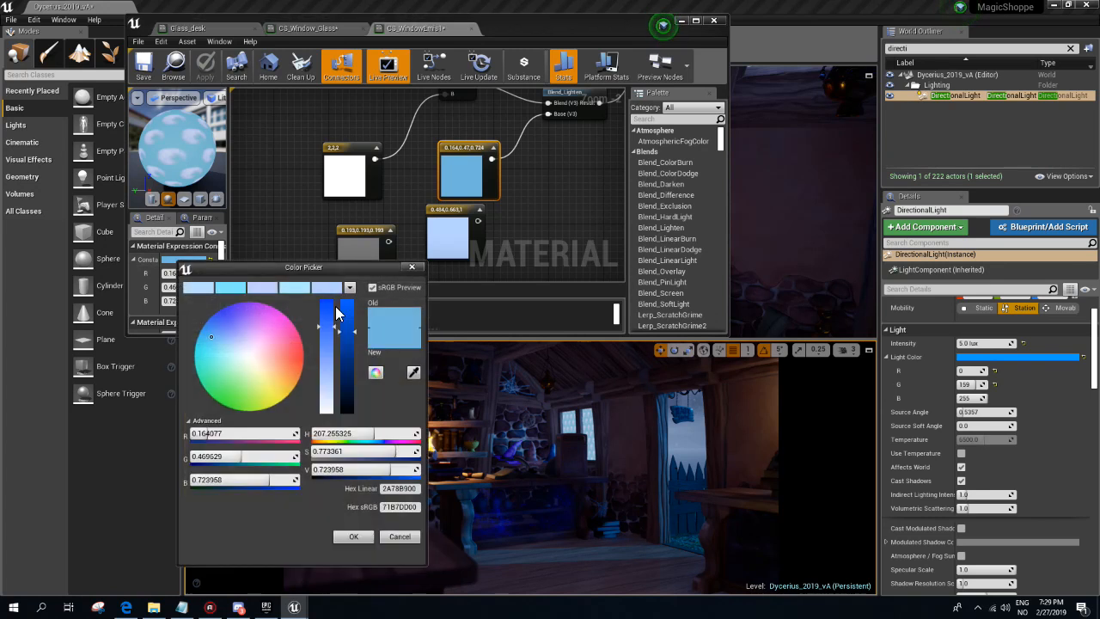
pyautogui.moveTo(342, 365); pyautogui.dragTo(347, 356)
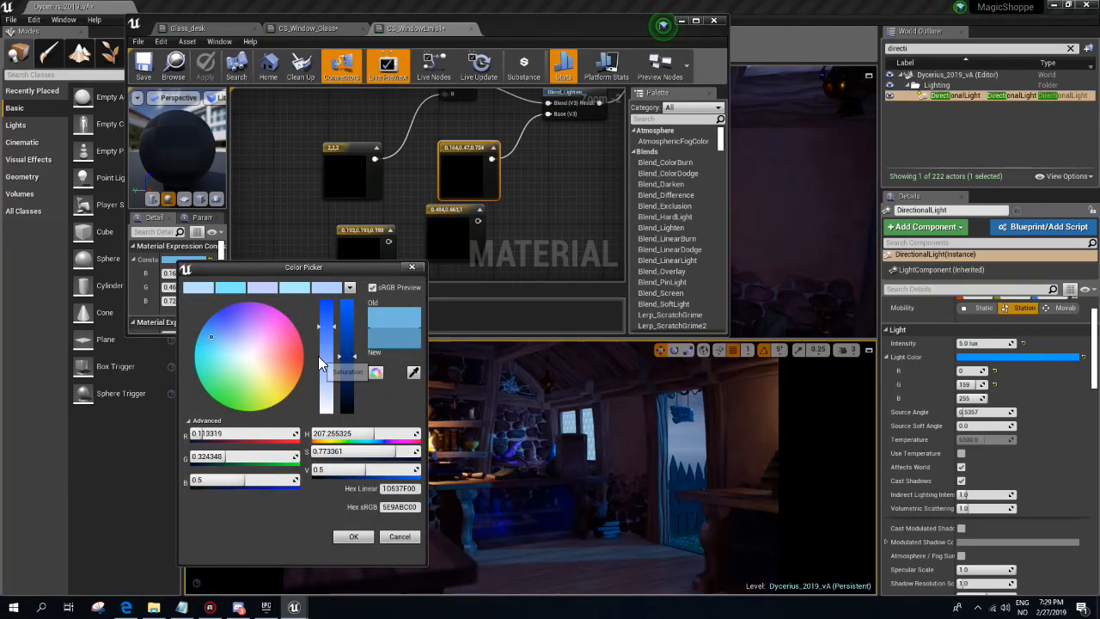
pyautogui.click(323, 358)
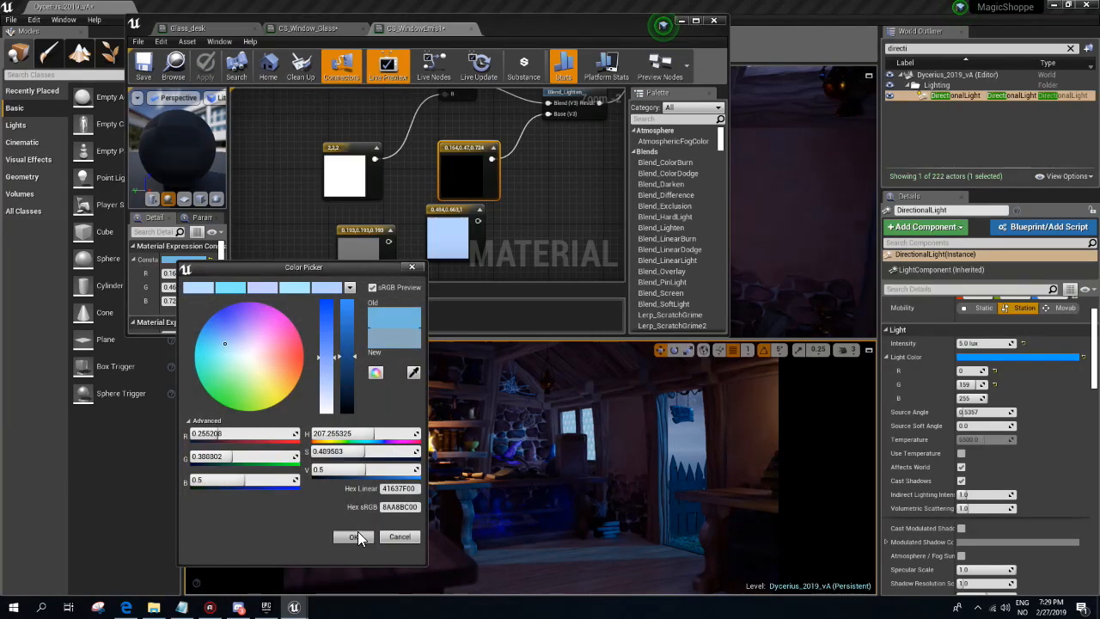
pyautogui.click(353, 536)
pyautogui.click(204, 67)
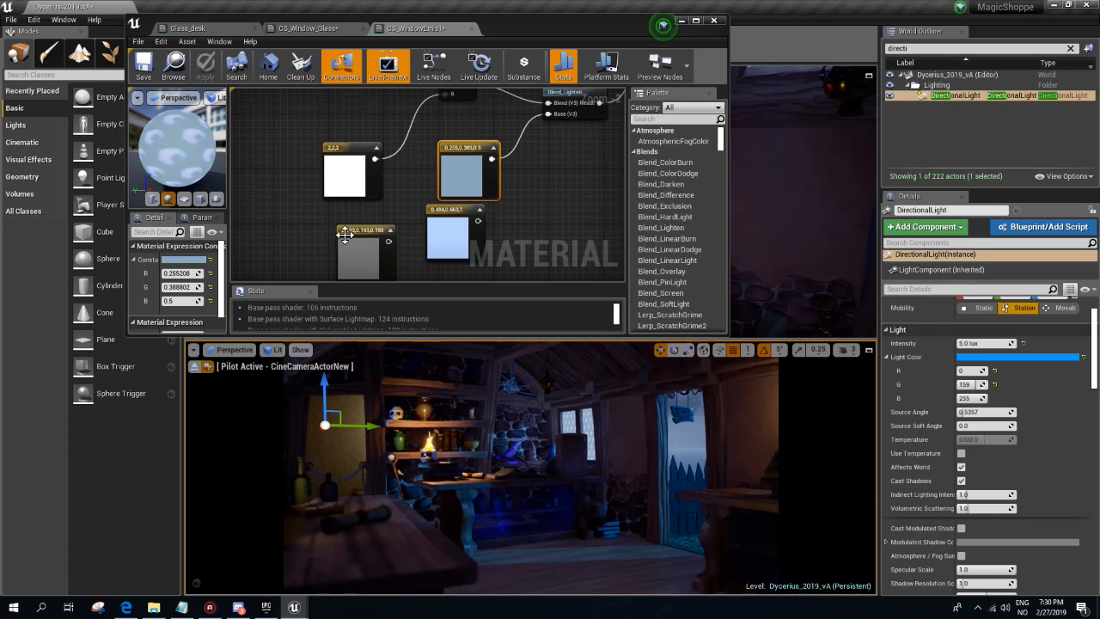
# - Darken the Base constant and raise its saturation to reach about (0.109, 0.226, 0.323), and apply the material
pyautogui.click(181, 262)
pyautogui.click(350, 376)
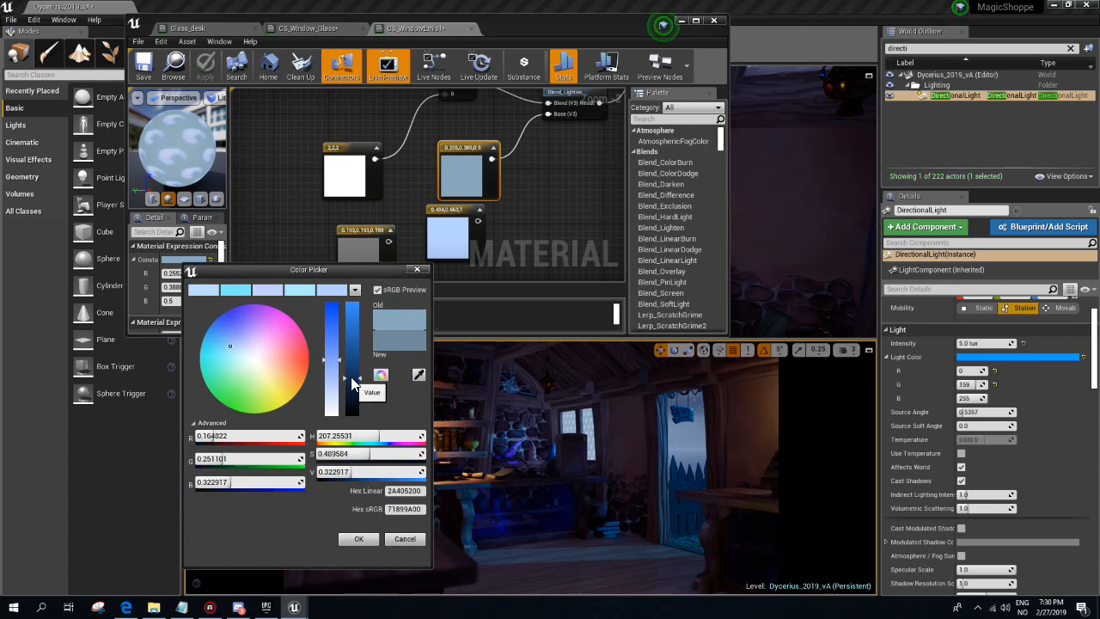
pyautogui.moveTo(334, 351); pyautogui.dragTo(332, 340)
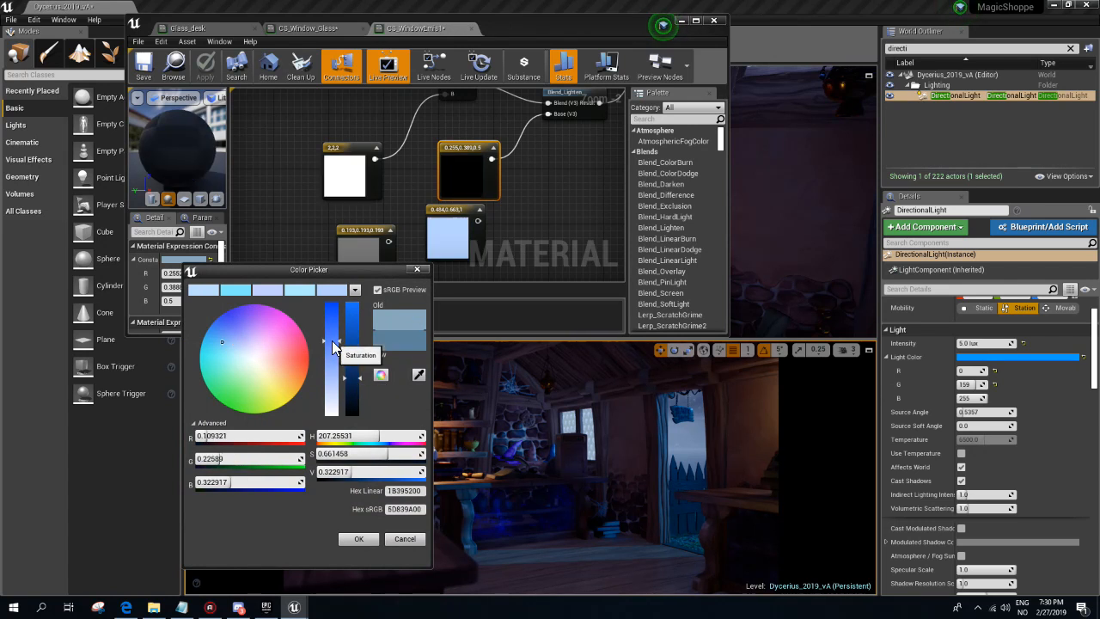
pyautogui.click(356, 538)
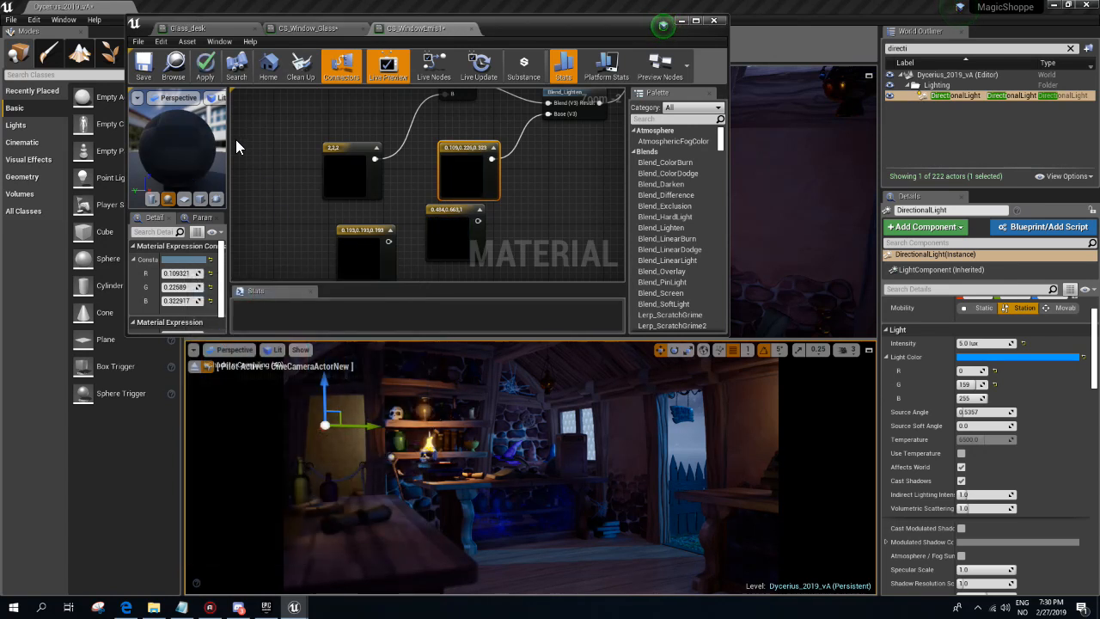
pyautogui.click(204, 69)
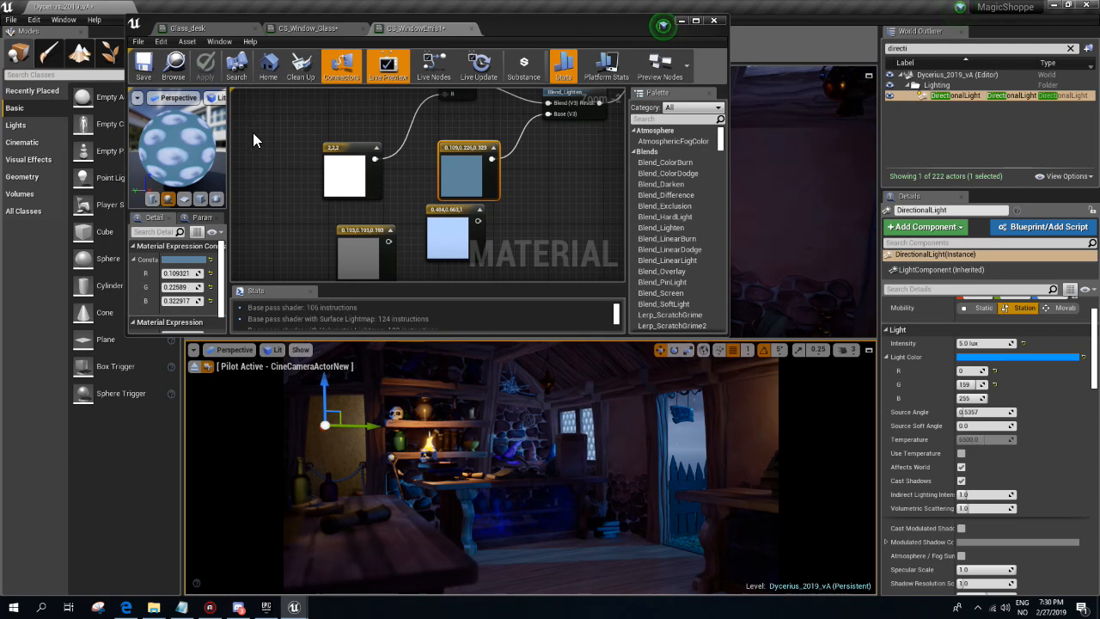
# - Set the Base constant to a colour sampled from the sky outside the door, Hex sRGB 495B7EFF, and apply the material
pyautogui.click(194, 259)
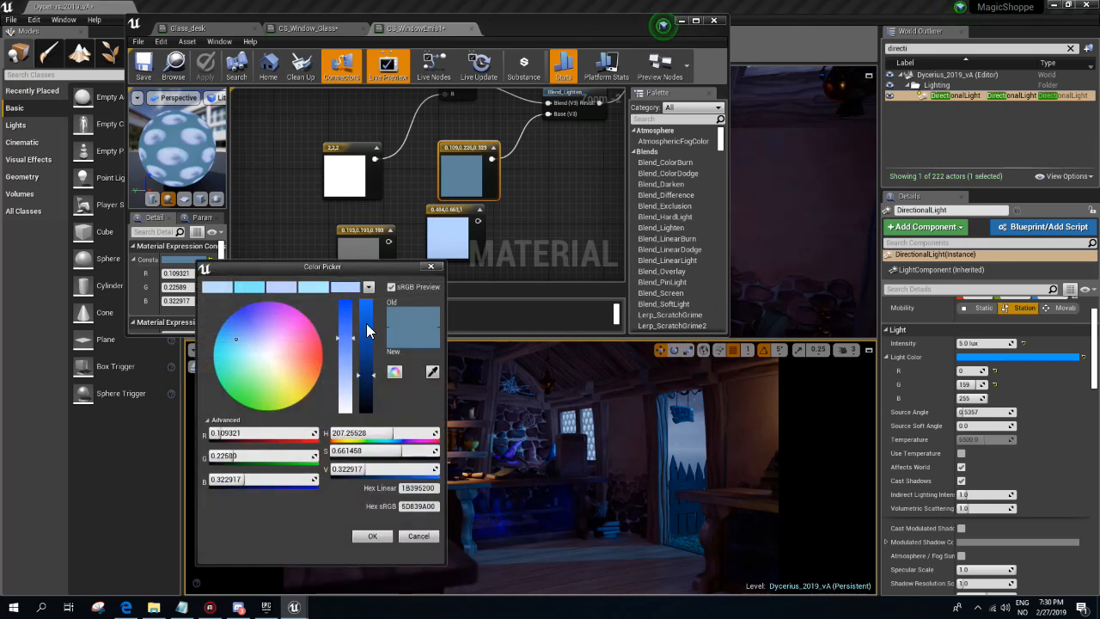
pyautogui.click(702, 406)
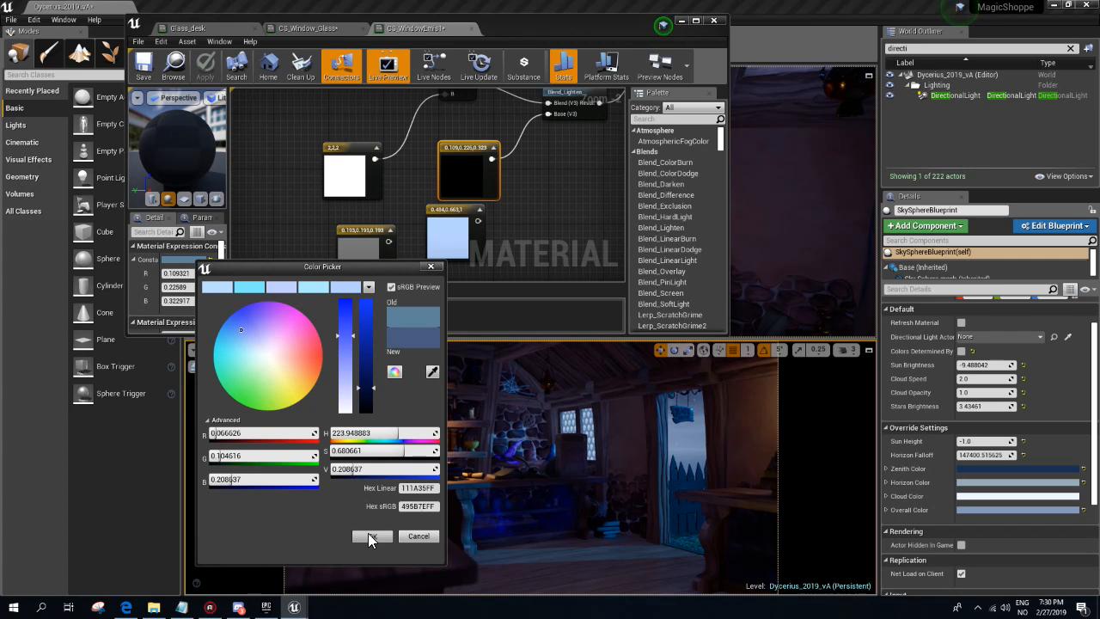
pyautogui.click(371, 535)
pyautogui.click(551, 184)
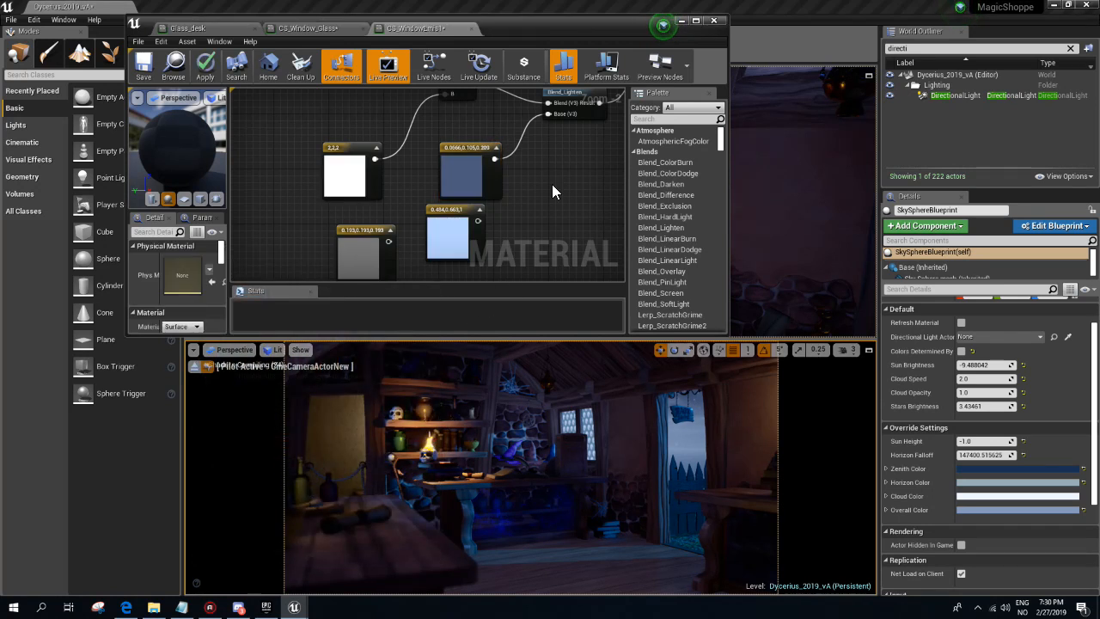
pyautogui.click(205, 67)
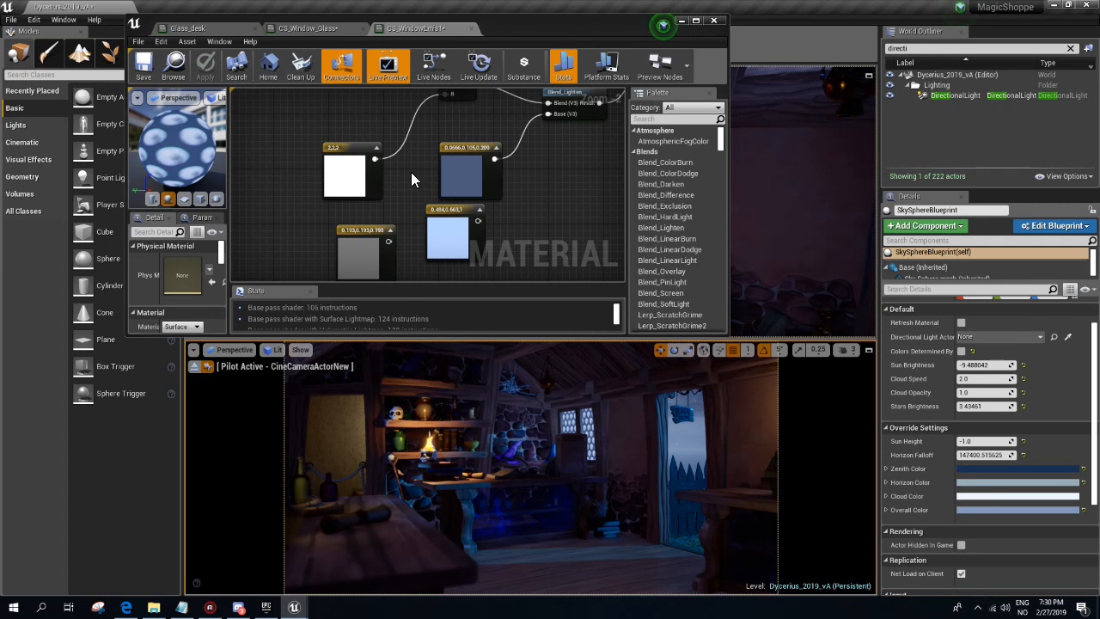
# - Save the CS_WindowEmis1 and CS_Window_Glass materials and close the material editor
pyautogui.moveTo(411, 179); pyautogui.dragTo(445, 299, button='right')
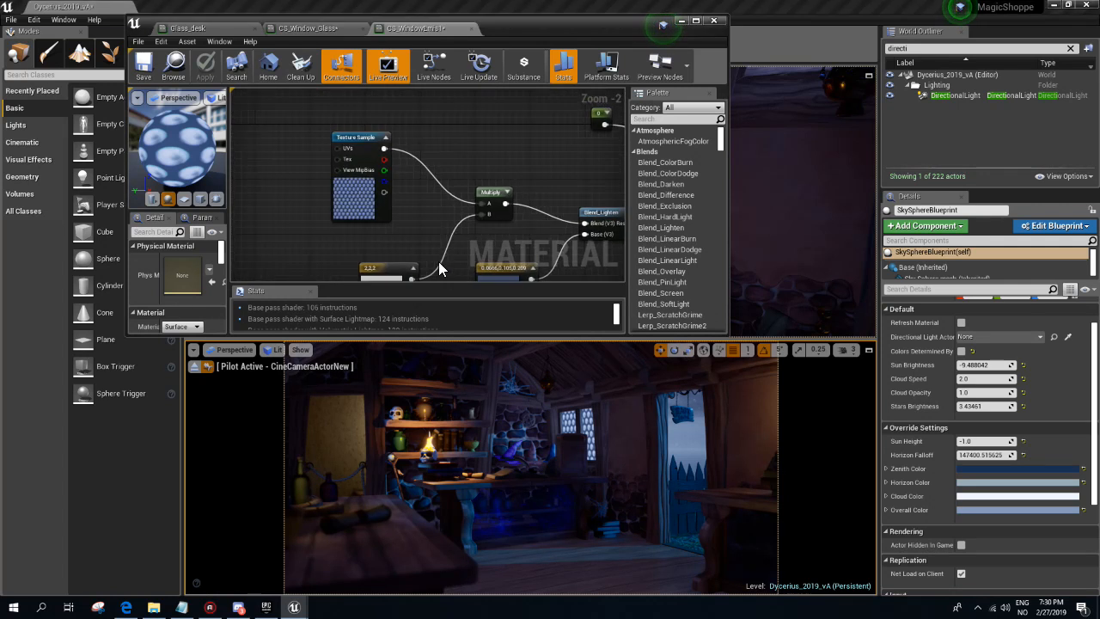
pyautogui.click(354, 215)
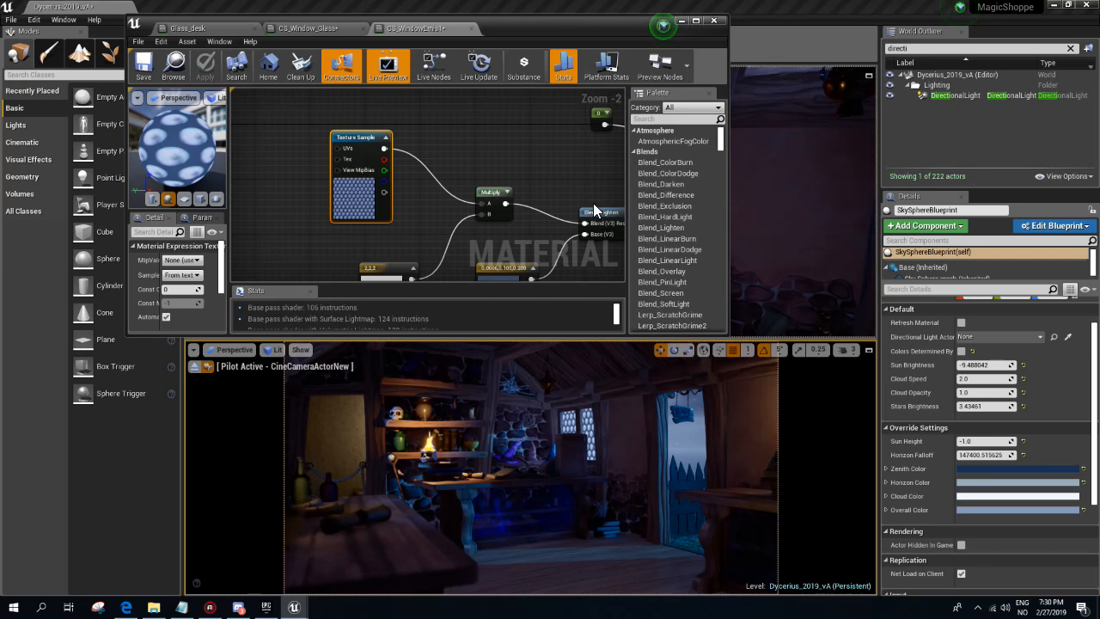
pyautogui.click(962, 91)
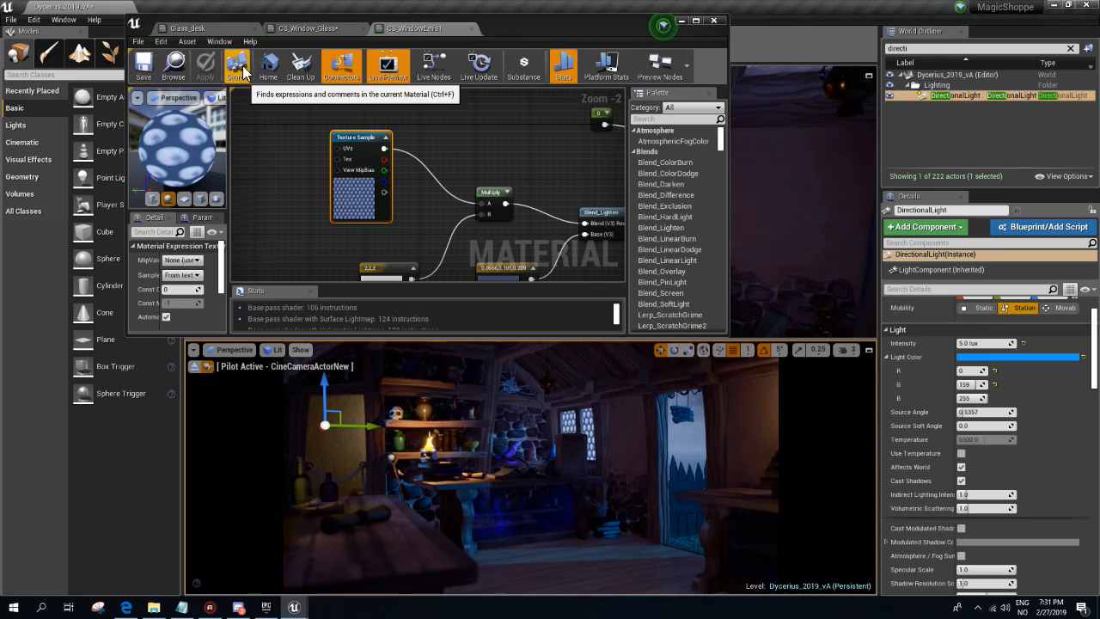
pyautogui.click(316, 31)
pyautogui.click(145, 68)
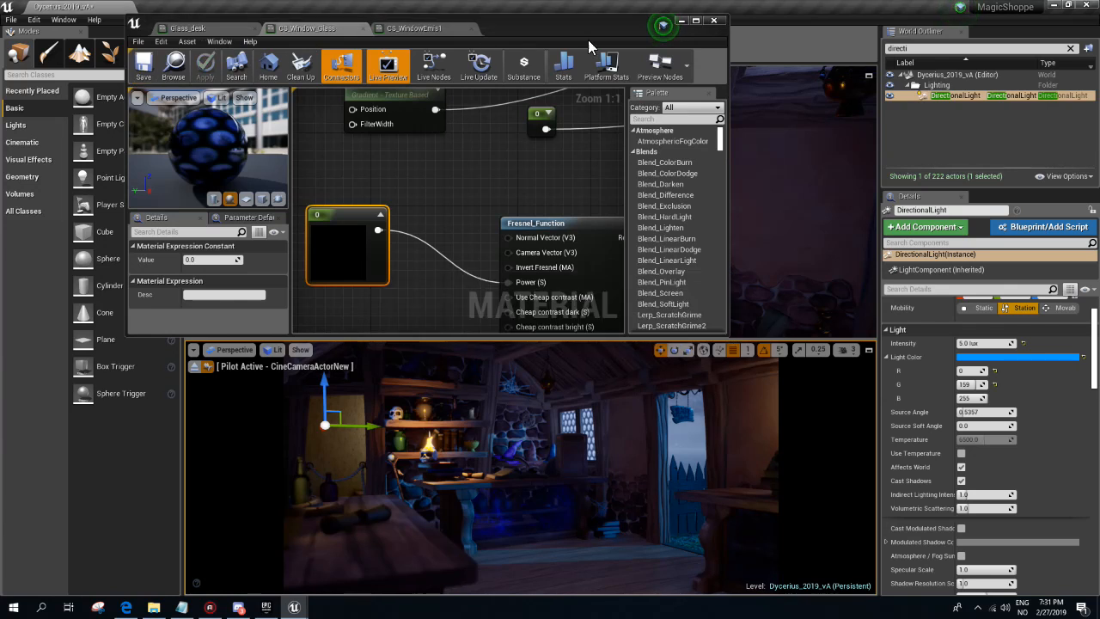
pyautogui.click(713, 19)
# - Add a spot light between the hanging pentagram and the windows and raise it above the hats
pyautogui.moveTo(444, 183); pyautogui.dragTo(378, 182, button='right')
pyautogui.press('w')
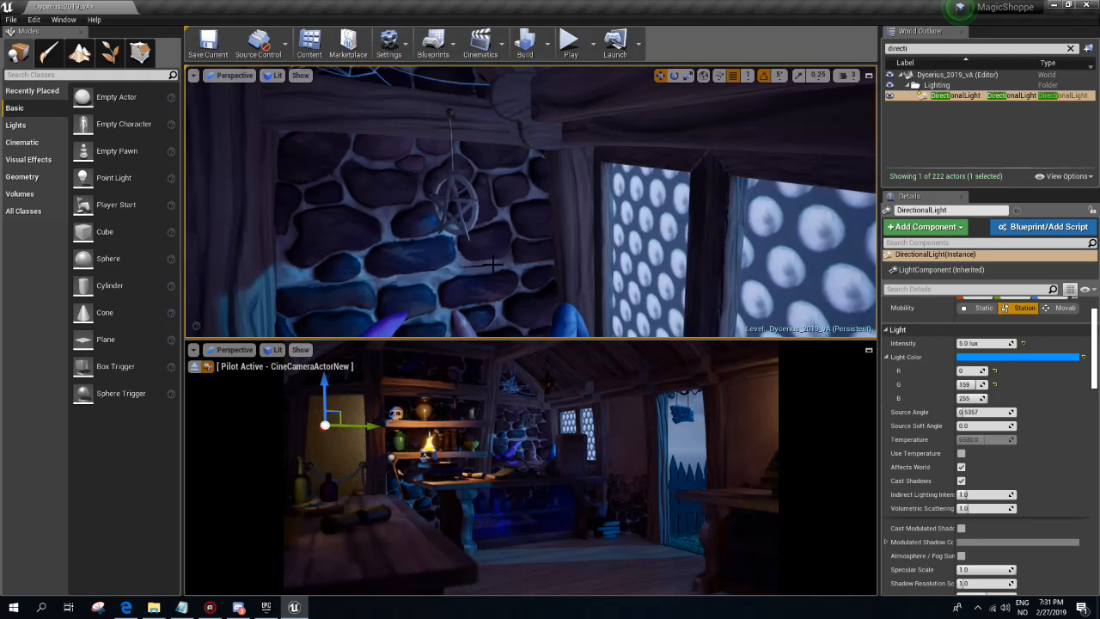
pyautogui.click(24, 128)
pyautogui.moveTo(125, 160); pyautogui.dragTo(515, 233)
pyautogui.moveTo(515, 233); pyautogui.dragTo(500, 282, button='right')
pyautogui.moveTo(546, 146); pyautogui.dragTo(548, 91)
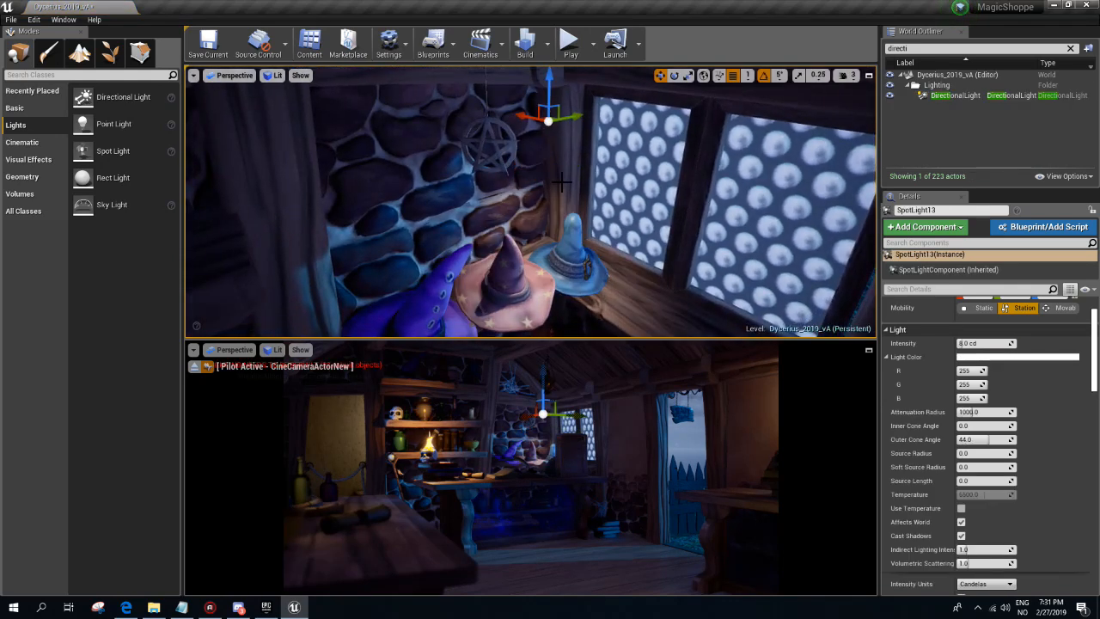
# - Rotate the new spot light to aim at the hanging pentagram, checking its effect in game view
pyautogui.moveTo(561, 182); pyautogui.dragTo(561, 112, button='right')
pyautogui.press('e')
pyautogui.moveTo(561, 182)
pyautogui.mouseDown(button='right')
pyautogui.moveTo(631, 177)
pyautogui.moveTo(553, 183)
pyautogui.mouseUp(button='right')
pyautogui.moveTo(524, 205); pyautogui.dragTo(553, 170)
pyautogui.press('g')
pyautogui.press('g')
pyautogui.moveTo(576, 273); pyautogui.dragTo(519, 262, button='right')
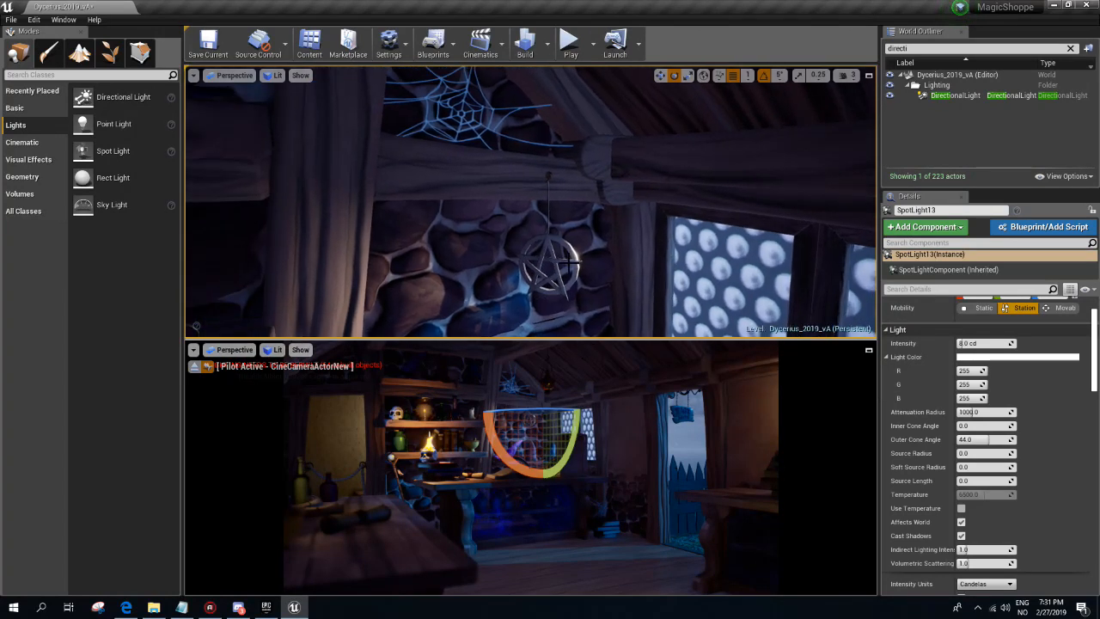
pyautogui.press('g')
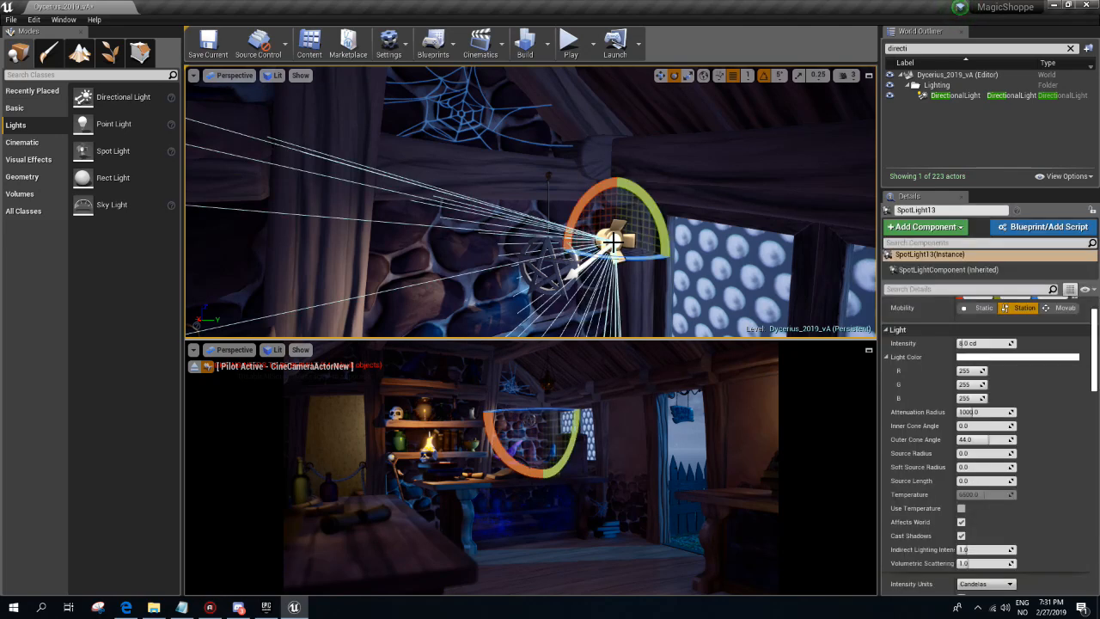
pyautogui.moveTo(612, 243); pyautogui.dragTo(627, 205, button='right')
pyautogui.press('w')
# - Switch the spot light's lighting channels from Channel 0 to Channel 2
pyautogui.click(1095, 412)
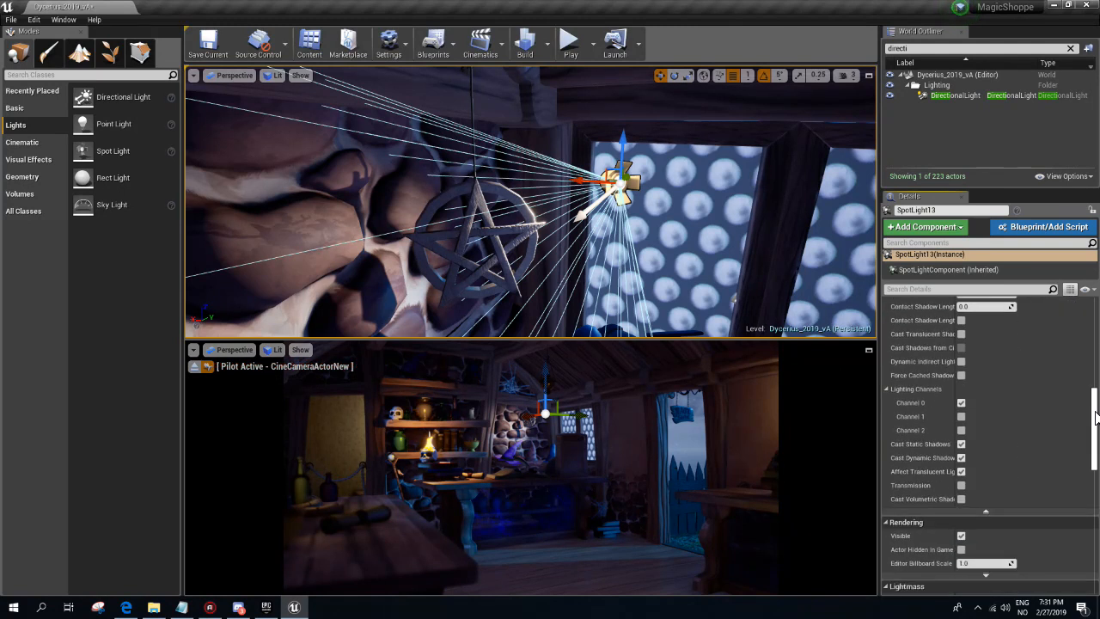
pyautogui.click(960, 402)
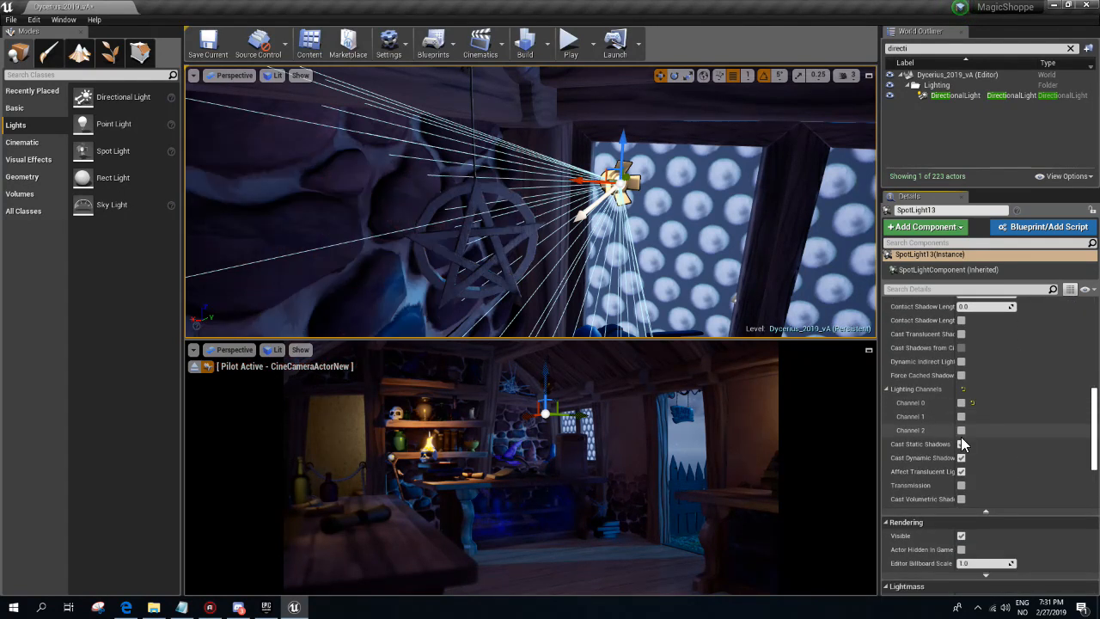
pyautogui.click(960, 431)
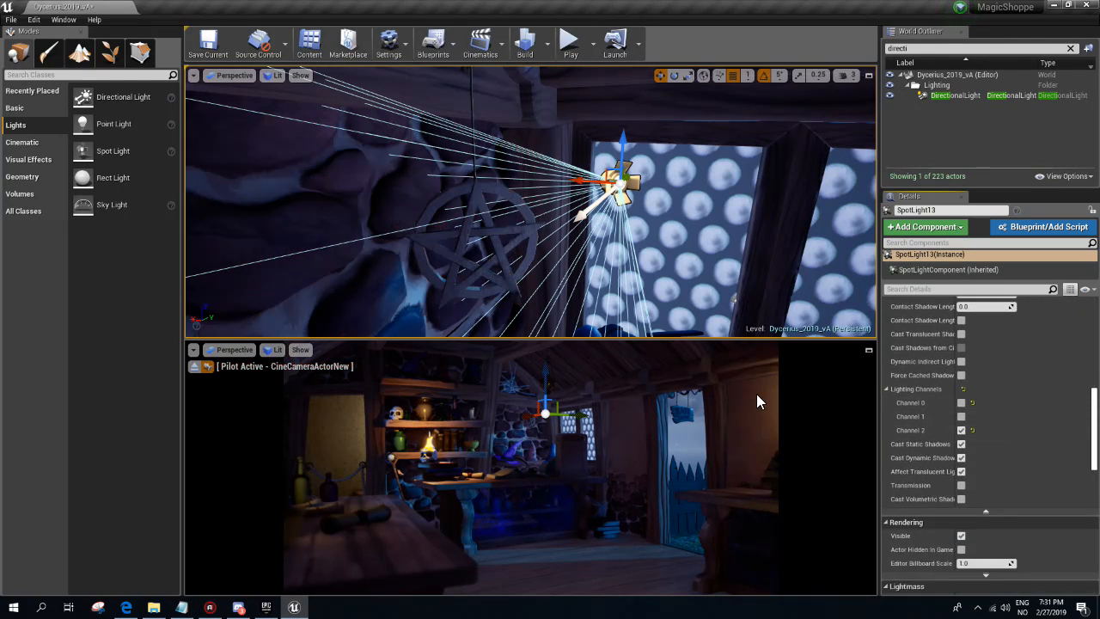
# - Enable lighting Channel 2 on the hanging pentagram mesh, keeping Channel 0 enabled
pyautogui.click(504, 249)
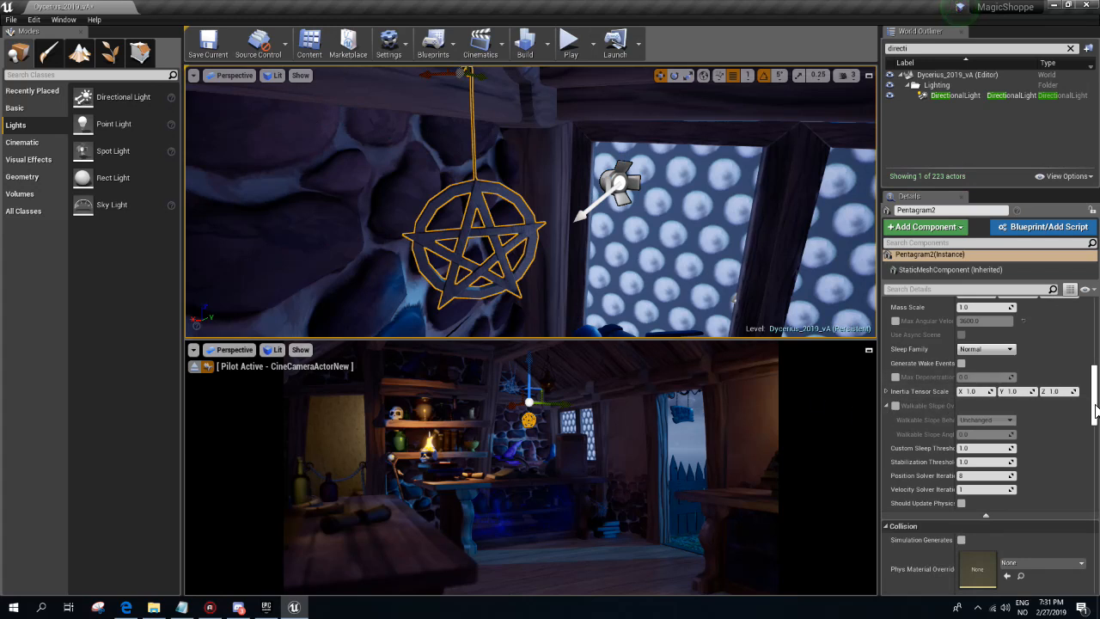
pyautogui.scroll(5, 1095, 410)
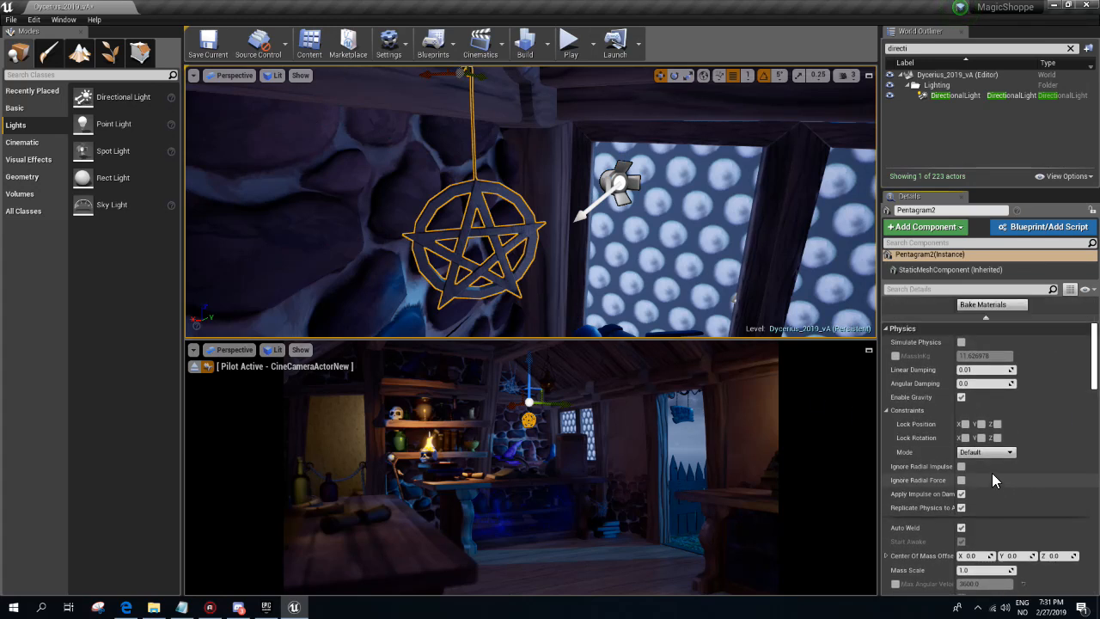
pyautogui.scroll(-10, 992, 479)
pyautogui.scroll(-10, 983, 452)
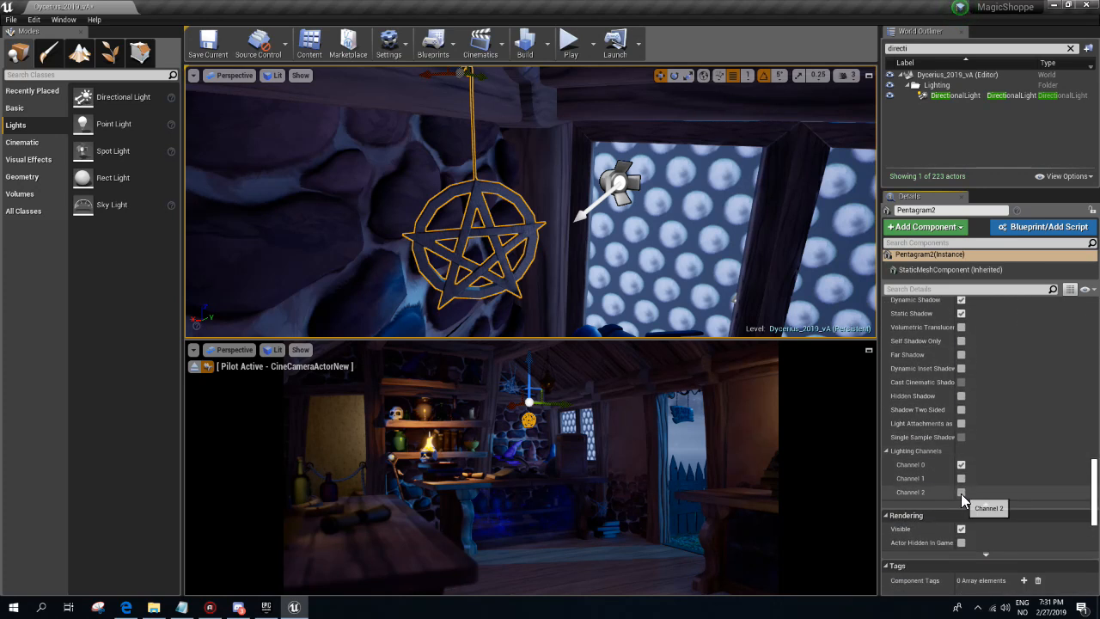
pyautogui.click(961, 492)
# - Tint the pentagram spot light pale blue (177, 192, 225) by sampling the color from the window glass
pyautogui.click(615, 182)
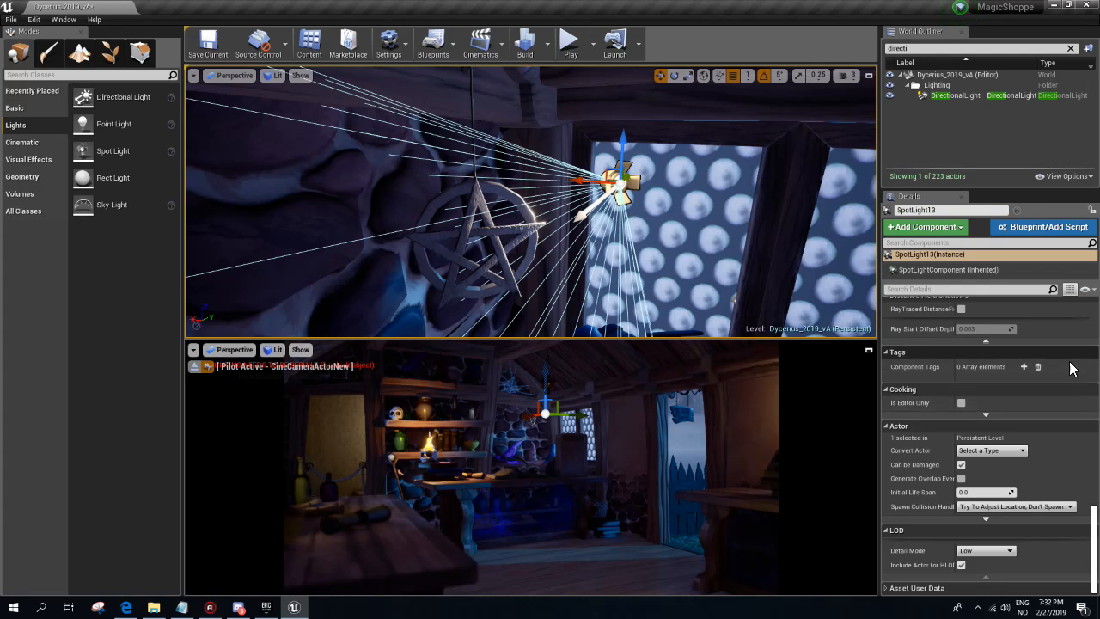
pyautogui.moveTo(1094, 515); pyautogui.dragTo(1093, 302)
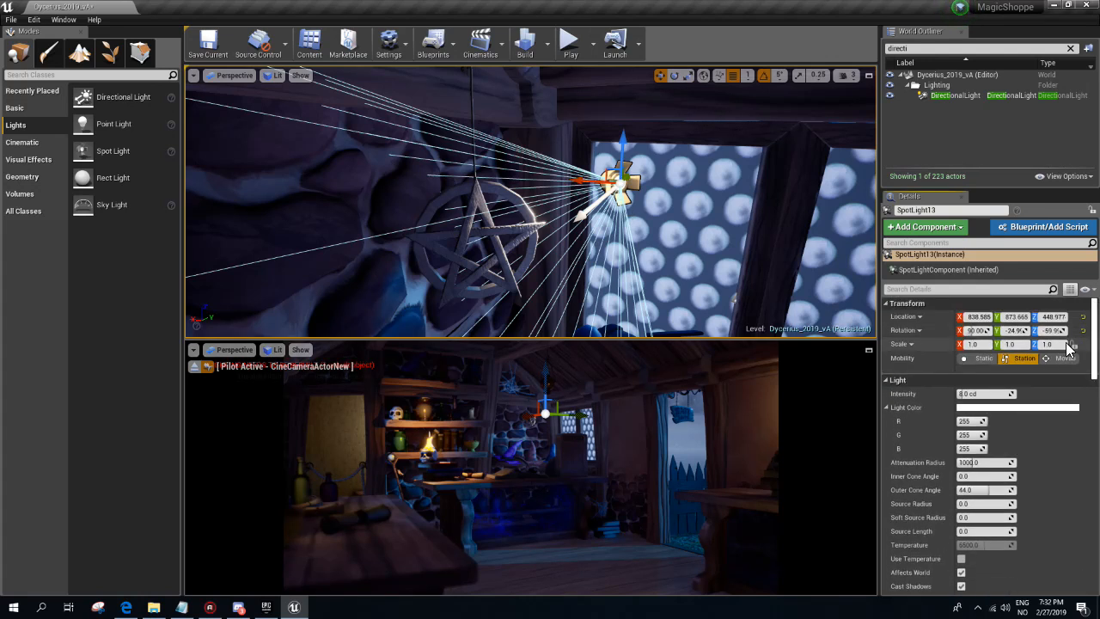
pyautogui.click(1034, 407)
pyautogui.click(1020, 402)
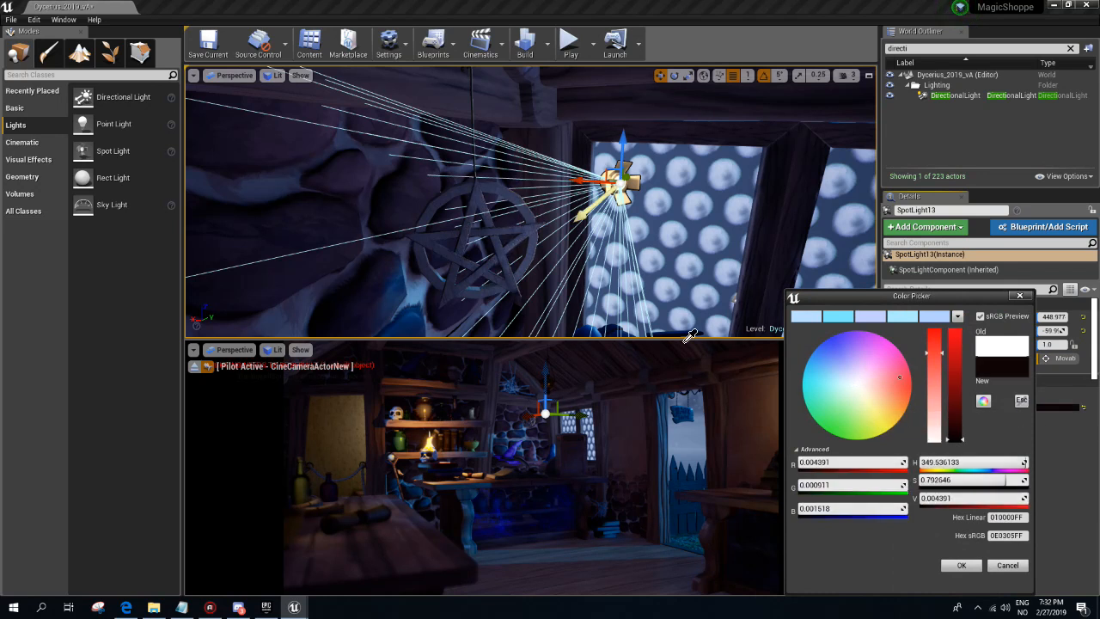
pyautogui.click(666, 233)
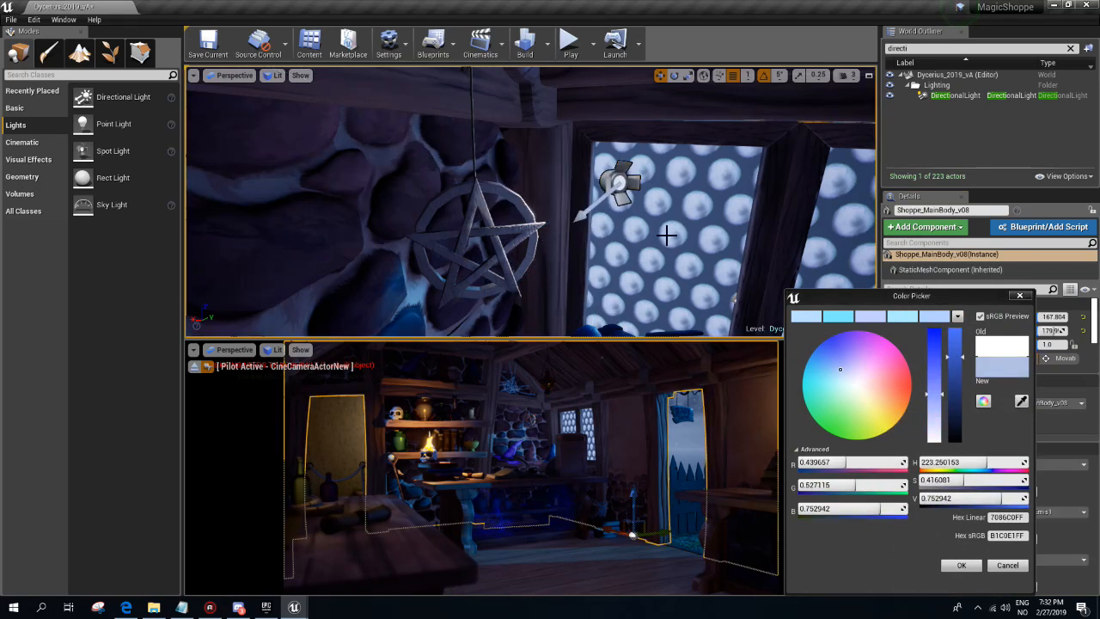
pyautogui.click(962, 565)
pyautogui.click(611, 179)
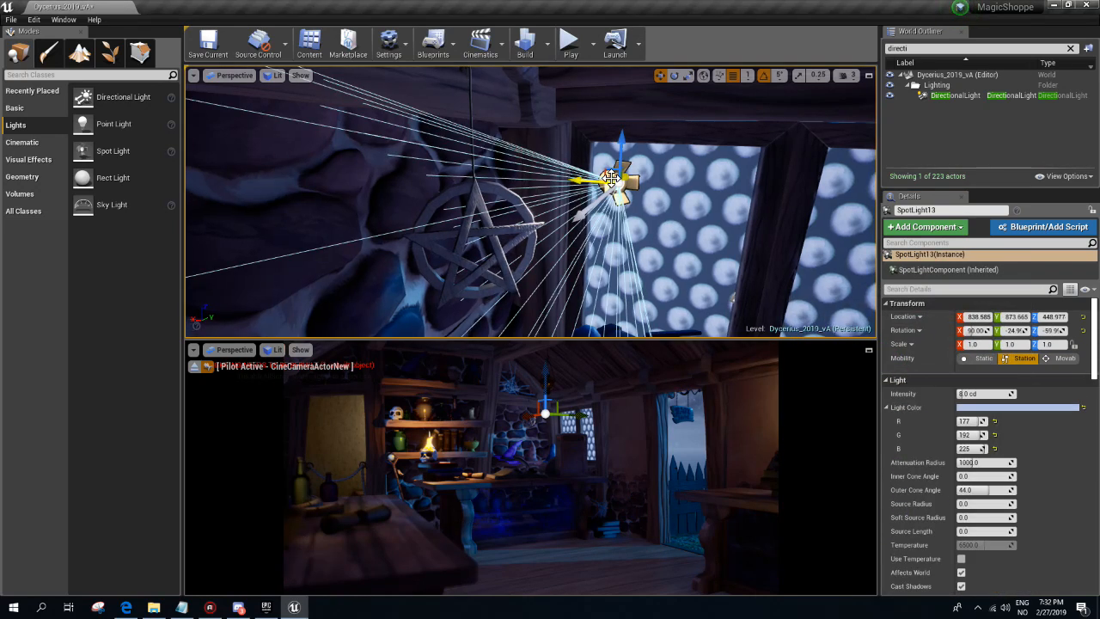
pyautogui.press('Escape')
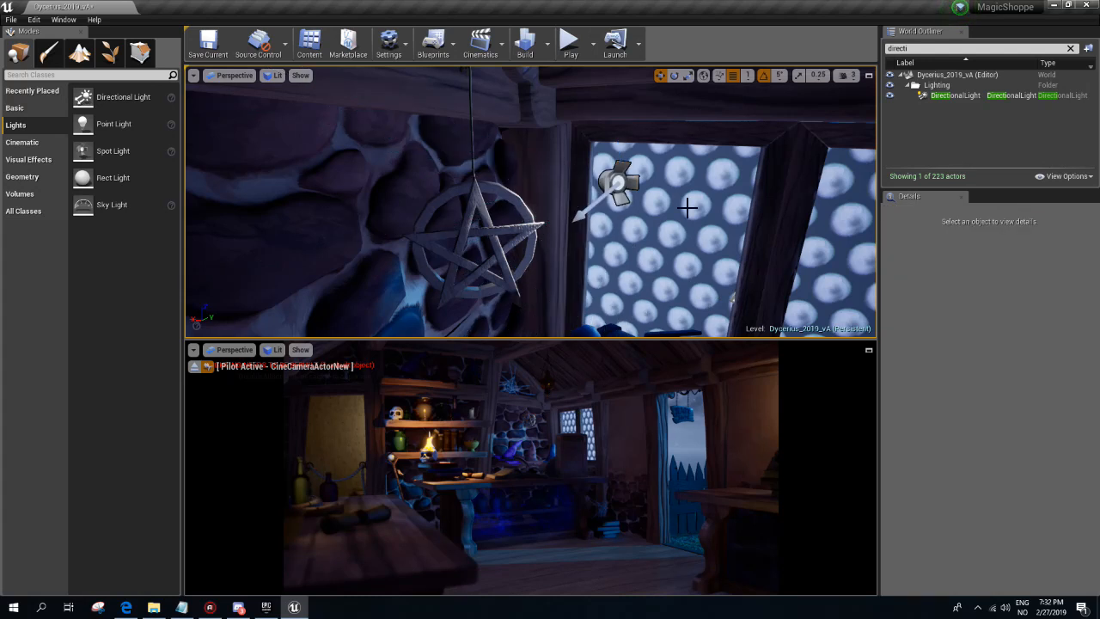
# - Rotate the pentagram spot light to about -14.9° on Y and reposition it in local space at about 819, 907, 459
pyautogui.click(615, 181)
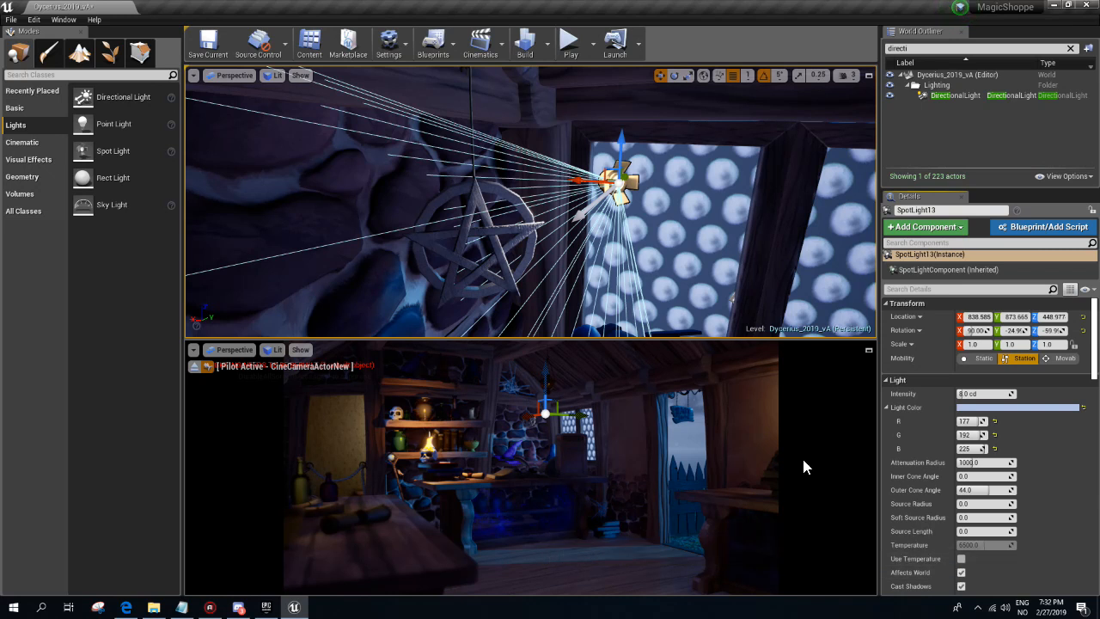
pyautogui.scroll(3, 708, 271)
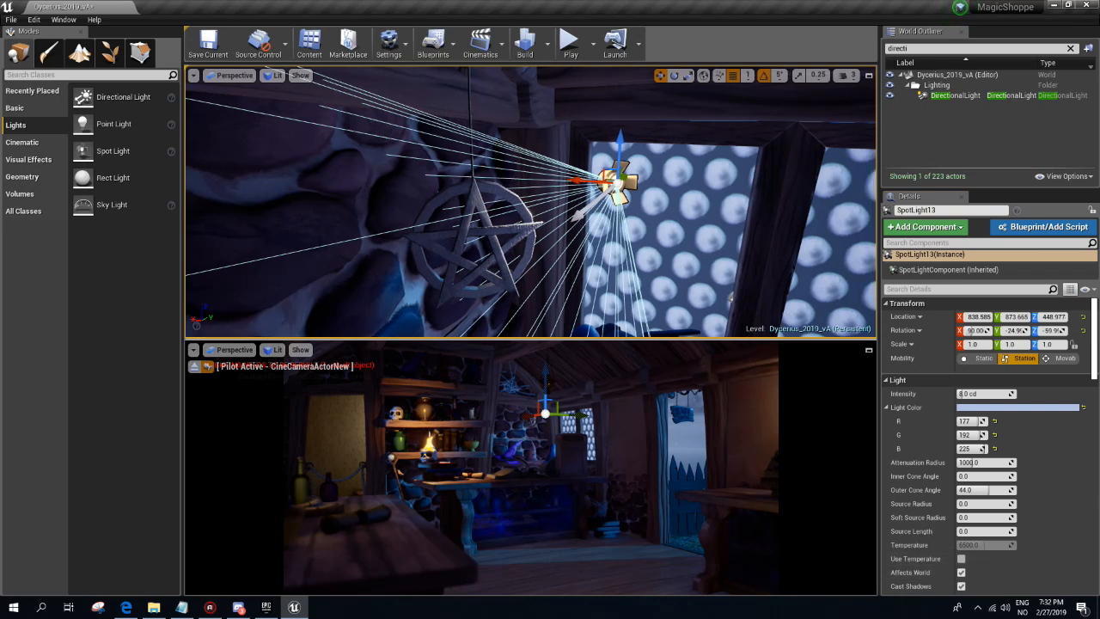
pyautogui.press('Escape')
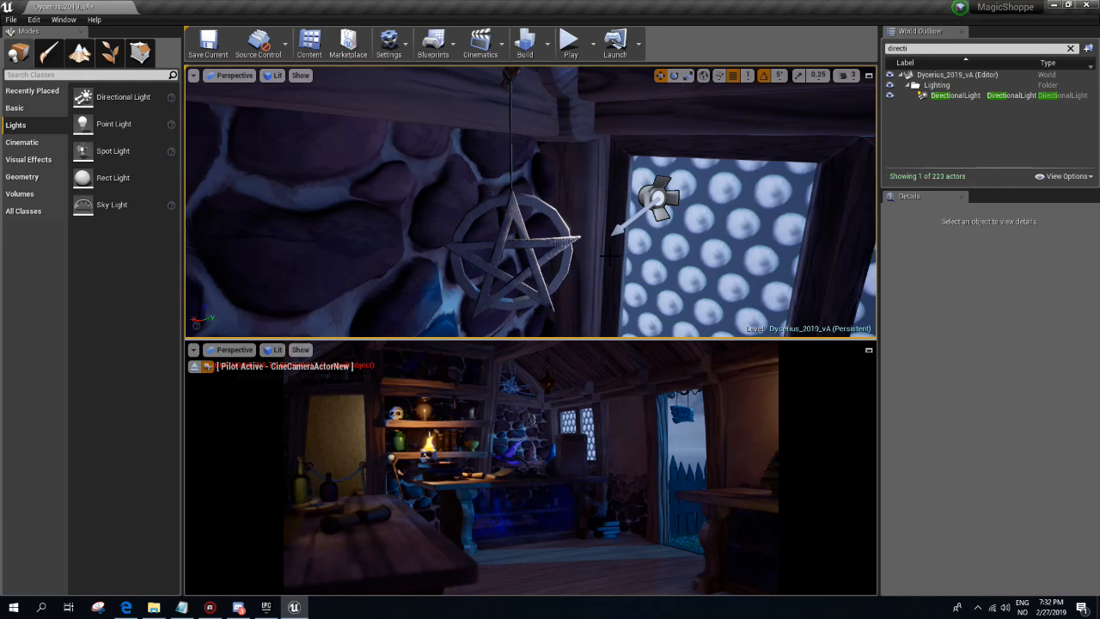
pyautogui.click(657, 197)
pyautogui.press('e')
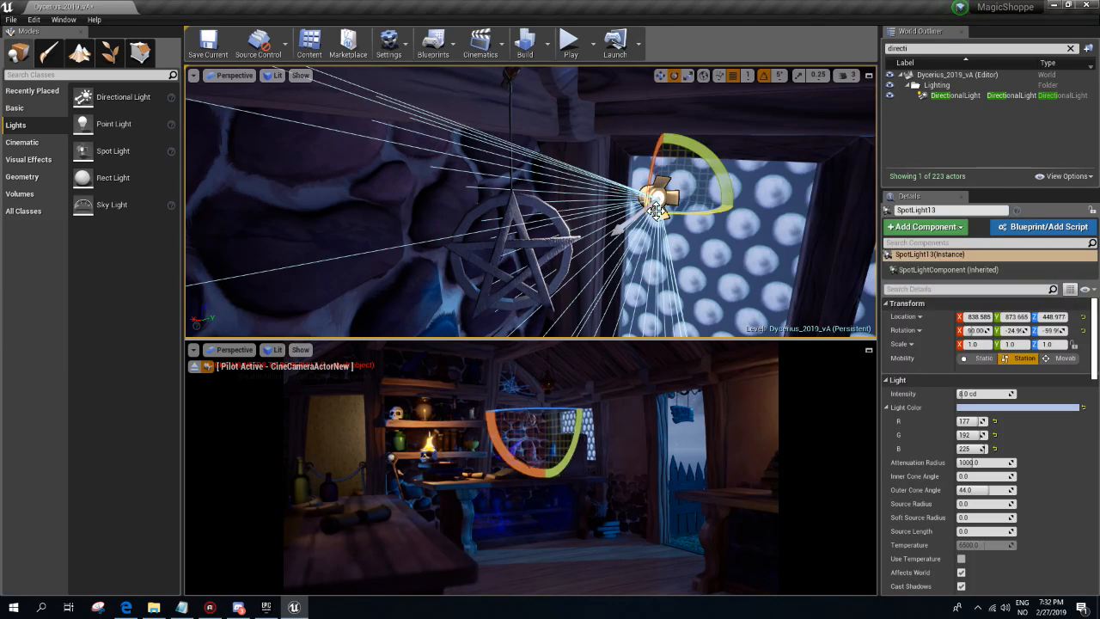
pyautogui.moveTo(594, 162)
pyautogui.mouseDown(button='right')
pyautogui.moveTo(586, 165)
pyautogui.moveTo(661, 165)
pyautogui.moveTo(606, 164)
pyautogui.mouseUp(button='right')
pyautogui.click(704, 76)
pyautogui.moveTo(572, 183); pyautogui.dragTo(686, 182)
pyautogui.press('w')
pyautogui.press('Escape')
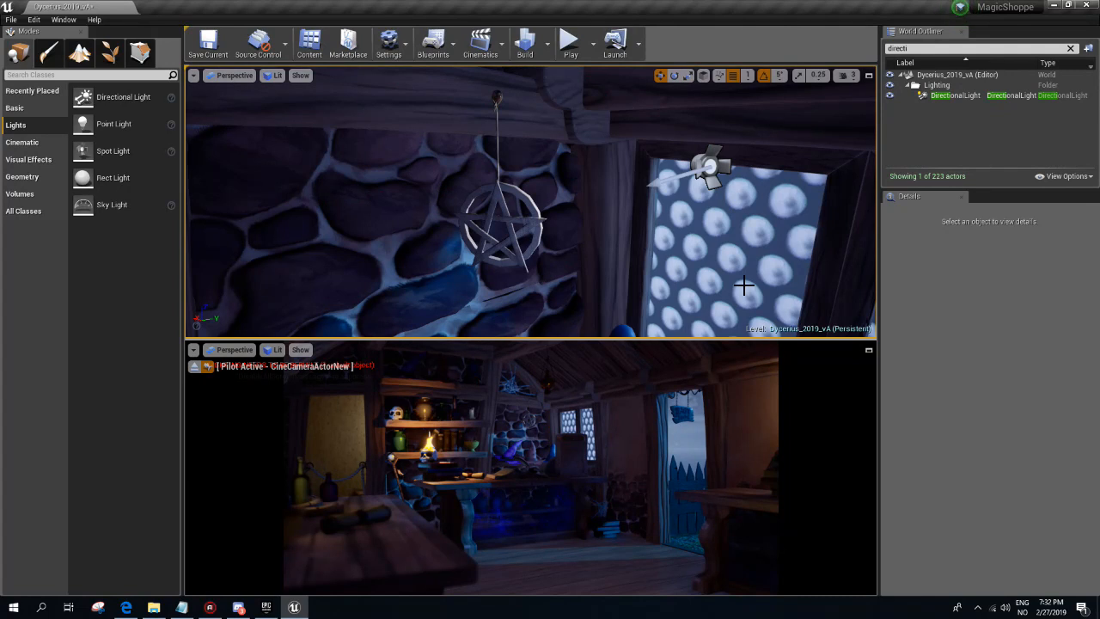
# - Toggle Affects World off and back on for the pentagram spot light to compare the pentagram with and without it
pyautogui.click(709, 165)
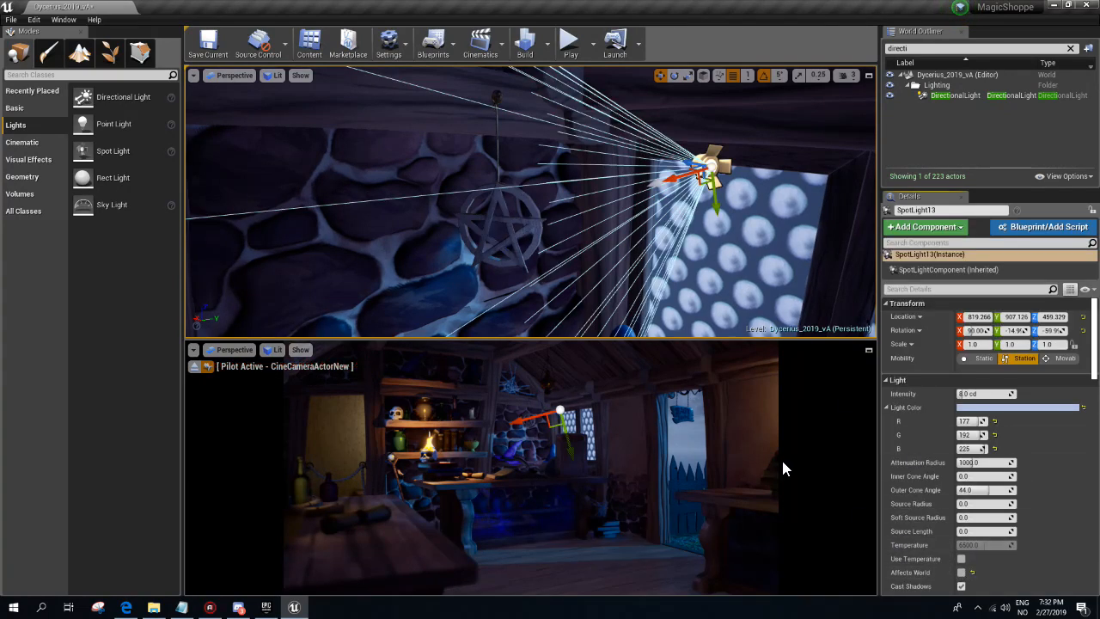
pyautogui.press('Escape')
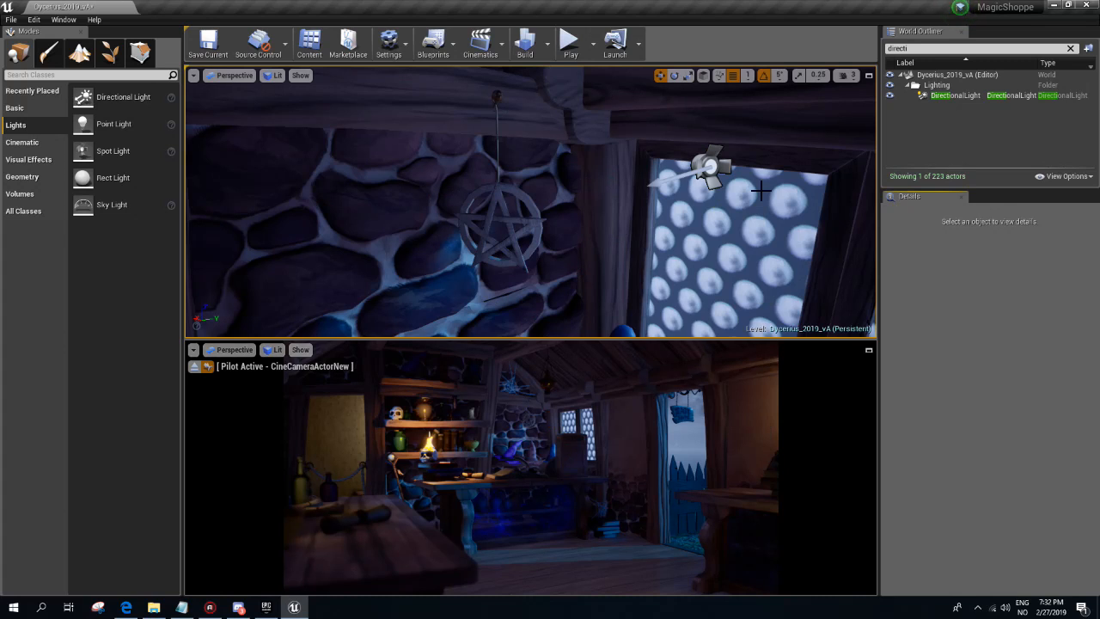
pyautogui.click(708, 168)
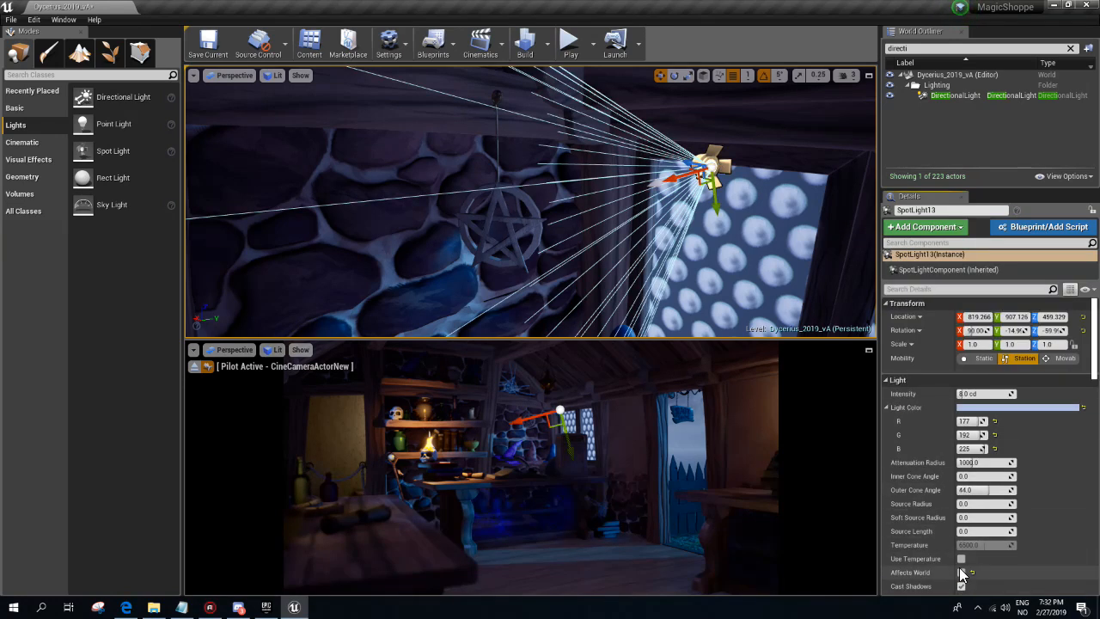
pyautogui.press('Escape')
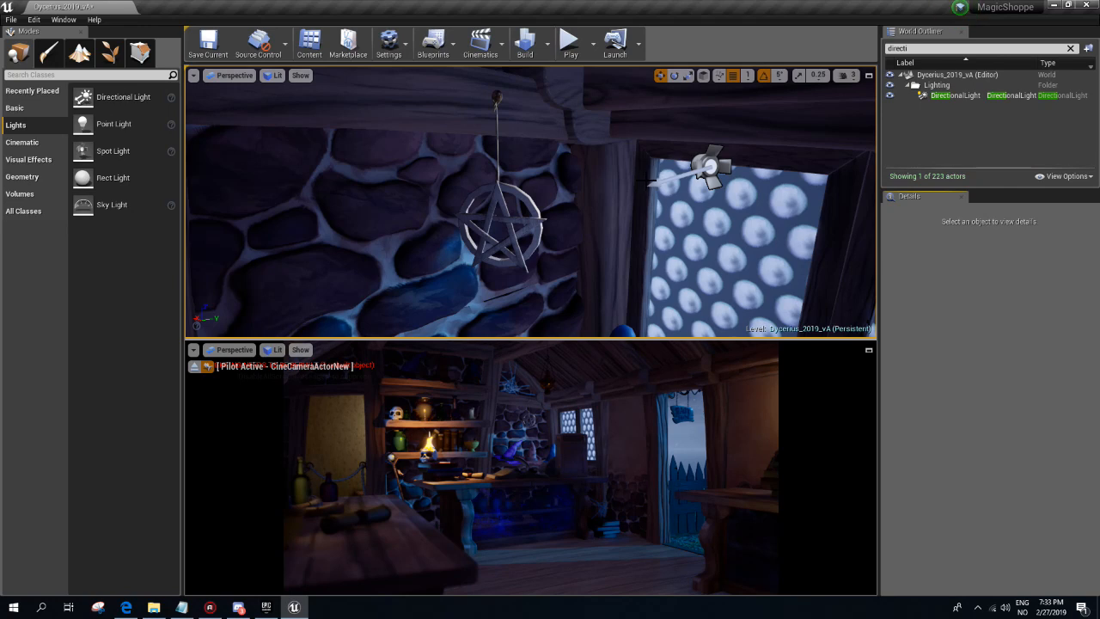
# - Inspect the mobility and lighting channel settings of the blue spot light SpotLight2 near the doorway
pyautogui.click(714, 167)
pyautogui.press('s')
pyautogui.moveTo(715, 166); pyautogui.dragTo(809, 156, button='right')
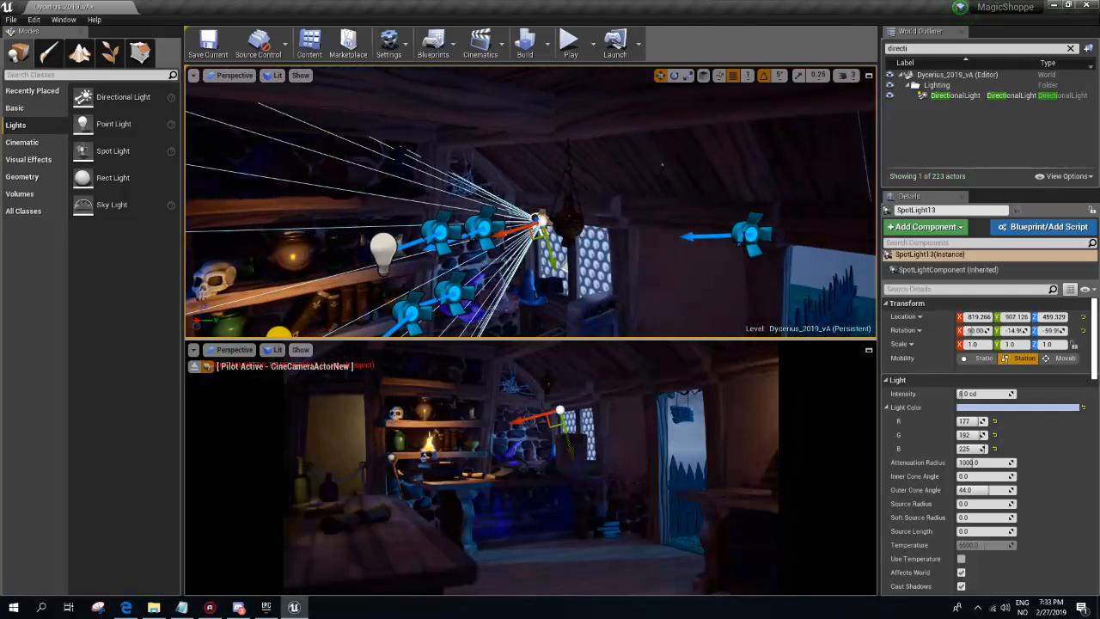
pyautogui.click(750, 233)
pyautogui.scroll(-10, 1050, 481)
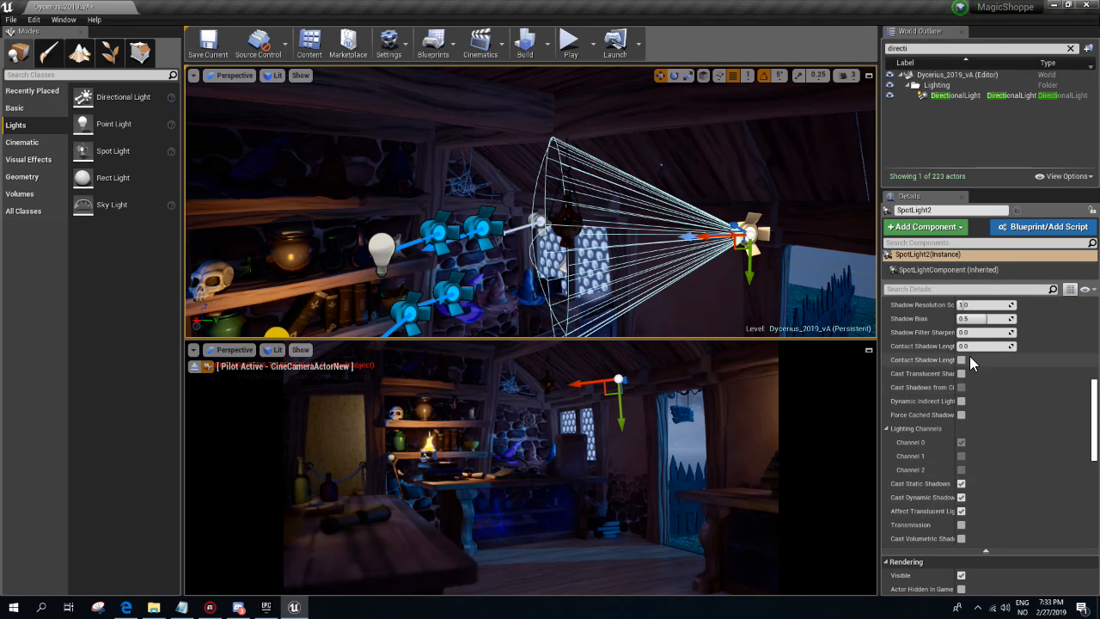
pyautogui.moveTo(1093, 429); pyautogui.dragTo(1091, 332)
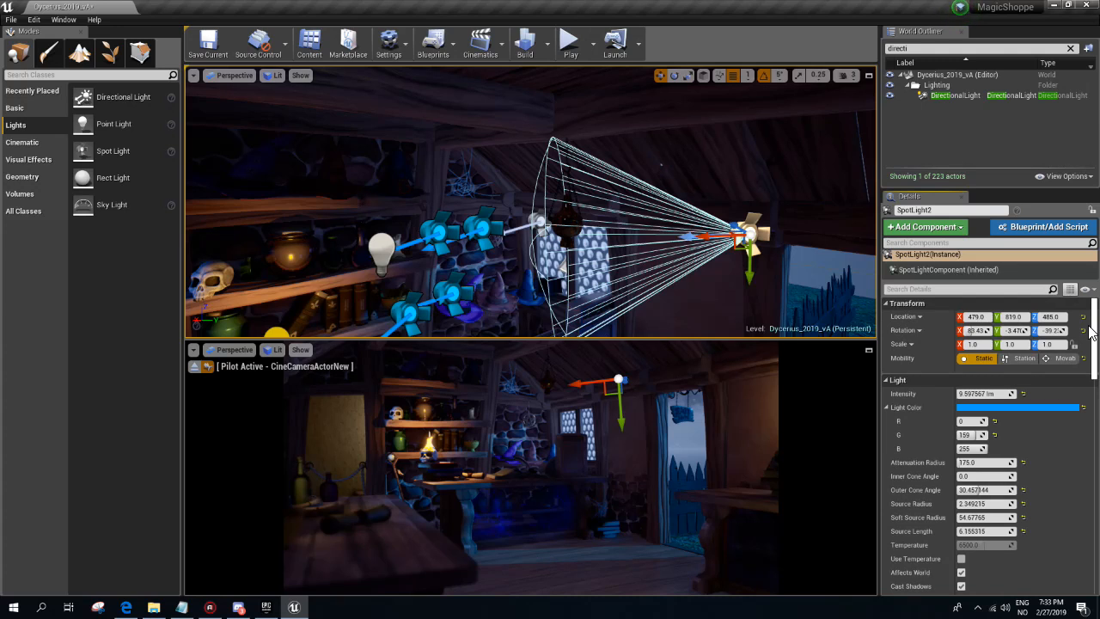
pyautogui.press('w')
pyautogui.moveTo(636, 244); pyautogui.dragTo(584, 245, button='right')
# - Try Movable mobility on the pentagram spot light, switch it to Static and reduce its attenuation radius
pyautogui.click(634, 239)
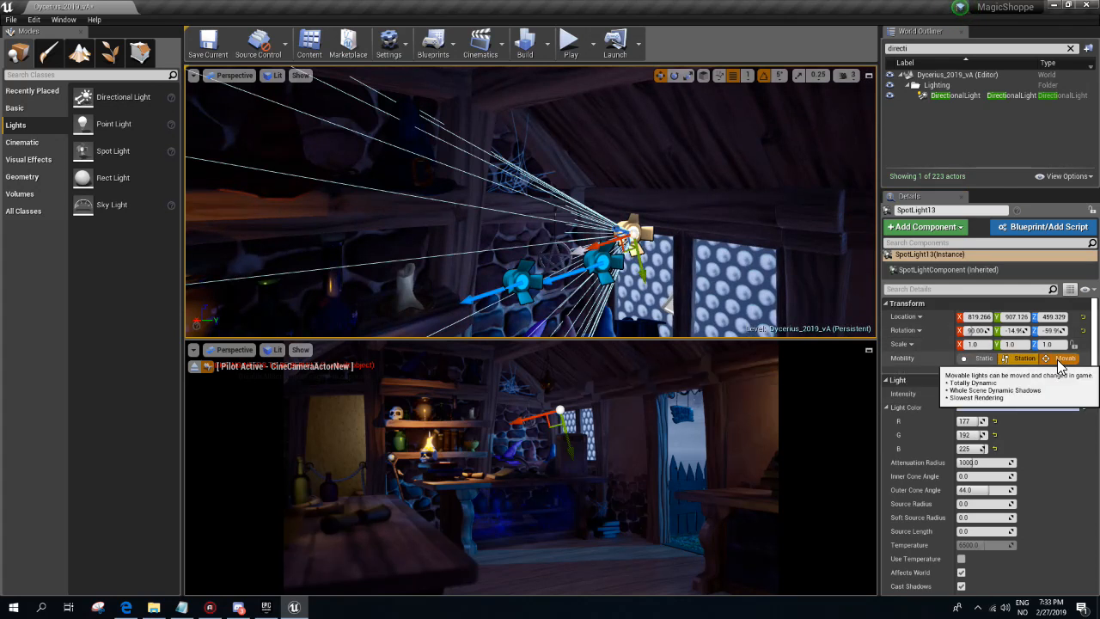
pyautogui.click(1061, 359)
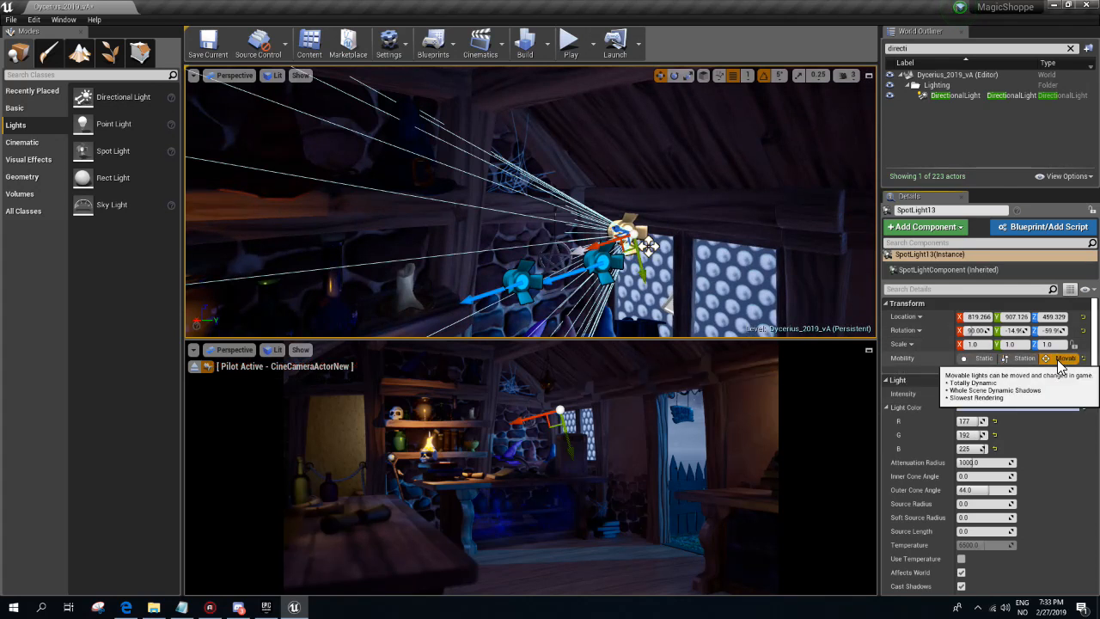
pyautogui.click(966, 359)
pyautogui.moveTo(633, 246); pyautogui.dragTo(614, 274, button='right')
pyautogui.moveTo(964, 462); pyautogui.dragTo(910, 462)
pyautogui.moveTo(705, 242); pyautogui.dragTo(730, 237, button='right')
# - Examine the shadow options and lighting channels of SpotLight2 beside the hanging lantern
pyautogui.click(670, 244)
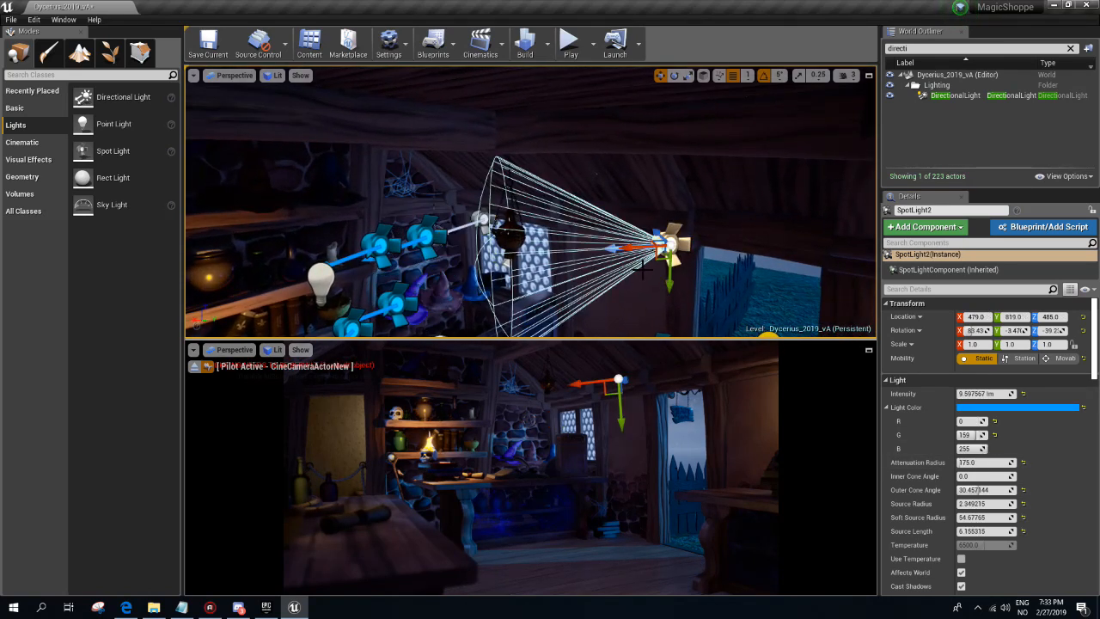
pyautogui.moveTo(799, 283)
pyautogui.mouseDown(button='right')
pyautogui.moveTo(809, 288)
pyautogui.moveTo(795, 284)
pyautogui.mouseUp(button='right')
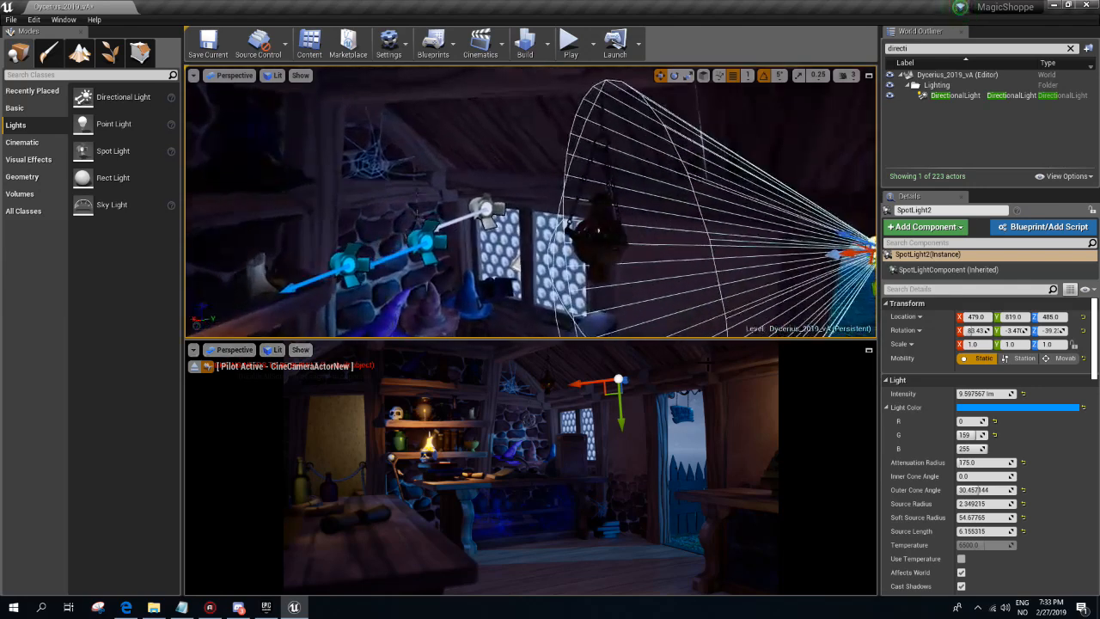
pyautogui.scroll(-8, 1058, 483)
pyautogui.scroll(-5, 1058, 483)
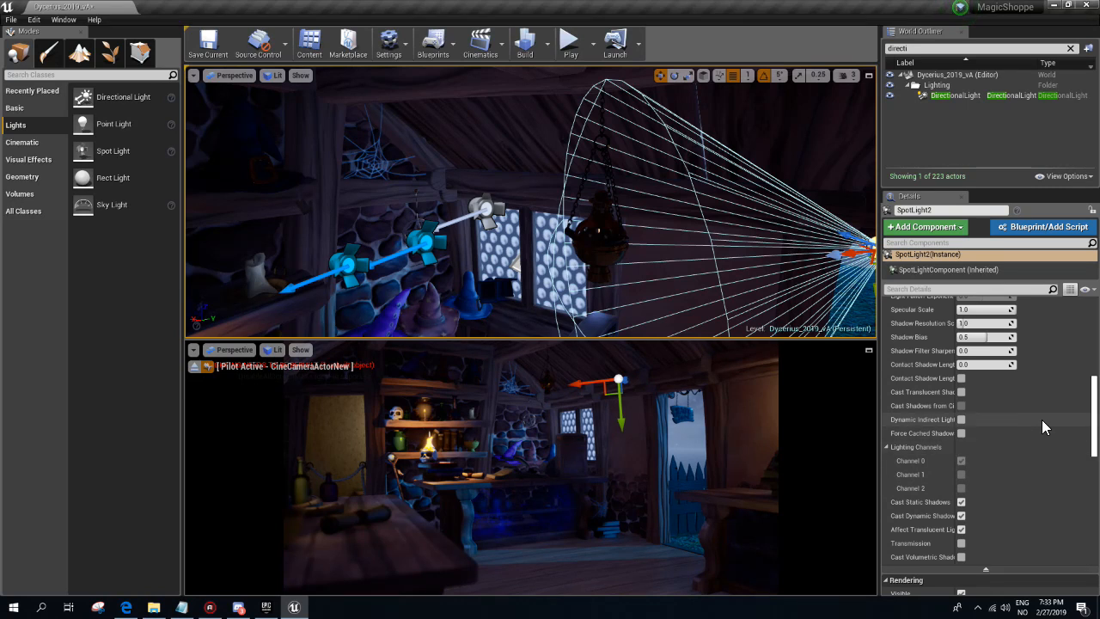
# - Clear the actor search, frame SpotLight2, and duplicate it with the copy placed at about X 502, Y 800, Z 483
pyautogui.moveTo(1092, 405); pyautogui.dragTo(1088, 294)
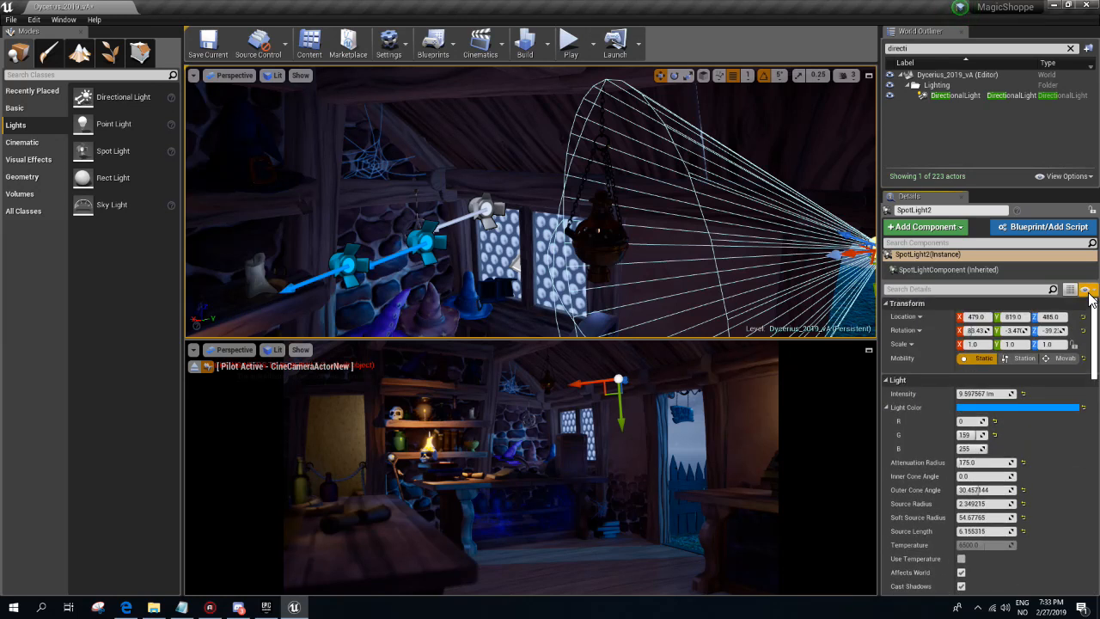
pyautogui.click(1069, 49)
pyautogui.press('f')
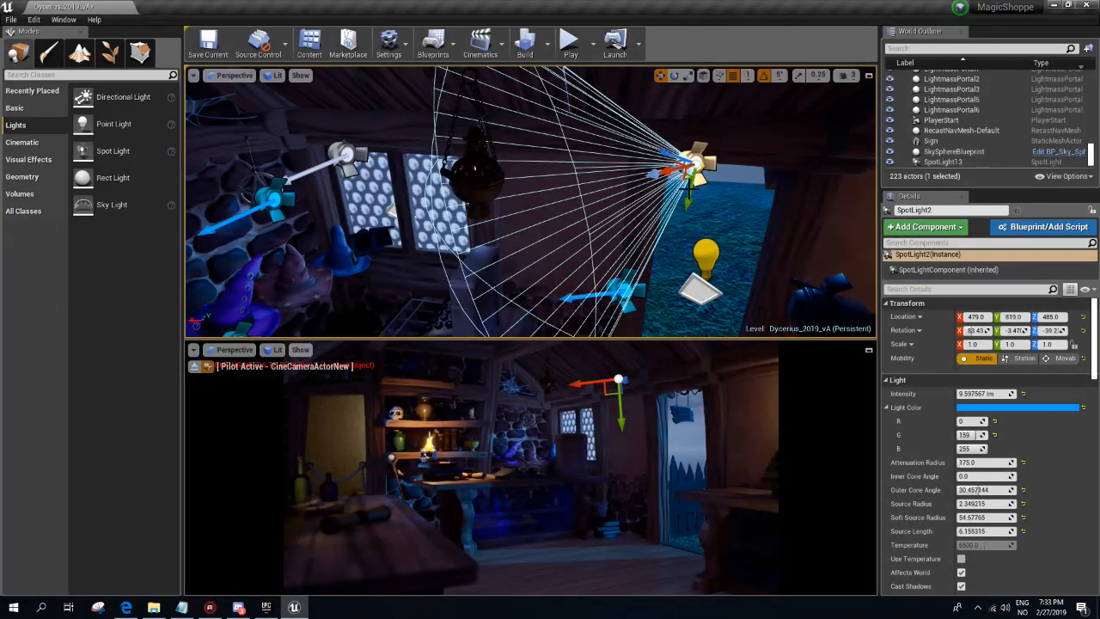
pyautogui.moveTo(666, 174)
pyautogui.keyDown('alt'); pyautogui.mouseDown()
pyautogui.moveTo(683, 171)
pyautogui.moveTo(662, 172)
pyautogui.mouseUp(); pyautogui.keyUp('alt')
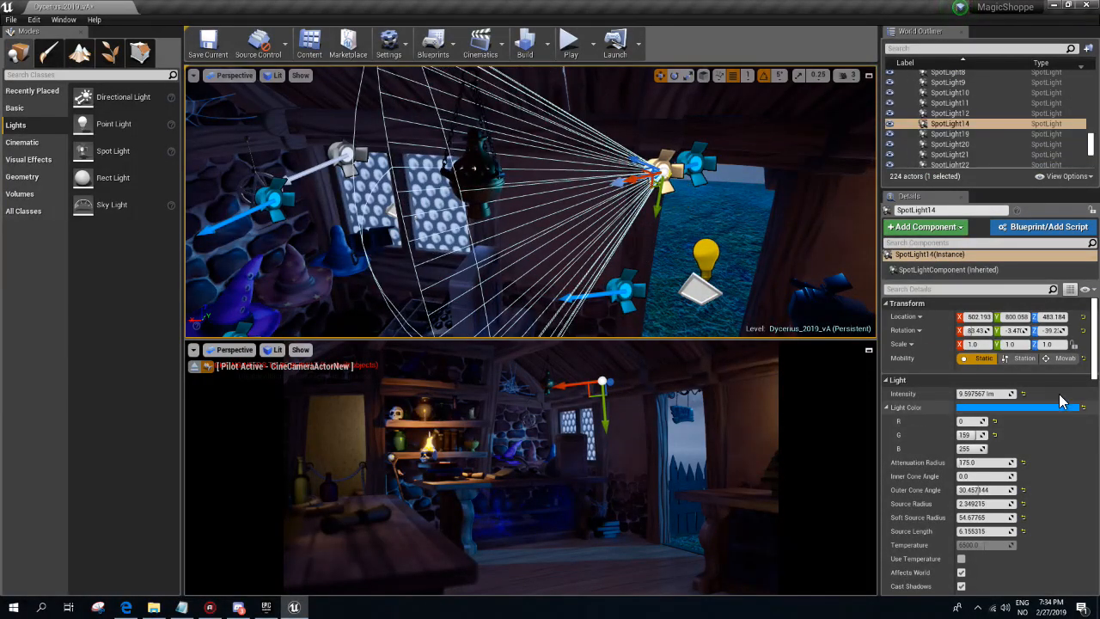
# - Temporarily make the duplicated spotlight Stationary to assign it to lighting channel 2 only, with channel 0 disabled, and return it to Static
pyautogui.moveTo(1093, 325); pyautogui.dragTo(1093, 421)
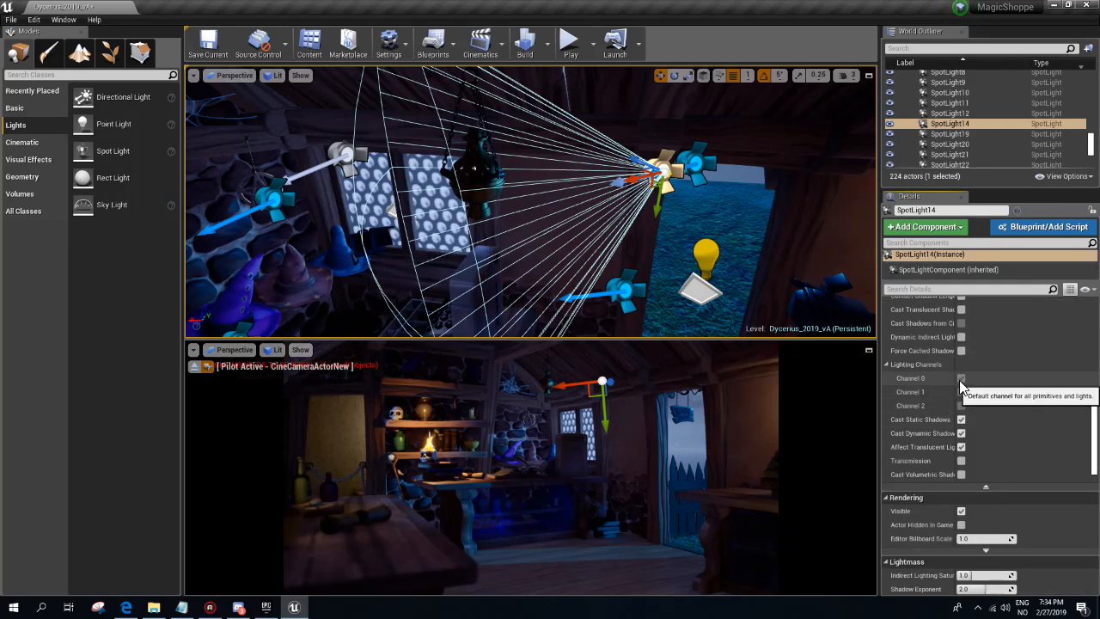
pyautogui.scroll(10, 1035, 346)
pyautogui.click(1021, 357)
pyautogui.moveTo(1095, 335); pyautogui.dragTo(1093, 415)
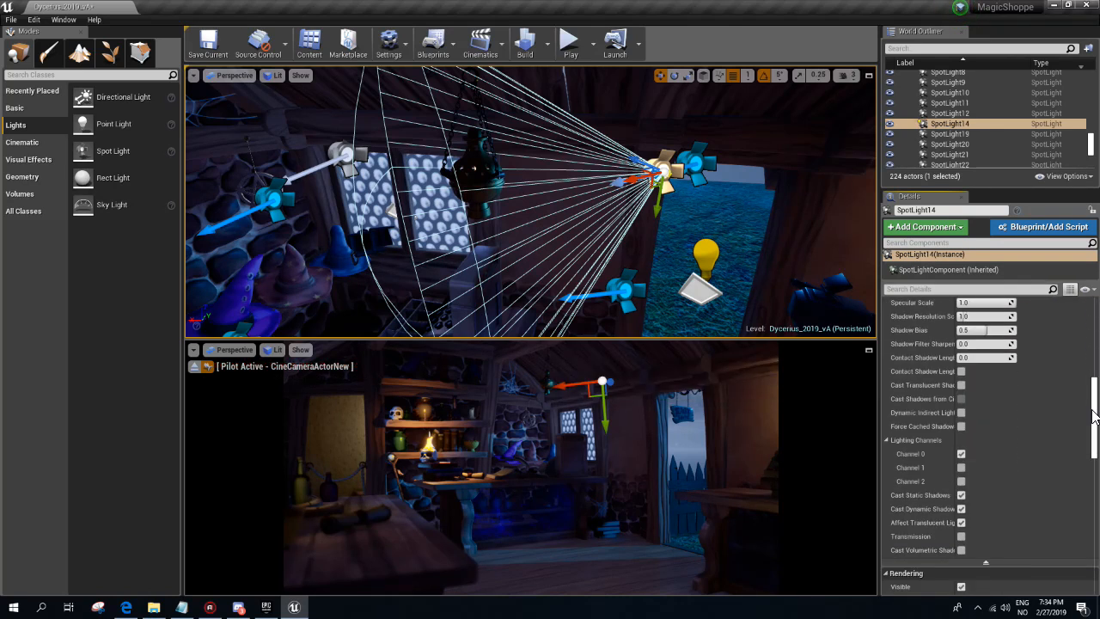
pyautogui.scroll(10, 981, 476)
pyautogui.click(979, 357)
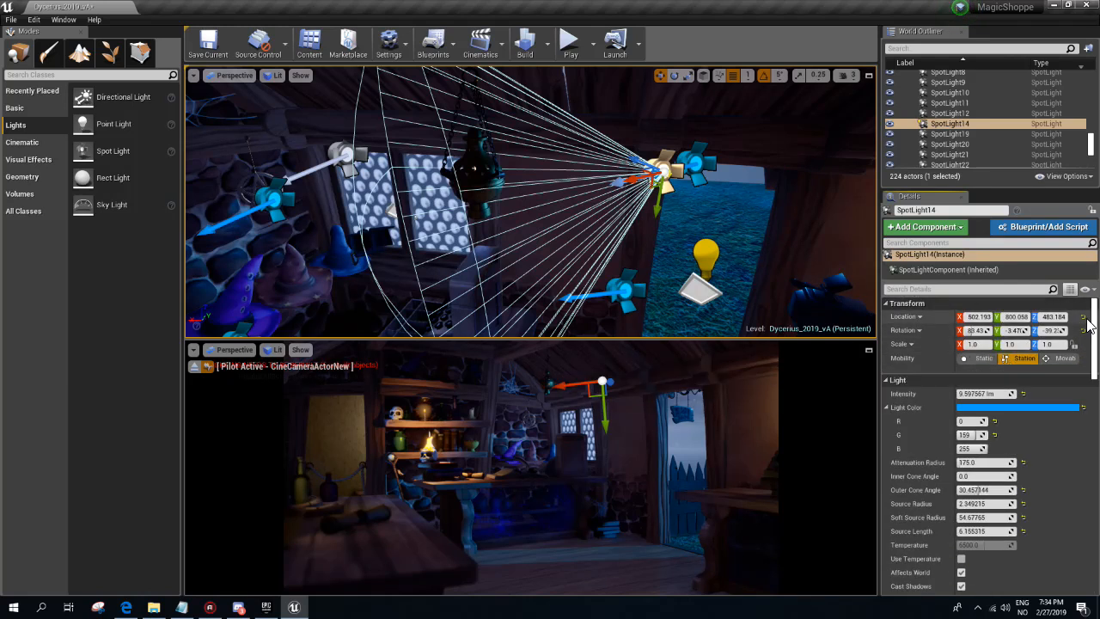
pyautogui.scroll(-10, 1076, 449)
pyautogui.scroll(3, 1076, 448)
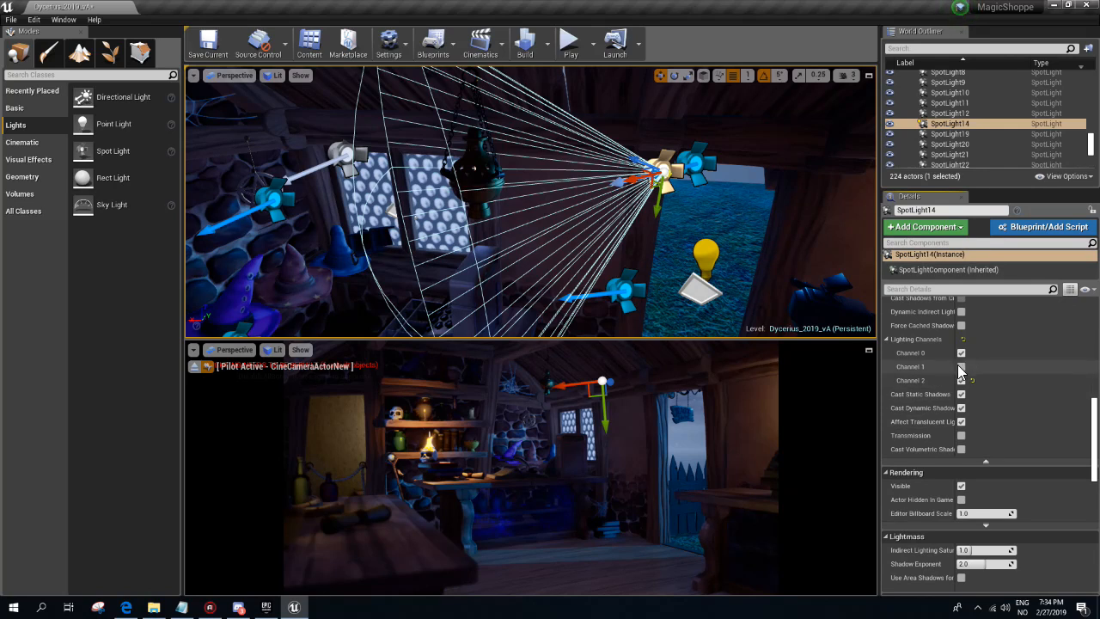
pyautogui.scroll(8, 1080, 434)
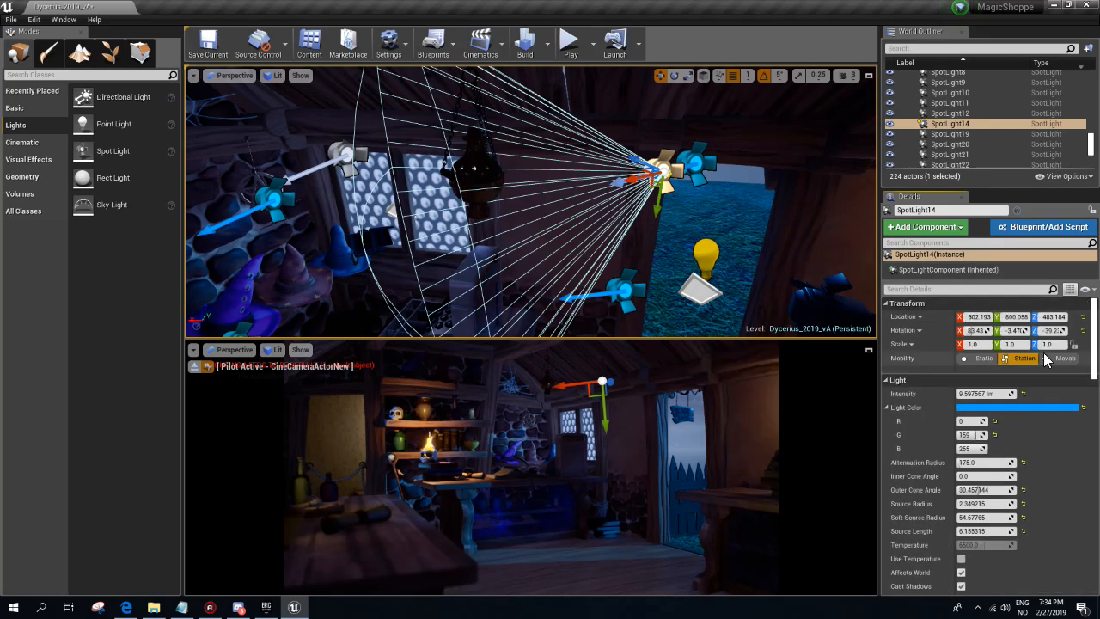
pyautogui.moveTo(670, 257); pyautogui.dragTo(629, 258, button='right')
pyautogui.click(375, 160)
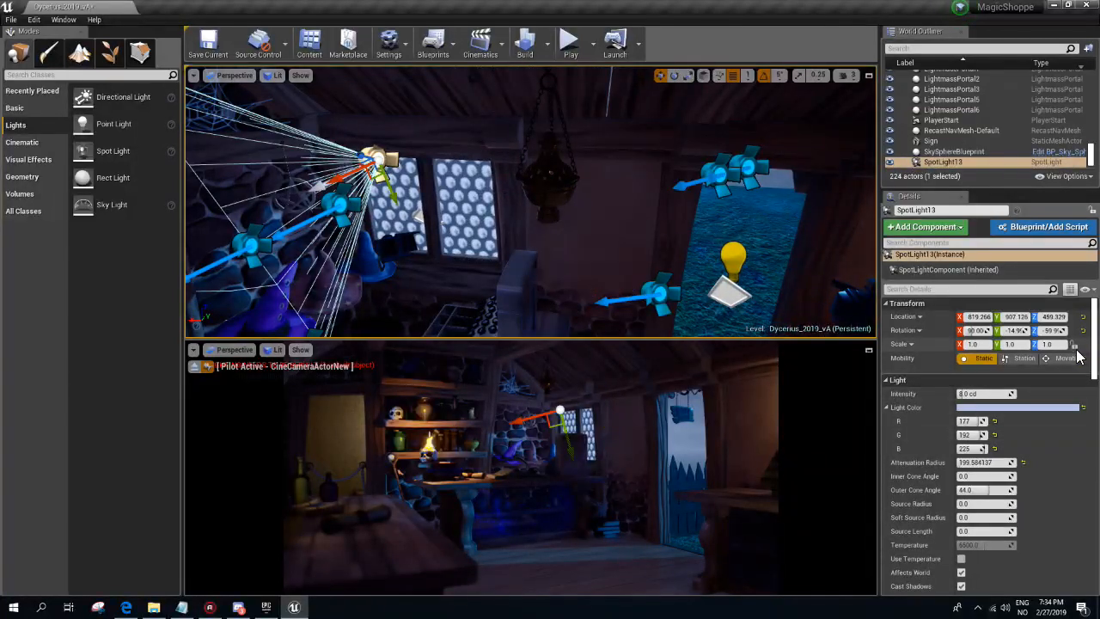
pyautogui.moveTo(1093, 347)
pyautogui.mouseDown()
pyautogui.moveTo(1094, 427)
pyautogui.moveTo(1093, 346)
pyautogui.mouseUp()
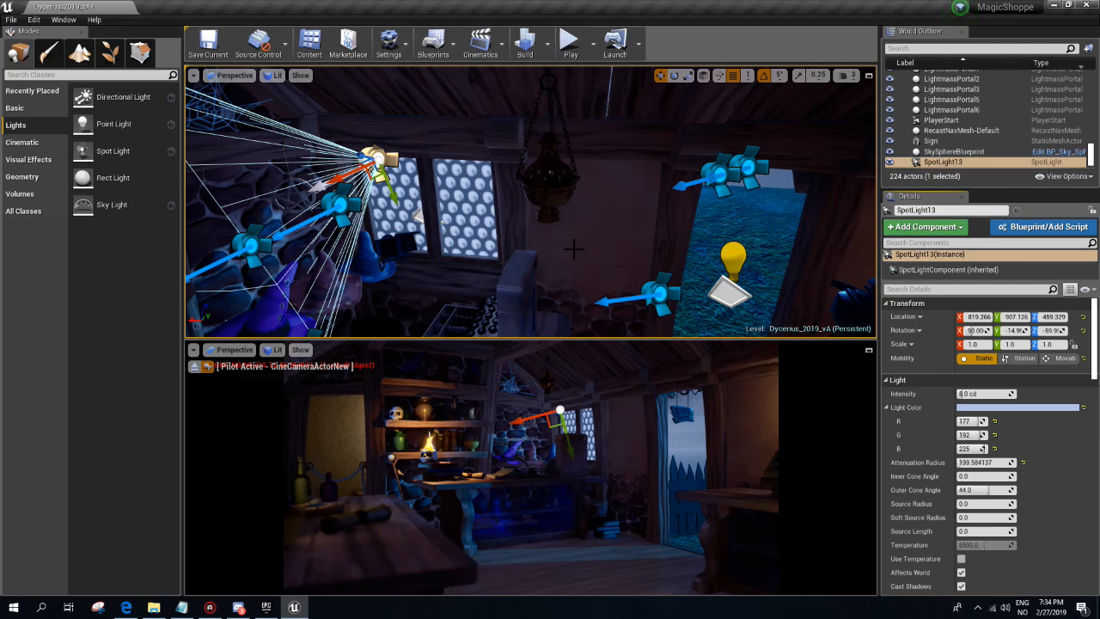
# - Delete the original spotlight SpotLight2, keeping its duplicate
pyautogui.moveTo(640, 214); pyautogui.dragTo(580, 216, button='right')
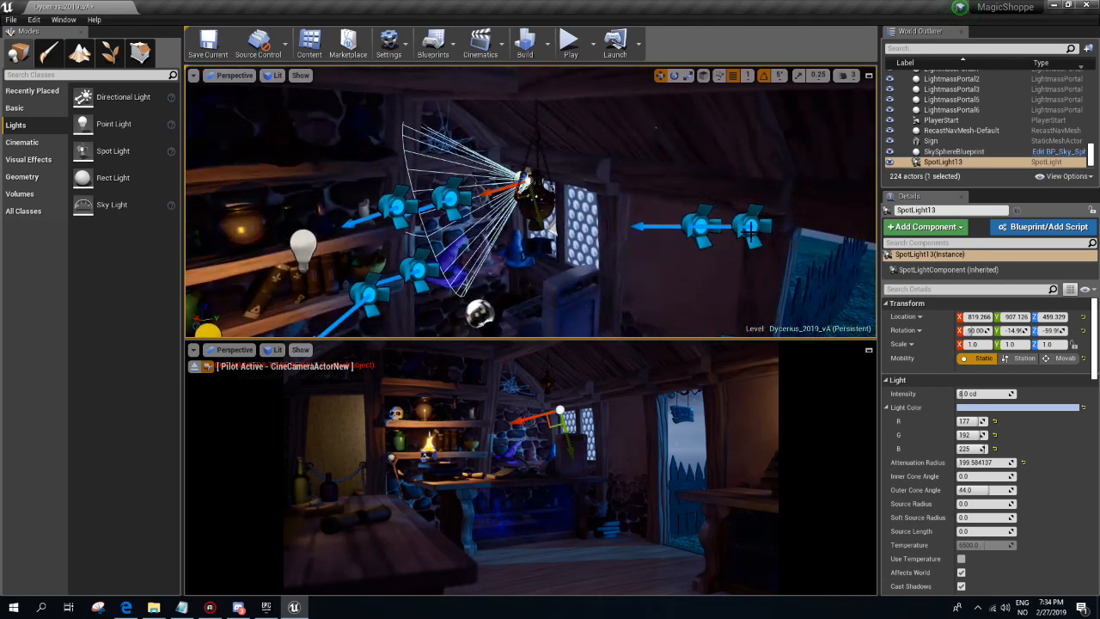
pyautogui.click(752, 229)
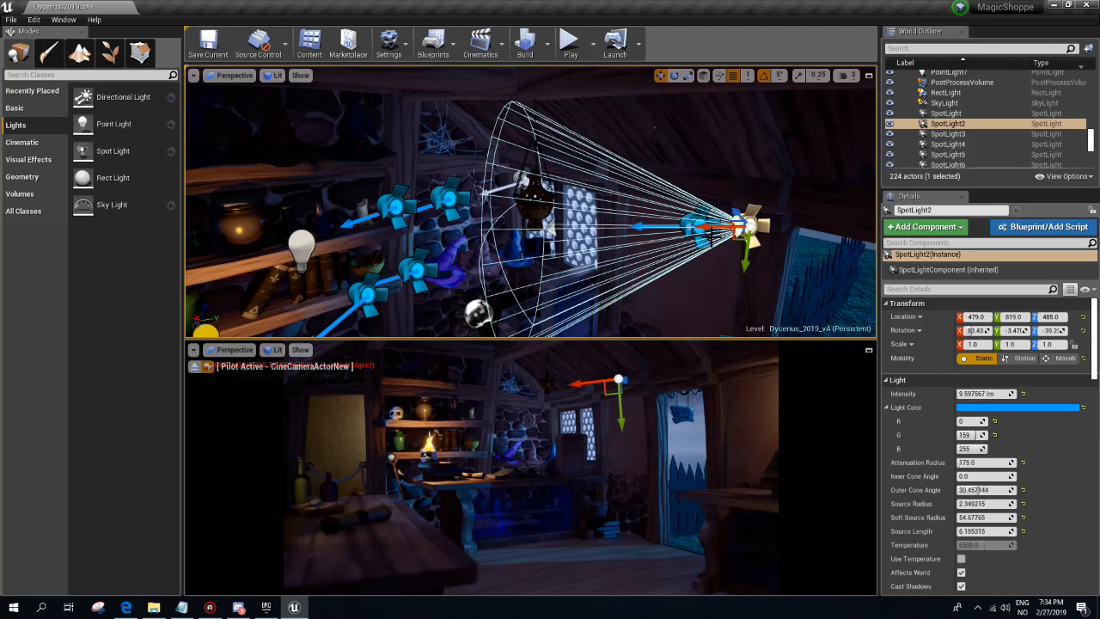
pyautogui.press('Delete')
# - Set SpotLight14 to Movable with an intensity of about 369 lm, keeping lighting channel 2 enabled
pyautogui.click(696, 228)
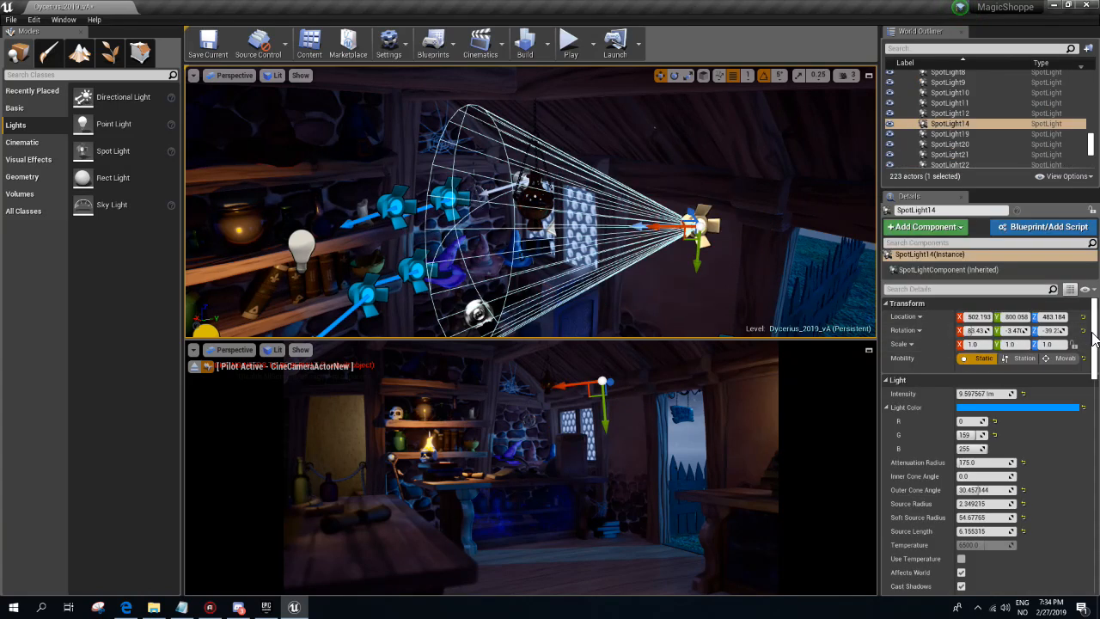
pyautogui.moveTo(1093, 338); pyautogui.dragTo(1095, 395)
pyautogui.moveTo(687, 240); pyautogui.dragTo(687, 185, button='right')
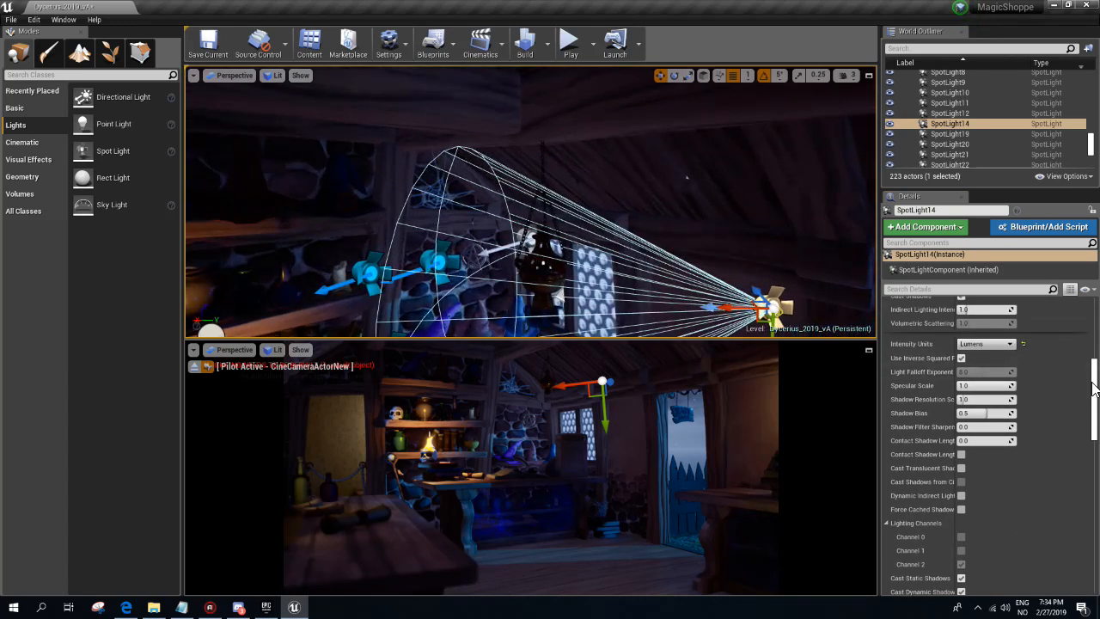
pyautogui.moveTo(1094, 389); pyautogui.dragTo(1094, 328)
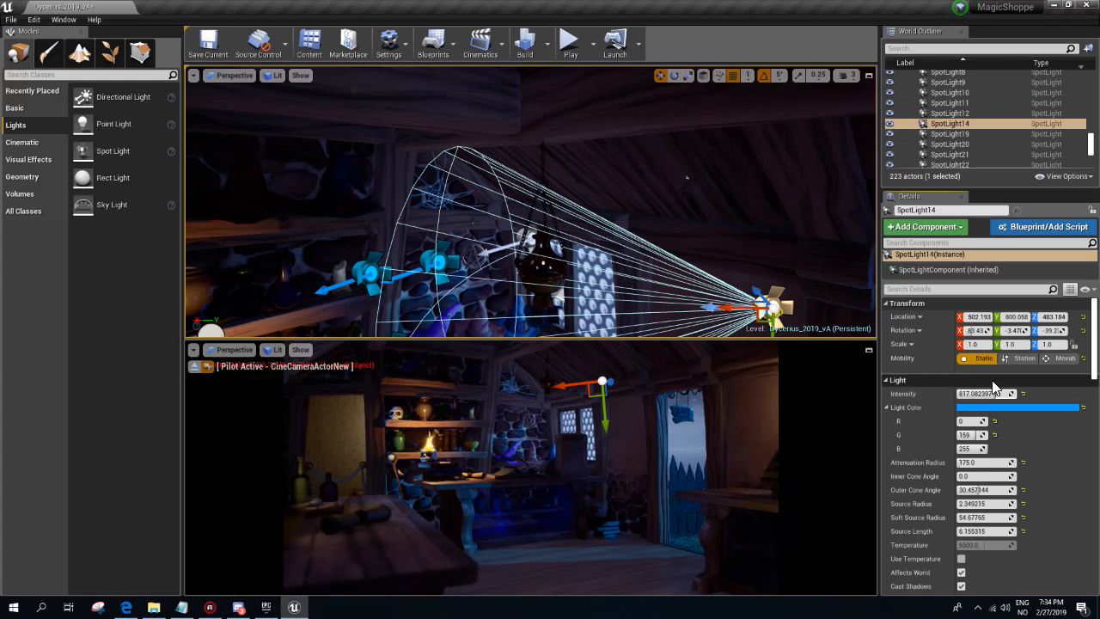
pyautogui.click(1059, 358)
pyautogui.moveTo(990, 393); pyautogui.dragTo(945, 392)
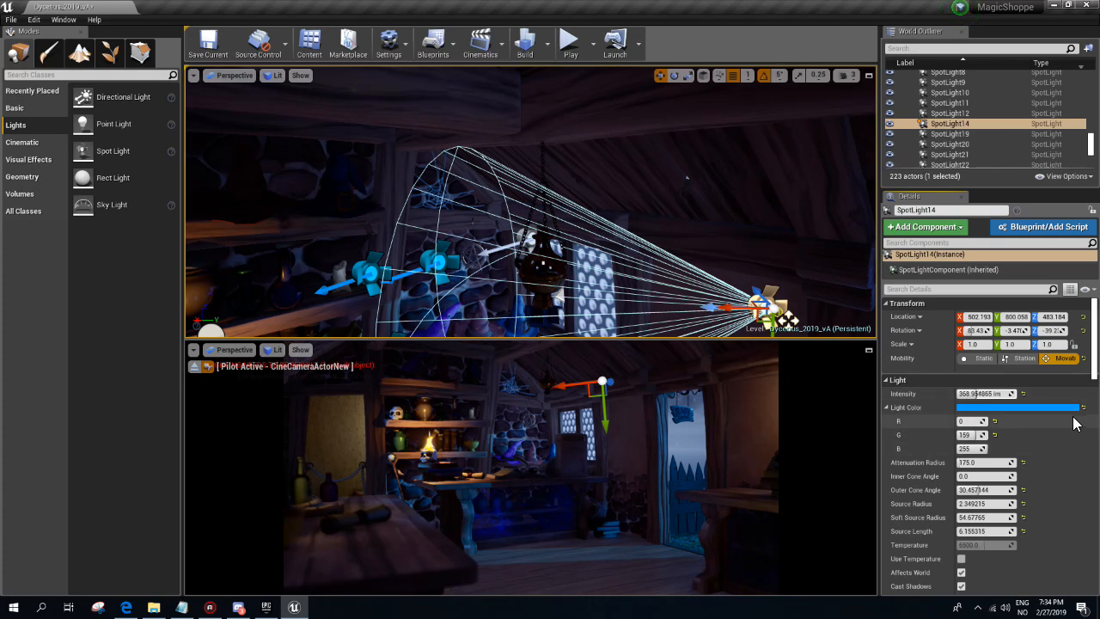
pyautogui.moveTo(1093, 352); pyautogui.dragTo(1093, 447)
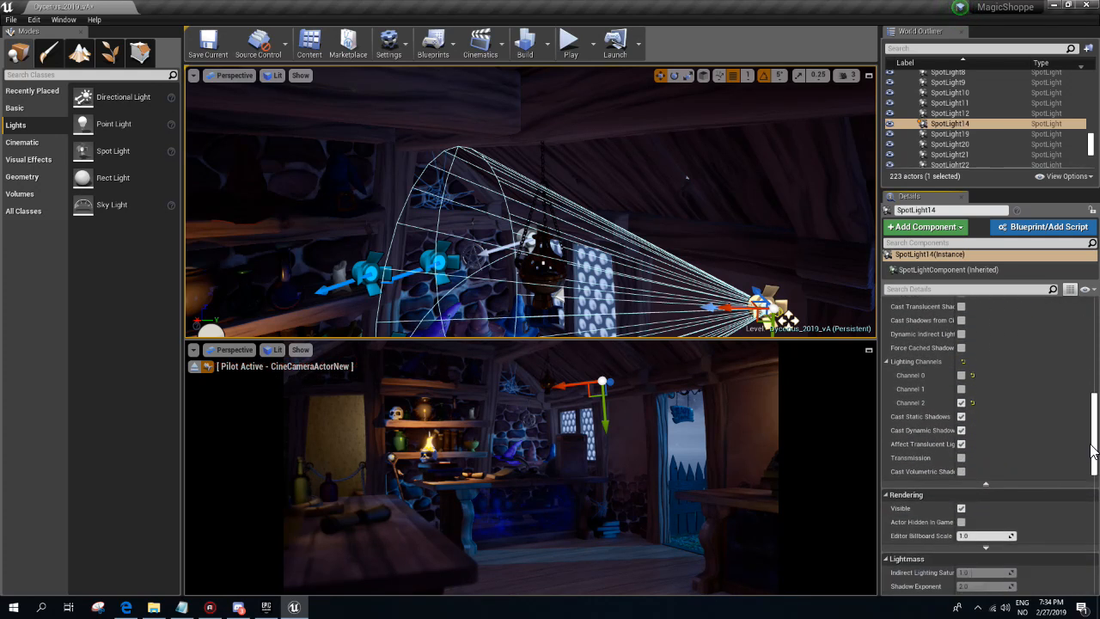
pyautogui.click(961, 402)
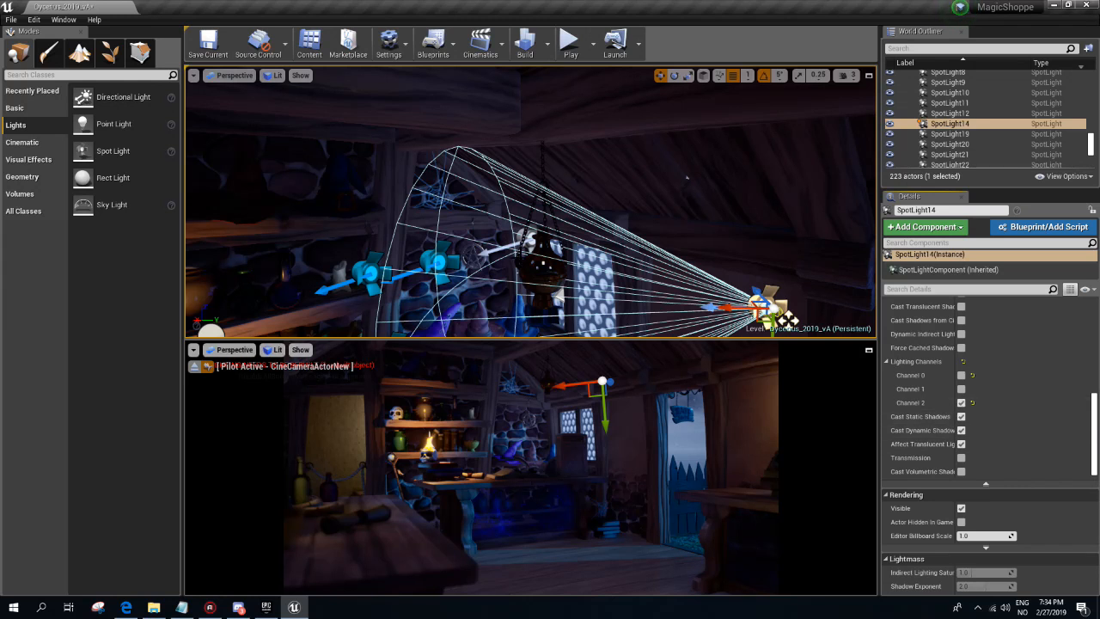
# - Enable lighting channel 2 on the hanging lamp LampJar5 in addition to channel 0
pyautogui.click(518, 256)
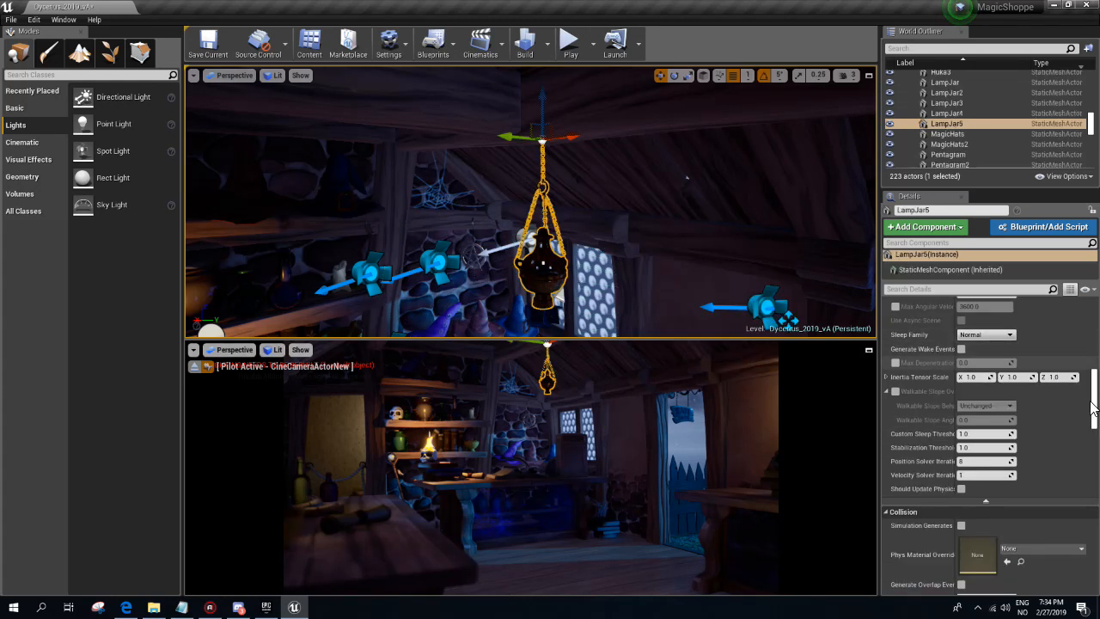
pyautogui.scroll(5, 1094, 350)
pyautogui.scroll(-5, 1093, 423)
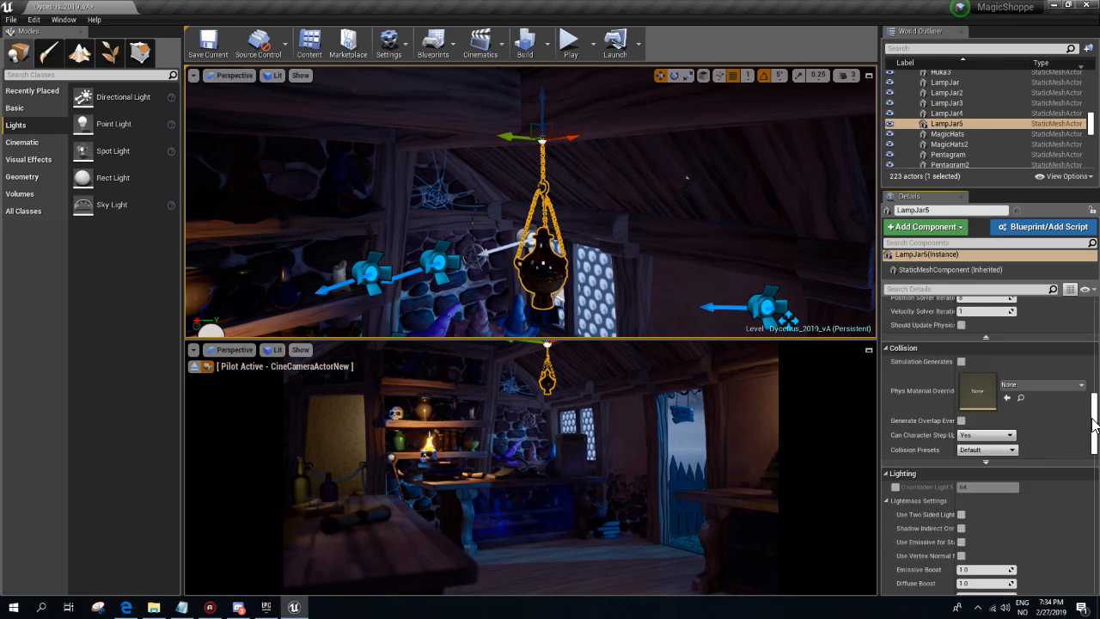
pyautogui.moveTo(1091, 420); pyautogui.dragTo(1093, 487)
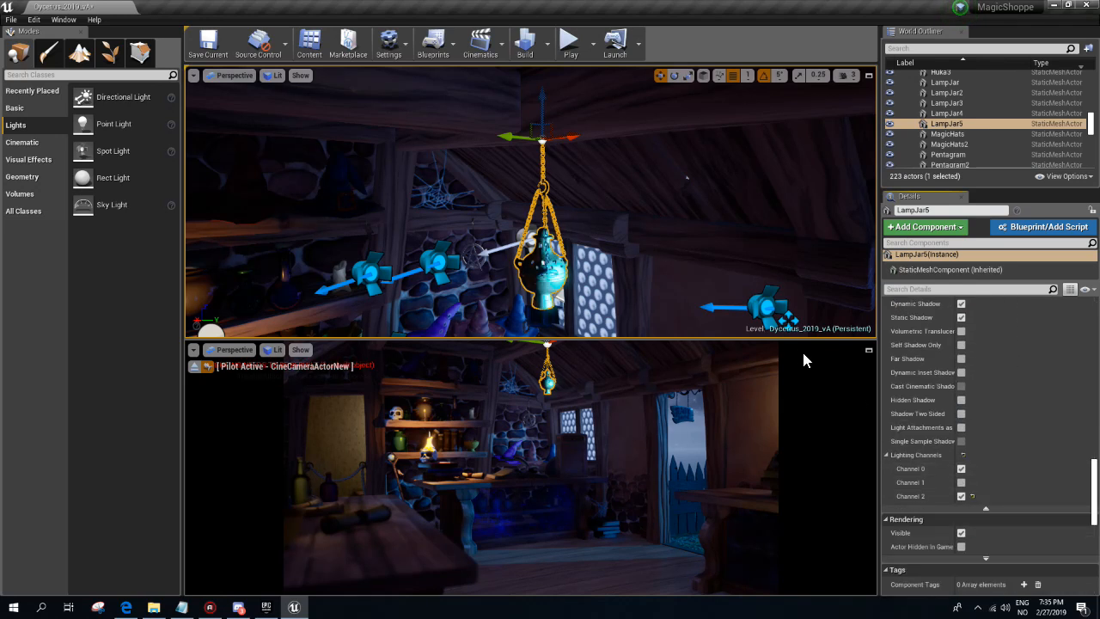
# - Return SpotLight14 to Static mobility, lower its intensity to about 10 lm, and compare the lamp with Affects World off and on
pyautogui.click(774, 310)
pyautogui.moveTo(1093, 542); pyautogui.dragTo(1096, 334)
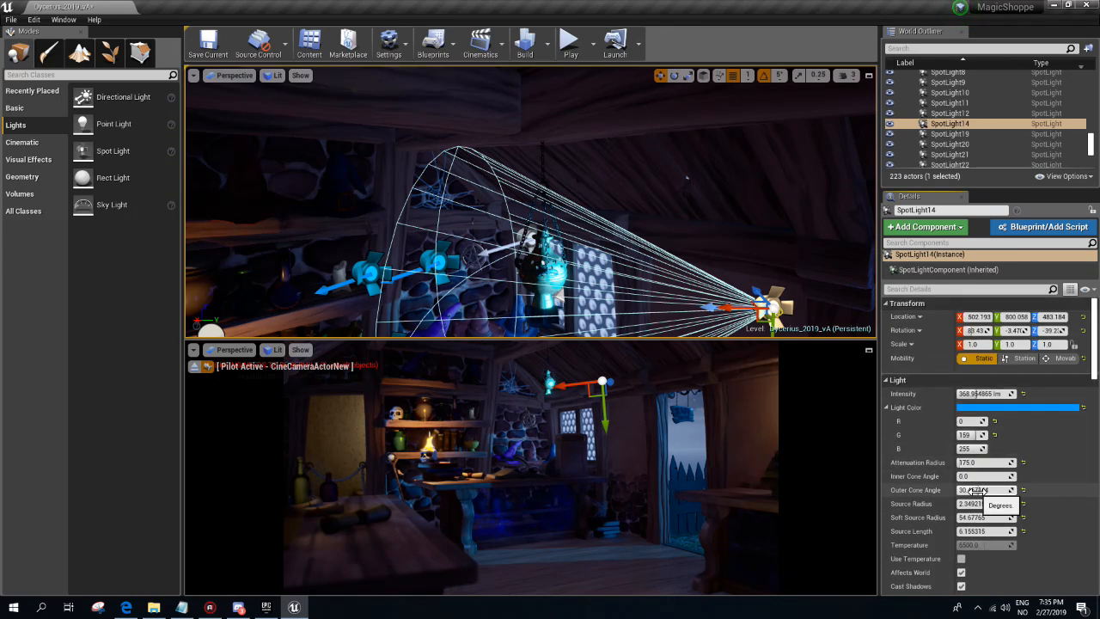
pyautogui.moveTo(982, 394); pyautogui.dragTo(945, 393)
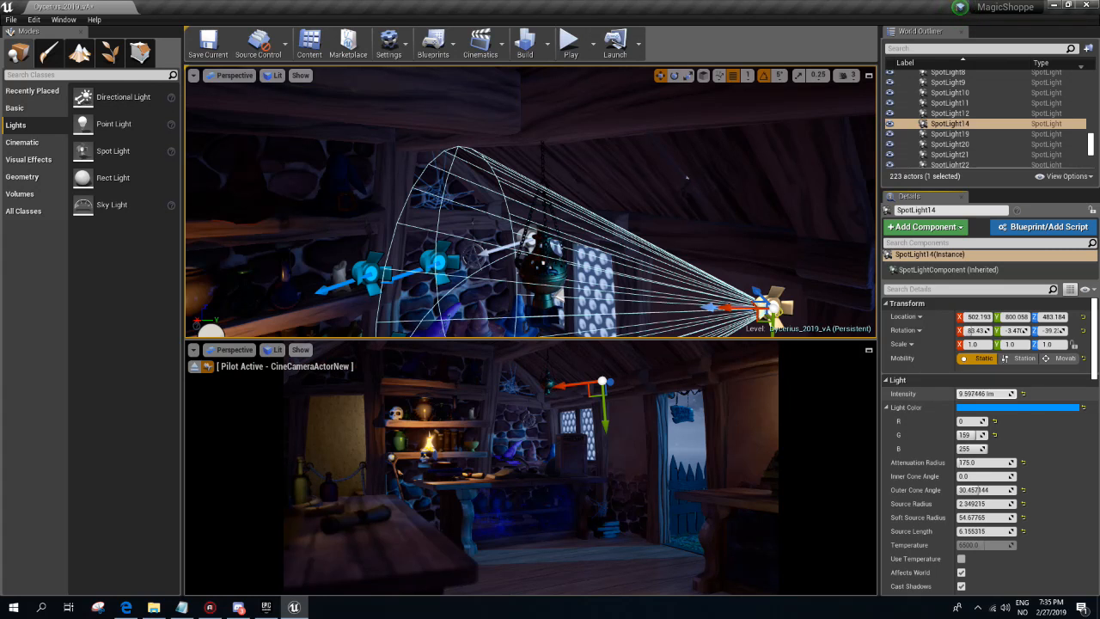
pyautogui.moveTo(560, 253); pyautogui.dragTo(657, 290, button='right')
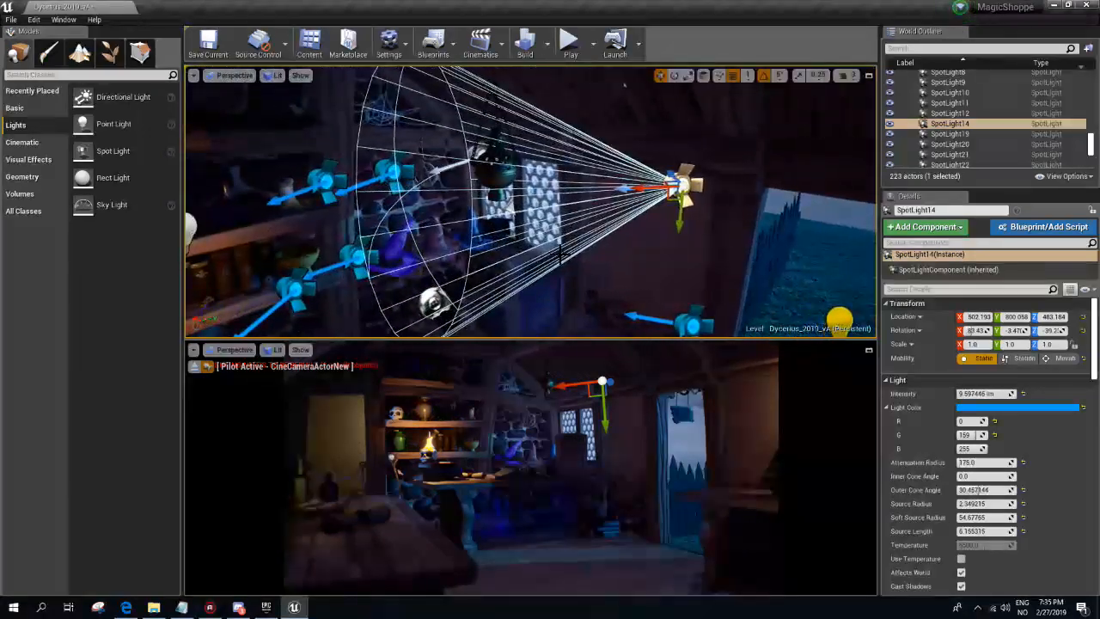
pyautogui.click(961, 572)
pyautogui.click(961, 572)
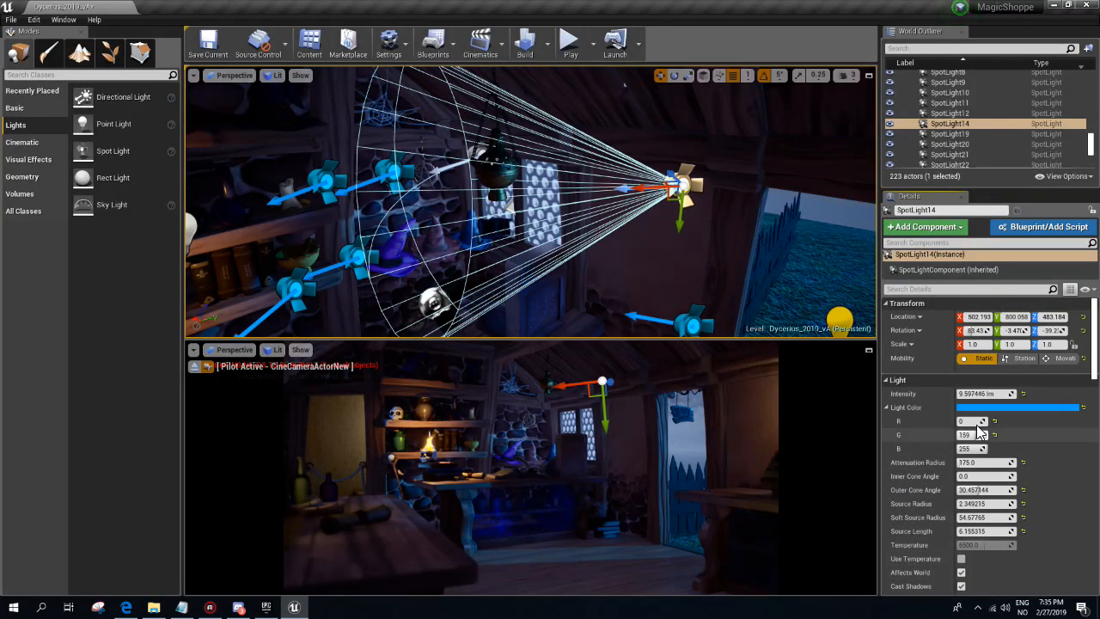
# - Desaturate SpotLight14's light color to a paler blue of R 110, G 179, B 255
pyautogui.click(989, 408)
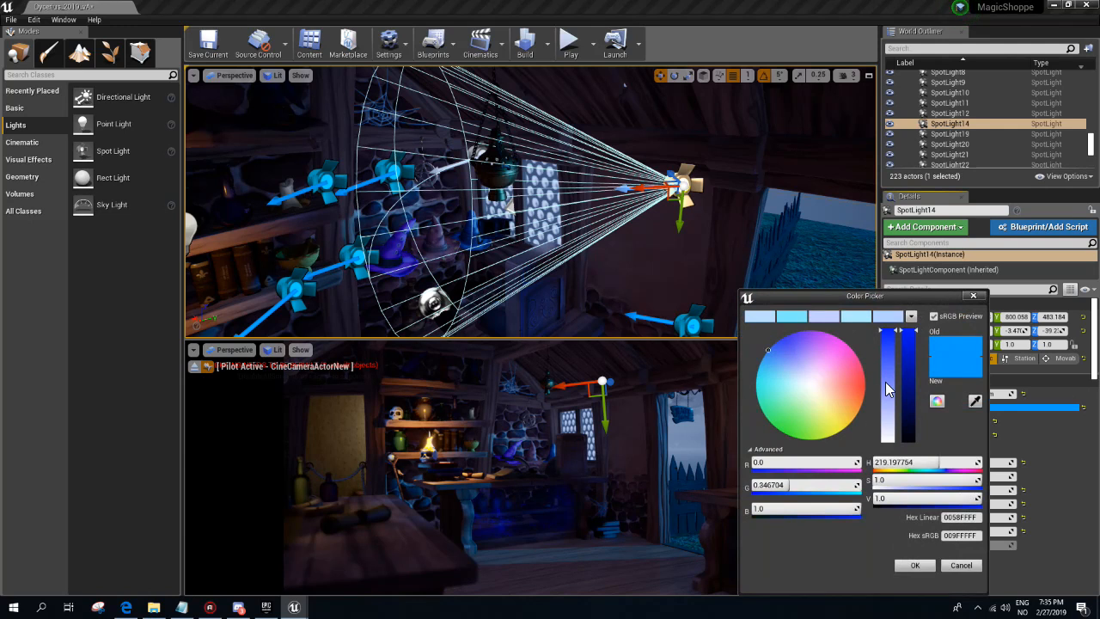
pyautogui.moveTo(885, 384); pyautogui.dragTo(891, 348)
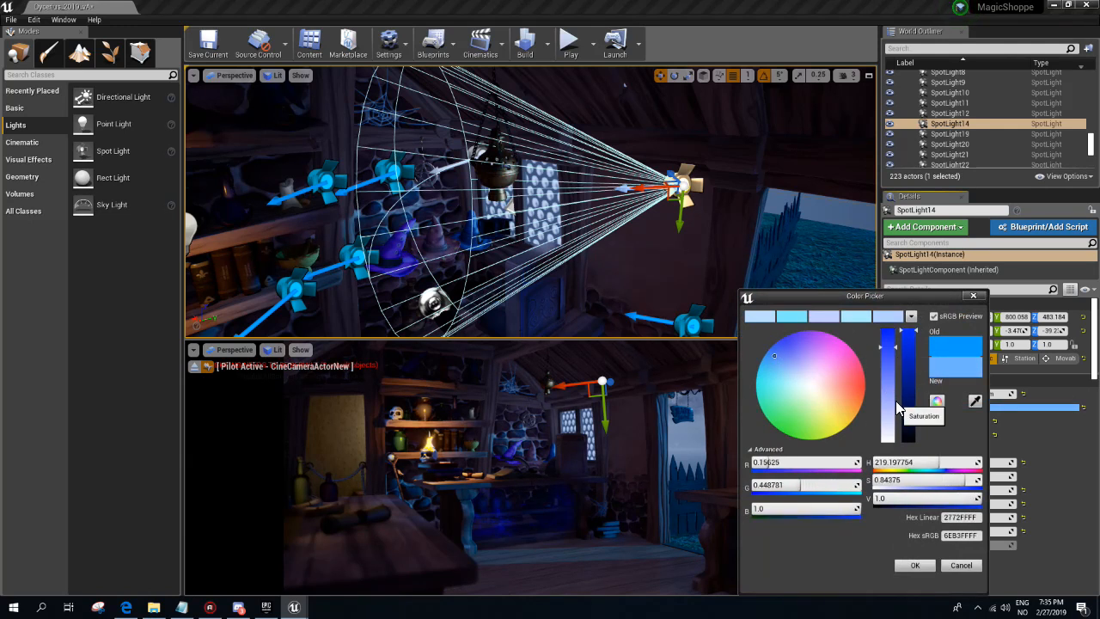
pyautogui.click(903, 568)
# - Set SpotLight14's intensity to 5 lm and compare the hanging lamp with Affects World off and on
pyautogui.moveTo(987, 394)
pyautogui.mouseDown()
pyautogui.moveTo(997, 394)
pyautogui.moveTo(945, 394)
pyautogui.moveTo(988, 393)
pyautogui.mouseUp()
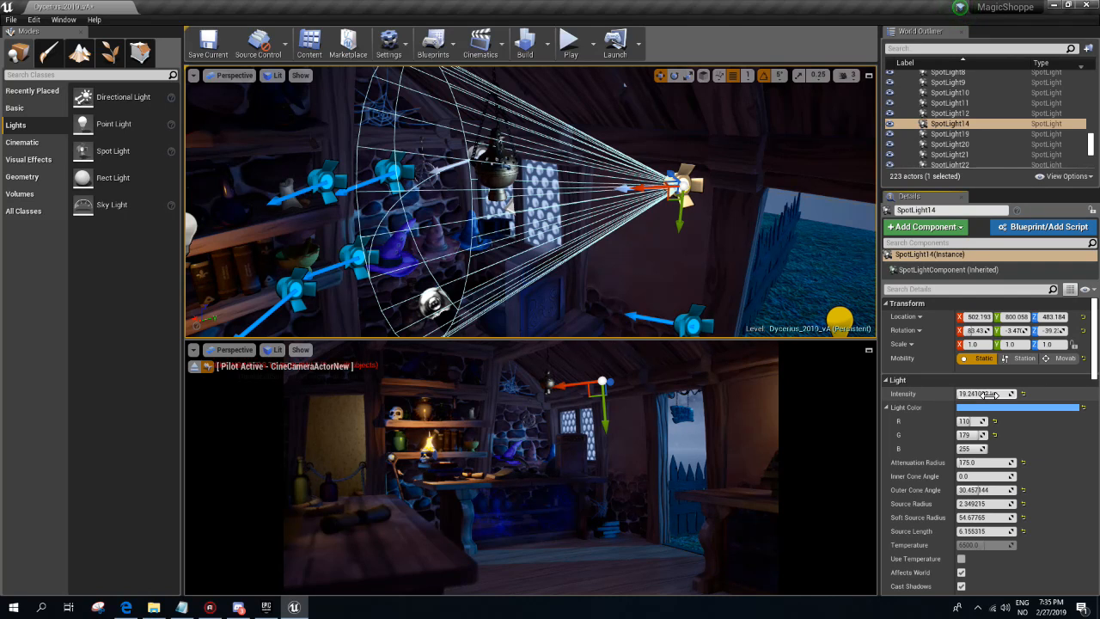
pyautogui.write('5')
pyautogui.press('Return')
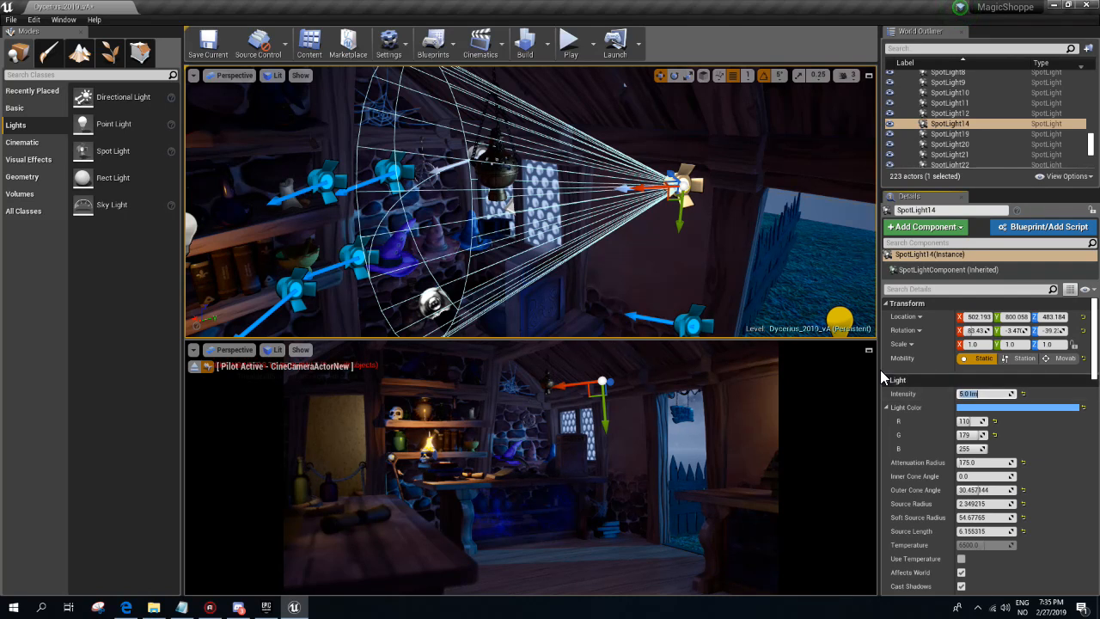
pyautogui.click(960, 572)
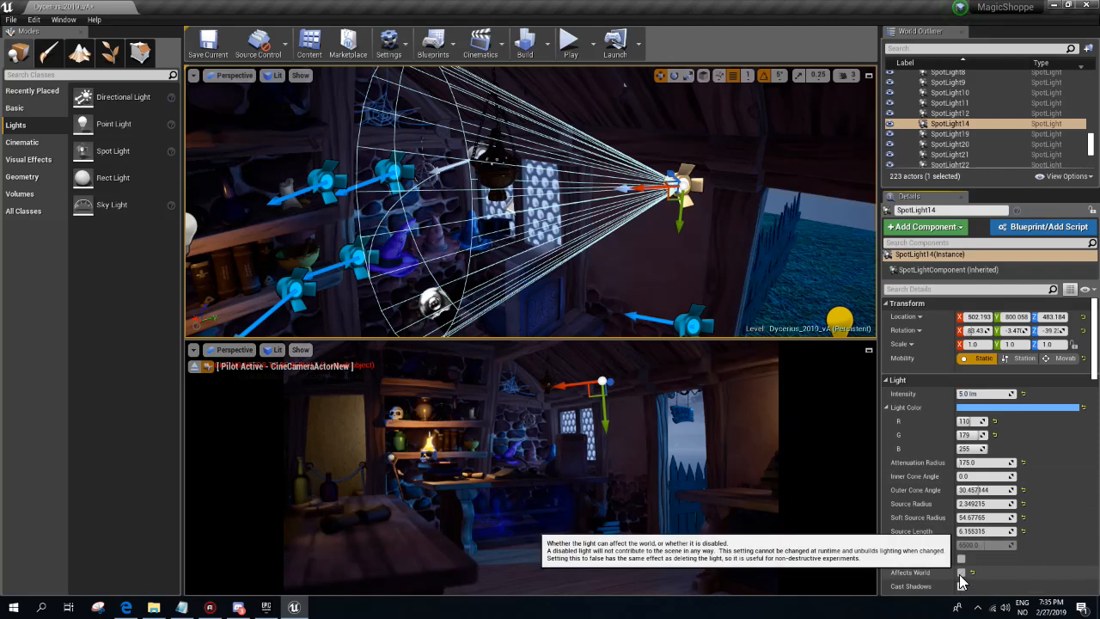
pyautogui.moveTo(797, 319); pyautogui.dragTo(786, 247, button='right')
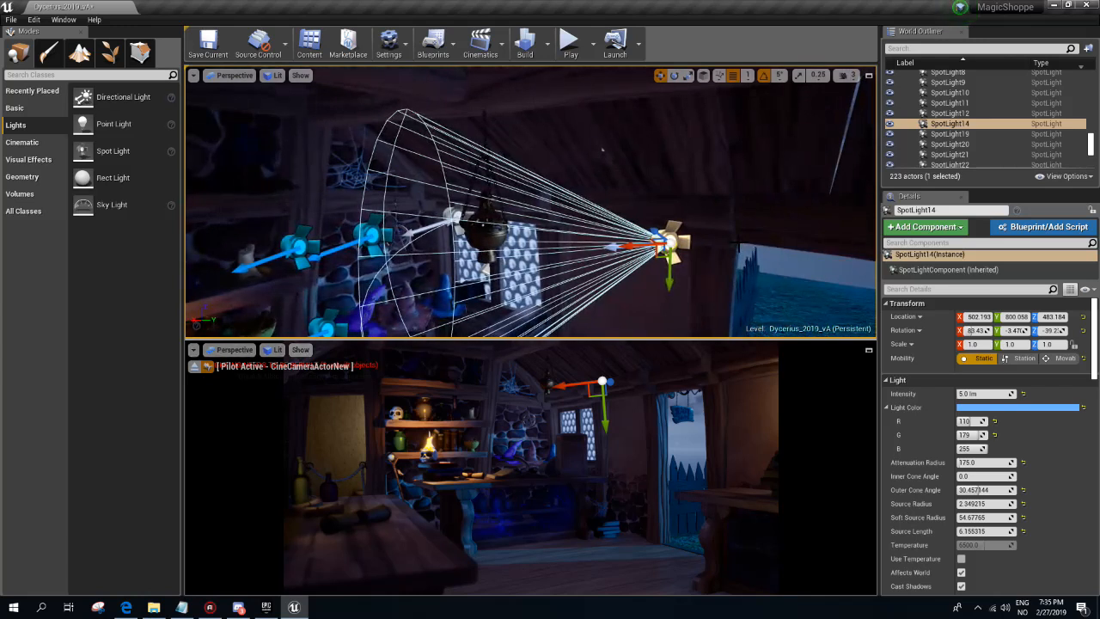
pyautogui.press('Escape')
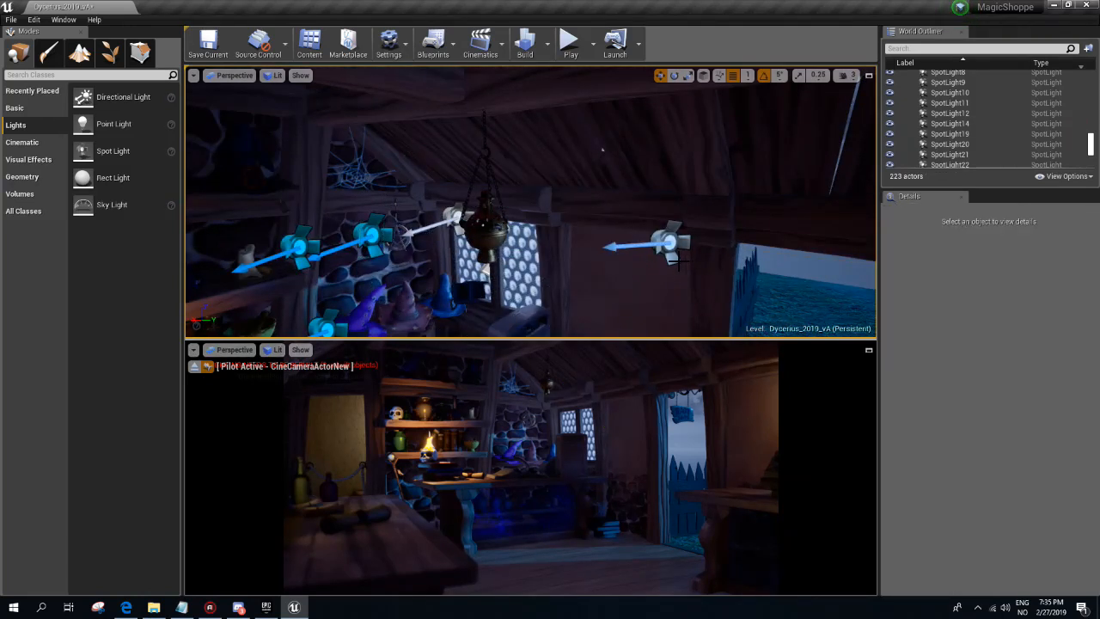
# - Duplicate SpotLight14 to about X 631, Y 786, Z 427 and rotate the copy upward toward the hanging lamp, checking it in game view
pyautogui.moveTo(678, 265)
pyautogui.mouseDown(button='right')
pyautogui.moveTo(689, 263)
pyautogui.moveTo(670, 257)
pyautogui.mouseUp(button='right')
pyautogui.click(756, 244)
pyautogui.press('e')
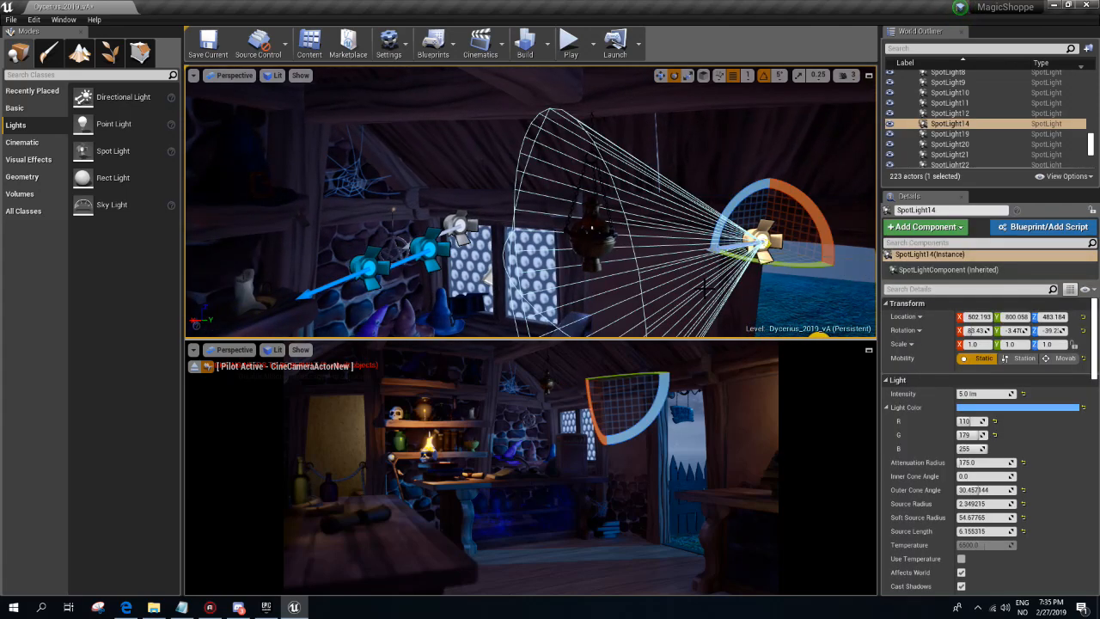
pyautogui.keyDown('alt'); pyautogui.moveTo(755, 263); pyautogui.dragTo(554, 334); pyautogui.keyUp('alt')
pyautogui.press('w')
pyautogui.press('e')
pyautogui.moveTo(569, 280); pyautogui.dragTo(569, 199)
pyautogui.moveTo(566, 281); pyautogui.dragTo(564, 263, button='right')
pyautogui.press('s')
pyautogui.press('g')
pyautogui.press('g')
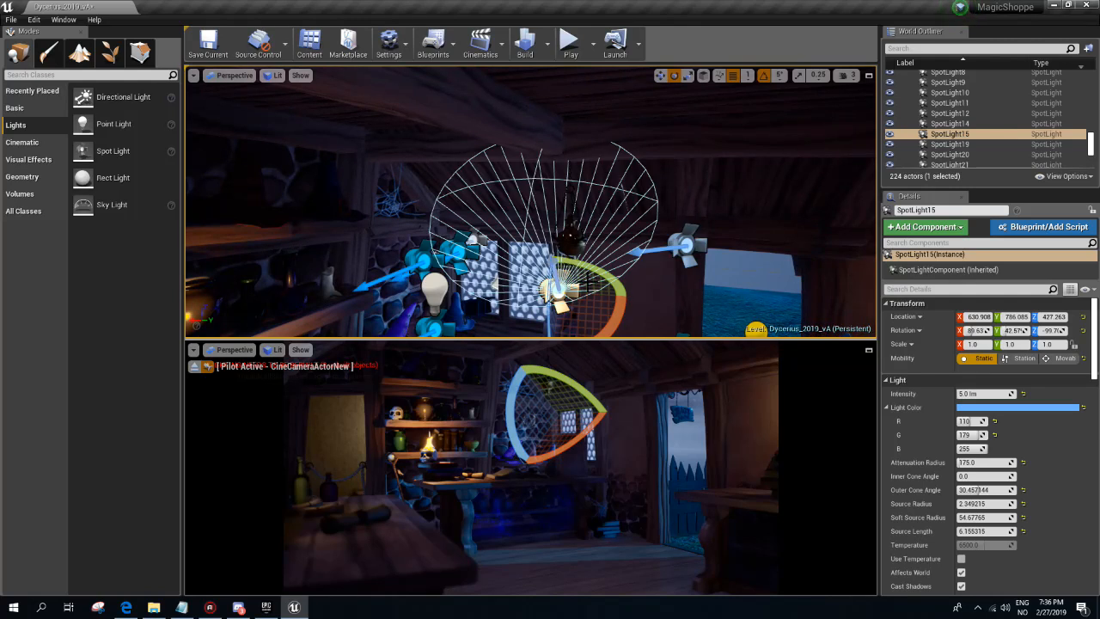
# - Rotate the new spotlight further to about Z -119 degrees and raise its intensity to about 28.9 lm
pyautogui.moveTo(605, 282); pyautogui.dragTo(631, 288)
pyautogui.press('g')
pyautogui.press('g')
pyautogui.press('g')
pyautogui.moveTo(612, 206); pyautogui.dragTo(608, 198, button='right')
pyautogui.moveTo(983, 393); pyautogui.dragTo(999, 394)
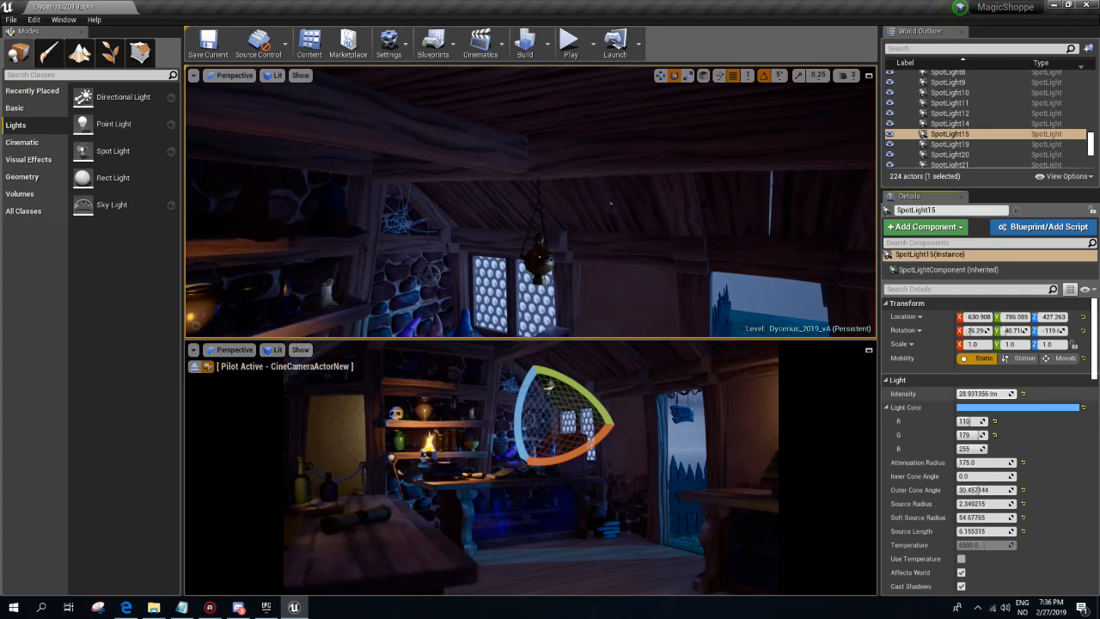
# - Set SpotLight15's intensity to 5 lm and compare the hanging lamp with Affects World off and on, checking it in game view
pyautogui.write('6')
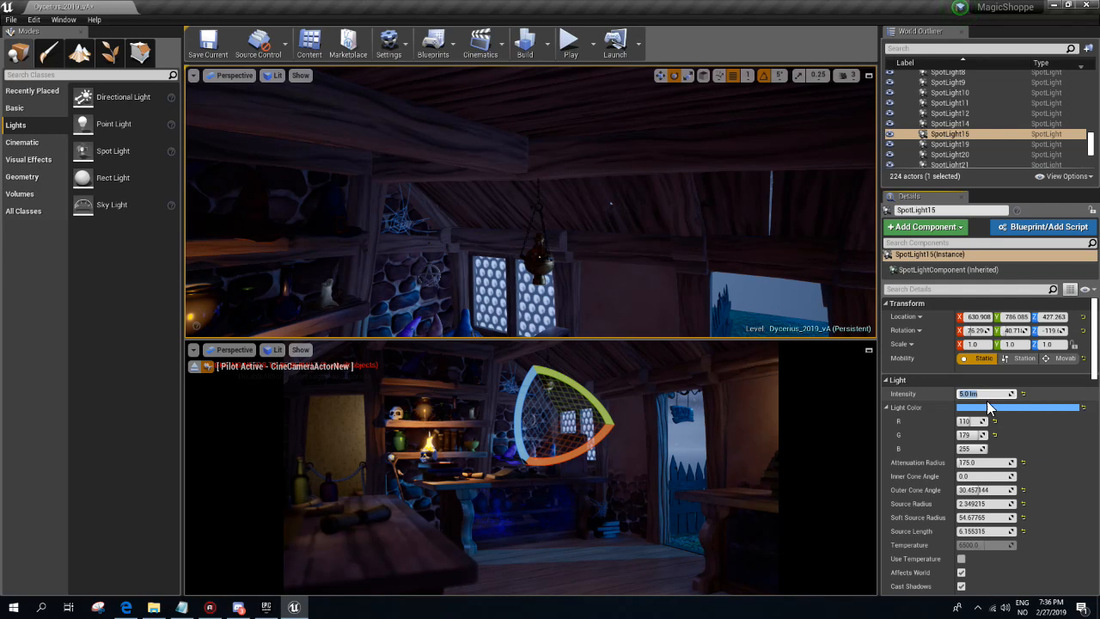
pyautogui.click(960, 573)
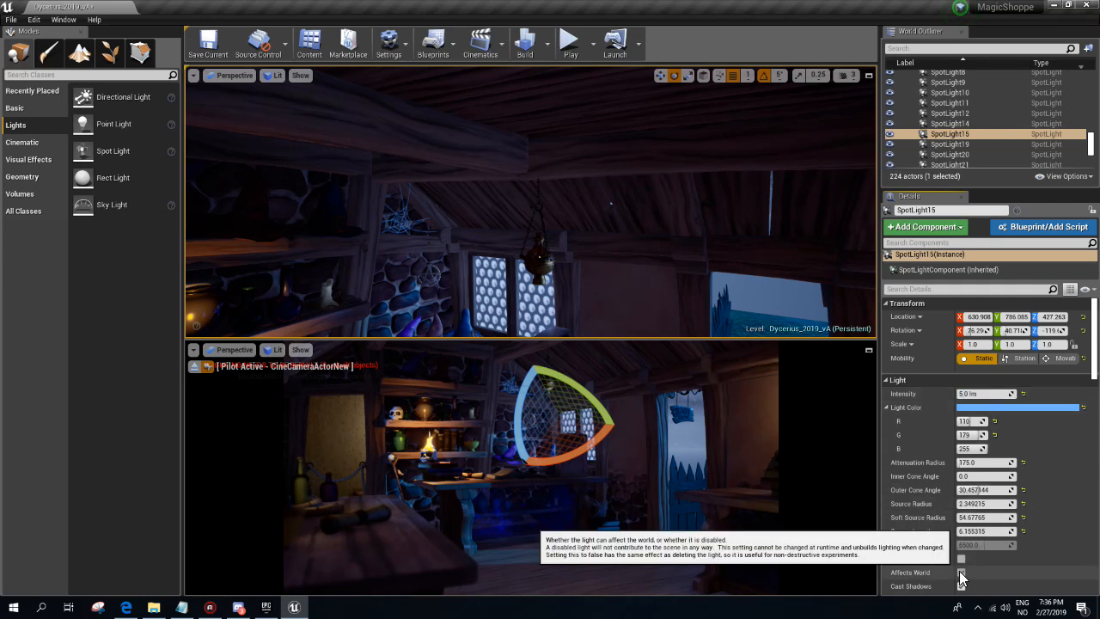
pyautogui.click(961, 573)
pyautogui.moveTo(601, 228); pyautogui.dragTo(603, 197, button='right')
pyautogui.press('g')
pyautogui.press('g')
pyautogui.press('Escape')
pyautogui.press('s')
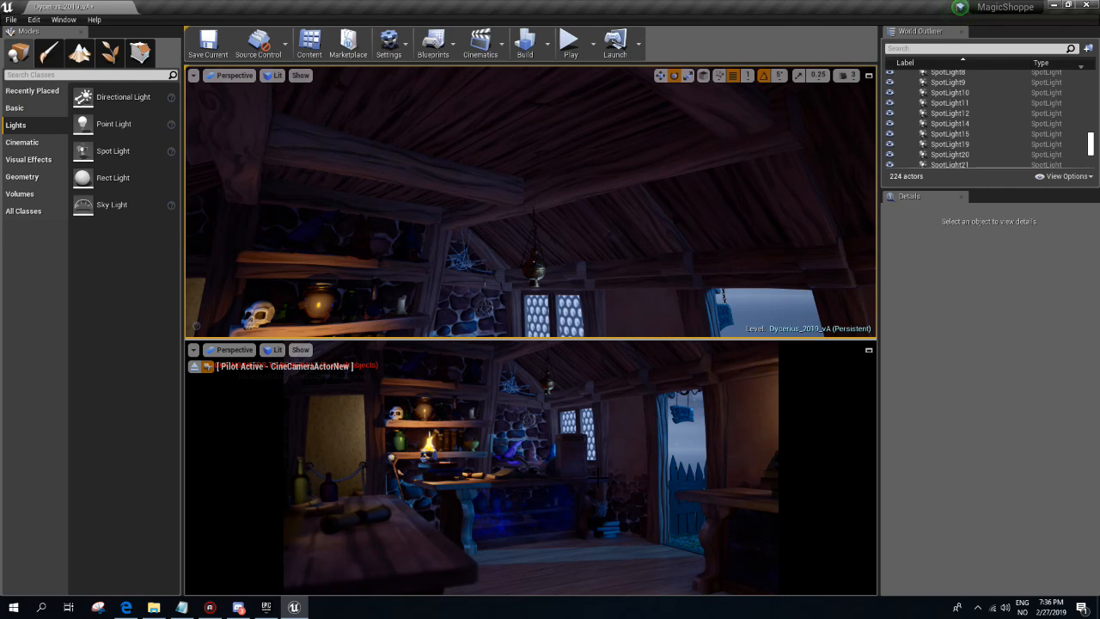
# - Duplicate SpotLight13 beside the window, lower the copy to about X 729, Y 876, Z 369 and turn it to about Z -38 degrees
pyautogui.press('w')
pyautogui.moveTo(544, 299); pyautogui.dragTo(521, 346, button='right')
pyautogui.press('g')
pyautogui.moveTo(593, 226); pyautogui.dragTo(609, 202, button='right')
pyautogui.press('w')
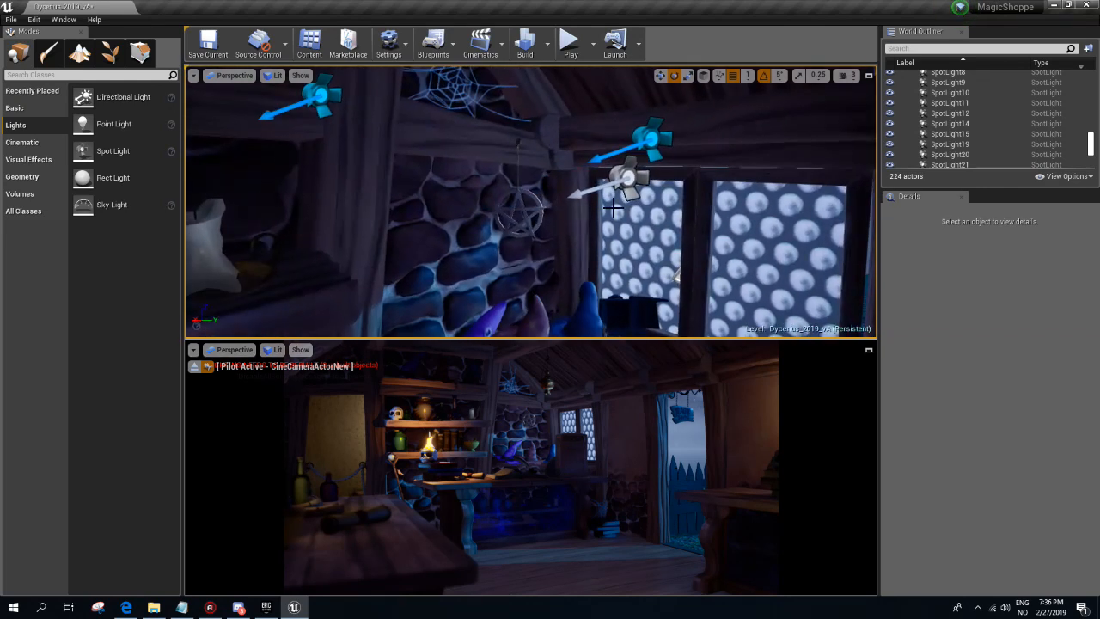
pyautogui.click(629, 190)
pyautogui.keyDown('alt'); pyautogui.moveTo(586, 153); pyautogui.dragTo(614, 226); pyautogui.keyUp('alt')
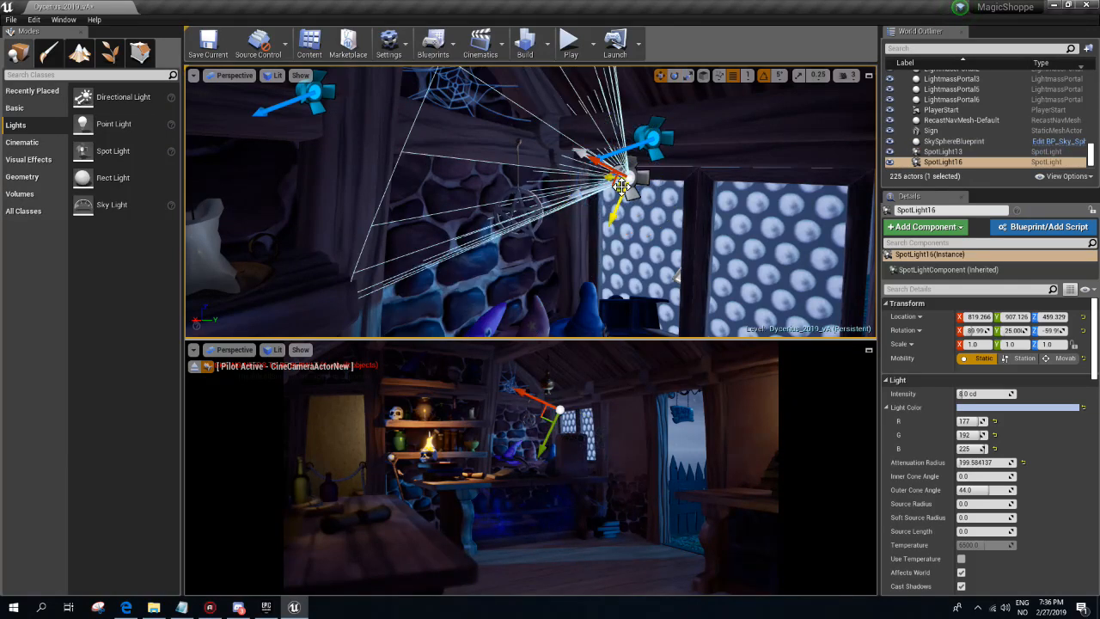
pyautogui.moveTo(616, 180); pyautogui.dragTo(602, 274)
pyautogui.moveTo(601, 273); pyautogui.dragTo(632, 292, button='right')
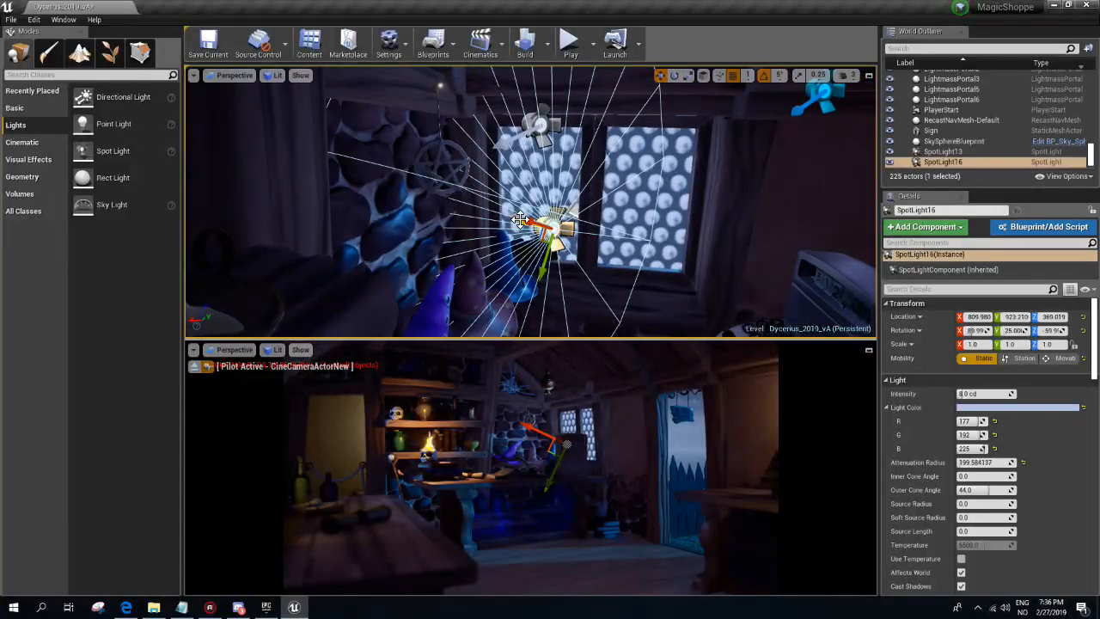
pyautogui.moveTo(520, 219); pyautogui.dragTo(612, 250)
pyautogui.press('e')
pyautogui.press('w')
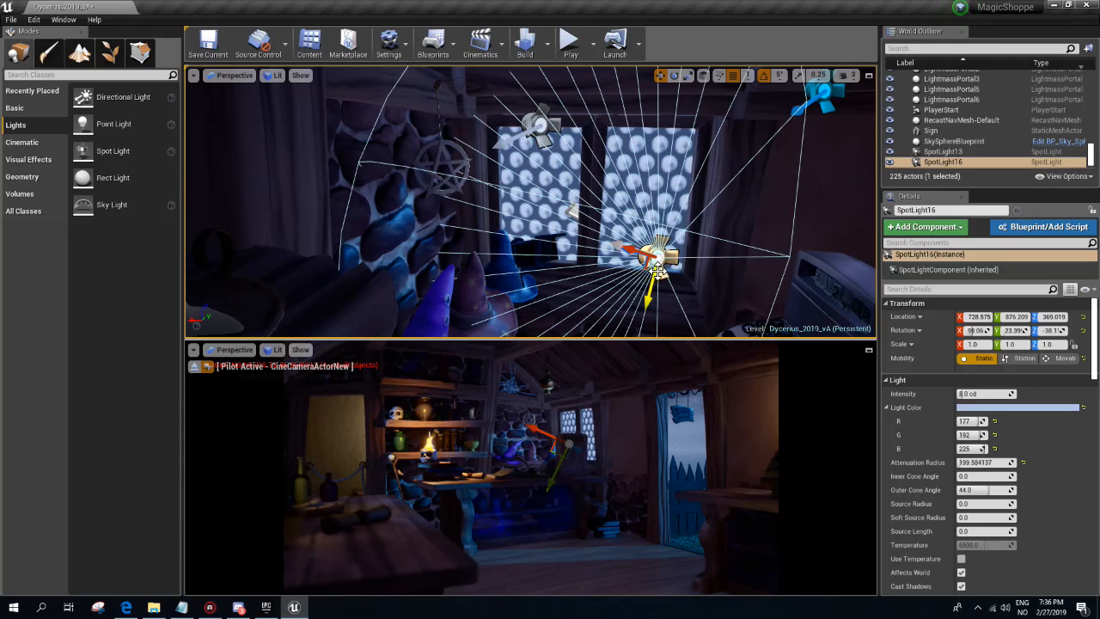
# - Move the duplicated spotlight to about X 708, Y 895, Z 373 and rotate it to about Z -27.5 degrees toward the lower hats
pyautogui.moveTo(650, 273); pyautogui.dragTo(649, 223)
pyautogui.moveTo(640, 242); pyautogui.dragTo(566, 248, button='right')
pyautogui.moveTo(567, 244); pyautogui.dragTo(599, 303)
pyautogui.press('e')
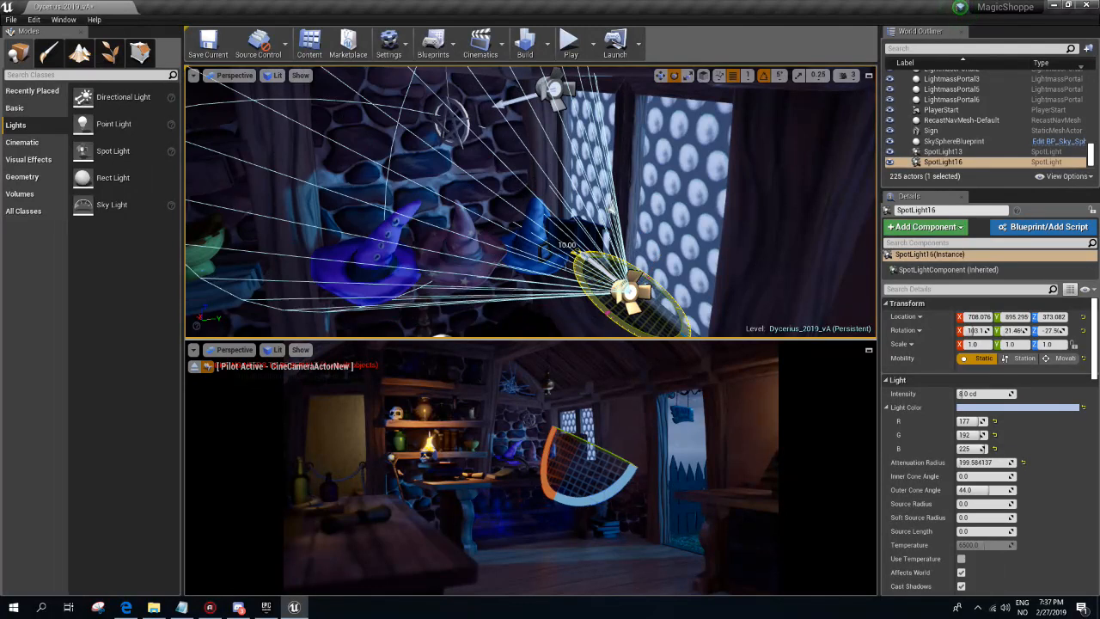
pyautogui.press('w')
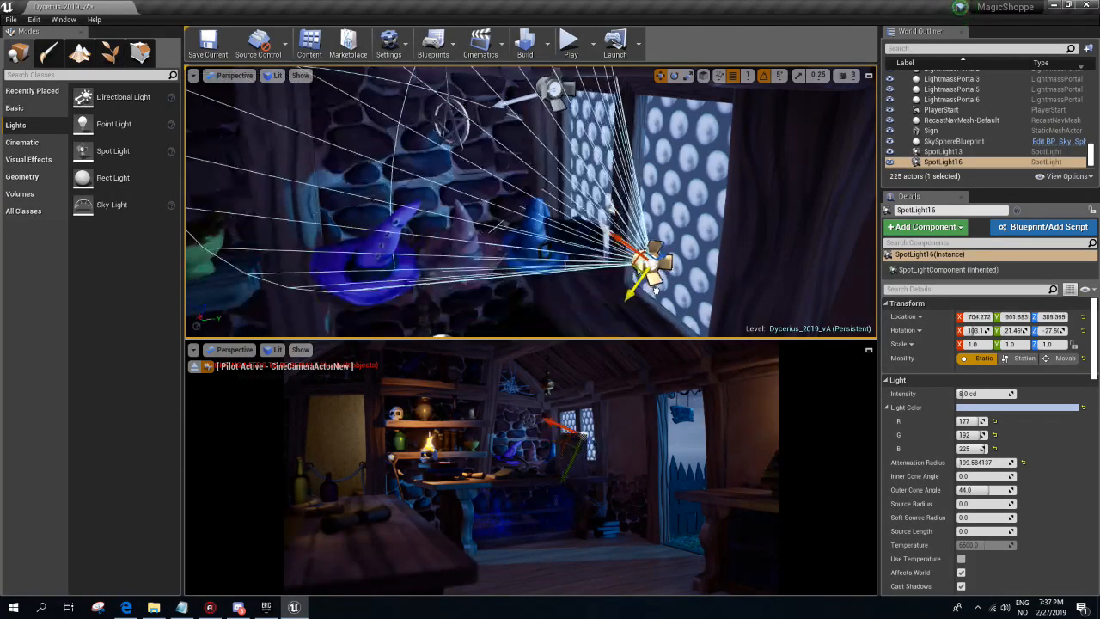
pyautogui.click(961, 573)
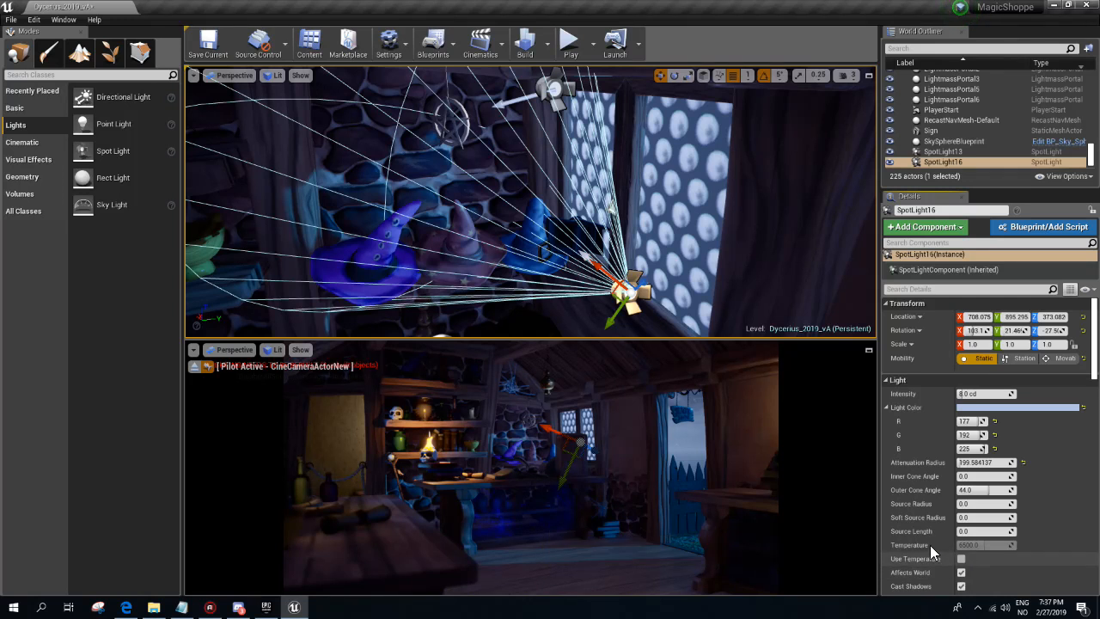
# - Try the duplicated spotlight at about X 719, Y 888, Z 360, turned to about Z -7 degrees, and delete it
pyautogui.press('e')
pyautogui.moveTo(603, 310)
pyautogui.mouseDown()
pyautogui.moveTo(640, 319)
pyautogui.moveTo(598, 318)
pyautogui.moveTo(567, 303)
pyautogui.moveTo(546, 249)
pyautogui.moveTo(572, 306)
pyautogui.moveTo(582, 295)
pyautogui.moveTo(644, 318)
pyautogui.moveTo(670, 316)
pyautogui.moveTo(655, 334)
pyautogui.moveTo(626, 306)
pyautogui.moveTo(590, 314)
pyautogui.moveTo(596, 307)
pyautogui.mouseUp()
pyautogui.press('w')
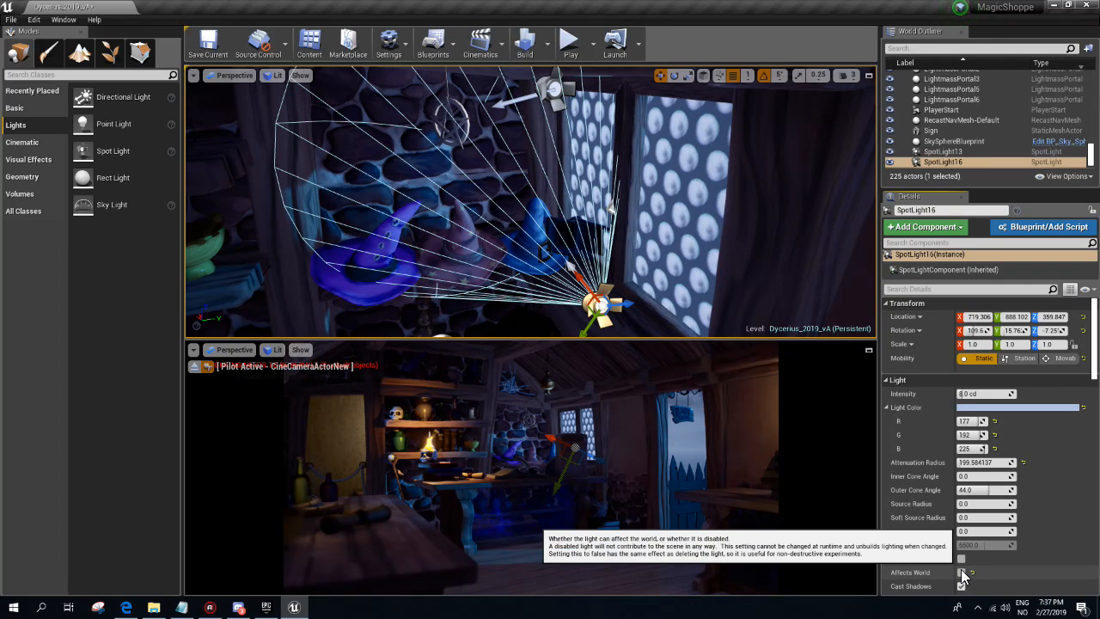
pyautogui.click(961, 572)
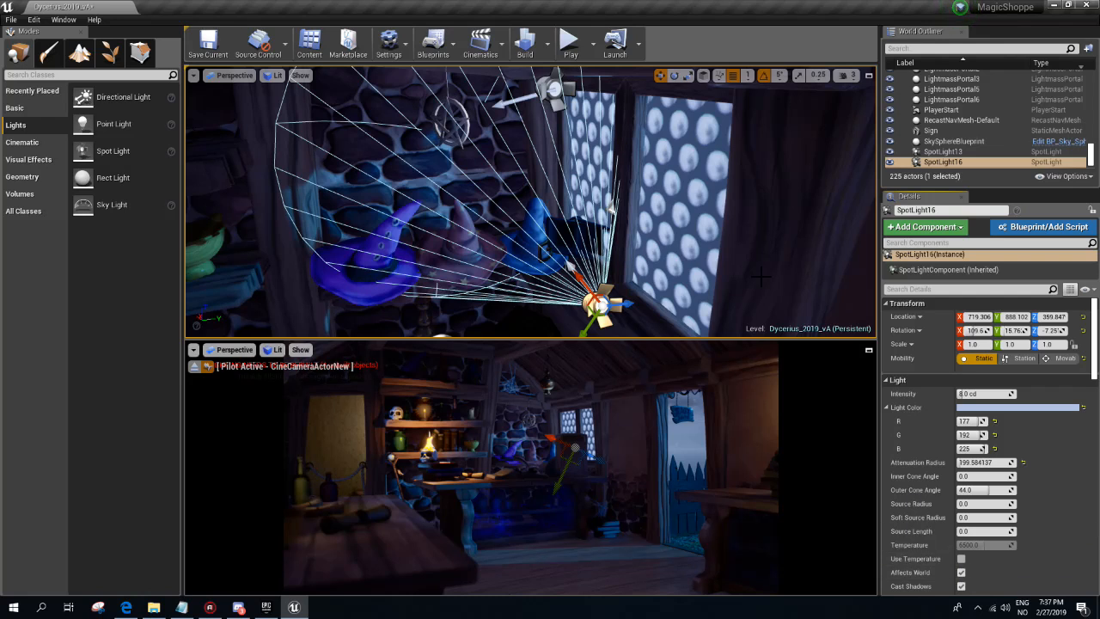
pyautogui.press('Delete')
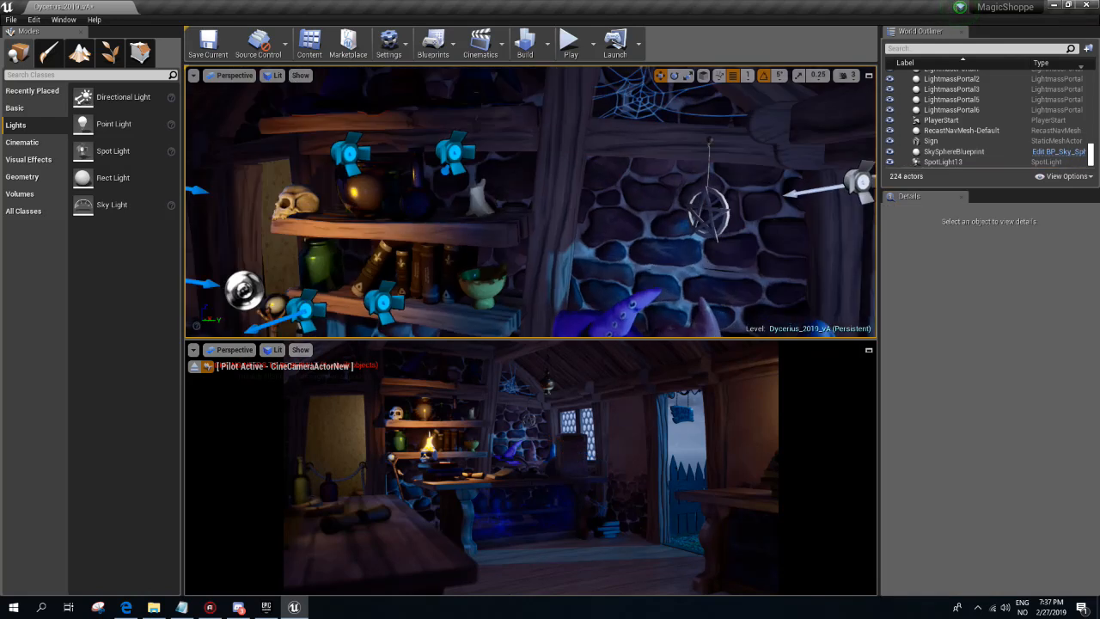
# - Duplicate SpotLight13 beside the window and place the copy near the top shelf at about X 912, Y 629, Z 555
pyautogui.moveTo(575, 177); pyautogui.dragTo(507, 164, button='right')
pyautogui.moveTo(575, 177); pyautogui.dragTo(581, 149, button='right')
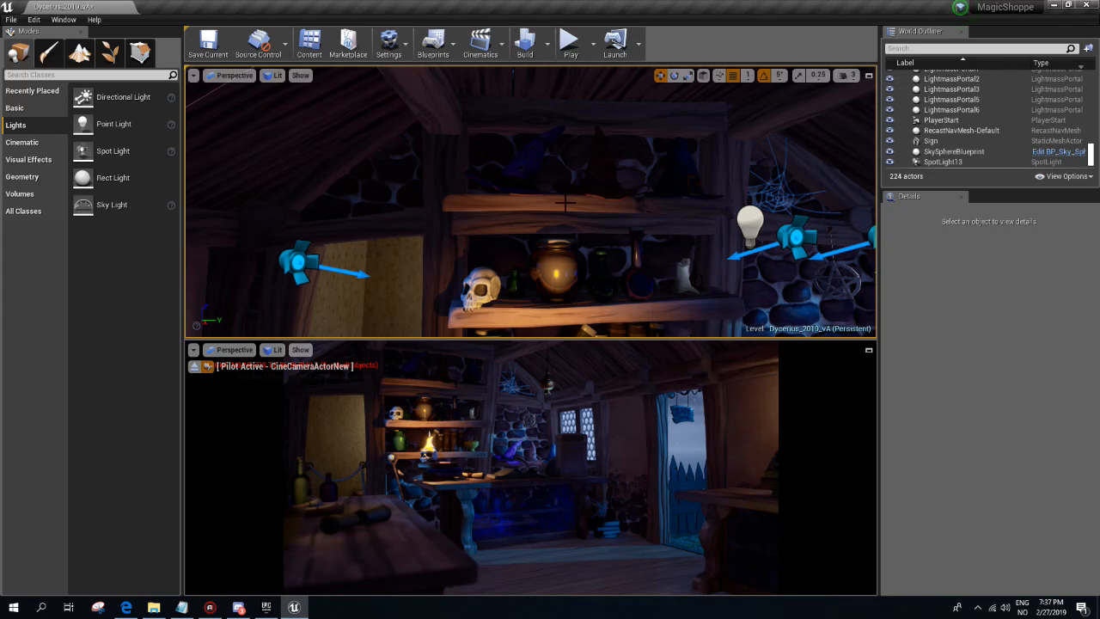
pyautogui.moveTo(581, 150); pyautogui.dragTo(565, 202, button='right')
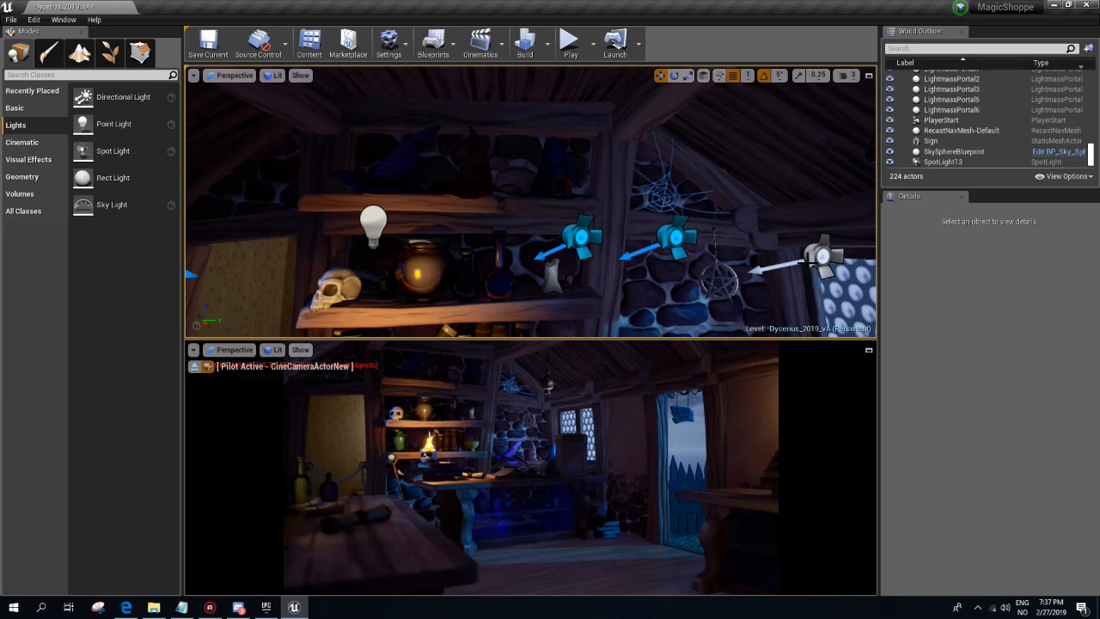
pyautogui.click(820, 257)
pyautogui.moveTo(846, 256)
pyautogui.mouseDown(button='right')
pyautogui.moveTo(824, 263)
pyautogui.moveTo(824, 253)
pyautogui.mouseUp(button='right')
pyautogui.press('e')
pyautogui.press('w')
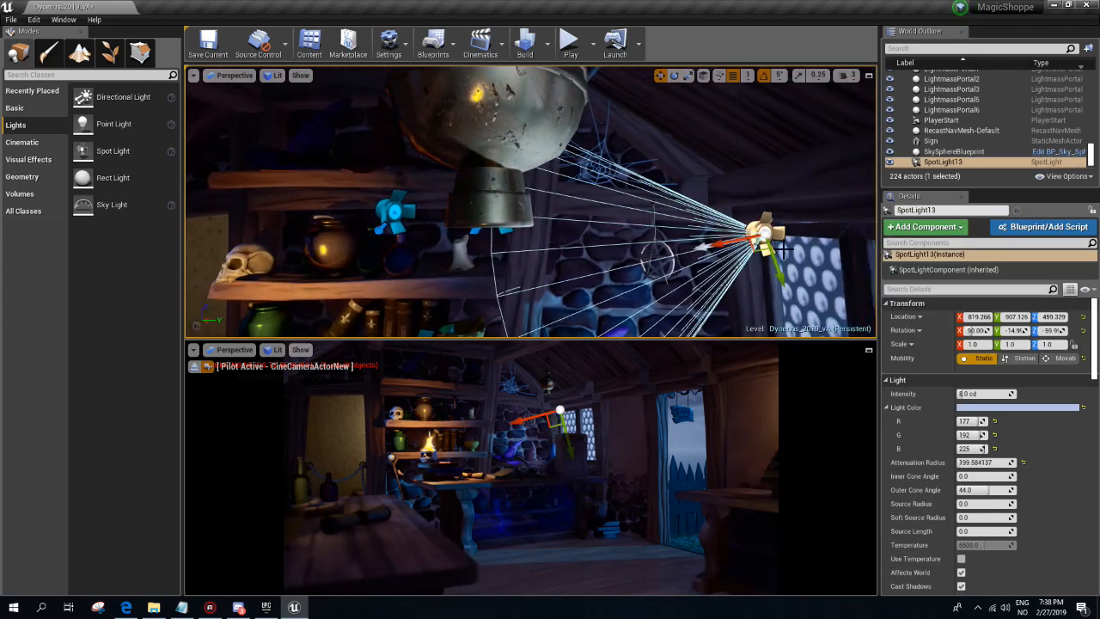
pyautogui.keyDown('alt'); pyautogui.moveTo(737, 241); pyautogui.dragTo(433, 131); pyautogui.keyUp('alt')
pyautogui.press('e')
pyautogui.press('w')
pyautogui.moveTo(432, 131); pyautogui.dragTo(391, 121, button='right')
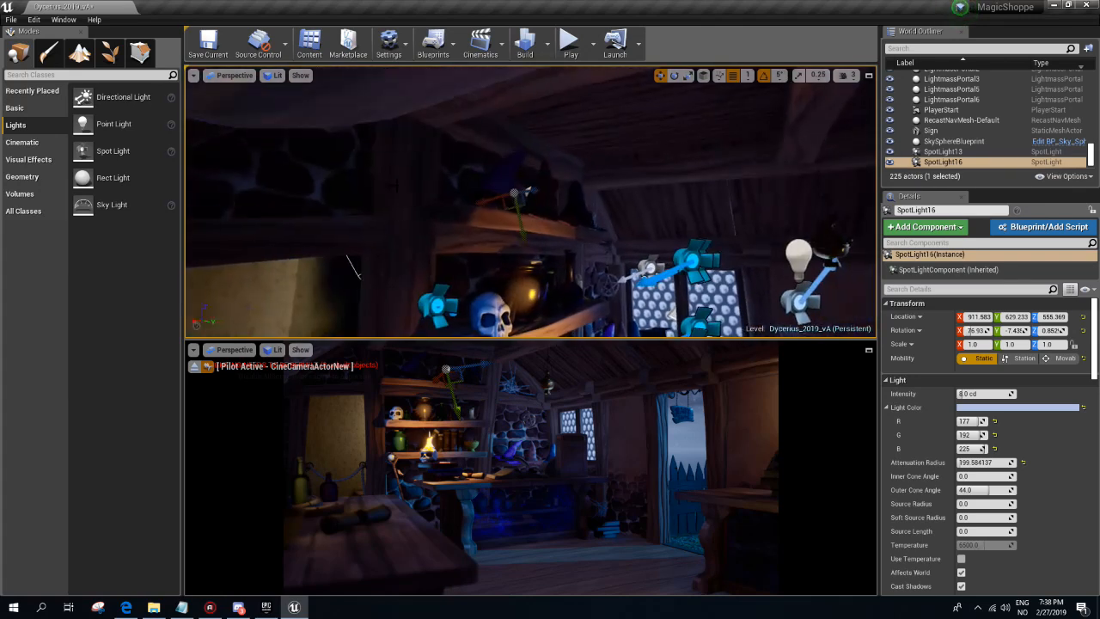
# - Move the duplicated spotlight away from the top shelf to about X 648, Y 637, Z 540
pyautogui.moveTo(484, 202); pyautogui.dragTo(710, 198)
pyautogui.moveTo(711, 197); pyautogui.dragTo(788, 193, button='right')
pyautogui.moveTo(608, 166); pyautogui.dragTo(620, 221)
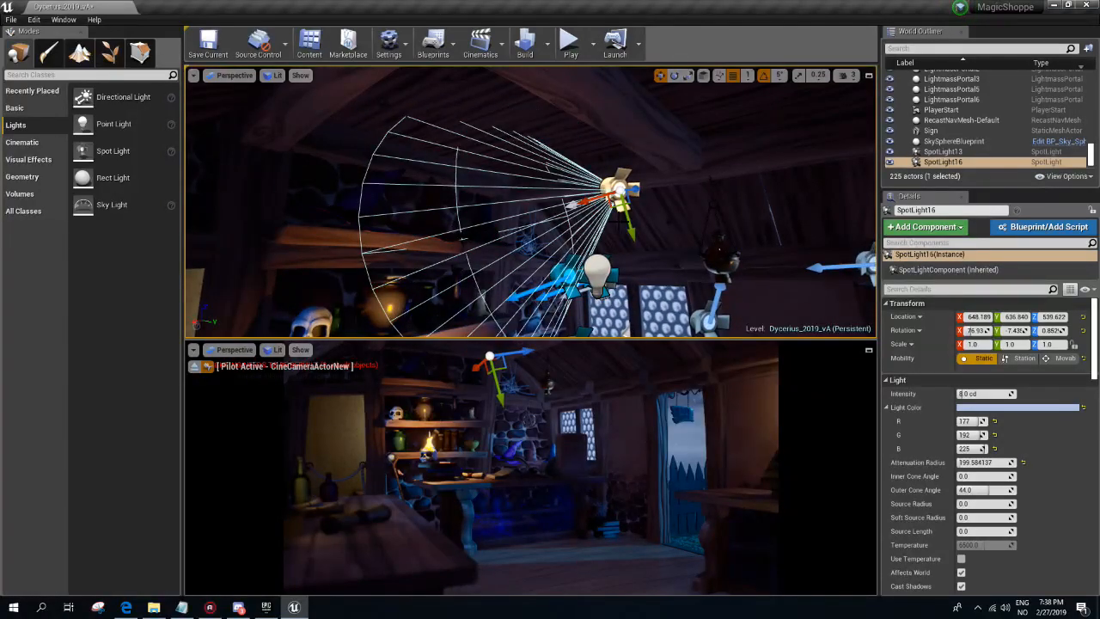
# - Enable lighting channel 2 on the MagicHats mesh on the top shelf
pyautogui.click(500, 227)
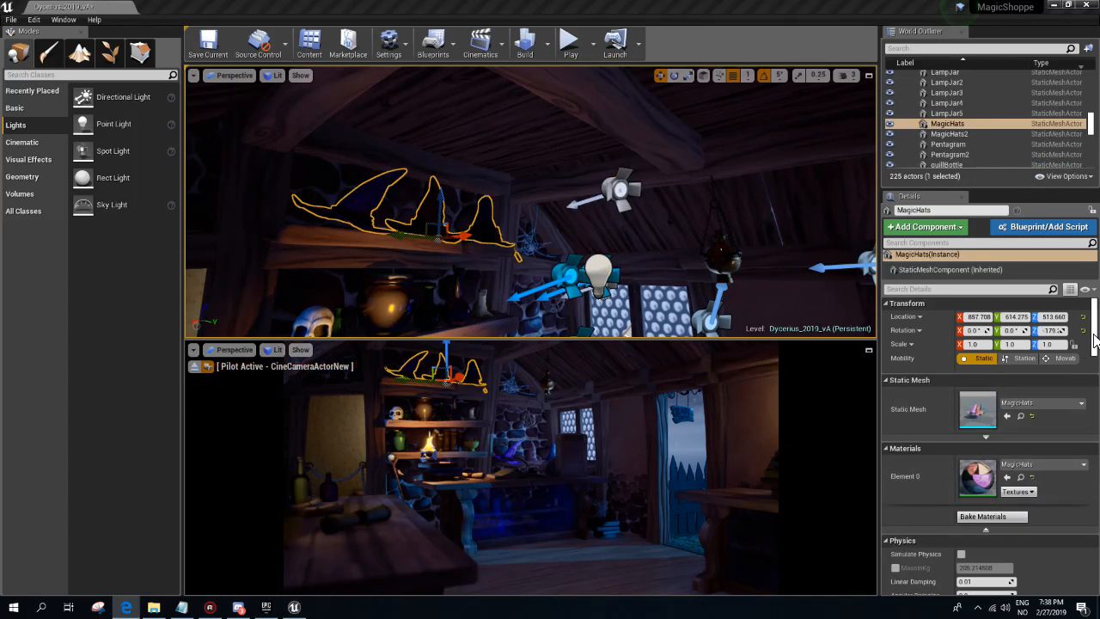
pyautogui.moveTo(1093, 337); pyautogui.dragTo(1094, 503)
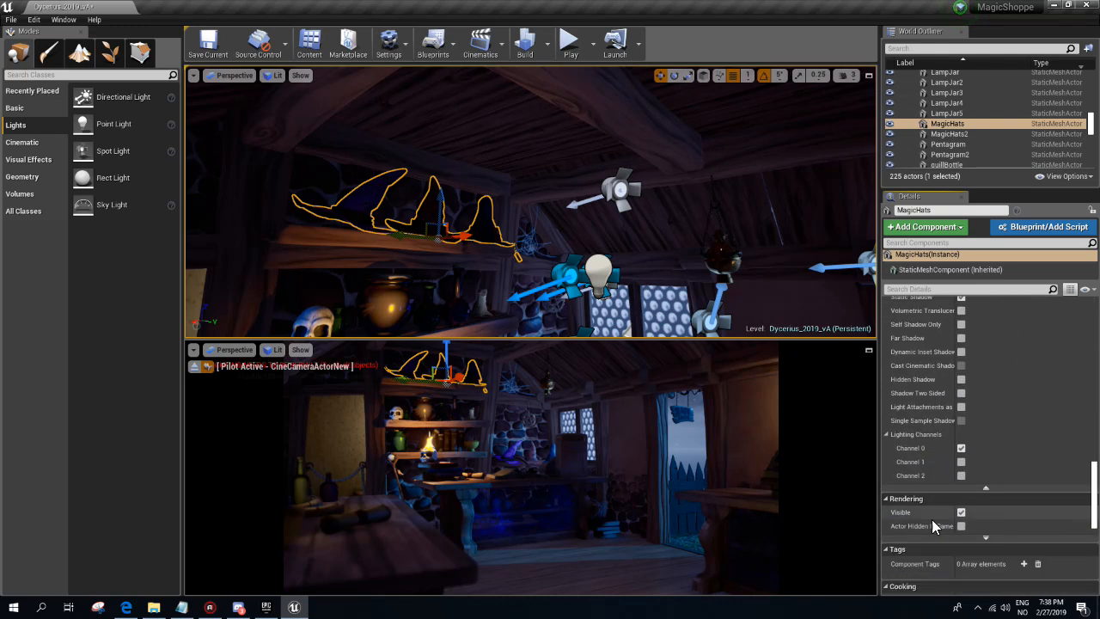
pyautogui.click(959, 475)
# - Set SpotLight16's intensity to about 66.3 cd, its attenuation radius to about 299 and its inner cone angle to about 27.3
pyautogui.click(613, 188)
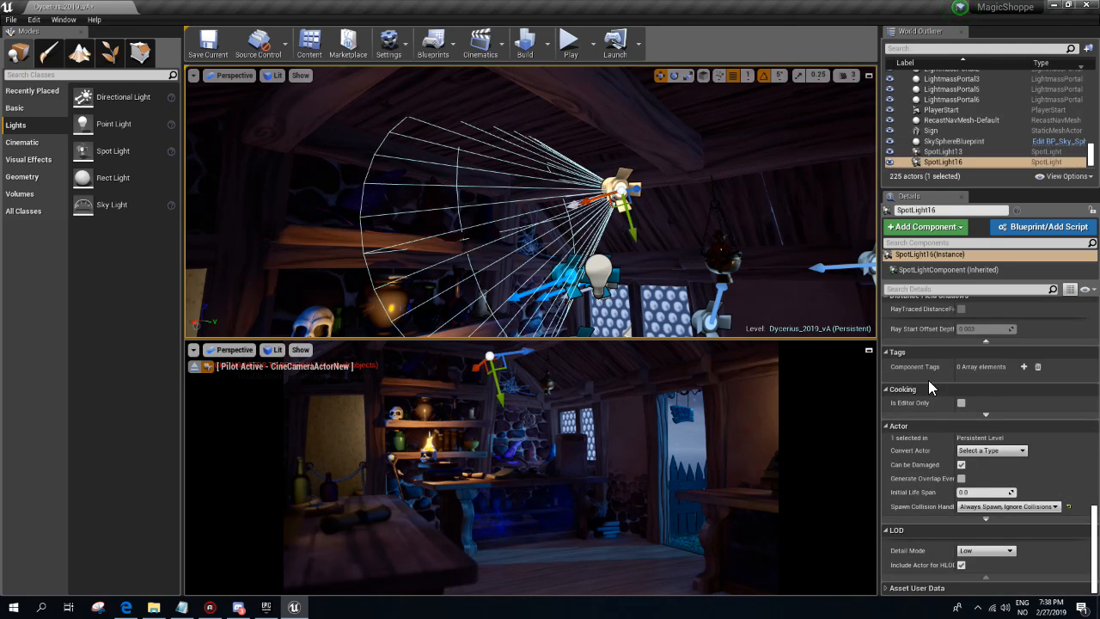
pyautogui.moveTo(1093, 465); pyautogui.dragTo(1092, 327)
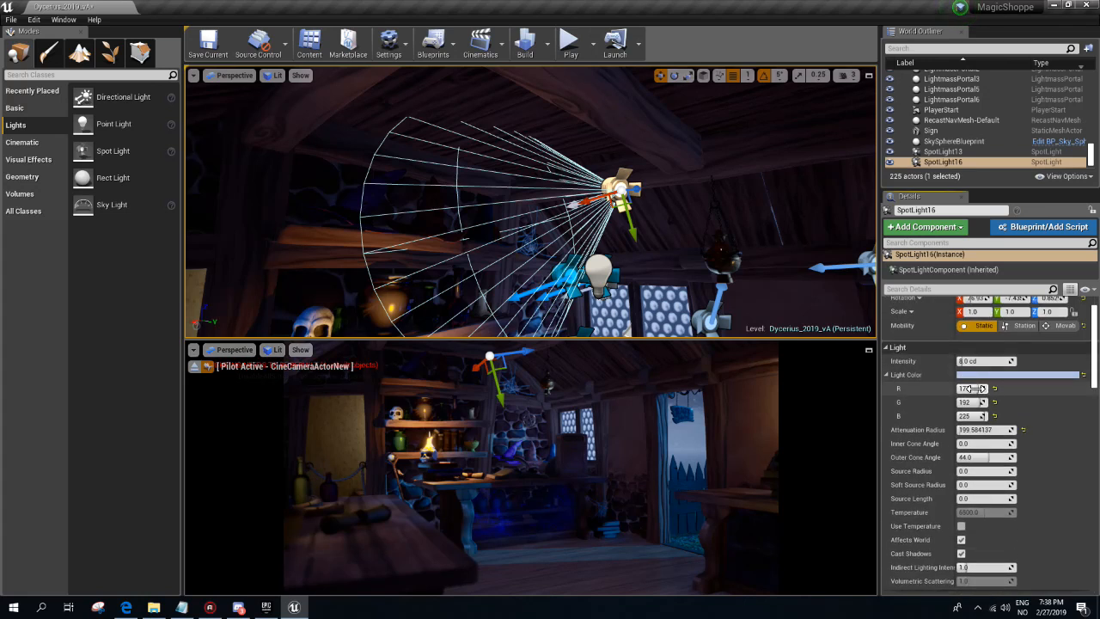
pyautogui.moveTo(969, 362); pyautogui.dragTo(969, 362)
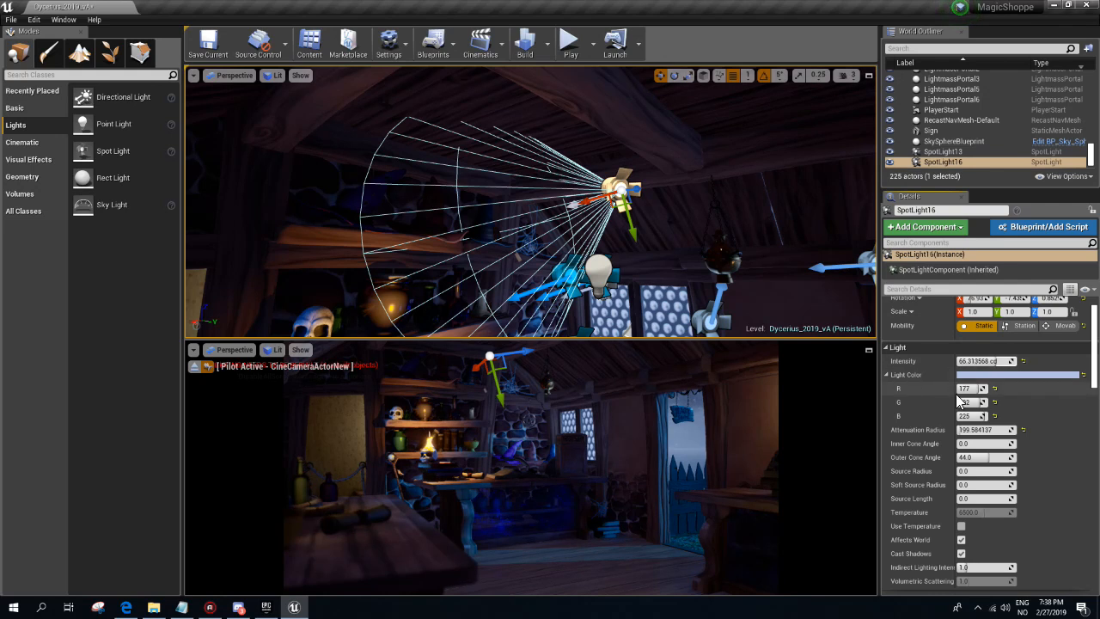
pyautogui.moveTo(960, 429); pyautogui.dragTo(987, 444)
# - Move SpotLight16 beside the skylight, aim it at the shelf hats, and raise its attenuation radius to about 401
pyautogui.moveTo(593, 172); pyautogui.dragTo(593, 172, button='right')
pyautogui.press('e')
pyautogui.moveTo(590, 121); pyautogui.dragTo(591, 121)
pyautogui.moveTo(590, 121); pyautogui.dragTo(641, 136, button='right')
pyautogui.moveTo(641, 136); pyautogui.dragTo(419, 181)
pyautogui.press('w')
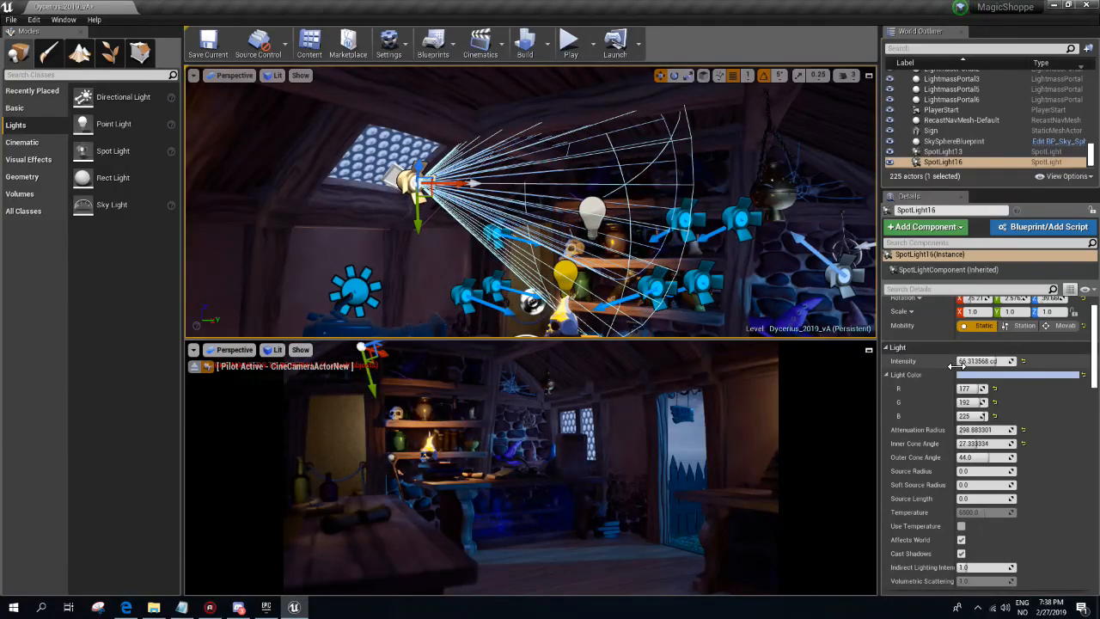
pyautogui.moveTo(959, 430)
pyautogui.mouseDown()
pyautogui.moveTo(988, 430)
pyautogui.moveTo(960, 430)
pyautogui.mouseUp()
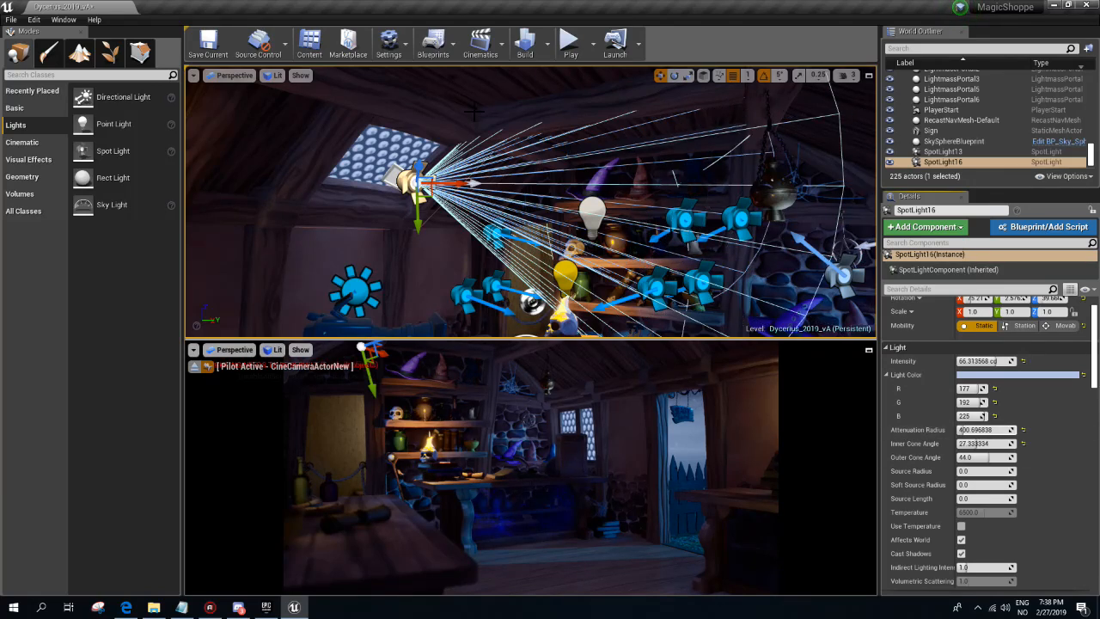
# - Turn SpotLight16 to about Y -17, Z 45 degrees, shift it against the skylight, and compare the hats with Affects World off and on
pyautogui.moveTo(487, 216); pyautogui.dragTo(453, 191, button='right')
pyautogui.press('e')
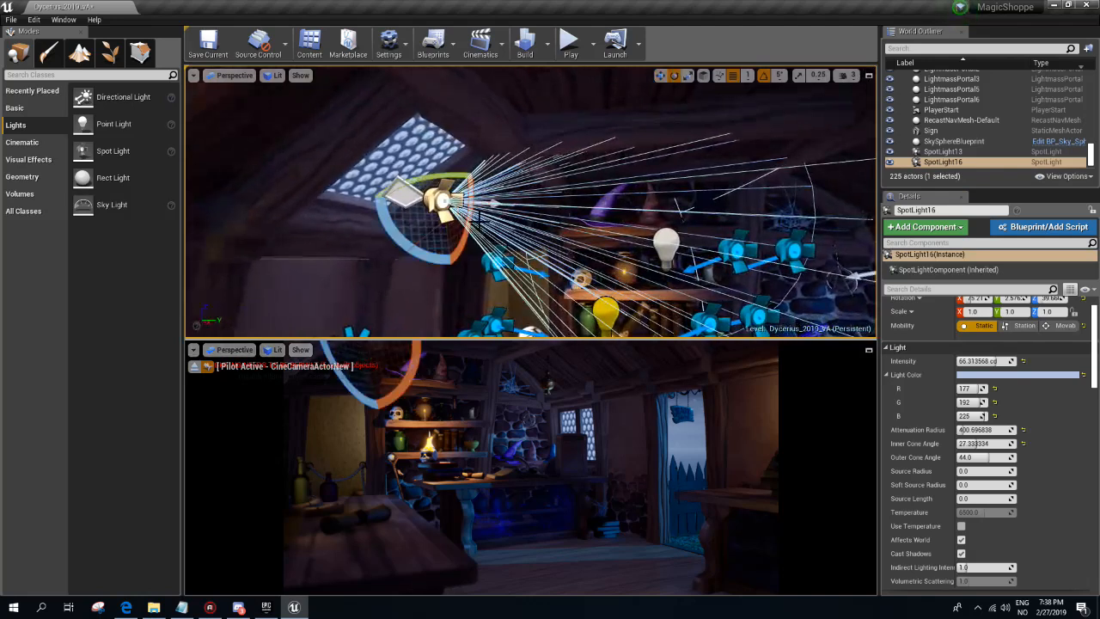
pyautogui.moveTo(412, 245); pyautogui.dragTo(404, 198)
pyautogui.press('w')
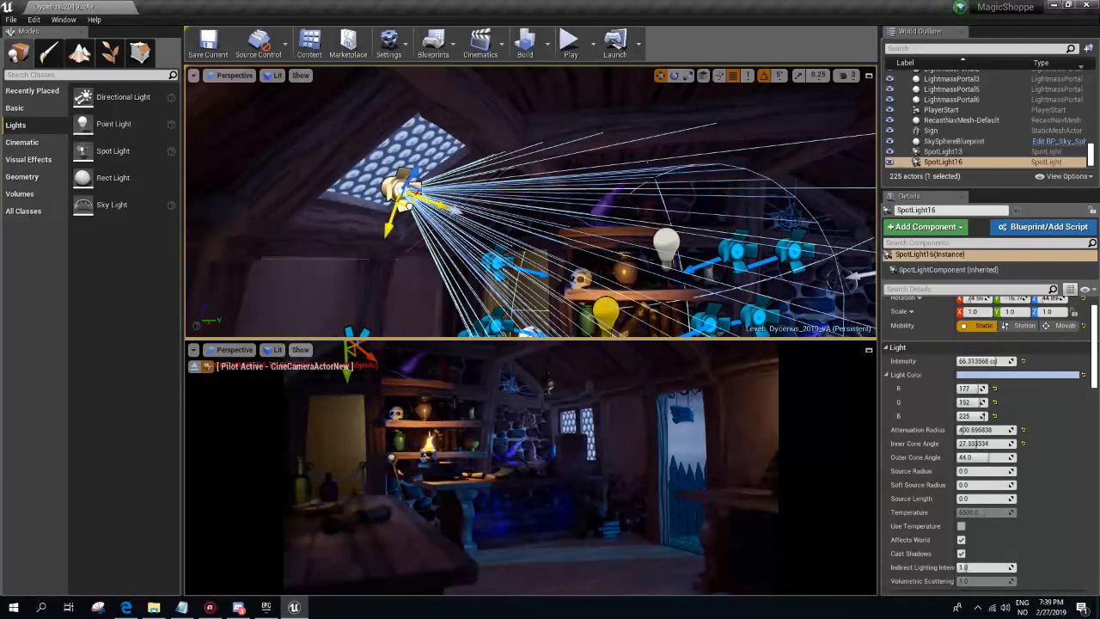
pyautogui.click(962, 539)
pyautogui.click(962, 543)
pyautogui.click(963, 543)
pyautogui.click(962, 543)
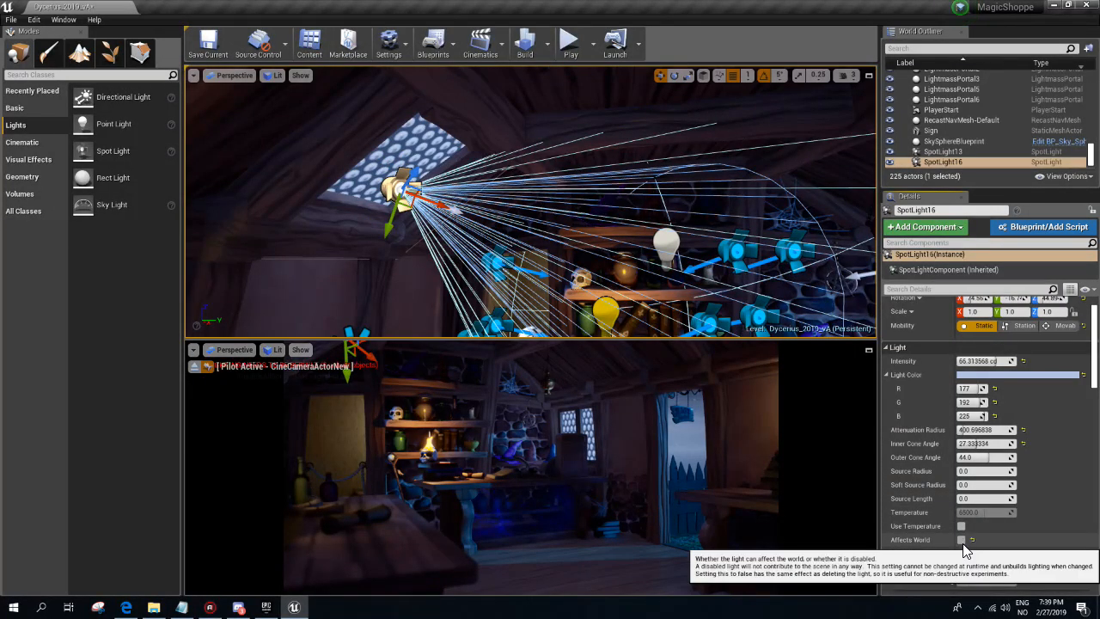
# - Fine-tune SpotLight16's rotation toward the shelf hats to about Z 42 degrees
pyautogui.moveTo(688, 249); pyautogui.dragTo(739, 206, button='right')
pyautogui.moveTo(529, 208); pyautogui.dragTo(439, 234, button='right')
pyautogui.press('e')
pyautogui.moveTo(411, 244); pyautogui.dragTo(428, 261)
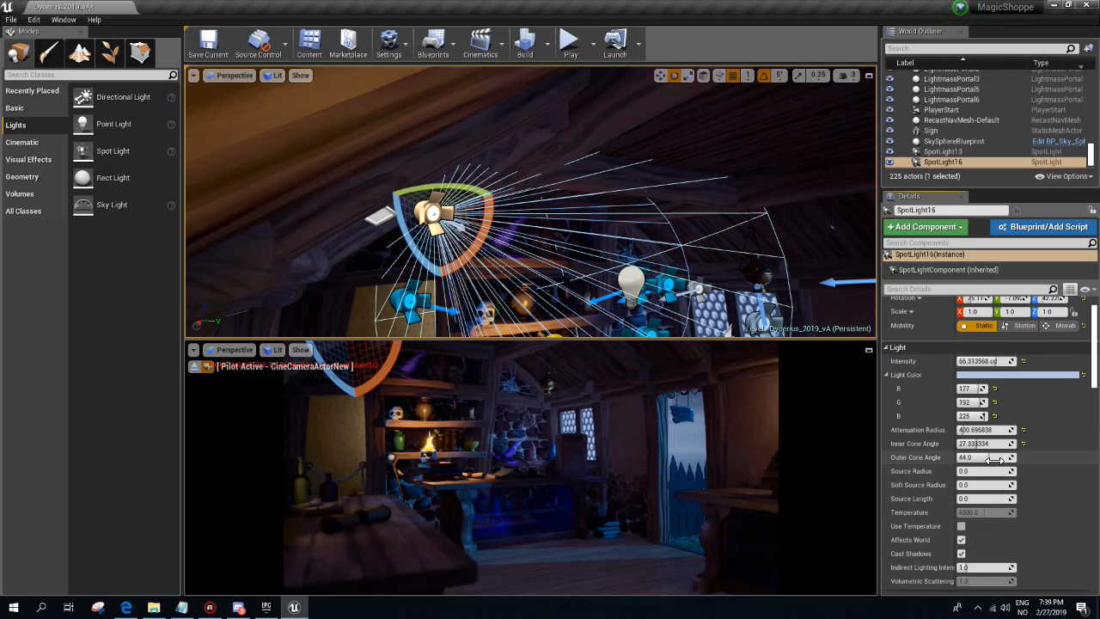
# - Increase SpotLight16's attenuation radius to about 541, comparing the hats before and after the change
pyautogui.moveTo(969, 429)
pyautogui.mouseDown()
pyautogui.moveTo(988, 429)
pyautogui.moveTo(973, 430)
pyautogui.mouseUp()
pyautogui.hotkey('ctrl', 'z')
pyautogui.hotkey('ctrl', 'y')
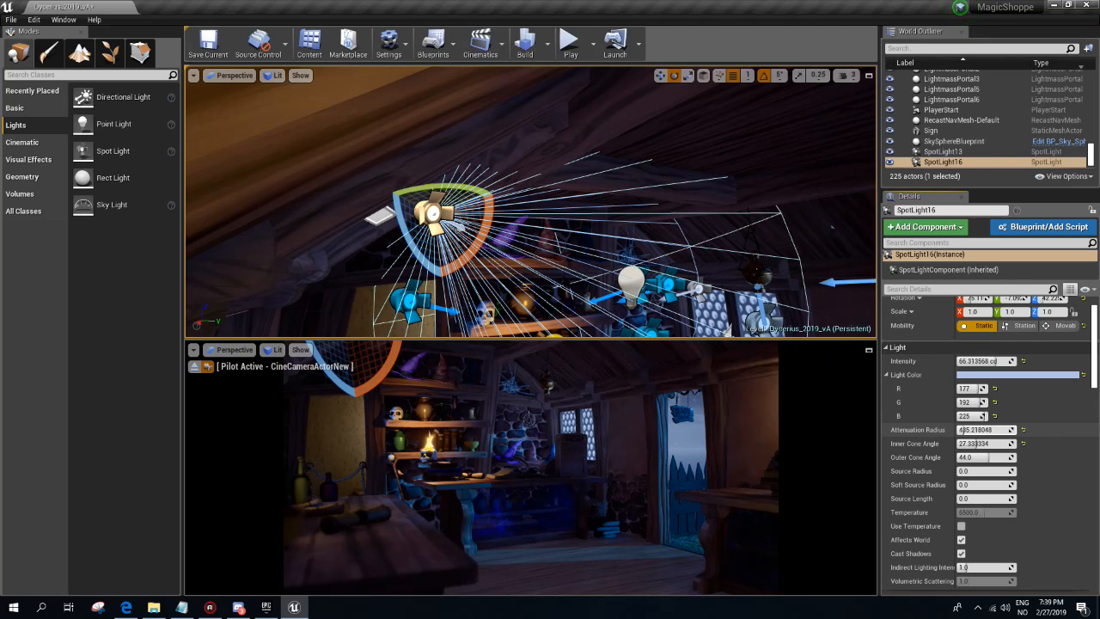
pyautogui.moveTo(961, 430); pyautogui.dragTo(963, 430)
pyautogui.hotkey('ctrl', 'z')
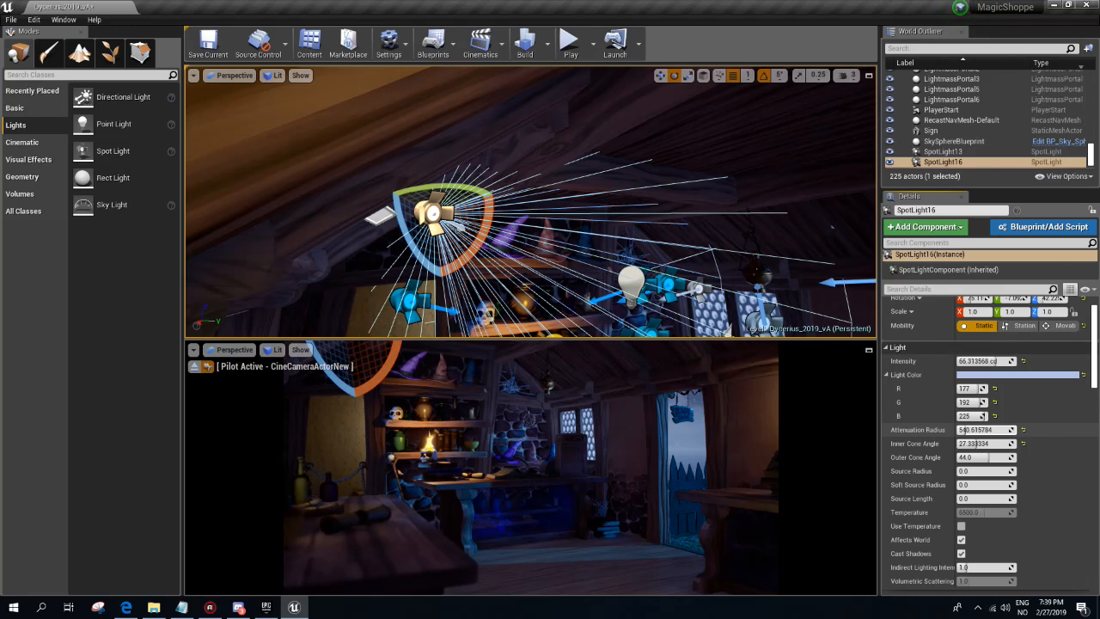
# - Lower SpotLight16's intensity to 25 cd, checking the shelf in game view and toggling Affects World to compare
pyautogui.moveTo(979, 360); pyautogui.dragTo(981, 361)
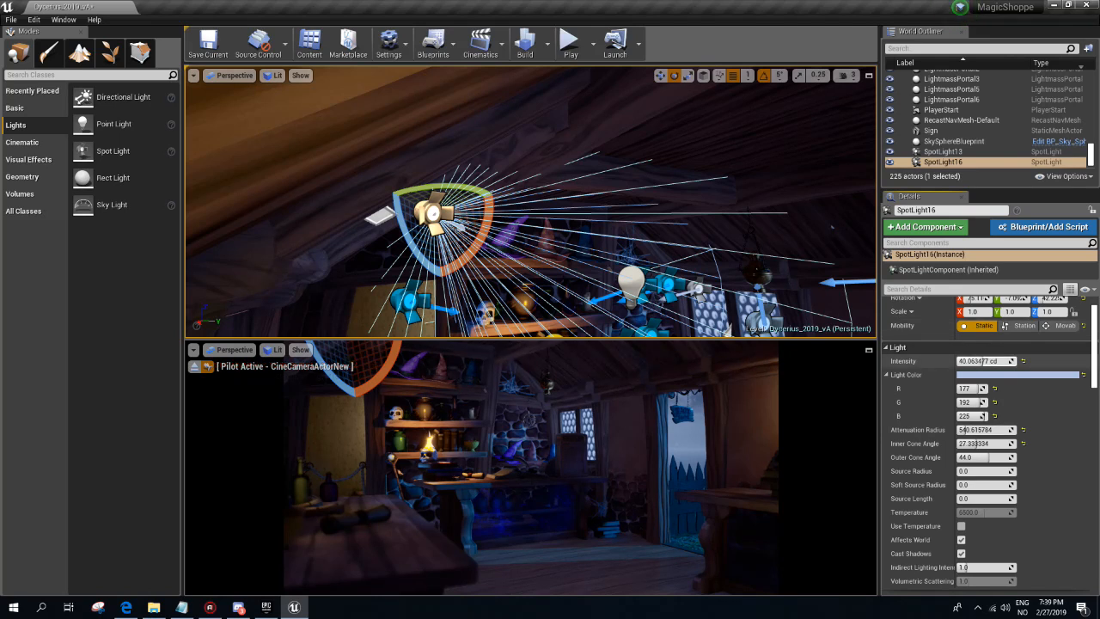
pyautogui.moveTo(586, 216); pyautogui.dragTo(550, 221, button='right')
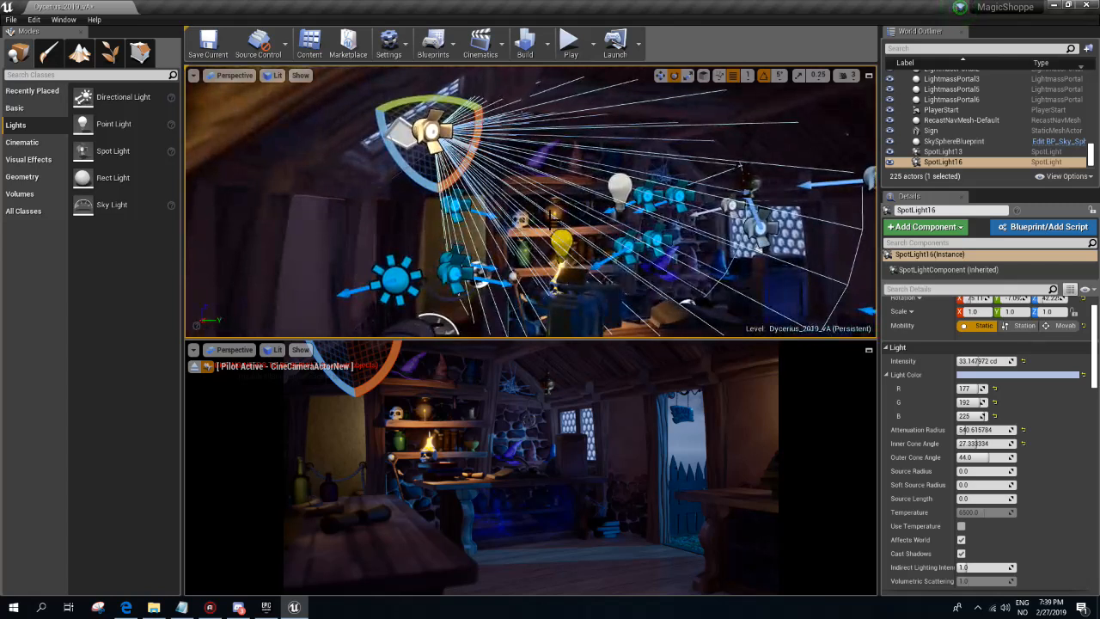
pyautogui.press('g')
pyautogui.click(989, 360)
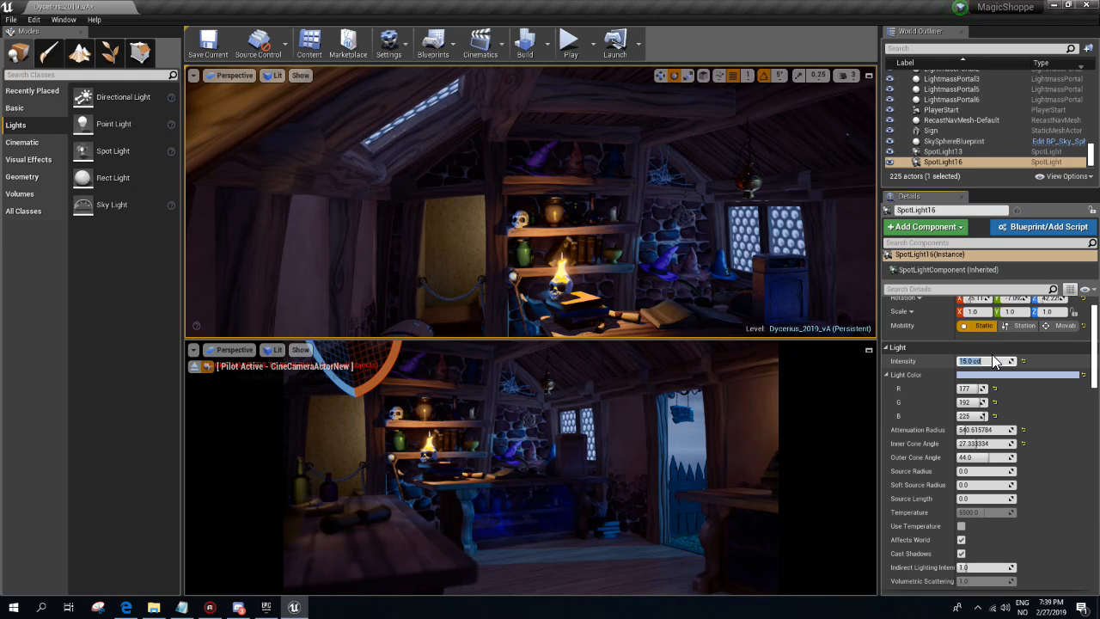
pyautogui.press('Return')
pyautogui.click(963, 539)
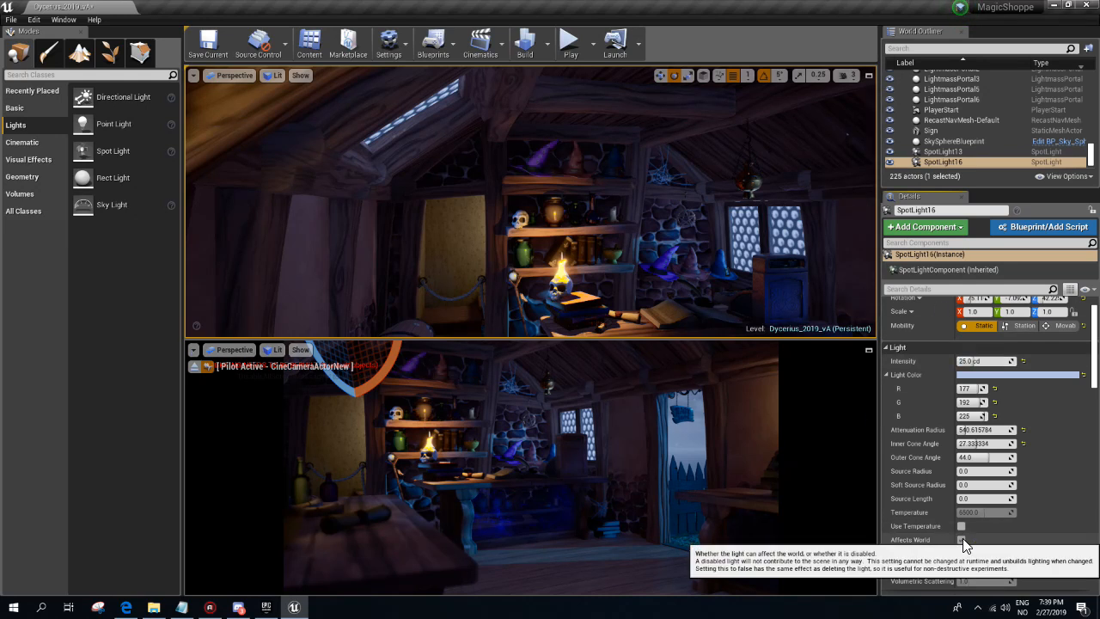
# - Lower SpotLight16's intensity to 20 cd and compare the shelf with Affects World off and on
pyautogui.click(984, 361)
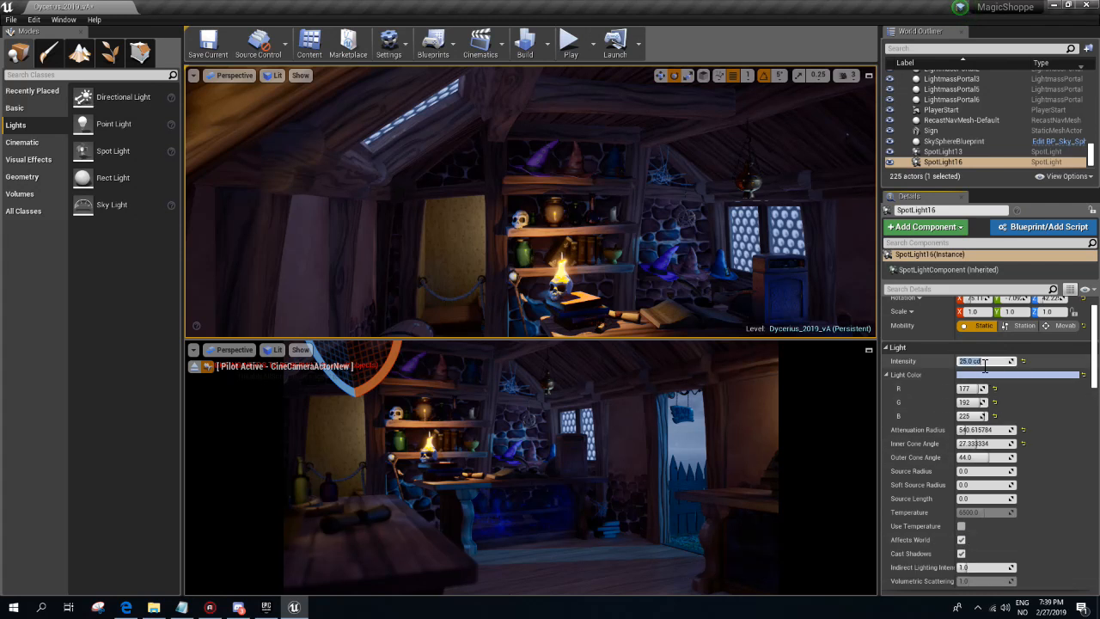
pyautogui.write('2')
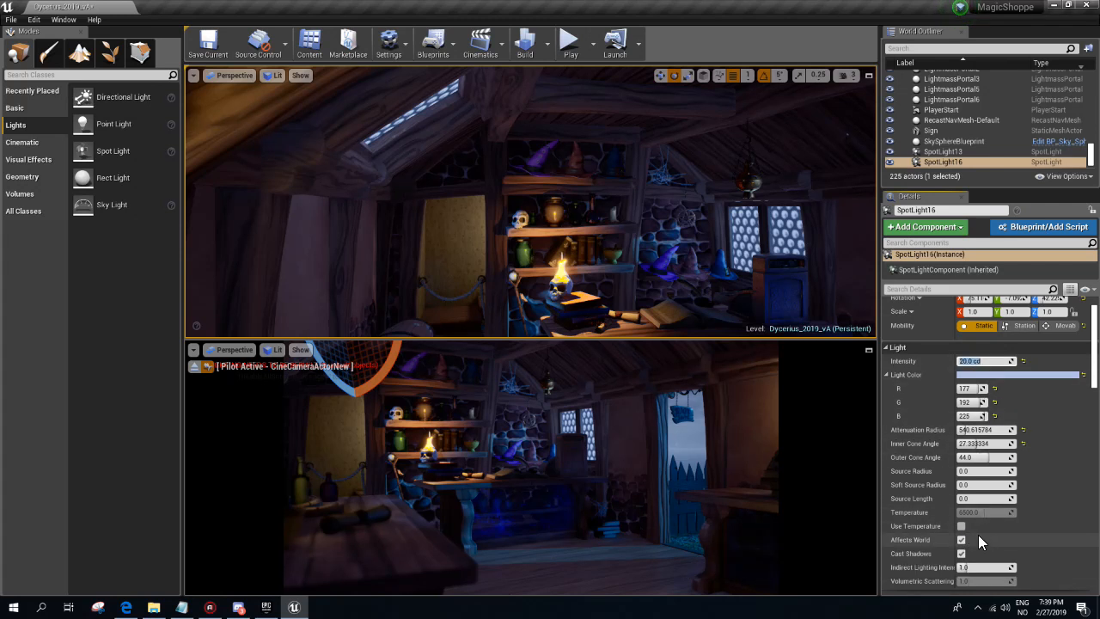
pyautogui.click(961, 539)
pyautogui.click(961, 540)
pyautogui.press('g')
pyautogui.moveTo(585, 277); pyautogui.dragTo(560, 258, button='right')
pyautogui.press('g')
pyautogui.press('Escape')
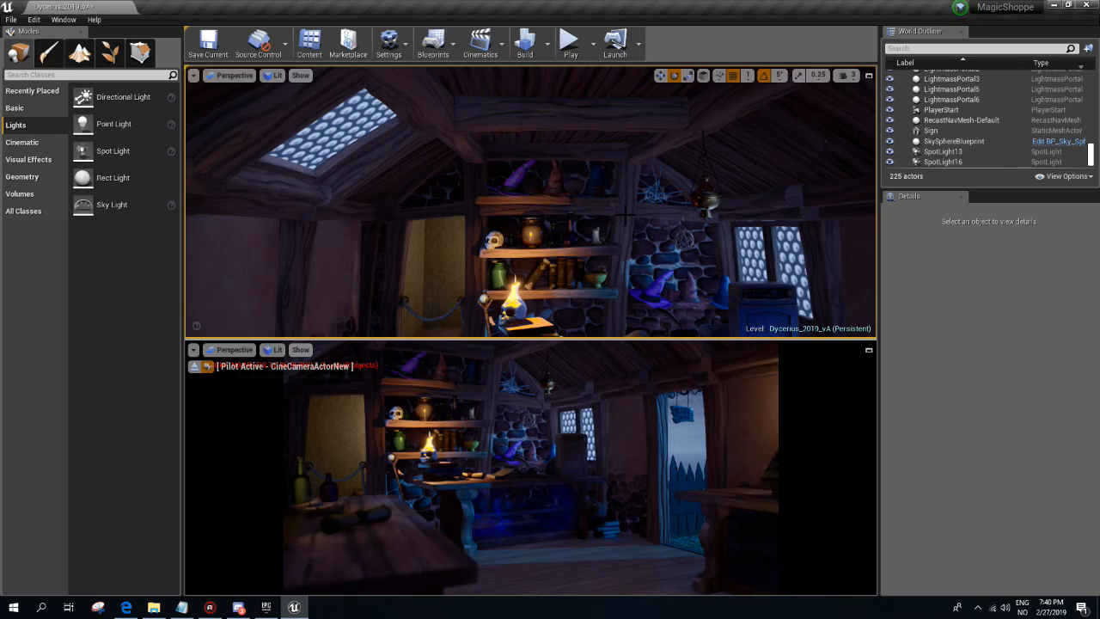
# - Enable lighting channel 2 on the BottlesShelf mesh below the top-shelf hats, then clear the selection
pyautogui.moveTo(626, 215)
pyautogui.mouseDown(button='right')
pyautogui.moveTo(653, 214)
pyautogui.moveTo(626, 212)
pyautogui.mouseUp(button='right')
pyautogui.press('g')
pyautogui.click(539, 276)
pyautogui.scroll(-10, 1094, 394)
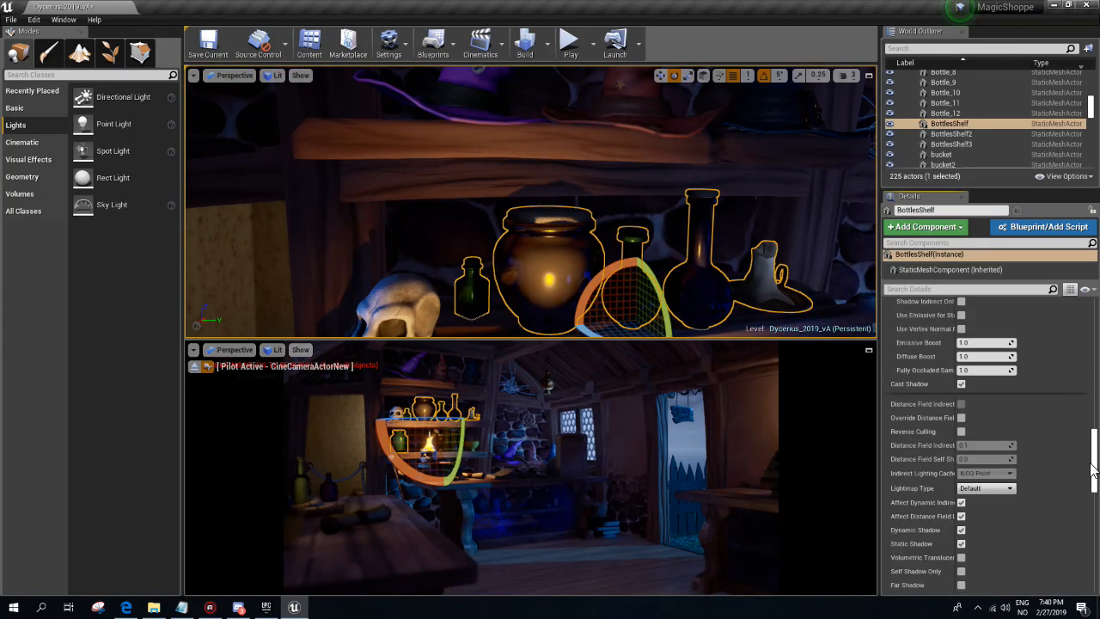
pyautogui.moveTo(1093, 469); pyautogui.dragTo(1092, 508)
pyautogui.click(960, 487)
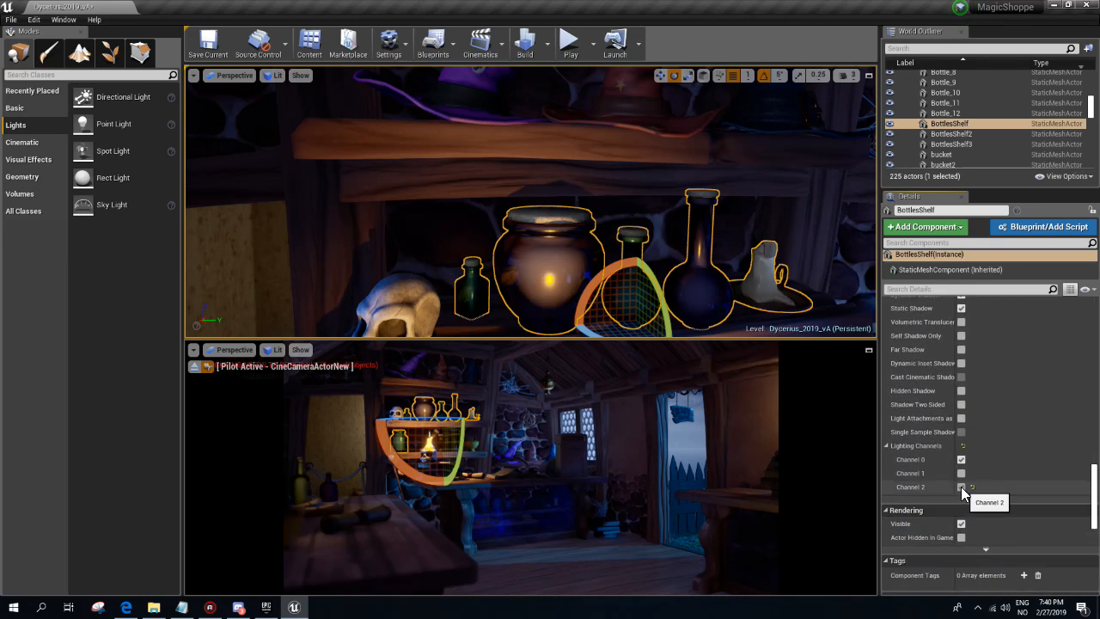
pyautogui.press('s')
pyautogui.moveTo(593, 283); pyautogui.dragTo(604, 247, button='right')
pyautogui.press('g')
pyautogui.press('Escape')
pyautogui.press('s')
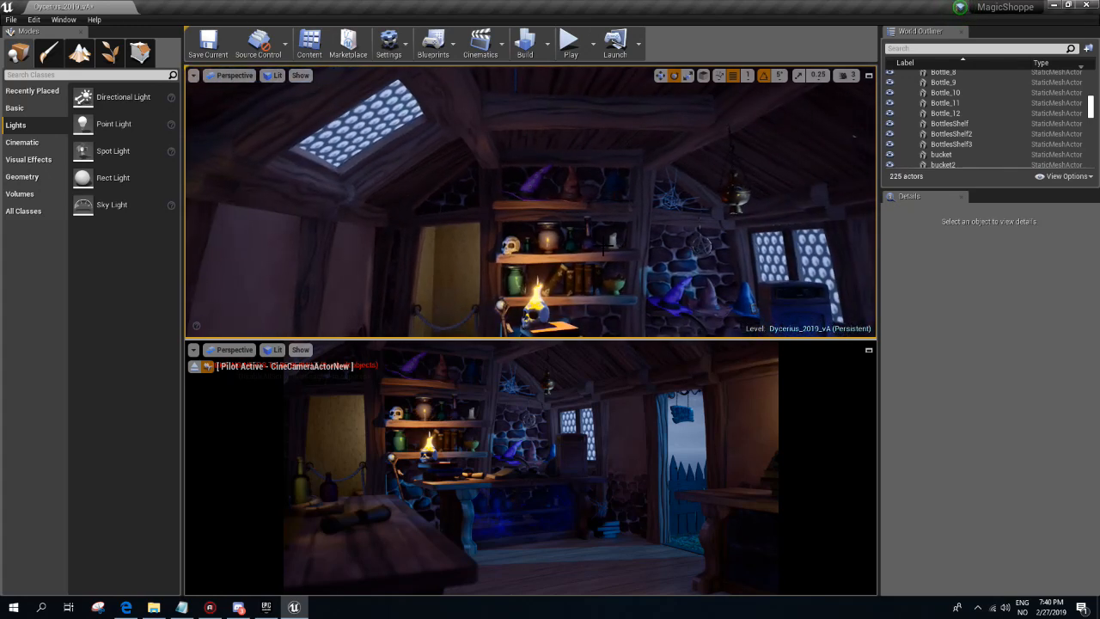
# - Check SpotLight16's lighting channels and toggle its Affects World option repeatedly to compare its effect on the shelf bottles
pyautogui.press('g')
pyautogui.click(378, 153)
pyautogui.press('g')
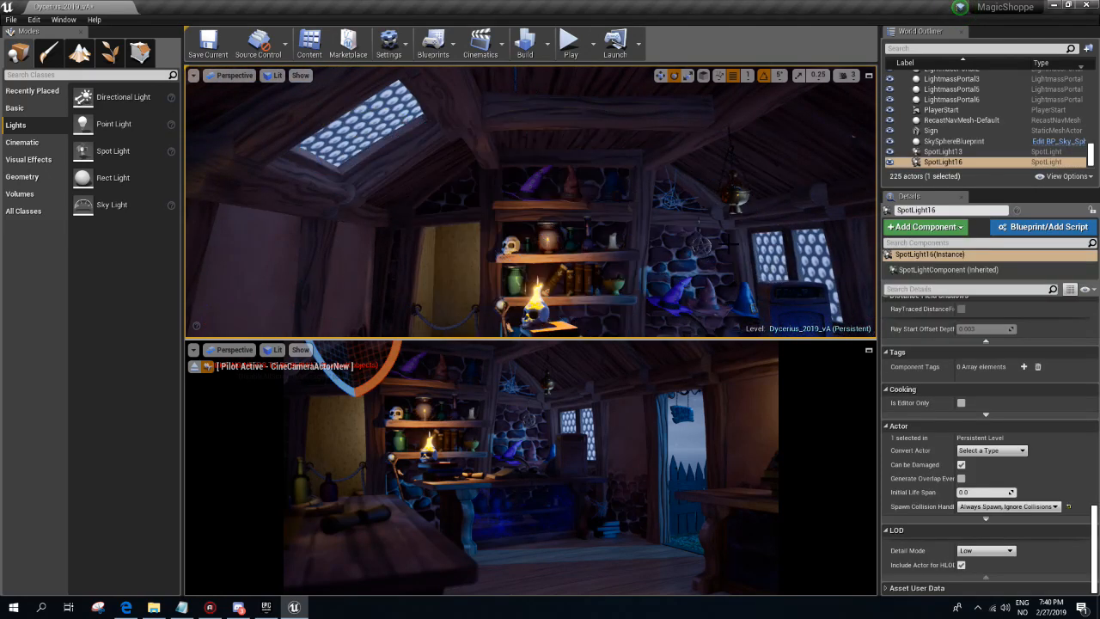
pyautogui.moveTo(1092, 537); pyautogui.dragTo(1089, 392)
pyautogui.scroll(-3, 1086, 425)
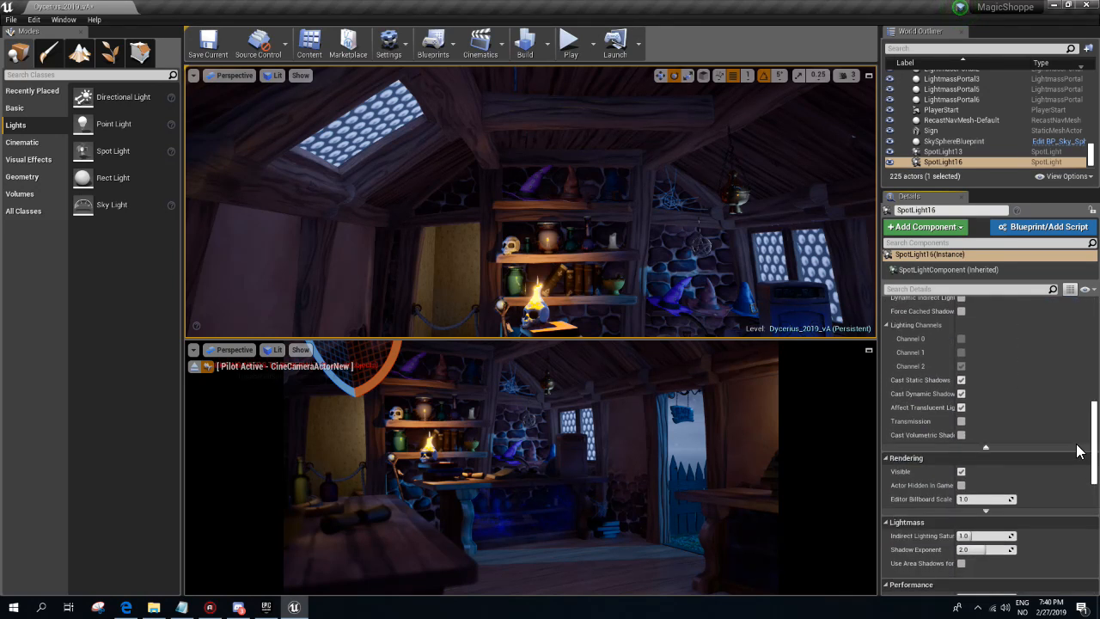
pyautogui.scroll(10, 1092, 431)
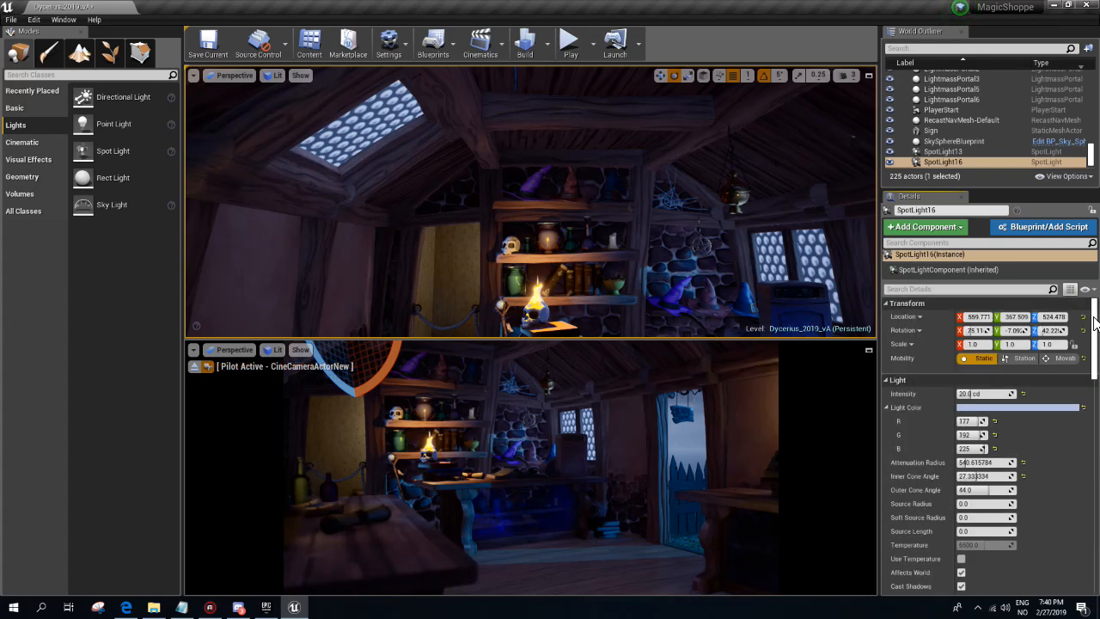
pyautogui.click(961, 572)
pyautogui.click(961, 572)
pyautogui.click(961, 572)
pyautogui.click(961, 572)
pyautogui.click(961, 573)
pyautogui.click(961, 572)
pyautogui.click(962, 572)
pyautogui.click(961, 572)
pyautogui.click(961, 573)
pyautogui.click(961, 572)
pyautogui.click(962, 572)
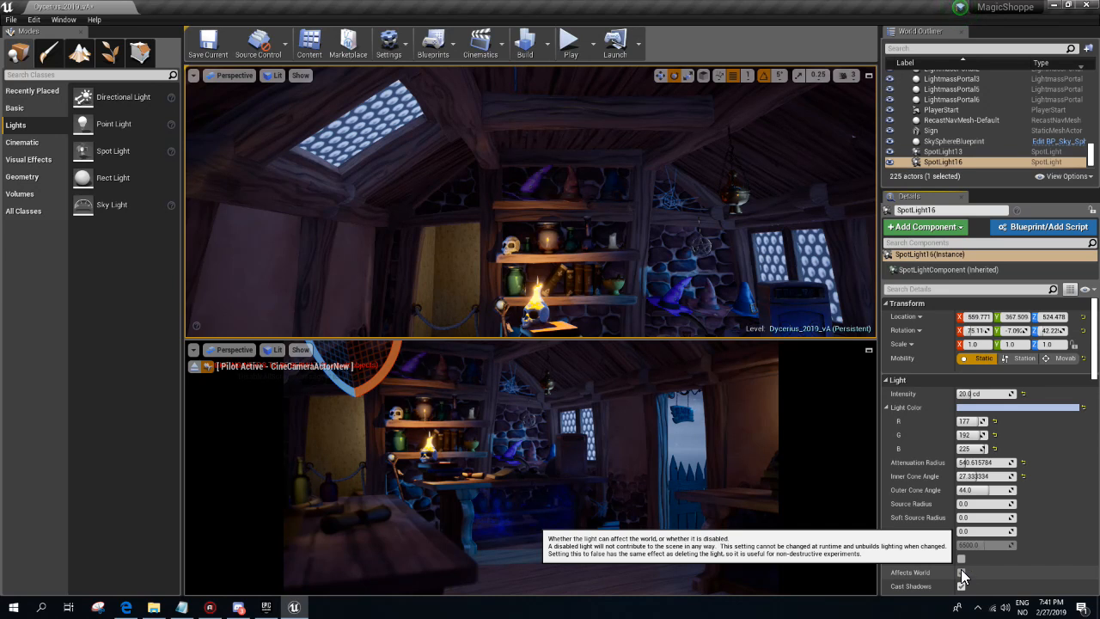
# - Enable lighting channel 2 on the BooksLowerShelf mesh and clear the selection
pyautogui.moveTo(607, 290); pyautogui.dragTo(608, 352, button='right')
pyautogui.press('w')
pyautogui.moveTo(595, 251); pyautogui.dragTo(595, 258, button='right')
pyautogui.press('w')
pyautogui.click(573, 255)
pyautogui.moveTo(1089, 336); pyautogui.dragTo(1095, 497)
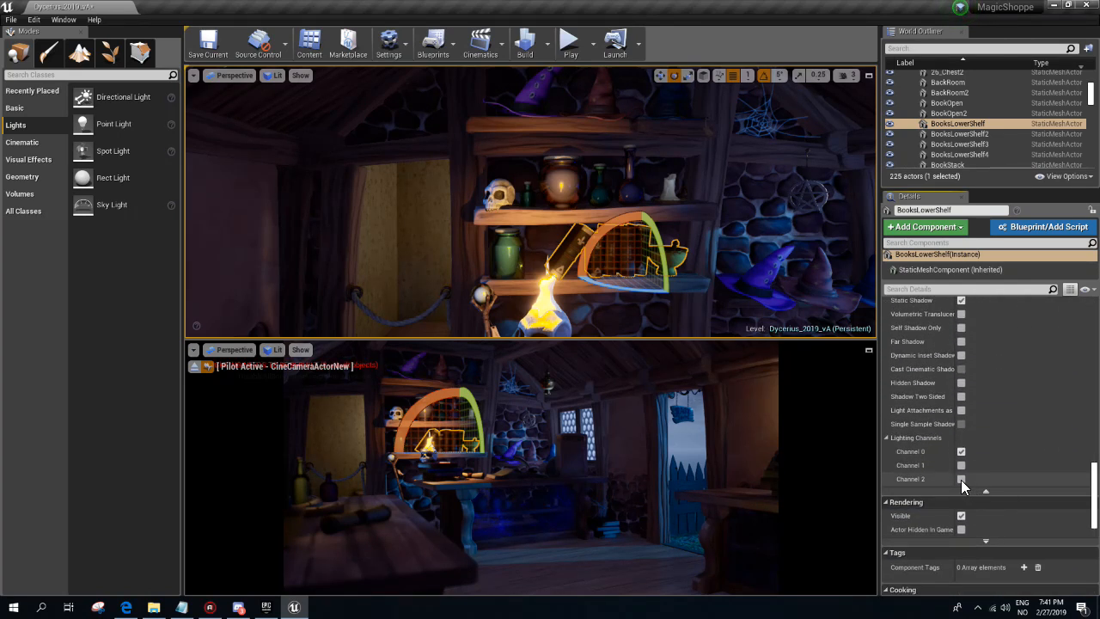
pyautogui.click(960, 479)
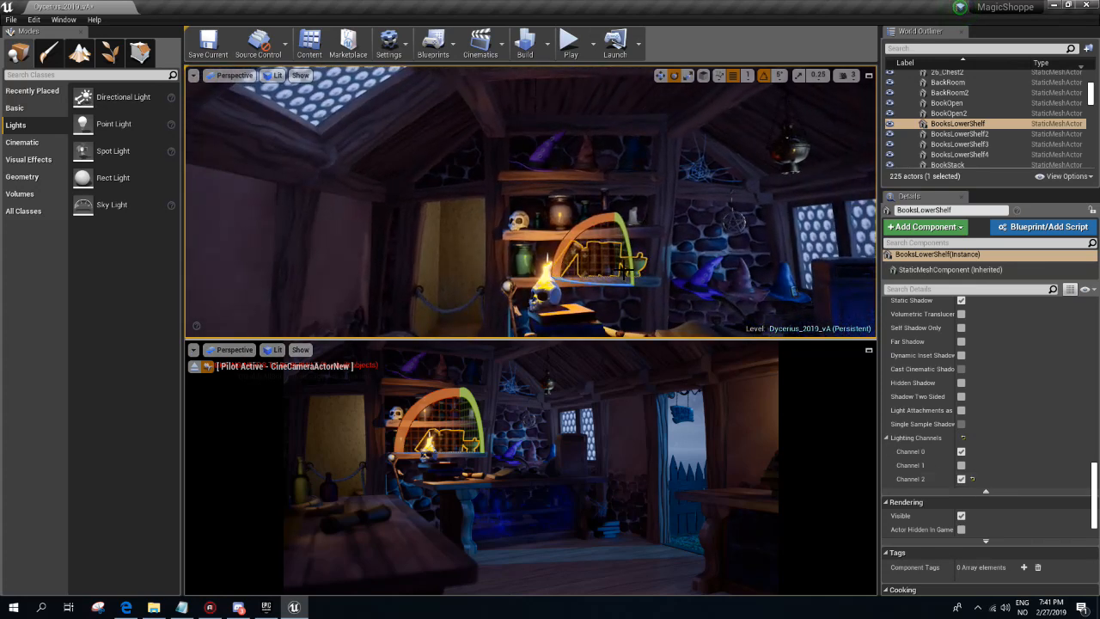
pyautogui.press('Escape')
# - Select SpotLight16 and toggle Affects World off and on to compare its effect on the lower-shelf books
pyautogui.press('g')
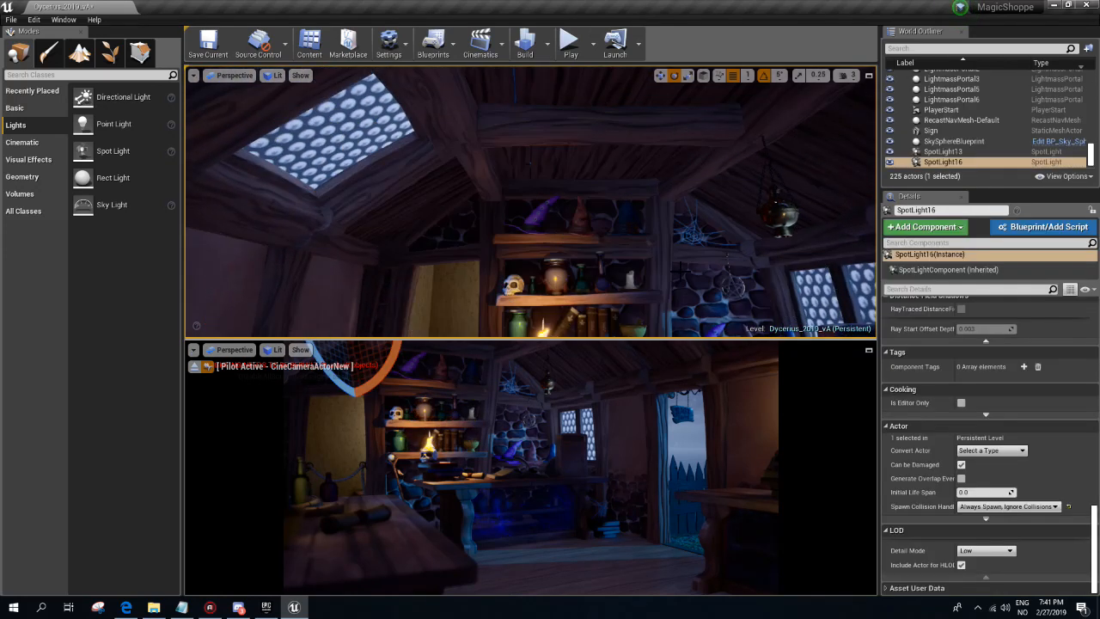
pyautogui.moveTo(1091, 513); pyautogui.dragTo(1093, 318)
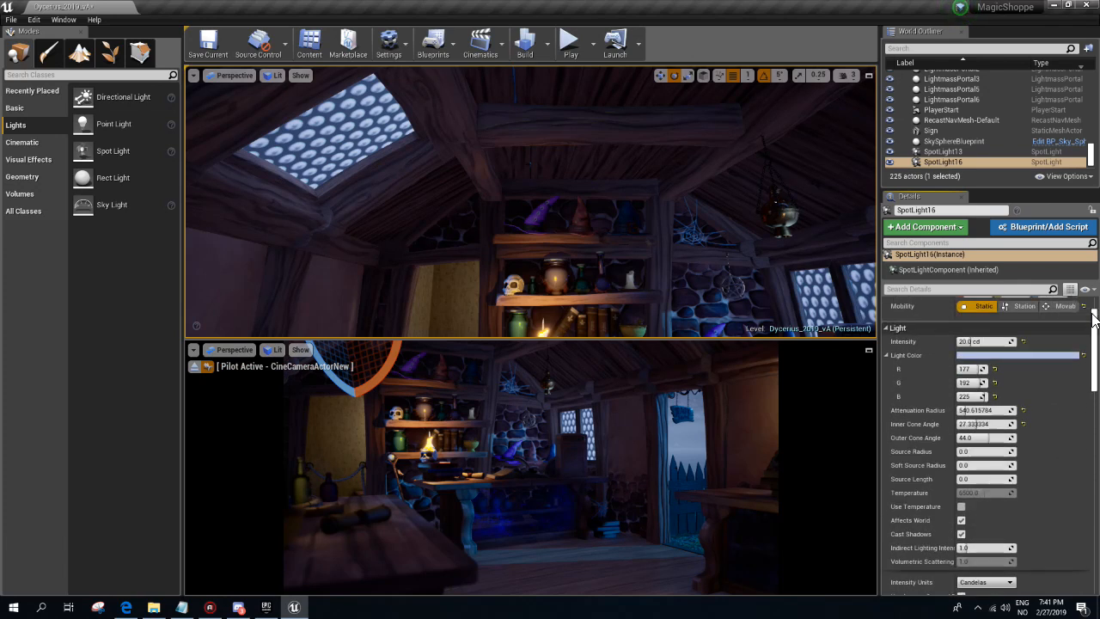
pyautogui.click(961, 522)
pyautogui.click(961, 523)
pyautogui.click(961, 522)
pyautogui.click(962, 523)
pyautogui.click(961, 523)
pyautogui.click(961, 523)
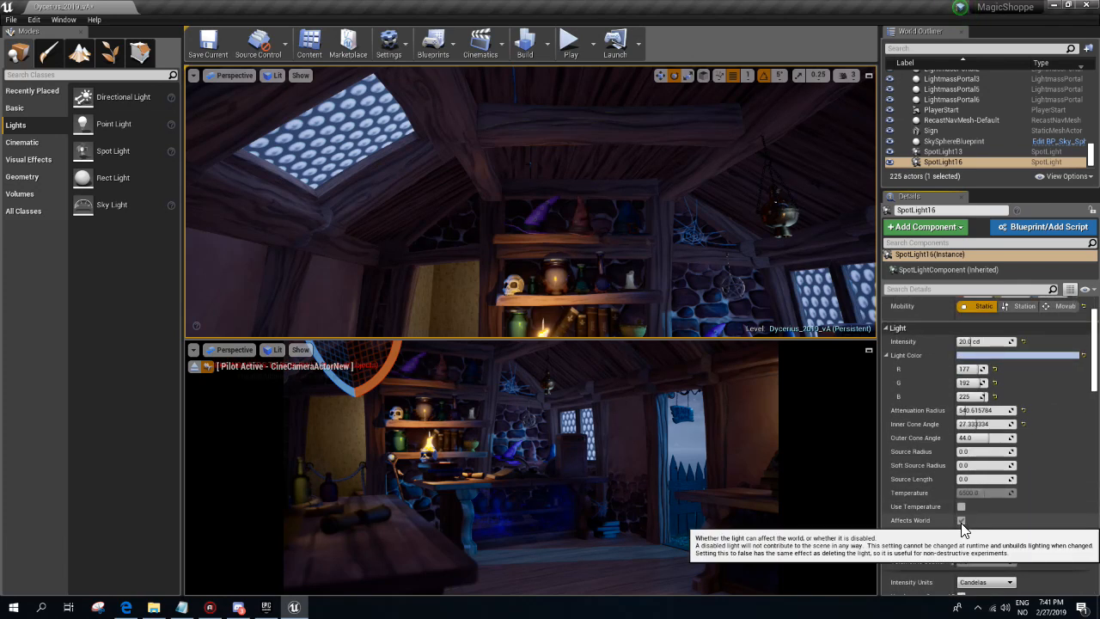
pyautogui.click(961, 522)
pyautogui.click(961, 522)
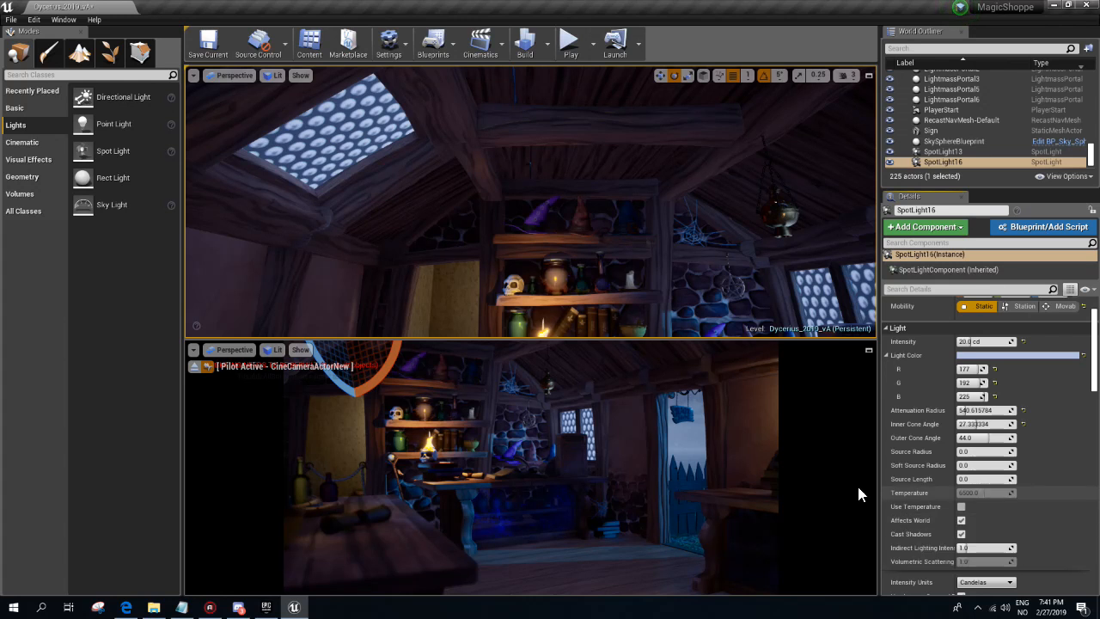
# - Reduce SpotLight16's intensity to 15 cd and deselect it to view the shelves
pyautogui.click(985, 342)
pyautogui.press('Return')
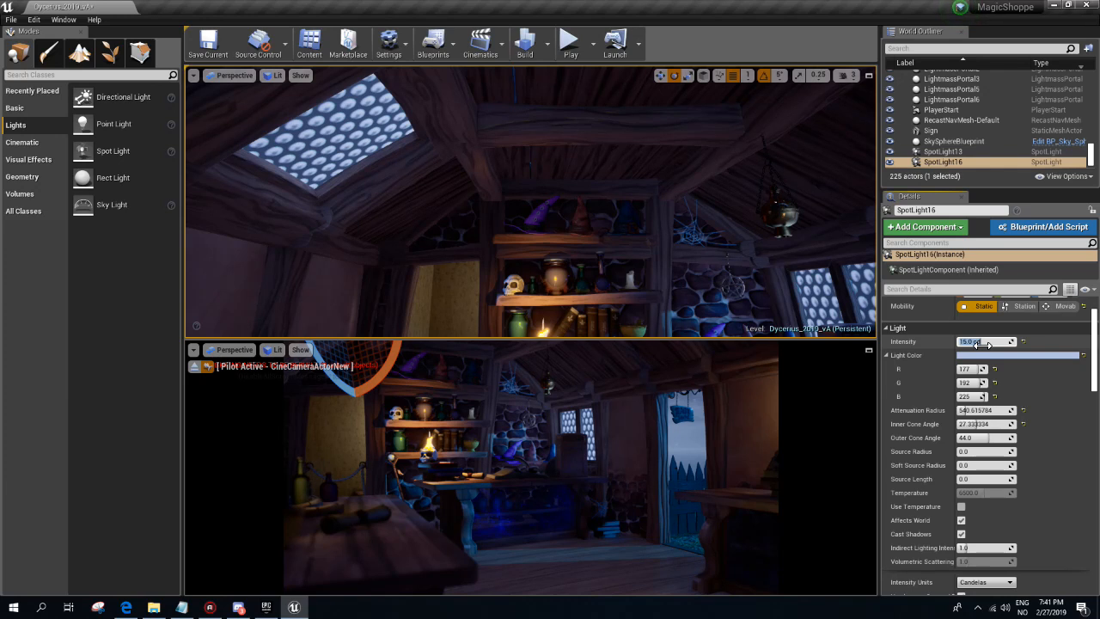
pyautogui.moveTo(586, 234); pyautogui.dragTo(593, 268, button='right')
pyautogui.press('Escape')
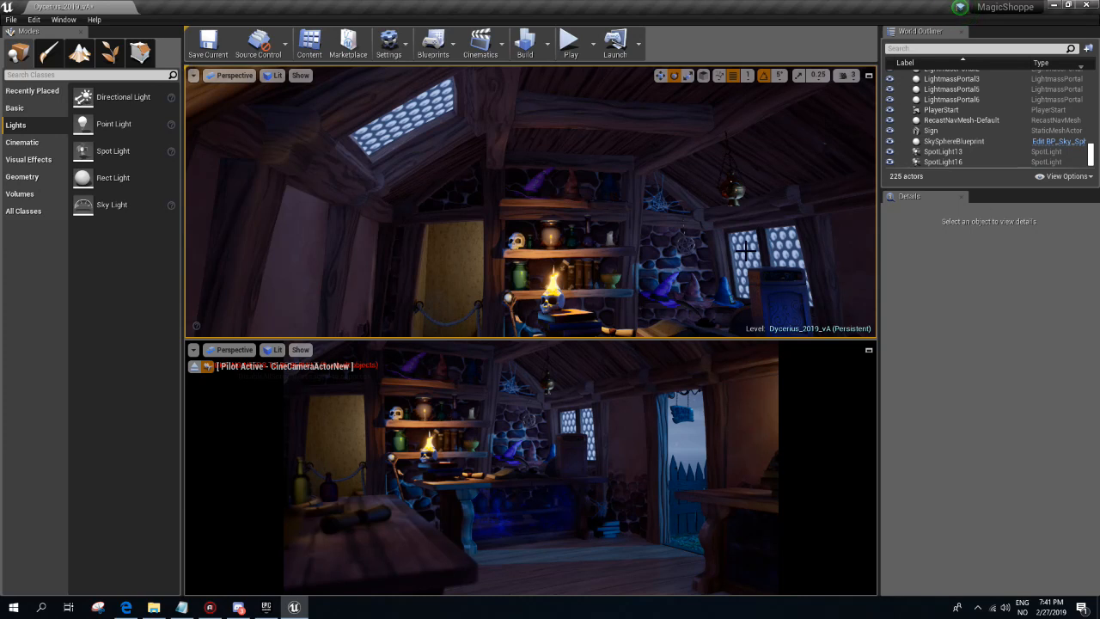
# - Select Shoppe_MainBody_v08 through the skylight and open its window material CS_WindowEmis1 for editing
pyautogui.click(406, 118)
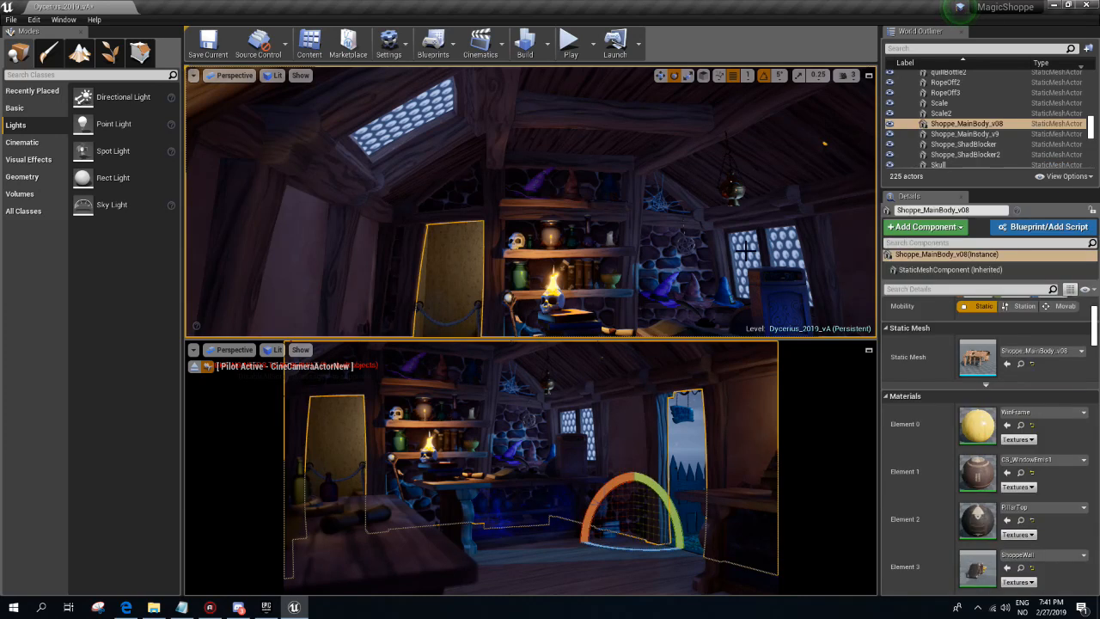
pyautogui.doubleClick(969, 475)
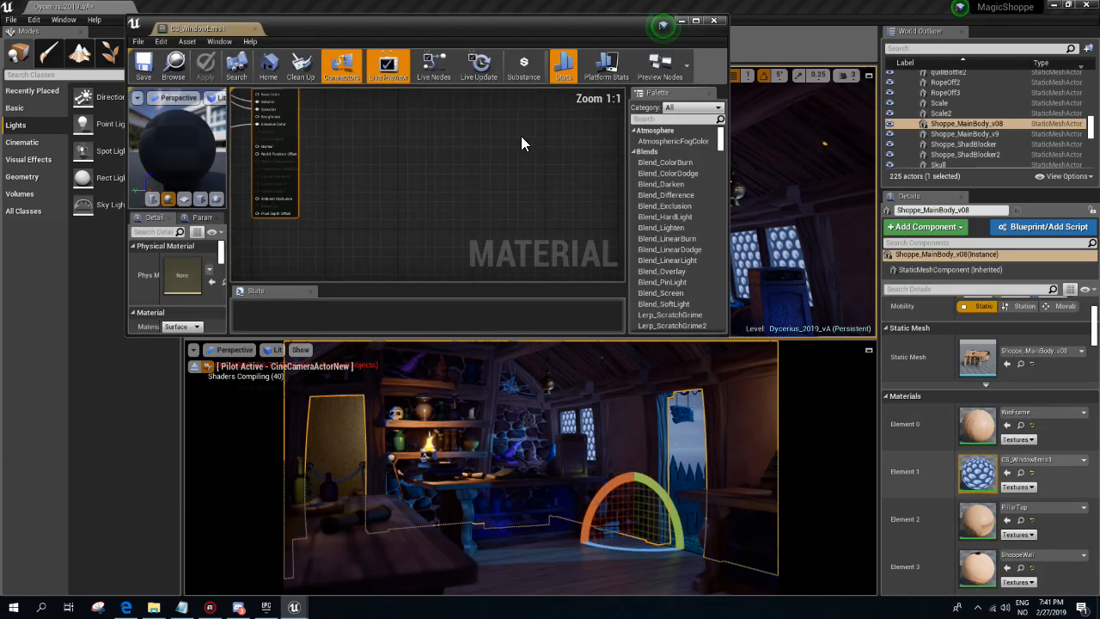
pyautogui.scroll(-4, 521, 136)
pyautogui.moveTo(432, 155); pyautogui.dragTo(442, 136, button='right')
# - Set the white constant feeding the Multiply node to R 1.5, G 1.5, B 1.5
pyautogui.click(342, 170)
pyautogui.click(187, 274)
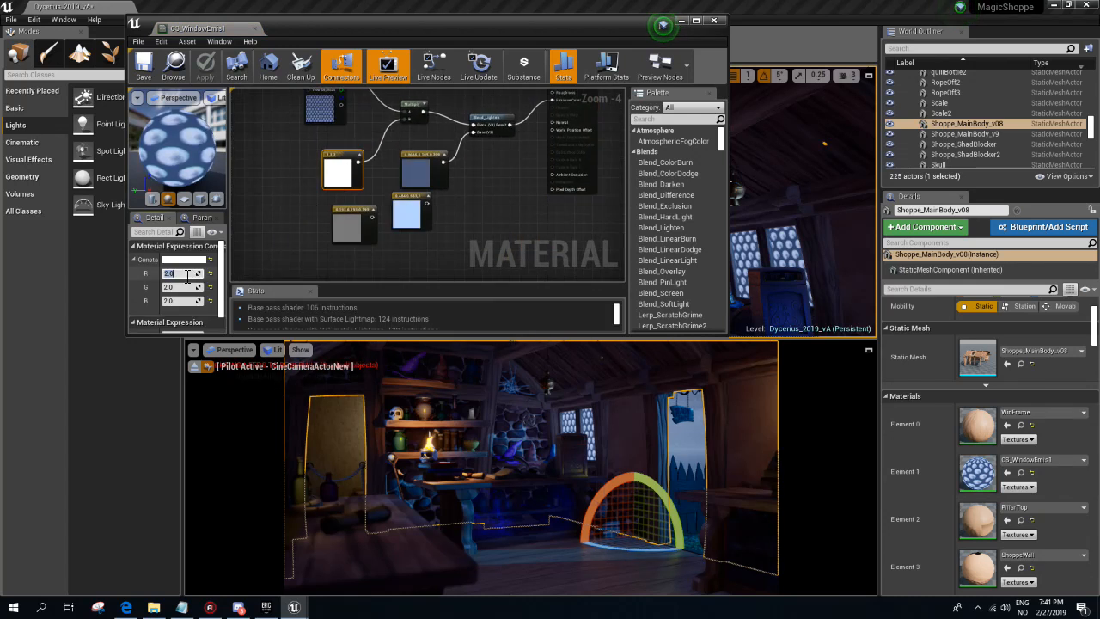
pyautogui.press('Tab')
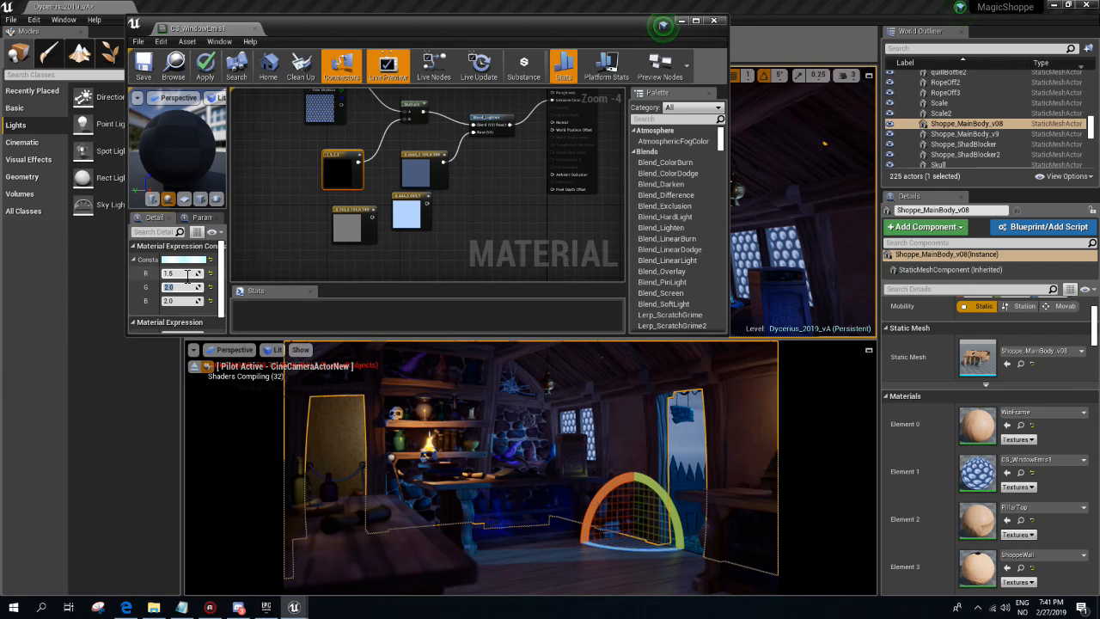
pyautogui.write('1')
pyautogui.press('Tab')
pyautogui.write('1.5')
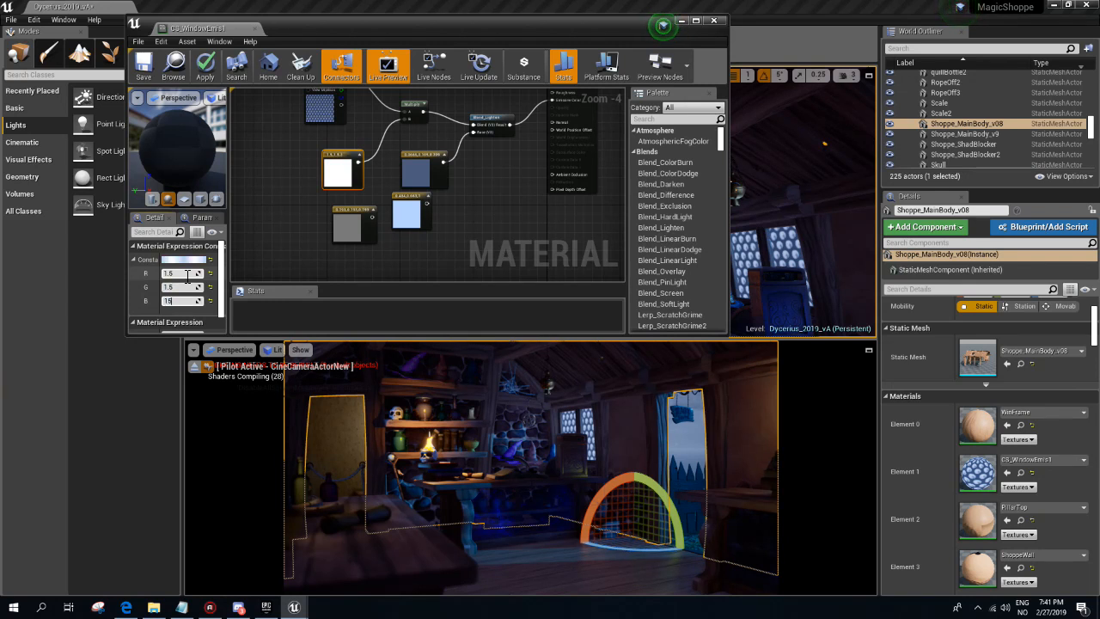
pyautogui.press('BackSpace')
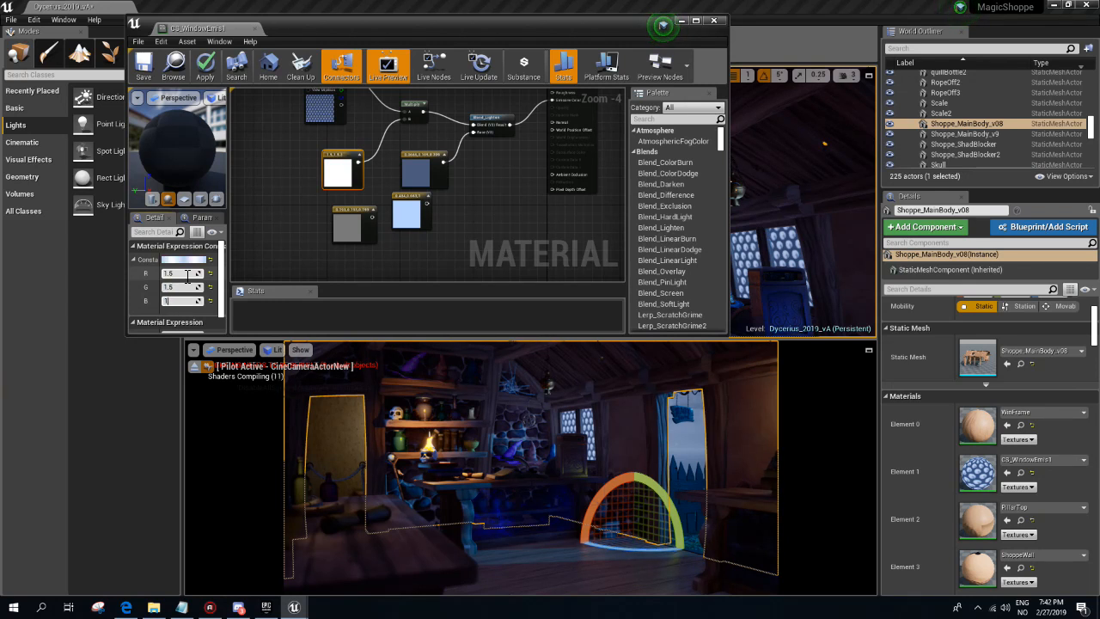
pyautogui.write('.5')
pyautogui.press('Return')
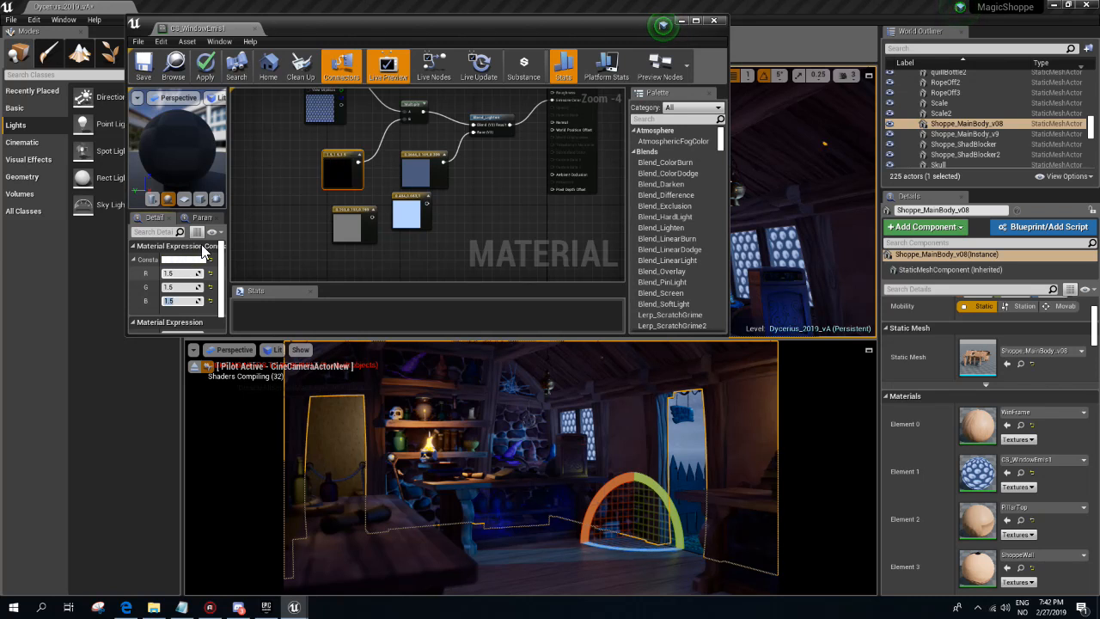
# - Apply and save the CS_WindowEmis1 material, close its editor, and deselect the shop body
pyautogui.moveTo(501, 207); pyautogui.dragTo(510, 230, button='right')
pyautogui.click(203, 62)
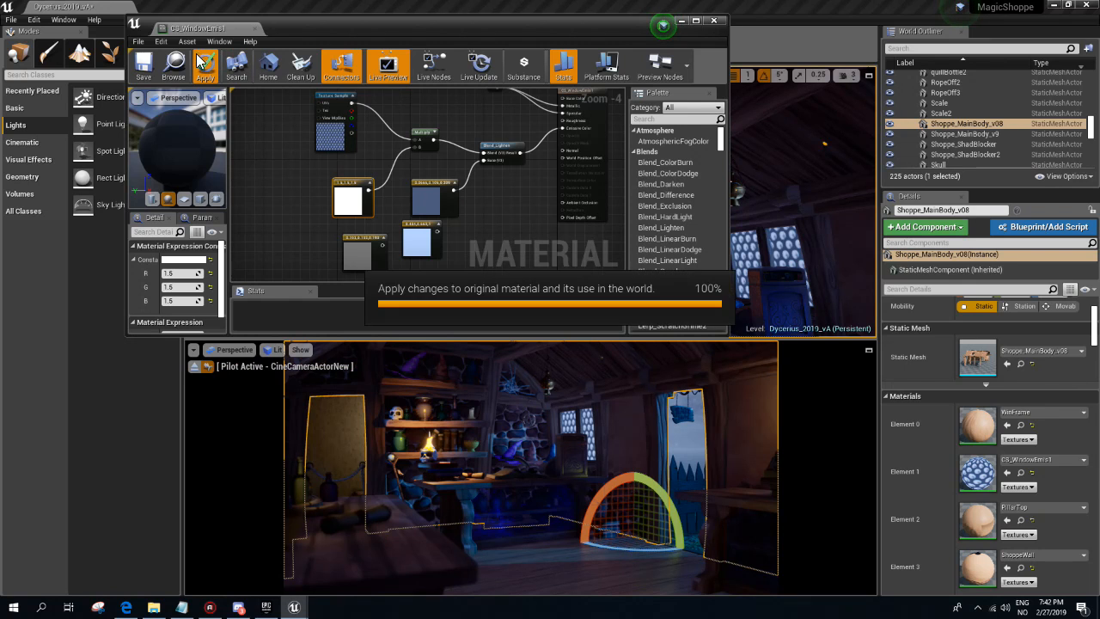
pyautogui.click(143, 63)
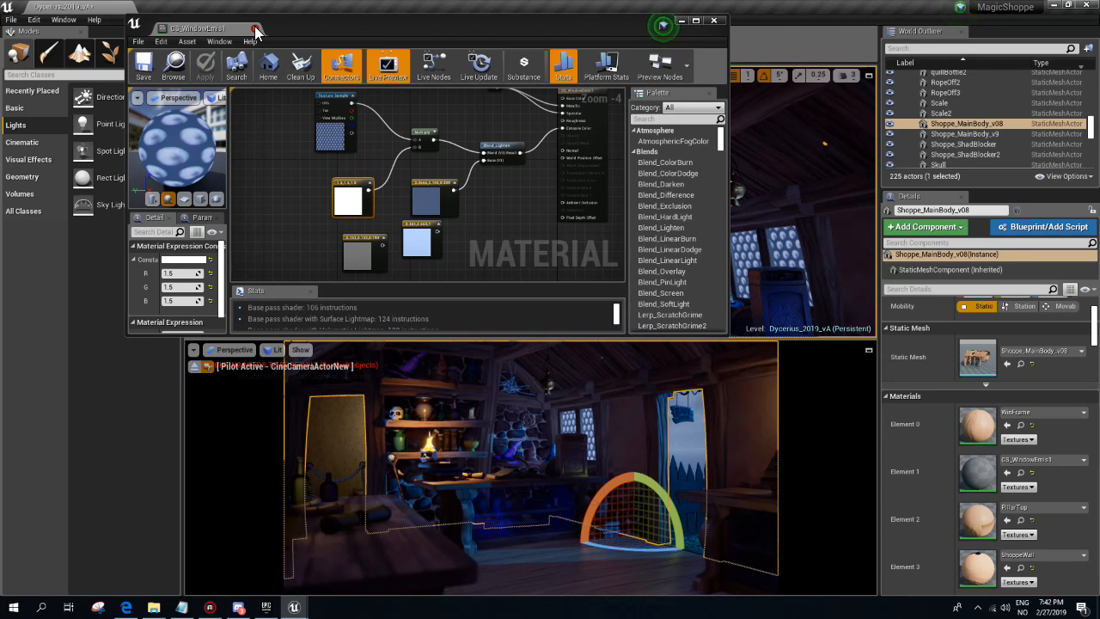
pyautogui.click(256, 31)
pyautogui.moveTo(367, 146); pyautogui.dragTo(419, 169, button='right')
pyautogui.press('Escape')
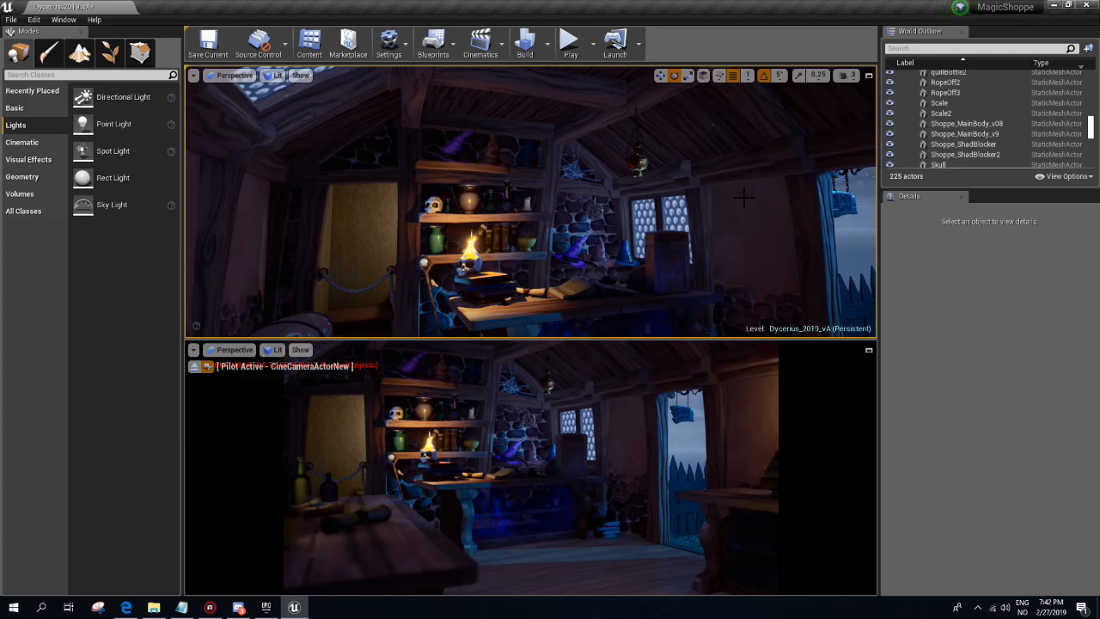
# - Select SpotLight13 in front of the lattice windows, open its intensity value for editing, and deselect the light
pyautogui.moveTo(773, 199); pyautogui.dragTo(827, 205, button='right')
pyautogui.press('g')
pyautogui.press('w')
pyautogui.moveTo(531, 189); pyautogui.dragTo(531, 189, button='right')
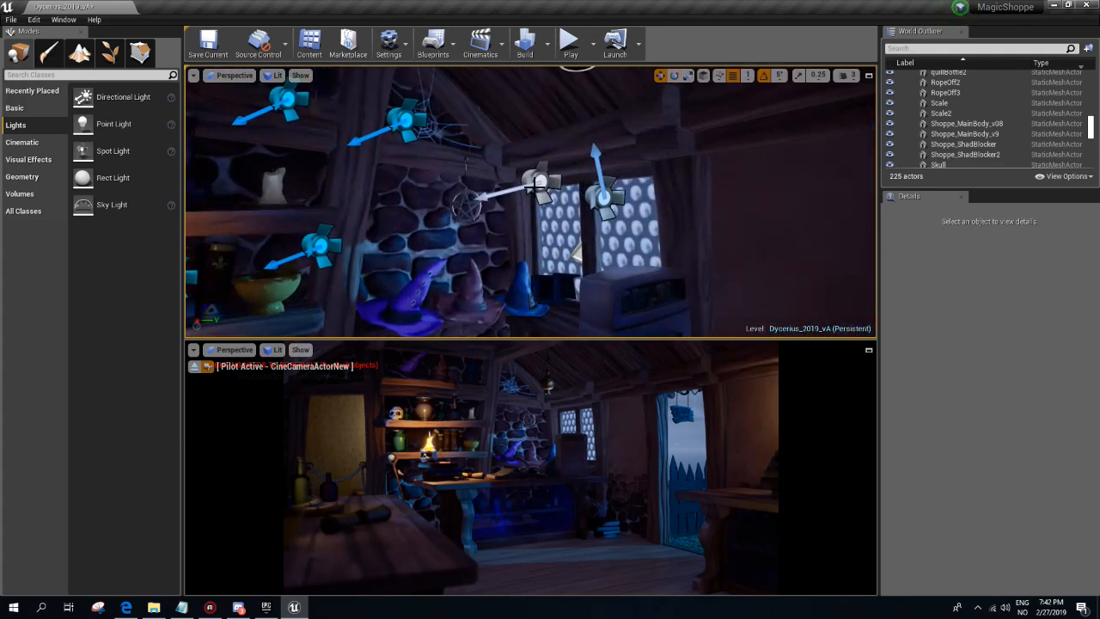
pyautogui.click(531, 184)
pyautogui.click(988, 341)
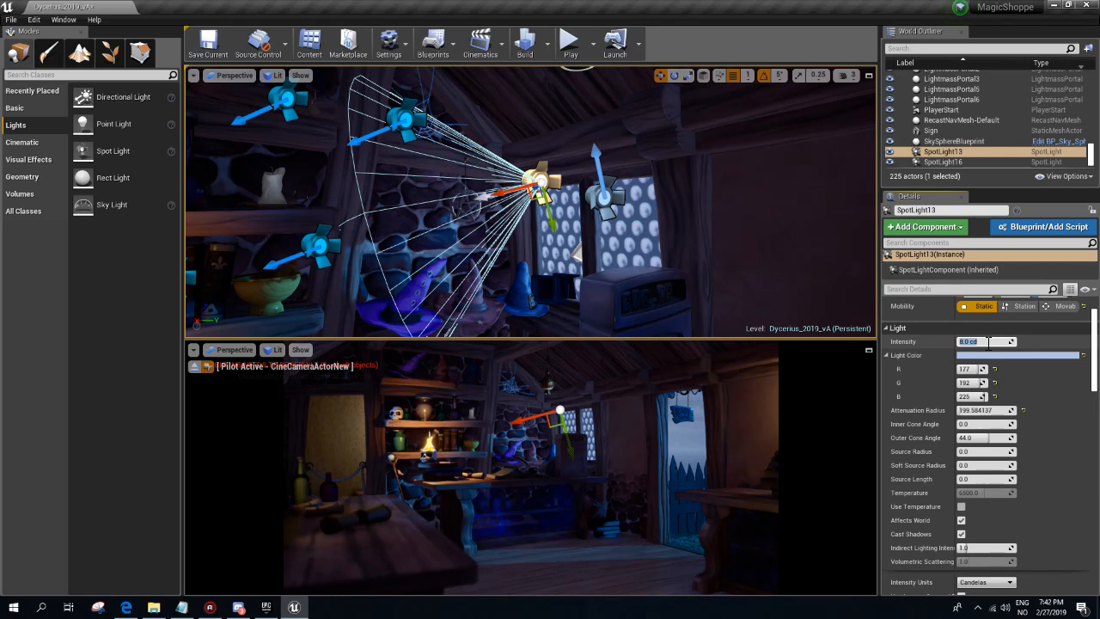
pyautogui.moveTo(562, 190); pyautogui.dragTo(562, 188, button='right')
pyautogui.press('Escape')
pyautogui.scroll(-8, 547, 208)
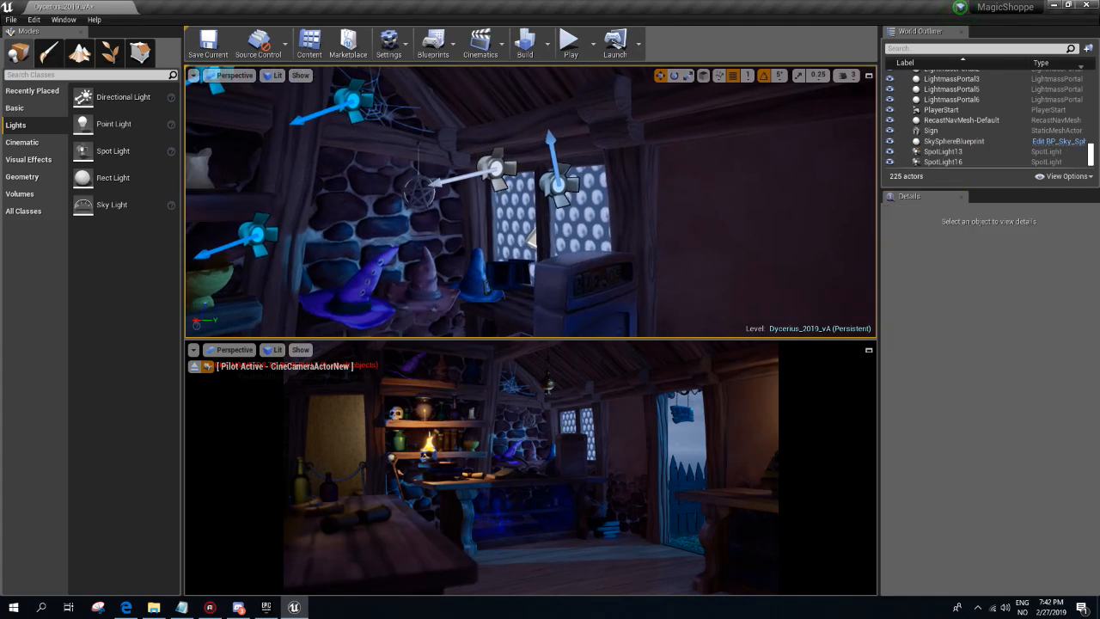
# - Select SpotLight14, aimed at the hanging lamp from the doorway side, and set its intensity to 3 lm
pyautogui.moveTo(528, 207)
pyautogui.mouseDown(button='right')
pyautogui.moveTo(593, 206)
pyautogui.moveTo(550, 203)
pyautogui.mouseUp(button='right')
pyautogui.click(607, 104)
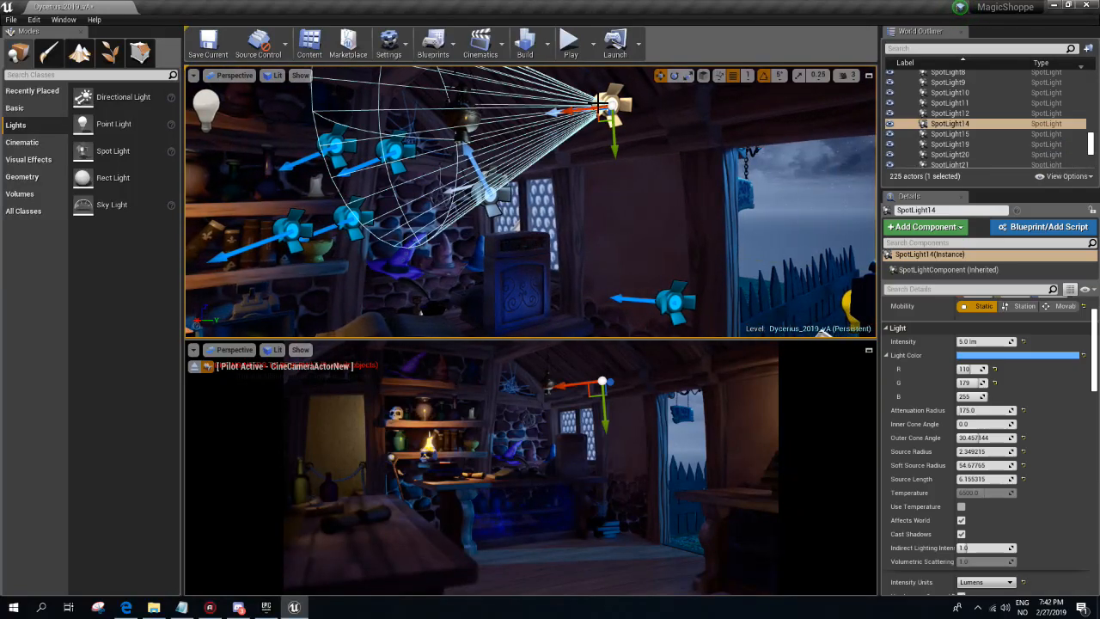
pyautogui.click(985, 341)
pyautogui.write('3')
pyautogui.press('Return')
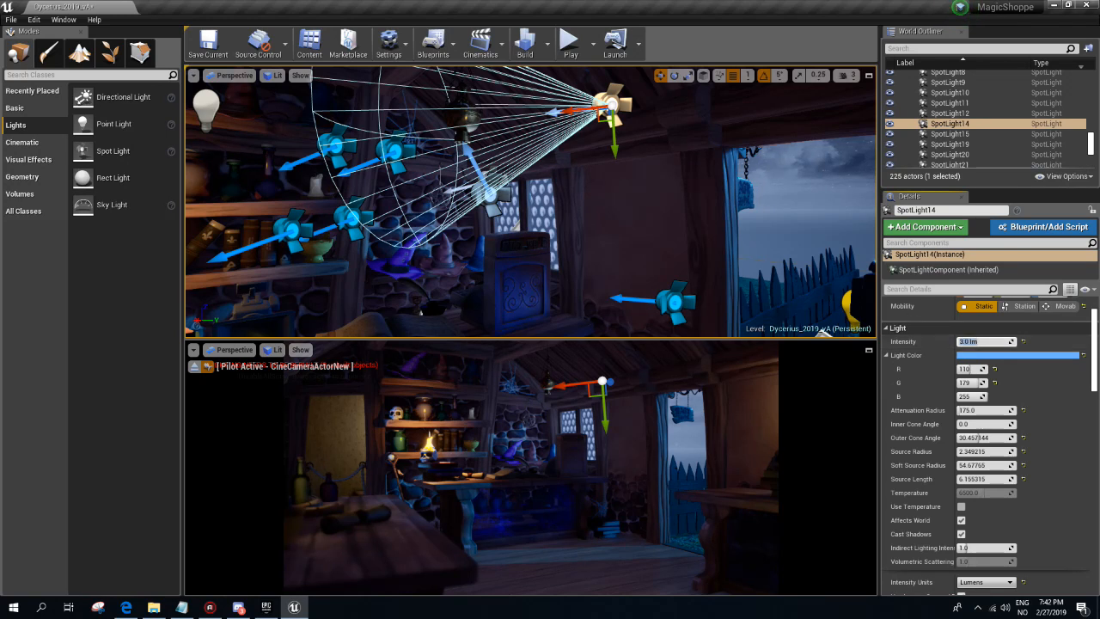
# - Adjust the intensity of the upward-pointing spotlight beside the lattice windows and clear the selection
pyautogui.click(493, 196)
pyautogui.click(988, 341)
pyautogui.press('Return')
pyautogui.moveTo(622, 249); pyautogui.dragTo(622, 242, button='right')
pyautogui.press('s')
pyautogui.press('Escape')
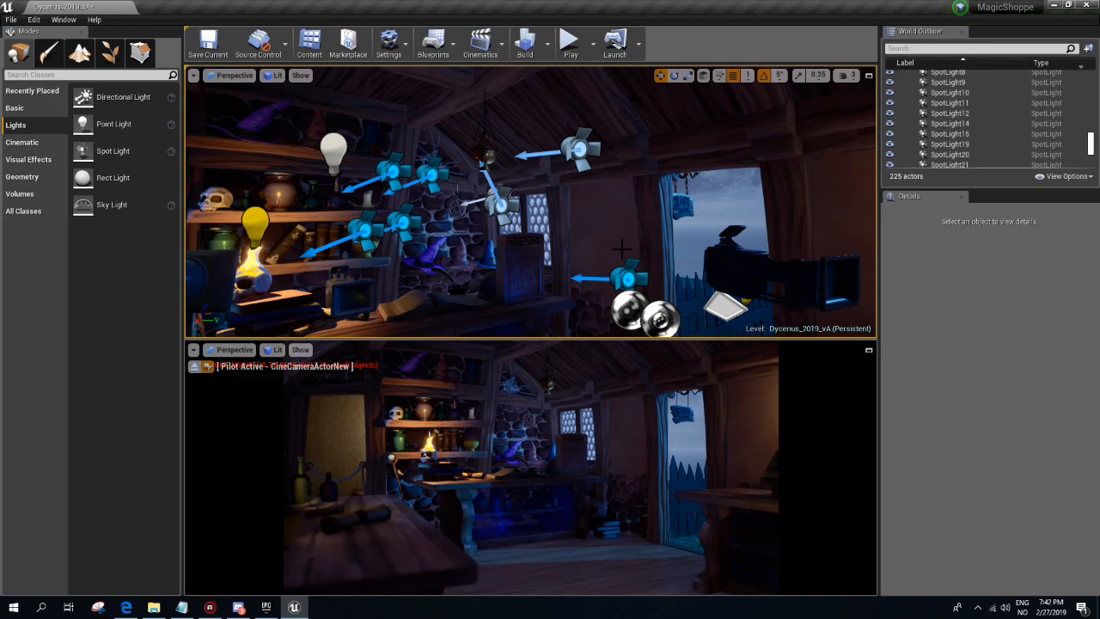
# - Adjust the light colour saturation of the blue spotlight beside the doorway and accept the colour
pyautogui.click(627, 277)
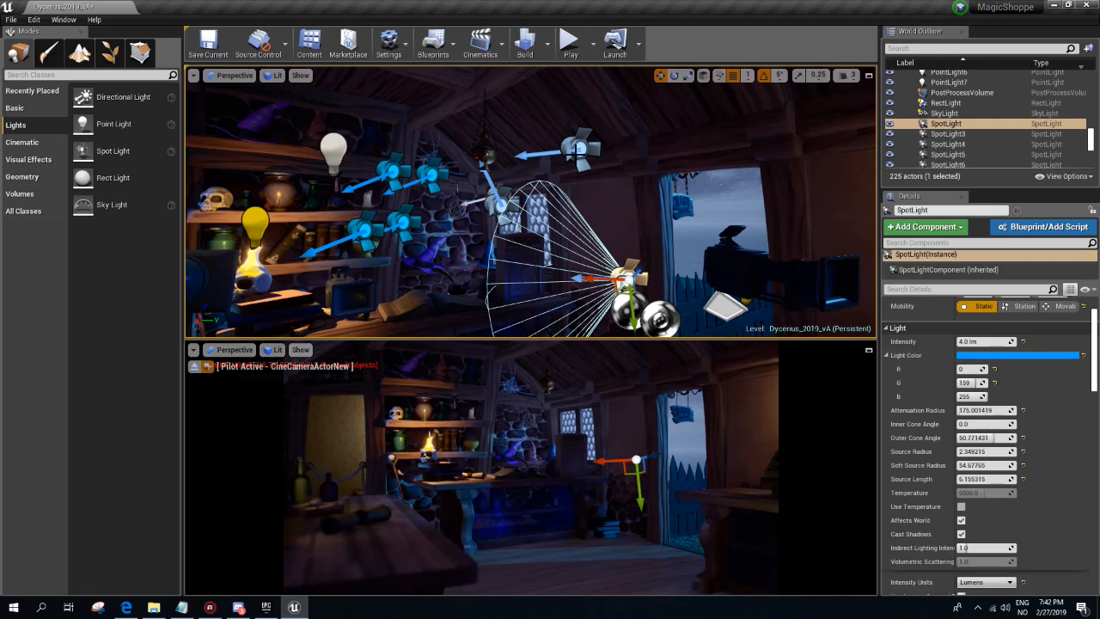
pyautogui.click(577, 151)
pyautogui.click(619, 275)
pyautogui.click(980, 355)
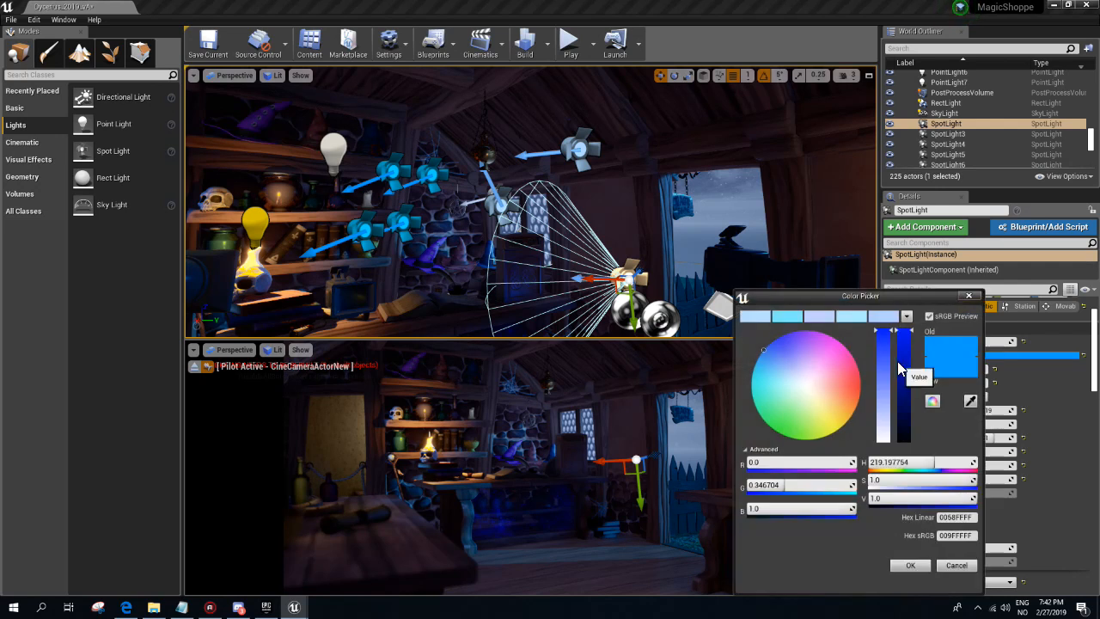
pyautogui.moveTo(884, 354); pyautogui.dragTo(883, 344)
pyautogui.click(909, 567)
# - Select the four spotlights near the shelves together with the doorway spotlight, SpotLight14, and the upward-pointing spotlight beside the lattice windows
pyautogui.click(429, 178)
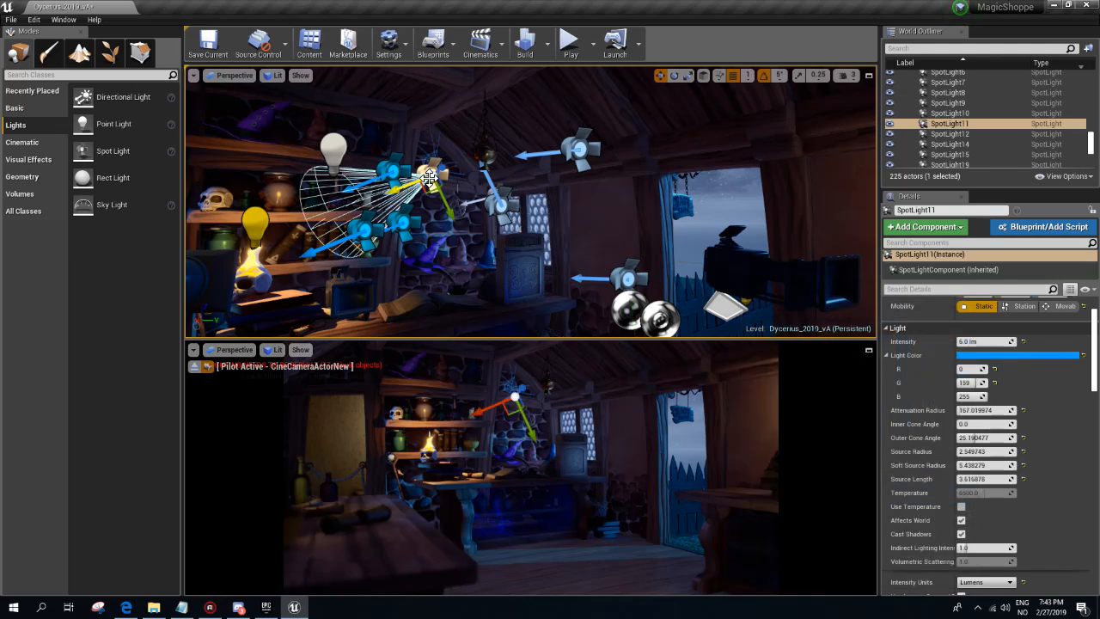
pyautogui.moveTo(794, 142); pyautogui.dragTo(761, 155, button='right')
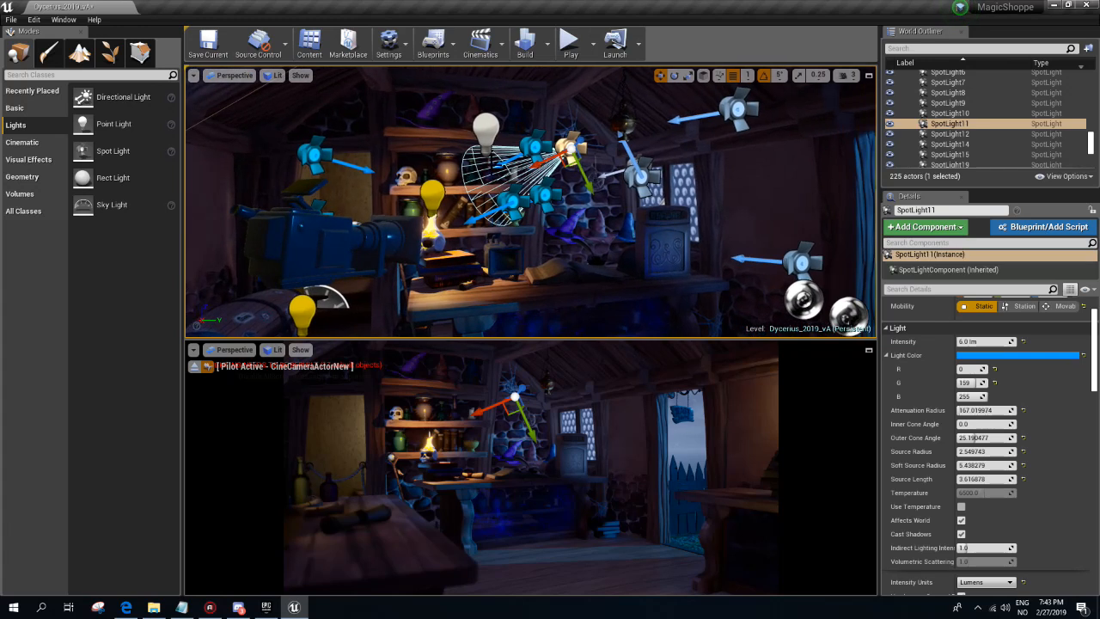
pyautogui.keyDown('ctrl'); pyautogui.click(531, 148); pyautogui.keyUp('ctrl')
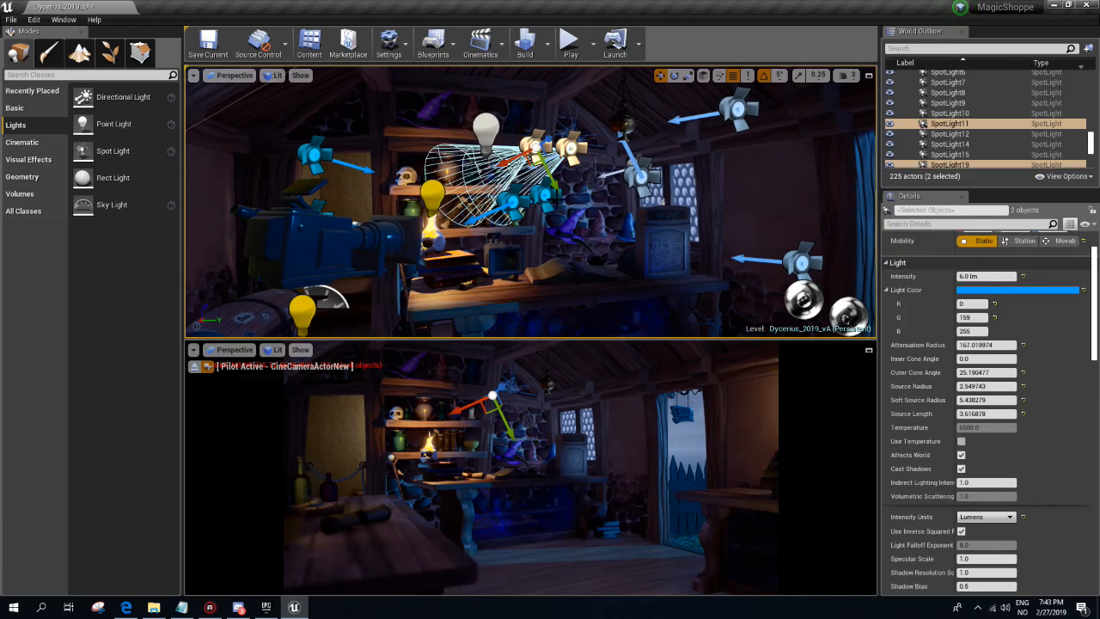
pyautogui.keyDown('ctrl'); pyautogui.click(514, 208); pyautogui.keyUp('ctrl')
pyautogui.keyDown('ctrl'); pyautogui.click(546, 193); pyautogui.keyUp('ctrl')
pyautogui.keyDown('ctrl'); pyautogui.click(804, 263); pyautogui.keyUp('ctrl')
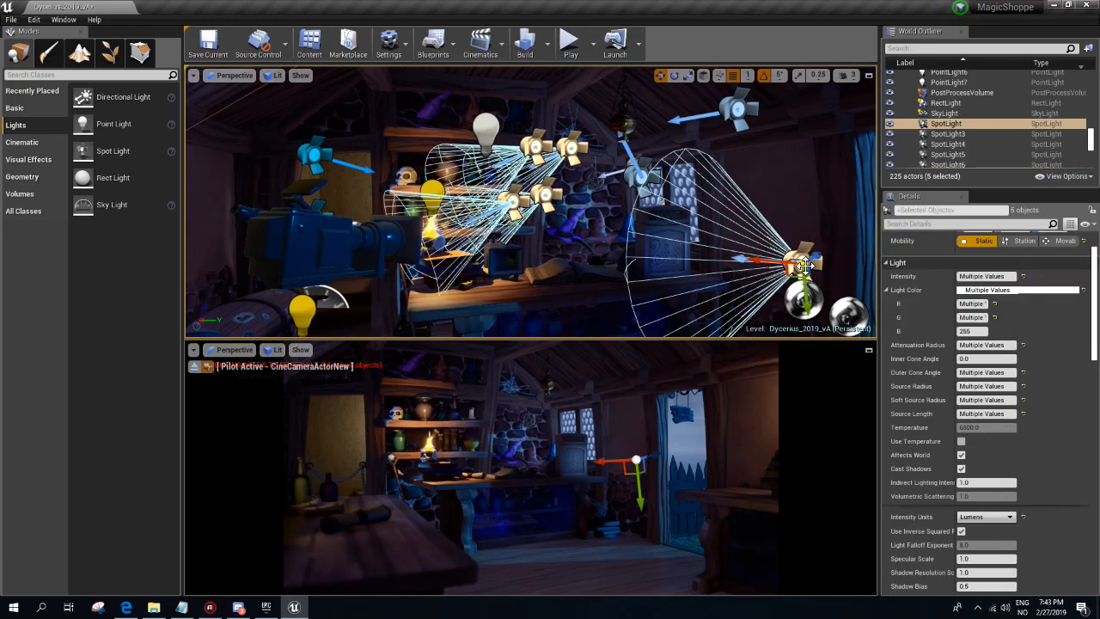
pyautogui.moveTo(804, 262); pyautogui.dragTo(838, 246, button='right')
pyautogui.keyDown('ctrl'); pyautogui.click(731, 142); pyautogui.keyUp('ctrl')
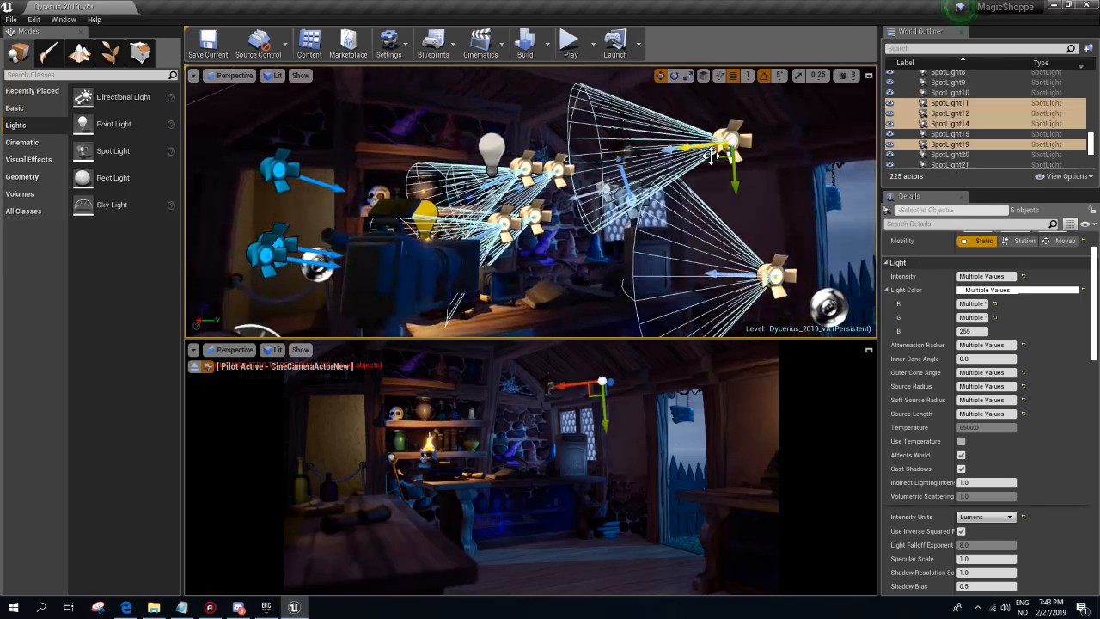
pyautogui.keyDown('ctrl'); pyautogui.click(636, 201); pyautogui.keyUp('ctrl')
# - Add the three blue spotlights near the back passage and SpotLight13 at the lattice windows to the selection
pyautogui.moveTo(606, 196); pyautogui.dragTo(533, 199, button='right')
pyautogui.keyDown('ctrl'); pyautogui.click(464, 169); pyautogui.keyUp('ctrl')
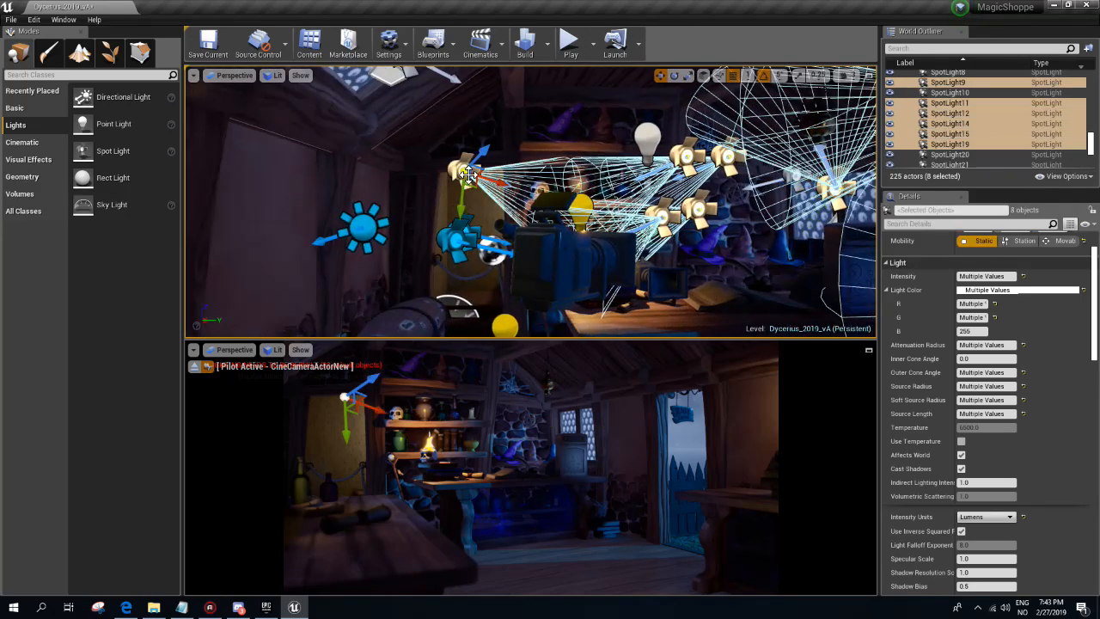
pyautogui.keyDown('ctrl'); pyautogui.click(452, 236); pyautogui.keyUp('ctrl')
pyautogui.moveTo(452, 235)
pyautogui.mouseDown(button='right')
pyautogui.moveTo(419, 244)
pyautogui.moveTo(434, 246)
pyautogui.mouseUp(button='right')
pyautogui.keyDown('ctrl'); pyautogui.click(547, 199); pyautogui.keyUp('ctrl')
pyautogui.moveTo(547, 199); pyautogui.dragTo(696, 176, button='right')
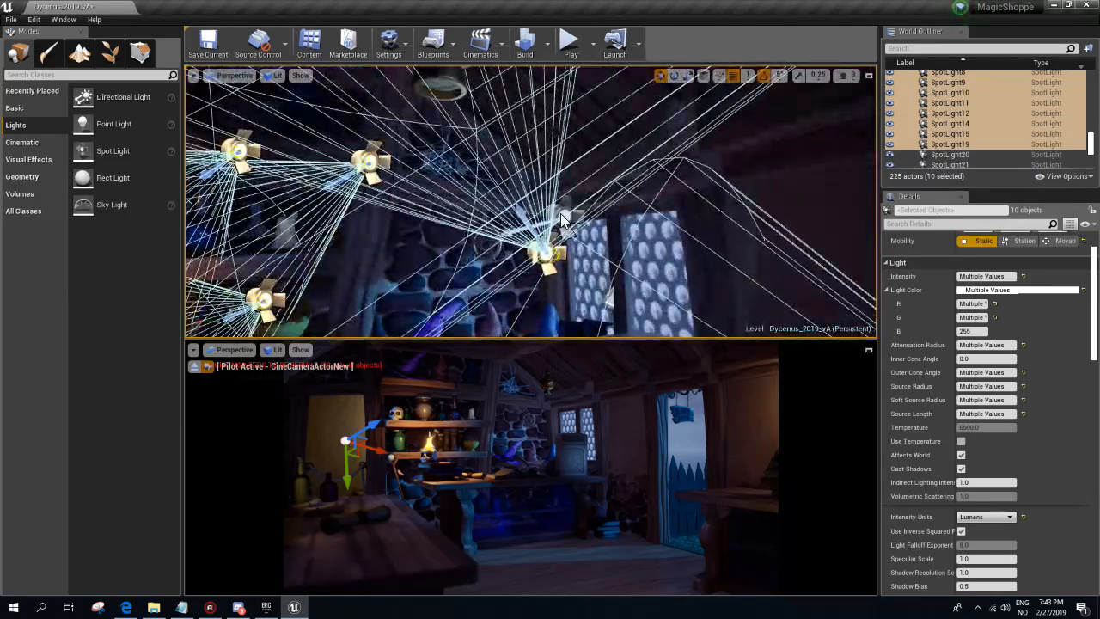
pyautogui.keyDown('ctrl'); pyautogui.click(565, 215); pyautogui.keyUp('ctrl')
pyautogui.moveTo(564, 216); pyautogui.dragTo(486, 220, button='right')
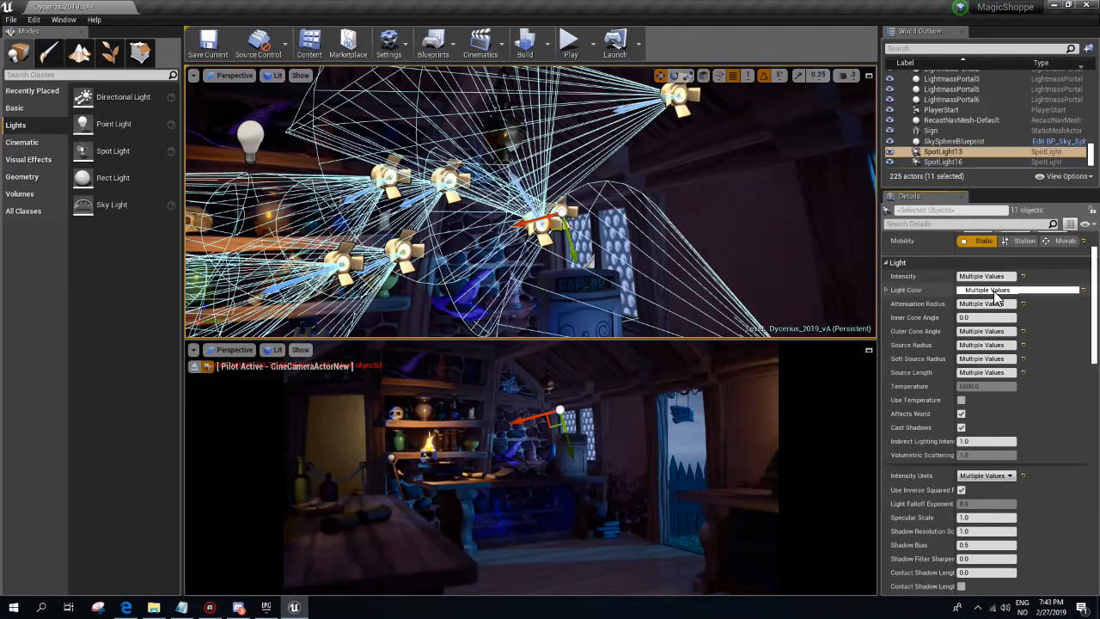
# - Set the selected spotlights' shared light colour to blue, sRGB hex 6EC7FFFF, and deselect them with the viewport icons hidden
pyautogui.click(1035, 290)
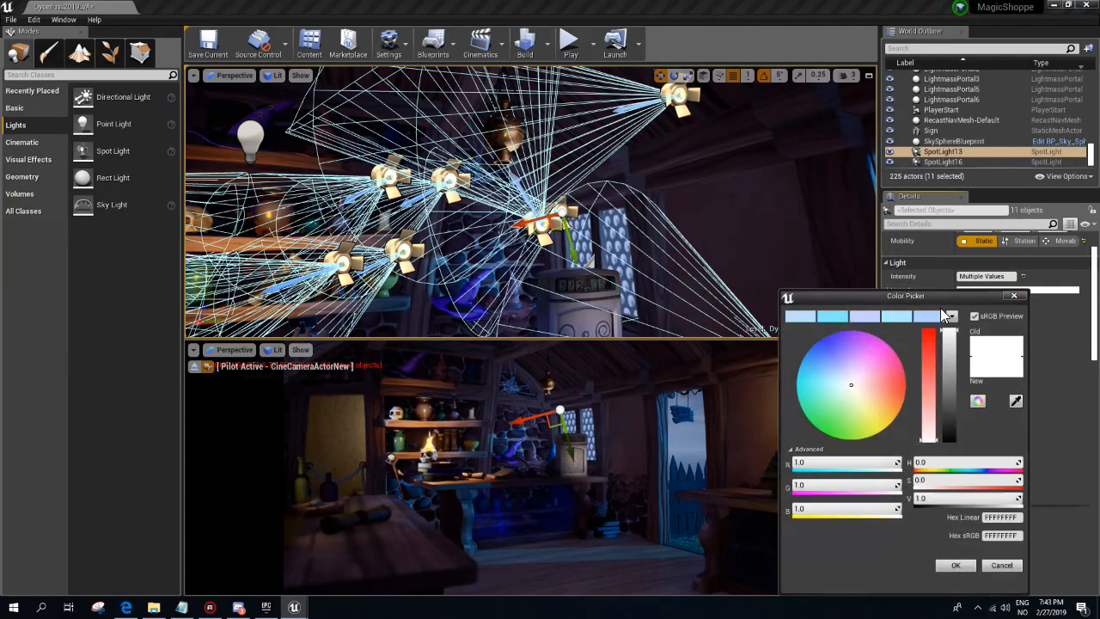
pyautogui.click(821, 367)
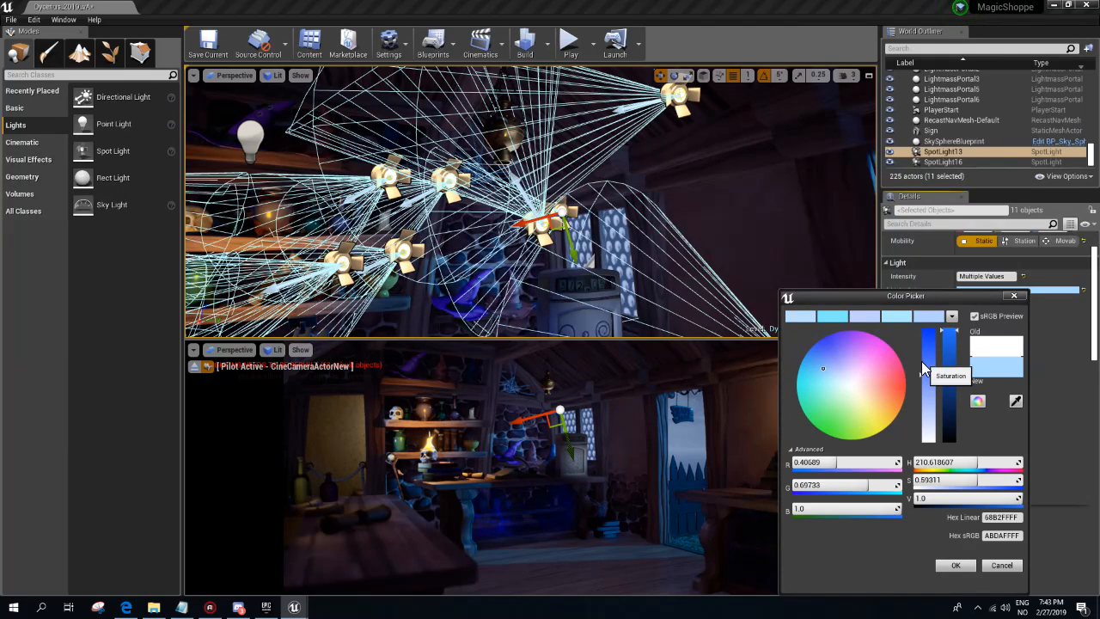
pyautogui.moveTo(929, 361); pyautogui.dragTo(929, 348)
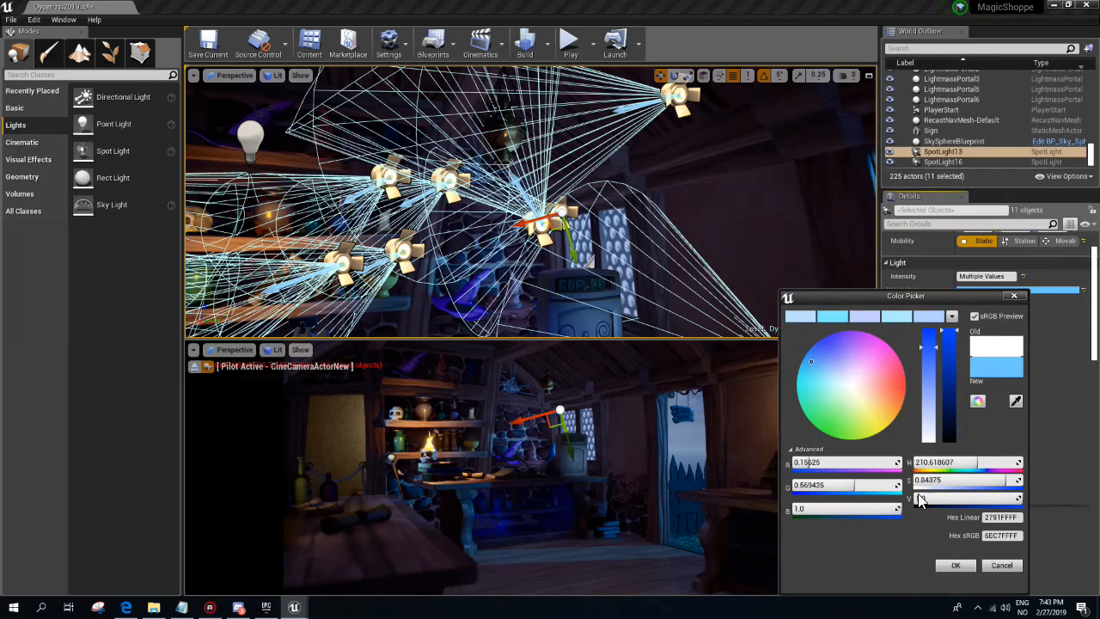
pyautogui.click(952, 564)
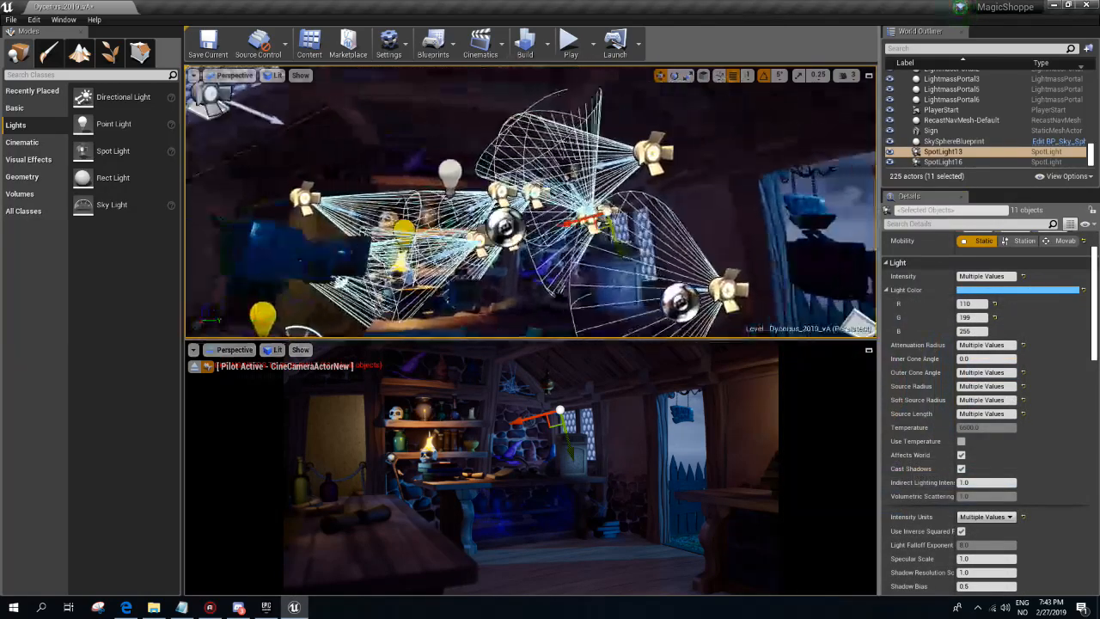
pyautogui.press('w')
pyautogui.press('g')
pyautogui.press('s')
pyautogui.moveTo(578, 197); pyautogui.dragTo(569, 198, button='right')
pyautogui.press('Escape')
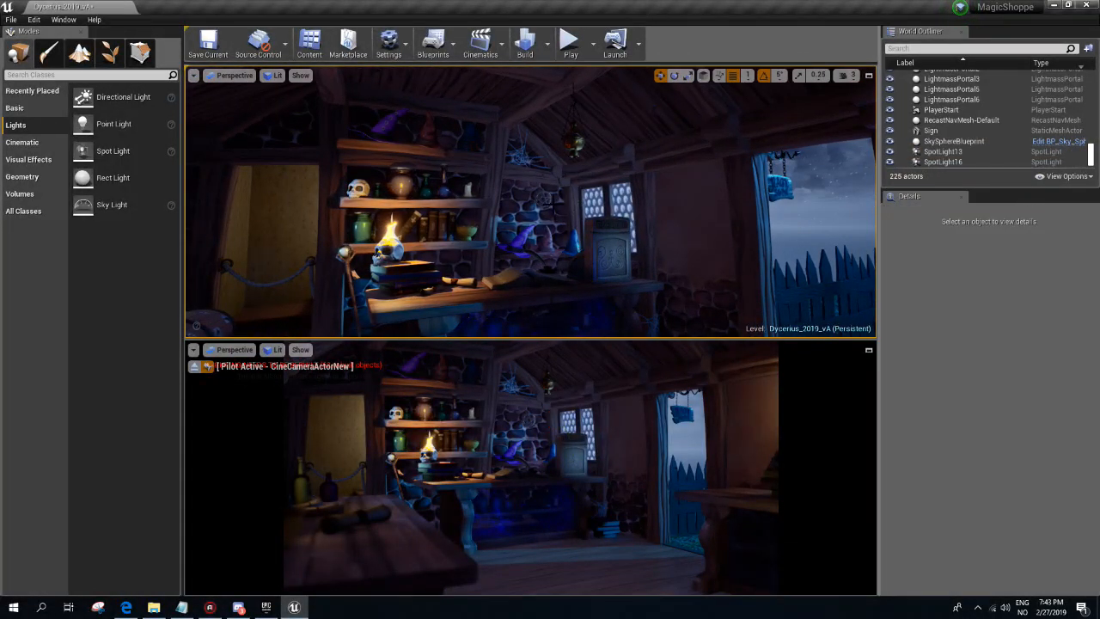
# - Build the level's lighting, closing the map check messages, and open Swarm Agent to monitor the build
pyautogui.click(520, 47)
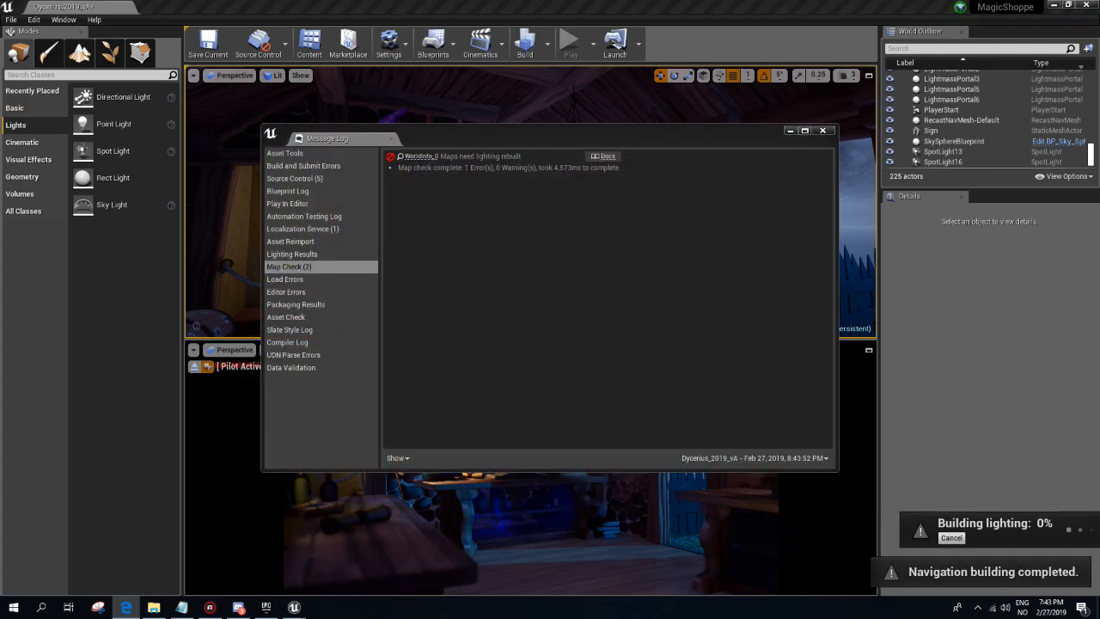
pyautogui.click(821, 131)
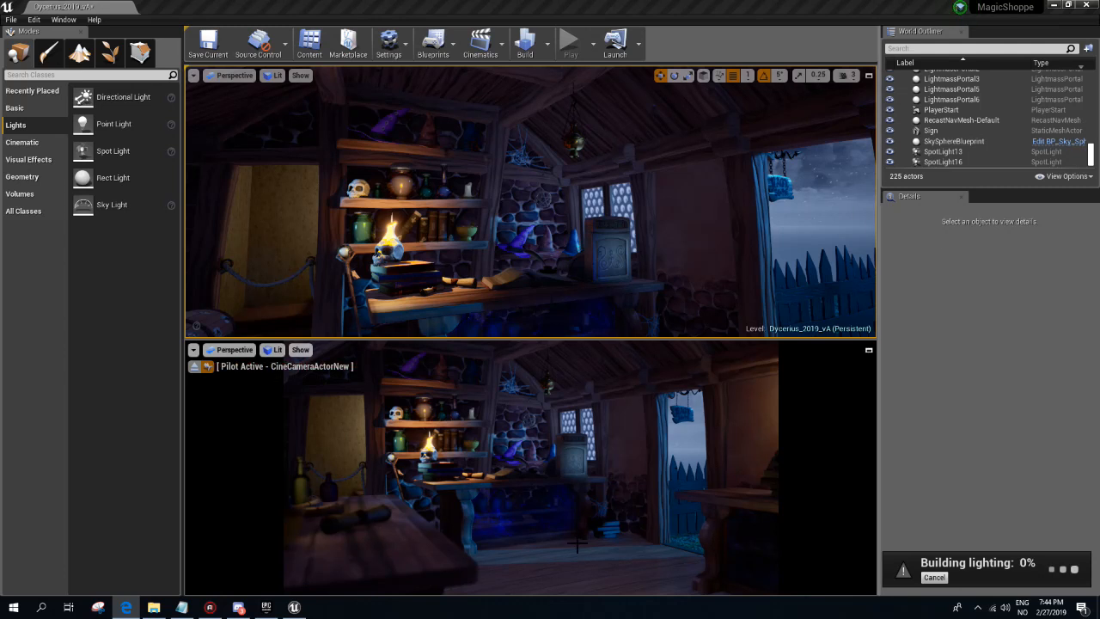
pyautogui.click(978, 606)
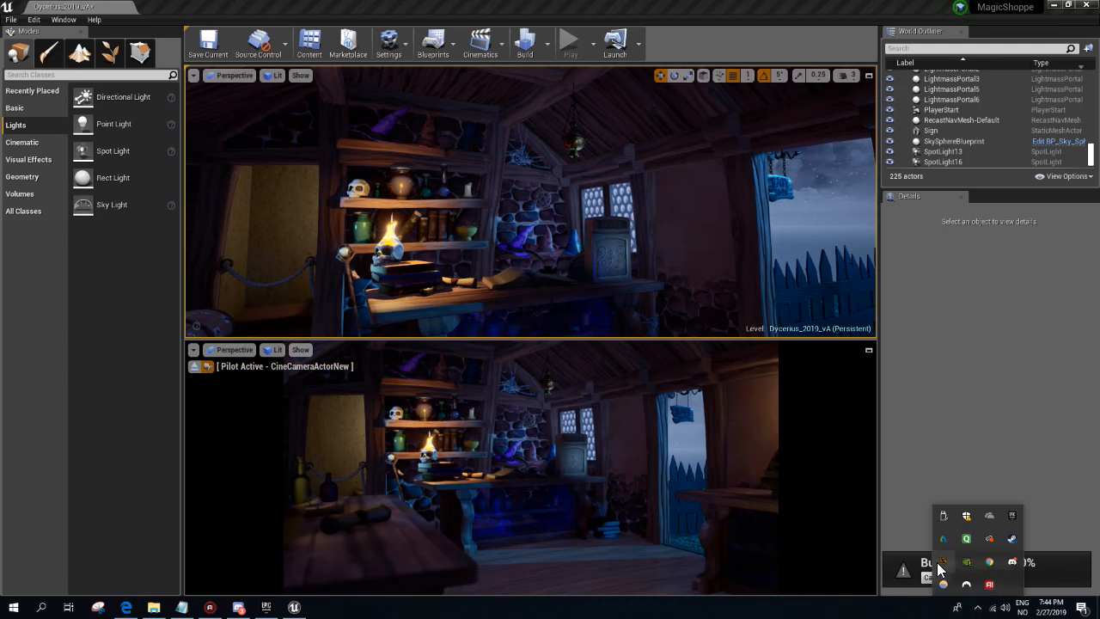
pyautogui.doubleClick(941, 563)
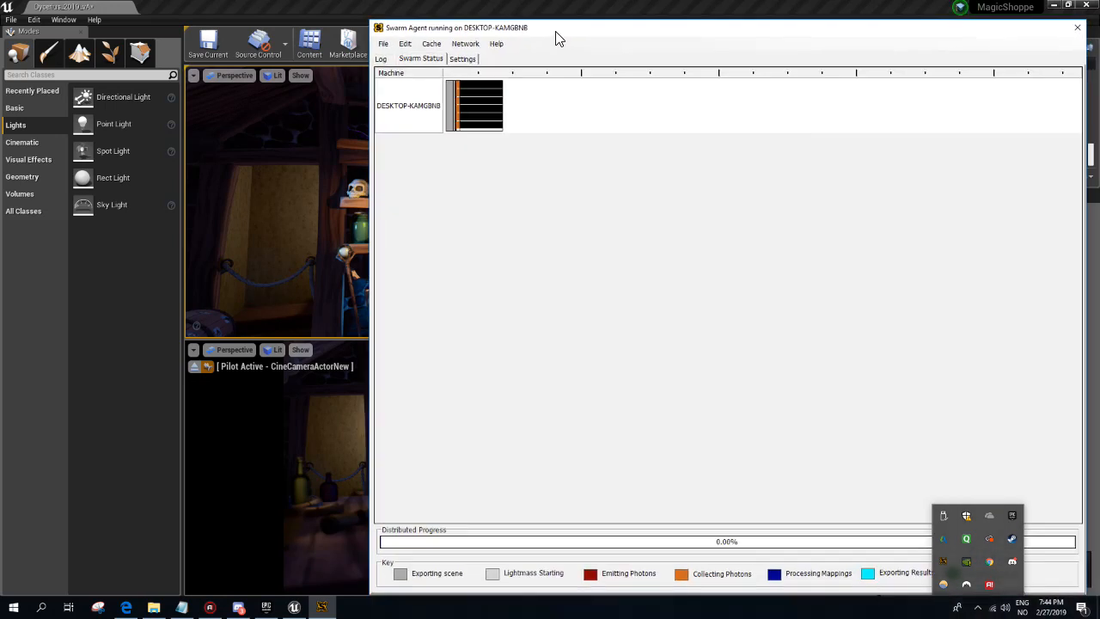
pyautogui.moveTo(557, 38); pyautogui.dragTo(426, 20)
# - Check the lighting build's log and progress in Swarm Agent, closing it and the lighting results when the build is complete
pyautogui.click(247, 42)
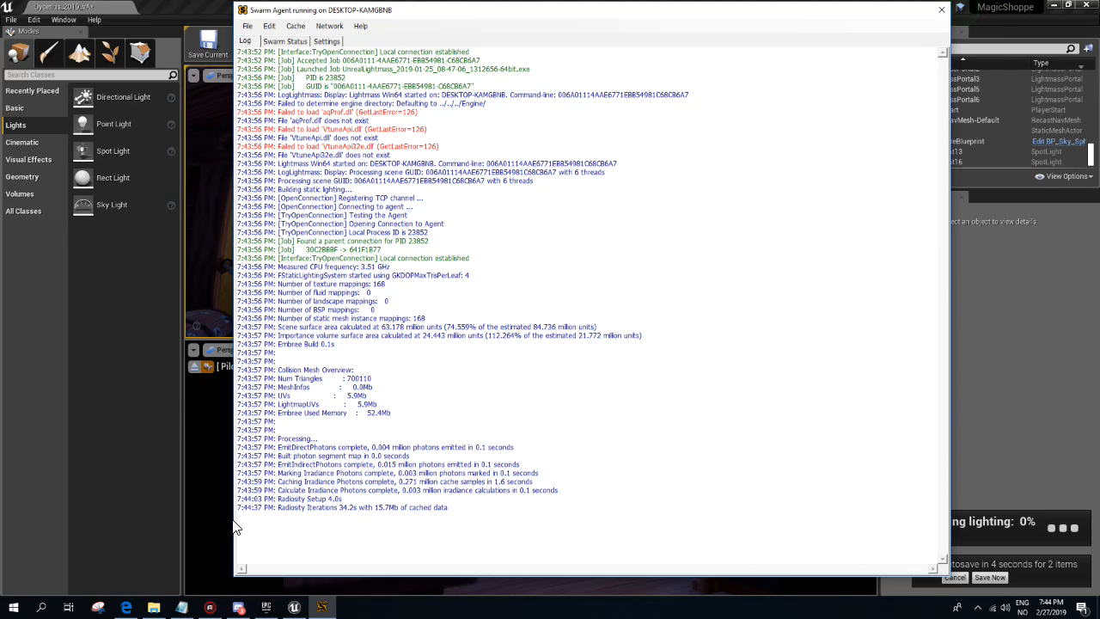
pyautogui.click(290, 42)
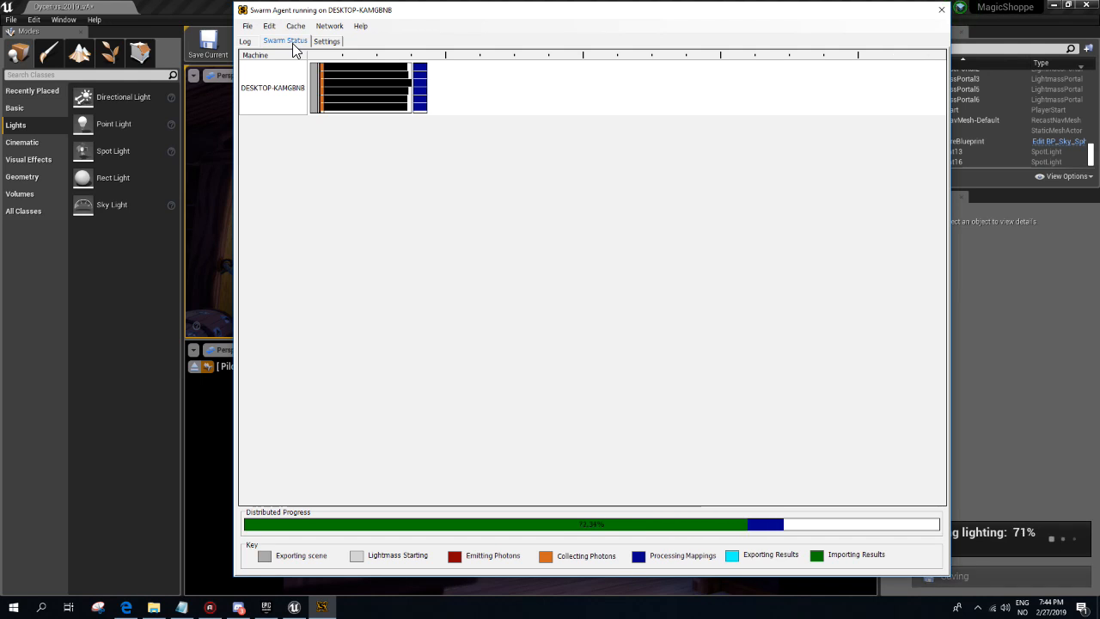
pyautogui.click(248, 43)
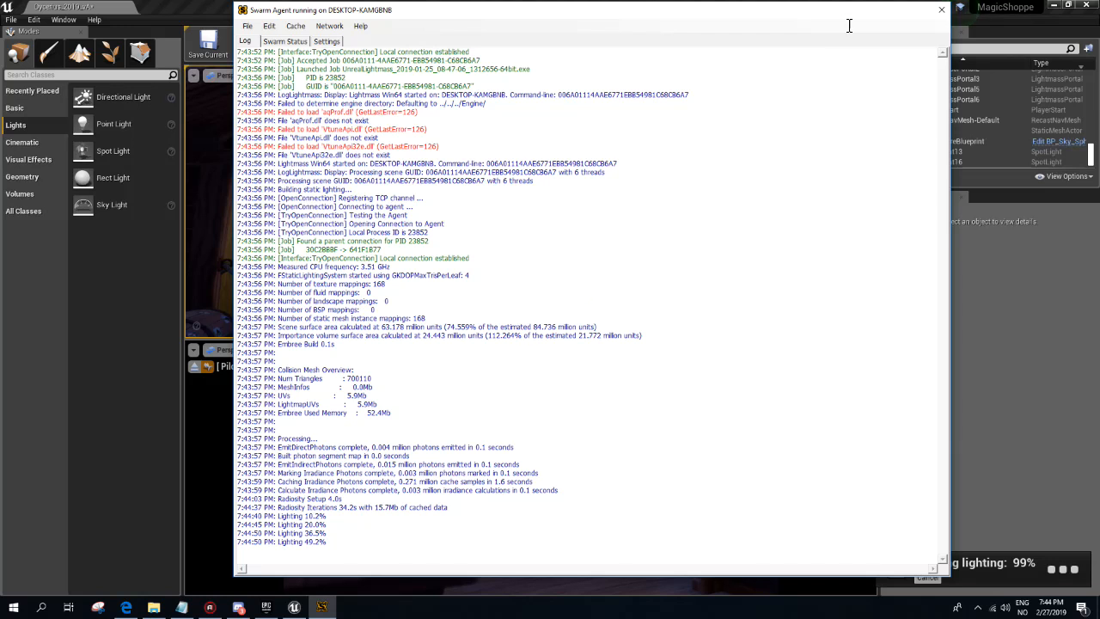
pyautogui.click(940, 13)
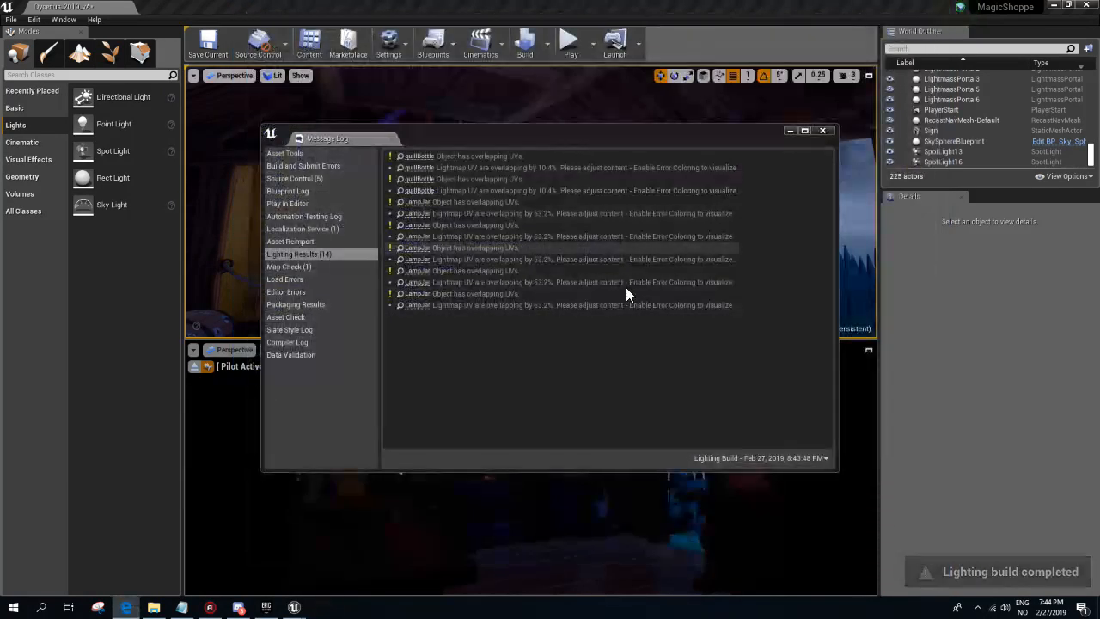
pyautogui.click(822, 131)
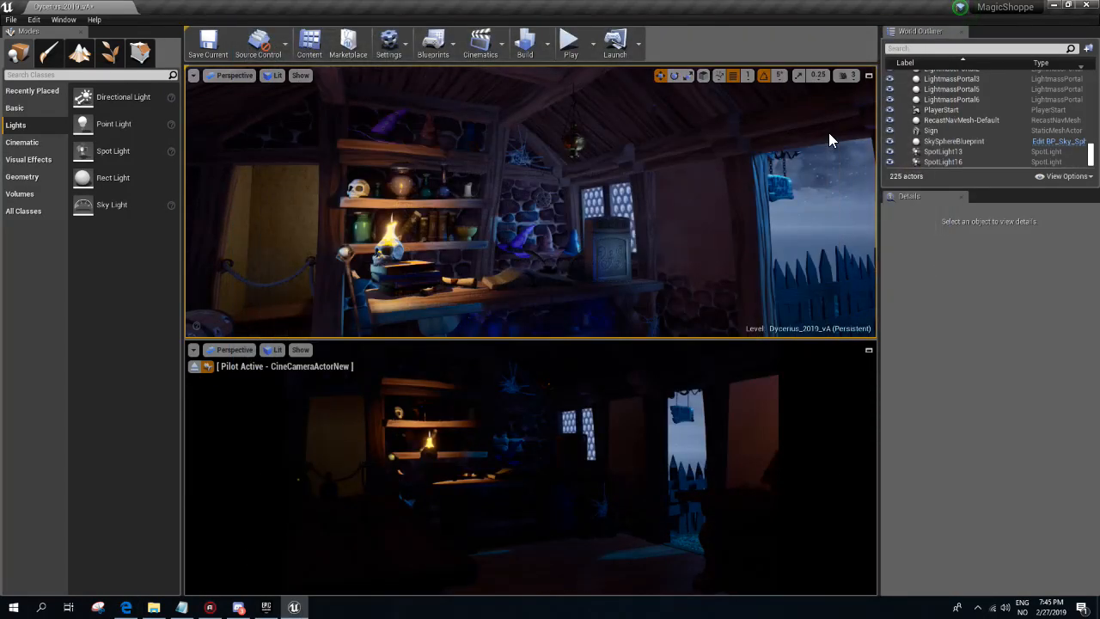
# - Show the viewport icons again and select the PostProcessVolume by searching the outliner for "post"
pyautogui.moveTo(552, 165)
pyautogui.mouseDown(button='right')
pyautogui.moveTo(619, 177)
pyautogui.moveTo(555, 176)
pyautogui.mouseUp(button='right')
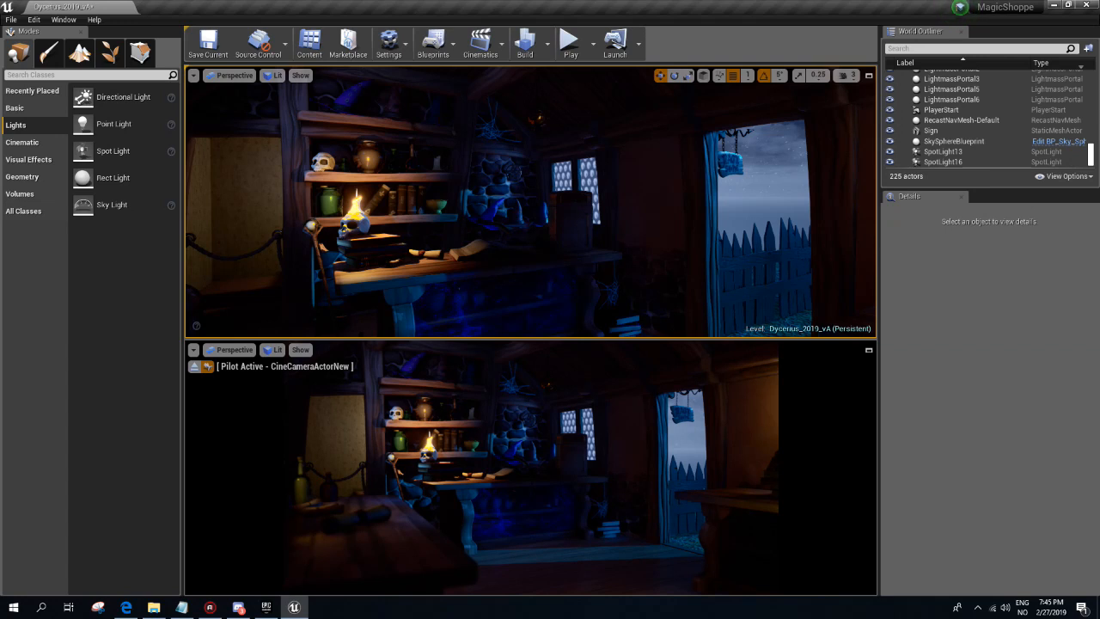
pyautogui.press('s')
pyautogui.moveTo(530, 202)
pyautogui.mouseDown(button='right')
pyautogui.moveTo(464, 202)
pyautogui.moveTo(529, 188)
pyautogui.mouseUp(button='right')
pyautogui.press('g')
pyautogui.press('w')
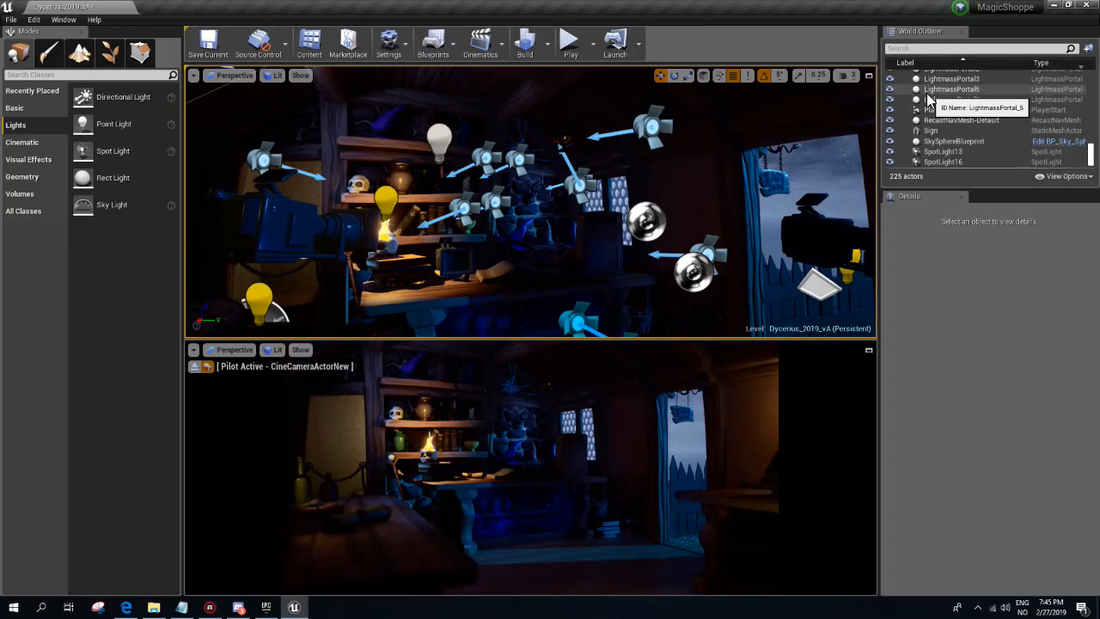
pyautogui.moveTo(687, 155); pyautogui.dragTo(648, 249)
pyautogui.click(914, 48)
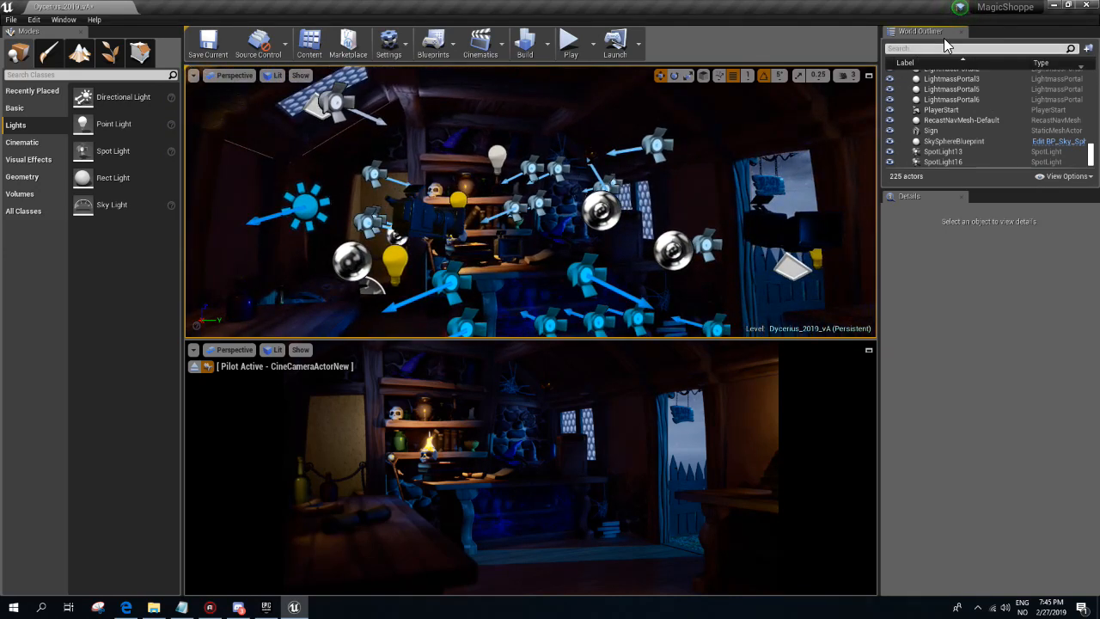
pyautogui.write('post')
pyautogui.click(976, 126)
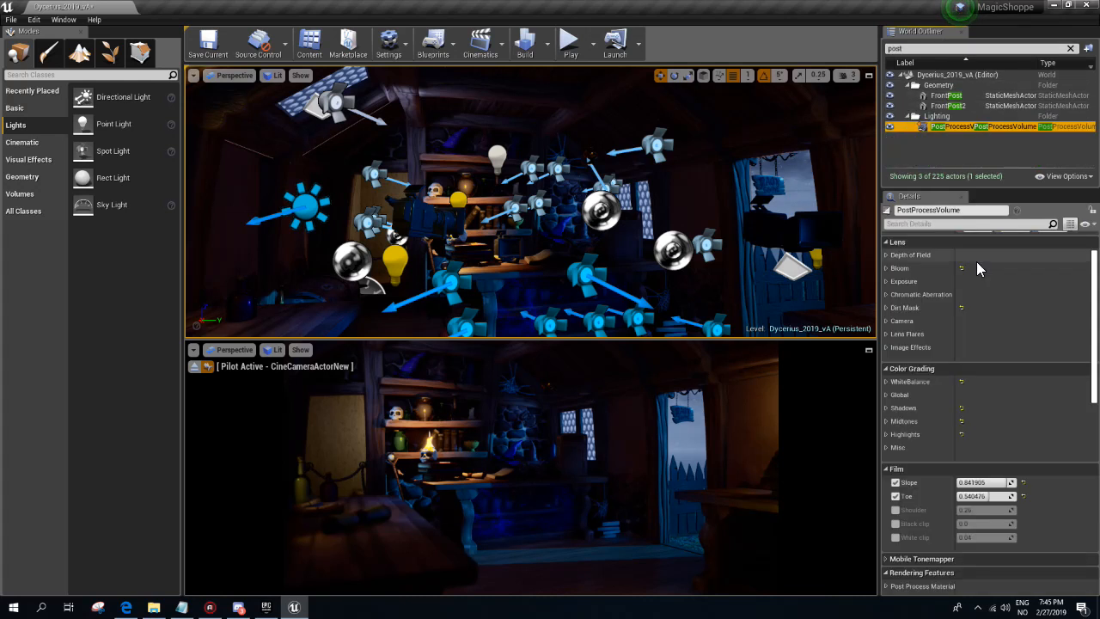
# - Compare global illumination indirect lighting intensities of 3 and 2.5 on the PostProcessVolume, leaving the value at 3
pyautogui.click(885, 395)
pyautogui.scroll(-6, 885, 391)
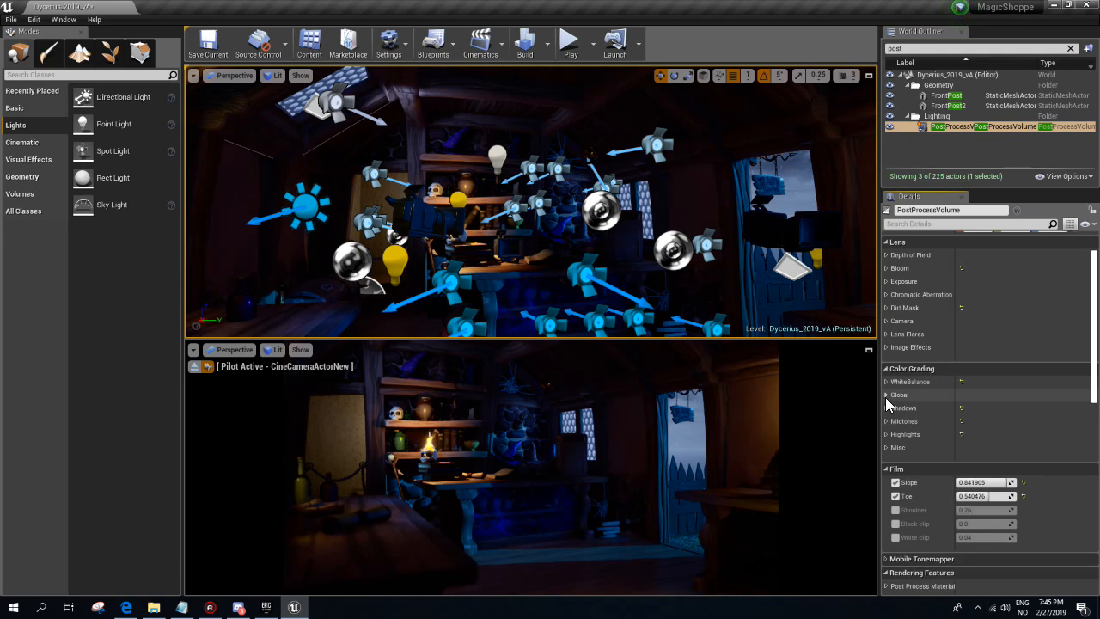
pyautogui.click(984, 469)
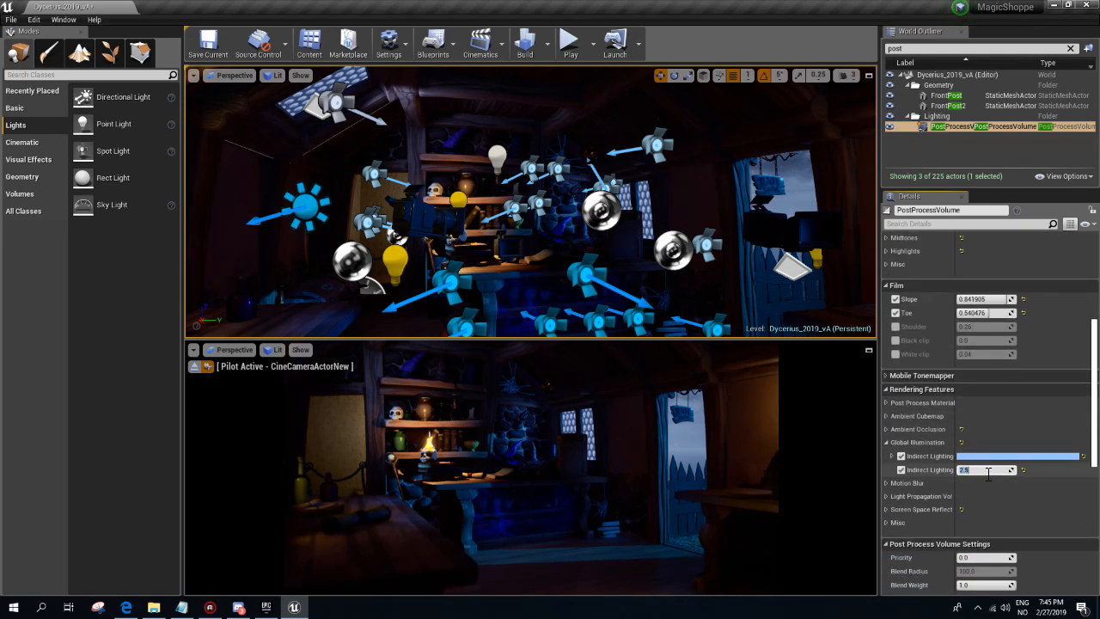
pyautogui.write('3')
pyautogui.press('Return')
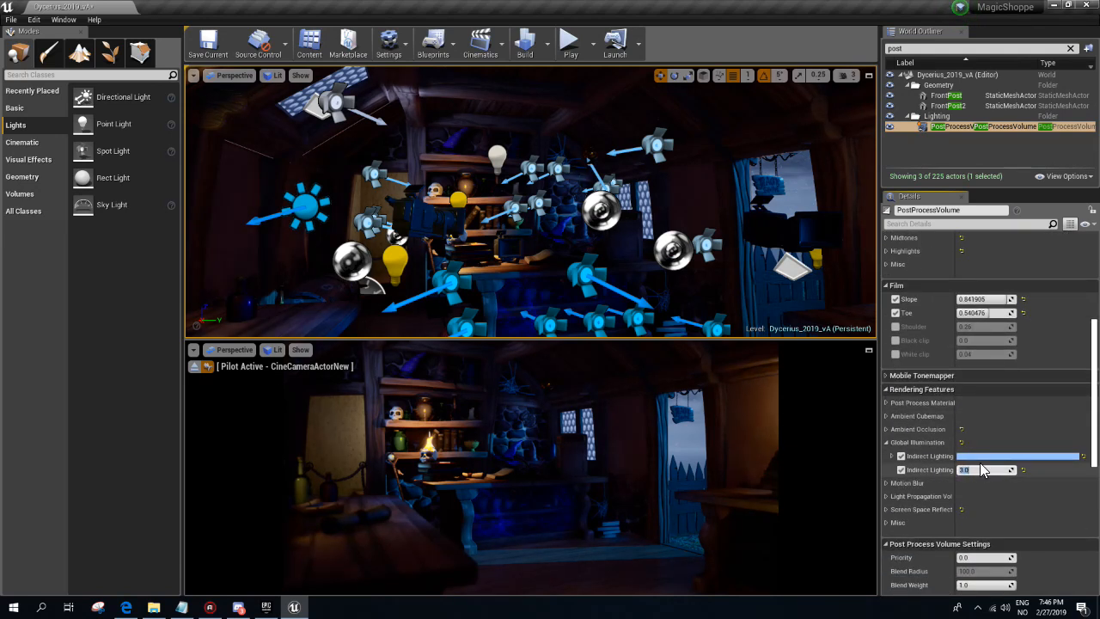
pyautogui.write('2.5')
pyautogui.press('Return')
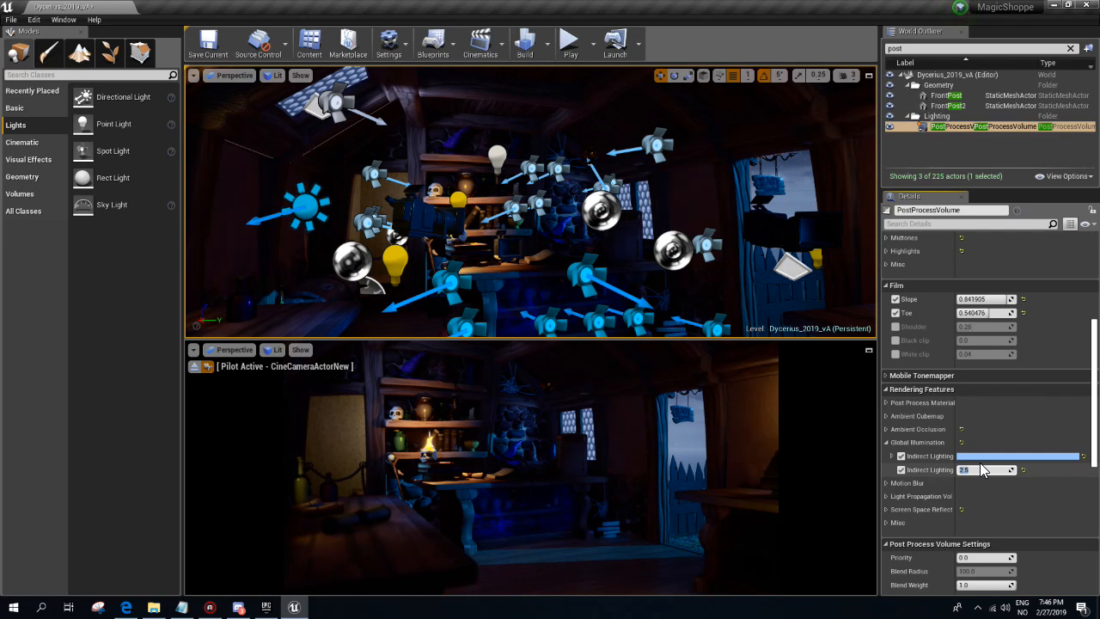
pyautogui.write('3')
pyautogui.press('Return')
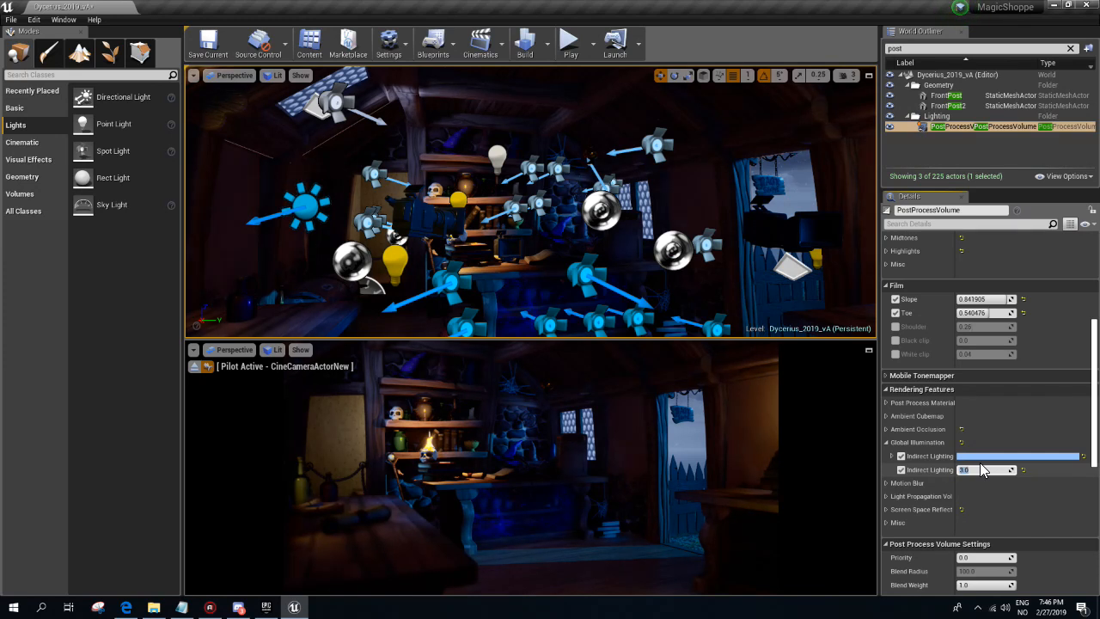
# - Enable the PostProcessVolume's exposure Min Brightness and Max Brightness overrides and set both to 0.5
pyautogui.moveTo(1093, 343); pyautogui.dragTo(1093, 265)
pyautogui.click(890, 325)
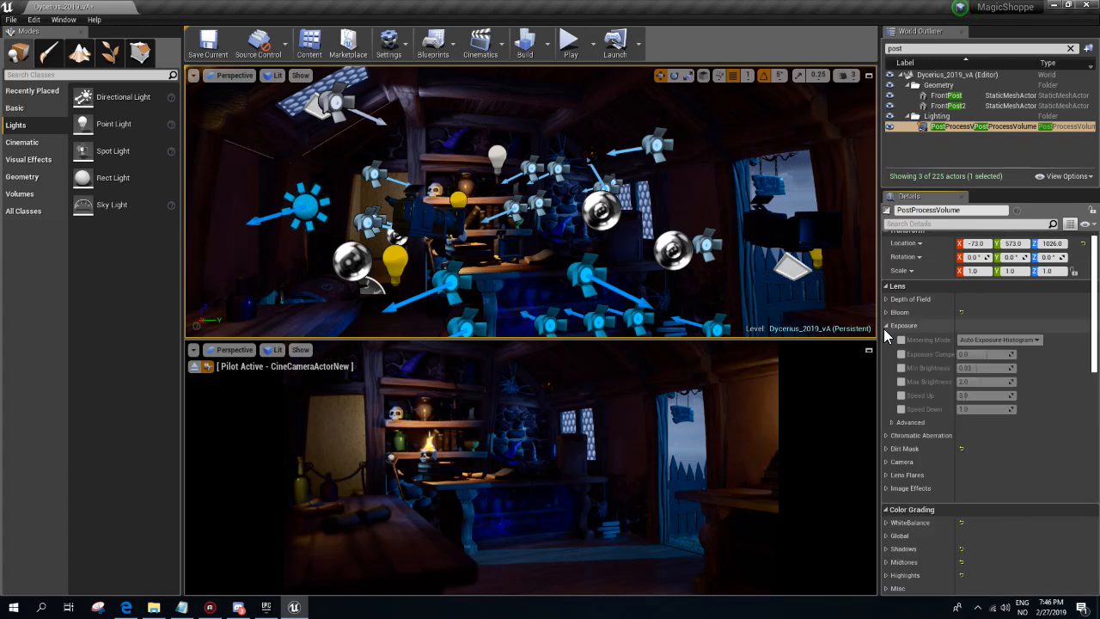
pyautogui.click(900, 367)
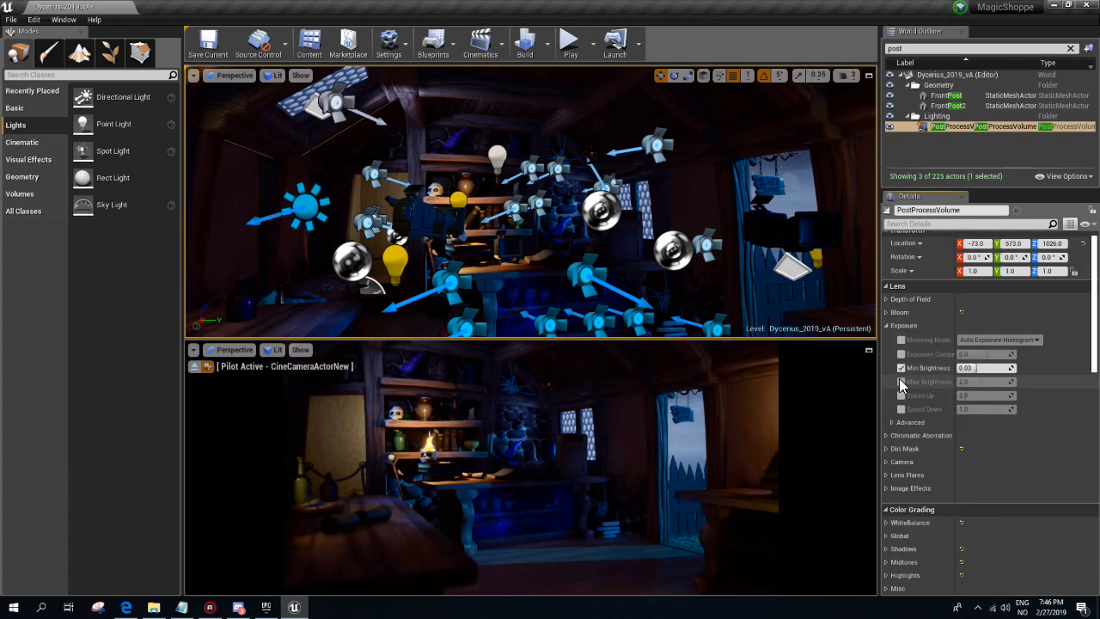
pyautogui.click(973, 369)
pyautogui.write('-5')
pyautogui.press('Return')
pyautogui.click(973, 370)
pyautogui.write('0')
pyautogui.press('BackSpace')
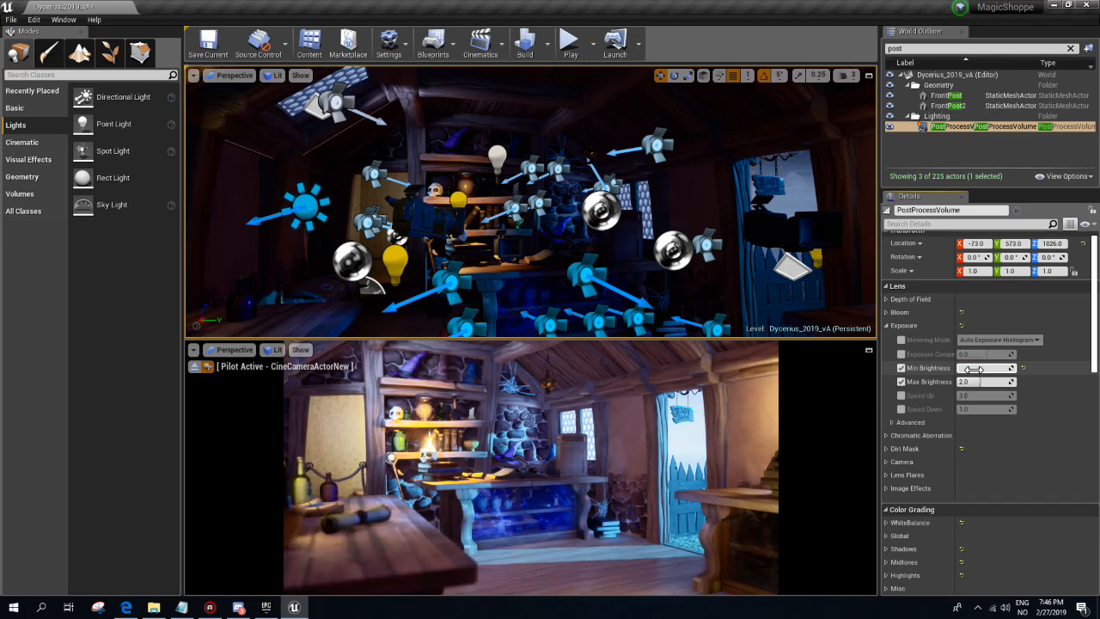
pyautogui.press('Return')
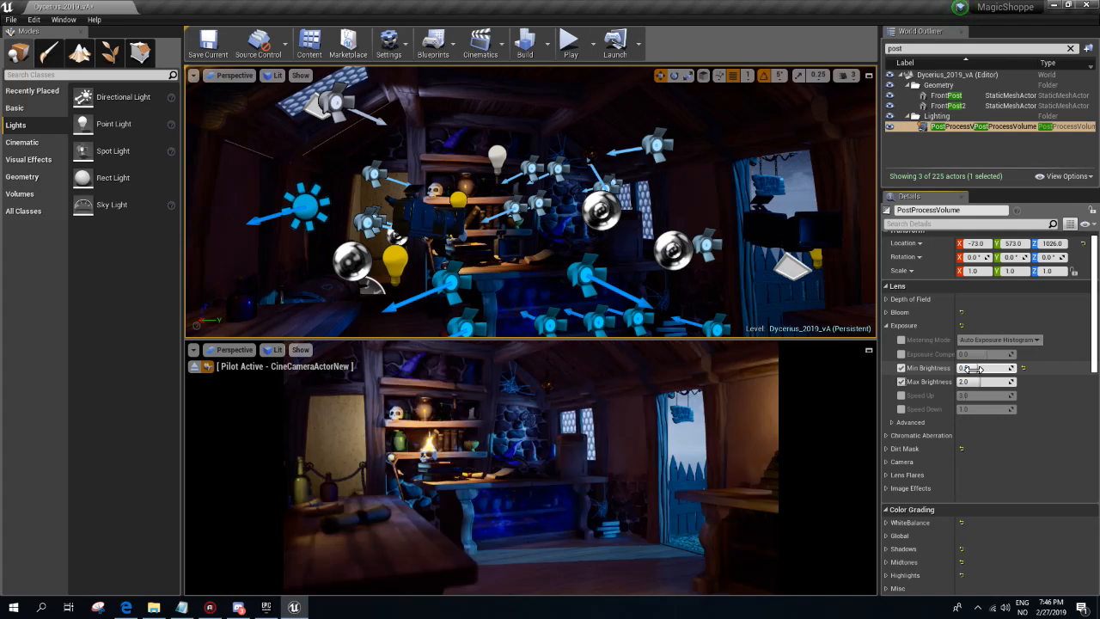
pyautogui.click(992, 381)
pyautogui.write('0.5')
pyautogui.press('Return')
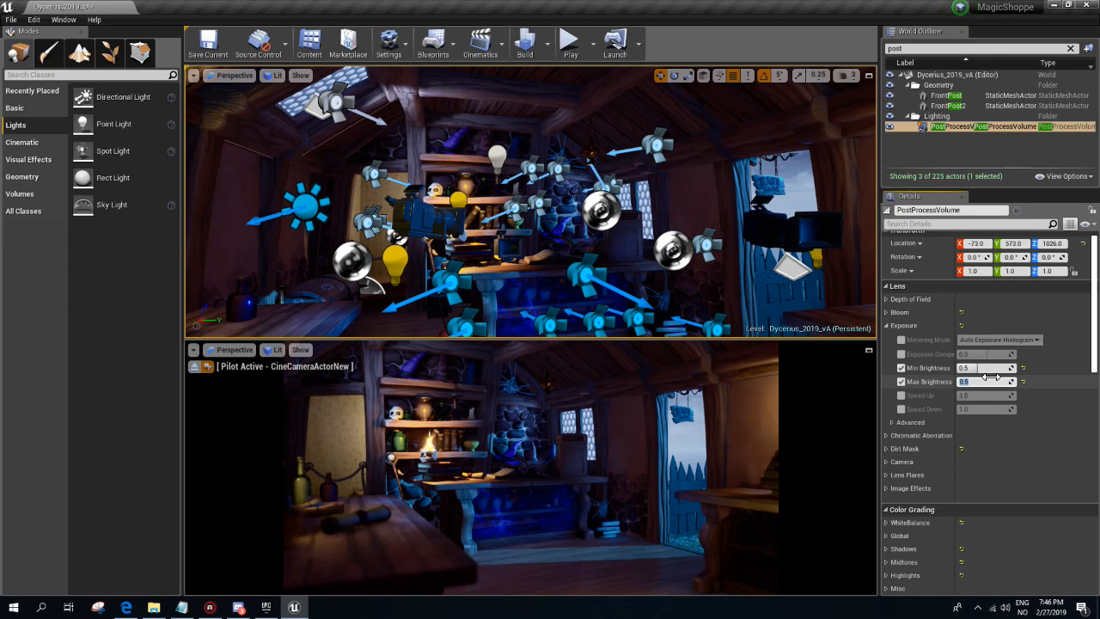
# - Hide the viewport icons and try an exposure Max Brightness and Min Brightness of 0.8 on the PostProcessVolume
pyautogui.press('s')
pyautogui.moveTo(588, 226); pyautogui.dragTo(588, 225, button='right')
pyautogui.press('g')
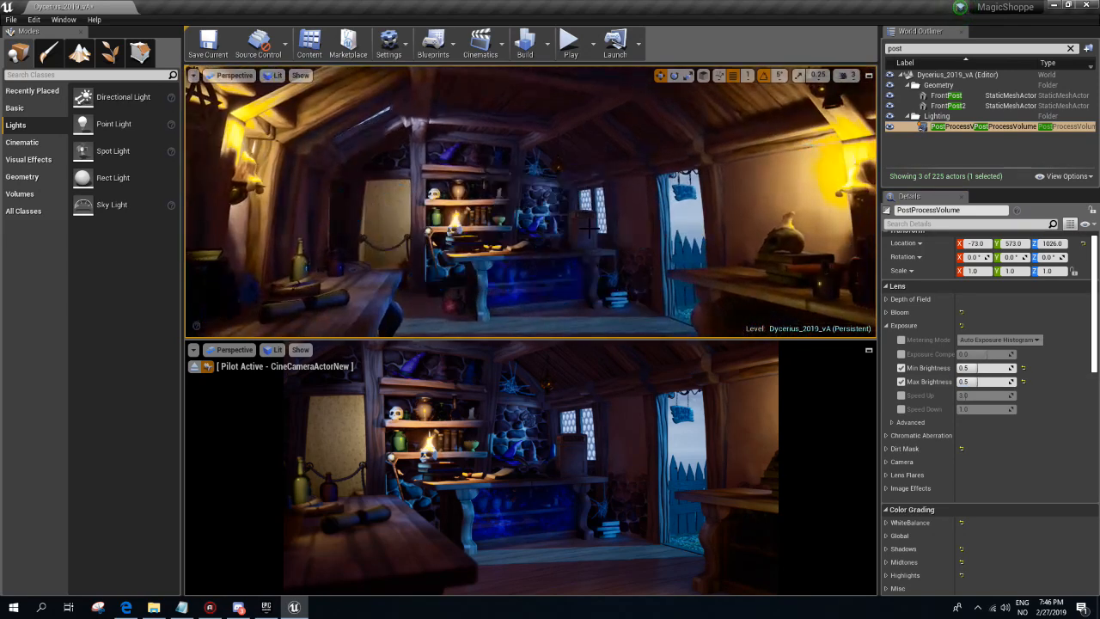
pyautogui.click(981, 378)
pyautogui.write('0.8')
pyautogui.press('Return')
pyautogui.click(972, 367)
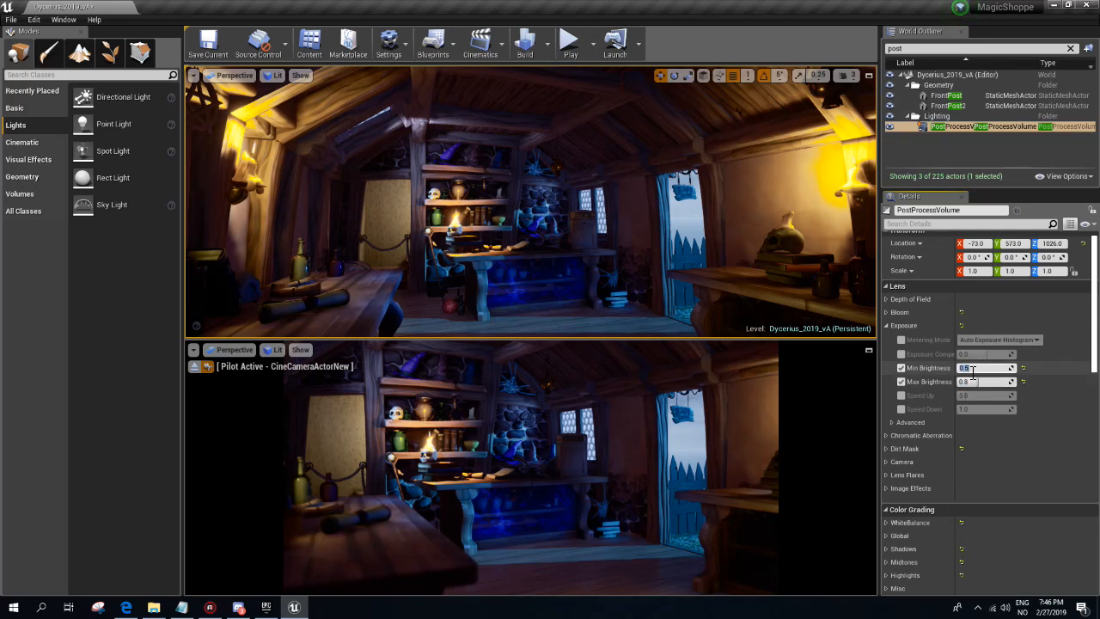
pyautogui.write('0.8')
pyautogui.press('Return')
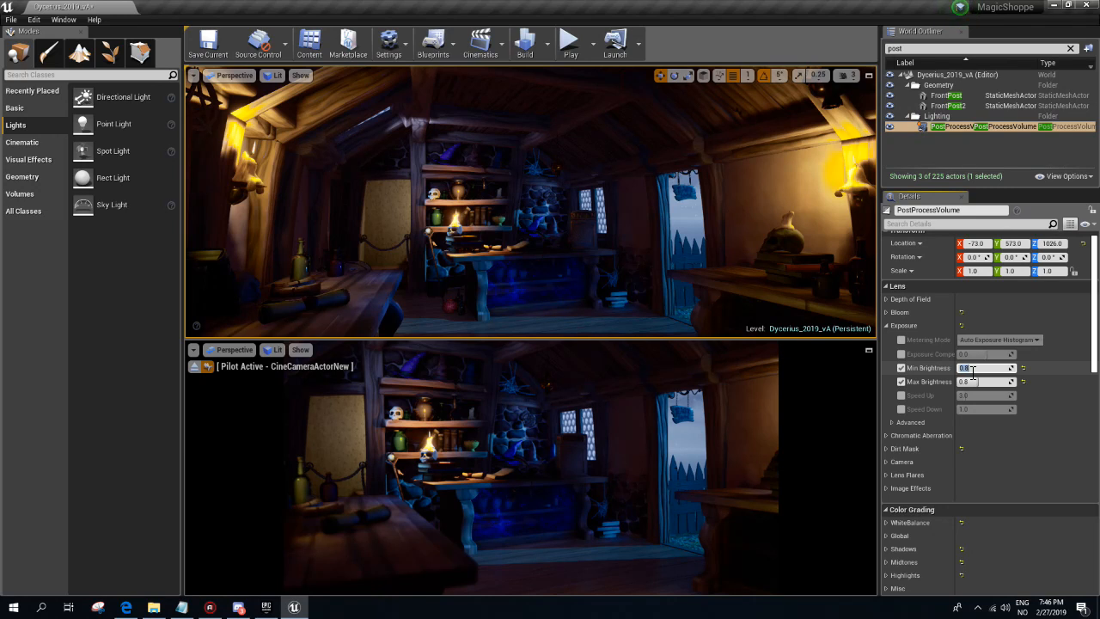
# - Try 0.7 for both exposure Min Brightness and Max Brightness, judging the shop from a closer view
pyautogui.write('0.9')
pyautogui.press('BackSpace')
pyautogui.press('BackSpace')
pyautogui.click(988, 380)
pyautogui.write('0.7')
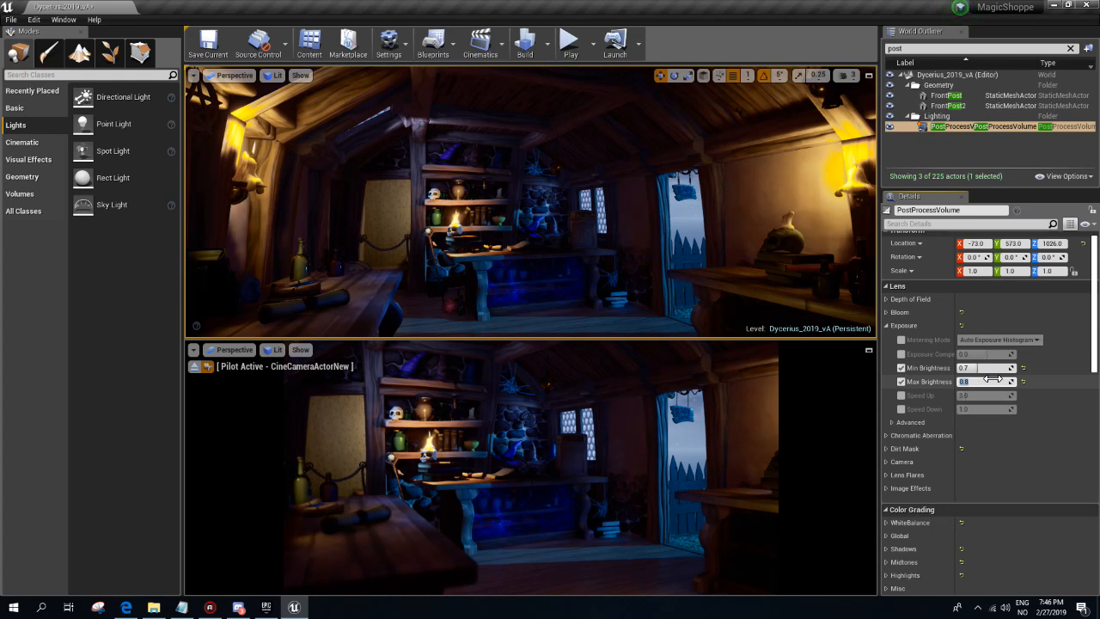
pyautogui.press('s')
pyautogui.moveTo(540, 216); pyautogui.dragTo(553, 207, button='right')
pyautogui.press('w')
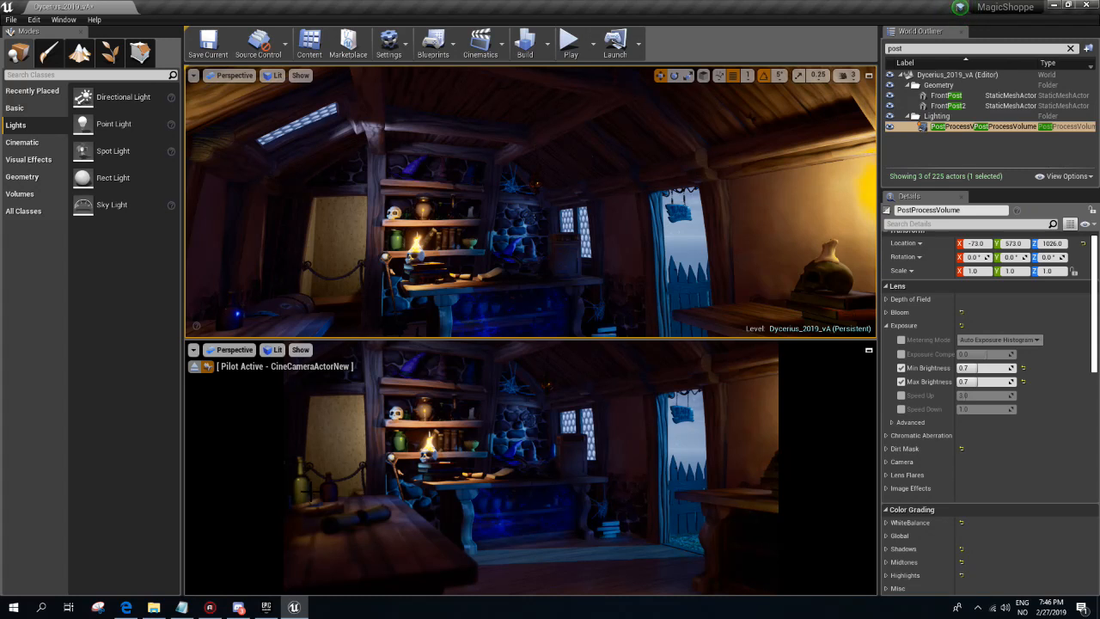
# - Switch to Photos and compare the reference image HighresScreenshot00128.png with the current scene lighting
pyautogui.click(159, 608)
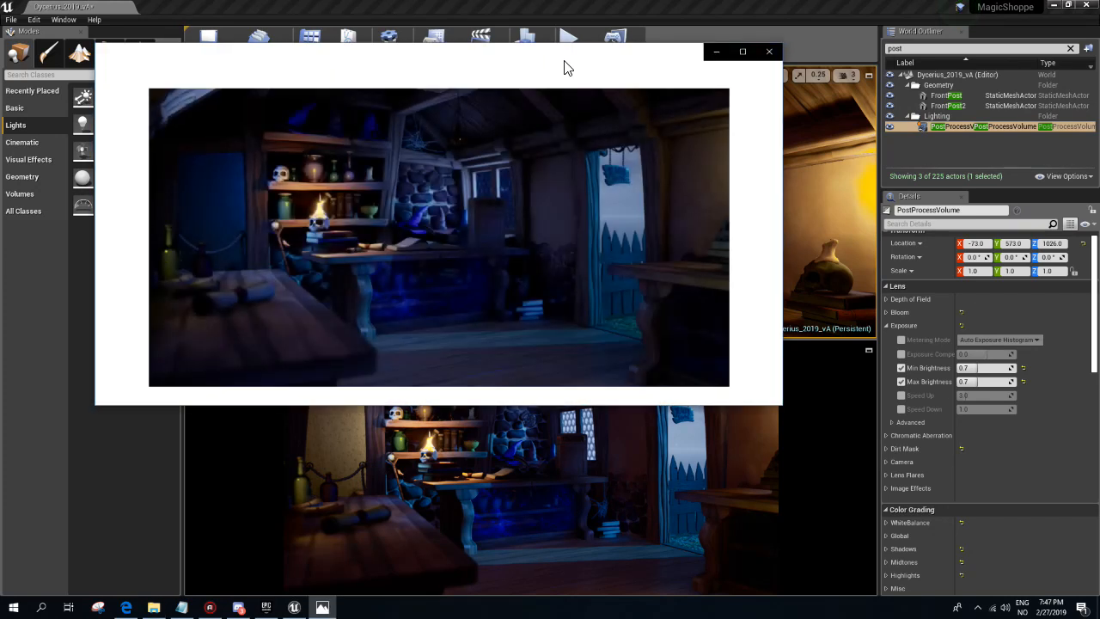
pyautogui.moveTo(450, 53); pyautogui.dragTo(994, 30)
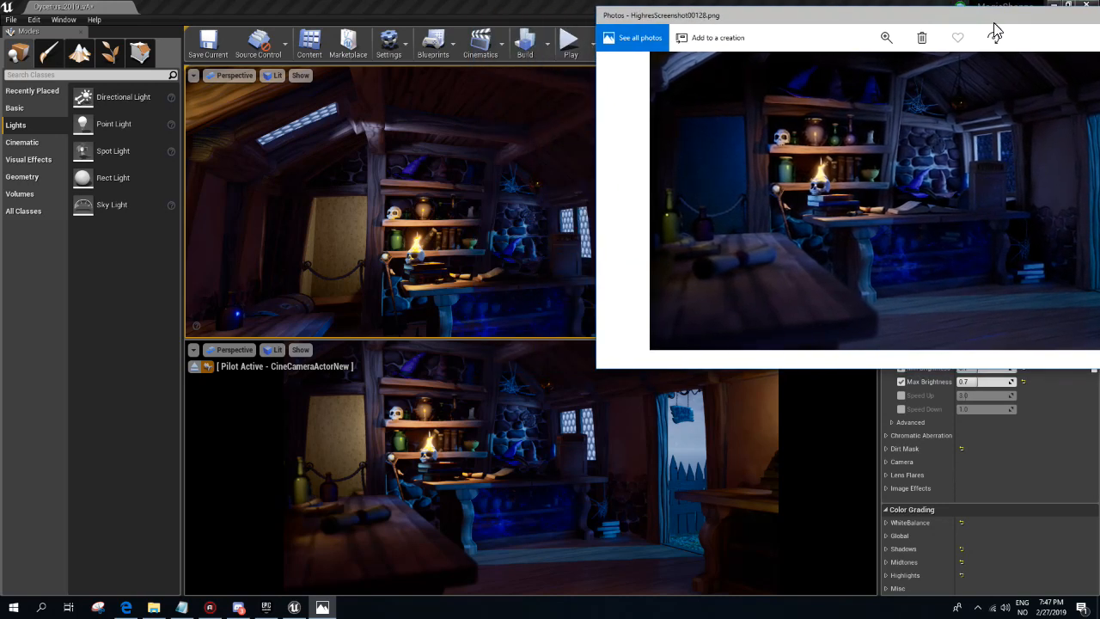
pyautogui.moveTo(994, 30); pyautogui.dragTo(1055, 36)
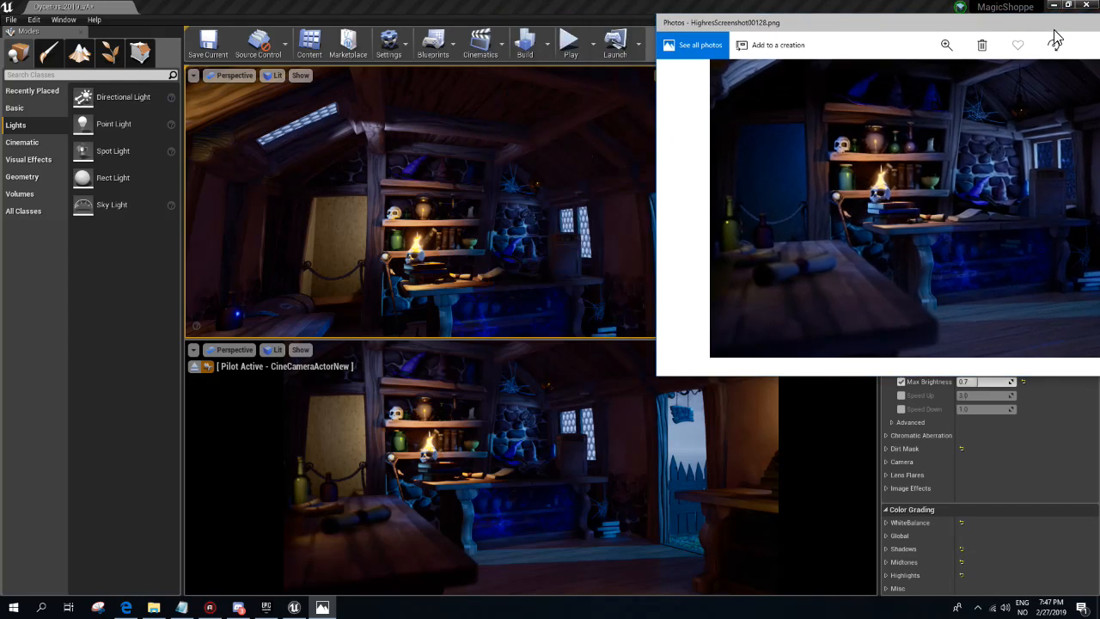
pyautogui.moveTo(1055, 37); pyautogui.dragTo(620, 42)
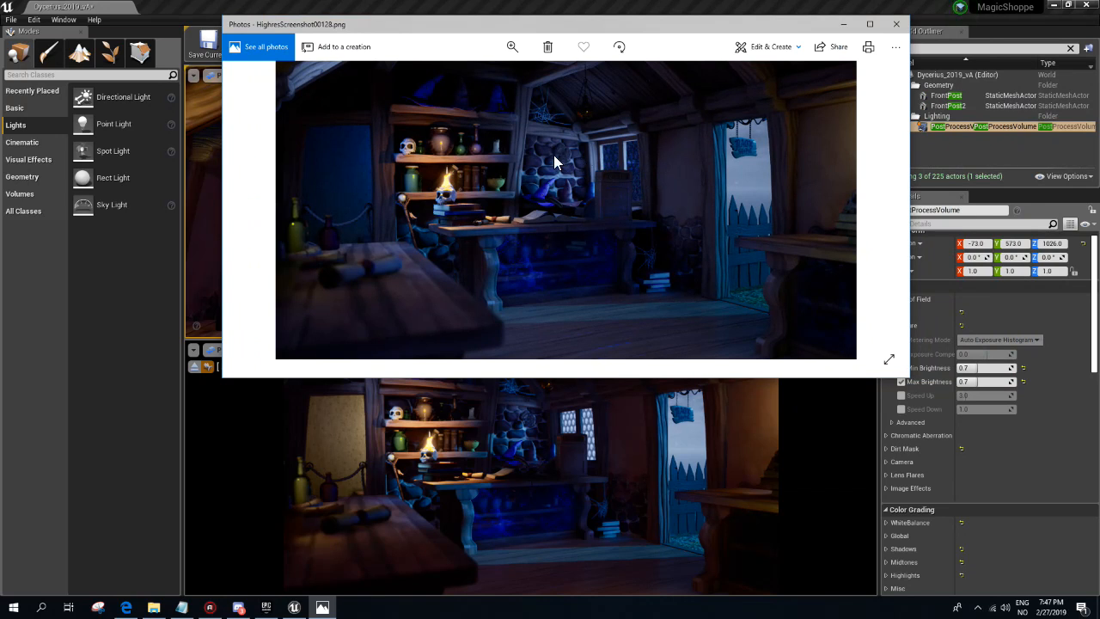
pyautogui.moveTo(517, 28); pyautogui.dragTo(881, 14)
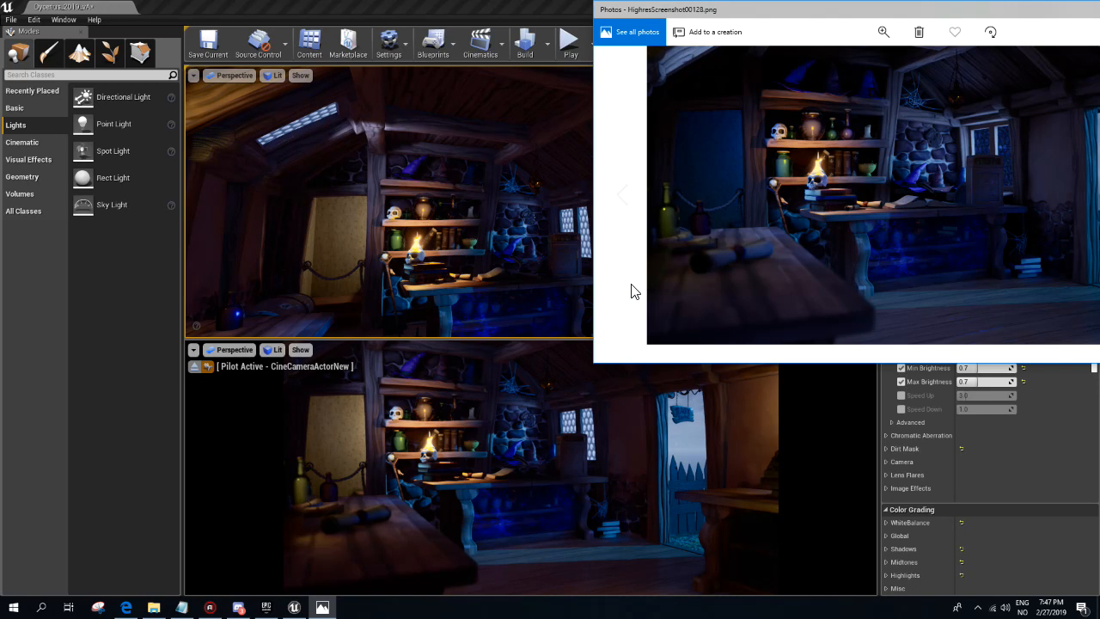
# - Show the viewport icons, select the spotlight at the roof window, and make its light colour a more saturated blue (115, 157, 225)
pyautogui.moveTo(393, 199); pyautogui.dragTo(375, 176, button='right')
pyautogui.press('g')
pyautogui.click(331, 169)
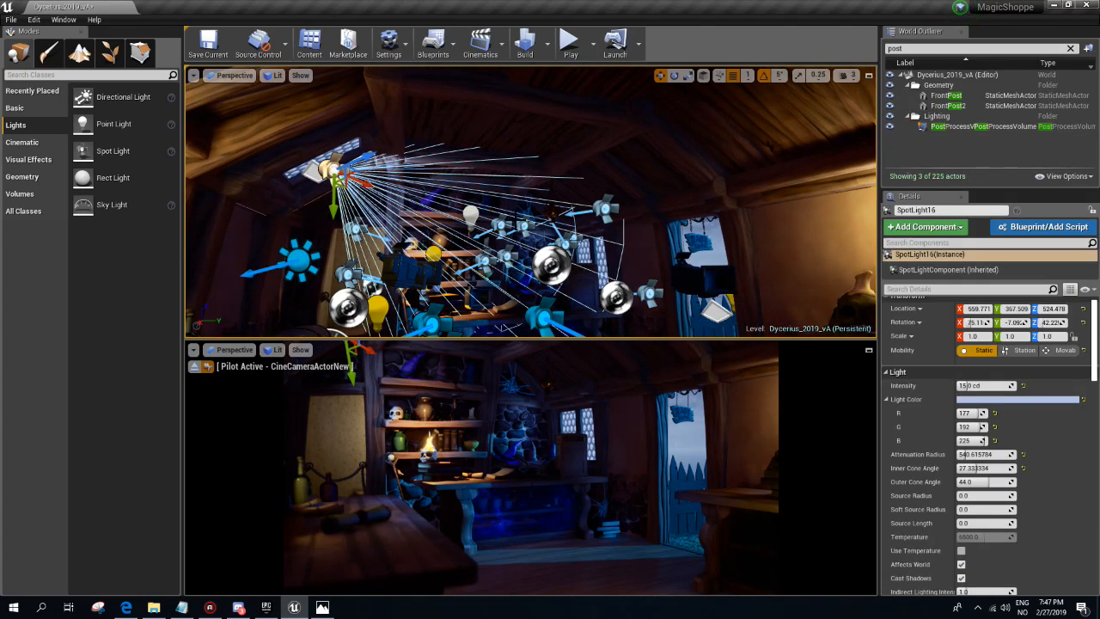
pyautogui.click(970, 385)
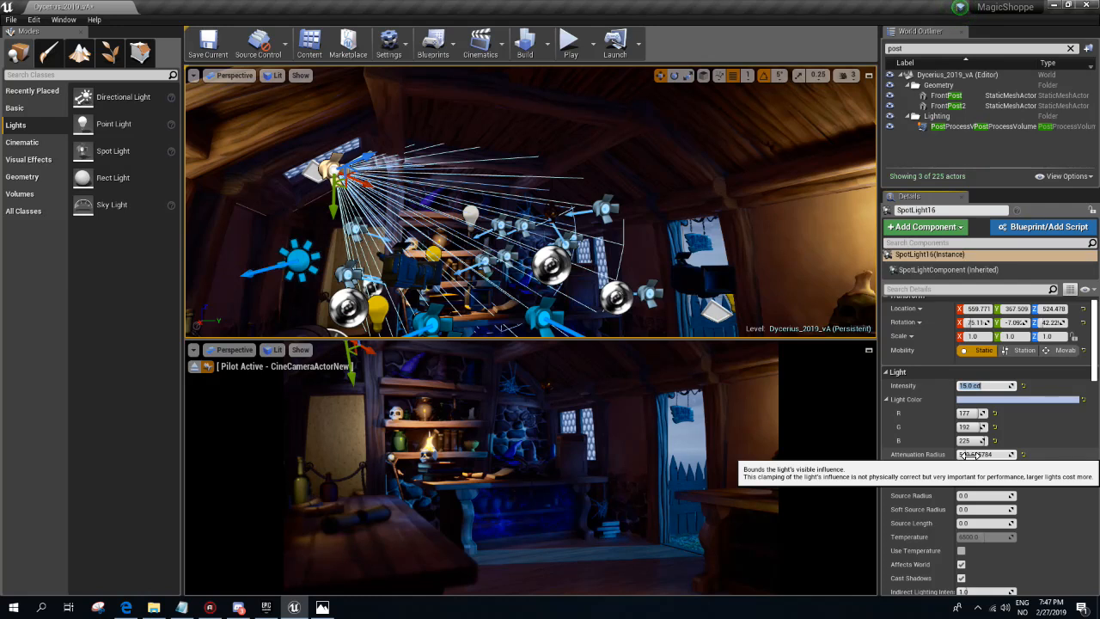
pyautogui.click(983, 386)
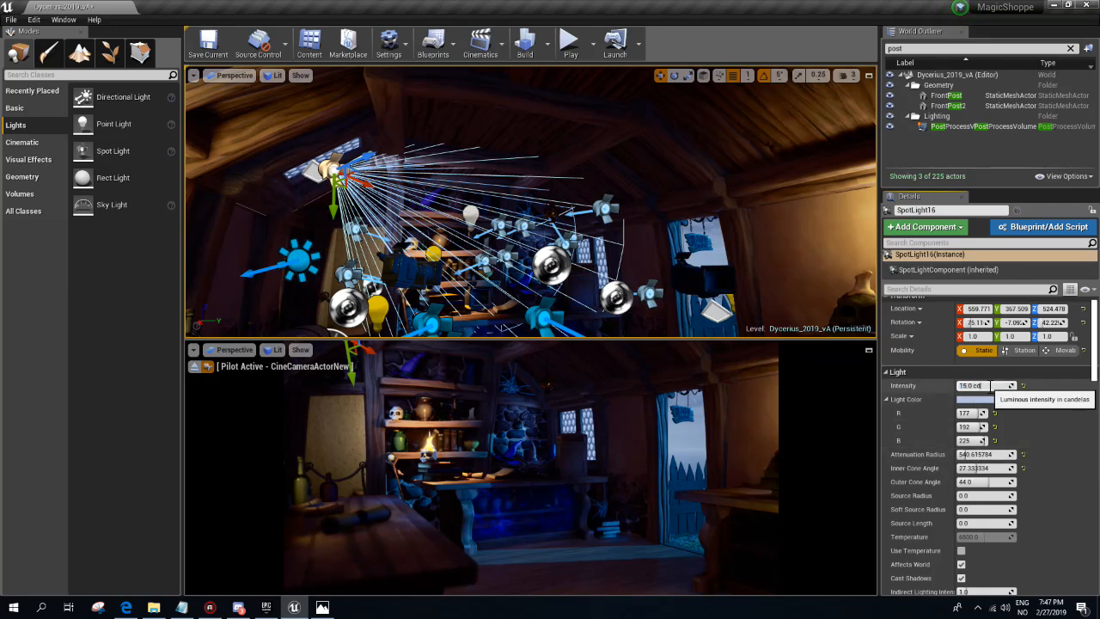
pyautogui.click(986, 400)
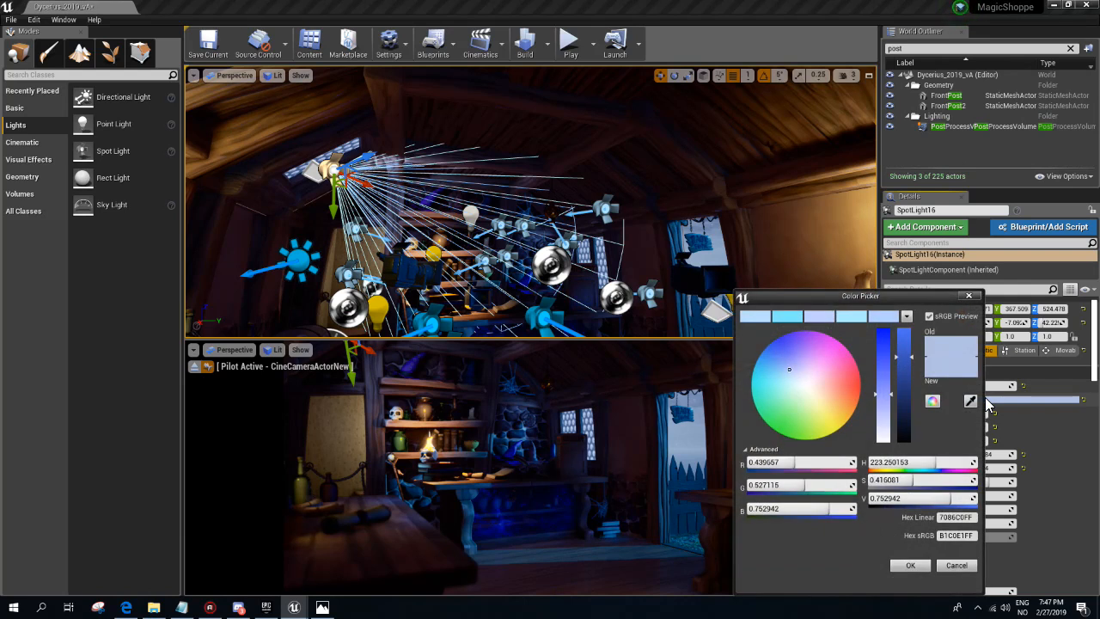
pyautogui.click(884, 355)
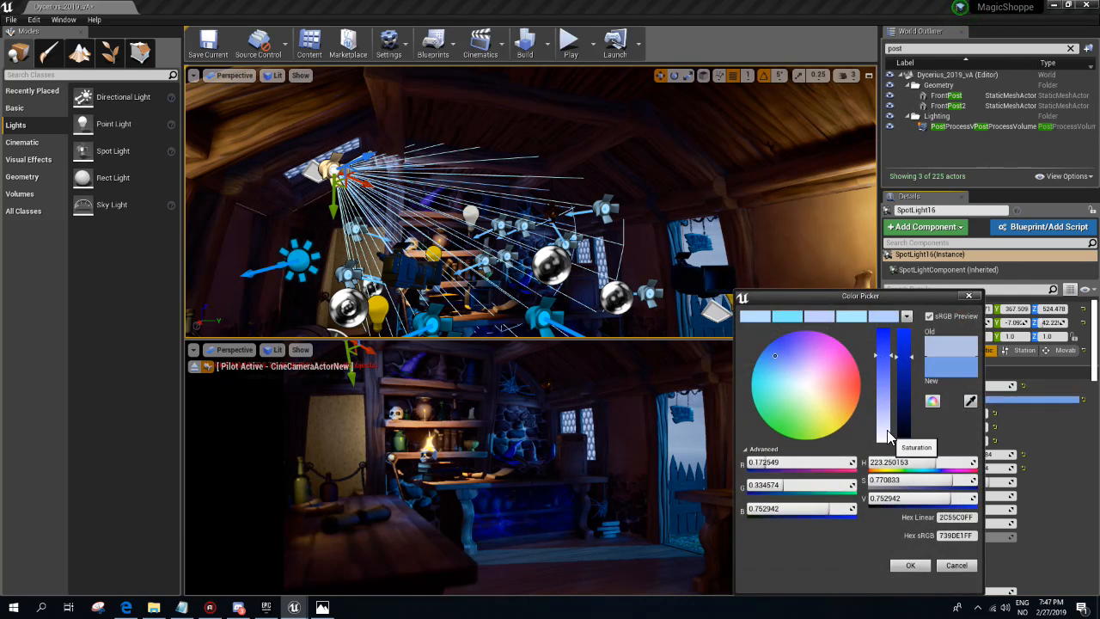
pyautogui.click(909, 565)
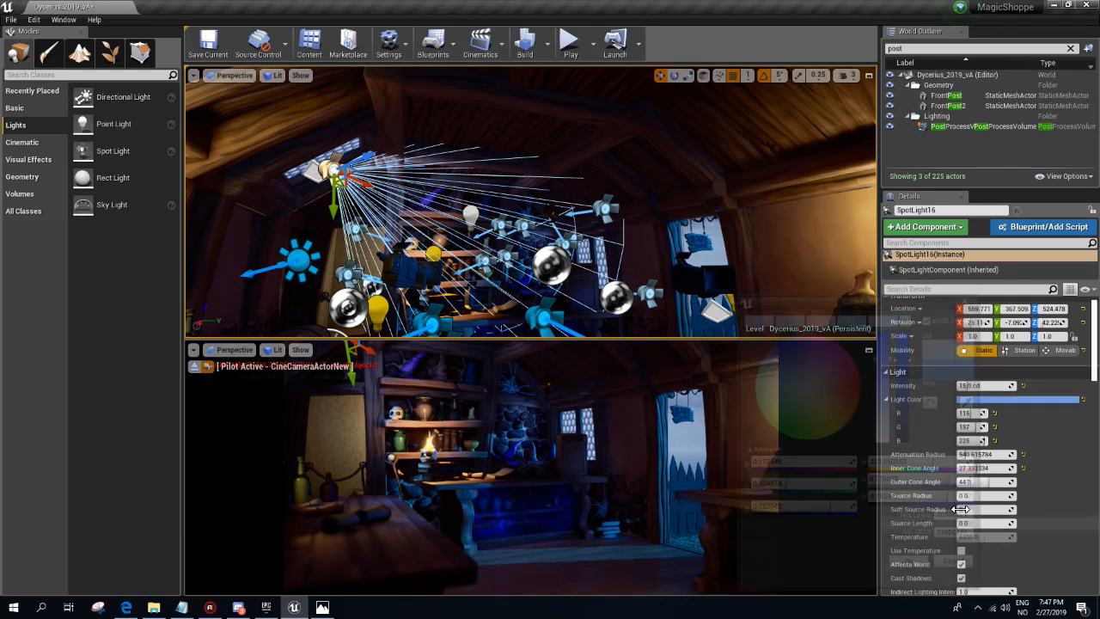
# - Try an intensity of 10 cd on the roof window spotlight, settling on 5 cd
pyautogui.click(981, 385)
pyautogui.write('10')
pyautogui.press('Return')
pyautogui.write('56')
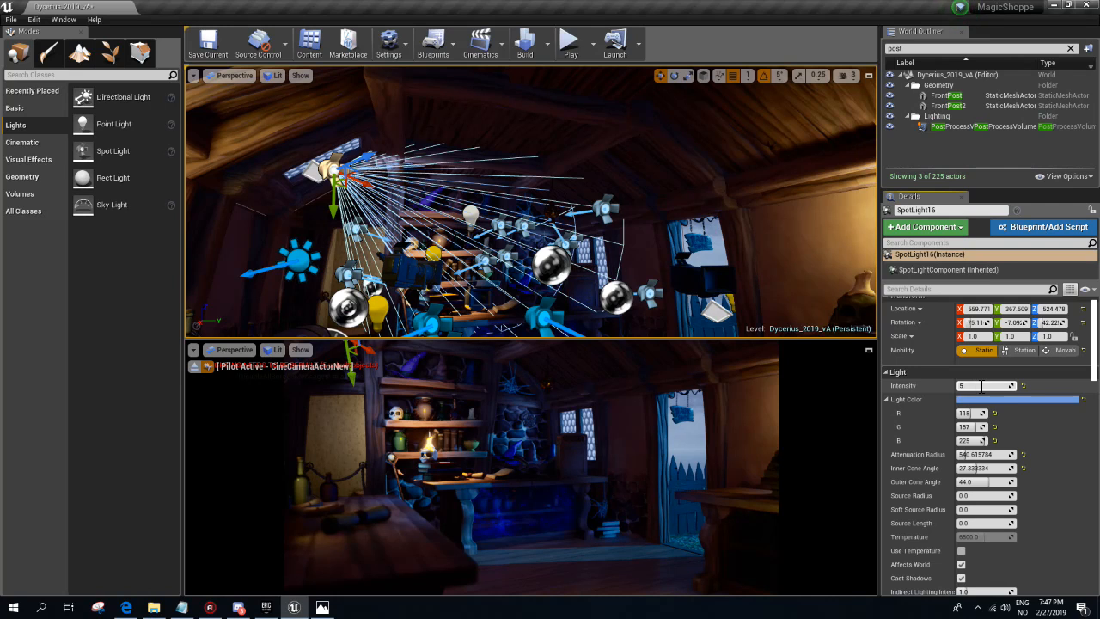
pyautogui.press('Return')
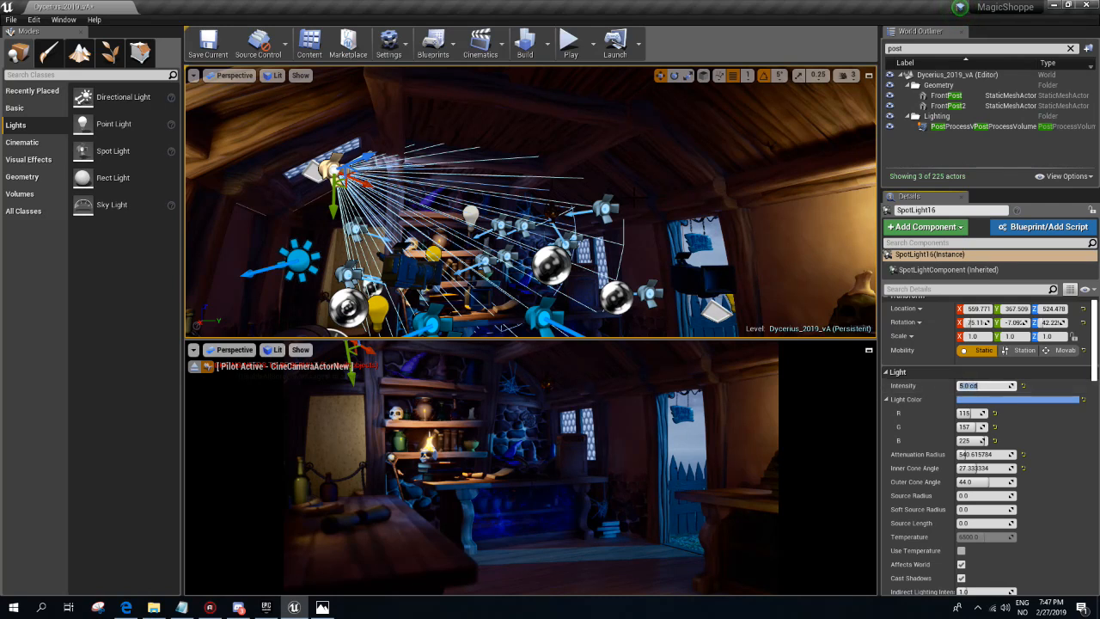
# - Inspect the rect light in front of the shelves, and hide the viewport icons to view the shop
pyautogui.click(474, 217)
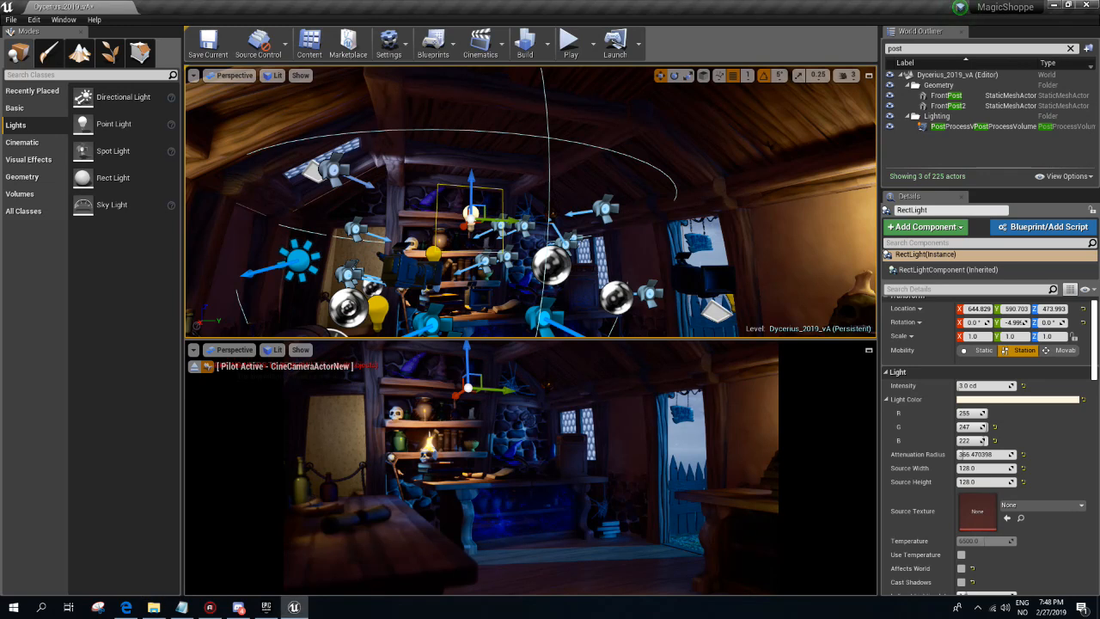
pyautogui.moveTo(495, 204); pyautogui.dragTo(495, 254, button='right')
pyautogui.press('g')
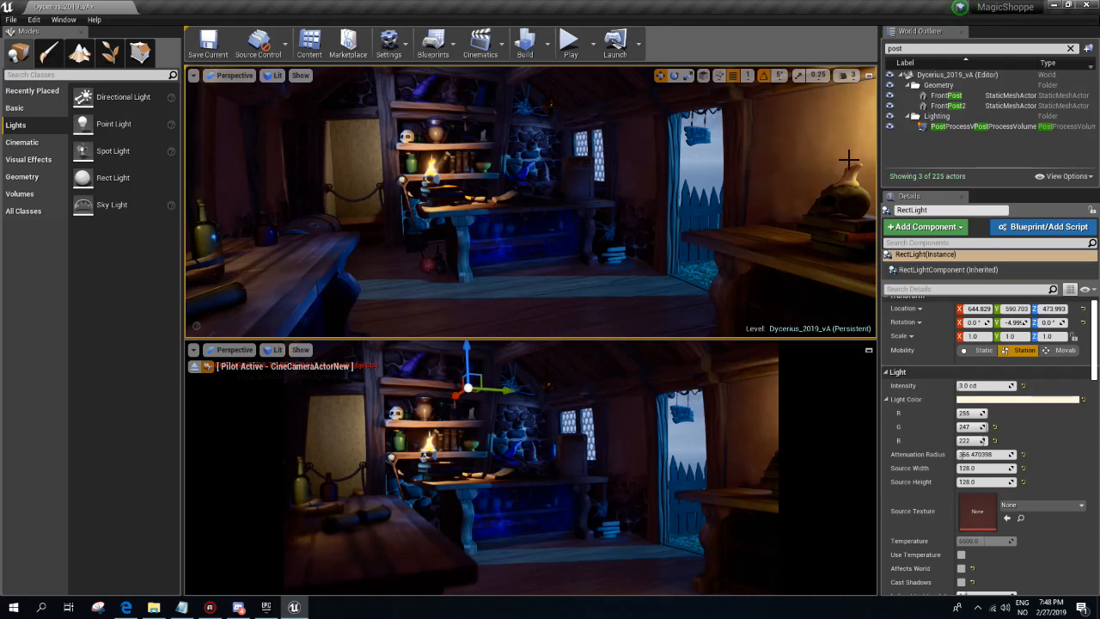
# - Select the PostProcessVolume and set its exposure Min Brightness and Max Brightness to 0.6
pyautogui.click(967, 126)
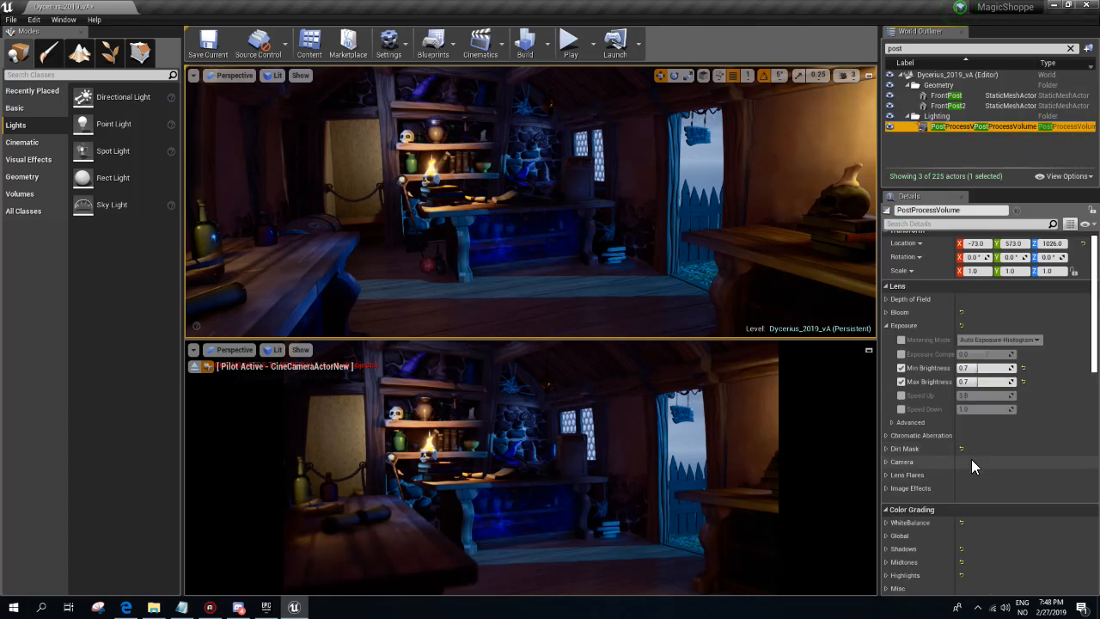
pyautogui.click(979, 367)
pyautogui.write('0')
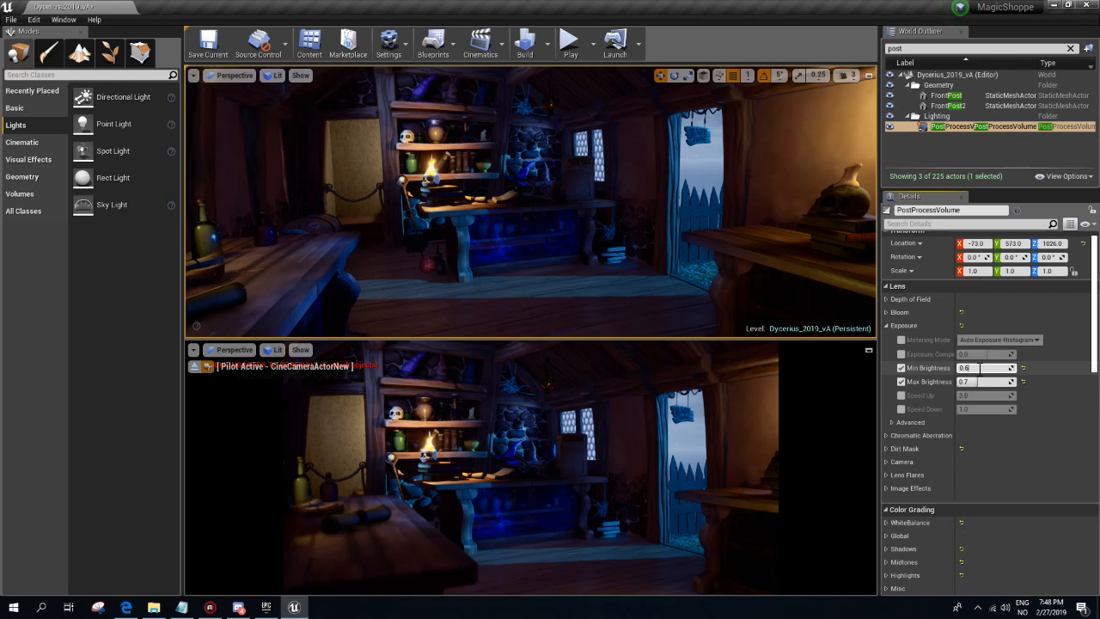
pyautogui.press('Tab')
pyautogui.write('0.6')
pyautogui.press('Return')
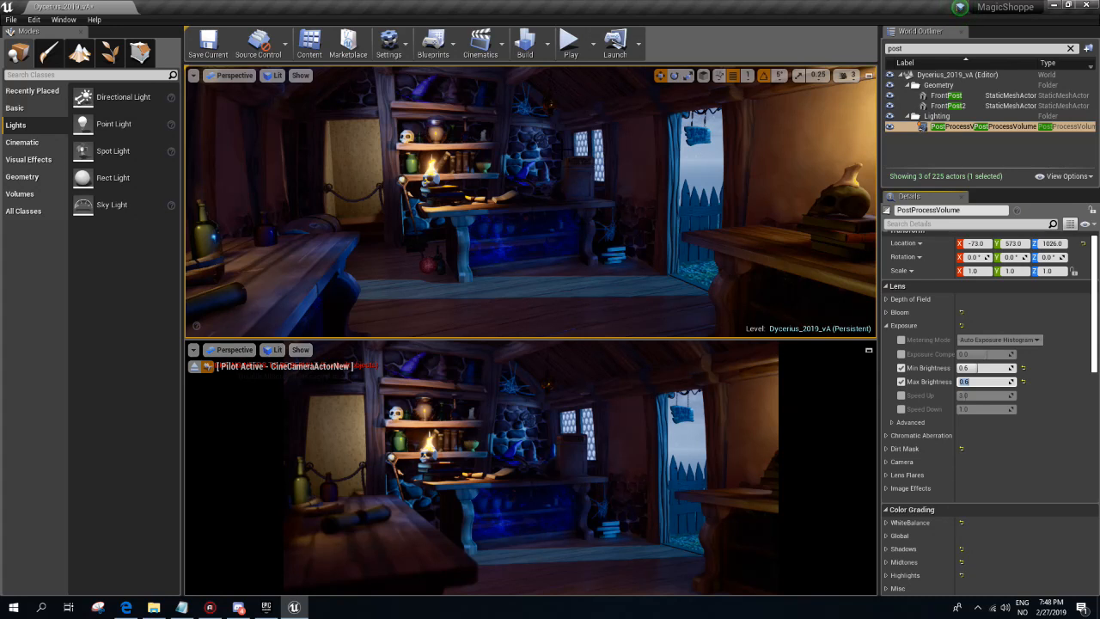
# - Build the level's lighting and close the map check messages
pyautogui.click(524, 40)
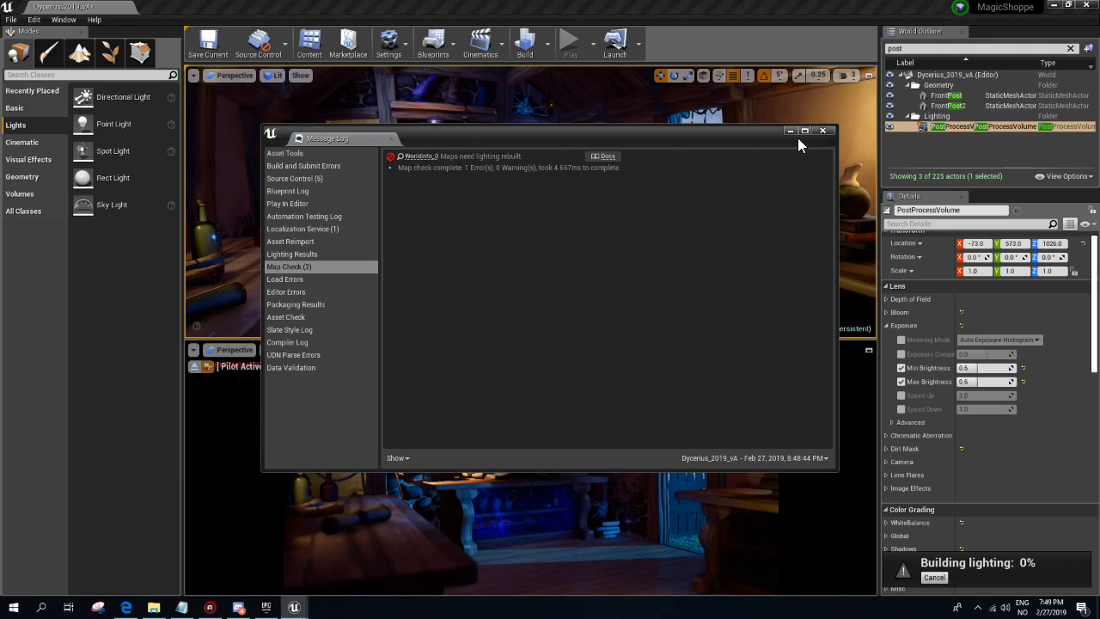
pyautogui.click(822, 131)
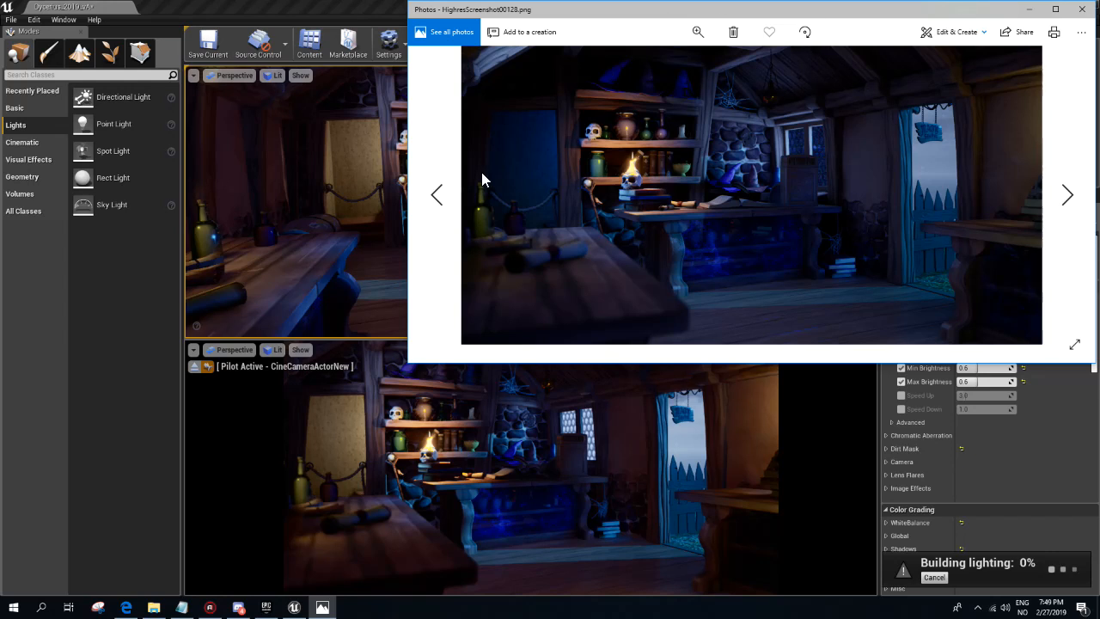
# - Compare HighresScreenshot00128.png with the camera view during the lighting build, and close the image
pyautogui.moveTo(584, 9); pyautogui.dragTo(745, 22)
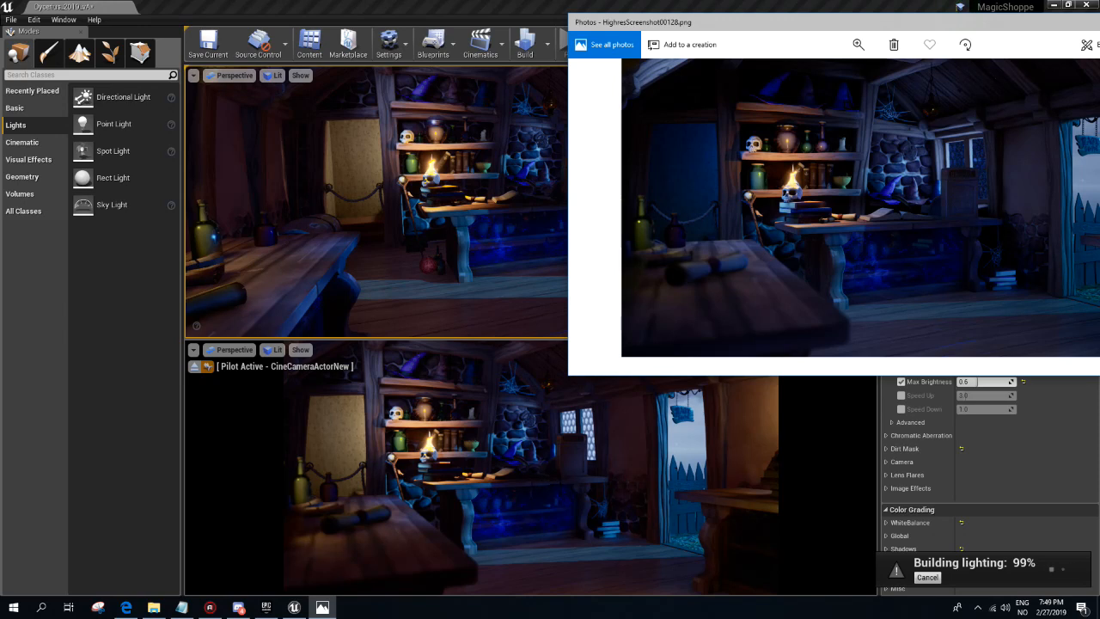
pyautogui.moveTo(810, 25); pyautogui.dragTo(392, 53)
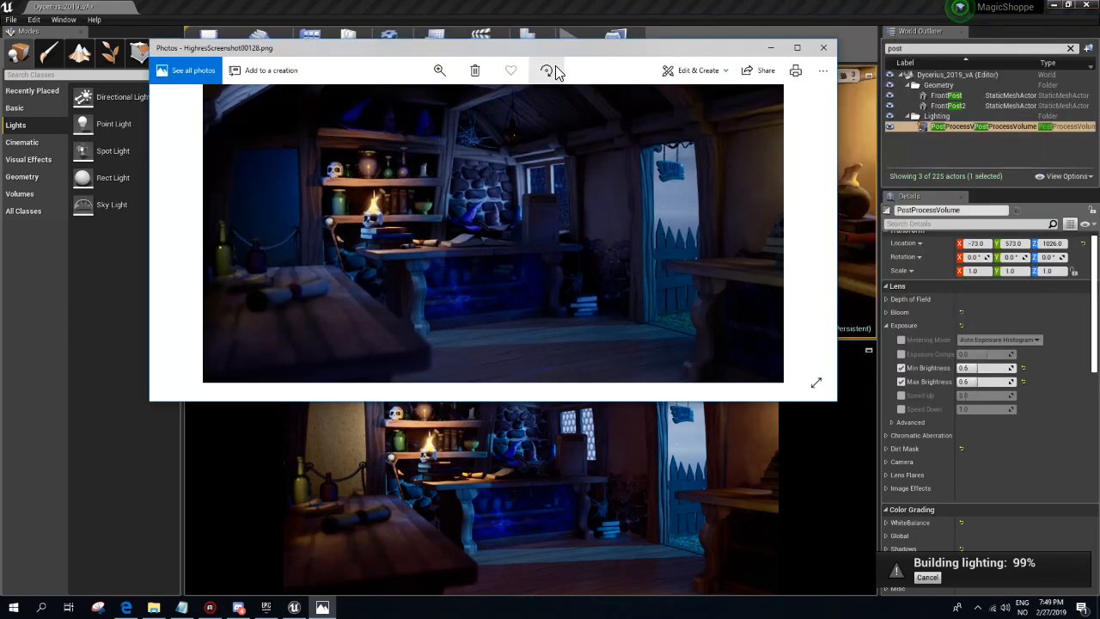
pyautogui.click(823, 48)
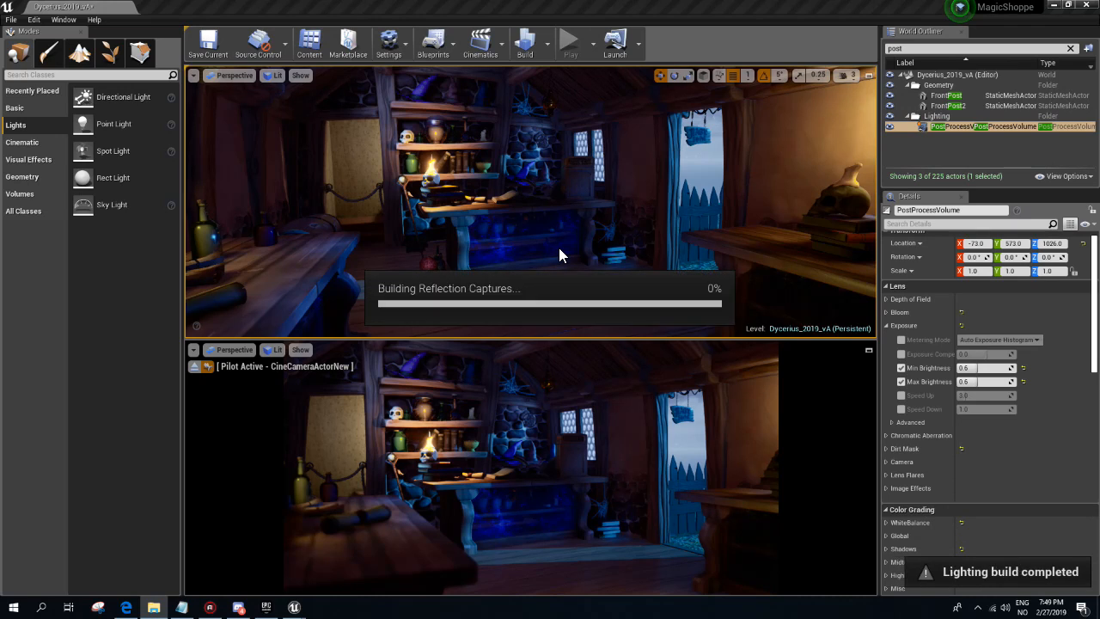
# - Close the lighting build messages and look over the build options without choosing one
pyautogui.click(819, 134)
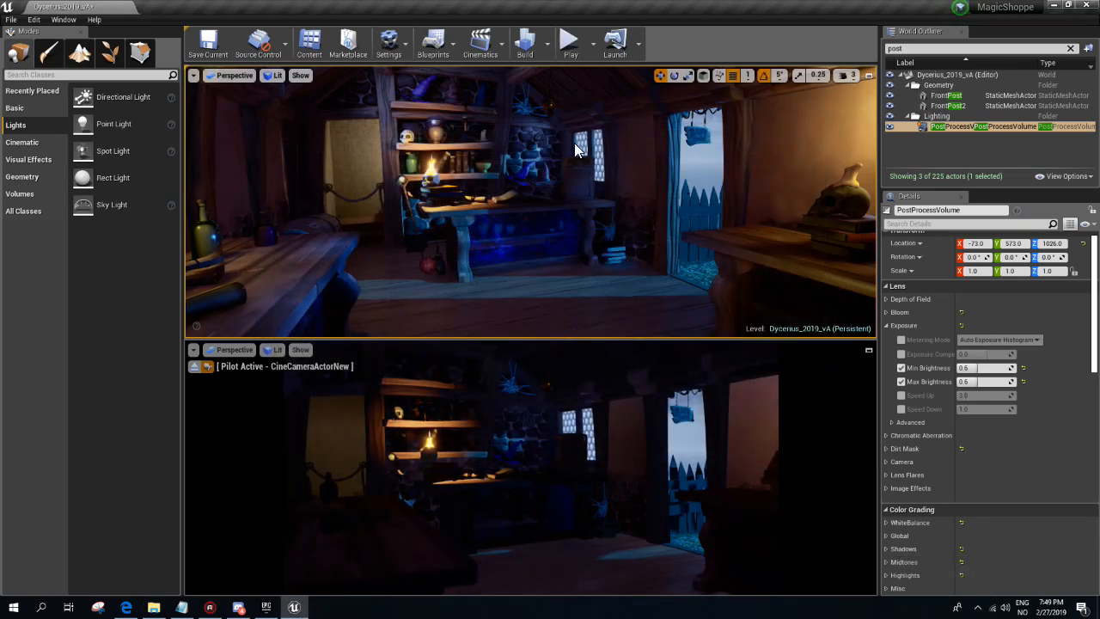
pyautogui.click(548, 43)
pyautogui.moveTo(574, 101)
pyautogui.click(624, 18)
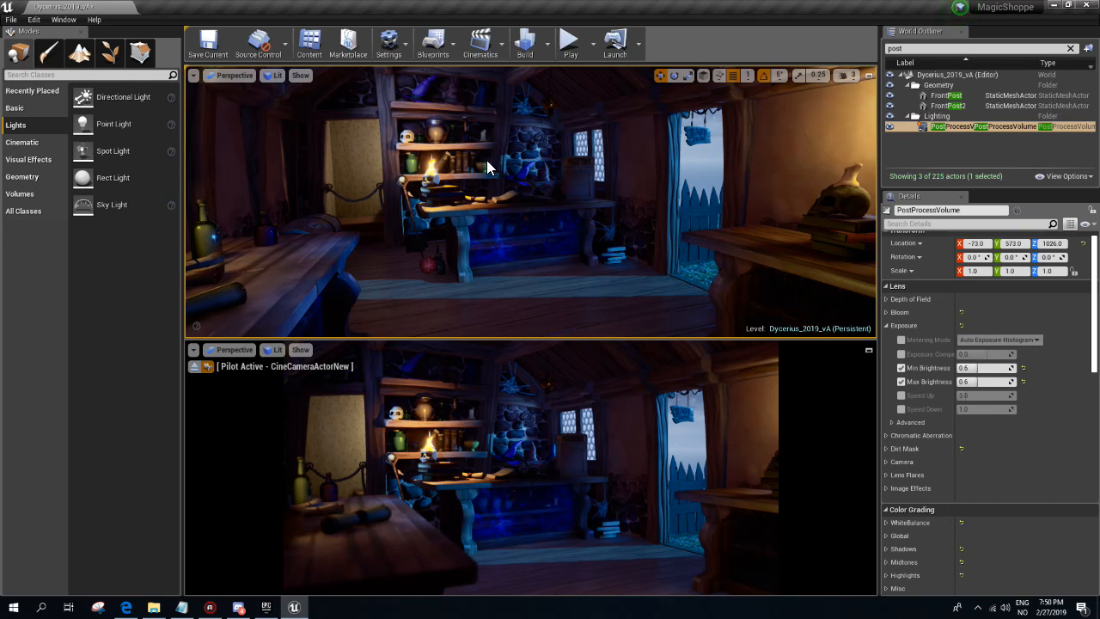
# - Set the intensity of SpotLight16, the spotlight beside the ceiling window, to 0 and clear the selection
pyautogui.moveTo(487, 160); pyautogui.dragTo(460, 125, button='right')
pyautogui.press('g')
pyautogui.click(379, 150)
pyautogui.click(976, 386)
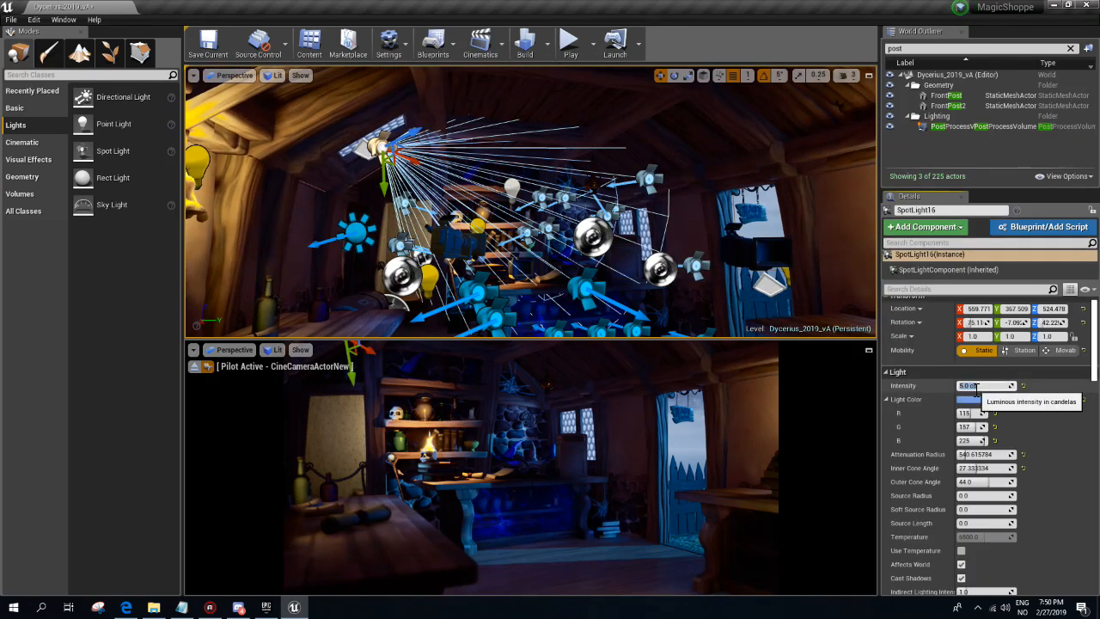
pyautogui.write('0')
pyautogui.press('Return')
pyautogui.moveTo(539, 222); pyautogui.dragTo(608, 249, button='right')
pyautogui.press('Escape')
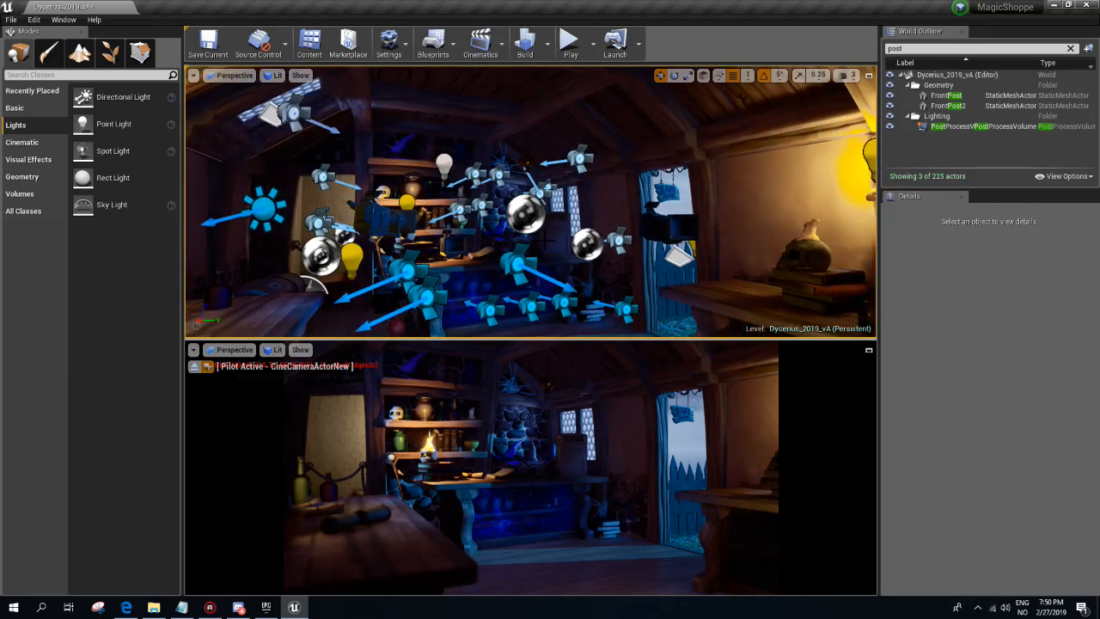
pyautogui.press('g')
pyautogui.moveTo(545, 240)
pyautogui.mouseDown(button='right')
pyautogui.moveTo(577, 256)
pyautogui.moveTo(550, 256)
pyautogui.mouseUp(button='right')
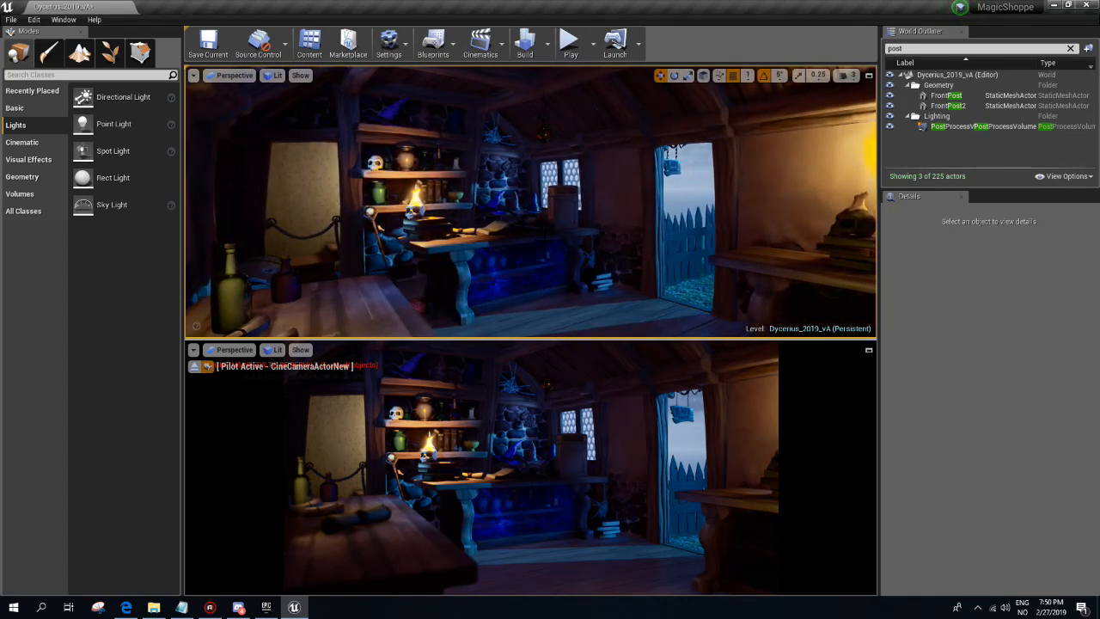
# - Select the RectLight above the desk and move it down in front of the shelves, near the skull's flame light
pyautogui.press('g')
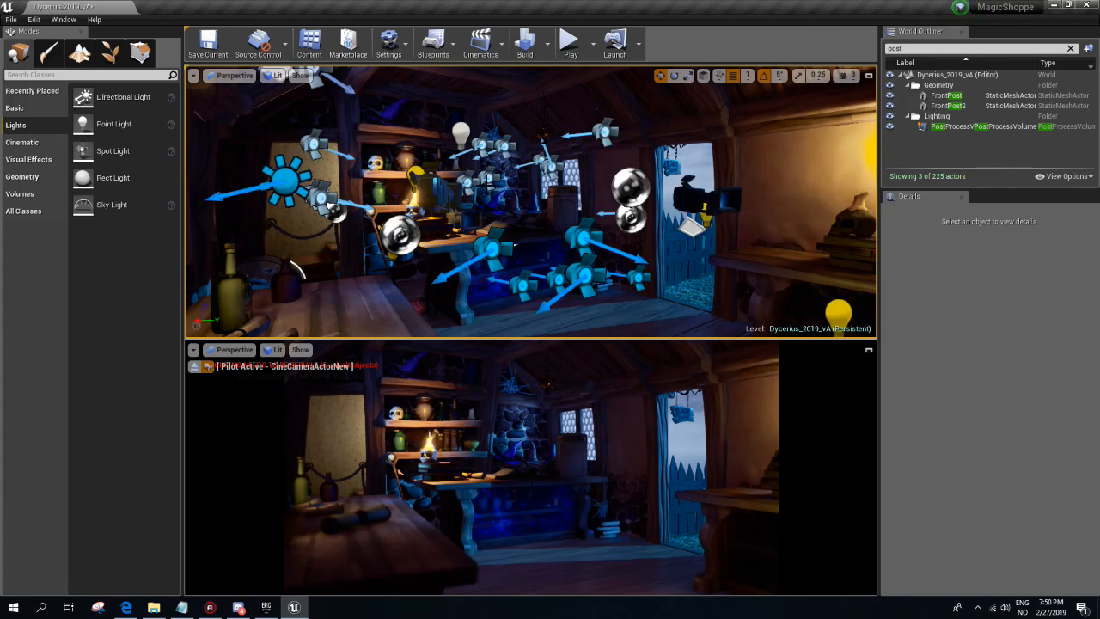
pyautogui.click(458, 131)
pyautogui.moveTo(472, 160); pyautogui.dragTo(358, 143, button='right')
pyautogui.press('w')
pyautogui.press('d')
pyautogui.press('d')
pyautogui.moveTo(586, 135); pyautogui.dragTo(494, 225)
pyautogui.moveTo(494, 225); pyautogui.dragTo(569, 223, button='right')
pyautogui.press('a')
pyautogui.moveTo(453, 216); pyautogui.dragTo(335, 224)
# - Rotate the RectLight in front of the shelves to about 10 degrees around its Y axis
pyautogui.moveTo(326, 218); pyautogui.dragTo(245, 214, button='right')
pyautogui.press('a')
pyautogui.press('d')
pyautogui.press('s')
pyautogui.press('e')
pyautogui.moveTo(404, 191); pyautogui.dragTo(451, 191)
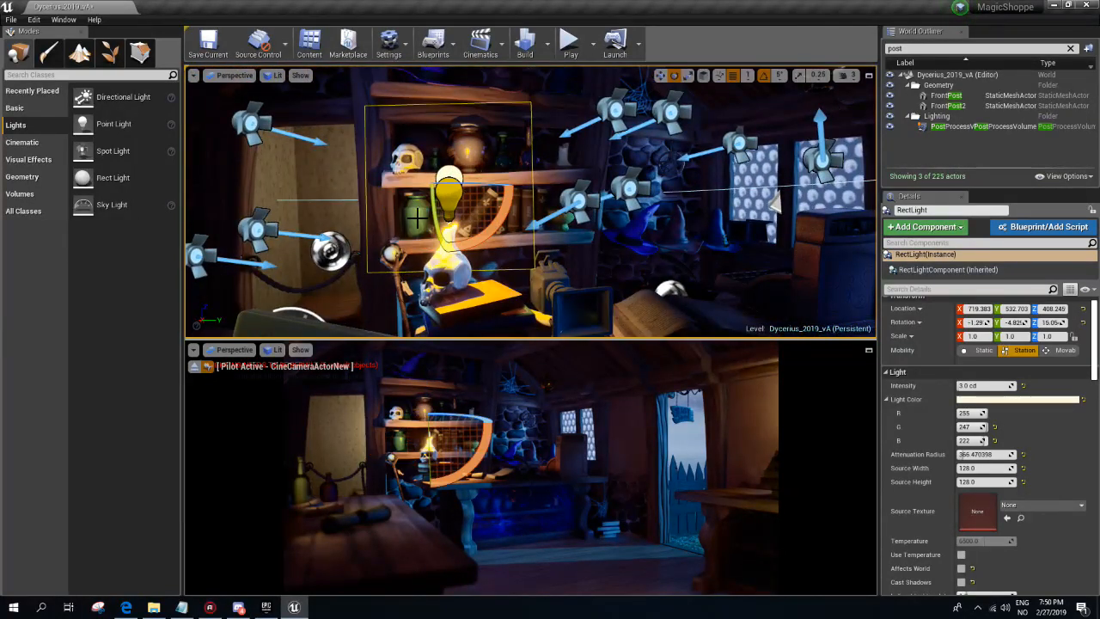
pyautogui.moveTo(436, 230); pyautogui.dragTo(449, 207)
pyautogui.moveTo(449, 207); pyautogui.dragTo(450, 201, button='right')
pyautogui.press('a')
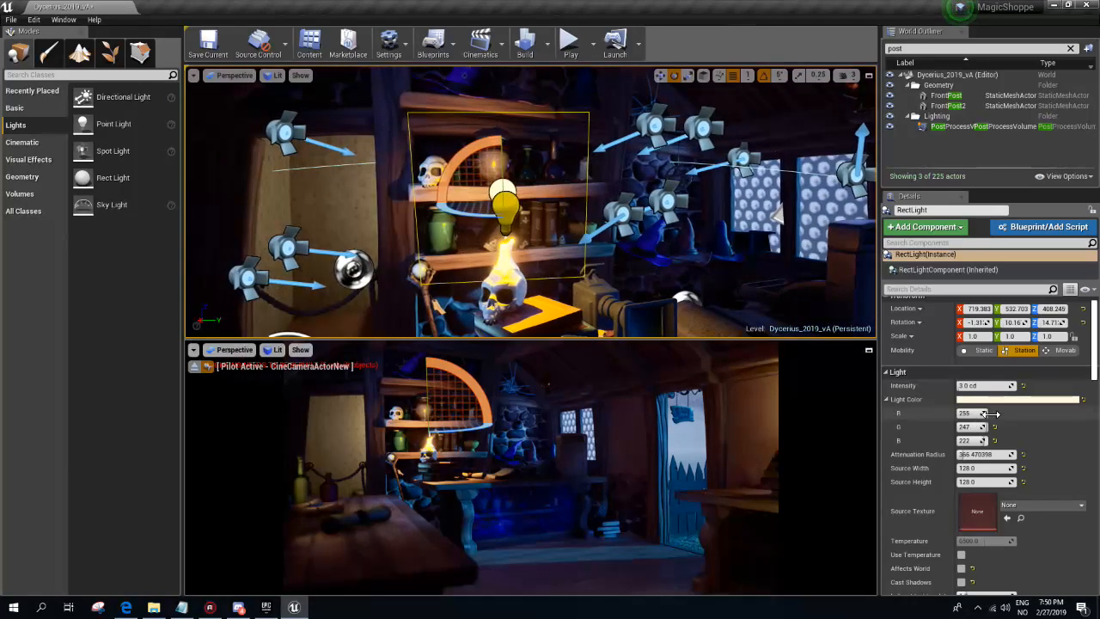
# - Enable Affects World on the RectLight, try an intensity of 0.1 cd, set it to 0.5 cd, and deselect the light
pyautogui.click(960, 569)
pyautogui.click(980, 385)
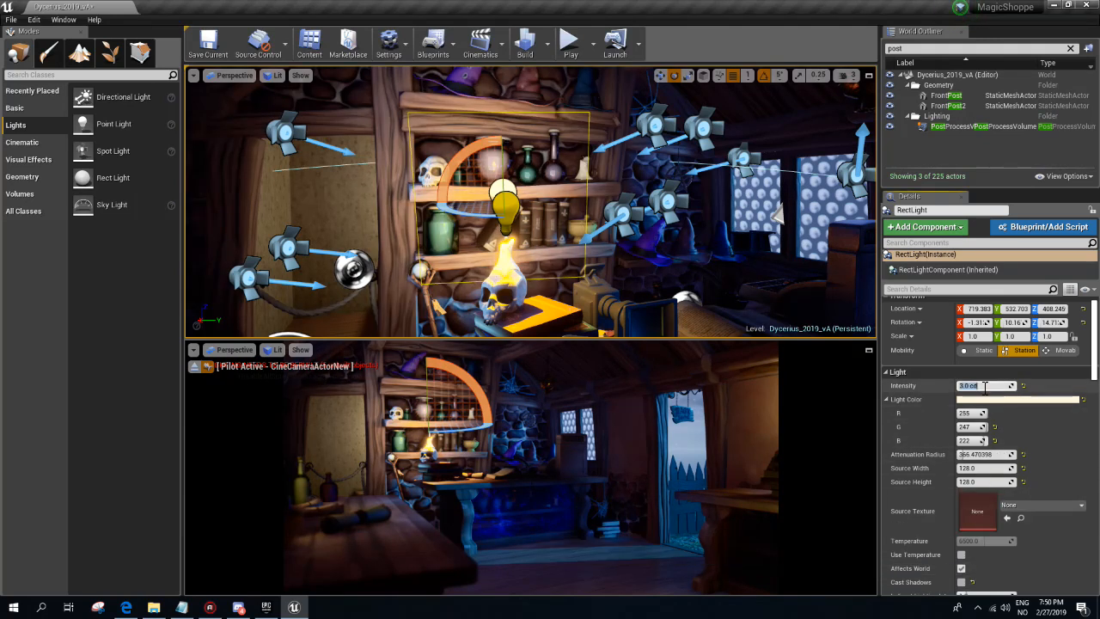
pyautogui.write('0.1')
pyautogui.press('Return')
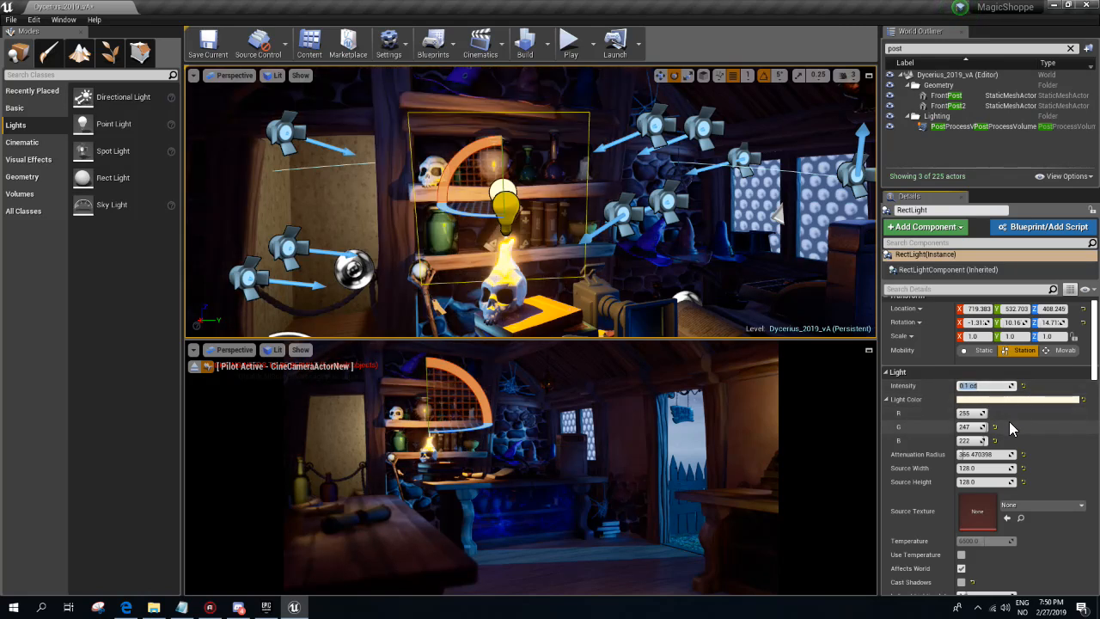
pyautogui.write('0.5')
pyautogui.press('Return')
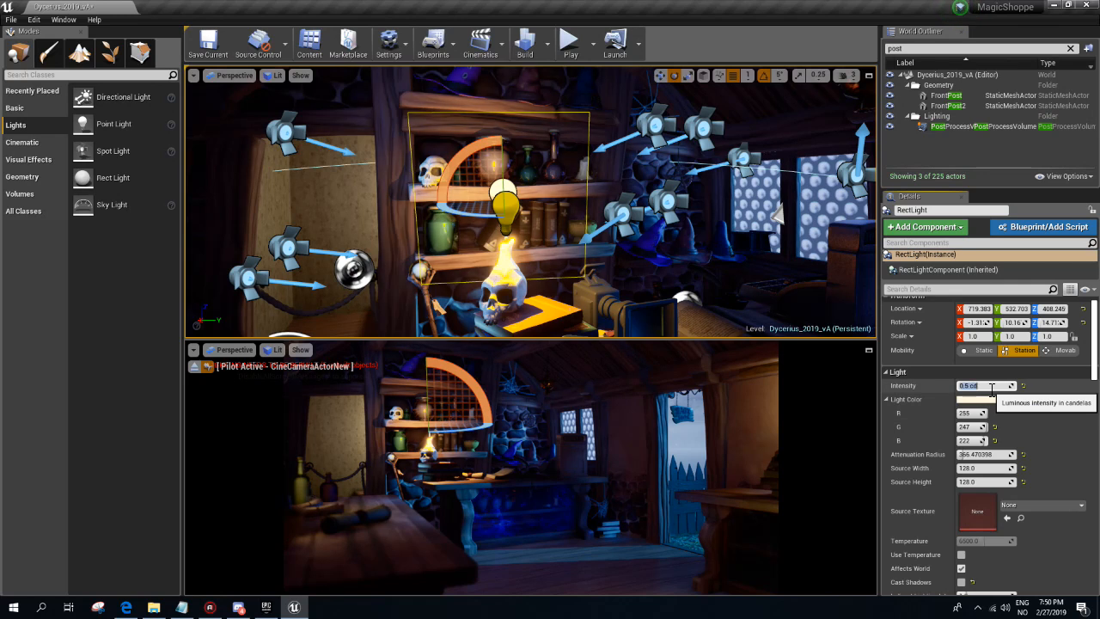
pyautogui.moveTo(773, 275); pyautogui.dragTo(820, 282, button='right')
pyautogui.press('Escape')
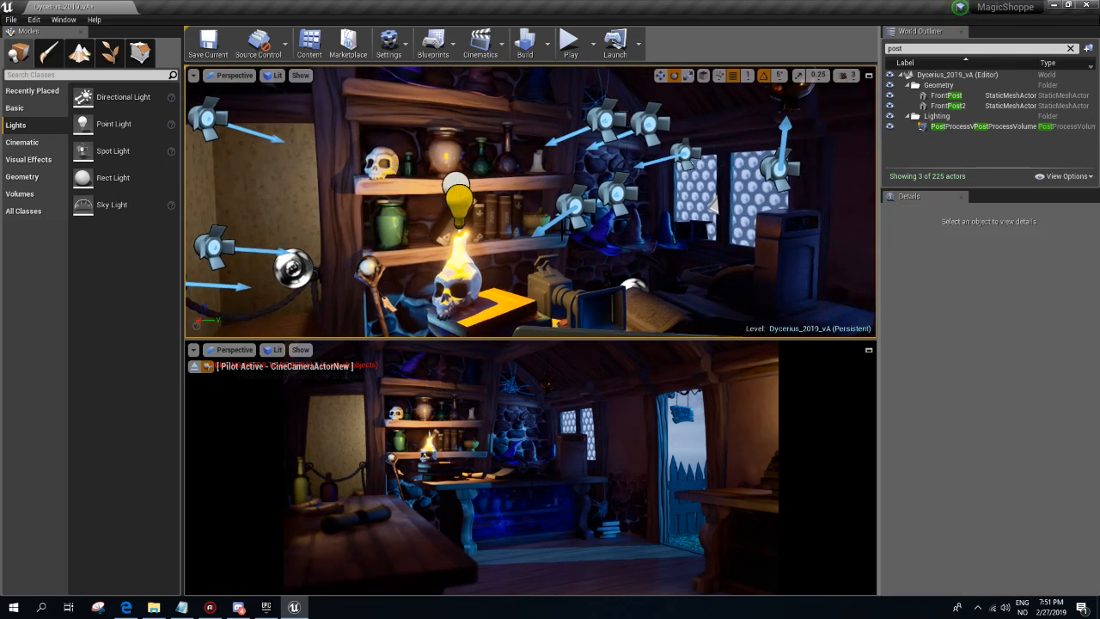
# - Select SpotLight14, high up near the doorway, and set its intensity to 10 lm
pyautogui.press('a')
pyautogui.moveTo(542, 227); pyautogui.dragTo(608, 192, button='right')
pyautogui.press('d')
pyautogui.press('d')
pyautogui.press('a')
pyautogui.press('d')
pyautogui.press('a')
pyautogui.press('d')
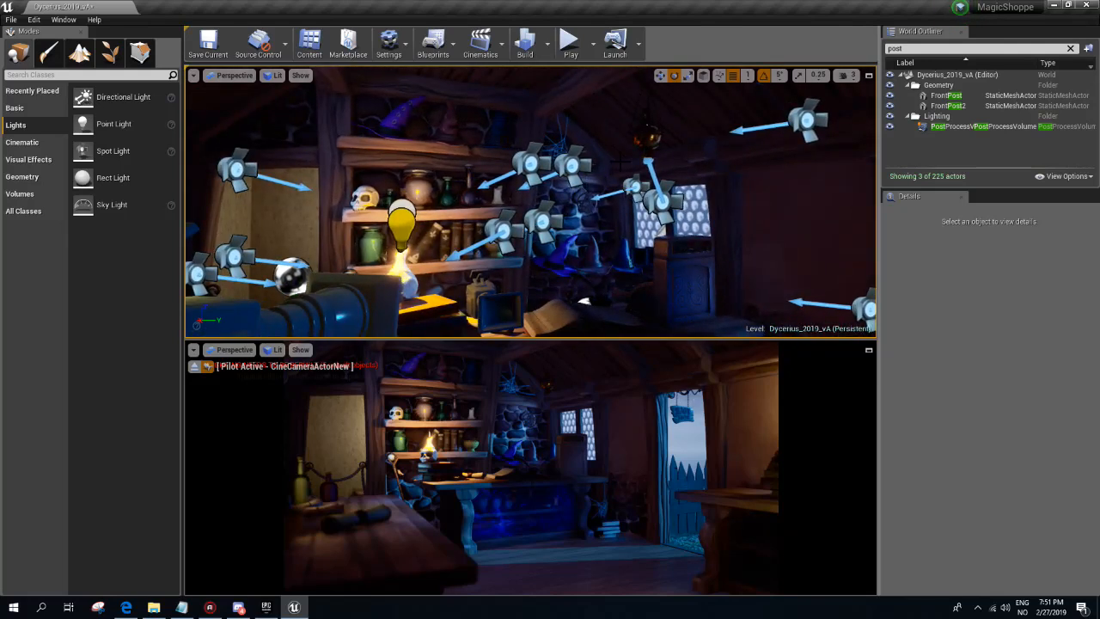
pyautogui.moveTo(495, 236)
pyautogui.mouseDown(button='right')
pyautogui.moveTo(540, 224)
pyautogui.moveTo(505, 222)
pyautogui.mouseUp(button='right')
pyautogui.press('d')
pyautogui.moveTo(692, 213); pyautogui.dragTo(694, 213, button='right')
pyautogui.click(683, 175)
pyautogui.click(987, 385)
pyautogui.write('10')
pyautogui.press('Return')
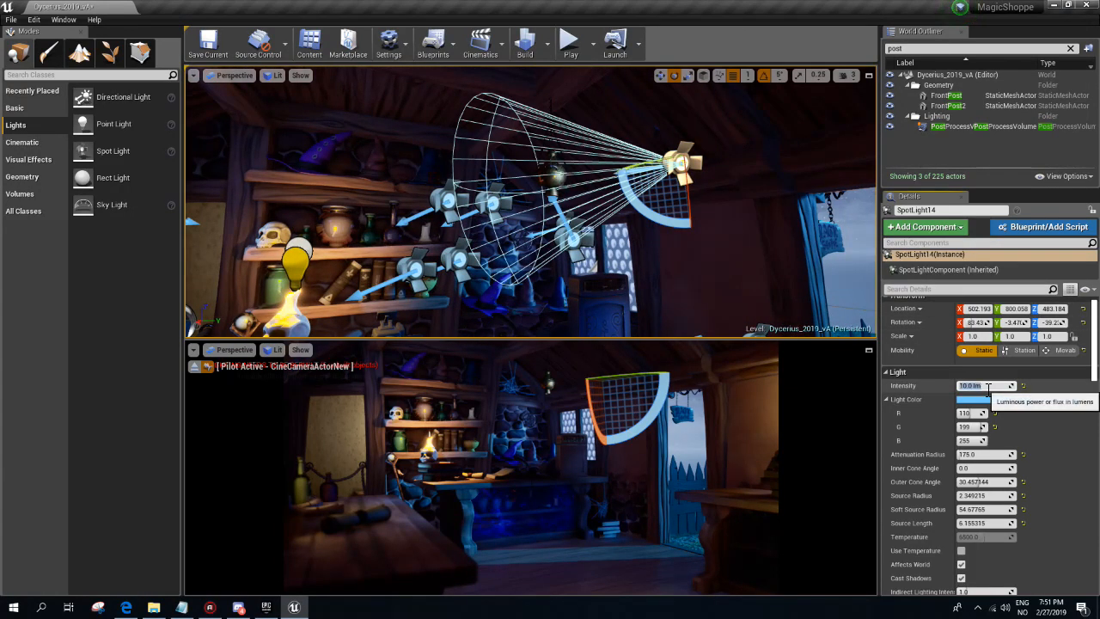
# - Select SpotLight15, the upward-pointing spotlight below the hanging lamp, and set its intensity to 10
pyautogui.moveTo(675, 282); pyautogui.dragTo(627, 294, button='right')
pyautogui.press('d')
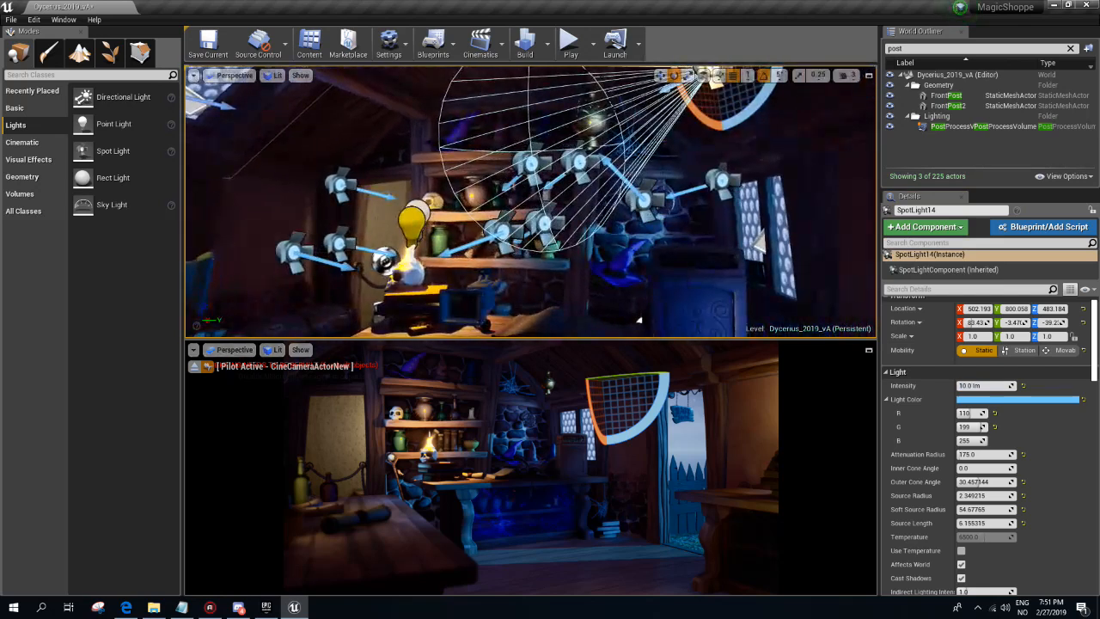
pyautogui.click(646, 199)
pyautogui.click(983, 386)
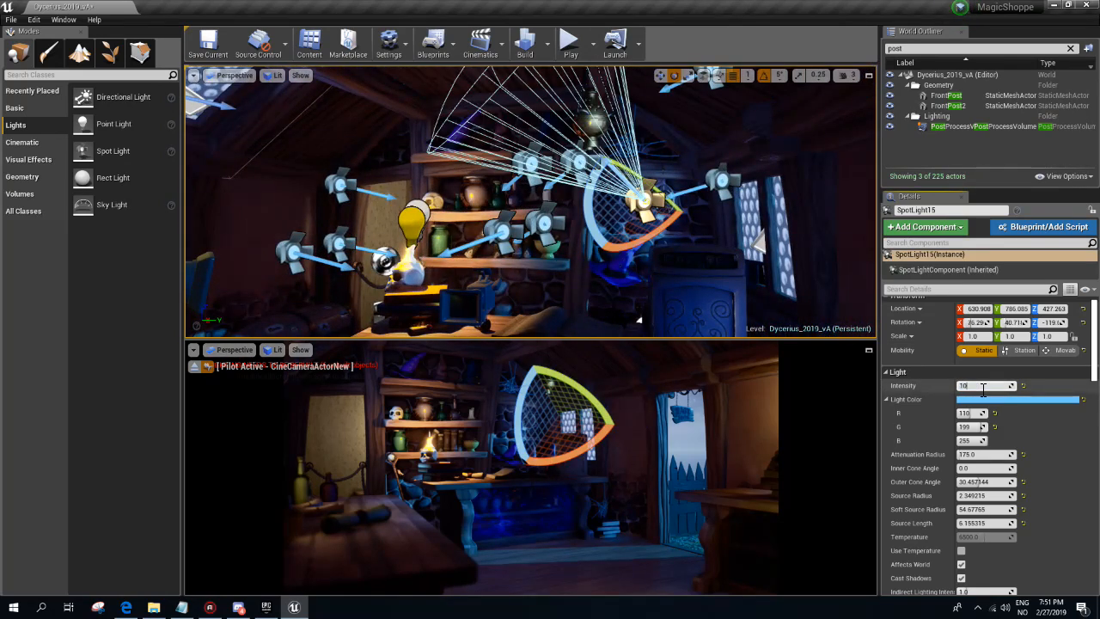
# - Select SpotLight13 beside the windows, try an intensity of 8 cd, and set it to 10 cd
pyautogui.click(709, 200)
pyautogui.moveTo(709, 199); pyautogui.dragTo(657, 210, button='right')
pyautogui.click(960, 387)
pyautogui.write('8')
pyautogui.press('Return')
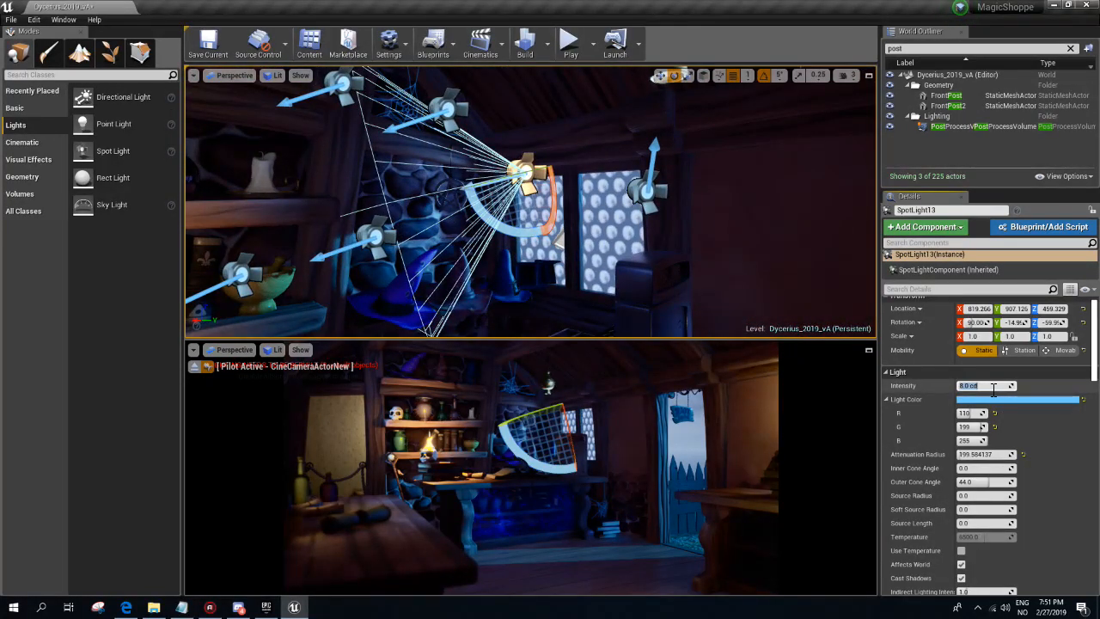
pyautogui.write('10')
pyautogui.press('Return')
# - Rebuild the level's lighting with the new light intensities and close the map check messages
pyautogui.moveTo(445, 158)
pyautogui.mouseDown(button='right')
pyautogui.moveTo(386, 163)
pyautogui.moveTo(421, 165)
pyautogui.moveTo(412, 174)
pyautogui.moveTo(482, 167)
pyautogui.moveTo(410, 161)
pyautogui.moveTo(436, 165)
pyautogui.mouseUp(button='right')
pyautogui.click(523, 44)
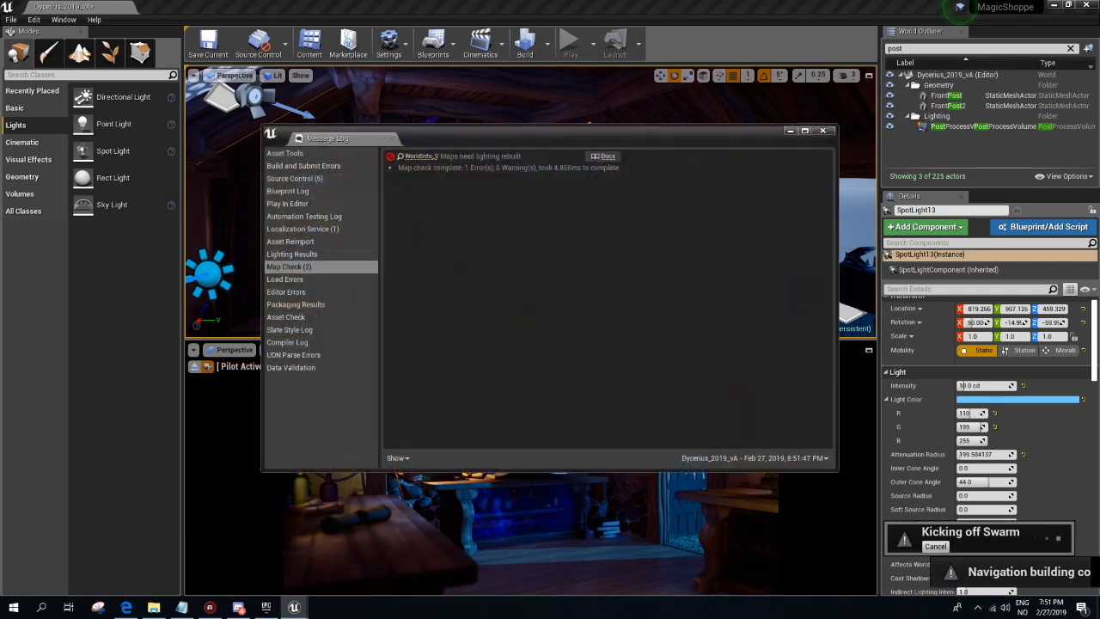
pyautogui.click(825, 131)
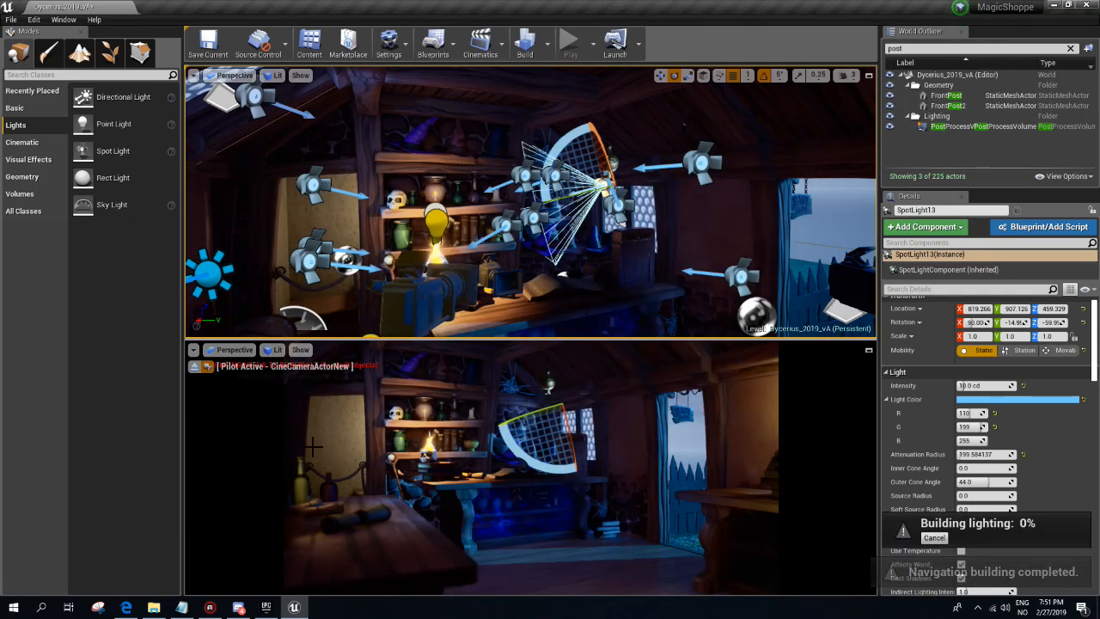
# - Examine the shop interior without light icons during the build, and check the Lightmass values in World Settings
pyautogui.moveTo(453, 204); pyautogui.dragTo(452, 268, button='right')
pyautogui.press('g')
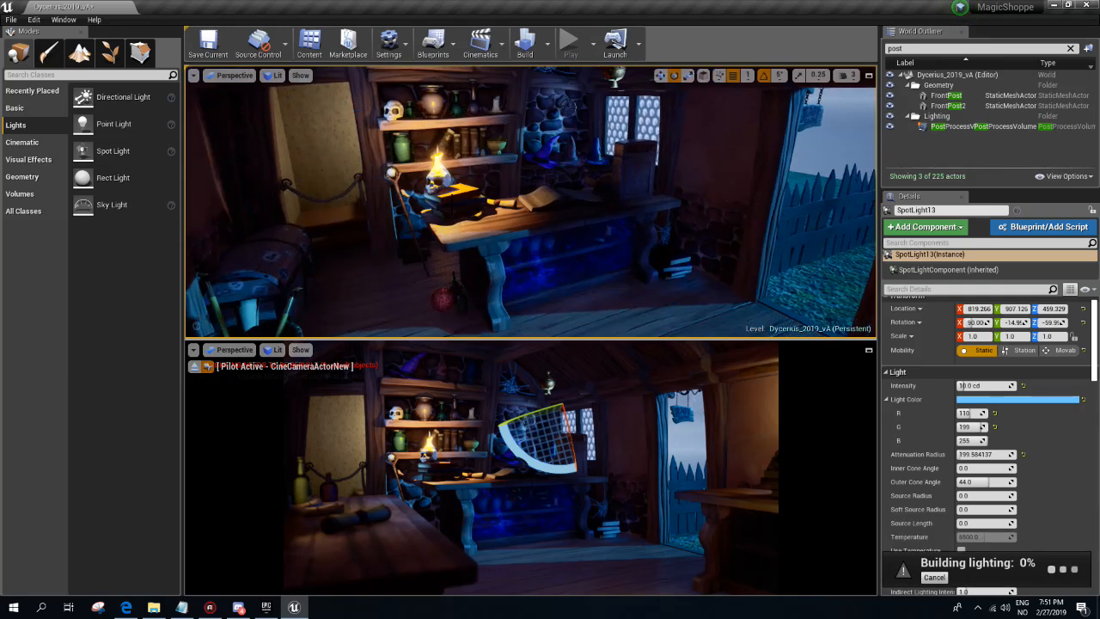
pyautogui.press('w')
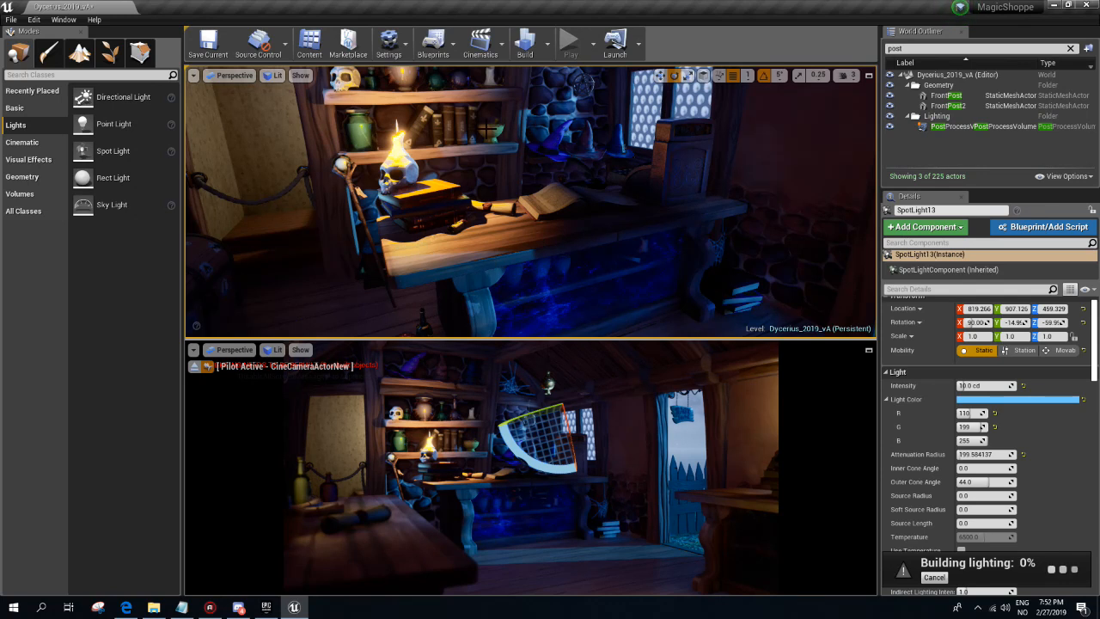
pyautogui.click(391, 44)
pyautogui.click(420, 76)
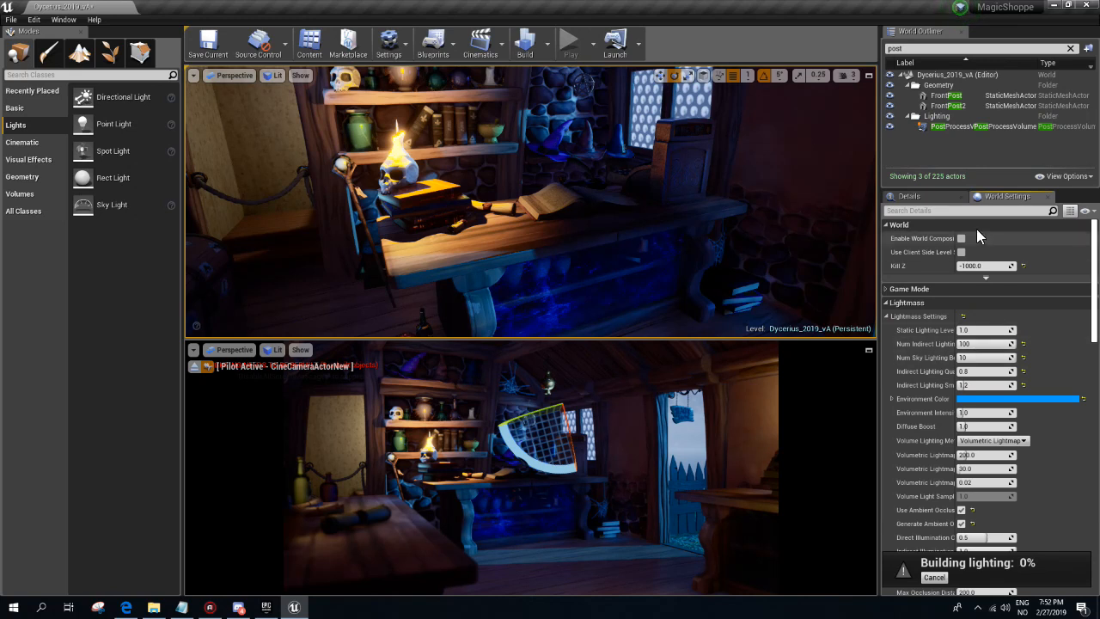
pyautogui.click(912, 197)
pyautogui.press('s')
pyautogui.moveTo(437, 176); pyautogui.dragTo(403, 212, button='right')
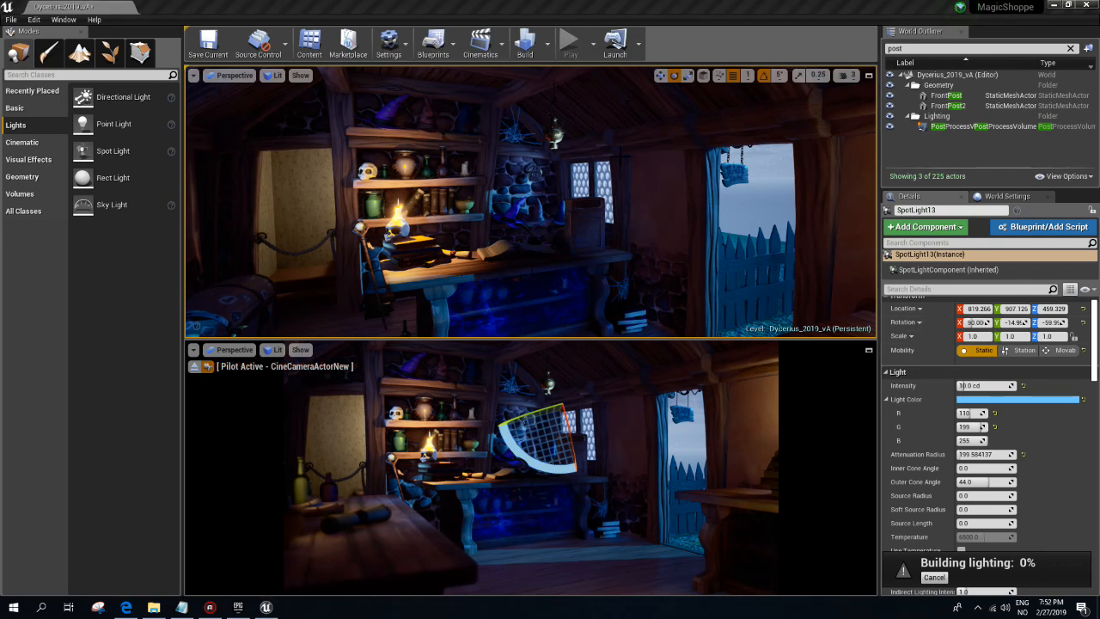
pyautogui.moveTo(582, 189); pyautogui.dragTo(567, 159, button='right')
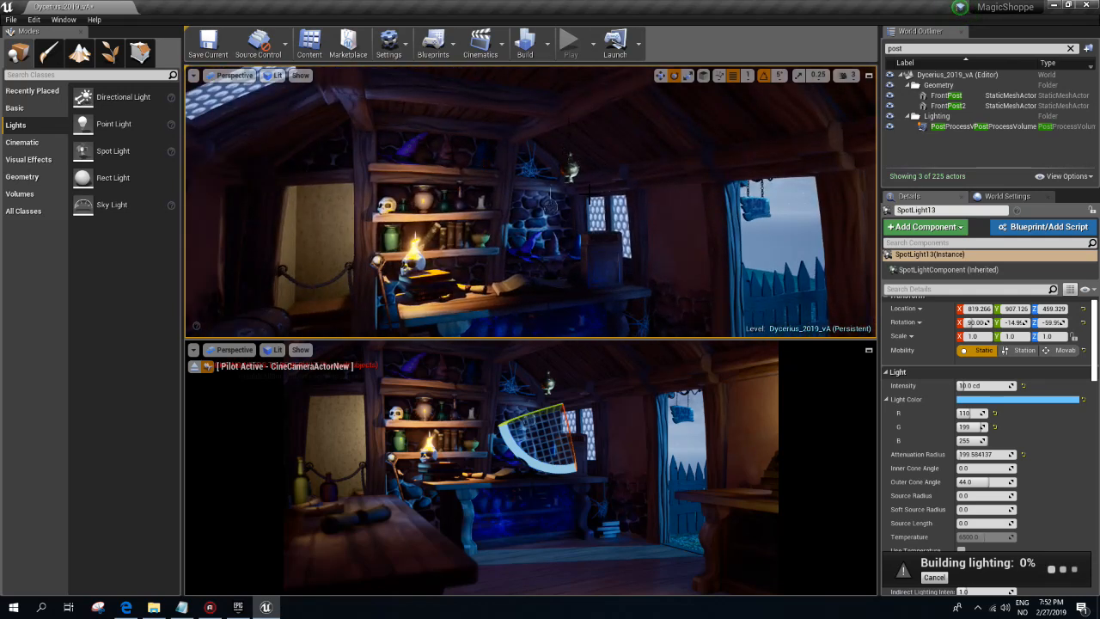
pyautogui.moveTo(589, 191); pyautogui.dragTo(608, 213, button='right')
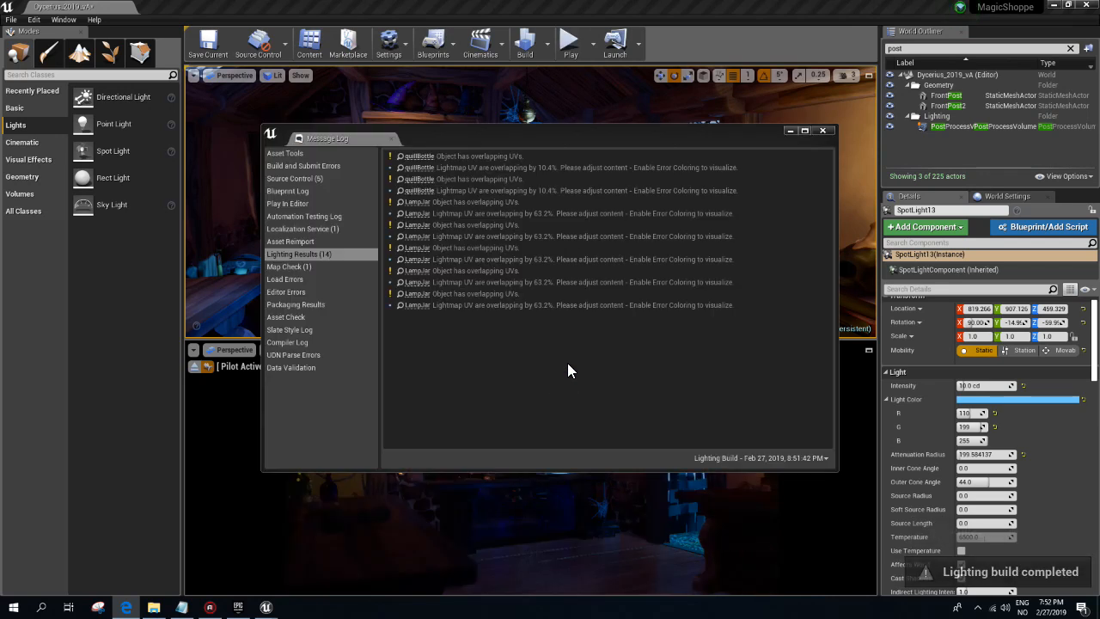
# - Close the lighting build messages and examine the rebuilt lighting on the desk, book stack and shelves with nothing left selected
pyautogui.click(822, 131)
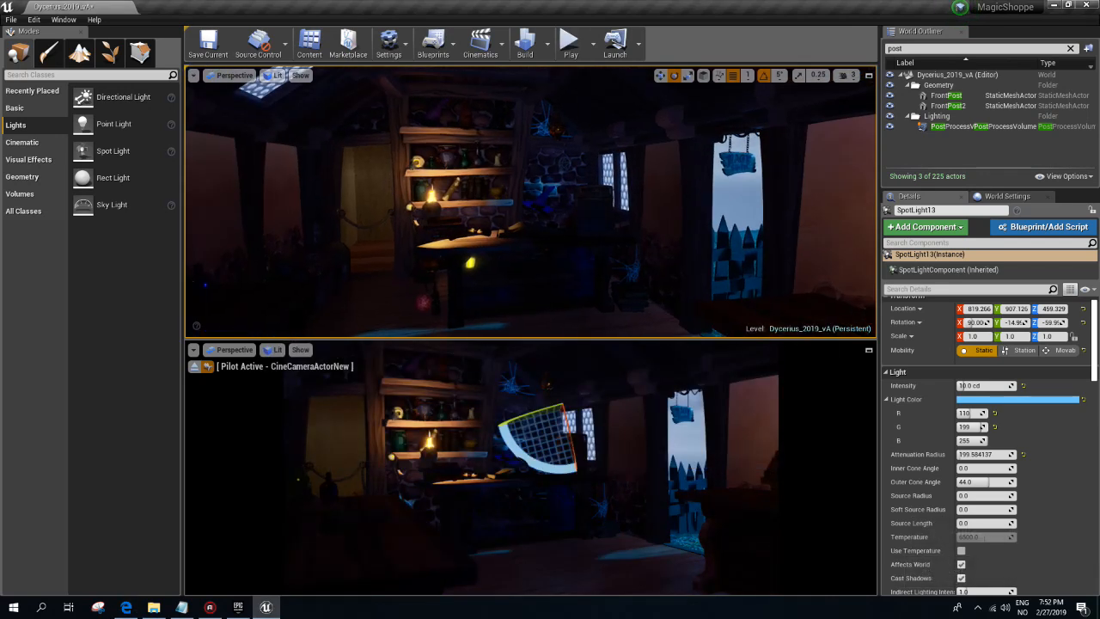
pyautogui.moveTo(530, 202)
pyautogui.mouseDown(button='right')
pyautogui.moveTo(495, 202)
pyautogui.moveTo(524, 202)
pyautogui.mouseUp(button='right')
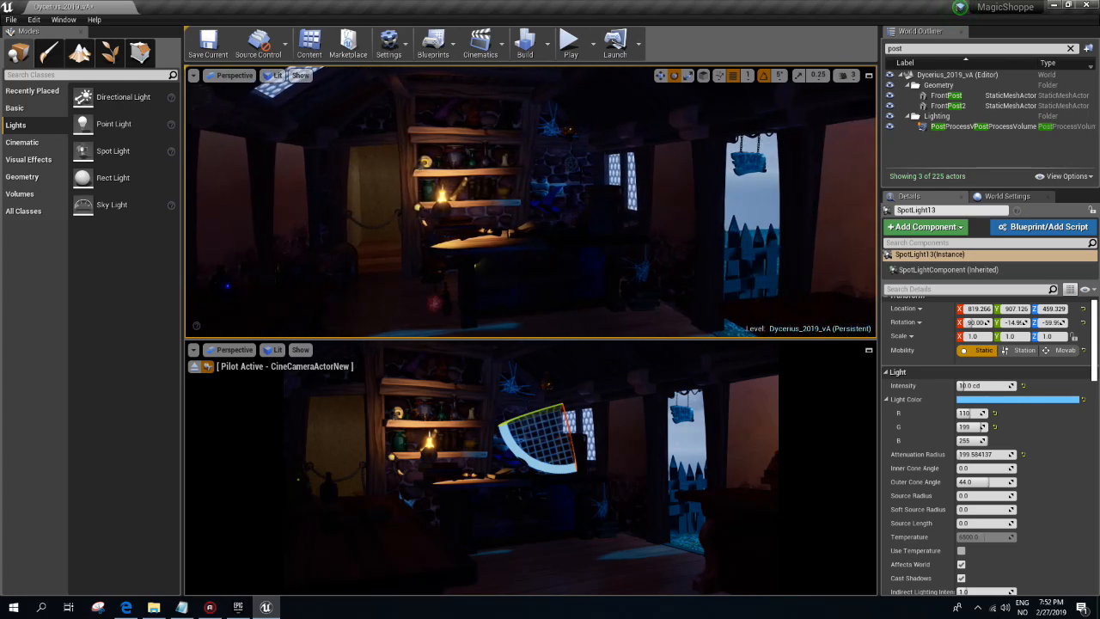
pyautogui.press('Escape')
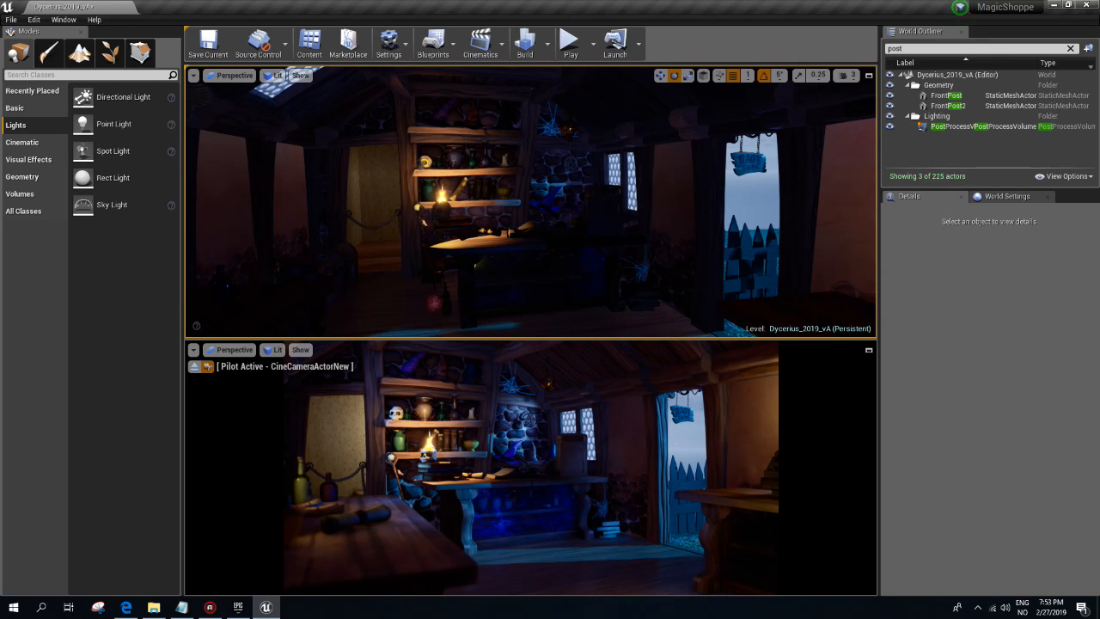
pyautogui.moveTo(530, 202)
pyautogui.mouseDown(button='right')
pyautogui.moveTo(577, 206)
pyautogui.moveTo(537, 215)
pyautogui.moveTo(547, 207)
pyautogui.mouseUp(button='right')
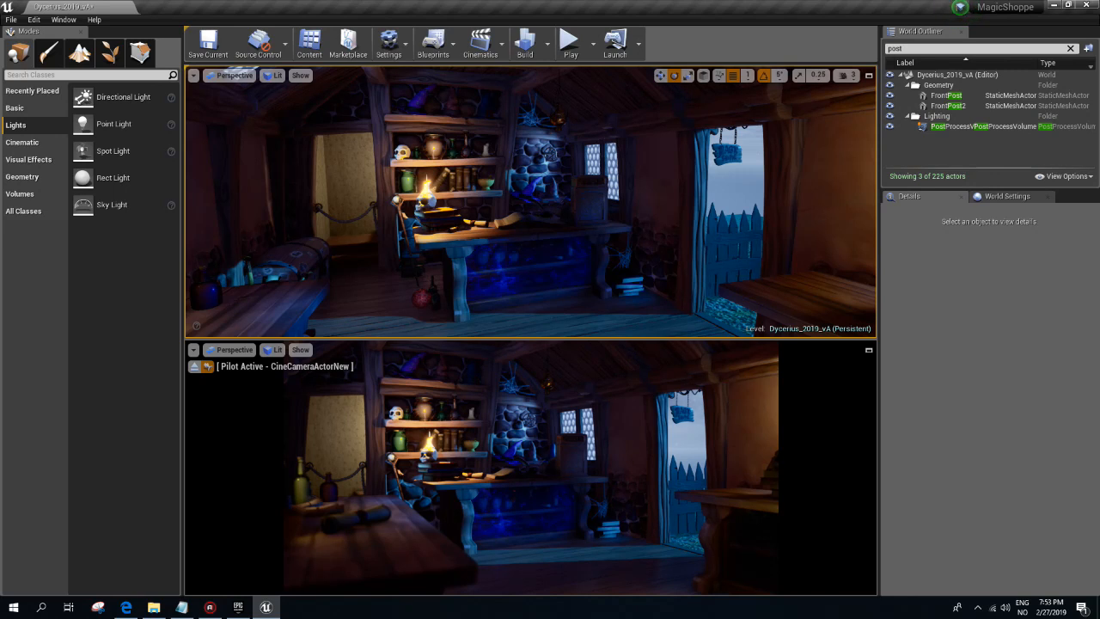
pyautogui.moveTo(548, 207)
pyautogui.mouseDown(button='right')
pyautogui.moveTo(502, 206)
pyautogui.moveTo(543, 216)
pyautogui.moveTo(535, 217)
pyautogui.mouseUp(button='right')
pyautogui.press('w')
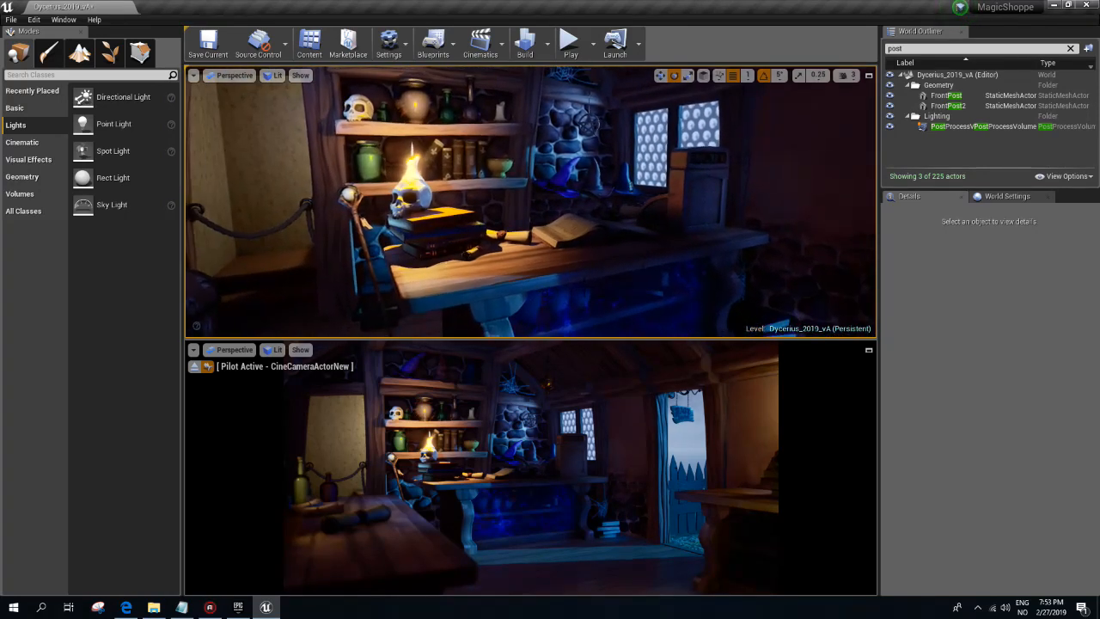
pyautogui.click(429, 231)
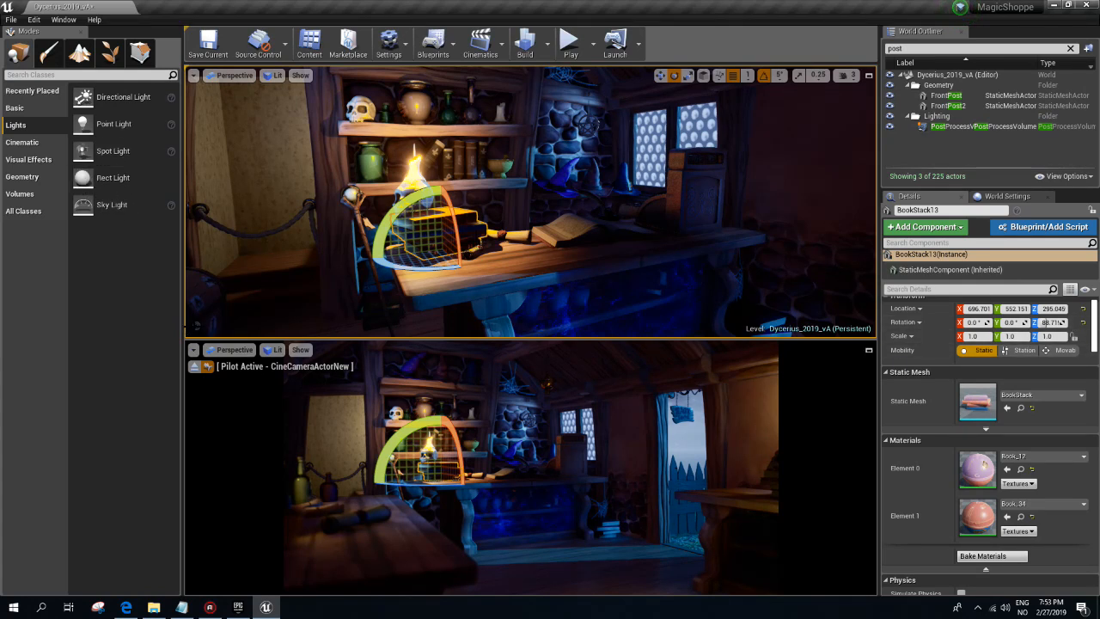
pyautogui.moveTo(404, 191); pyautogui.dragTo(447, 192, button='right')
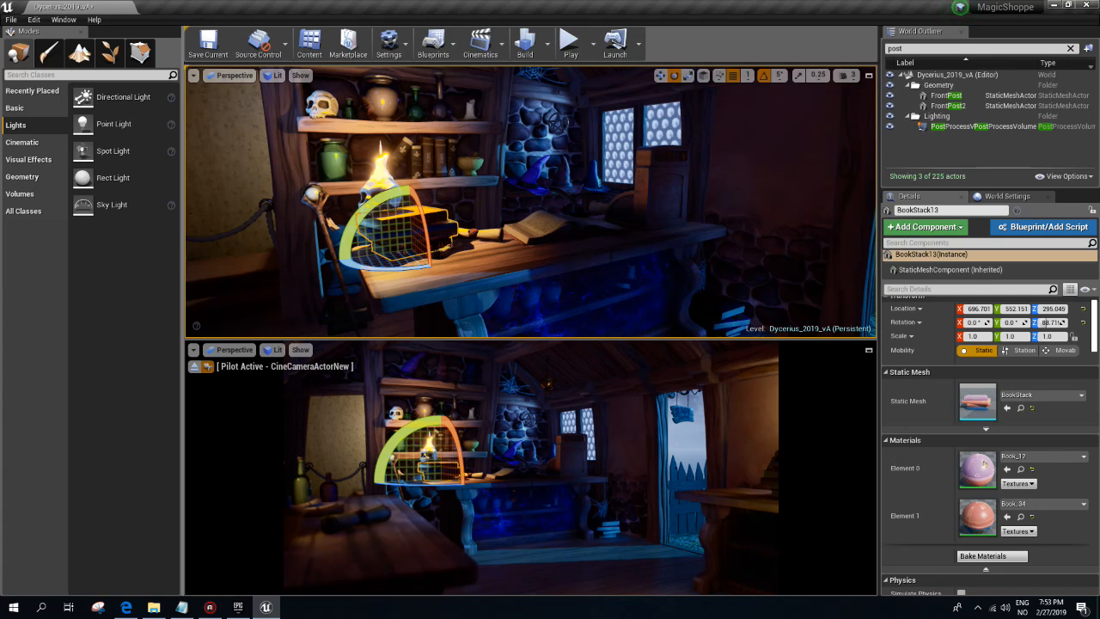
pyautogui.press('Escape')
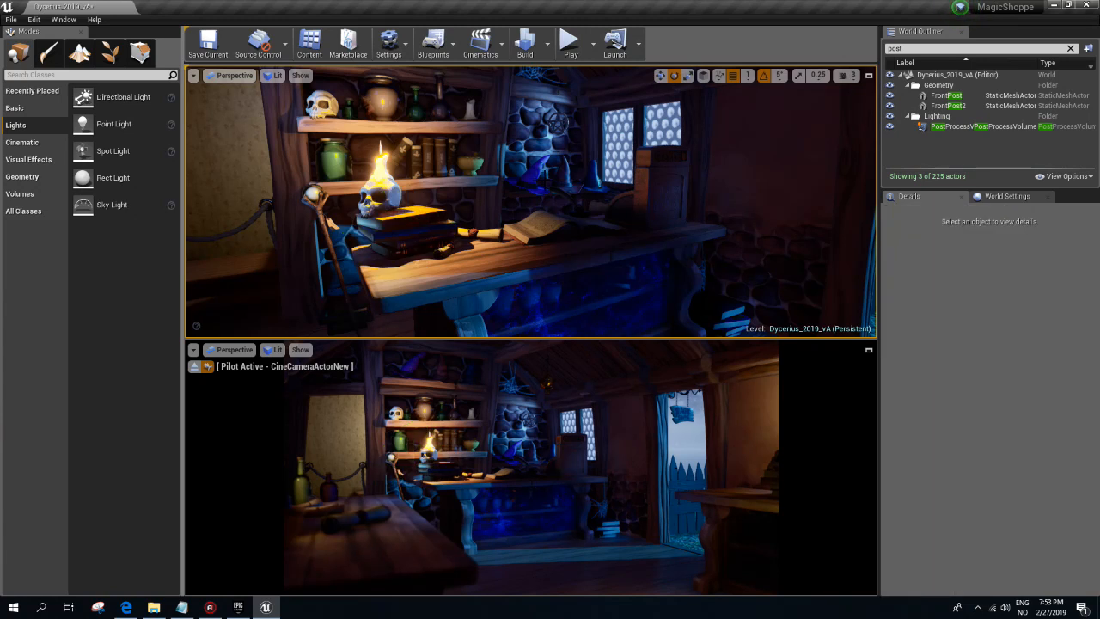
# - Set the PostProcessVolume's exposure Min Brightness and Max Brightness to 0.5 and check the room in the viewport
pyautogui.click(980, 127)
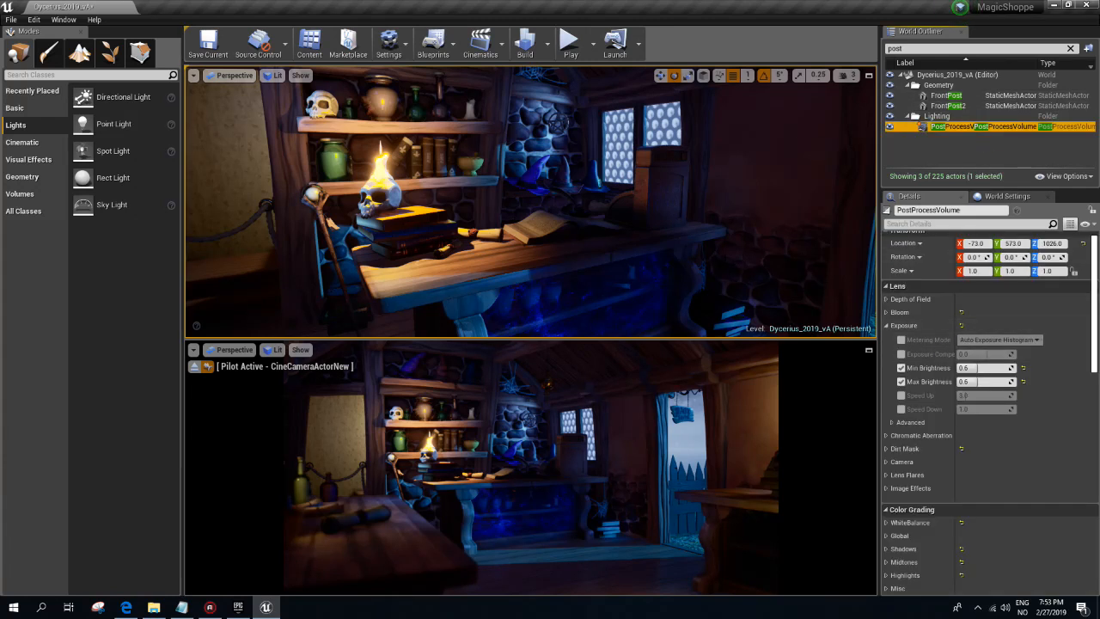
pyautogui.click(992, 369)
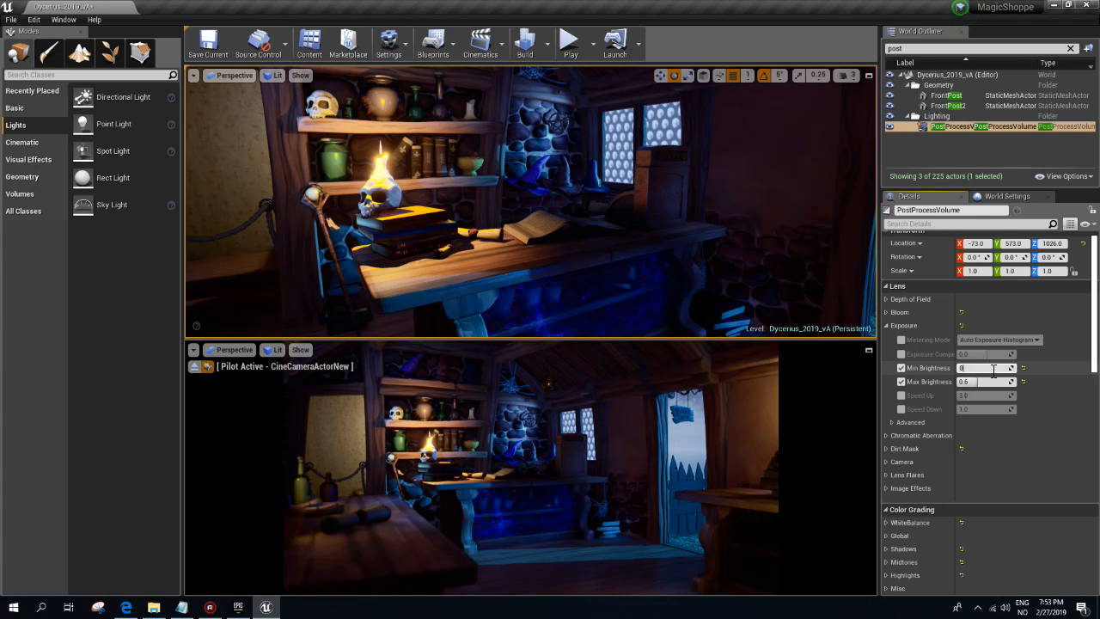
pyautogui.press('Tab')
pyautogui.write('0.5')
pyautogui.press('Return')
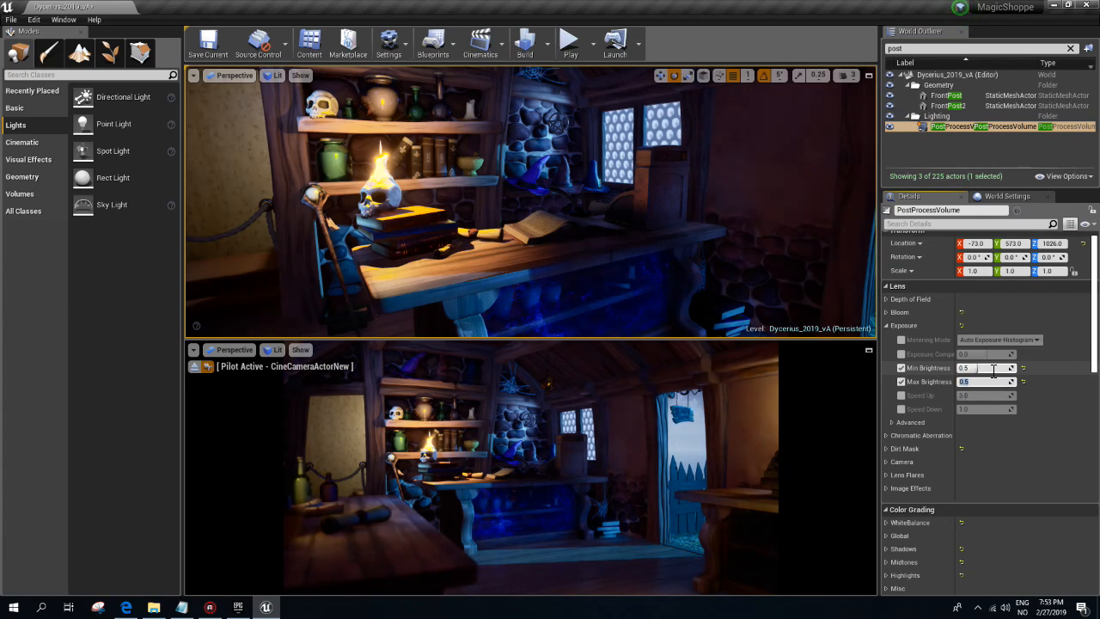
pyautogui.moveTo(531, 201)
pyautogui.mouseDown(button='right')
pyautogui.moveTo(546, 189)
pyautogui.moveTo(524, 196)
pyautogui.mouseUp(button='right')
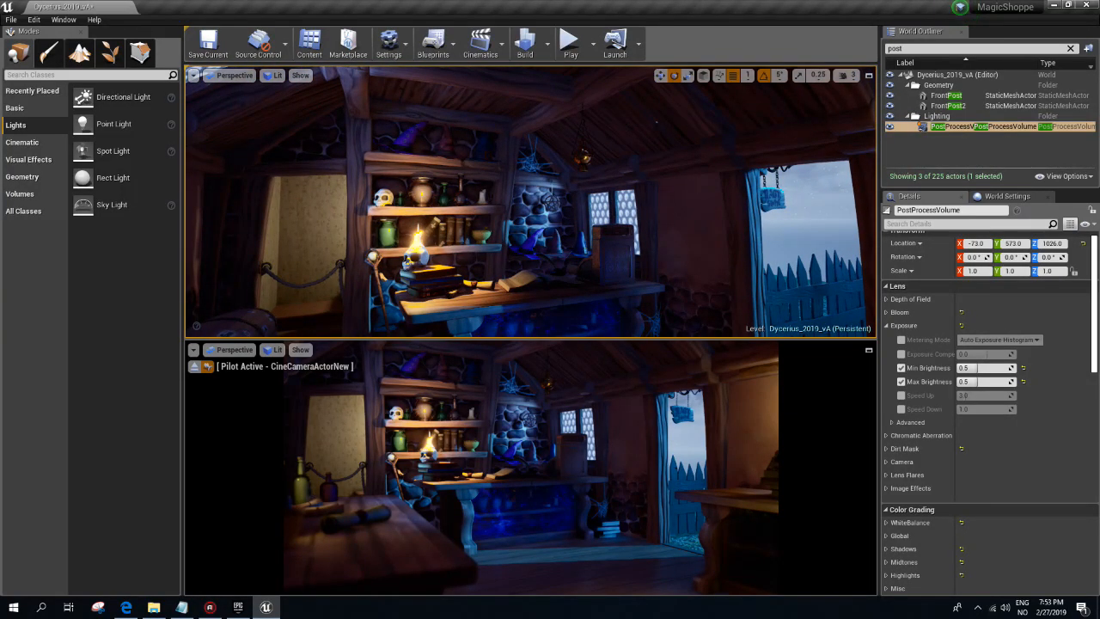
# - Select the desk and open its Glass_desk material for editing
pyautogui.moveTo(524, 196); pyautogui.dragTo(526, 204, button='right')
pyautogui.click(528, 210)
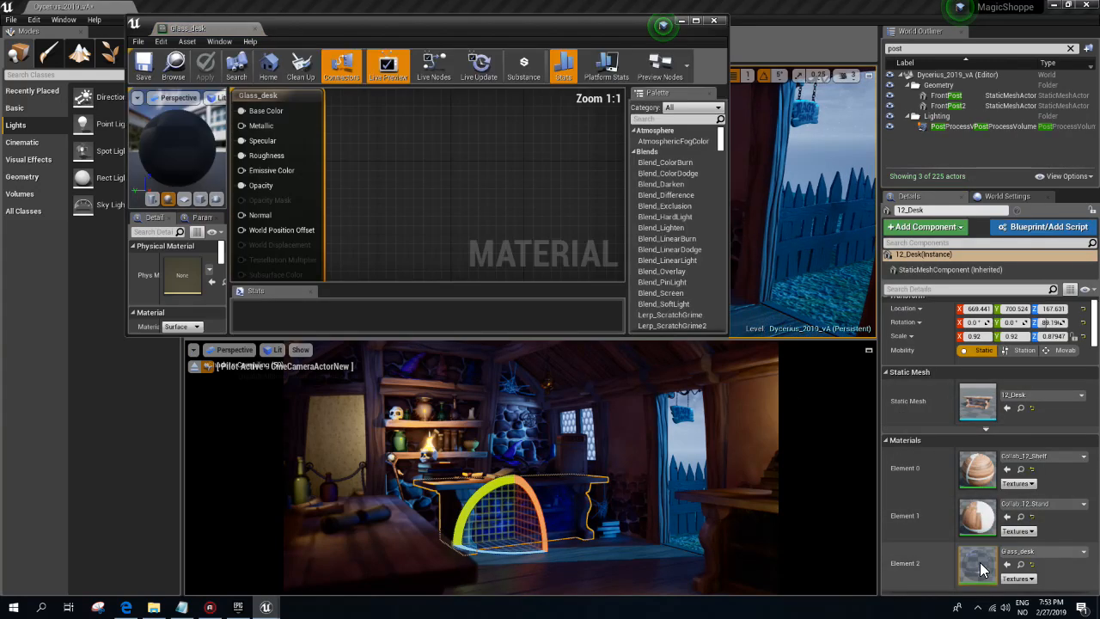
pyautogui.moveTo(560, 213); pyautogui.dragTo(376, 149, button='right')
pyautogui.scroll(2, 431, 226)
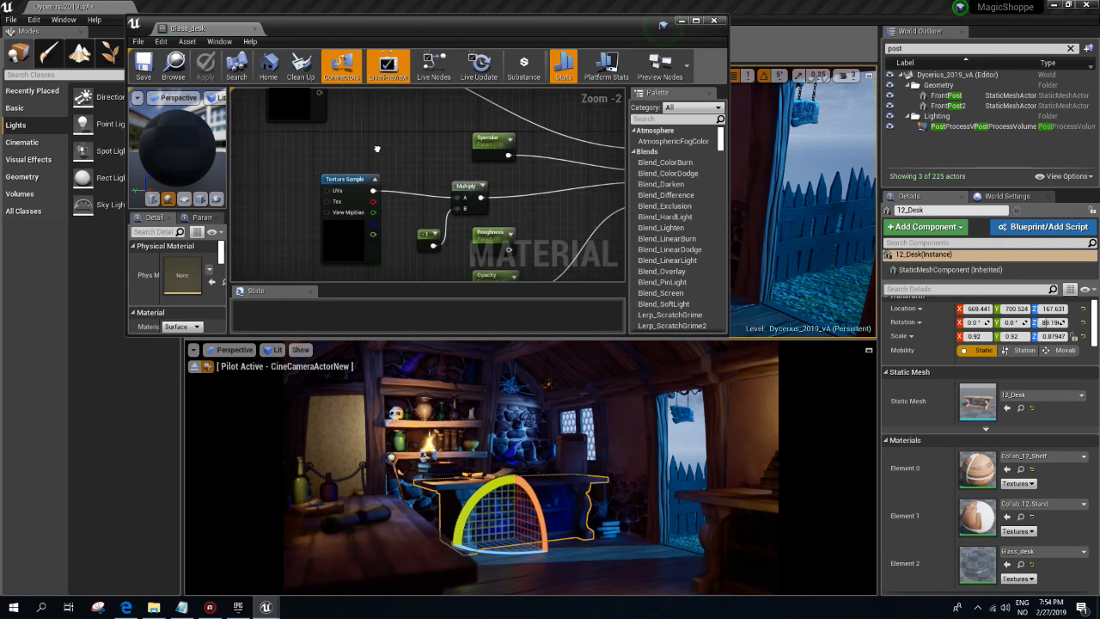
# - Set the Specular parameter's default value to 0.0 in the Glass_desk material and apply it
pyautogui.moveTo(436, 137); pyautogui.dragTo(305, 137, button='right')
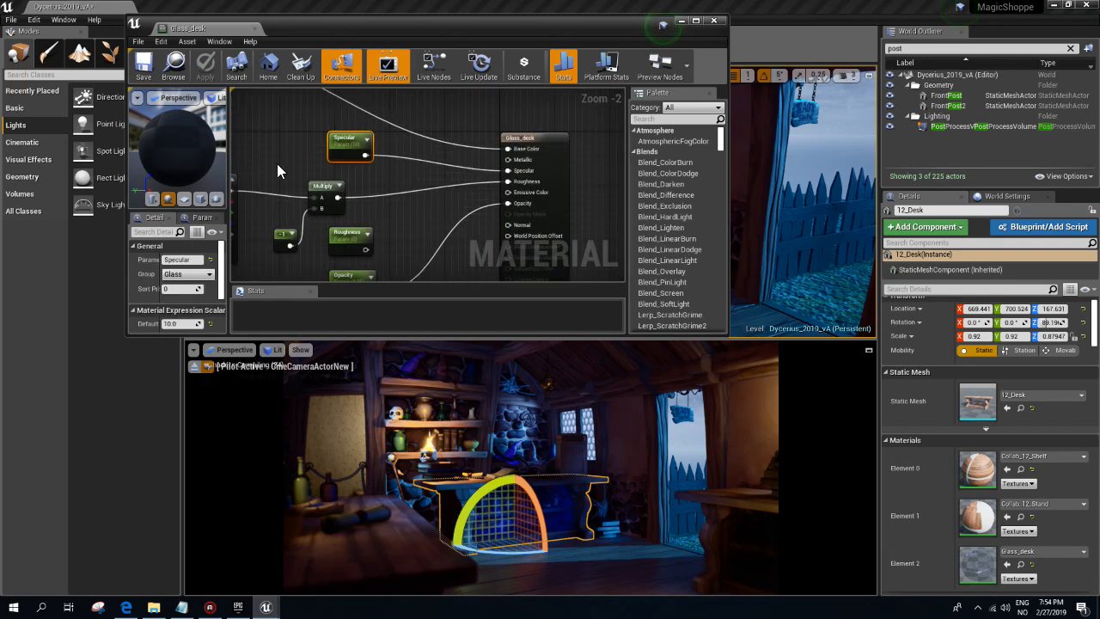
pyautogui.click(178, 324)
pyautogui.write('0')
pyautogui.press('Return')
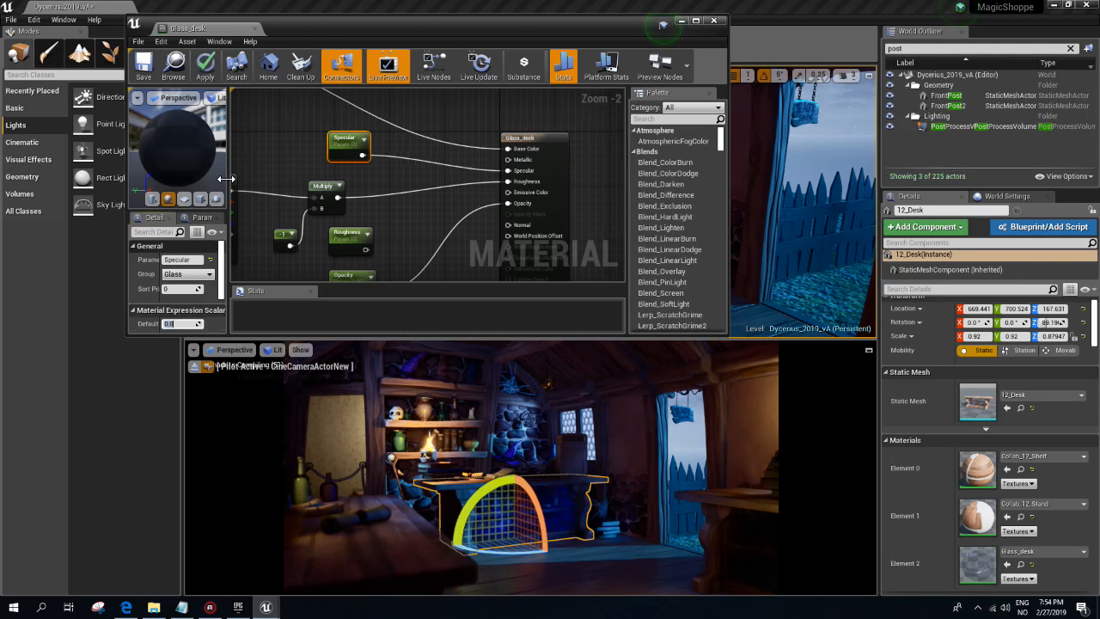
pyautogui.click(204, 66)
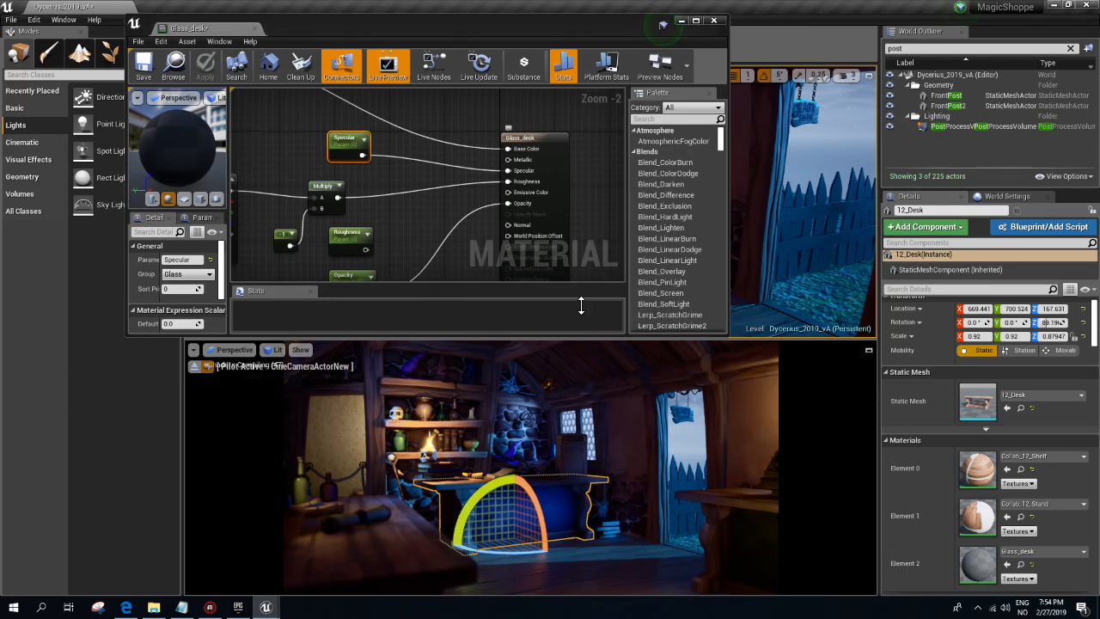
# - Examine the desk glass in both level views with nothing selected and the material window moved aside
pyautogui.click(724, 413)
pyautogui.press('Escape')
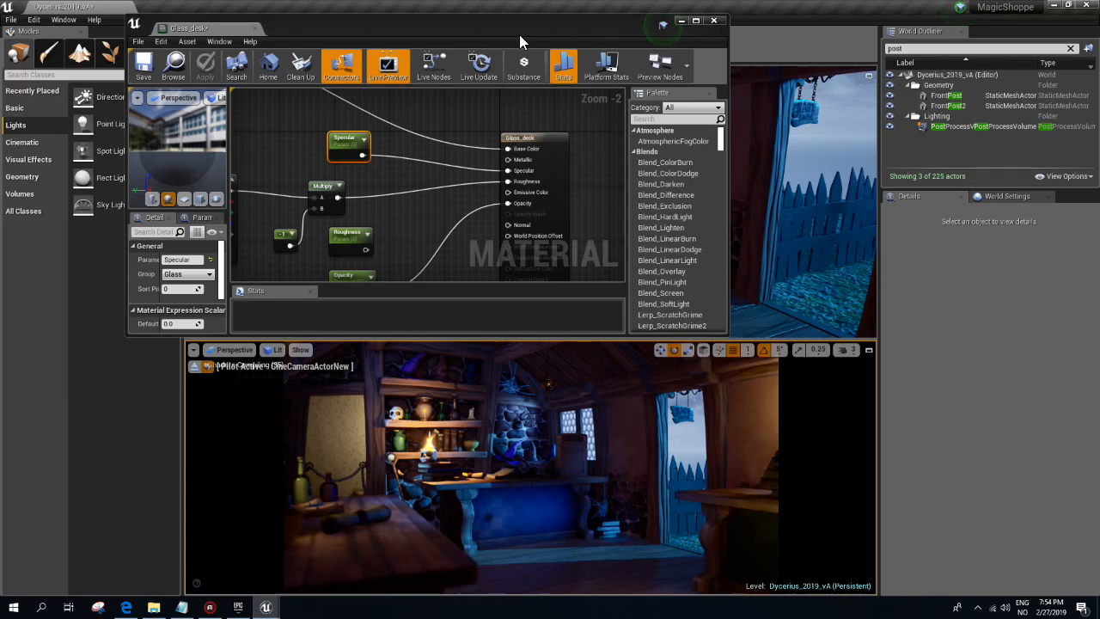
pyautogui.moveTo(565, 39); pyautogui.dragTo(447, 36)
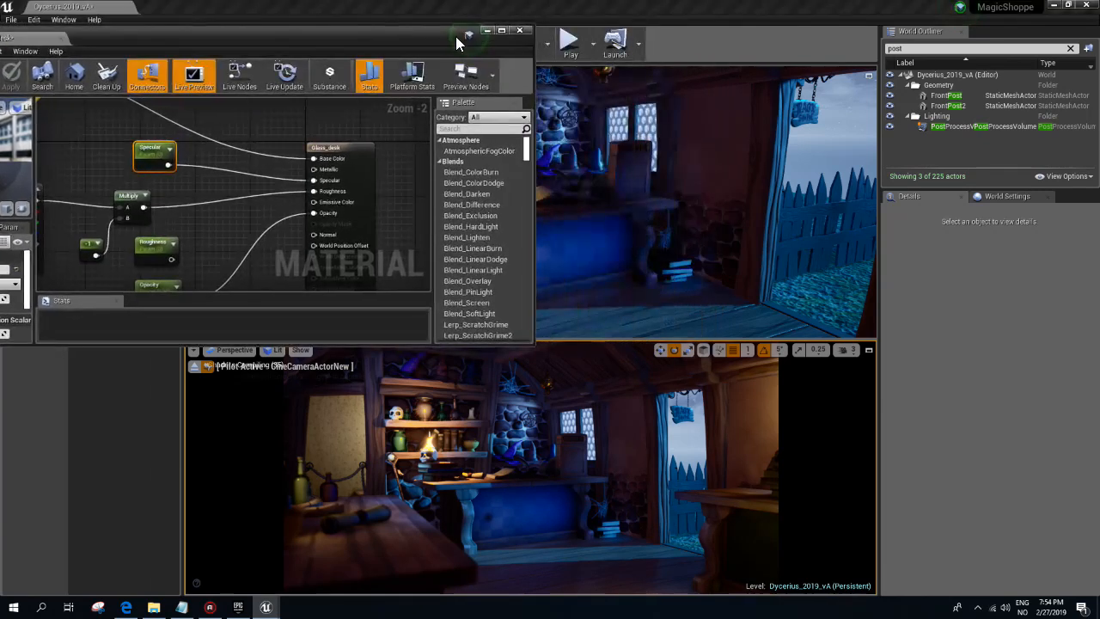
pyautogui.moveTo(364, 32); pyautogui.dragTo(564, 36)
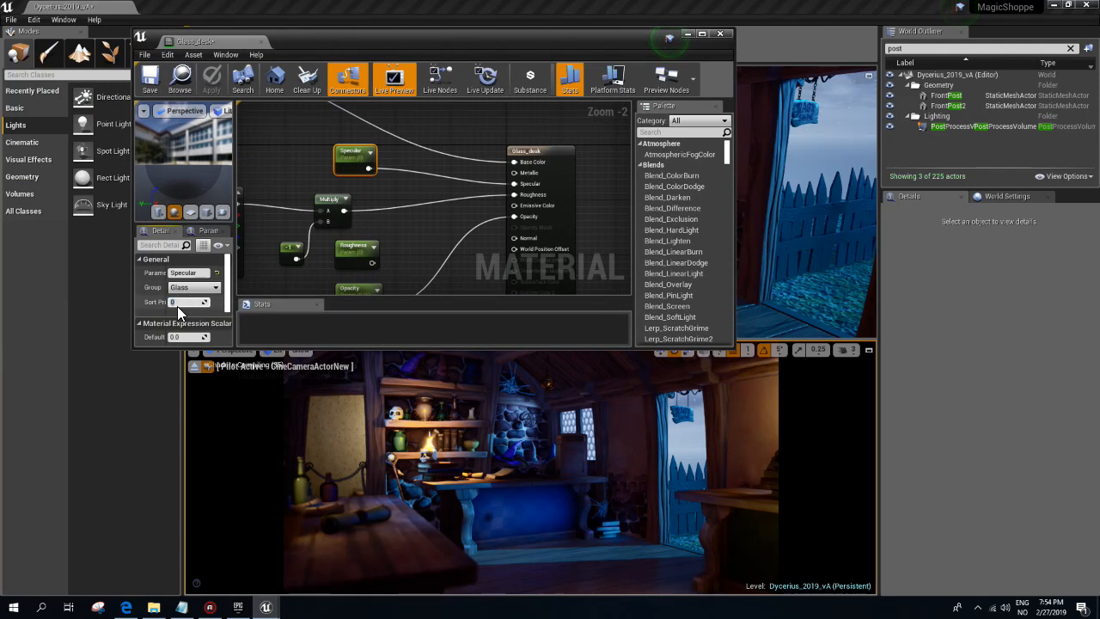
# - Undo the Specular change along with the last Max Brightness edit, and apply the Glass_desk material again
pyautogui.click(413, 197)
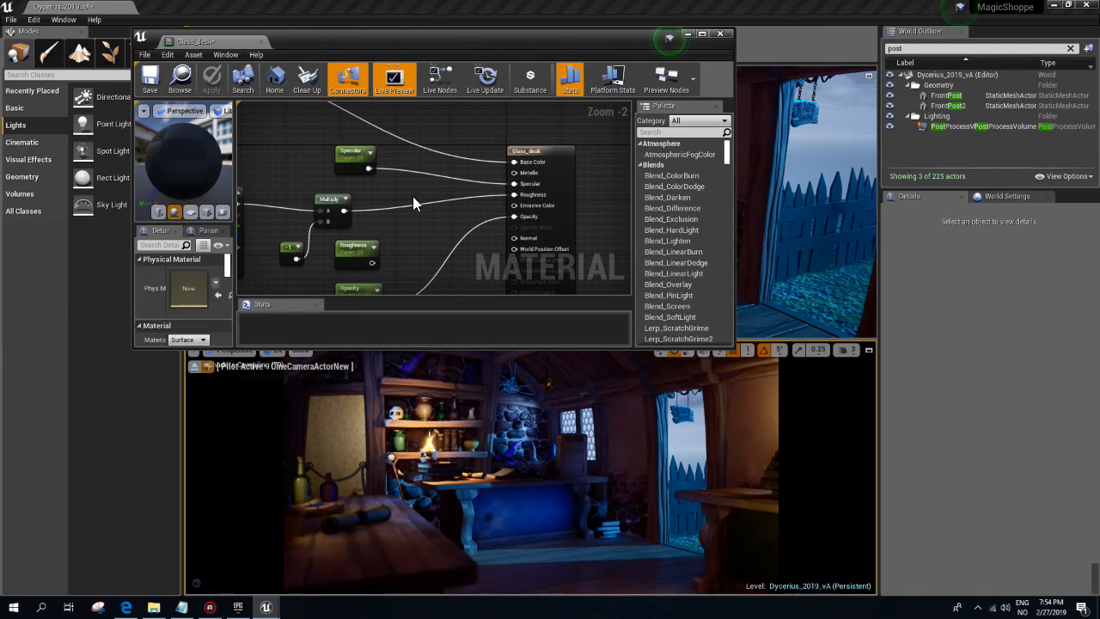
pyautogui.hotkey('ctrl', 'z')
pyautogui.hotkey('ctrl', 'z')
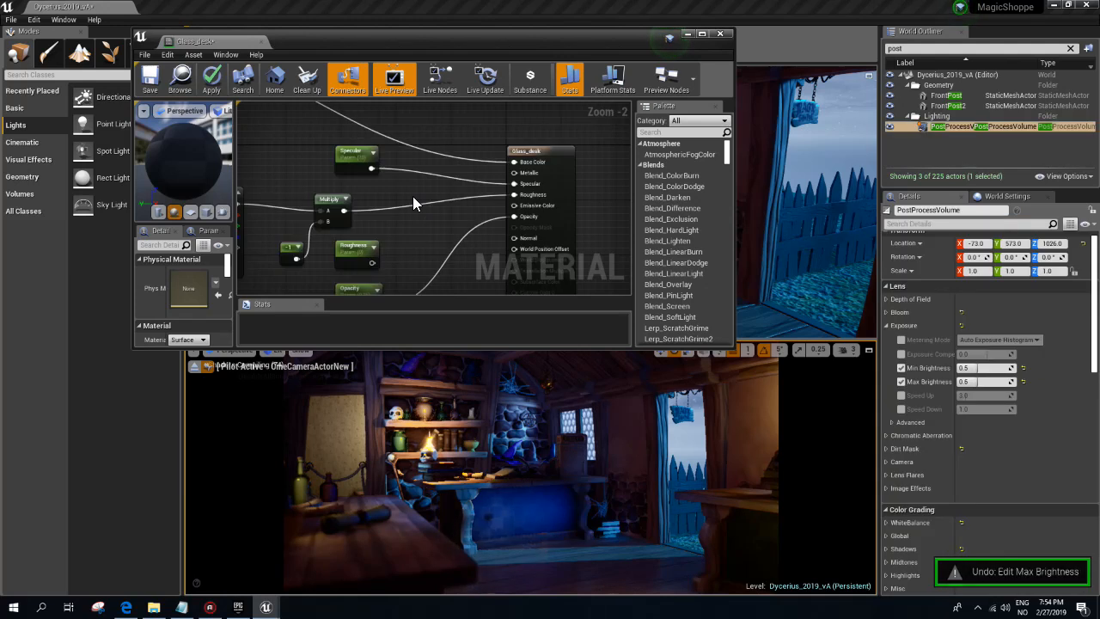
pyautogui.moveTo(400, 213); pyautogui.dragTo(501, 217, button='right')
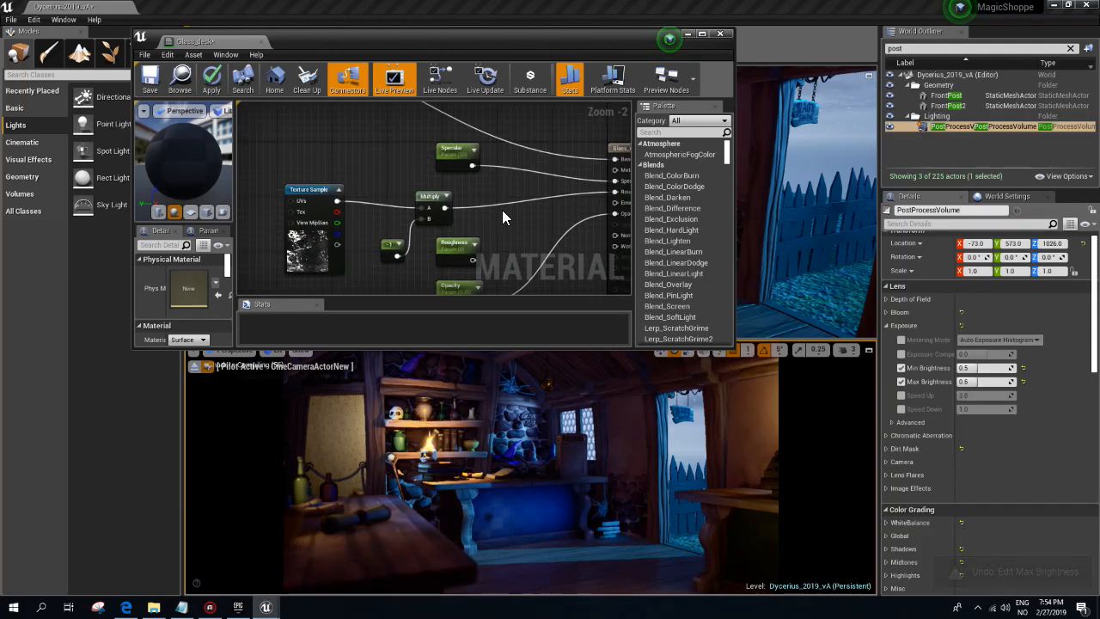
pyautogui.click(212, 79)
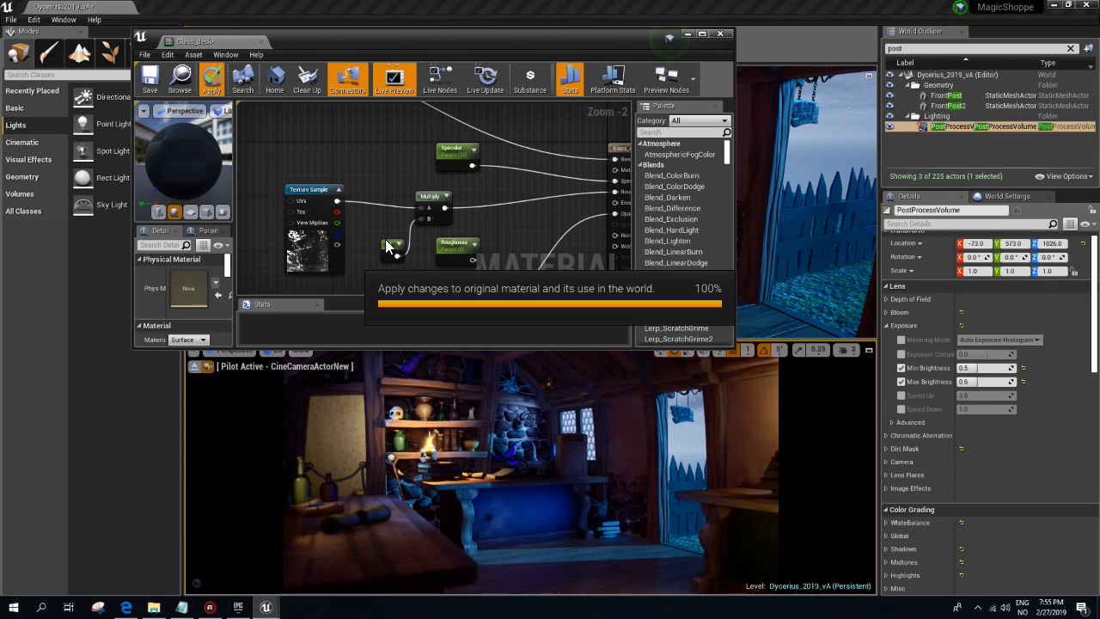
# - Wire the Texture Sample straight into Roughness, removing the Multiply and -1 constant nodes, and save and close the Glass_desk material
pyautogui.moveTo(504, 221); pyautogui.dragTo(448, 204, button='right')
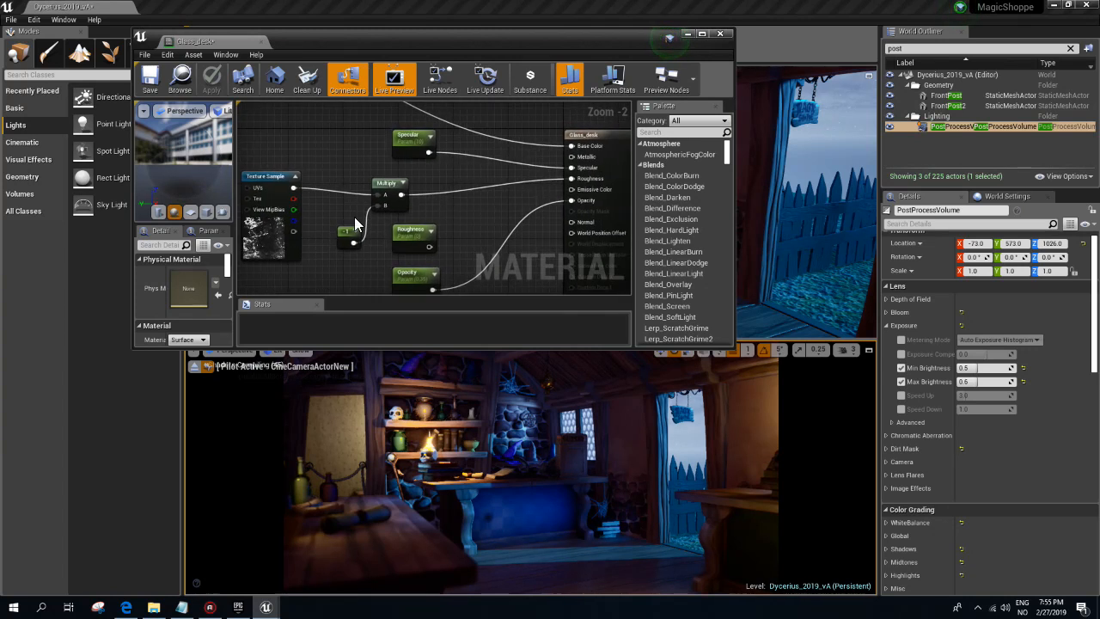
pyautogui.moveTo(294, 187); pyautogui.dragTo(571, 179)
pyautogui.click(394, 183)
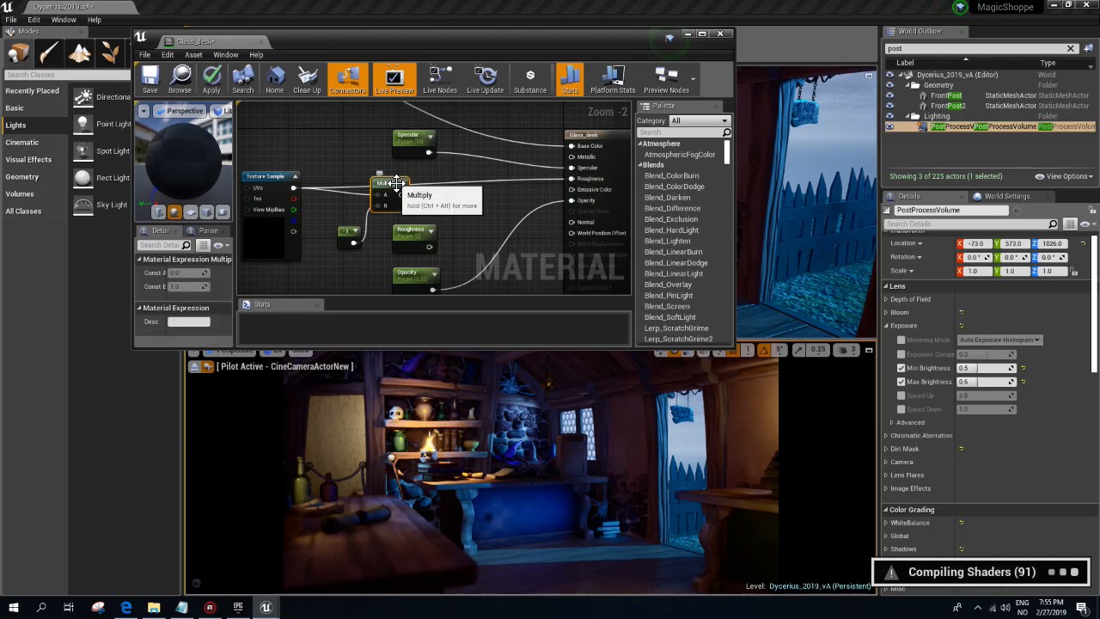
pyautogui.press('Delete')
pyautogui.click(347, 231)
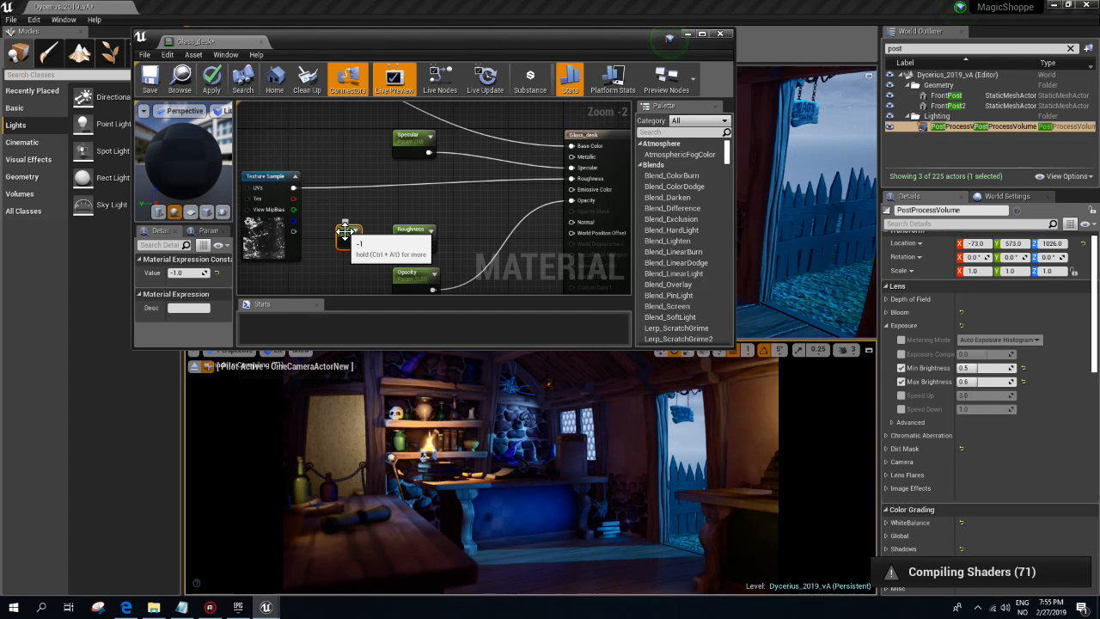
pyautogui.press('Delete')
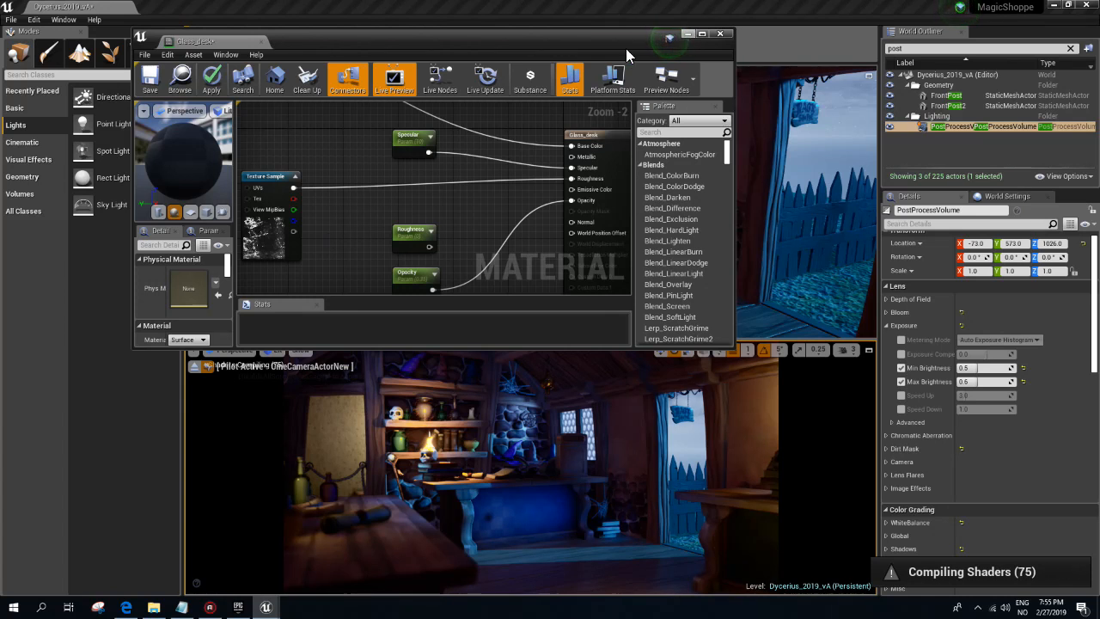
pyautogui.click(150, 79)
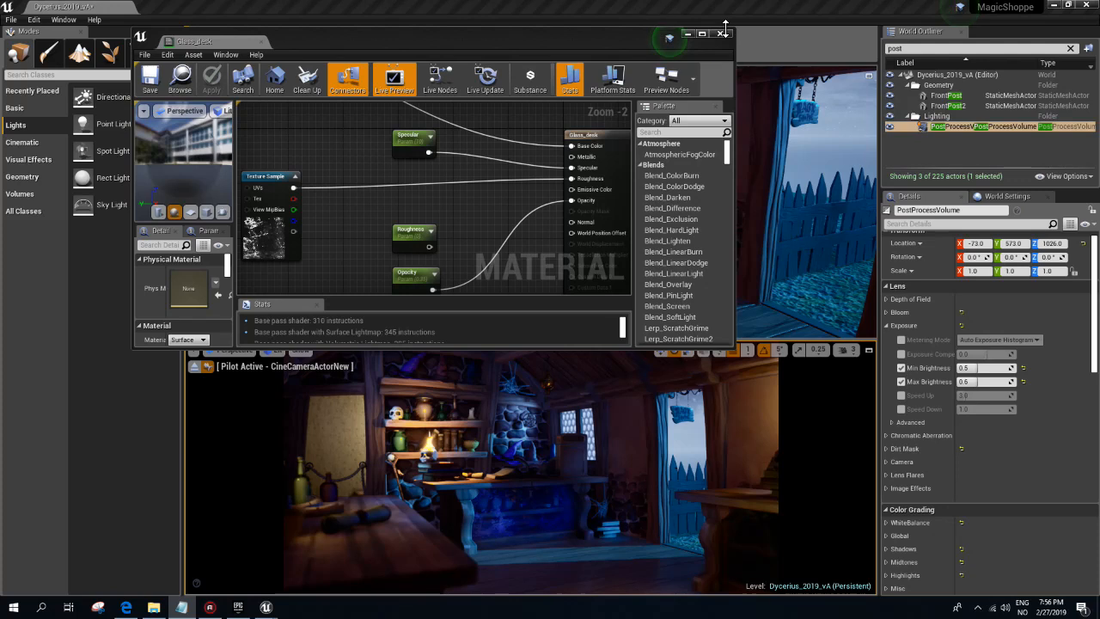
pyautogui.click(721, 33)
# - Place a new Spot Light inside the shop near the front doorway
pyautogui.press('w')
pyautogui.moveTo(650, 130); pyautogui.dragTo(559, 133, button='right')
pyautogui.press('s')
pyautogui.press('w')
pyautogui.press('s')
pyautogui.press('w')
pyautogui.press('s')
pyautogui.moveTo(131, 149); pyautogui.dragTo(538, 188)
pyautogui.moveTo(528, 188); pyautogui.dragTo(449, 206, button='right')
pyautogui.press('s')
pyautogui.press('w')
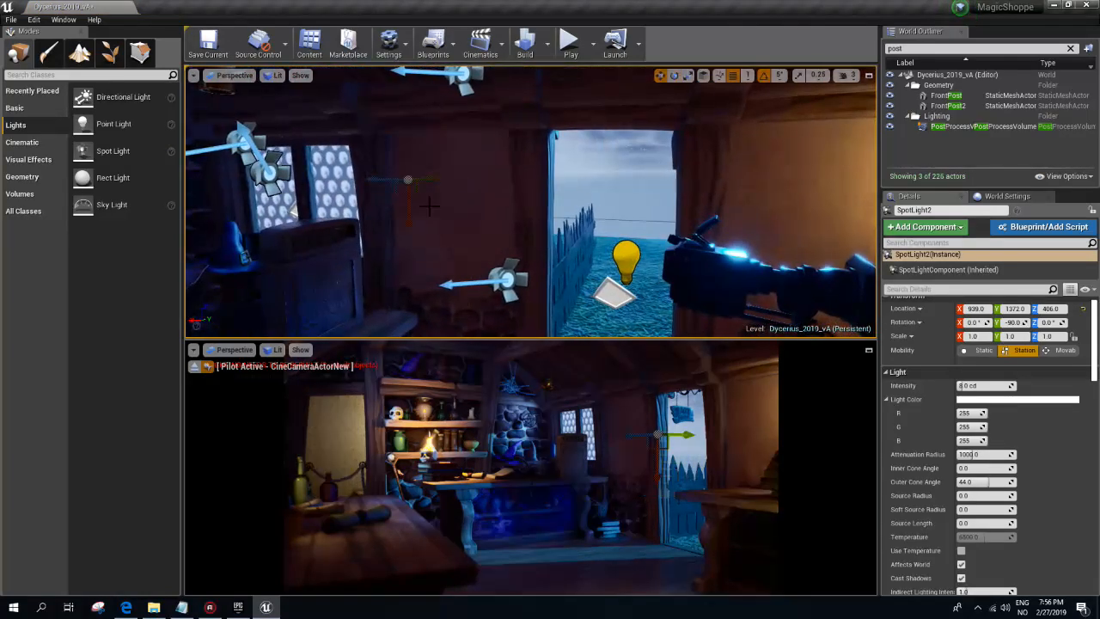
# - Move the new spotlight outside the shop below the Magic Shoppe sign, to about X 423, Y 1078
pyautogui.moveTo(375, 178); pyautogui.dragTo(598, 183)
pyautogui.moveTo(598, 183)
pyautogui.mouseDown(button='right')
pyautogui.moveTo(369, 189)
pyautogui.moveTo(645, 186)
pyautogui.moveTo(598, 189)
pyautogui.mouseUp(button='right')
pyautogui.press('d')
pyautogui.press('s')
pyautogui.moveTo(812, 160); pyautogui.dragTo(360, 238)
pyautogui.moveTo(360, 240); pyautogui.dragTo(267, 245, button='right')
pyautogui.press('w')
pyautogui.moveTo(567, 169); pyautogui.dragTo(371, 227)
pyautogui.moveTo(371, 227); pyautogui.dragTo(419, 271, button='right')
pyautogui.press('w')
pyautogui.press('a')
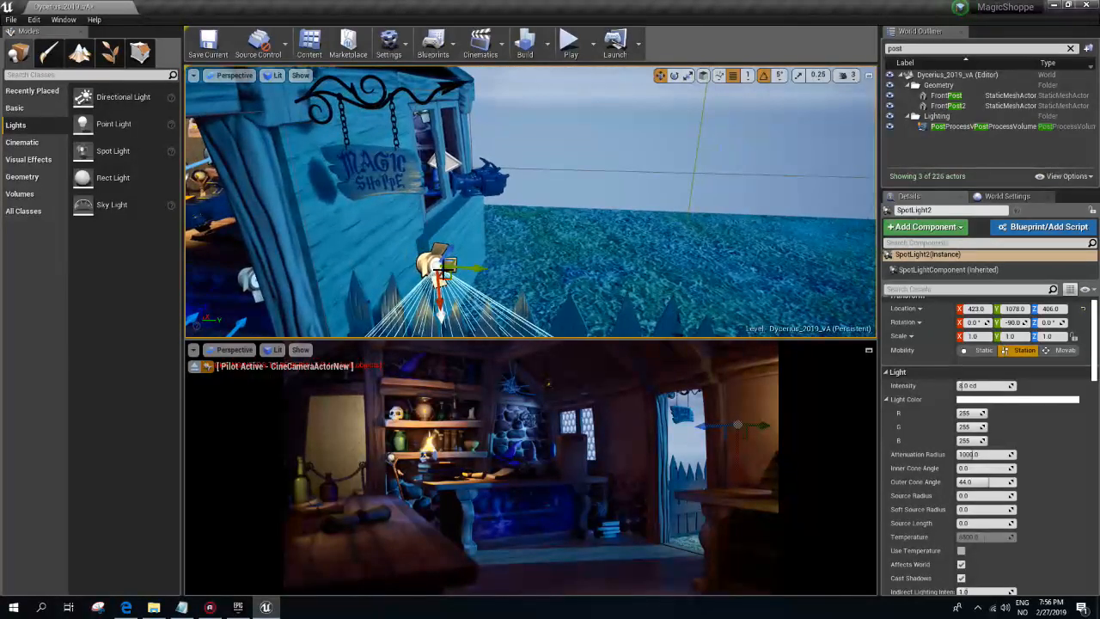
# - Tilt the spotlight to about -45° and, along world axes, move it above the sign at about X 531, Z 494
pyautogui.moveTo(451, 250); pyautogui.dragTo(516, 197)
pyautogui.press('e')
pyautogui.press('w')
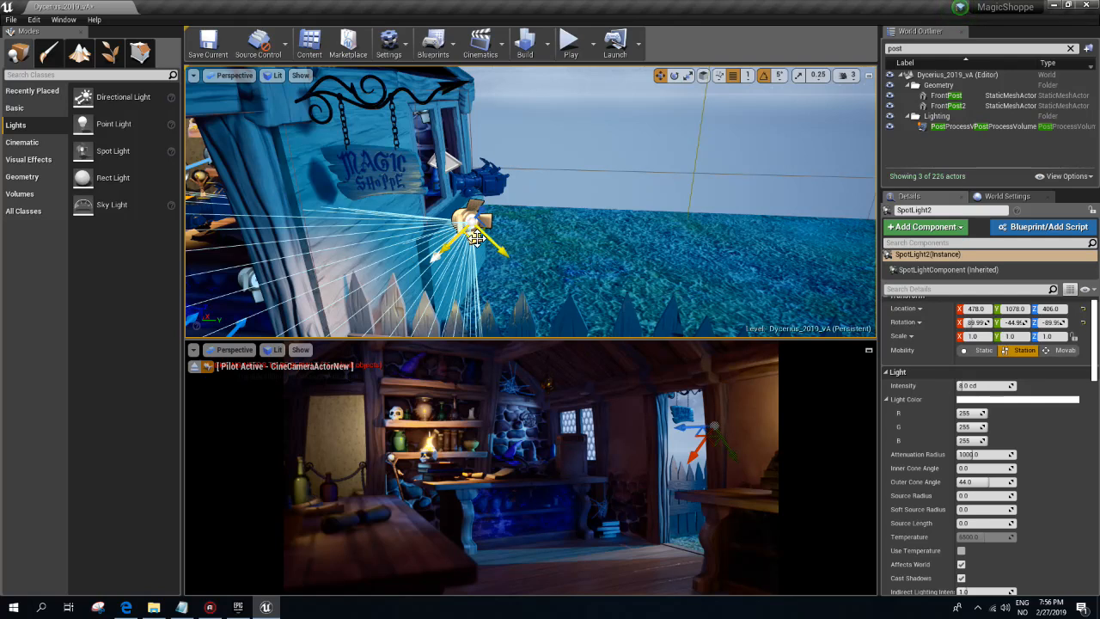
pyautogui.click(703, 75)
pyautogui.moveTo(473, 202); pyautogui.dragTo(466, 58)
pyautogui.moveTo(544, 238); pyautogui.dragTo(584, 257, button='right')
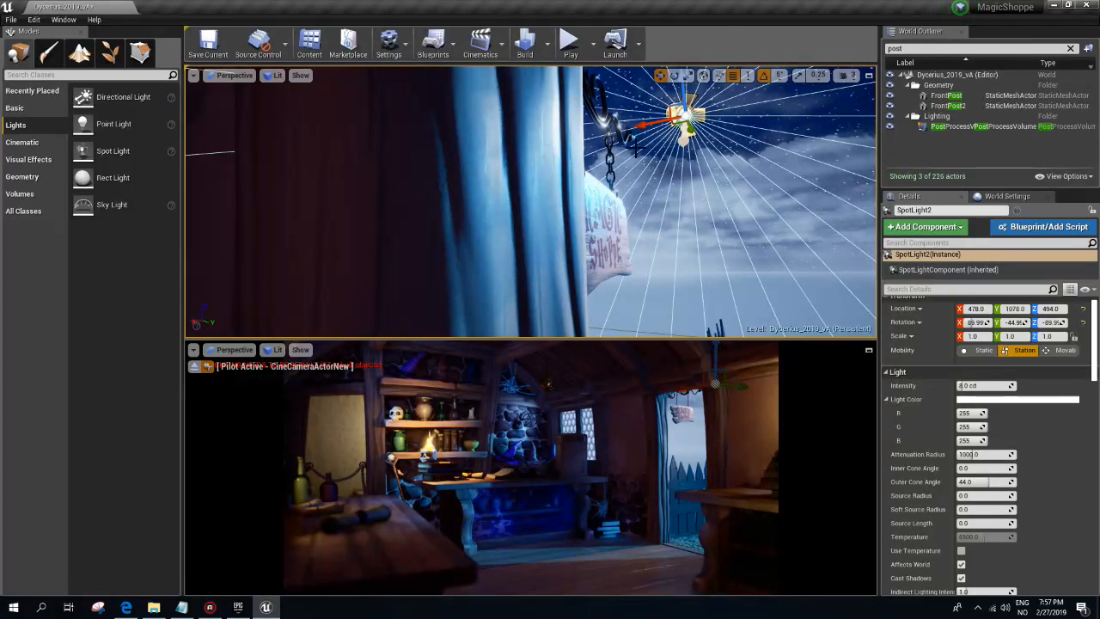
pyautogui.moveTo(642, 126); pyautogui.dragTo(552, 139)
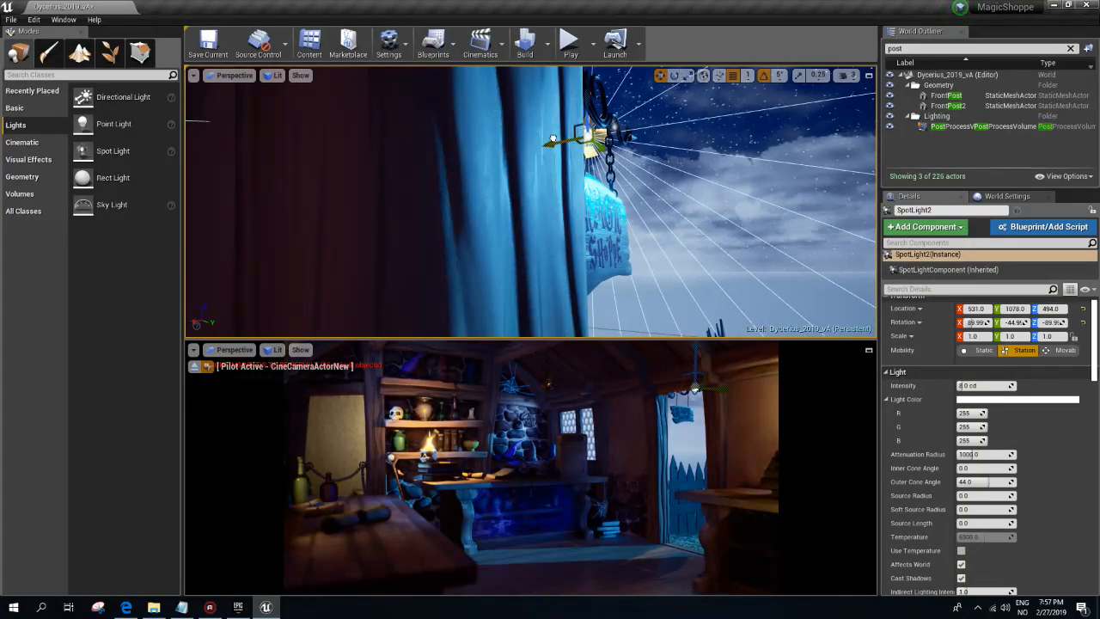
# - Set the sign spotlight's Attenuation Radius to about 199.58
pyautogui.click(980, 453)
pyautogui.write('84137')
pyautogui.press('Return')
pyautogui.moveTo(960, 454); pyautogui.dragTo(966, 454)
# - Rotate the sign spotlight to about -125° around Z and lower it to about Z 475
pyautogui.moveTo(684, 246)
pyautogui.mouseDown(button='right')
pyautogui.moveTo(591, 253)
pyautogui.moveTo(678, 237)
pyautogui.mouseUp(button='right')
pyautogui.press('e')
pyautogui.moveTo(603, 134)
pyautogui.mouseDown()
pyautogui.moveTo(587, 144)
pyautogui.moveTo(593, 137)
pyautogui.mouseUp()
pyautogui.press('w')
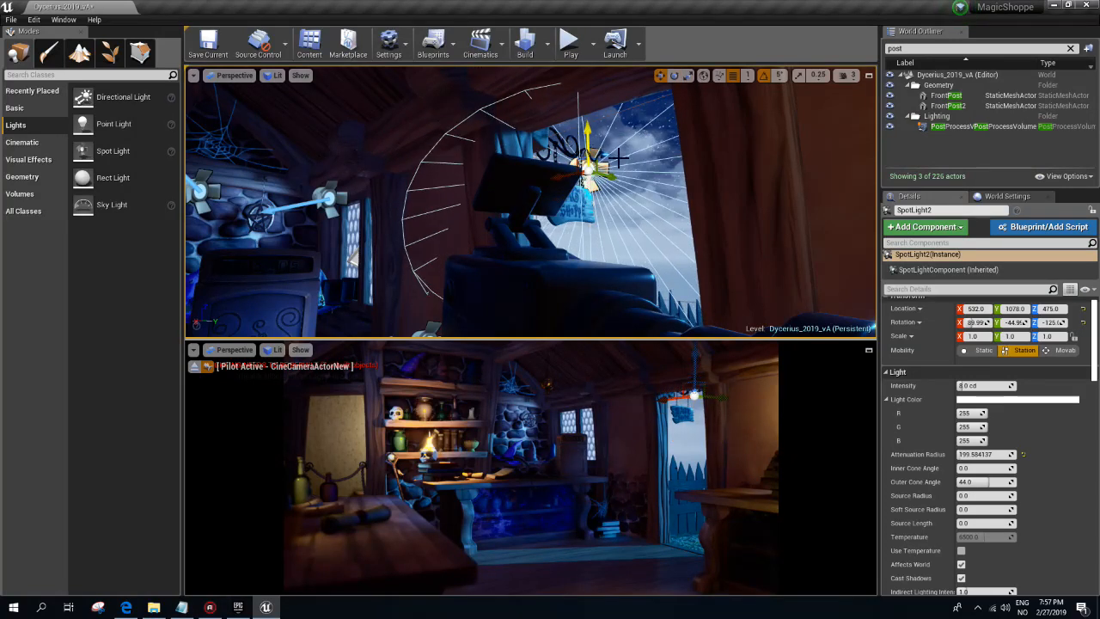
# - Give the spotlight 160 cd intensity and a pale blue color (RGB 167, 215, 255), and shift it to about Y 1062
pyautogui.moveTo(970, 385)
pyautogui.mouseDown()
pyautogui.moveTo(992, 386)
pyautogui.moveTo(962, 385)
pyautogui.mouseUp()
pyautogui.click(1018, 398)
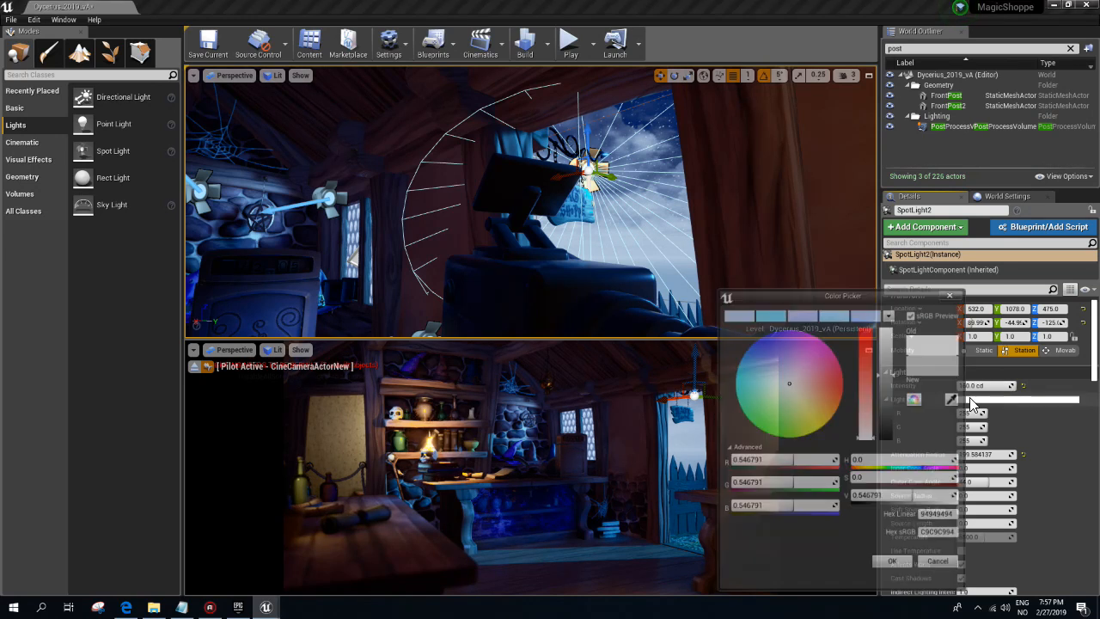
pyautogui.click(760, 366)
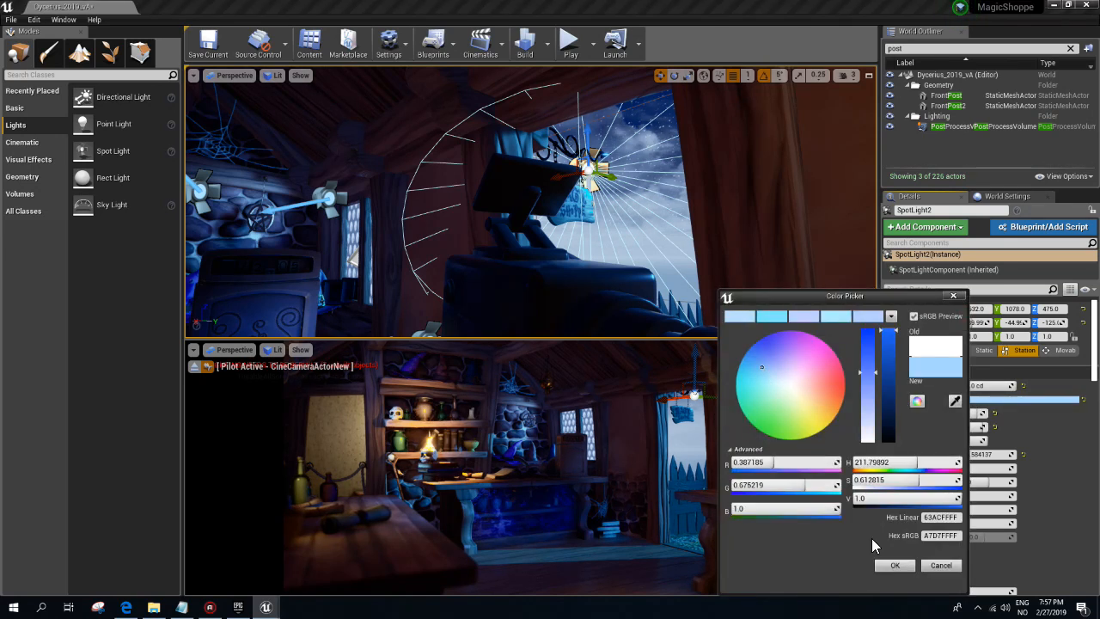
pyautogui.click(889, 566)
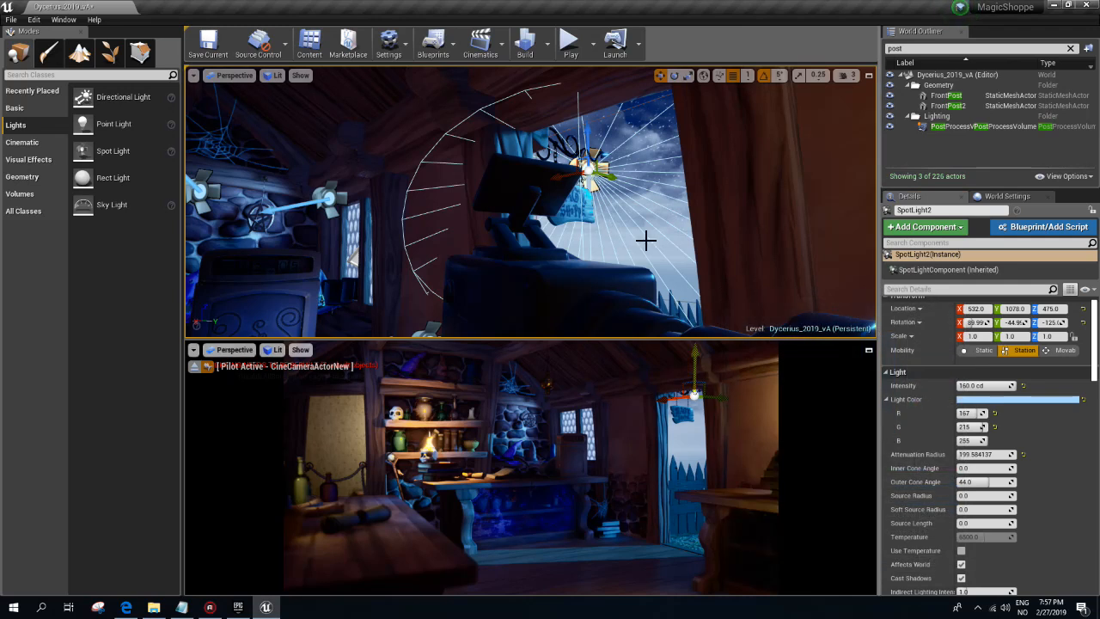
pyautogui.moveTo(614, 171)
pyautogui.mouseDown()
pyautogui.moveTo(548, 172)
pyautogui.moveTo(605, 173)
pyautogui.mouseUp()
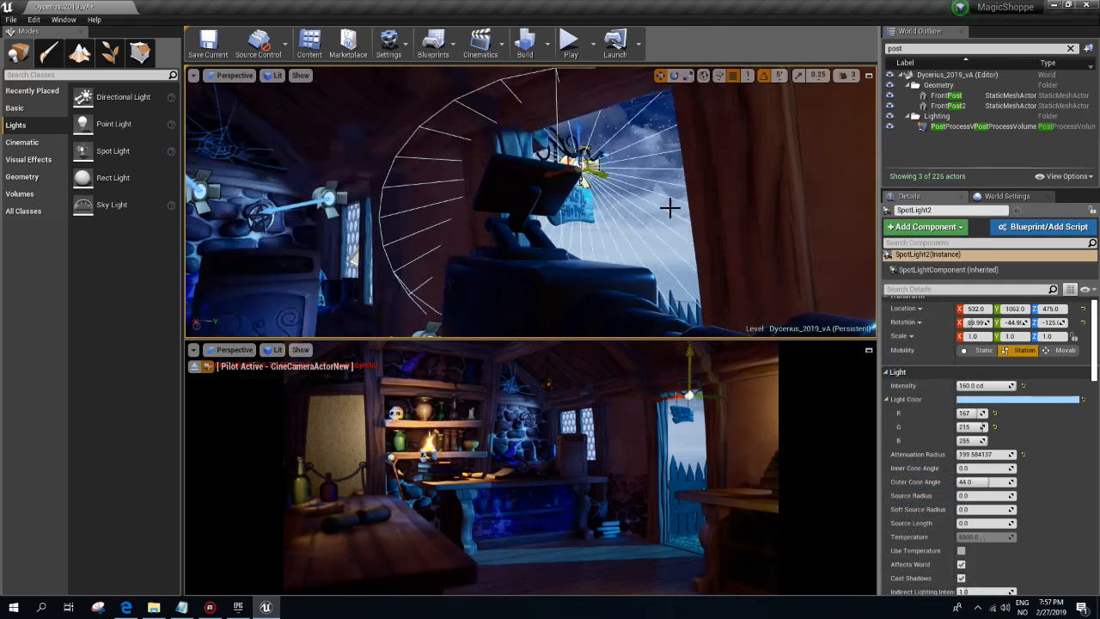
# - Switch the spotlight's Intensity Units to Lumens with an intensity just under 200 lm, and set Volumetric Scattering Intensity to 0
pyautogui.click(969, 388)
pyautogui.scroll(-5, 983, 519)
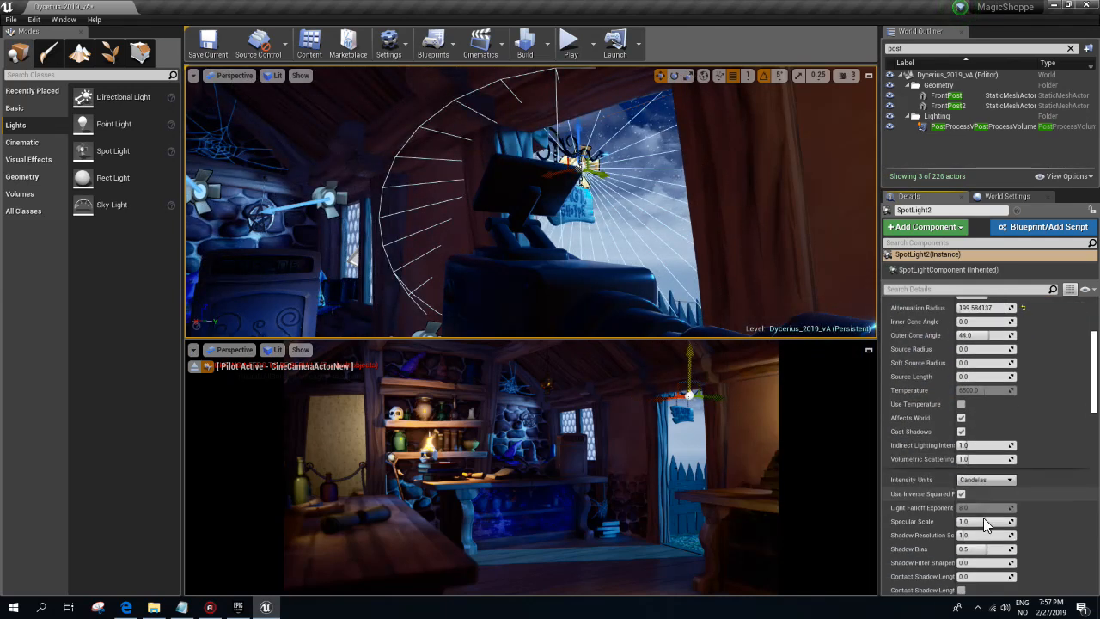
pyautogui.scroll(5, 985, 505)
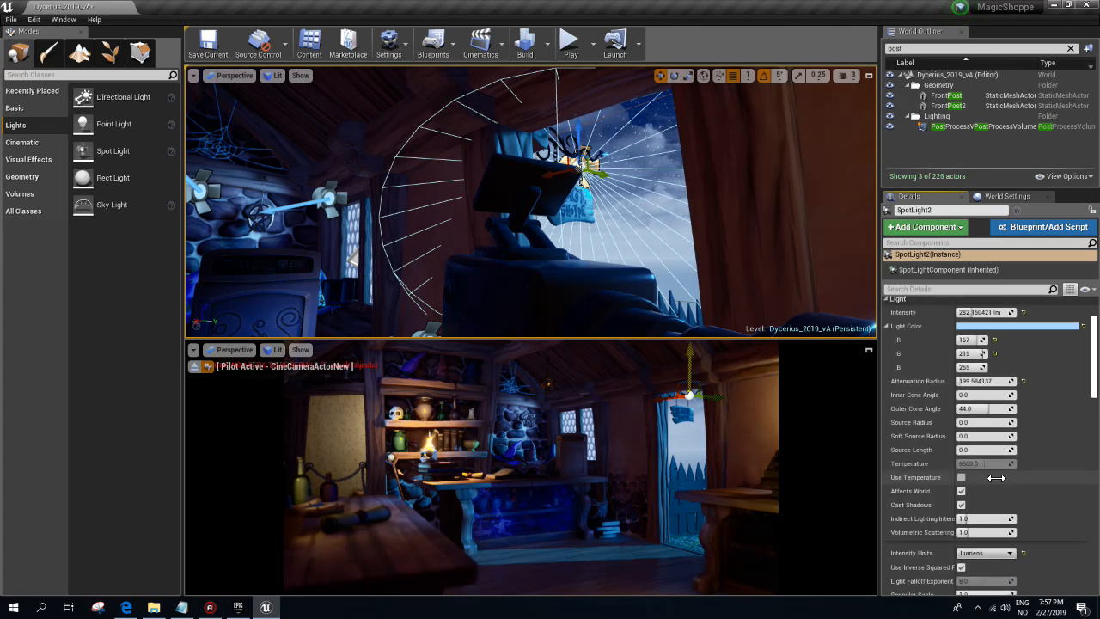
pyautogui.moveTo(973, 385); pyautogui.dragTo(964, 385)
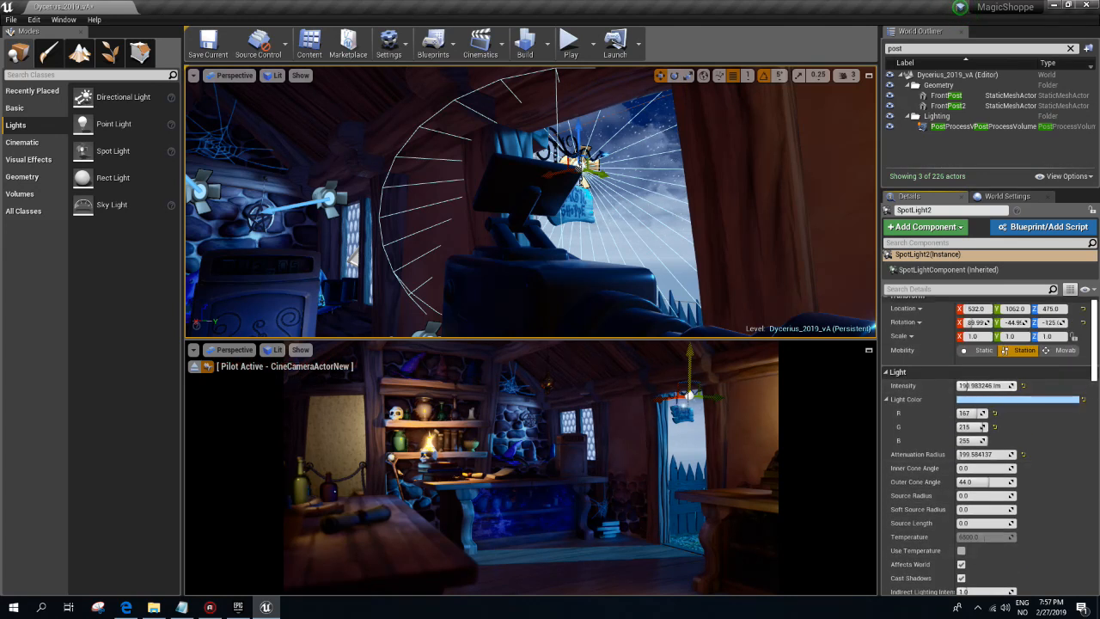
pyautogui.scroll(-4, 980, 507)
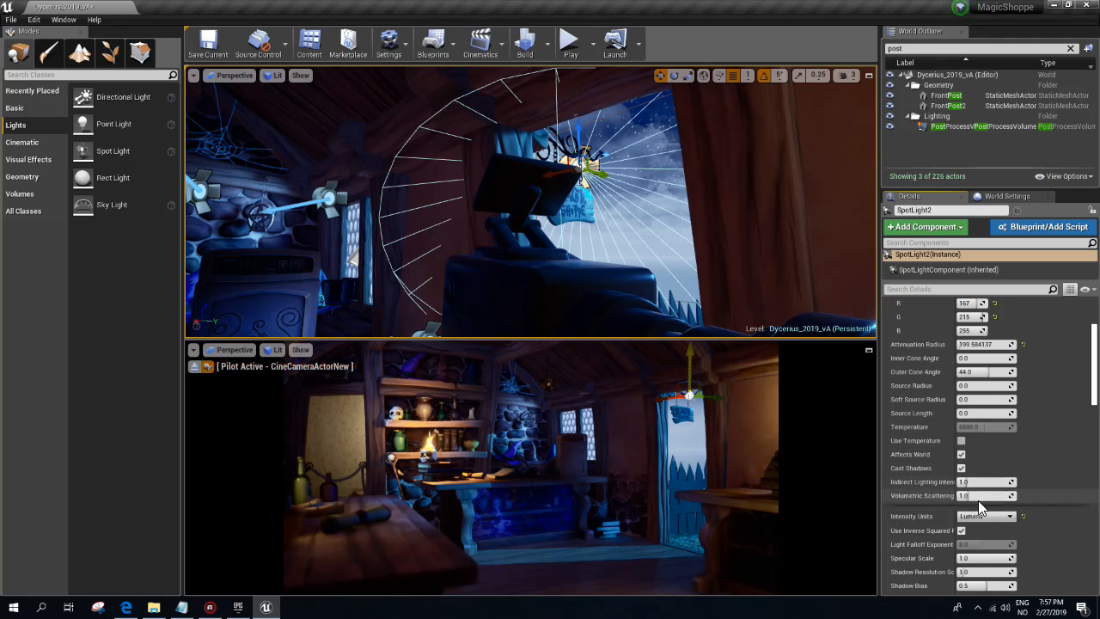
pyautogui.click(971, 498)
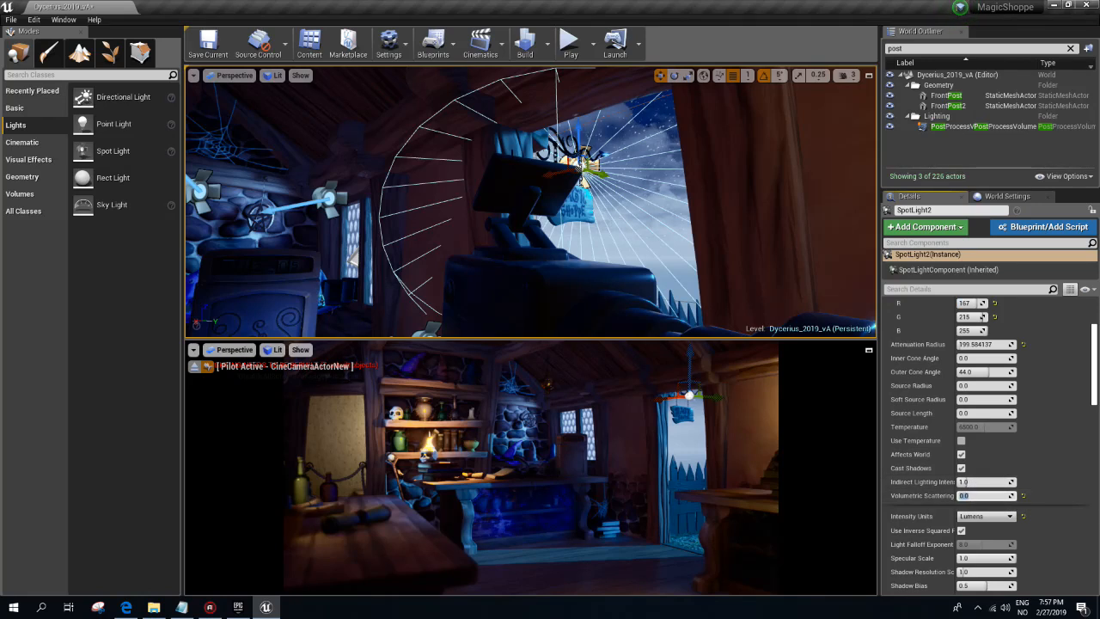
# - Turn the spotlight toward the face of the Magic Shoppe sign and pull it back away from the sign
pyautogui.press('w')
pyautogui.moveTo(603, 152); pyautogui.dragTo(589, 209, button='right')
pyautogui.moveTo(589, 209); pyautogui.dragTo(556, 210)
pyautogui.press('e')
pyautogui.moveTo(610, 181); pyautogui.dragTo(682, 196)
pyautogui.press('w')
pyautogui.moveTo(554, 200); pyautogui.dragTo(610, 197)
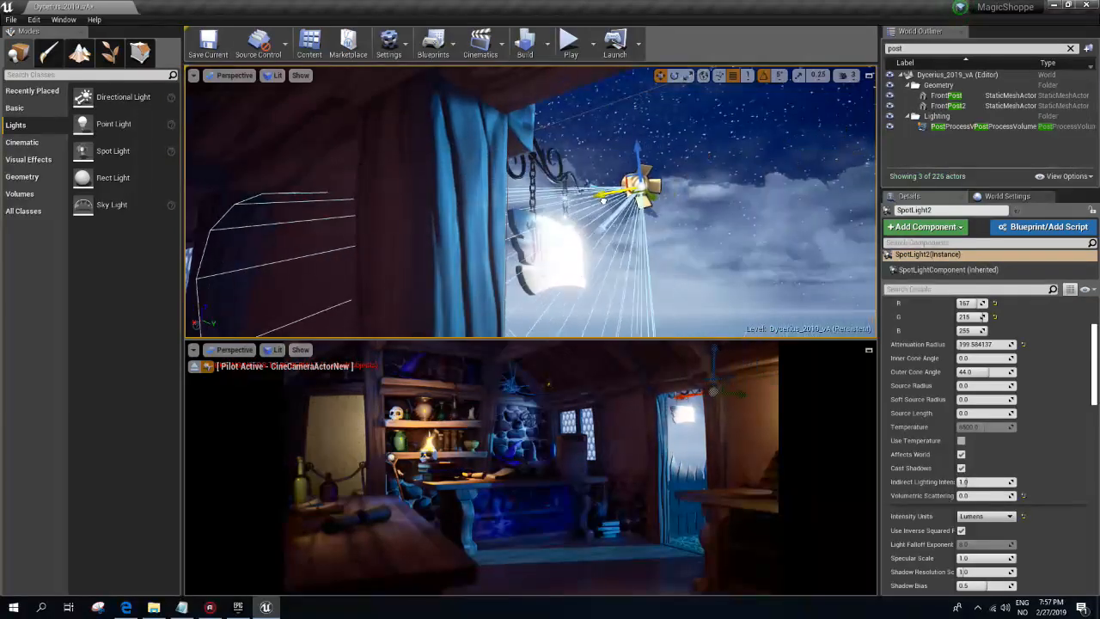
# - Aim the spotlight downward, bring it back close to the sign and raise it above the sign's bracket
pyautogui.press('e')
pyautogui.moveTo(714, 211); pyautogui.dragTo(717, 242)
pyautogui.press('w')
pyautogui.moveTo(616, 193); pyautogui.dragTo(551, 192)
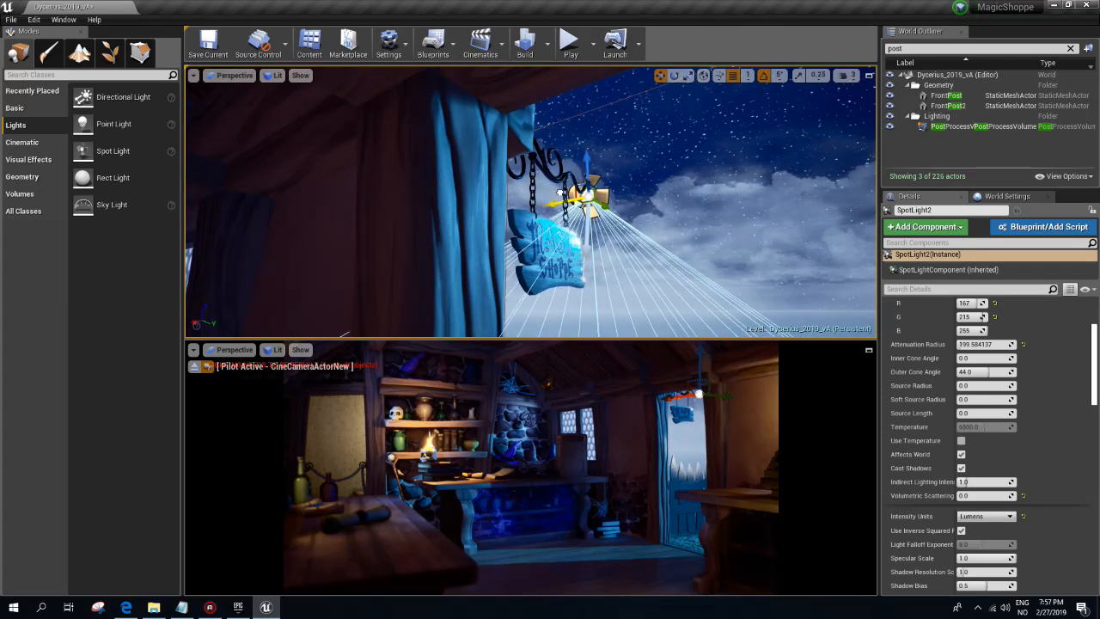
pyautogui.moveTo(584, 162); pyautogui.dragTo(552, 91)
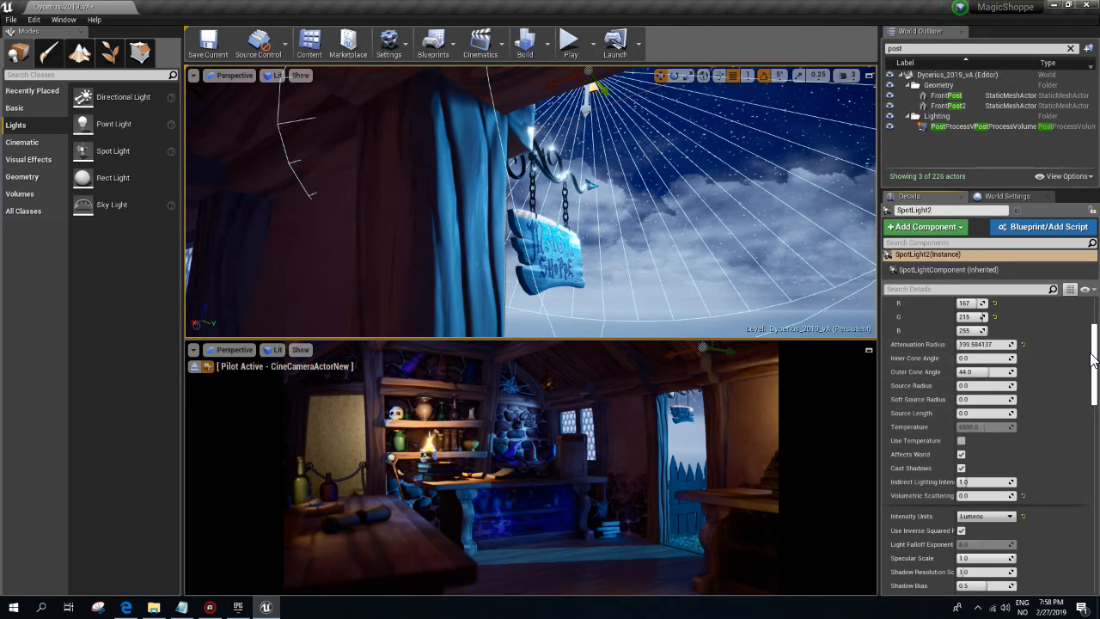
# - Nudge the sign spotlight to X 500, set its color to a stronger blue (RGB 129, 203, 255) and make its Mobility Static
pyautogui.moveTo(1093, 359); pyautogui.dragTo(1085, 292)
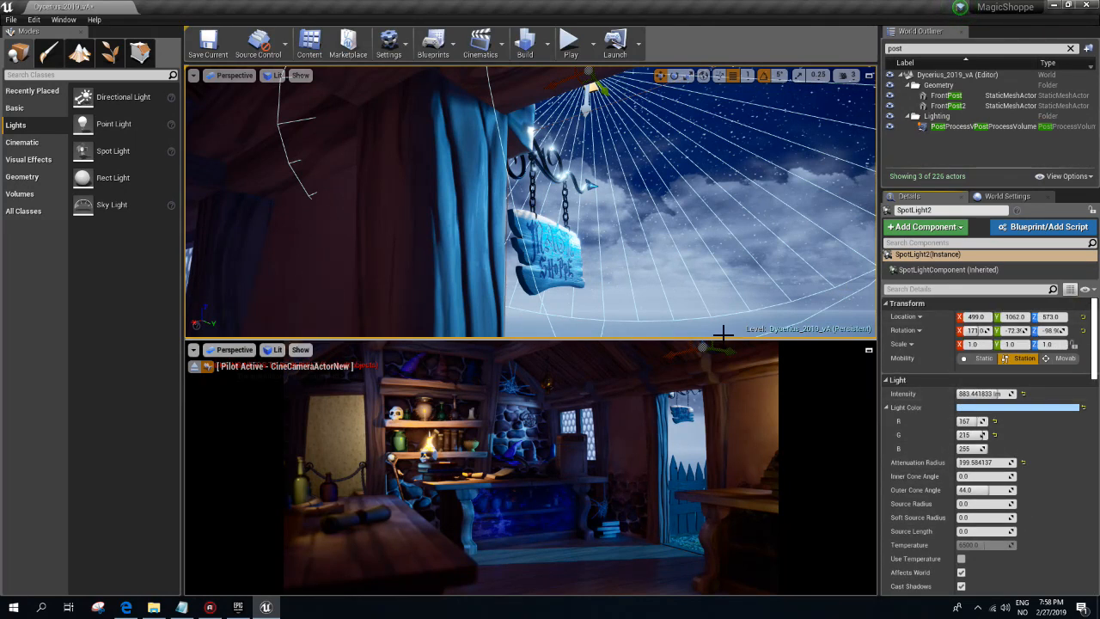
pyautogui.moveTo(613, 204); pyautogui.dragTo(563, 204, button='right')
pyautogui.moveTo(556, 113)
pyautogui.mouseDown()
pyautogui.moveTo(567, 112)
pyautogui.moveTo(555, 114)
pyautogui.mouseUp()
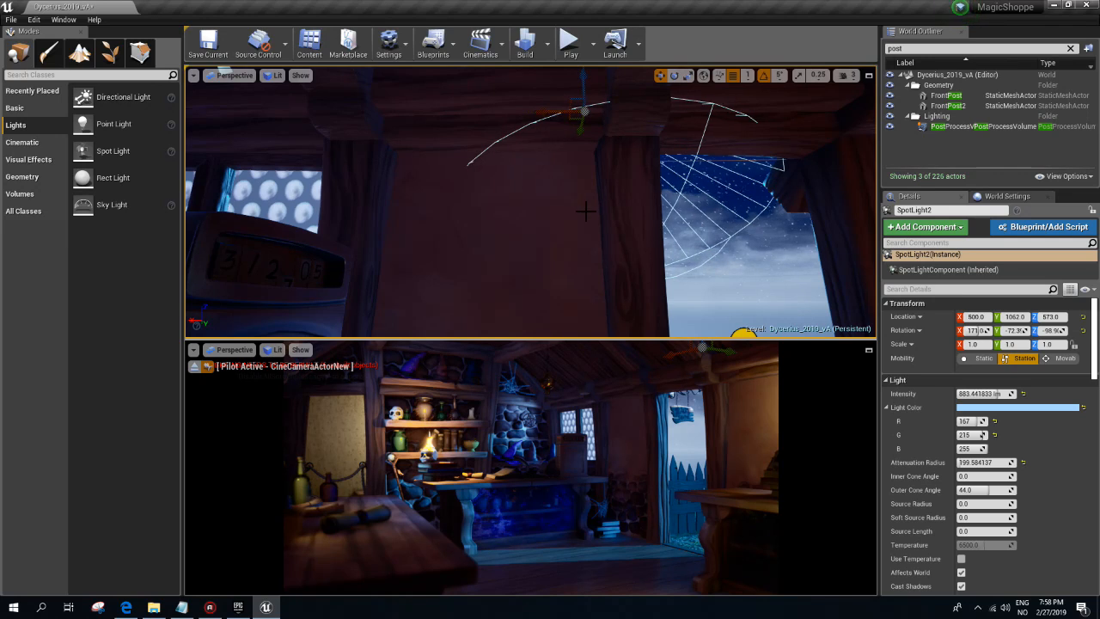
pyautogui.click(962, 406)
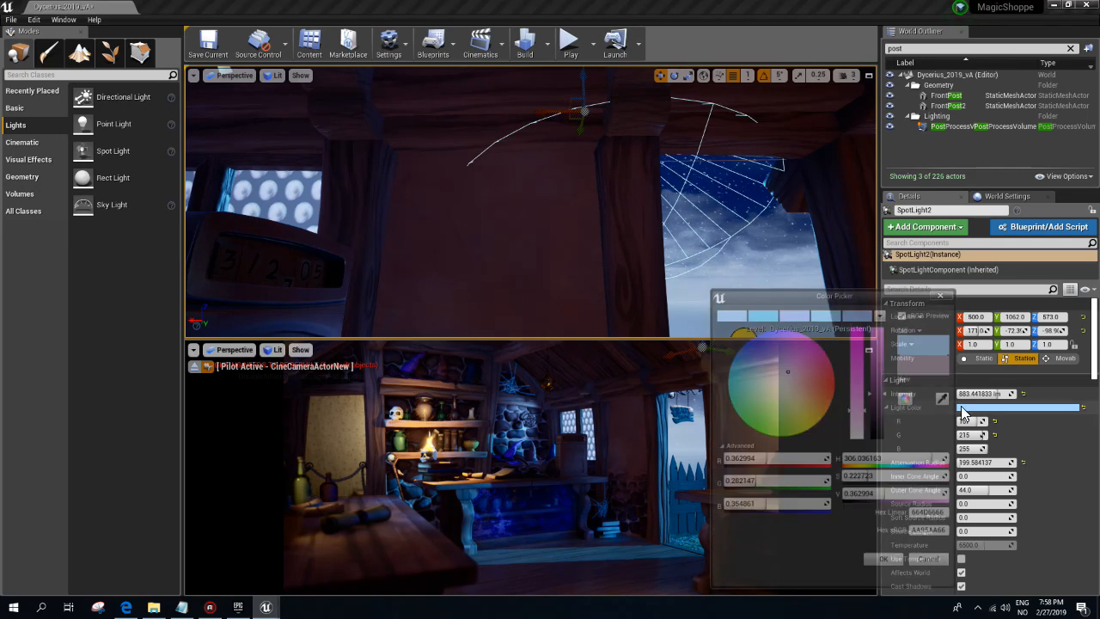
pyautogui.moveTo(742, 378)
pyautogui.mouseDown()
pyautogui.moveTo(749, 348)
pyautogui.moveTo(768, 337)
pyautogui.moveTo(719, 362)
pyautogui.moveTo(749, 369)
pyautogui.moveTo(759, 352)
pyautogui.moveTo(751, 373)
pyautogui.moveTo(746, 361)
pyautogui.mouseUp()
pyautogui.click(885, 565)
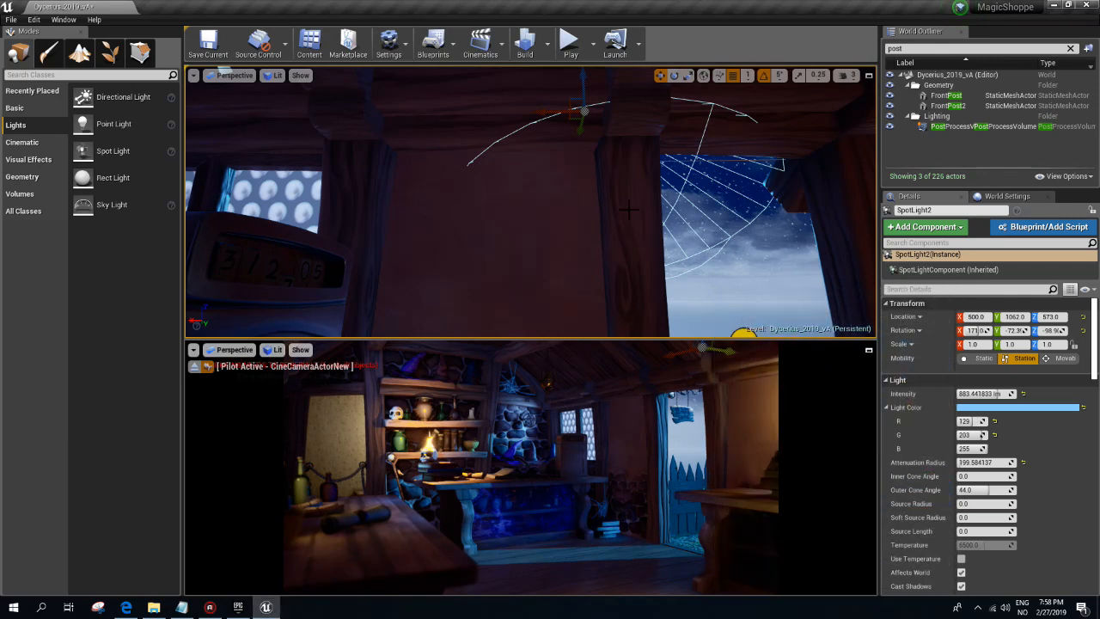
pyautogui.click(979, 357)
# - Duplicate the sign spotlight and place the rotated copy lower outside the doorway, at about X 602, Z 434
pyautogui.keyDown('alt'); pyautogui.moveTo(564, 130); pyautogui.dragTo(544, 196); pyautogui.keyUp('alt')
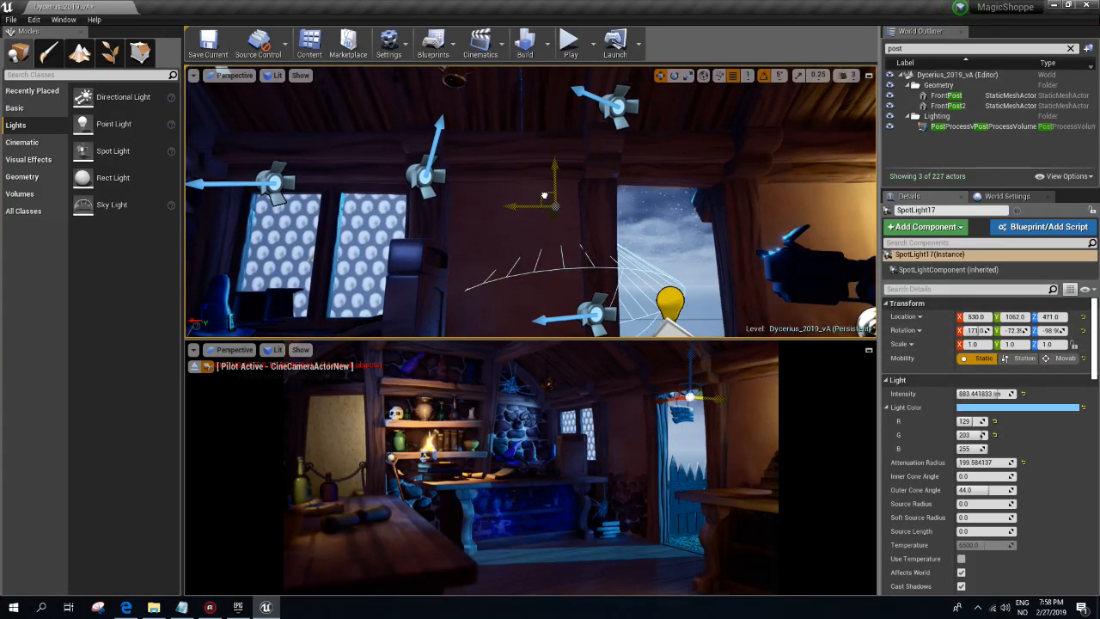
pyautogui.moveTo(622, 222); pyautogui.dragTo(651, 252, button='right')
pyautogui.press('e')
pyautogui.moveTo(454, 175)
pyautogui.mouseDown()
pyautogui.moveTo(461, 209)
pyautogui.moveTo(496, 154)
pyautogui.moveTo(421, 225)
pyautogui.moveTo(448, 225)
pyautogui.moveTo(445, 168)
pyautogui.mouseUp()
pyautogui.press('w')
pyautogui.press('w')
pyautogui.moveTo(598, 225); pyautogui.dragTo(499, 215, button='right')
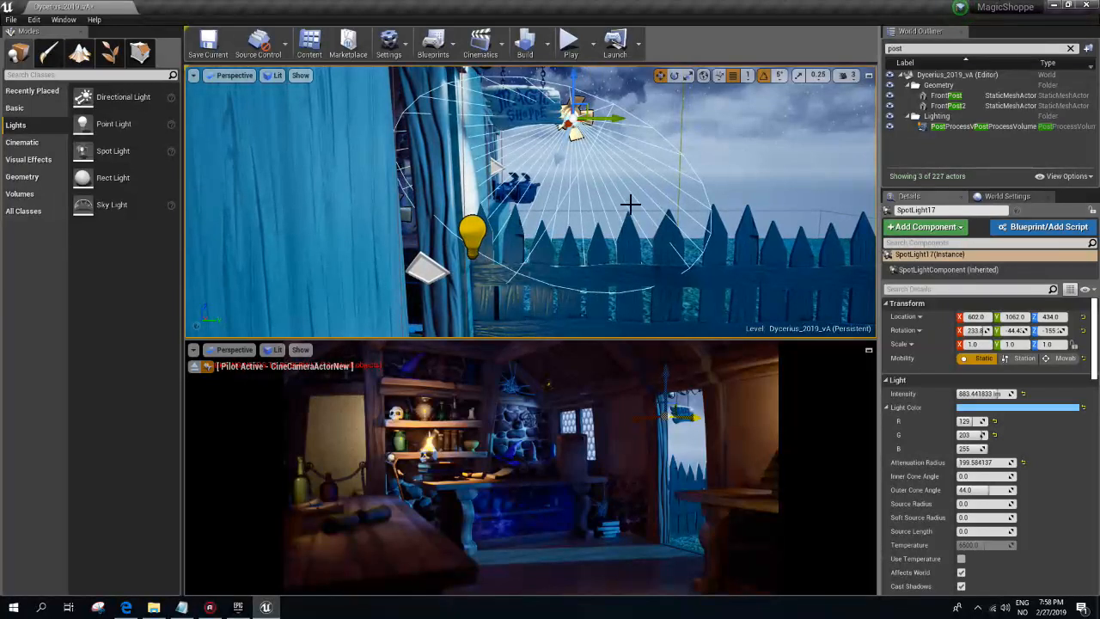
# - Turn the duplicate spotlight, move it to about Y 996, Z 353, and reduce its intensity to about 38.7 lm
pyautogui.press('e')
pyautogui.moveTo(546, 156); pyautogui.dragTo(548, 119)
pyautogui.press('w')
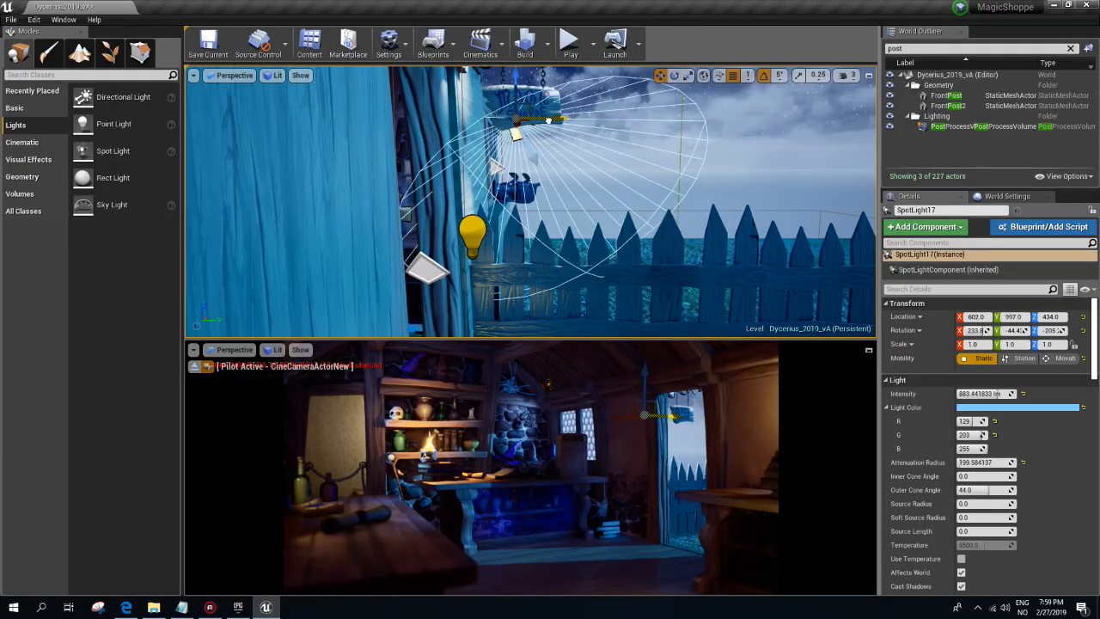
pyautogui.moveTo(514, 86); pyautogui.dragTo(519, 158)
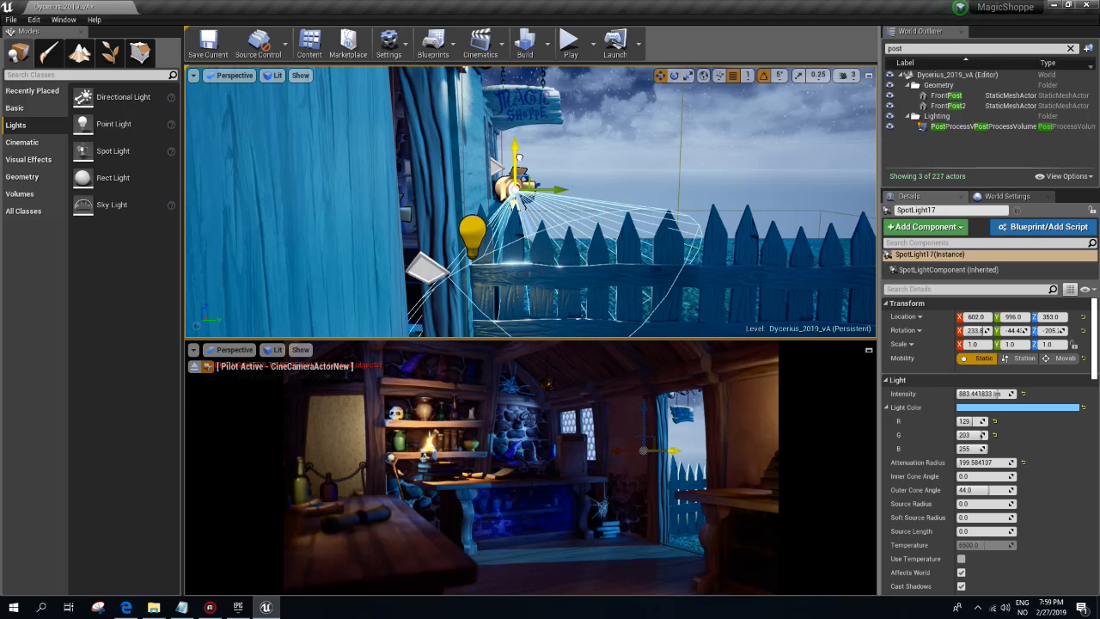
pyautogui.moveTo(979, 394); pyautogui.dragTo(958, 394)
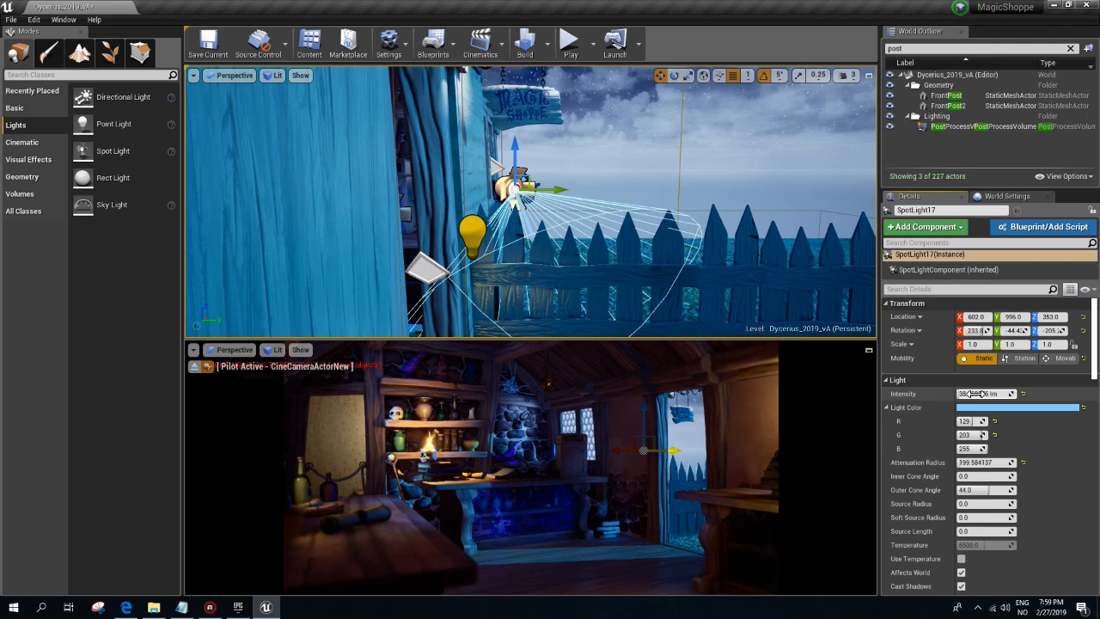
# - Rotate the duplicate spotlight further to about -220 degrees in Z and move it against the shop wall at Y 959, Z 383
pyautogui.moveTo(730, 264)
pyautogui.mouseDown(button='right')
pyautogui.moveTo(756, 265)
pyautogui.moveTo(713, 262)
pyautogui.mouseUp(button='right')
pyautogui.press('f')
pyautogui.press('e')
pyautogui.moveTo(532, 159); pyautogui.dragTo(585, 197)
pyautogui.press('Escape')
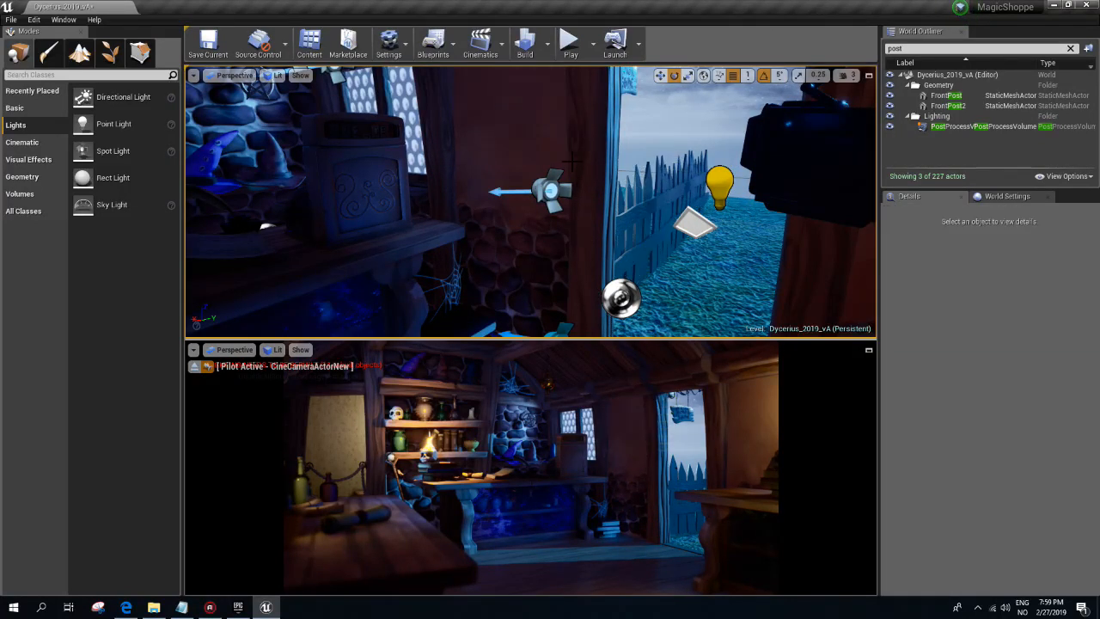
pyautogui.moveTo(544, 187); pyautogui.dragTo(593, 190, button='right')
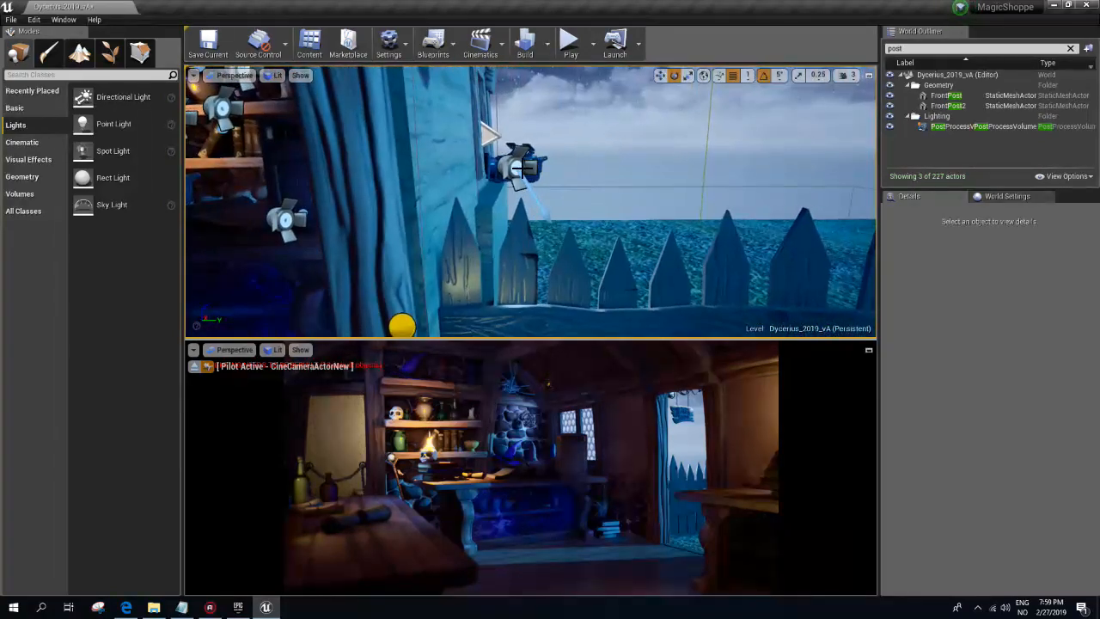
pyautogui.click(526, 165)
pyautogui.moveTo(526, 166); pyautogui.dragTo(550, 168, button='right')
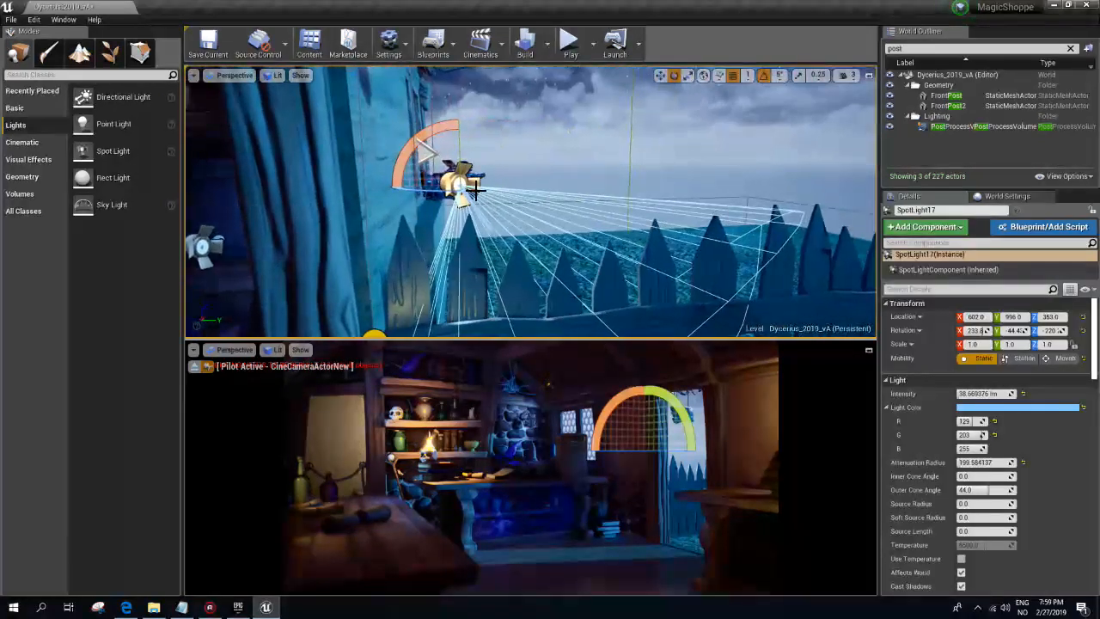
pyautogui.press('w')
pyautogui.moveTo(476, 175); pyautogui.dragTo(419, 130)
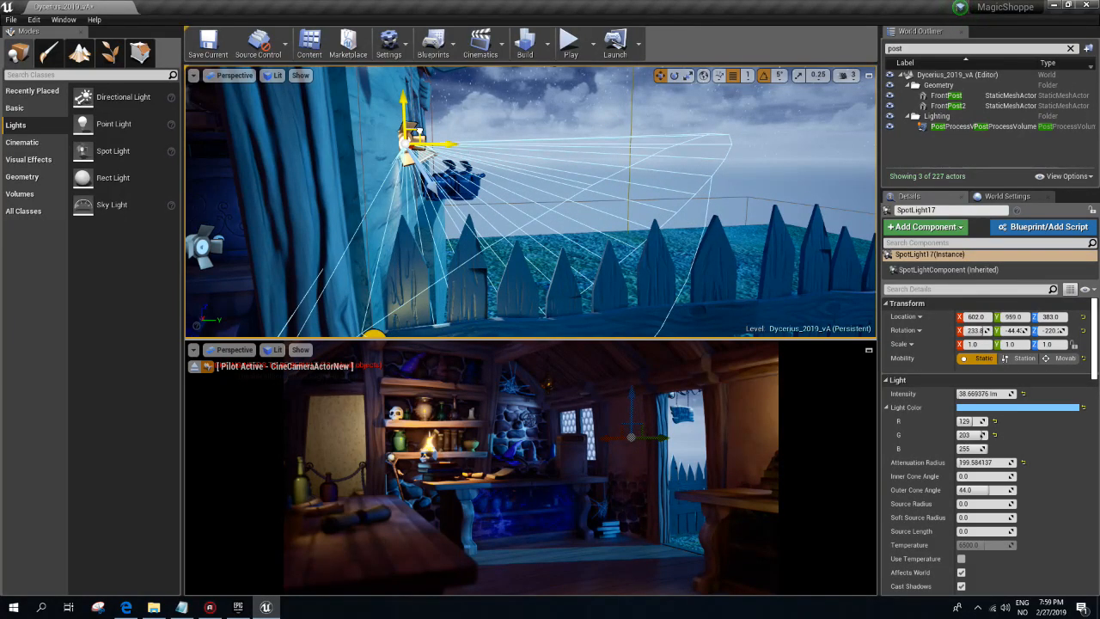
# - Raise the duplicate spotlight to Z 430, with an Outer Cone Angle of about 40.24 and an Attenuation Radius of about 298.9
pyautogui.click(960, 573)
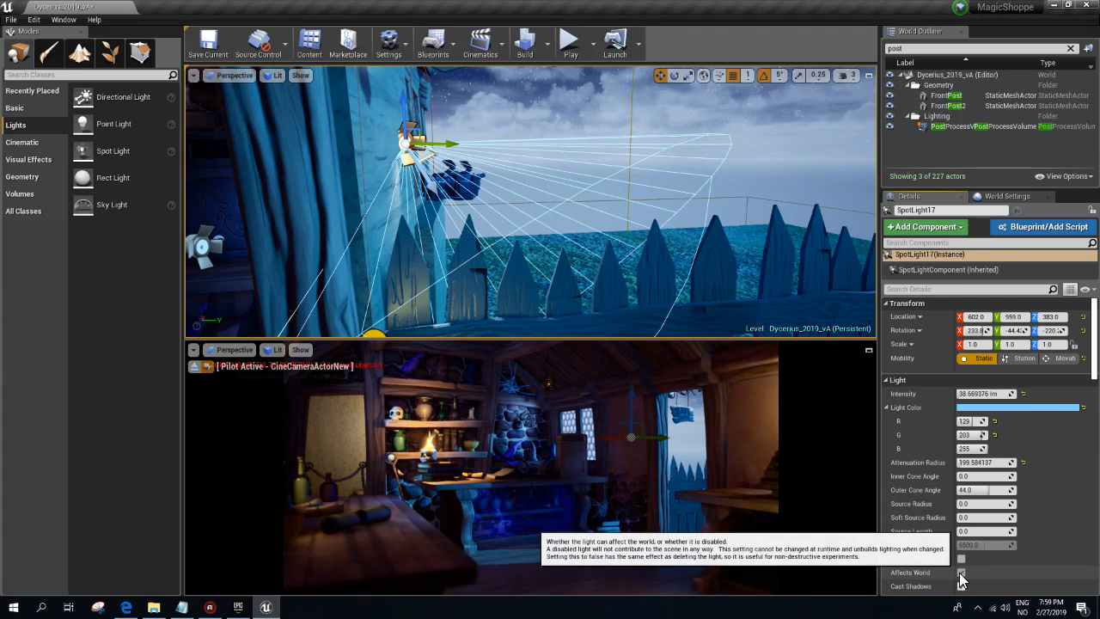
pyautogui.moveTo(969, 490); pyautogui.dragTo(945, 490)
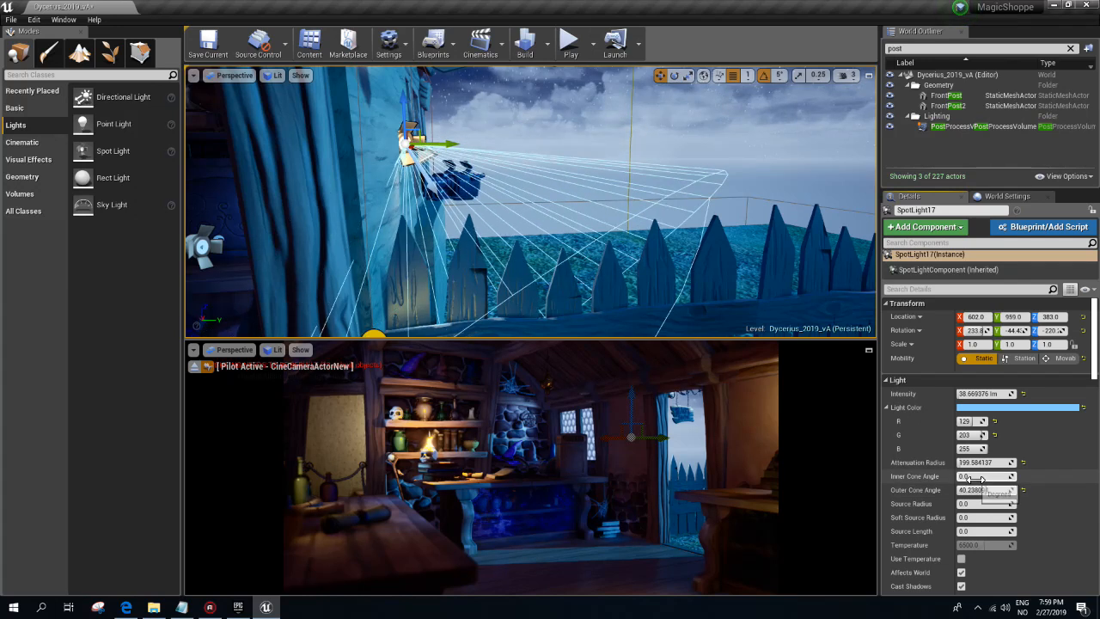
pyautogui.moveTo(403, 103); pyautogui.dragTo(404, 71)
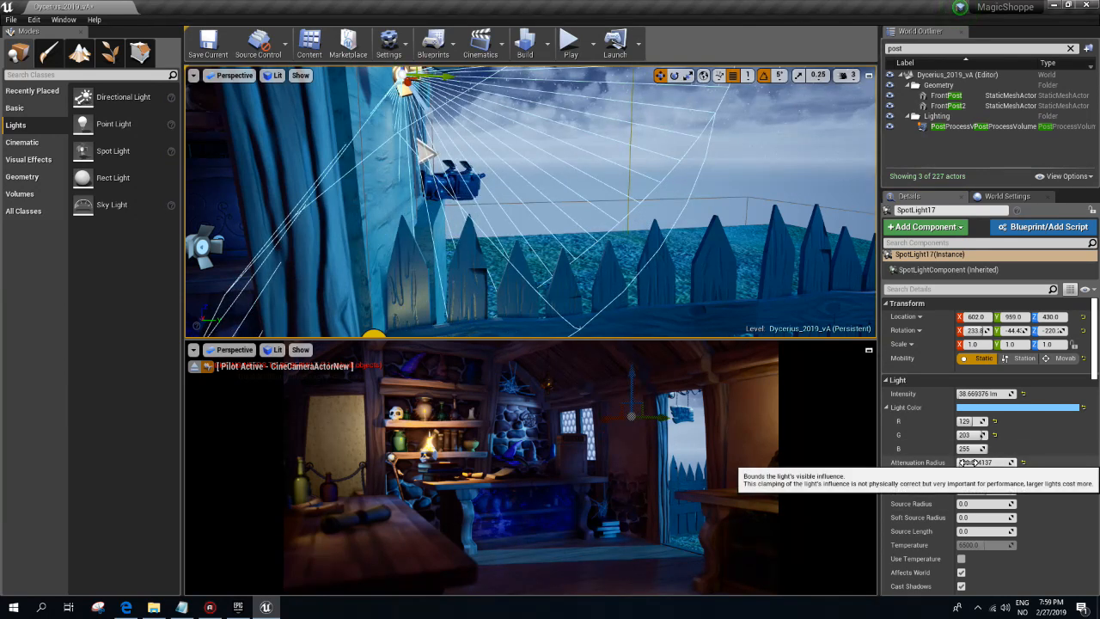
pyautogui.moveTo(967, 463); pyautogui.dragTo(985, 489)
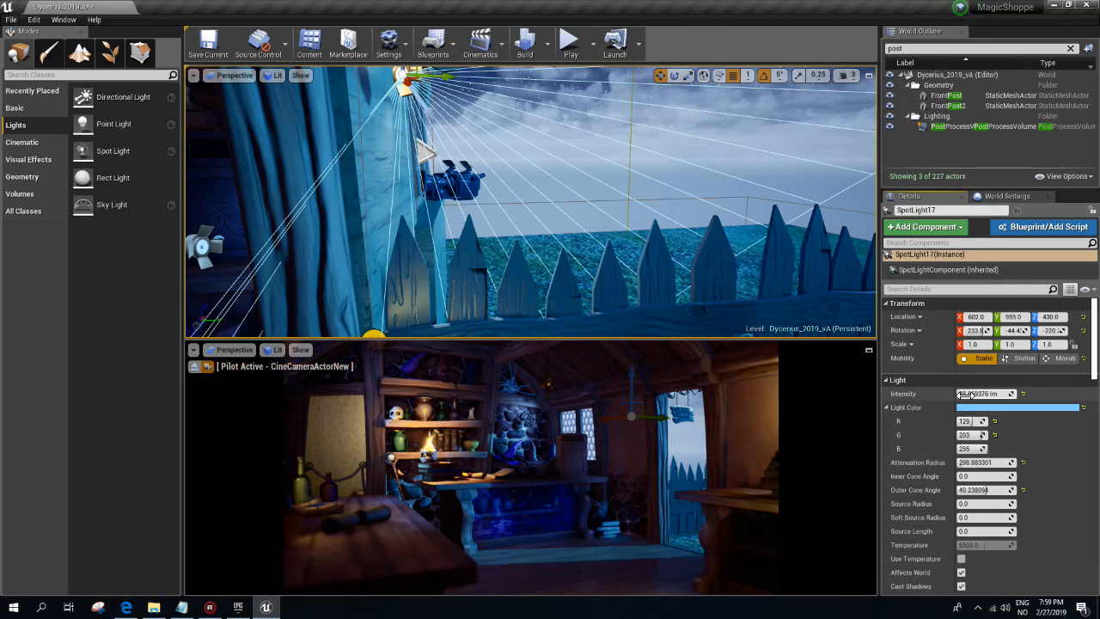
pyautogui.moveTo(963, 392)
pyautogui.mouseDown()
pyautogui.moveTo(986, 392)
pyautogui.moveTo(960, 393)
pyautogui.mouseUp()
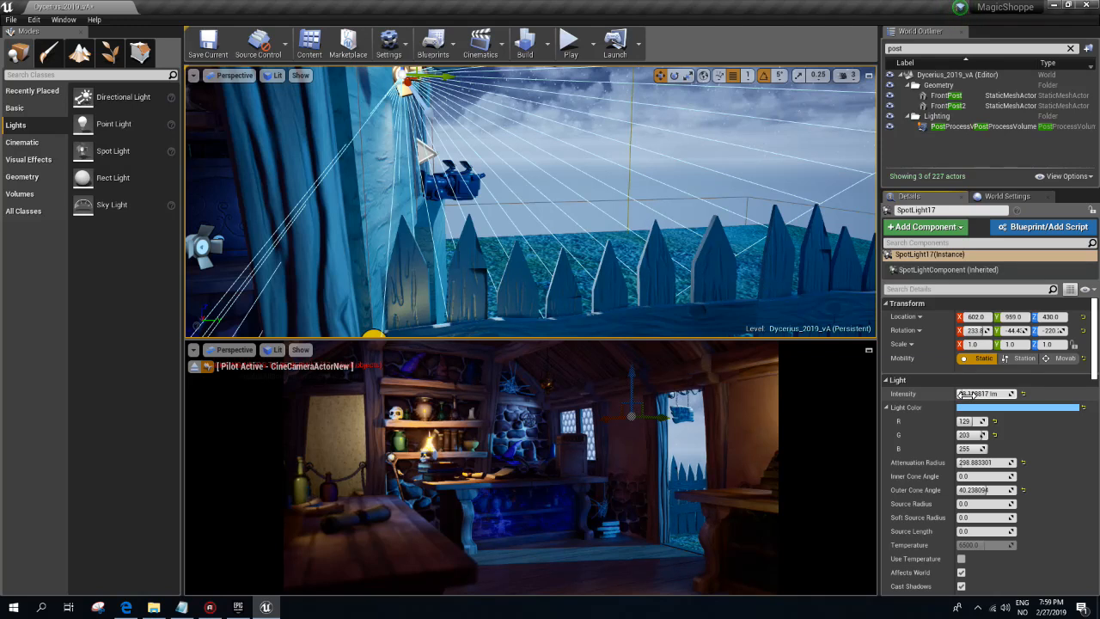
# - Set the intensity of the original spotlight above the sign's bracket to 150 lm
pyautogui.moveTo(704, 284); pyautogui.dragTo(662, 138, button='right')
pyautogui.click(604, 176)
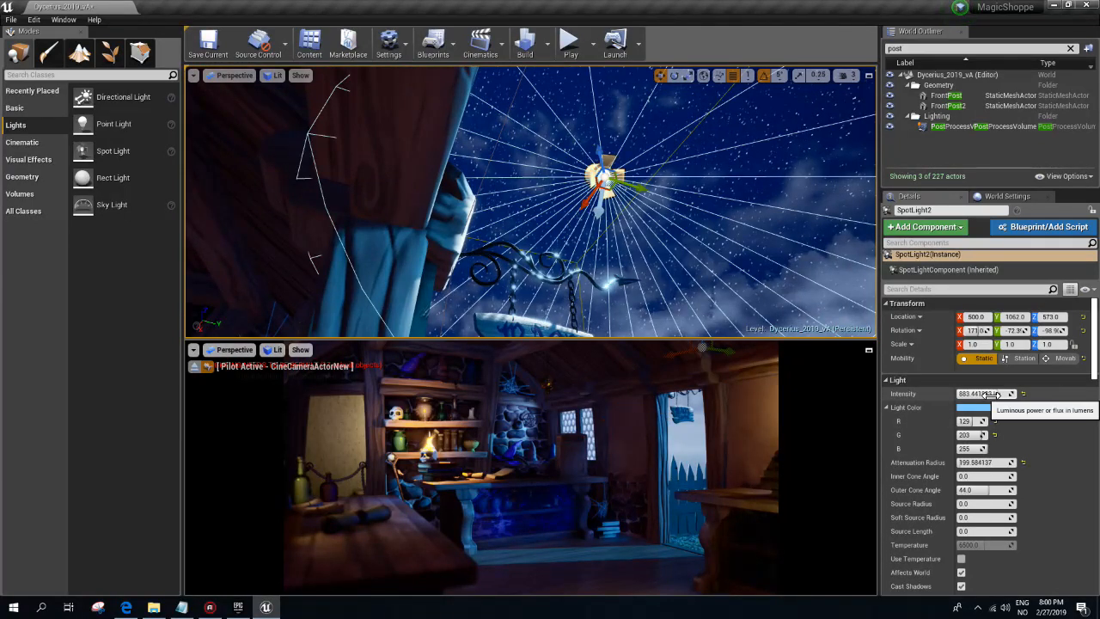
pyautogui.moveTo(967, 393); pyautogui.dragTo(979, 393)
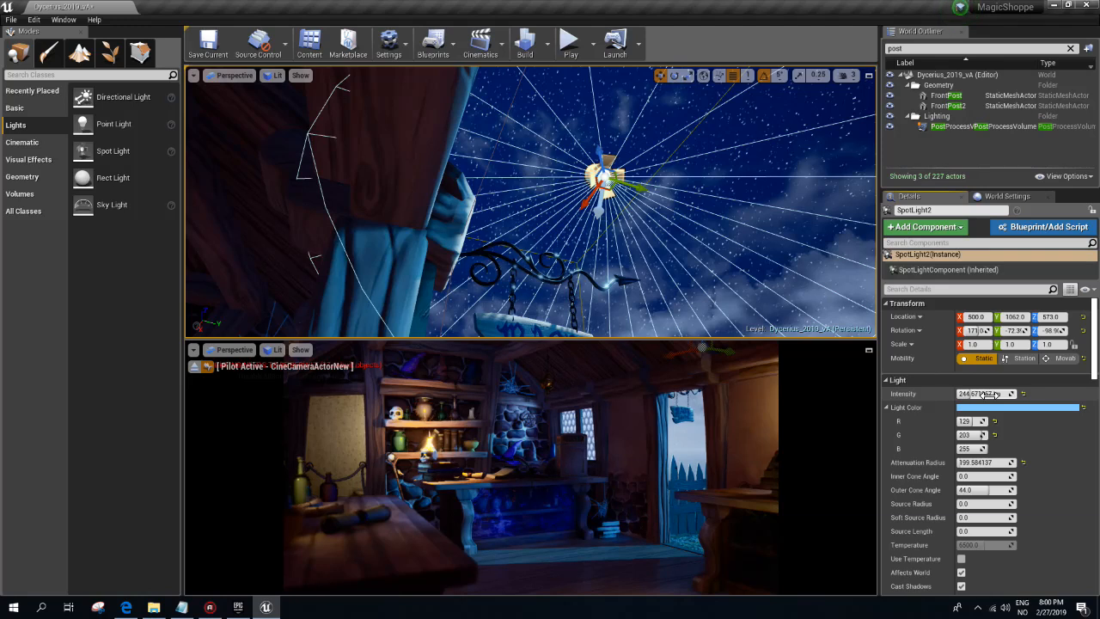
pyautogui.write('150')
pyautogui.press('Return')
# - Set the intensity of the lower spotlight by the shop wall to 150 lm and preview the doorway without editor overlays
pyautogui.moveTo(496, 221); pyautogui.dragTo(507, 311, button='right')
pyautogui.click(413, 84)
pyautogui.click(968, 393)
pyautogui.write('150')
pyautogui.press('Return')
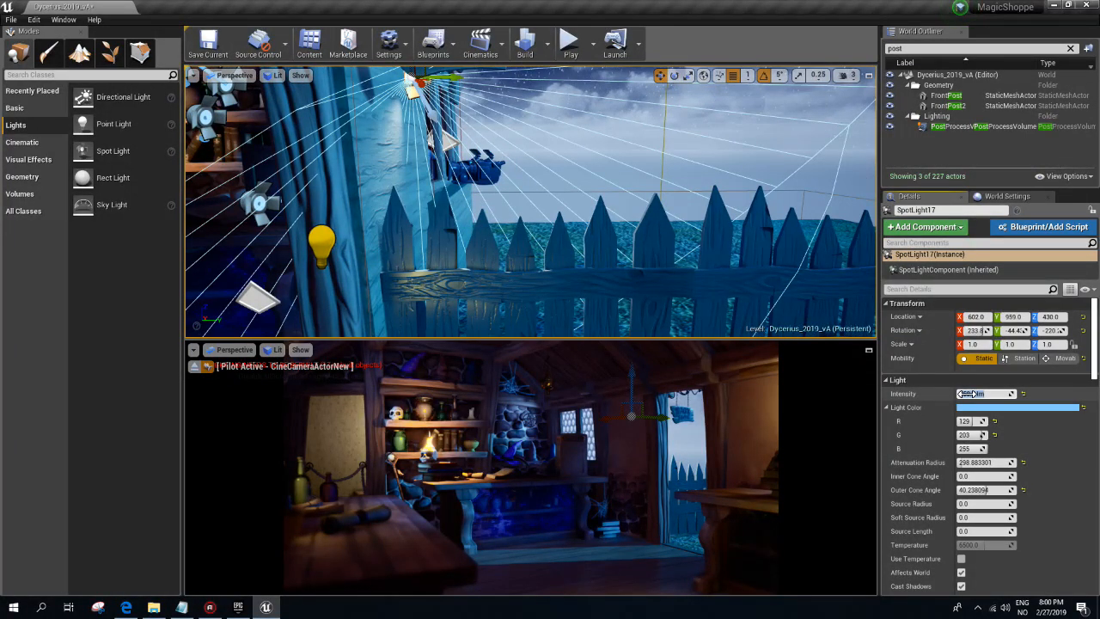
pyautogui.press('g')
pyautogui.moveTo(487, 200); pyautogui.dragTo(557, 289, button='right')
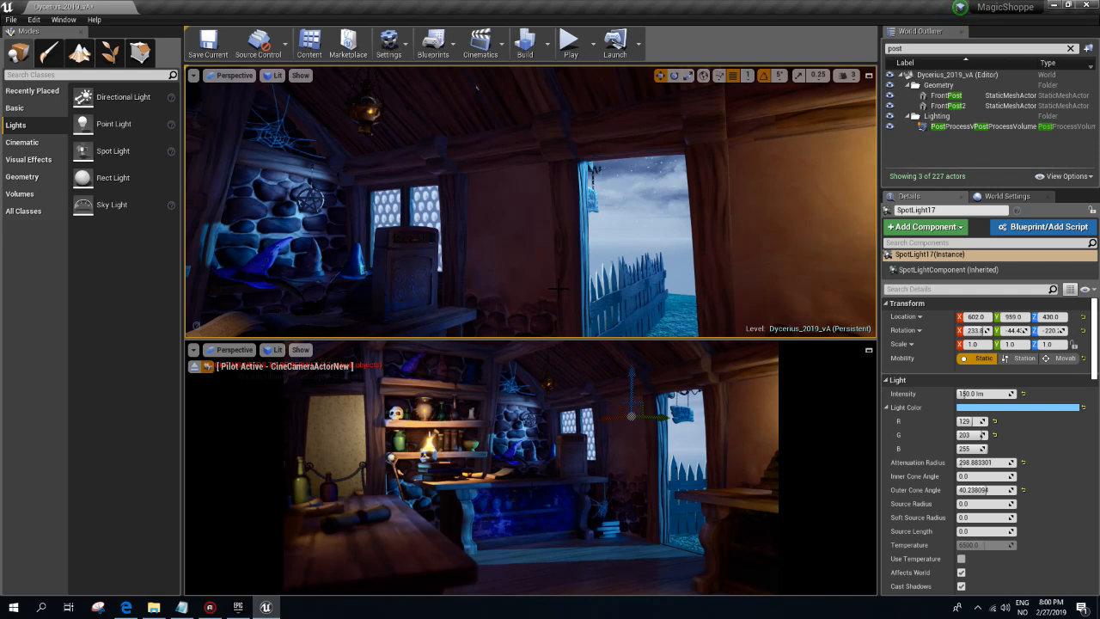
pyautogui.press('w')
pyautogui.moveTo(558, 290); pyautogui.dragTo(562, 254, button='right')
pyautogui.press('g')
# - Try moving the lower spotlight out past the Magic Shoppe sign to Y 1188 and turning it back toward the shop
pyautogui.moveTo(424, 169); pyautogui.dragTo(478, 151, button='right')
pyautogui.press('s')
pyautogui.moveTo(466, 139); pyautogui.dragTo(717, 150)
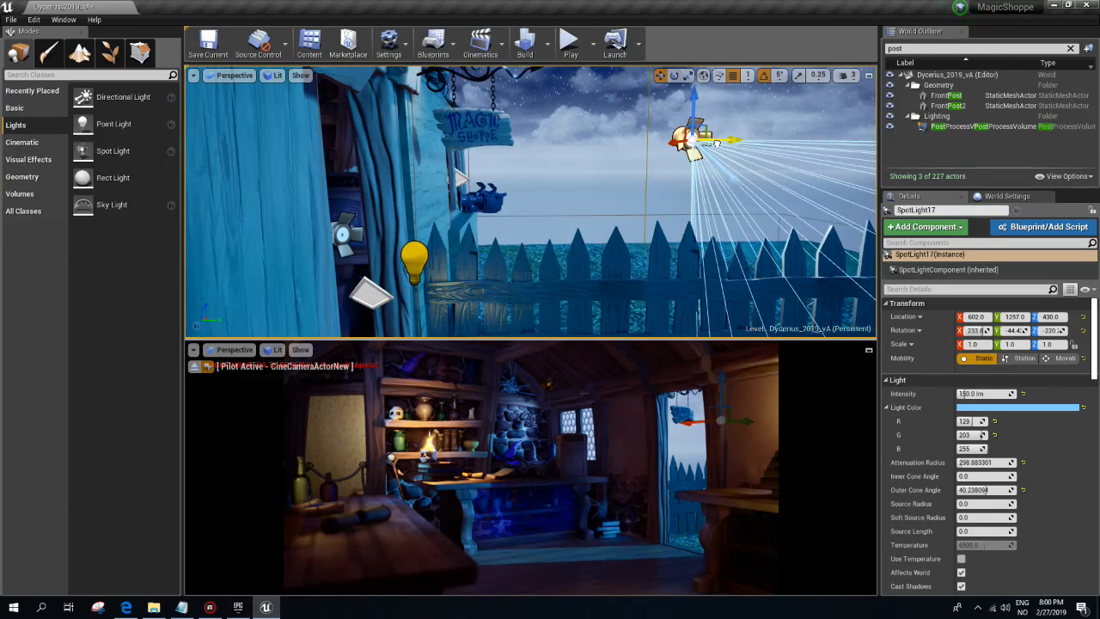
pyautogui.press('e')
pyautogui.moveTo(666, 194); pyautogui.dragTo(812, 225)
pyautogui.press('w')
pyautogui.moveTo(739, 139); pyautogui.dragTo(684, 154)
pyautogui.moveTo(684, 154)
pyautogui.mouseDown(button='right')
pyautogui.moveTo(718, 144)
pyautogui.moveTo(679, 141)
pyautogui.moveTo(696, 148)
pyautogui.mouseUp(button='right')
# - Try other positions for the lower spotlight beside the sign, shifting it to X 511 and lowering it to Z 337
pyautogui.press('e')
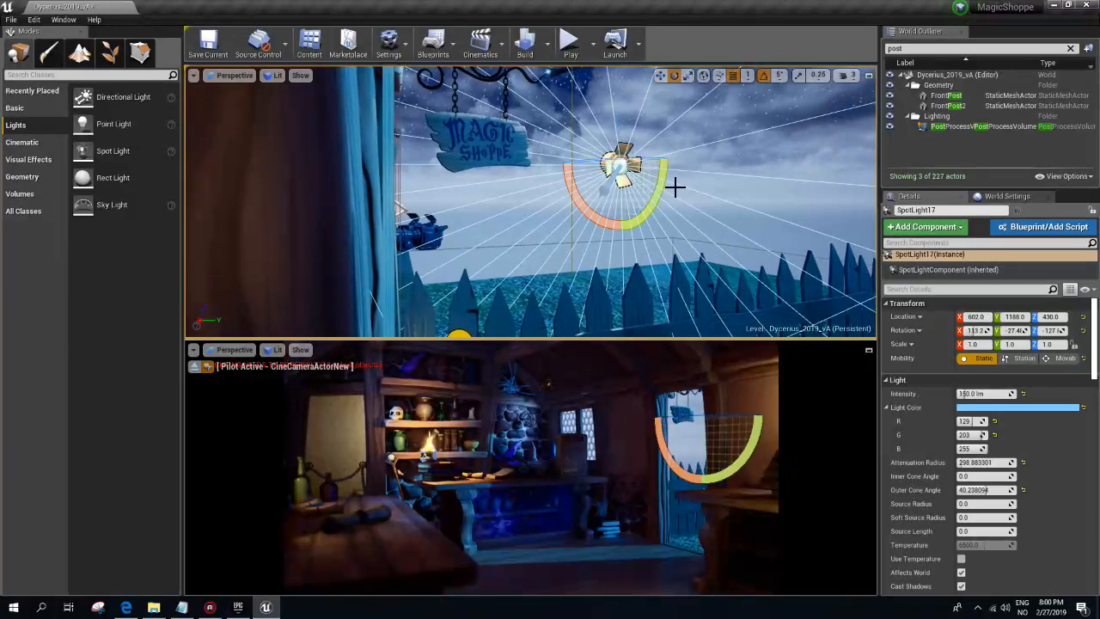
pyautogui.moveTo(633, 163)
pyautogui.mouseDown()
pyautogui.moveTo(751, 155)
pyautogui.moveTo(642, 183)
pyautogui.moveTo(657, 187)
pyautogui.moveTo(650, 159)
pyautogui.mouseUp()
pyautogui.press('w')
pyautogui.press('e')
pyautogui.press('w')
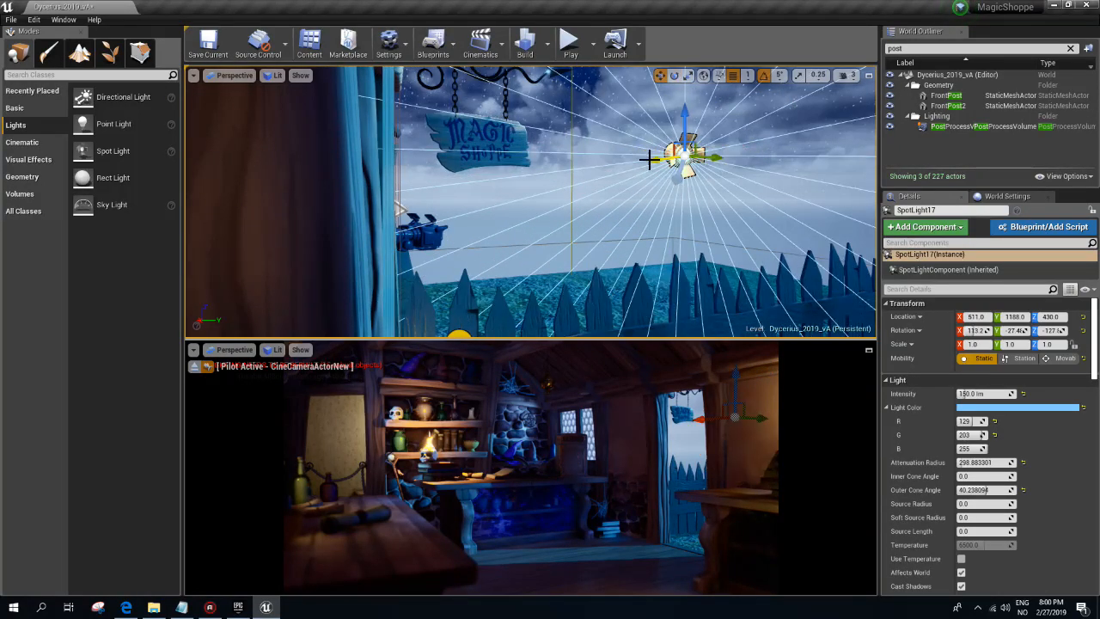
pyautogui.moveTo(683, 123); pyautogui.dragTo(621, 249)
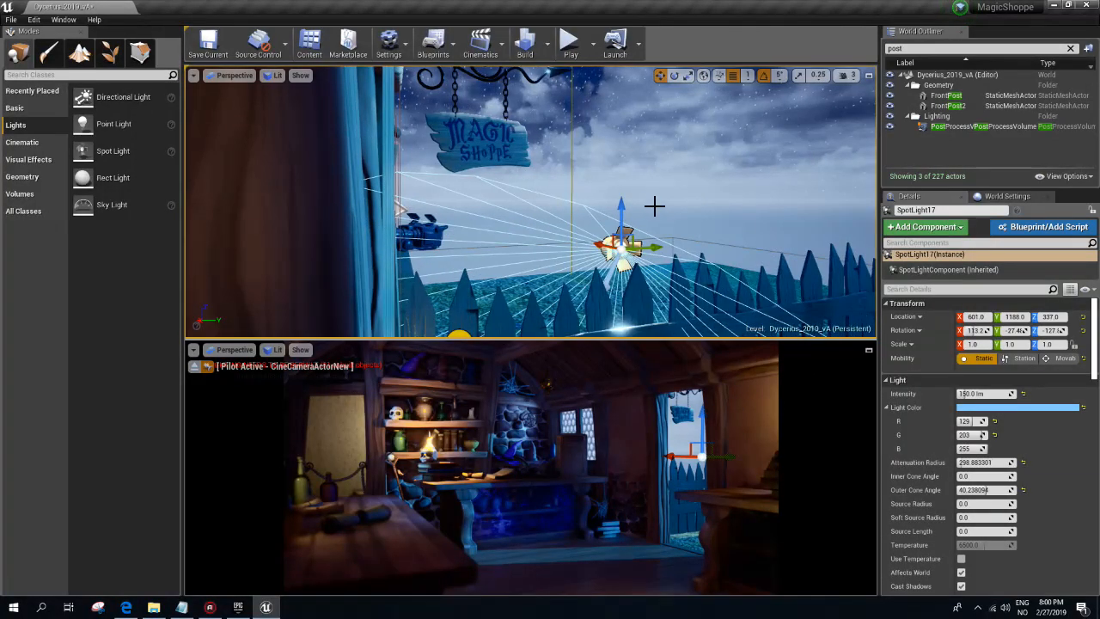
pyautogui.moveTo(626, 205); pyautogui.dragTo(617, 115)
pyautogui.moveTo(611, 155); pyautogui.dragTo(640, 164)
# - Undo the lower spotlight's moves and rotations back to its place against the shop wall
pyautogui.hotkey('ctrl', 'z')
pyautogui.hotkey('ctrl', 'z')
pyautogui.hotkey('ctrl', 'z')
pyautogui.hotkey('ctrl', 'z')
pyautogui.hotkey('ctrl', 'z')
pyautogui.hotkey('ctrl', 'z')
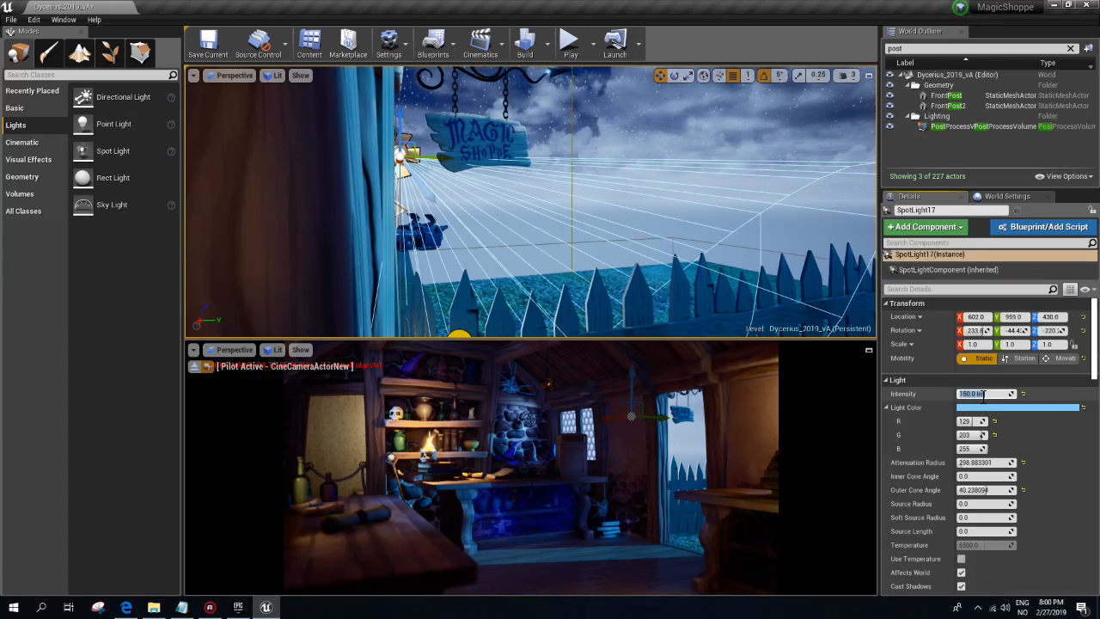
# - Set the lower spotlight's intensity to 50 lm
pyautogui.press('Return')
pyautogui.write('50')
pyautogui.press('Return')
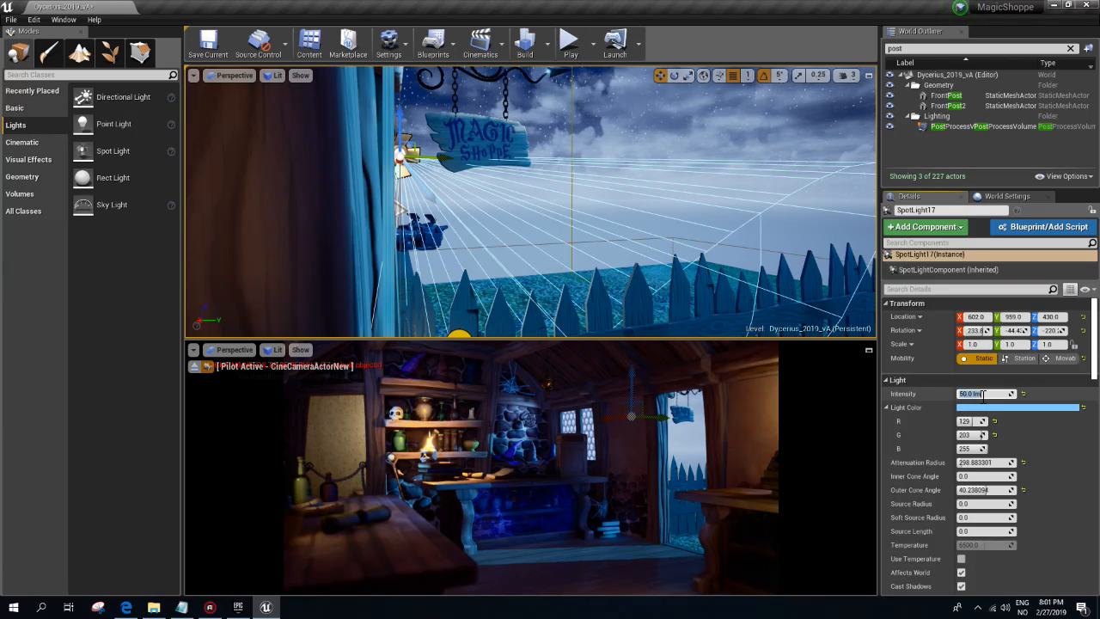
# - Set the spotlight above the sign to 50 lm intensity and an Attenuation Radius of about 298.9, comparing the scene with it disabled
pyautogui.moveTo(495, 163); pyautogui.dragTo(494, 112, button='right')
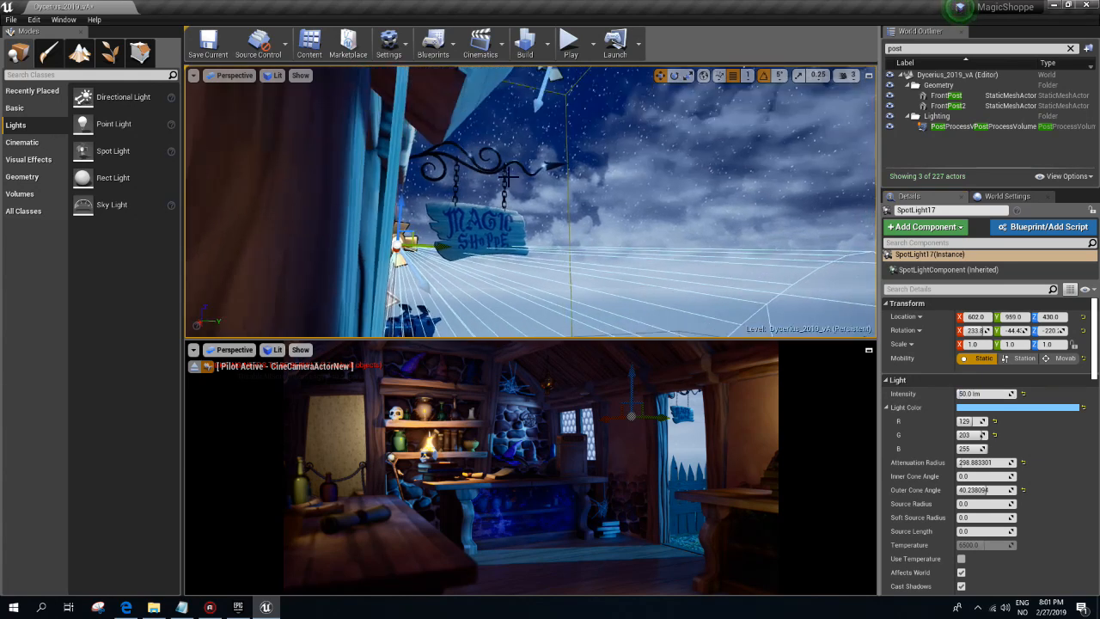
pyautogui.click(541, 102)
pyautogui.click(984, 394)
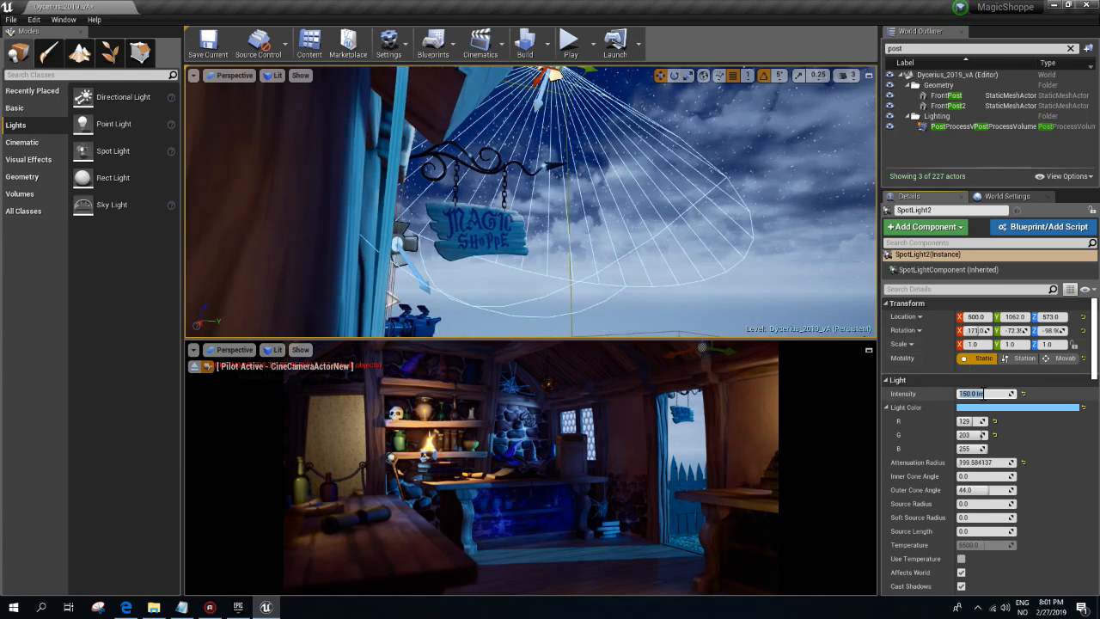
pyautogui.press('Return')
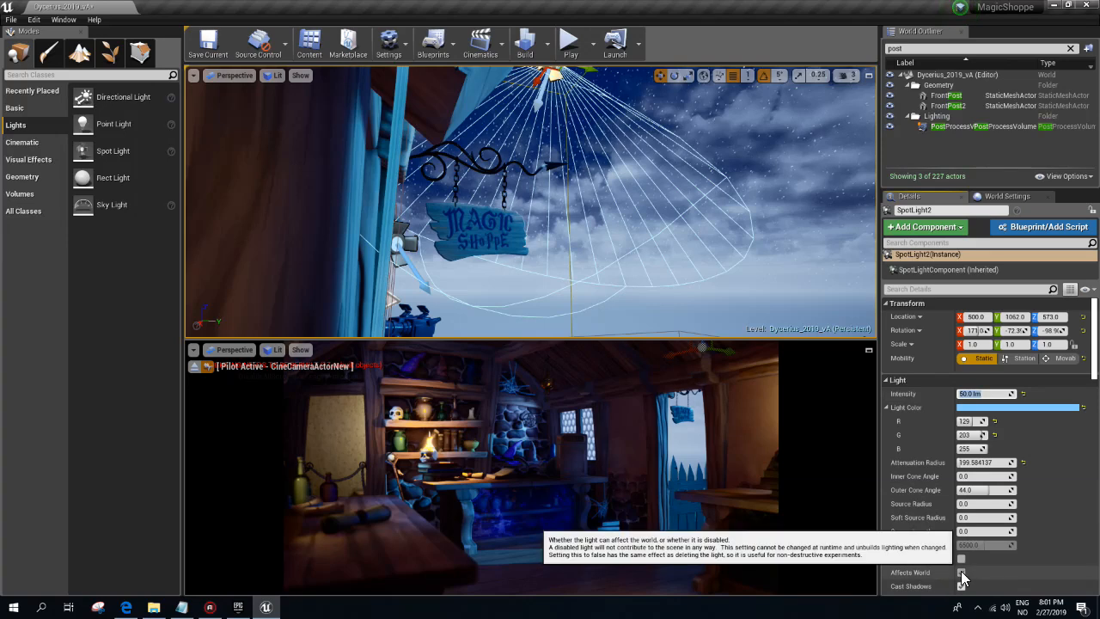
pyautogui.click(961, 572)
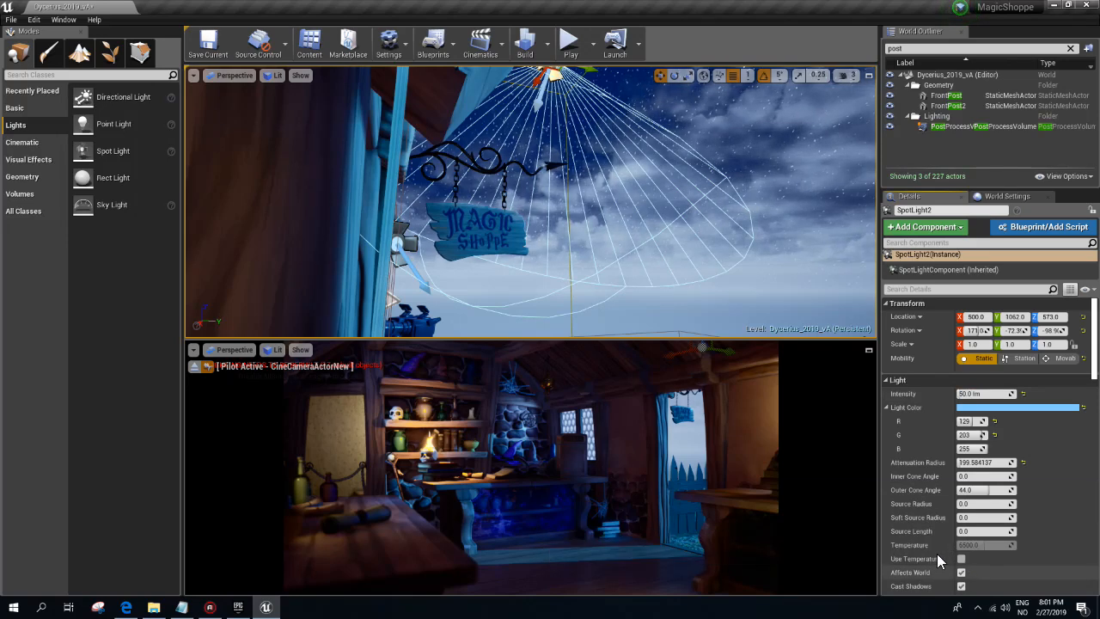
pyautogui.moveTo(579, 270)
pyautogui.mouseDown(button='right')
pyautogui.moveTo(558, 258)
pyautogui.moveTo(550, 300)
pyautogui.moveTo(567, 271)
pyautogui.mouseUp(button='right')
pyautogui.moveTo(961, 462); pyautogui.dragTo(988, 463)
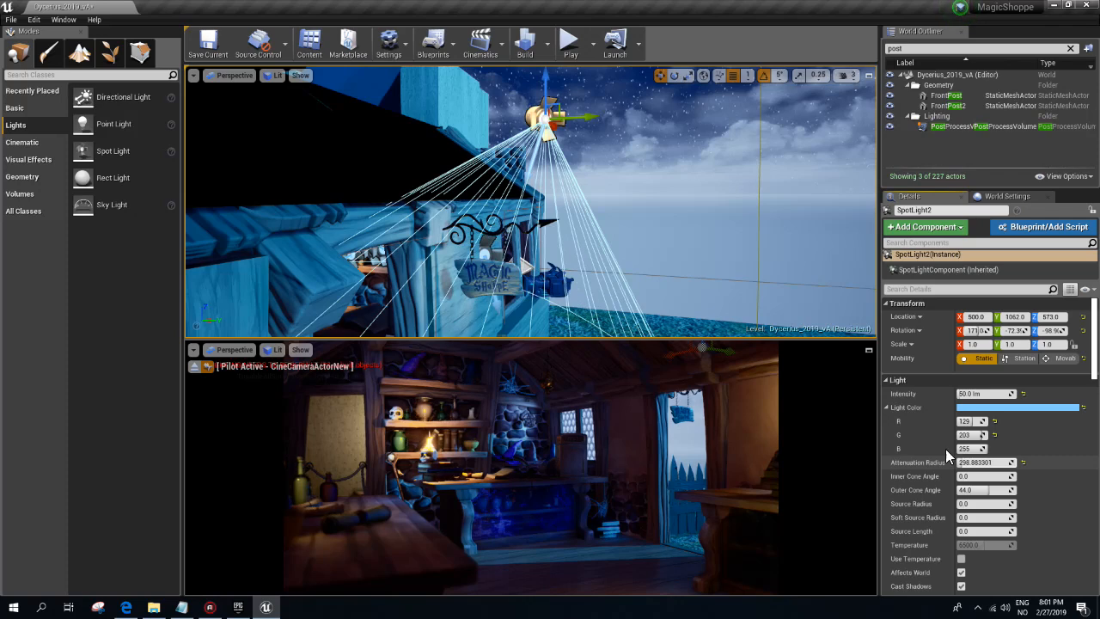
# - Turn the upper spotlight down along the shop's front wall and move it closer to the wall at about Y 974, Z 507
pyautogui.keyDown('alt'); pyautogui.moveTo(592, 206); pyautogui.dragTo(387, 211); pyautogui.keyUp('alt')
pyautogui.press('e')
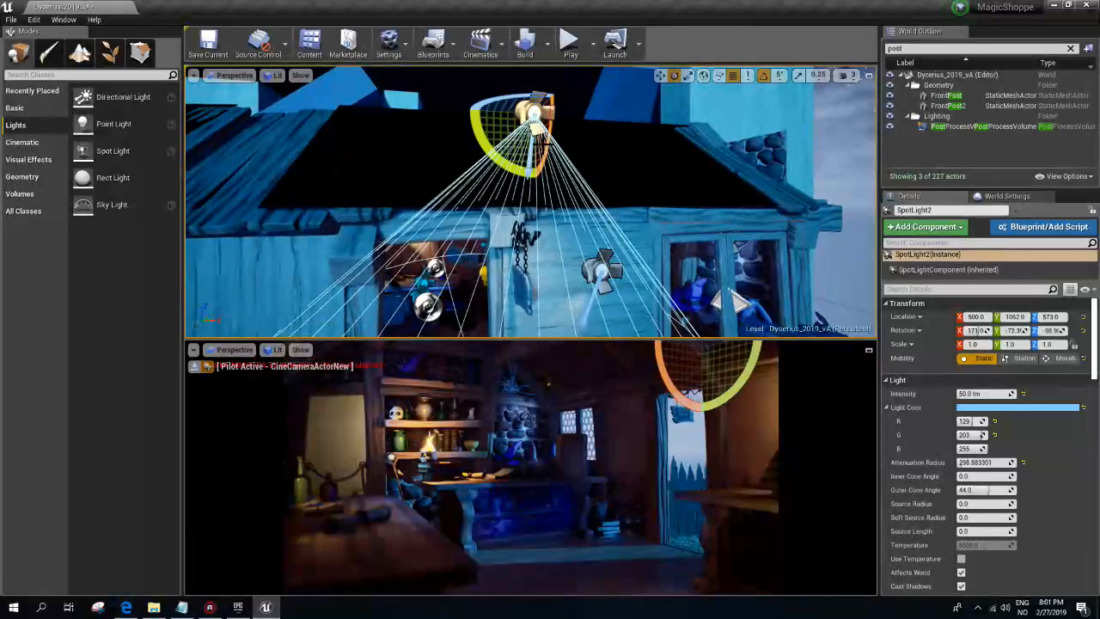
pyautogui.scroll(2, 558, 139)
pyautogui.moveTo(549, 136); pyautogui.dragTo(526, 219)
pyautogui.moveTo(538, 173); pyautogui.dragTo(446, 168, button='right')
pyautogui.moveTo(504, 146); pyautogui.dragTo(563, 149)
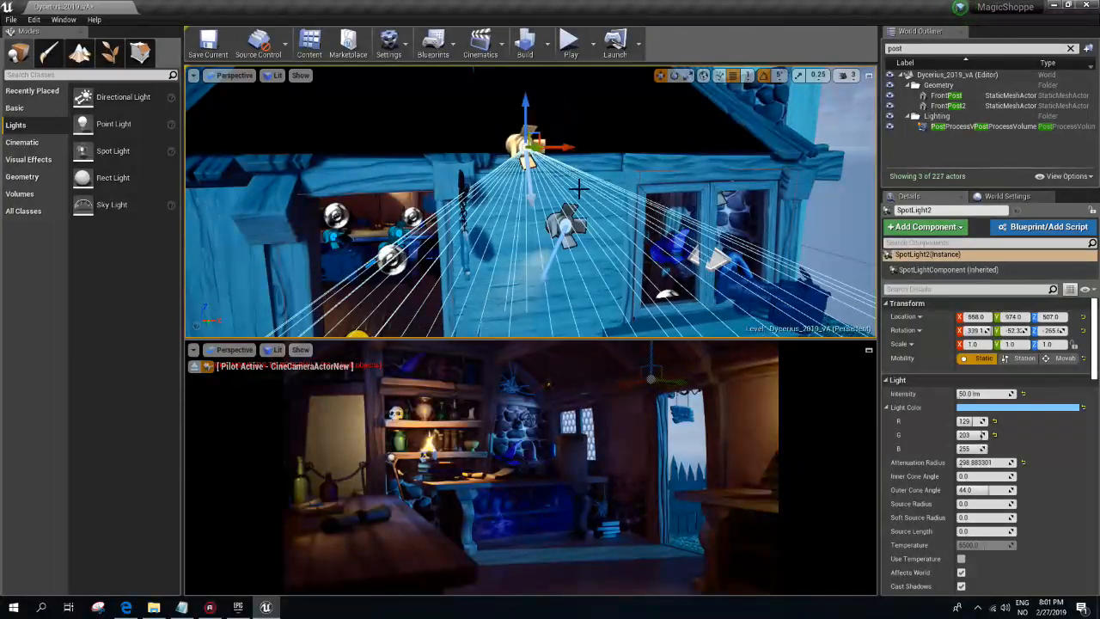
# - Turn the spotlight above the sign to about -225 degrees on Z and raise its Attenuation Radius to about 1791
pyautogui.press('e')
pyautogui.moveTo(472, 128); pyautogui.dragTo(493, 103)
pyautogui.moveTo(493, 103); pyautogui.dragTo(602, 120, button='right')
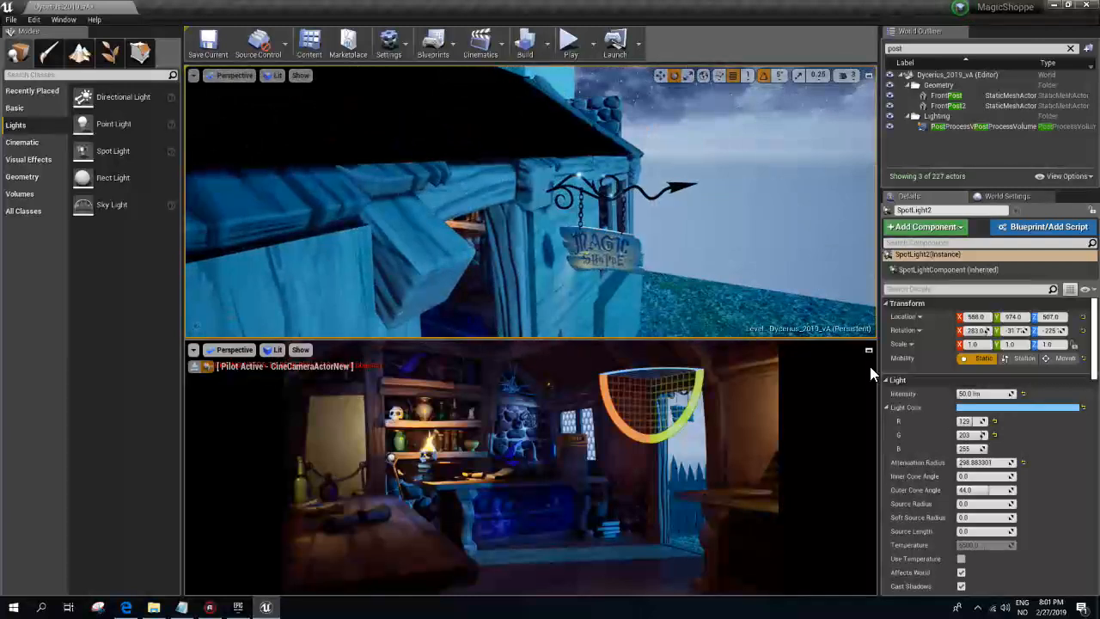
pyautogui.moveTo(978, 462)
pyautogui.mouseDown()
pyautogui.moveTo(958, 462)
pyautogui.moveTo(982, 462)
pyautogui.mouseUp()
pyautogui.moveTo(604, 252); pyautogui.dragTo(654, 270, button='right')
pyautogui.press('g')
pyautogui.press('g')
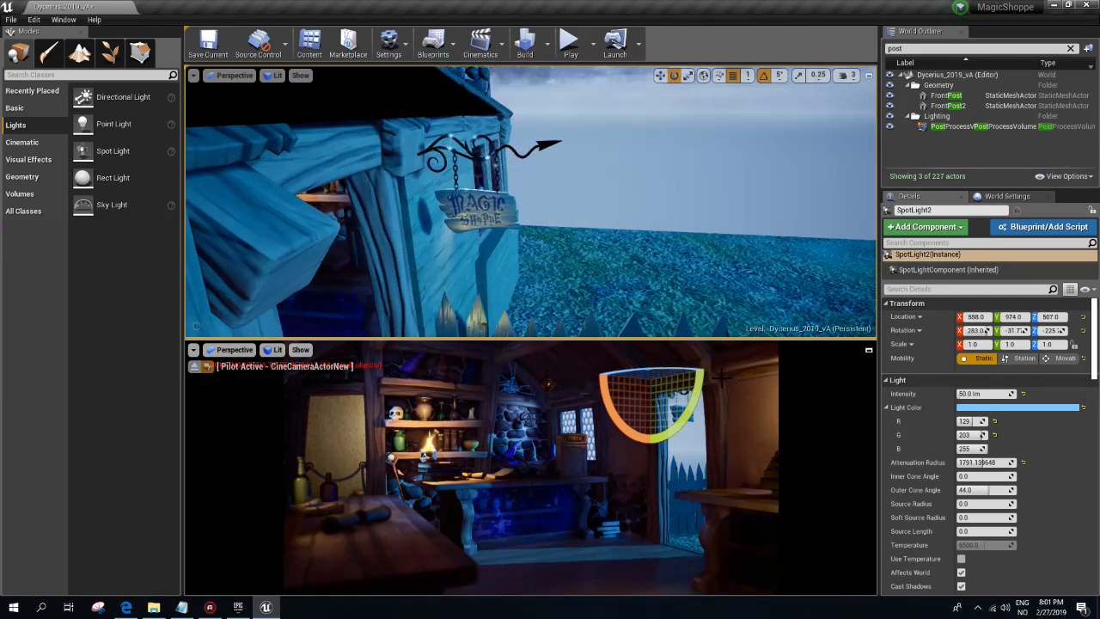
# - Set the upper spotlight's intensity to about 201.6 lm and its Attenuation Radius to about 199.6, checking the scene without editor icons
pyautogui.moveTo(983, 394); pyautogui.dragTo(959, 393)
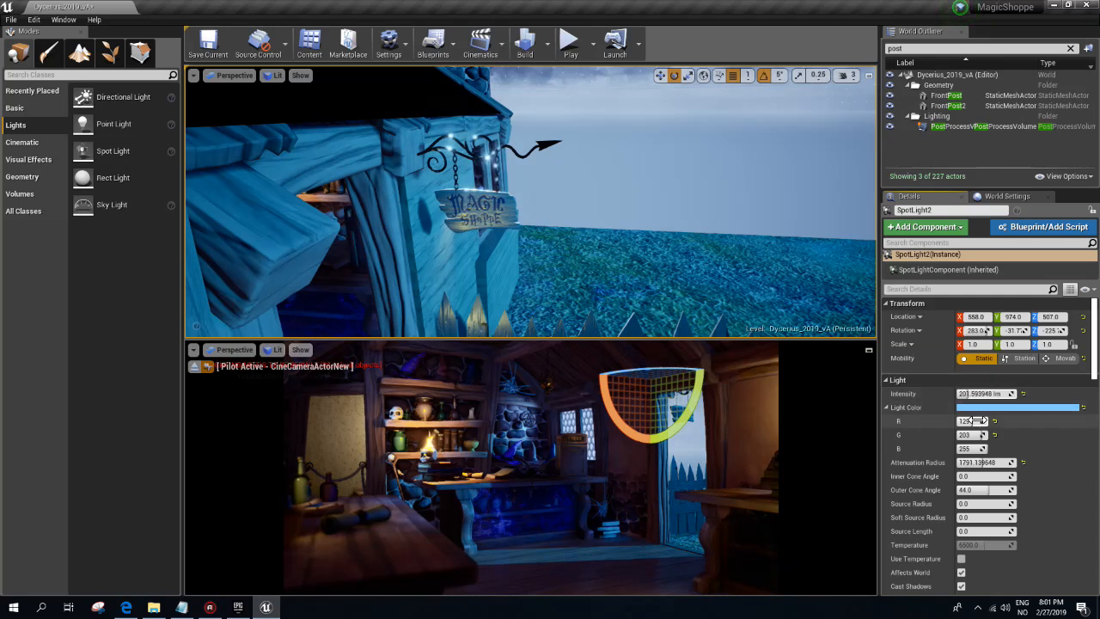
pyautogui.moveTo(791, 257); pyautogui.dragTo(771, 252, button='right')
pyautogui.press('g')
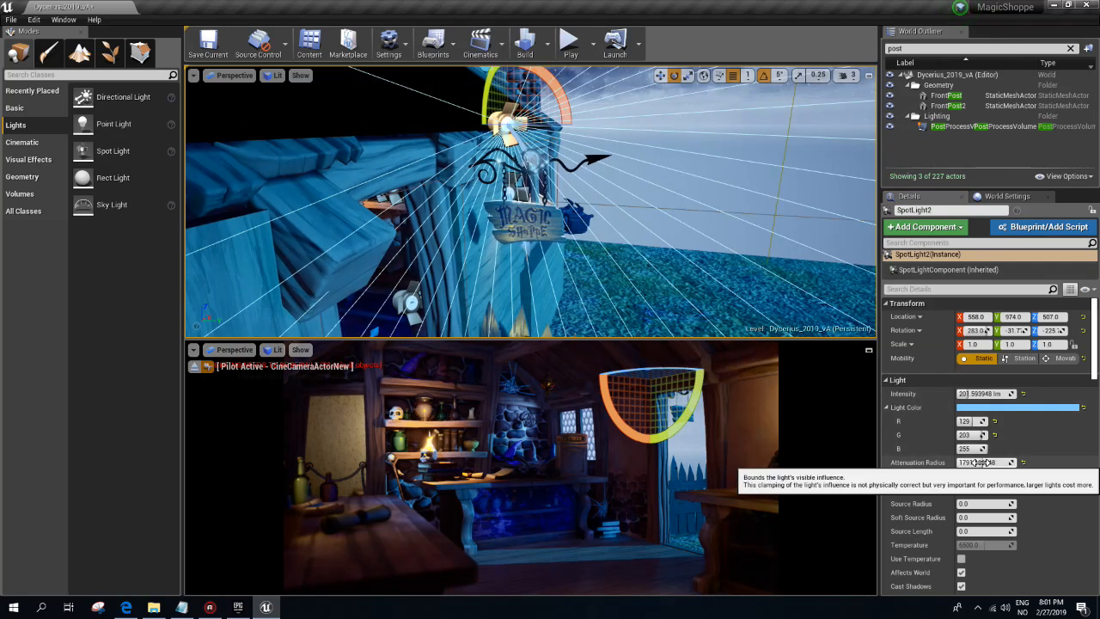
pyautogui.moveTo(960, 462); pyautogui.dragTo(940, 462)
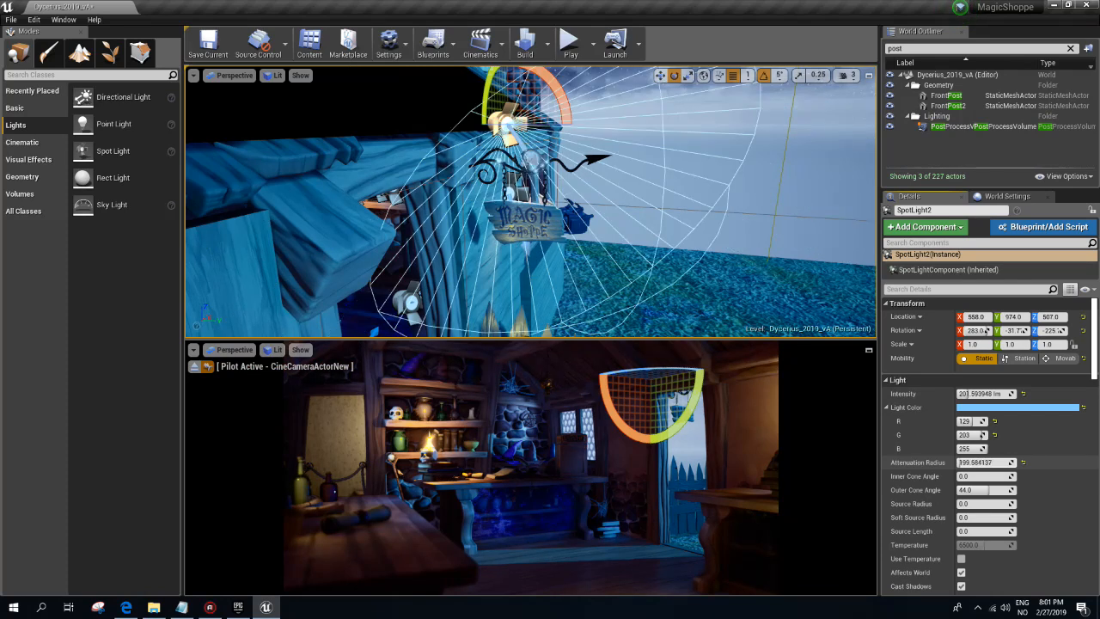
pyautogui.moveTo(643, 282); pyautogui.dragTo(577, 239, button='right')
pyautogui.press('g')
pyautogui.press('Escape')
pyautogui.press('g')
# - Lower the spotlight in front of the sign to about X 506, Y 1120, Z 460 and rotate it 130 degrees about the vertical axis
pyautogui.click(548, 197)
pyautogui.moveTo(605, 198); pyautogui.dragTo(552, 203, button='right')
pyautogui.moveTo(724, 257); pyautogui.dragTo(701, 257, button='right')
pyautogui.press('w')
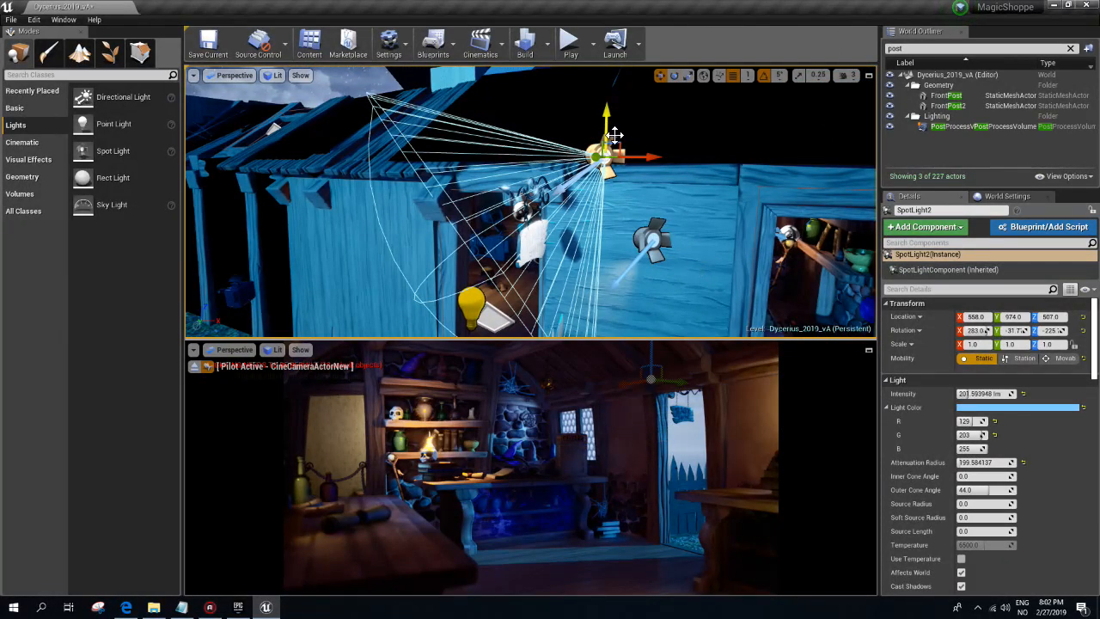
pyautogui.moveTo(617, 145); pyautogui.dragTo(604, 165)
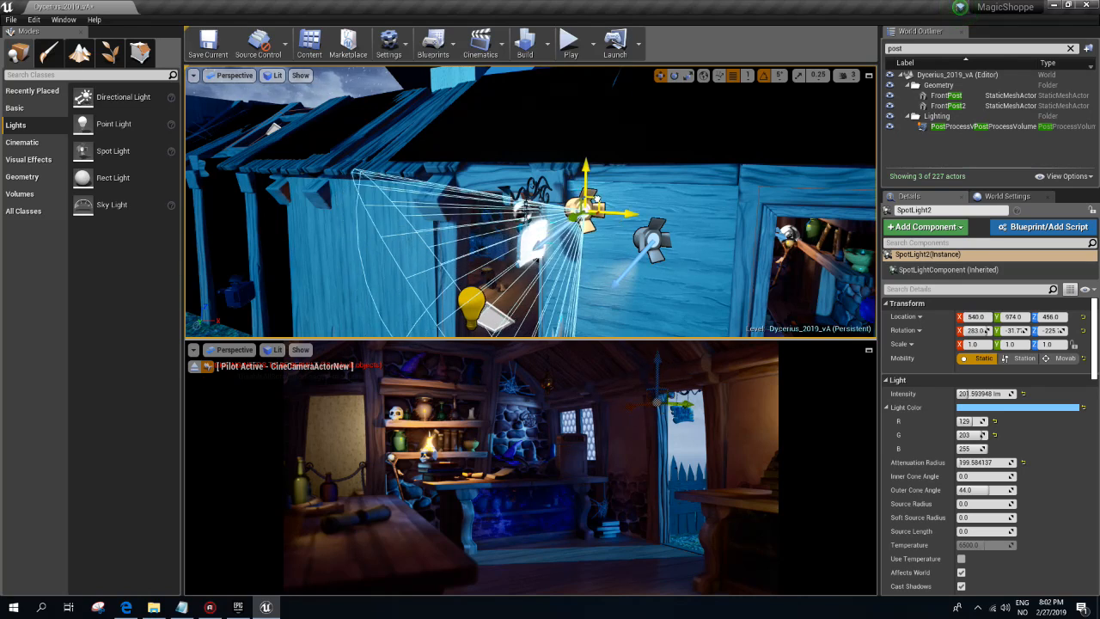
pyautogui.moveTo(597, 199); pyautogui.dragTo(521, 235)
pyautogui.press('e')
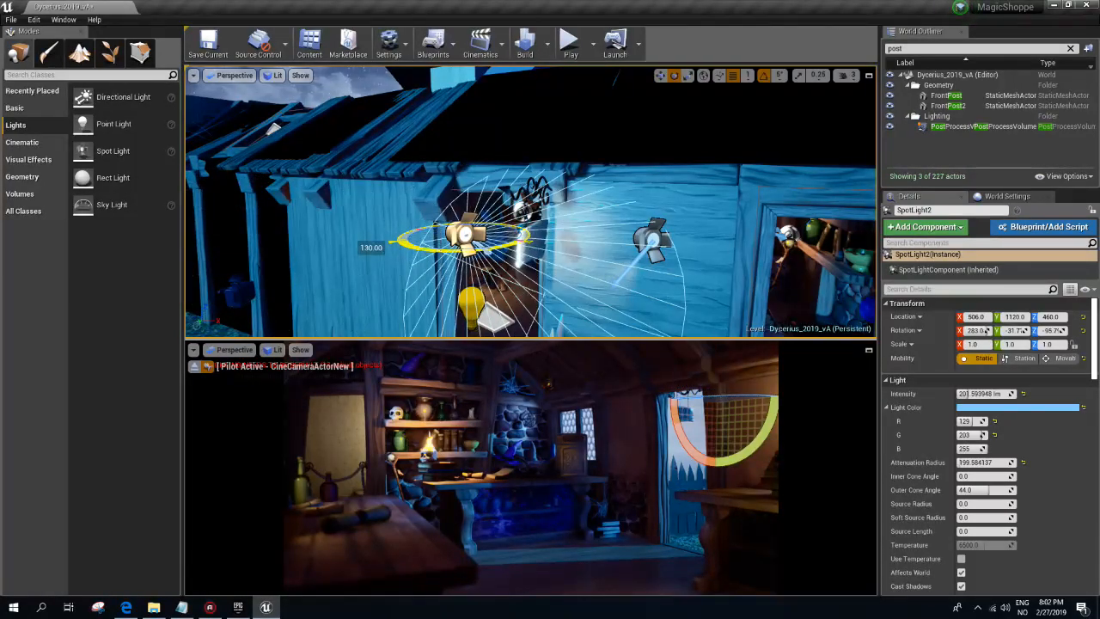
# - Bring the spotlight closer to the sign, at about X 505, Y 1069, Z 462
pyautogui.press('w')
pyautogui.moveTo(500, 240); pyautogui.dragTo(496, 247)
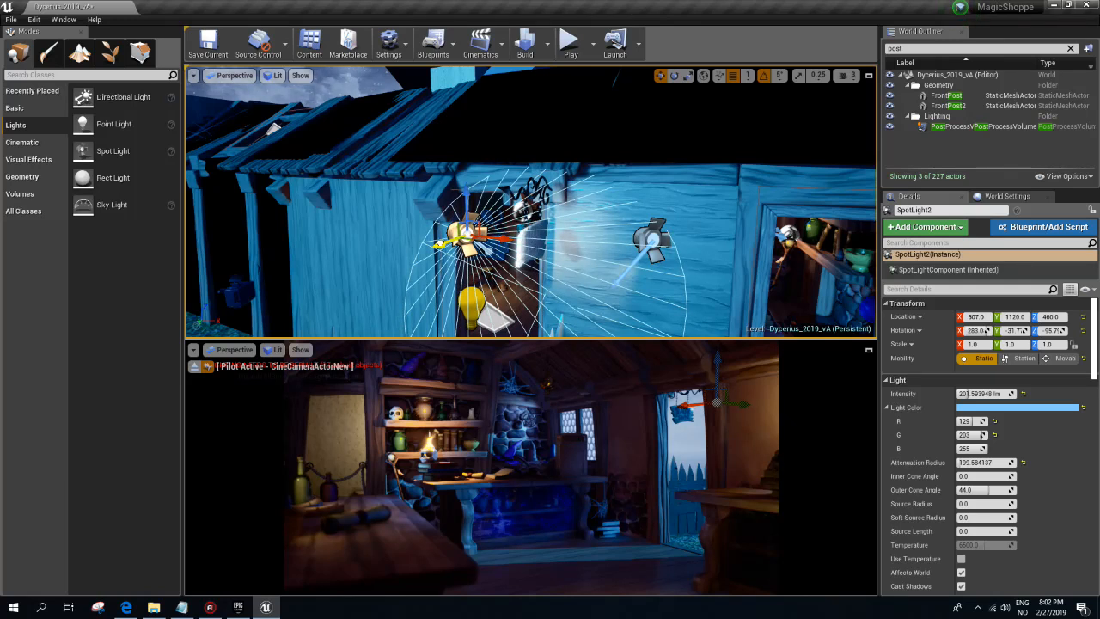
pyautogui.moveTo(441, 238); pyautogui.dragTo(507, 213)
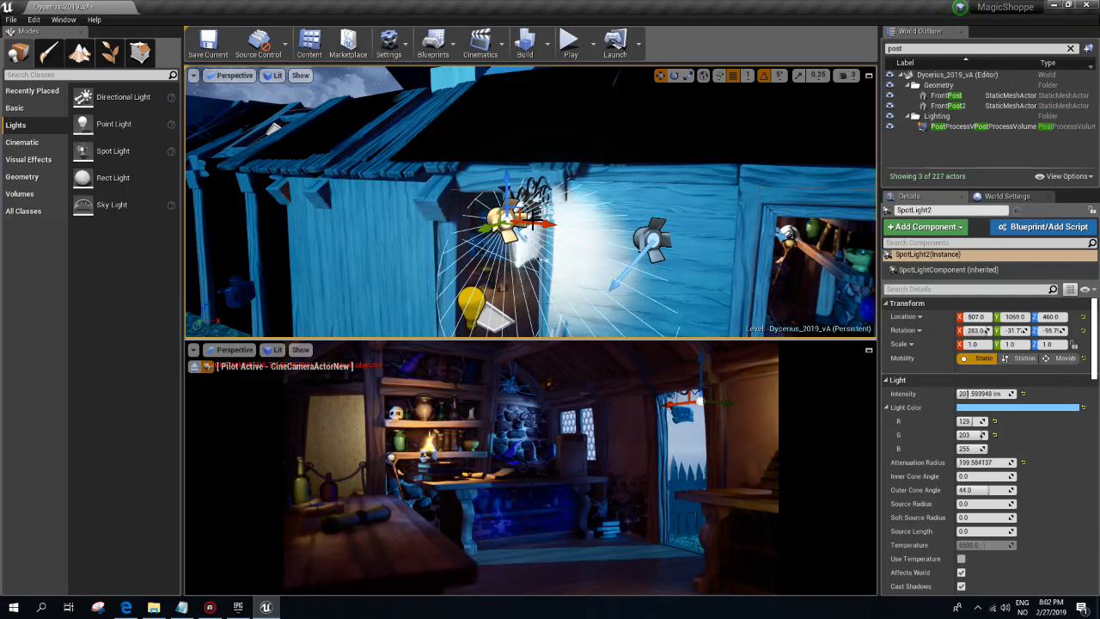
pyautogui.press('w')
pyautogui.moveTo(513, 196); pyautogui.dragTo(515, 193, button='right')
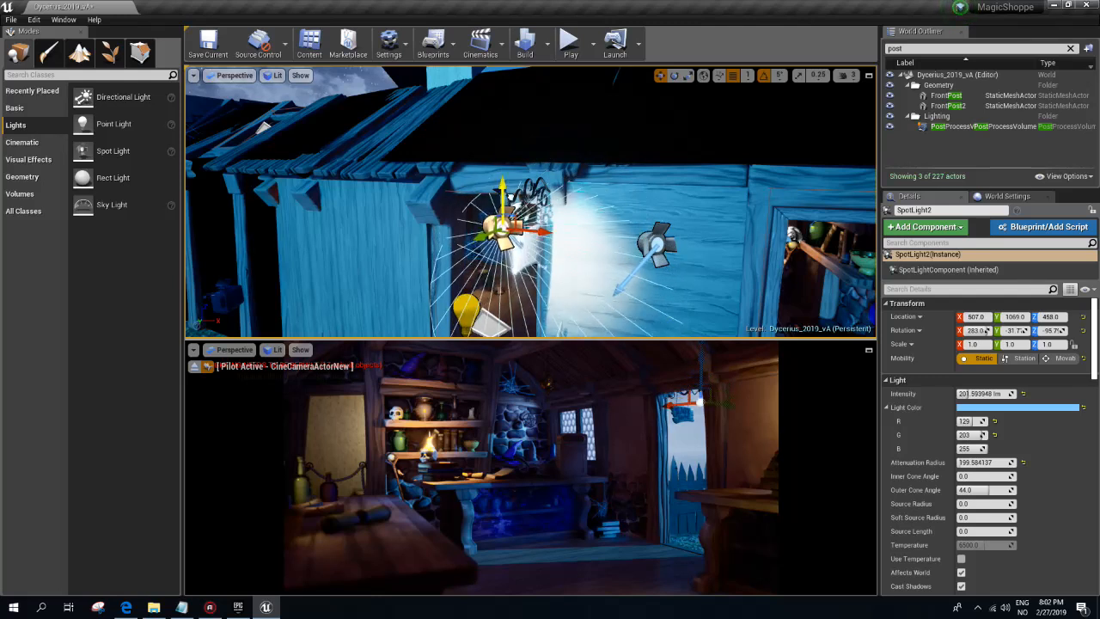
pyautogui.moveTo(511, 306); pyautogui.dragTo(530, 165)
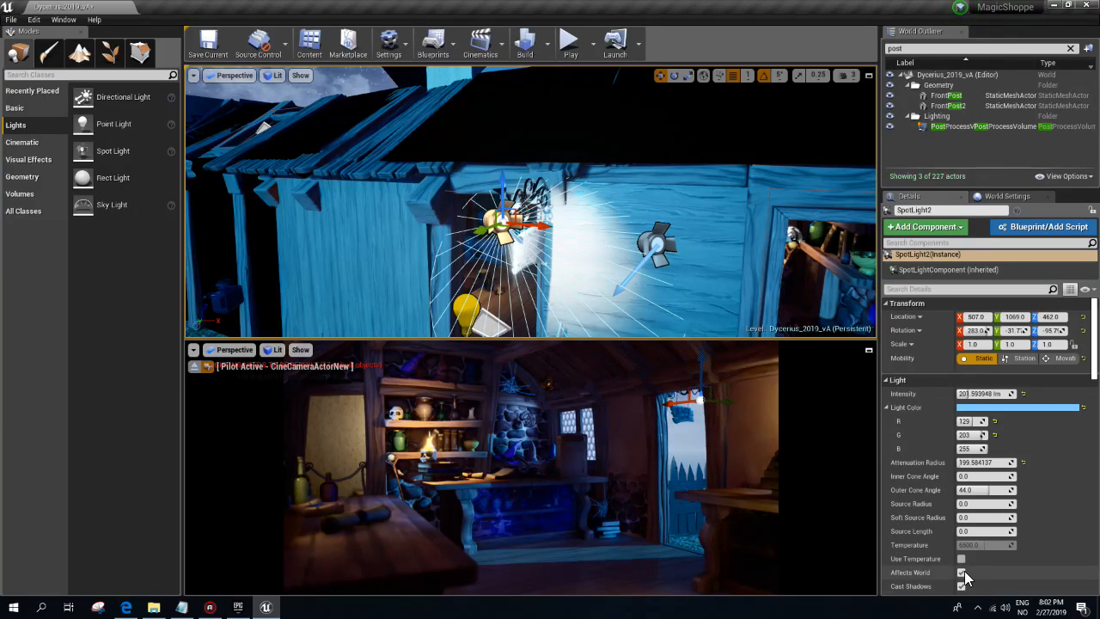
pyautogui.moveTo(617, 268); pyautogui.dragTo(617, 268, button='right')
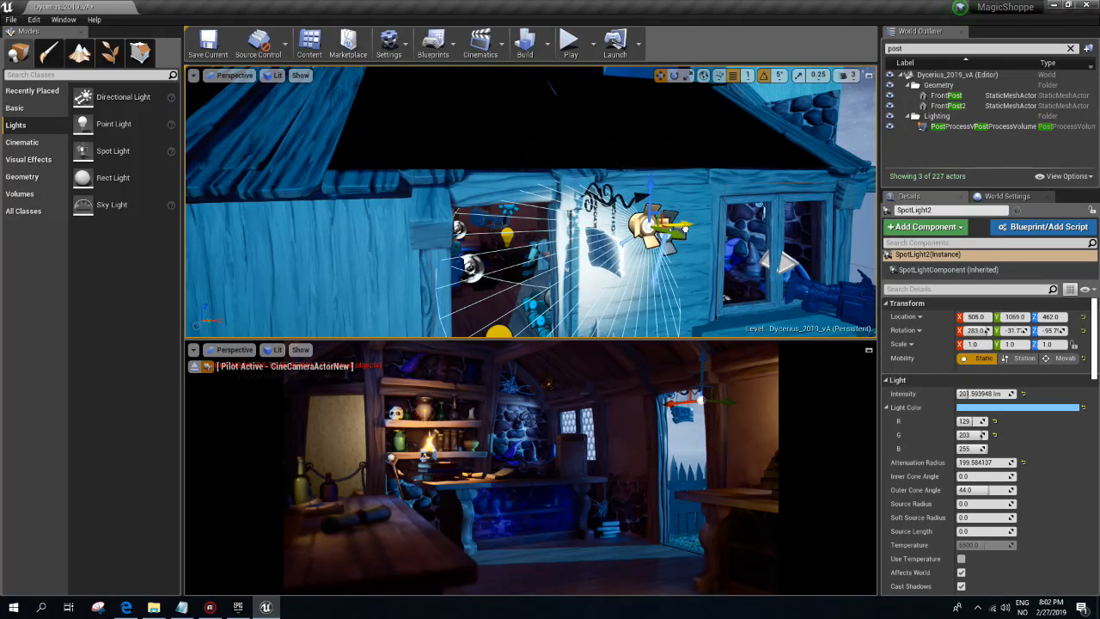
# - Turn the spotlight to about -30.7 degrees on Z and shift it to about X 484, Y 1068, Z 465
pyautogui.moveTo(688, 235); pyautogui.dragTo(679, 248, button='right')
pyautogui.press('e')
pyautogui.moveTo(703, 281); pyautogui.dragTo(612, 257)
pyautogui.press('w')
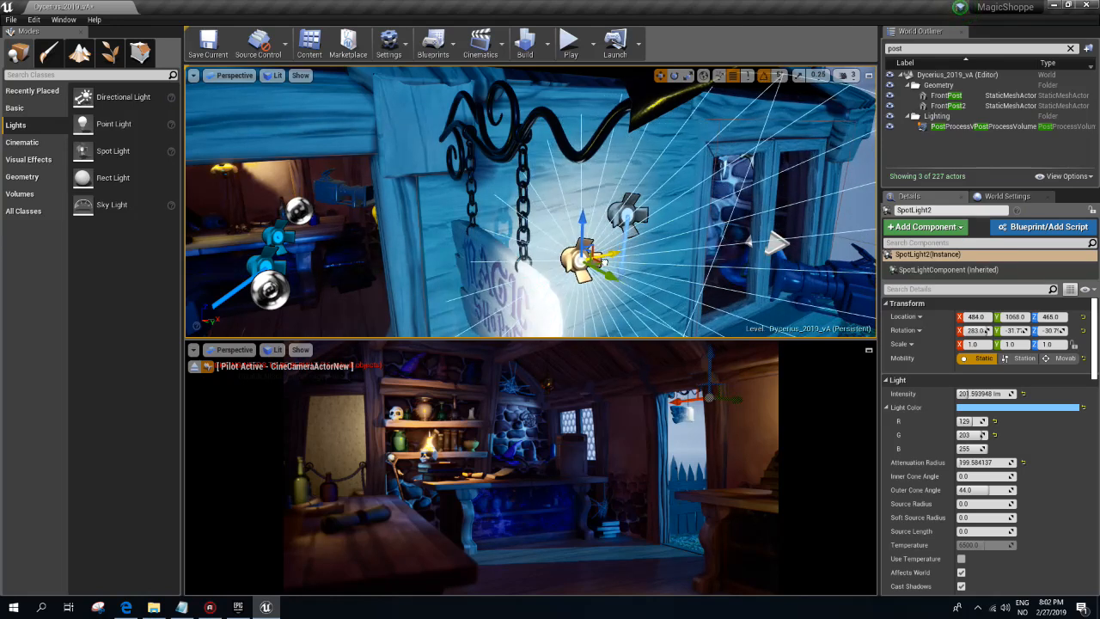
# - Aim the spotlight back at the doorway from about X 543, Y 1051, Z 456 and raise its intensity to about 2010.6 lm
pyautogui.press('e')
pyautogui.moveTo(535, 242)
pyautogui.mouseDown()
pyautogui.moveTo(544, 284)
pyautogui.moveTo(578, 258)
pyautogui.moveTo(531, 236)
pyautogui.mouseUp()
pyautogui.press('w')
pyautogui.moveTo(505, 191); pyautogui.dragTo(736, 225)
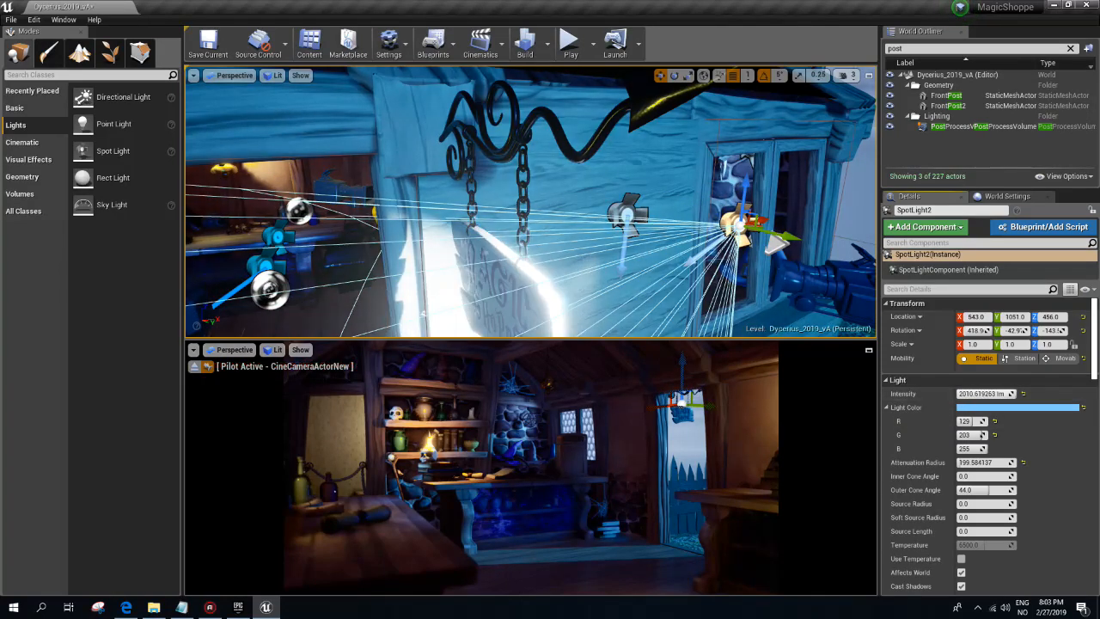
# - Raise the spotlight high above the sign, to about Y 1037, Z 562
pyautogui.moveTo(769, 224); pyautogui.dragTo(711, 221)
pyautogui.moveTo(712, 220); pyautogui.dragTo(577, 205, button='right')
pyautogui.moveTo(473, 129); pyautogui.dragTo(478, 26)
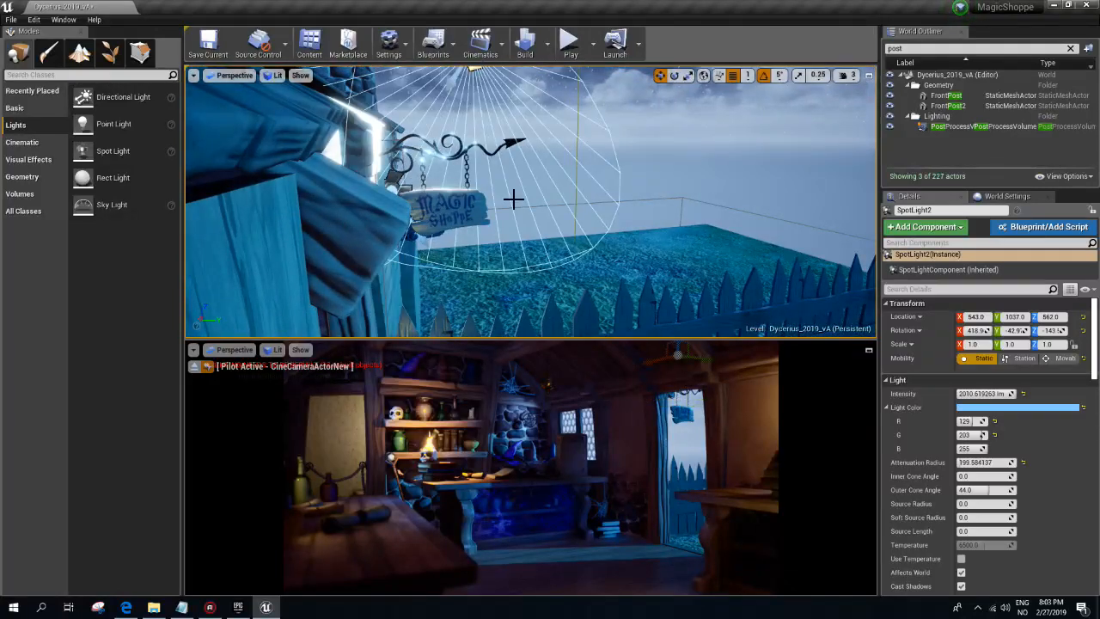
pyautogui.moveTo(490, 120); pyautogui.dragTo(488, 51, button='right')
# - Tilt the raised spotlight down toward the sign and set its Attenuation Radius to about 232.4
pyautogui.press('e')
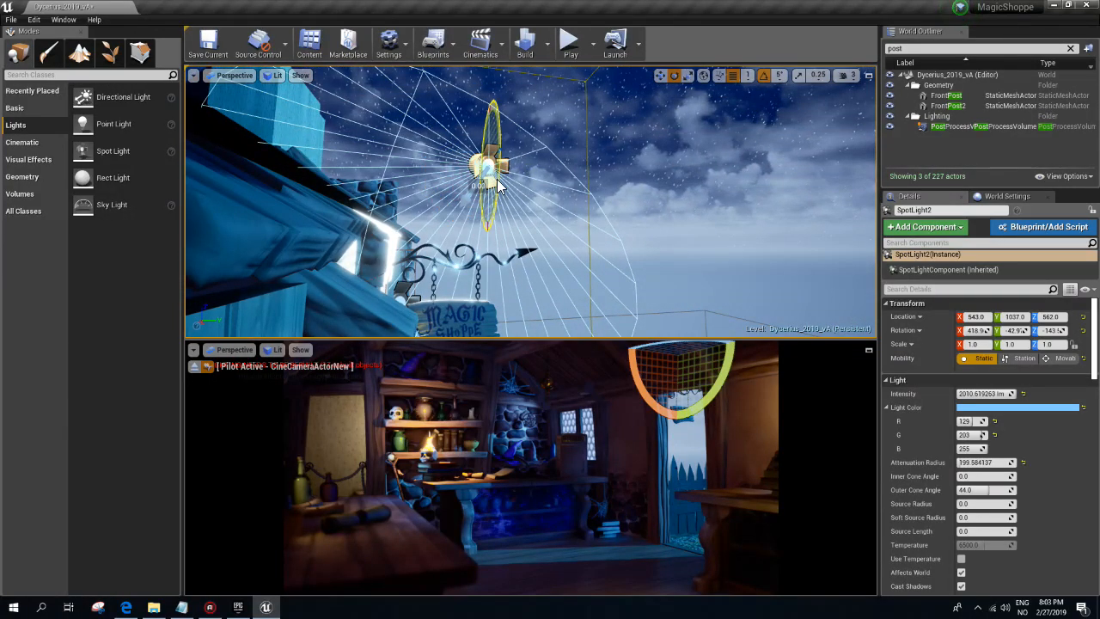
pyautogui.moveTo(499, 187); pyautogui.dragTo(485, 215)
pyautogui.moveTo(500, 187); pyautogui.dragTo(464, 185, button='right')
pyautogui.moveTo(982, 462)
pyautogui.mouseDown()
pyautogui.moveTo(966, 462)
pyautogui.moveTo(985, 463)
pyautogui.mouseUp()
pyautogui.press('Escape')
pyautogui.moveTo(585, 215); pyautogui.dragTo(524, 198, button='right')
pyautogui.click(591, 130)
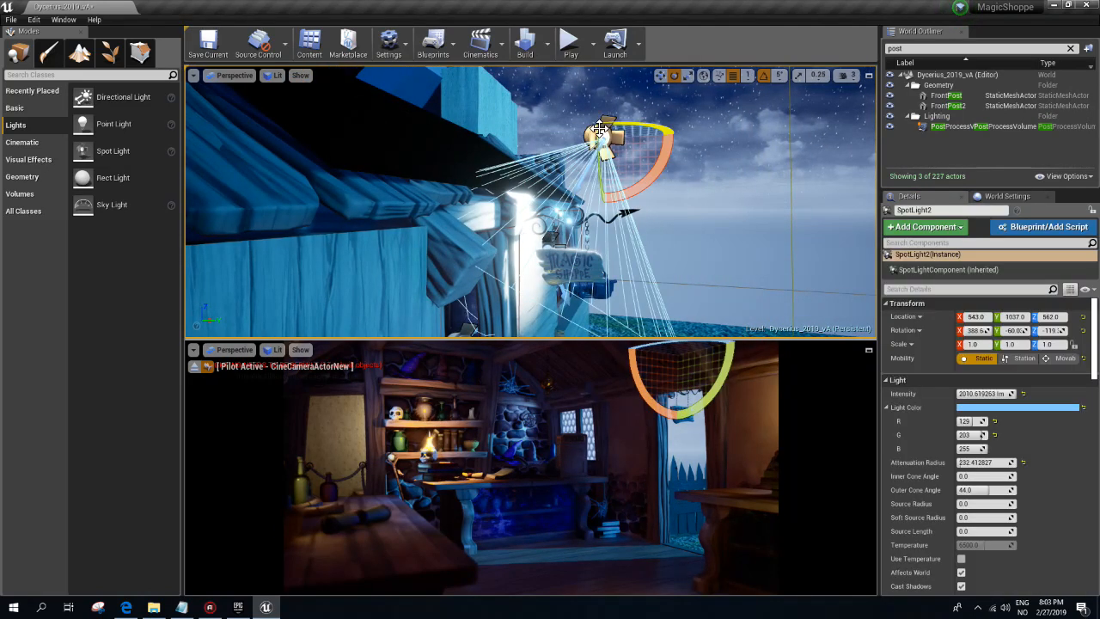
# - Set the spotlight's mobility to Movable and lower it beside the sign to about Z 464
pyautogui.click(1048, 365)
pyautogui.moveTo(656, 206); pyautogui.dragTo(638, 200, button='right')
pyautogui.press('w')
pyautogui.moveTo(594, 160); pyautogui.dragTo(594, 210)
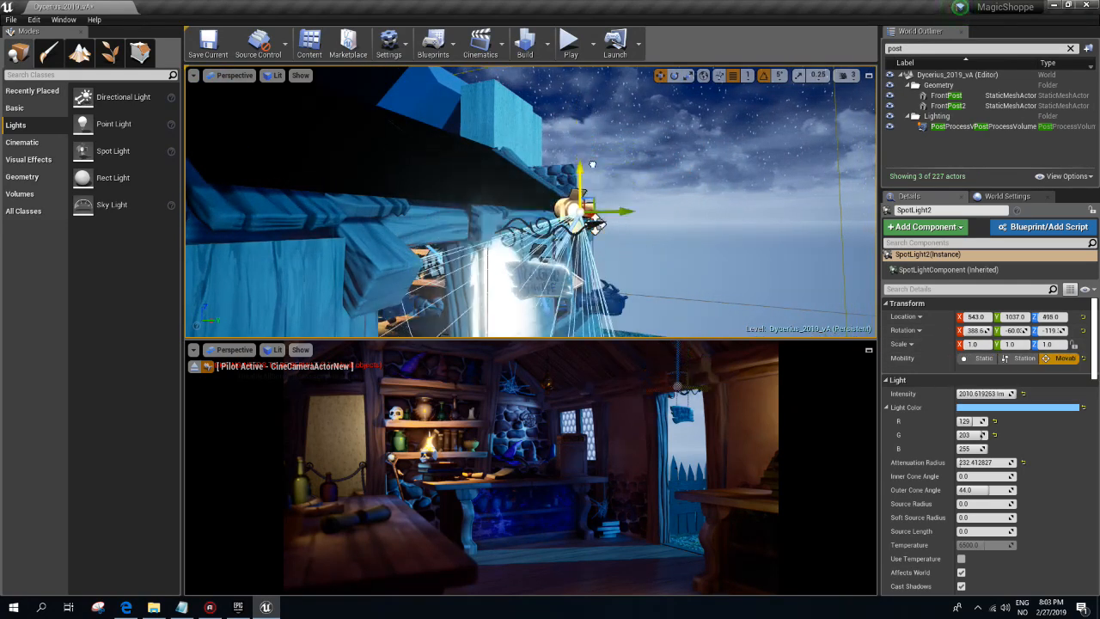
pyautogui.moveTo(593, 159); pyautogui.dragTo(594, 196)
# - Rotate the spotlight to about -38 degrees on Z and move it in front of the sign at about X 493, Y 1057
pyautogui.press('e')
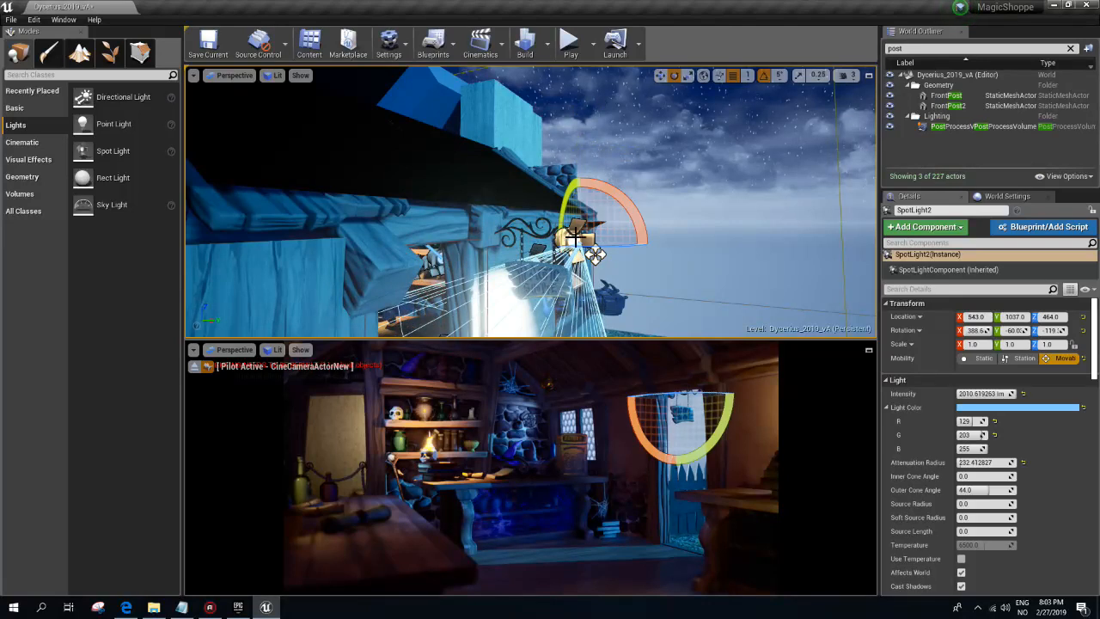
pyautogui.moveTo(596, 254); pyautogui.dragTo(594, 254)
pyautogui.press('w')
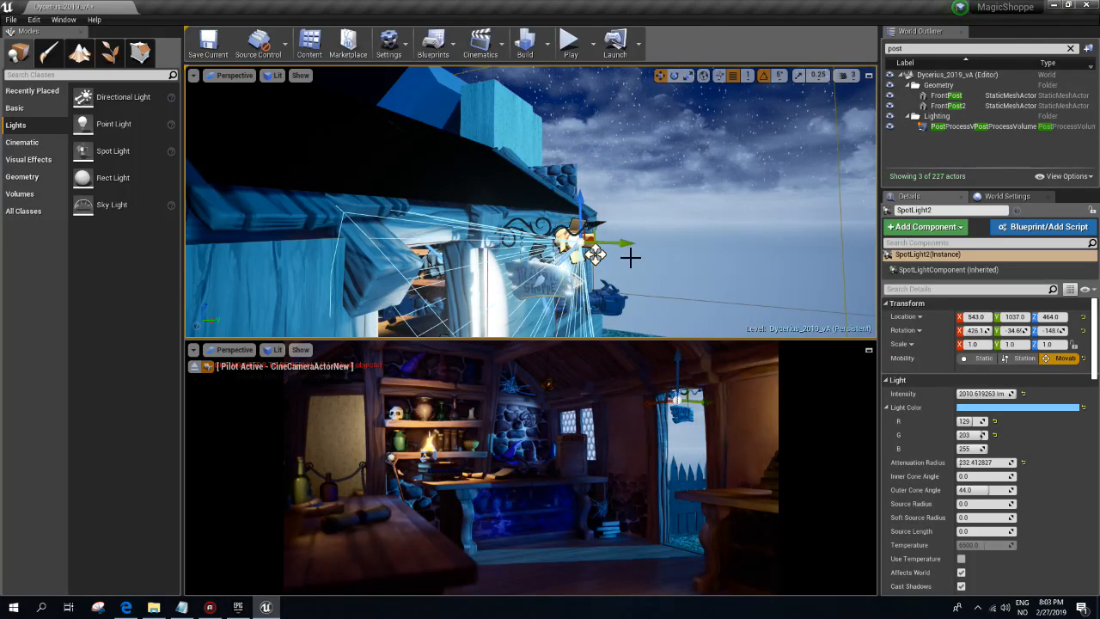
pyautogui.press('f')
pyautogui.moveTo(676, 231); pyautogui.dragTo(627, 248, button='right')
pyautogui.moveTo(709, 191); pyautogui.dragTo(593, 243)
pyautogui.press('w')
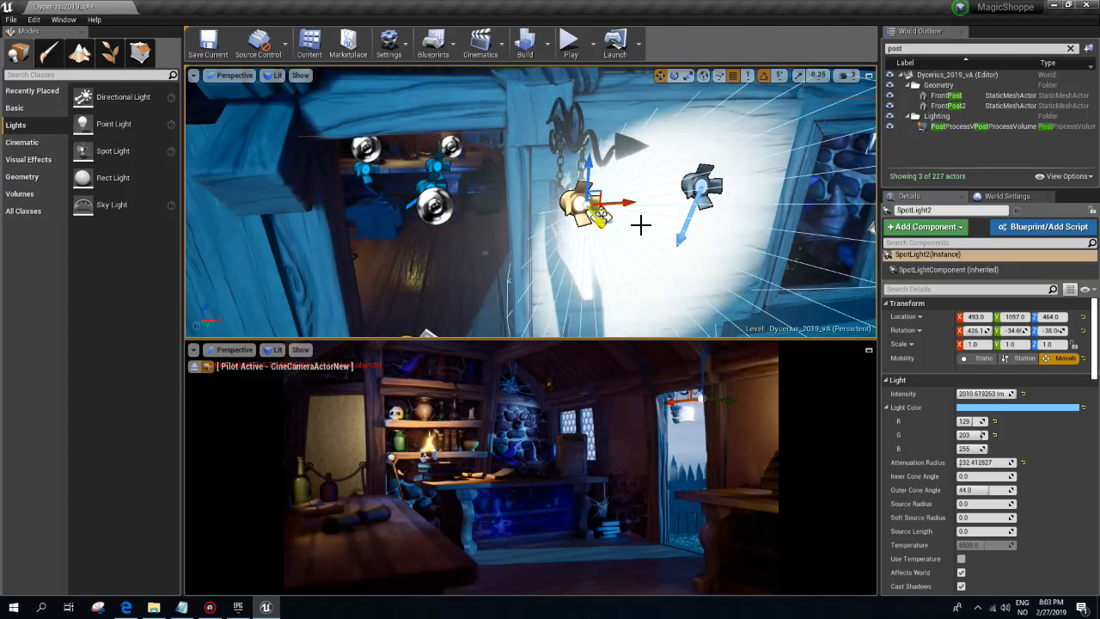
# - Move the spotlight away from the sign to about X 367 and set its intensity to 0 lm
pyautogui.moveTo(616, 202); pyautogui.dragTo(193, 236)
pyautogui.click(990, 394)
pyautogui.write('0')
pyautogui.press('Return')
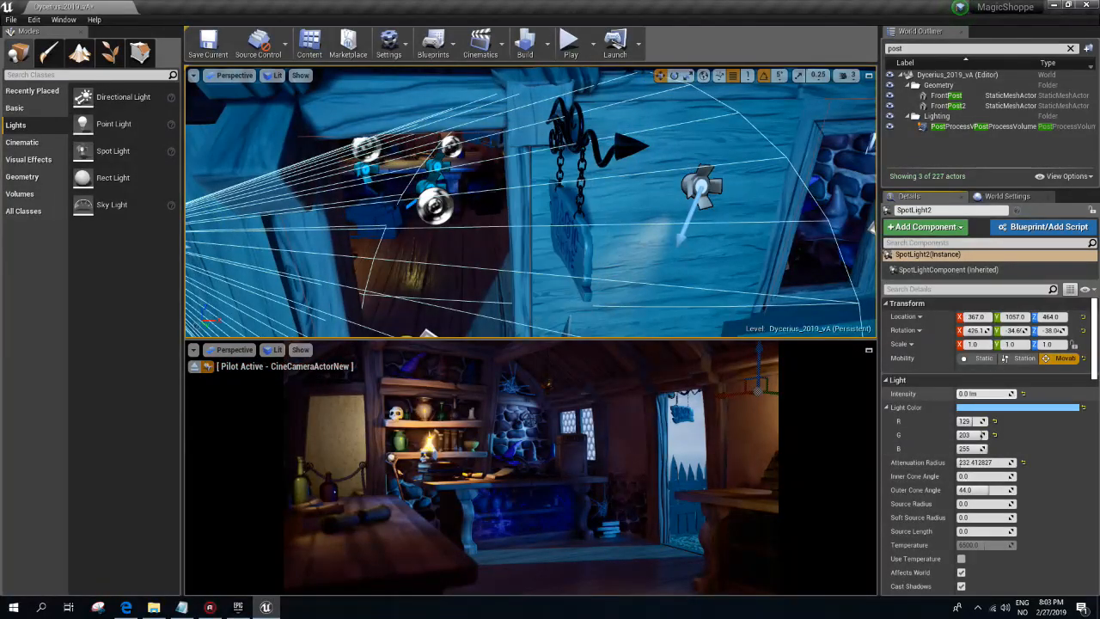
# - Raise the spotlight's intensity, turn it to about -83 degrees on Z and place it facing the sign at about X 509, Y 1087
pyautogui.moveTo(638, 309); pyautogui.dragTo(506, 284, button='right')
pyautogui.moveTo(620, 245); pyautogui.dragTo(781, 331)
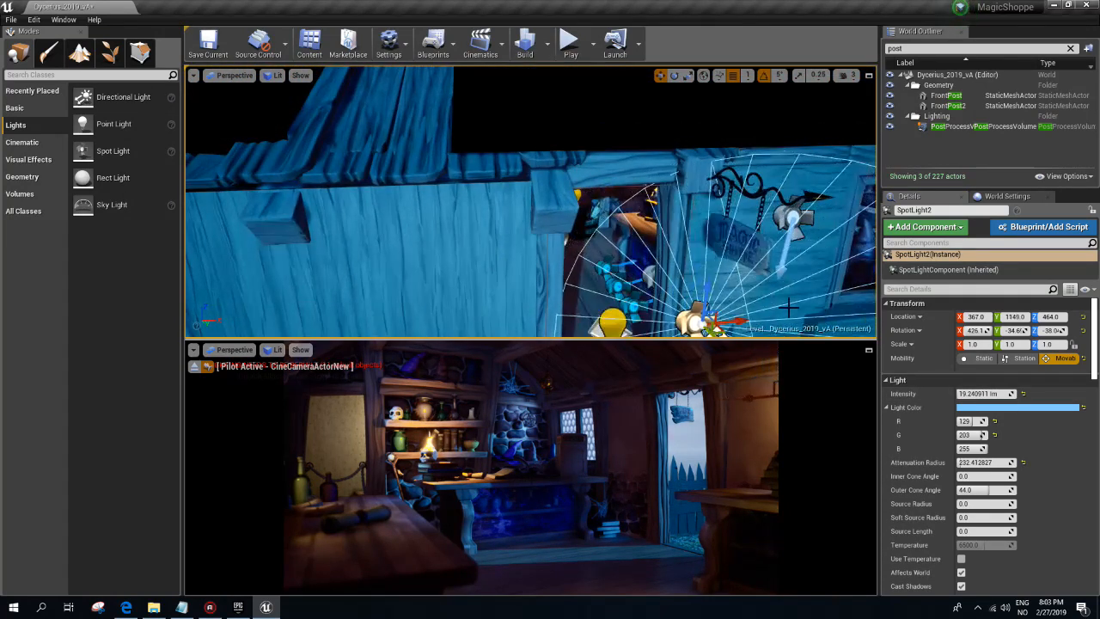
pyautogui.moveTo(696, 270); pyautogui.dragTo(730, 283, button='right')
pyautogui.press('e')
pyautogui.moveTo(644, 332); pyautogui.dragTo(764, 213)
pyautogui.press('w')
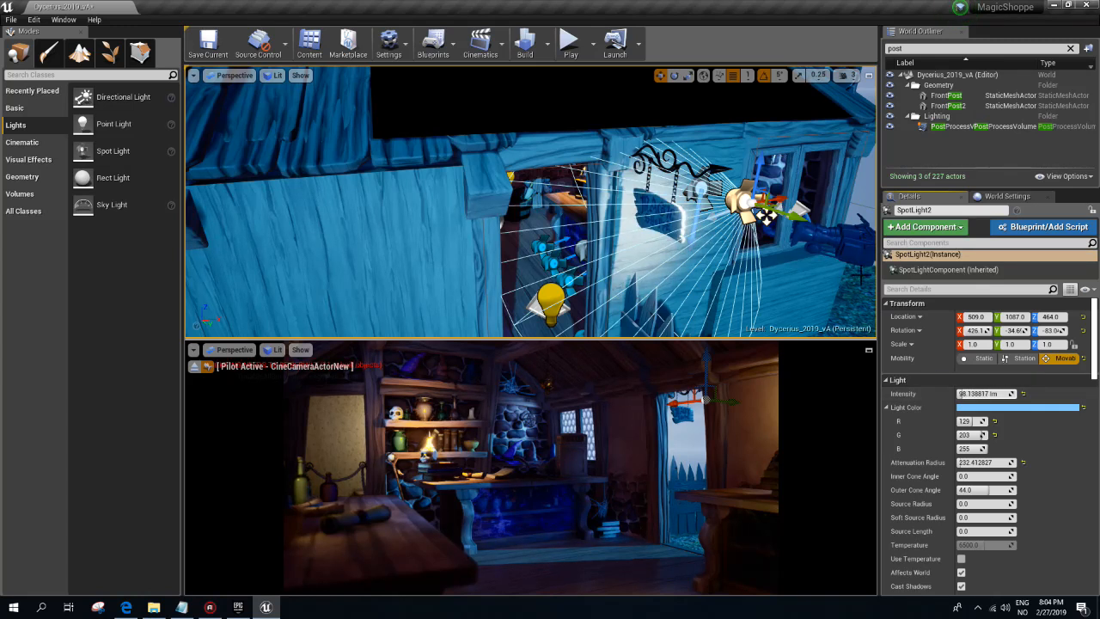
# - Set the spotlight's mobility to Static, pull it out to about Y 1096 and tilt it up toward the sign
pyautogui.click(980, 357)
pyautogui.moveTo(771, 206)
pyautogui.mouseDown()
pyautogui.moveTo(769, 249)
pyautogui.moveTo(735, 316)
pyautogui.moveTo(760, 249)
pyautogui.moveTo(760, 180)
pyautogui.moveTo(734, 236)
pyautogui.moveTo(734, 197)
pyautogui.moveTo(713, 198)
pyautogui.moveTo(851, 199)
pyautogui.moveTo(716, 192)
pyautogui.moveTo(783, 209)
pyautogui.mouseUp()
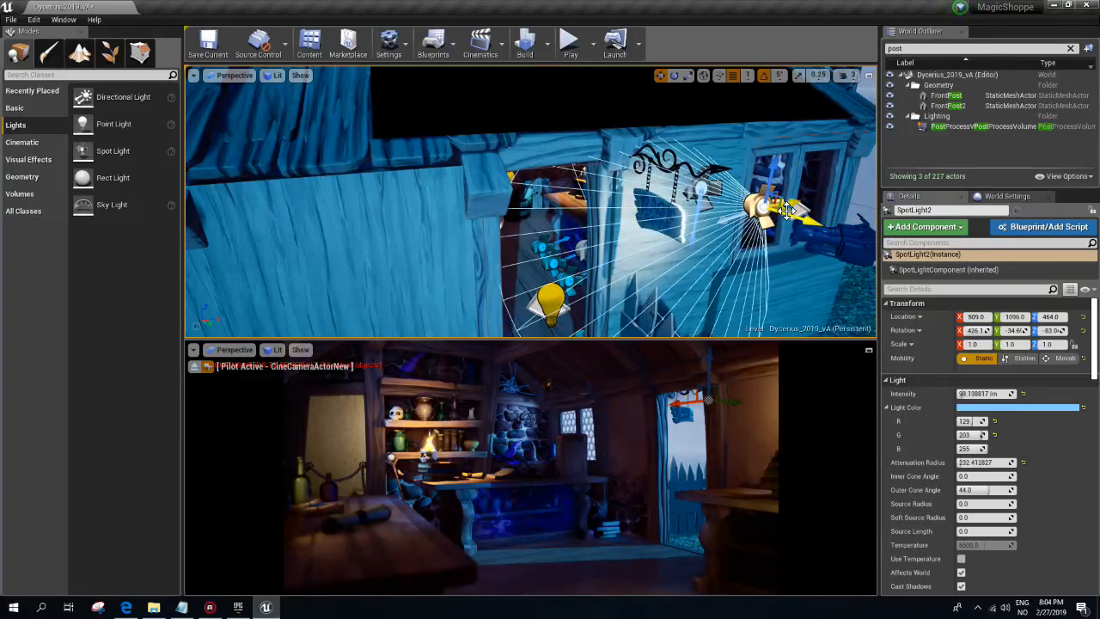
pyautogui.press('e')
pyautogui.moveTo(750, 231); pyautogui.dragTo(811, 231, button='right')
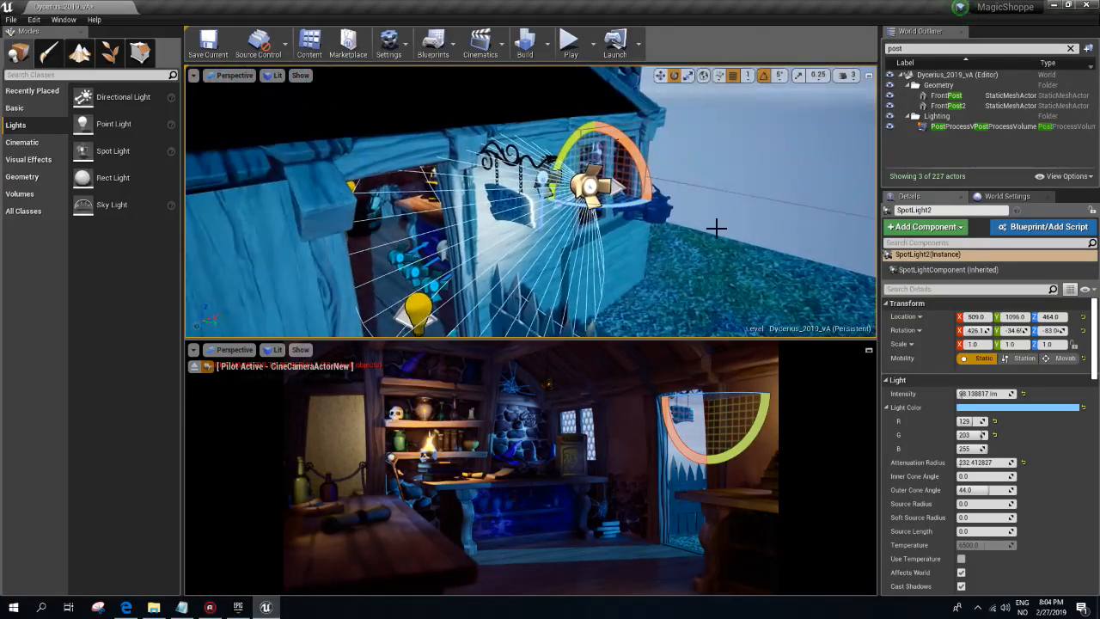
pyautogui.moveTo(614, 206); pyautogui.dragTo(603, 175)
# - Set the spotlight's intensity to about 28.9 lm and compare the scene with the light disabled
pyautogui.moveTo(978, 394)
pyautogui.mouseDown()
pyautogui.moveTo(996, 394)
pyautogui.moveTo(971, 393)
pyautogui.mouseUp()
pyautogui.moveTo(631, 201); pyautogui.dragTo(654, 201, button='right')
pyautogui.press('Escape')
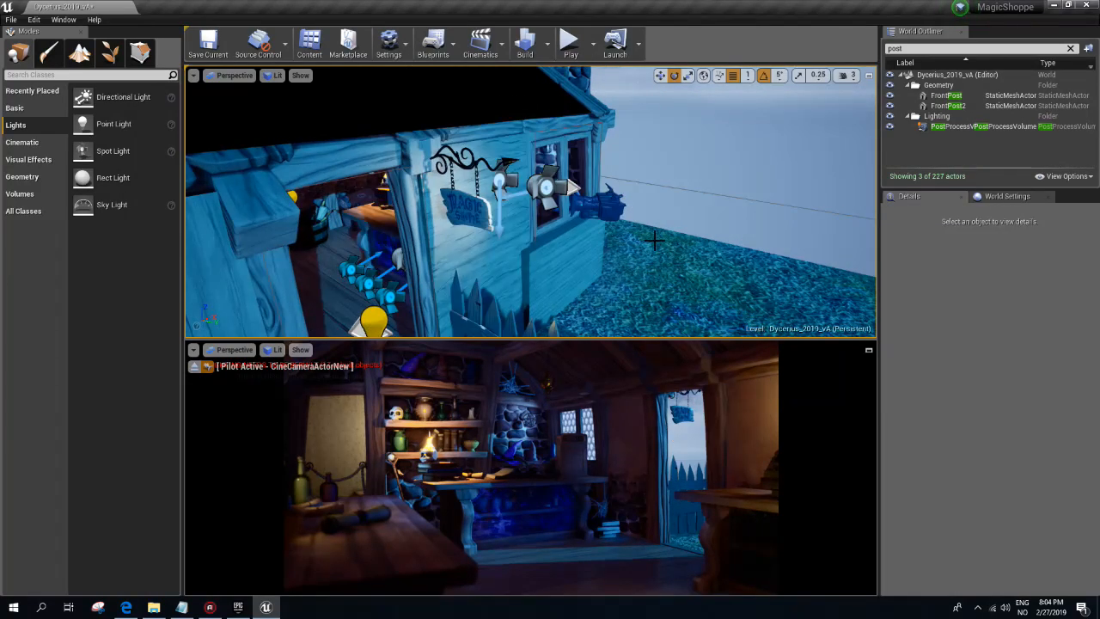
pyautogui.click(544, 185)
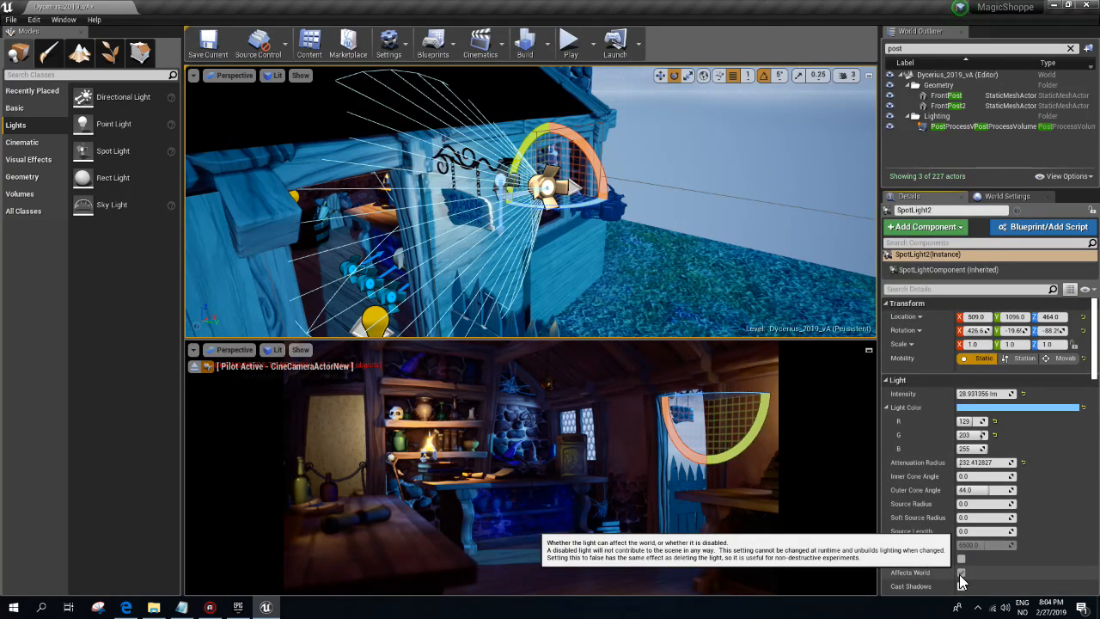
# - Move the spotlight just above the sign at about X 500, Y 1044, Z 477 and rotate it to shine downward
pyautogui.moveTo(613, 235); pyautogui.dragTo(593, 279, button='right')
pyautogui.press('w')
pyautogui.moveTo(650, 174); pyautogui.dragTo(594, 178)
pyautogui.press('e')
pyautogui.moveTo(542, 103)
pyautogui.mouseDown()
pyautogui.moveTo(542, 129)
pyautogui.moveTo(542, 69)
pyautogui.moveTo(542, 227)
pyautogui.moveTo(532, 90)
pyautogui.mouseUp()
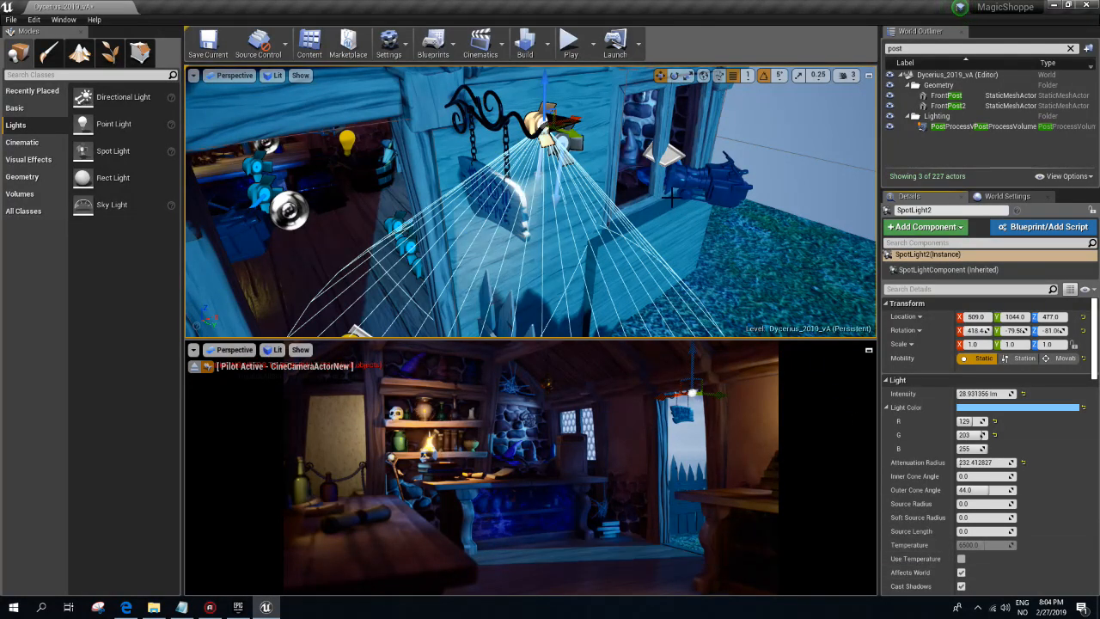
pyautogui.moveTo(540, 120)
pyautogui.mouseDown()
pyautogui.moveTo(574, 108)
pyautogui.moveTo(553, 111)
pyautogui.mouseUp()
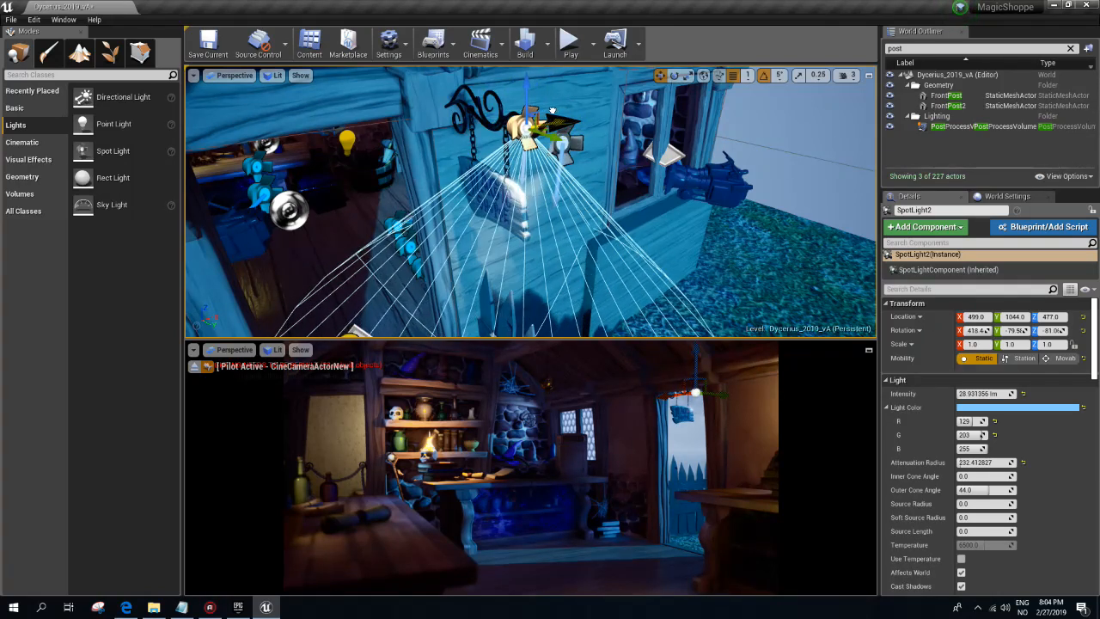
pyautogui.moveTo(552, 110); pyautogui.dragTo(554, 111)
# - Widen the spotlight's cone to about 50.7 inner and 64.2 outer degrees, and increase its intensity and Attenuation Radius
pyautogui.keyDown('alt'); pyautogui.moveTo(570, 175); pyautogui.dragTo(696, 116); pyautogui.keyUp('alt')
pyautogui.moveTo(969, 476); pyautogui.dragTo(992, 476)
pyautogui.moveTo(963, 393); pyautogui.dragTo(961, 393)
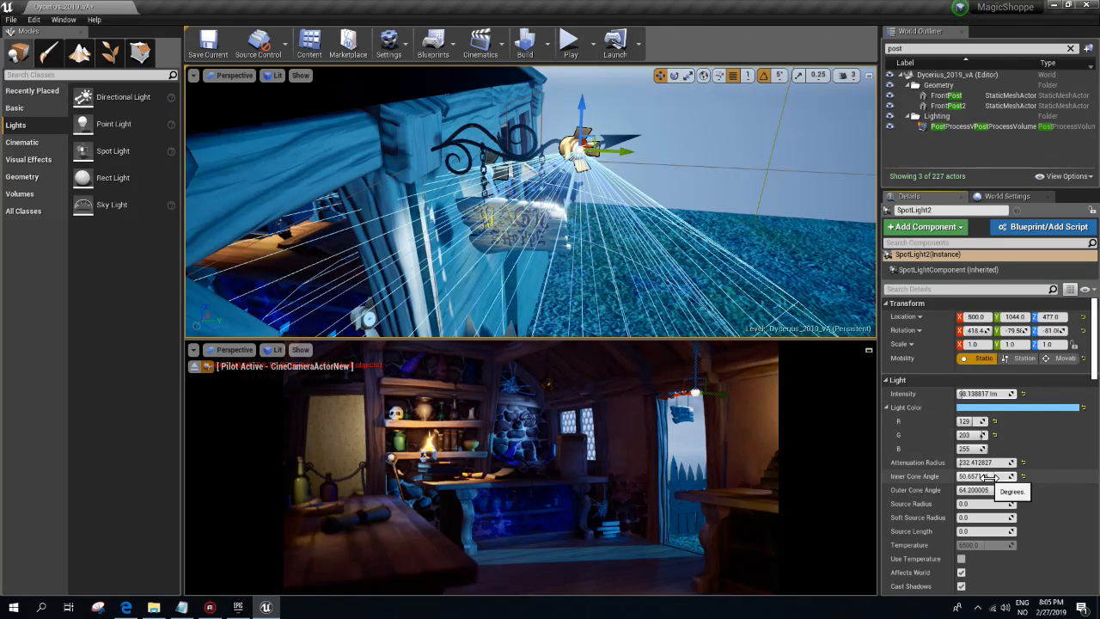
pyautogui.moveTo(982, 462); pyautogui.dragTo(988, 463)
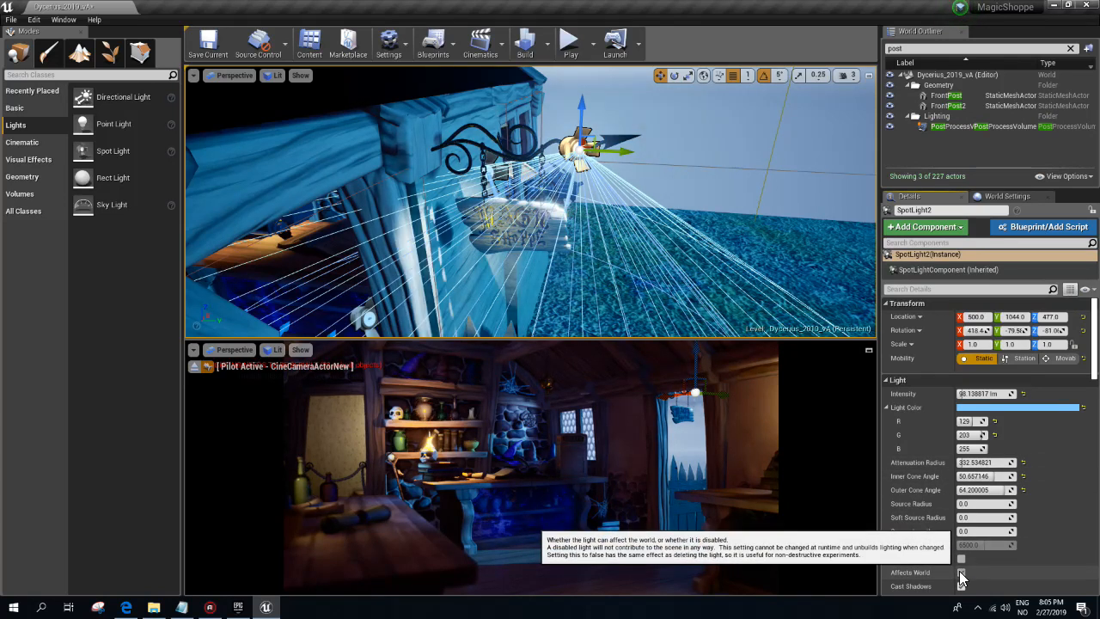
pyautogui.moveTo(591, 263); pyautogui.dragTo(369, 249, button='right')
pyautogui.press('g')
pyautogui.press('g')
# - Place a basic cube outside the shop beside the picket fence
pyautogui.click(16, 108)
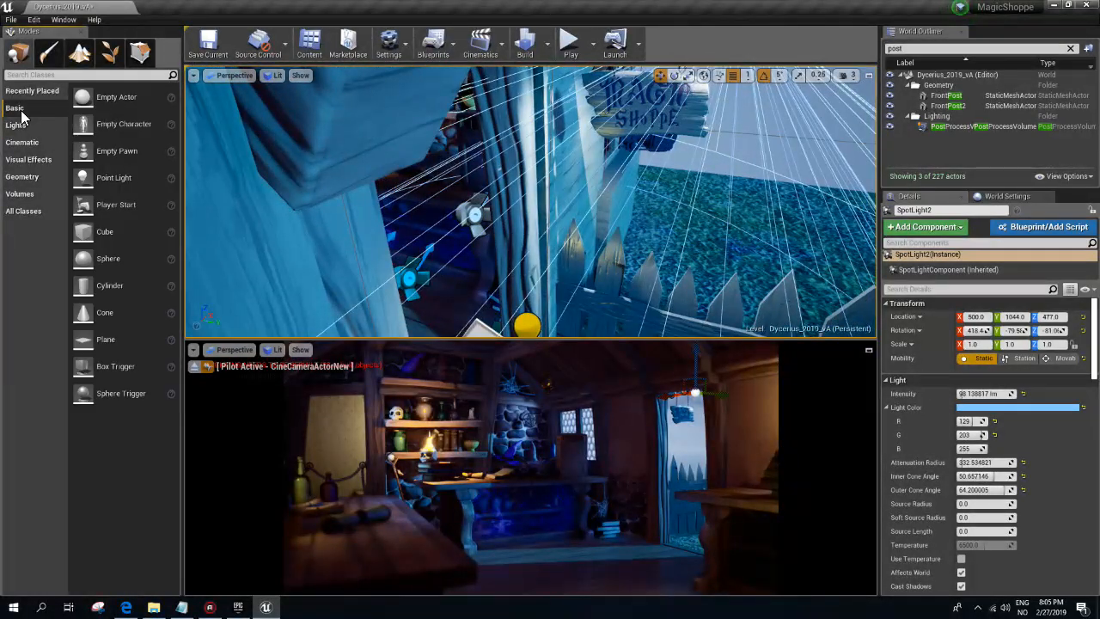
pyautogui.moveTo(103, 231); pyautogui.dragTo(713, 262)
pyautogui.moveTo(694, 203); pyautogui.dragTo(710, 227, button='right')
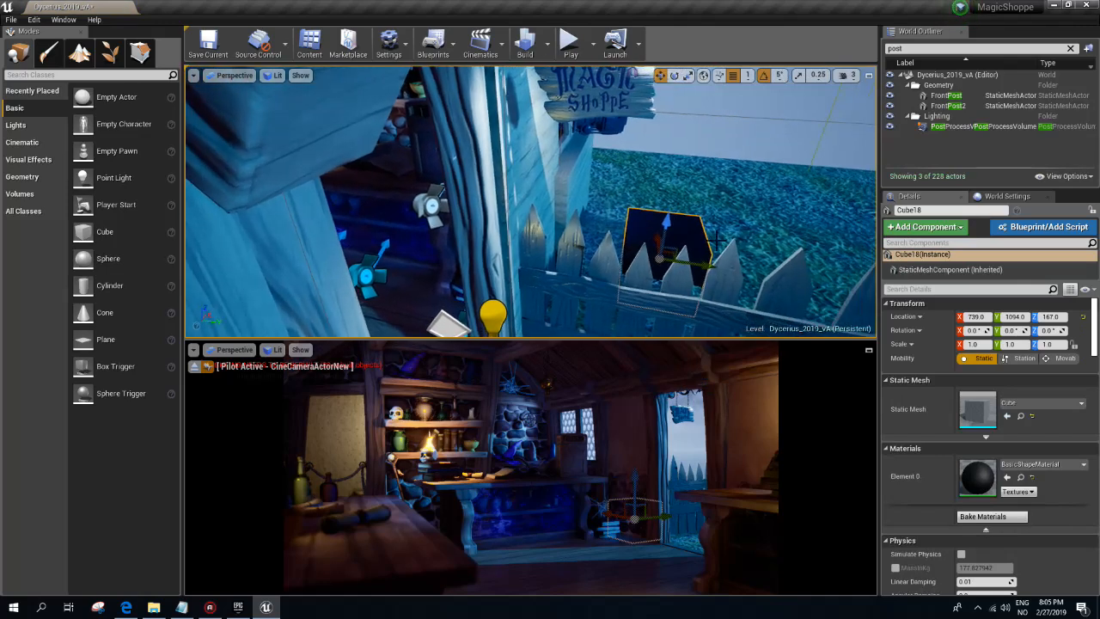
# - Flatten the cube into a thin panel with a Y scale of about 0.124 and move it to Y 944 near the shop wall
pyautogui.moveTo(674, 266); pyautogui.dragTo(595, 248)
pyautogui.keyDown('alt'); pyautogui.moveTo(595, 247); pyautogui.dragTo(442, 280); pyautogui.keyUp('alt')
pyautogui.press('w')
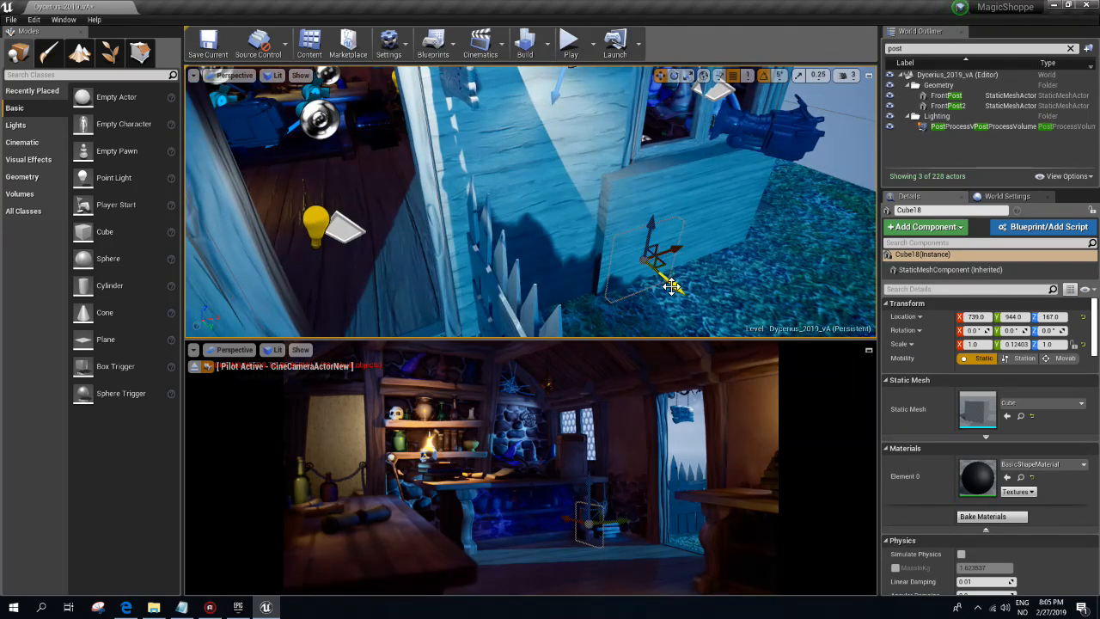
# - Move the panel to X 583, Y 940, Z 236 behind the outer wall and scale it to about 1.56 in X and 4.46 in Z
pyautogui.moveTo(667, 246); pyautogui.dragTo(567, 266)
pyautogui.keyDown('alt'); pyautogui.moveTo(568, 267); pyautogui.dragTo(734, 206); pyautogui.keyUp('alt')
pyautogui.moveTo(592, 236); pyautogui.dragTo(601, 287)
pyautogui.press('r')
pyautogui.moveTo(533, 282); pyautogui.dragTo(533, 214)
pyautogui.keyDown('alt'); pyautogui.moveTo(533, 215); pyautogui.dragTo(536, 190); pyautogui.keyUp('alt')
pyautogui.moveTo(536, 190); pyautogui.dragTo(526, 214, button='right')
pyautogui.moveTo(593, 257); pyautogui.dragTo(604, 257)
pyautogui.moveTo(558, 231); pyautogui.dragTo(540, 196)
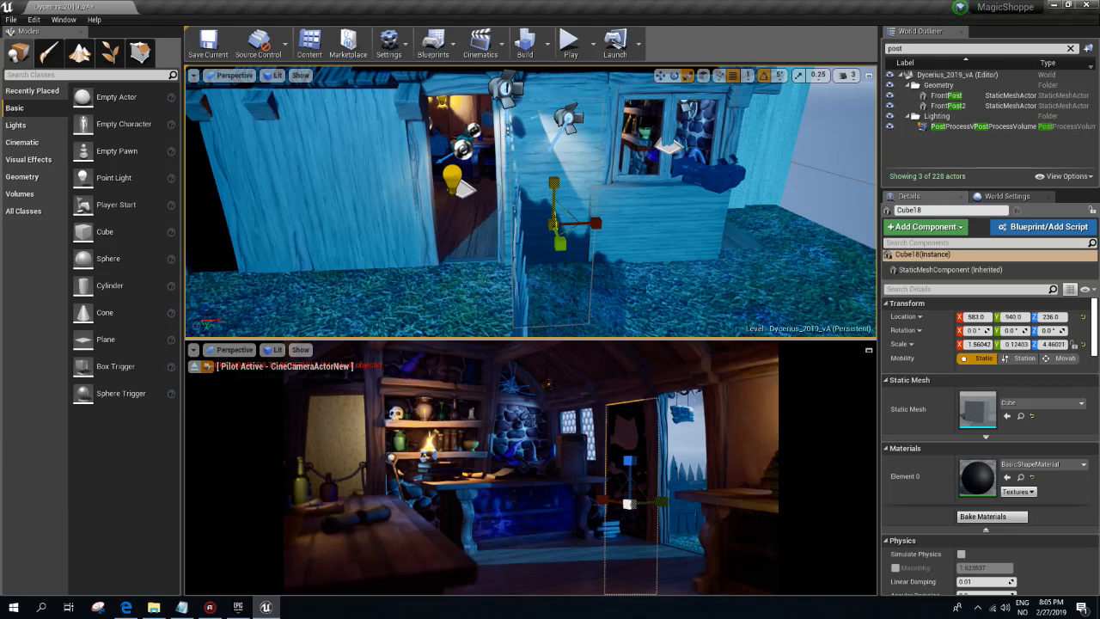
# - Shorten the panel to a Z scale of about 2.9, place it at Y 942, Z 292, and check the wall beside the door in Game View
pyautogui.moveTo(555, 186); pyautogui.dragTo(555, 150)
pyautogui.moveTo(555, 150); pyautogui.dragTo(704, 150, button='right')
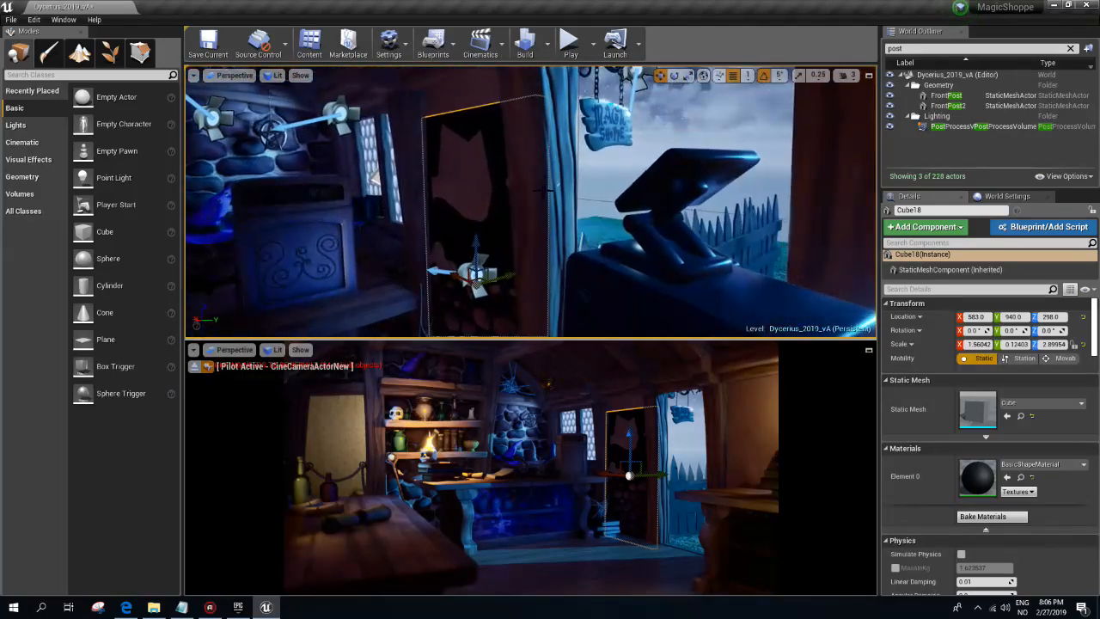
pyautogui.moveTo(509, 275); pyautogui.dragTo(509, 273)
pyautogui.moveTo(508, 272); pyautogui.dragTo(513, 207, button='right')
pyautogui.moveTo(551, 204); pyautogui.dragTo(550, 209)
pyautogui.moveTo(541, 228); pyautogui.dragTo(614, 230, button='right')
pyautogui.press('g')
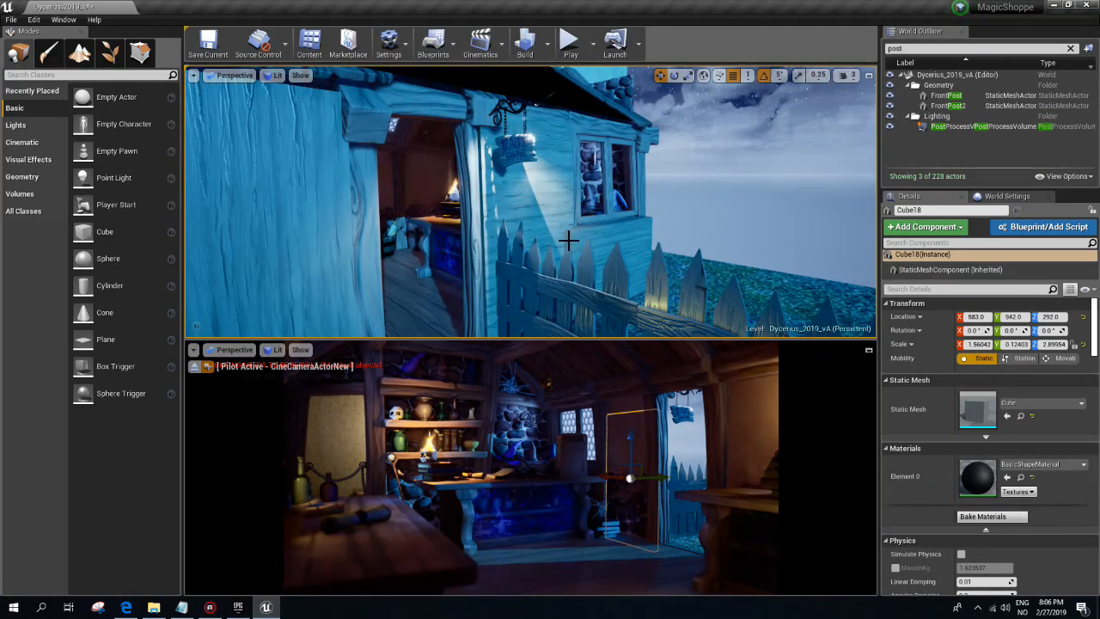
pyautogui.moveTo(574, 196)
pyautogui.mouseDown(button='right')
pyautogui.moveTo(631, 195)
pyautogui.moveTo(584, 197)
pyautogui.mouseUp(button='right')
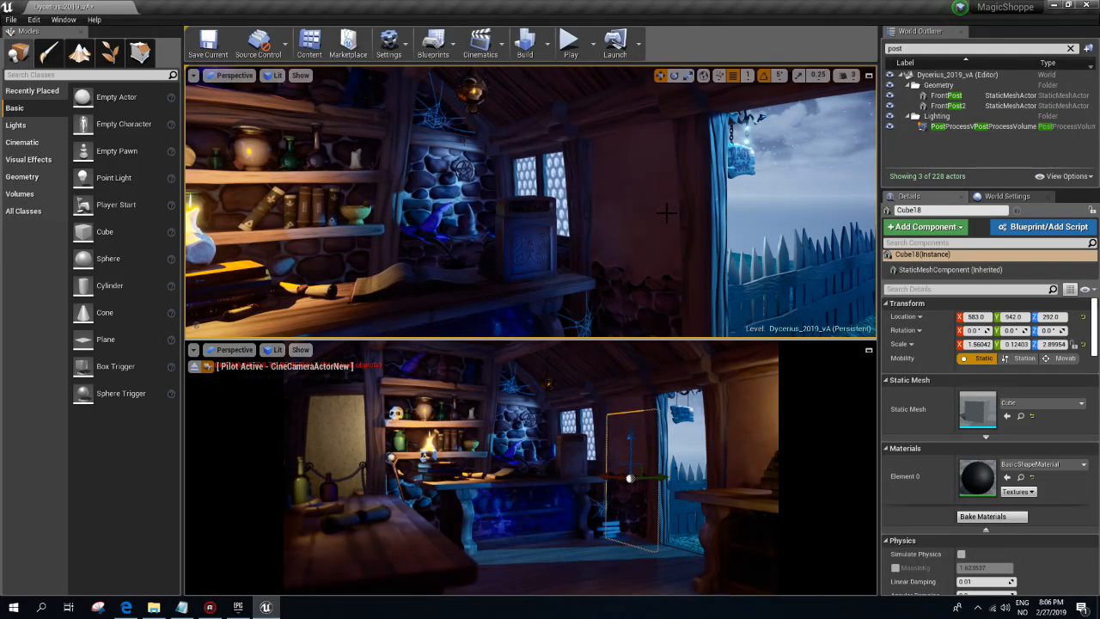
pyautogui.press('Escape')
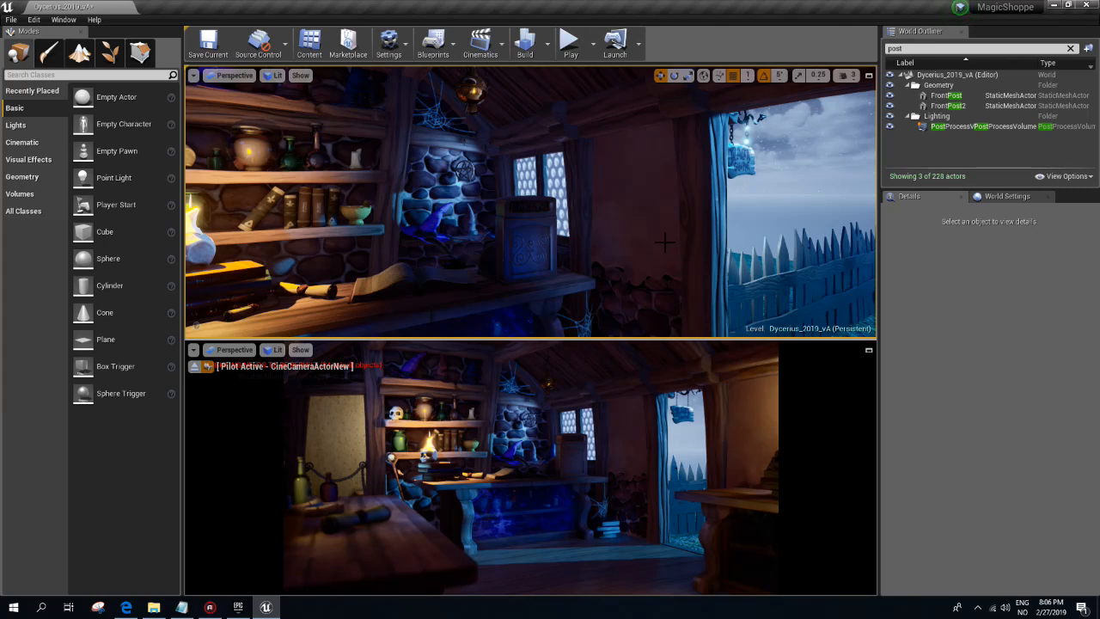
# - Select the PostProcessVolume and examine how its Bloom Intensity and Threshold overrides affect the scene
pyautogui.click(998, 127)
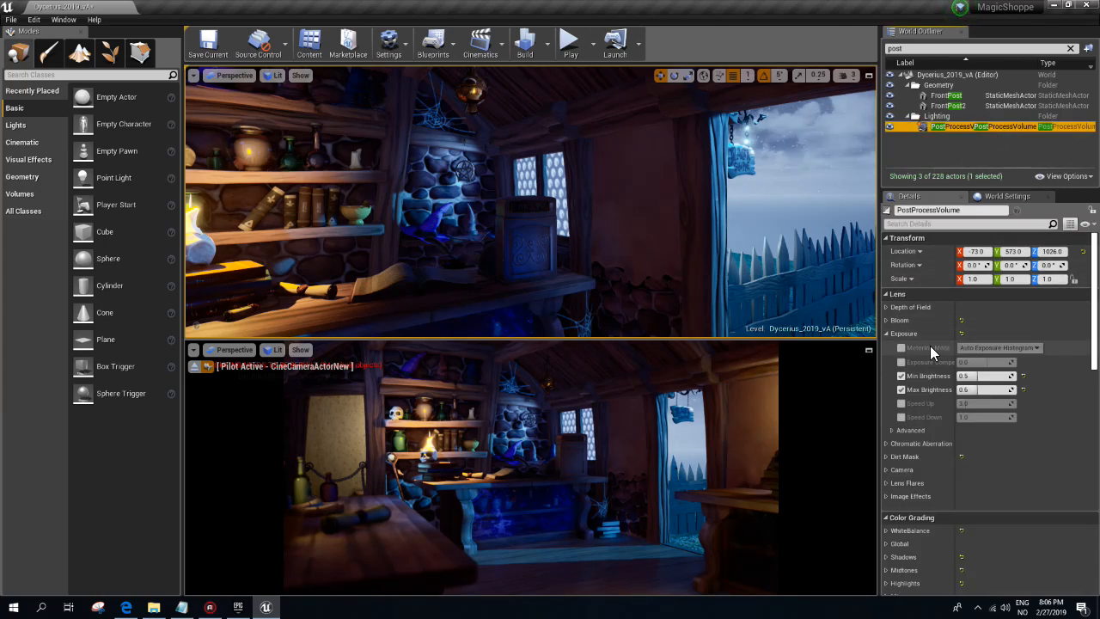
pyautogui.click(885, 320)
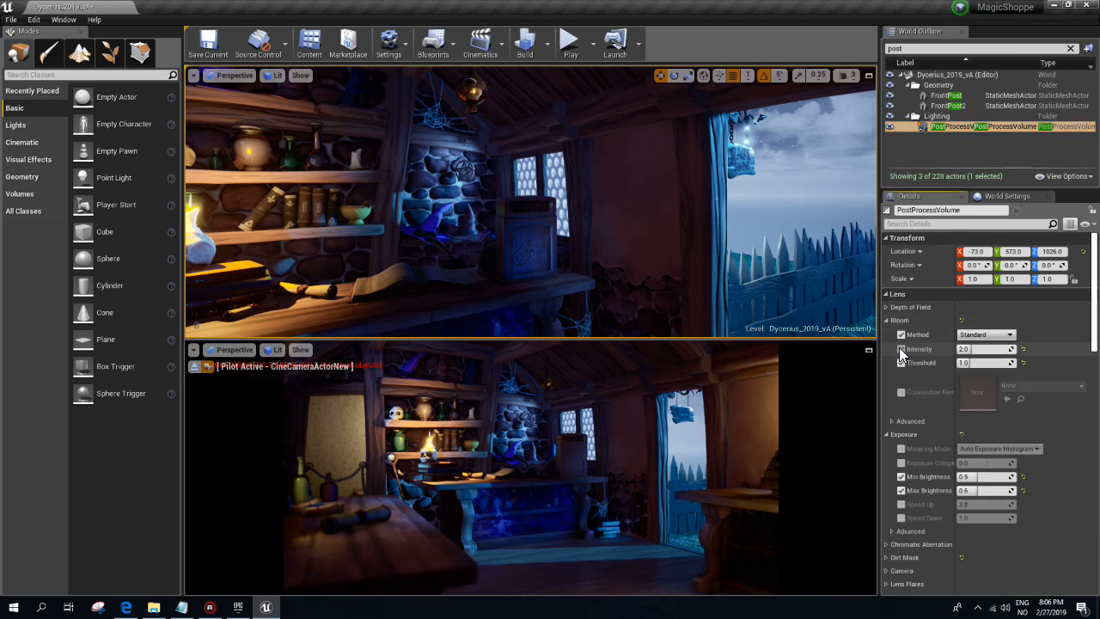
pyautogui.click(900, 348)
pyautogui.click(900, 361)
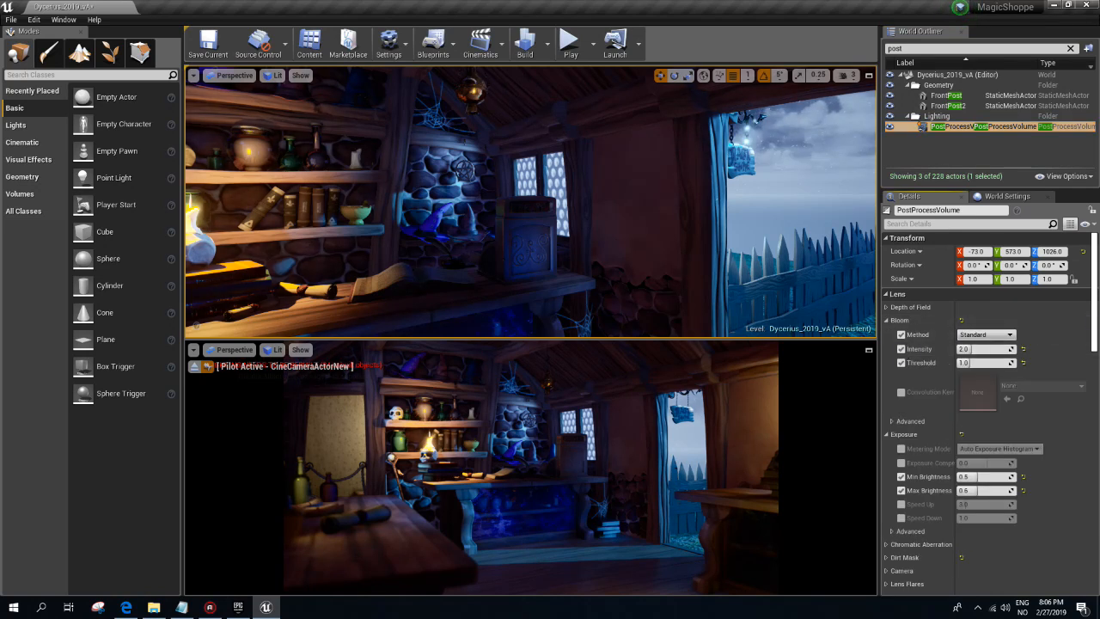
pyautogui.click(885, 320)
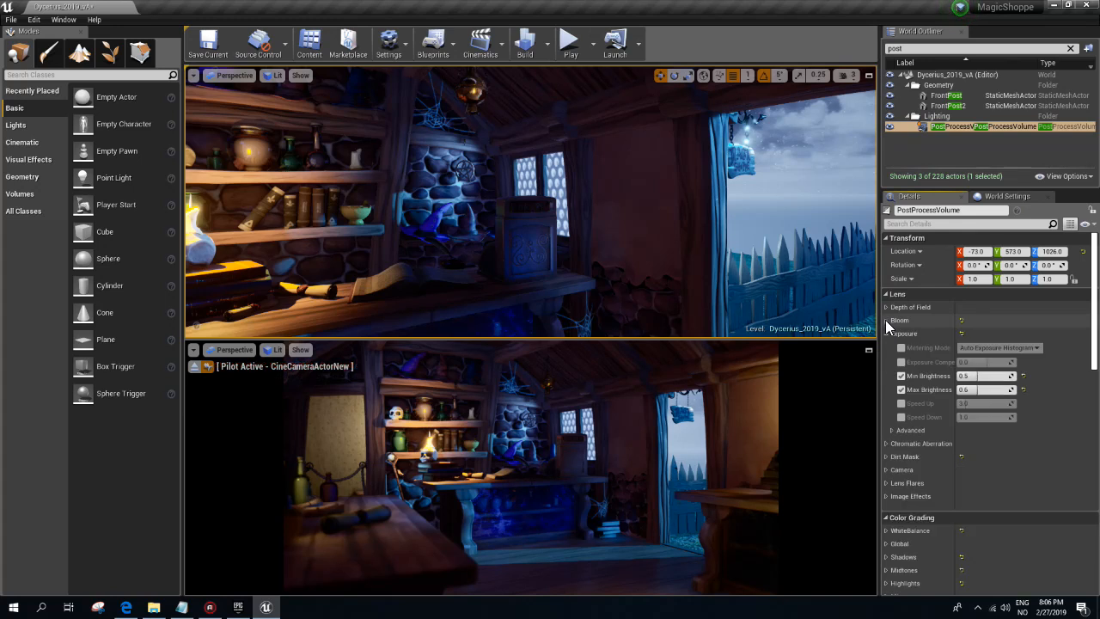
# - Collapse the volume's Exposure settings and open its Global color grading settings
pyautogui.click(885, 333)
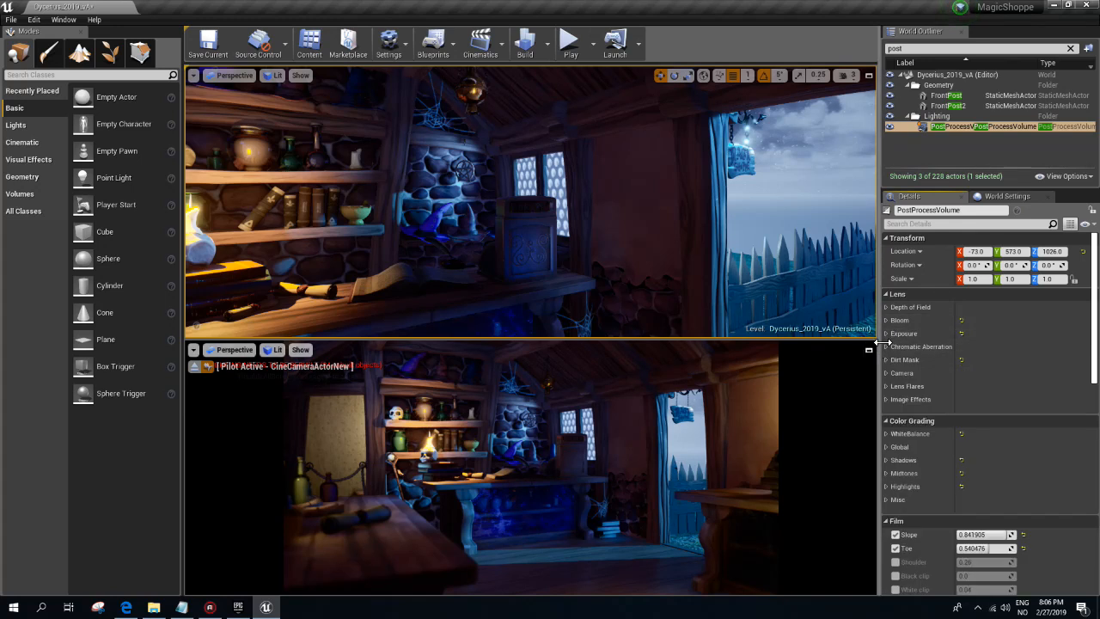
pyautogui.click(886, 446)
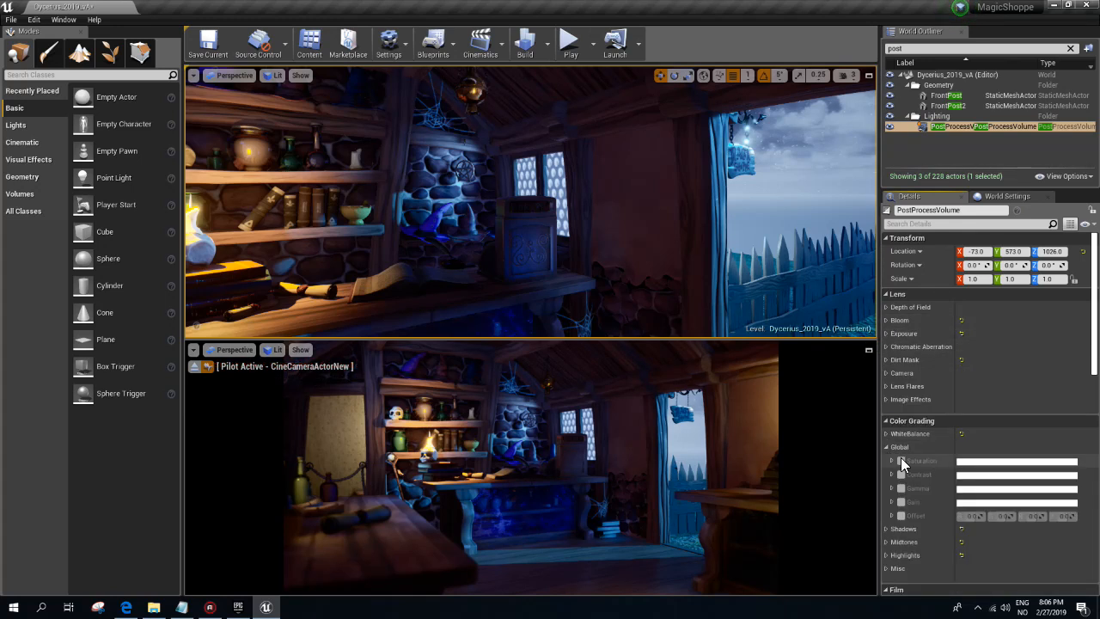
# - Enable the post process volume's global saturation override and set its overall value to 0.8
pyautogui.click(900, 461)
pyautogui.click(890, 460)
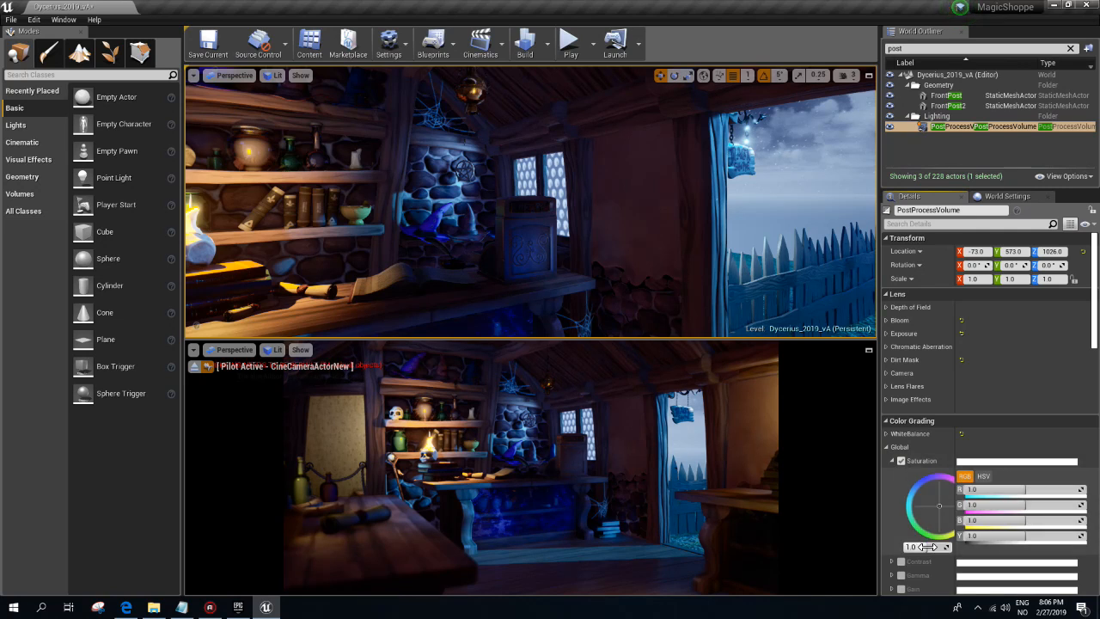
pyautogui.moveTo(926, 547); pyautogui.dragTo(917, 546)
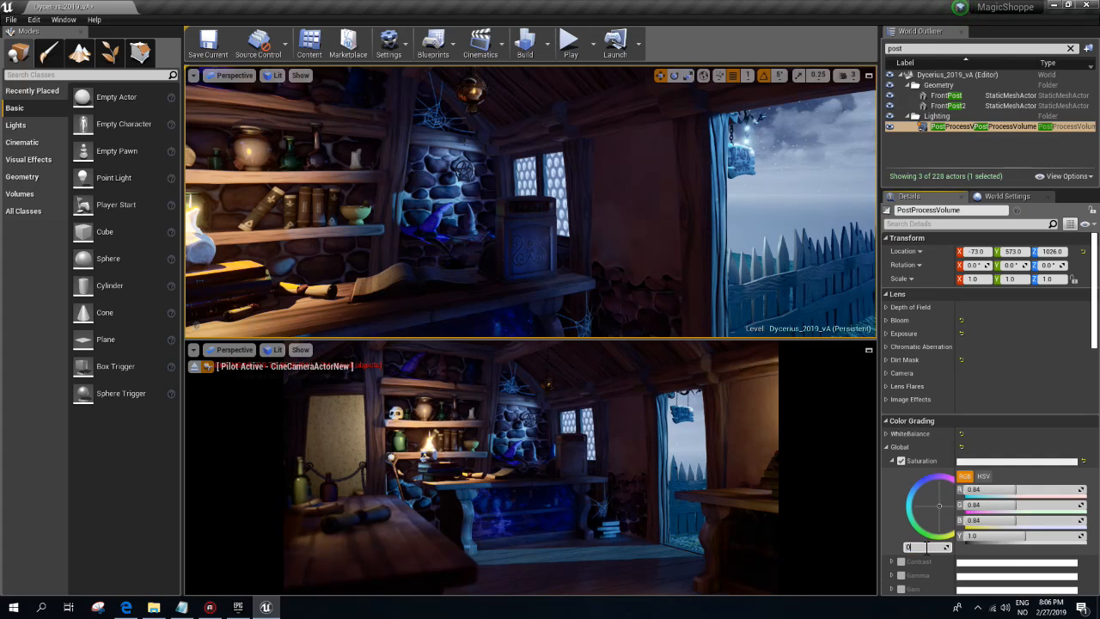
pyautogui.press('Return')
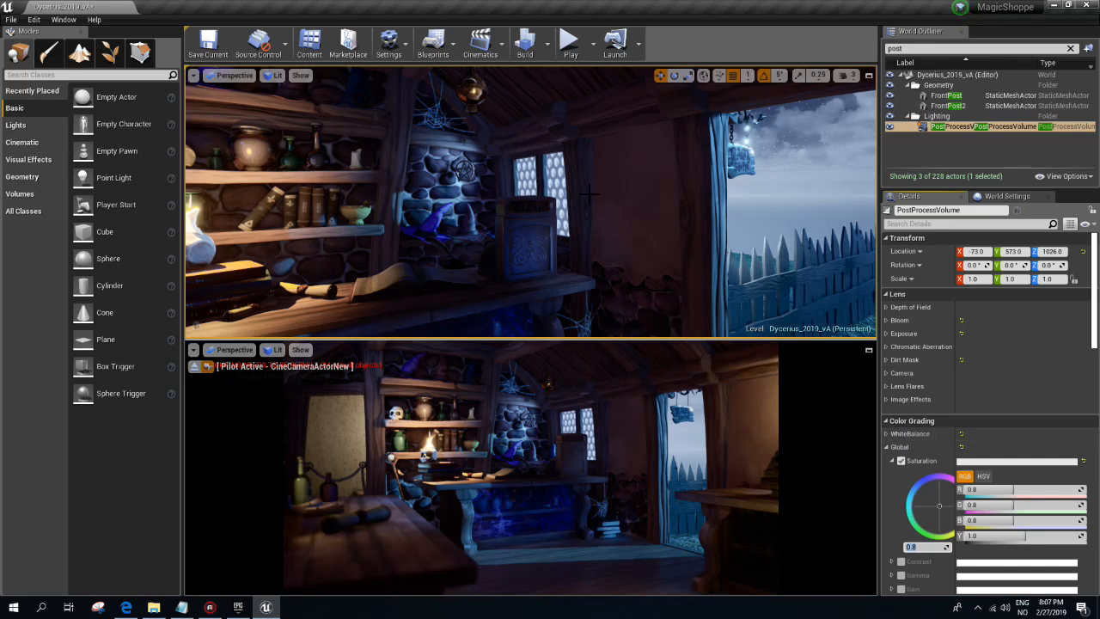
# - Switch the global saturation override off and on repeatedly to compare the scene with and without it
pyautogui.click(900, 461)
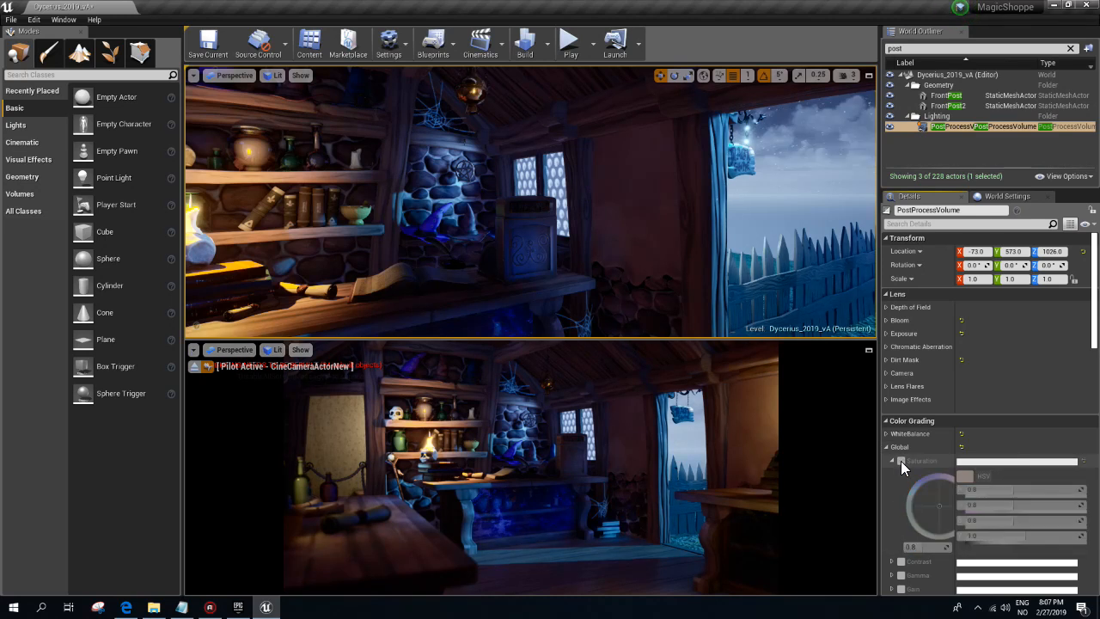
pyautogui.click(901, 460)
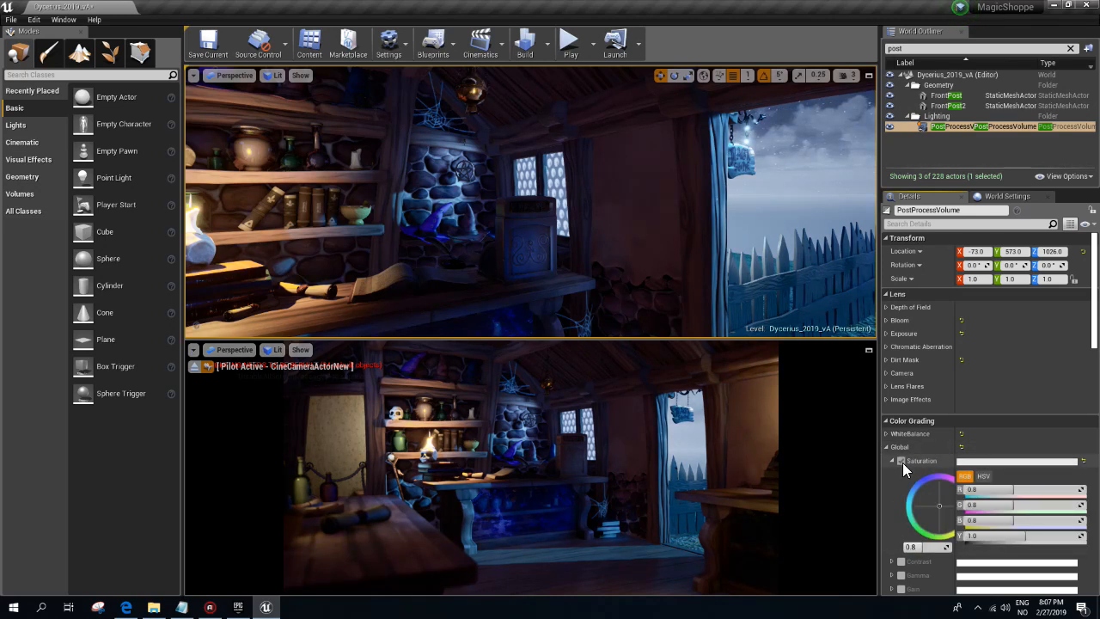
pyautogui.click(901, 461)
pyautogui.click(901, 461)
pyautogui.click(901, 462)
pyautogui.click(901, 462)
pyautogui.click(901, 462)
pyautogui.click(901, 461)
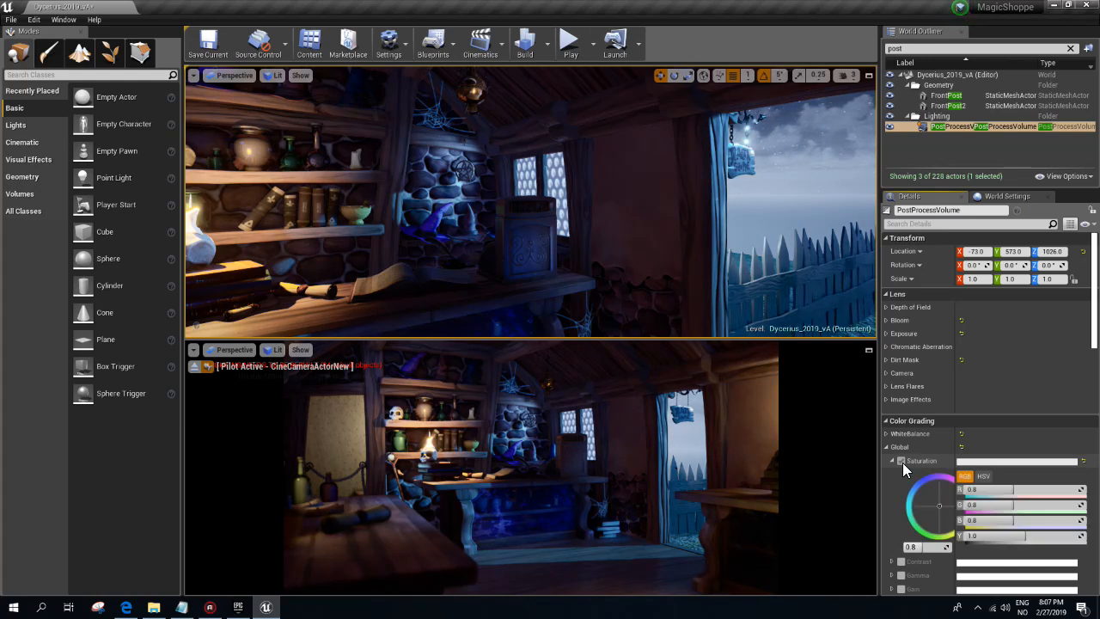
pyautogui.click(901, 461)
pyautogui.scroll(-10, 1093, 308)
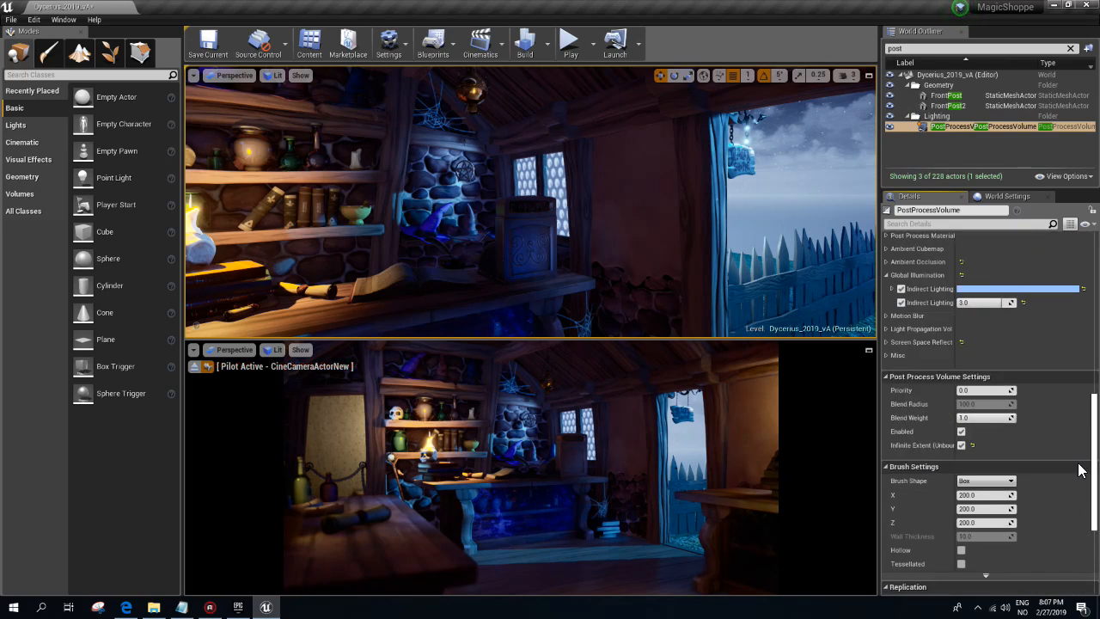
pyautogui.click(993, 334)
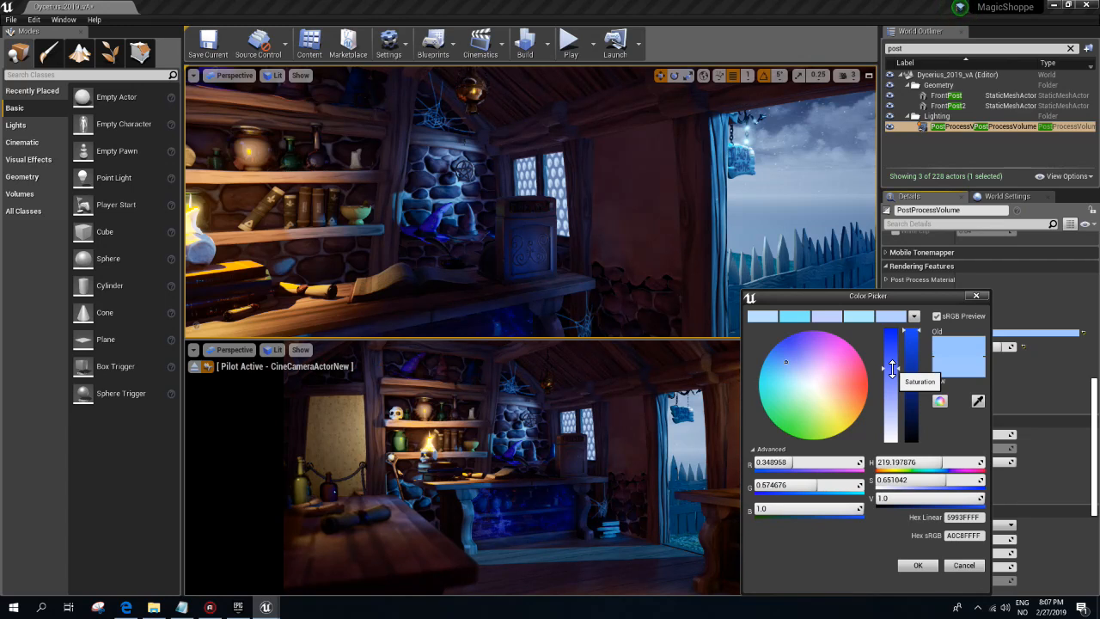
pyautogui.moveTo(892, 368); pyautogui.dragTo(891, 372)
pyautogui.click(963, 565)
# - Re-enable the global saturation override, try 0.85 and 0.9, and settle on 0.8
pyautogui.scroll(6, 1081, 318)
pyautogui.scroll(2, 1081, 318)
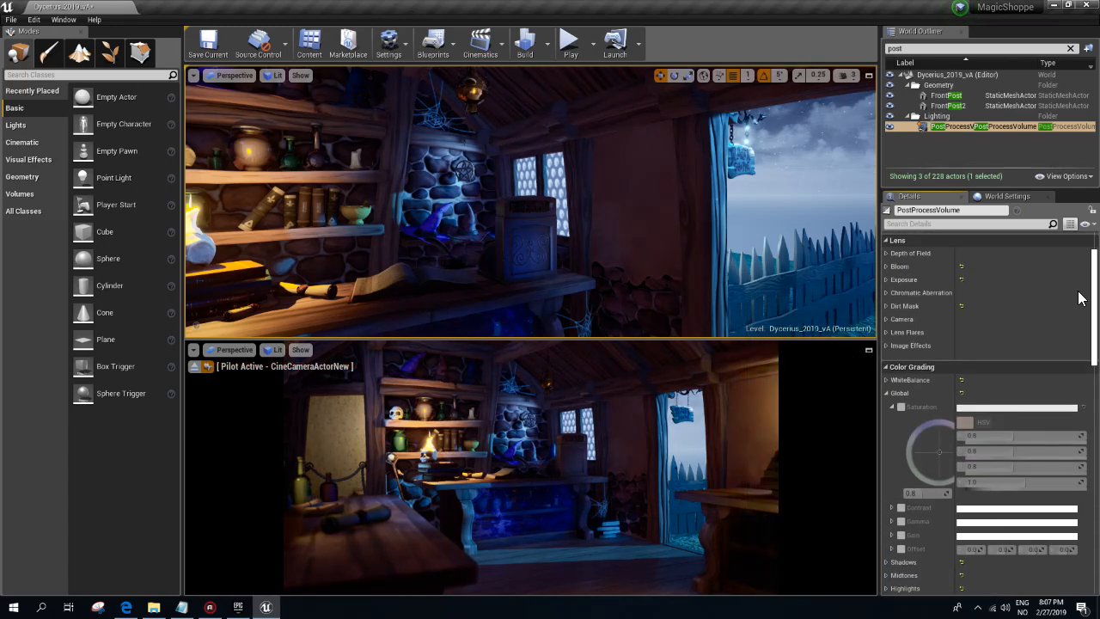
pyautogui.click(899, 408)
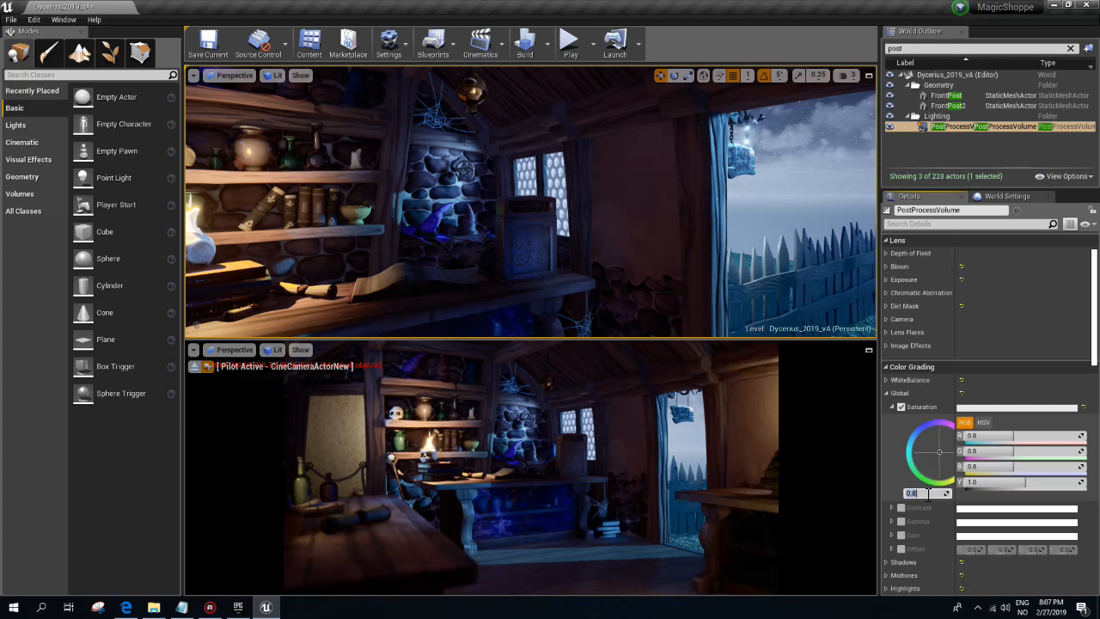
pyautogui.write('5')
pyautogui.press('Return')
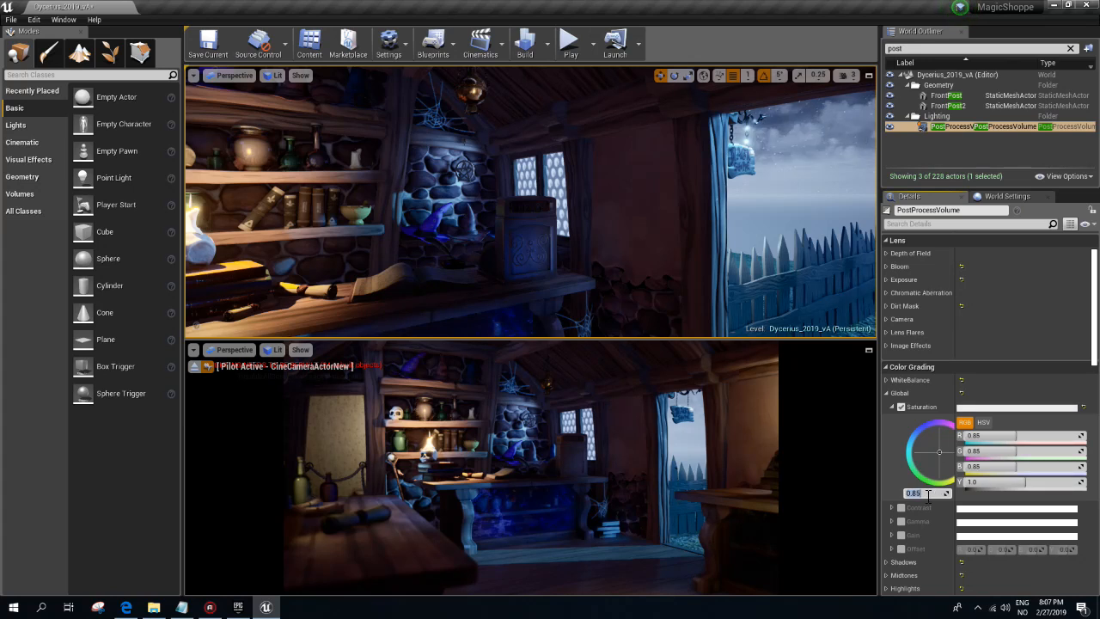
pyautogui.write('9')
pyautogui.press('Return')
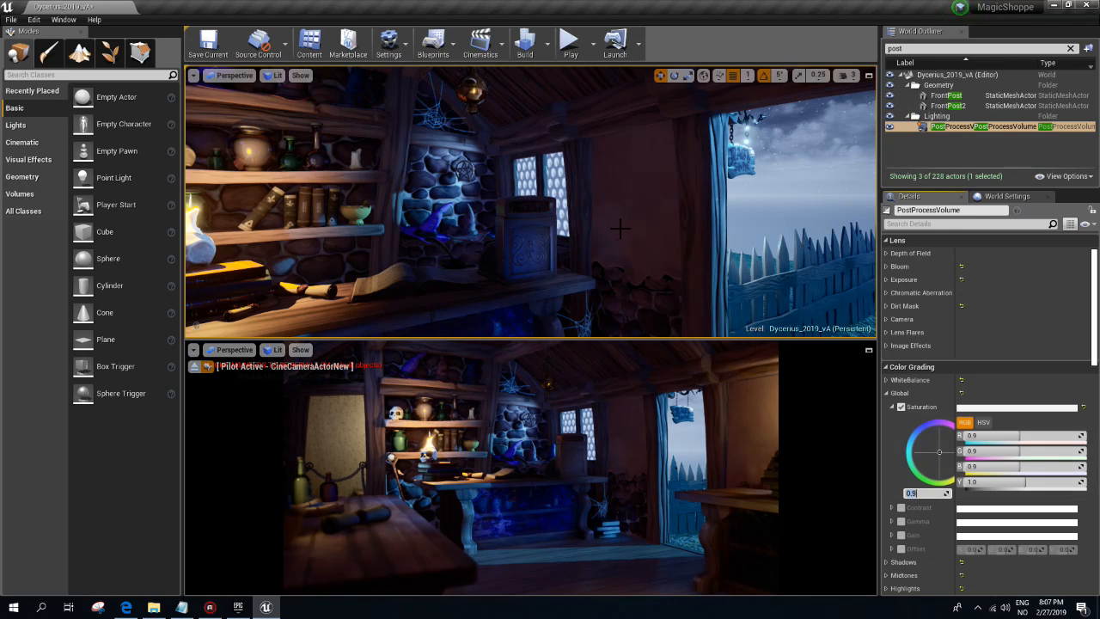
pyautogui.write('0.8')
pyautogui.press('Return')
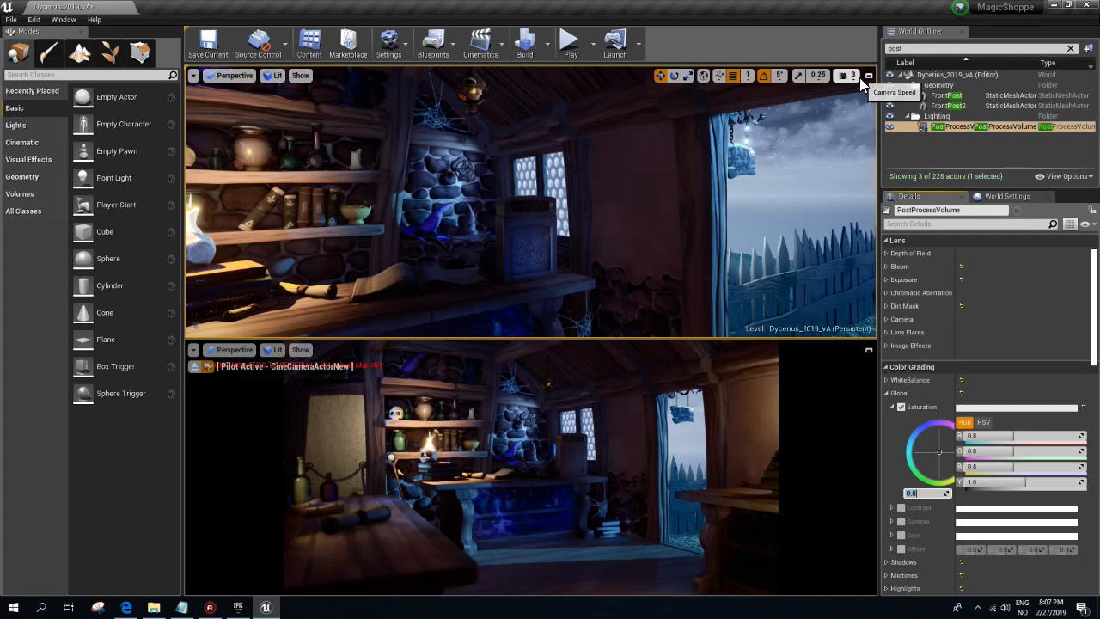
# - Search the outliner for fog, clear the search, and save the current level
pyautogui.click(906, 43)
pyautogui.click(906, 44)
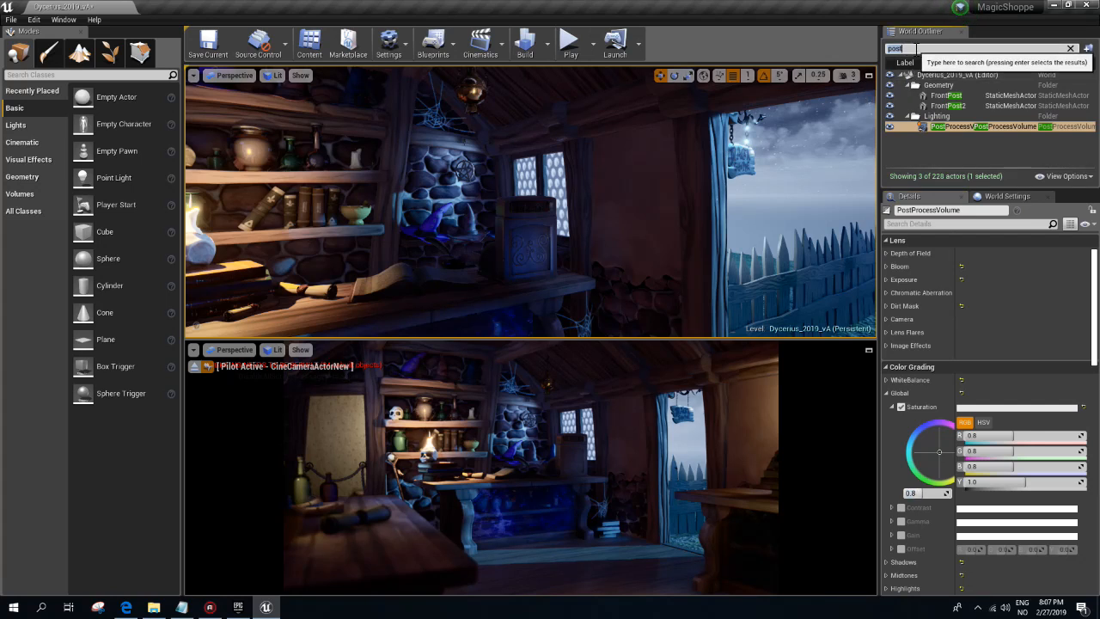
pyautogui.write('fog')
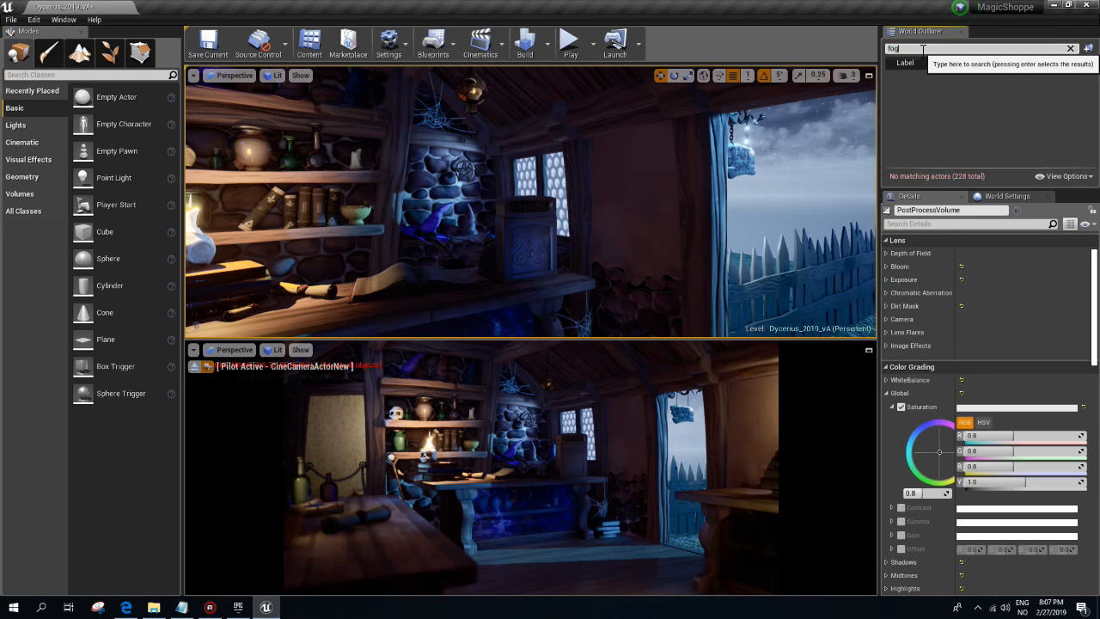
pyautogui.click(1070, 48)
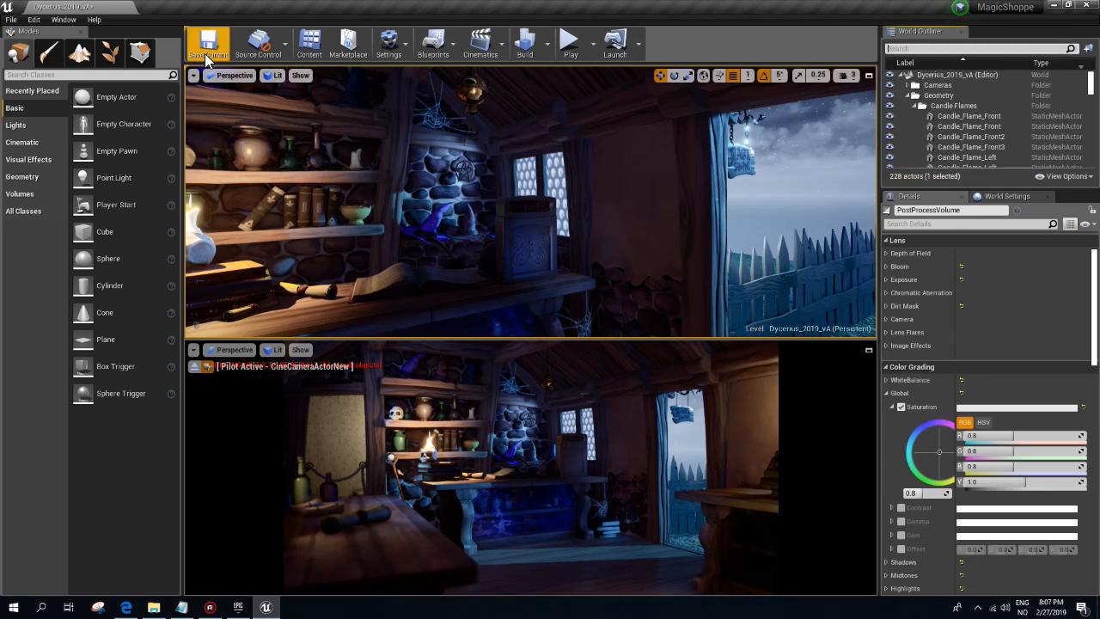
pyautogui.click(207, 50)
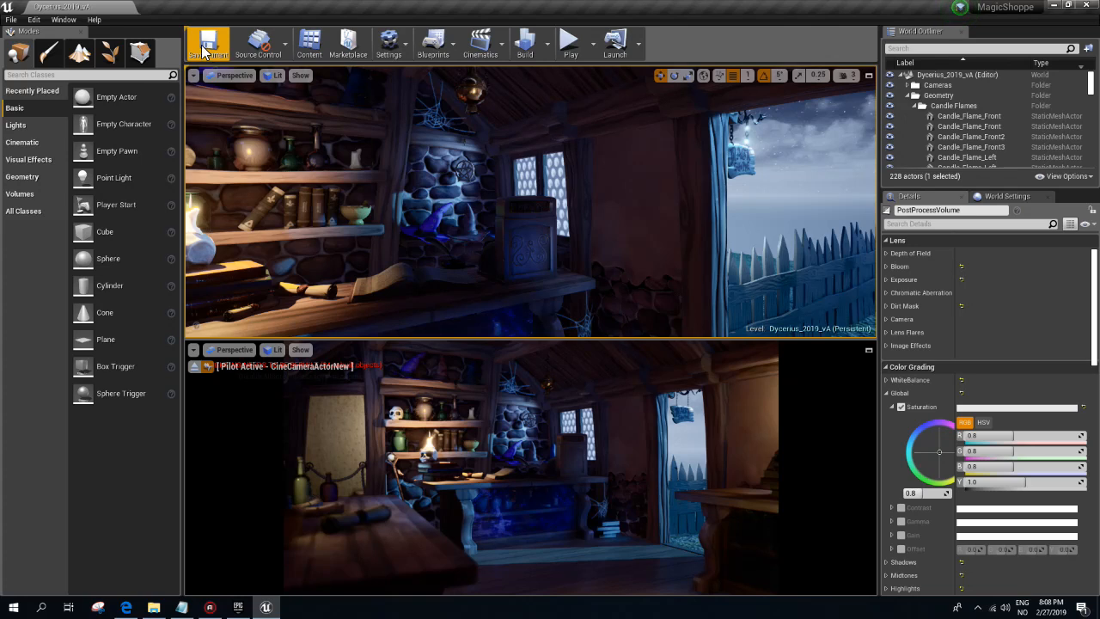
# - Select the Shoppe_MainBody_v08 mesh and add it to lighting channel 1
pyautogui.press('s')
pyautogui.moveTo(530, 202); pyautogui.dragTo(496, 203, button='right')
pyautogui.press('w')
pyautogui.press('s')
pyautogui.press('w')
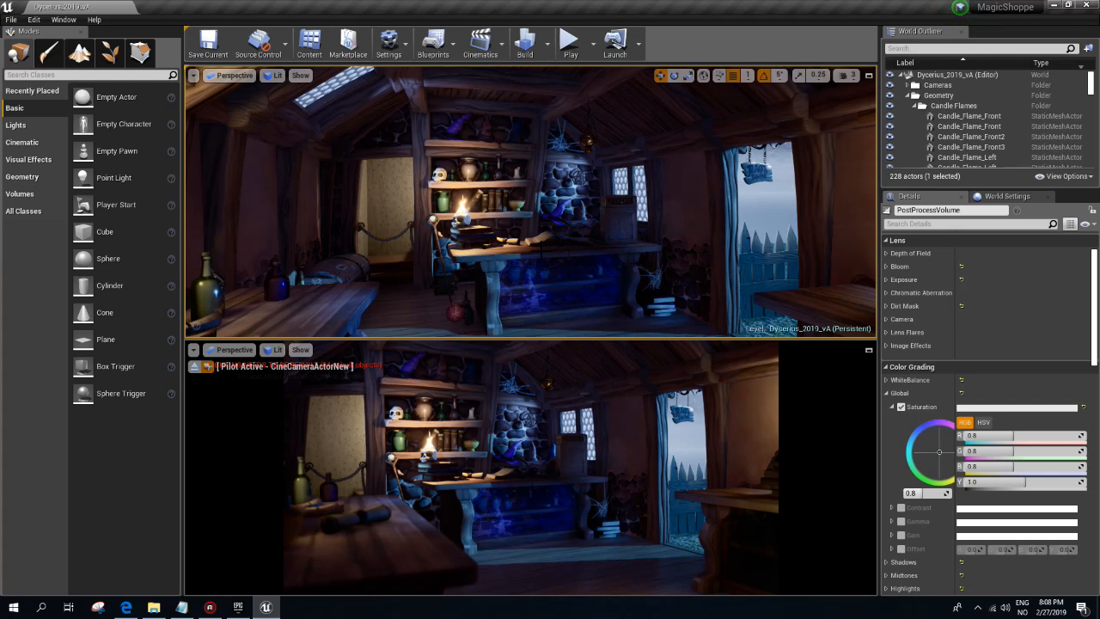
pyautogui.moveTo(436, 220); pyautogui.dragTo(385, 143, button='right')
pyautogui.click(435, 221)
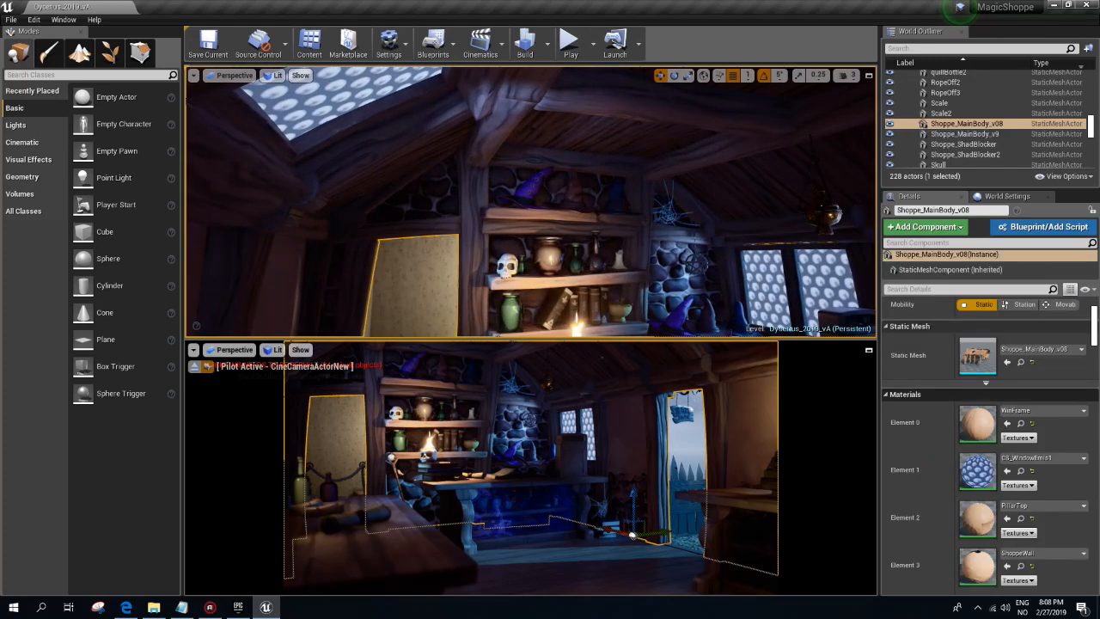
pyautogui.moveTo(1092, 338); pyautogui.dragTo(1089, 479)
pyautogui.click(961, 489)
# - Show the light icons, select the RectLight in front of the shelves, and switch it from lighting channel 0 to channel 1
pyautogui.moveTo(574, 234); pyautogui.dragTo(593, 248, button='right')
pyautogui.press('g')
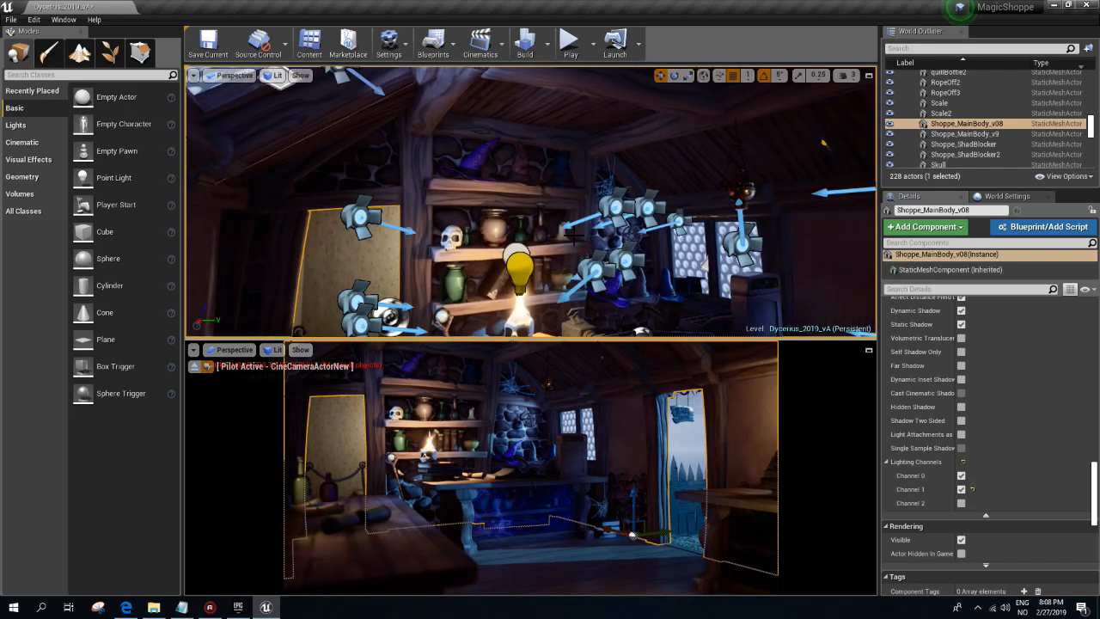
pyautogui.click(516, 253)
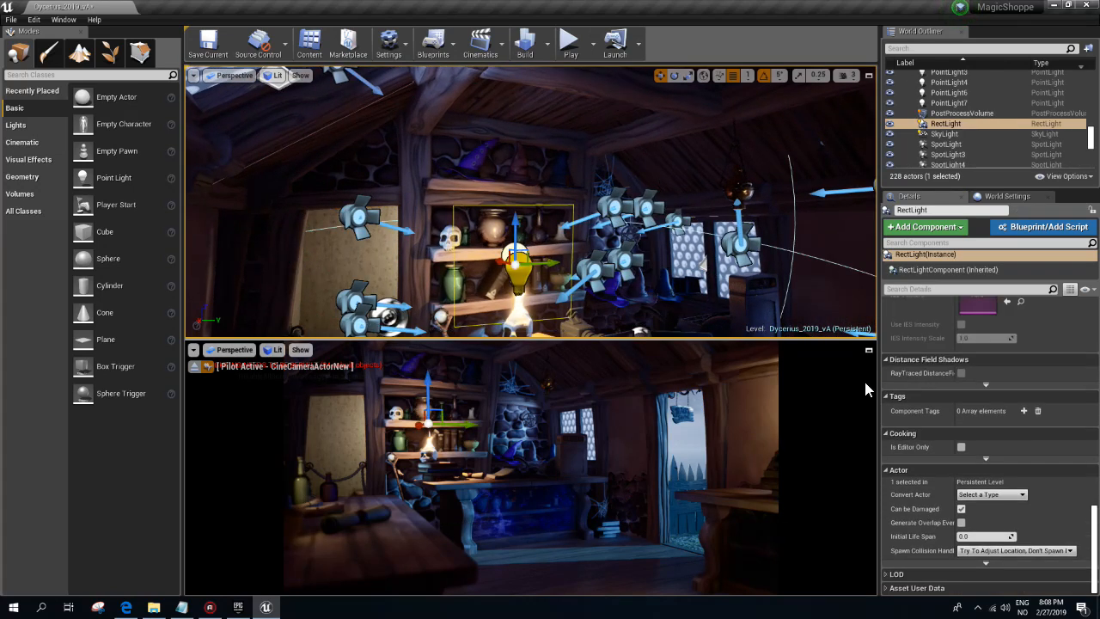
pyautogui.moveTo(1094, 508); pyautogui.dragTo(1093, 410)
pyautogui.scroll(10, 1024, 396)
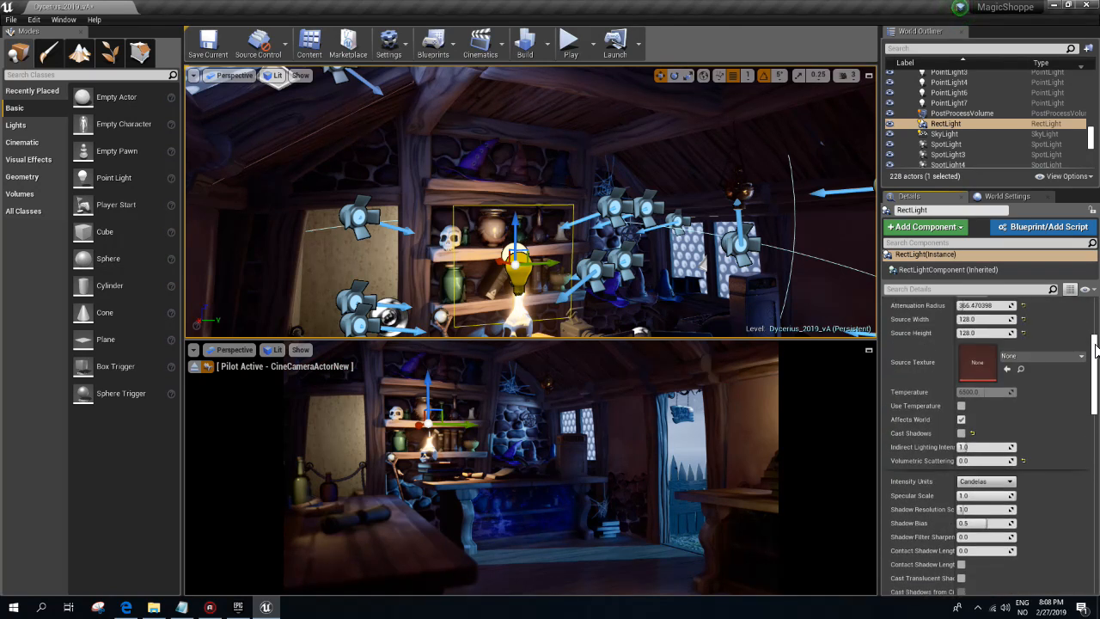
pyautogui.scroll(-5, 1024, 397)
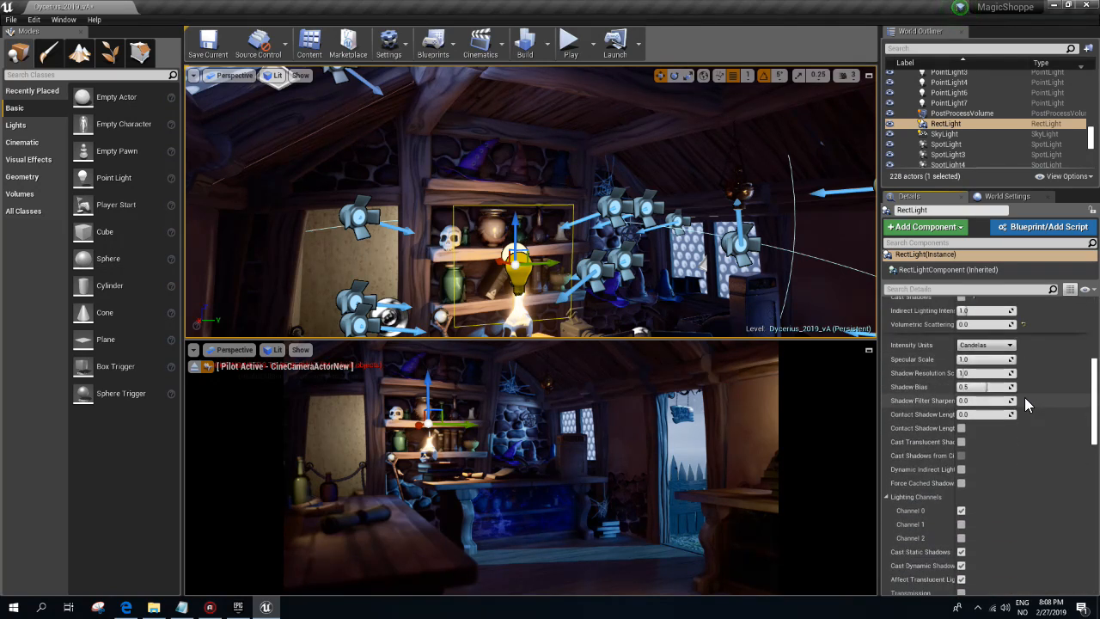
pyautogui.click(962, 458)
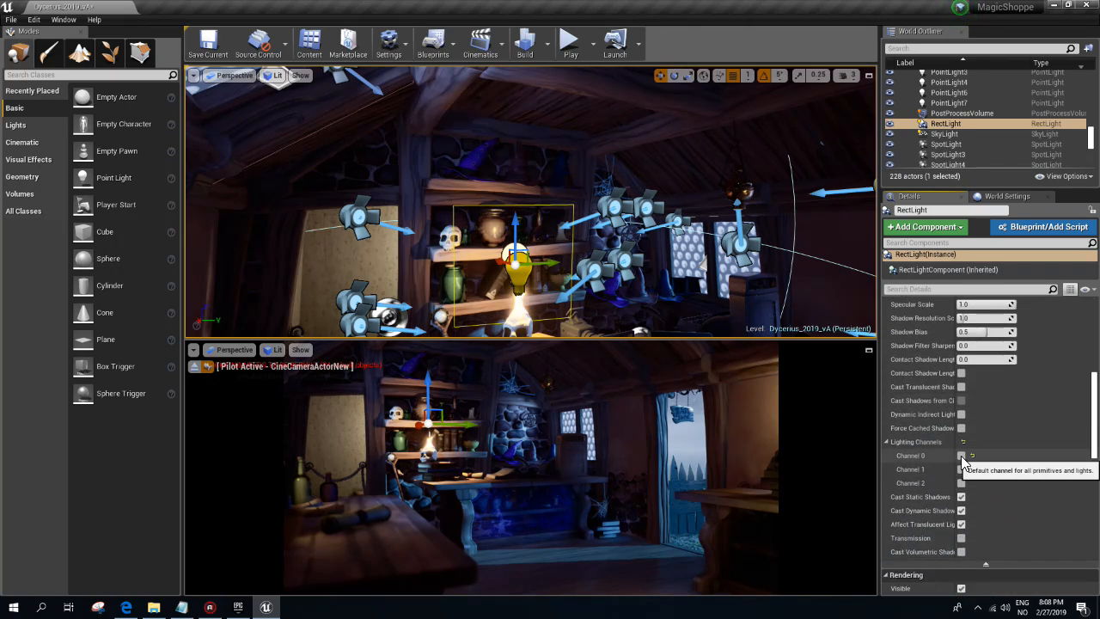
pyautogui.click(960, 470)
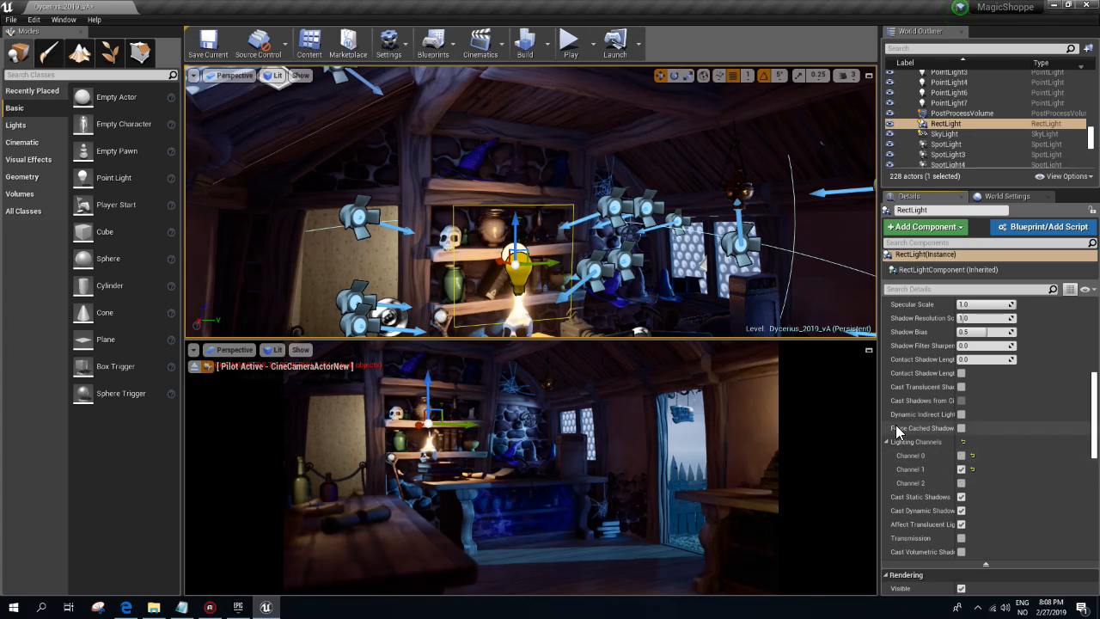
# - Try an intensity of 1 cd on the RectLight and inspect the shelves with the light icons hidden
pyautogui.scroll(6, 1001, 413)
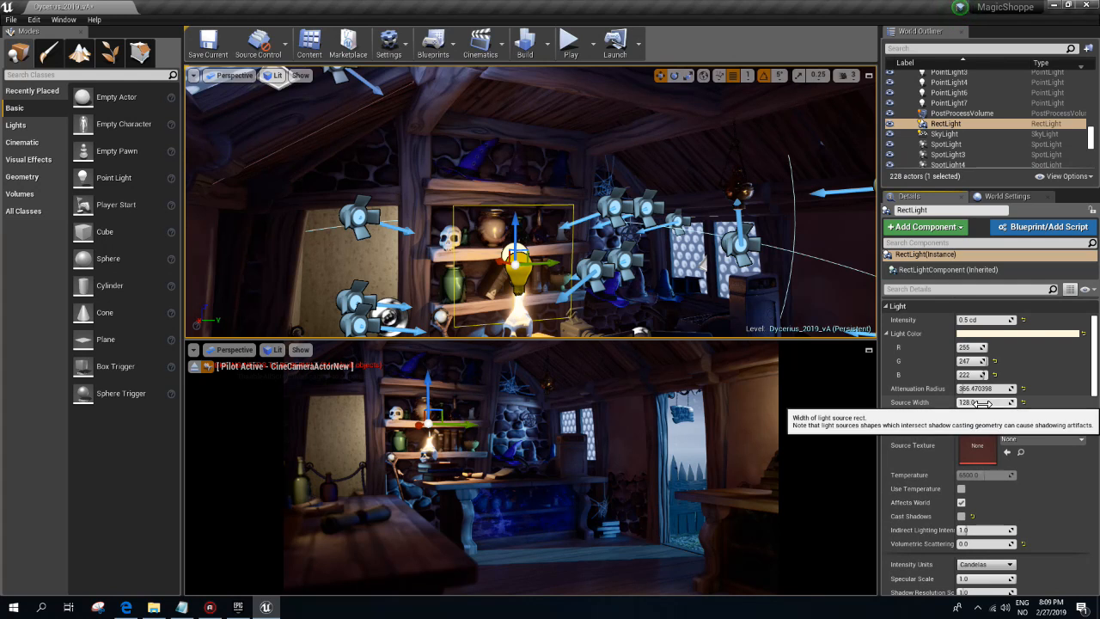
pyautogui.click(980, 318)
pyautogui.write('1')
pyautogui.press('Return')
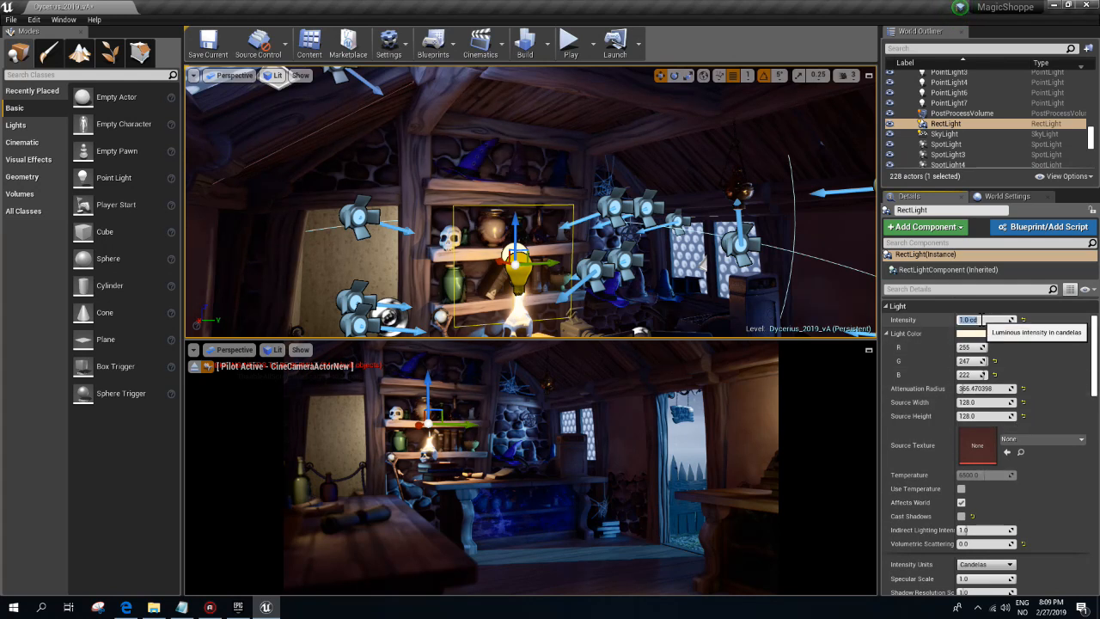
pyautogui.moveTo(731, 249); pyautogui.dragTo(679, 266, button='right')
pyautogui.press('g')
pyautogui.moveTo(584, 198); pyautogui.dragTo(618, 196, button='right')
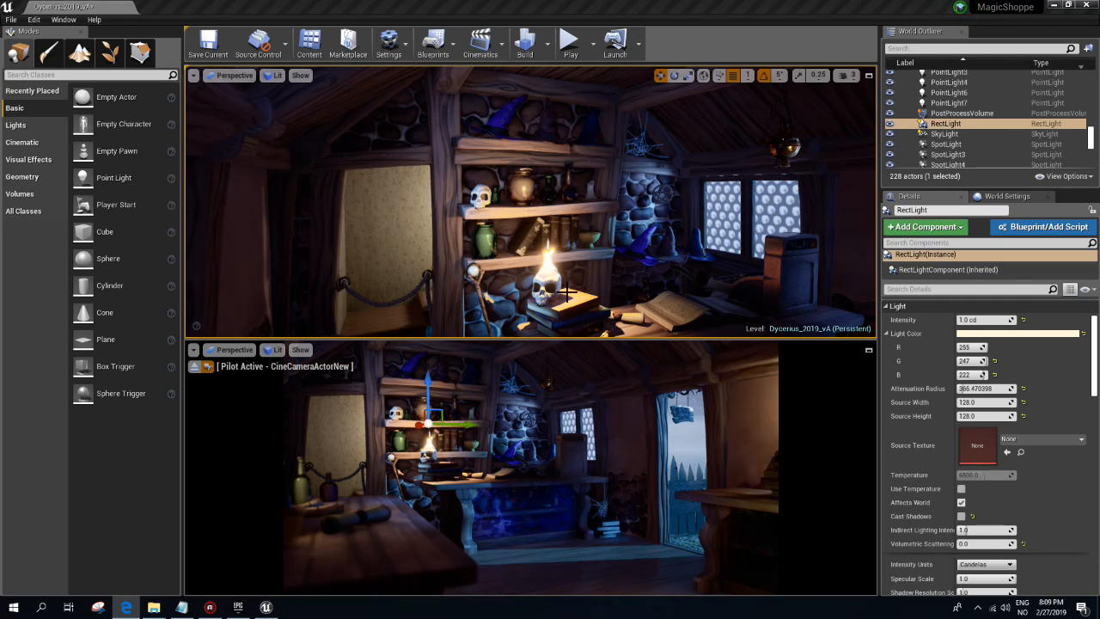
pyautogui.moveTo(541, 256)
pyautogui.mouseDown(button='right')
pyautogui.moveTo(515, 256)
pyautogui.moveTo(540, 251)
pyautogui.mouseUp(button='right')
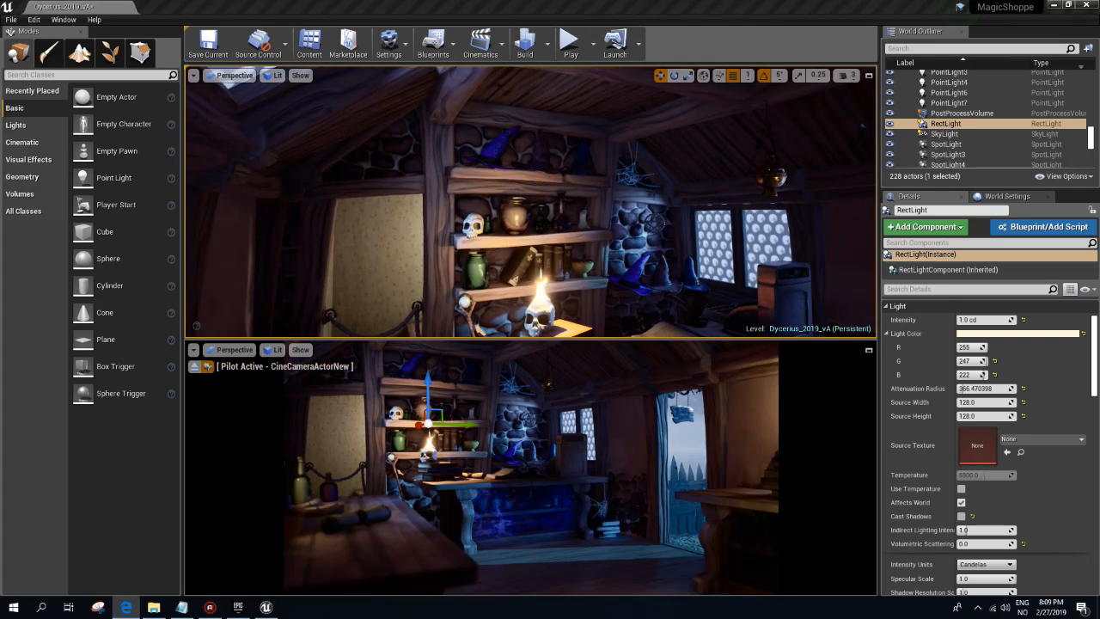
pyautogui.moveTo(486, 253); pyautogui.dragTo(454, 253, button='right')
pyautogui.press('Escape')
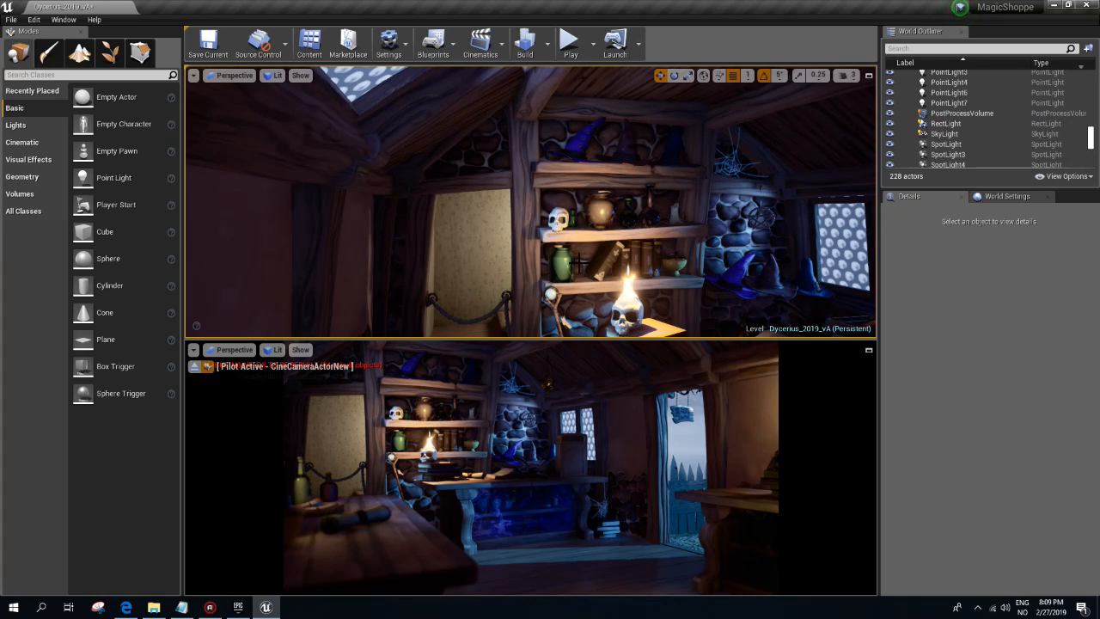
# - Show the light icons again, reselect the RectLight at the shelves, set its intensity to 0.8 cd, and deselect it
pyautogui.moveTo(567, 255); pyautogui.dragTo(606, 255, button='right')
pyautogui.press('g')
pyautogui.click(535, 240)
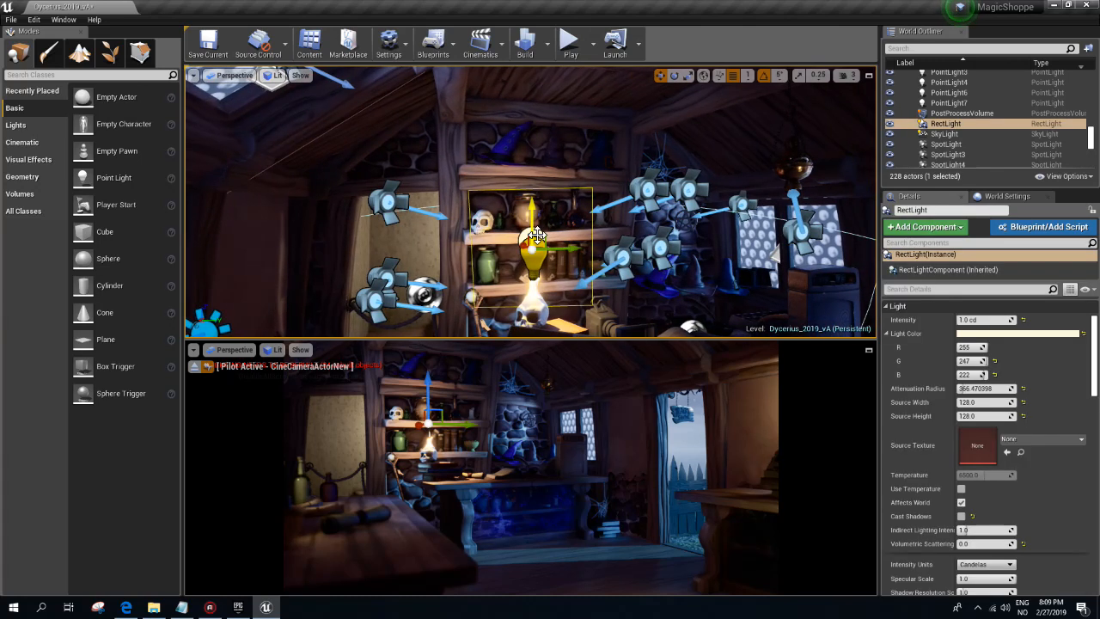
pyautogui.click(982, 321)
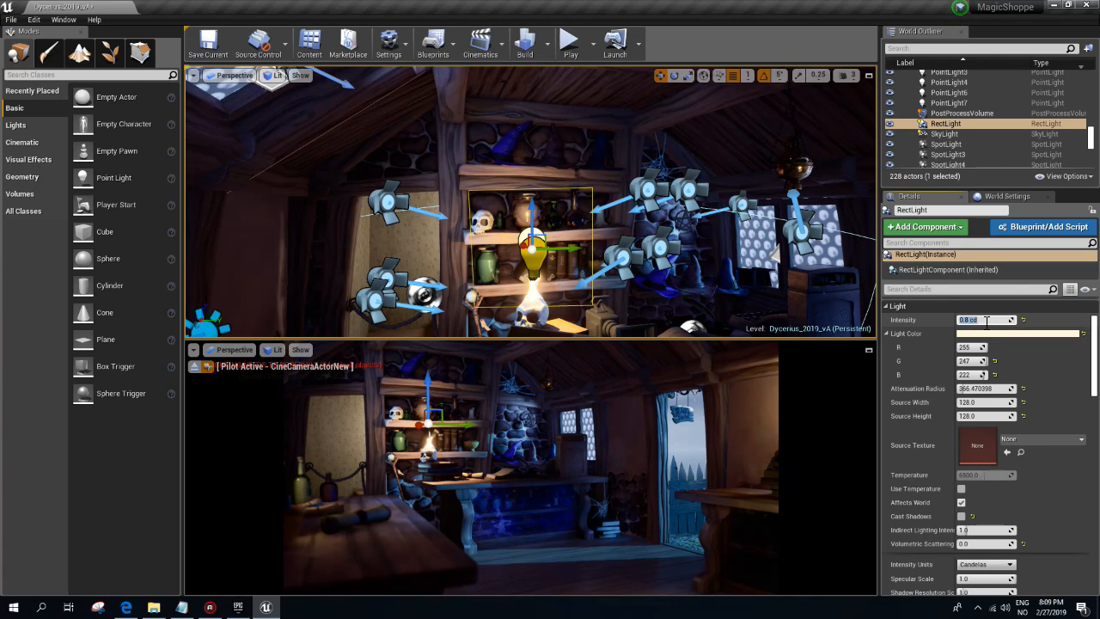
pyautogui.moveTo(619, 264)
pyautogui.mouseDown(button='right')
pyautogui.moveTo(665, 264)
pyautogui.moveTo(624, 263)
pyautogui.mouseUp(button='right')
pyautogui.press('Escape')
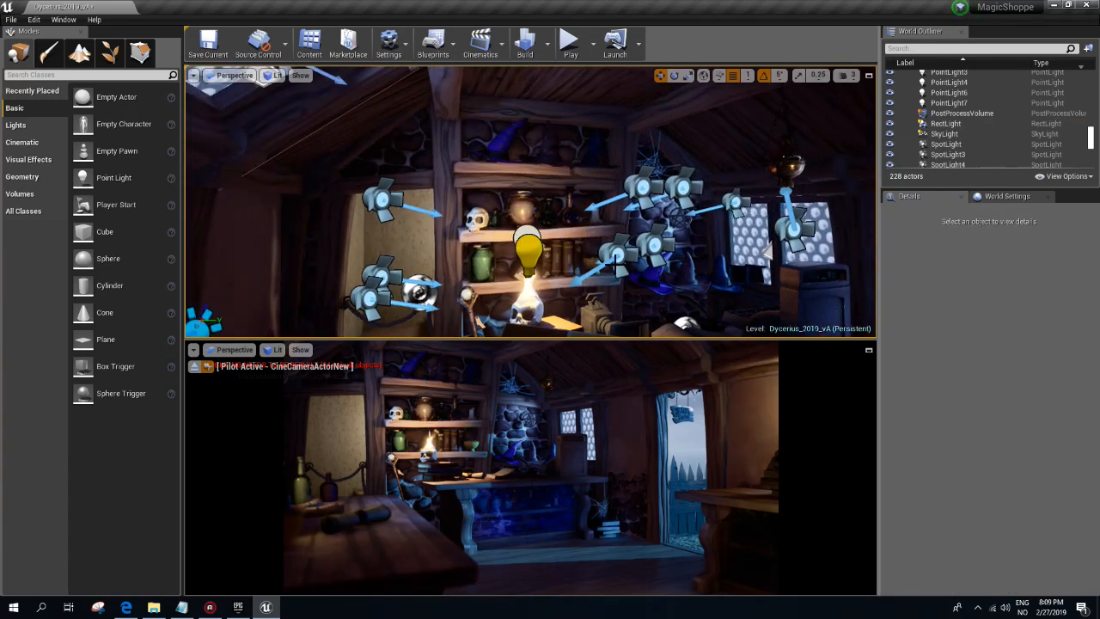
# - Select the spotlight beside the roof skylight, set its intensity to 9 cd, and deselect it to inspect the room
pyautogui.moveTo(543, 246); pyautogui.dragTo(490, 228, button='right')
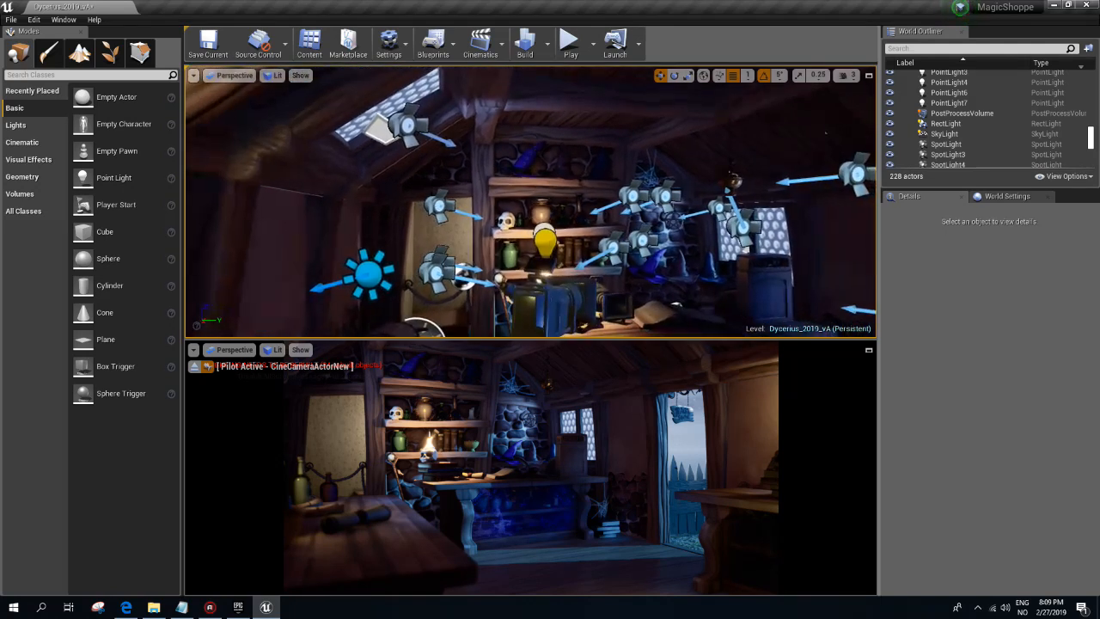
pyautogui.click(417, 130)
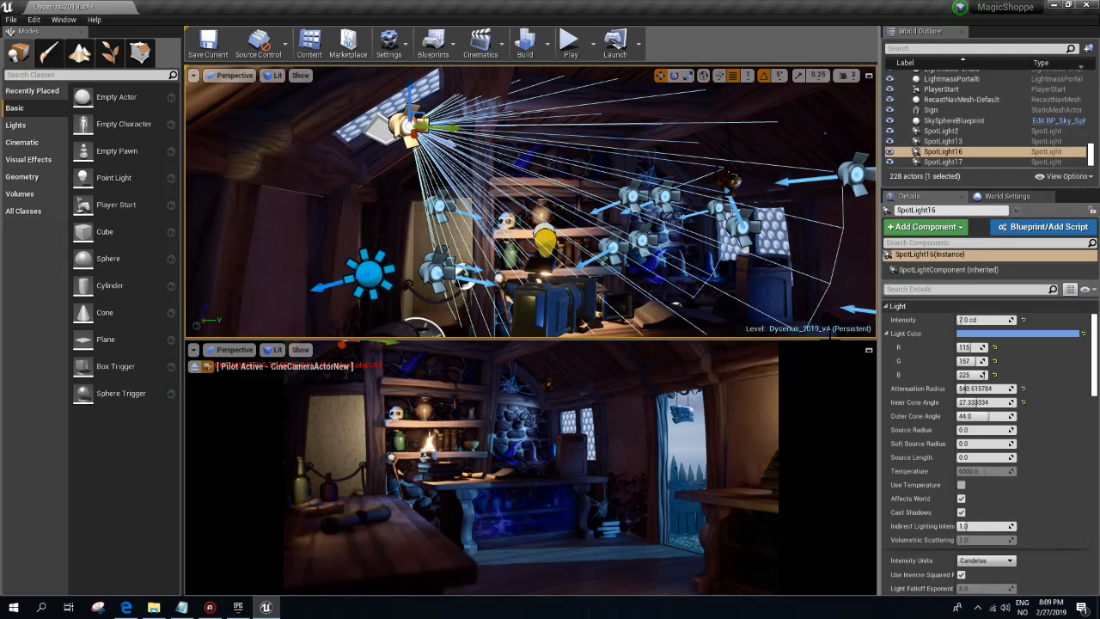
pyautogui.click(969, 319)
pyautogui.write('9')
pyautogui.press('Return')
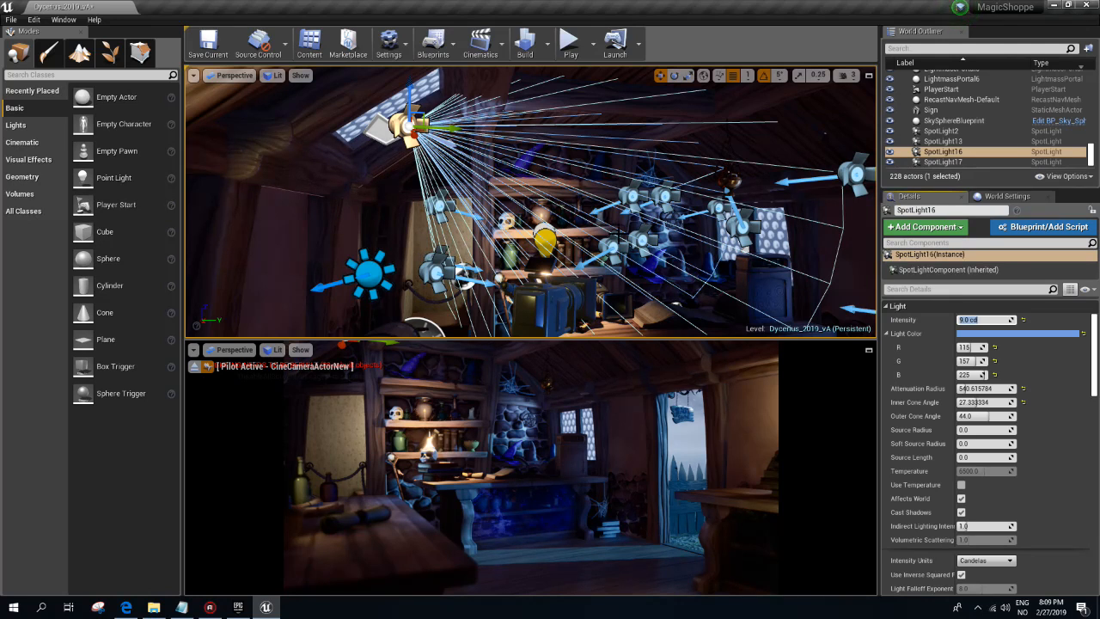
pyautogui.moveTo(1093, 343)
pyautogui.mouseDown()
pyautogui.moveTo(1093, 427)
pyautogui.moveTo(1094, 344)
pyautogui.mouseUp()
pyautogui.click(969, 331)
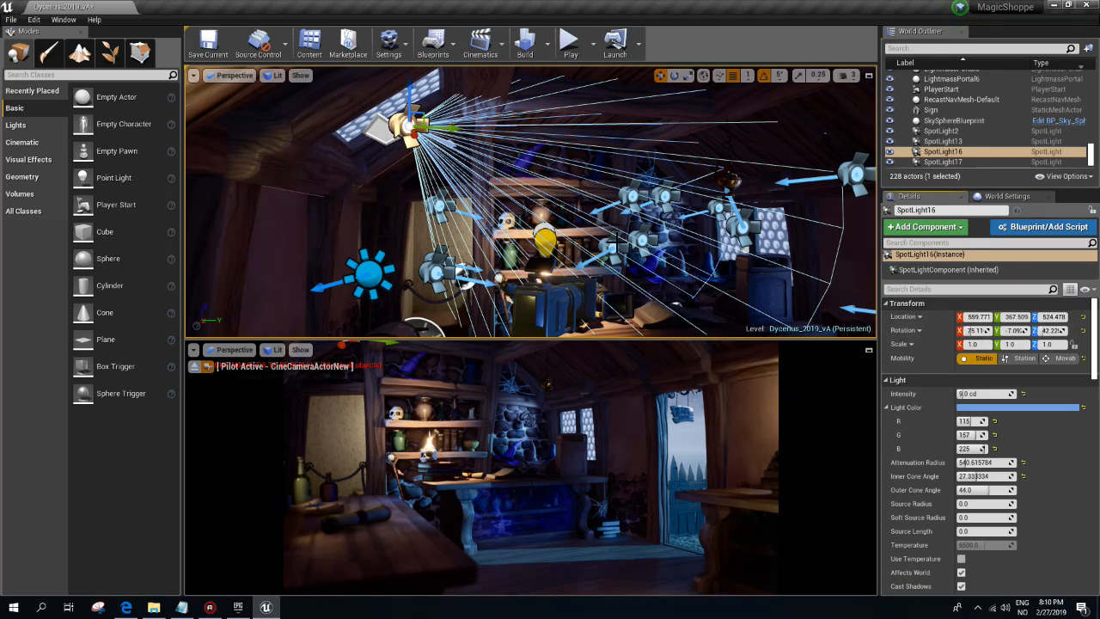
pyautogui.moveTo(531, 202); pyautogui.dragTo(566, 207, button='right')
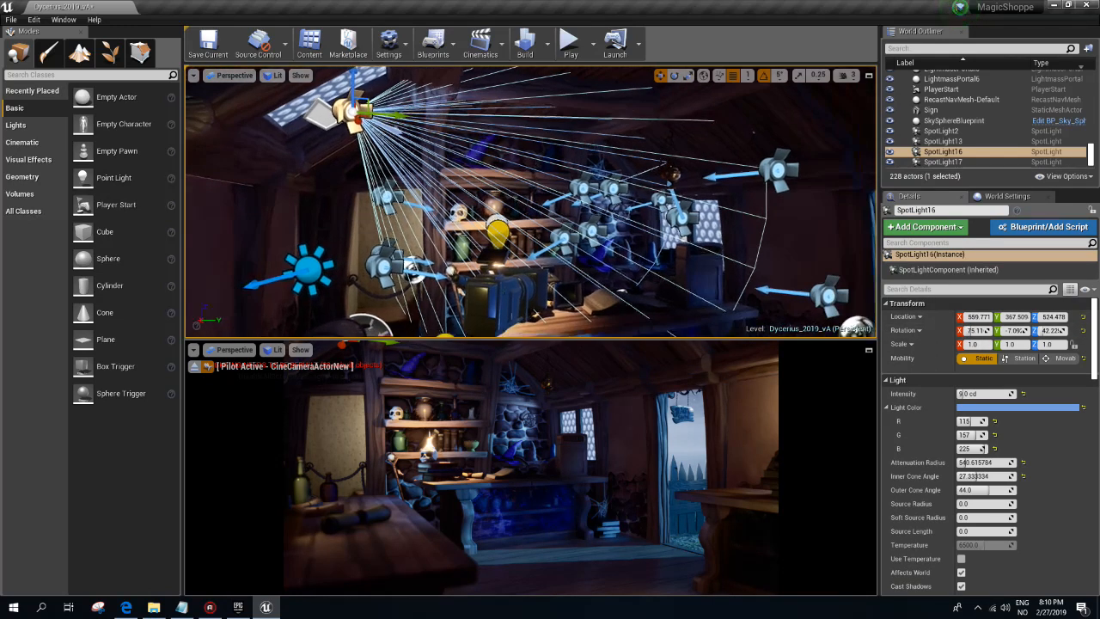
pyautogui.press('Escape')
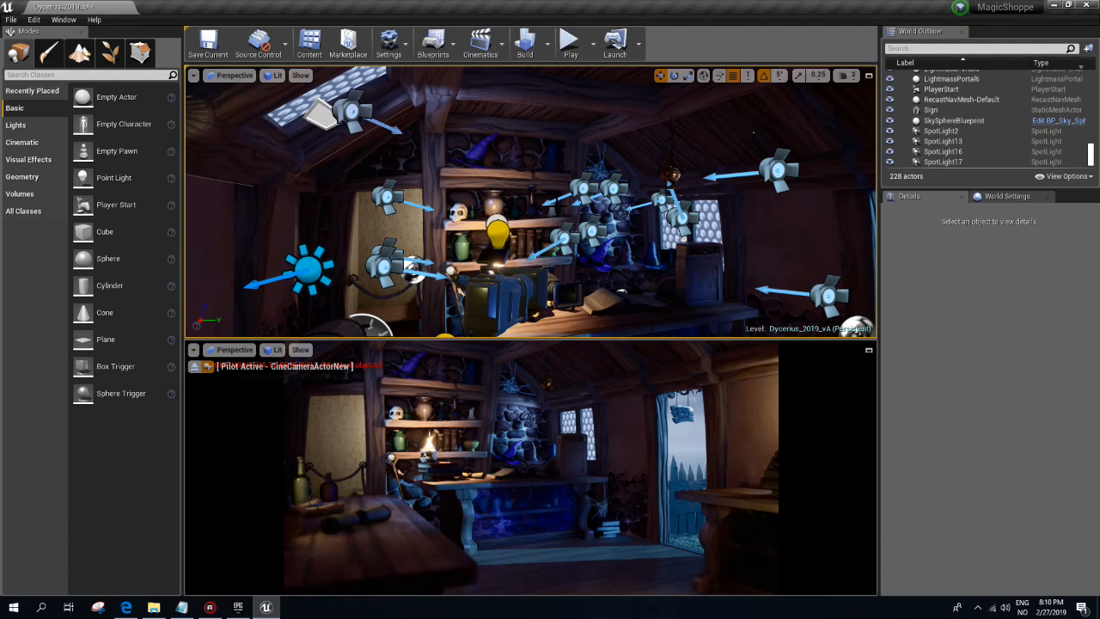
# - Place a new Spot Light above the counter near the books and raise it to a height of Z 364
pyautogui.press('w')
pyautogui.moveTo(386, 232)
pyautogui.mouseDown(button='right')
pyautogui.moveTo(397, 258)
pyautogui.moveTo(385, 232)
pyautogui.mouseUp(button='right')
pyautogui.press('g')
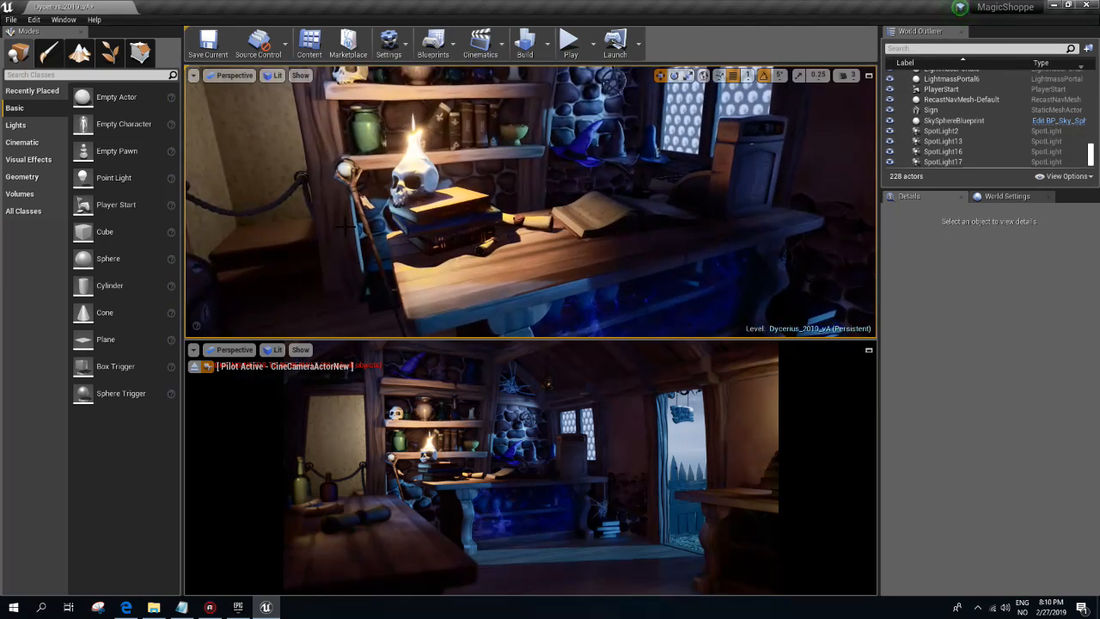
pyautogui.click(34, 126)
pyautogui.moveTo(127, 163); pyautogui.dragTo(506, 272)
pyautogui.moveTo(522, 177); pyautogui.dragTo(537, 214)
pyautogui.press('w')
pyautogui.moveTo(550, 176); pyautogui.dragTo(550, 142)
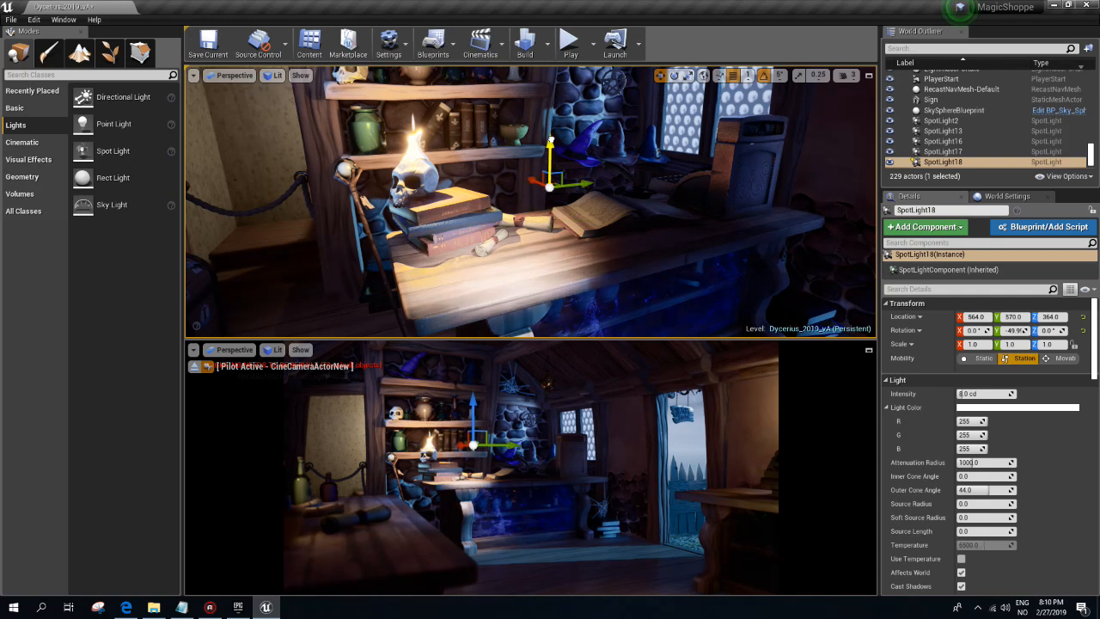
# - Color the new spotlight pale yellow (254, 255, 167) and widen its inner cone to about 30.46 and outer cone to about 50.77
pyautogui.click(975, 407)
pyautogui.moveTo(800, 403); pyautogui.dragTo(809, 414)
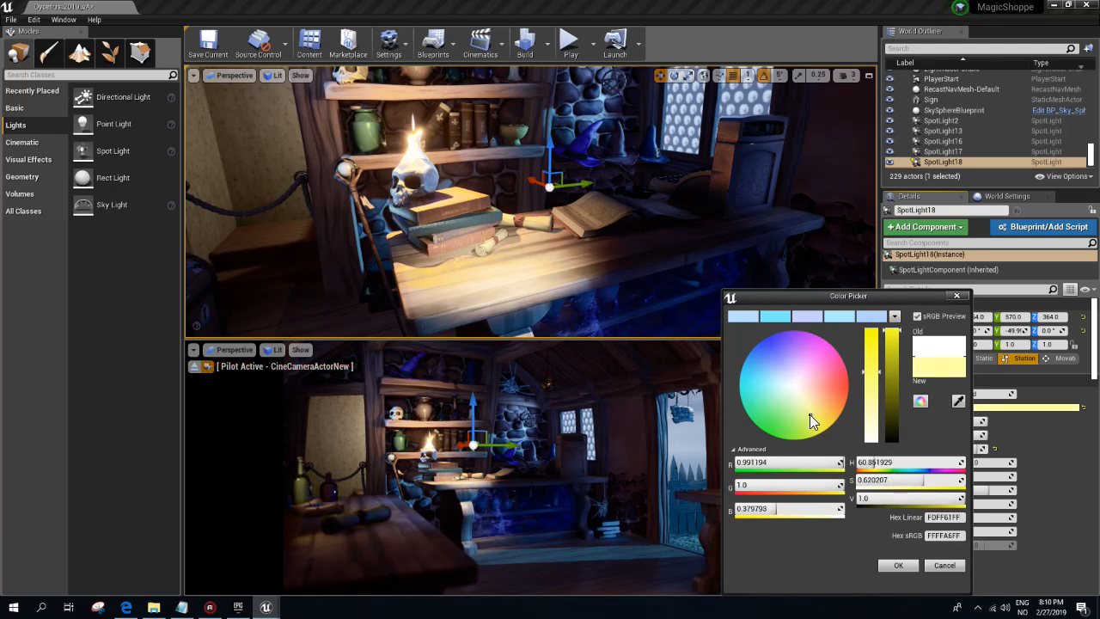
pyautogui.click(897, 565)
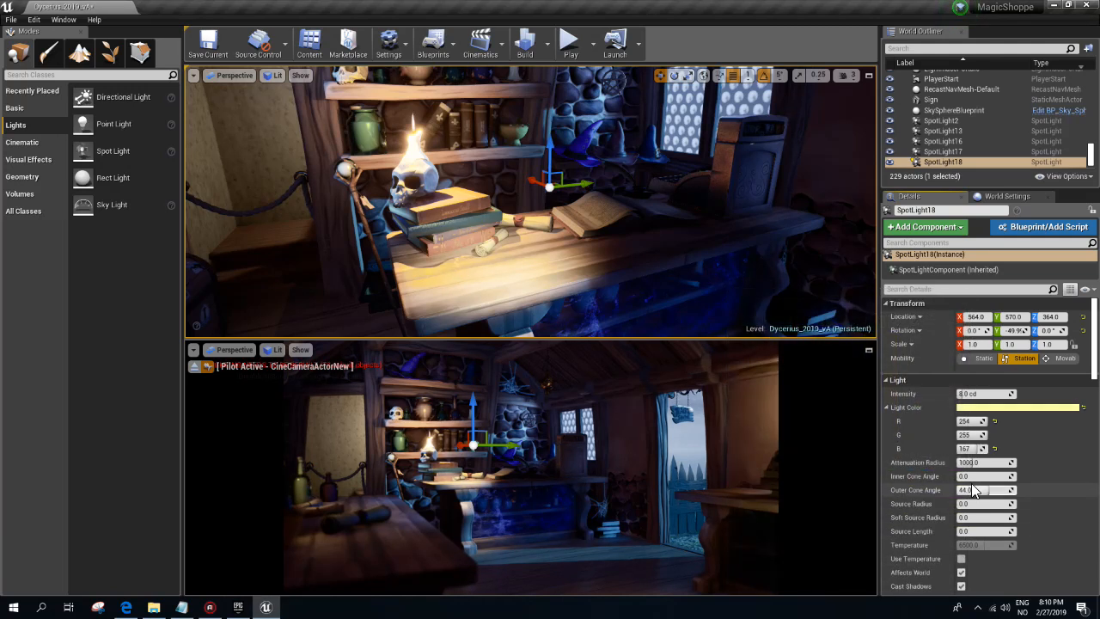
pyautogui.moveTo(971, 475); pyautogui.dragTo(992, 490)
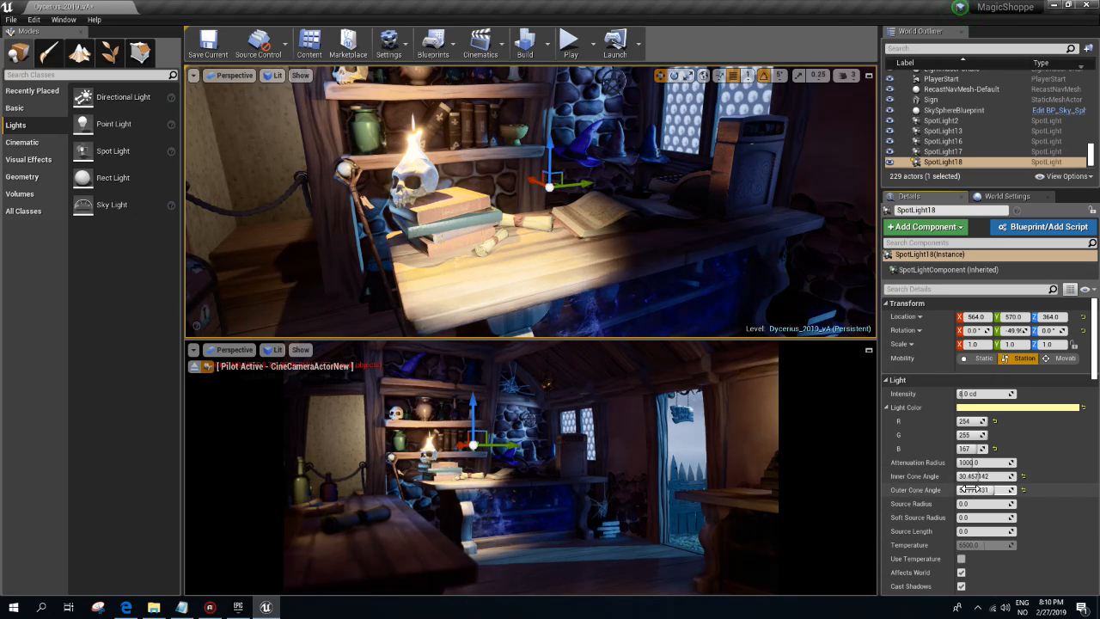
# - Select the book stack under the flaming skull and add it to lighting channel 2
pyautogui.click(472, 232)
pyautogui.moveTo(1094, 339); pyautogui.dragTo(1084, 494)
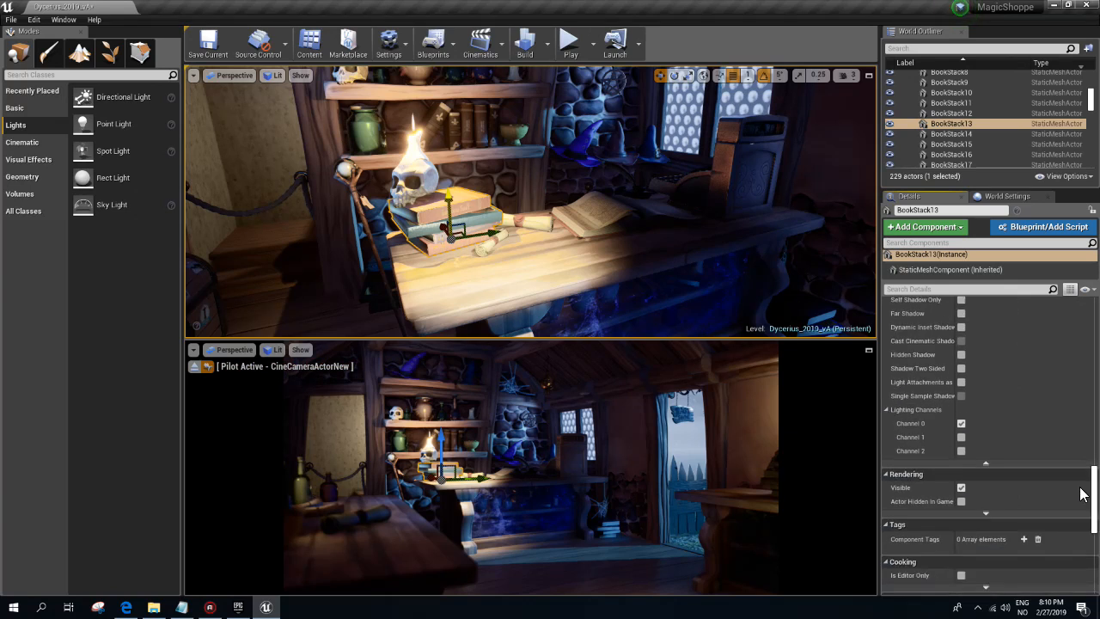
pyautogui.click(961, 450)
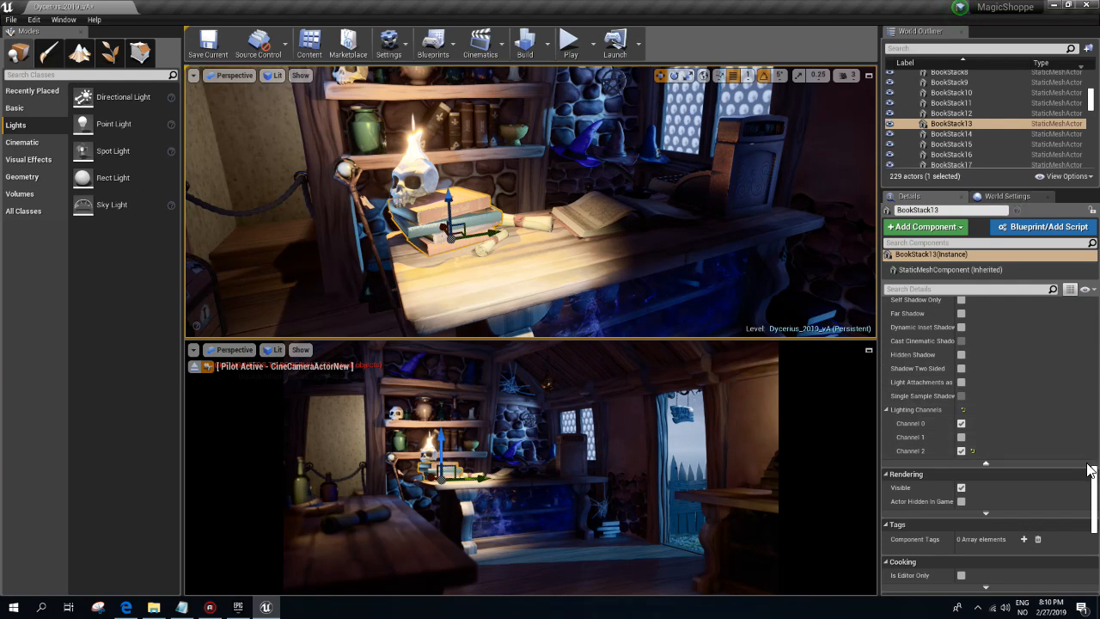
pyautogui.moveTo(1095, 481); pyautogui.dragTo(1094, 319)
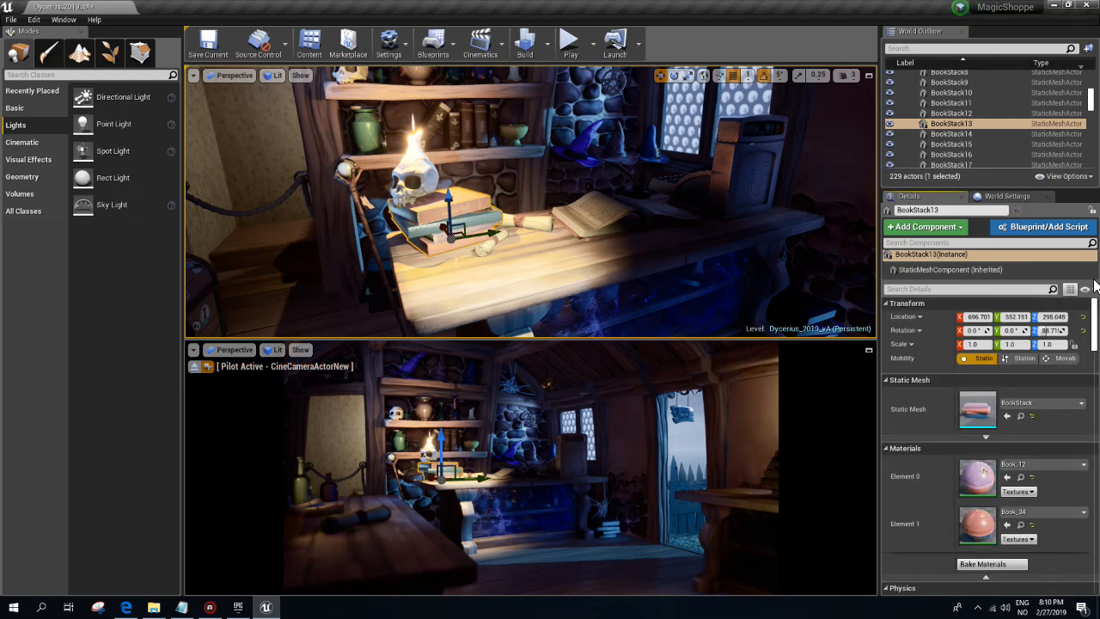
# - Reselect the new counter spotlight, disable its shadow casting, and switch it from lighting channel 0 to channel 2
pyautogui.moveTo(461, 321); pyautogui.dragTo(461, 321, button='right')
pyautogui.click(530, 164)
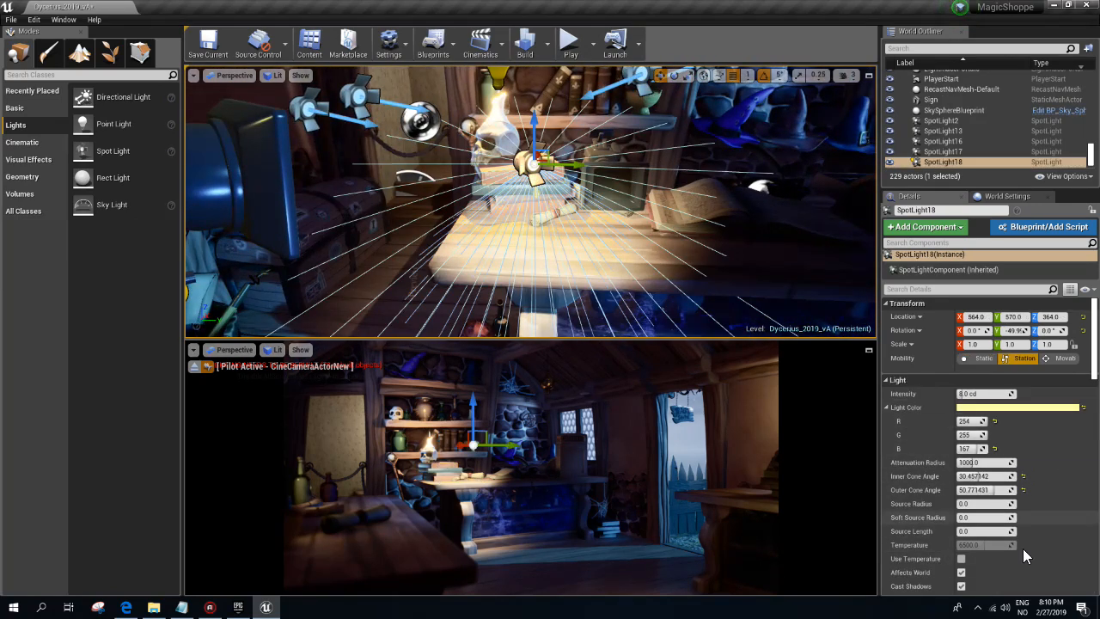
pyautogui.click(961, 585)
pyautogui.moveTo(1093, 368); pyautogui.dragTo(1094, 459)
pyautogui.click(961, 344)
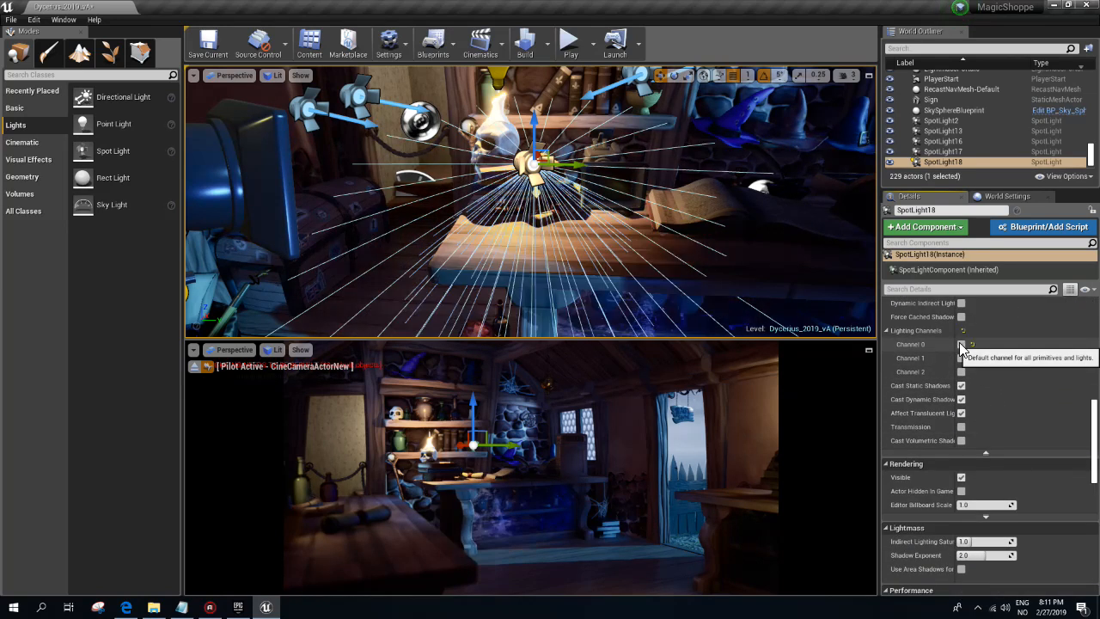
pyautogui.click(960, 371)
# - Try an intensity of 0.2 cd on the counter spotlight while viewing the book stack up close
pyautogui.moveTo(549, 206); pyautogui.dragTo(592, 202, button='right')
pyautogui.moveTo(1095, 414); pyautogui.dragTo(1095, 318)
pyautogui.click(968, 393)
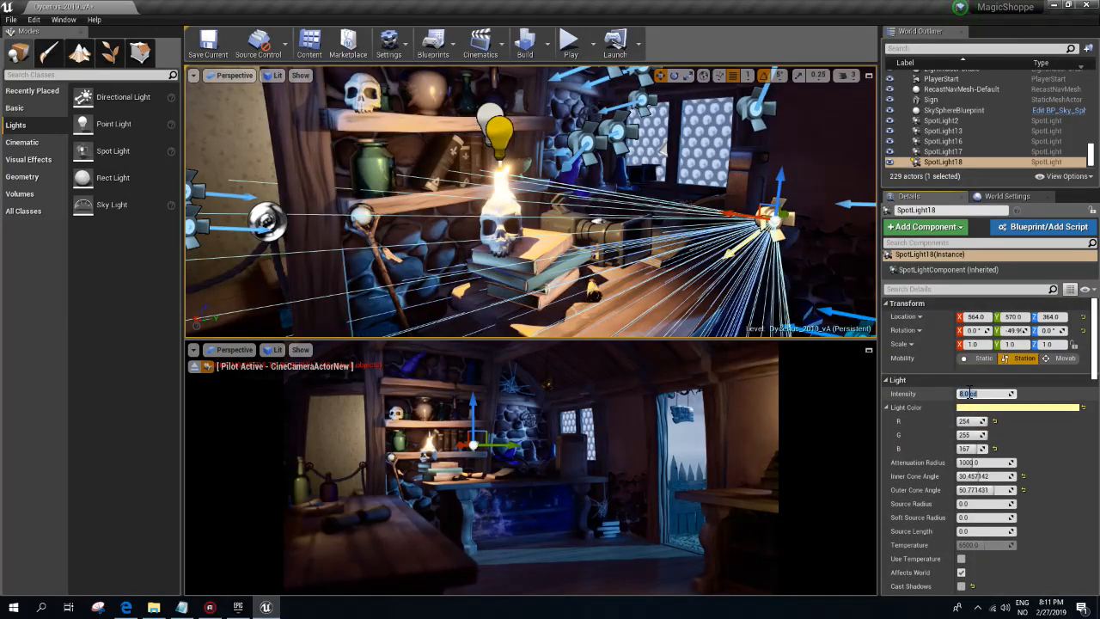
pyautogui.write('0.1')
pyautogui.press('Return')
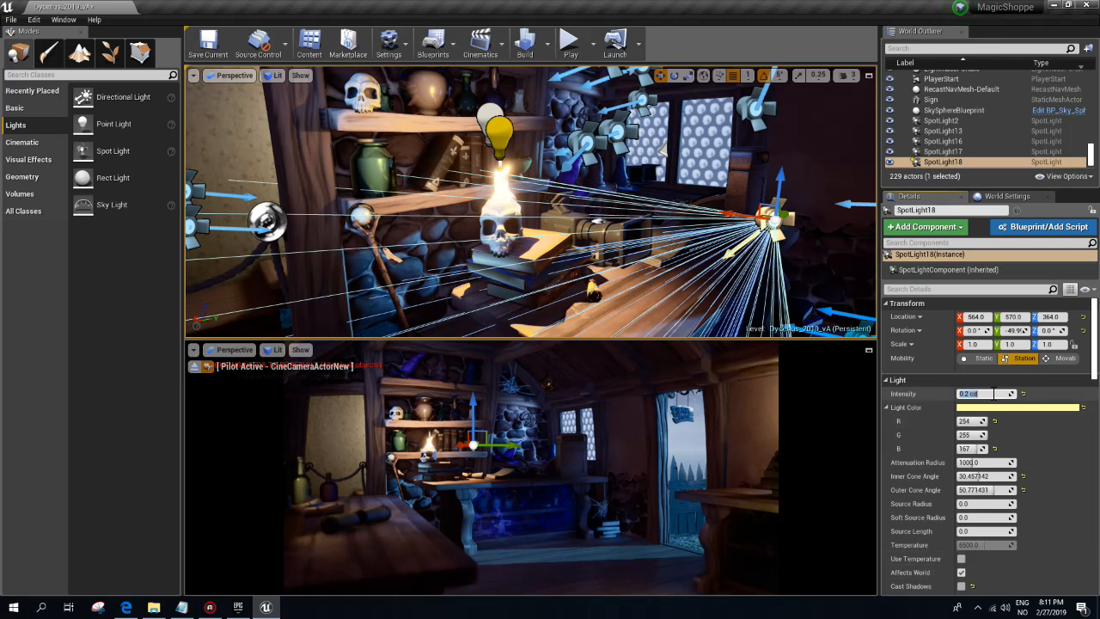
# - Tilt the counter spotlight up to a pitch of about -30°, set its intensity to 0.3 cd, and deselect it
pyautogui.moveTo(604, 219); pyautogui.dragTo(511, 238, button='right')
pyautogui.press('e')
pyautogui.moveTo(588, 156); pyautogui.dragTo(596, 191)
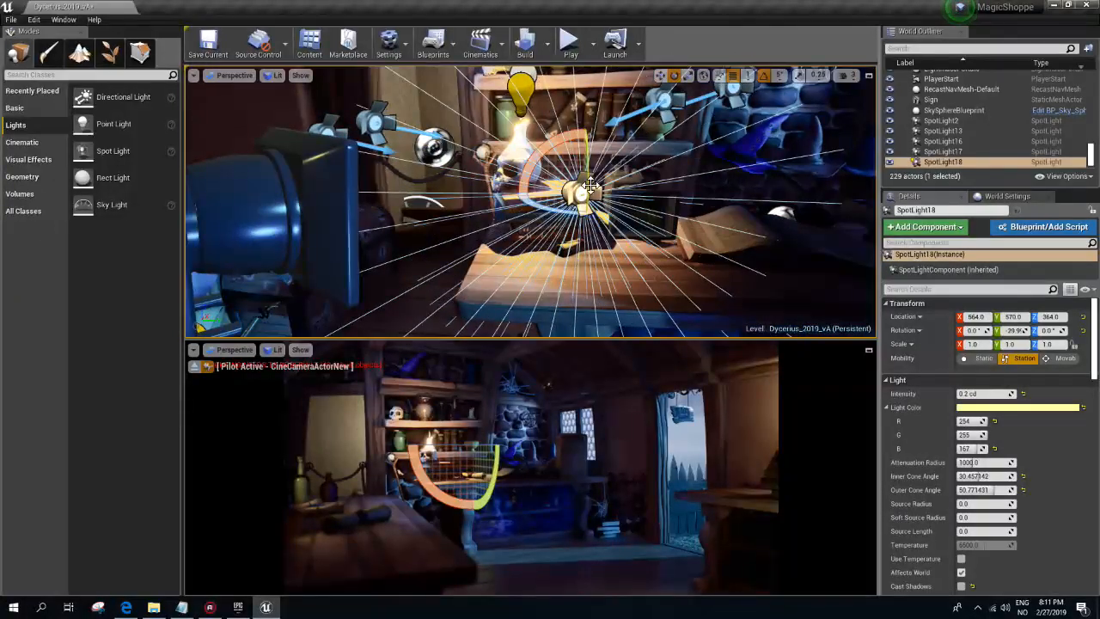
pyautogui.click(968, 394)
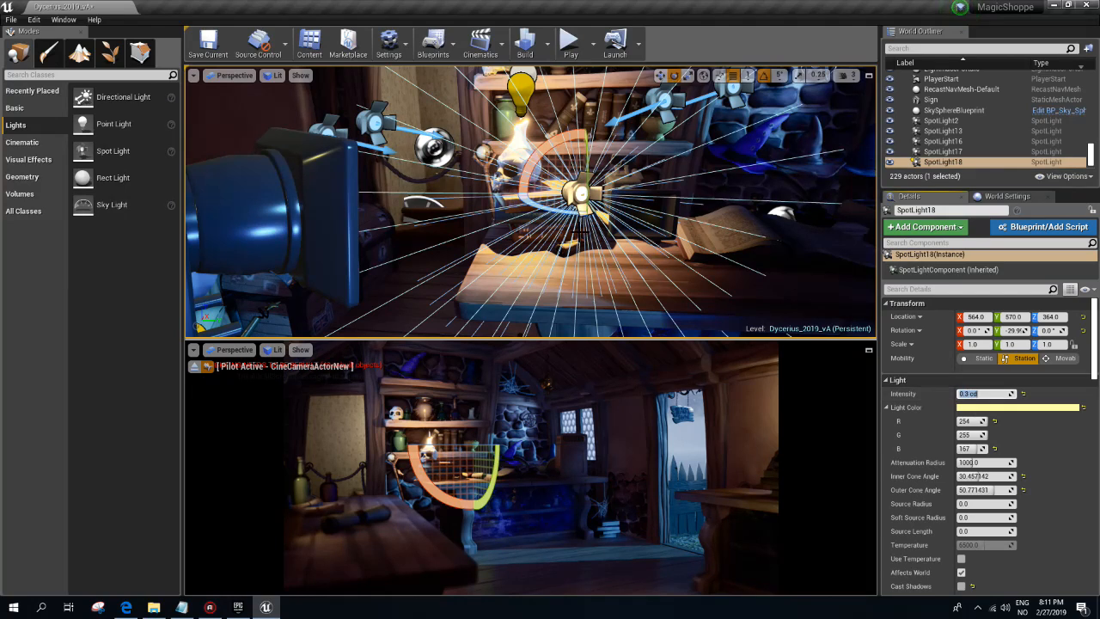
pyautogui.moveTo(579, 232); pyautogui.dragTo(618, 232, button='right')
pyautogui.press('Escape')
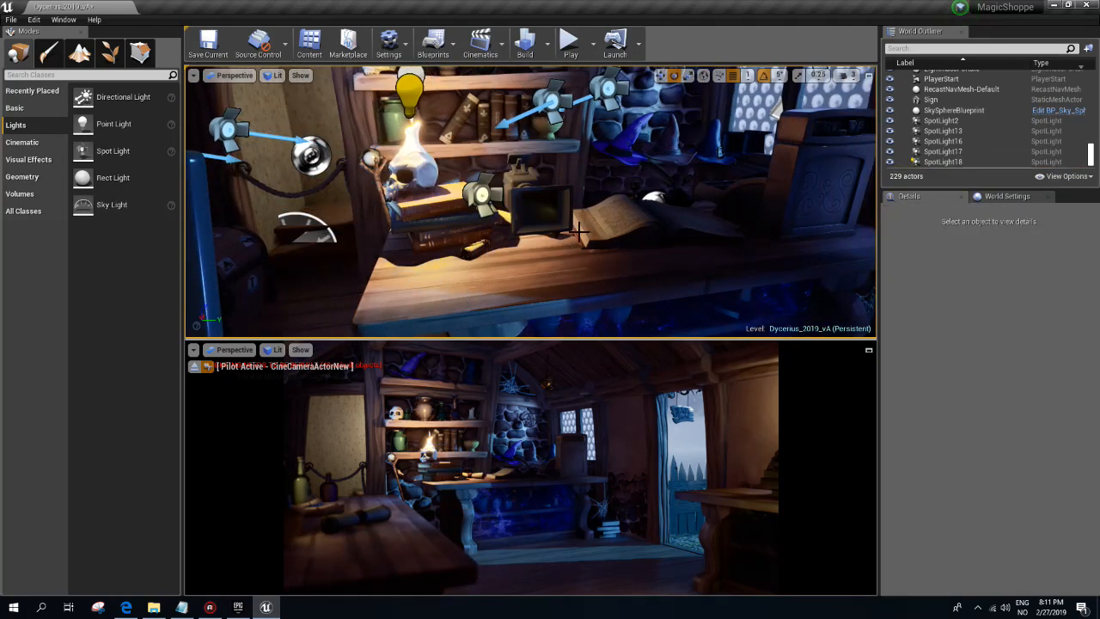
# - Reselect the counter spotlight and move it away from the books to X 428
pyautogui.click(486, 196)
pyautogui.moveTo(485, 197); pyautogui.dragTo(570, 204, button='right')
pyautogui.press('w')
pyautogui.moveTo(573, 199); pyautogui.dragTo(586, 204)
pyautogui.moveTo(586, 203); pyautogui.dragTo(541, 206, button='right')
# - Turn the counter spotlight to 10° about Z and reduce its attenuation radius to about 271
pyautogui.press('e')
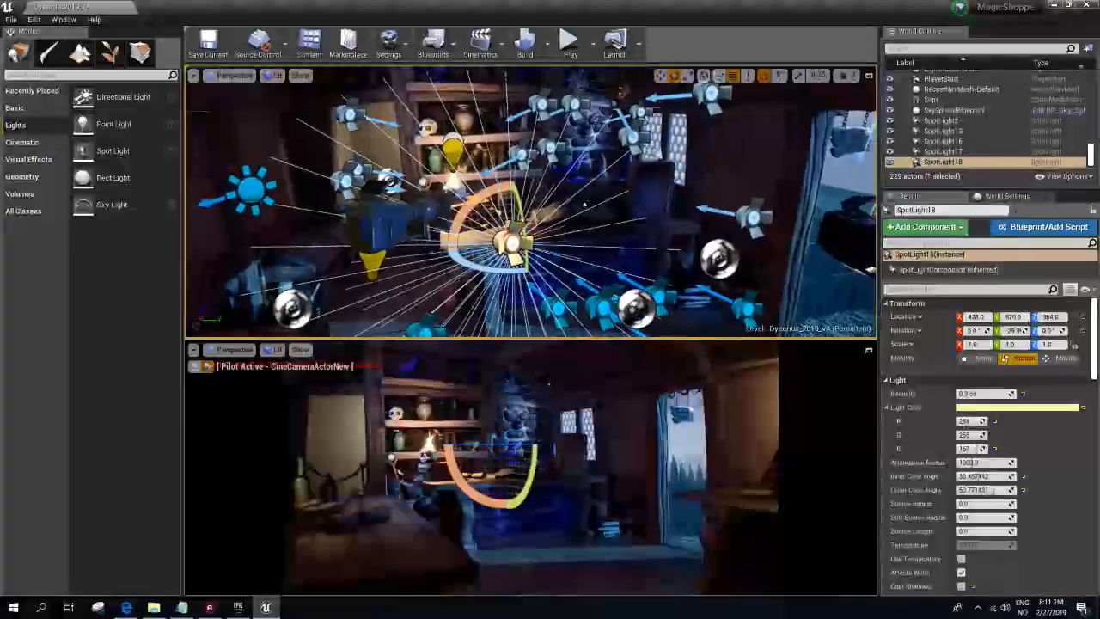
pyautogui.moveTo(483, 267); pyautogui.dragTo(465, 263)
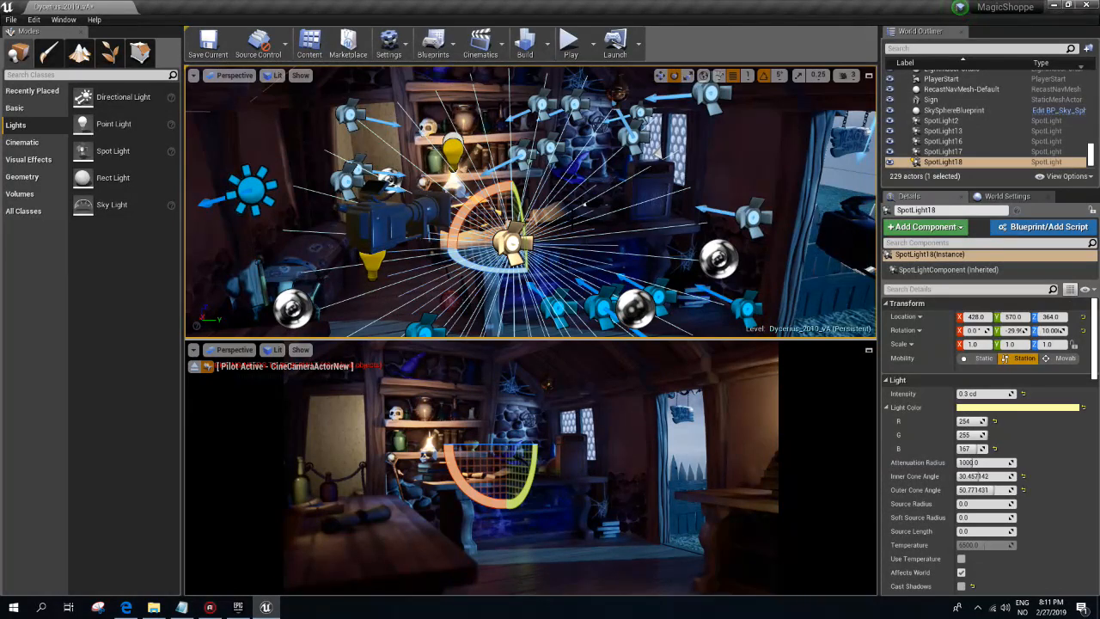
pyautogui.moveTo(528, 220); pyautogui.dragTo(573, 223, button='right')
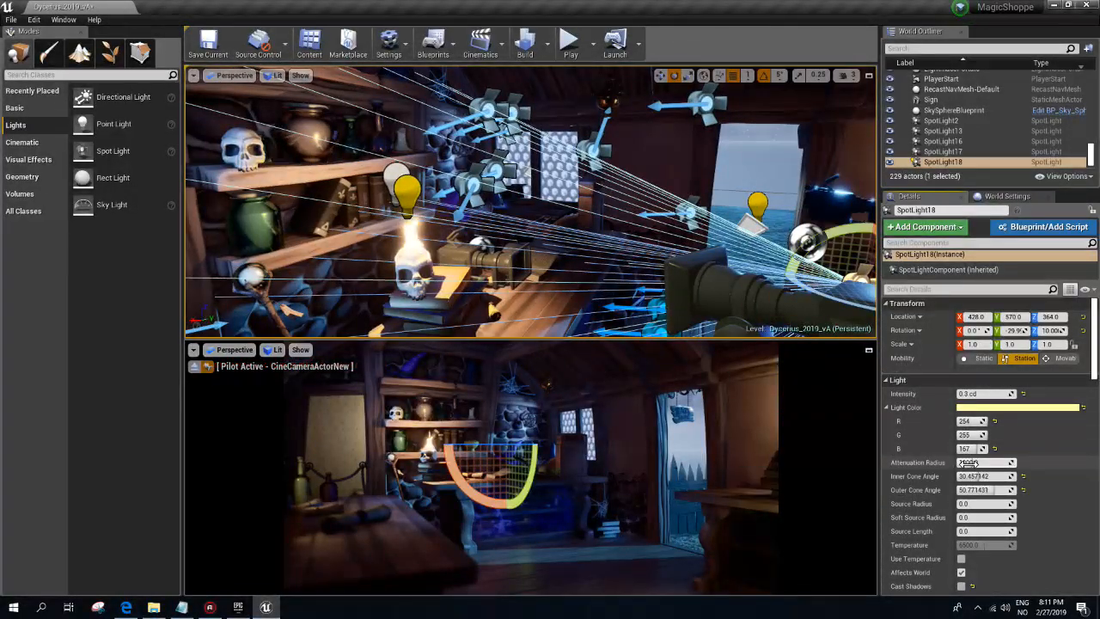
pyautogui.moveTo(969, 462); pyautogui.dragTo(919, 462)
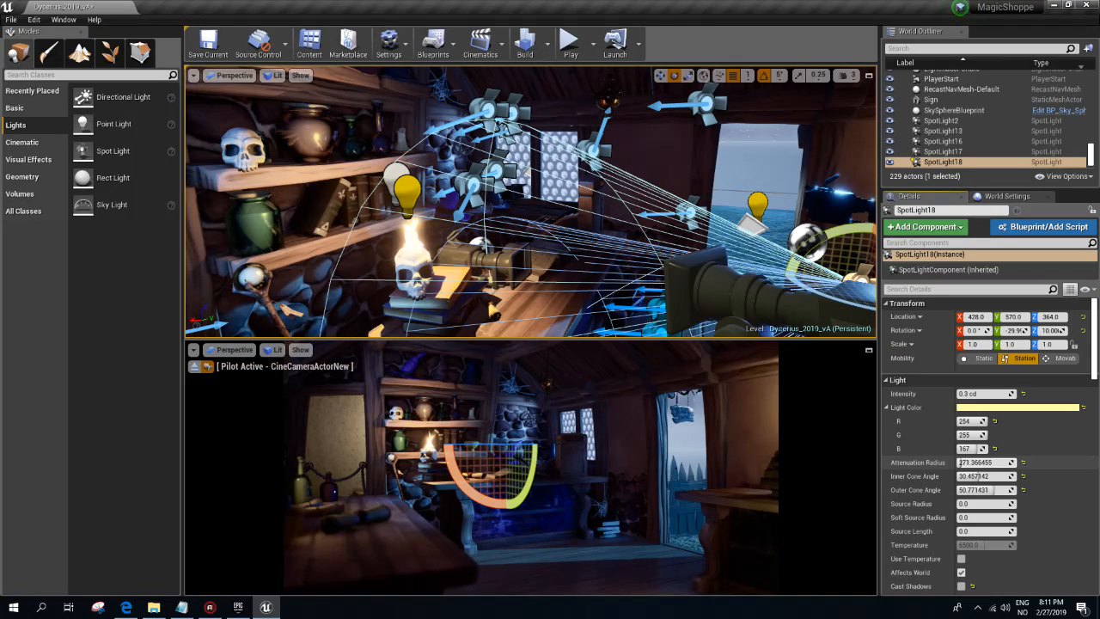
# - Select the open book on the counter and add it to lighting channel 2
pyautogui.click(543, 256)
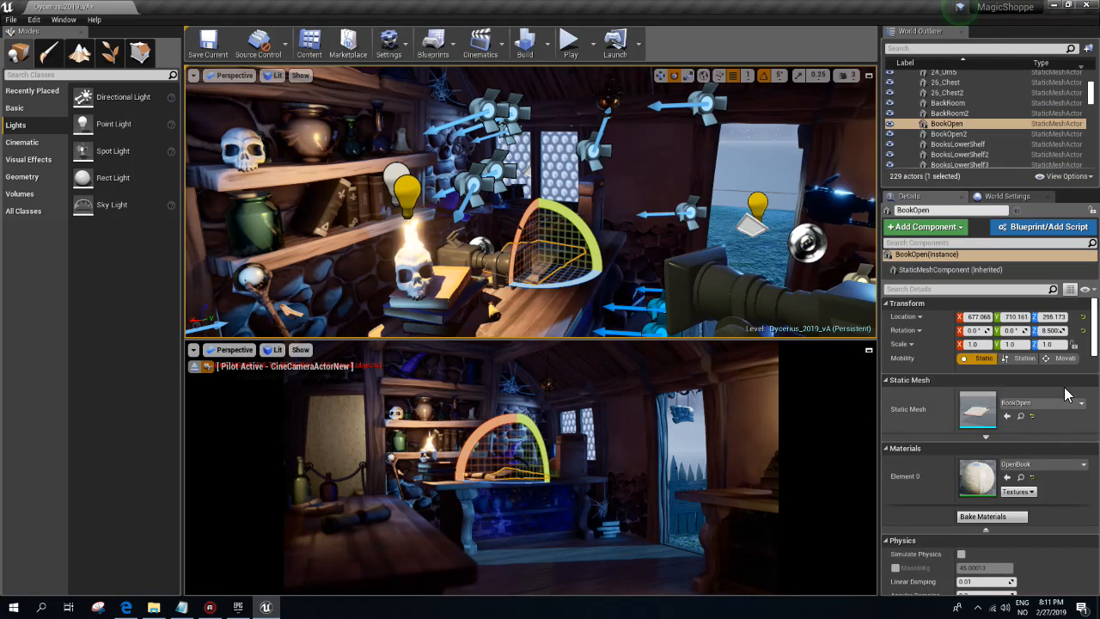
pyautogui.moveTo(1089, 340); pyautogui.dragTo(1094, 488)
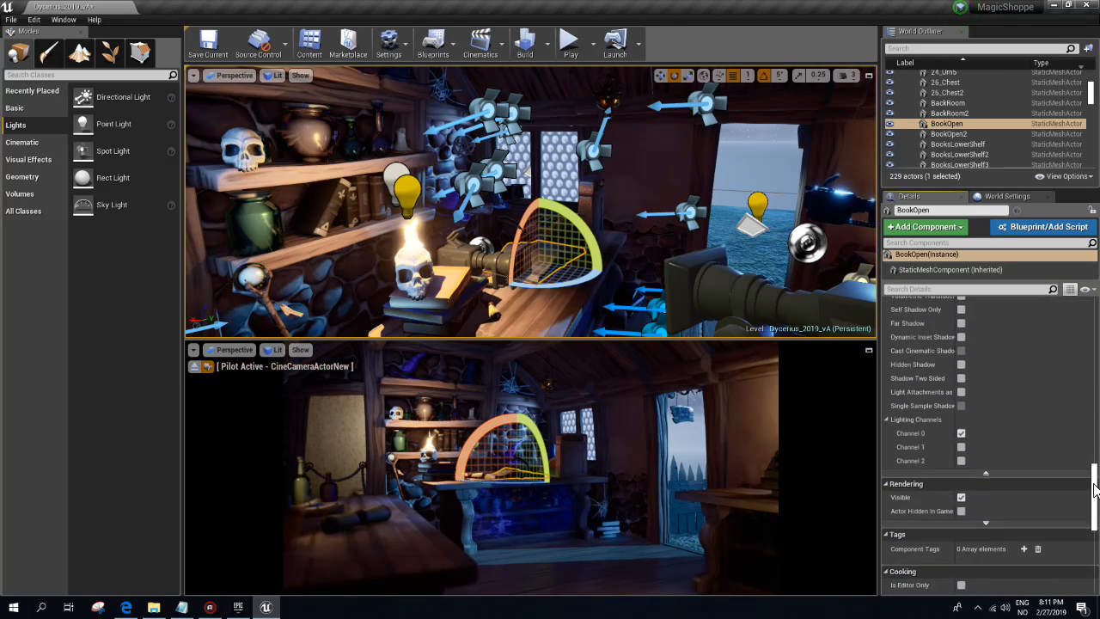
pyautogui.click(960, 460)
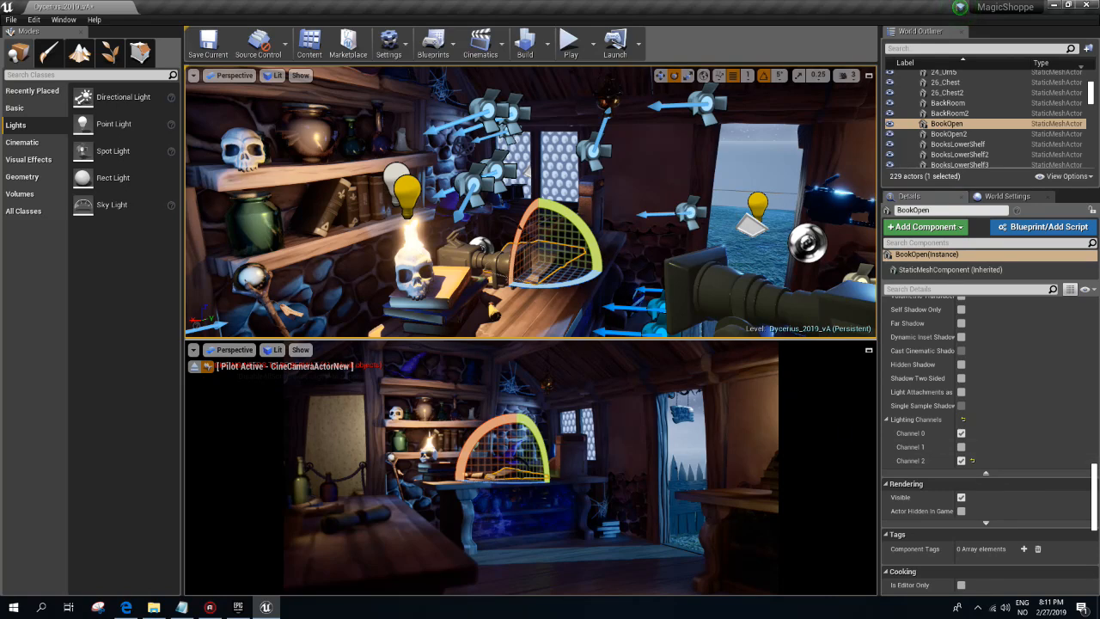
# - Reselect the yellow counter spotlight, raise its intensity to about 14.69 cd, and deselect it to inspect the counter
pyautogui.click(688, 212)
pyautogui.press('s')
pyautogui.moveTo(687, 213); pyautogui.dragTo(704, 234, button='right')
pyautogui.click(507, 243)
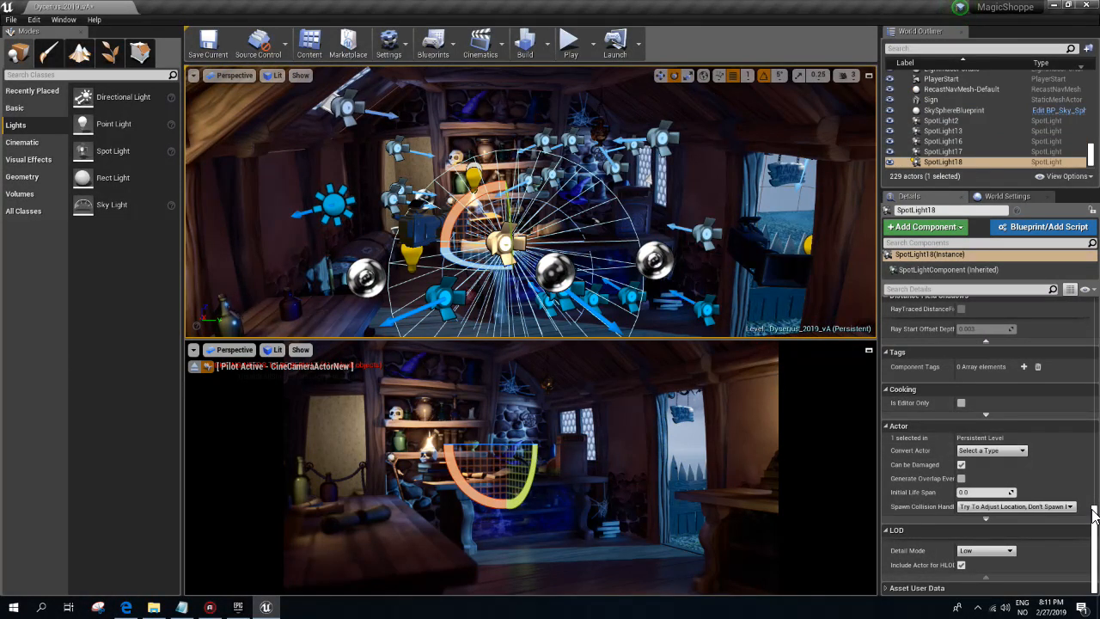
pyautogui.scroll(15, 1093, 513)
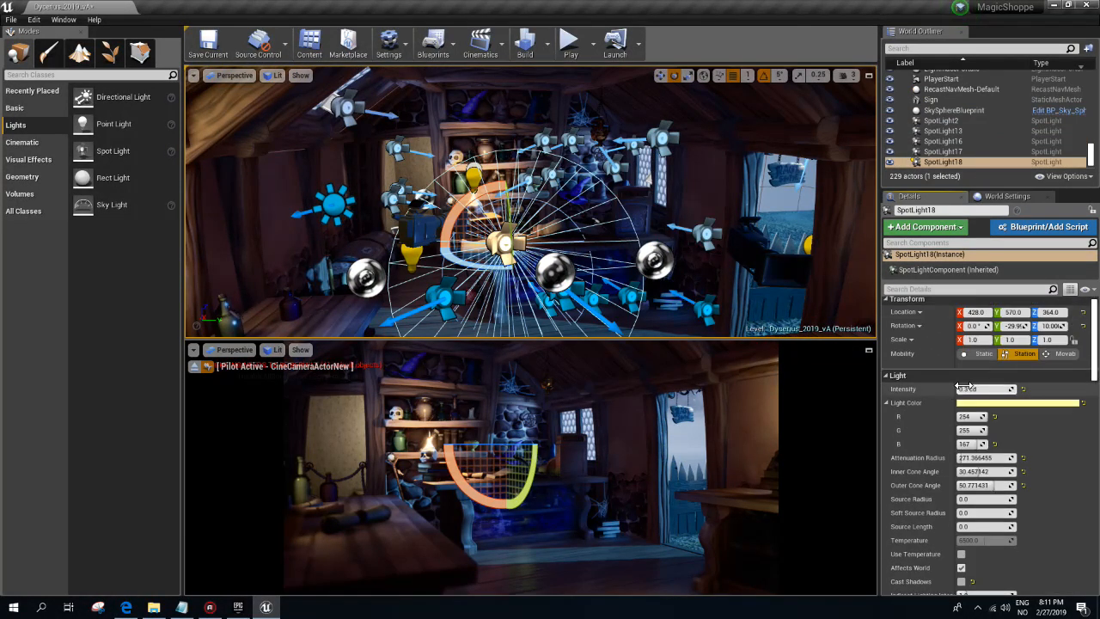
pyautogui.moveTo(976, 389); pyautogui.dragTo(984, 388)
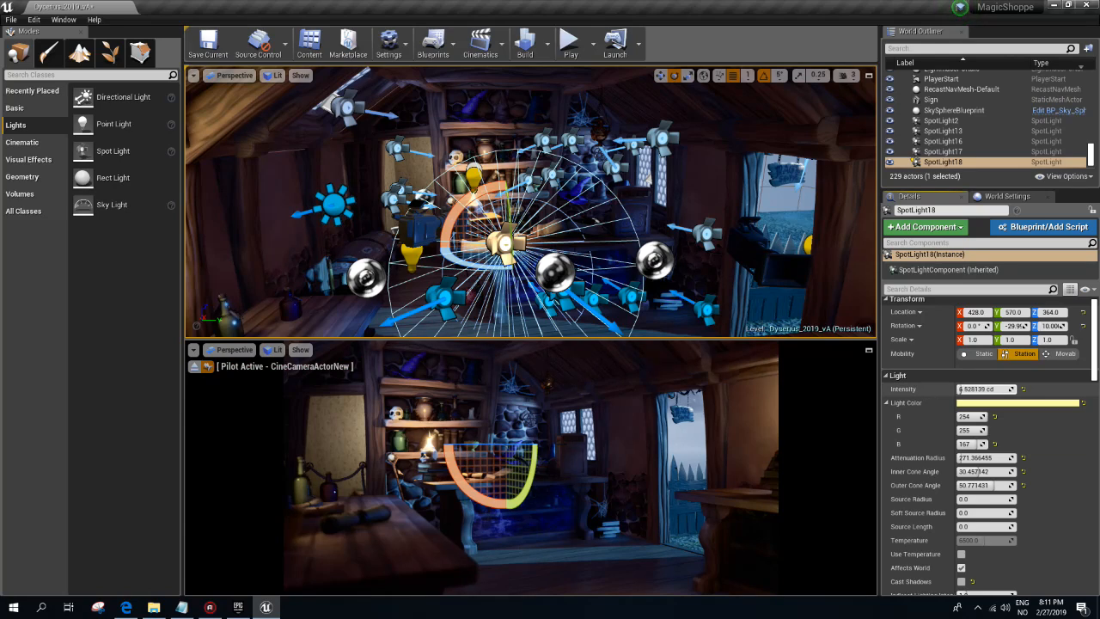
pyautogui.moveTo(543, 301); pyautogui.dragTo(625, 304, button='right')
pyautogui.press('Escape')
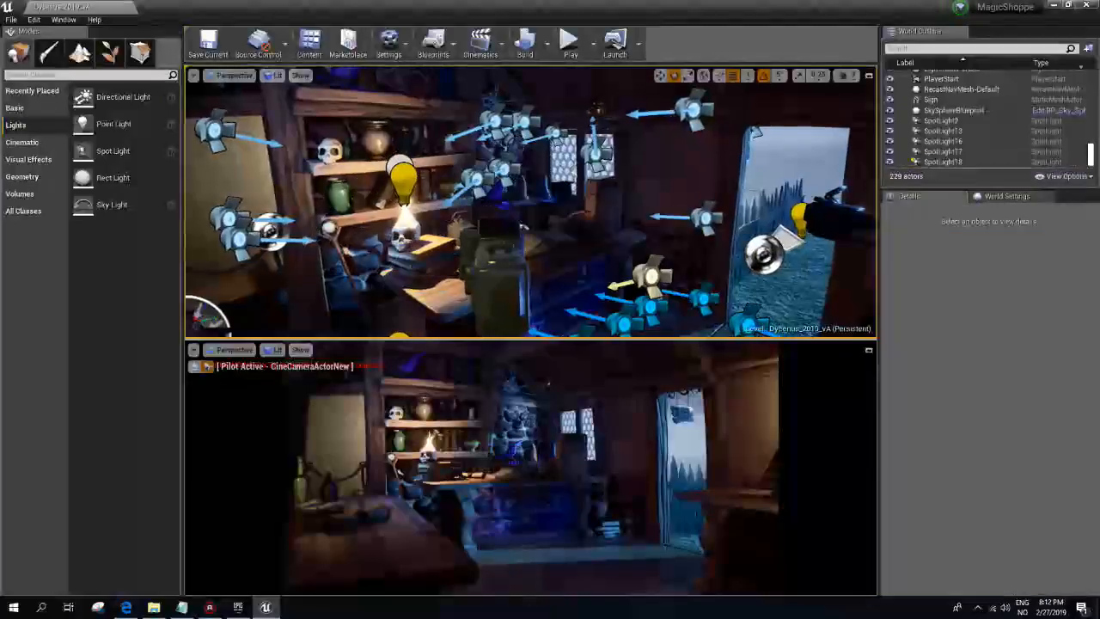
# - Widen the yellow spotlight's cone angles, with the inner cone at about 56, and set its attenuation radius to 300
pyautogui.click(646, 279)
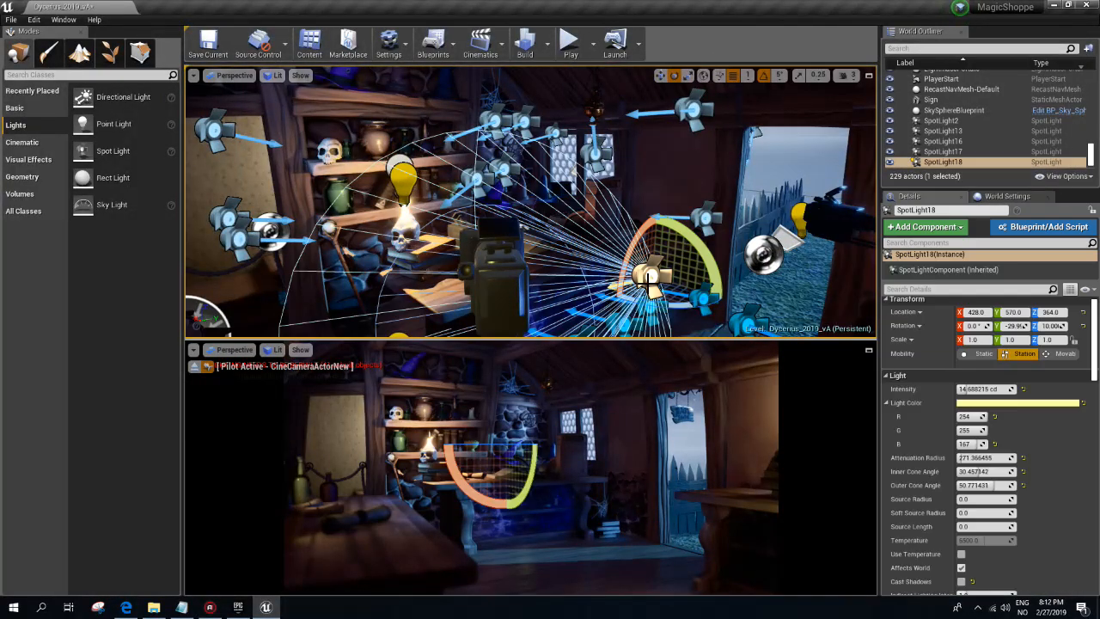
pyautogui.press('f')
pyautogui.moveTo(997, 484); pyautogui.dragTo(1018, 471)
pyautogui.click(976, 458)
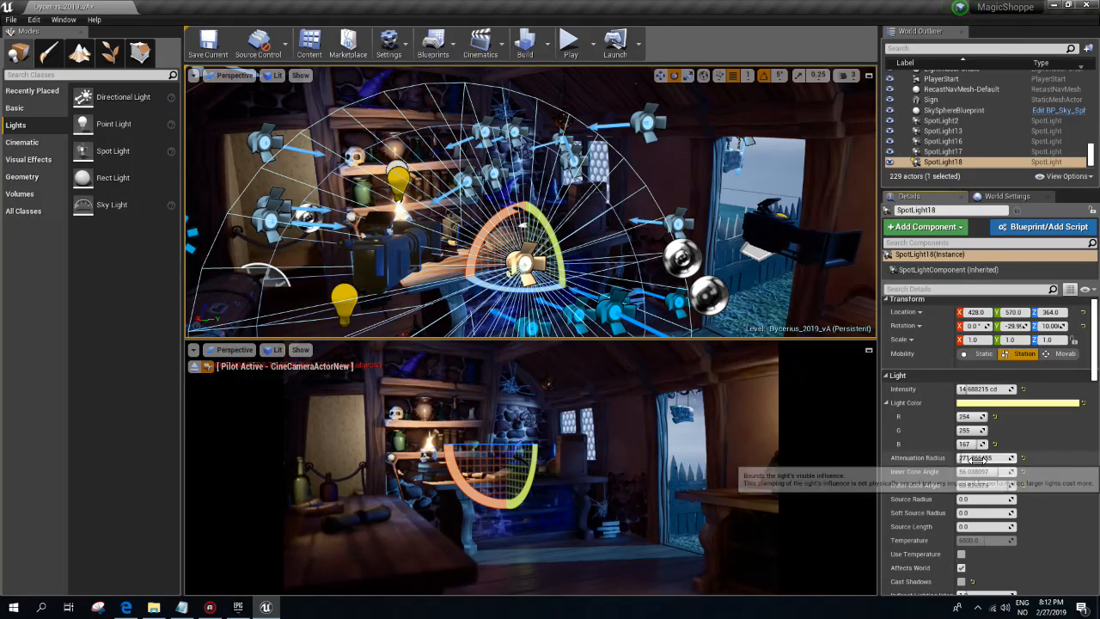
pyautogui.write('300')
pyautogui.press('Return')
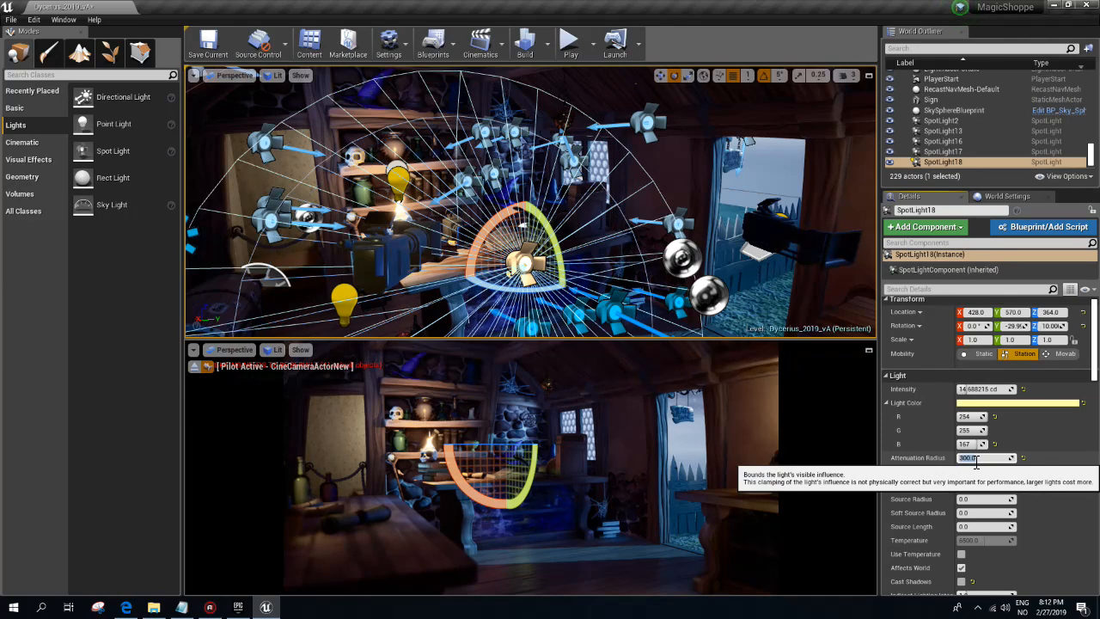
# - Set the yellow counter spotlight's intensity to 8 cd, then hide the editor icons and deselect the light to inspect the counter
pyautogui.moveTo(688, 249); pyautogui.dragTo(790, 241, button='right')
pyautogui.moveTo(537, 209); pyautogui.dragTo(537, 209, button='right')
pyautogui.press('g')
pyautogui.press('g')
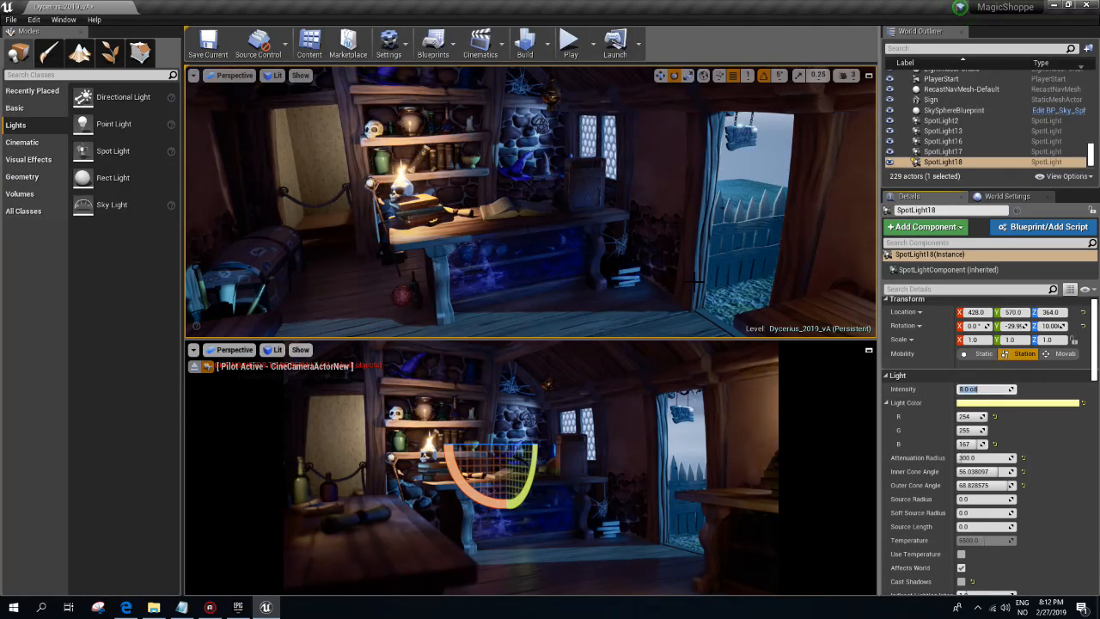
pyautogui.moveTo(730, 249); pyautogui.dragTo(670, 250, button='right')
pyautogui.press('Escape')
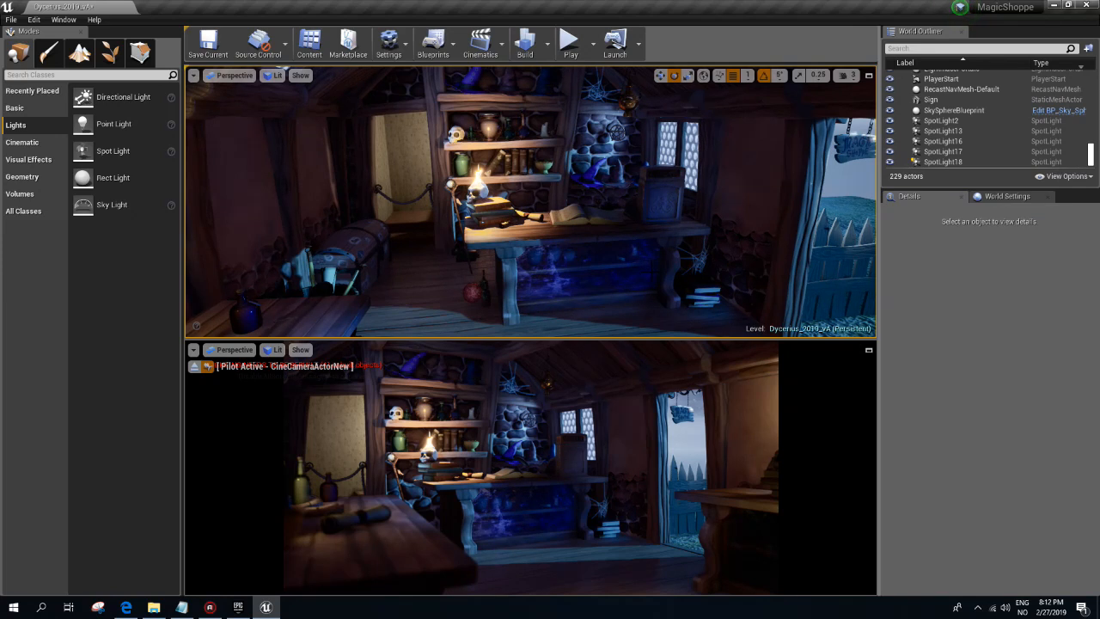
# - Reselect the yellow counter spotlight, raise it to Z 431, and tilt it further down to about -54° about Y
pyautogui.press('w')
pyautogui.moveTo(558, 249); pyautogui.dragTo(598, 259, button='right')
pyautogui.press('g')
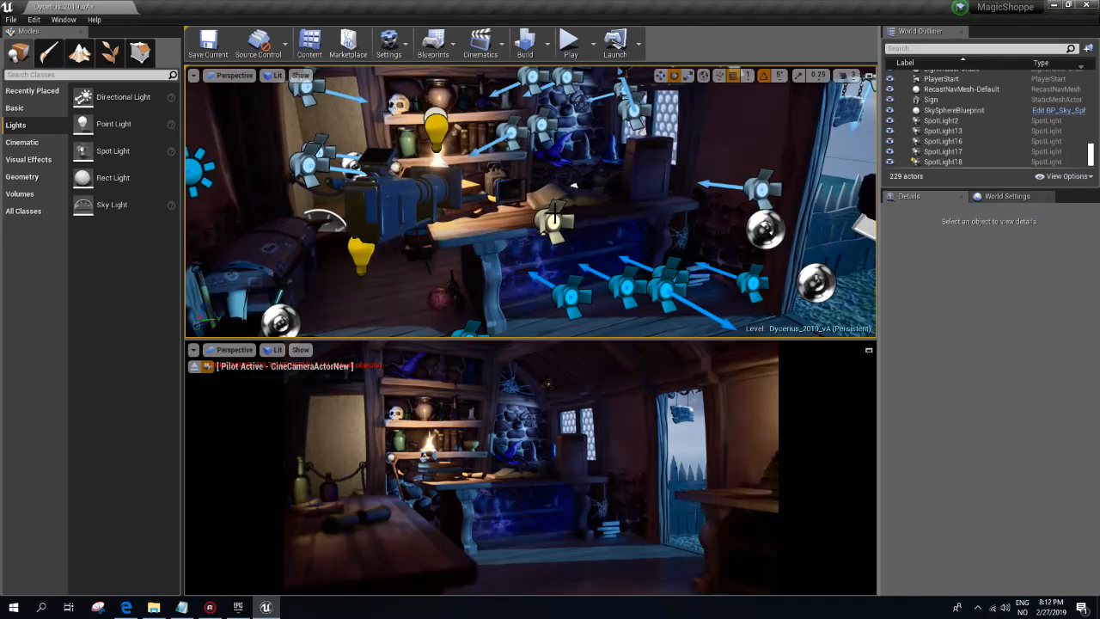
pyautogui.click(555, 225)
pyautogui.moveTo(565, 210); pyautogui.dragTo(574, 185)
pyautogui.moveTo(589, 103); pyautogui.dragTo(593, 129)
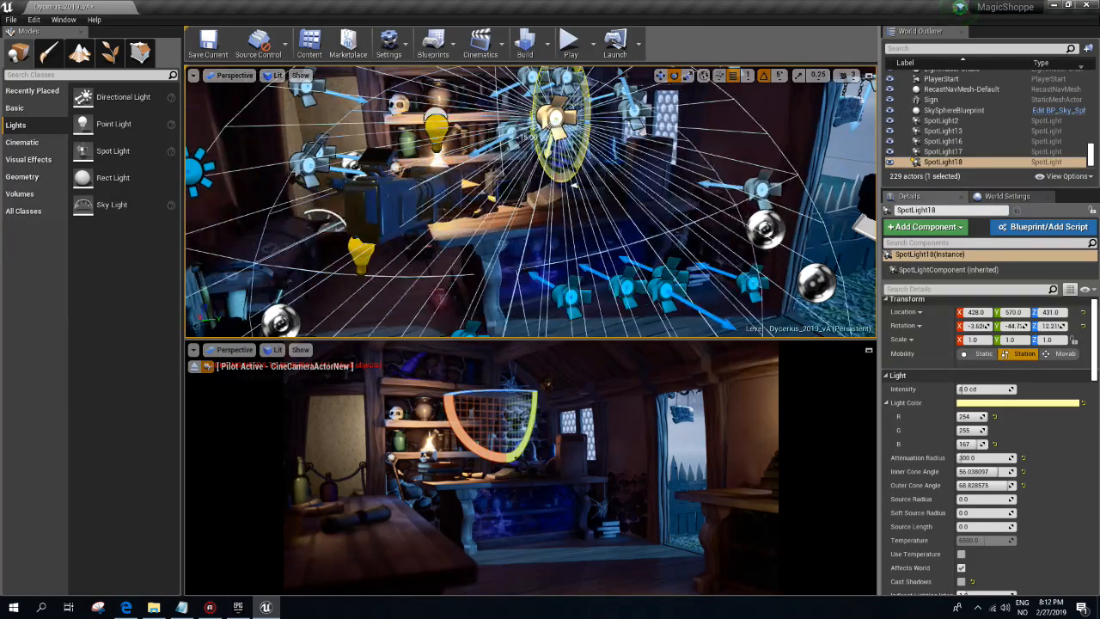
pyautogui.moveTo(573, 185); pyautogui.dragTo(574, 185)
# - Lower the spotlight to Z 395, widen its cones to about 59.8 inner and 80 outer, and set its intensity to 7 cd
pyautogui.moveTo(574, 184); pyautogui.dragTo(726, 164, button='right')
pyautogui.press('w')
pyautogui.moveTo(709, 130); pyautogui.dragTo(693, 190)
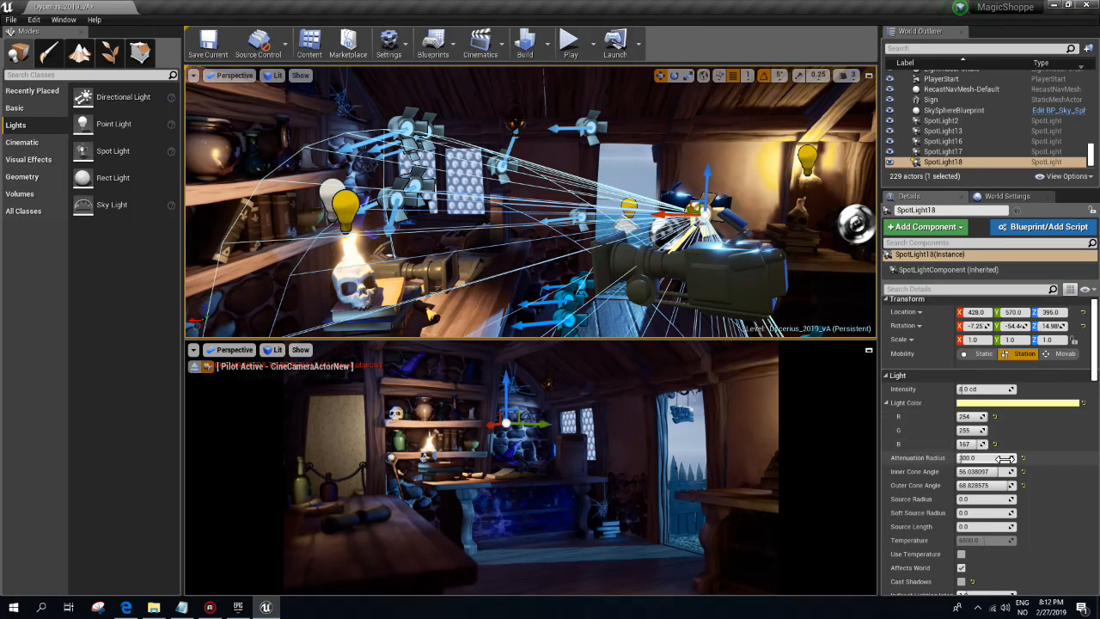
pyautogui.moveTo(986, 485); pyautogui.dragTo(985, 471)
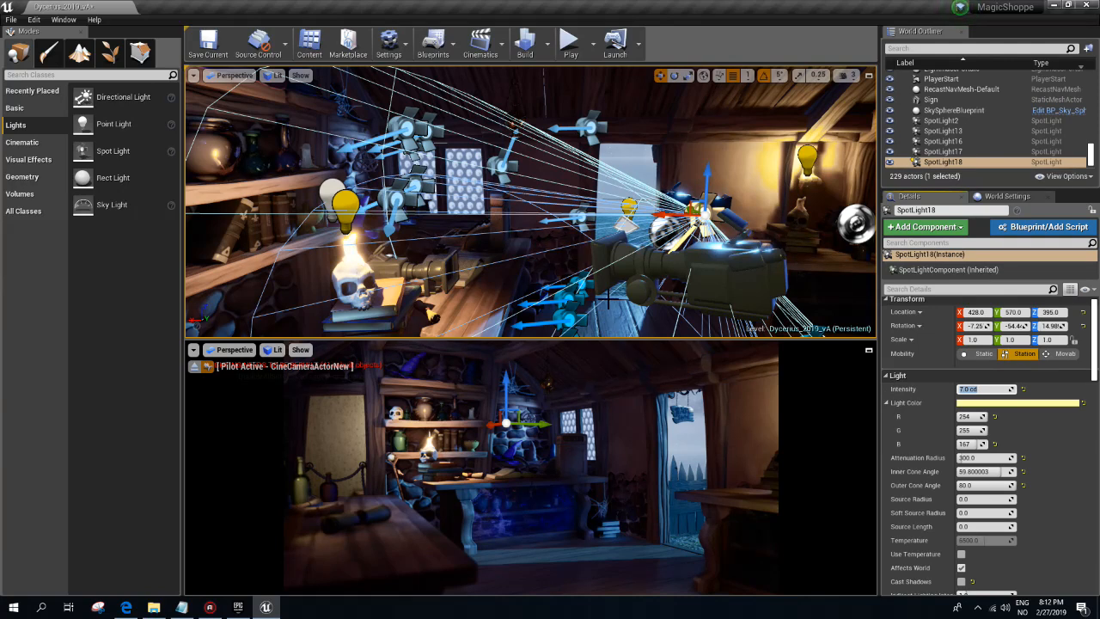
# - Duplicate the yellow spotlight and place the copy in front of the desk at about X 494, Y 440, Z 304
pyautogui.moveTo(568, 177); pyautogui.dragTo(624, 183, button='right')
pyautogui.keyDown('alt'); pyautogui.moveTo(632, 178); pyautogui.dragTo(397, 223); pyautogui.keyUp('alt')
pyautogui.press('w')
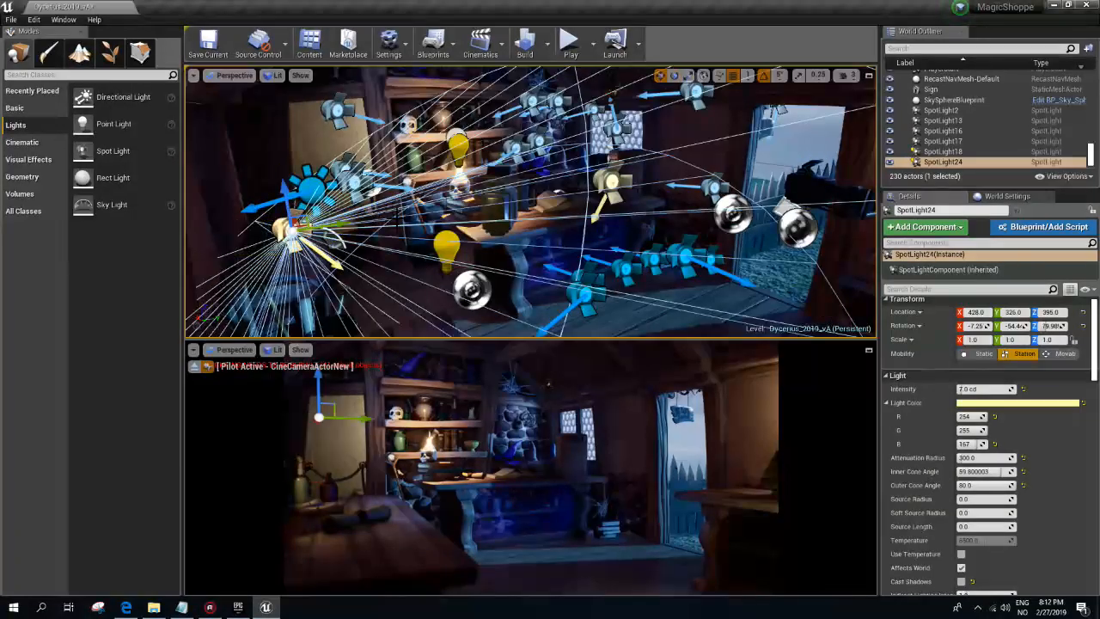
pyautogui.moveTo(284, 193); pyautogui.dragTo(307, 293)
pyautogui.moveTo(386, 311); pyautogui.dragTo(362, 333, button='right')
pyautogui.moveTo(342, 239); pyautogui.dragTo(445, 218)
pyautogui.moveTo(444, 218); pyautogui.dragTo(416, 222, button='right')
pyautogui.moveTo(305, 215); pyautogui.dragTo(515, 215)
# - Rotate the copied spotlight to about -24.7° about Y and narrow its cones to about 46.3 inner and 67.2 outer
pyautogui.press('e')
pyautogui.moveTo(513, 170); pyautogui.dragTo(524, 222)
pyautogui.moveTo(985, 485)
pyautogui.mouseDown()
pyautogui.moveTo(974, 485)
pyautogui.moveTo(978, 471)
pyautogui.mouseUp()
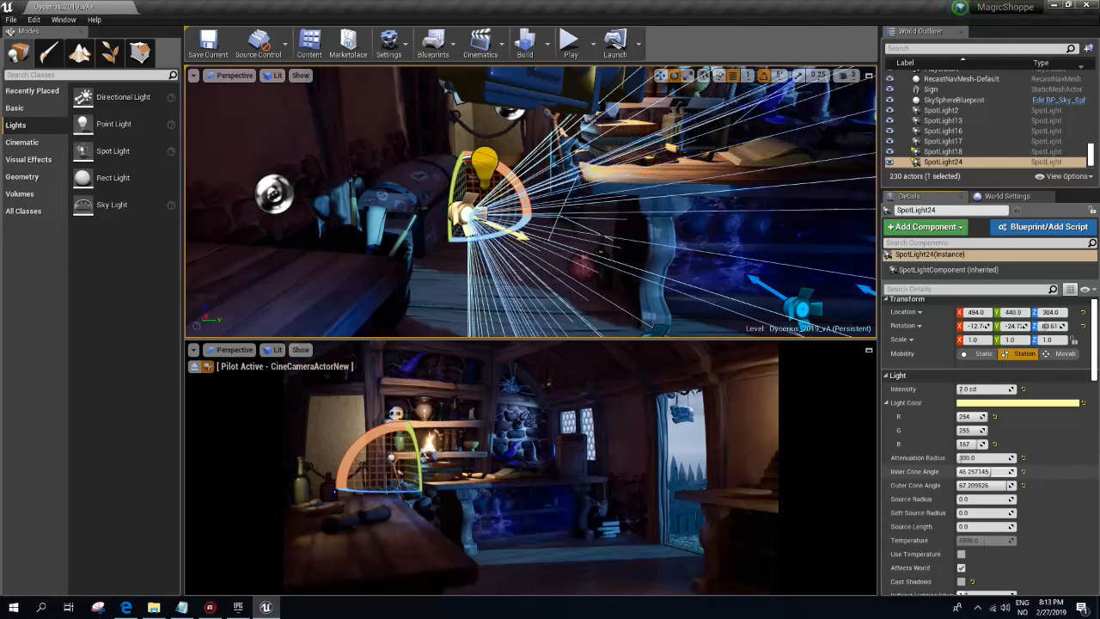
# - Add the counter desk to lighting channel 1 and switch the copied spotlight from channel 2 to channel 1
pyautogui.click(749, 249)
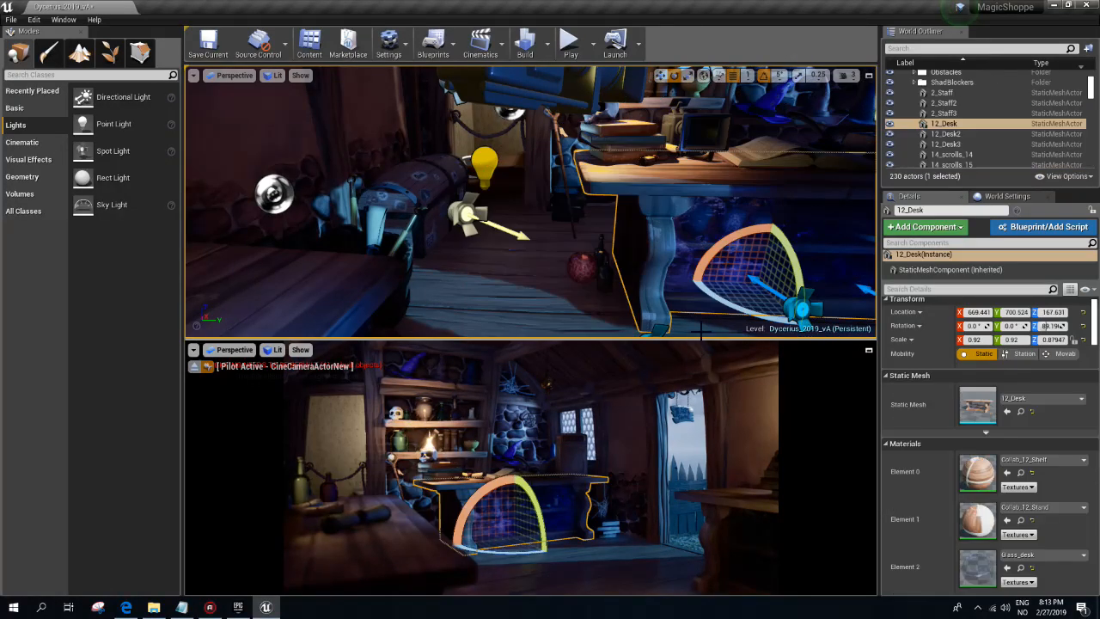
pyautogui.moveTo(1096, 355); pyautogui.dragTo(1089, 499)
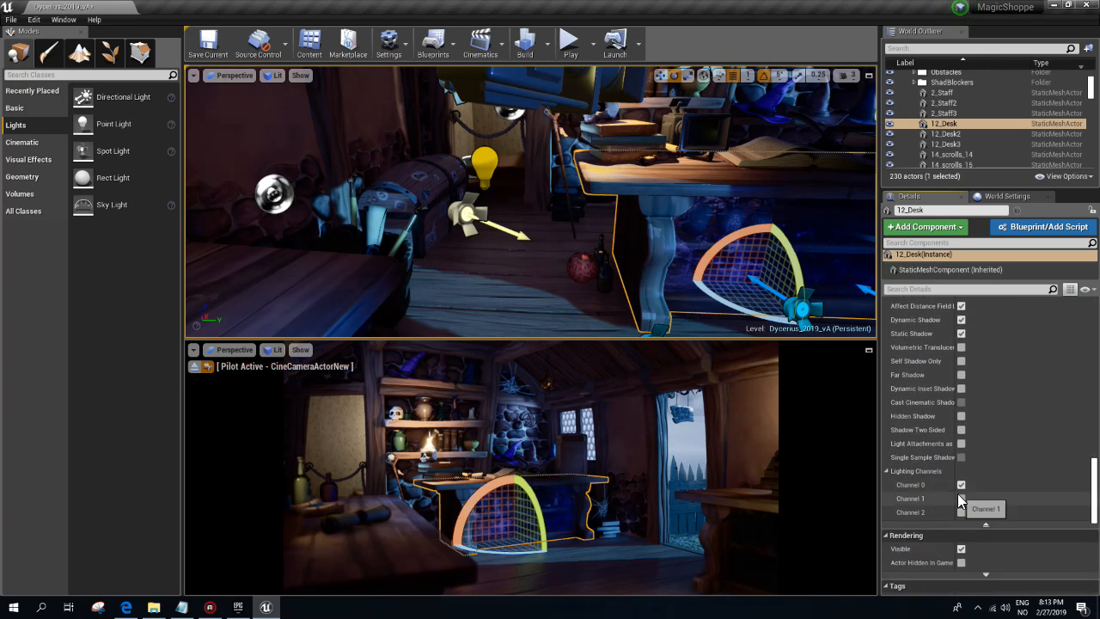
pyautogui.click(466, 216)
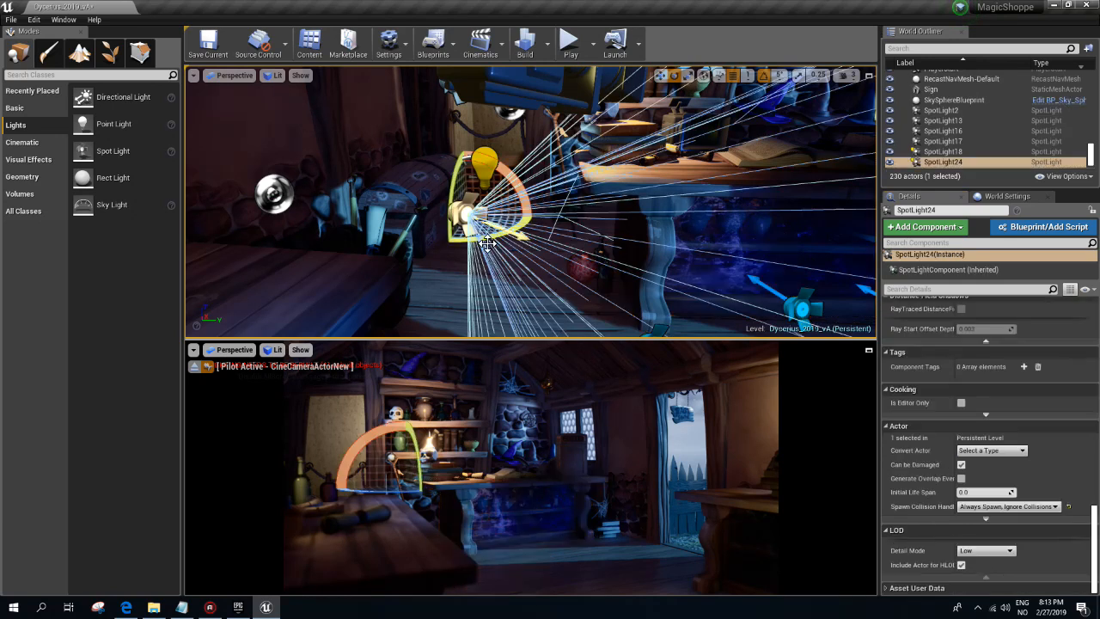
pyautogui.moveTo(1093, 515); pyautogui.dragTo(1087, 392)
pyautogui.click(960, 490)
pyautogui.click(961, 476)
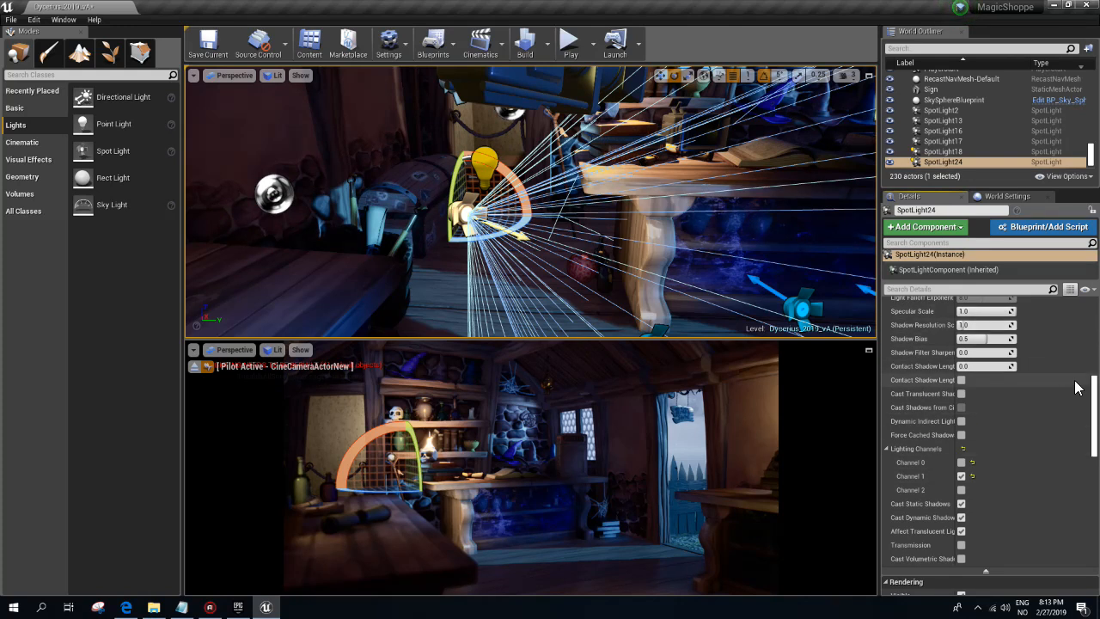
# - Reduce the desk spotlight's intensity to about 0.75 cd and move it to X 640, Y 339, Z 249
pyautogui.scroll(10, 988, 383)
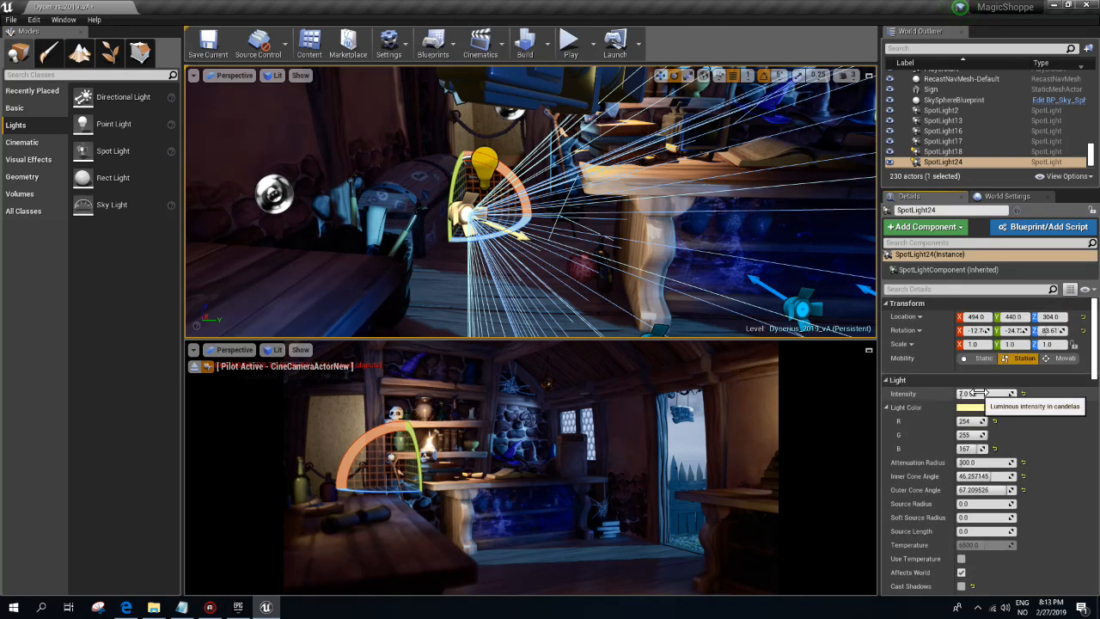
pyautogui.moveTo(976, 392)
pyautogui.mouseDown()
pyautogui.moveTo(996, 393)
pyautogui.moveTo(962, 393)
pyautogui.mouseUp()
pyautogui.moveTo(628, 213)
pyautogui.mouseDown(button='right')
pyautogui.moveTo(654, 213)
pyautogui.moveTo(597, 215)
pyautogui.moveTo(628, 213)
pyautogui.mouseUp(button='right')
pyautogui.press('w')
pyautogui.moveTo(776, 229); pyautogui.dragTo(481, 186)
pyautogui.moveTo(481, 187)
pyautogui.mouseDown(button='right')
pyautogui.moveTo(387, 186)
pyautogui.moveTo(515, 193)
pyautogui.moveTo(550, 249)
pyautogui.moveTo(533, 194)
pyautogui.moveTo(464, 192)
pyautogui.mouseUp(button='right')
pyautogui.moveTo(498, 163); pyautogui.dragTo(500, 220)
pyautogui.moveTo(535, 260); pyautogui.dragTo(444, 253)
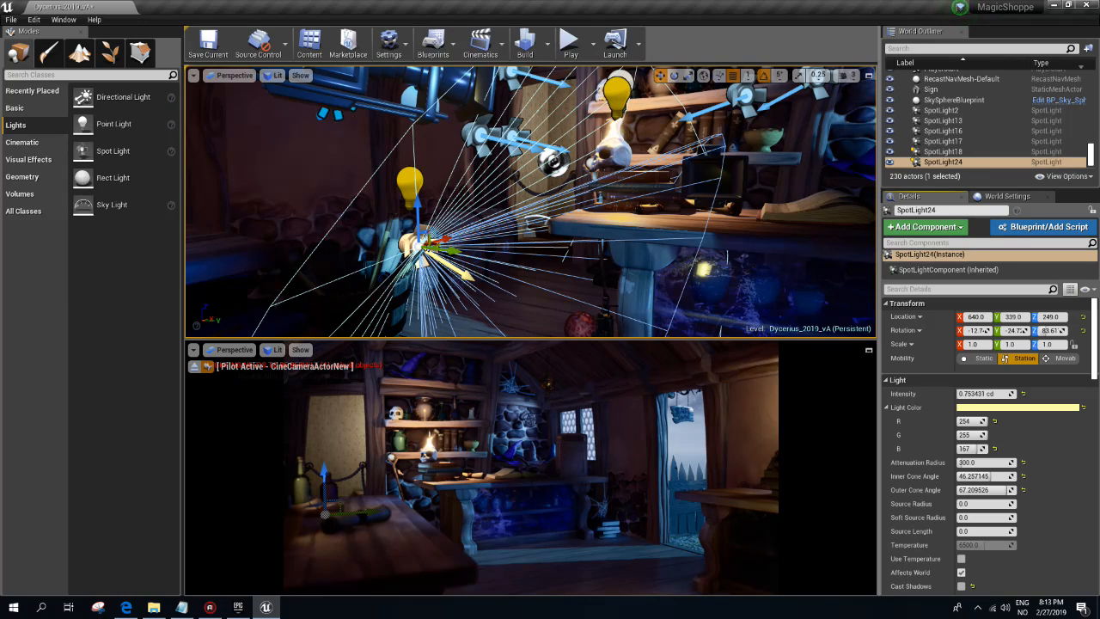
# - Duplicate the desk spotlight, turn the copy to about 28.6° about Z, and place it at X 405, Y 745, Z 249
pyautogui.moveTo(490, 247); pyautogui.dragTo(576, 257, button='right')
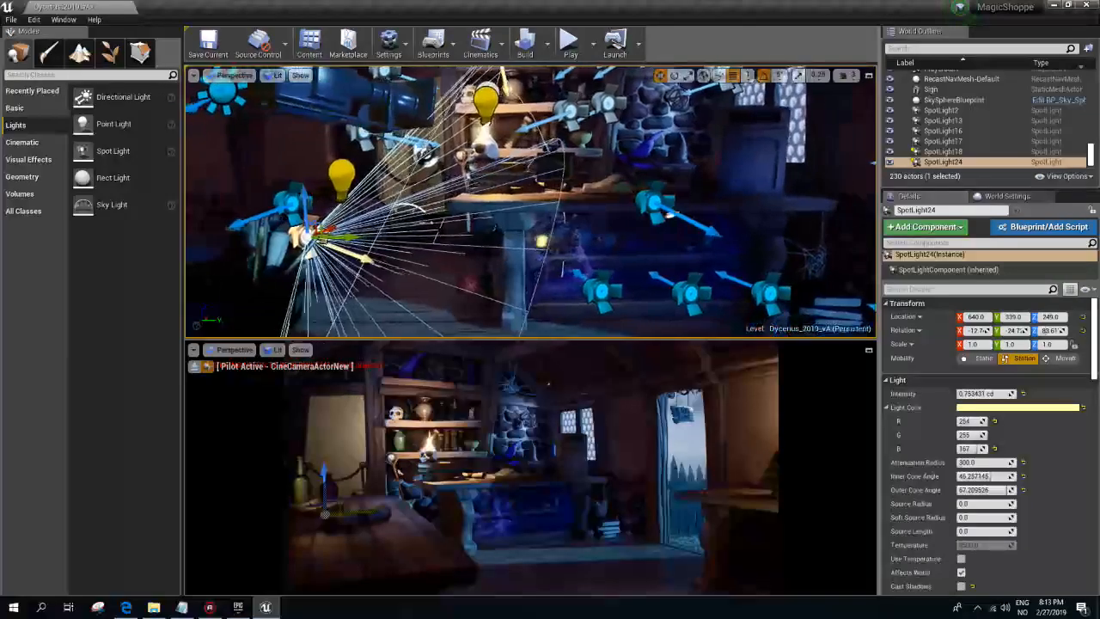
pyautogui.keyDown('alt'); pyautogui.moveTo(319, 238); pyautogui.dragTo(394, 312); pyautogui.keyUp('alt')
pyautogui.moveTo(395, 313); pyautogui.dragTo(429, 288, button='right')
pyautogui.moveTo(454, 255); pyautogui.dragTo(552, 275)
pyautogui.press('e')
pyautogui.moveTo(552, 275); pyautogui.dragTo(606, 279, button='right')
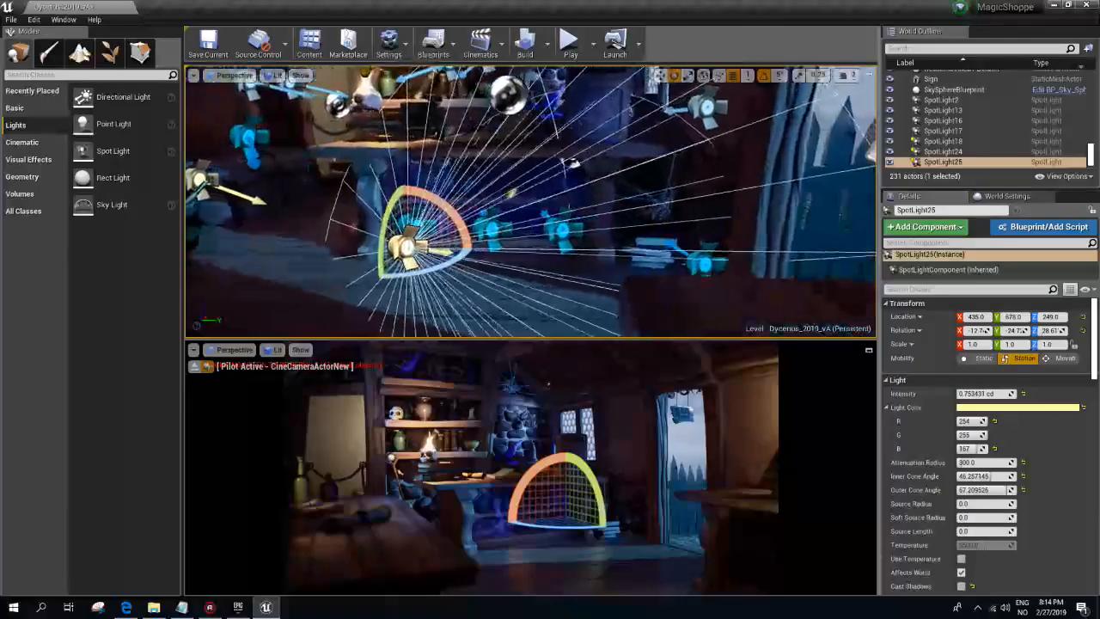
pyautogui.press('w')
pyautogui.moveTo(427, 244); pyautogui.dragTo(535, 266)
pyautogui.moveTo(620, 258); pyautogui.dragTo(524, 261)
# - Change the new spotlight's color to pale blue (R 197, G 232, B 255) and toggle its effect on the world to compare
pyautogui.click(988, 407)
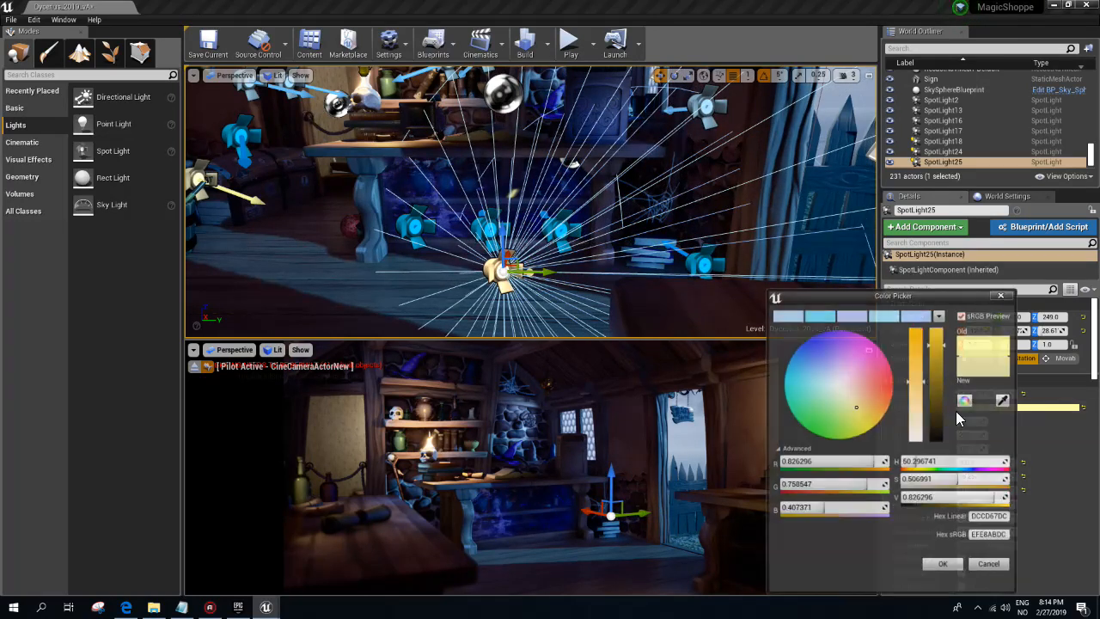
pyautogui.click(817, 374)
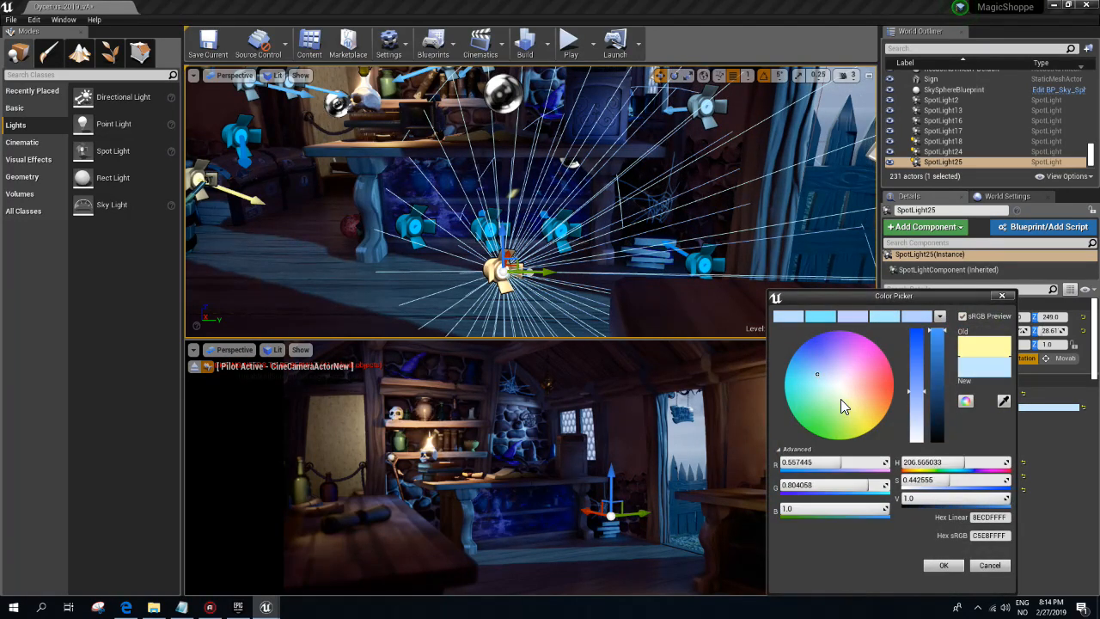
pyautogui.click(956, 564)
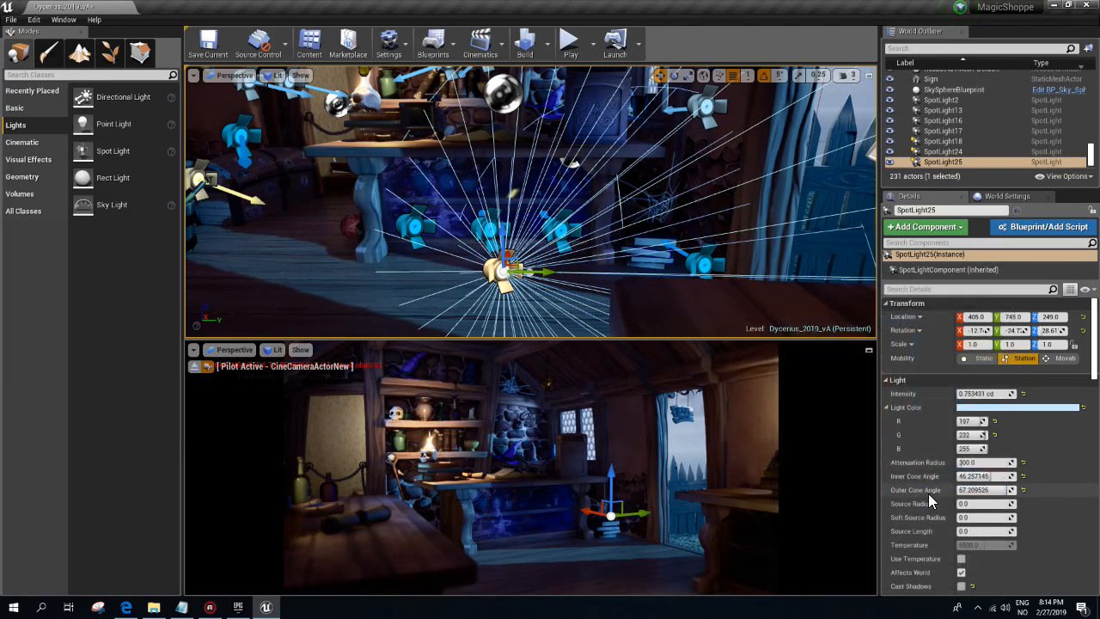
pyautogui.click(960, 572)
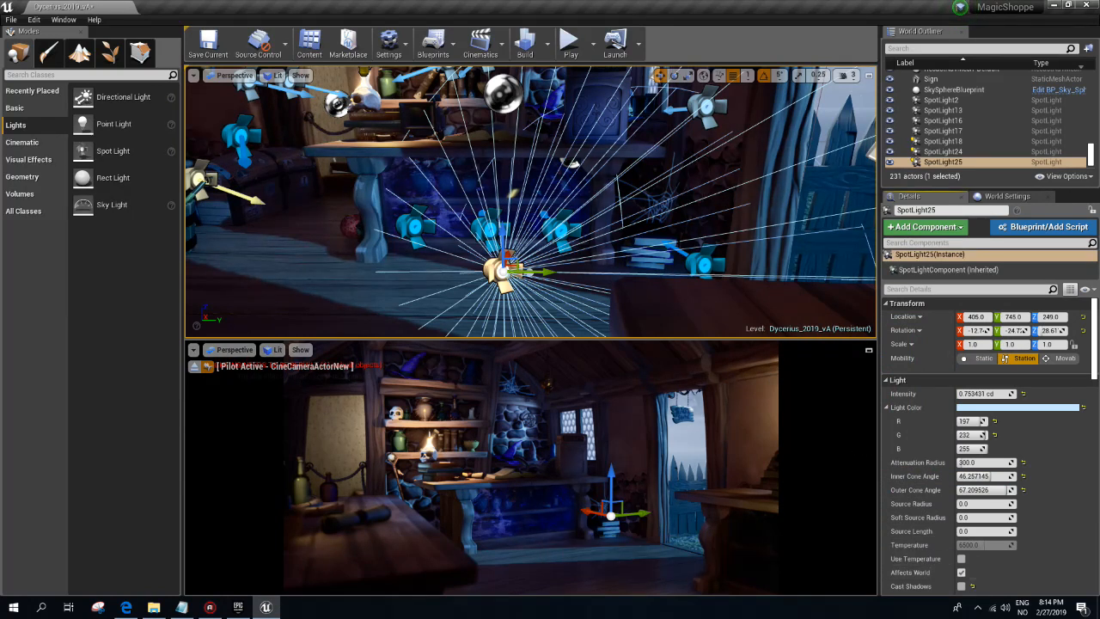
# - Lower the pale blue spotlight to X 442, Z 200 and rotate it upward to about 30.4°, 18.1°, 45.8°
pyautogui.moveTo(599, 276); pyautogui.dragTo(765, 277, button='right')
pyautogui.moveTo(679, 219); pyautogui.dragTo(653, 230)
pyautogui.press('e')
pyautogui.moveTo(626, 158); pyautogui.dragTo(640, 254)
pyautogui.press('w')
pyautogui.press('e')
pyautogui.press('w')
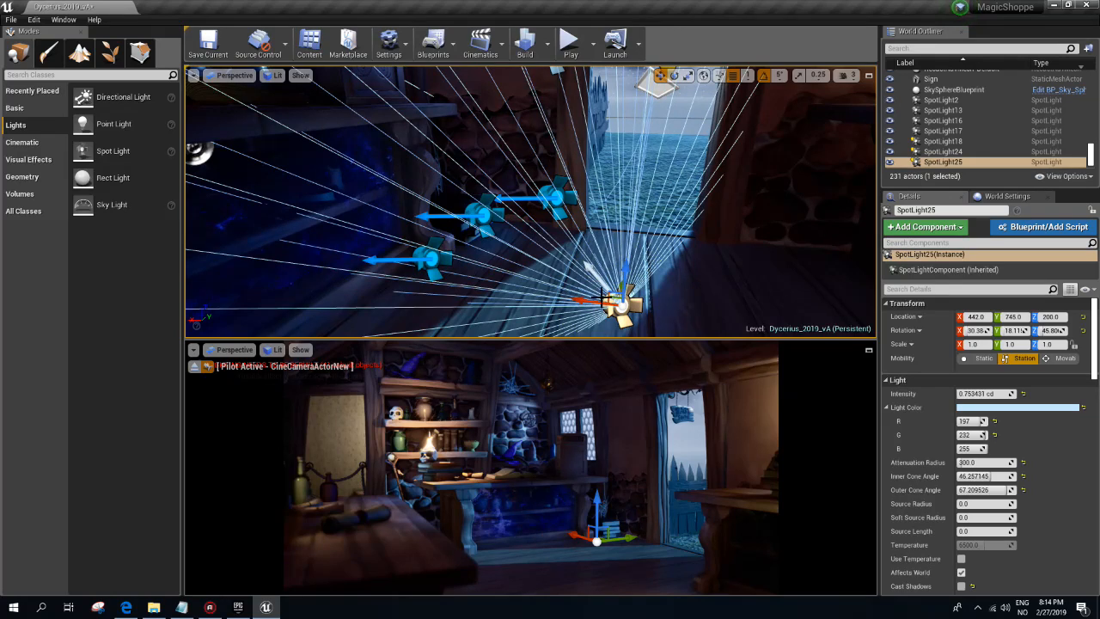
# - Shift the pale blue spotlight to X 448, Y 687 and toggle its effect on the world to compare the desk lighting
pyautogui.moveTo(607, 305); pyautogui.dragTo(720, 306)
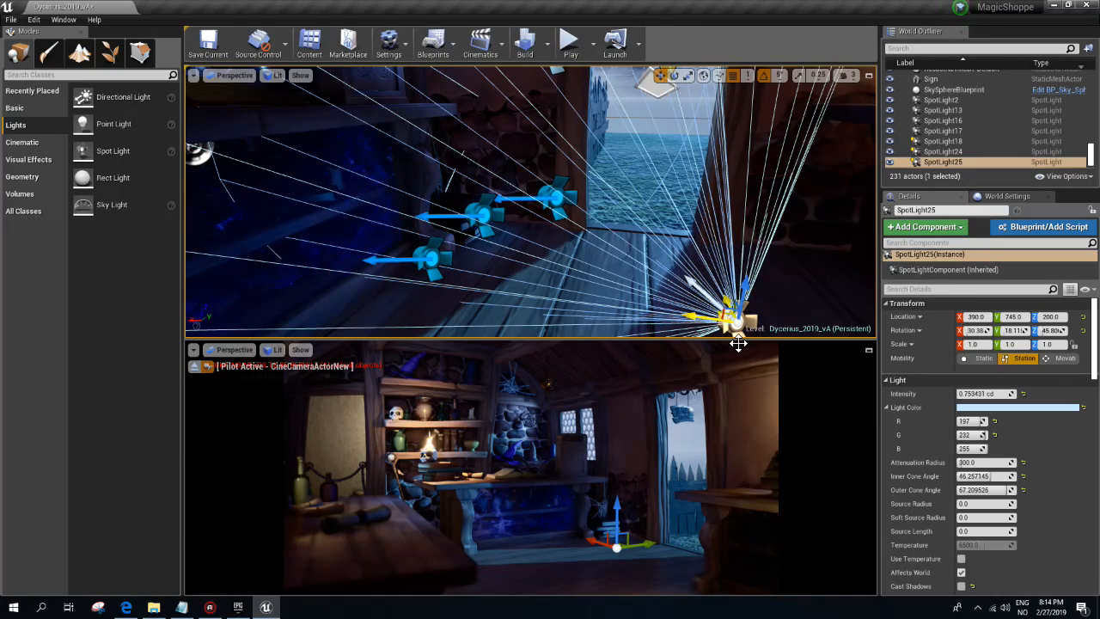
pyautogui.click(961, 572)
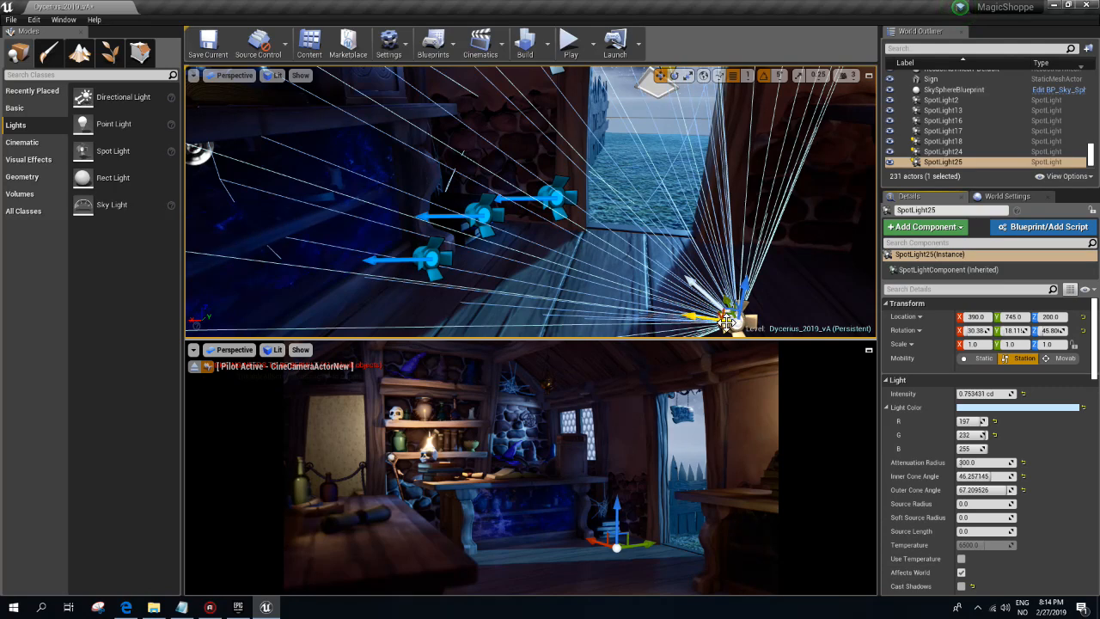
pyautogui.moveTo(727, 316); pyautogui.dragTo(590, 373)
pyautogui.press('s')
pyautogui.moveTo(550, 223); pyautogui.dragTo(584, 245, button='right')
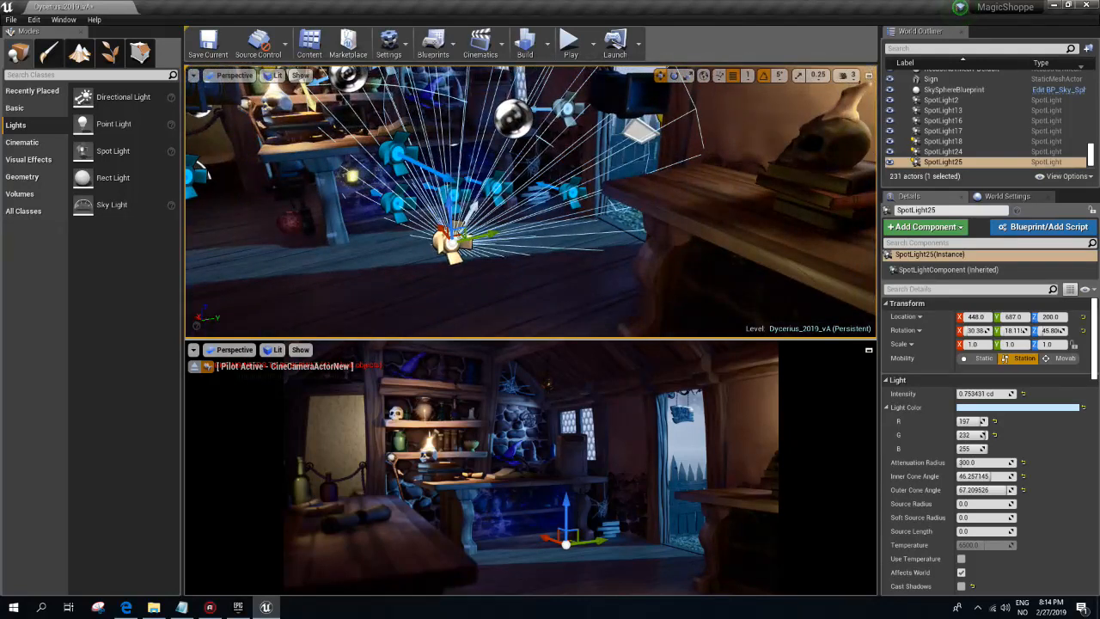
pyautogui.click(960, 572)
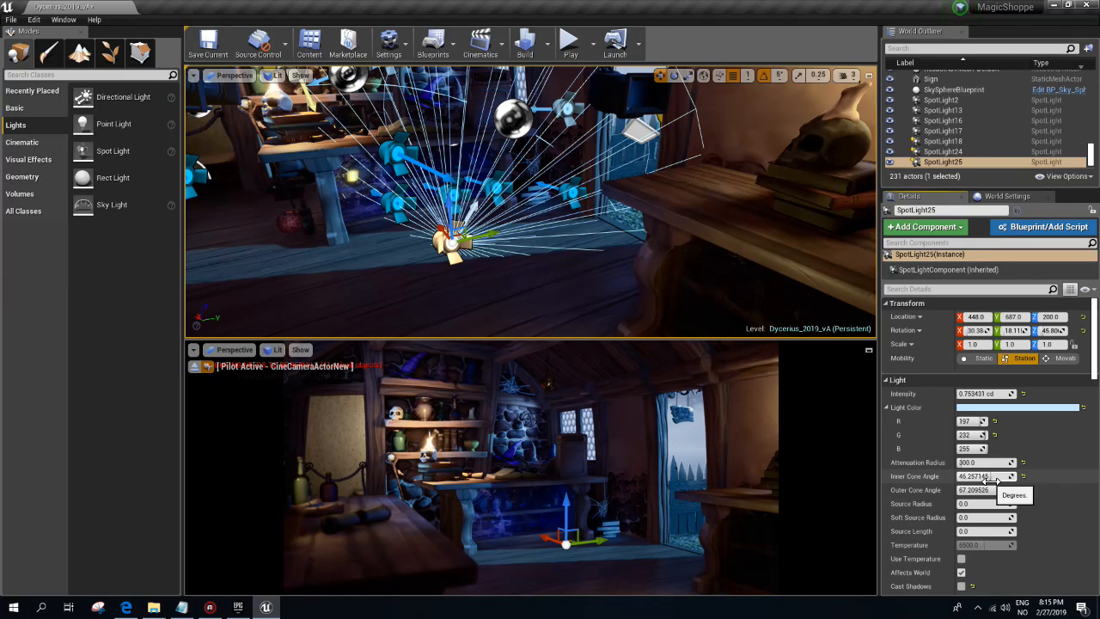
# - Narrow the pale blue spotlight's inner cone to about 19.9 and rotate the light to about 16.2°, 3.8°, 43.1°
pyautogui.moveTo(997, 478); pyautogui.dragTo(970, 478)
pyautogui.moveTo(618, 246); pyautogui.dragTo(704, 264, button='right')
pyautogui.press('e')
pyautogui.moveTo(617, 245); pyautogui.dragTo(381, 187)
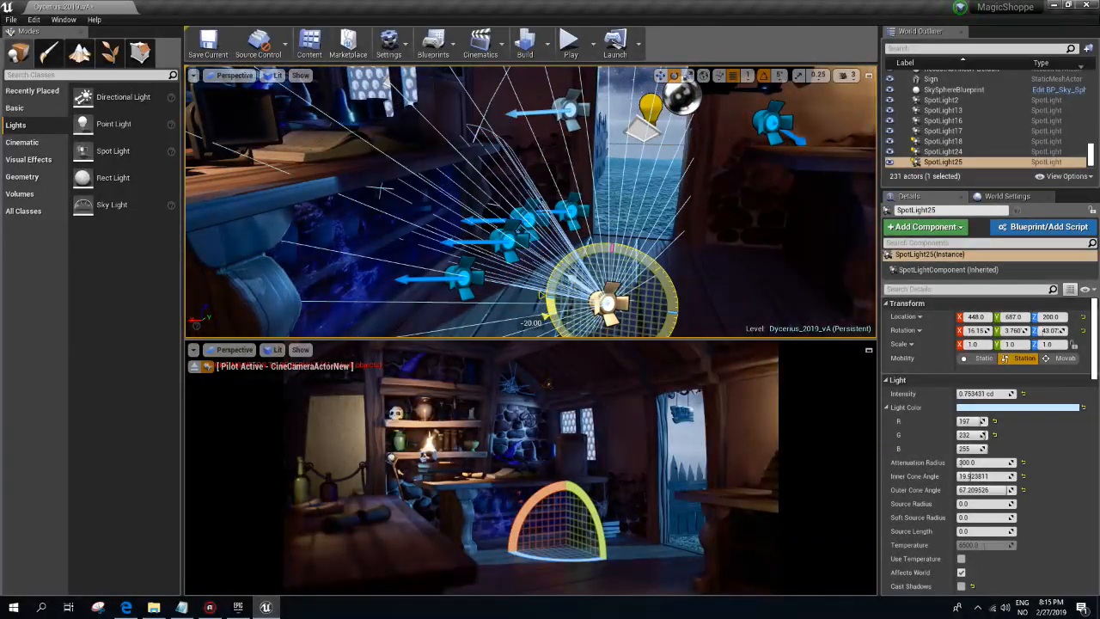
# - Toggle the pale blue spotlight's effect on the world off and on to compare its contribution
pyautogui.moveTo(738, 249)
pyautogui.mouseDown(button='right')
pyautogui.moveTo(696, 249)
pyautogui.moveTo(742, 253)
pyautogui.mouseUp(button='right')
pyautogui.click(958, 162)
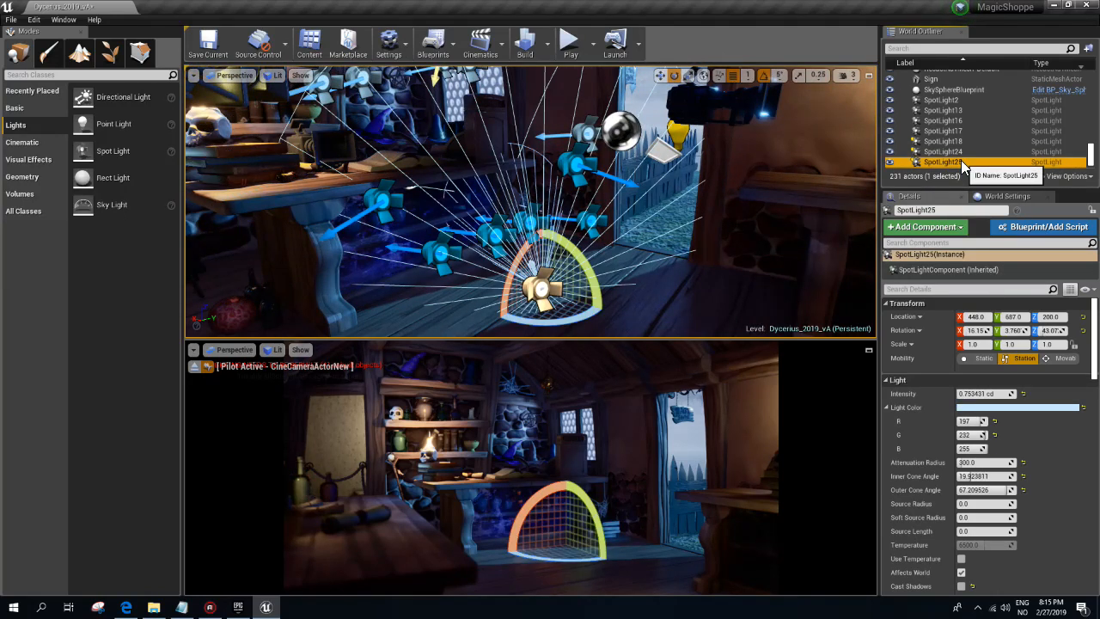
pyautogui.click(960, 573)
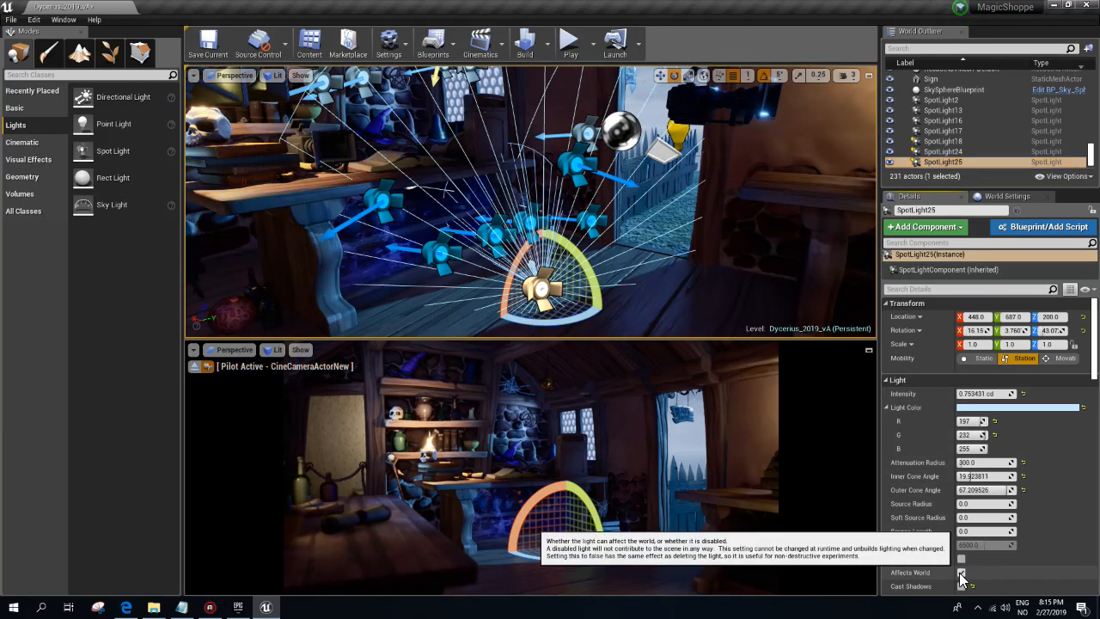
pyautogui.click(960, 573)
# - Deselect the light and examine the desk and the whole shop interior with the editor icons hidden
pyautogui.moveTo(618, 223)
pyautogui.mouseDown(button='right')
pyautogui.moveTo(601, 154)
pyautogui.moveTo(602, 224)
pyautogui.moveTo(623, 223)
pyautogui.moveTo(601, 218)
pyautogui.mouseUp(button='right')
pyautogui.press('g')
pyautogui.press('w')
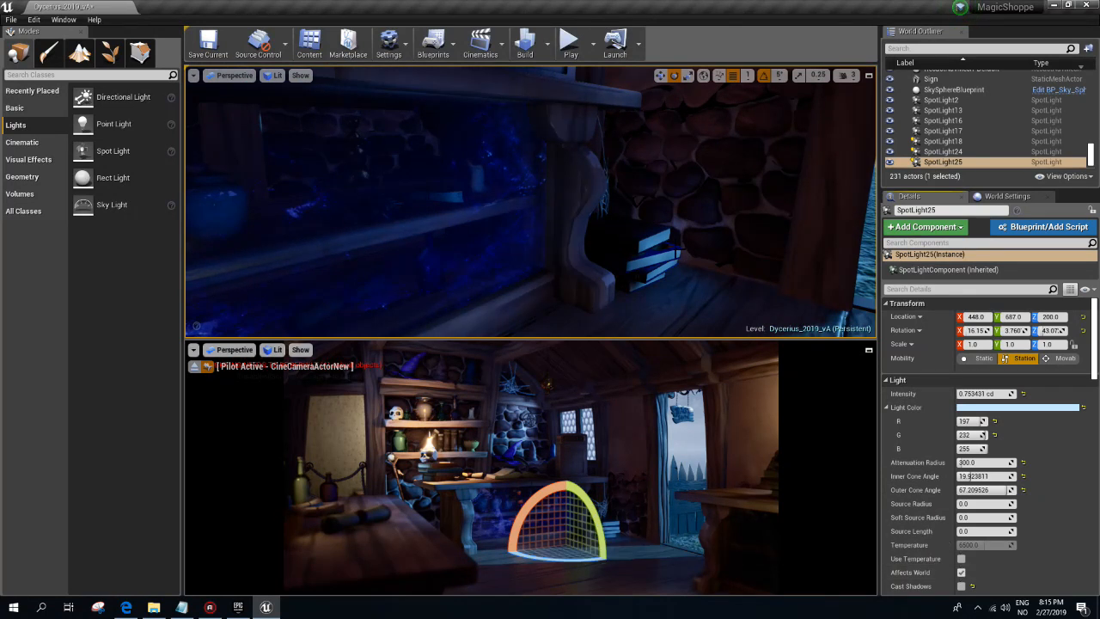
pyautogui.press('s')
pyautogui.moveTo(674, 251); pyautogui.dragTo(633, 241, button='right')
pyautogui.press('Escape')
pyautogui.press('g')
pyautogui.press('s')
pyautogui.press('d')
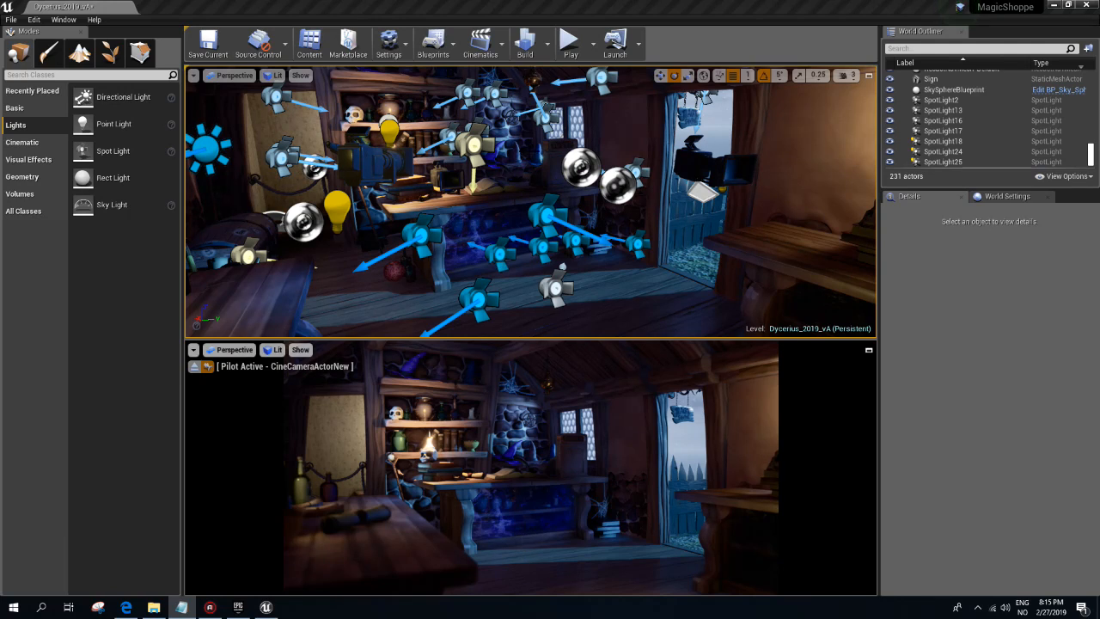
pyautogui.moveTo(503, 263); pyautogui.dragTo(456, 262, button='right')
pyautogui.press('g')
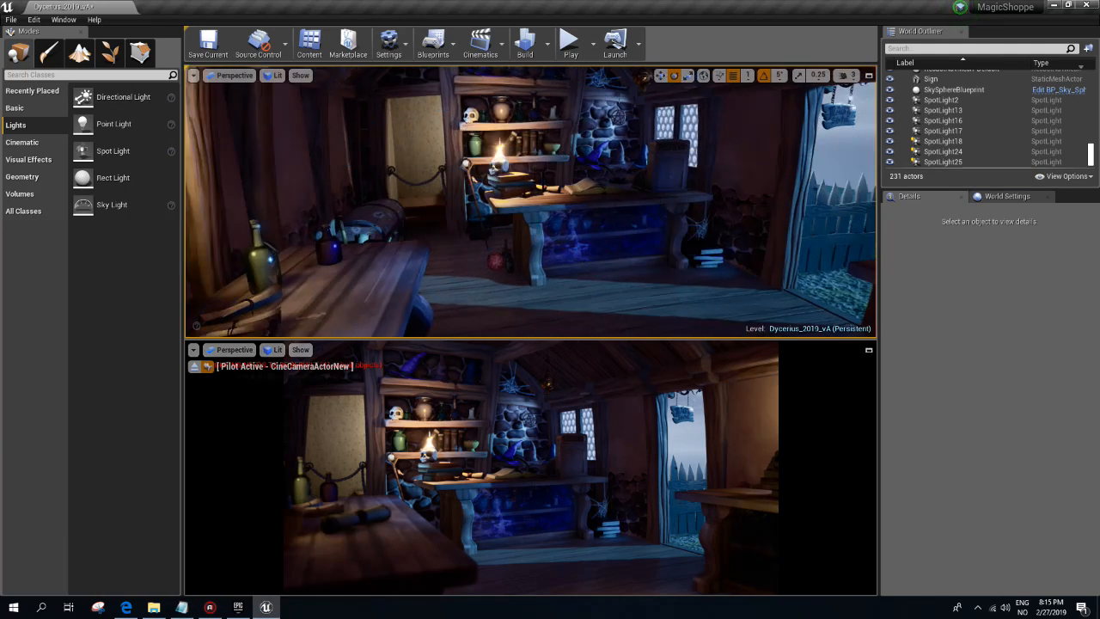
# - Search the placeable actors for volumes using "volum" and "vol", and replace the all-actor selection with the shop's main body
pyautogui.click(59, 76)
pyautogui.write('vo')
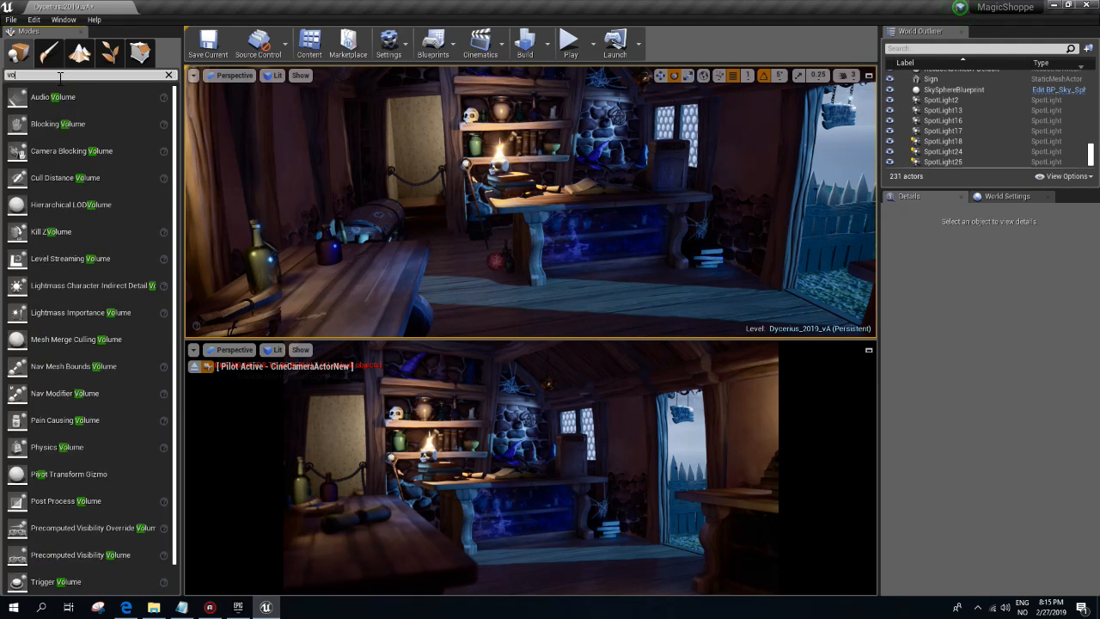
pyautogui.write('lum')
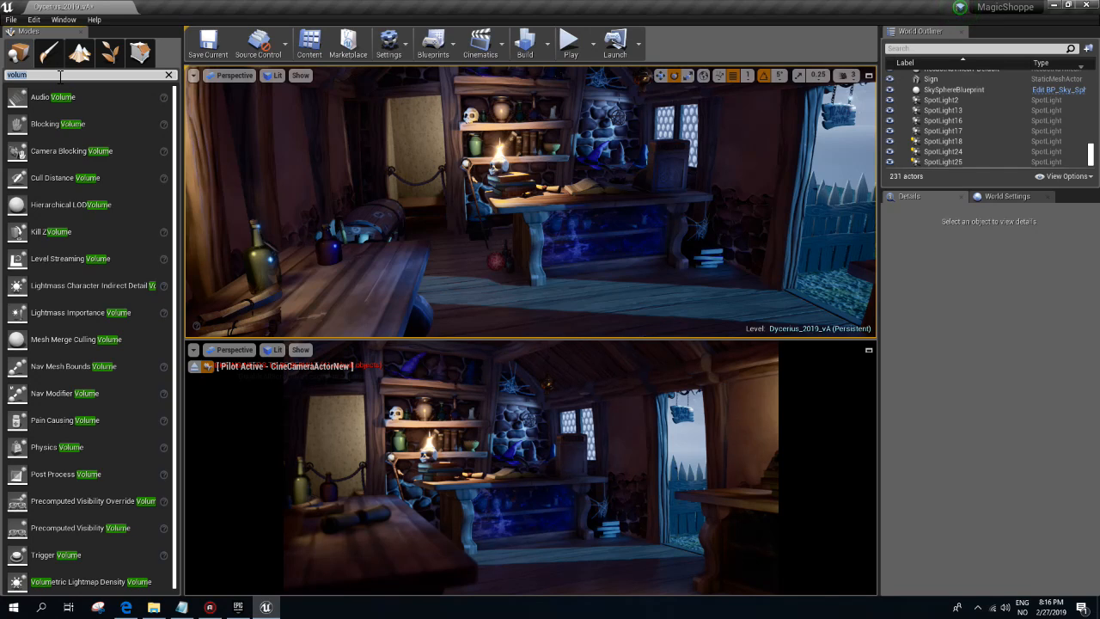
pyautogui.hotkey('ctrl', 'a')
pyautogui.write('vol')
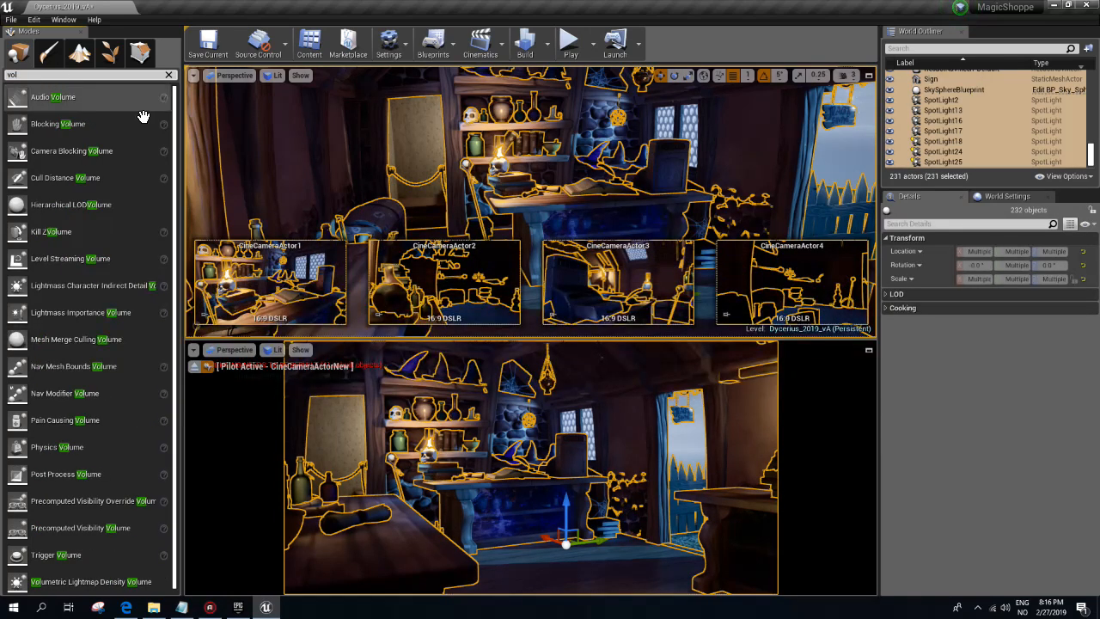
pyautogui.click(294, 136)
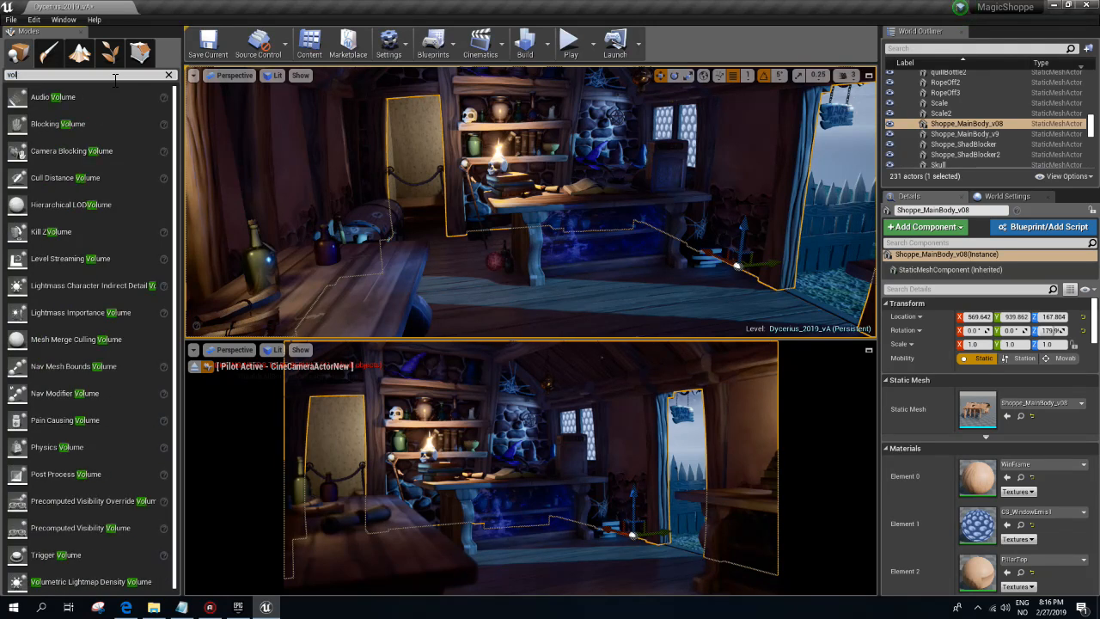
# - Search the placeable actors for "fog" and place an Exponential Height Fog actor in front of the desk
pyautogui.click(59, 76)
pyautogui.write('fog')
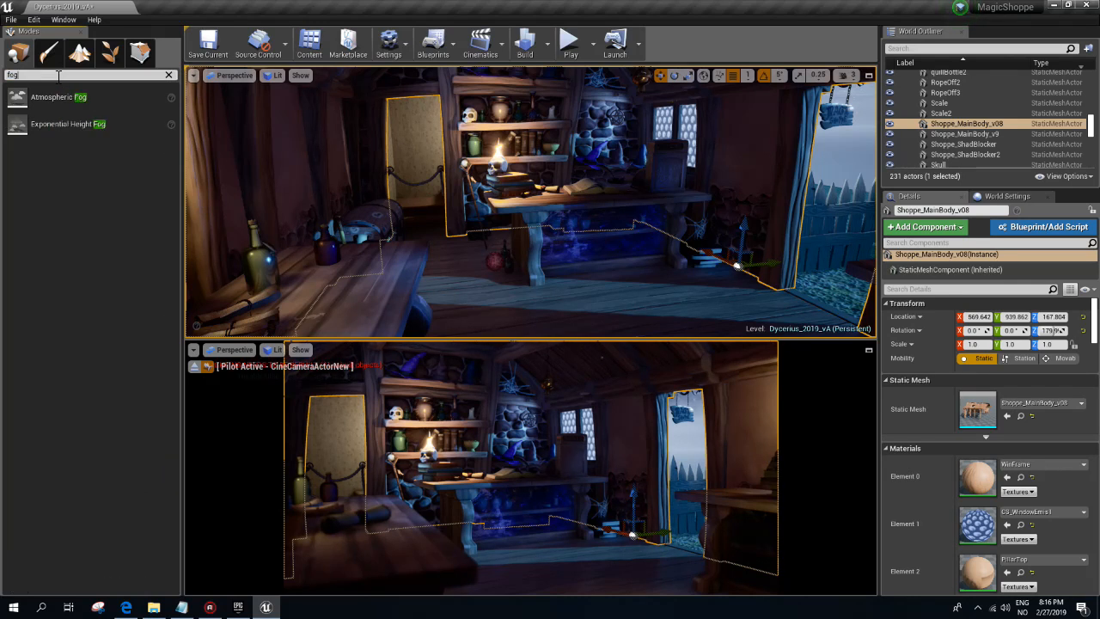
pyautogui.moveTo(68, 129); pyautogui.dragTo(581, 258)
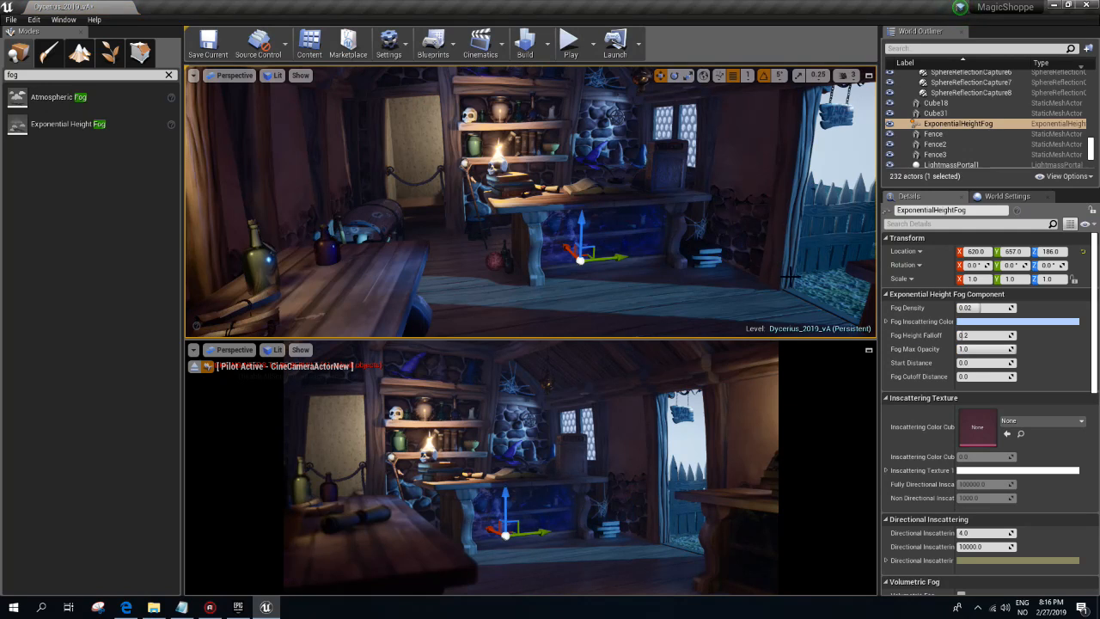
# - Set the fog's inscattering color to a fully saturated blue and lower its density to about 0.0057
pyautogui.click(990, 322)
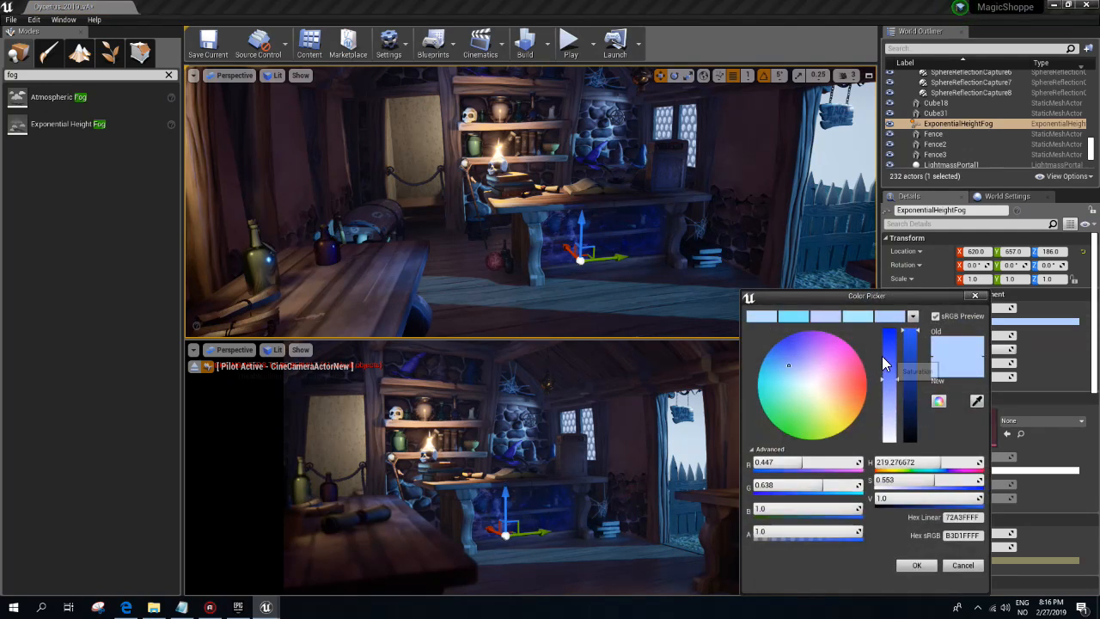
pyautogui.moveTo(888, 365); pyautogui.dragTo(889, 325)
pyautogui.click(917, 564)
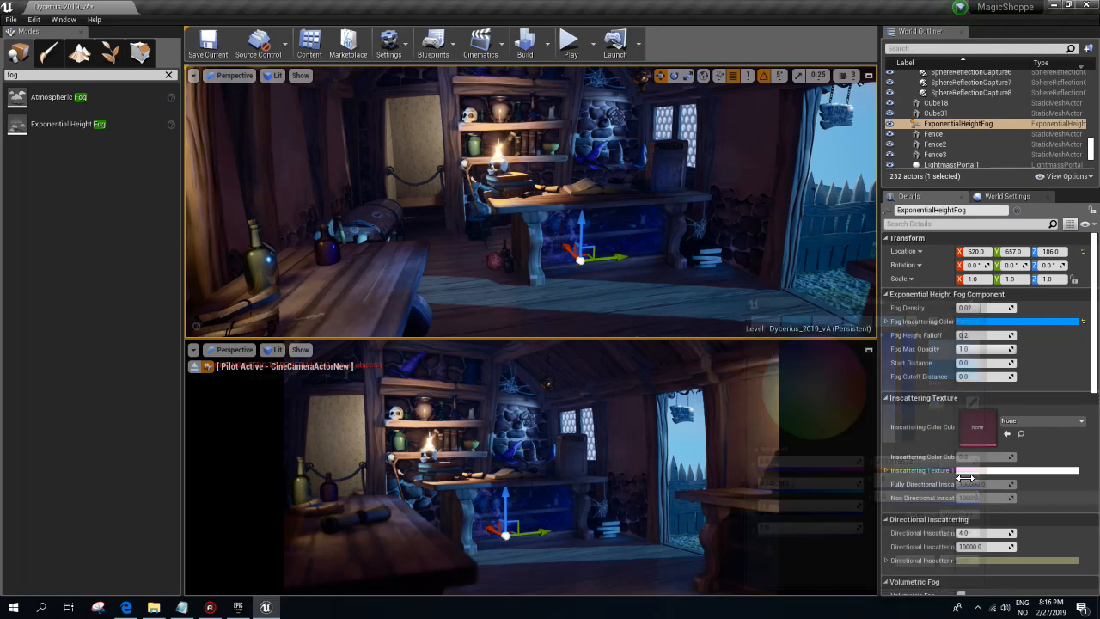
pyautogui.moveTo(994, 308); pyautogui.dragTo(960, 307)
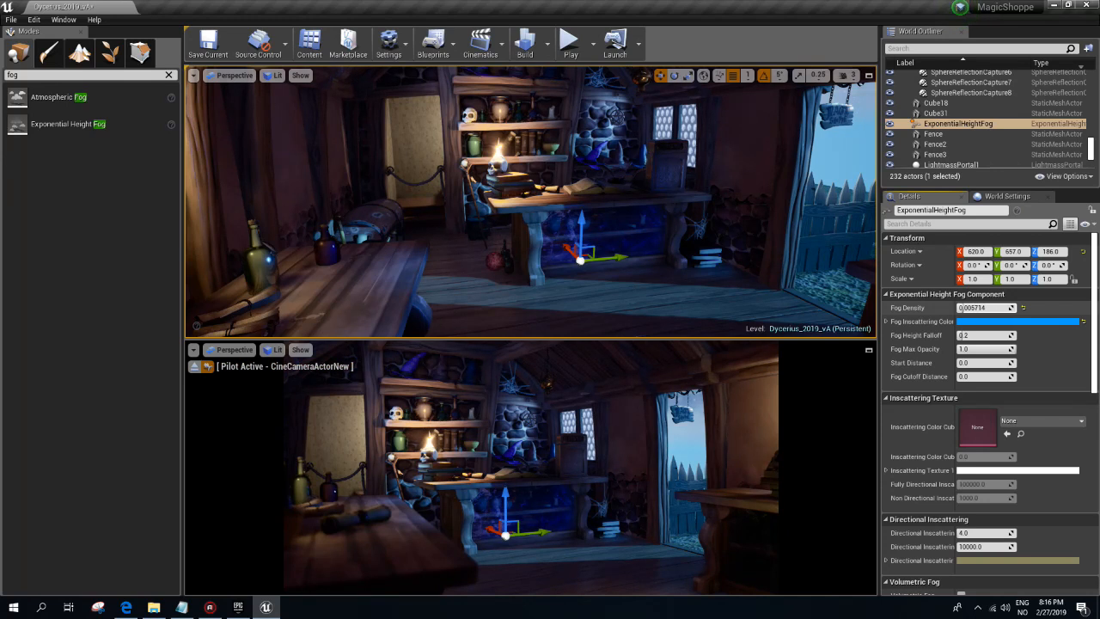
pyautogui.click(977, 320)
pyautogui.moveTo(899, 396)
pyautogui.mouseDown()
pyautogui.moveTo(899, 425)
pyautogui.moveTo(900, 401)
pyautogui.mouseUp()
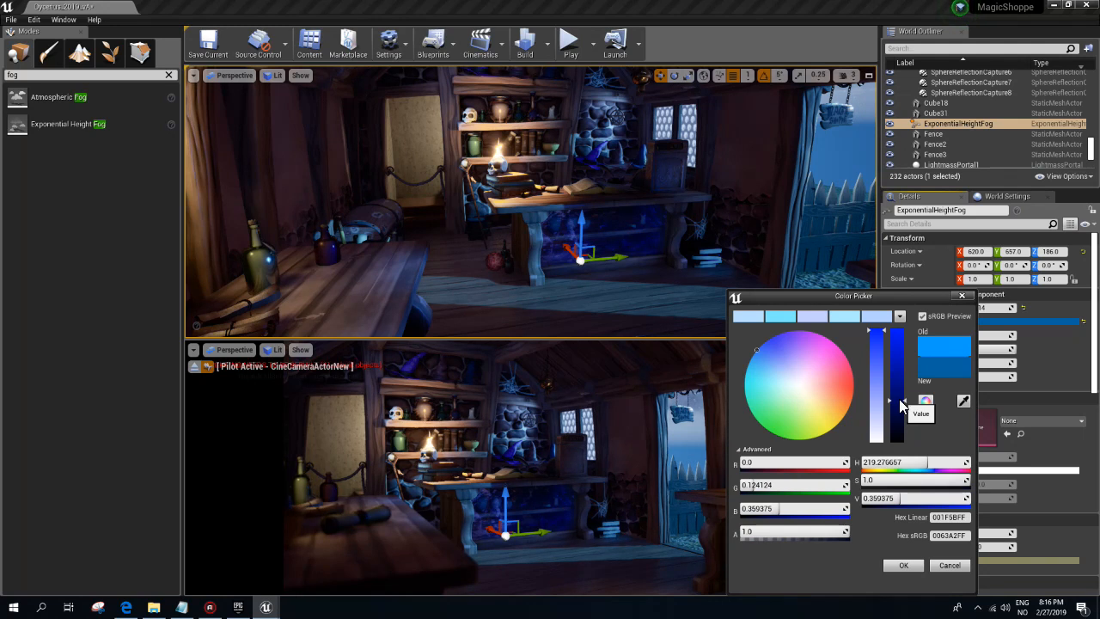
pyautogui.click(946, 565)
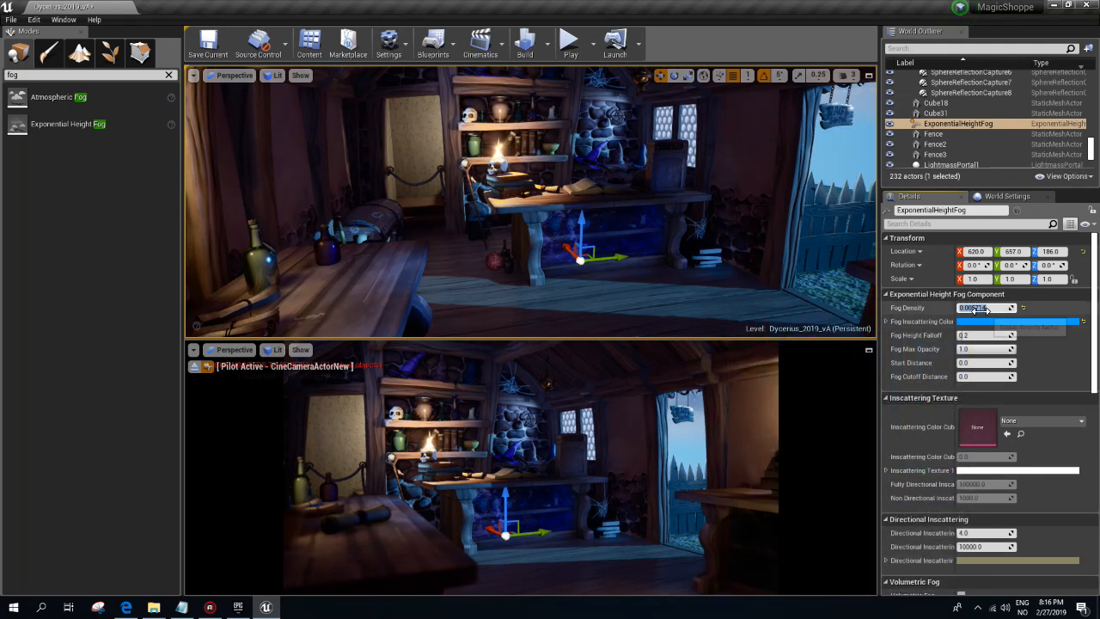
# - Set the exponential height fog's height falloff to 0.001
pyautogui.click(976, 339)
pyautogui.write('2')
pyautogui.press('Return')
pyautogui.moveTo(1010, 335); pyautogui.dragTo(960, 335)
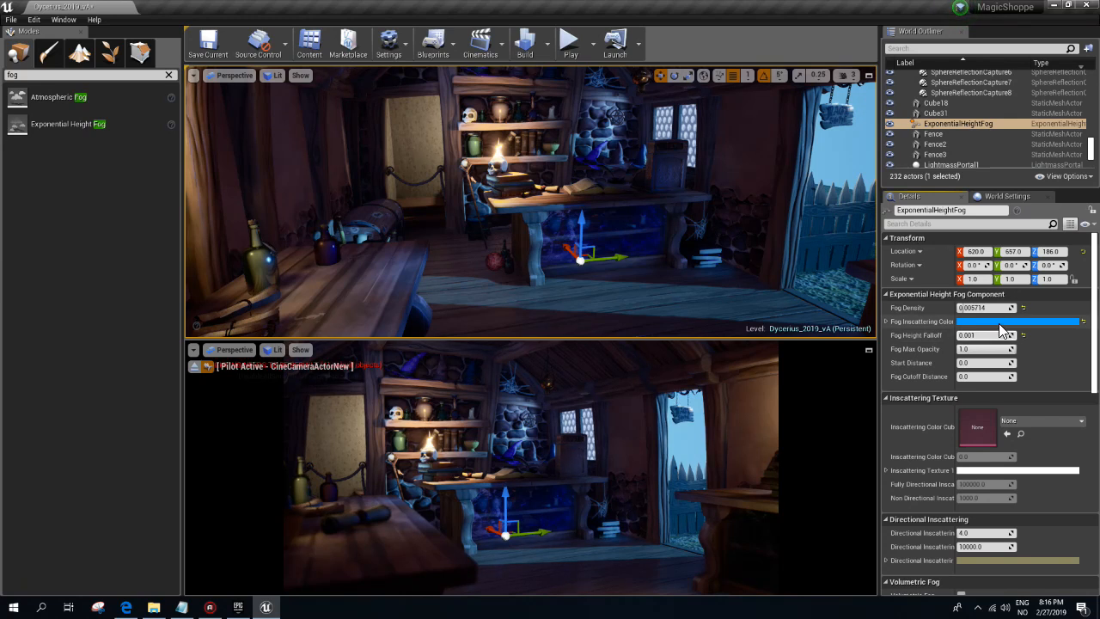
# - Darken the fog's blue inscattering color to a value of 0.1875 and set the fog start distance to 600
pyautogui.click(1014, 321)
pyautogui.moveTo(914, 374); pyautogui.dragTo(923, 419)
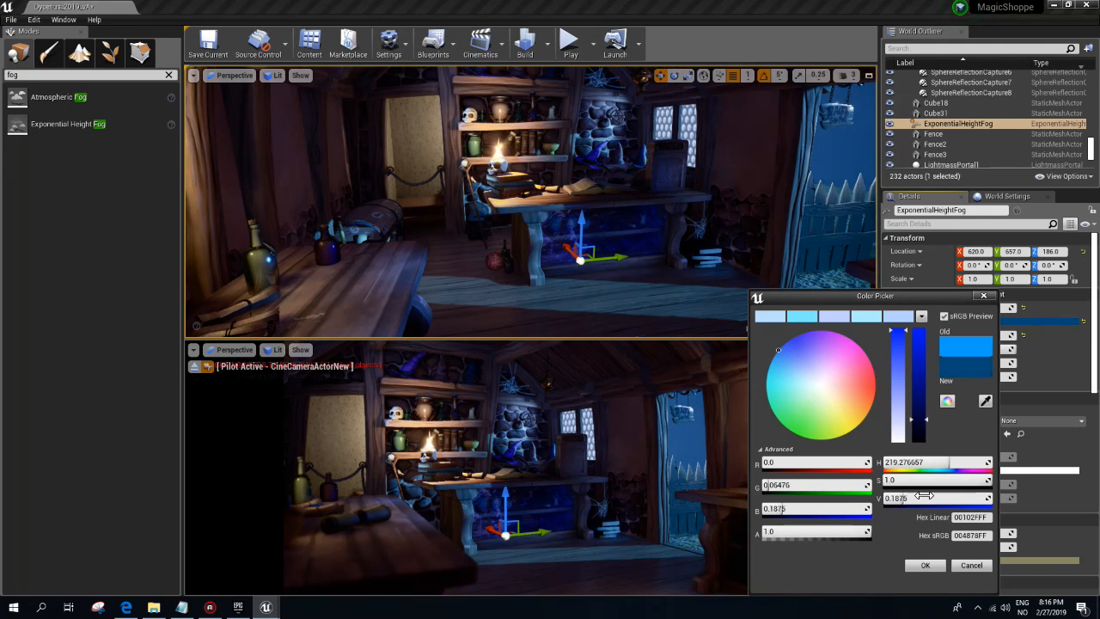
pyautogui.click(925, 564)
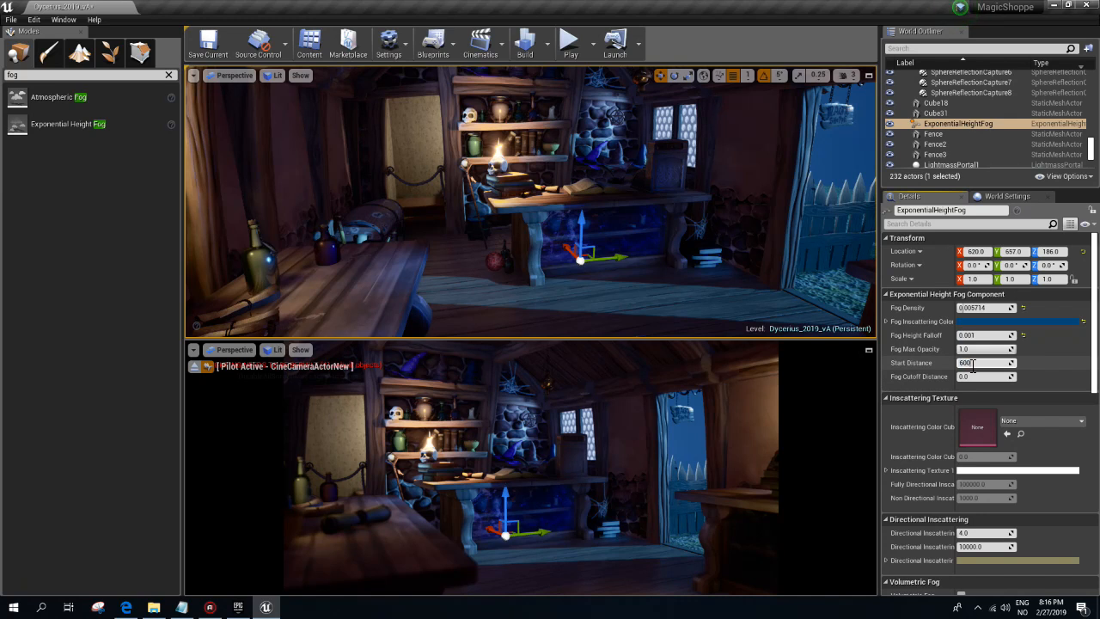
pyautogui.press('Return')
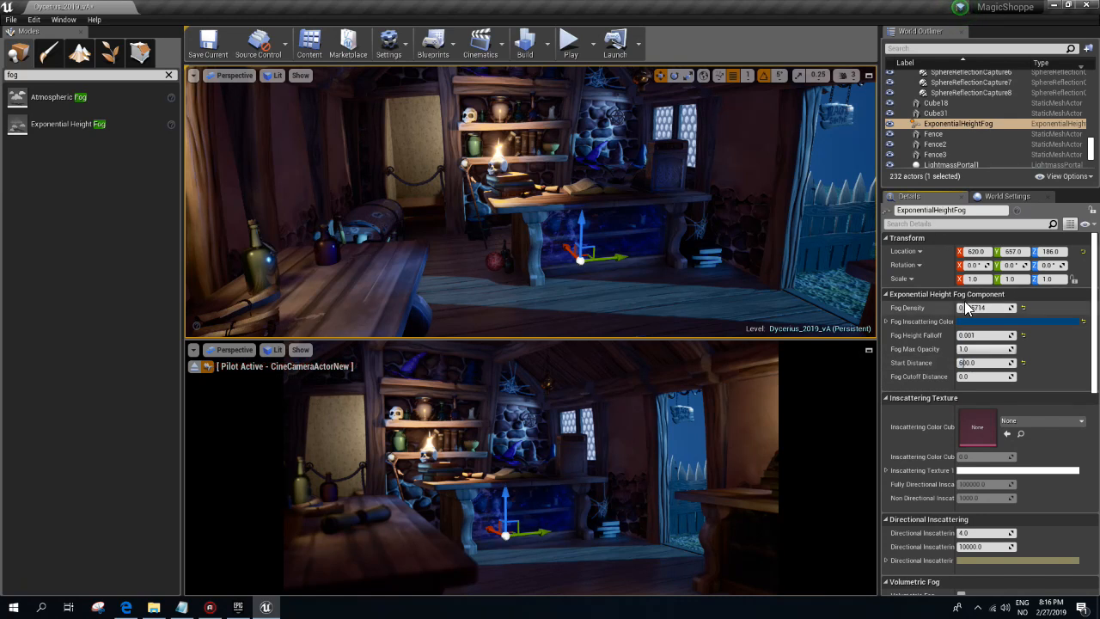
# - Set the exponential height fog's density to 0.05
pyautogui.click(979, 308)
pyautogui.write('0.05')
pyautogui.press('Return')
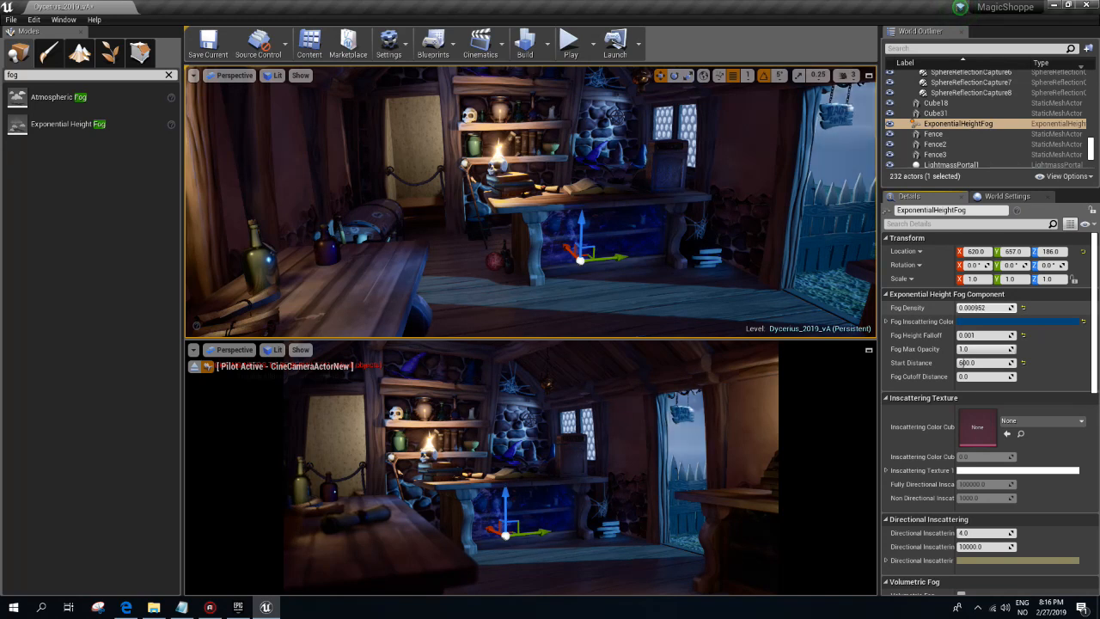
pyautogui.moveTo(980, 307); pyautogui.dragTo(965, 308)
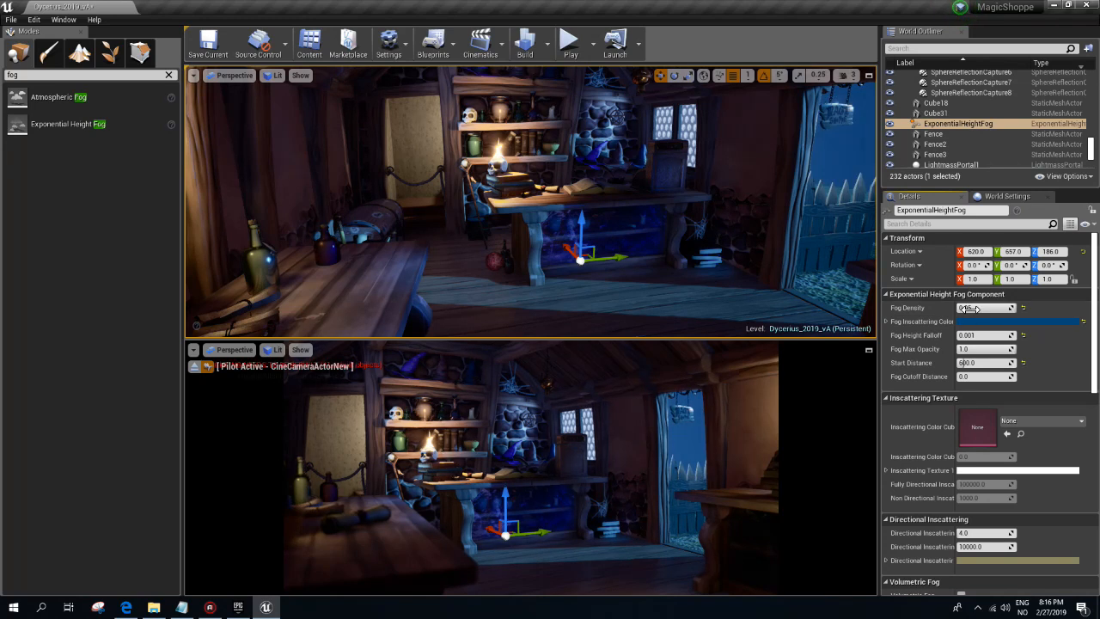
# - Enable volumetric fog on the height fog actor and set its scattering distribution to -0.9
pyautogui.scroll(-4, 917, 433)
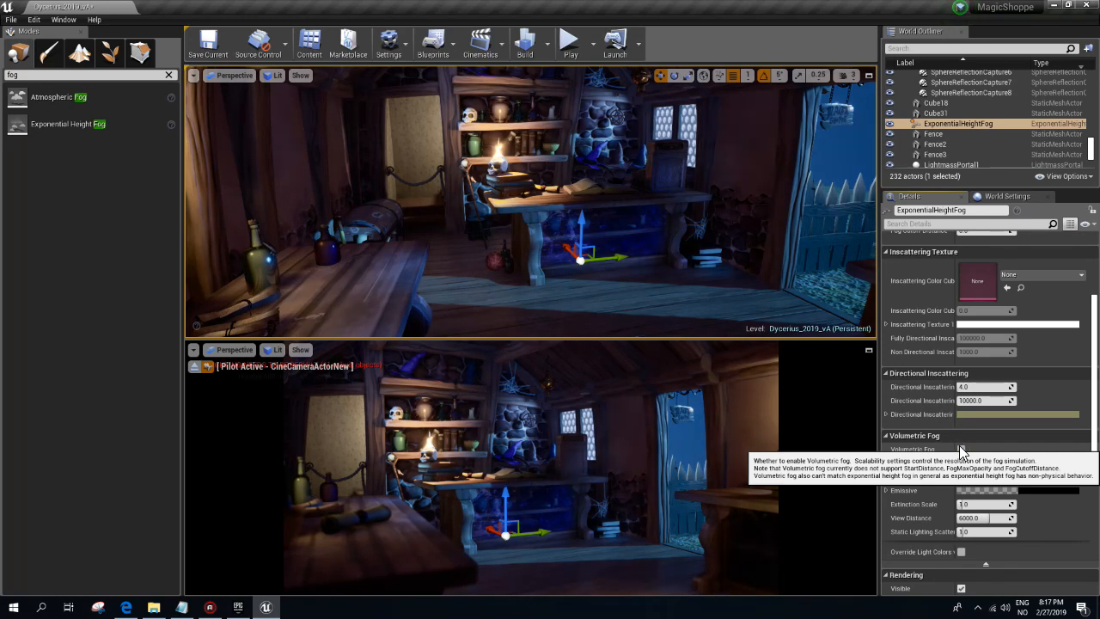
pyautogui.click(961, 450)
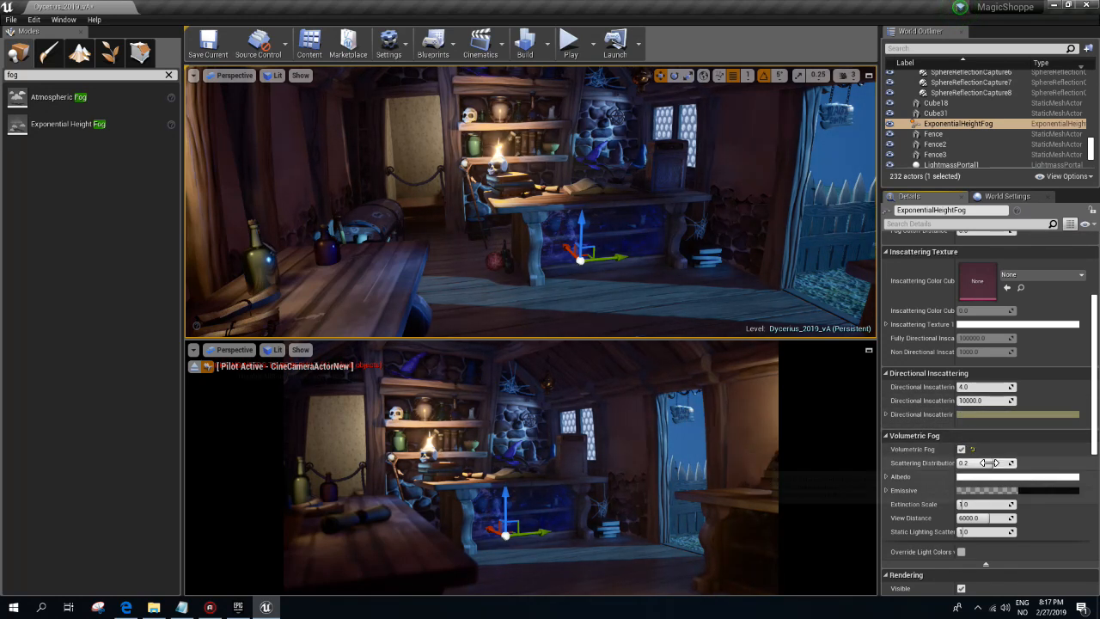
pyautogui.moveTo(981, 464); pyautogui.dragTo(957, 463)
# - Set the volumetric scattering intensity of SpotLight18, the bright spotlight glowing near the desk, to 0
pyautogui.moveTo(663, 265); pyautogui.dragTo(665, 225, button='right')
pyautogui.press('g')
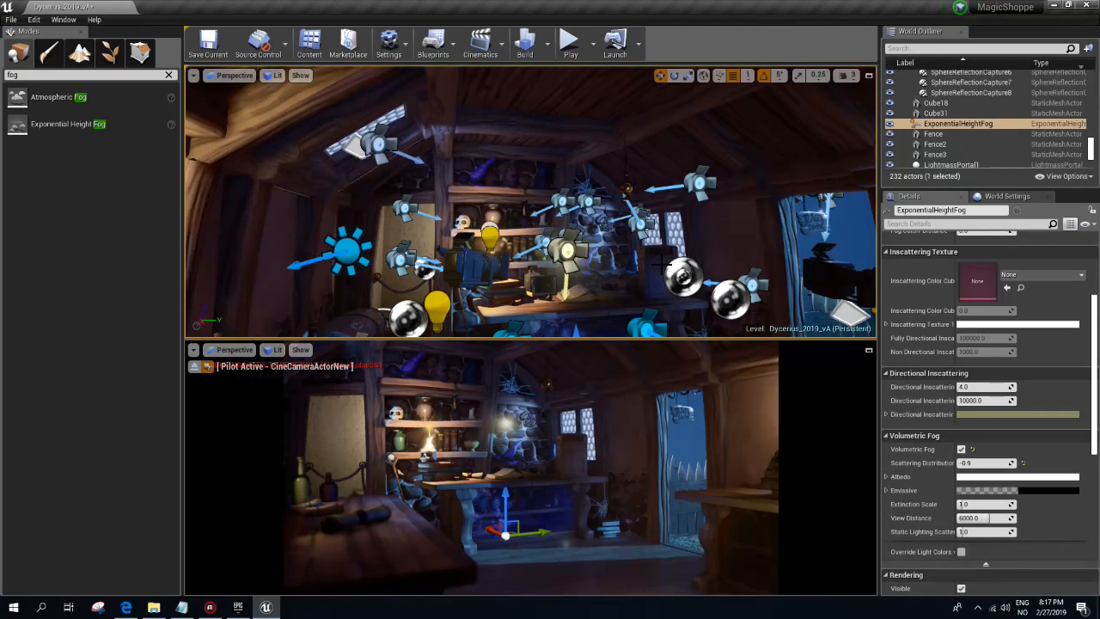
pyautogui.scroll(5, 597, 262)
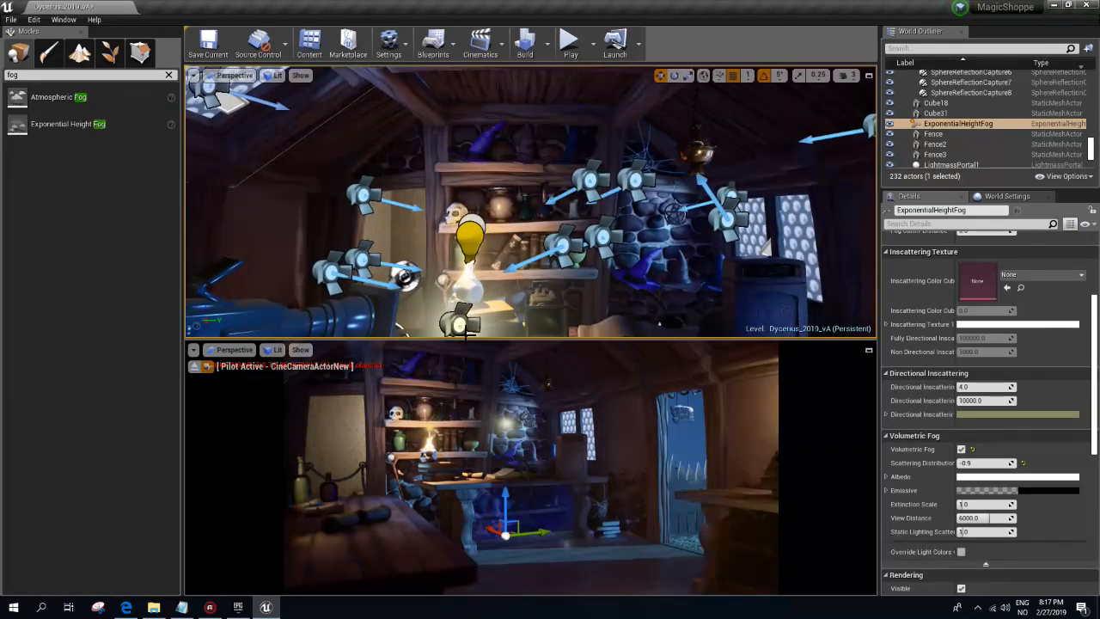
pyautogui.click(464, 330)
pyautogui.click(1009, 460)
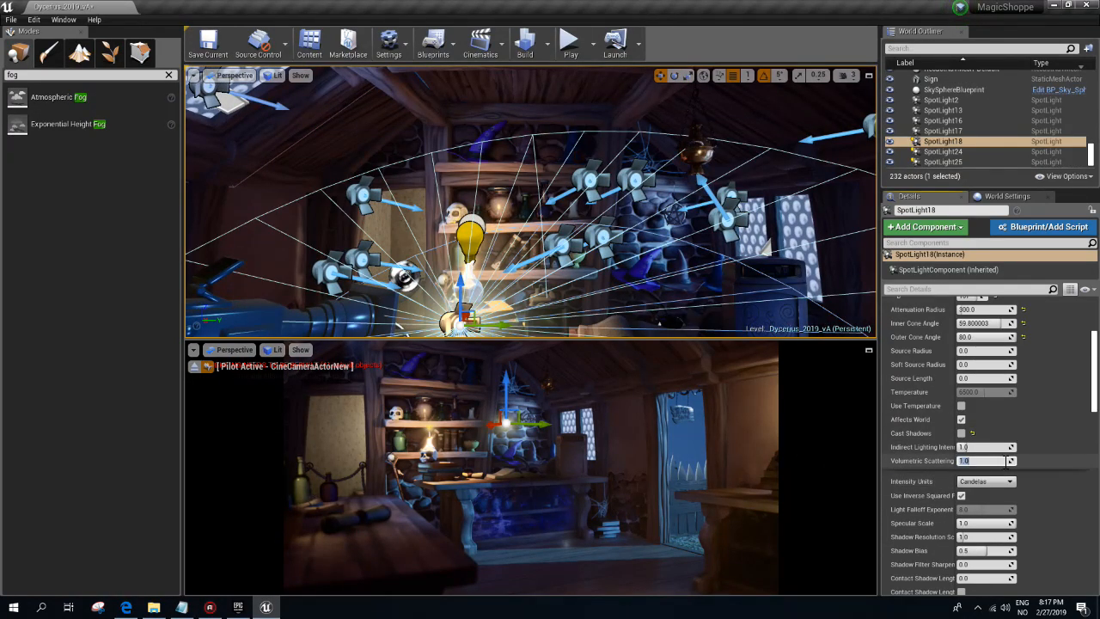
pyautogui.press('Return')
# - Lower the skull candle's point light closer to its flame and check the shelf lighting without the editor icons
pyautogui.moveTo(590, 307)
pyautogui.mouseDown(button='right')
pyautogui.moveTo(602, 306)
pyautogui.moveTo(590, 307)
pyautogui.mouseUp(button='right')
pyautogui.moveTo(589, 258); pyautogui.dragTo(558, 256, button='right')
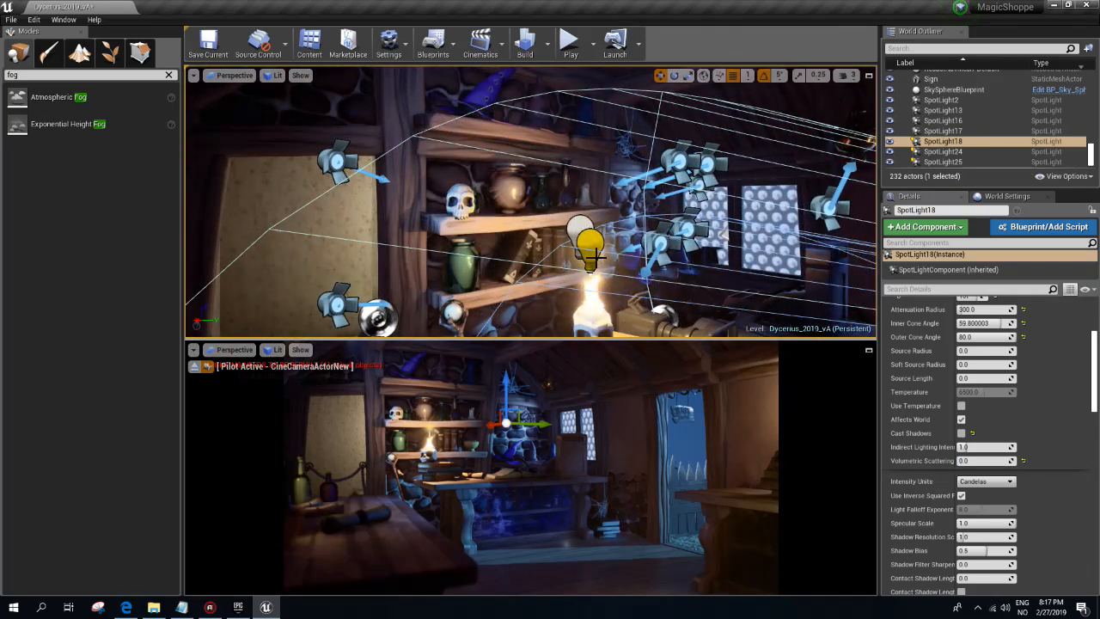
pyautogui.click(593, 237)
pyautogui.press('f')
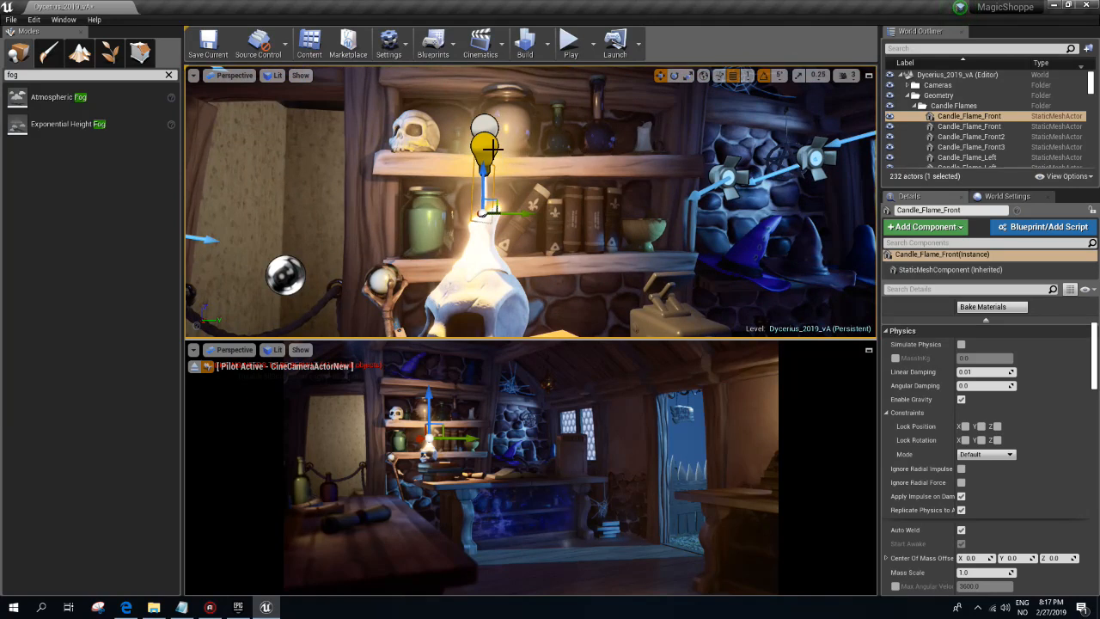
pyautogui.click(489, 147)
pyautogui.moveTo(484, 120); pyautogui.dragTo(482, 153)
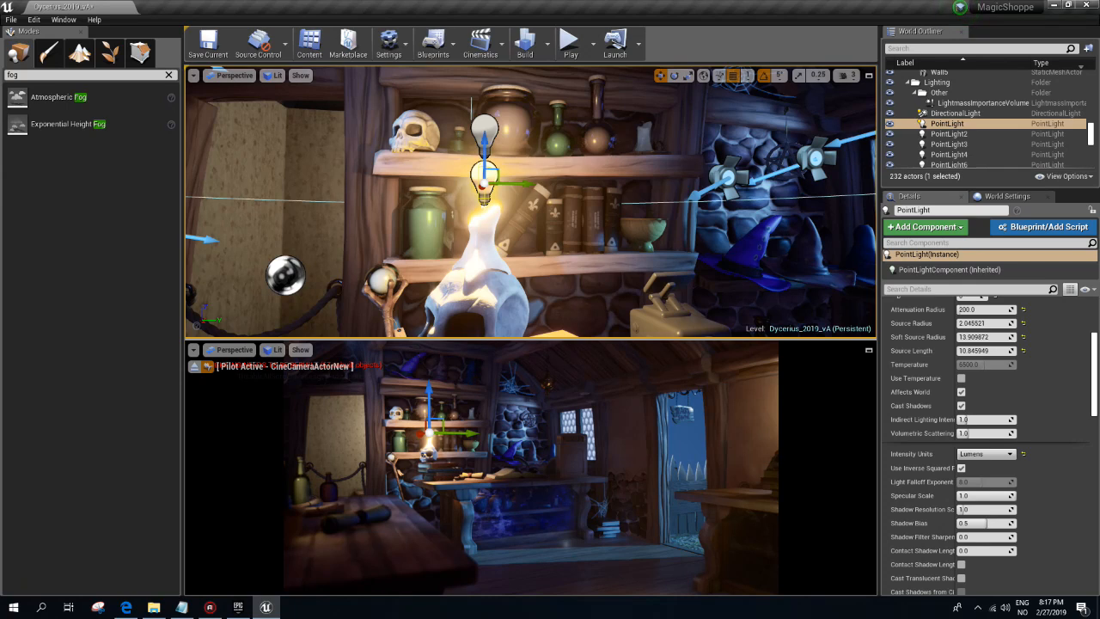
pyautogui.scroll(-5, 472, 109)
pyautogui.scroll(3, 644, 217)
pyautogui.press('g')
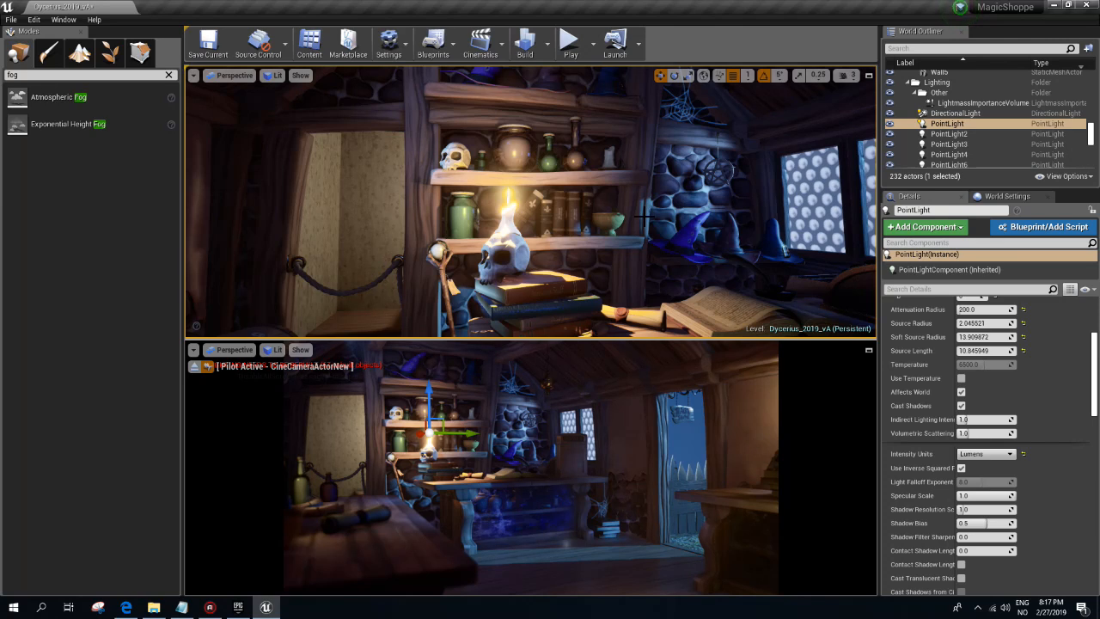
# - Filter the scene's actors by "spotlight" and select all the matching lights
pyautogui.press('g')
pyautogui.click(731, 109)
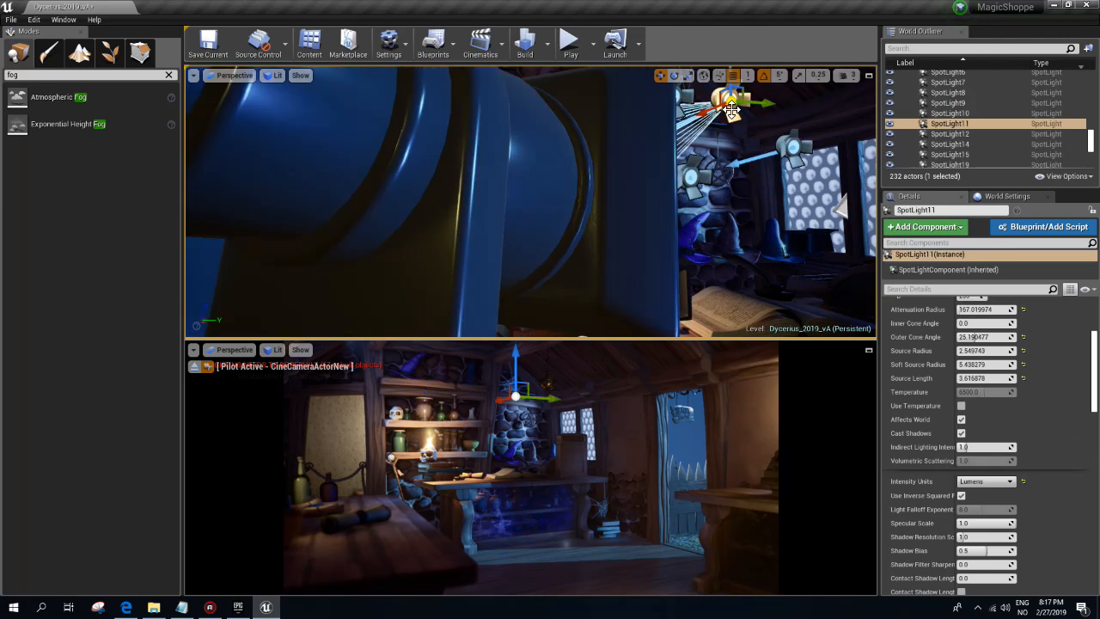
pyautogui.moveTo(674, 179); pyautogui.dragTo(689, 181, button='right')
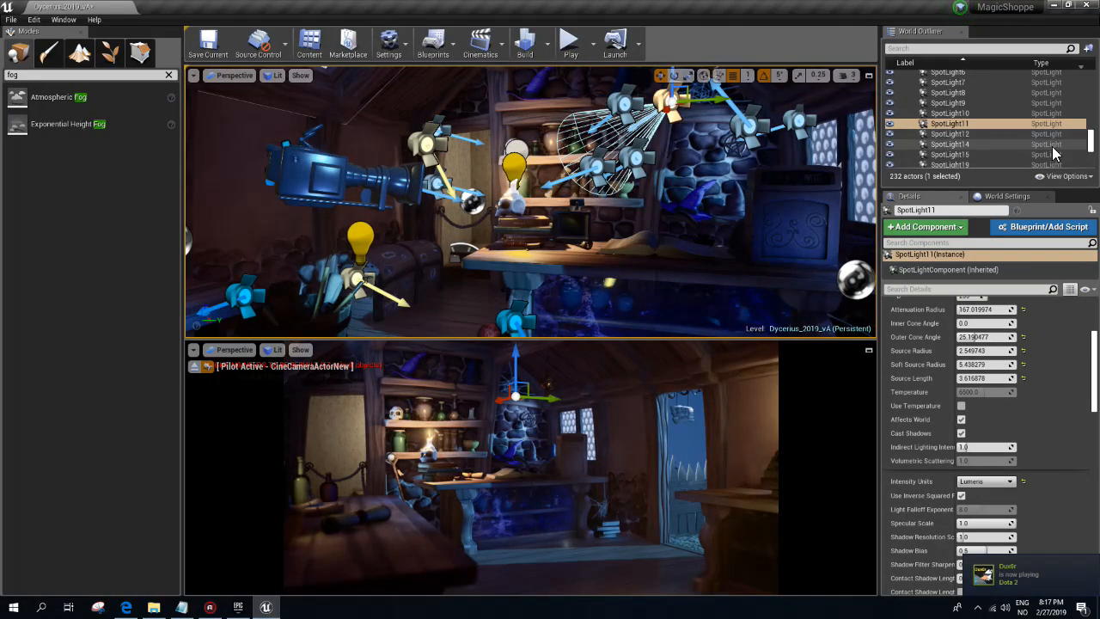
pyautogui.moveTo(1086, 146)
pyautogui.mouseDown()
pyautogui.moveTo(1087, 116)
pyautogui.moveTo(1089, 135)
pyautogui.mouseUp()
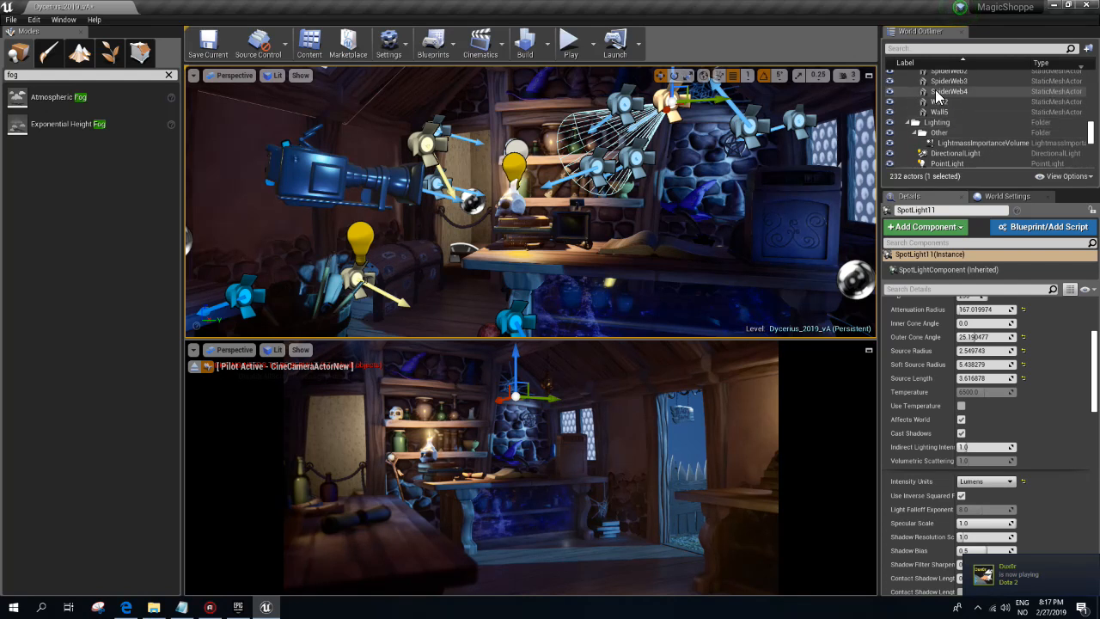
pyautogui.click(923, 49)
pyautogui.write('spotlight')
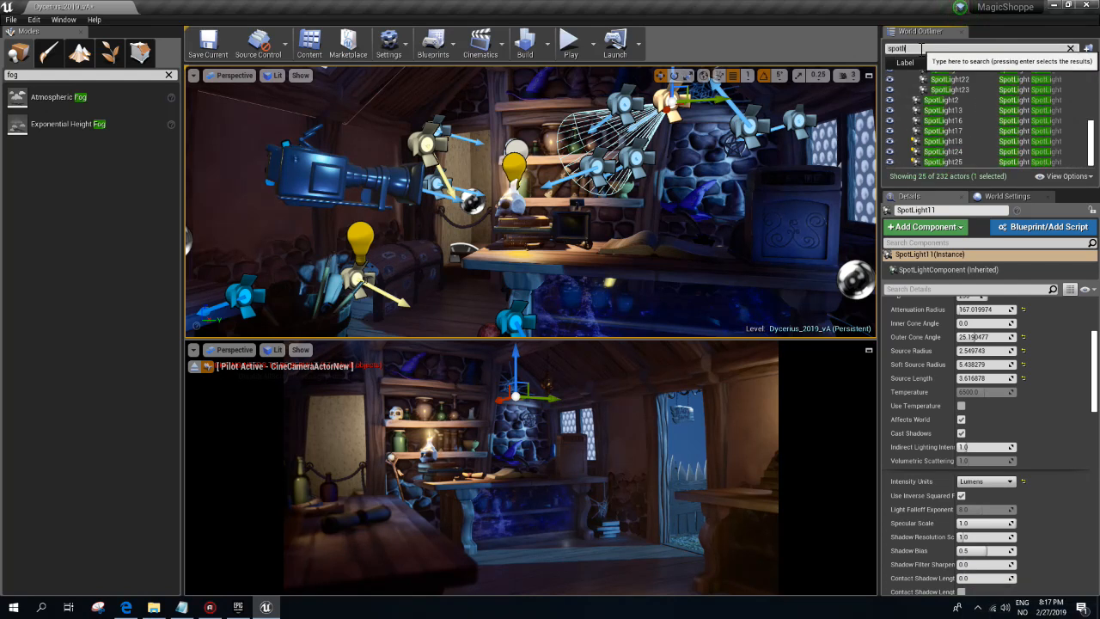
pyautogui.press('Return')
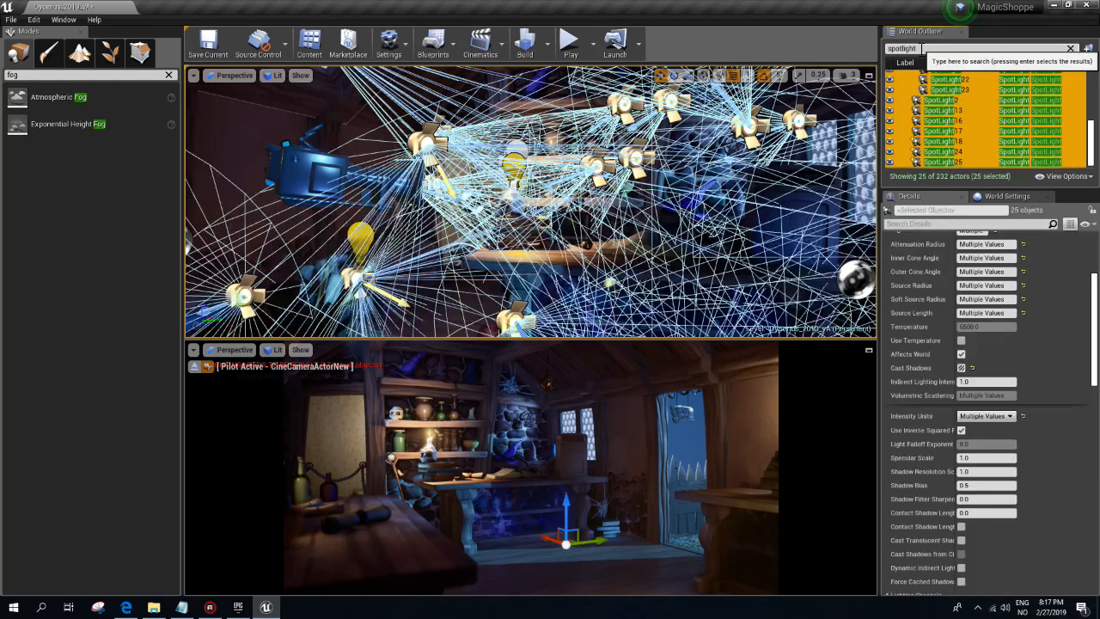
# - Select the seven spotlights outside the folders, from SpotLight2 to SpotLight25, and move them into the Lighting folder
pyautogui.rightClick(951, 147)
pyautogui.moveTo(997, 376)
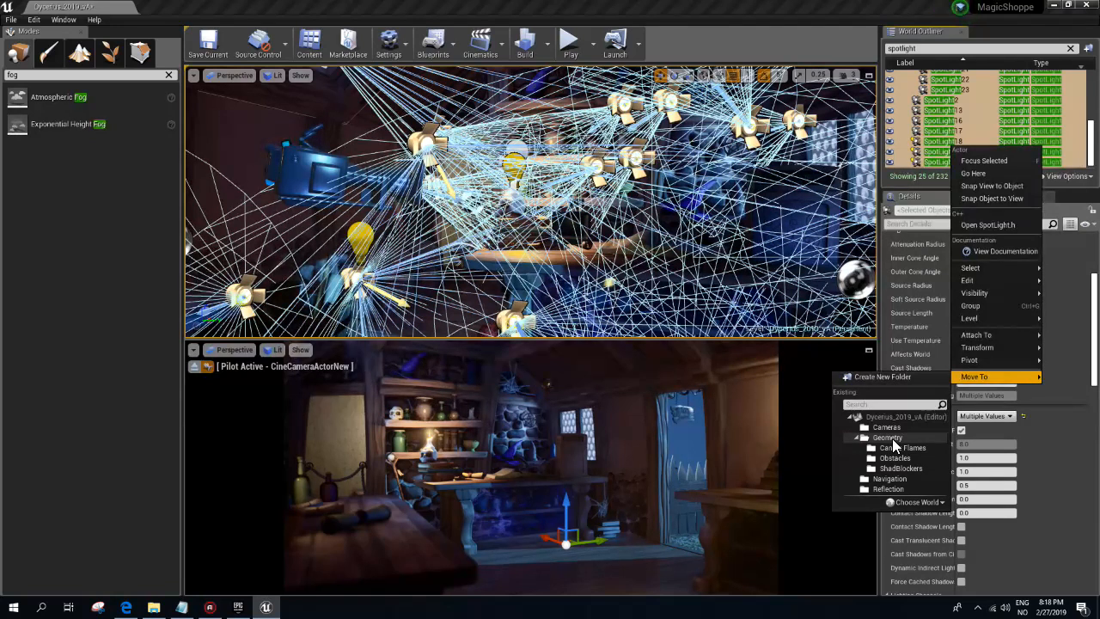
pyautogui.moveTo(1089, 118); pyautogui.dragTo(1090, 67)
pyautogui.moveTo(950, 112); pyautogui.dragTo(945, 90)
pyautogui.scroll(-5, 945, 91)
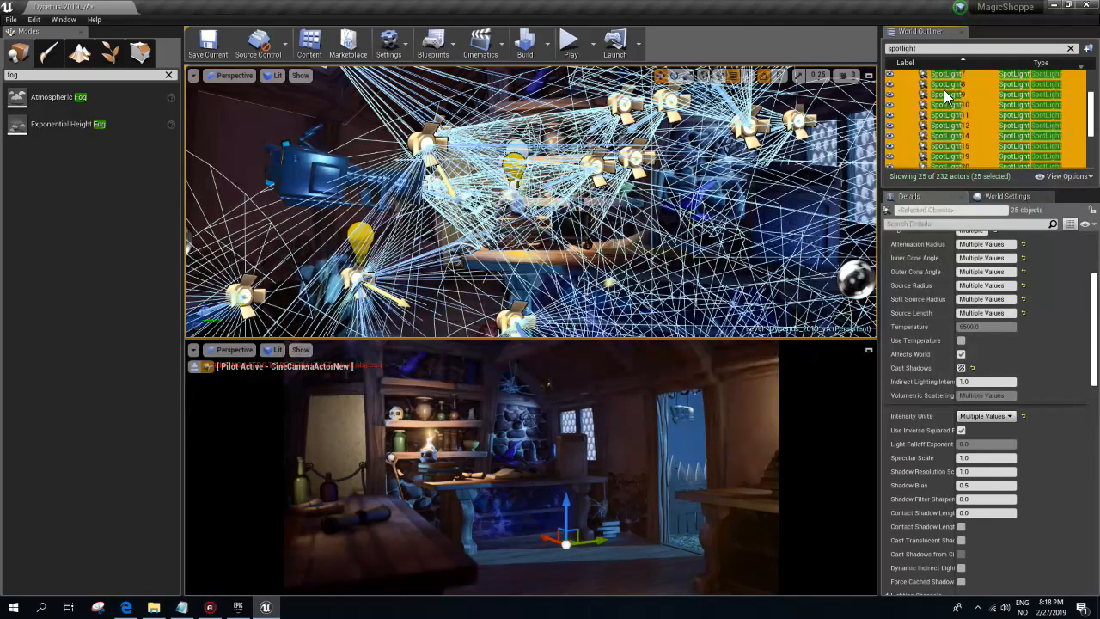
pyautogui.click(944, 151)
pyautogui.scroll(-3, 964, 137)
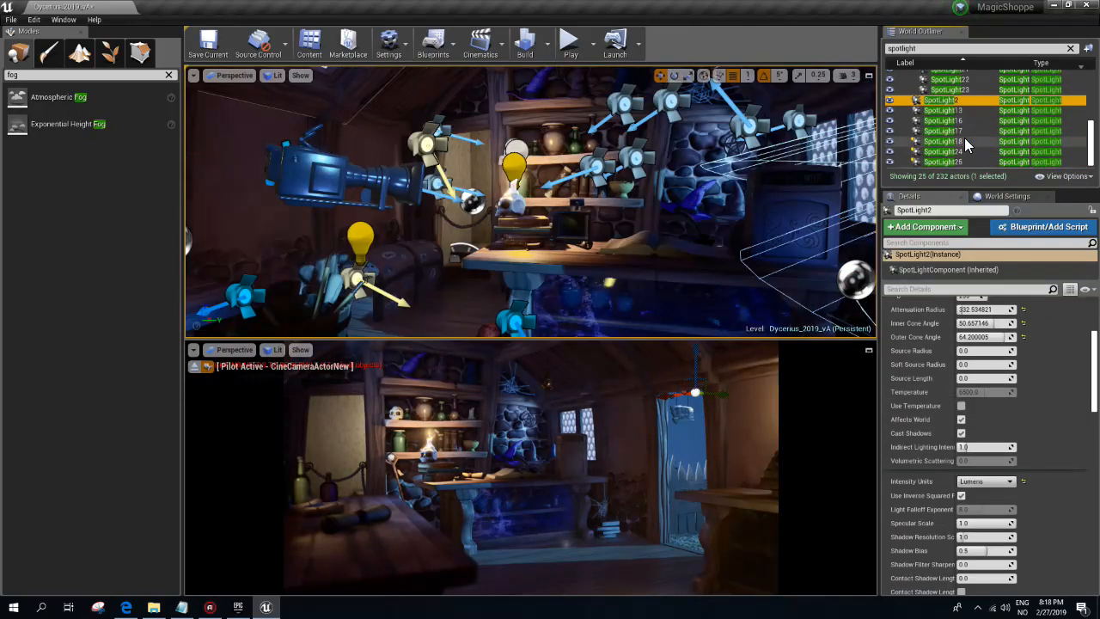
pyautogui.keyDown('shift'); pyautogui.click(960, 161); pyautogui.keyUp('shift')
pyautogui.scroll(1, 961, 130)
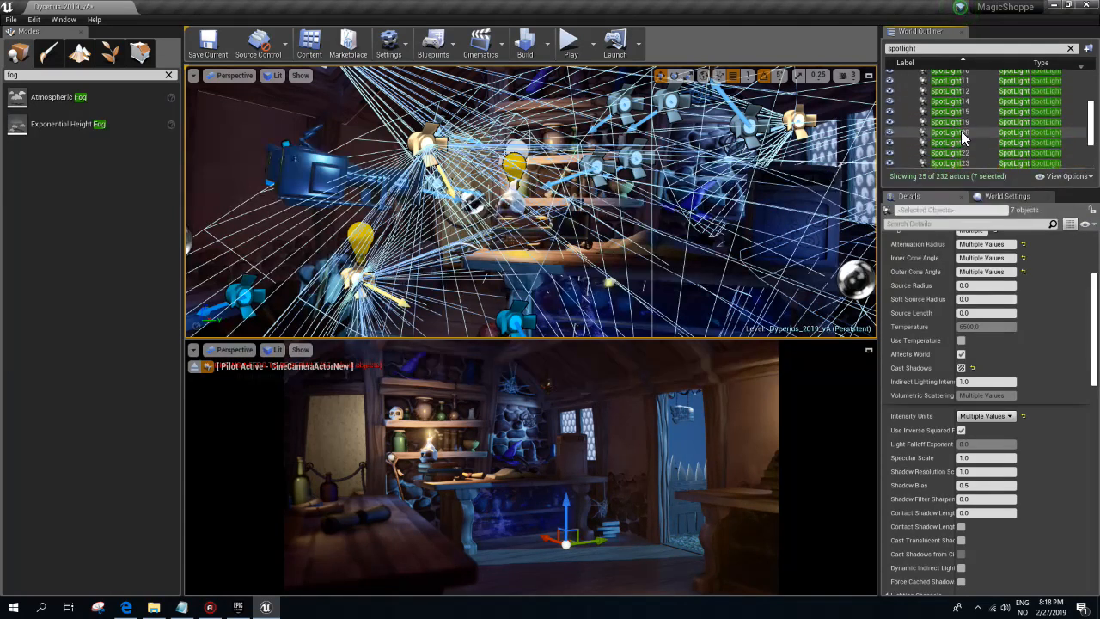
pyautogui.rightClick(956, 156)
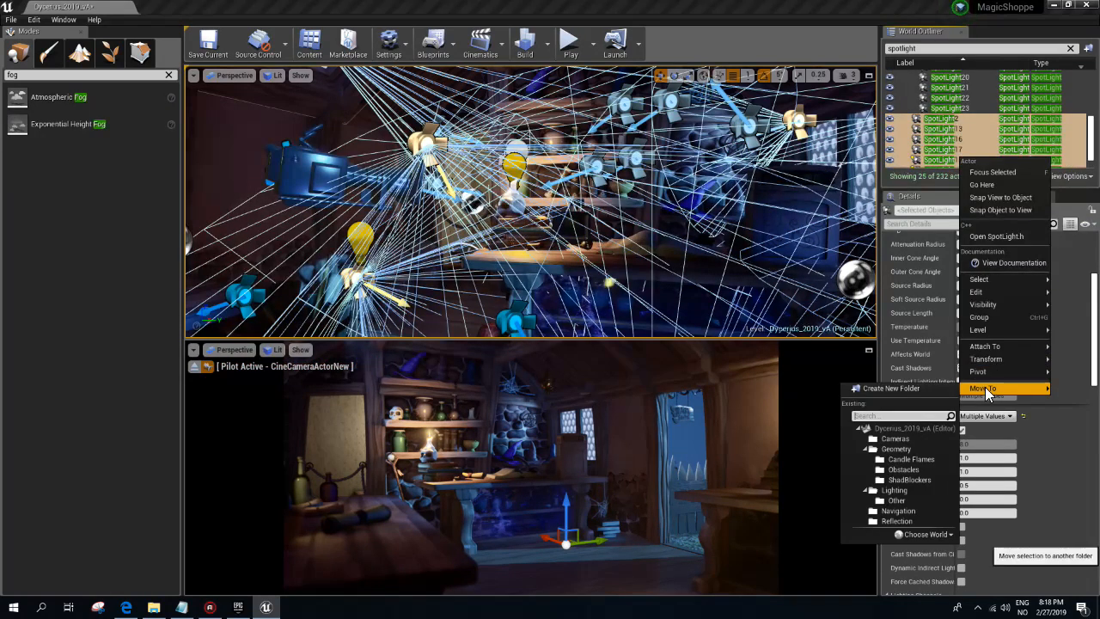
pyautogui.click(891, 492)
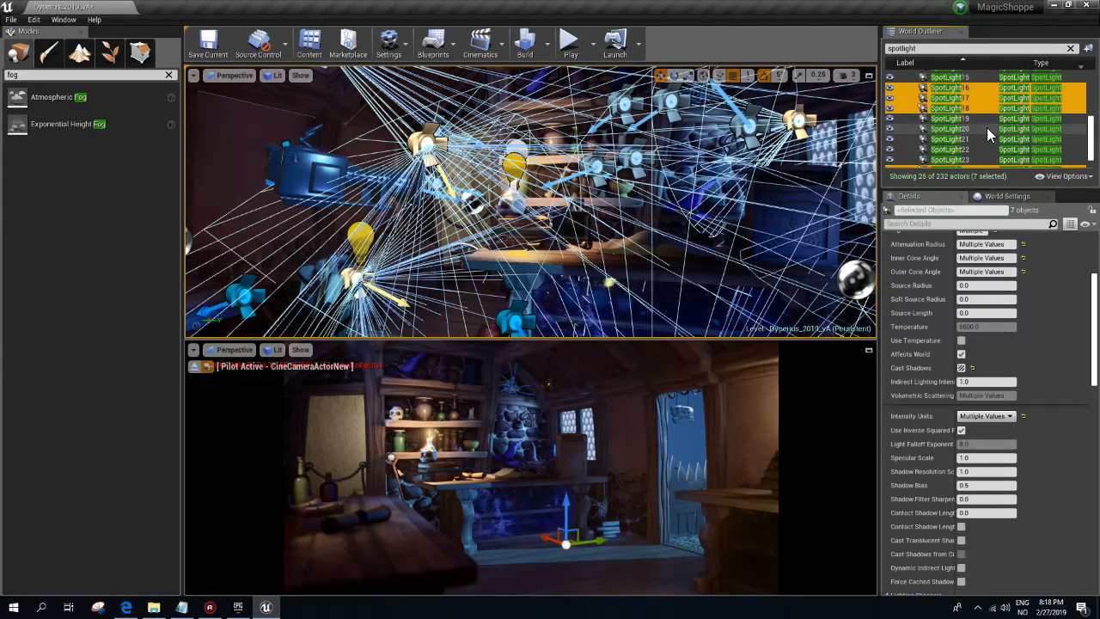
# - Select all the filtered spotlights again and set their mobility to Movable
pyautogui.press('Return')
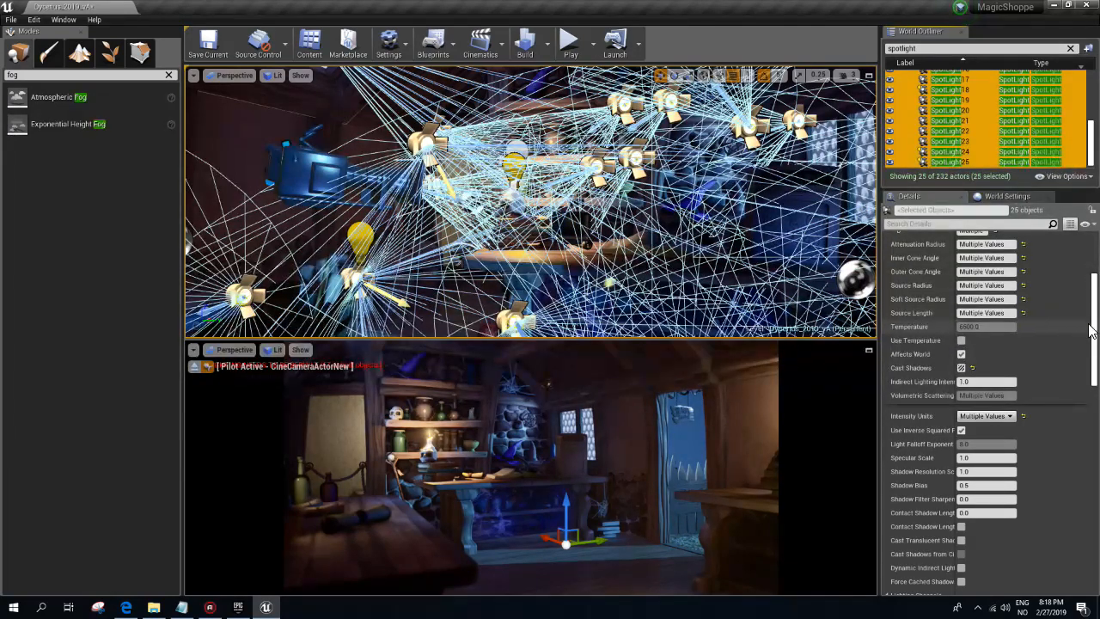
pyautogui.scroll(4, 1054, 311)
pyautogui.click(1065, 293)
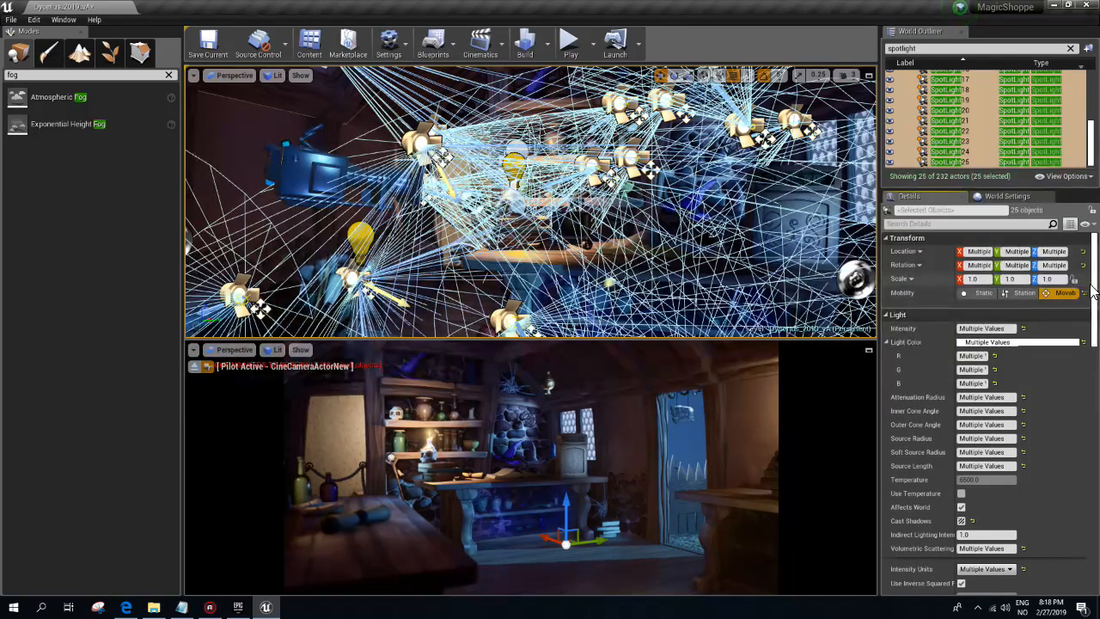
# - Set the selected spotlights' volumetric scattering intensity to 0 and their mobility back to Static
pyautogui.scroll(-6, 1060, 318)
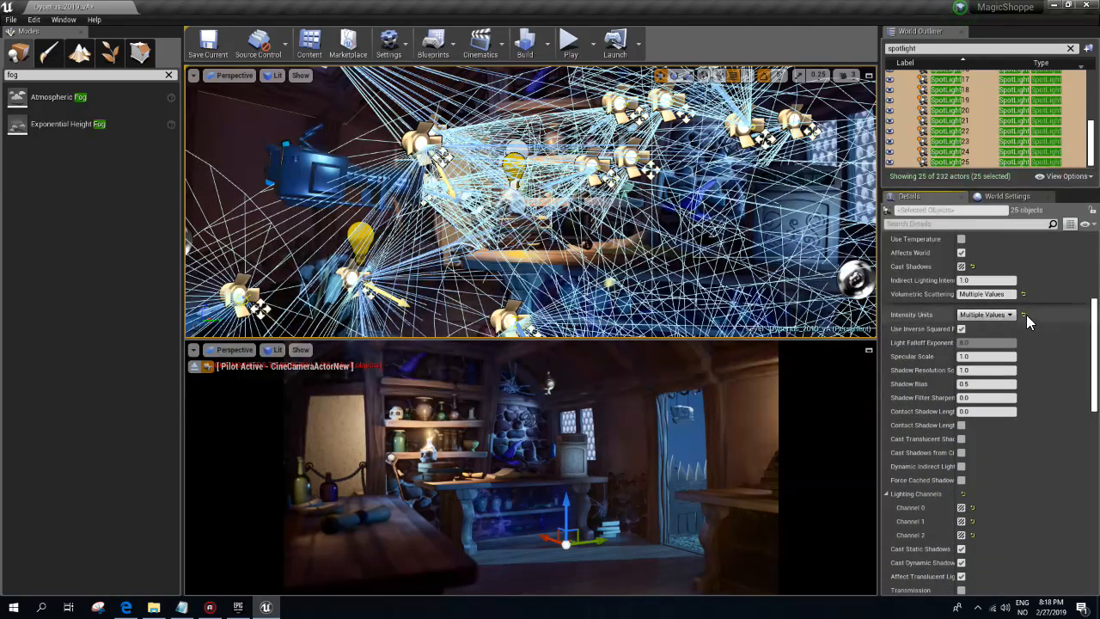
pyautogui.click(1000, 295)
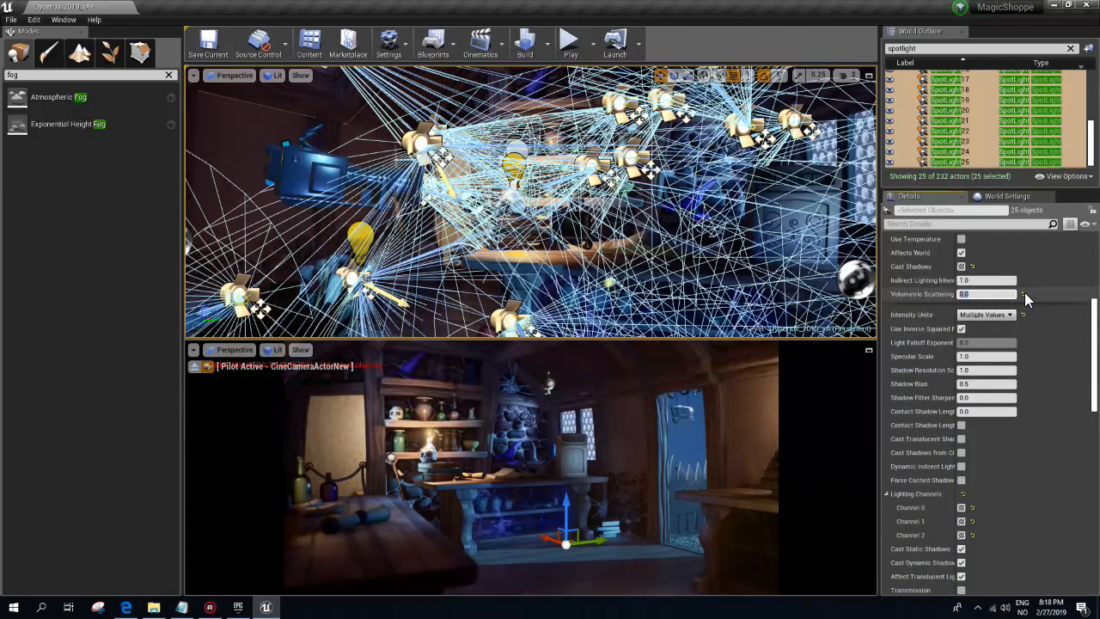
pyautogui.scroll(6, 1018, 296)
pyautogui.click(982, 292)
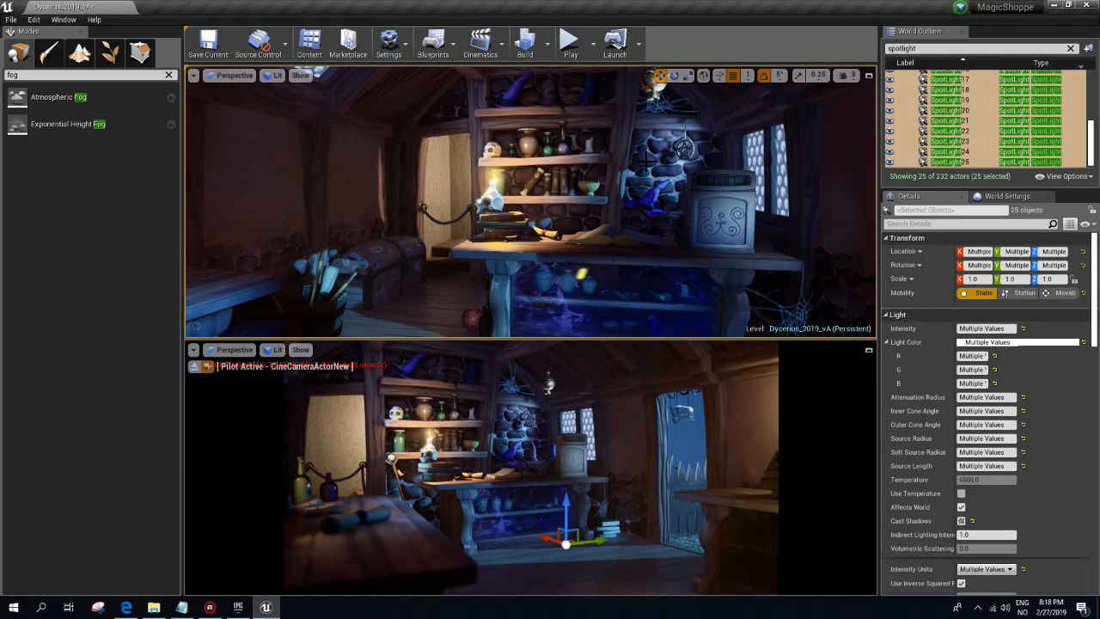
# - Filter the scene's actors by "direct" and set the directional light's volumetric scattering intensity to 4.0
pyautogui.moveTo(530, 202); pyautogui.dragTo(400, 197, button='right')
pyautogui.doubleClick(900, 48)
pyautogui.write('direc')
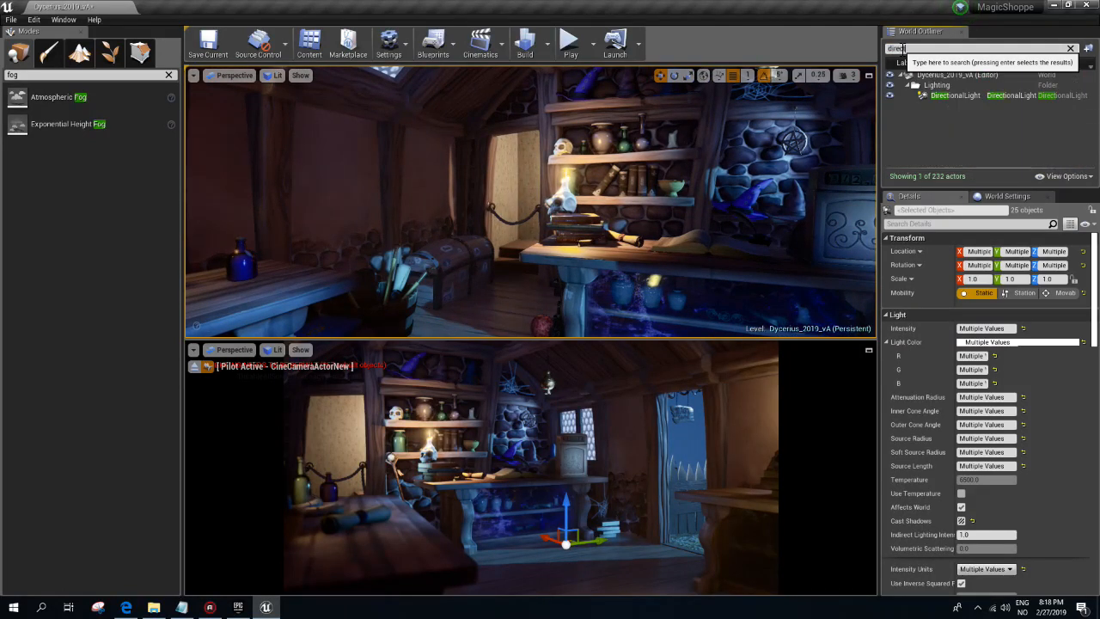
pyautogui.write('t')
pyautogui.click(961, 95)
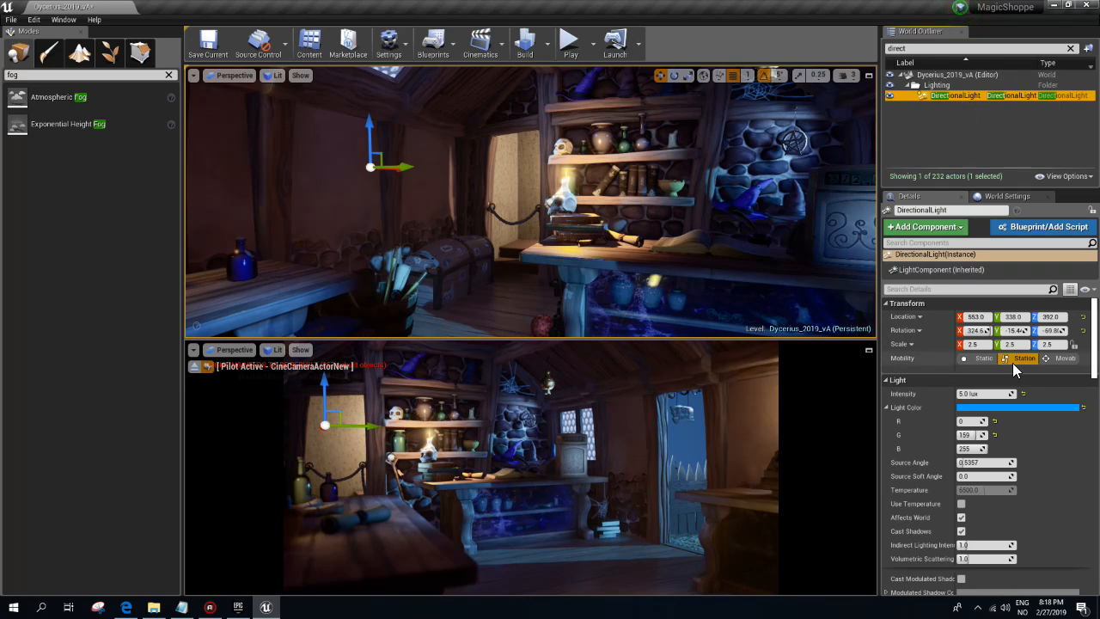
pyautogui.scroll(-1, 1024, 457)
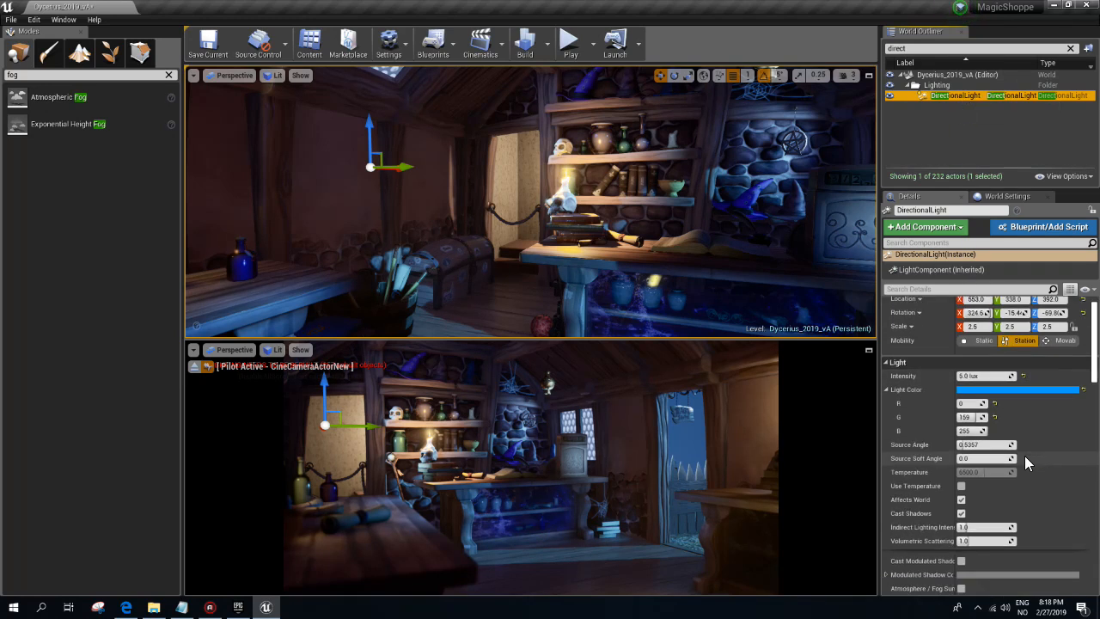
pyautogui.moveTo(983, 540); pyautogui.dragTo(1001, 540)
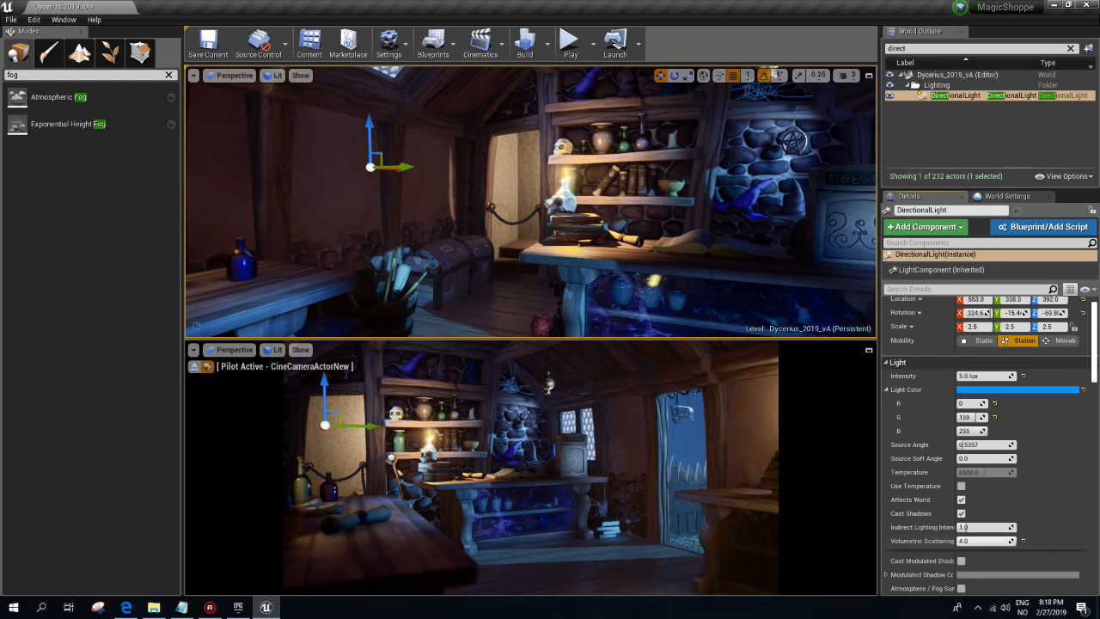
pyautogui.moveTo(961, 540); pyautogui.dragTo(1007, 540)
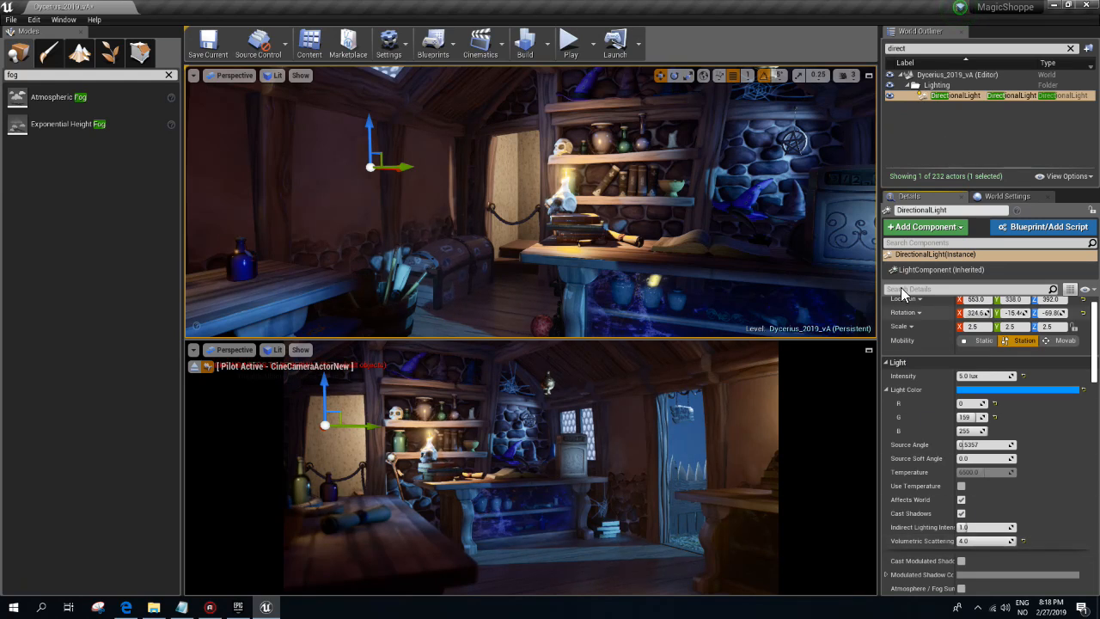
# - Find the exponential height fog in the scene and set its fog density to 1.0
pyautogui.click(929, 49)
pyautogui.write('fog')
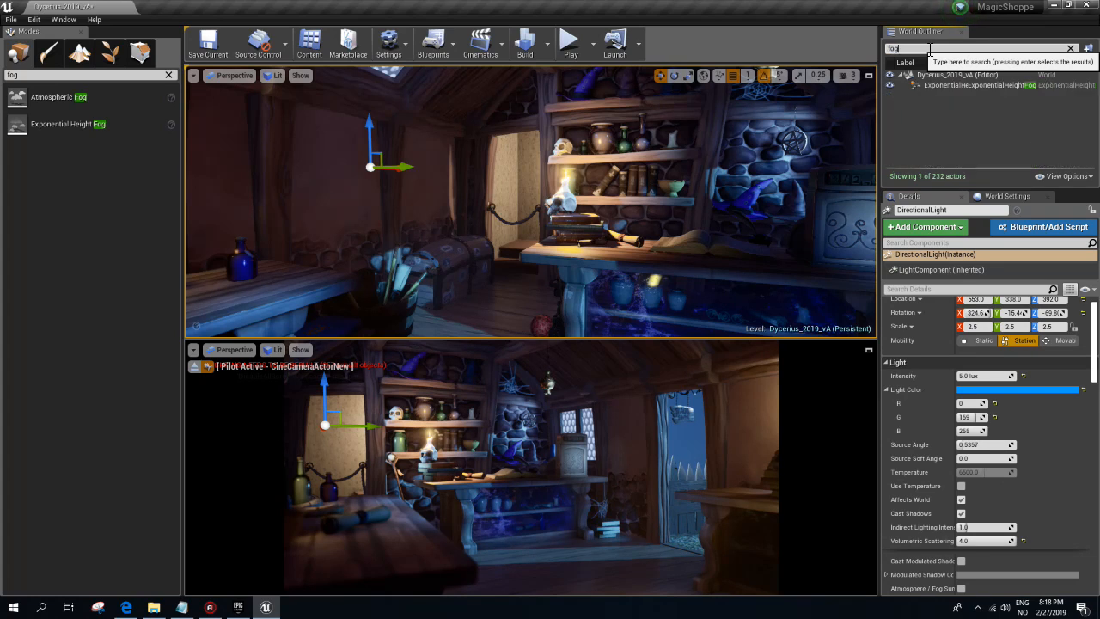
pyautogui.click(967, 85)
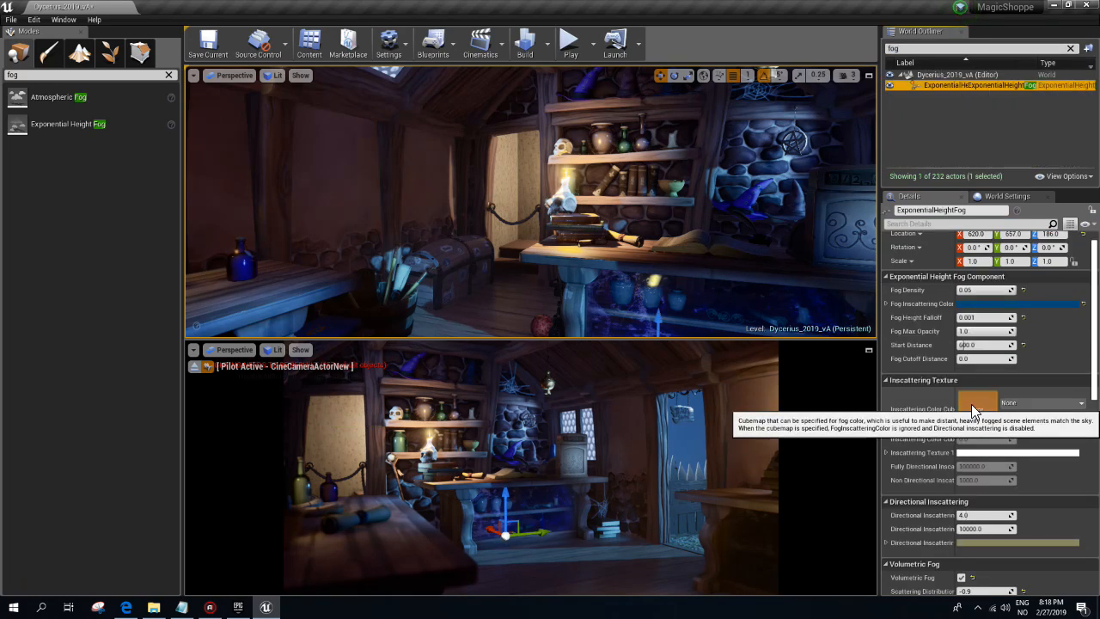
pyautogui.moveTo(990, 293); pyautogui.dragTo(984, 293)
pyautogui.click(988, 292)
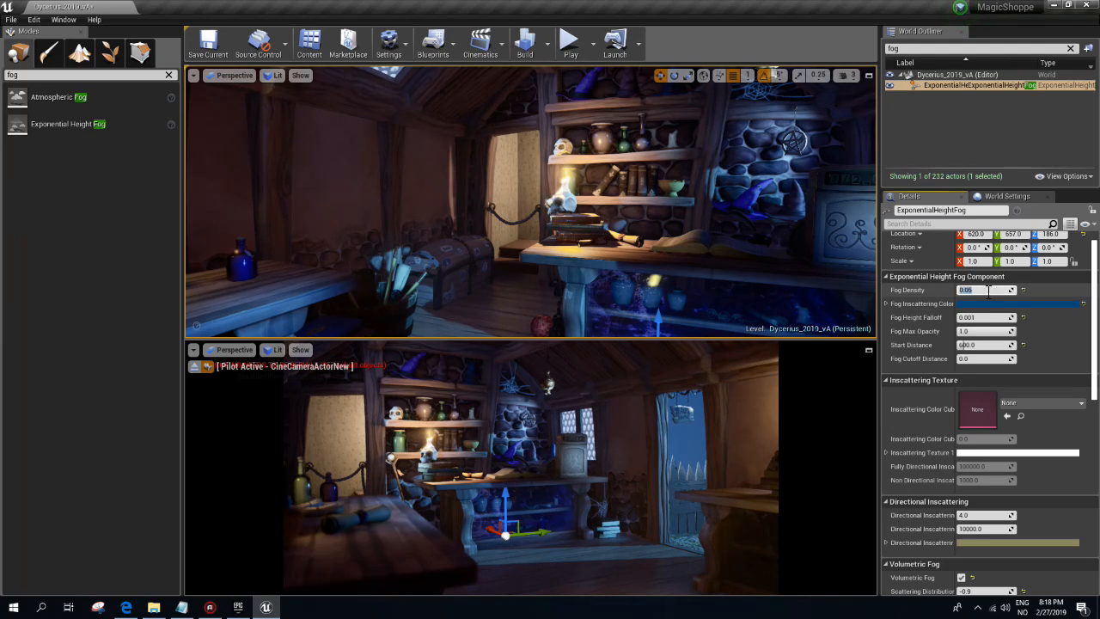
pyautogui.press('Return')
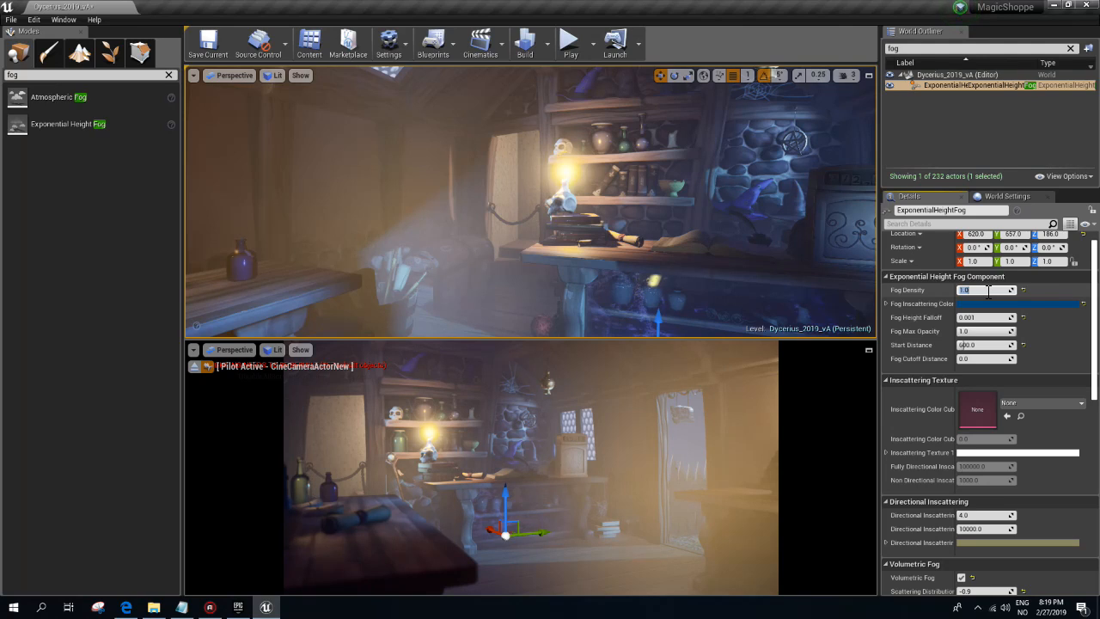
# - Toggle the directional light's volumetric shadow casting off and on to compare its effect on the fog
pyautogui.click(1070, 49)
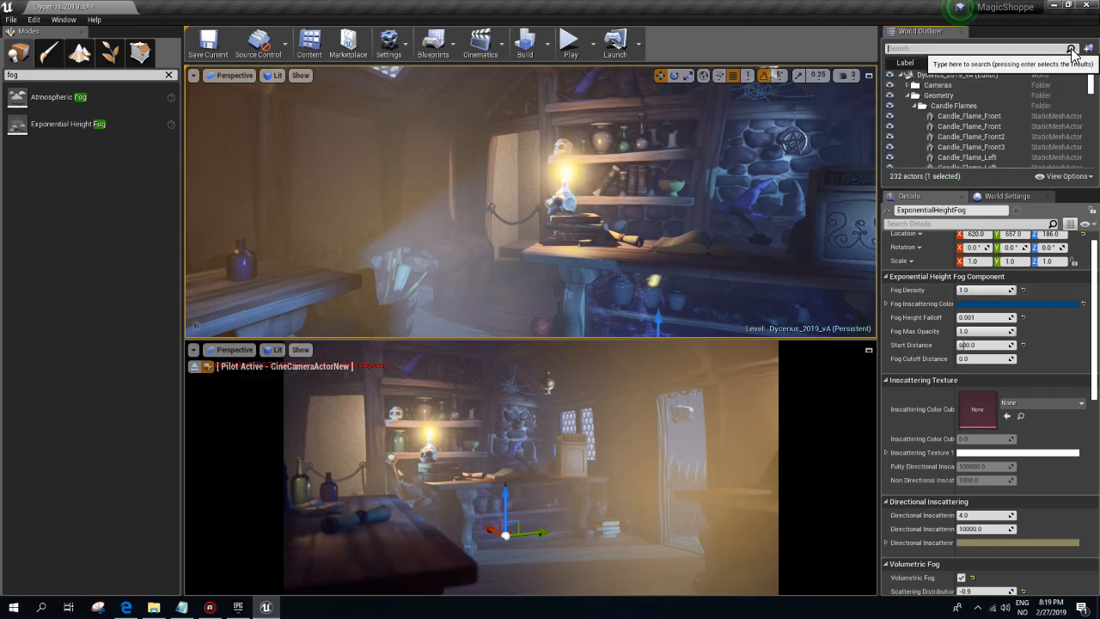
pyautogui.click(1013, 49)
pyautogui.write('direct')
pyautogui.click(1013, 94)
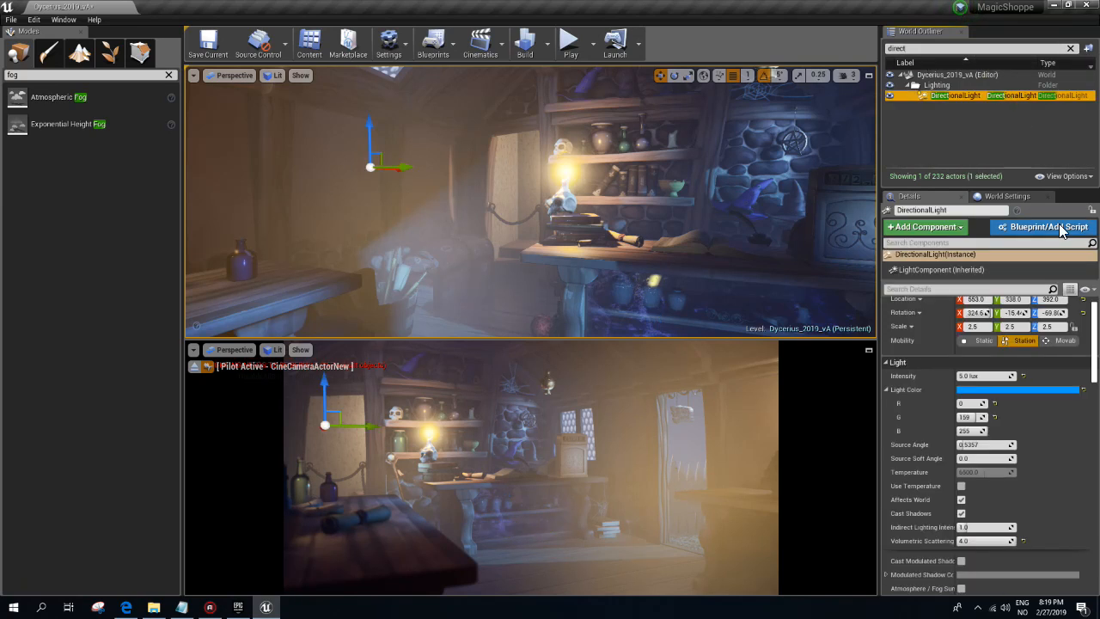
pyautogui.moveTo(1095, 325); pyautogui.dragTo(1095, 405)
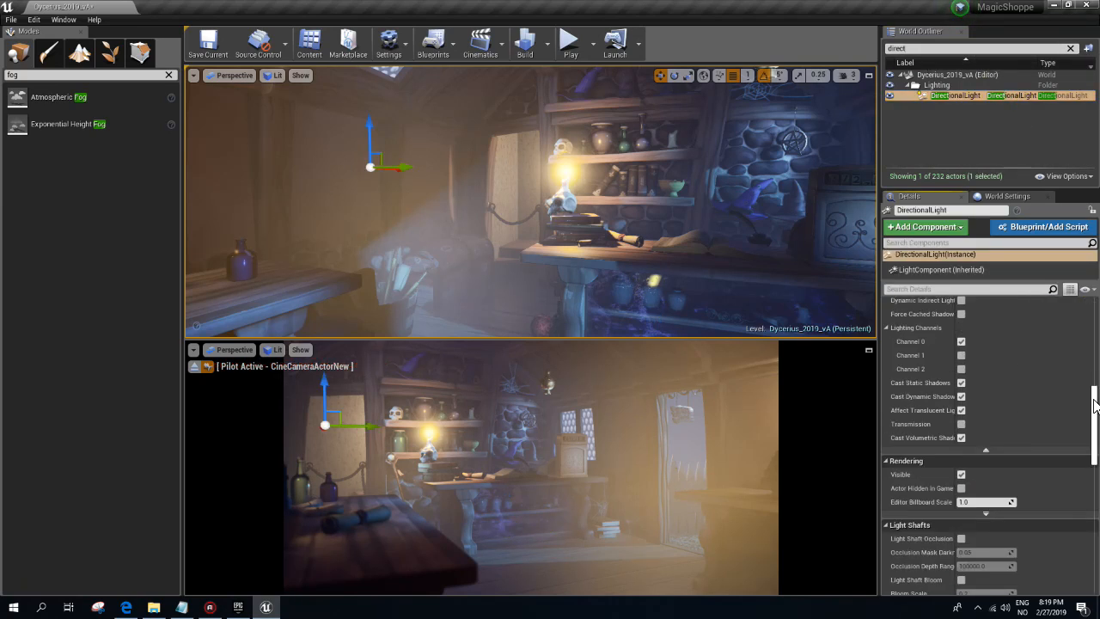
pyautogui.click(962, 438)
pyautogui.click(961, 439)
pyautogui.click(961, 439)
pyautogui.click(961, 438)
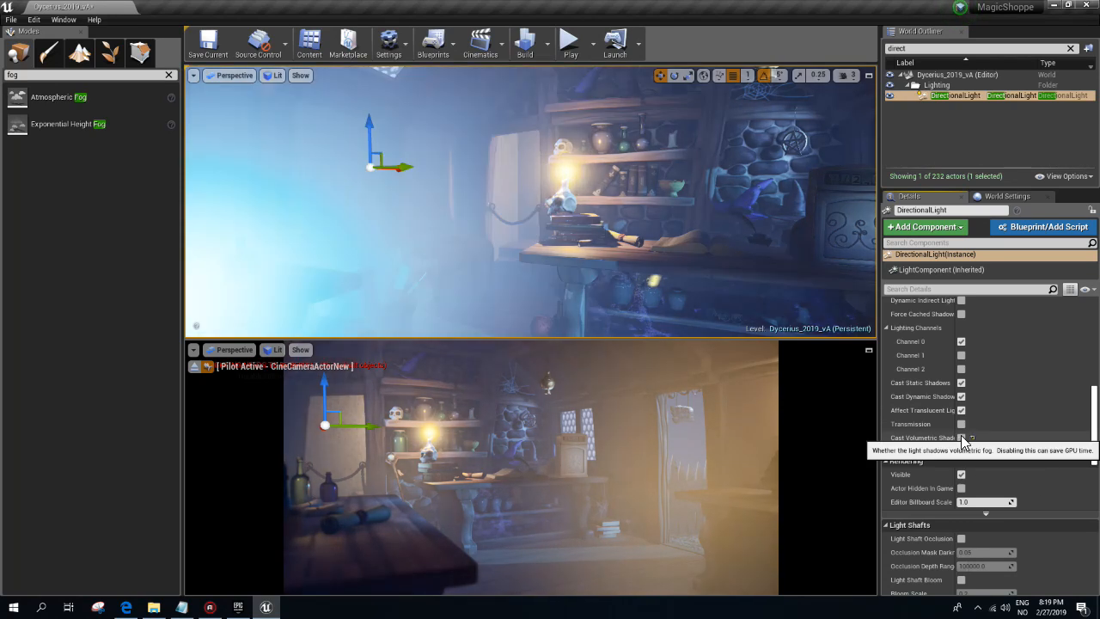
pyautogui.click(961, 439)
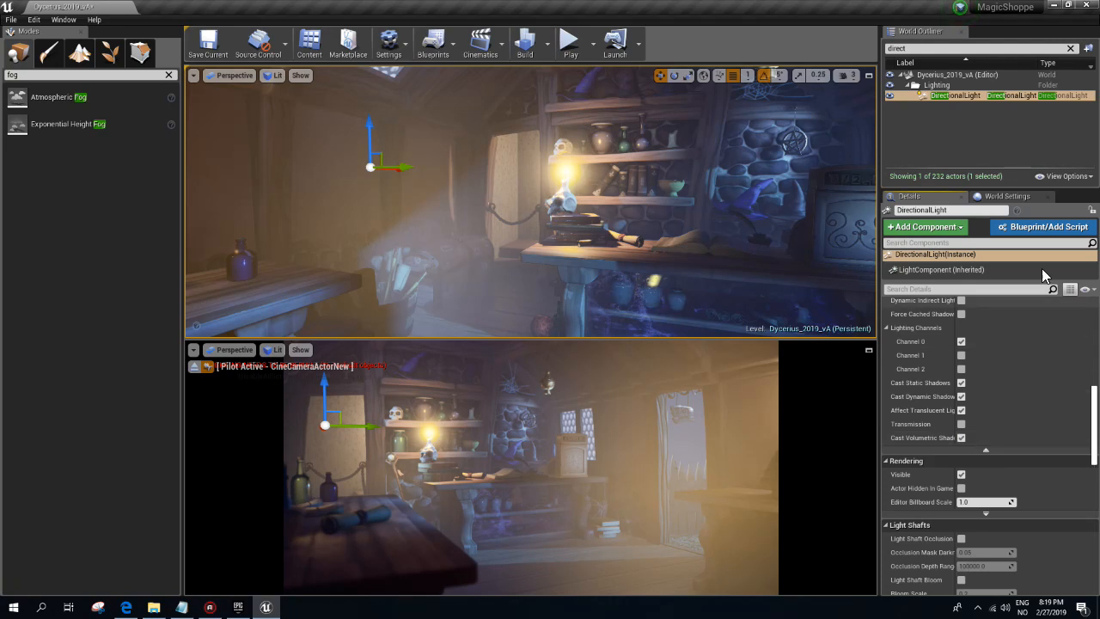
# - Clear the actor filter and enable volumetric shadow casting on the skull candle's point light
pyautogui.click(1070, 48)
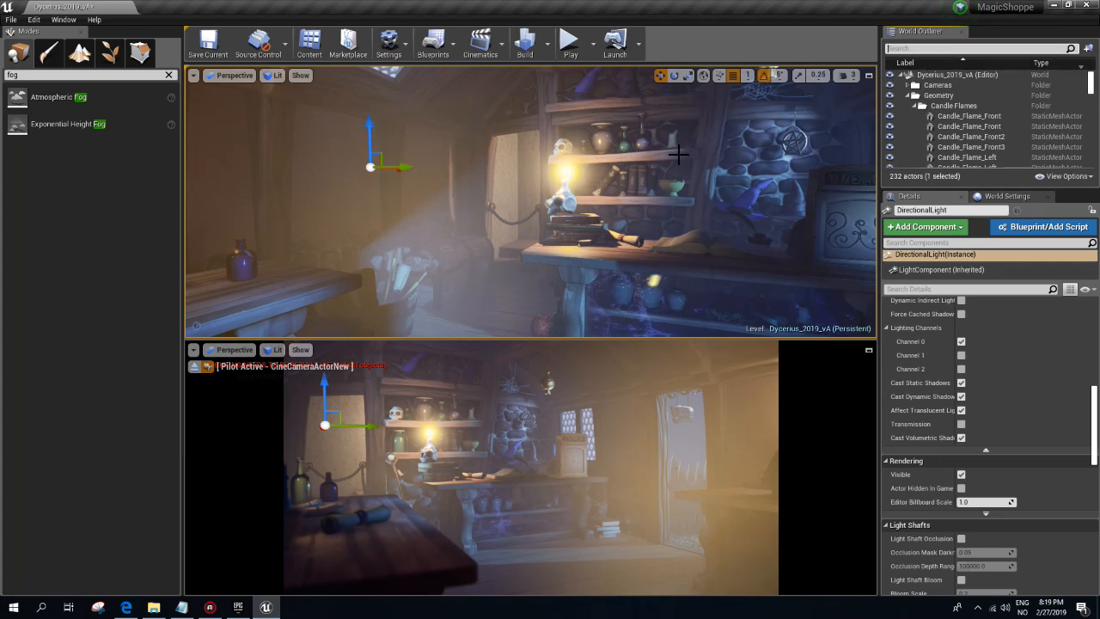
pyautogui.moveTo(610, 168); pyautogui.dragTo(619, 138, button='right')
pyautogui.press('g')
pyautogui.click(551, 233)
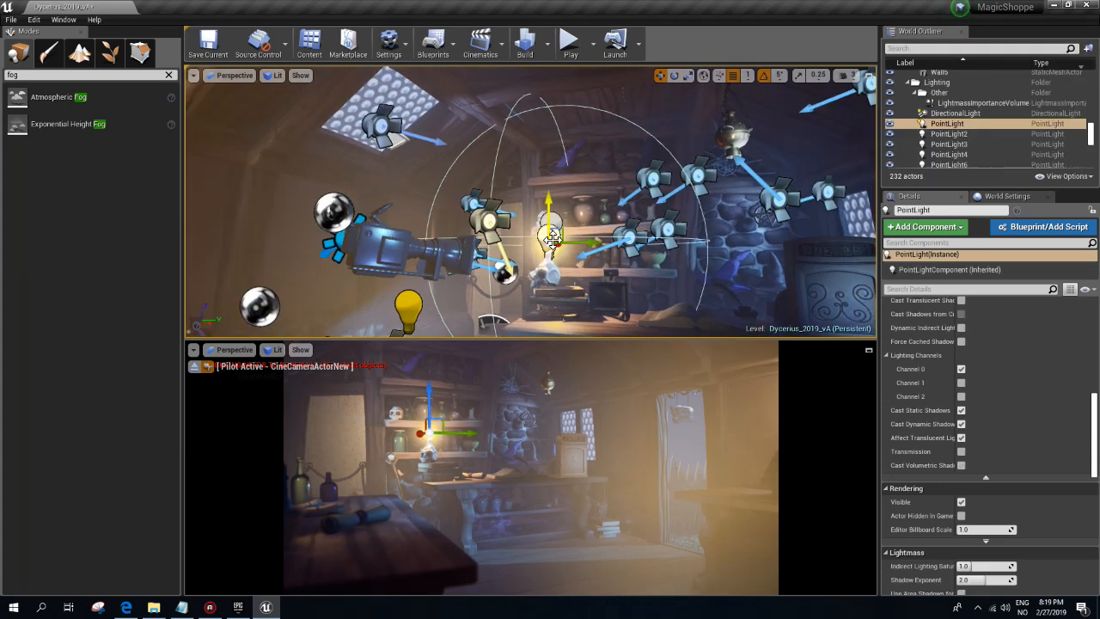
pyautogui.click(961, 465)
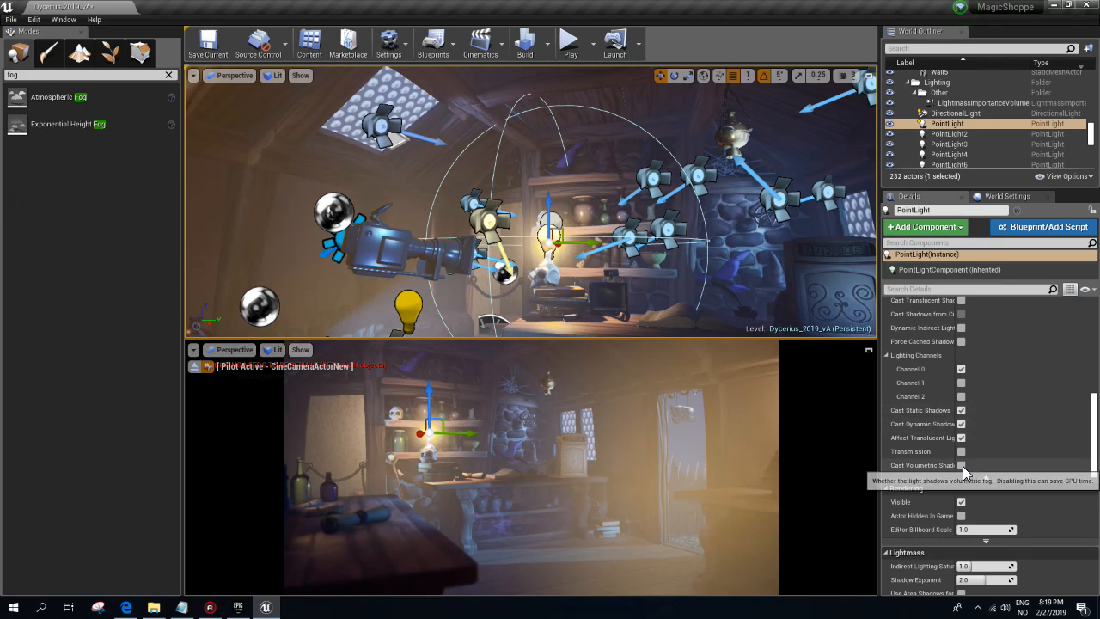
# - Filter the actors by "point" and select all point lights except the one on the skull candle
pyautogui.moveTo(630, 217); pyautogui.dragTo(634, 261, button='right')
pyautogui.moveTo(536, 233); pyautogui.dragTo(485, 222, button='right')
pyautogui.click(360, 194)
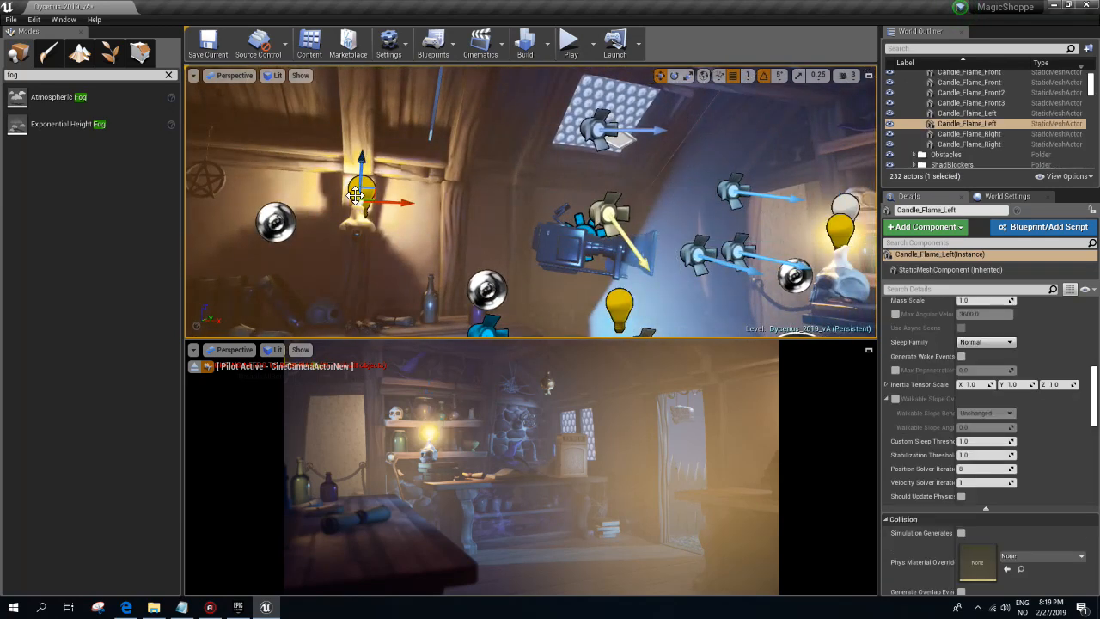
pyautogui.click(905, 50)
pyautogui.write('point')
pyautogui.press('Return')
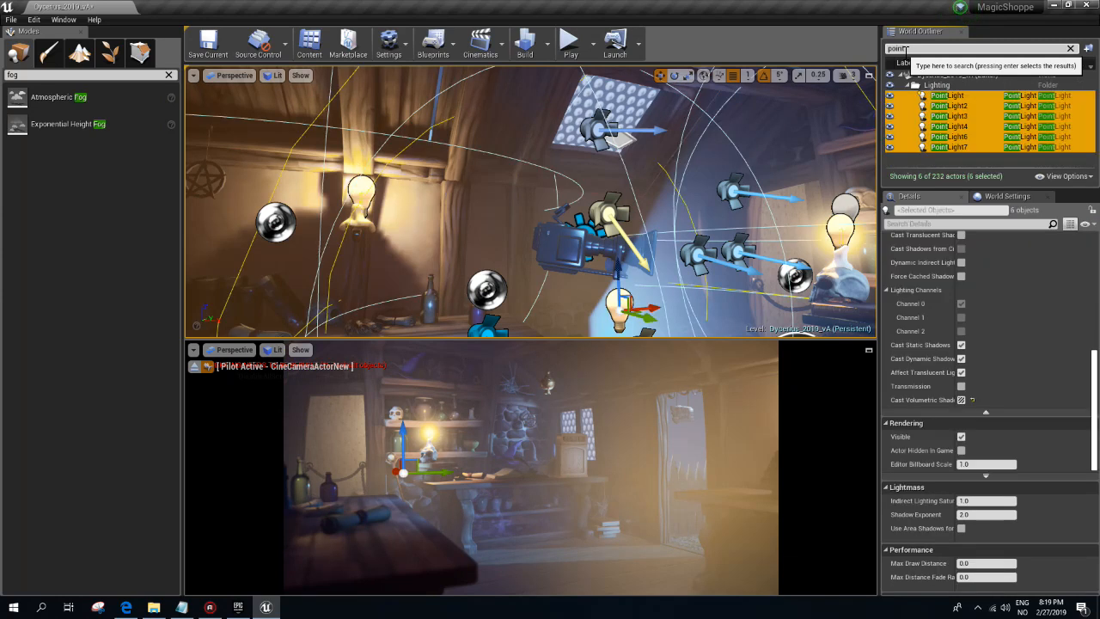
pyautogui.moveTo(683, 196); pyautogui.dragTo(745, 218, button='right')
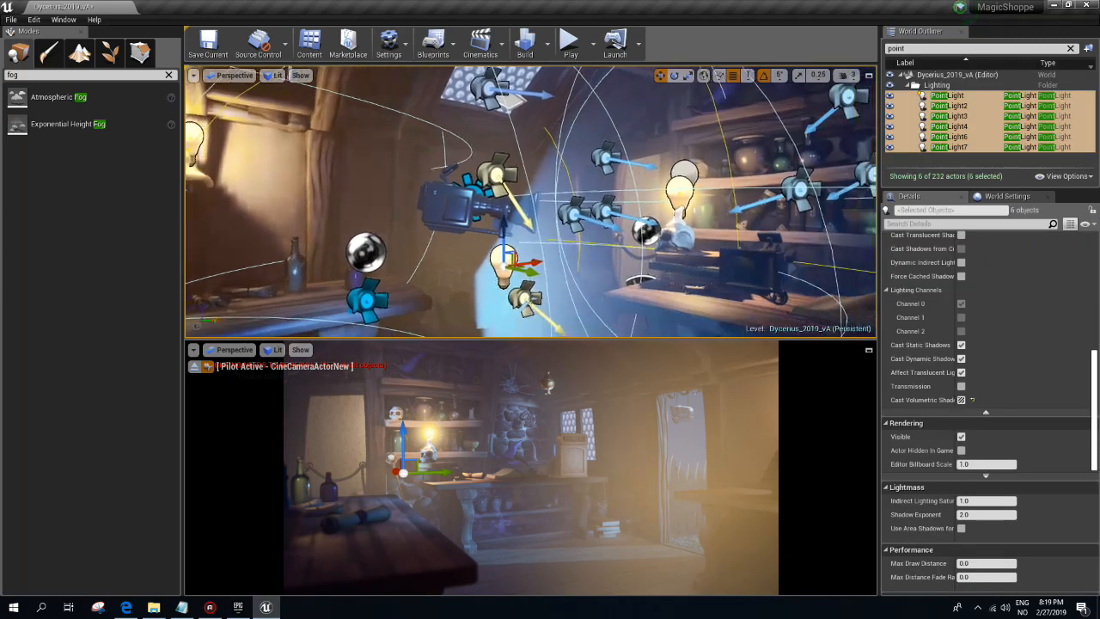
pyautogui.keyDown('ctrl'); pyautogui.click(679, 198); pyautogui.keyUp('ctrl')
pyautogui.hotkey('ctrl', 'z')
pyautogui.hotkey('ctrl', 'z')
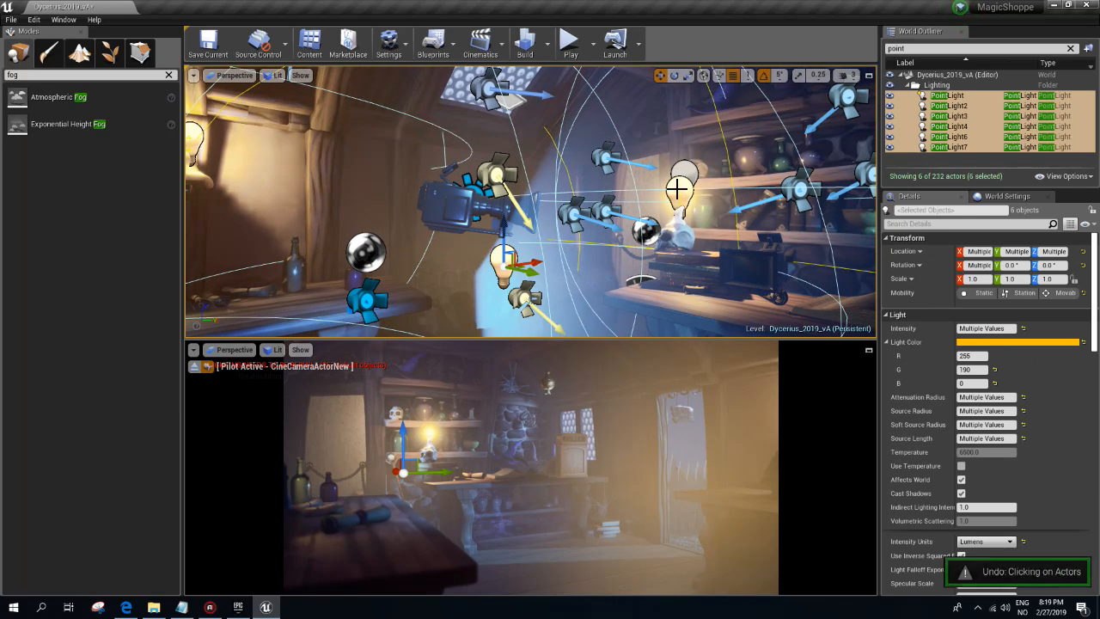
# - Make the selected point lights Movable, set their volumetric scattering intensity to 0, return them to Static and deselect them
pyautogui.click(1063, 293)
pyautogui.click(979, 519)
pyautogui.write('0')
pyautogui.press('Return')
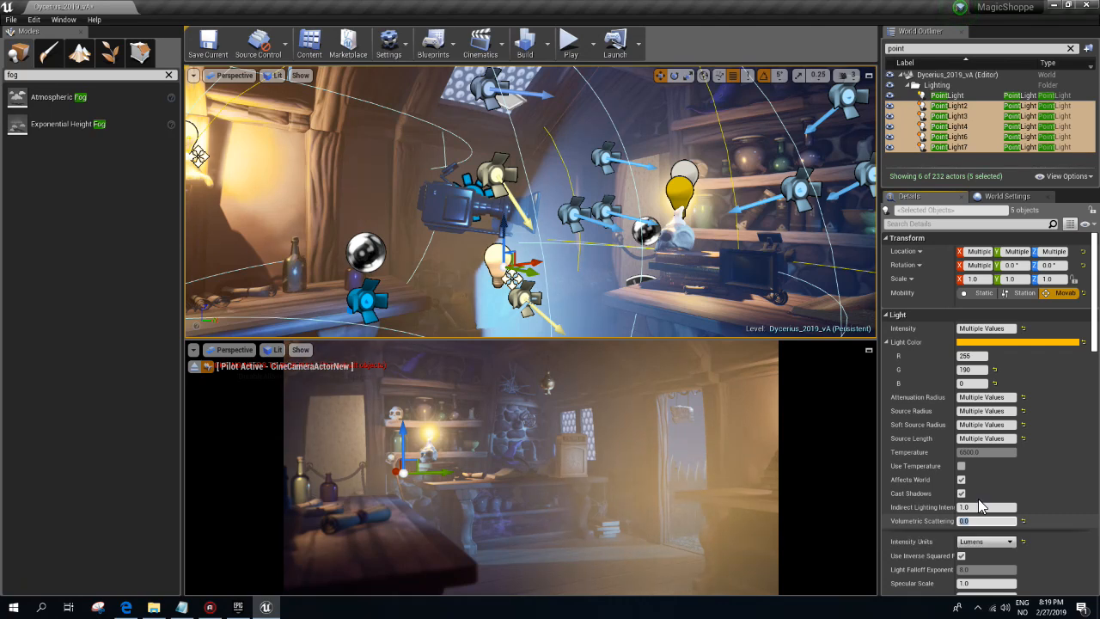
pyautogui.click(972, 294)
pyautogui.moveTo(572, 258); pyautogui.dragTo(572, 162, button='right')
pyautogui.press('Escape')
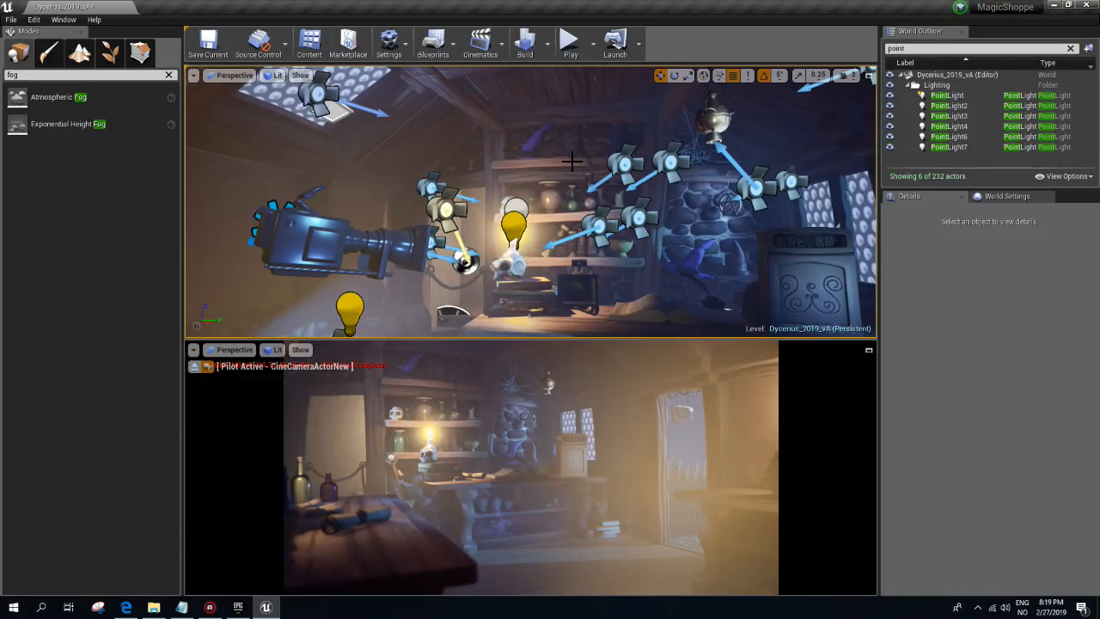
# - Select the exponential height fog and reset its height falloff to 0.2, density to 0.02 and start distance to 0
pyautogui.click(1069, 50)
pyautogui.click(1008, 50)
pyautogui.write('d')
pyautogui.press('BackSpace')
pyautogui.write('fog')
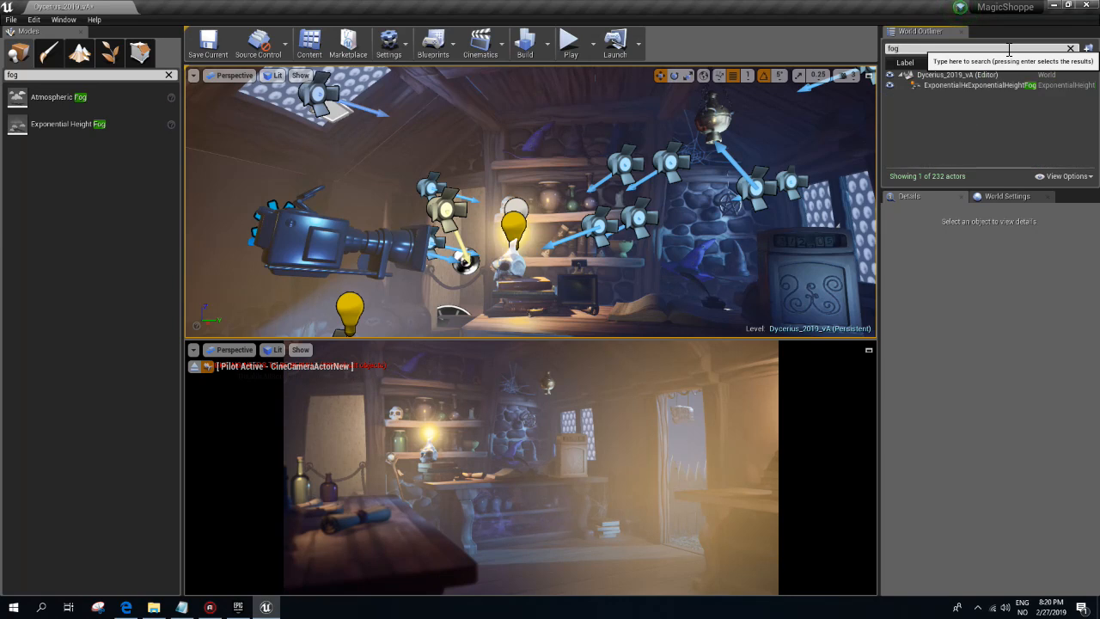
pyautogui.click(1032, 84)
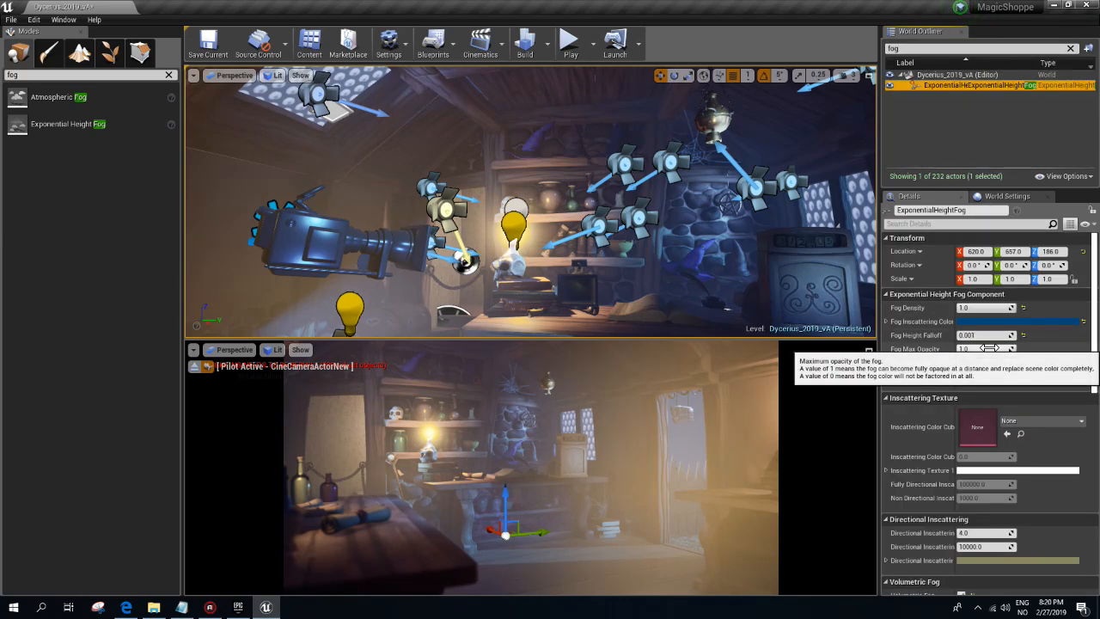
pyautogui.click(1023, 335)
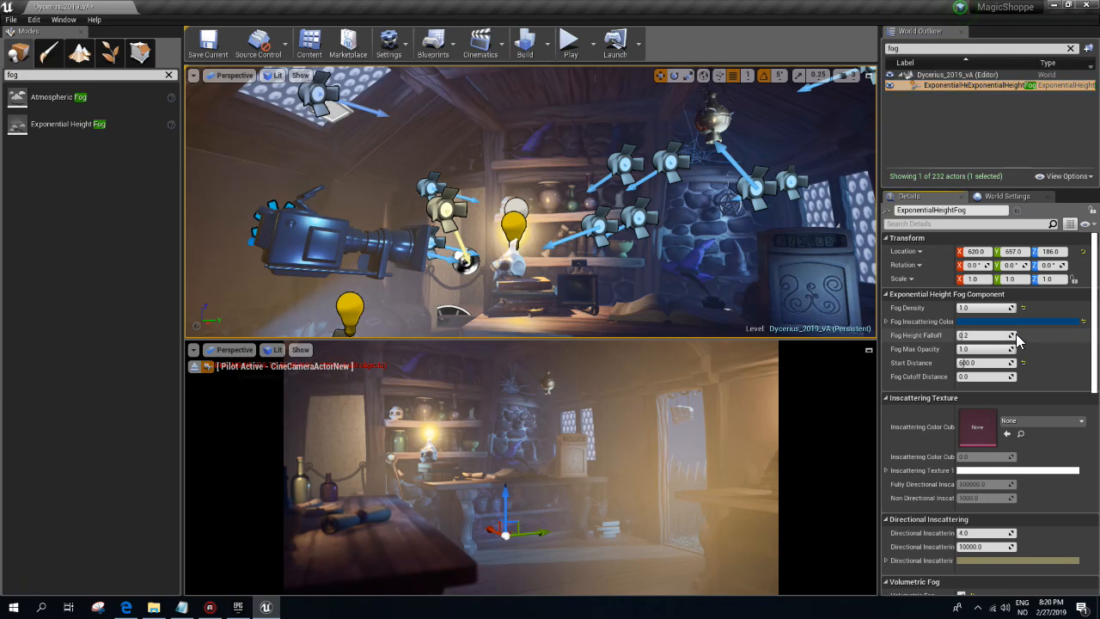
pyautogui.click(1023, 307)
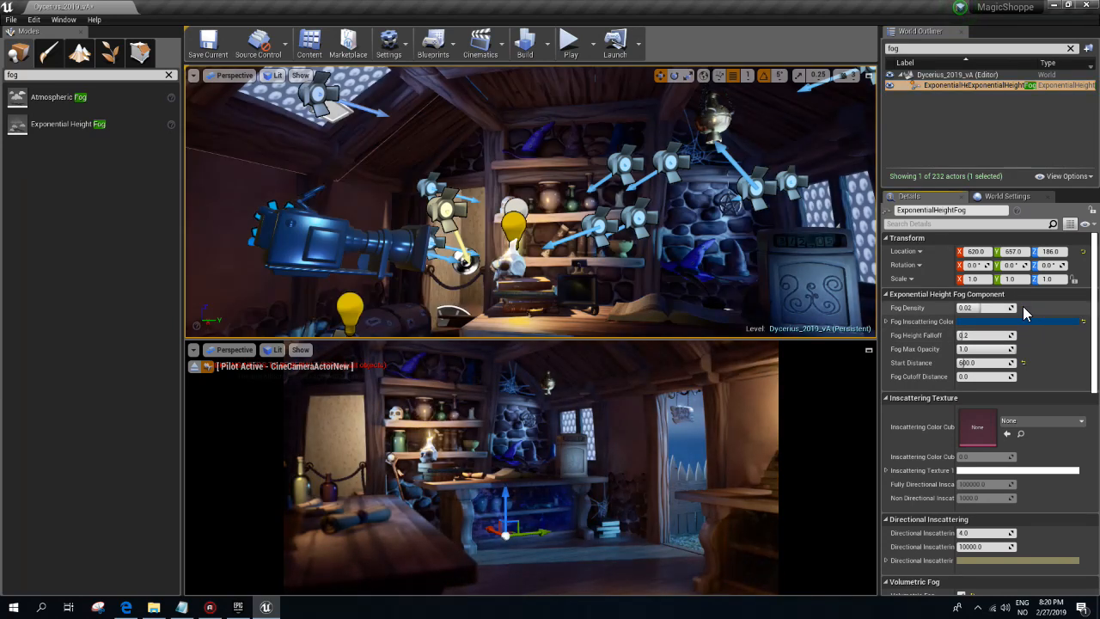
pyautogui.click(1023, 362)
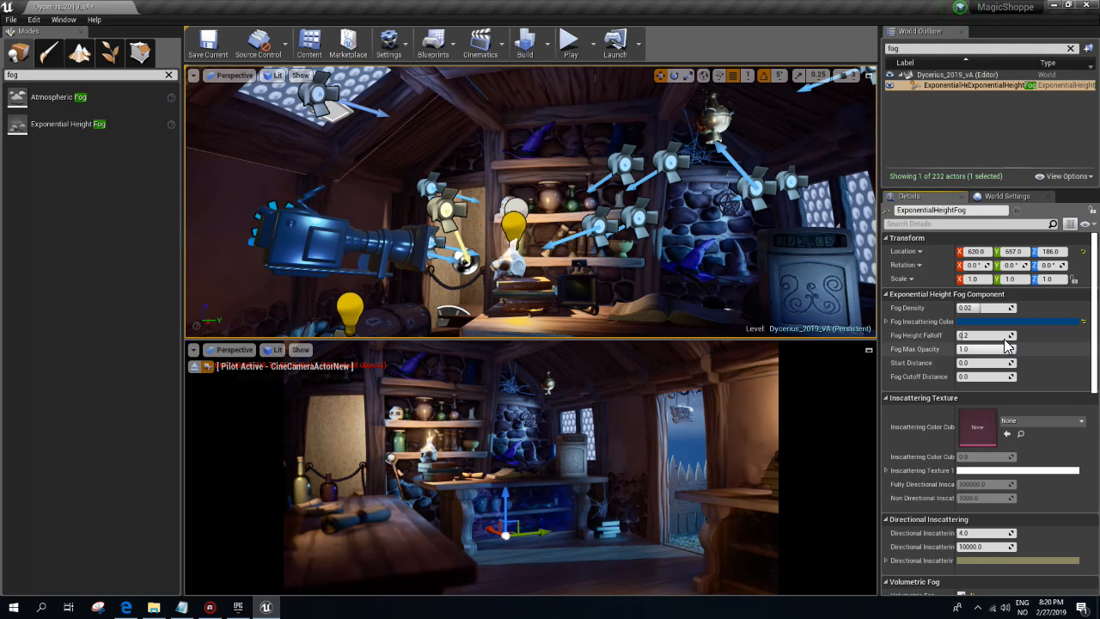
# - Raise the exponential height fog's density to 5.0
pyautogui.moveTo(992, 307); pyautogui.dragTo(1007, 307)
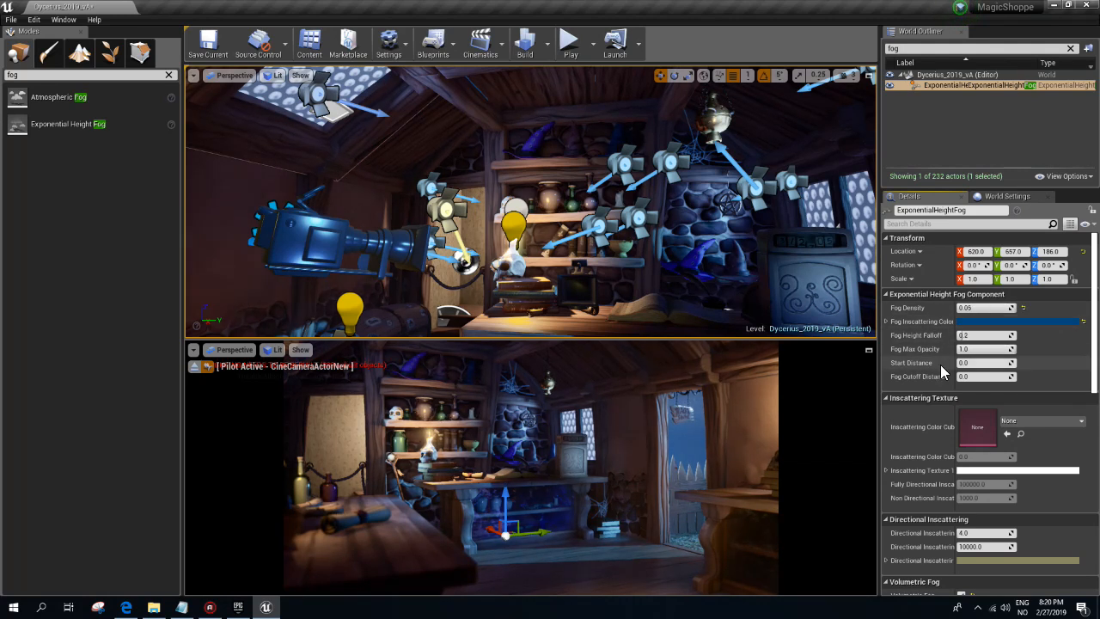
pyautogui.click(983, 309)
pyautogui.write('5')
pyautogui.press('Return')
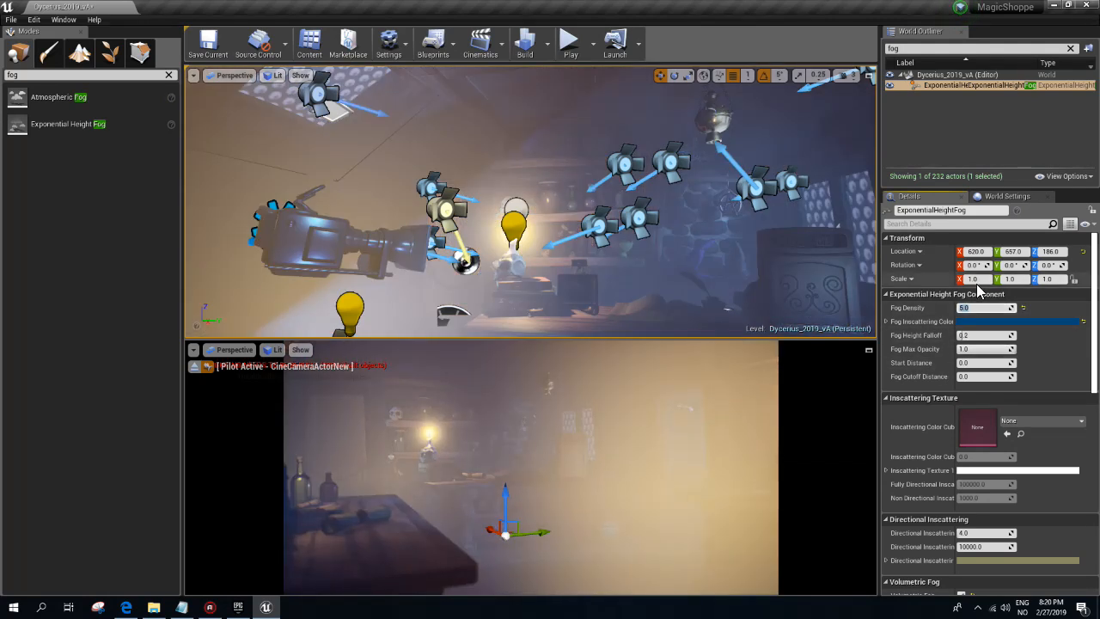
# - Reset the volumetric fog's scattering distribution to its default of 0.2
pyautogui.scroll(-6, 1031, 329)
pyautogui.scroll(-5, 1032, 335)
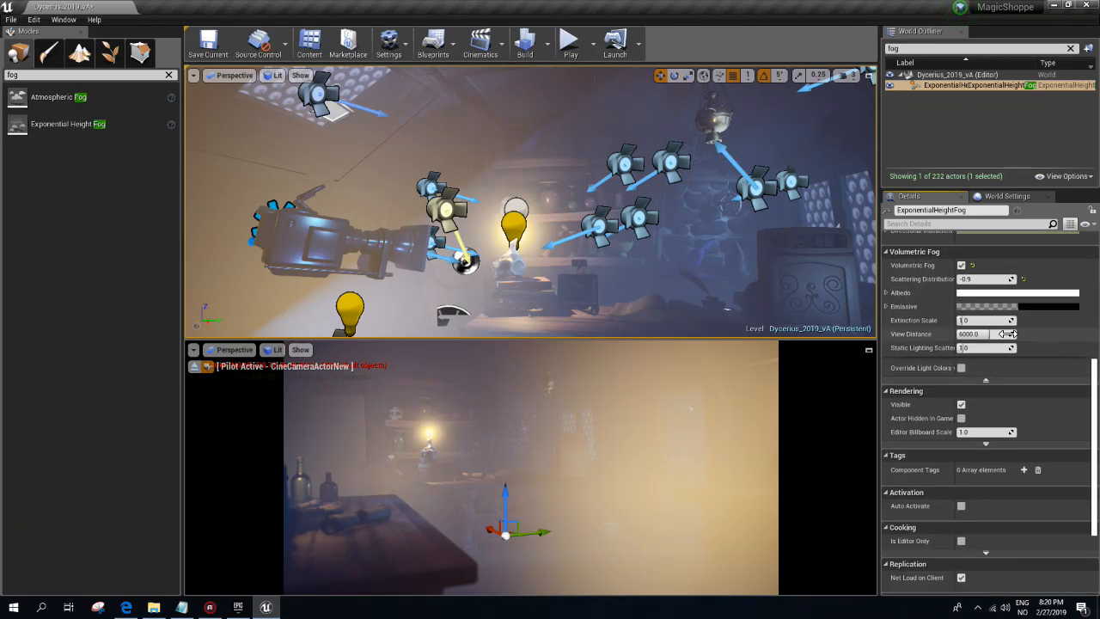
pyautogui.click(1023, 280)
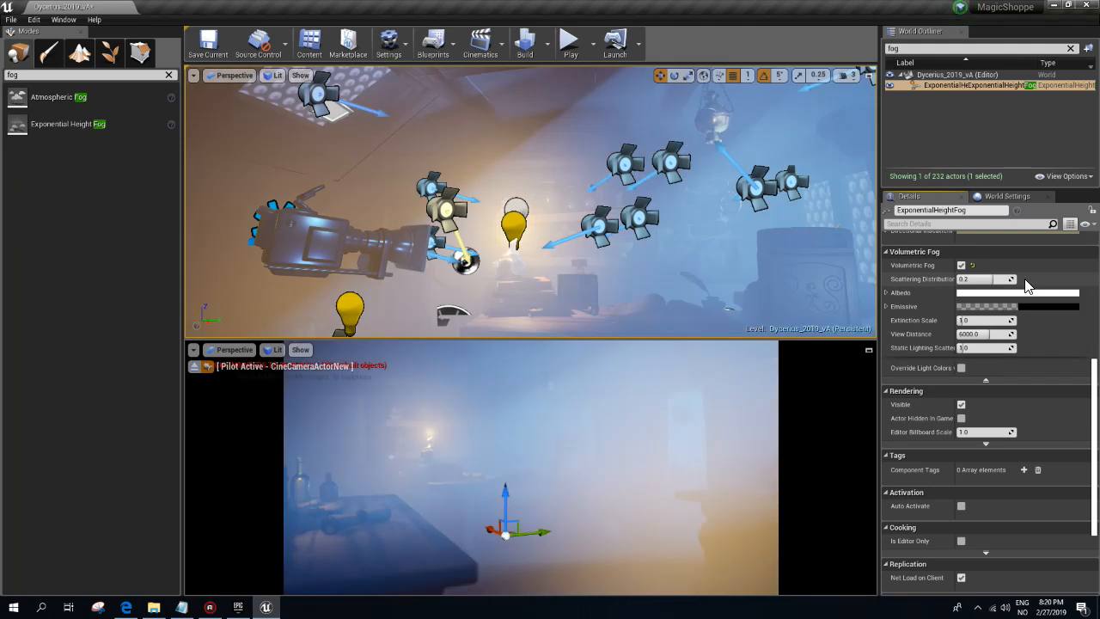
# - Set the volumetric fog's scattering distribution to -0.9, extinction scale and static lighting scattering to 0.1, and view distance to about 9914
pyautogui.moveTo(983, 279); pyautogui.dragTo(936, 279)
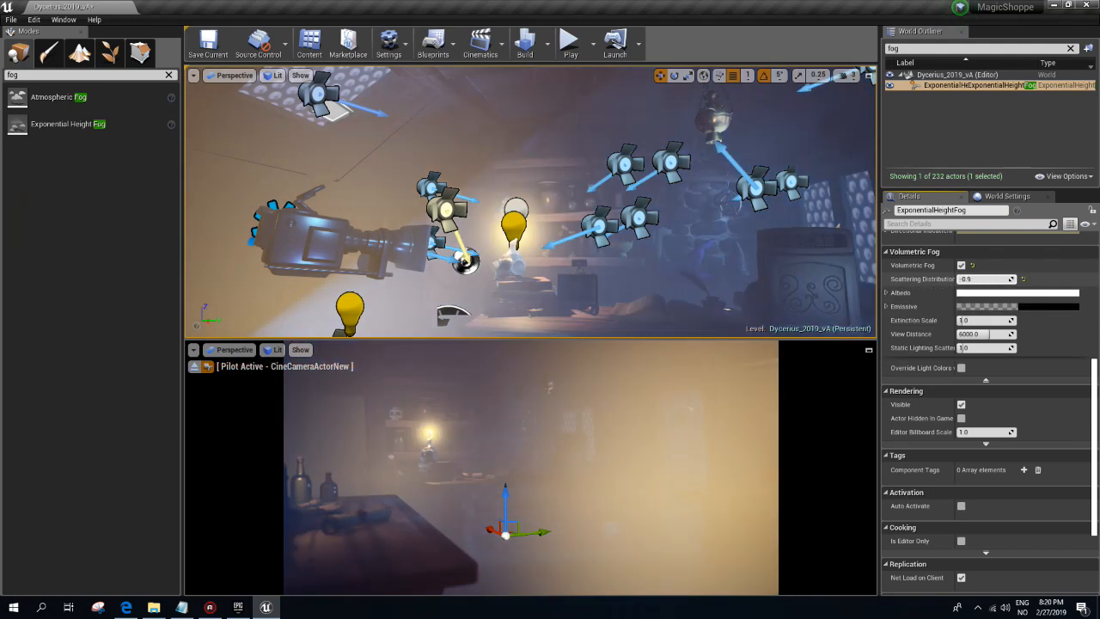
pyautogui.moveTo(976, 320); pyautogui.dragTo(956, 348)
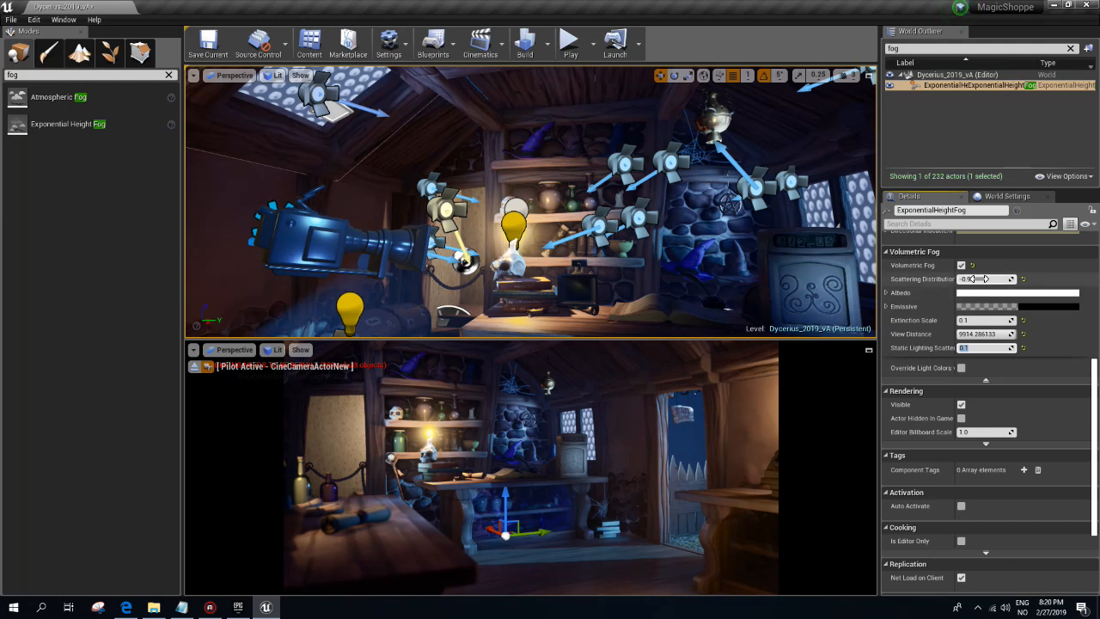
# - Reset the volumetric fog's scattering distribution to its default of 0.2 and raise it to 0.9
pyautogui.moveTo(983, 279)
pyautogui.mouseDown()
pyautogui.moveTo(967, 280)
pyautogui.moveTo(989, 279)
pyautogui.mouseUp()
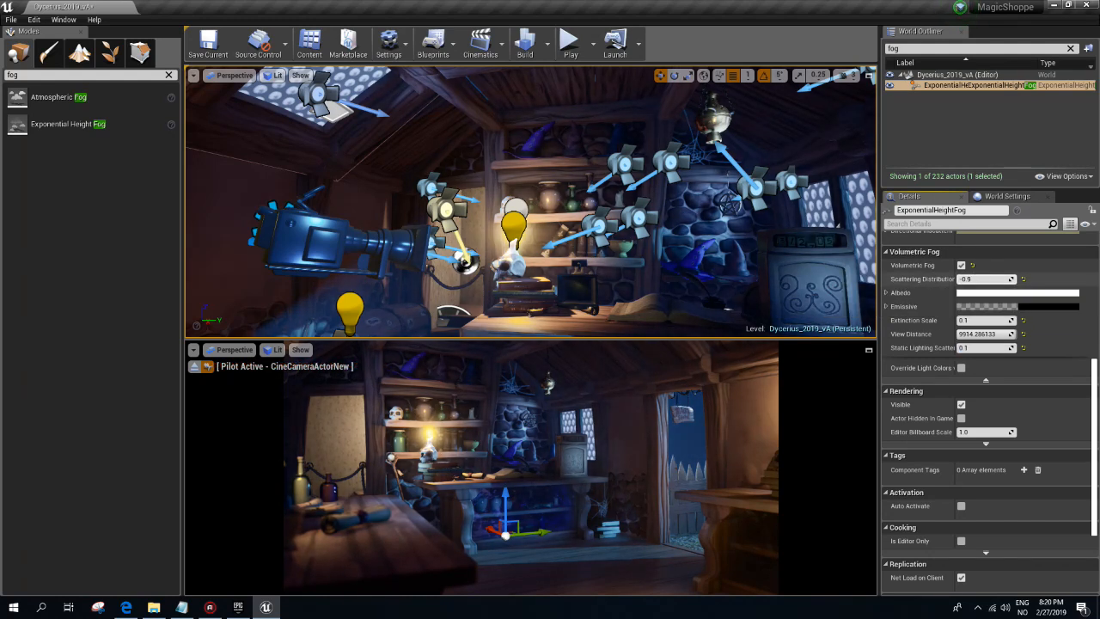
pyautogui.click(1022, 280)
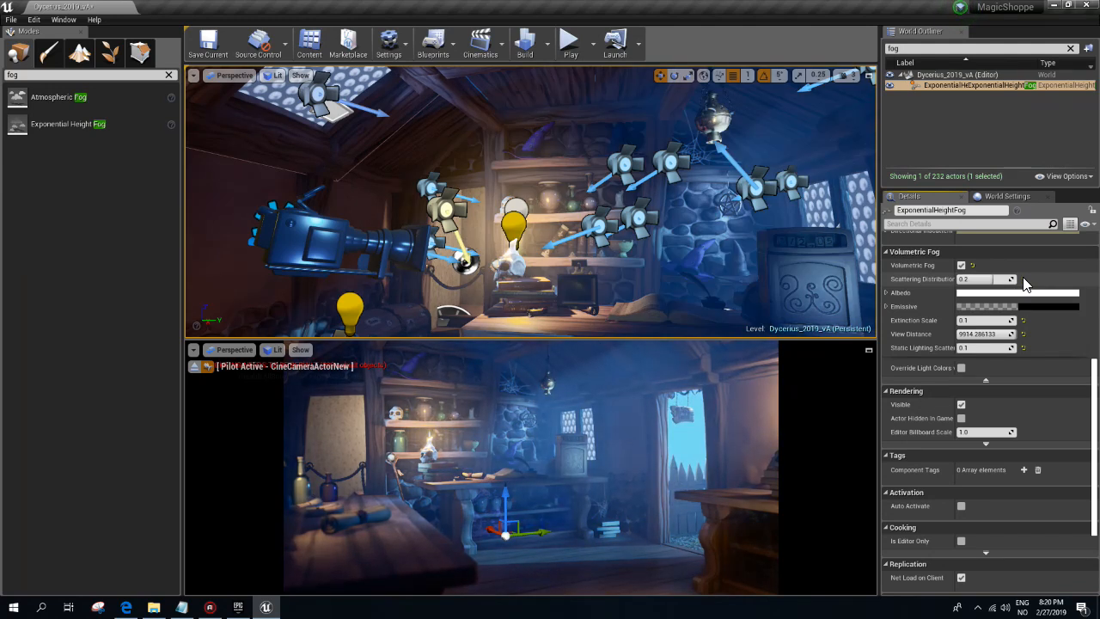
pyautogui.moveTo(990, 280); pyautogui.dragTo(1031, 279)
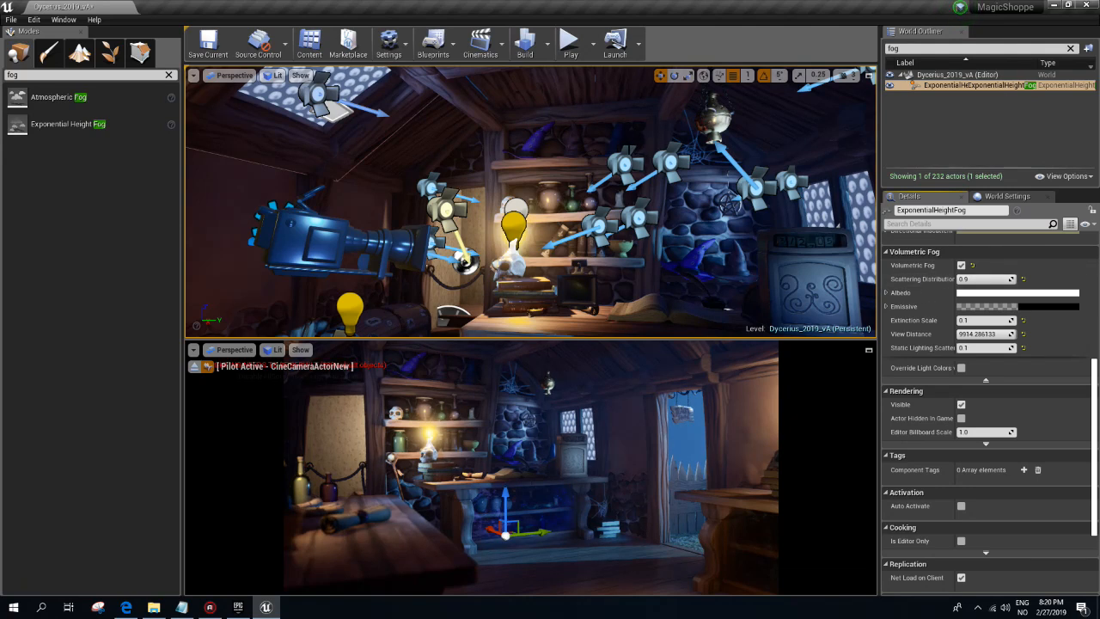
# - Select the point light outside the shop's doorway and examine its light settings and the fog around it
pyautogui.moveTo(550, 155); pyautogui.dragTo(627, 154, button='right')
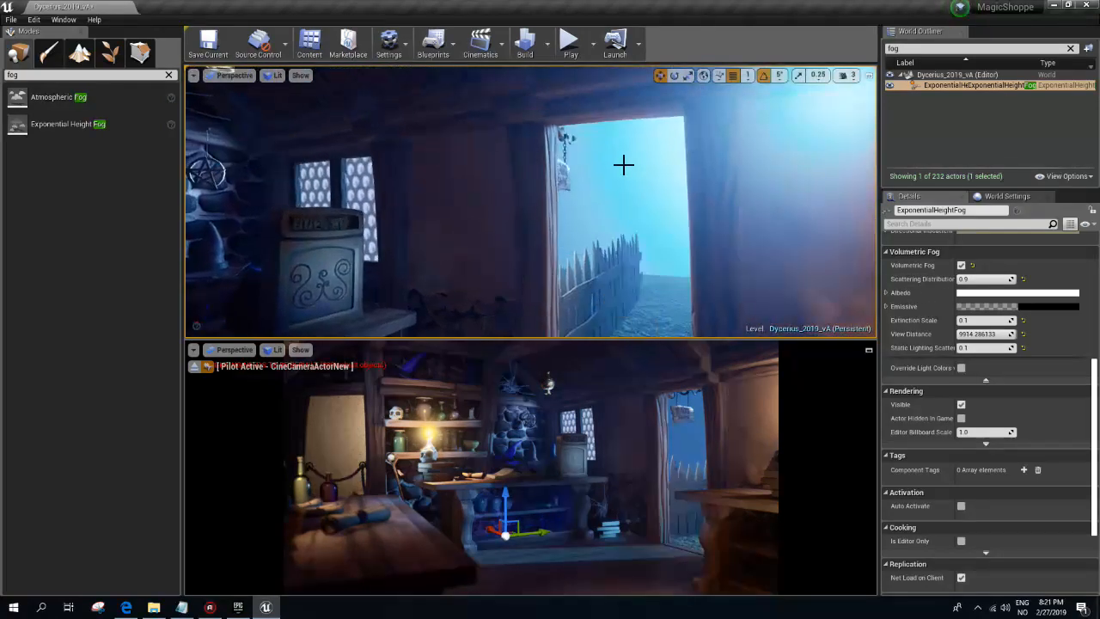
pyautogui.moveTo(604, 180); pyautogui.dragTo(593, 189)
pyautogui.click(561, 262)
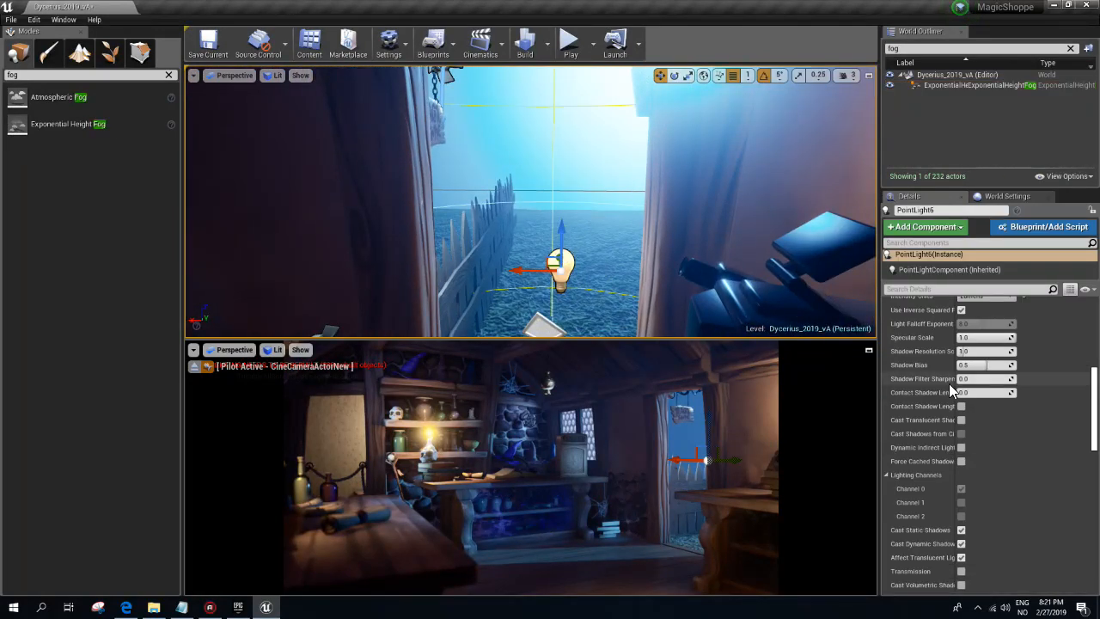
pyautogui.moveTo(1088, 405); pyautogui.dragTo(1094, 331)
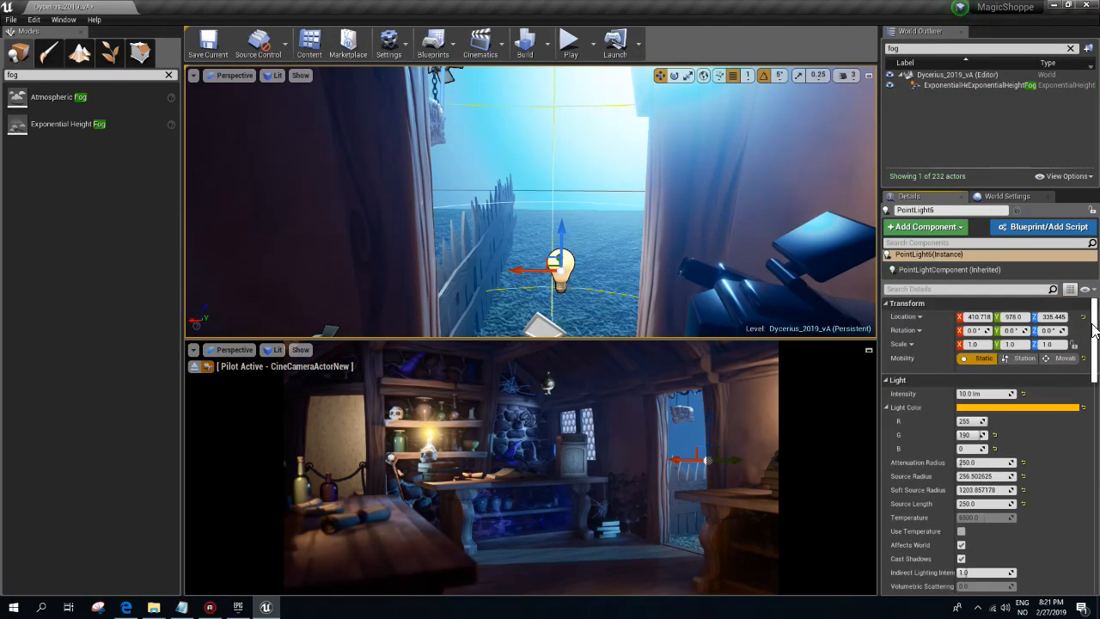
pyautogui.press('w')
pyautogui.moveTo(538, 226)
pyautogui.mouseDown(button='right')
pyautogui.moveTo(541, 146)
pyautogui.moveTo(516, 185)
pyautogui.moveTo(502, 249)
pyautogui.moveTo(516, 271)
pyautogui.moveTo(515, 228)
pyautogui.moveTo(556, 216)
pyautogui.mouseUp(button='right')
pyautogui.press('g')
pyautogui.press('w')
pyautogui.press('s')
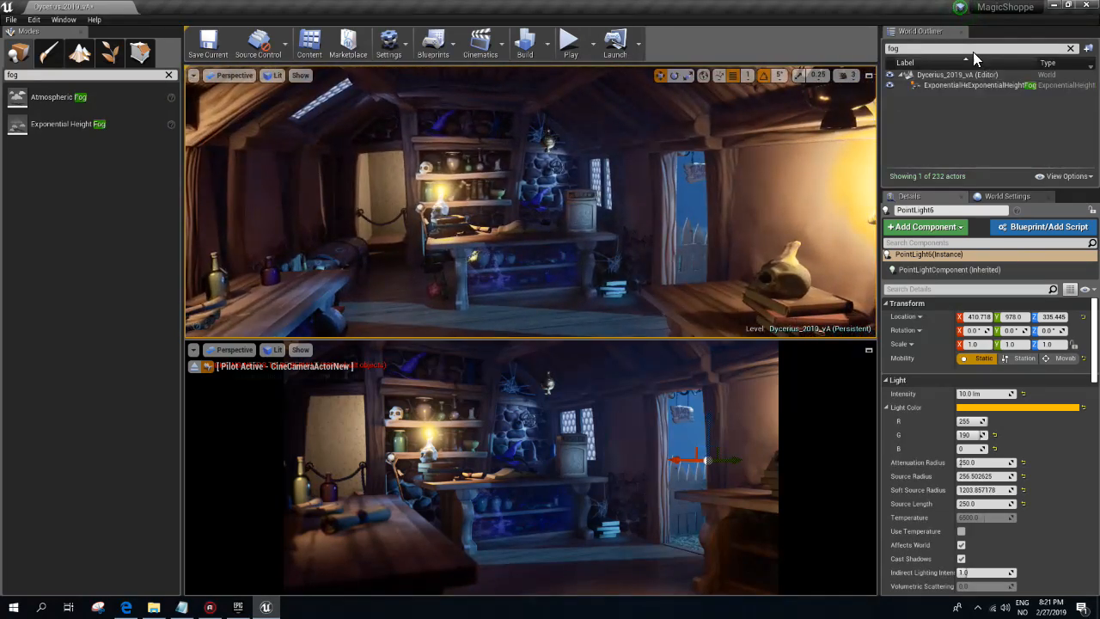
# - Find the directional light in the scene and set its volumetric scattering intensity to 25, then raise it to 500
pyautogui.click(974, 49)
pyautogui.write('direct')
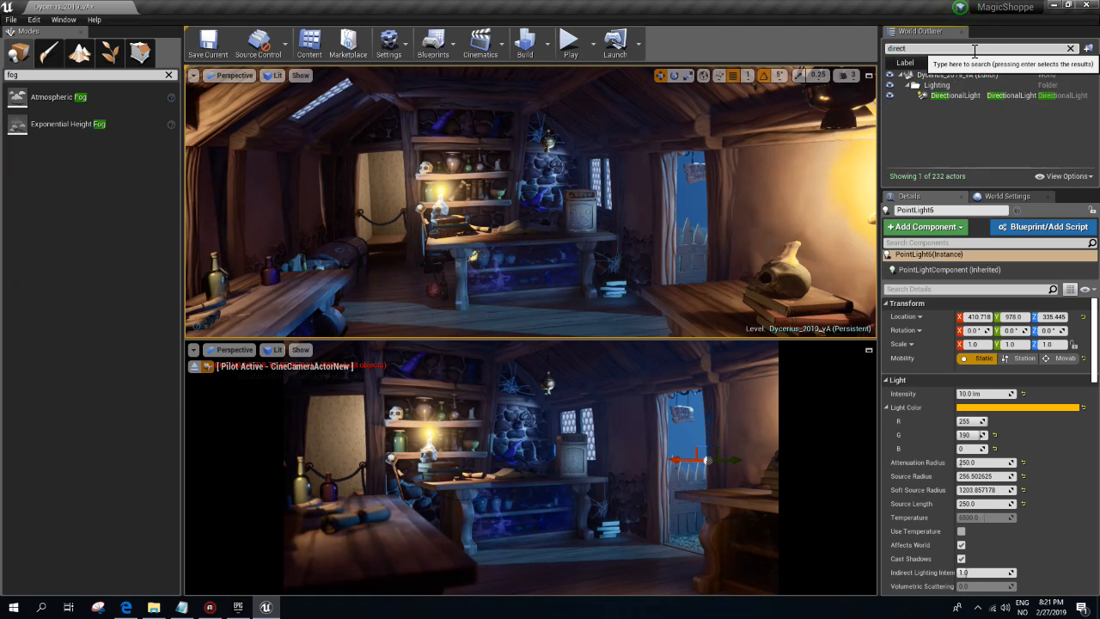
pyautogui.click(985, 96)
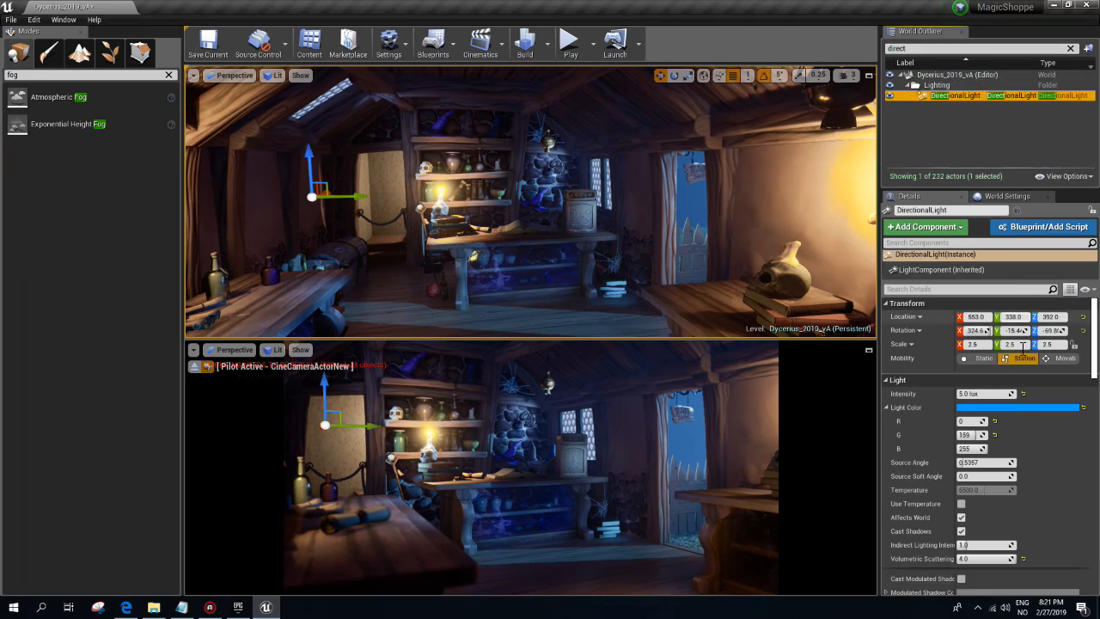
pyautogui.click(988, 558)
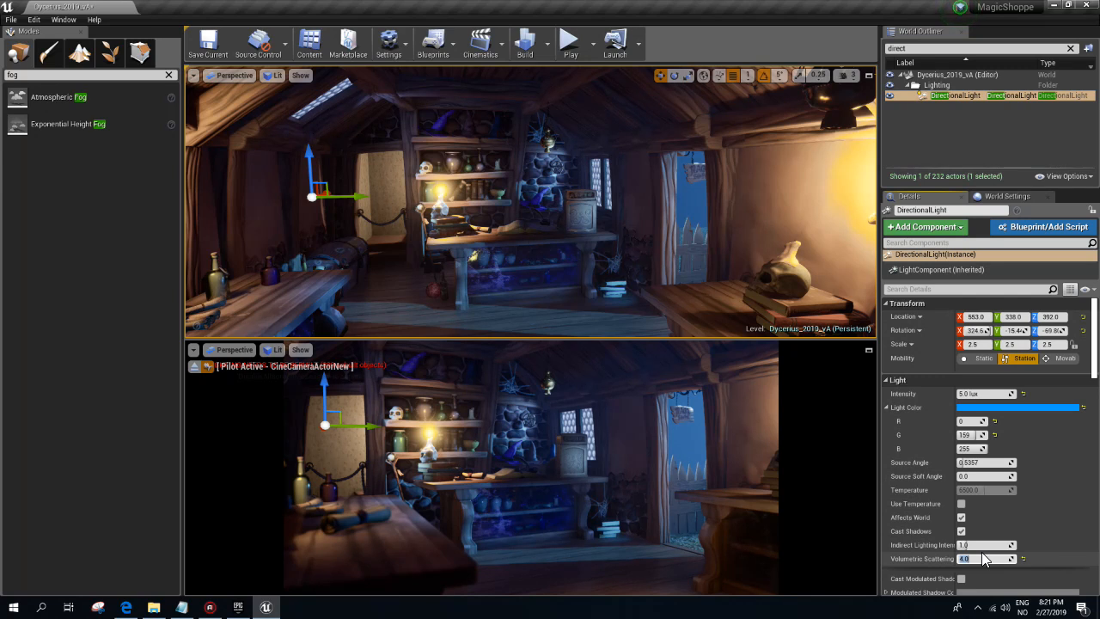
pyautogui.press('Return')
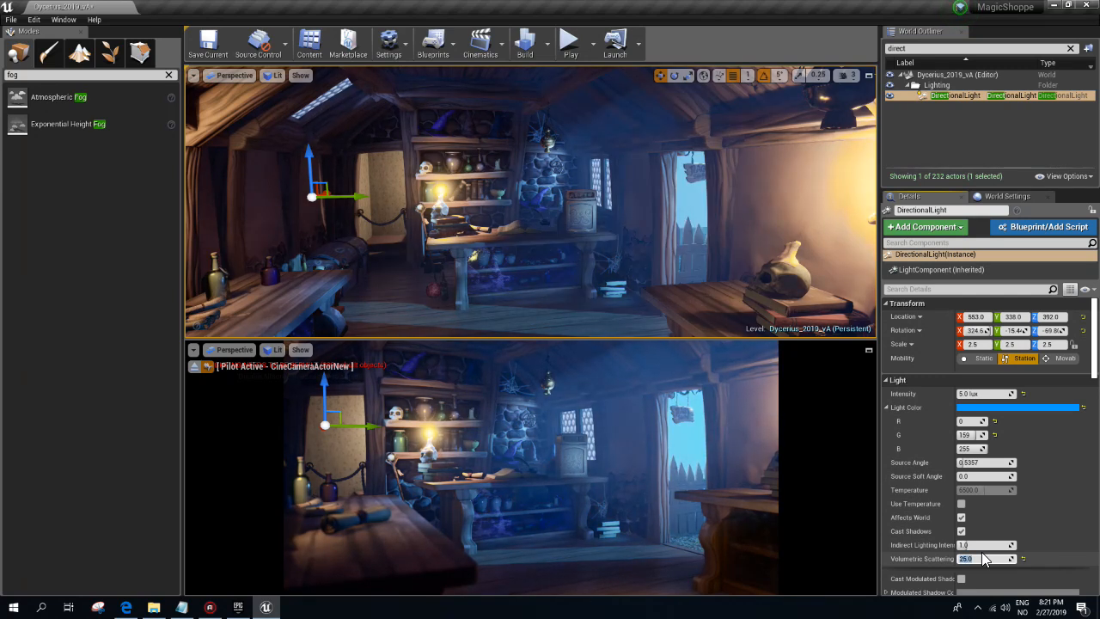
pyautogui.write('500')
pyautogui.press('Return')
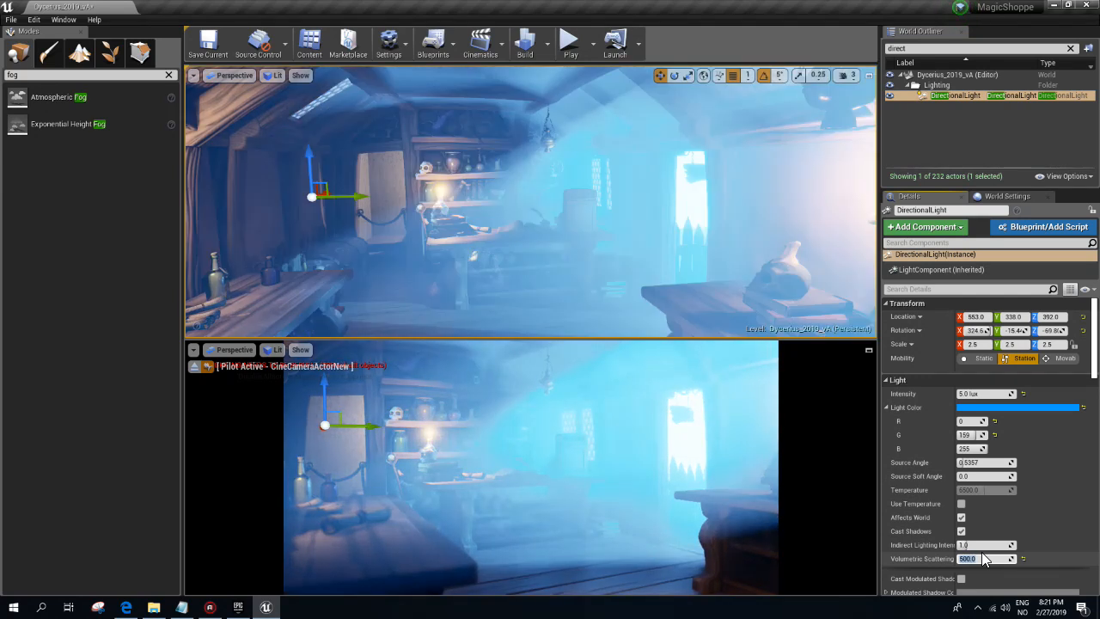
# - Select the exponential height fog and reset its density to 0.02 and its inscattering color to the default
pyautogui.click(985, 49)
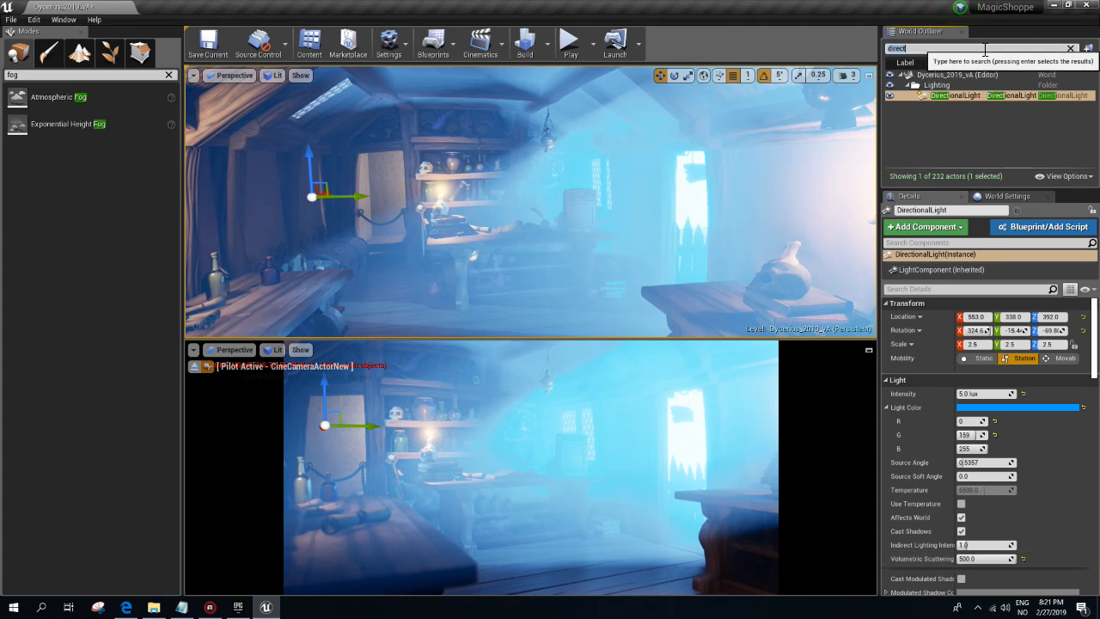
pyautogui.write('fog')
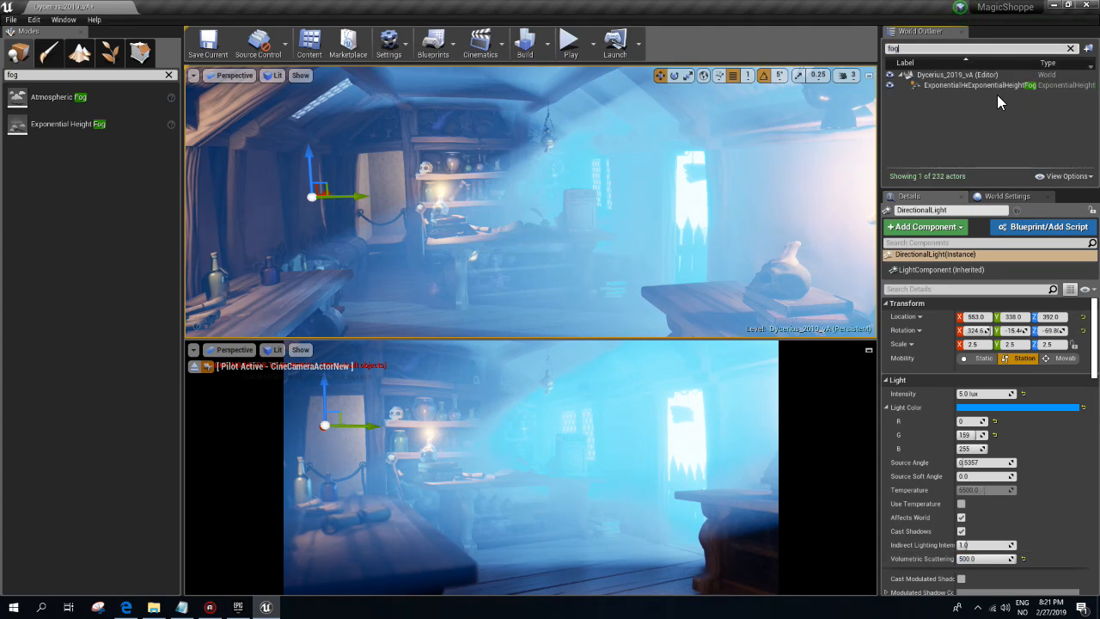
pyautogui.click(993, 86)
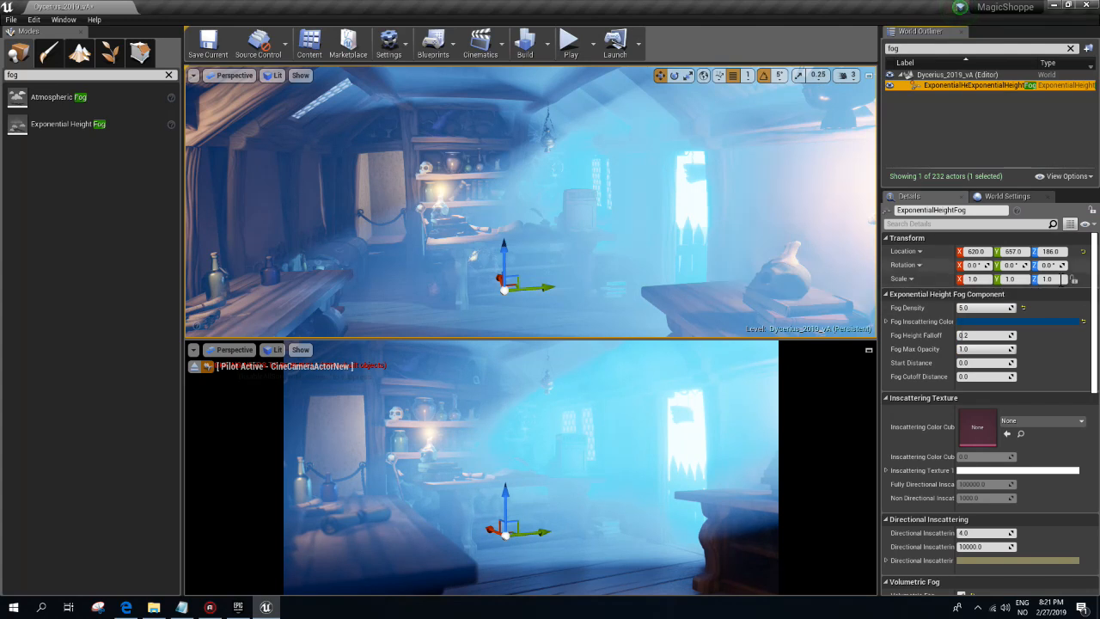
pyautogui.click(1022, 307)
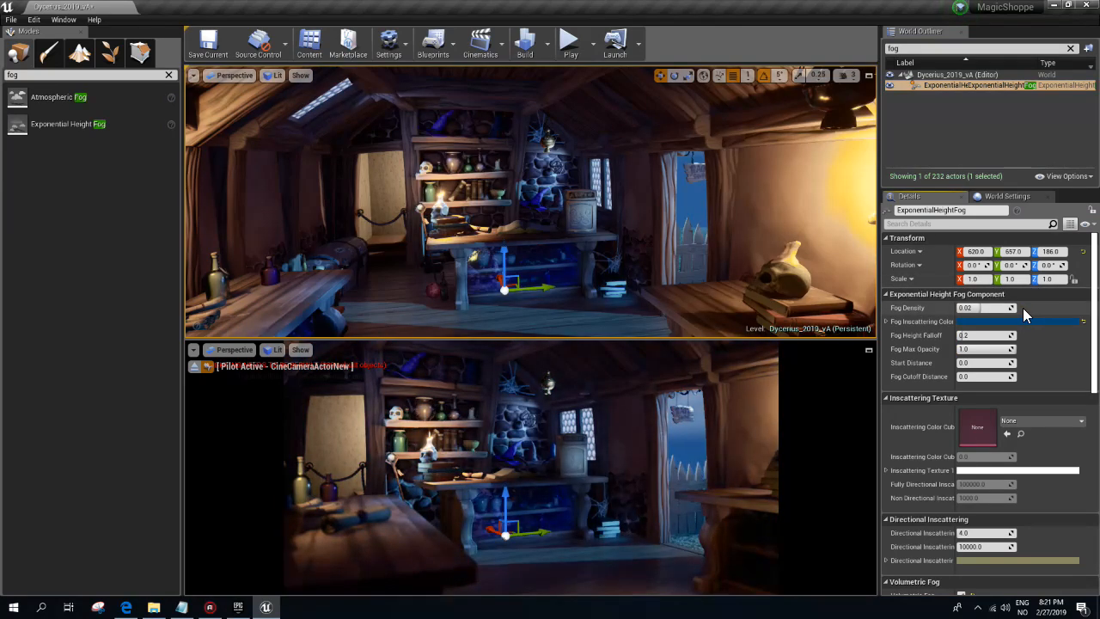
pyautogui.click(1082, 322)
# - Reset the volumetric fog's extinction scale to 1.0, view distance to 6000 and static lighting scattering to 1.0
pyautogui.scroll(-6, 1048, 400)
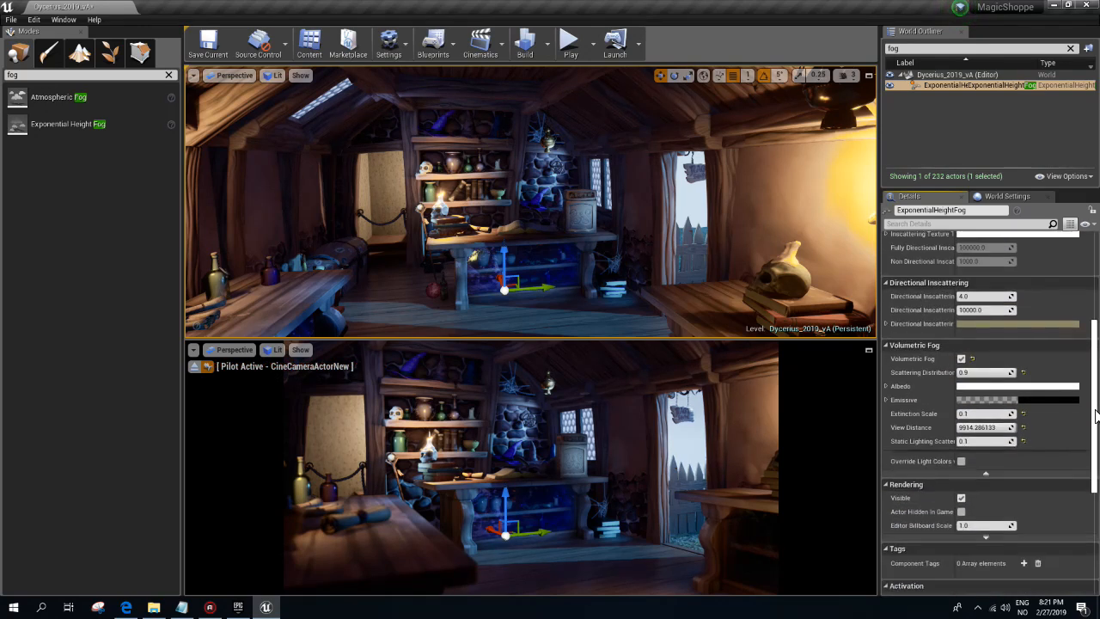
pyautogui.click(1023, 413)
pyautogui.click(1023, 427)
pyautogui.click(1022, 441)
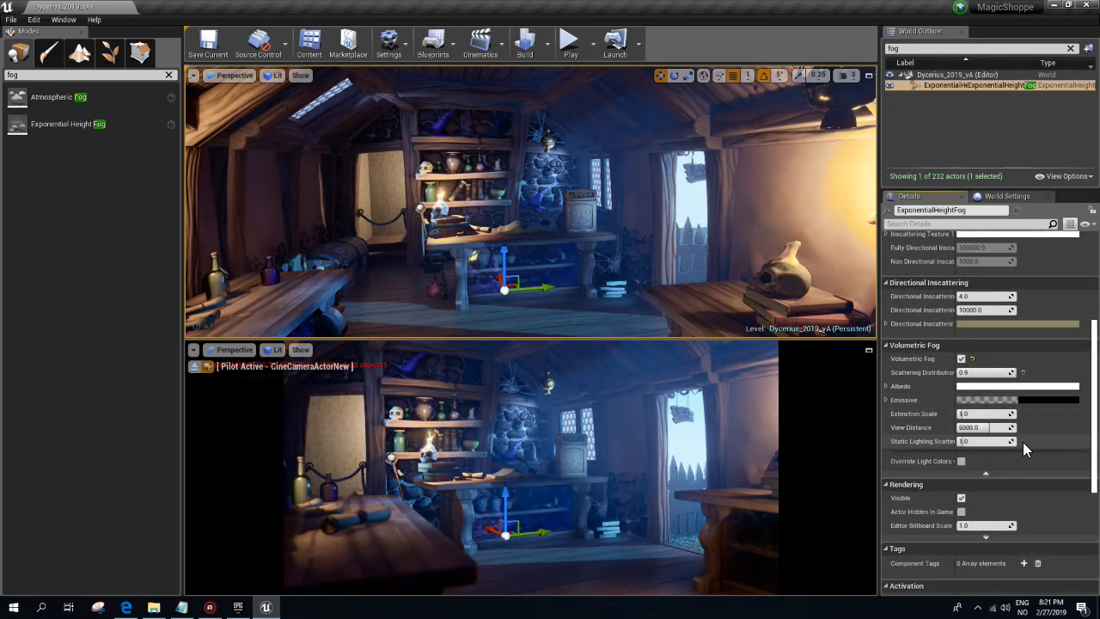
# - Return the fog's scattering distribution to 0.2, then increase it again to 0.9
pyautogui.click(1022, 372)
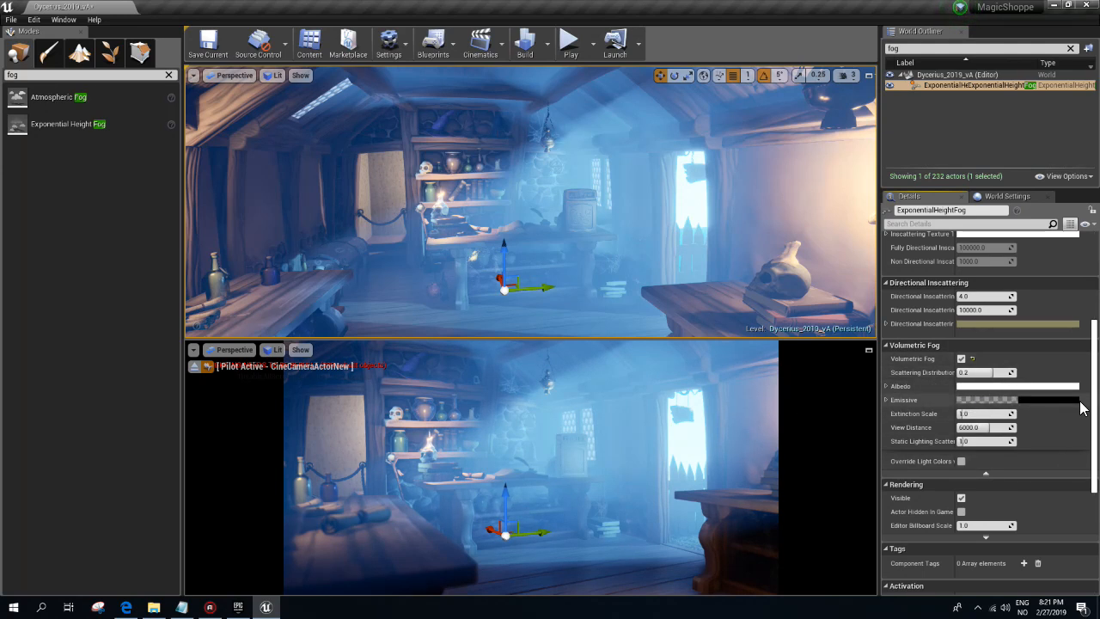
pyautogui.moveTo(980, 372)
pyautogui.mouseDown()
pyautogui.moveTo(949, 372)
pyautogui.moveTo(1030, 372)
pyautogui.moveTo(986, 371)
pyautogui.mouseUp()
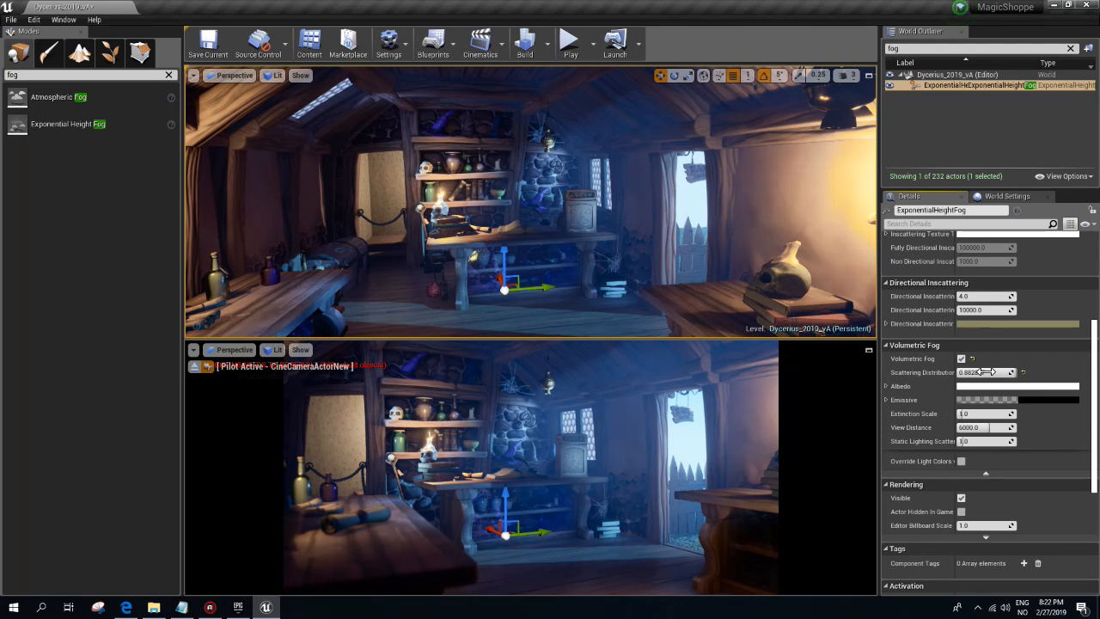
pyautogui.moveTo(985, 372); pyautogui.dragTo(1005, 372)
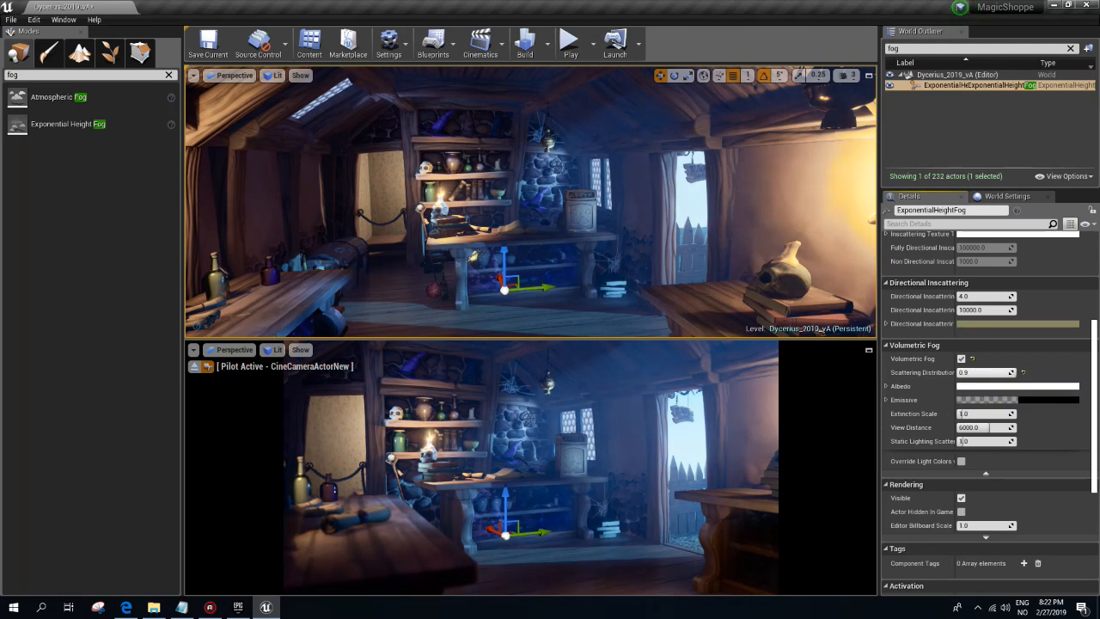
# - Place a basic cube outside the shop near the doorway and reposition it
pyautogui.moveTo(644, 198); pyautogui.dragTo(692, 204, button='right')
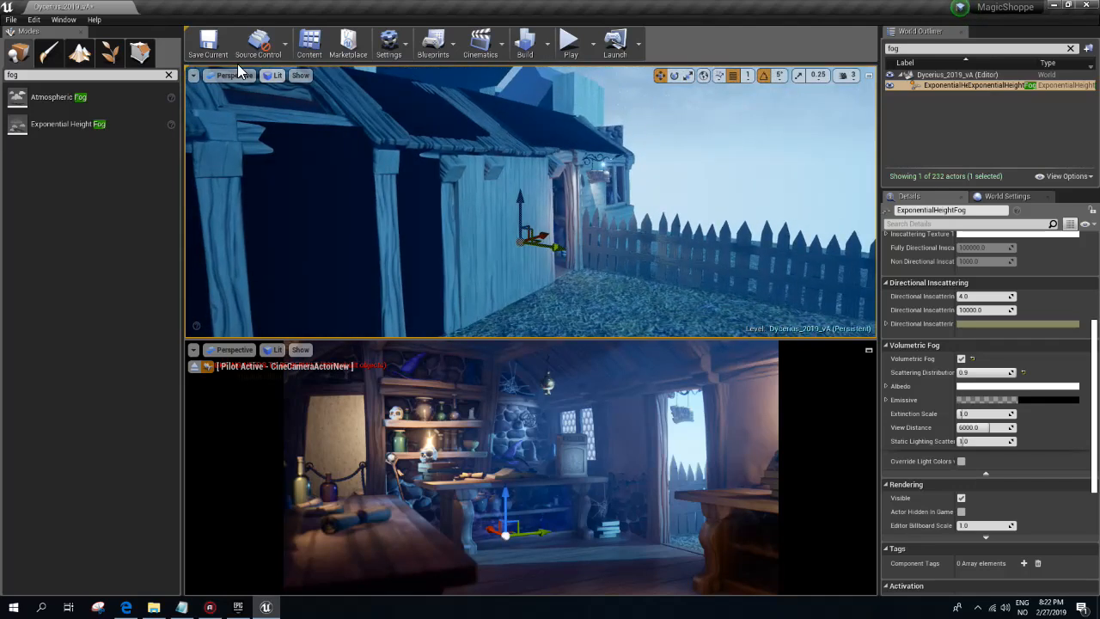
pyautogui.click(168, 75)
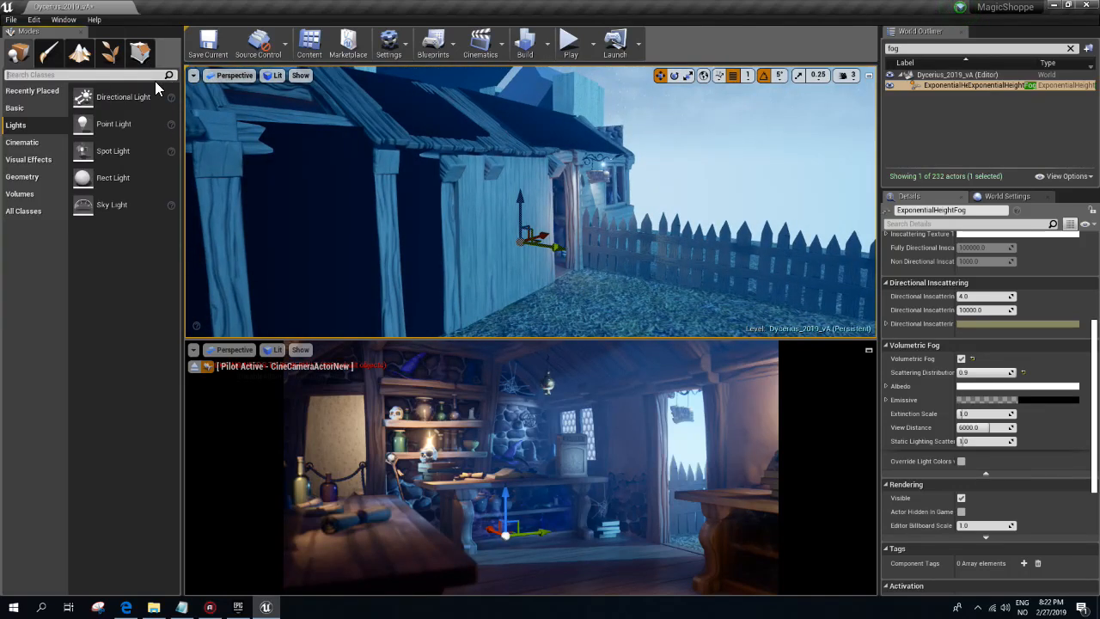
pyautogui.click(36, 141)
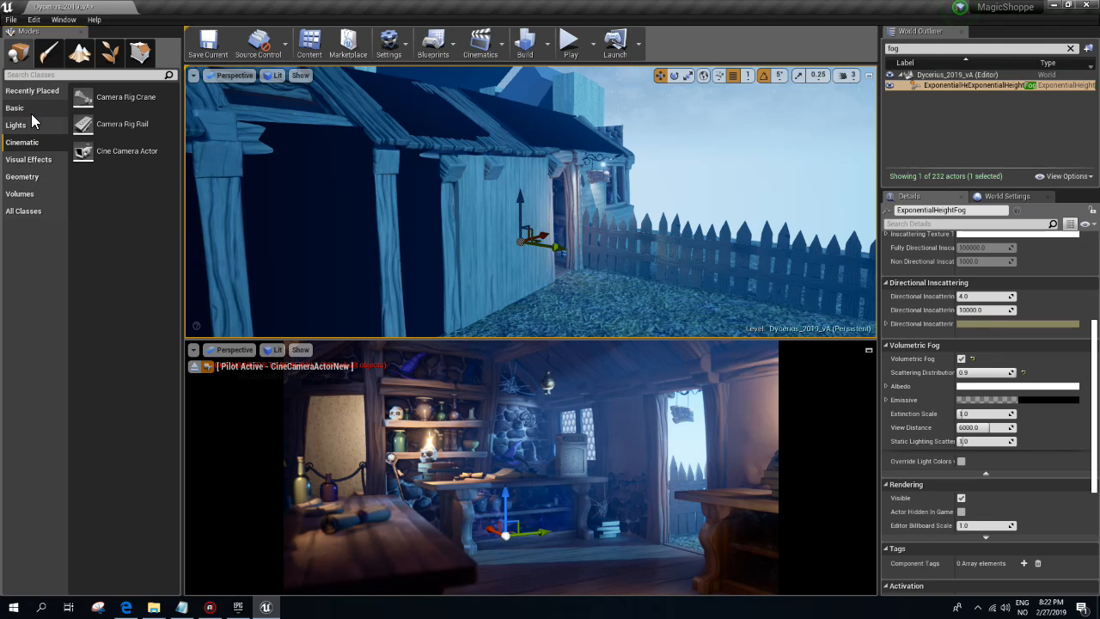
pyautogui.click(31, 112)
pyautogui.moveTo(95, 231); pyautogui.dragTo(603, 88)
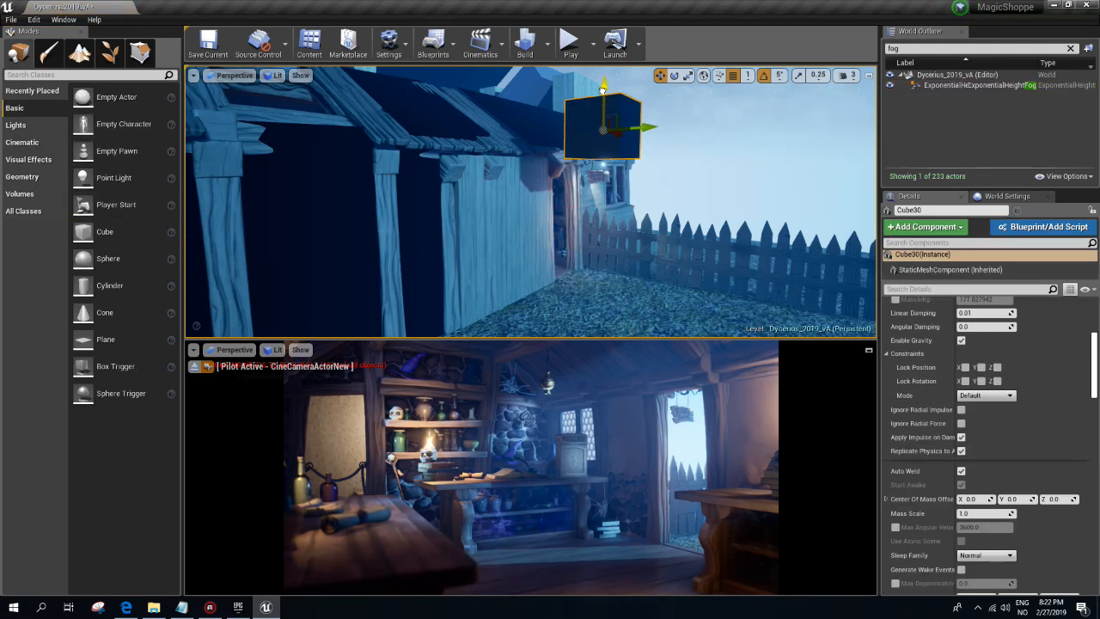
pyautogui.moveTo(602, 131); pyautogui.dragTo(582, 167)
pyautogui.moveTo(582, 167); pyautogui.dragTo(589, 163, button='right')
pyautogui.press('w')
pyautogui.moveTo(619, 141); pyautogui.dragTo(765, 50)
# - Delete the cube placed outside the shop
pyautogui.moveTo(727, 162); pyautogui.dragTo(593, 155, button='right')
pyautogui.press('Delete')
pyautogui.press('w')
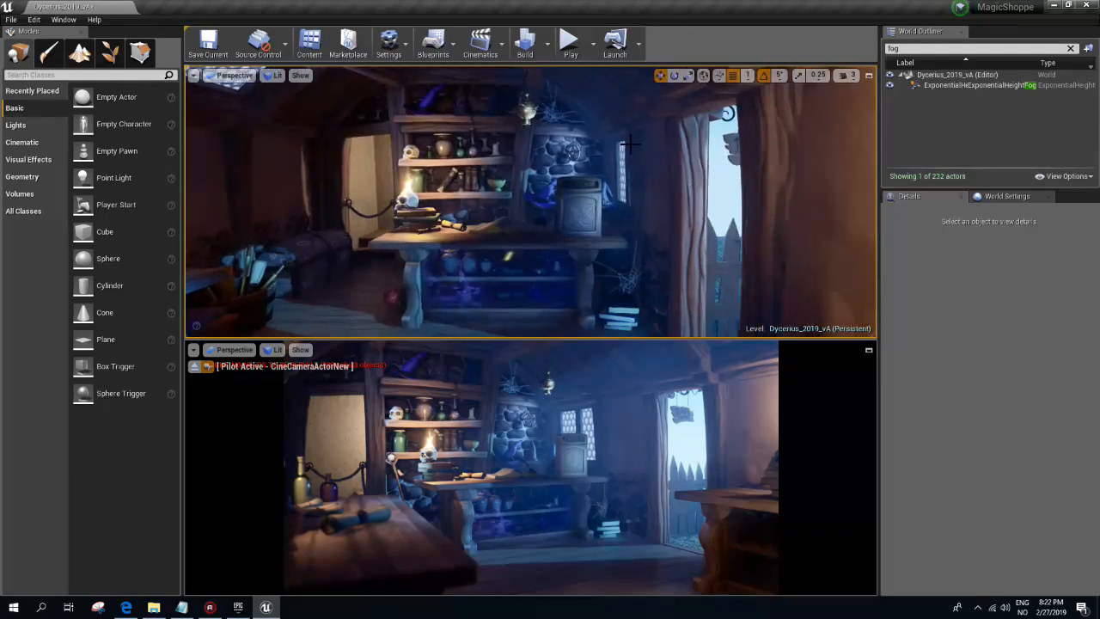
# - Select the exponential height fog and change its directional inscattering color to a muted blue
pyautogui.click(957, 83)
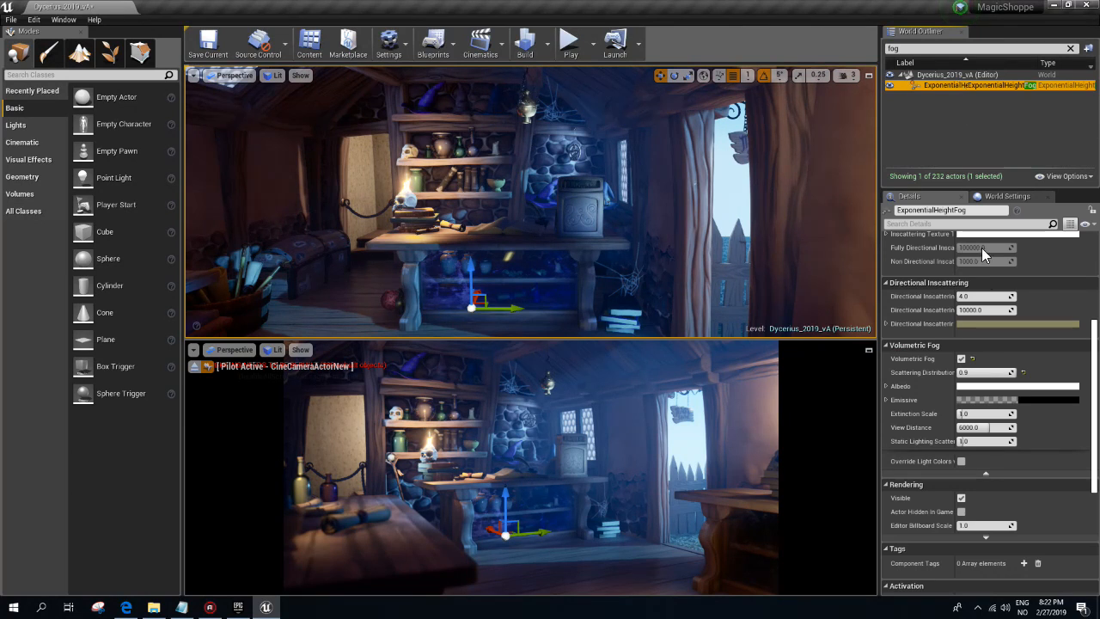
pyautogui.click(984, 320)
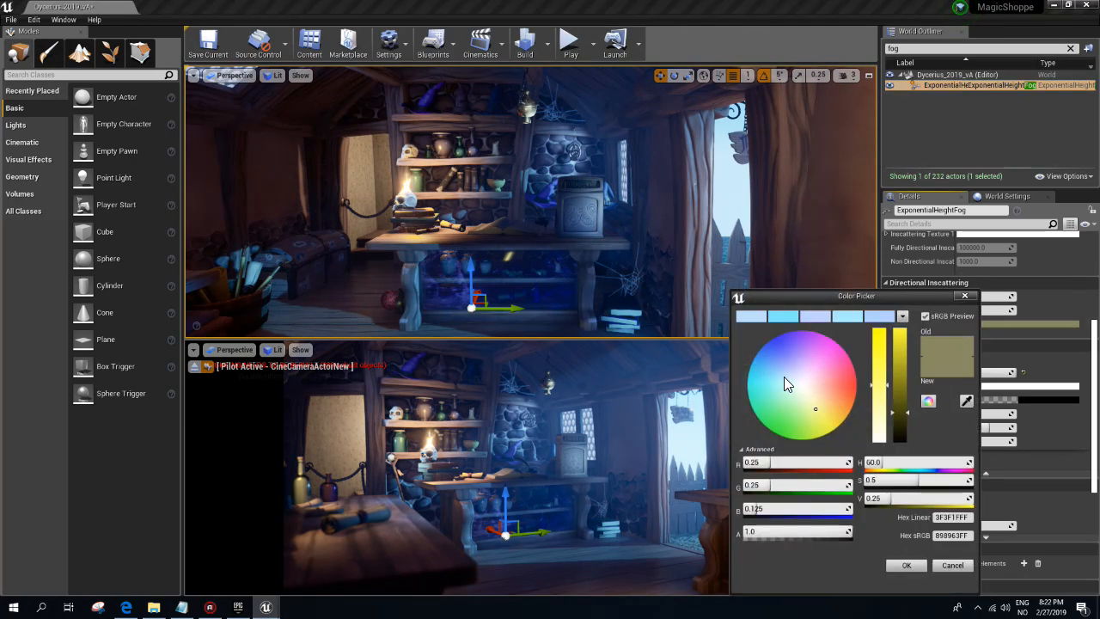
pyautogui.click(784, 378)
pyautogui.click(906, 564)
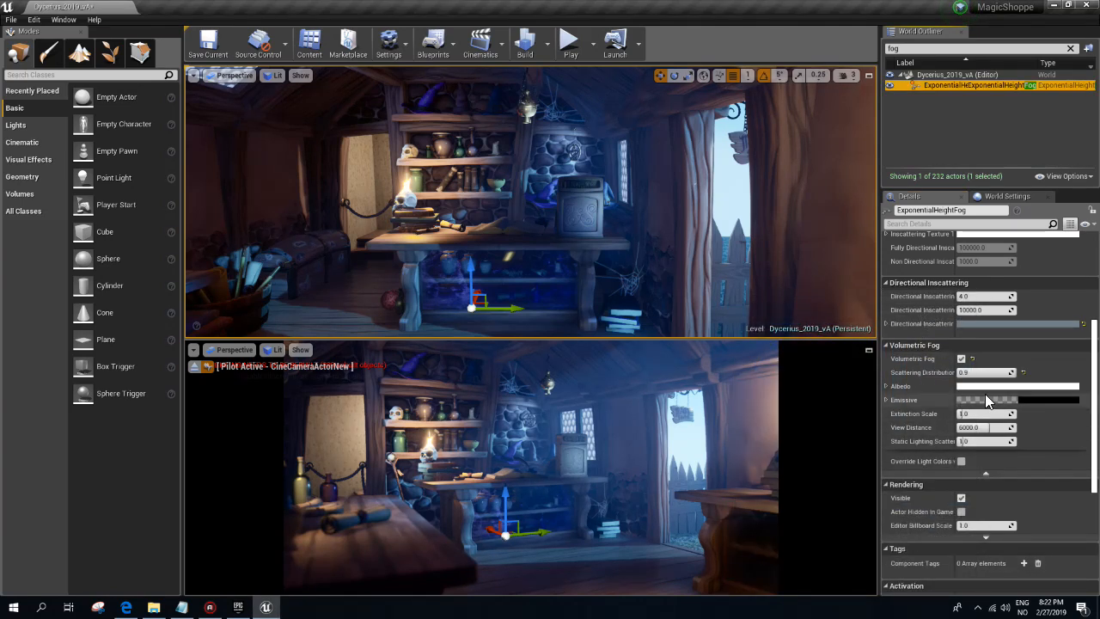
# - Set the volumetric fog's scattering distribution to -0.54 and its extinction scale to about 0.38
pyautogui.moveTo(980, 372)
pyautogui.mouseDown()
pyautogui.moveTo(937, 372)
pyautogui.moveTo(1016, 372)
pyautogui.moveTo(937, 372)
pyautogui.moveTo(959, 372)
pyautogui.mouseUp()
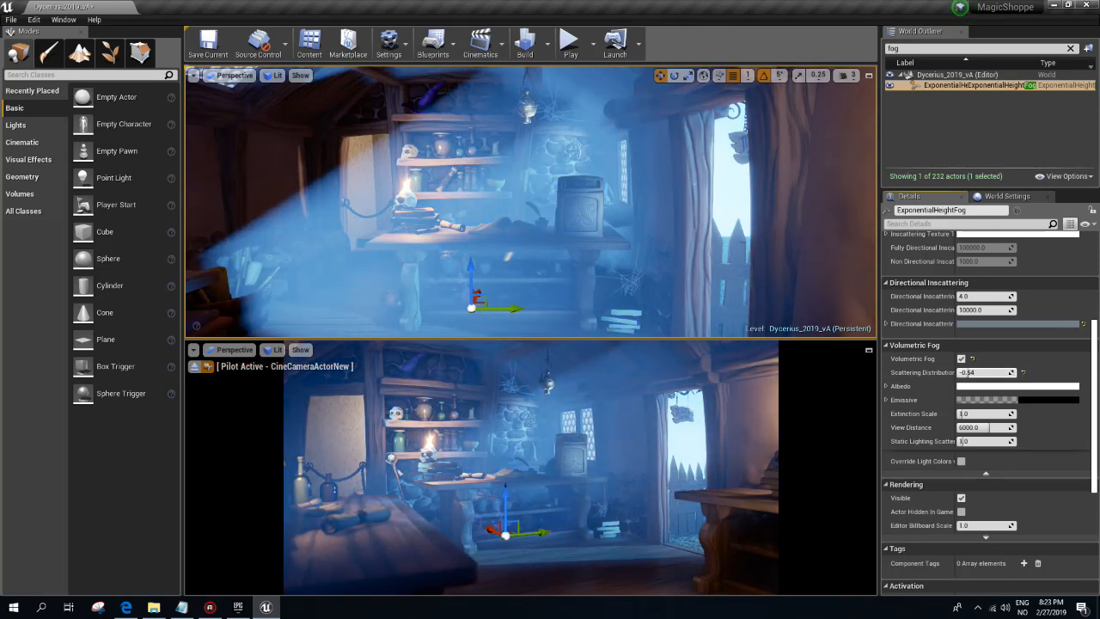
pyautogui.moveTo(984, 413); pyautogui.dragTo(937, 413)
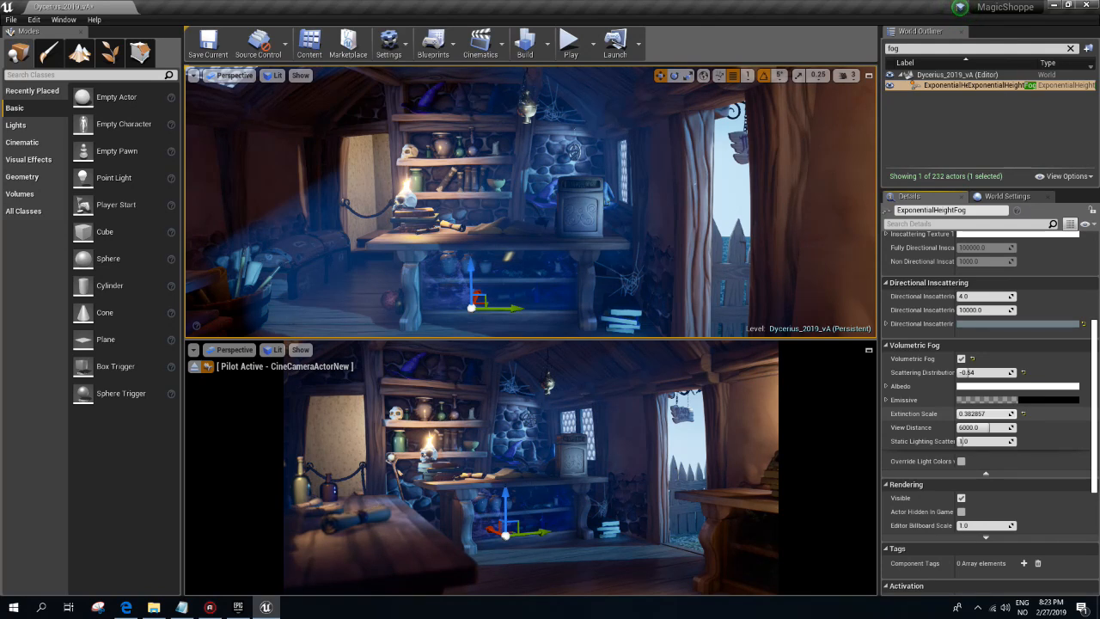
# - Raise the volumetric fog's scattering distribution to about 0.35, keeping the extinction scale at about 0.38
pyautogui.moveTo(522, 196); pyautogui.dragTo(572, 204, button='right')
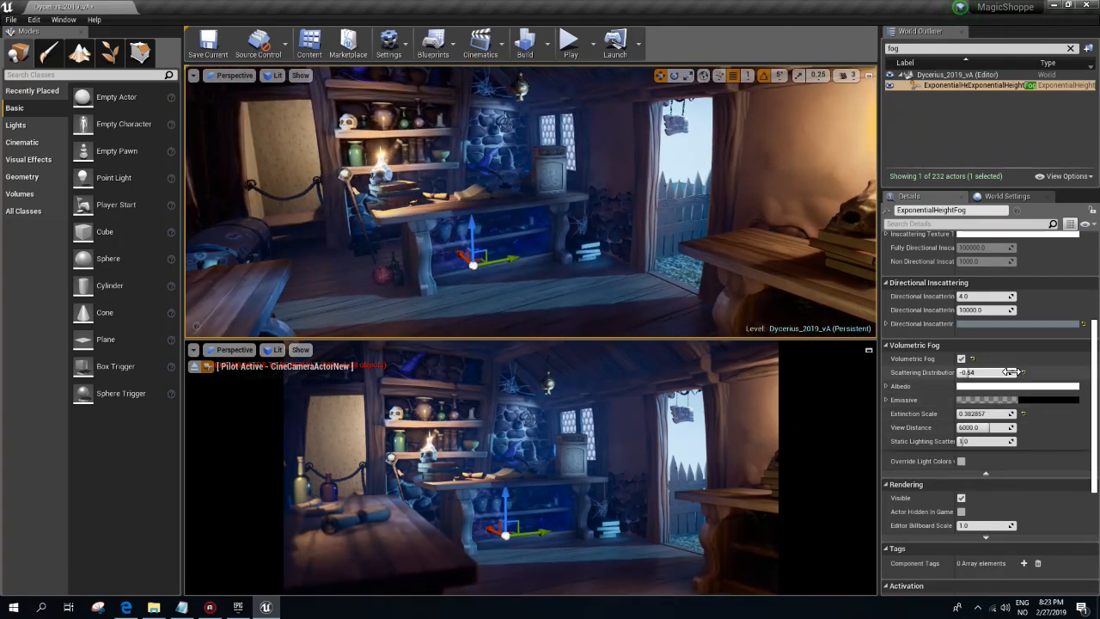
pyautogui.moveTo(986, 371); pyautogui.dragTo(1017, 372)
pyautogui.moveTo(973, 413)
pyautogui.mouseDown()
pyautogui.moveTo(985, 413)
pyautogui.moveTo(968, 413)
pyautogui.mouseUp()
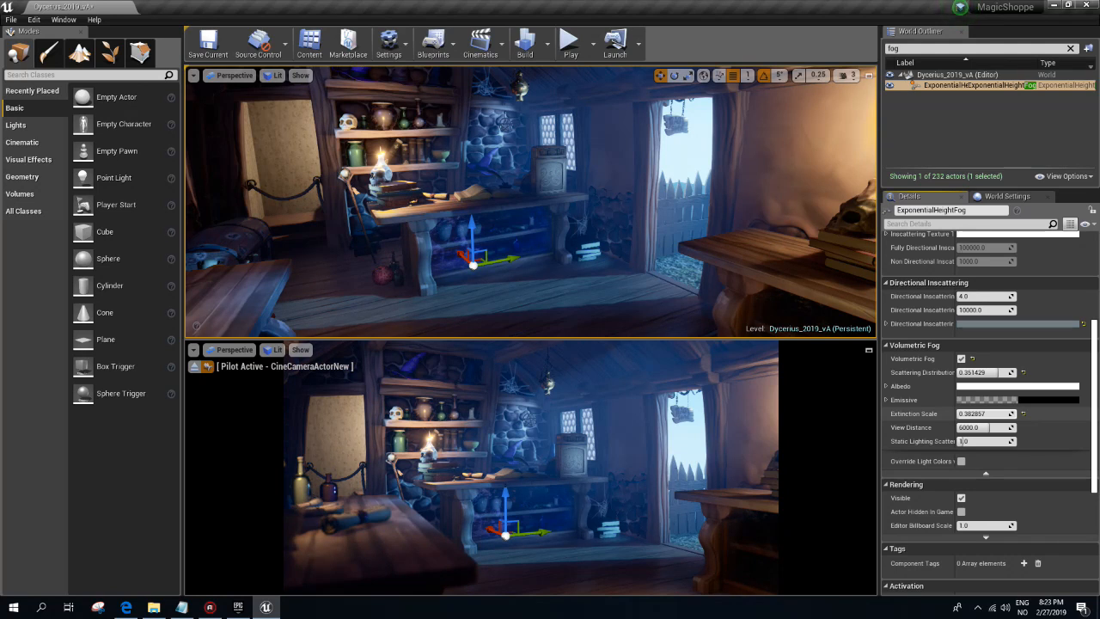
# - Filter the scene's actors by "dire" and select the directional light
pyautogui.click(1016, 51)
pyautogui.write('dire')
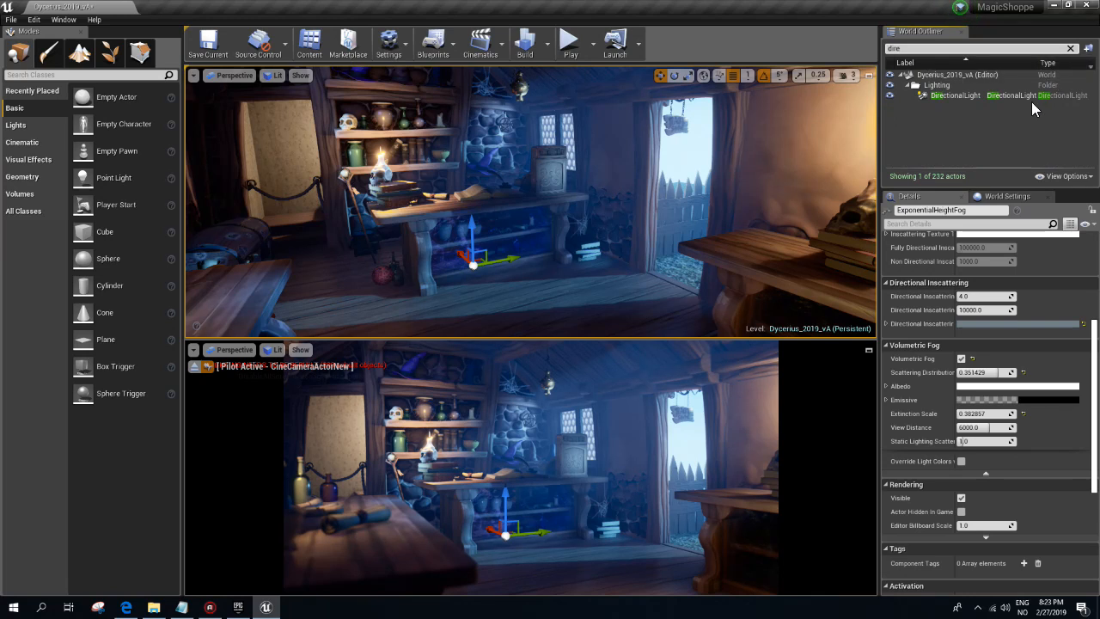
pyautogui.click(1024, 96)
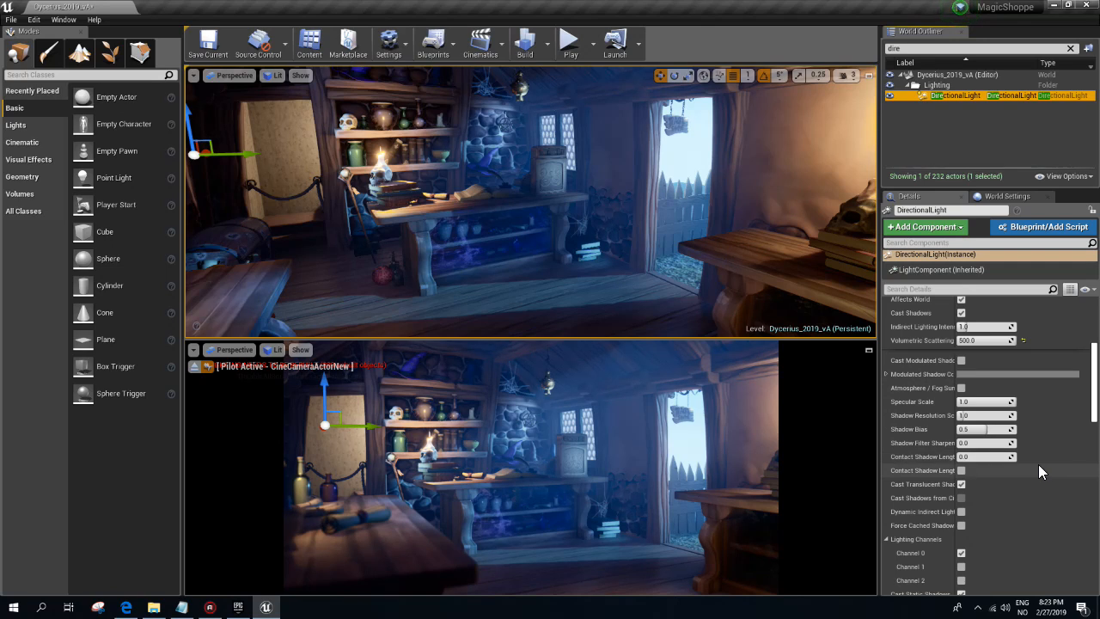
# - Try toggling the directional light's volumetric shadow casting and its atmosphere and fog sun light option
pyautogui.scroll(-4, 1038, 464)
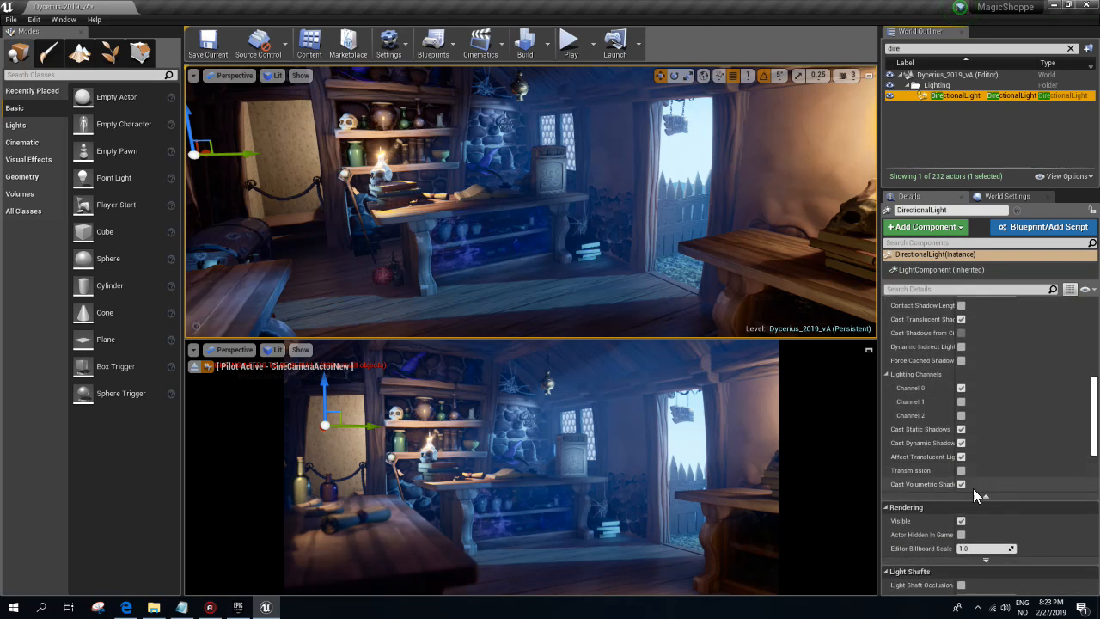
pyautogui.click(960, 483)
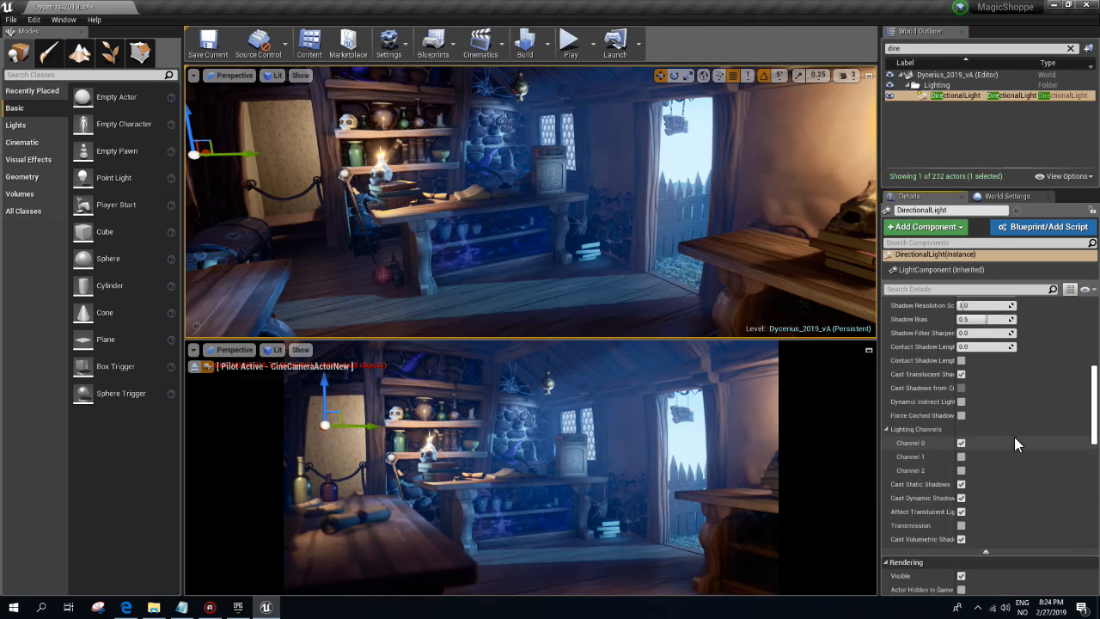
pyautogui.scroll(-1, 1014, 442)
pyautogui.click(961, 530)
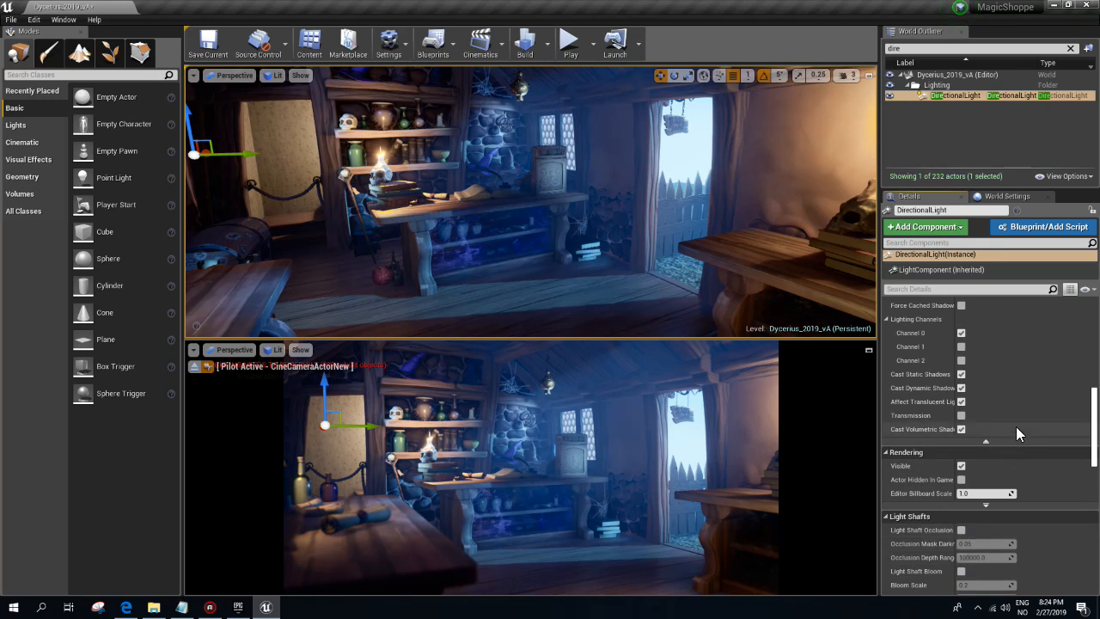
pyautogui.scroll(2, 1018, 403)
pyautogui.scroll(2, 1012, 370)
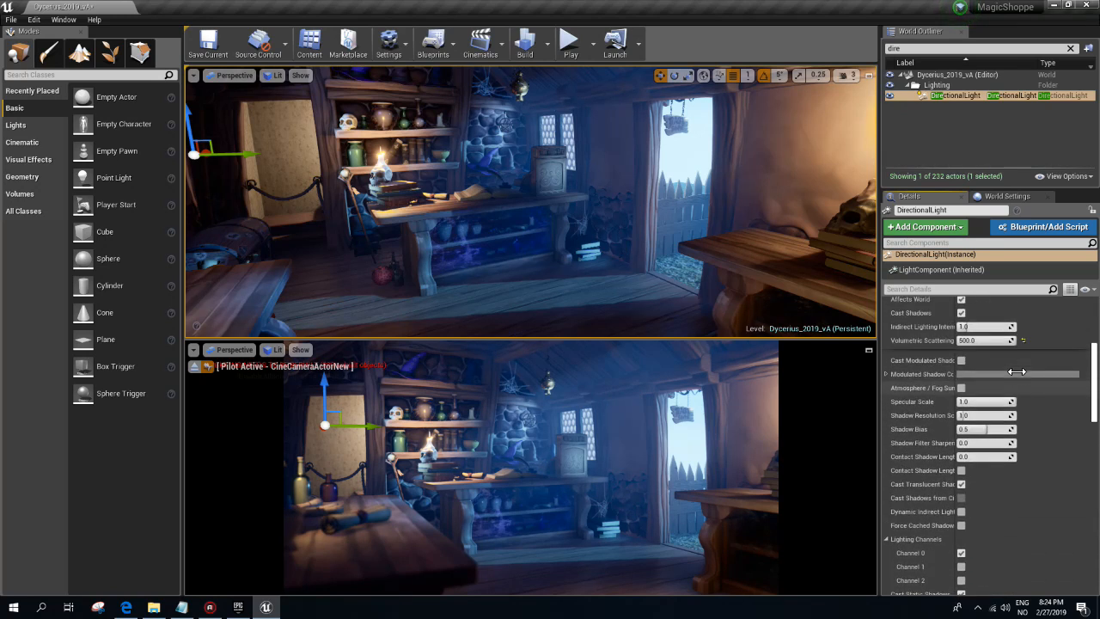
pyautogui.click(960, 387)
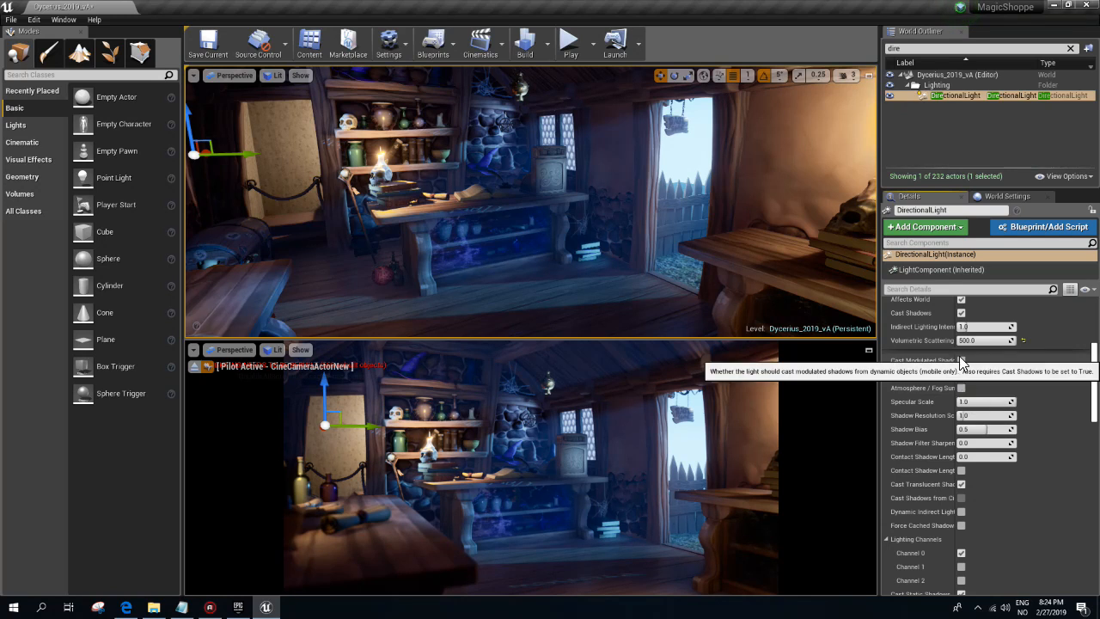
# - Try the directional light's volumetric scattering intensity at 1, 4 and 150, and return it to 500
pyautogui.click(1022, 341)
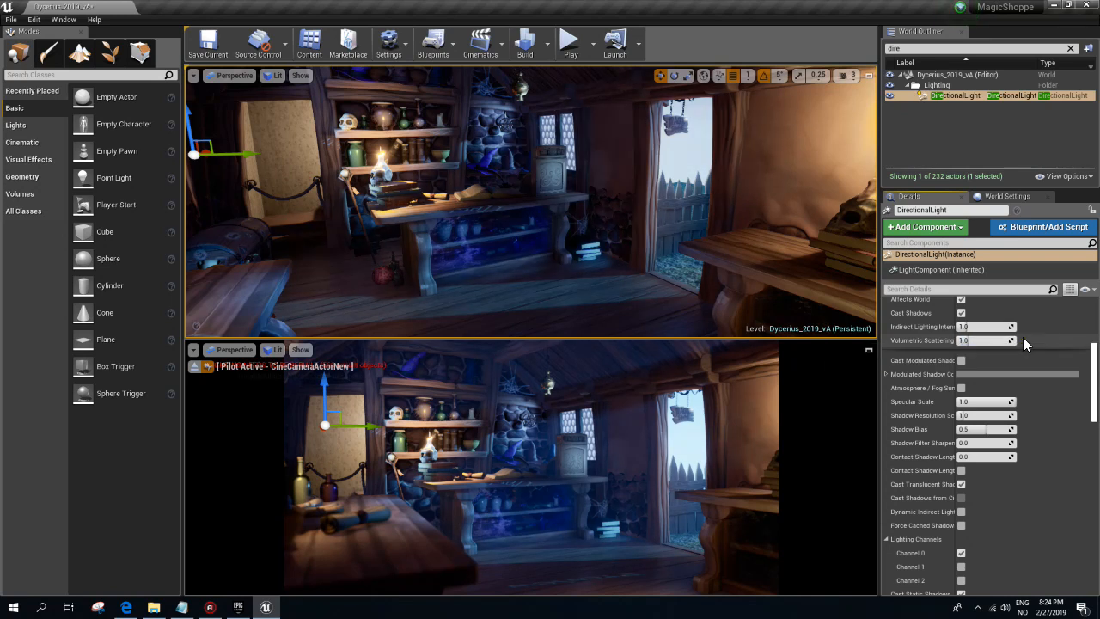
pyautogui.moveTo(973, 340); pyautogui.dragTo(1016, 341)
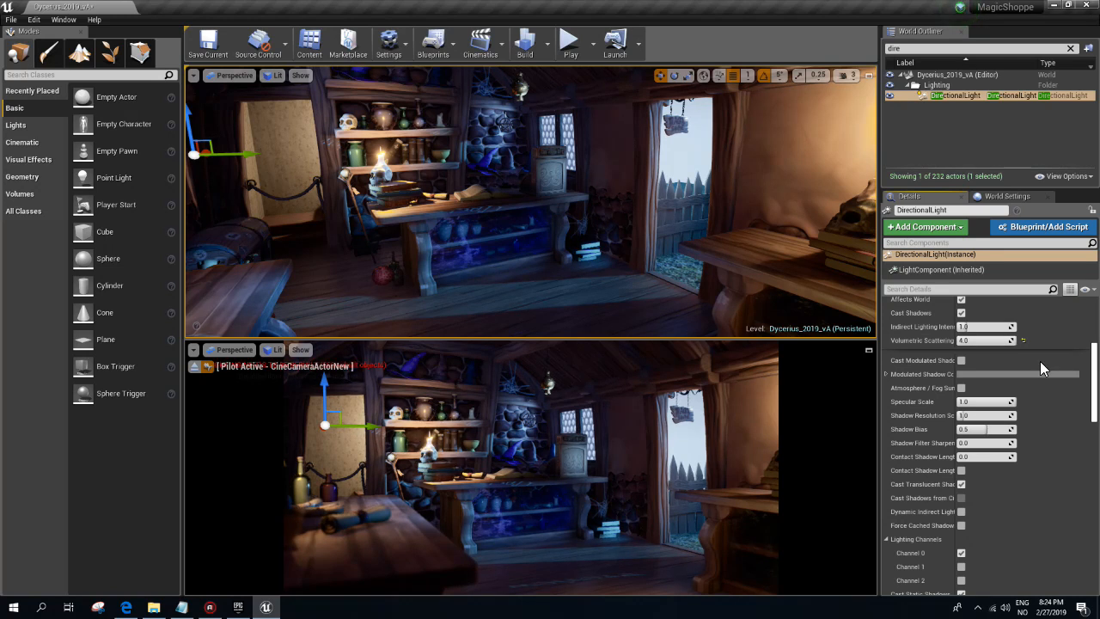
pyautogui.moveTo(1093, 382); pyautogui.dragTo(1093, 335)
pyautogui.scroll(-5, 1089, 344)
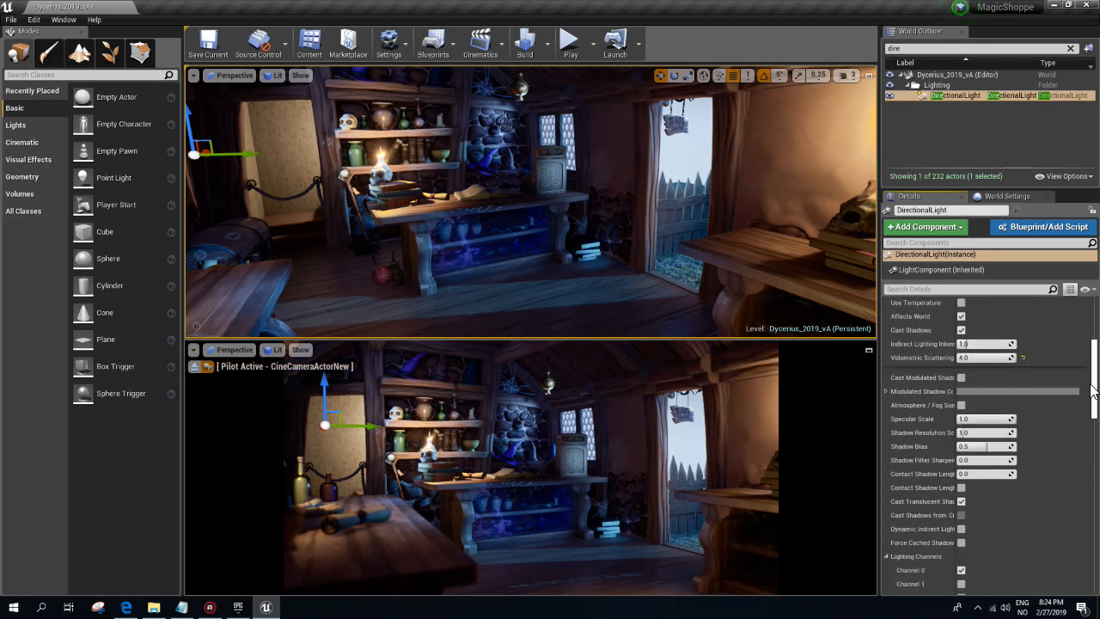
pyautogui.click(998, 388)
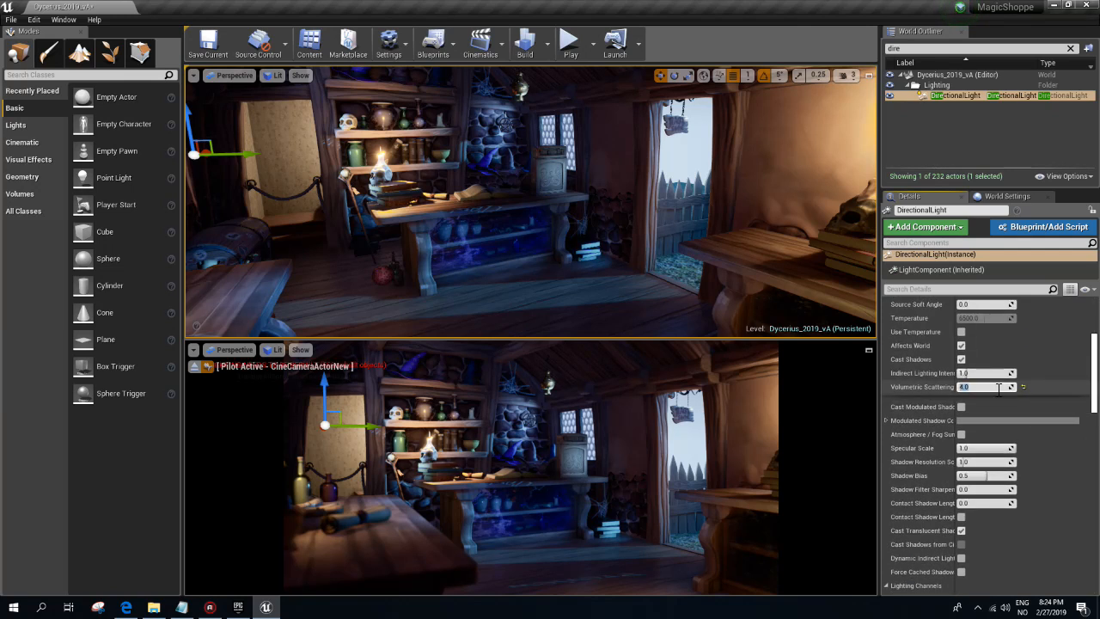
pyautogui.press('Return')
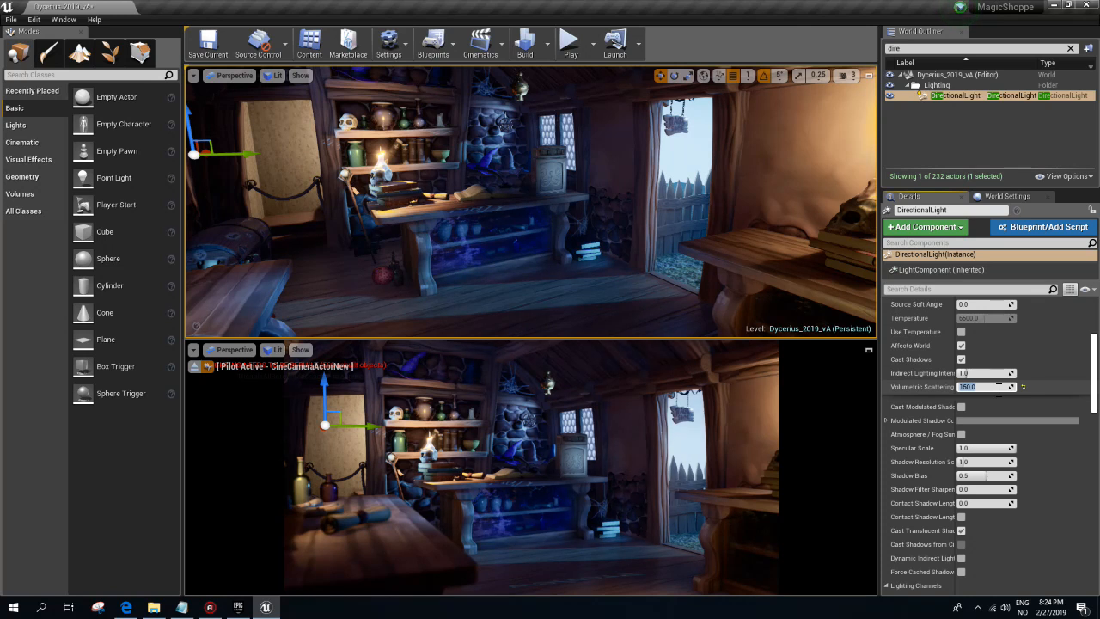
pyautogui.write('500')
pyautogui.press('Return')
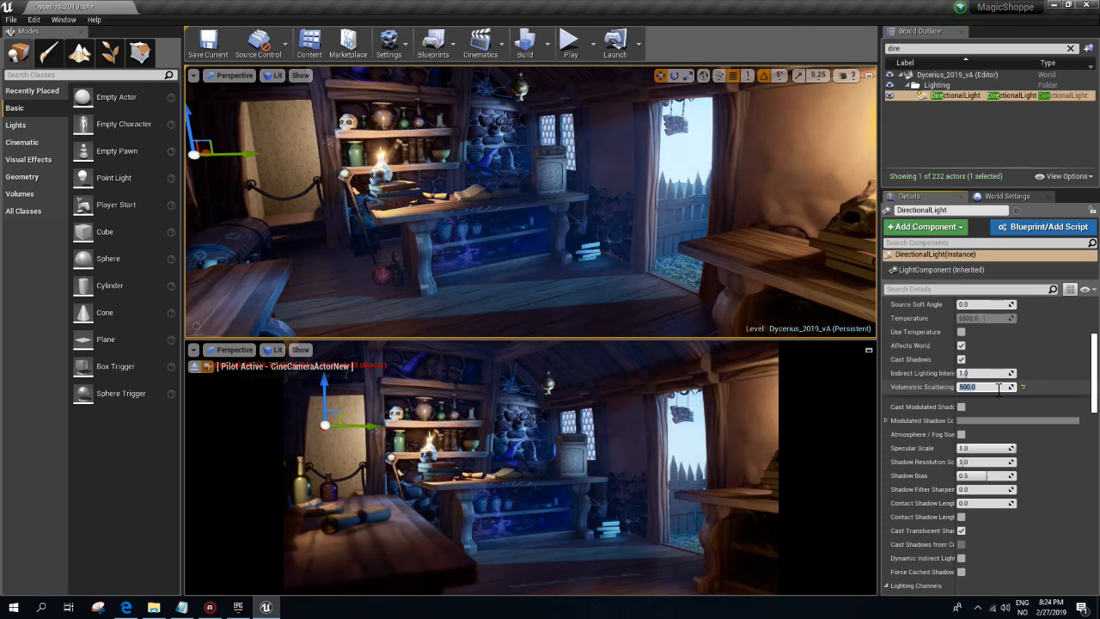
# - Place a basic cube outside the shop, above the wooden side wall near the fence
pyautogui.press('s')
pyautogui.moveTo(632, 209)
pyautogui.mouseDown(button='right')
pyautogui.moveTo(708, 221)
pyautogui.moveTo(631, 210)
pyautogui.mouseUp(button='right')
pyautogui.press('d')
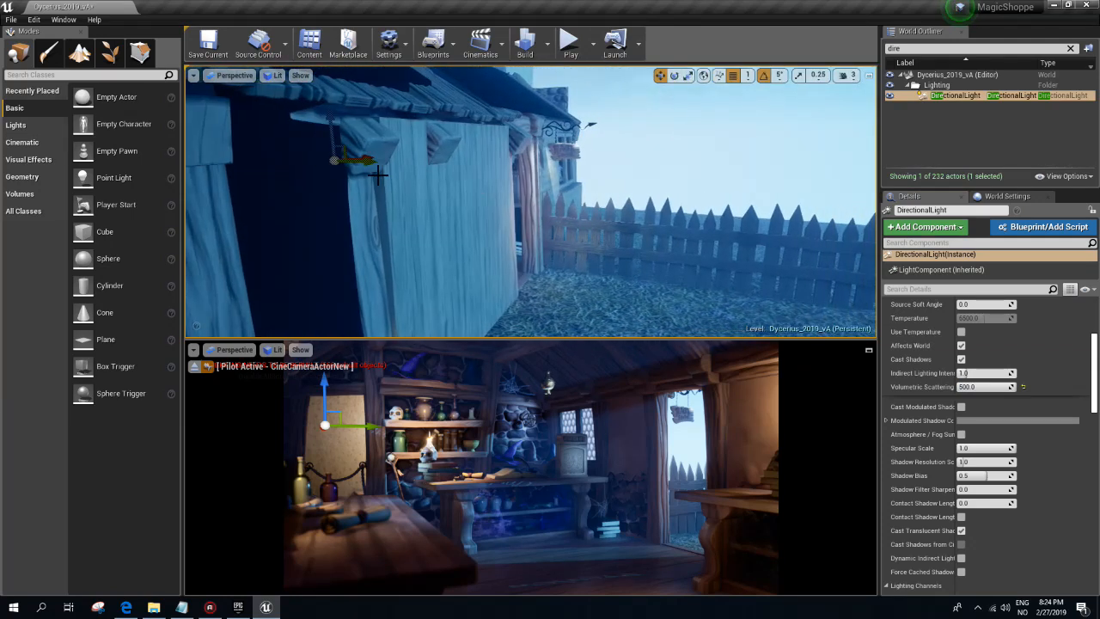
pyautogui.click(24, 133)
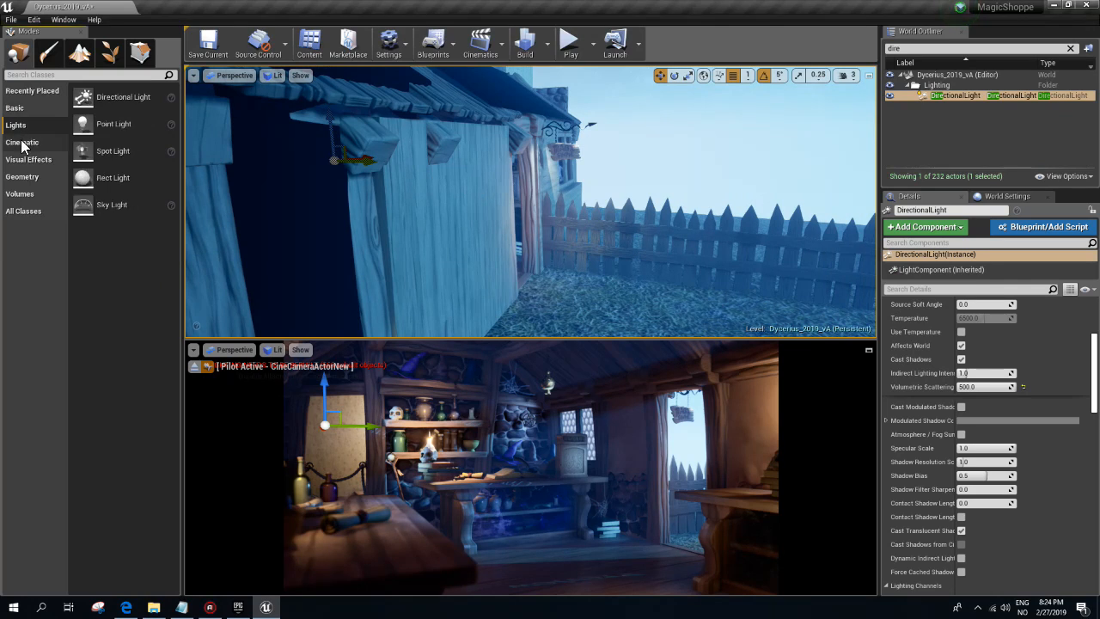
pyautogui.click(16, 108)
pyautogui.moveTo(103, 231); pyautogui.dragTo(598, 70)
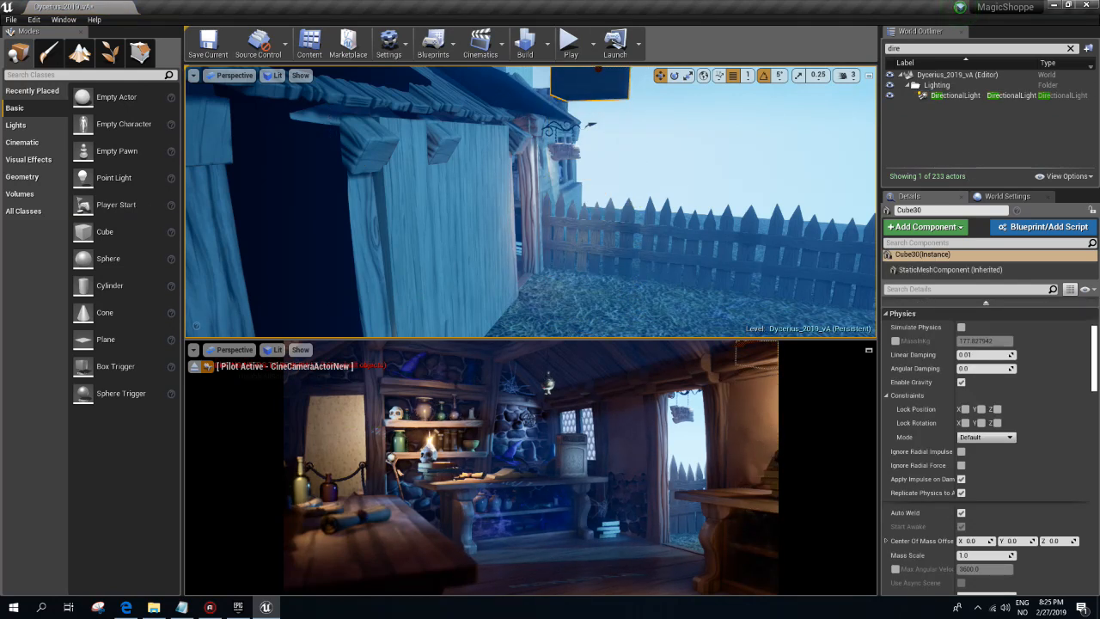
# - Scale the new cube lengthwise and vertically into a large slab that can block the outside light
pyautogui.moveTo(616, 242)
pyautogui.mouseDown(button='right')
pyautogui.moveTo(592, 249)
pyautogui.moveTo(541, 314)
pyautogui.moveTo(653, 244)
pyautogui.moveTo(623, 243)
pyautogui.mouseUp(button='right')
pyautogui.press('r')
pyautogui.moveTo(756, 207); pyautogui.dragTo(673, 210)
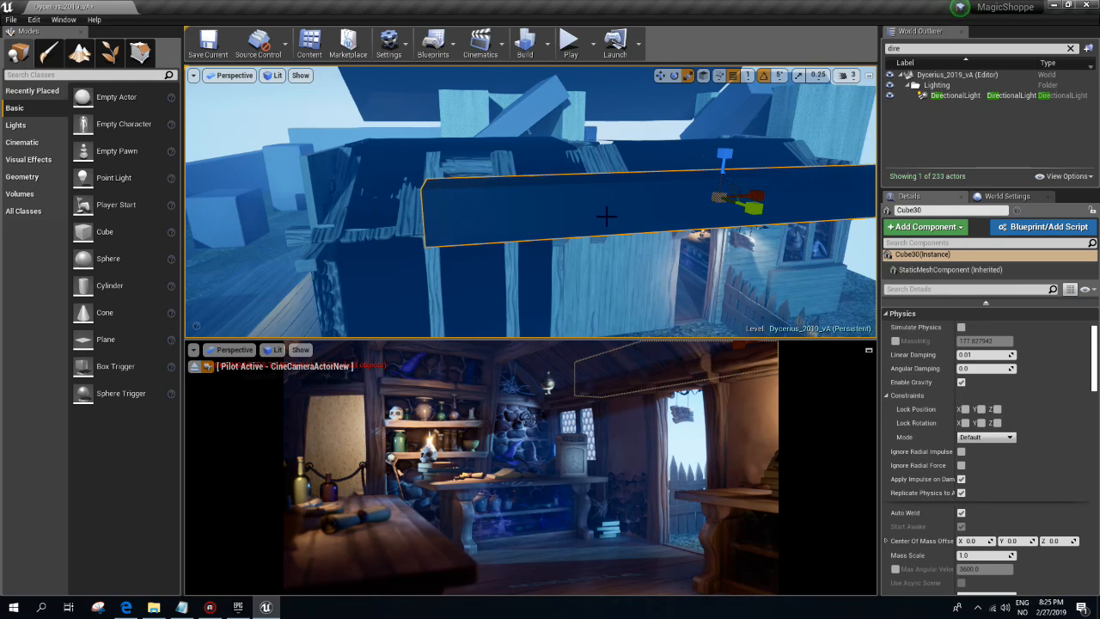
pyautogui.moveTo(724, 155); pyautogui.dragTo(724, 82)
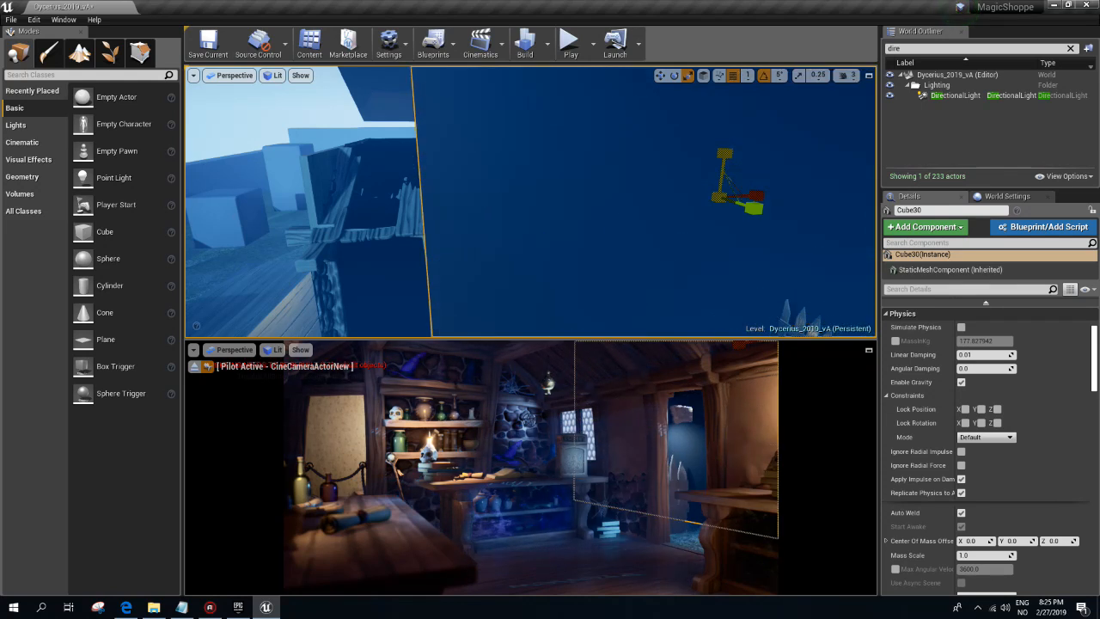
# - Move the scaled cube up and over above the shop roof to block light through the roof openings
pyautogui.press('s')
pyautogui.moveTo(707, 202); pyautogui.dragTo(697, 116, button='right')
pyautogui.press('w')
pyautogui.moveTo(722, 241); pyautogui.dragTo(722, 318, button='right')
pyautogui.moveTo(716, 233); pyautogui.dragTo(581, 103)
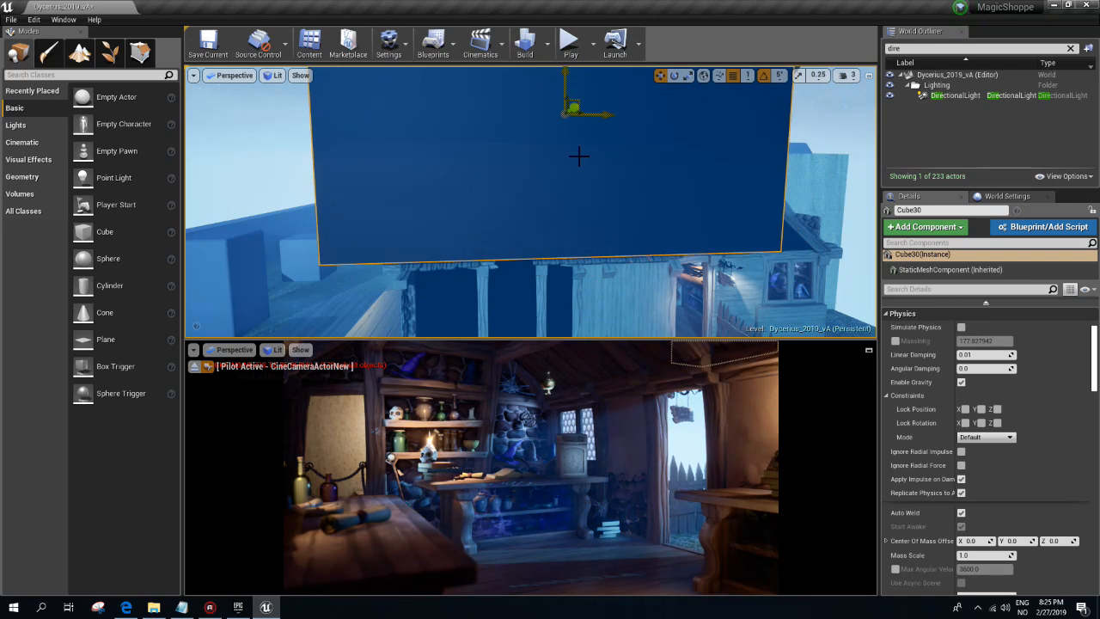
pyautogui.moveTo(559, 198); pyautogui.dragTo(516, 214, button='right')
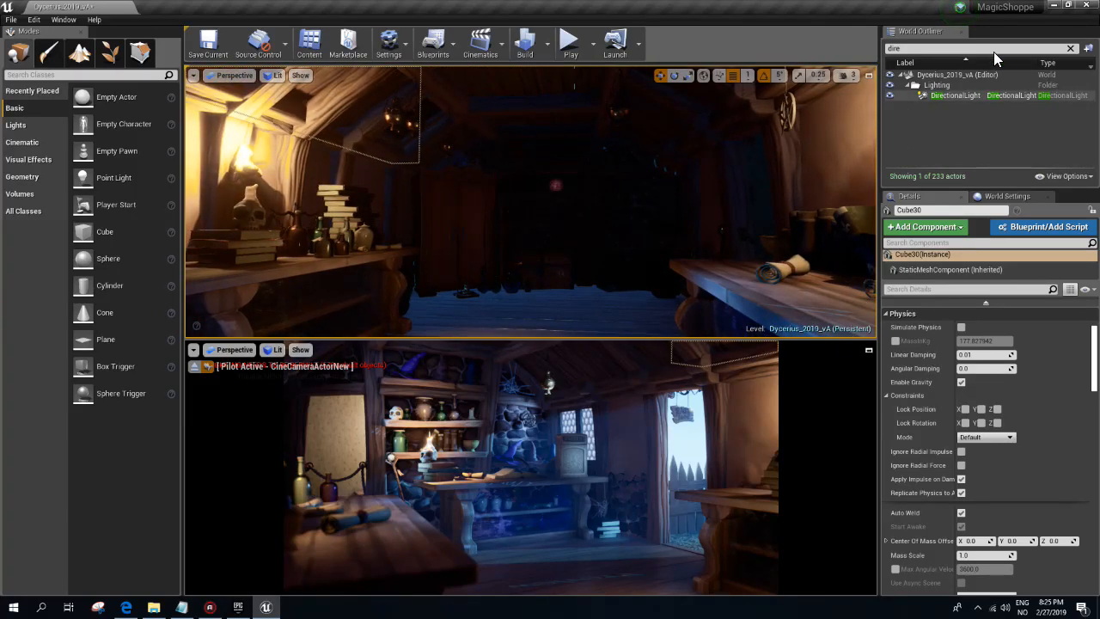
# - Clear the actor filter and switch Cube30's visibility off and on to compare the light shafts inside
pyautogui.click(1071, 48)
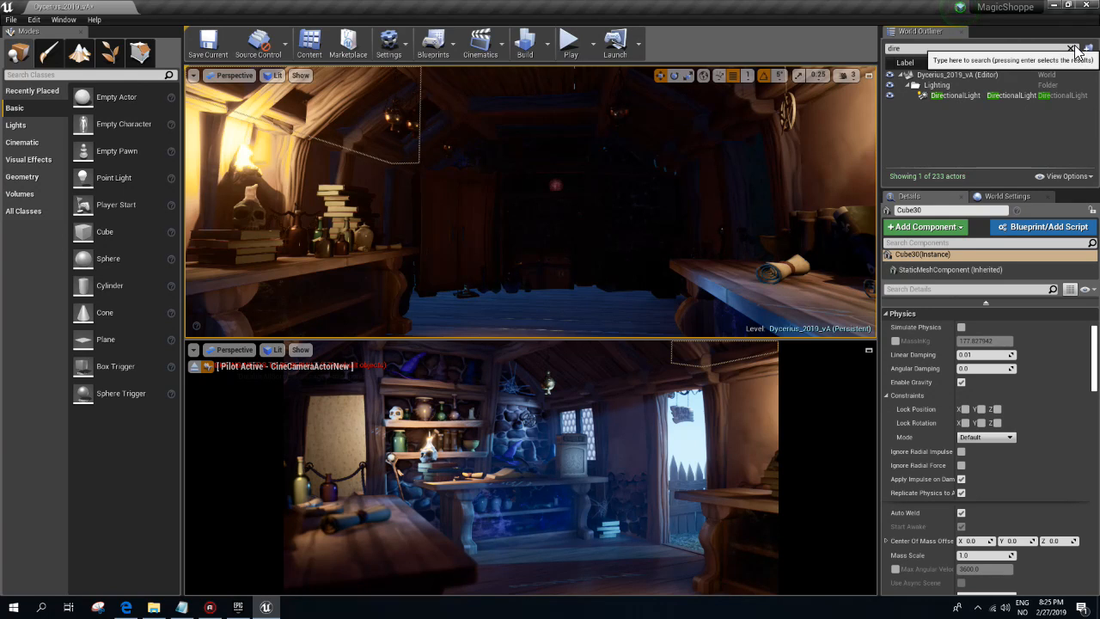
pyautogui.click(890, 123)
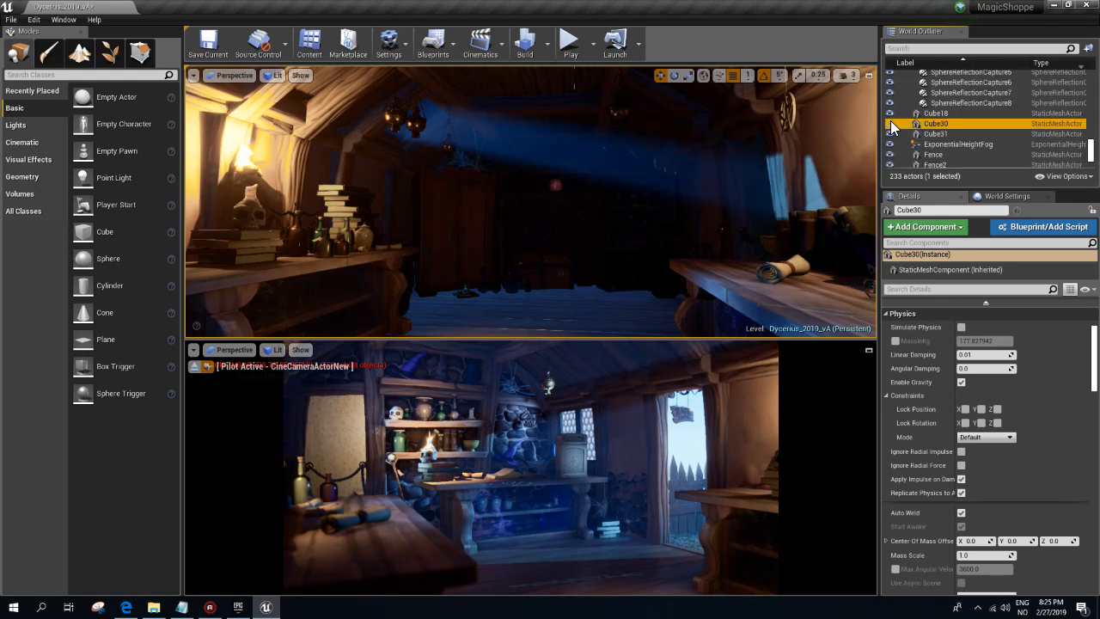
pyautogui.click(890, 123)
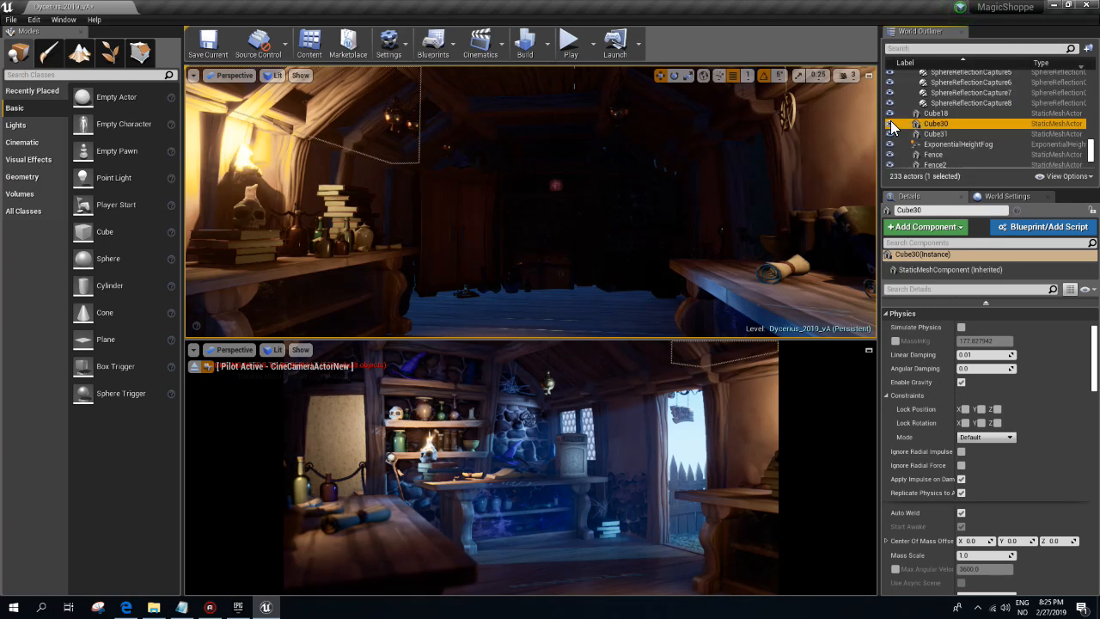
# - Try the Actor Hidden In Game option on Cube30 and switch it back off
pyautogui.moveTo(704, 193); pyautogui.dragTo(558, 175, button='right')
pyautogui.press('w')
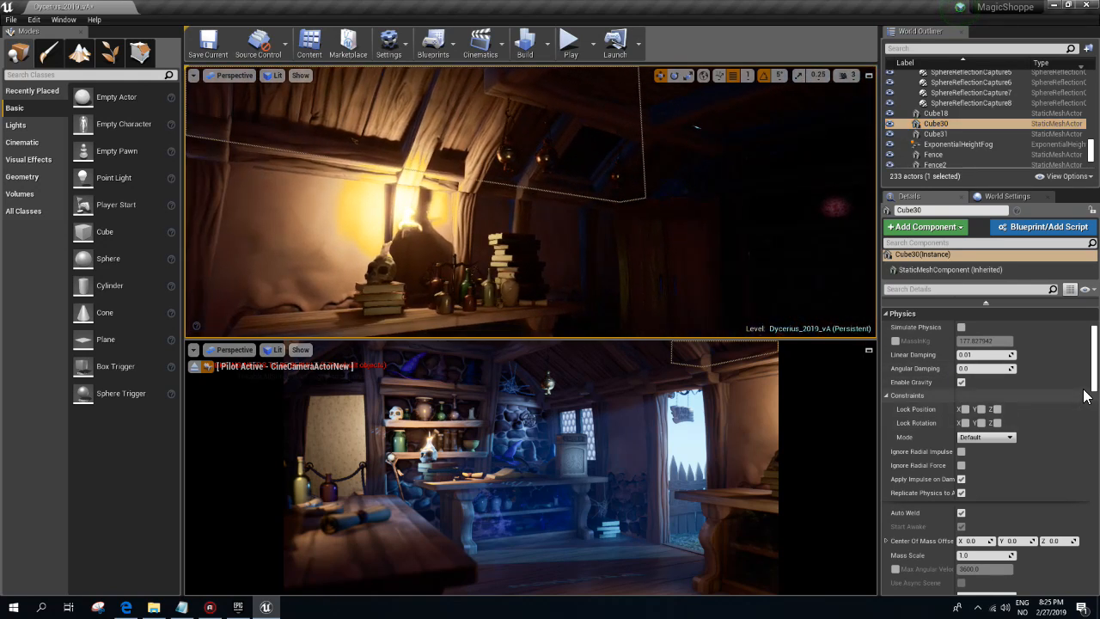
pyautogui.moveTo(1093, 383); pyautogui.dragTo(1068, 522)
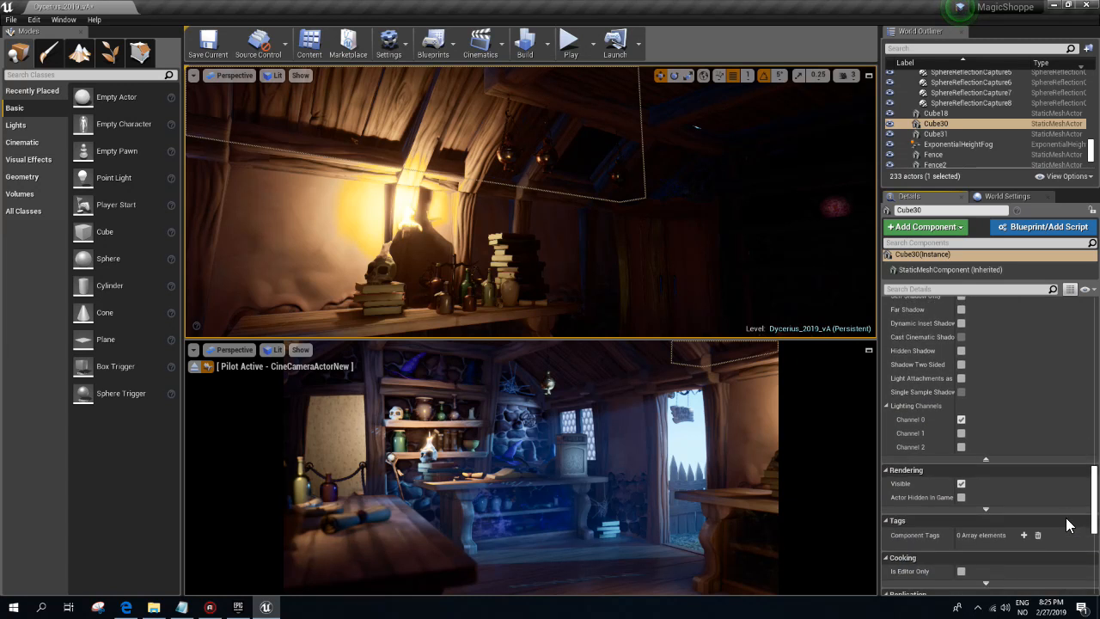
pyautogui.click(961, 499)
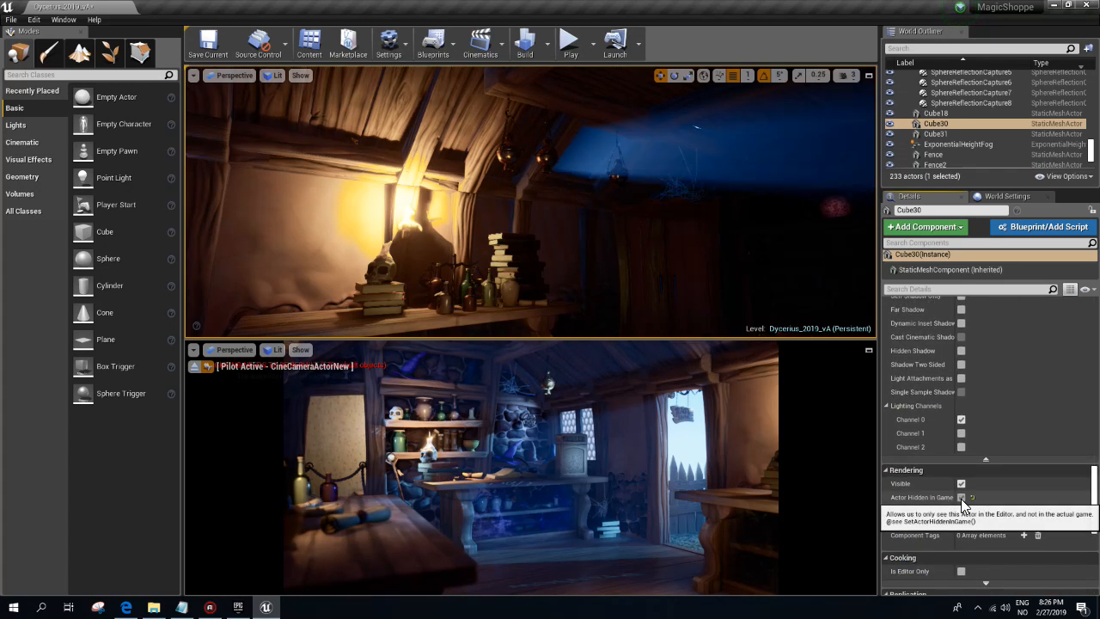
pyautogui.click(961, 500)
# - Slide the blocking cube sideways above the ceiling to adjust which roof openings let light into the shop
pyautogui.moveTo(513, 213); pyautogui.dragTo(404, 153, button='right')
pyautogui.press('s')
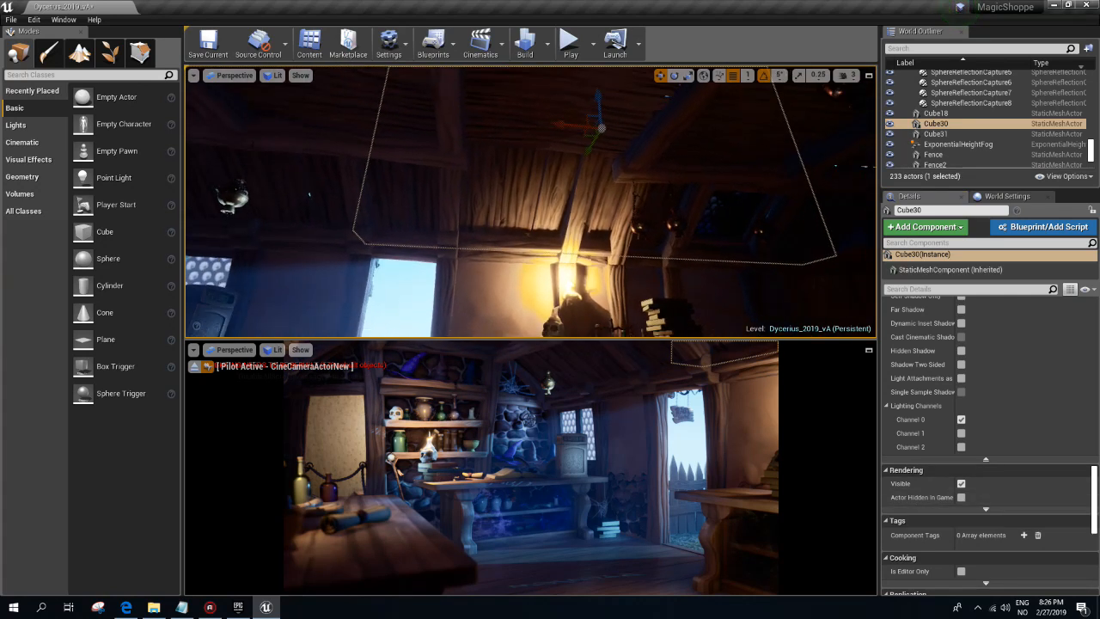
pyautogui.moveTo(553, 124); pyautogui.dragTo(396, 125)
pyautogui.press('r')
pyautogui.moveTo(396, 125)
pyautogui.mouseDown(button='right')
pyautogui.moveTo(524, 125)
pyautogui.moveTo(512, 162)
pyautogui.moveTo(419, 161)
pyautogui.moveTo(397, 136)
pyautogui.mouseUp(button='right')
pyautogui.moveTo(393, 136); pyautogui.dragTo(320, 152)
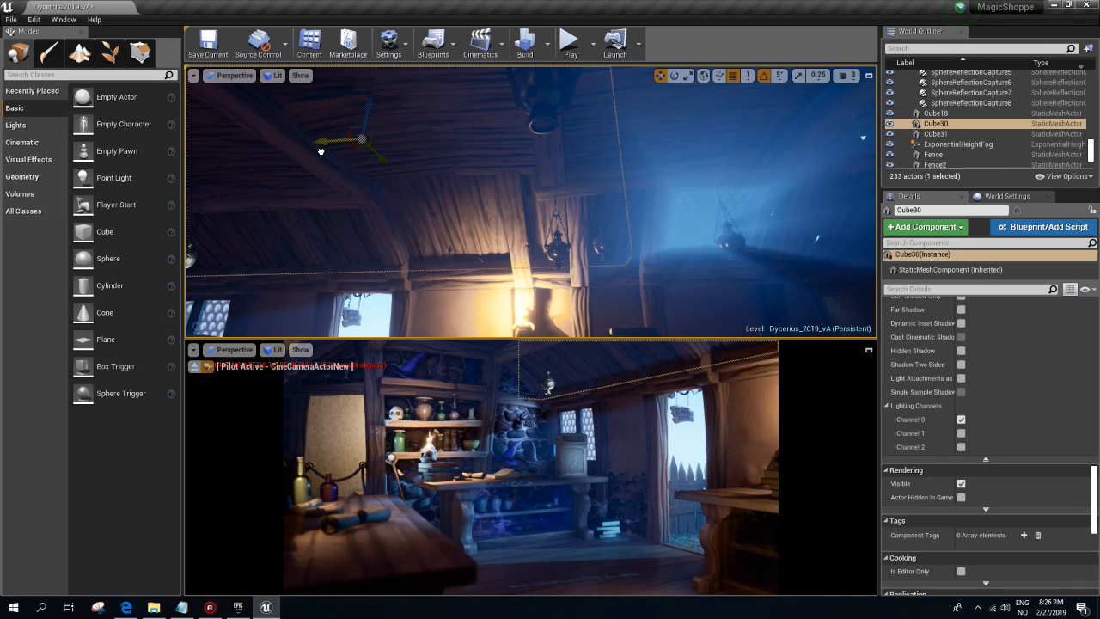
pyautogui.moveTo(320, 152); pyautogui.dragTo(542, 138)
pyautogui.moveTo(656, 232); pyautogui.dragTo(522, 270, button='right')
pyautogui.moveTo(603, 242); pyautogui.dragTo(577, 238, button='right')
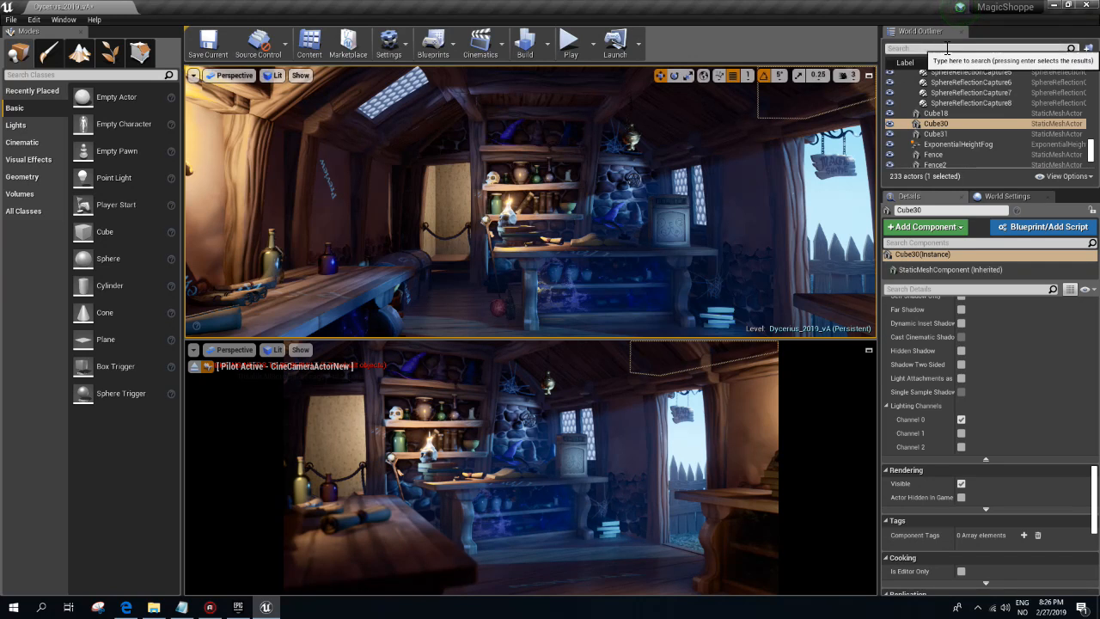
# - Find and select the directional light and set its volumetric scattering intensity to 250
pyautogui.click(969, 145)
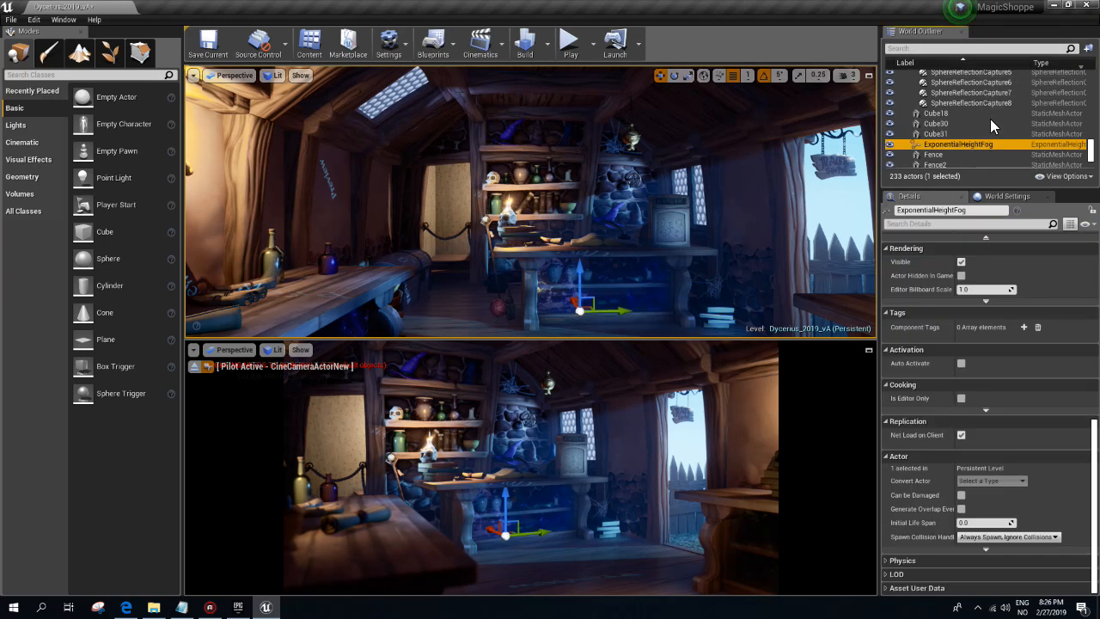
pyautogui.click(952, 48)
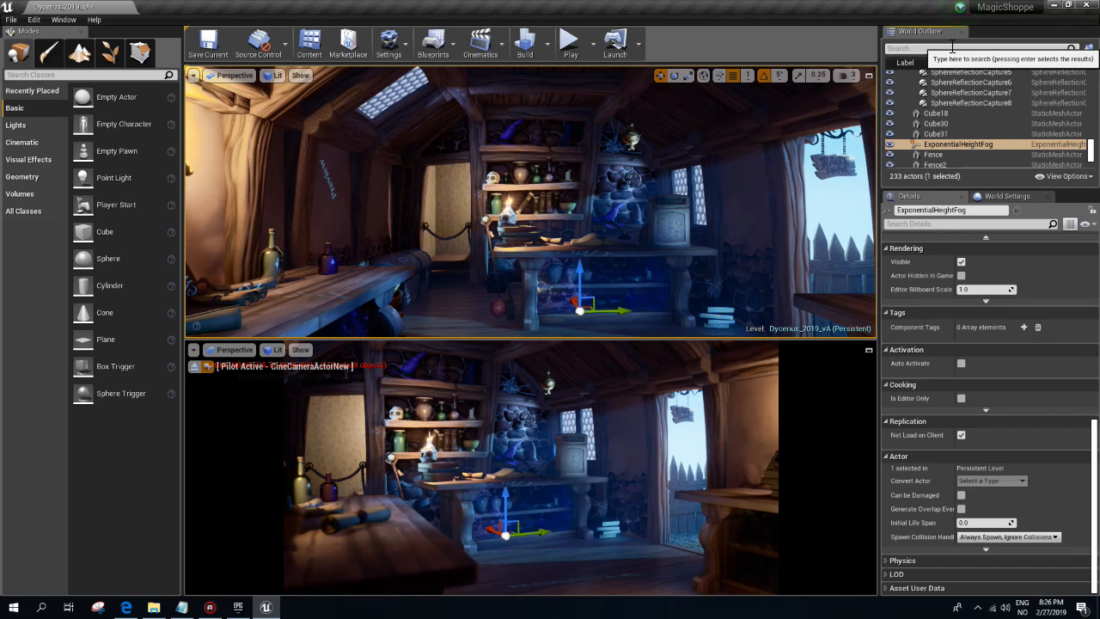
pyautogui.write('dire')
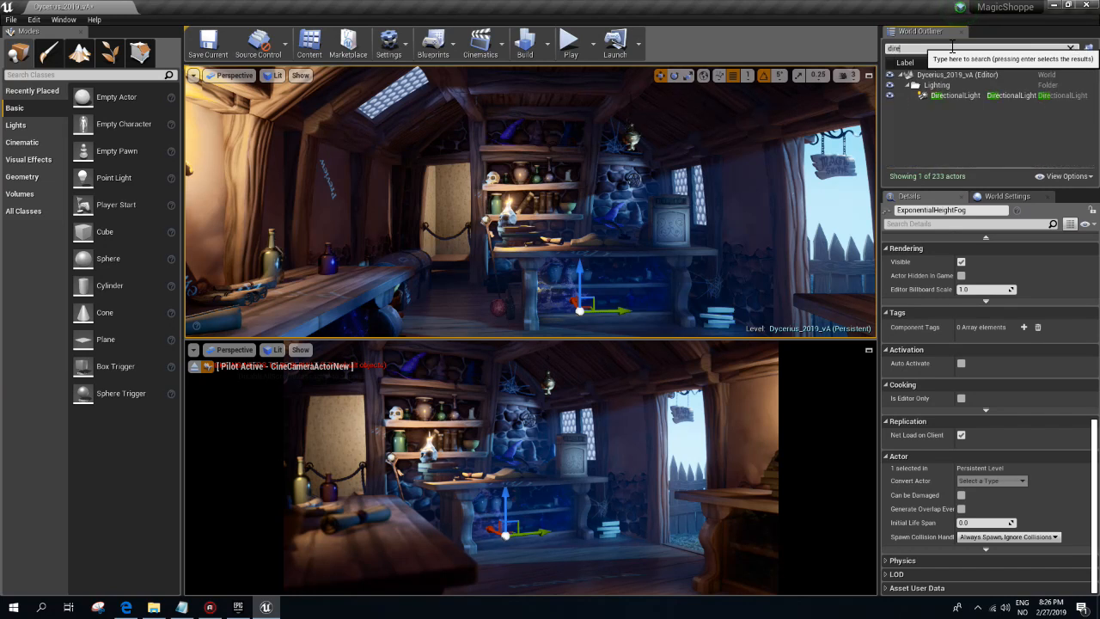
pyautogui.click(964, 102)
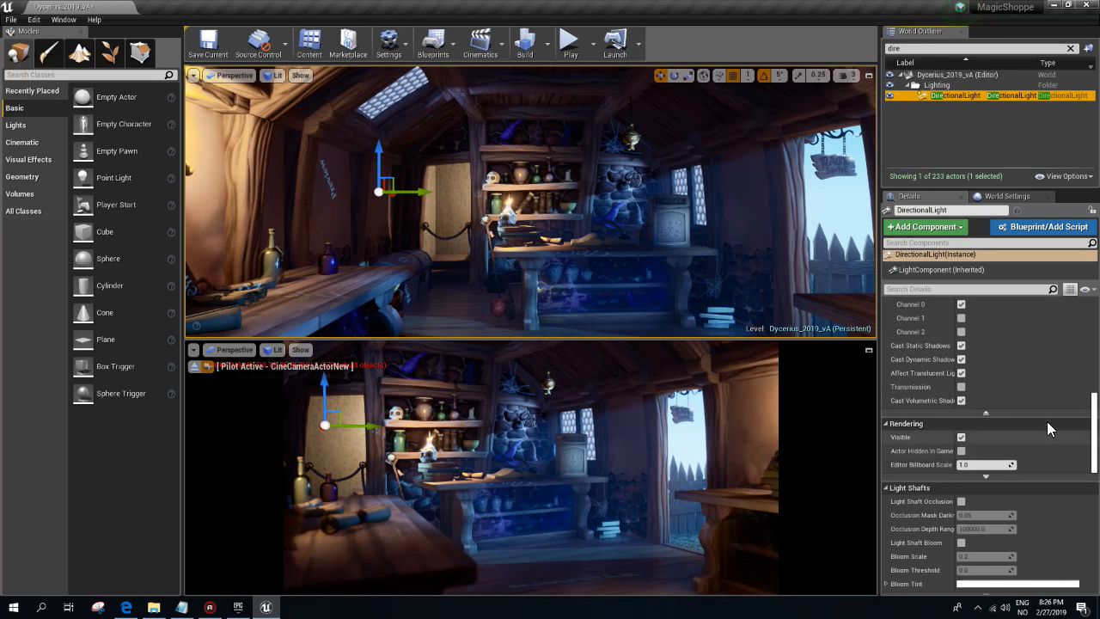
pyautogui.moveTo(1096, 416); pyautogui.dragTo(1094, 292)
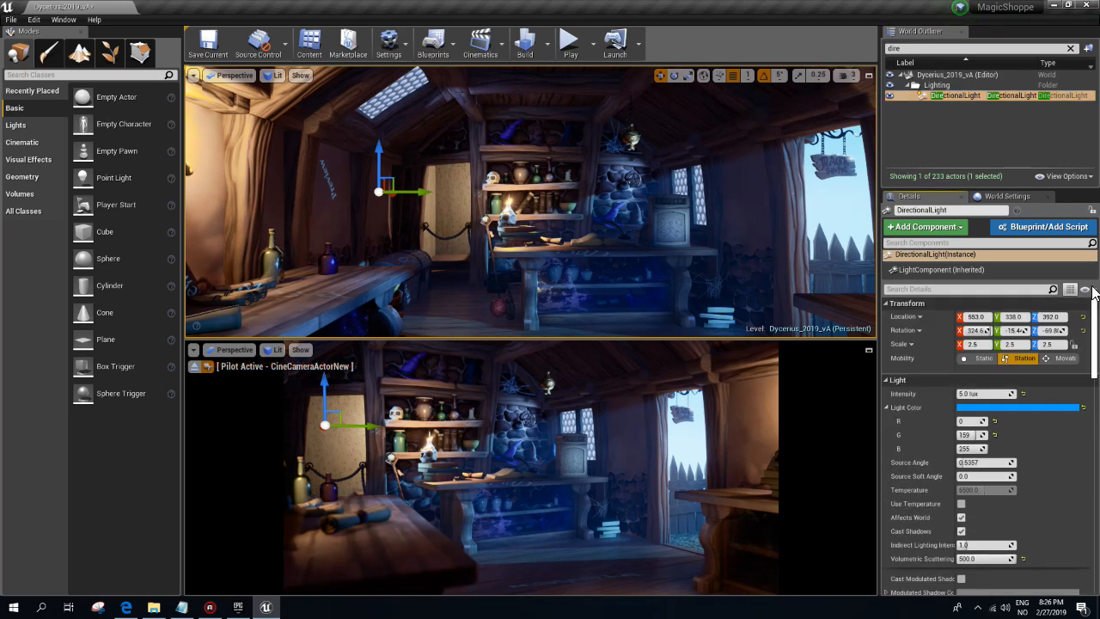
pyautogui.click(995, 558)
pyautogui.write('250')
pyautogui.press('Return')
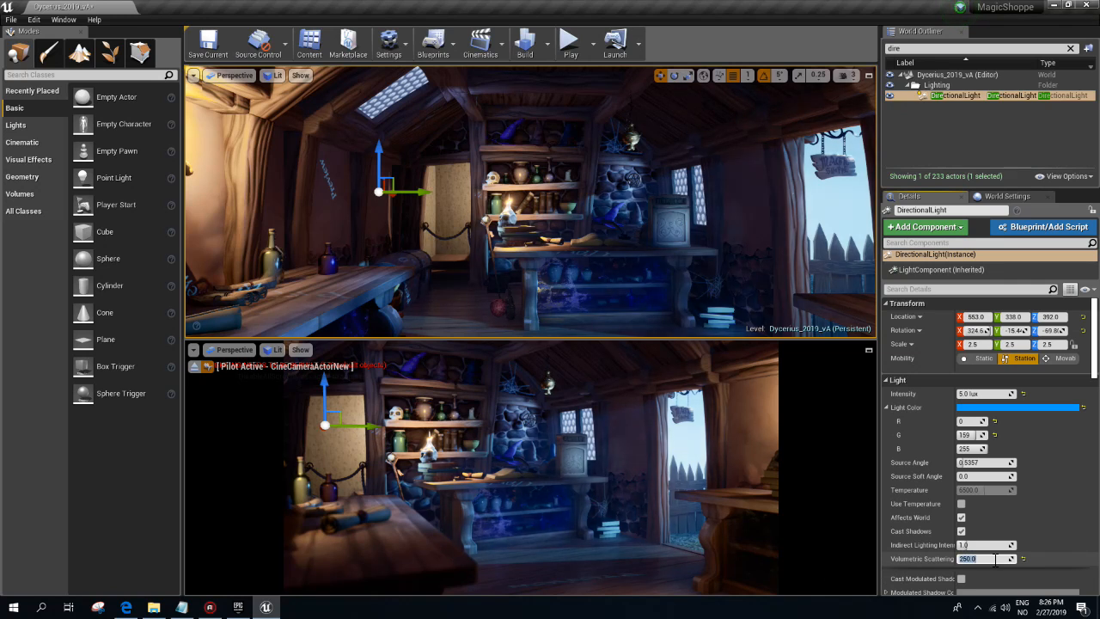
# - Find the exponential height fog actor by filtering the level's actors for "fog" and select it
pyautogui.click(921, 49)
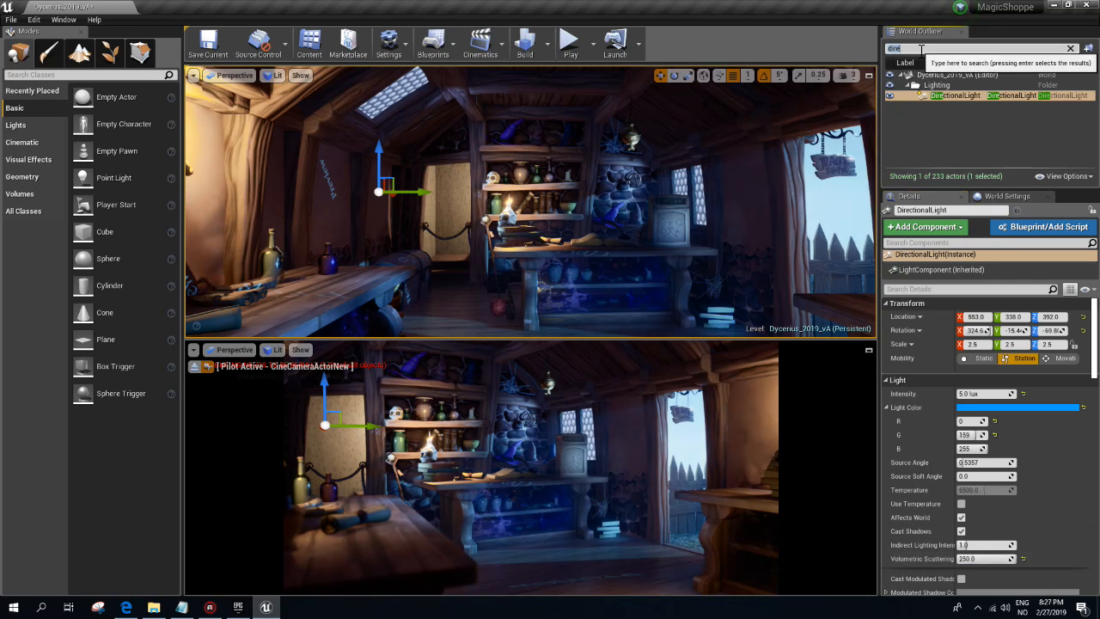
pyautogui.write('fog')
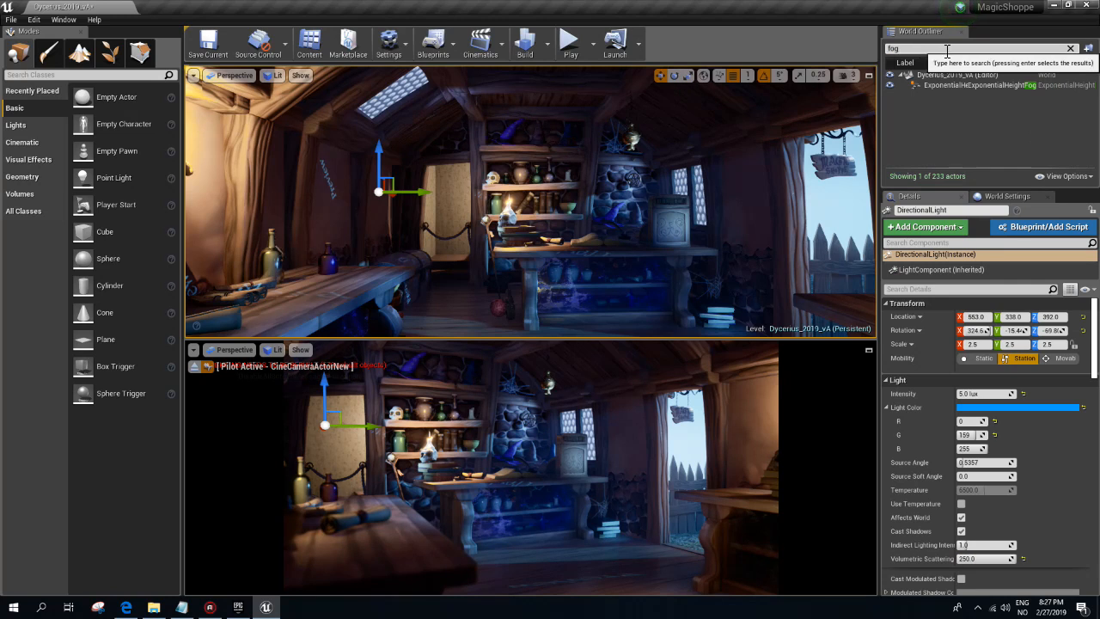
pyautogui.click(966, 79)
pyautogui.click(966, 85)
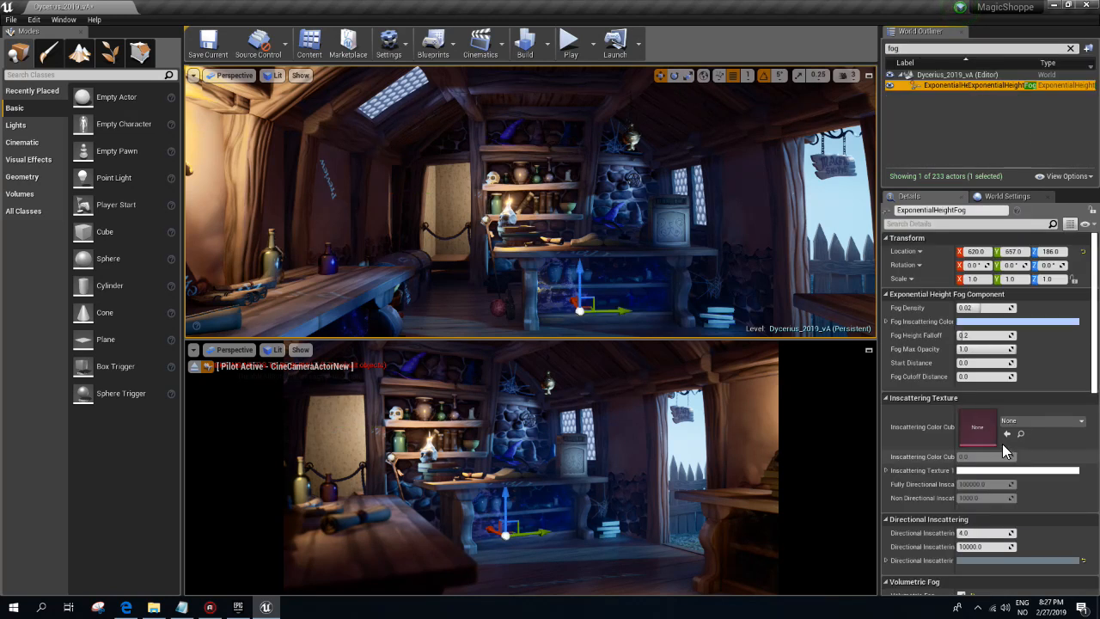
# - Try fog densities of 0.05 and about 0.022 on the height fog and a fog height falloff of 0.001
pyautogui.moveTo(984, 309); pyautogui.dragTo(1016, 307)
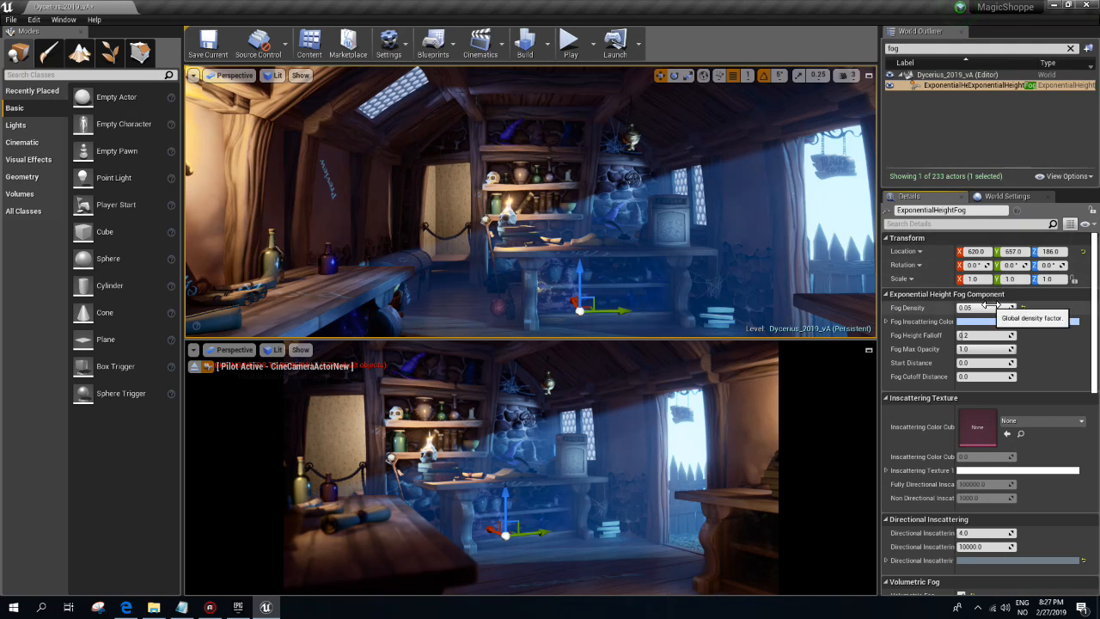
pyautogui.moveTo(988, 335); pyautogui.dragTo(988, 308)
pyautogui.write('2')
pyautogui.press('Return')
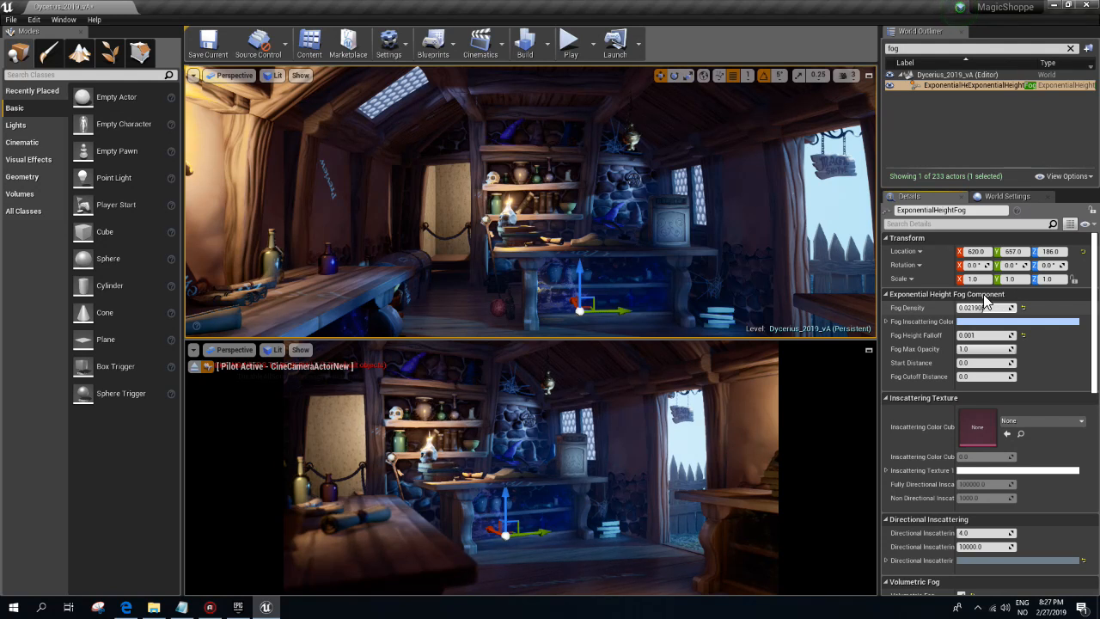
pyautogui.click(890, 83)
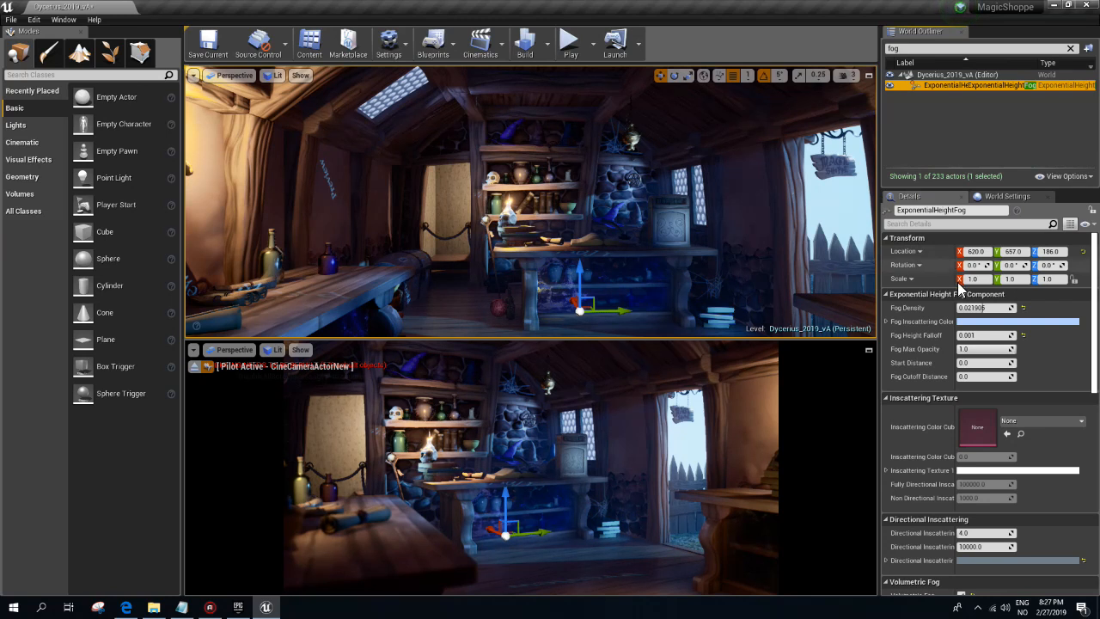
# - Set the fog inscattering color to black and reset the fog height falloff and fog density to their defaults
pyautogui.click(988, 322)
pyautogui.moveTo(888, 392); pyautogui.dragTo(886, 466)
pyautogui.moveTo(863, 403); pyautogui.dragTo(871, 330)
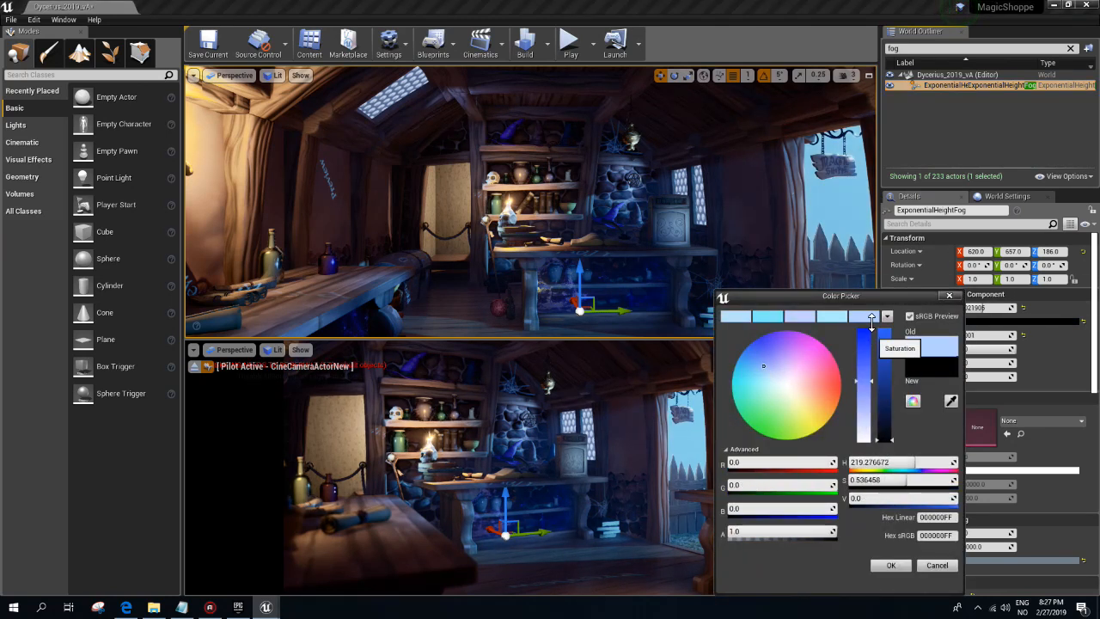
pyautogui.click(890, 564)
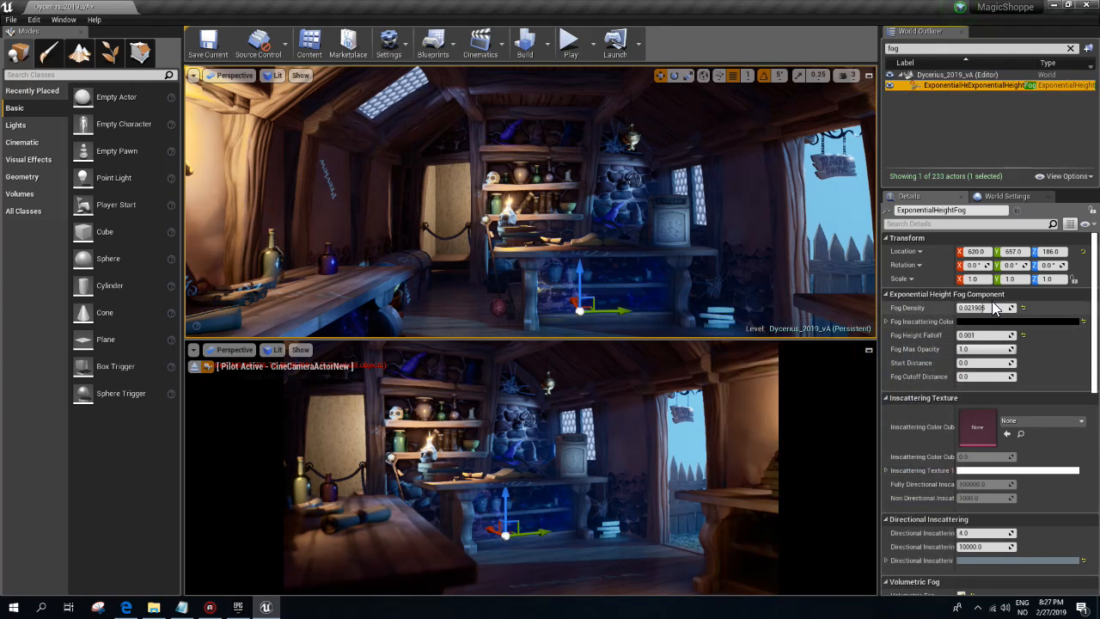
pyautogui.click(1022, 335)
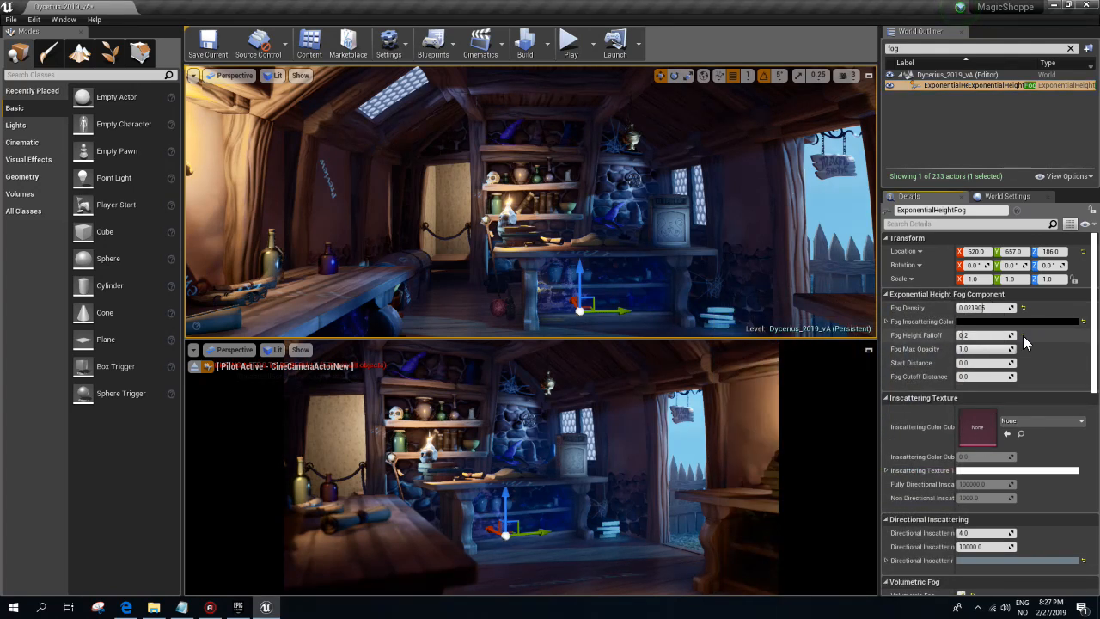
pyautogui.click(1021, 306)
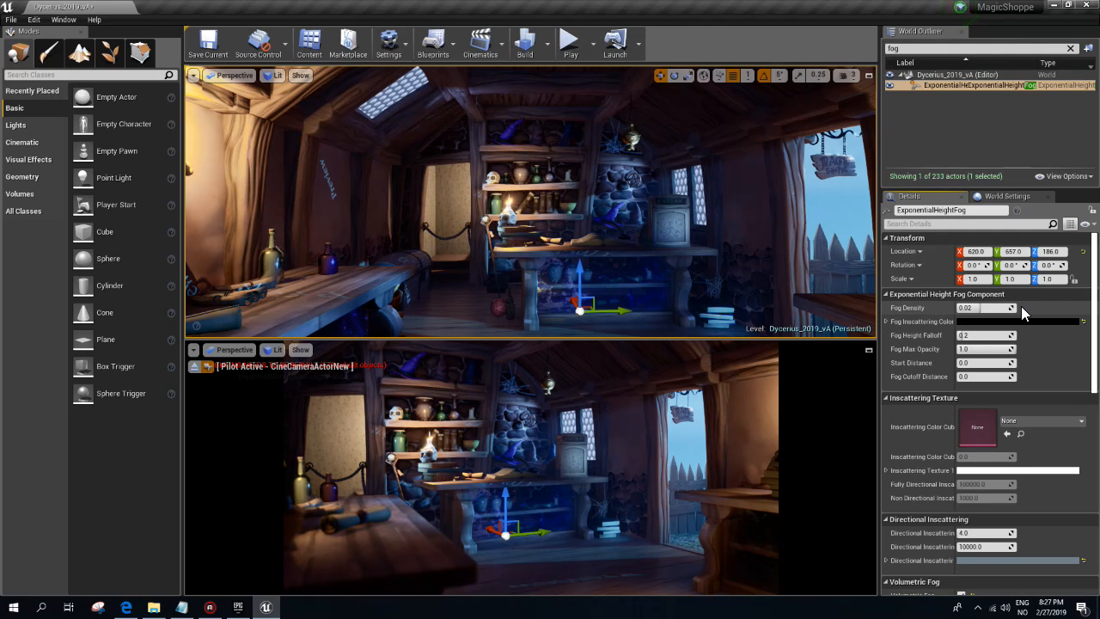
# - Try a black albedo color for the volumetric fog
pyautogui.scroll(-5, 1020, 309)
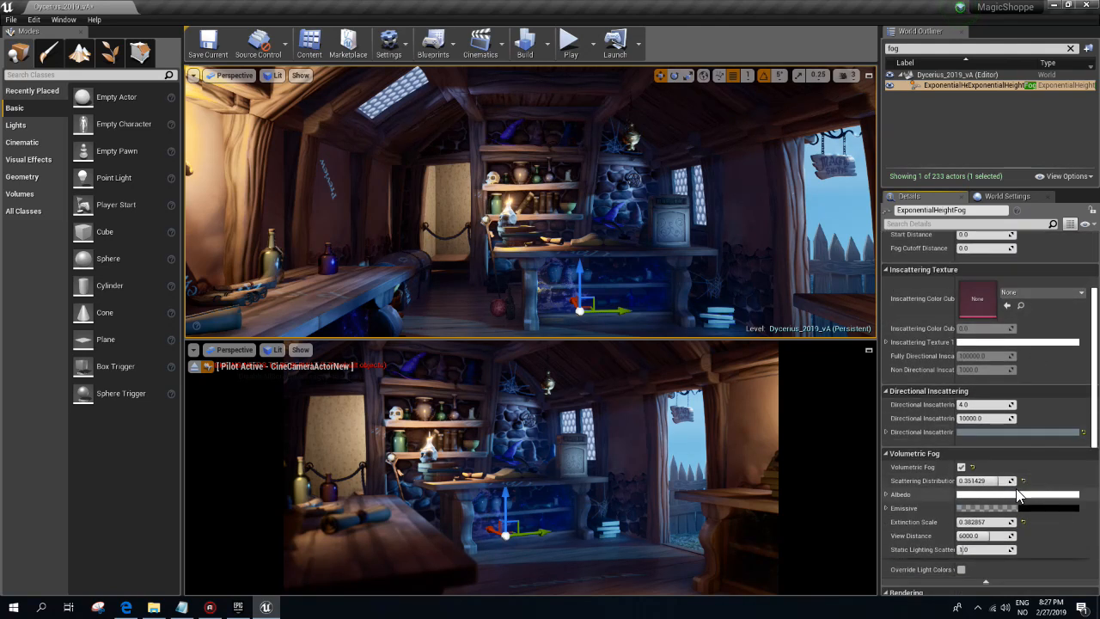
pyautogui.click(1010, 494)
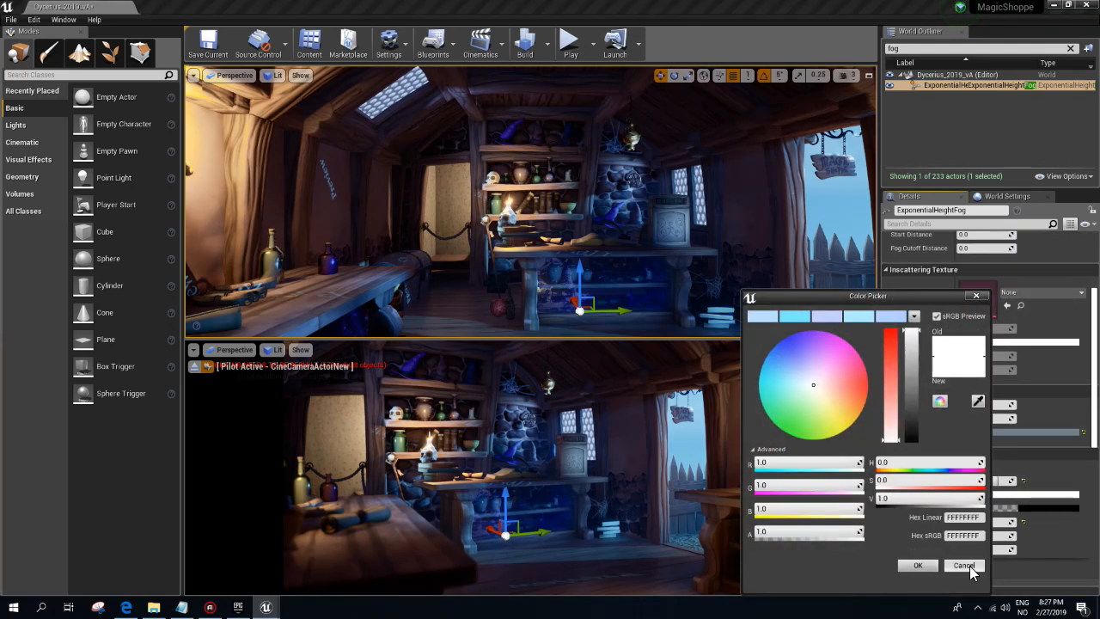
pyautogui.click(967, 564)
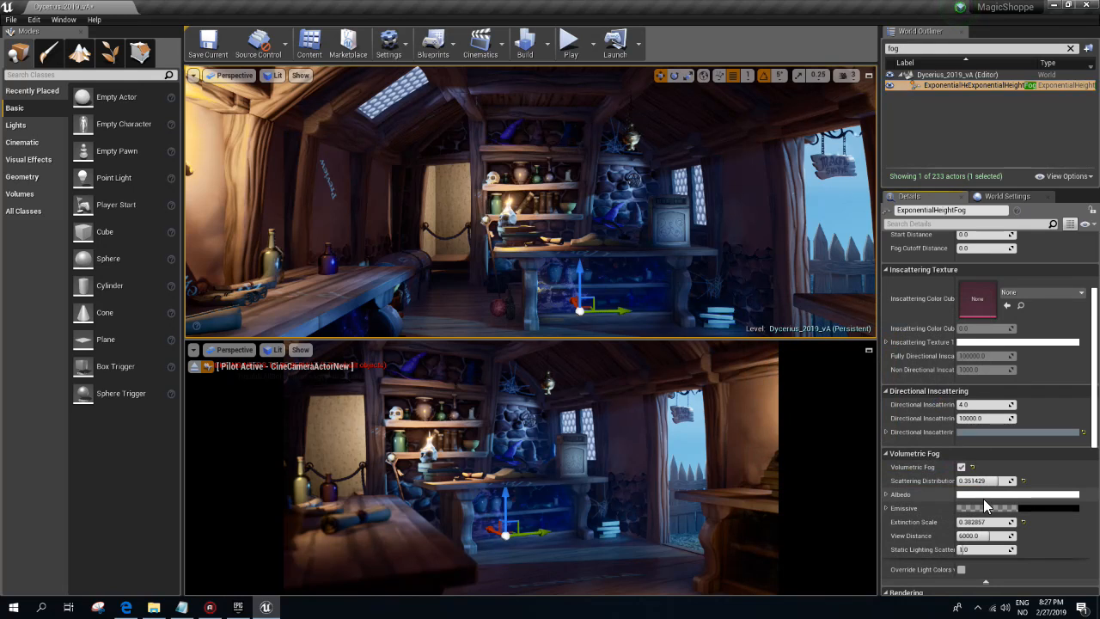
pyautogui.click(983, 494)
pyautogui.moveTo(905, 409); pyautogui.dragTo(898, 442)
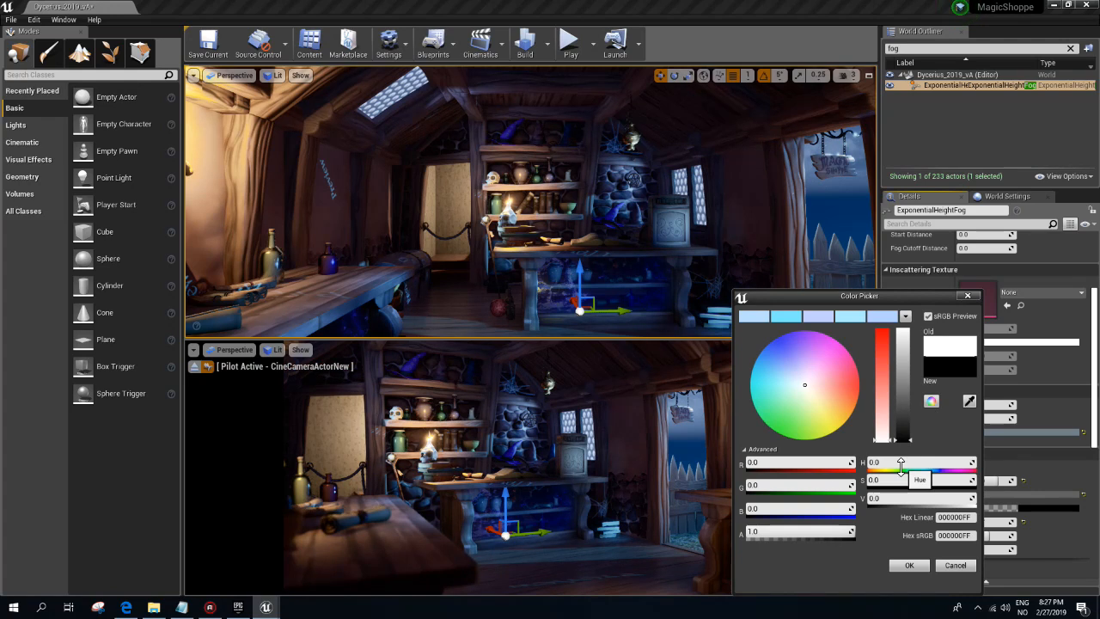
pyautogui.click(911, 567)
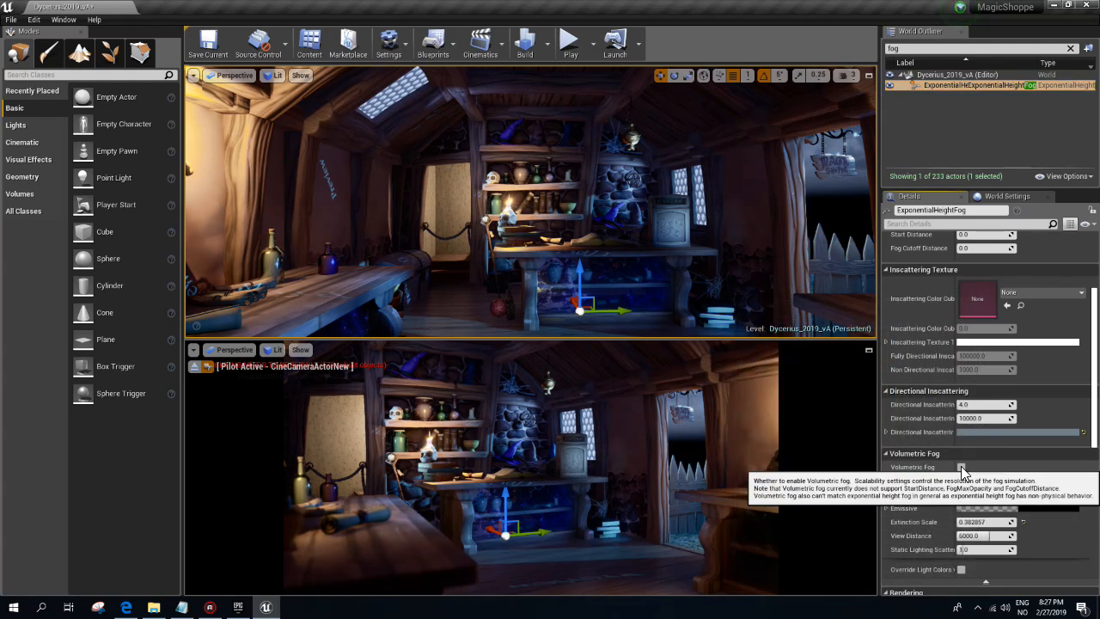
# - Delete the exponential height fog actor from the level
pyautogui.moveTo(562, 184); pyautogui.dragTo(589, 193, button='right')
pyautogui.press('Delete')
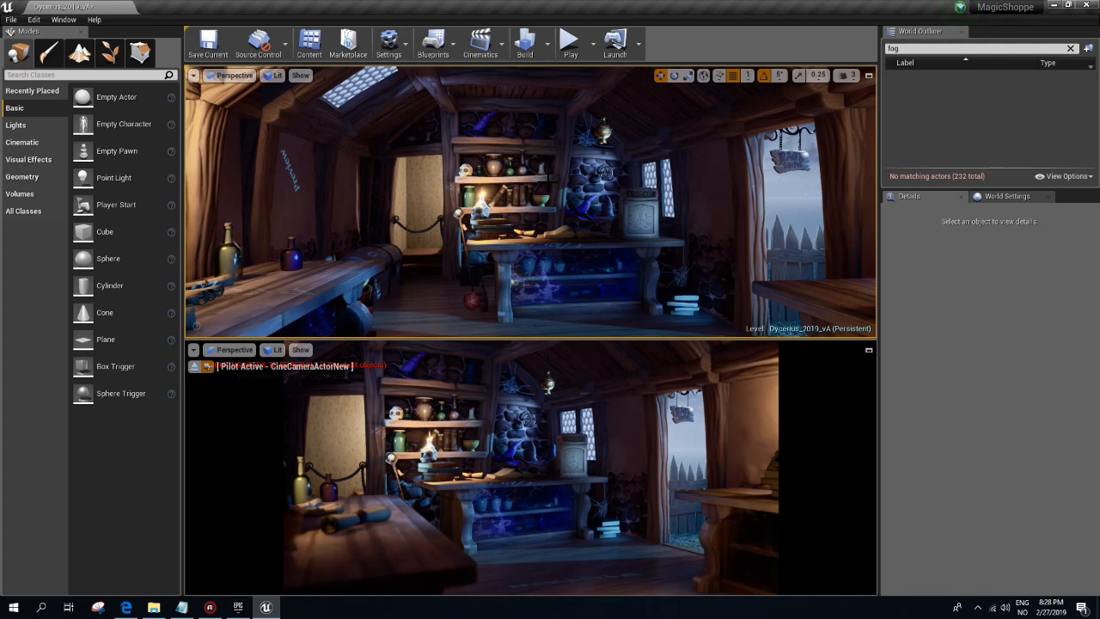
# - Select the sky sphere behind the doorway and make its horizon color a more saturated blue
pyautogui.click(789, 212)
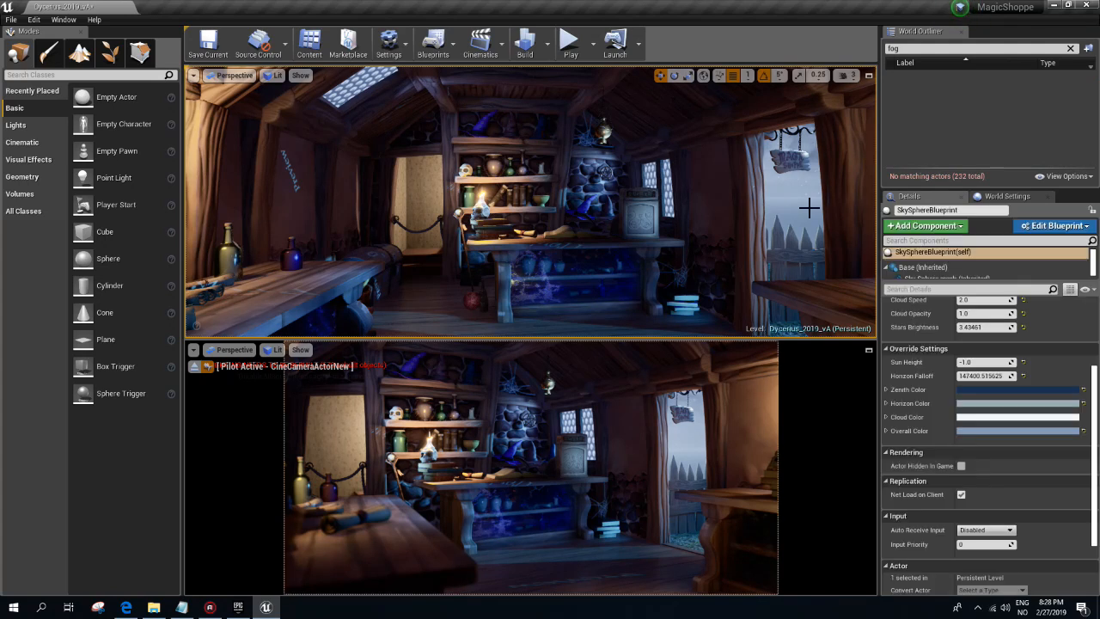
pyautogui.click(1014, 409)
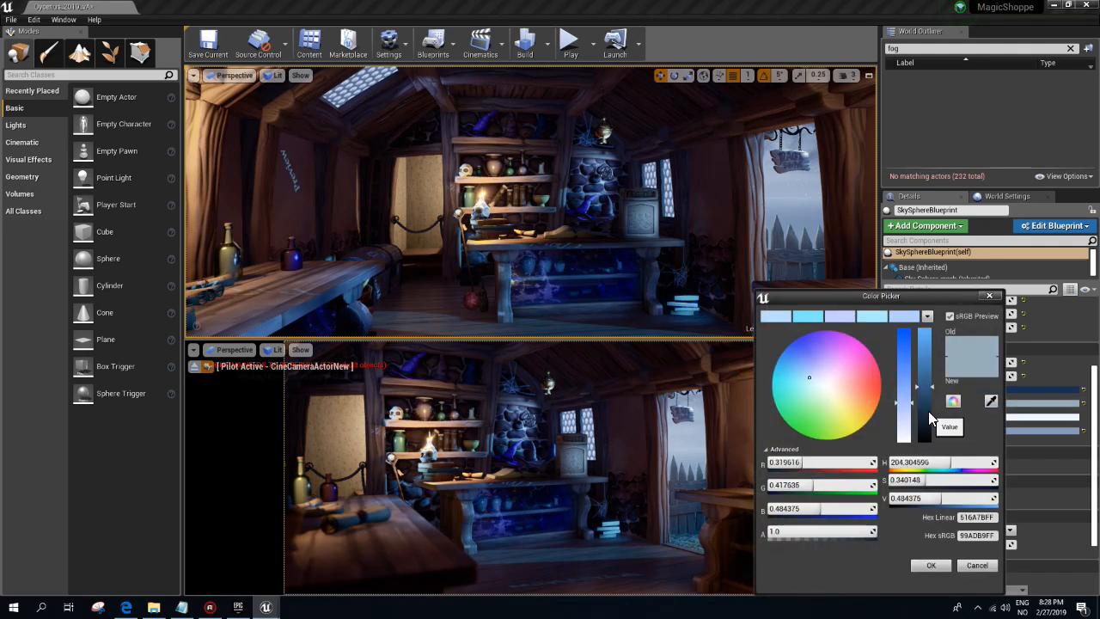
pyautogui.moveTo(904, 368); pyautogui.dragTo(906, 323)
pyautogui.moveTo(924, 371); pyautogui.dragTo(925, 396)
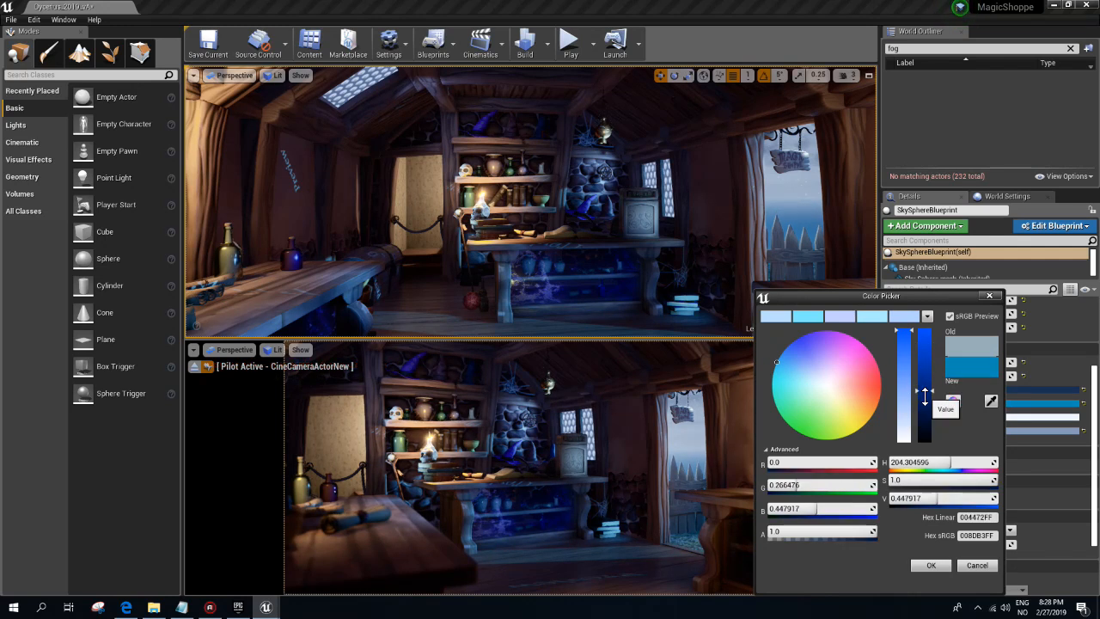
pyautogui.click(930, 564)
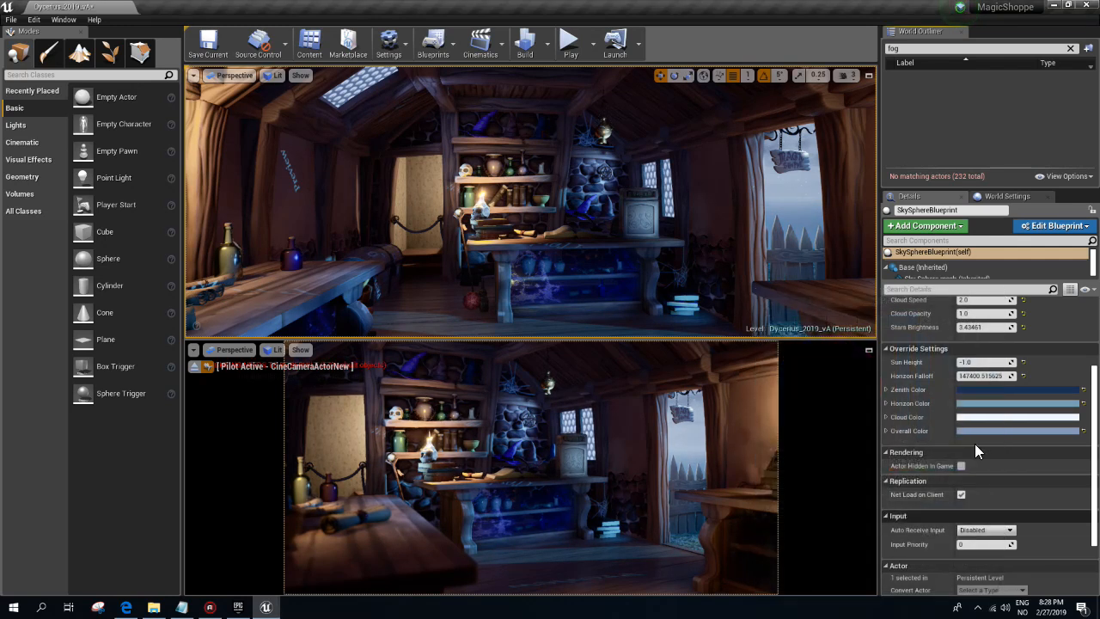
# - Set the sky sphere's zenith color saturation to 1.0 for a fully saturated dark blue
pyautogui.click(986, 390)
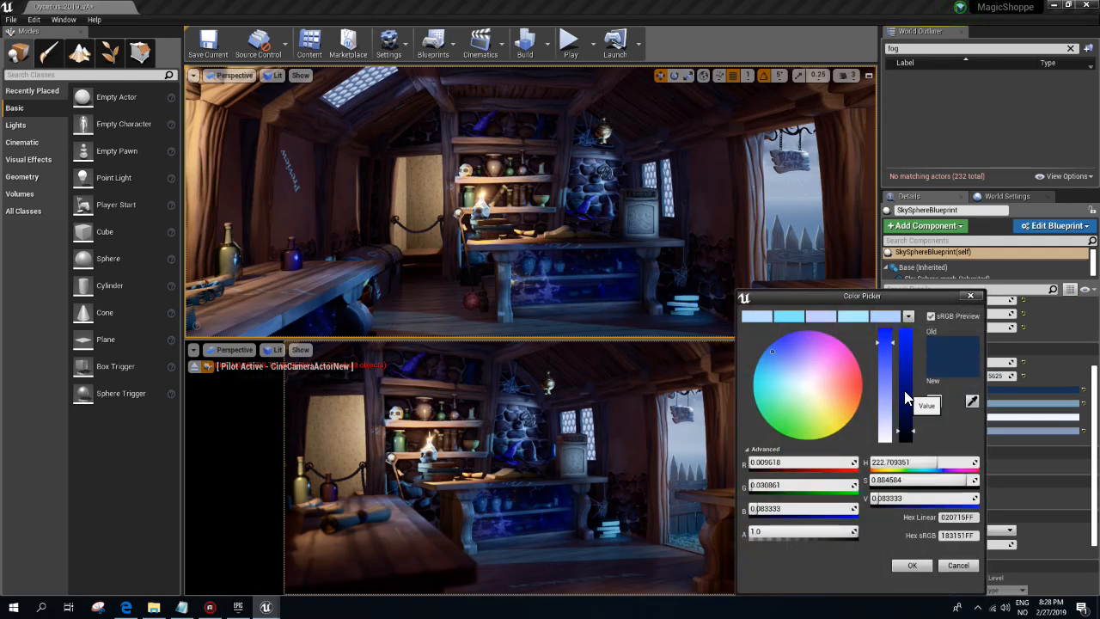
pyautogui.moveTo(885, 345); pyautogui.dragTo(885, 329)
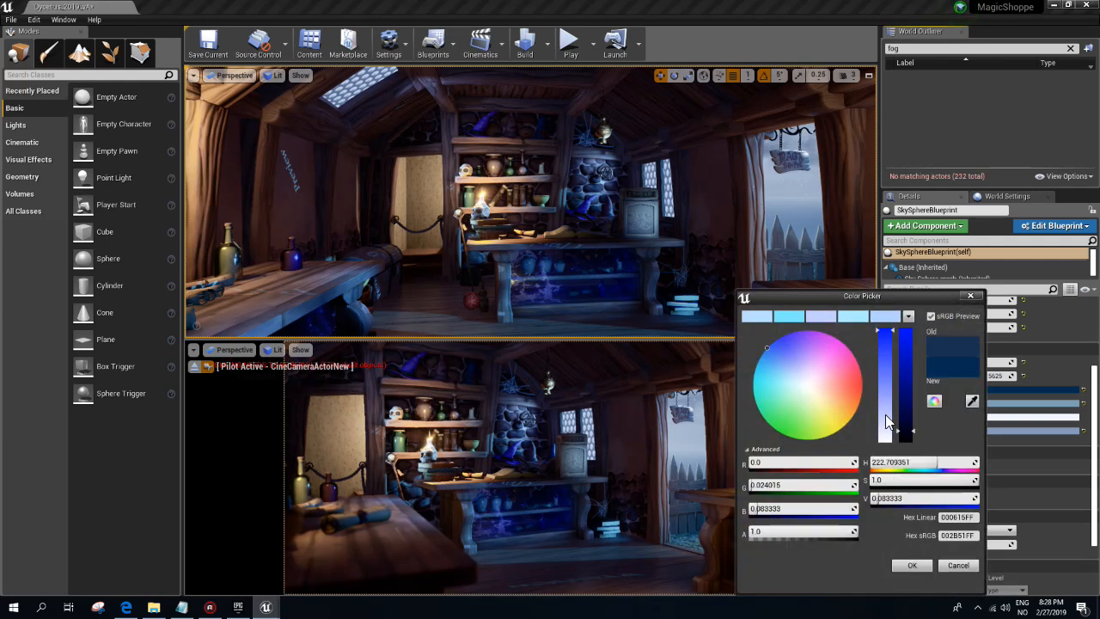
pyautogui.click(910, 564)
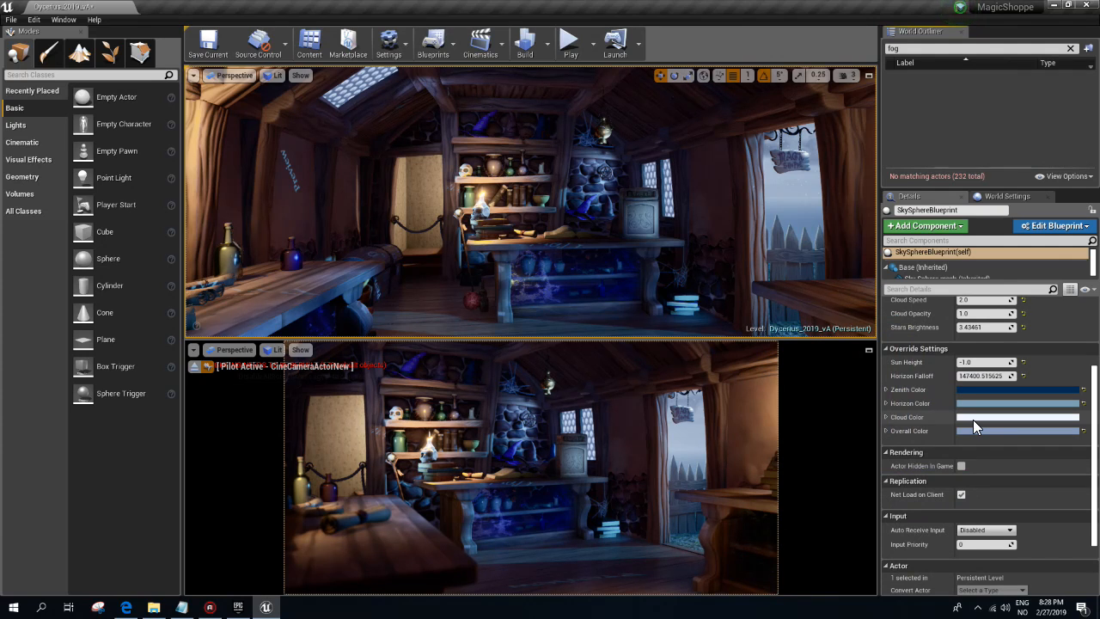
# - Darken the sky sphere's overall color to a richer blue with saturation about 0.71 and value about 0.31
pyautogui.click(969, 432)
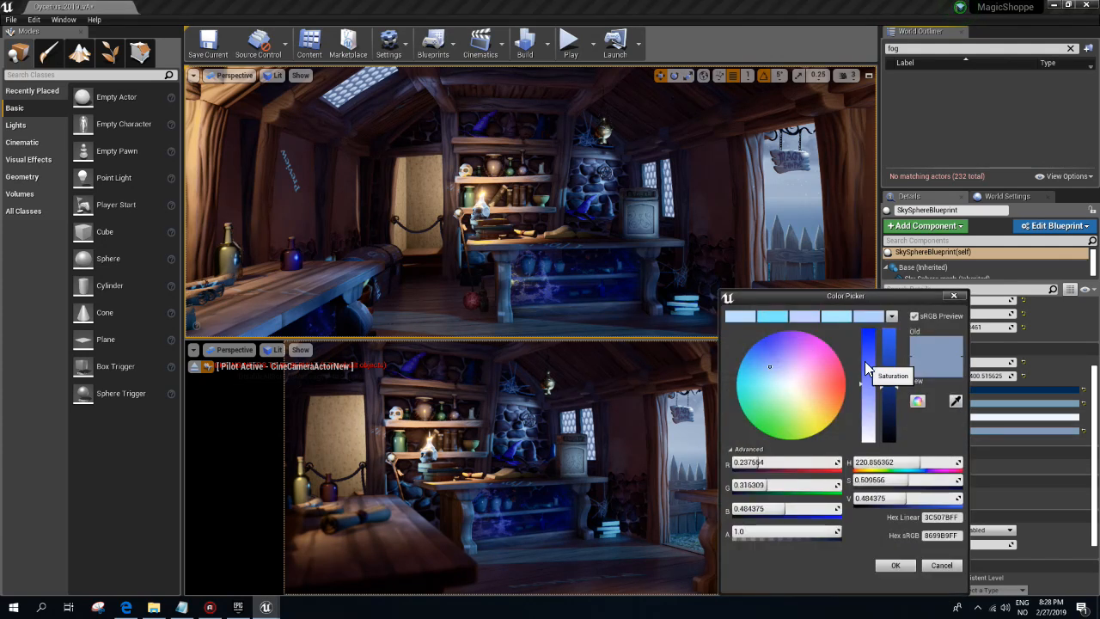
pyautogui.click(889, 358)
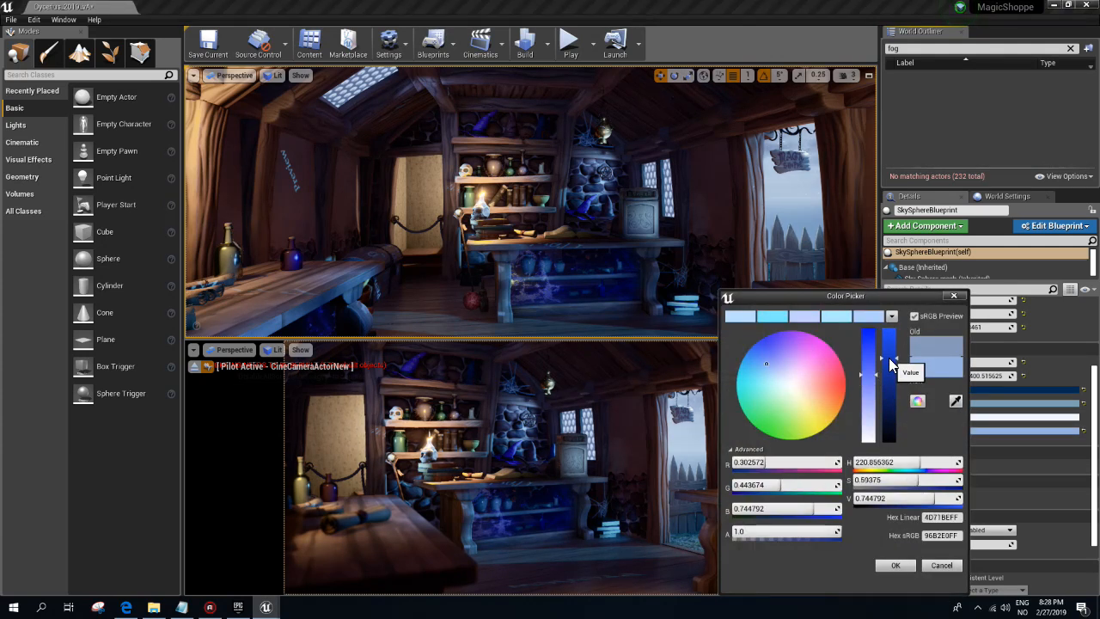
pyautogui.click(868, 361)
pyautogui.moveTo(888, 389); pyautogui.dragTo(886, 421)
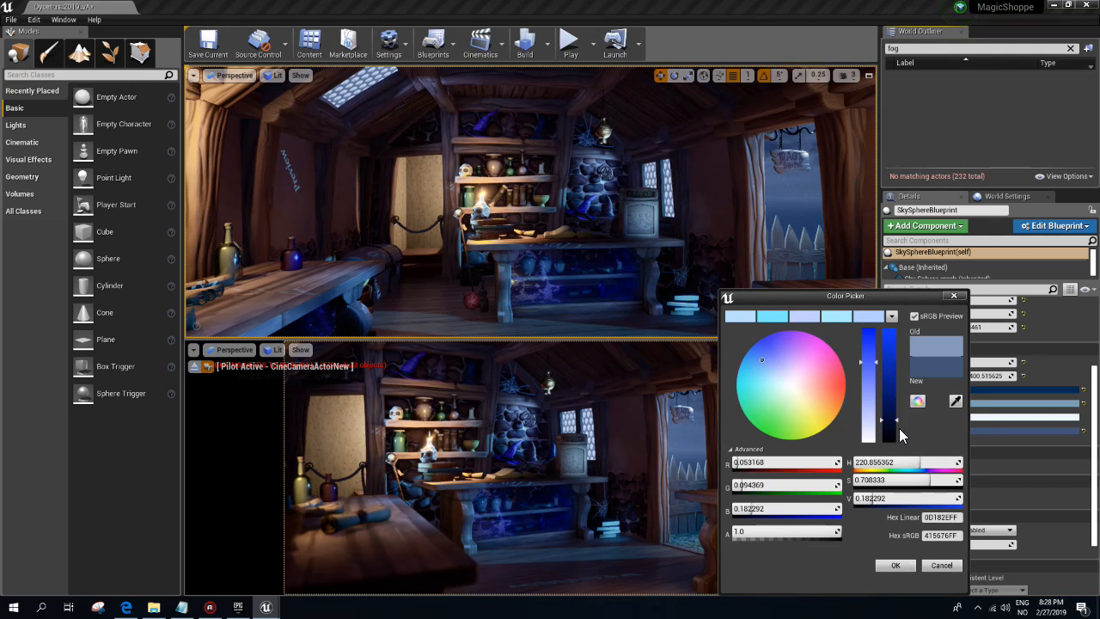
pyautogui.click(889, 404)
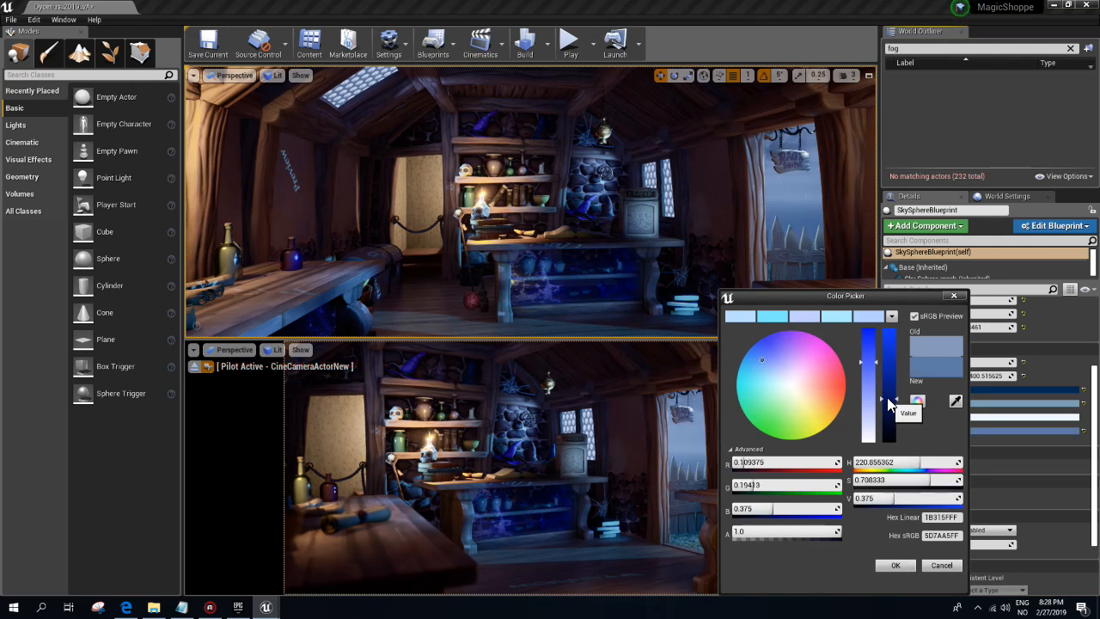
pyautogui.moveTo(889, 404); pyautogui.dragTo(886, 409)
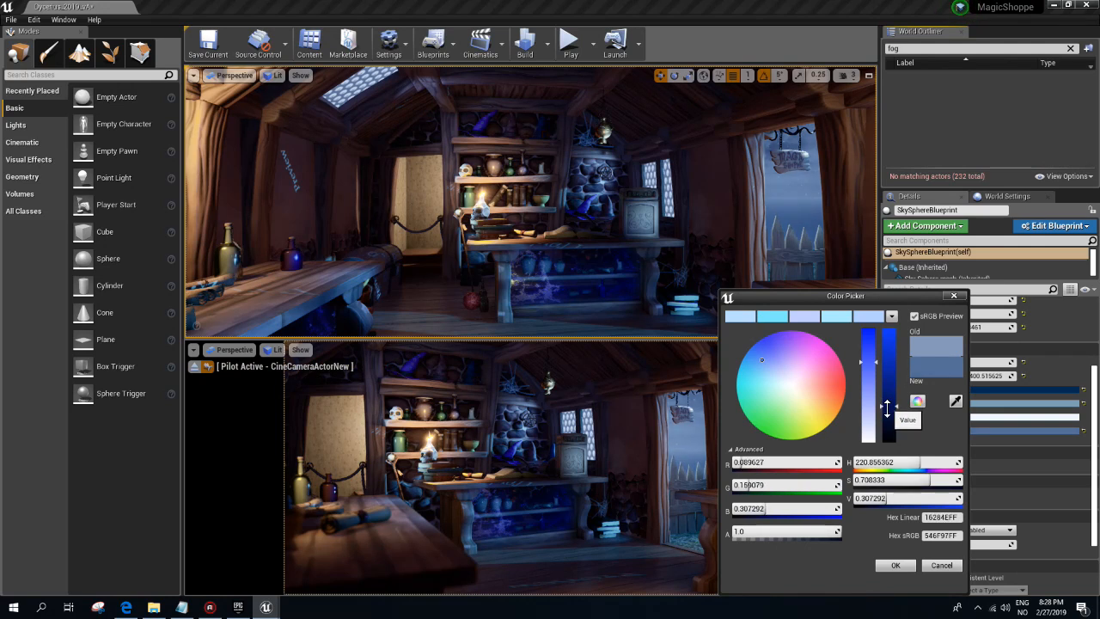
pyautogui.click(894, 565)
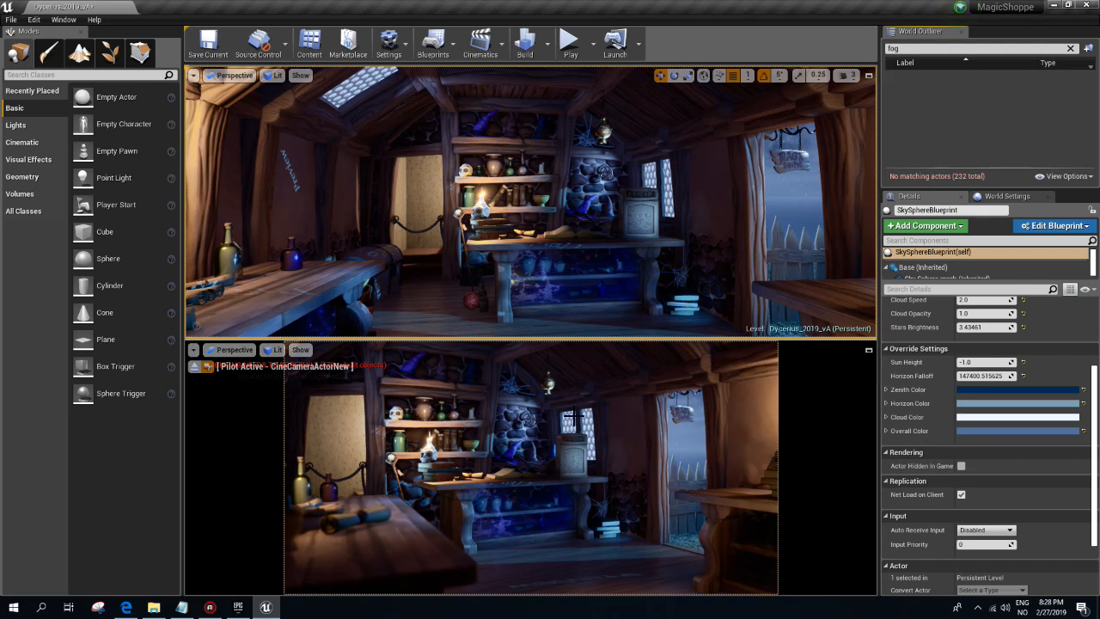
# - Select the shop's main body mesh and open its Element 1 window emissive material for editing
pyautogui.click(589, 428)
pyautogui.doubleClick(976, 355)
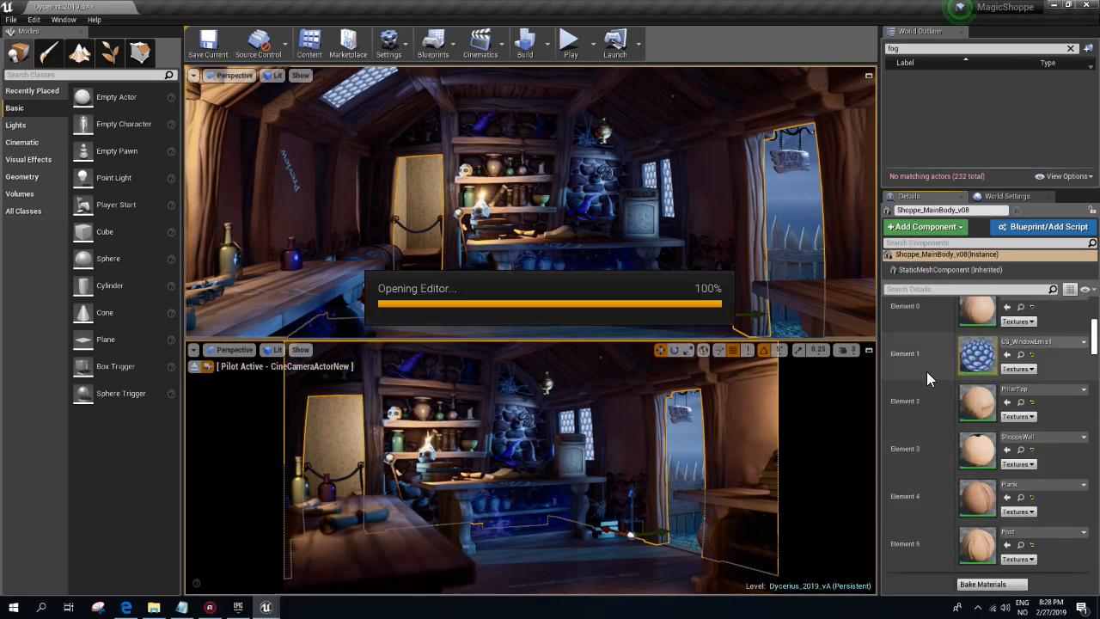
pyautogui.moveTo(367, 260); pyautogui.dragTo(604, 238, button='right')
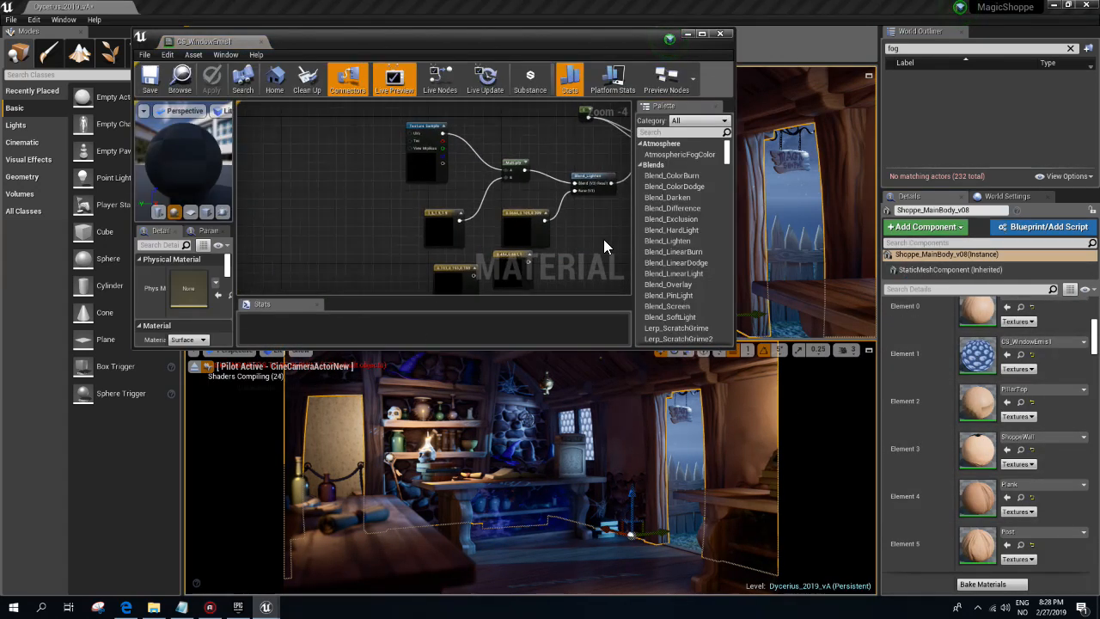
pyautogui.moveTo(364, 246); pyautogui.dragTo(333, 175, button='right')
# - Set the white color constant multiplied with the window texture to 1.2 in R, G and B
pyautogui.click(397, 147)
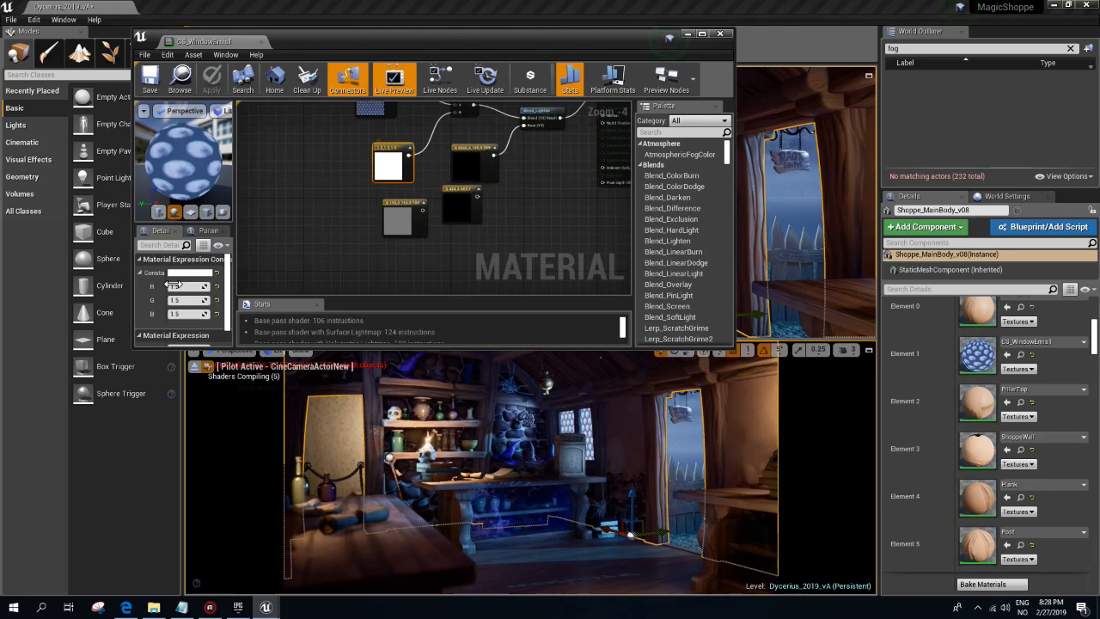
pyautogui.click(176, 286)
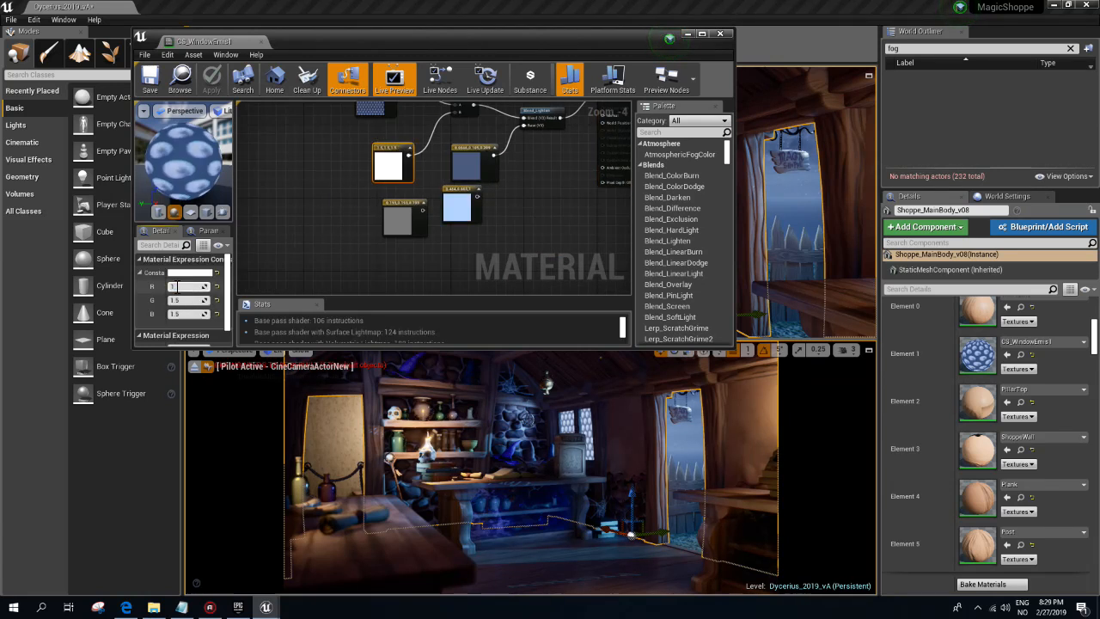
pyautogui.click(175, 287)
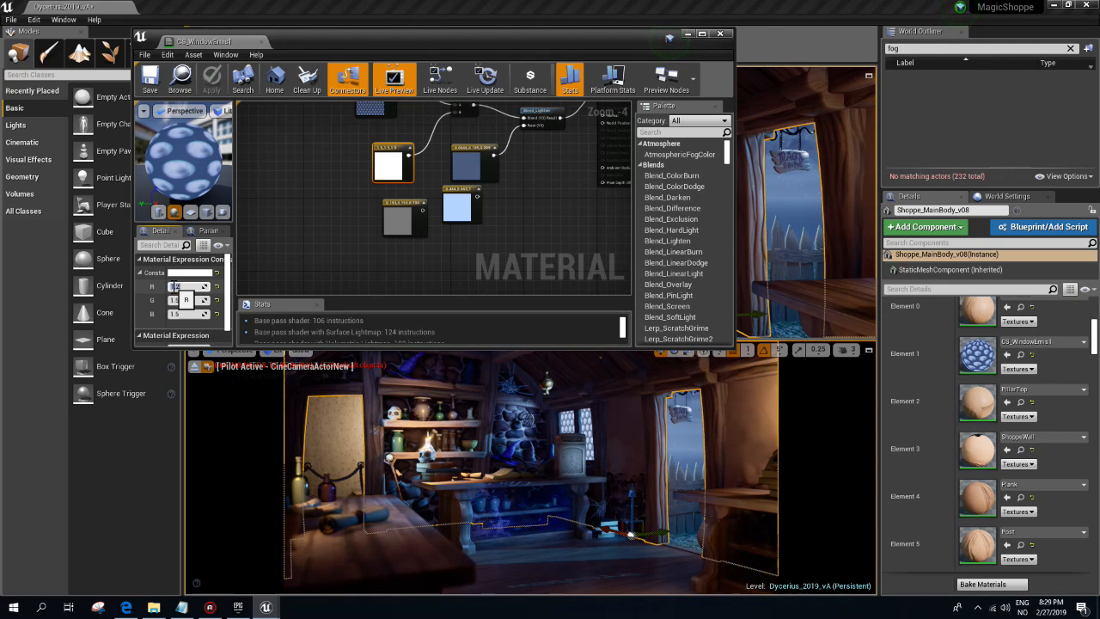
pyautogui.write('1.2')
pyautogui.click(186, 299)
pyautogui.write('1.2')
pyautogui.click(186, 314)
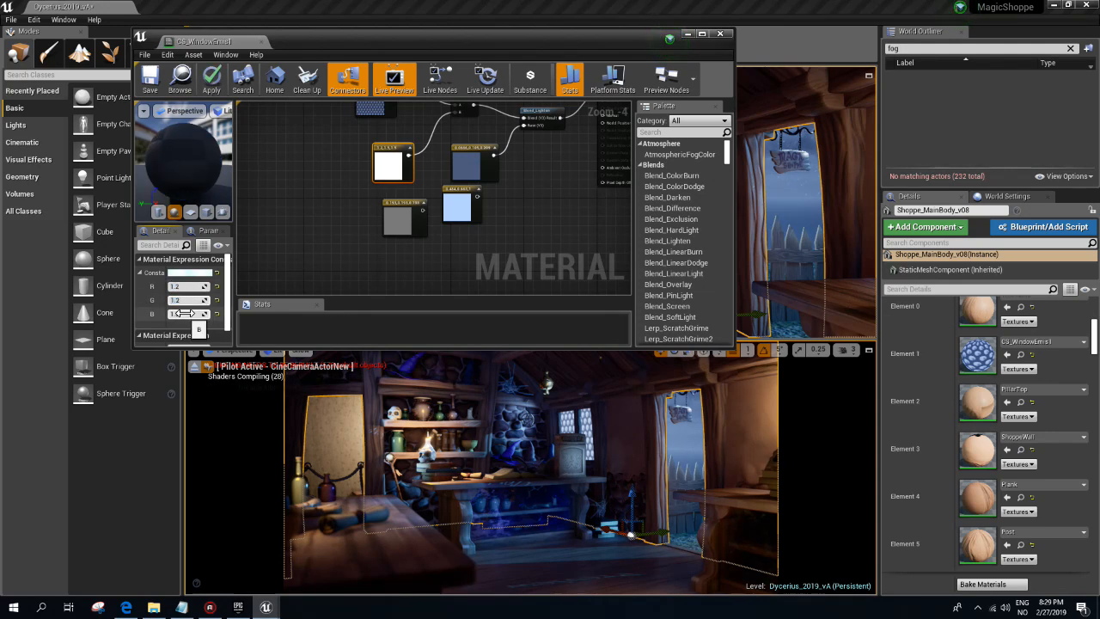
pyautogui.write('1.2')
pyautogui.press('Return')
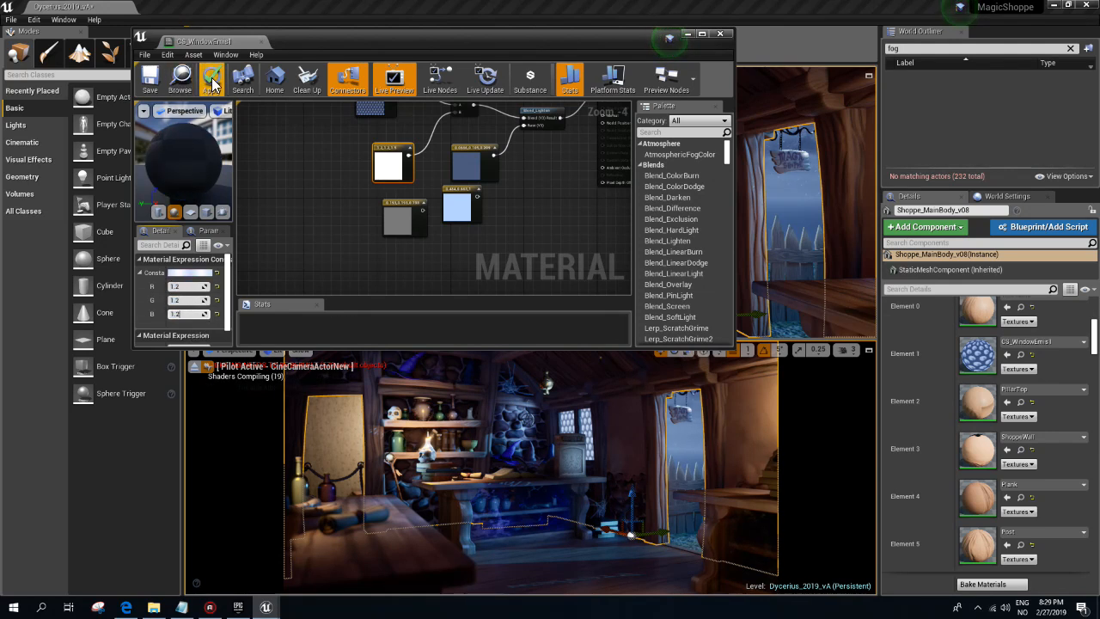
# - Apply and save the window emissive material, and close its editor
pyautogui.click(211, 82)
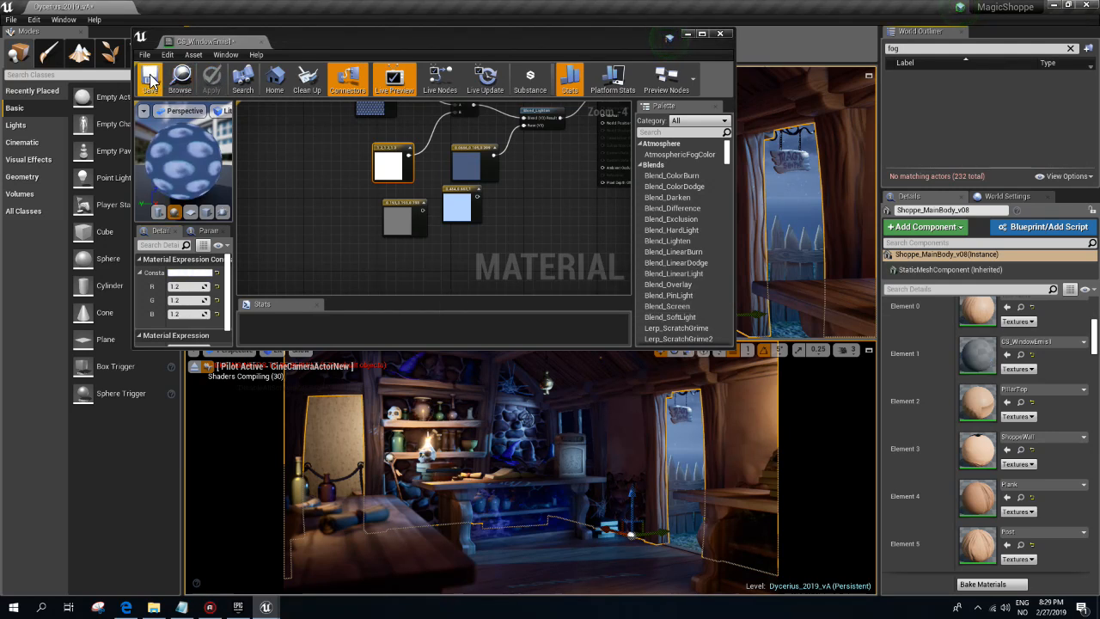
pyautogui.hotkey('ctrl', 's')
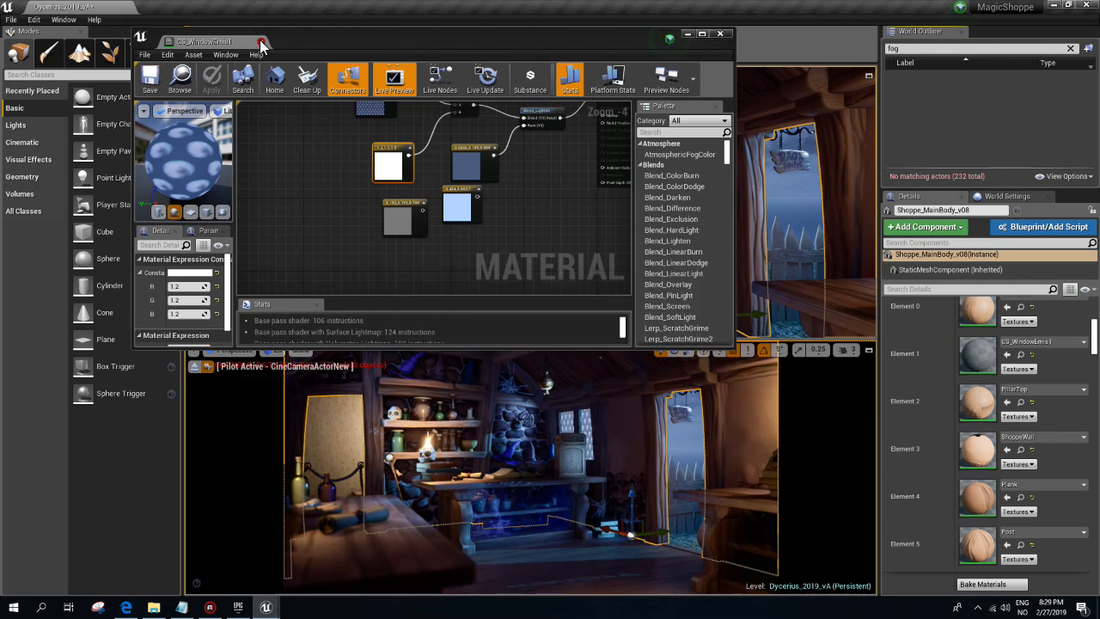
pyautogui.click(262, 43)
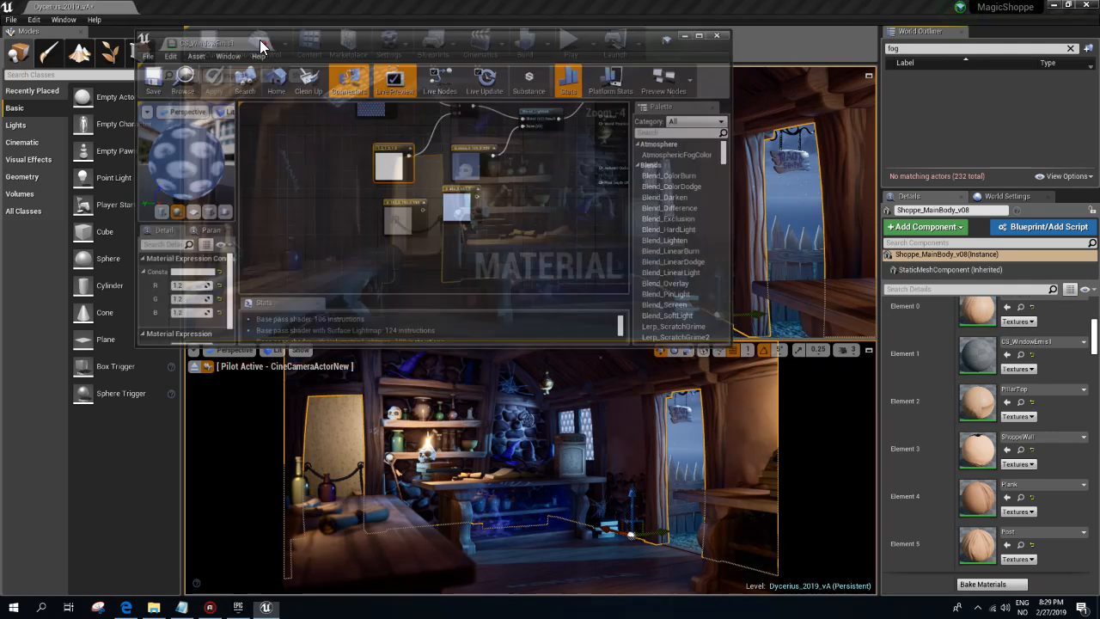
# - Try an Atmospheric Fog actor in the shop with sun multiplier about 1.47 and fog multiplier about 0.65, and delete it
pyautogui.click(695, 442)
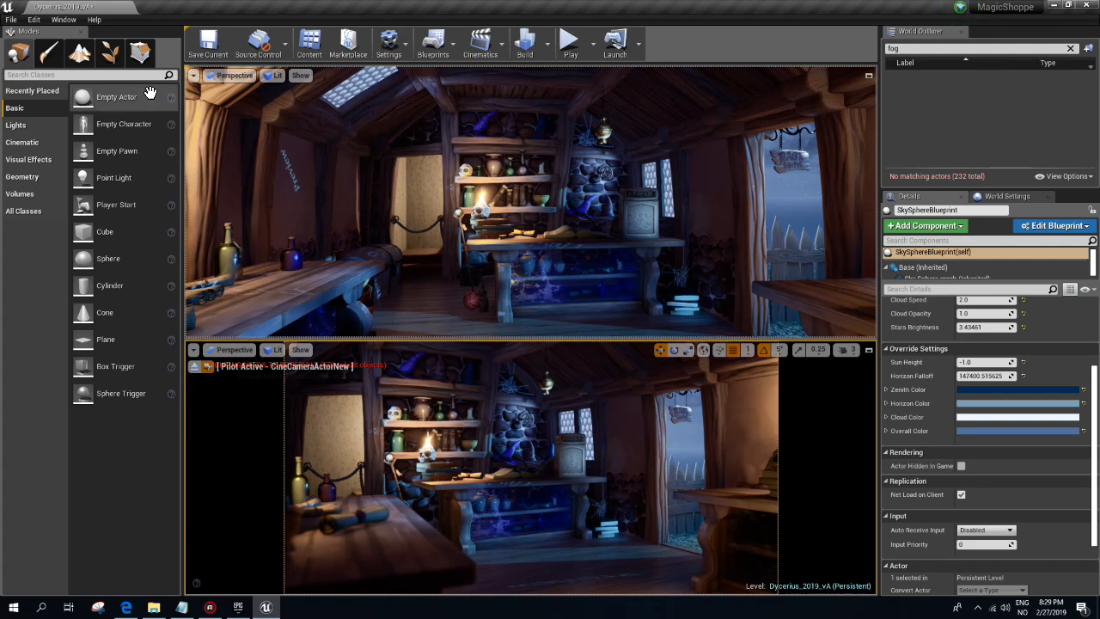
pyautogui.click(113, 74)
pyautogui.write('fog')
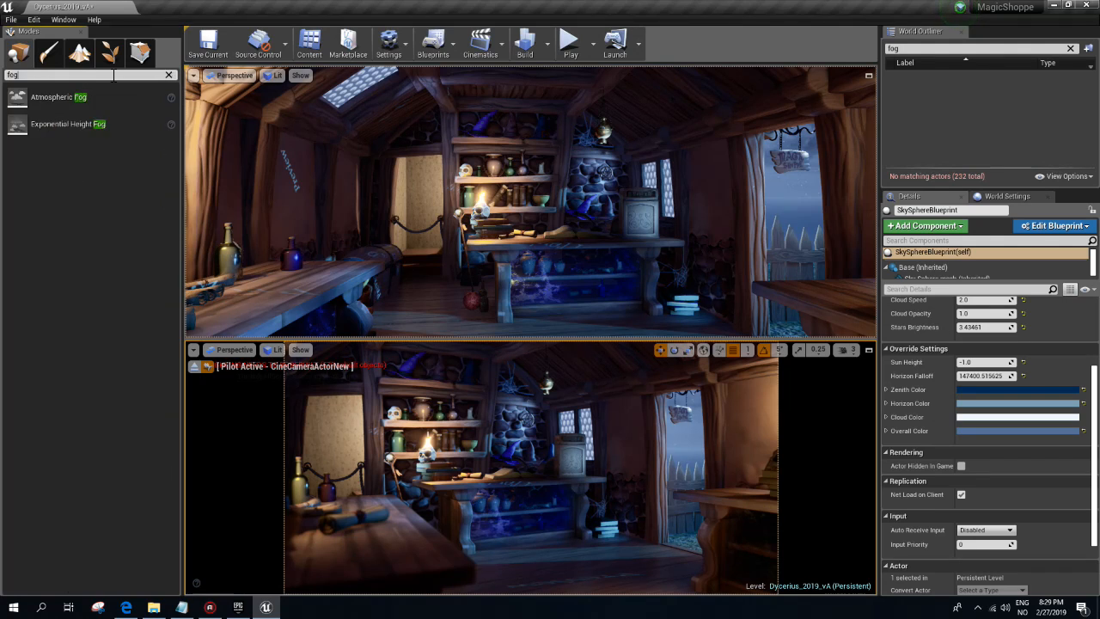
pyautogui.moveTo(74, 97); pyautogui.dragTo(481, 212)
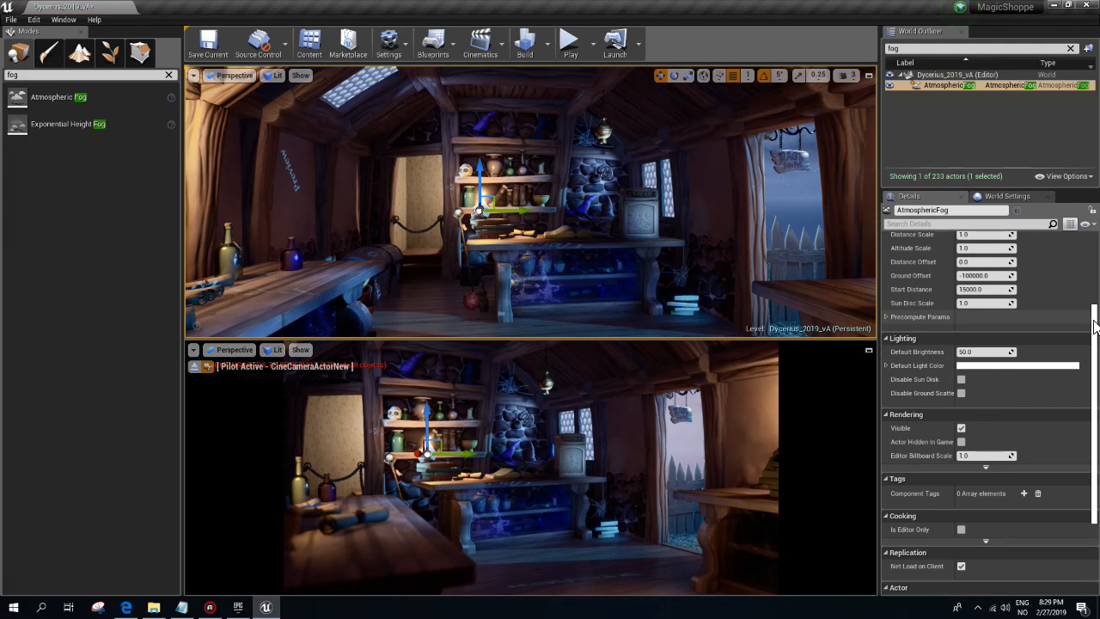
pyautogui.moveTo(1094, 320); pyautogui.dragTo(1097, 250)
pyautogui.moveTo(983, 306); pyautogui.dragTo(1031, 321)
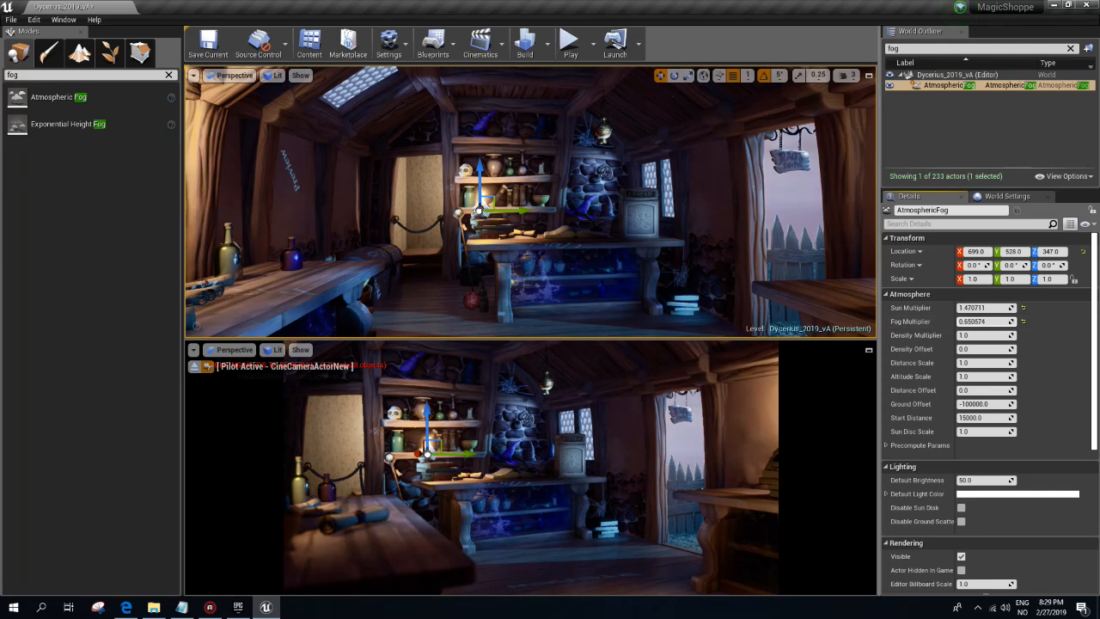
pyautogui.press('Delete')
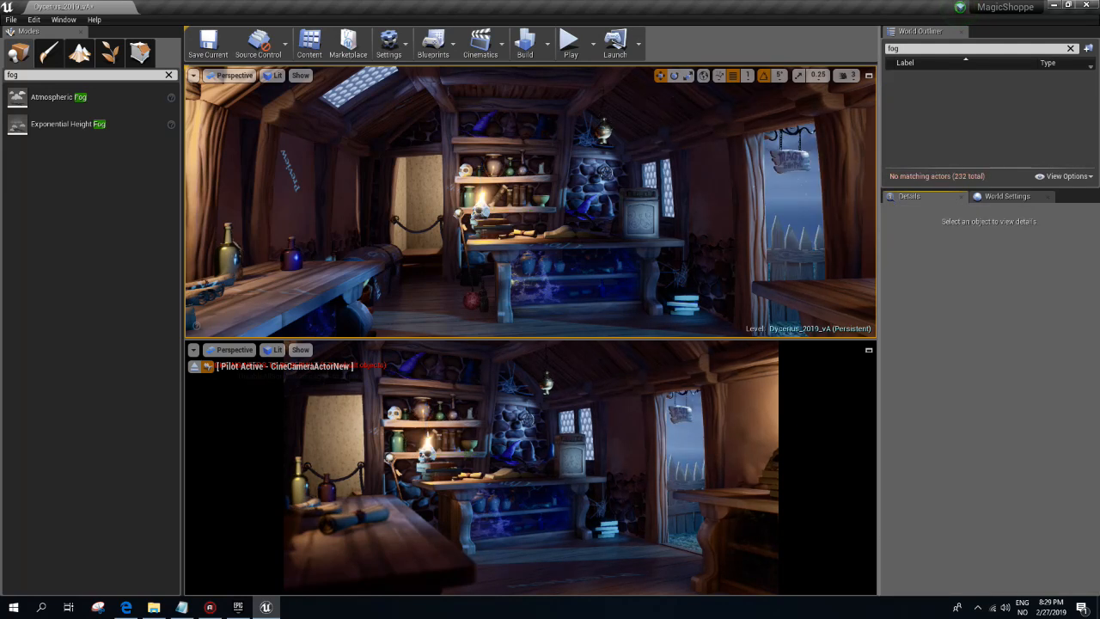
# - Start a lighting build, dismiss the map check log and compare the scene with the earlier render HighresScreenshot00128.png
pyautogui.click(524, 43)
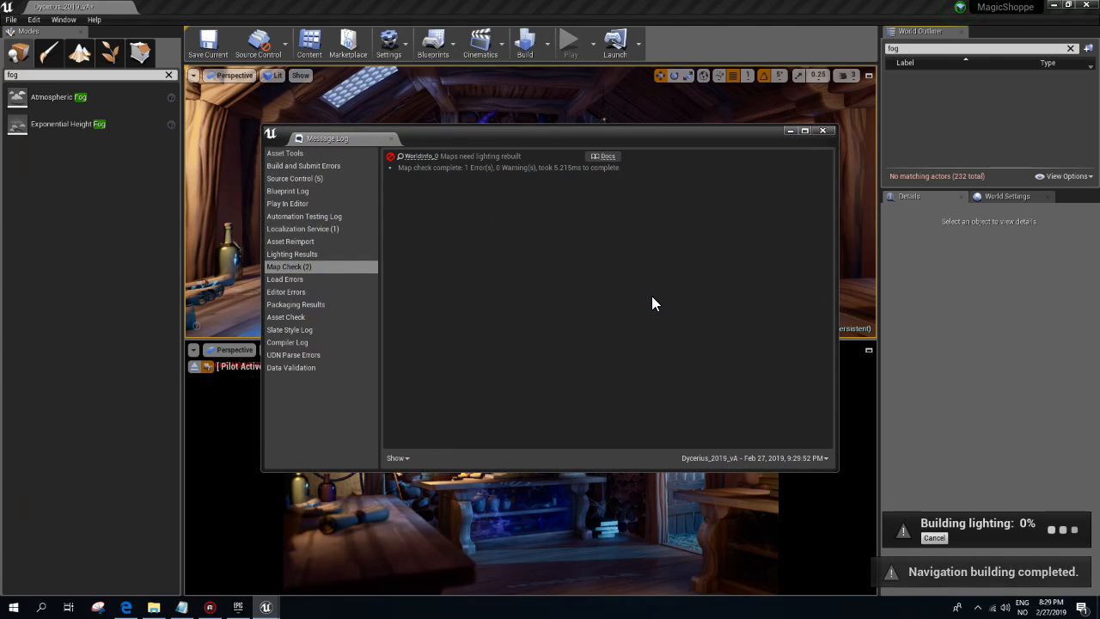
pyautogui.click(819, 130)
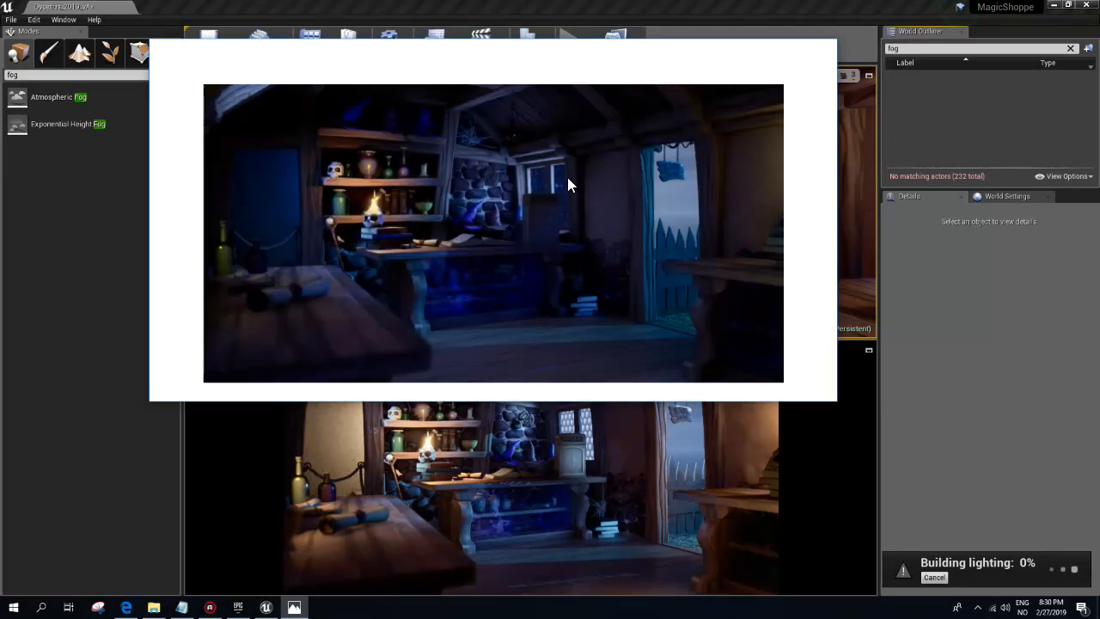
pyautogui.moveTo(445, 44); pyautogui.dragTo(881, 47)
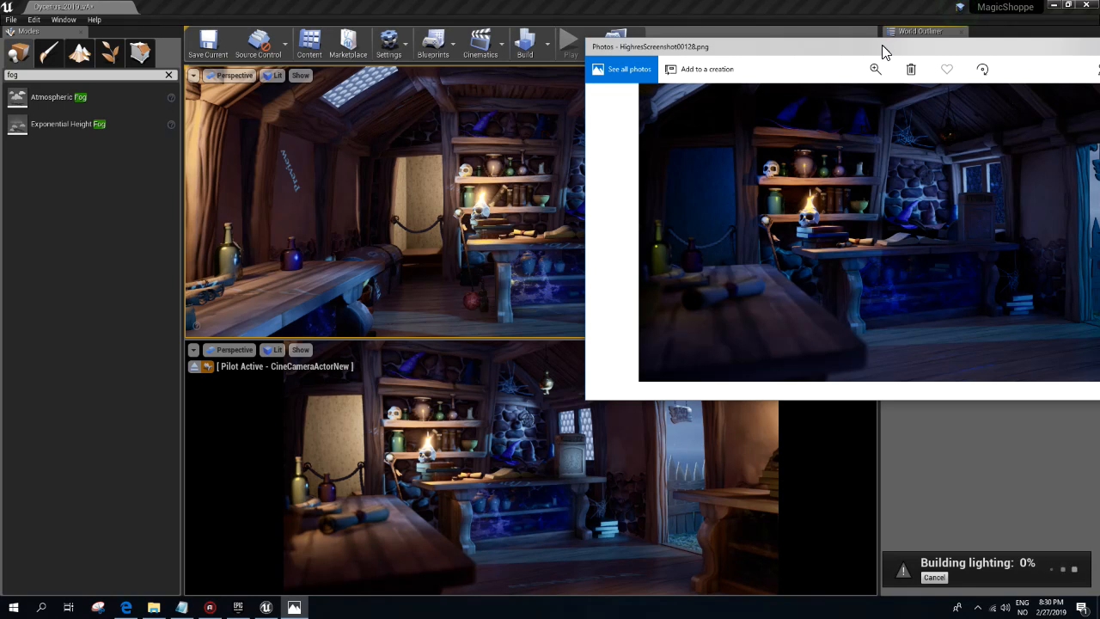
pyautogui.moveTo(883, 51); pyautogui.dragTo(538, 83)
pyautogui.click(914, 77)
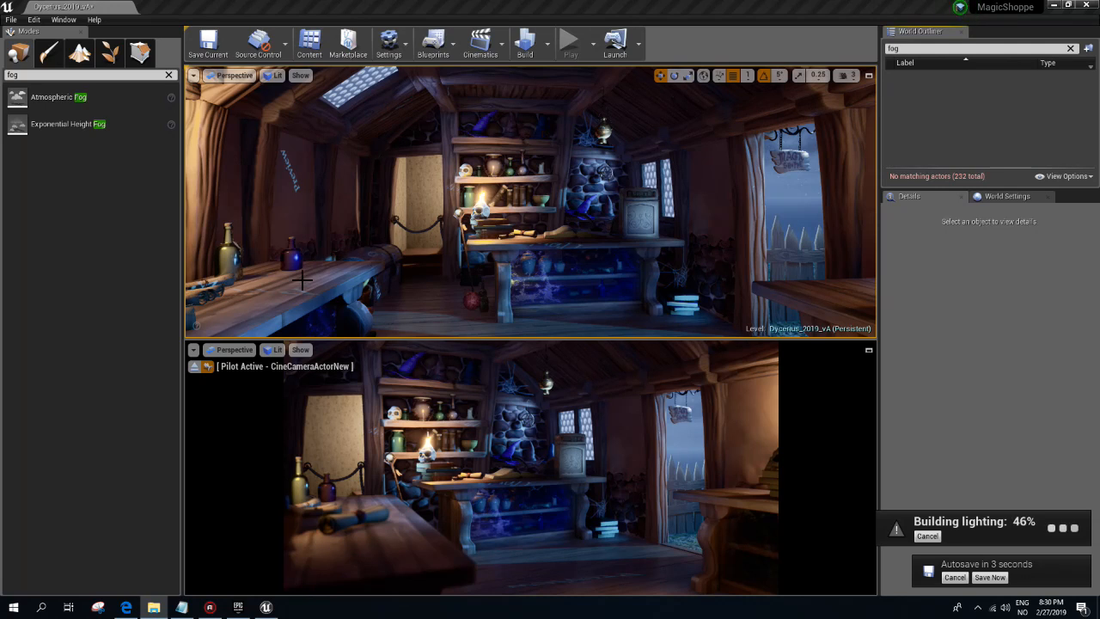
# - Open the Output Log and query the r.Tonemapper.Sharpen console variable
pyautogui.click(36, 19)
pyautogui.click(63, 19)
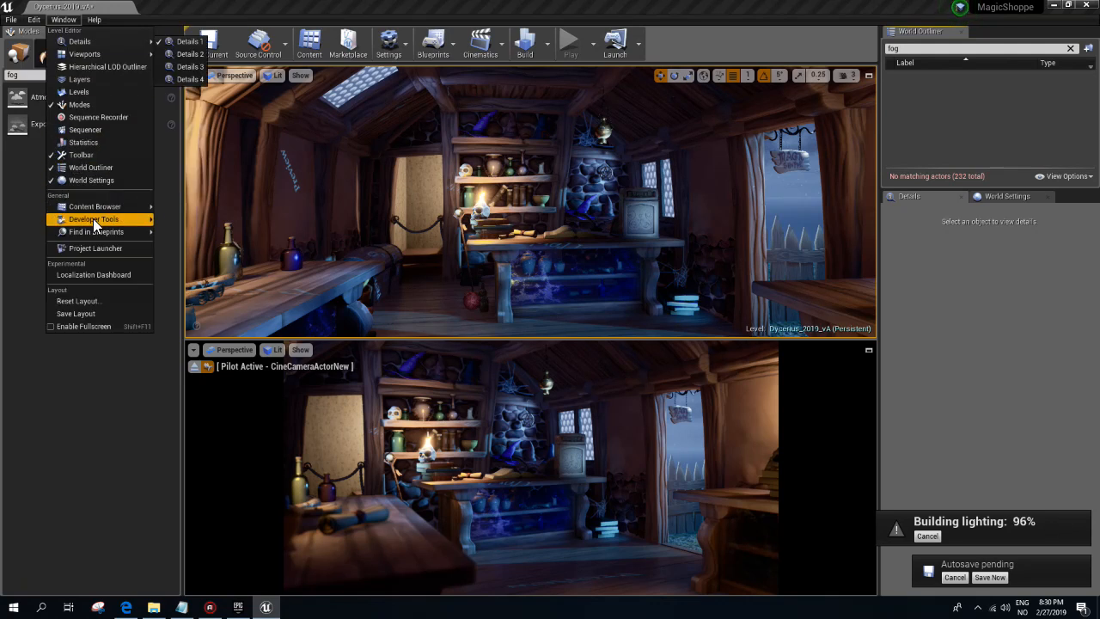
pyautogui.moveTo(95, 219)
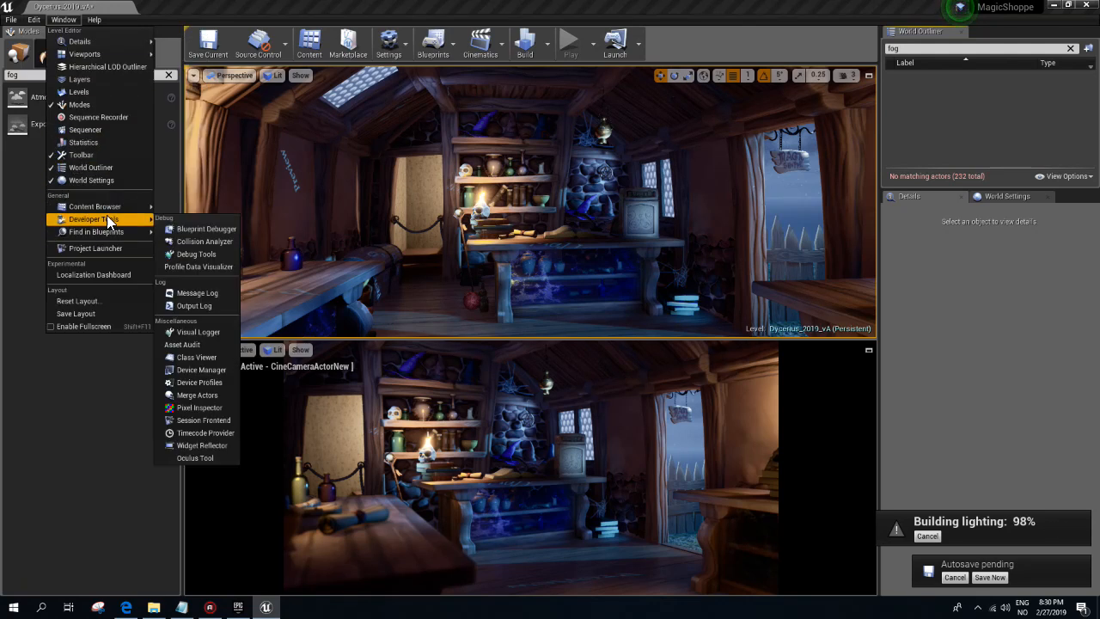
pyautogui.click(202, 305)
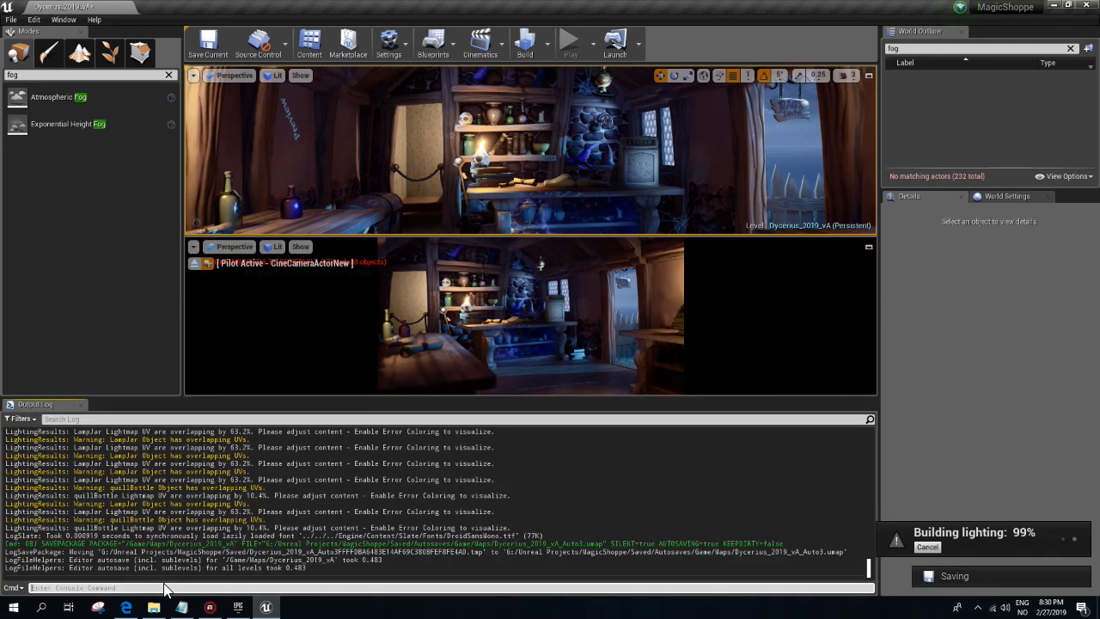
pyautogui.click(163, 588)
pyautogui.write('r.tone')
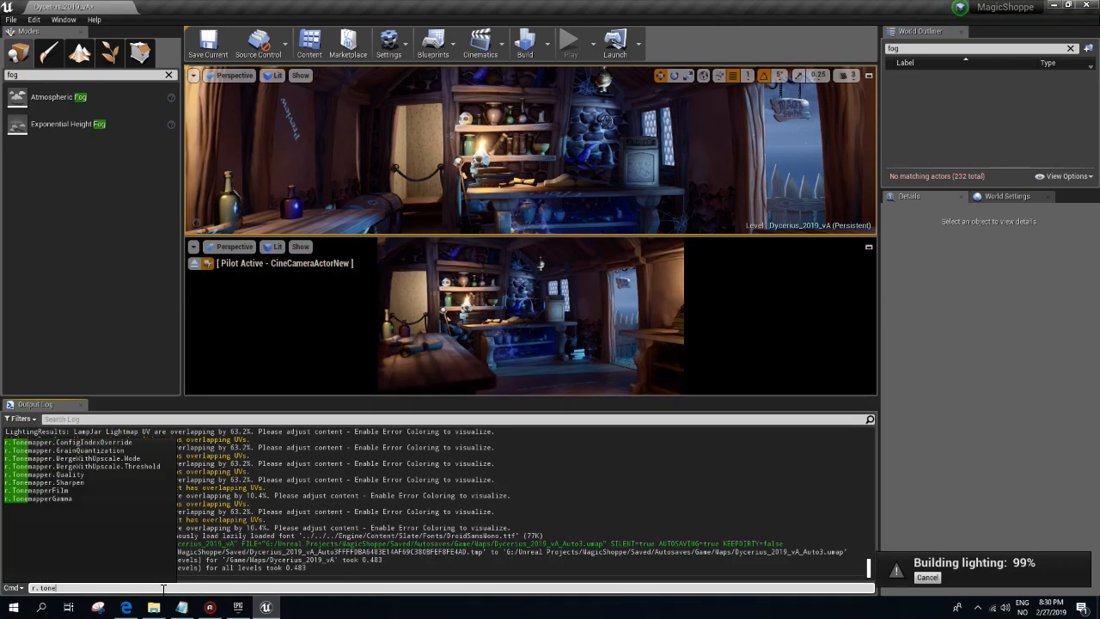
pyautogui.click(78, 481)
pyautogui.press('Return')
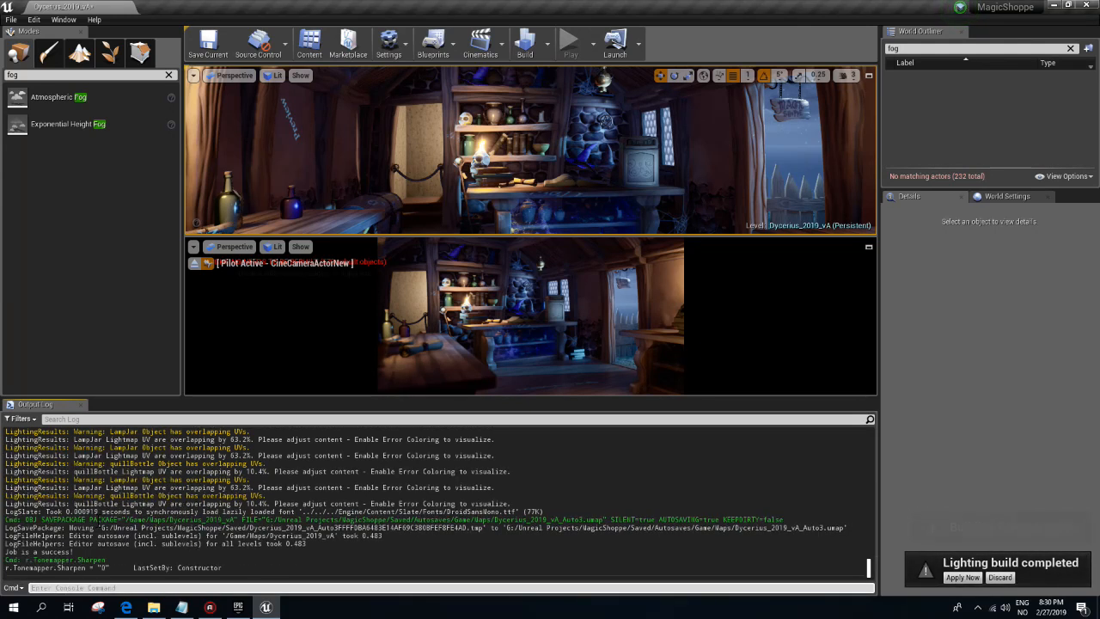
# - Apply the finished lighting build, dismiss its message log, and dock the Output Log below the Modes panel
pyautogui.click(956, 578)
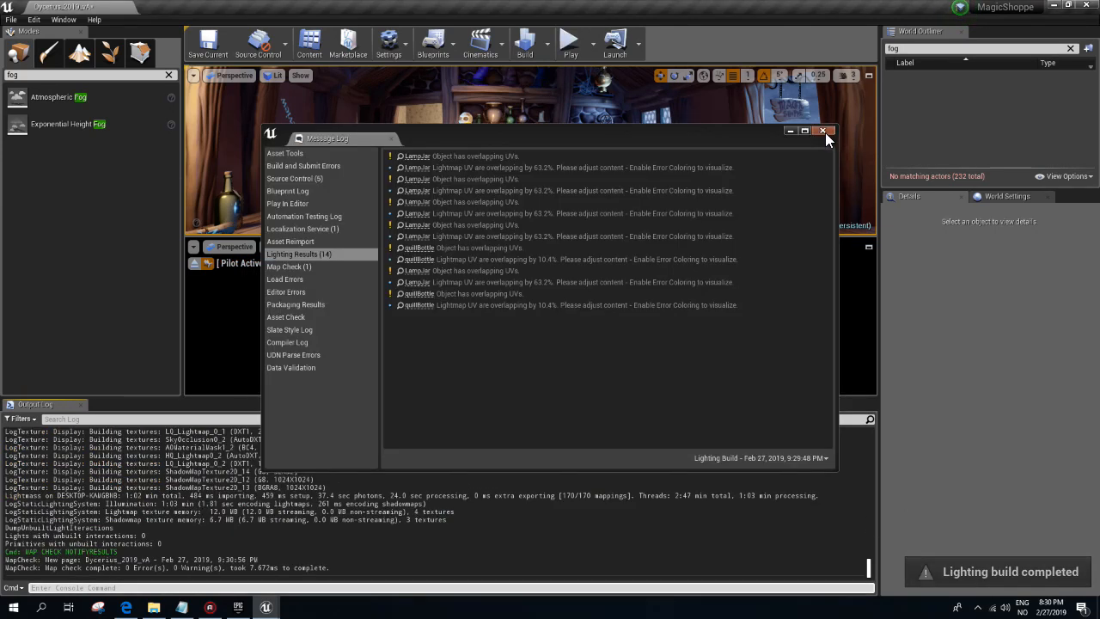
pyautogui.click(822, 131)
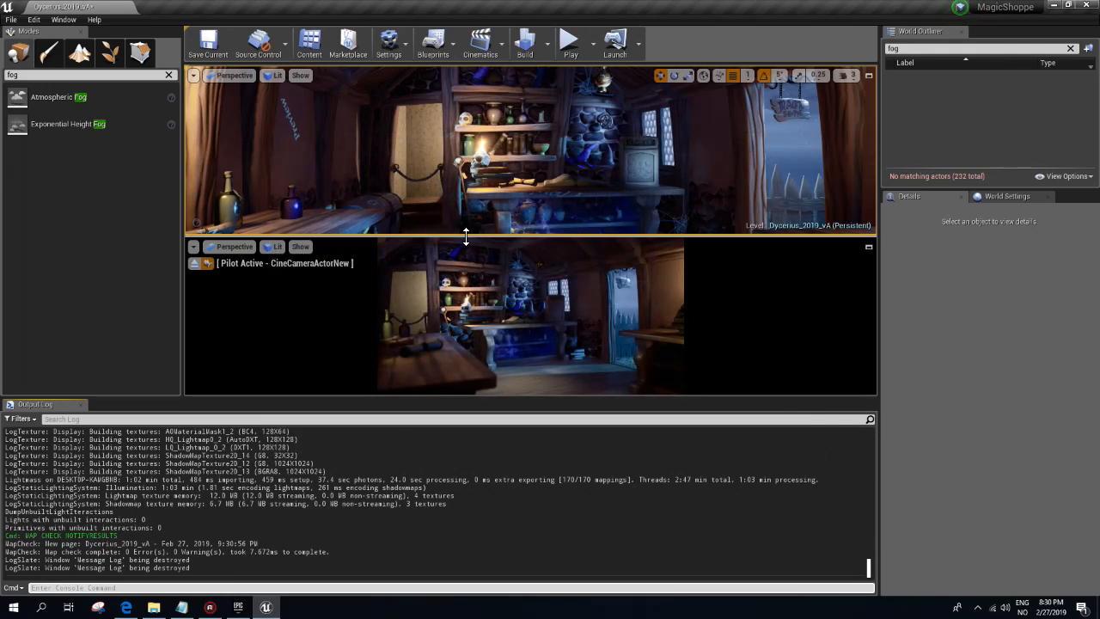
pyautogui.moveTo(71, 400); pyautogui.dragTo(35, 487)
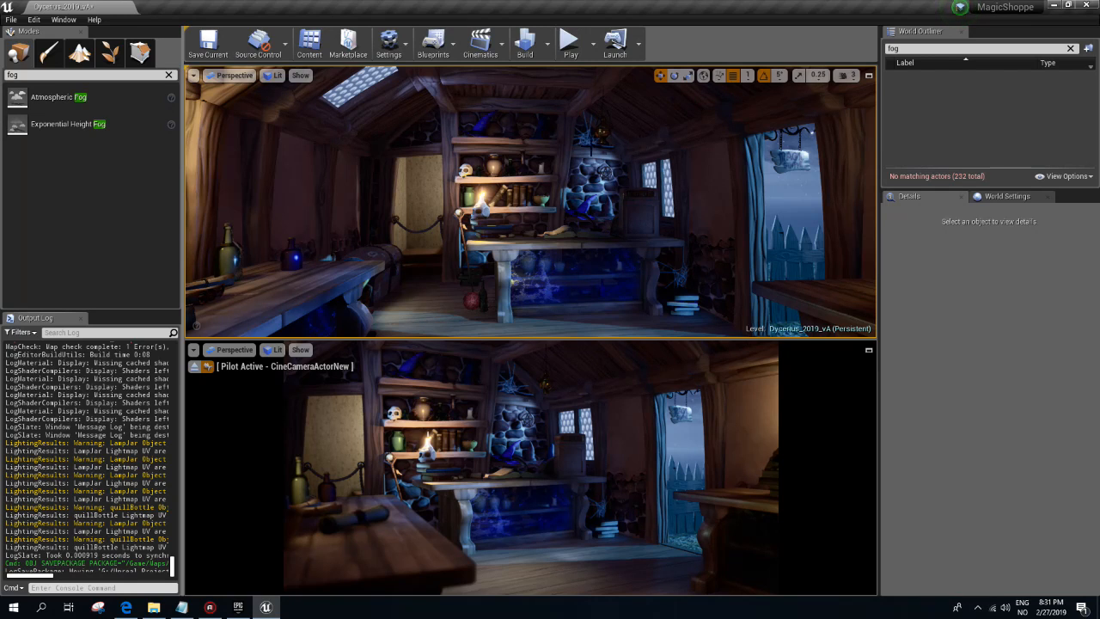
# - Save the current level and close the editor
pyautogui.click(208, 43)
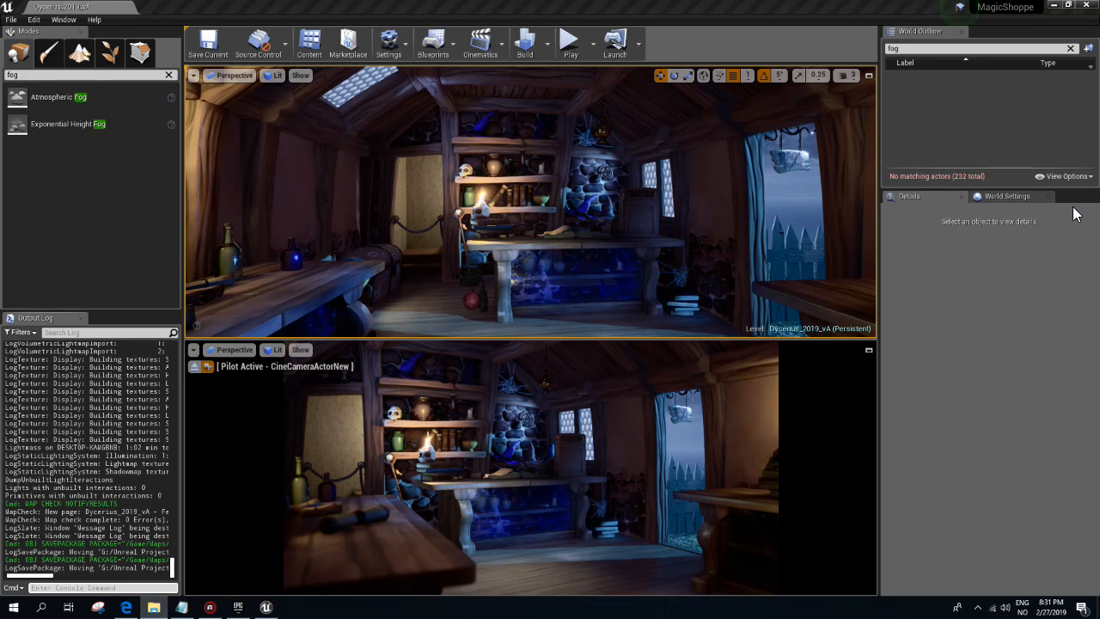
pyautogui.click(1089, 6)
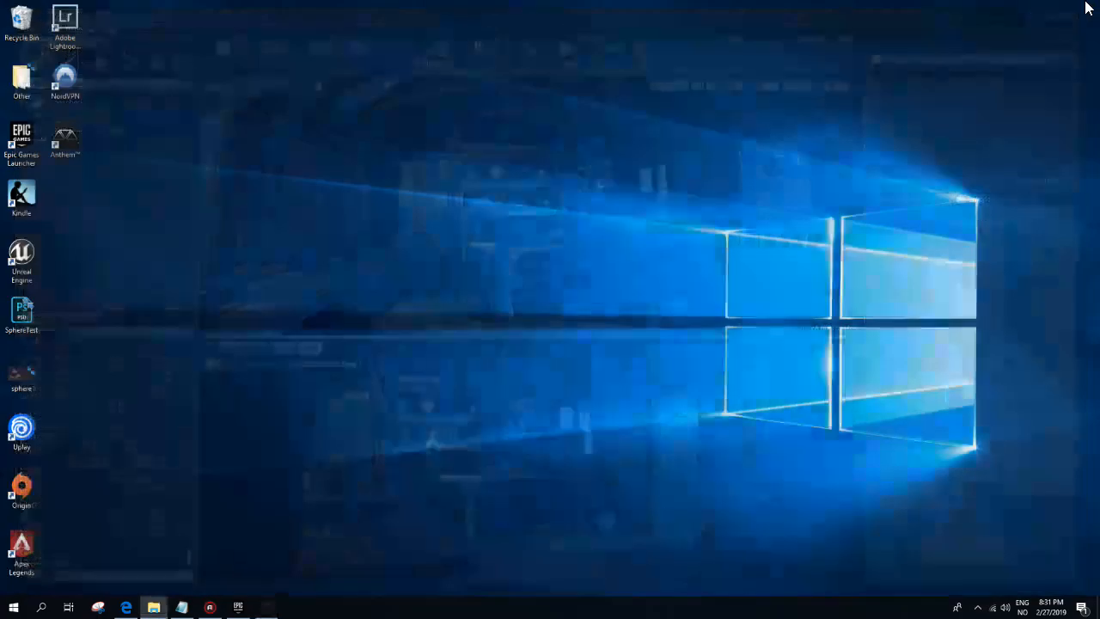
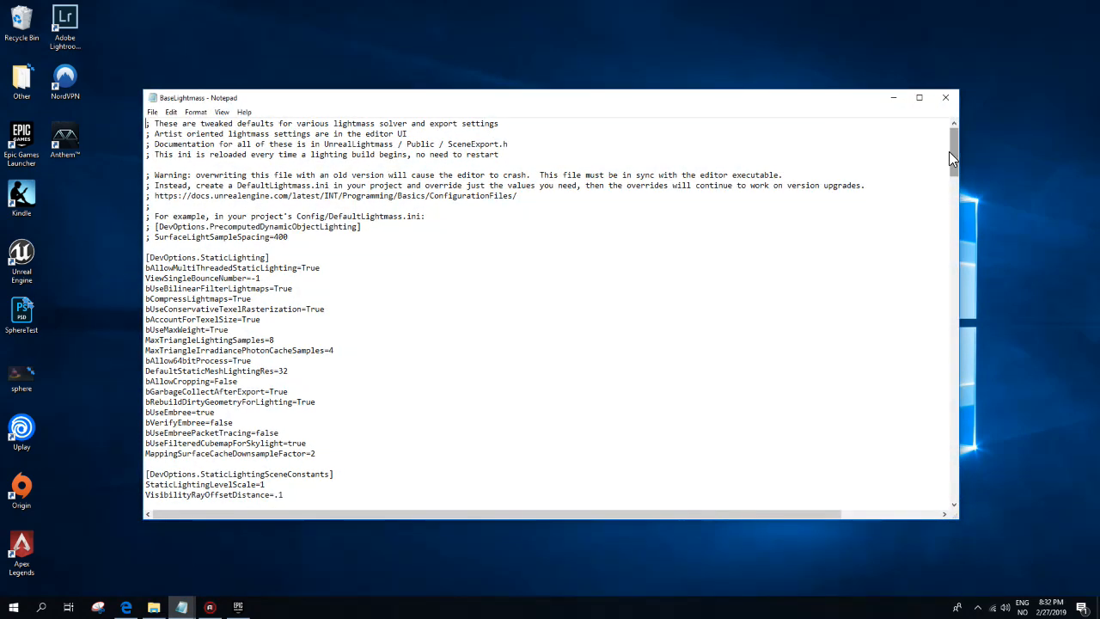
# - Examine the BaseLightmass file in Notepad through to the production quality settings at its end, and close it
pyautogui.moveTo(952, 148); pyautogui.dragTo(951, 493)
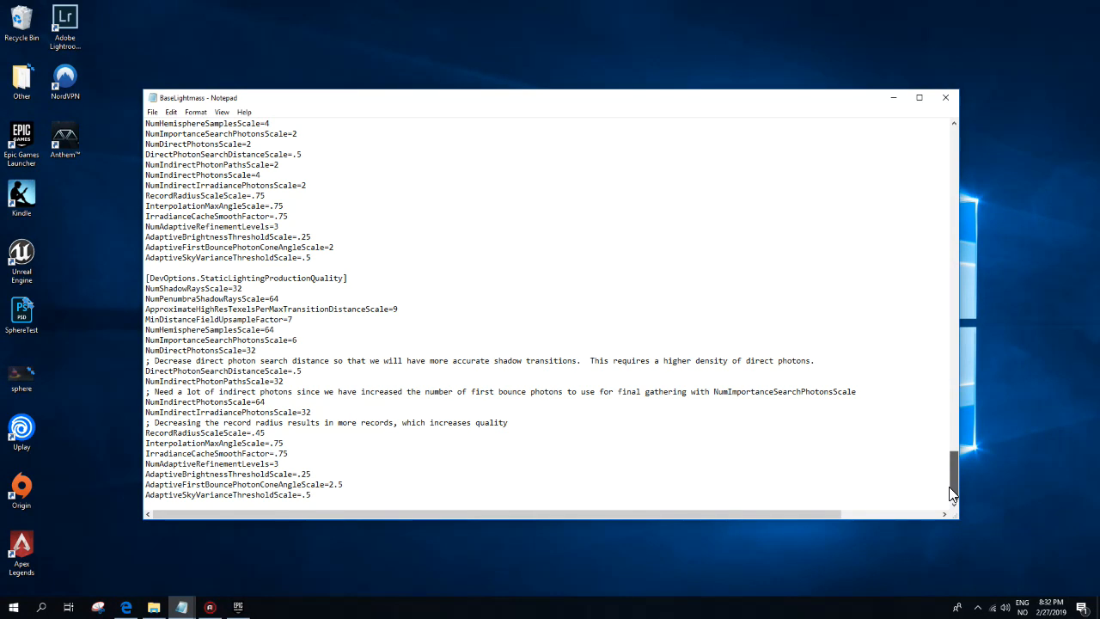
pyautogui.moveTo(950, 473)
pyautogui.mouseDown()
pyautogui.moveTo(950, 454)
pyautogui.moveTo(950, 478)
pyautogui.mouseUp()
pyautogui.click(945, 98)
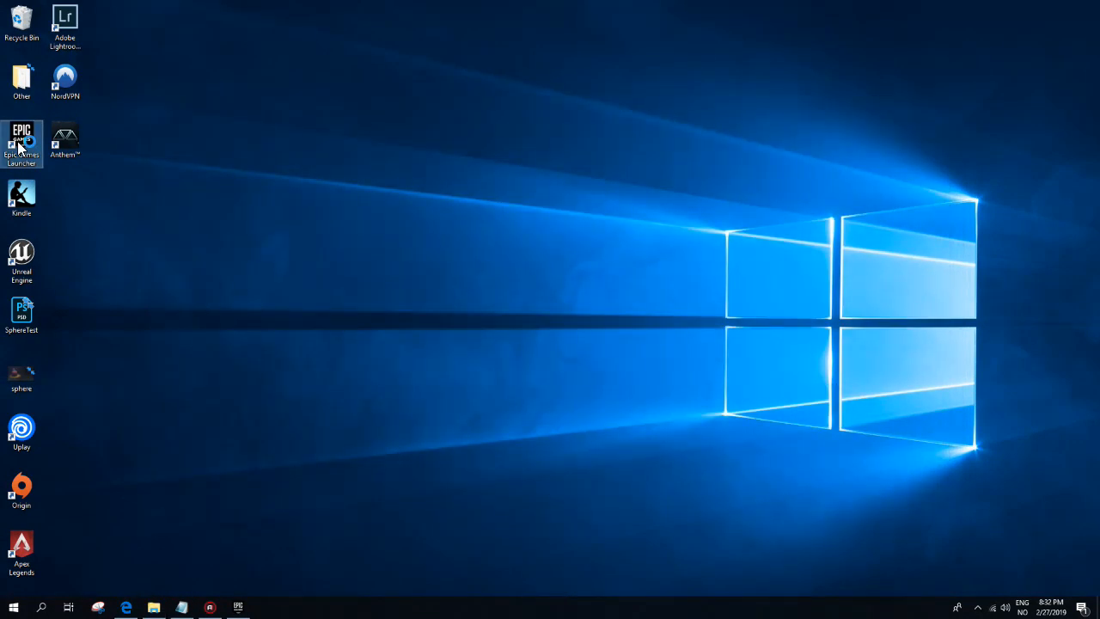
# - Switch to the Epic Games Launcher and open the MagicShoppe project in Unreal Engine
pyautogui.doubleClick(21, 142)
pyautogui.doubleClick(408, 371)
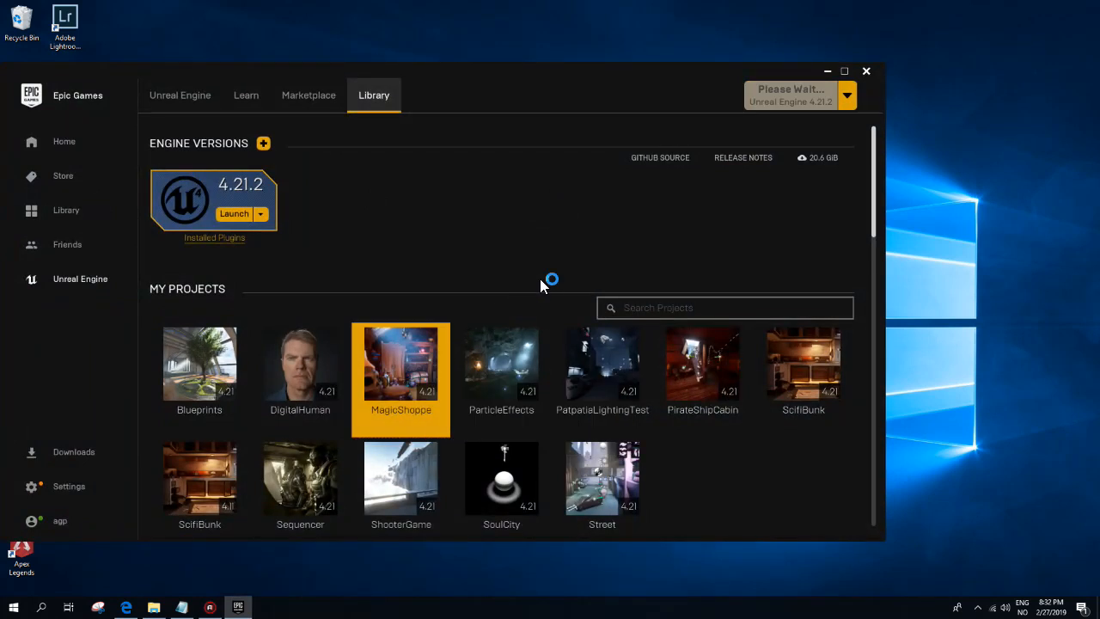
pyautogui.click(818, 78)
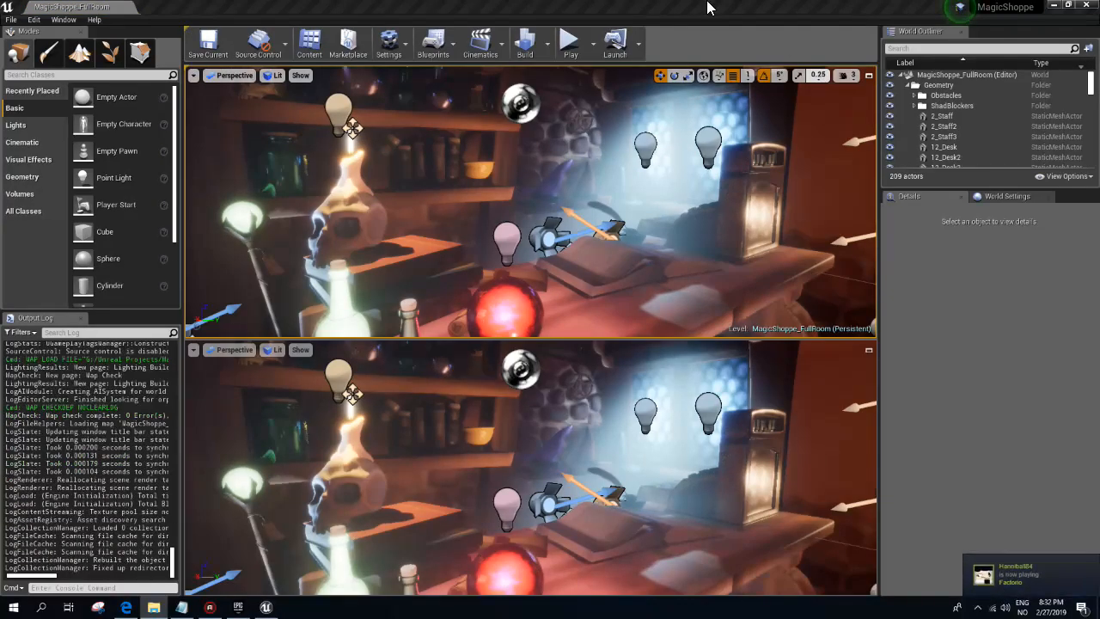
# - Open the Dycerius_2019_v1 level from the project's Maps folder
pyautogui.click(309, 43)
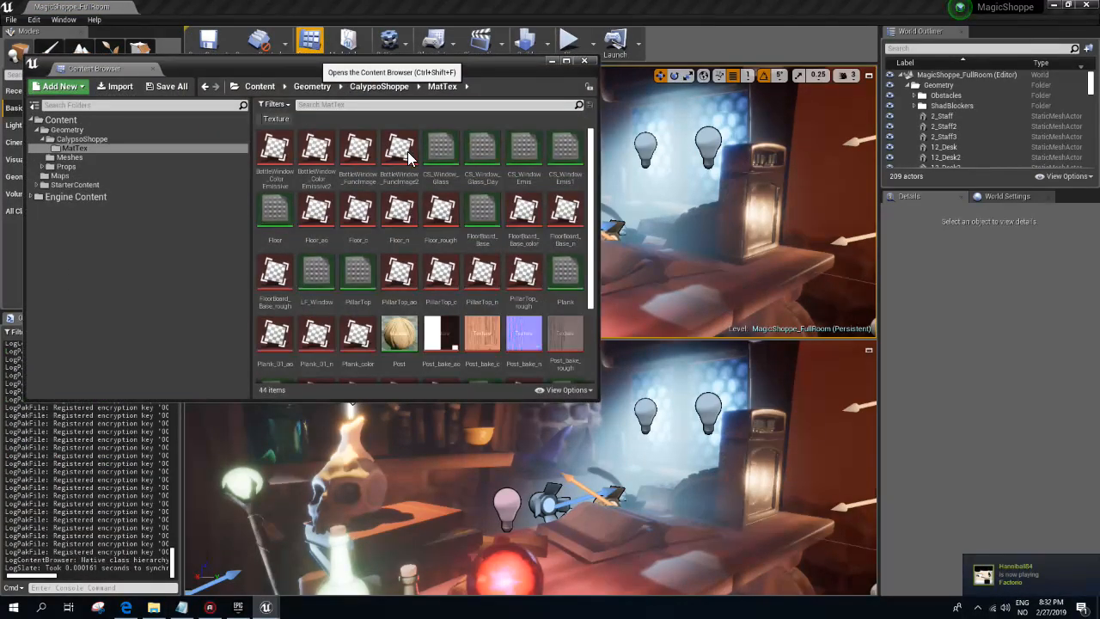
pyautogui.click(95, 120)
pyautogui.doubleClick(320, 147)
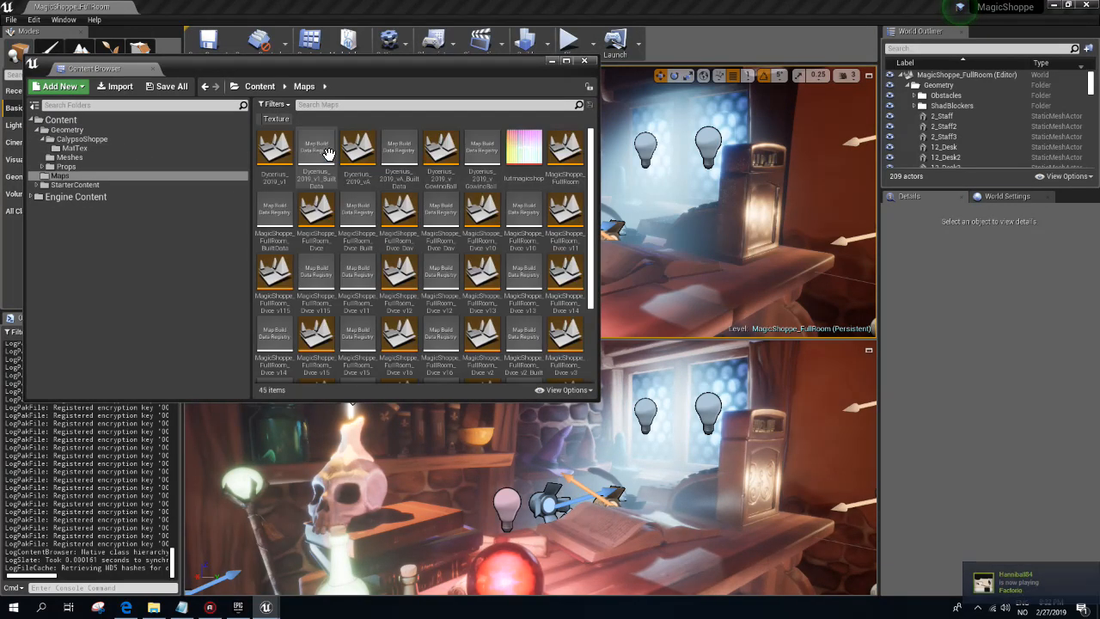
pyautogui.doubleClick(277, 153)
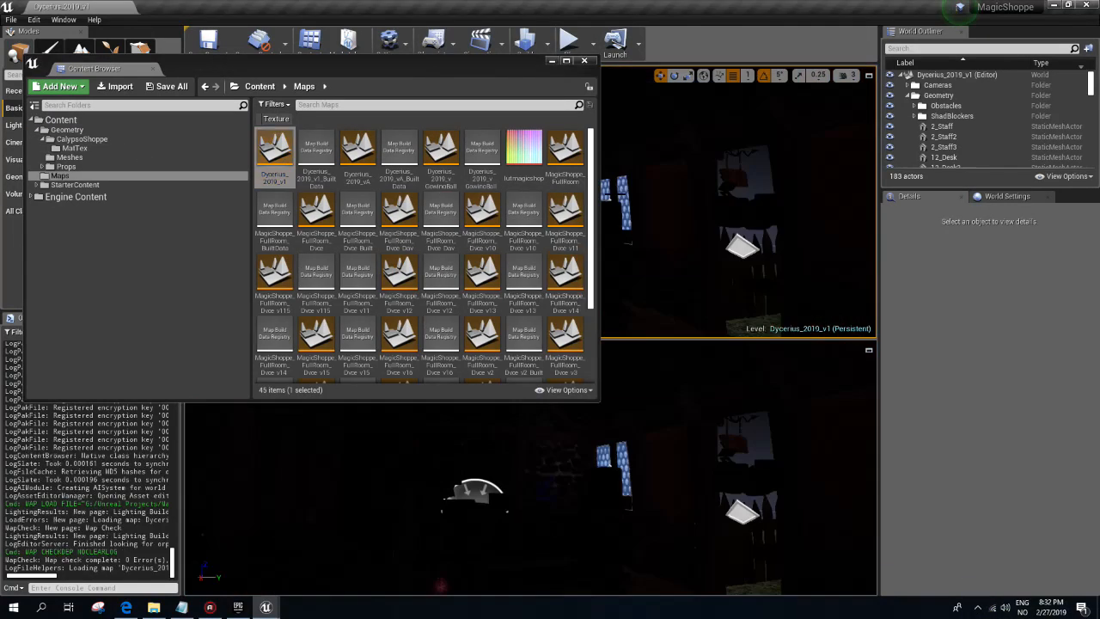
# - Open the Dycerius_2019_vA level from the Maps folder and close the Content Browser
pyautogui.doubleClick(358, 148)
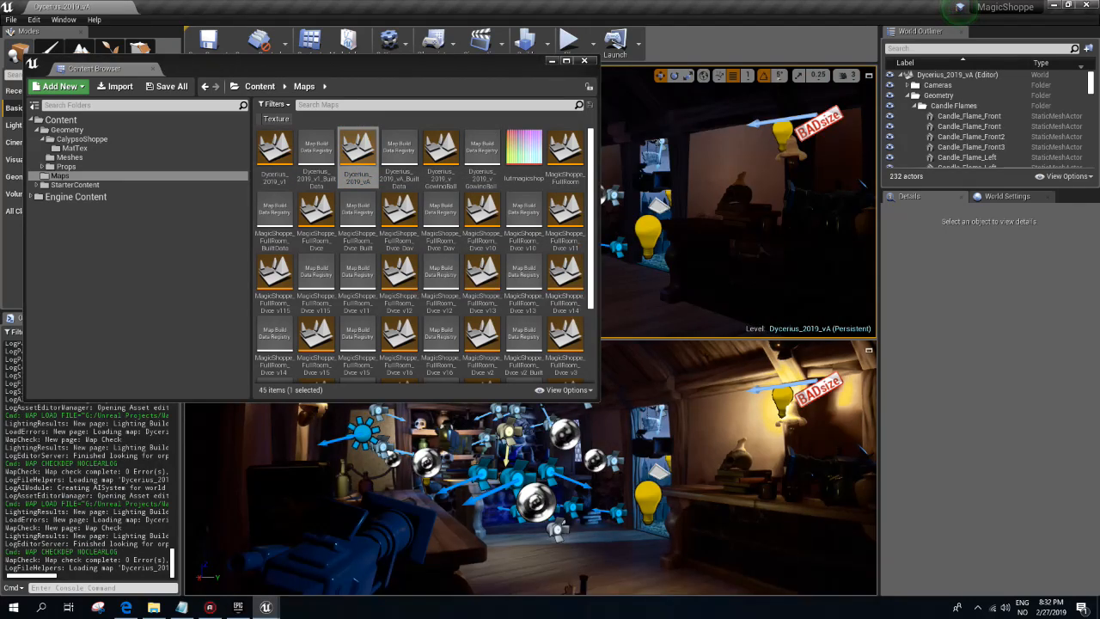
pyautogui.click(586, 64)
# - Hide the editor icons in both viewports with Game View, clear the selection, and show the lower viewport through CineCameraActorNew
pyautogui.click(590, 116)
pyautogui.press('g')
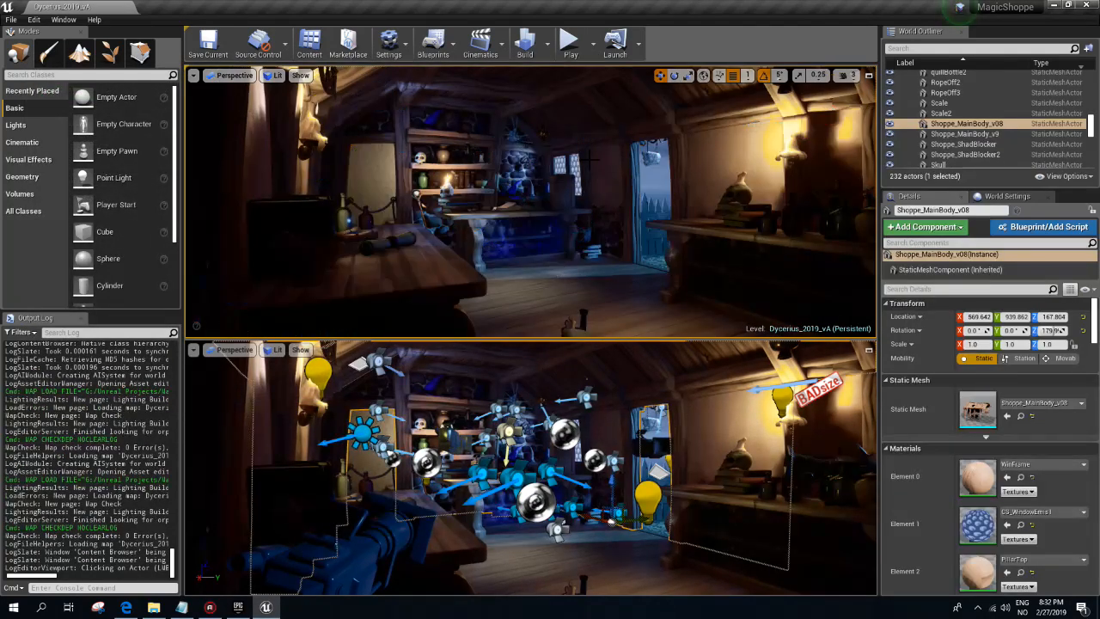
pyautogui.click(584, 374)
pyautogui.press('g')
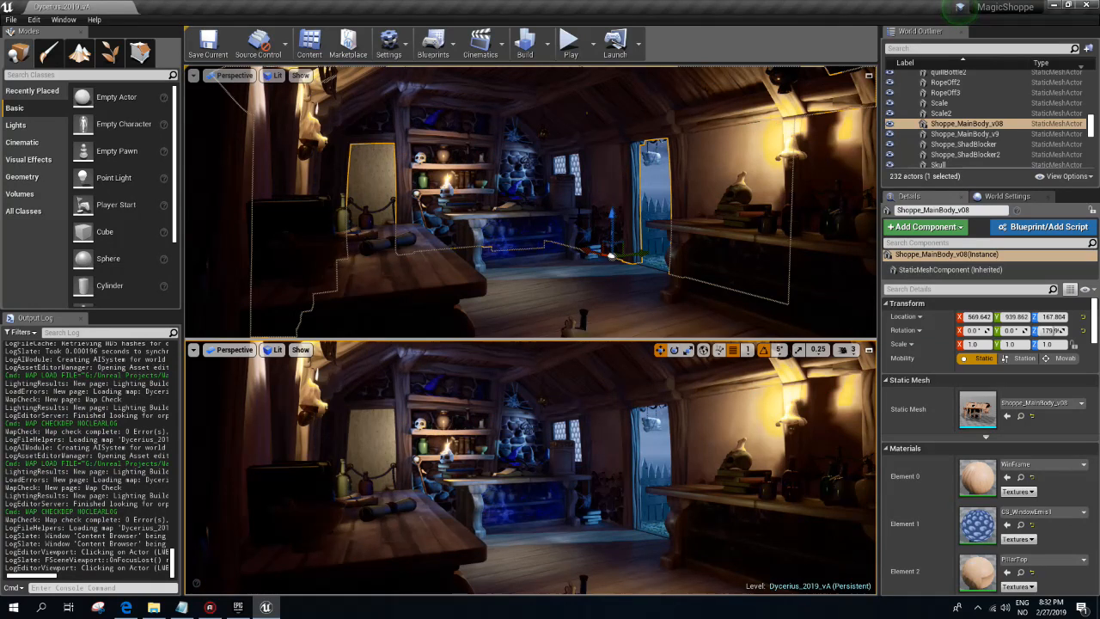
pyautogui.click(578, 213)
pyautogui.press('Escape')
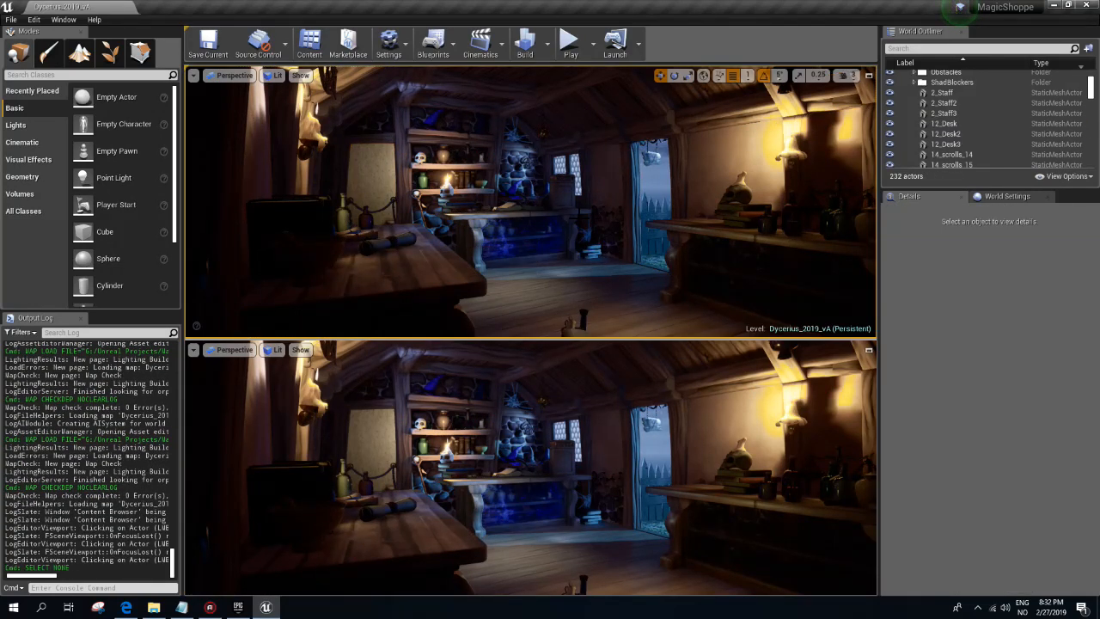
pyautogui.click(233, 349)
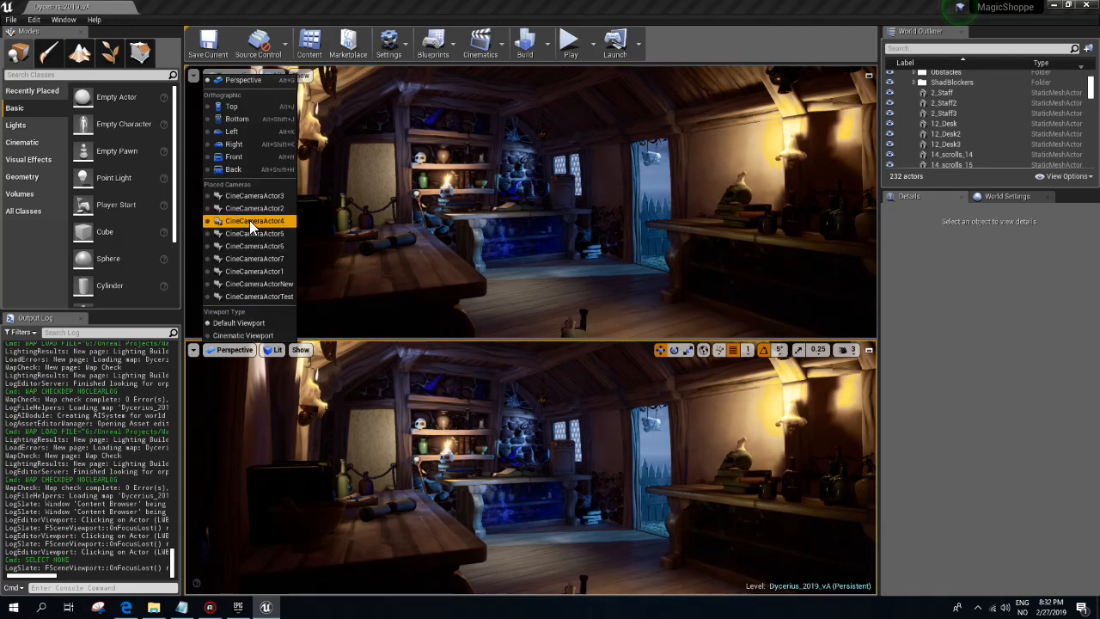
pyautogui.click(258, 284)
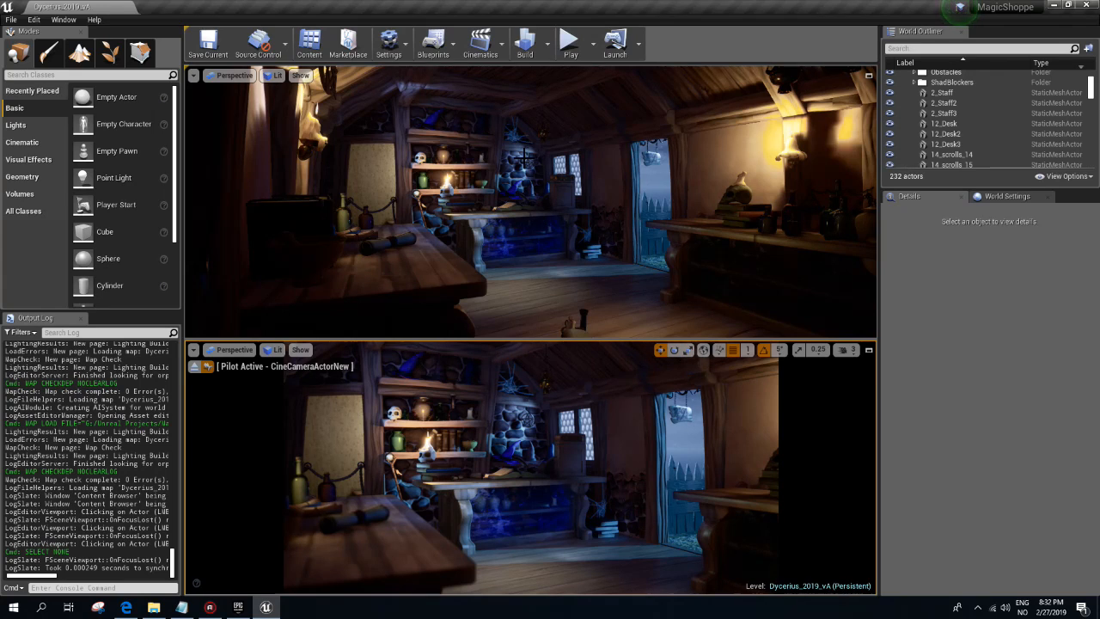
# - Search the World Outliner for "fog" and clear the search
pyautogui.click(957, 48)
pyautogui.write('fog')
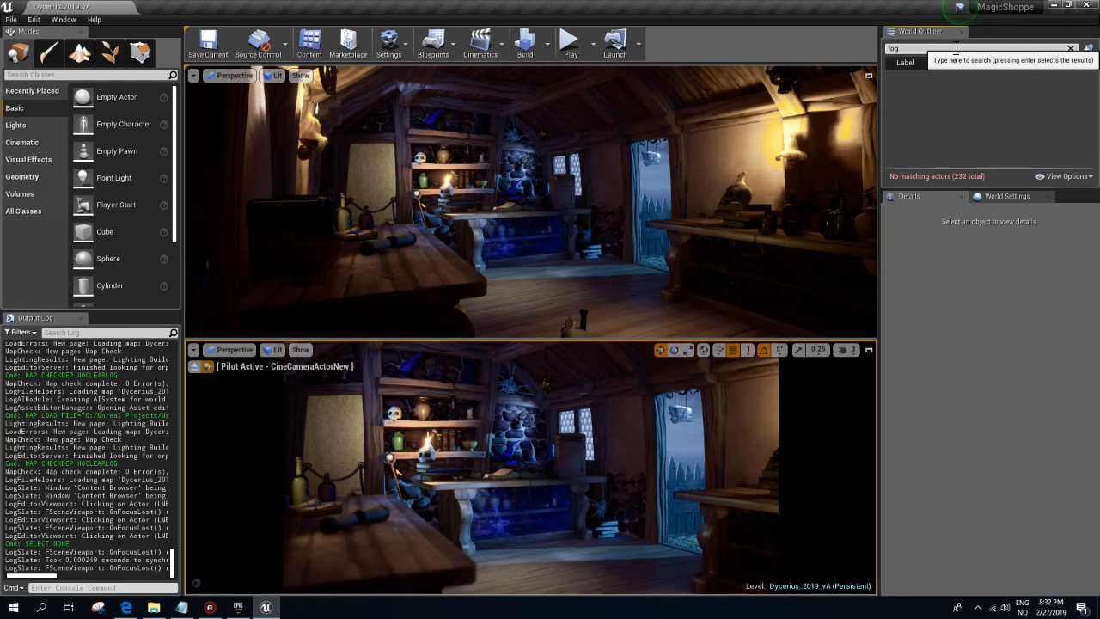
pyautogui.press('BackSpace')
pyautogui.press('BackSpace')
pyautogui.press('BackSpace')
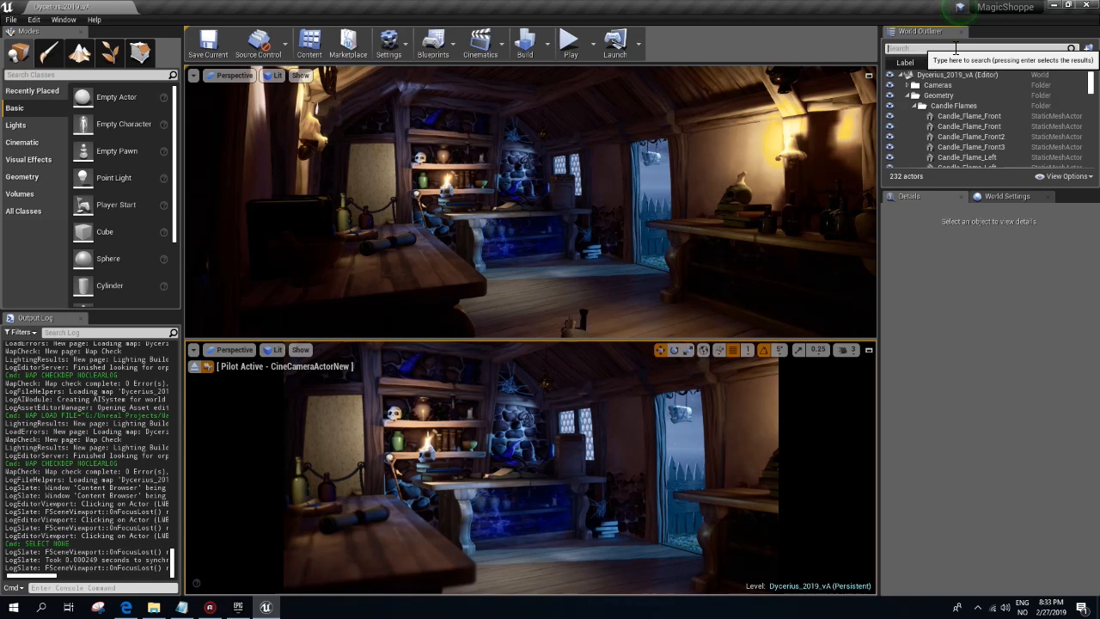
pyautogui.click(552, 38)
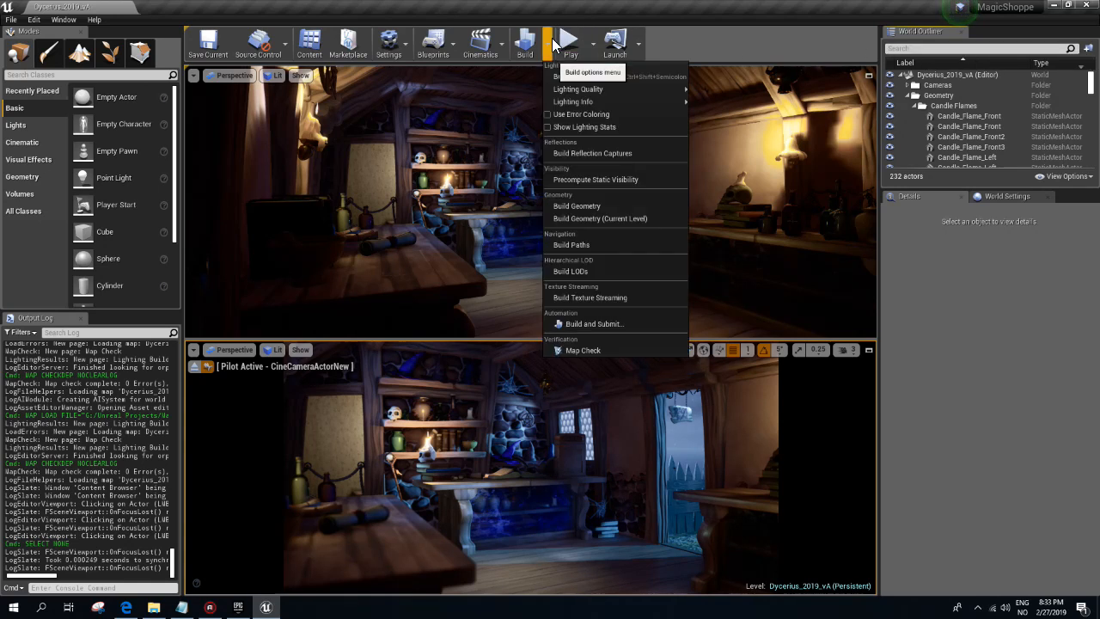
pyautogui.moveTo(581, 89)
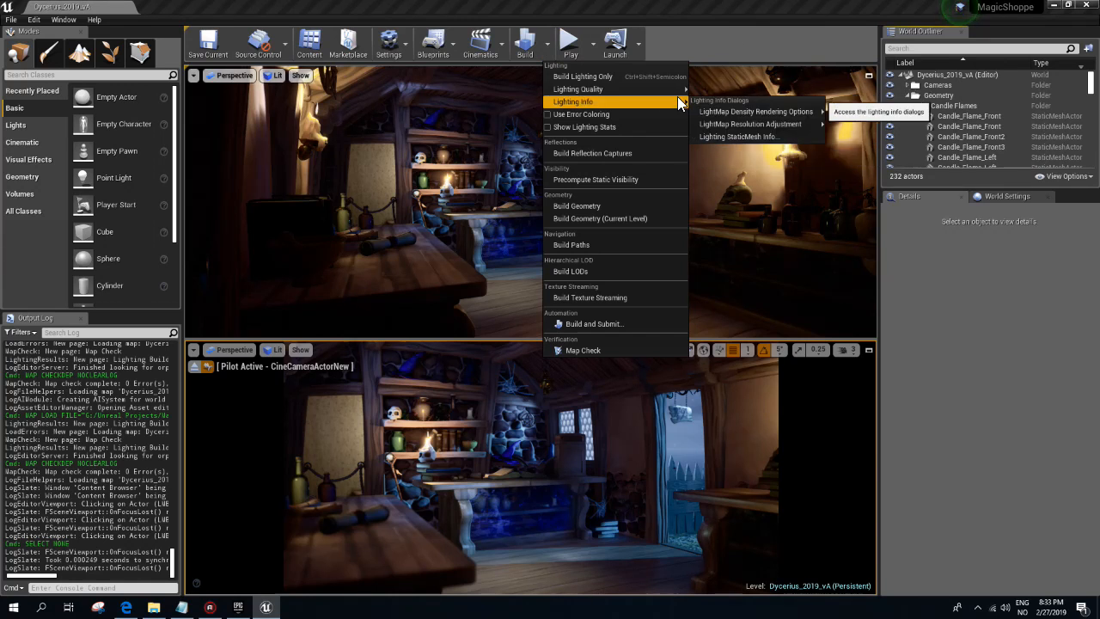
pyautogui.click(700, 99)
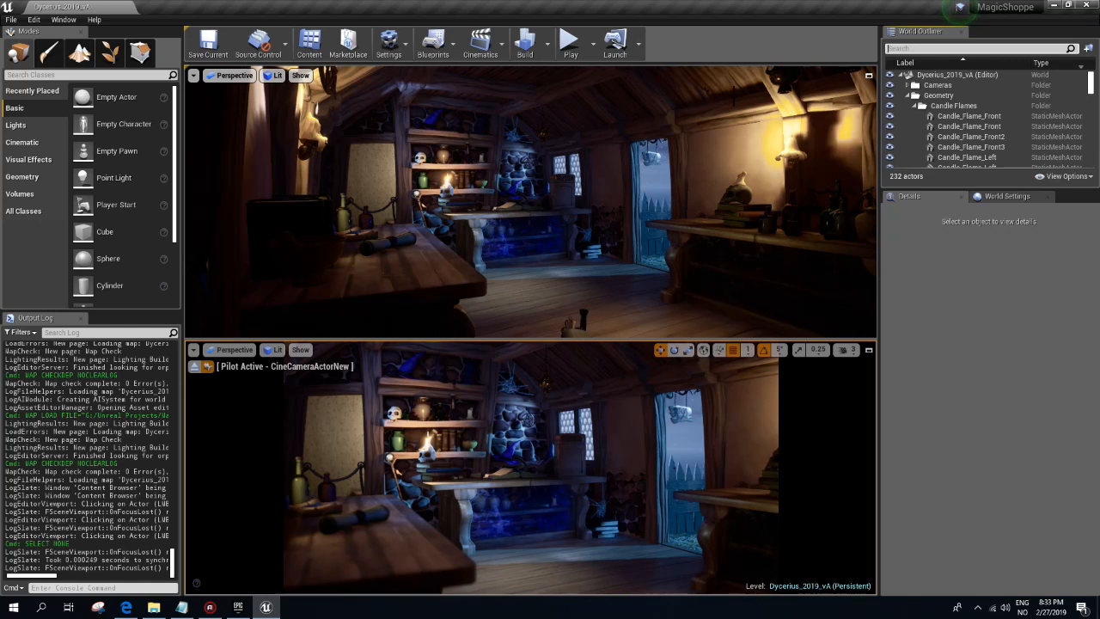
# - Collapse the Geometry and Lighting folders in the World Outliner
pyautogui.click(905, 95)
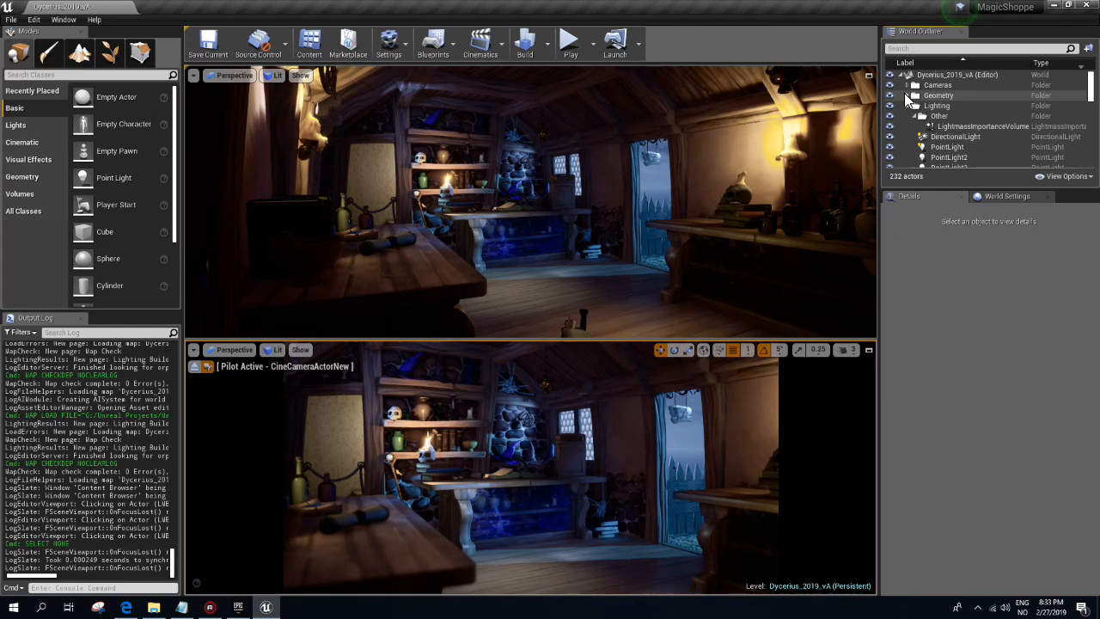
pyautogui.click(906, 106)
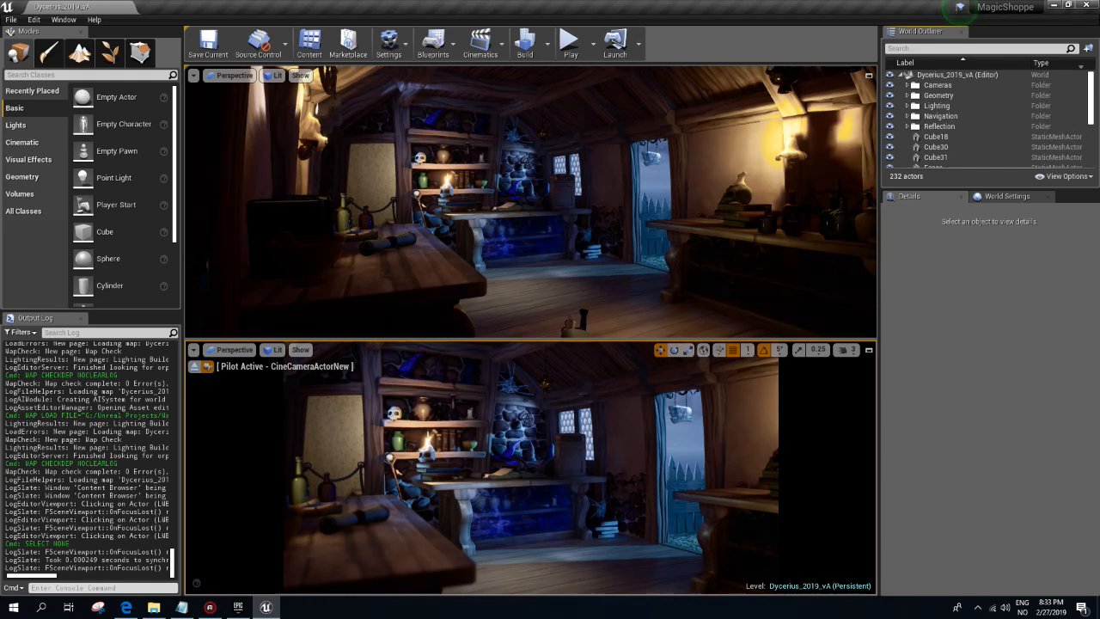
pyautogui.hotkey('alt', 'Tab')
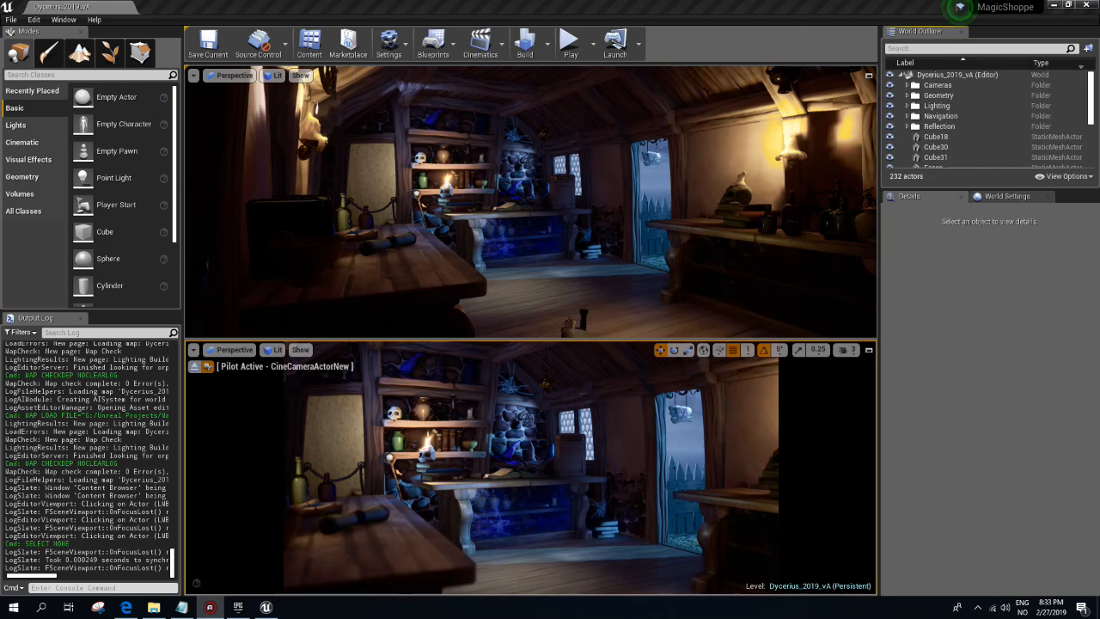
pyautogui.click(1047, 7)
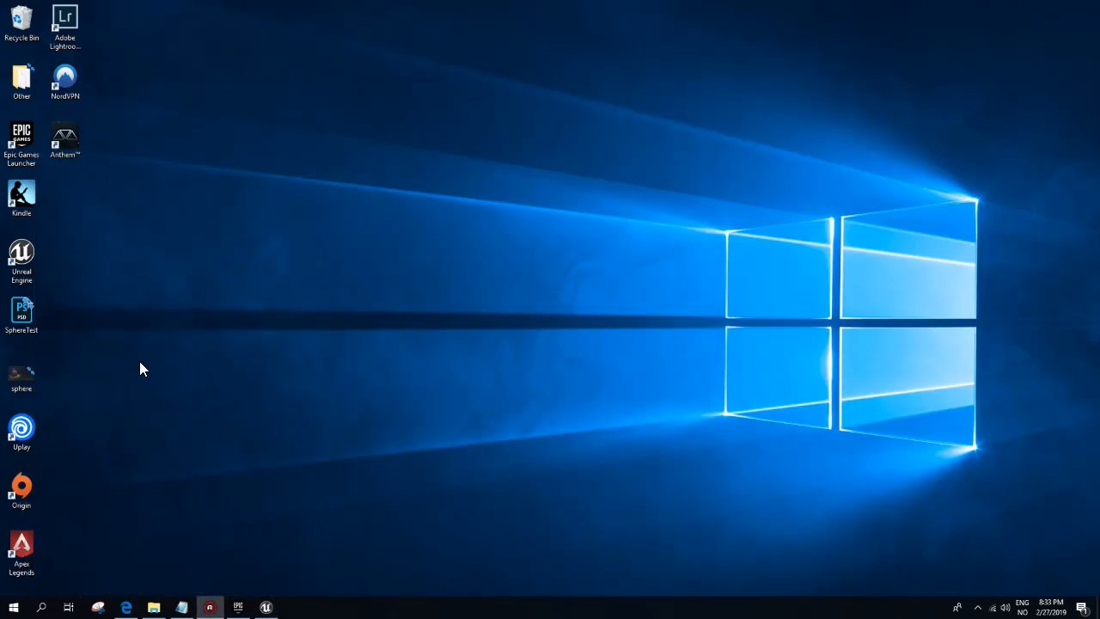
pyautogui.click(268, 606)
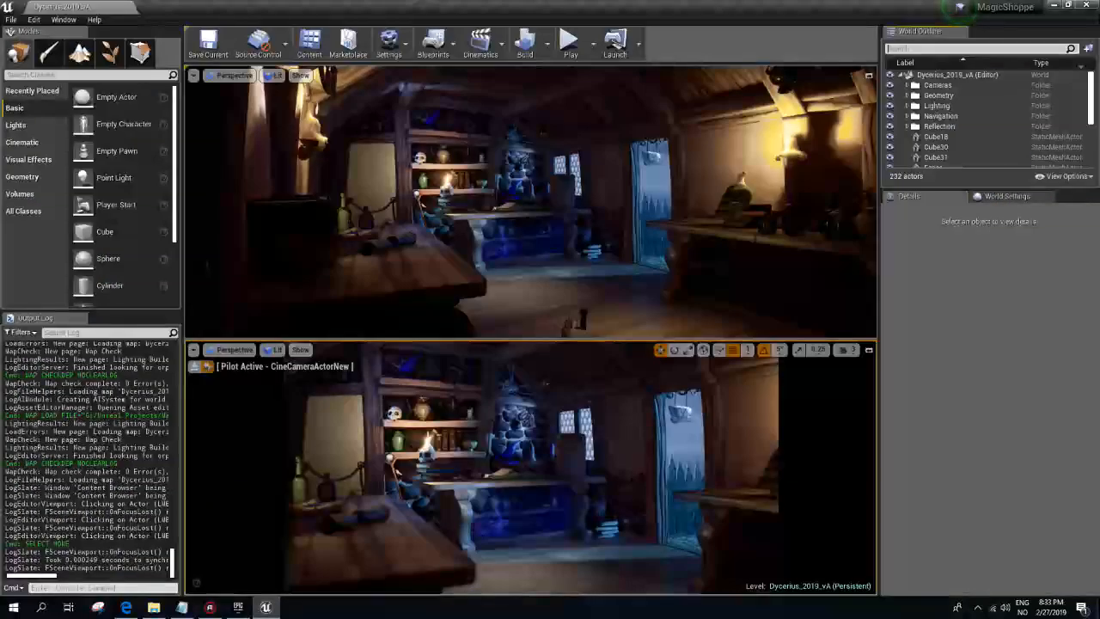